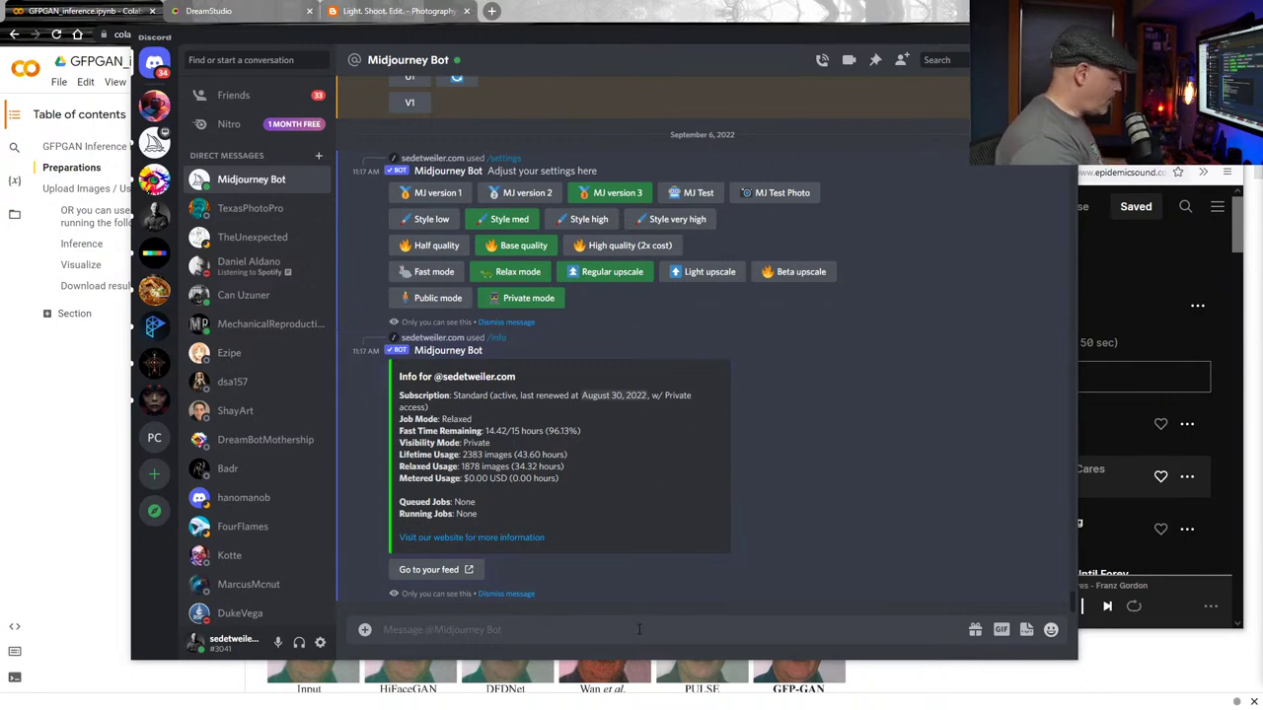
Start a /imagine prompt reading 'cyborg android', with the word 'robot' removed
text(/i)
key(Return)
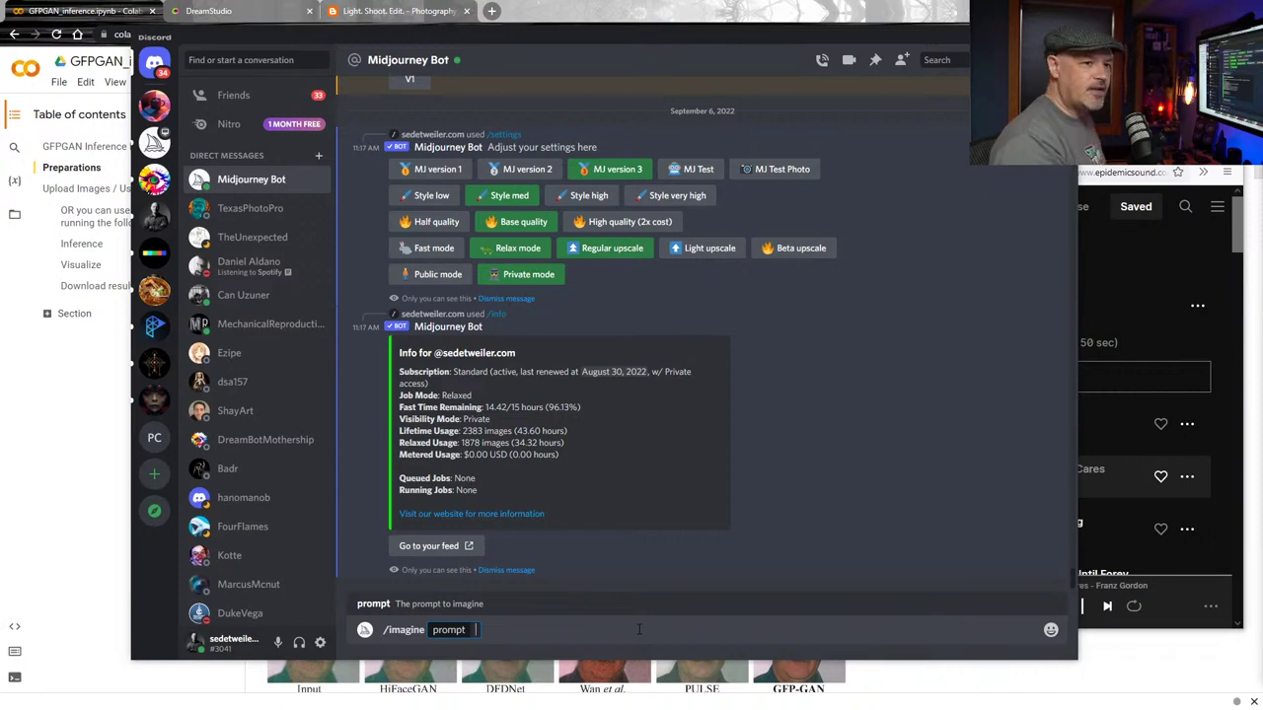
text(cybor)
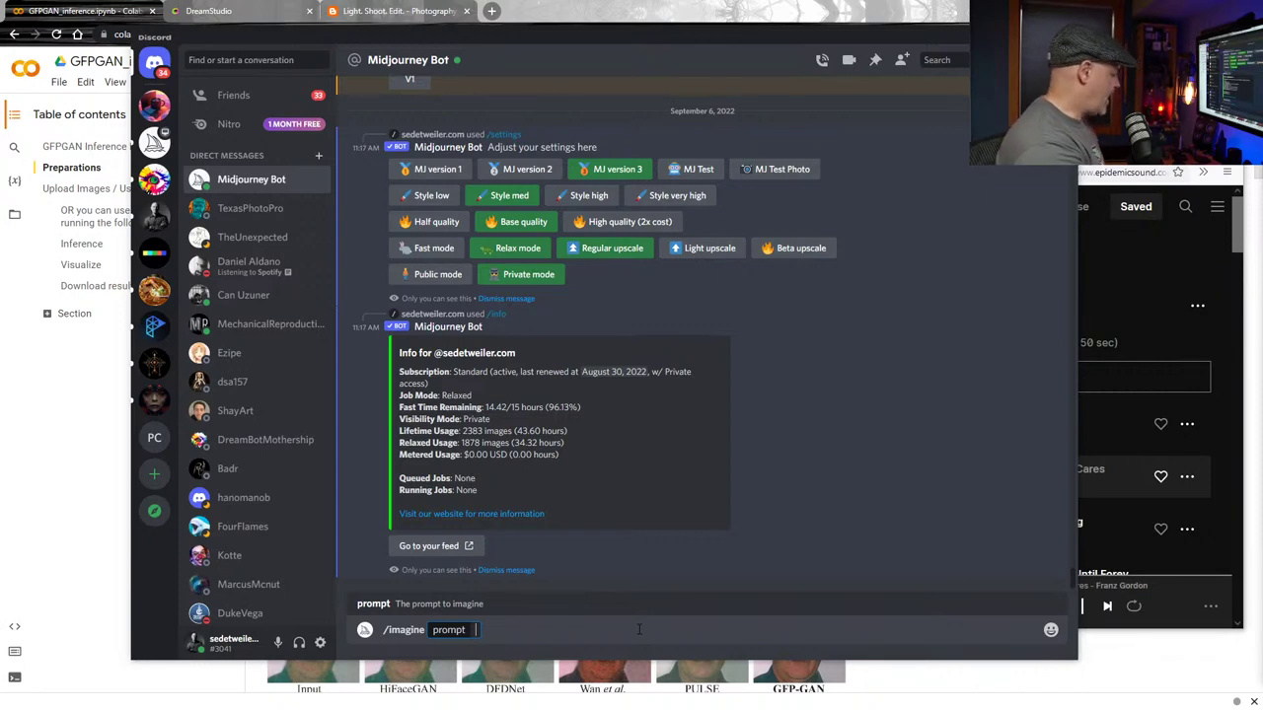
text(g)
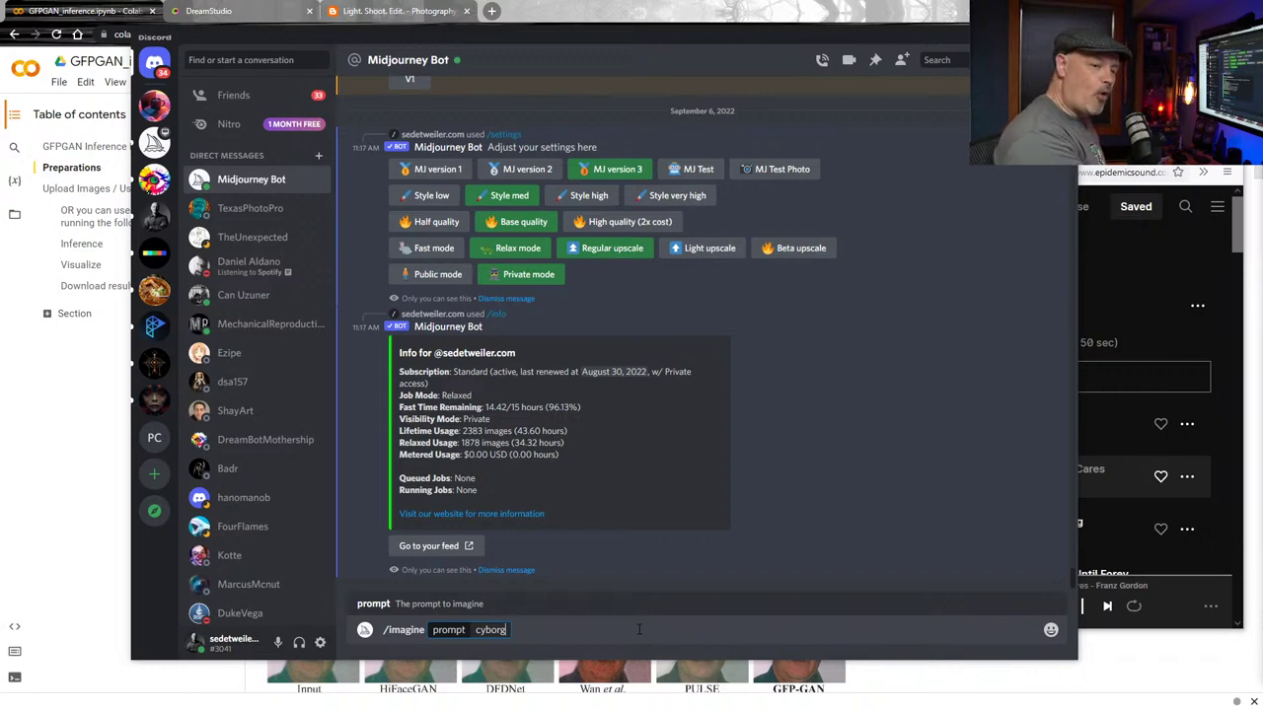
text( robot)
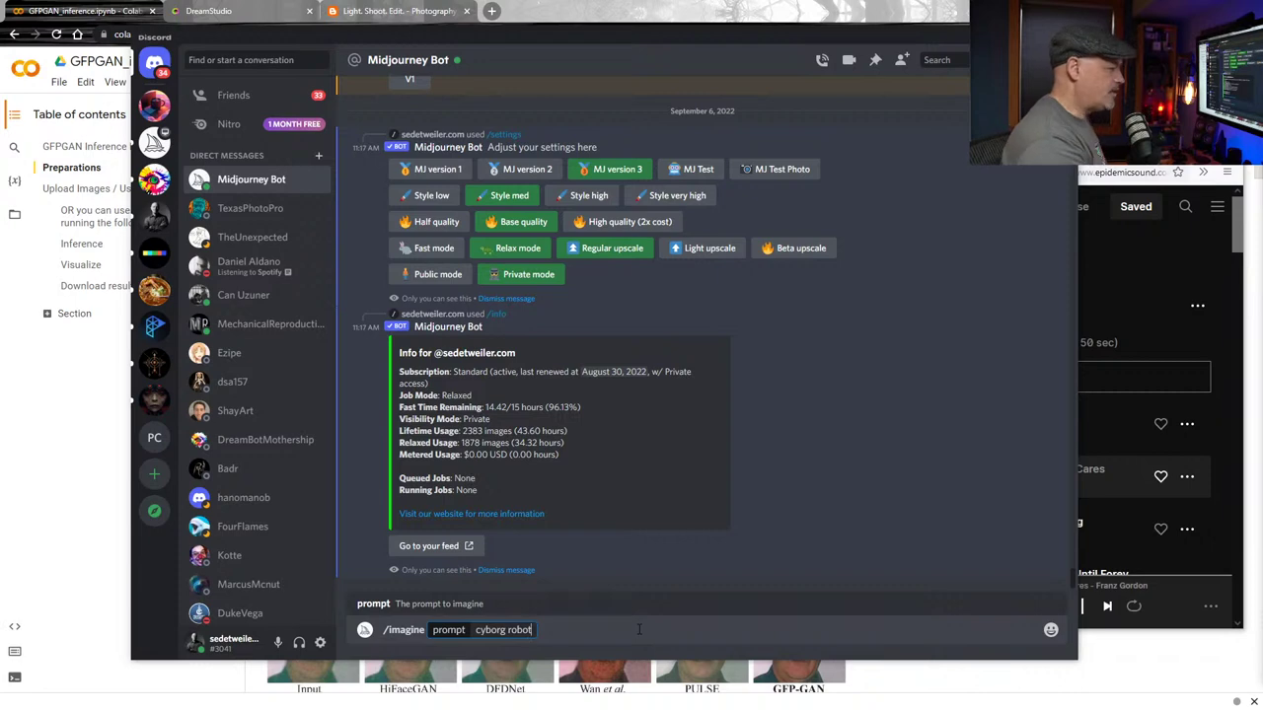
text(and)
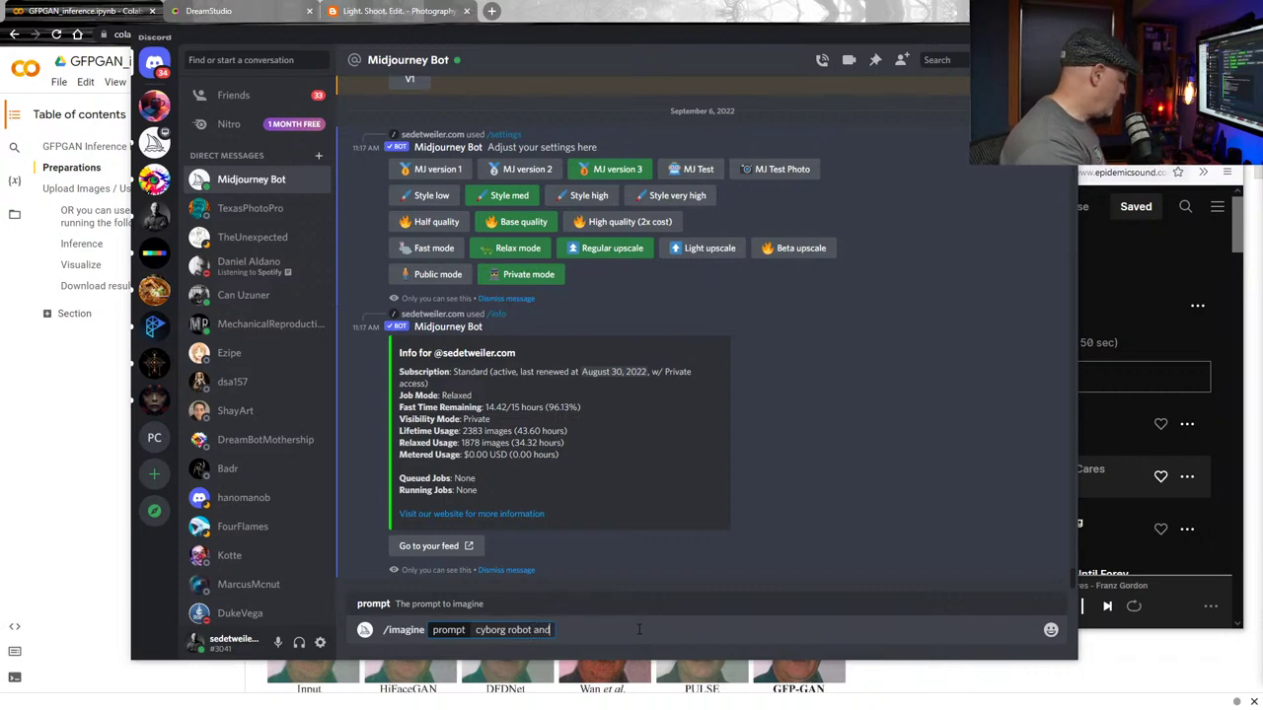
text(roid)
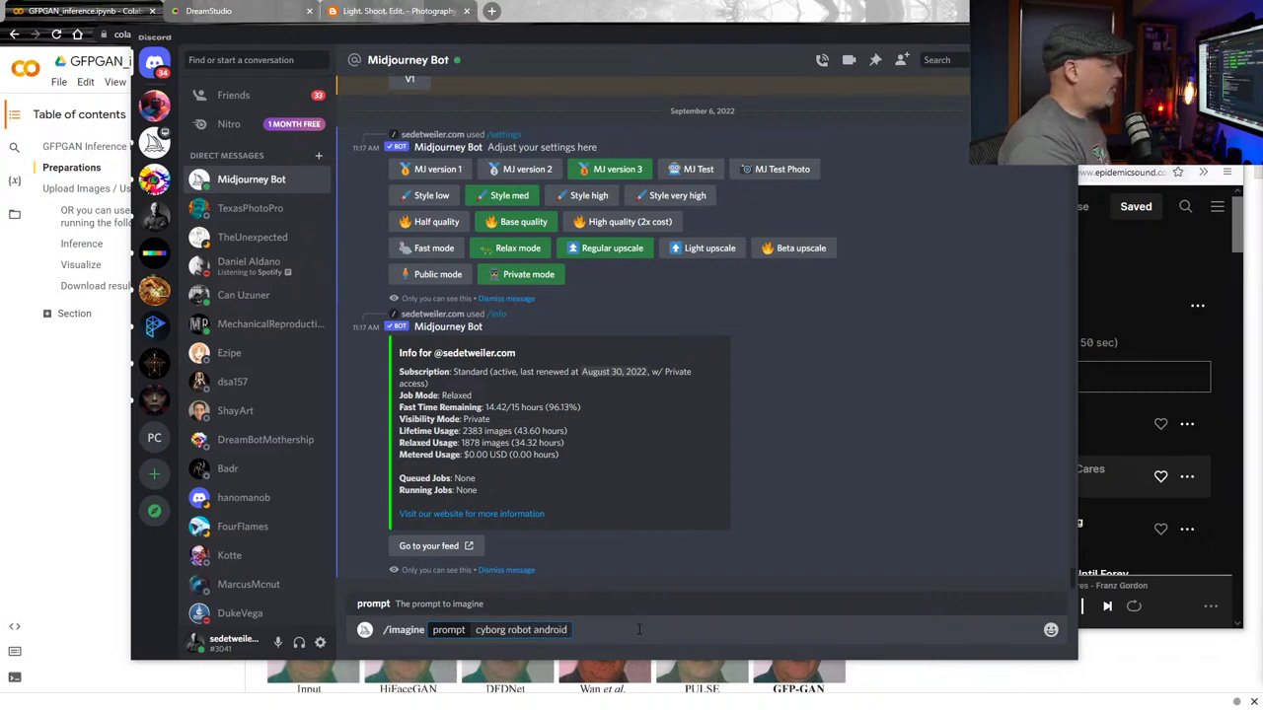
key(BackSpace)
key(BackSpace)
key(BackSpace)
key(BackSpace)
key(BackSpace)
key(BackSpace)
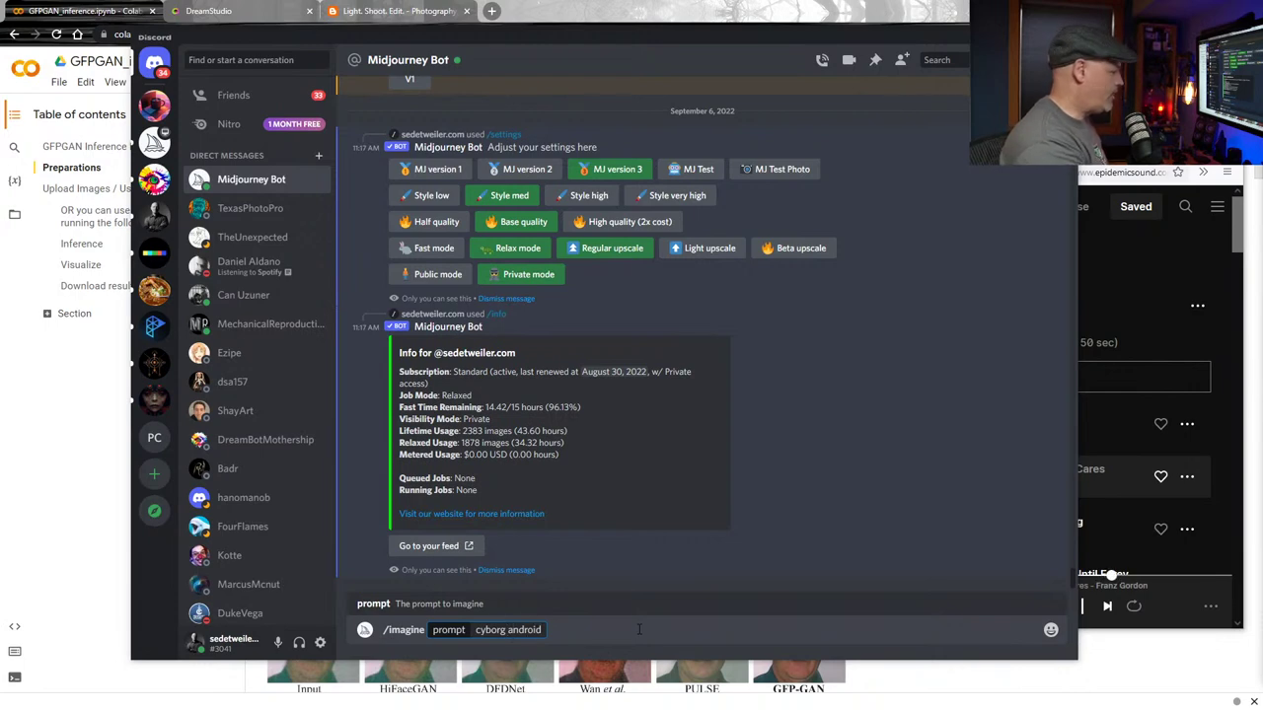
Append 'bladerunner' to the Midjourney prompt, then bring the browser forward
text(bladerunner)
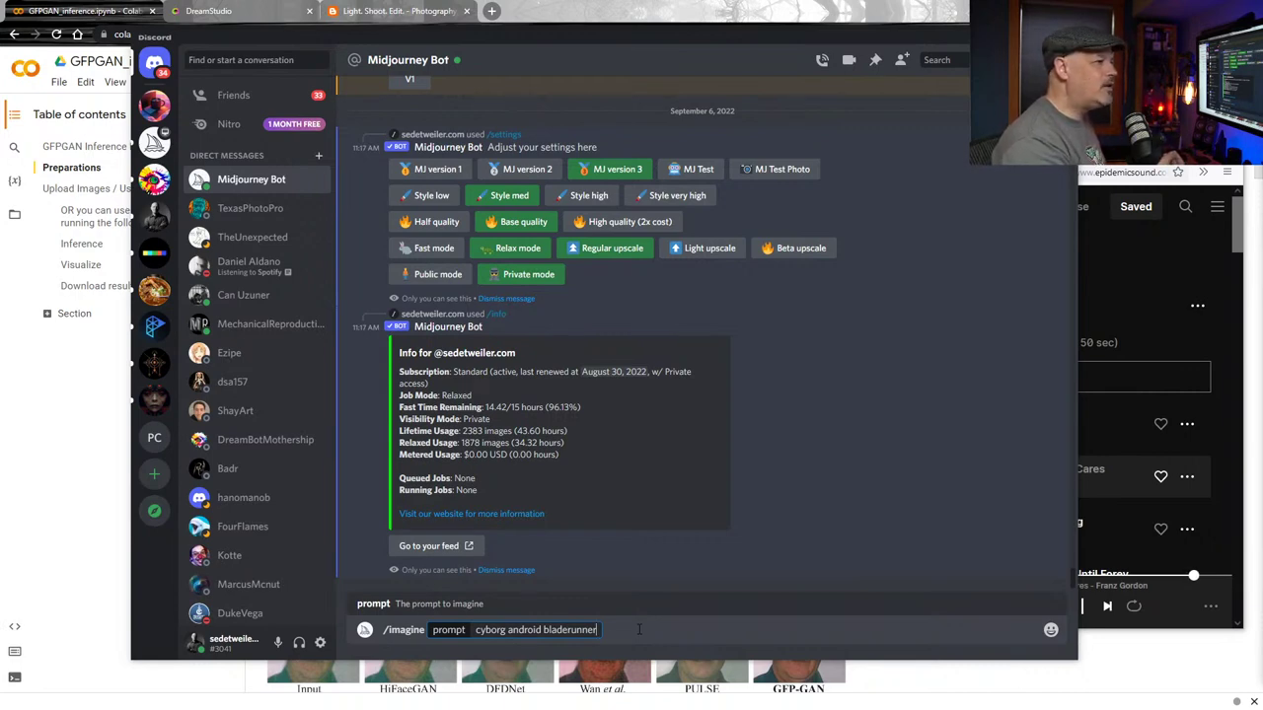
click(646, 15)
Open the 'Artist Visual Style Encyclopedia by Sincarnate' sheet linked in the Light. Shoot. Edit. post
click(400, 12)
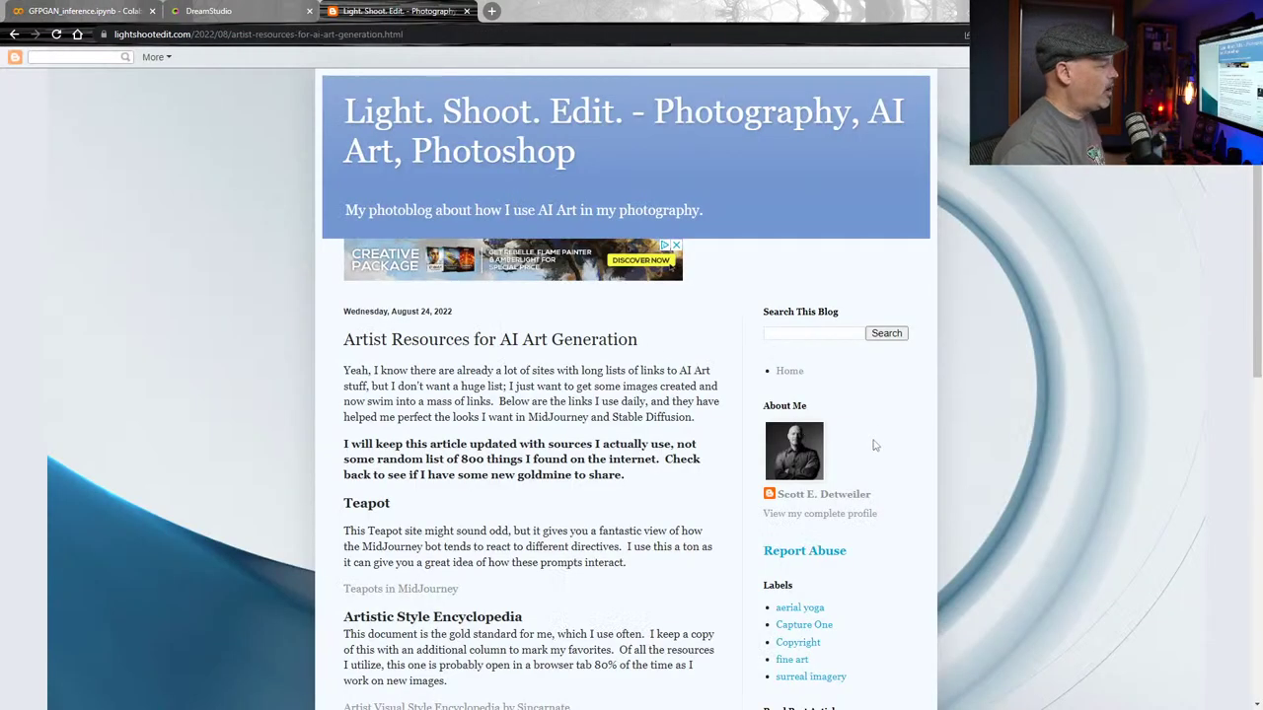
scroll(637, 402, down, 2)
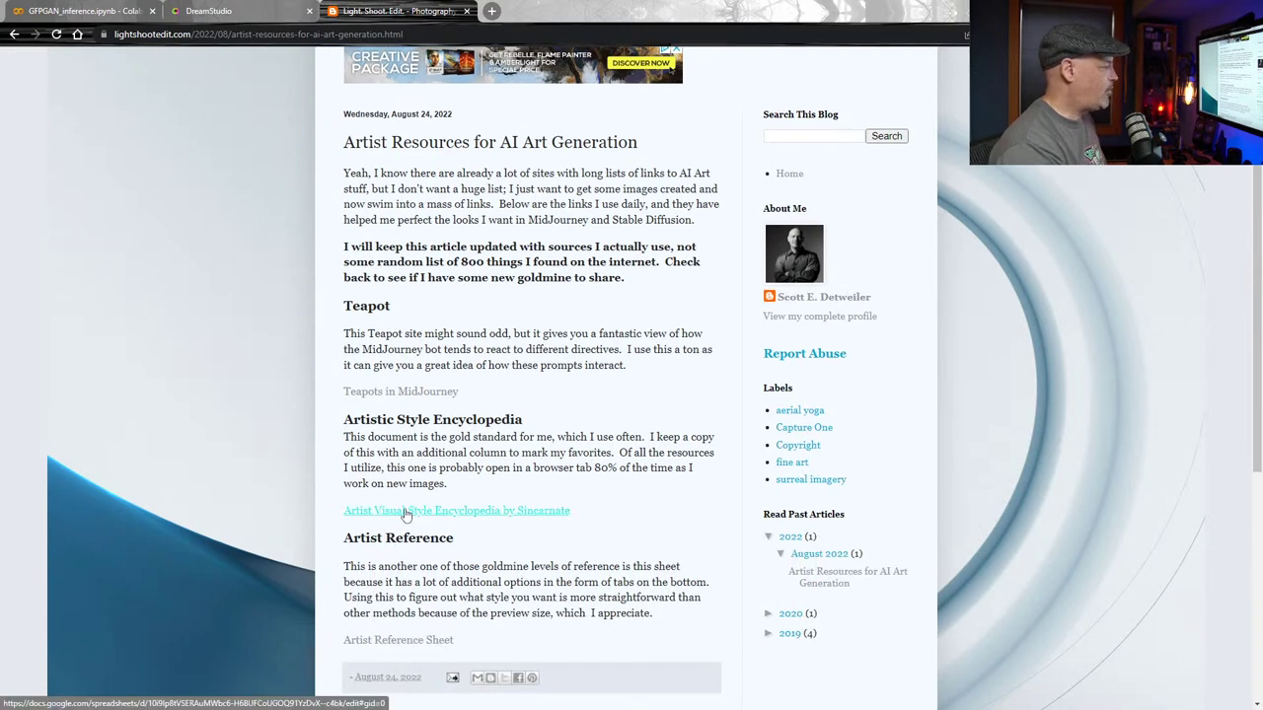
click(405, 512)
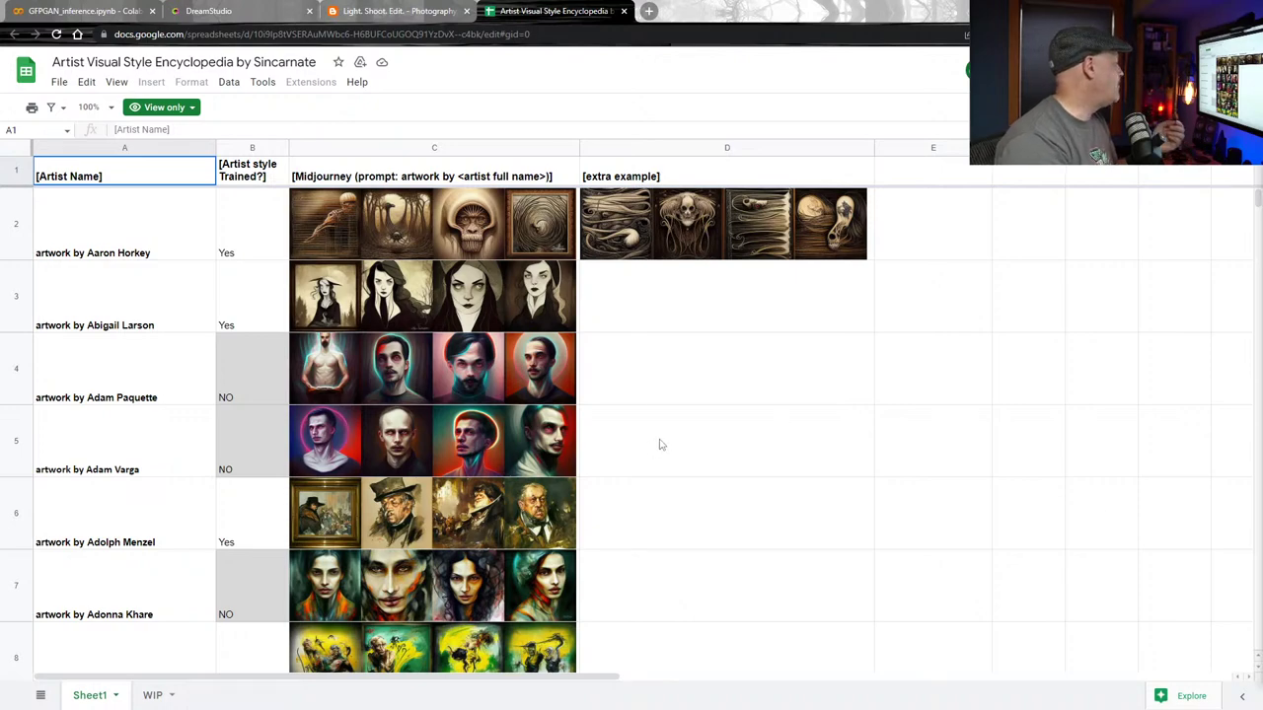
Copy the artist name 'Alyssa Monks' from cell A33 and return to Discord
scroll(661, 445, down, 6)
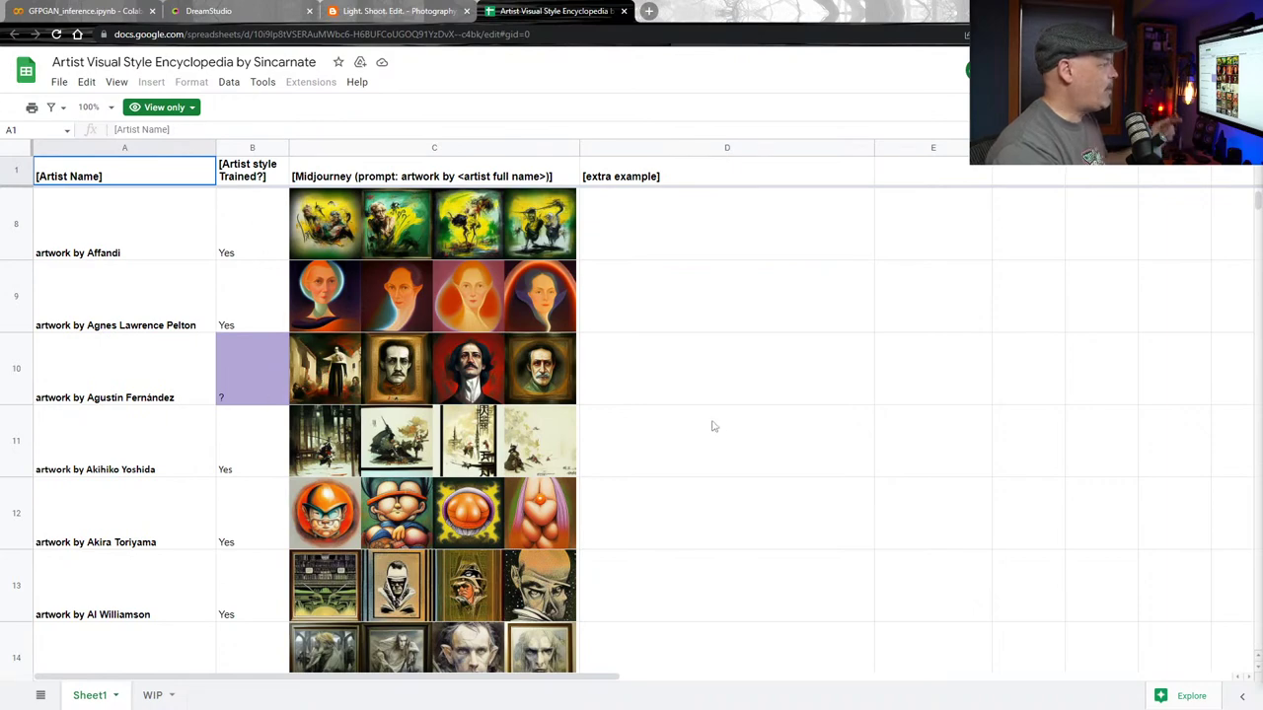
scroll(710, 430, down, 8)
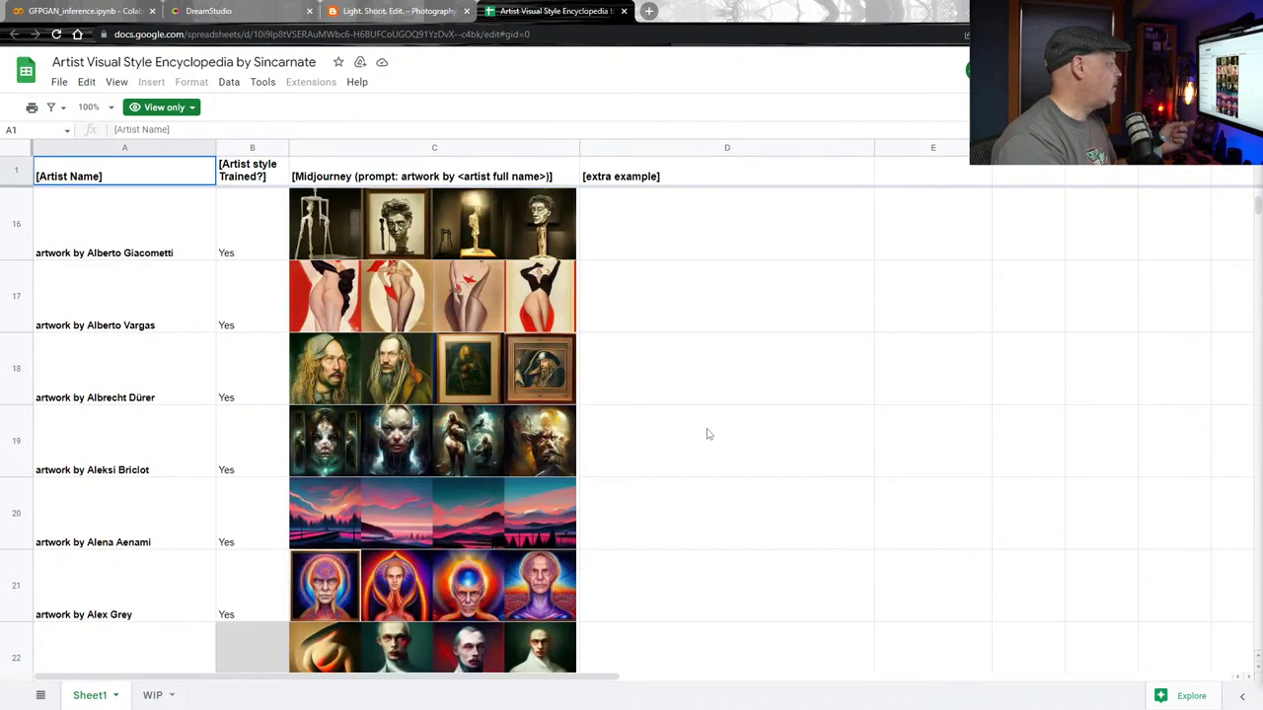
scroll(706, 434, down, 4)
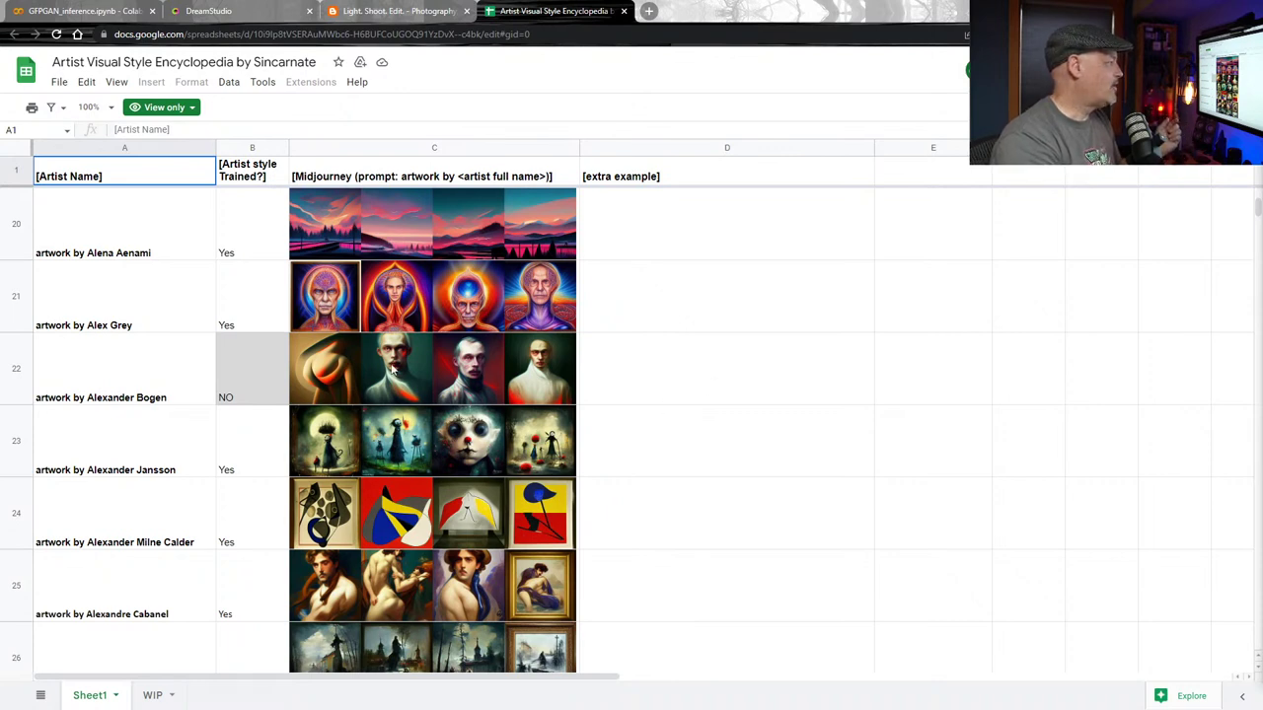
scroll(706, 422, down, 4)
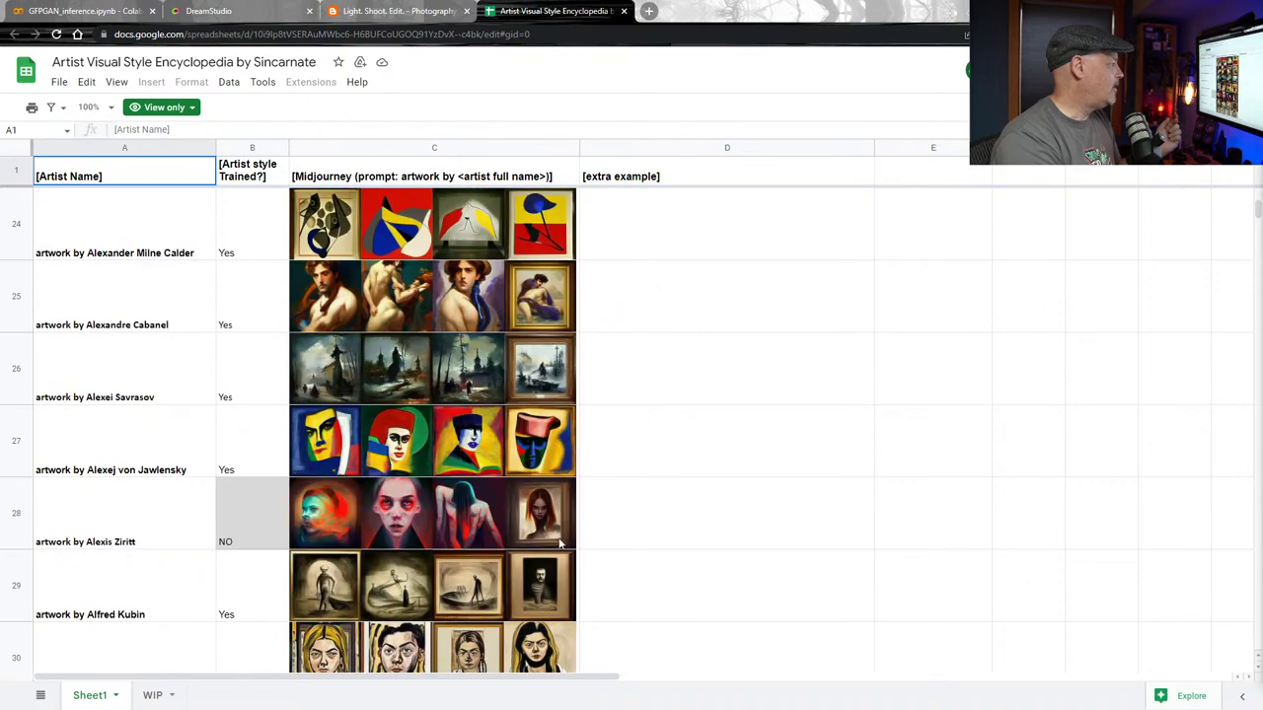
scroll(663, 459, down, 5)
scroll(665, 451, down, 3)
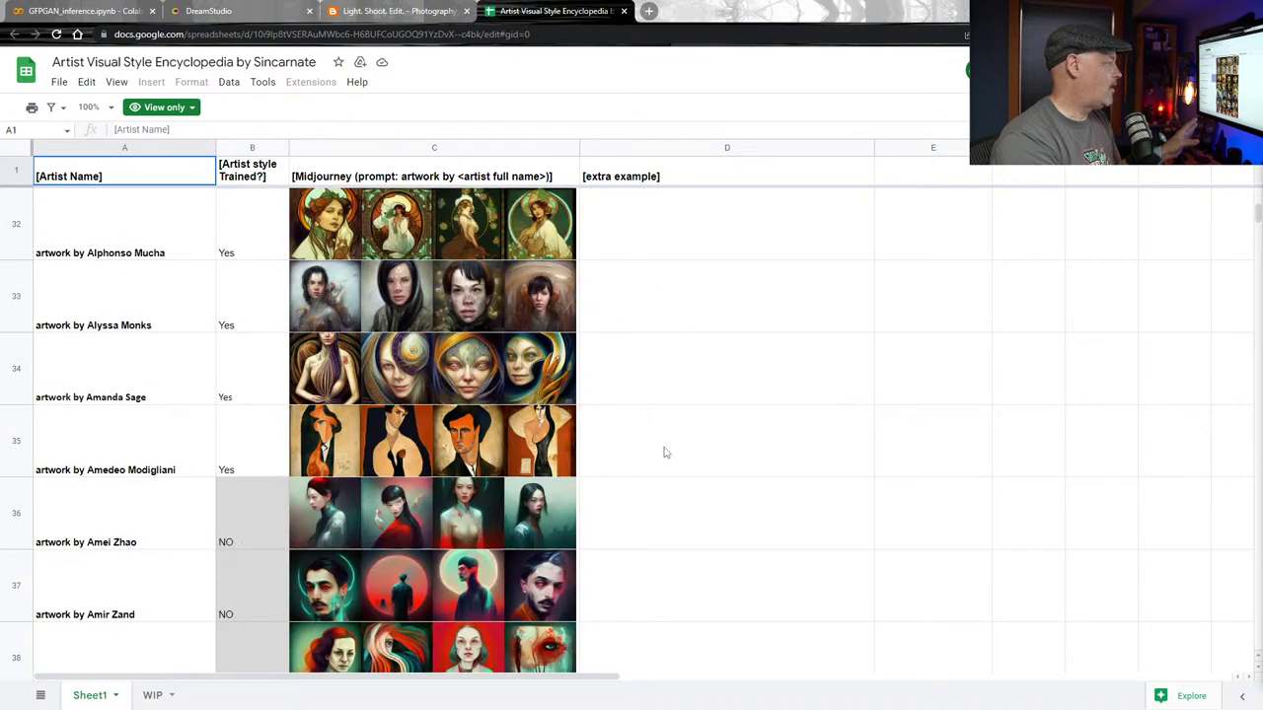
scroll(667, 444, down, 2)
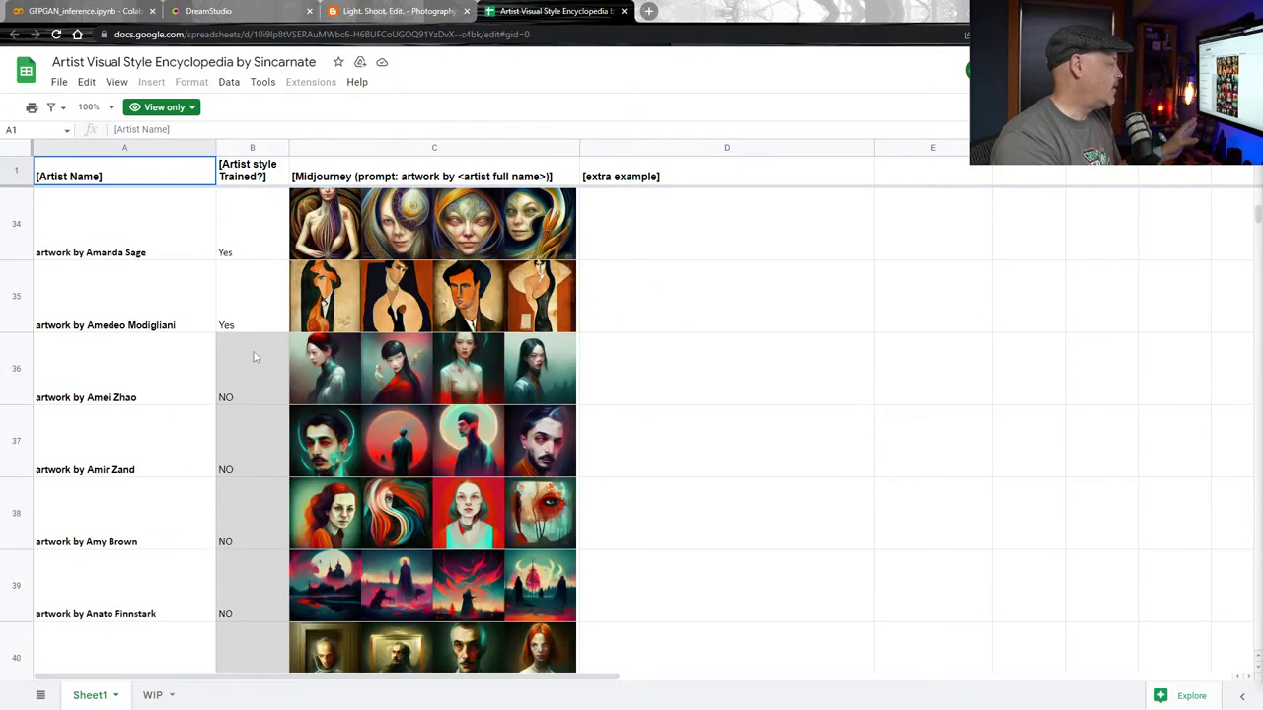
scroll(658, 421, down, 1)
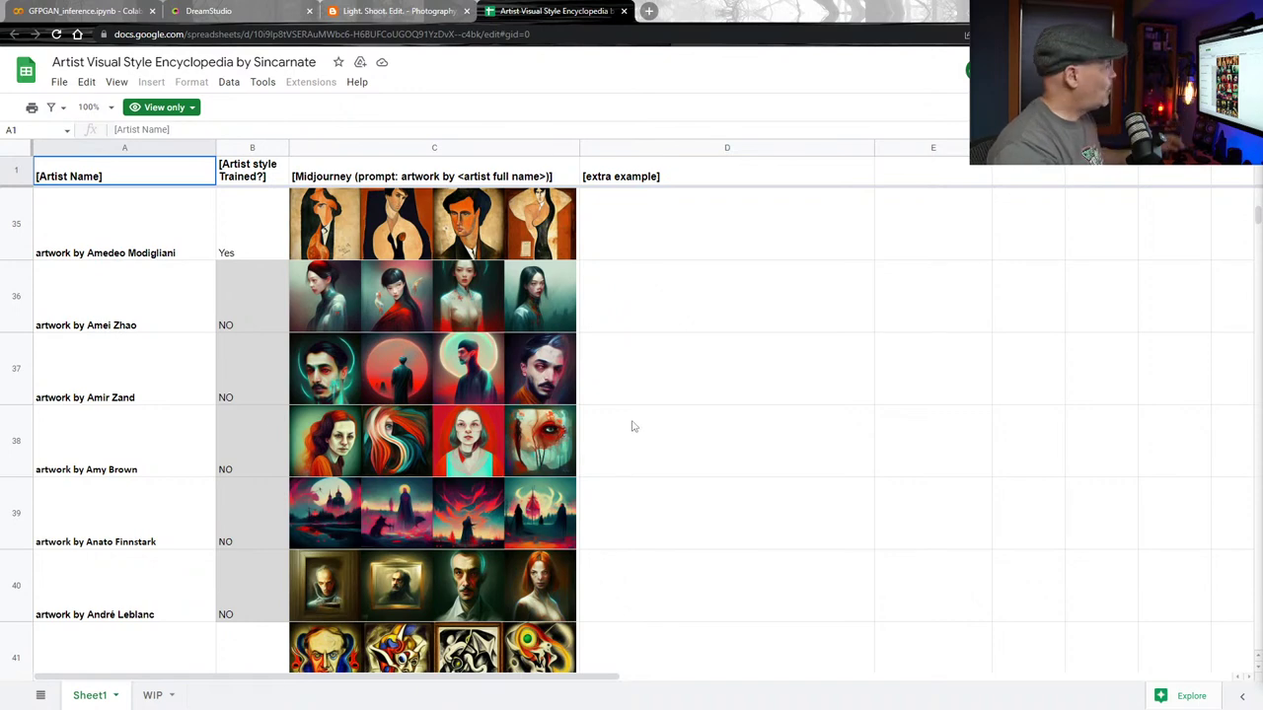
scroll(633, 457, up, 1)
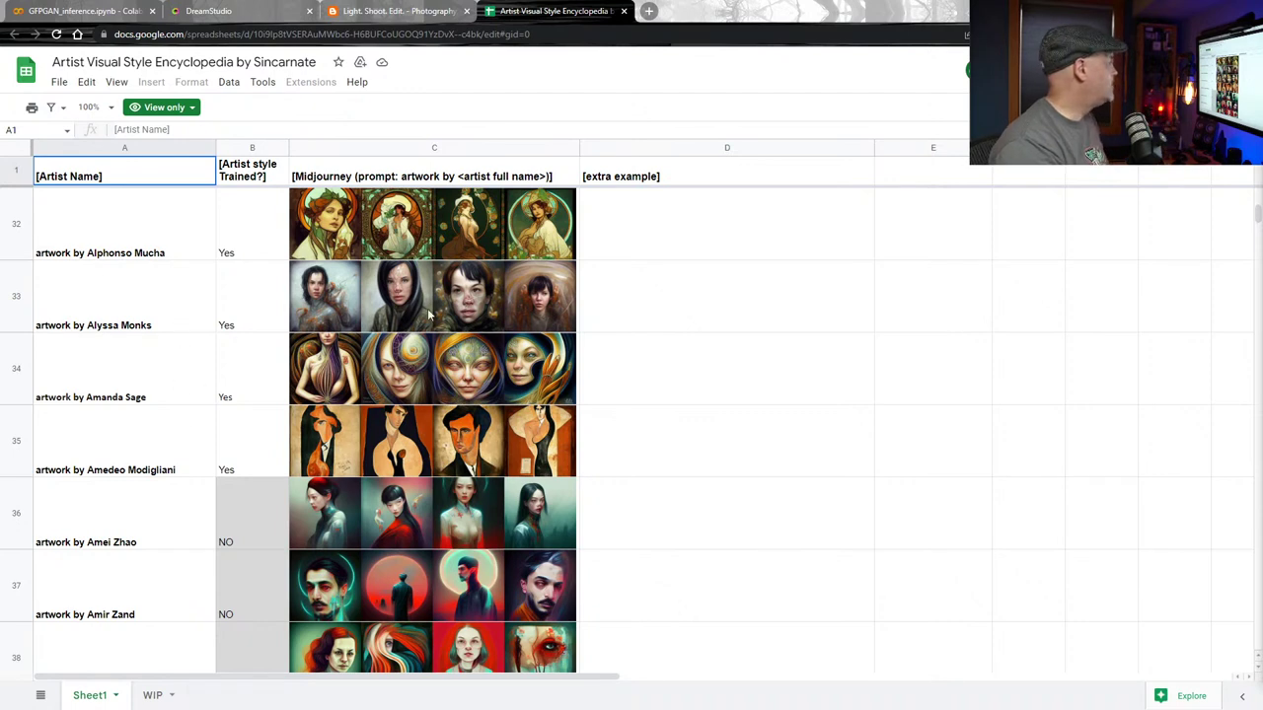
click(169, 310)
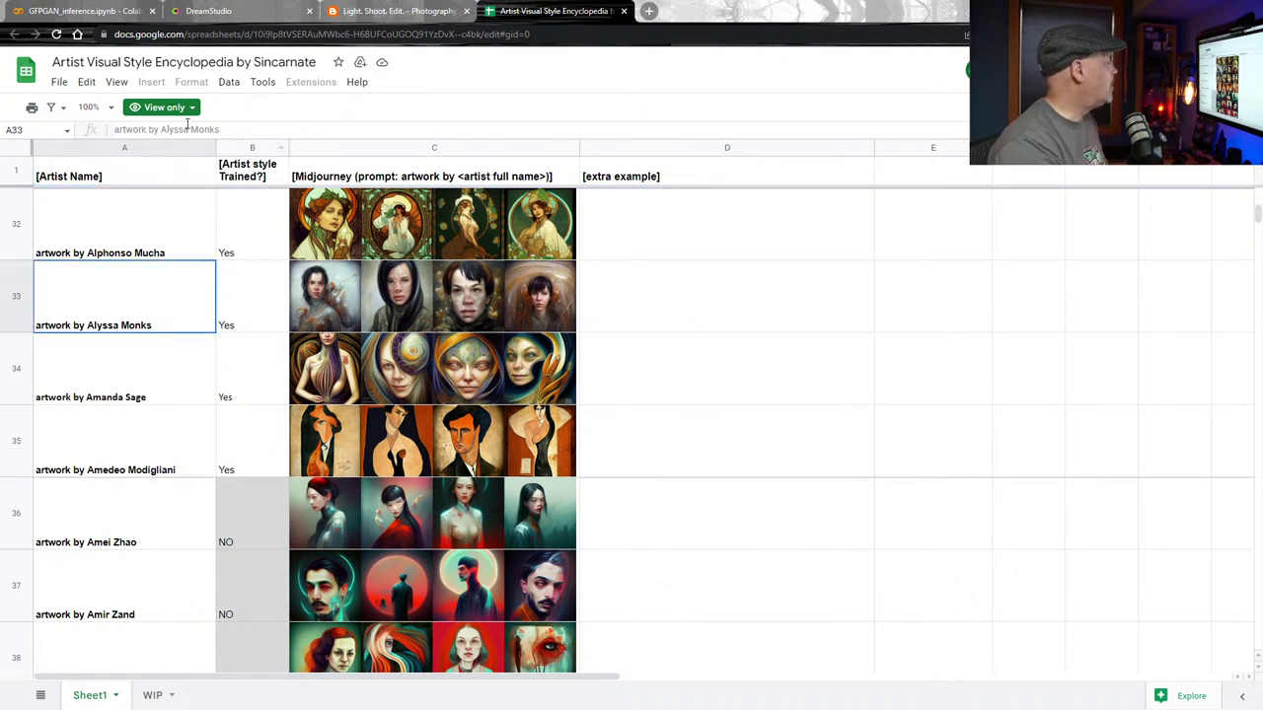
drag(231, 129, 160, 130)
key(ctrl+c)
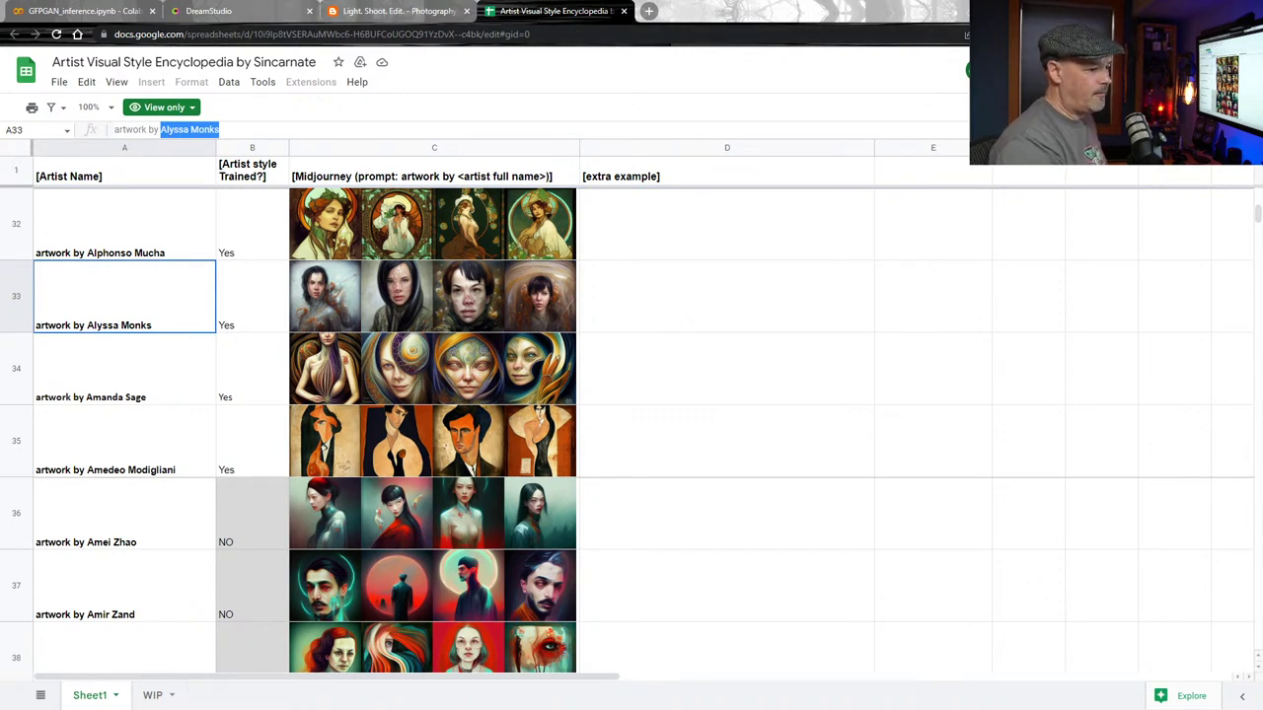
key(alt+Tab)
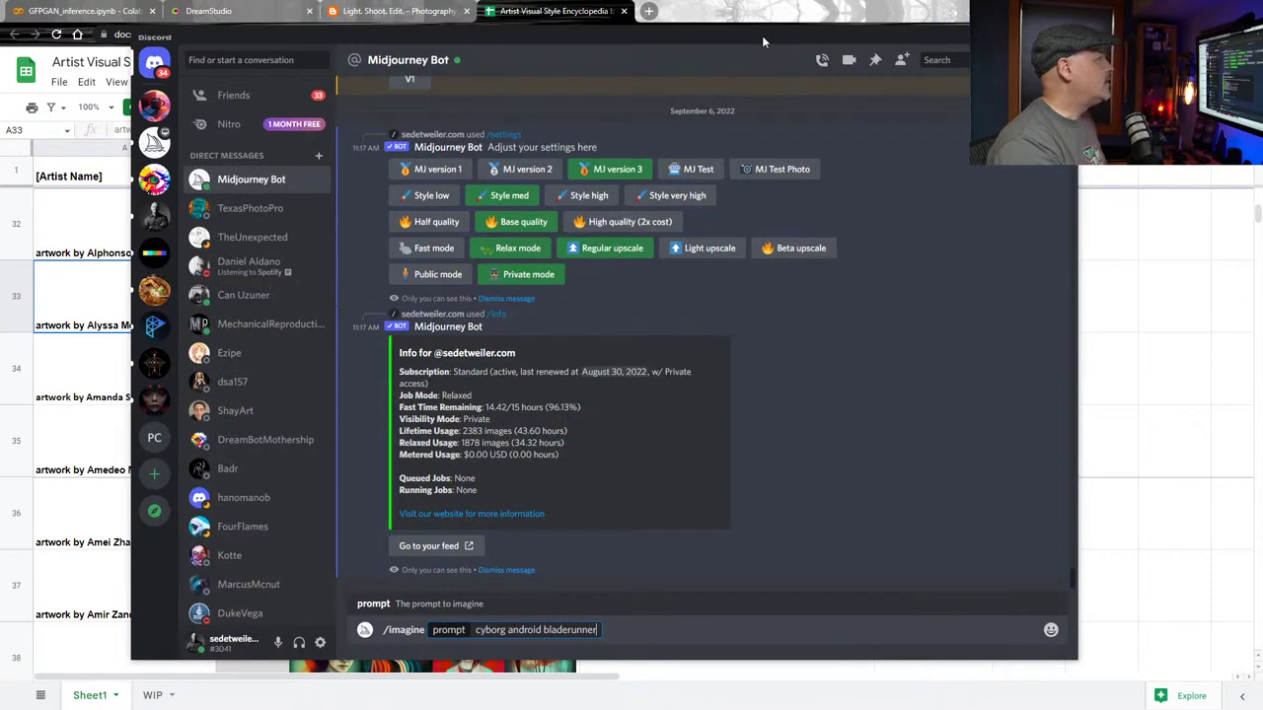
Add 'style of Alyssa Monks' to the prompt and place the caret after 'android'
drag(762, 39, 846, 47)
text(s)
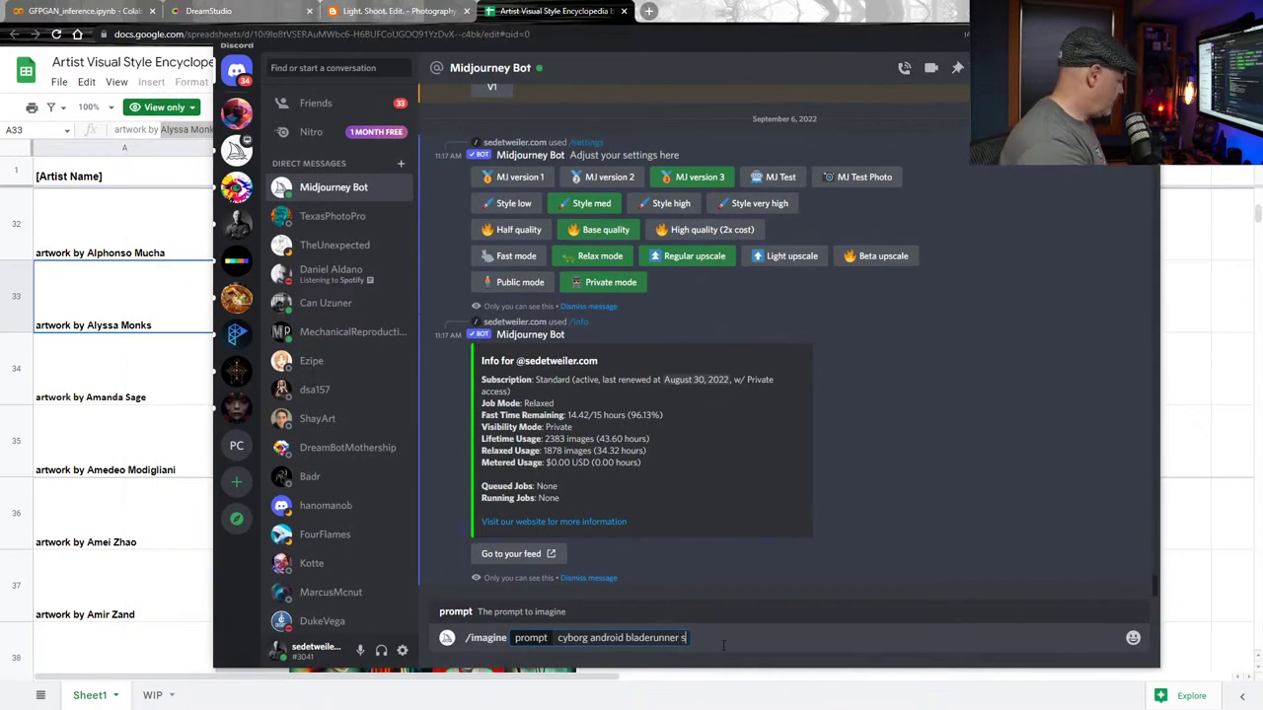
text(tyle of)
key(ctrl+v)
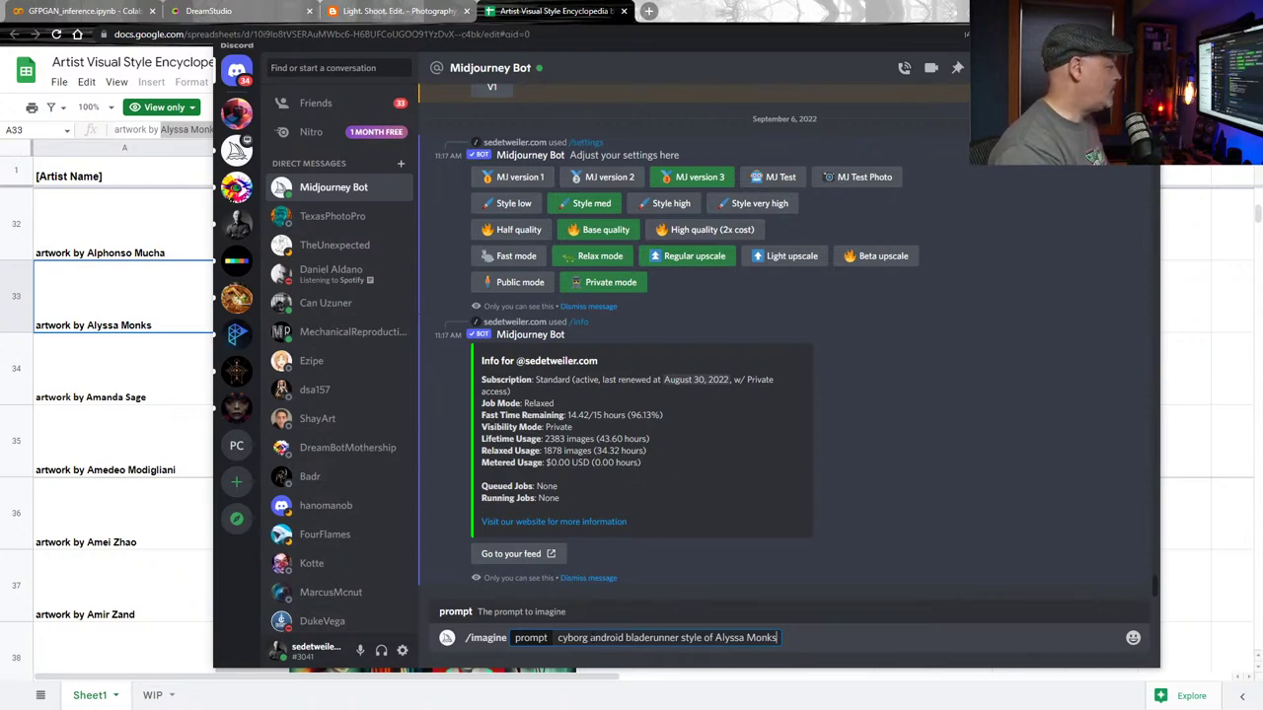
click(589, 637)
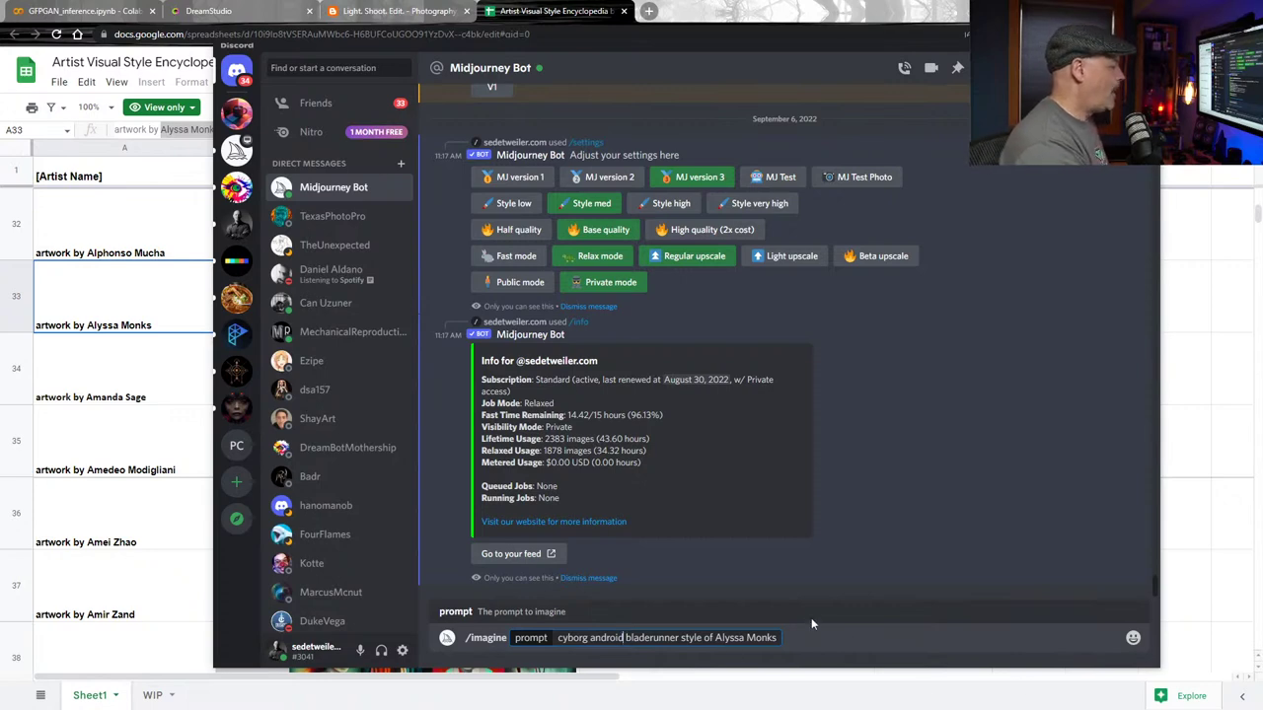
Insert ', filigree cyberpunk' after 'android', then switch to the Pending folder in Adobe Bridge
text(,)
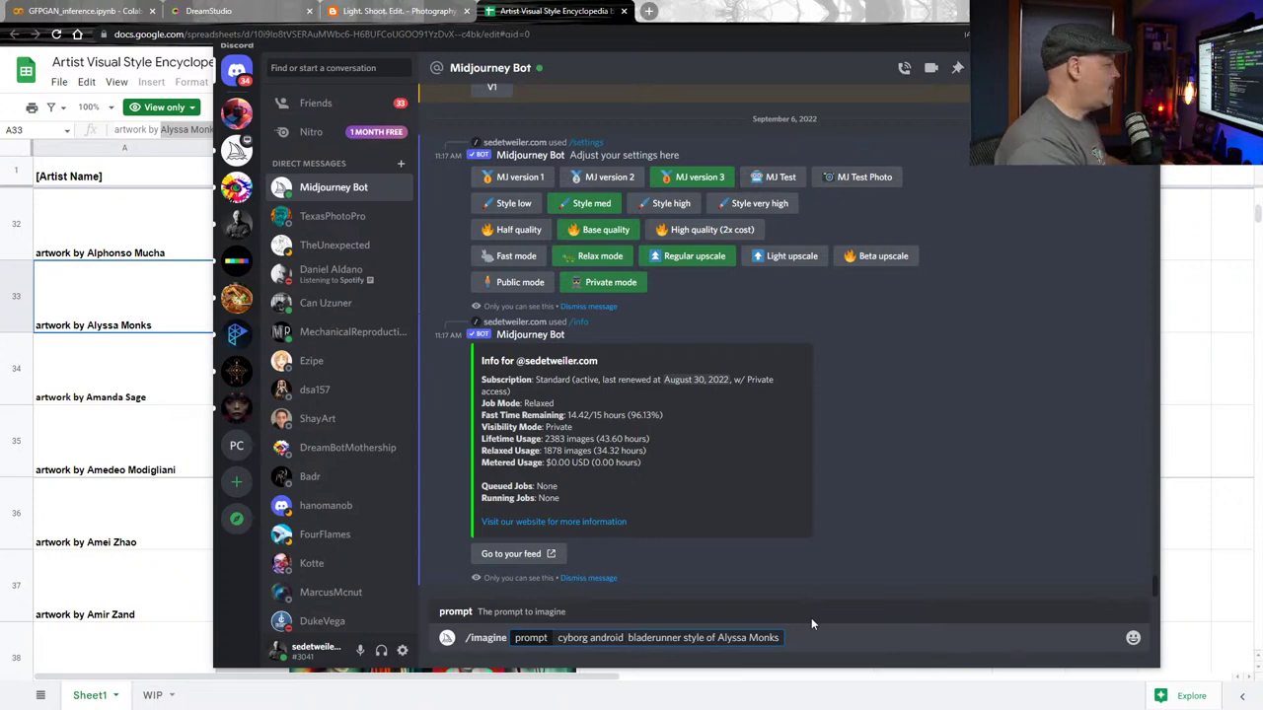
text(filigree)
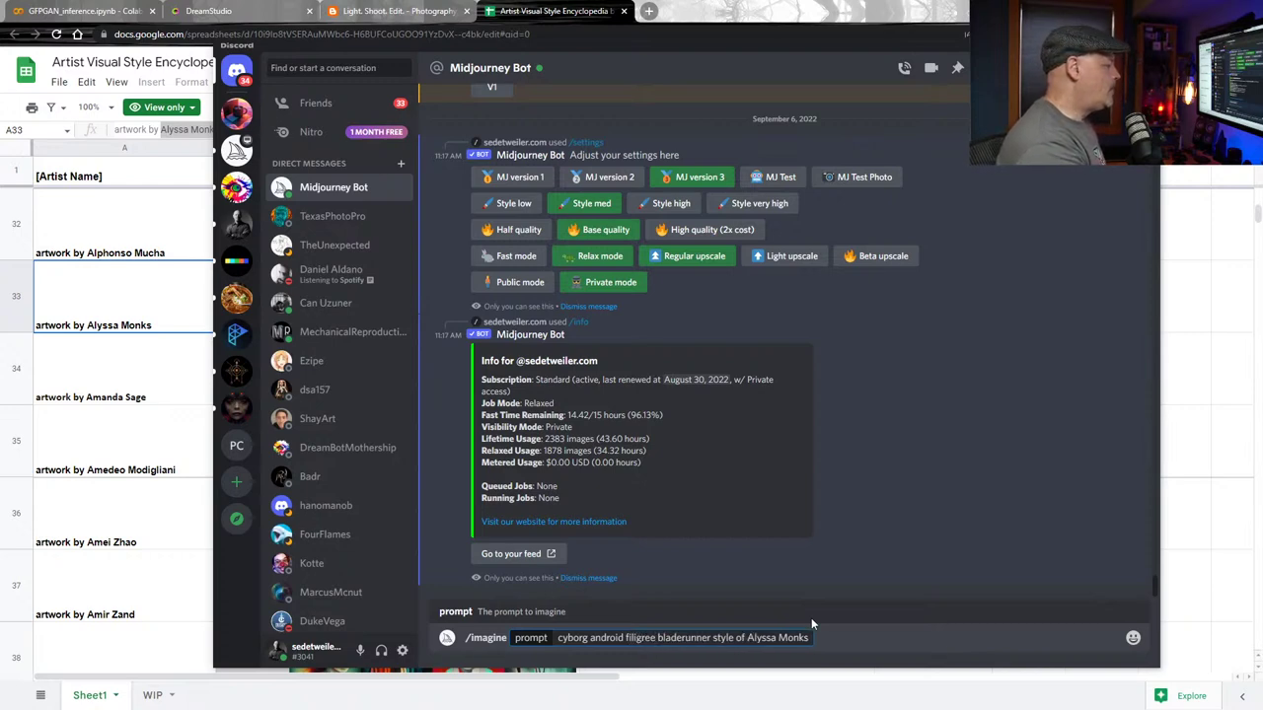
text(cyber)
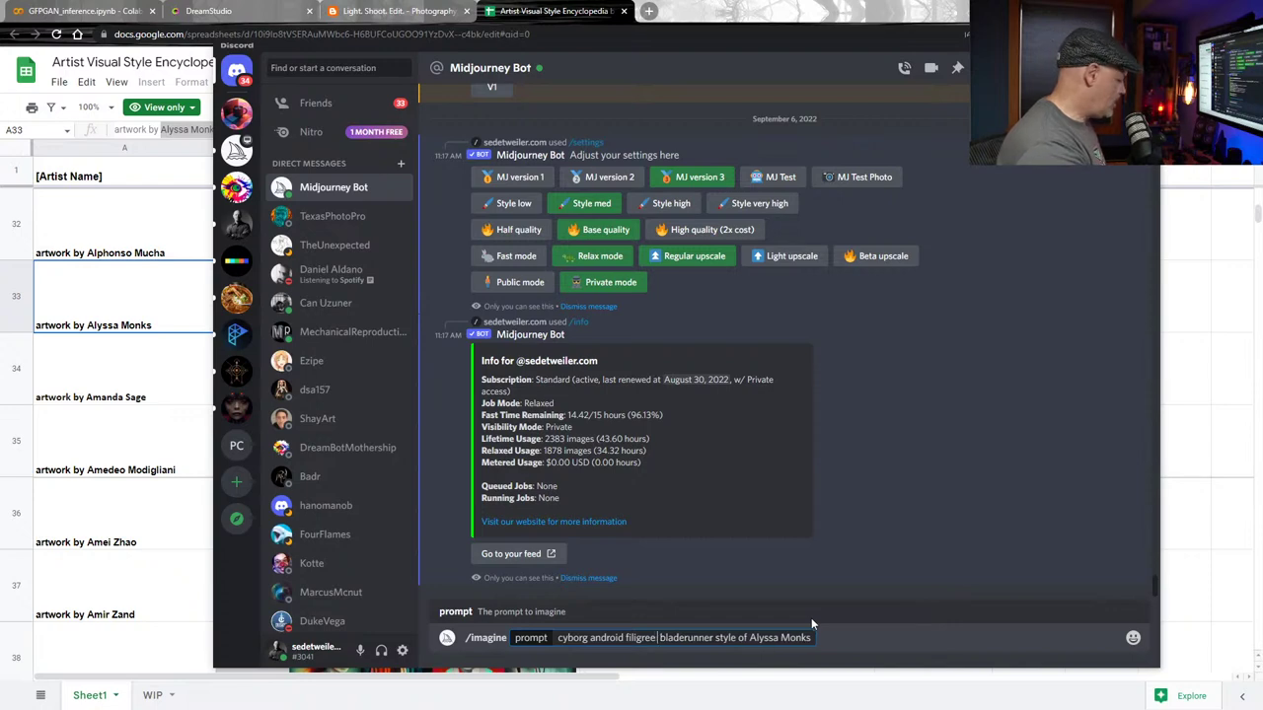
text(punk)
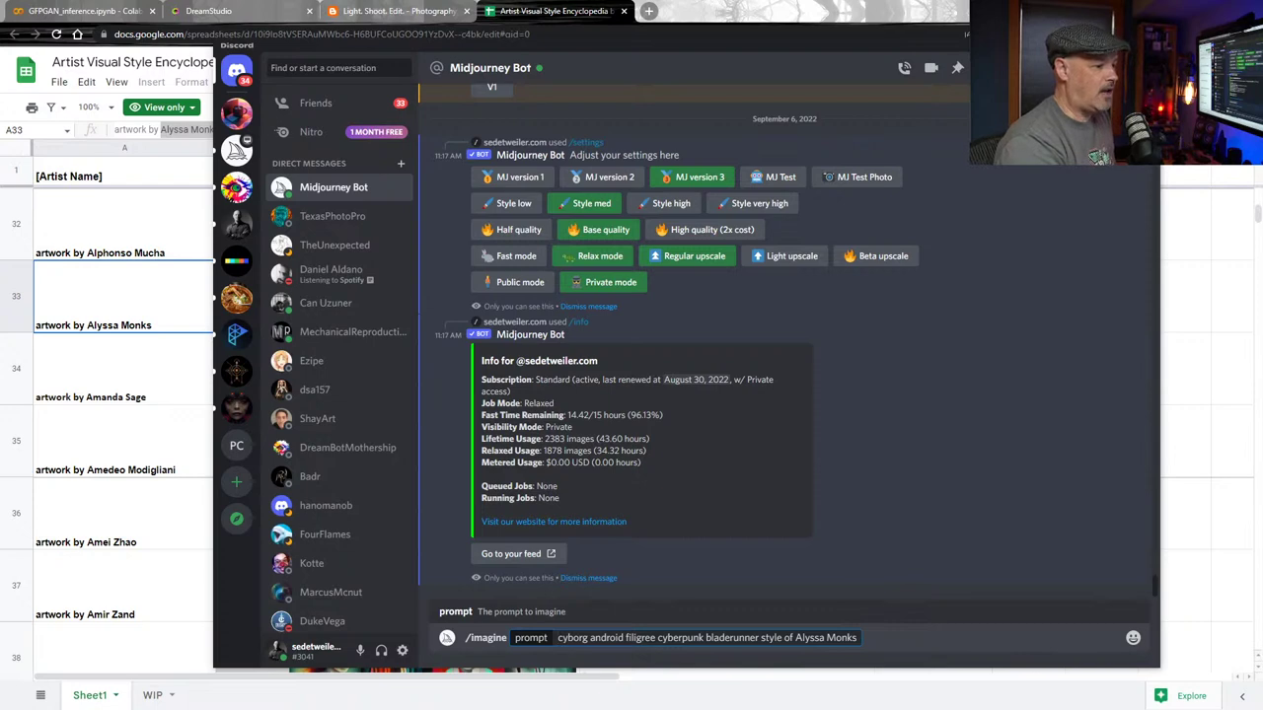
key(alt+Tab)
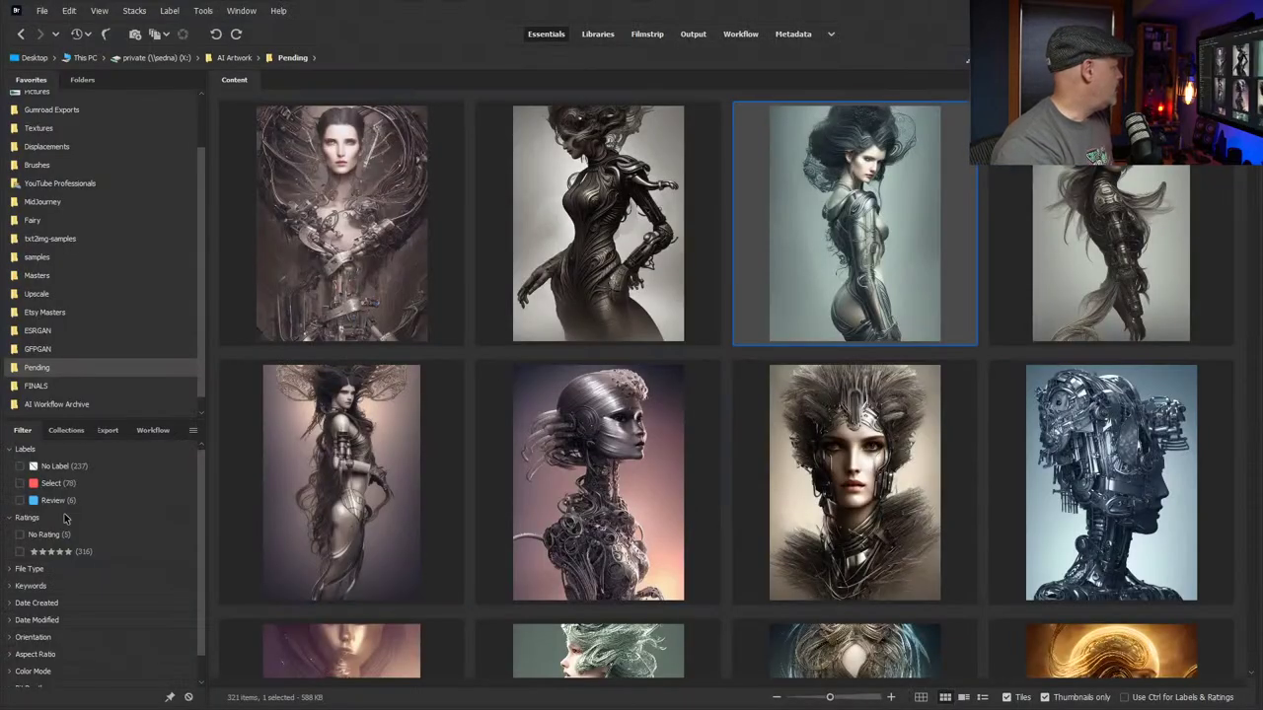
Scroll through the Pending folder's cyborg artwork thumbnails in Adobe Bridge
scroll(146, 540, down, 1)
scroll(146, 541, up, 1)
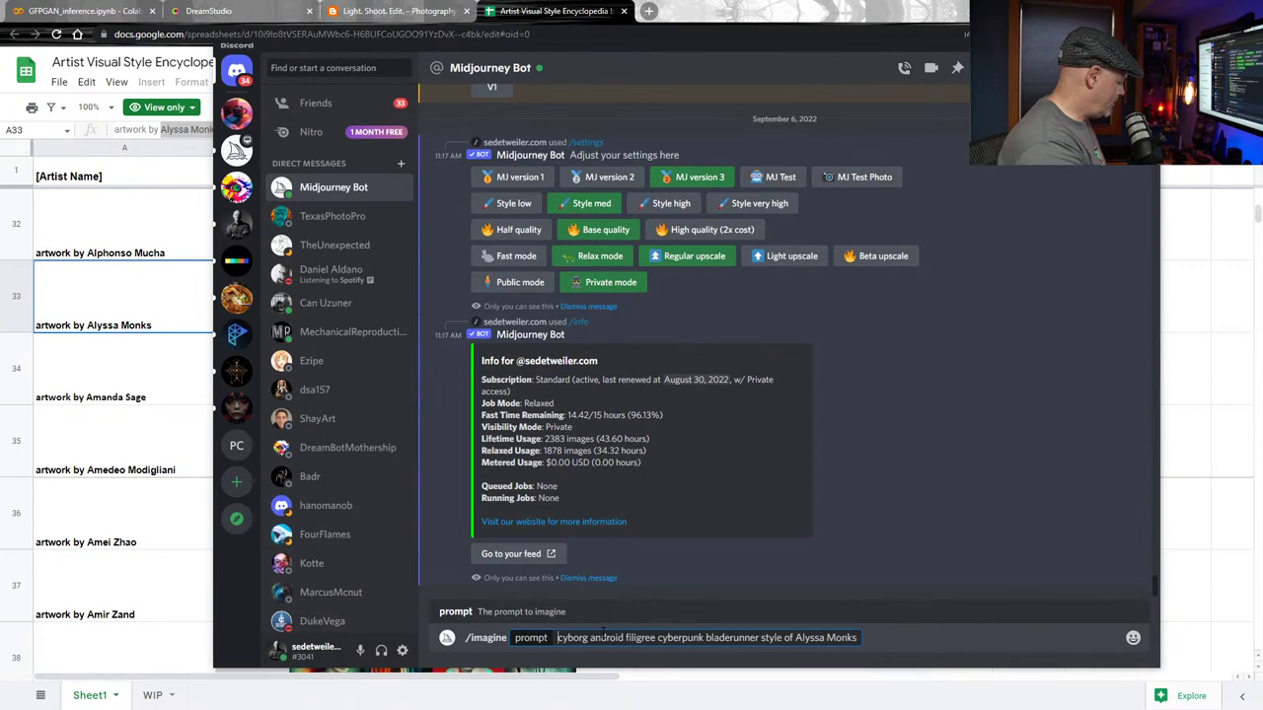
Reword the prompt as a beautiful female cyborg with glowing eyes and filigree armor
text(beautiful)
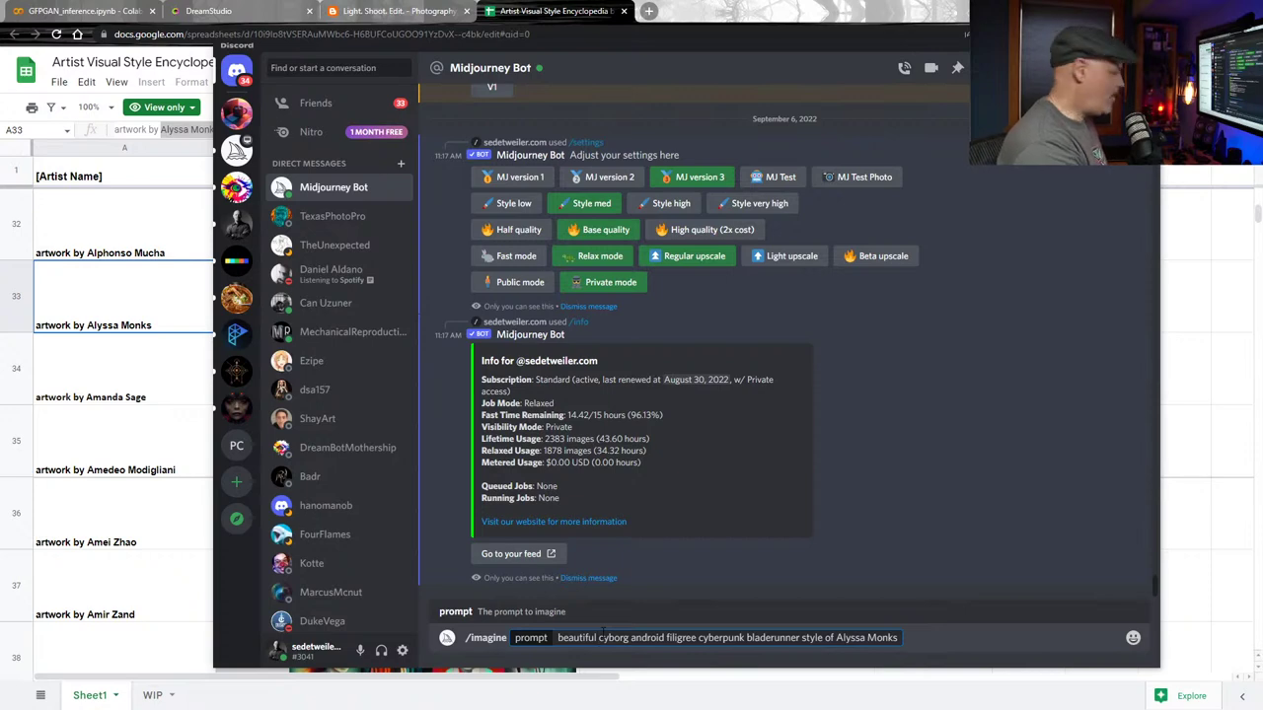
text(female)
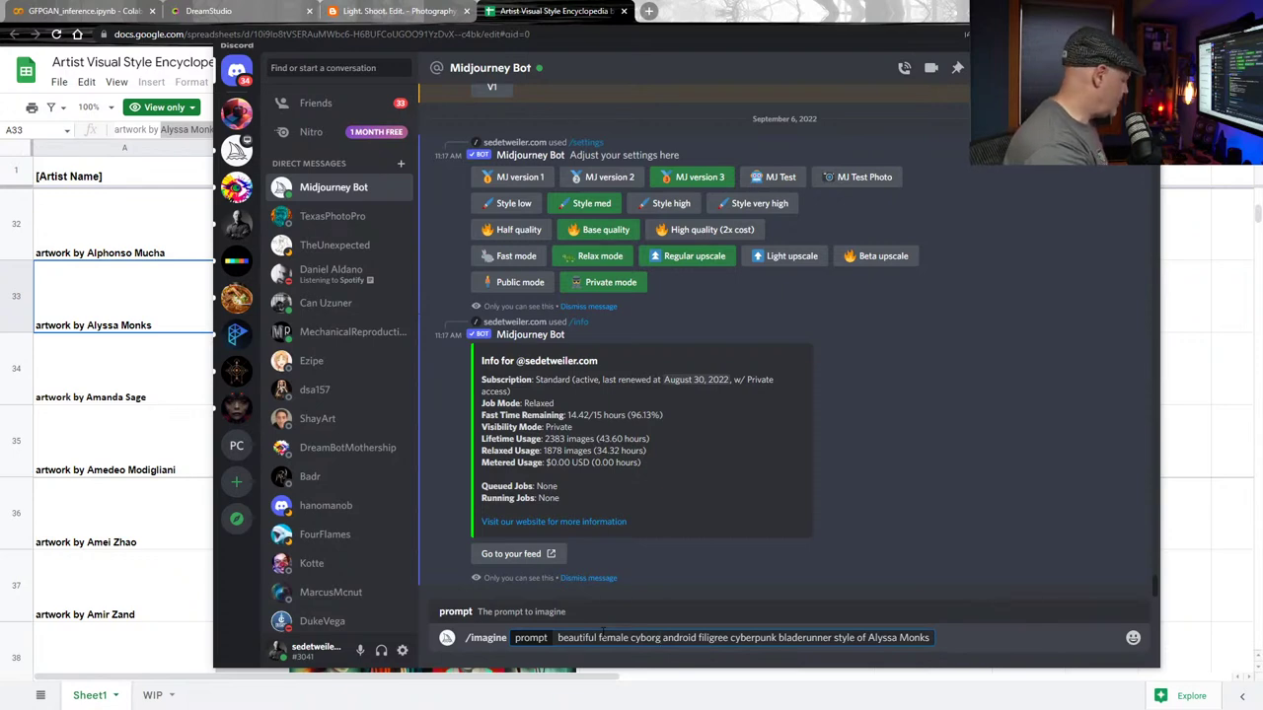
text(glowing)
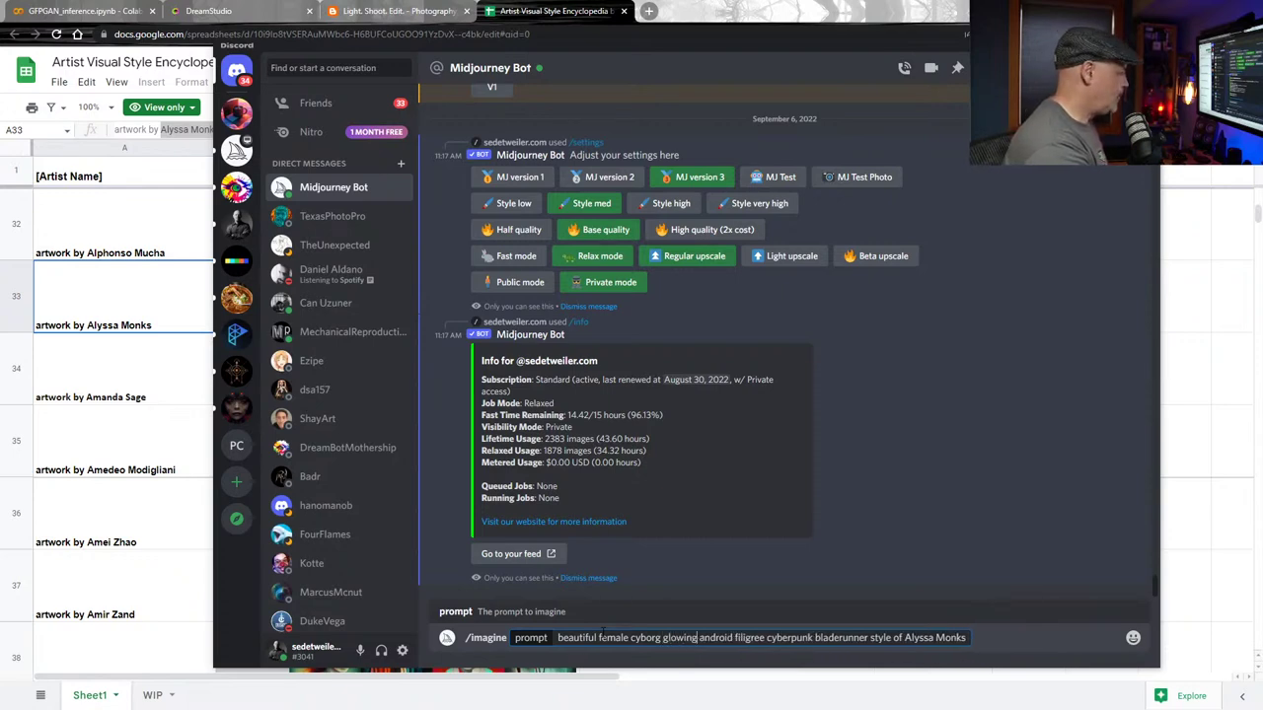
text( eyes)
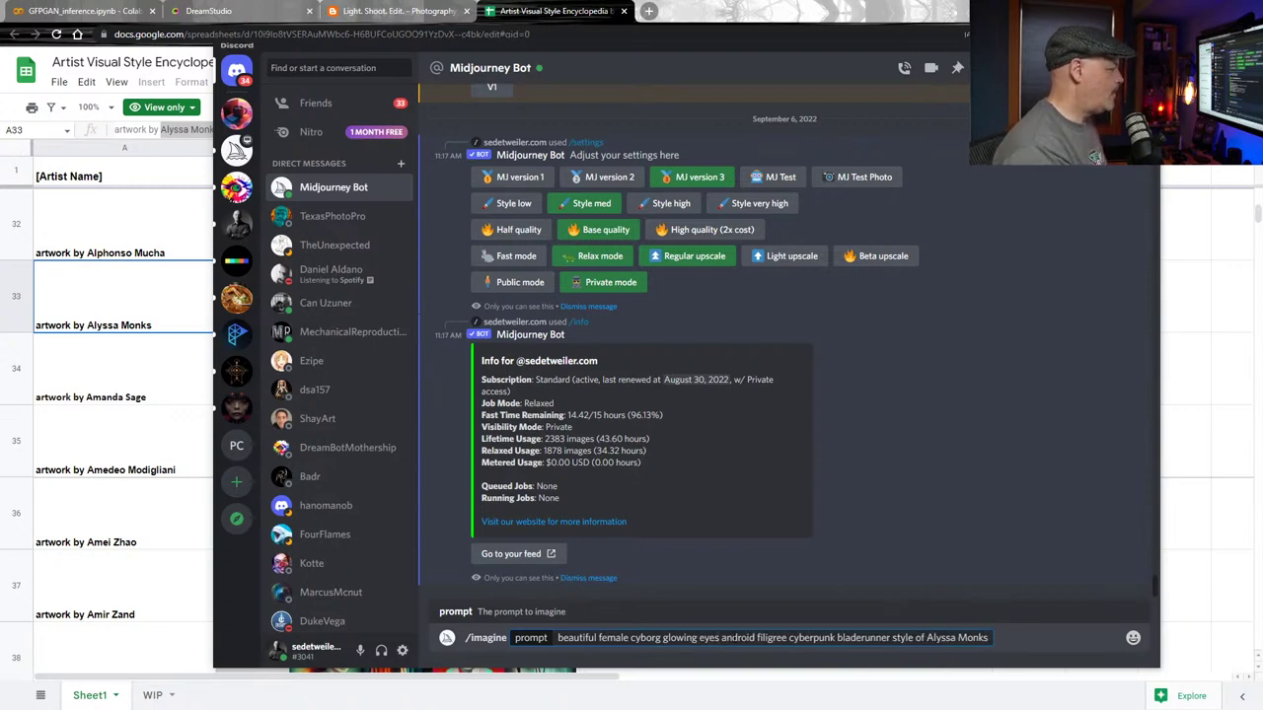
double_click(732, 638)
key(BackSpace)
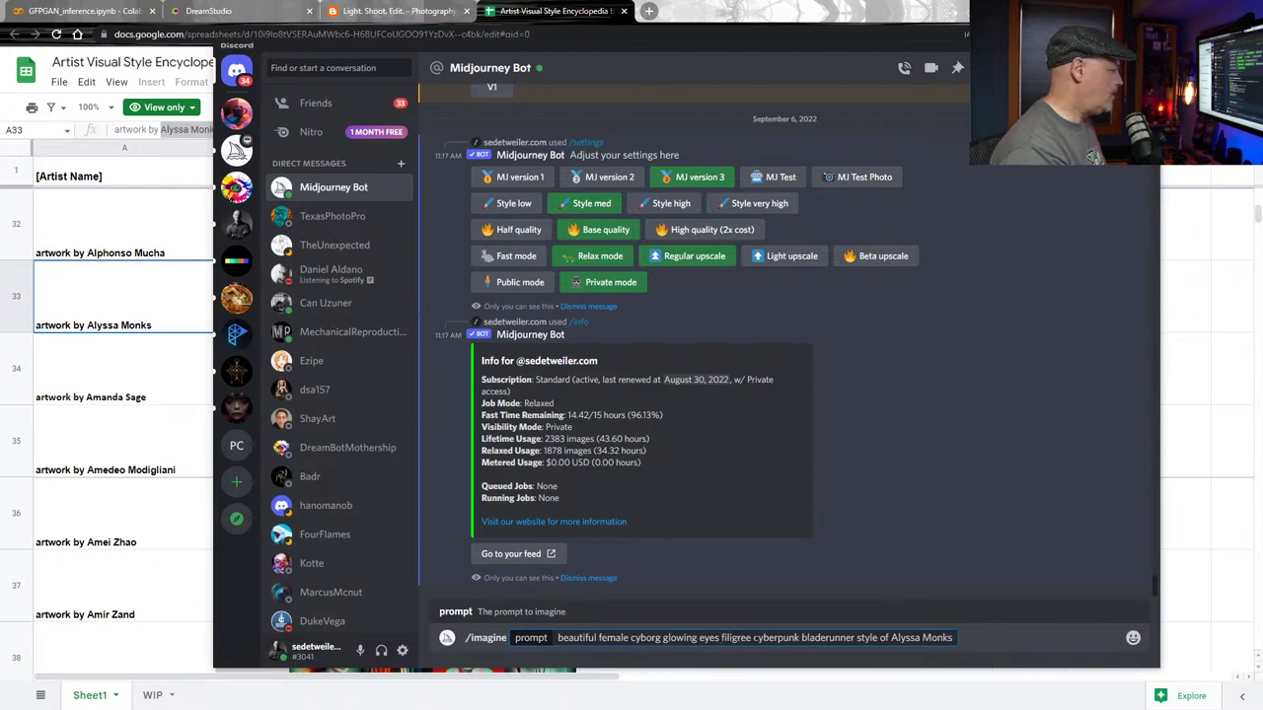
text(armor)
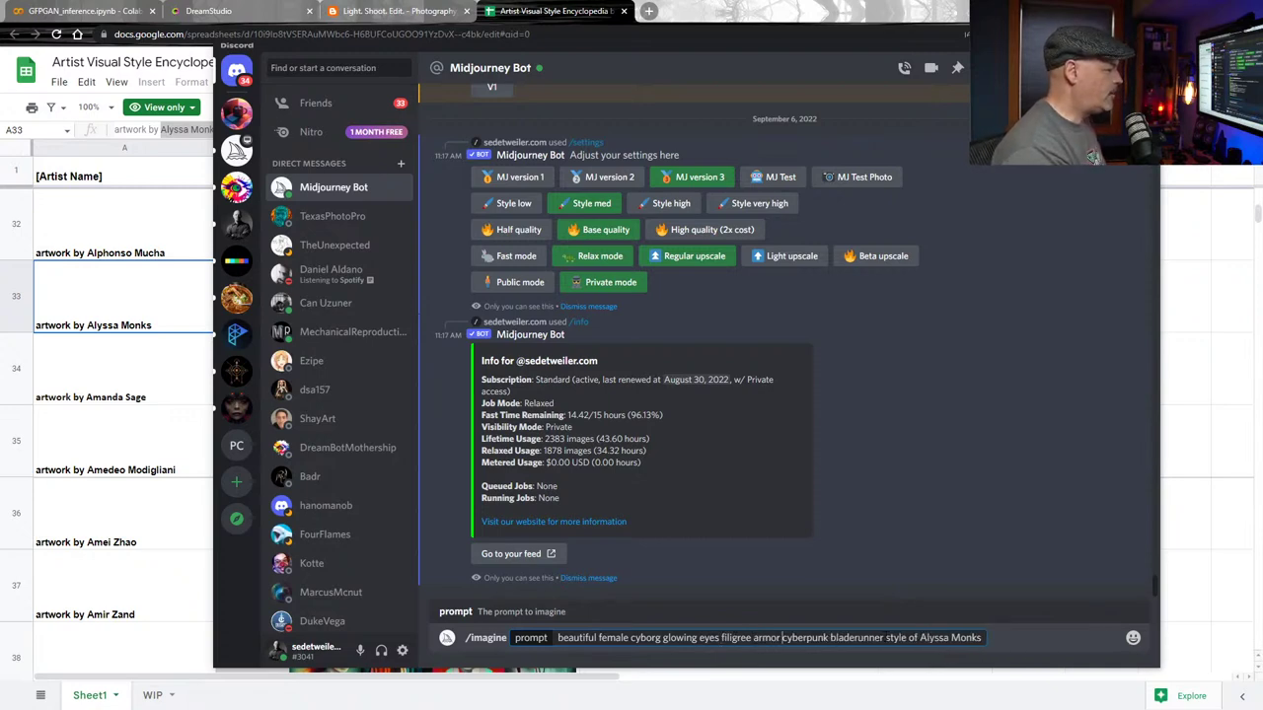
click(885, 637)
text(android)
Append '--ar 2:3 --test', copy the whole prompt and submit it to Midjourney
key(End)
text(-)
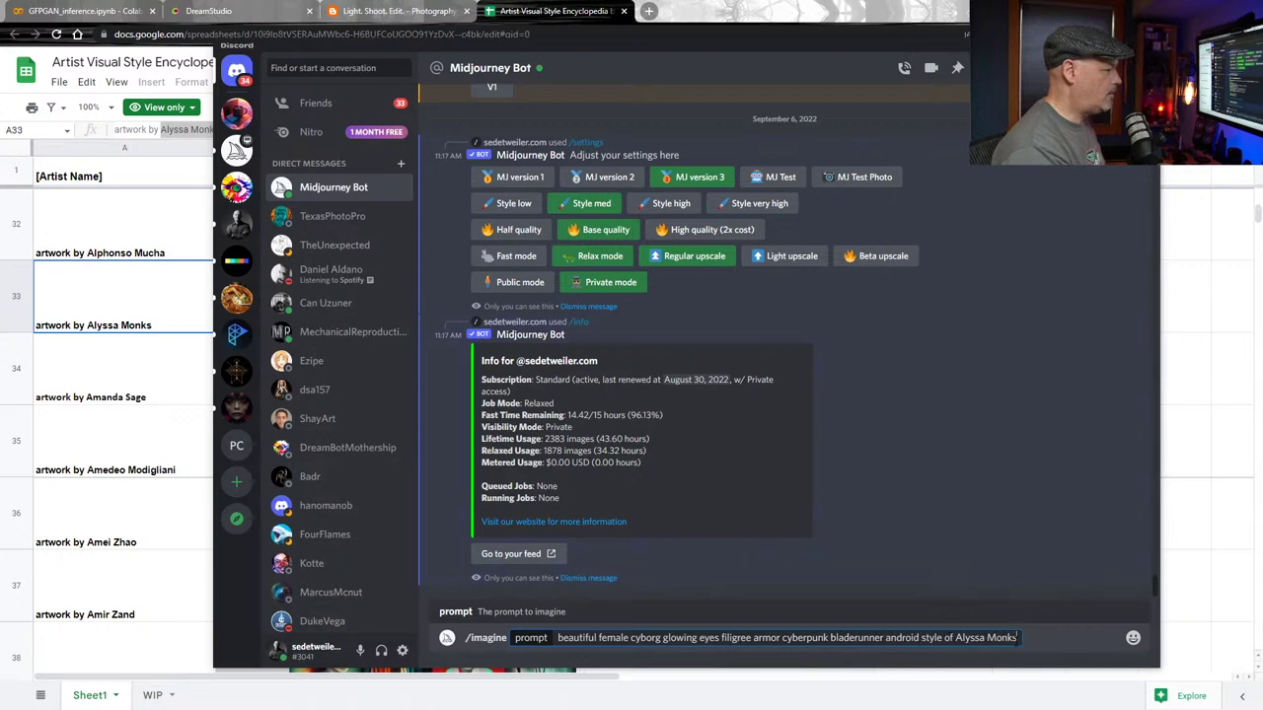
text(-ar 2:3)
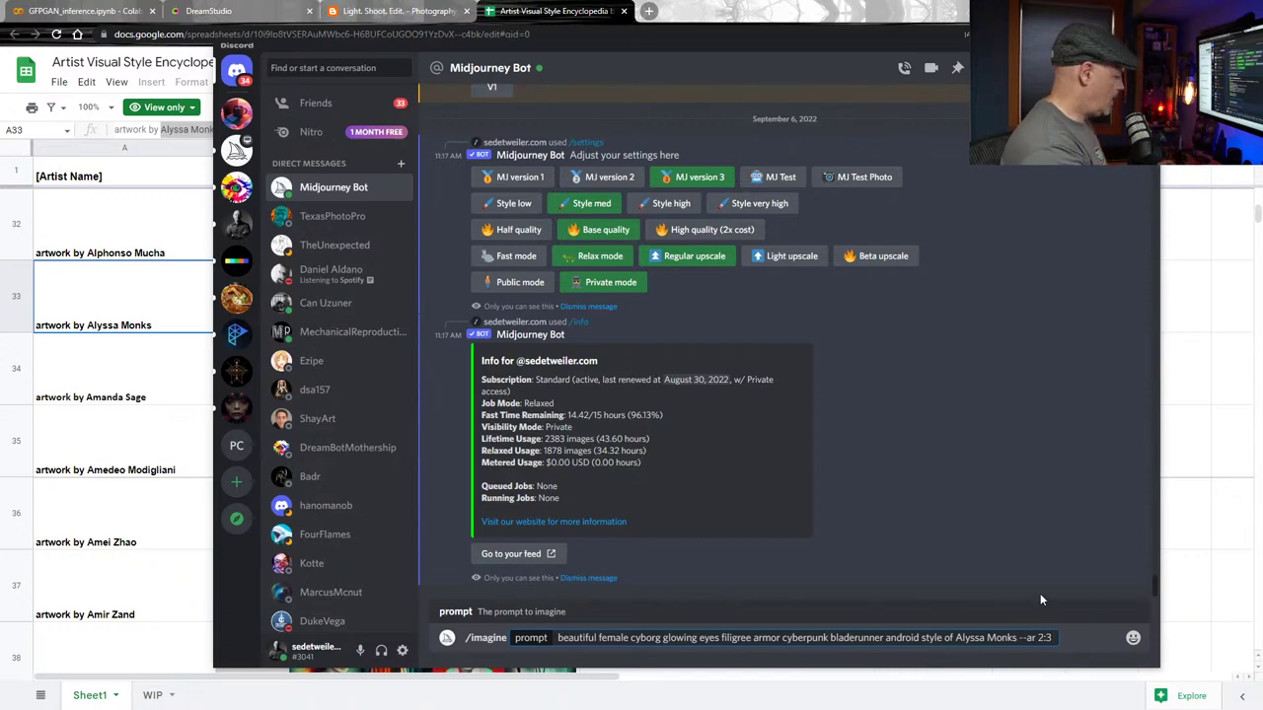
text( --test)
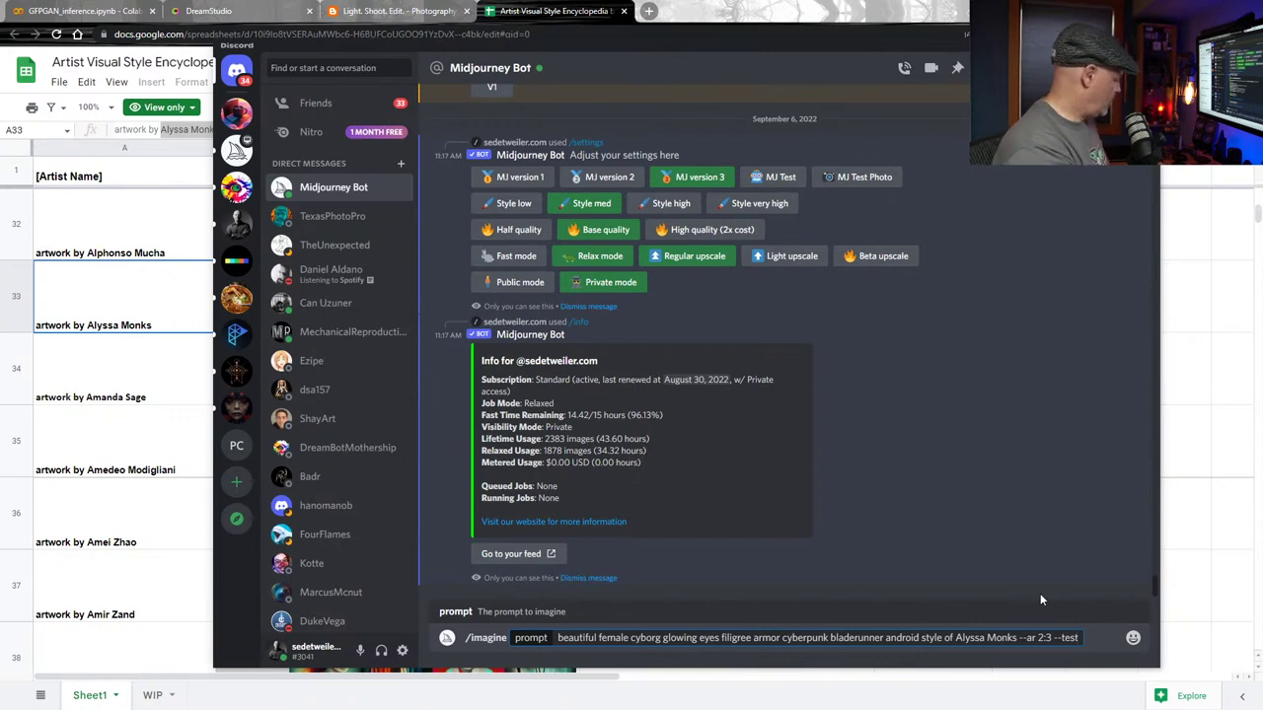
key(ctrl+a)
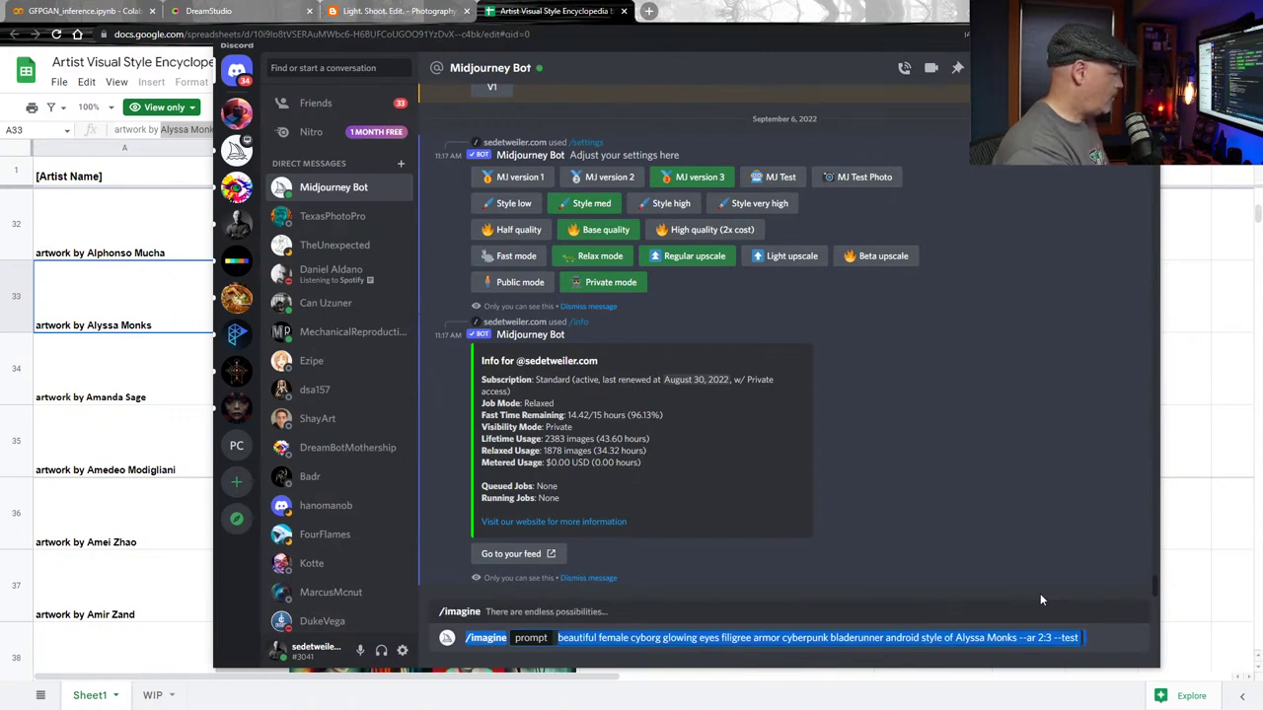
key(Return)
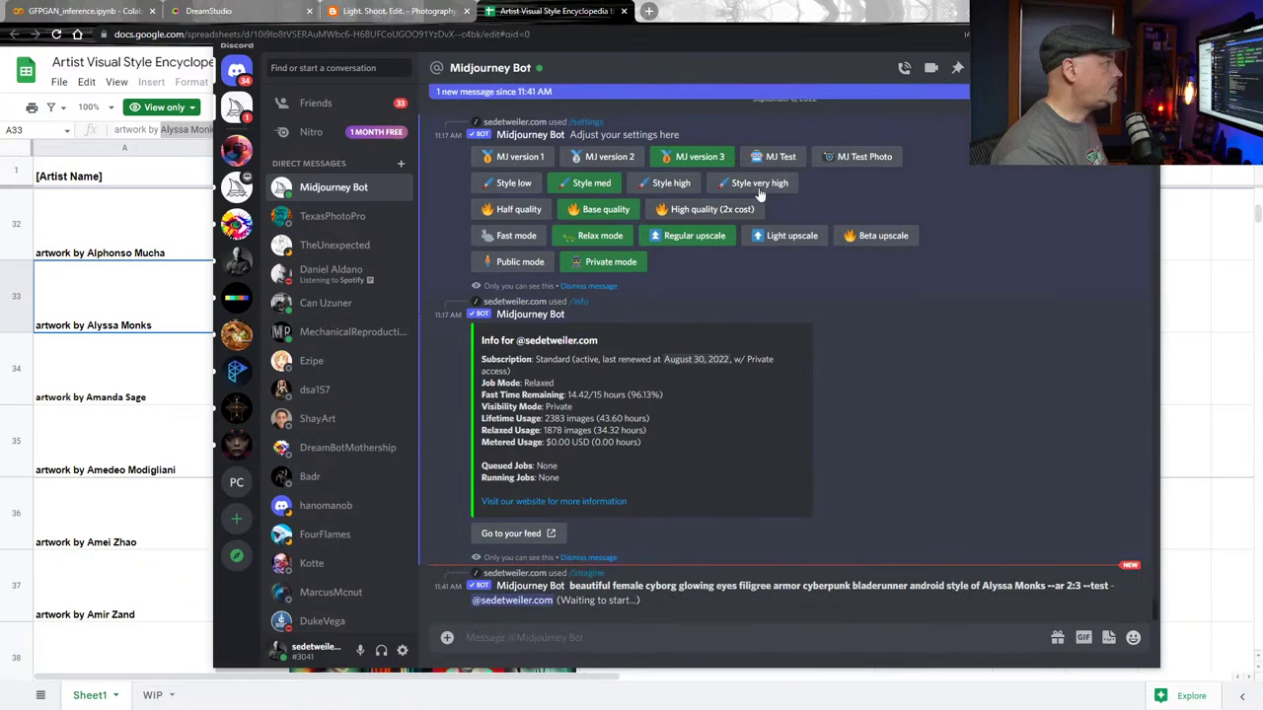
click(207, 10)
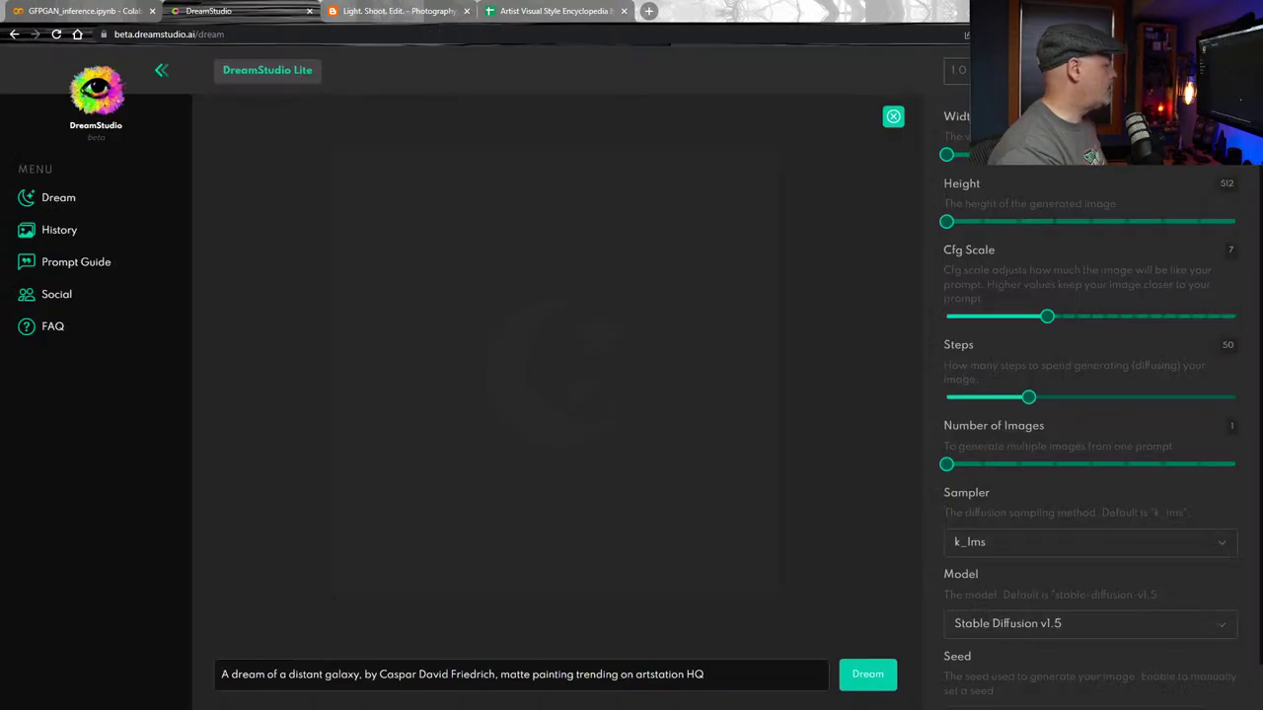
Paste the cyborg prompt into DreamStudio and delete its trailing '--ar 2:3 --test'
click(750, 674)
text(/imagine prompt:beautiful female cyborg glowing eyes filigree armor cyberpunk bladerunner android style of Alyssa Monks --ar 2:3 --test)
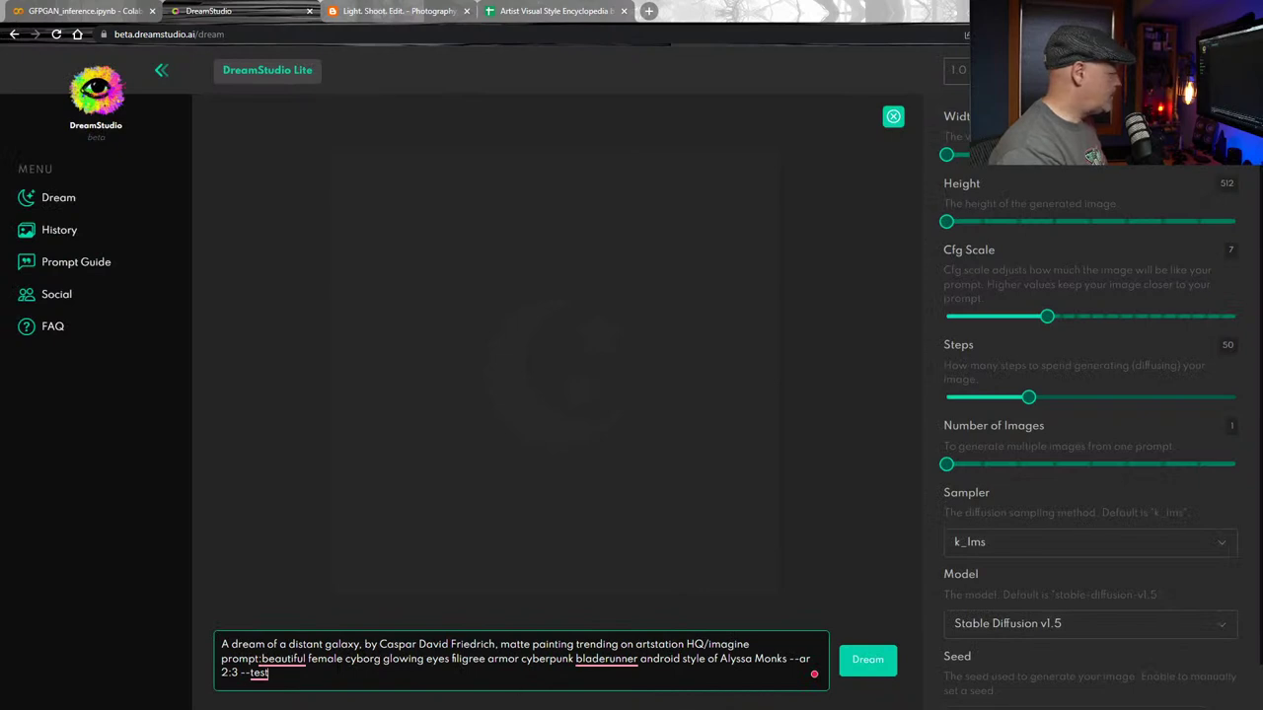
key(ctrl+shift+Left)
key(ctrl+shift+Left)
key(ctrl+shift+Left)
key(ctrl+shift+Left)
key(BackSpace)
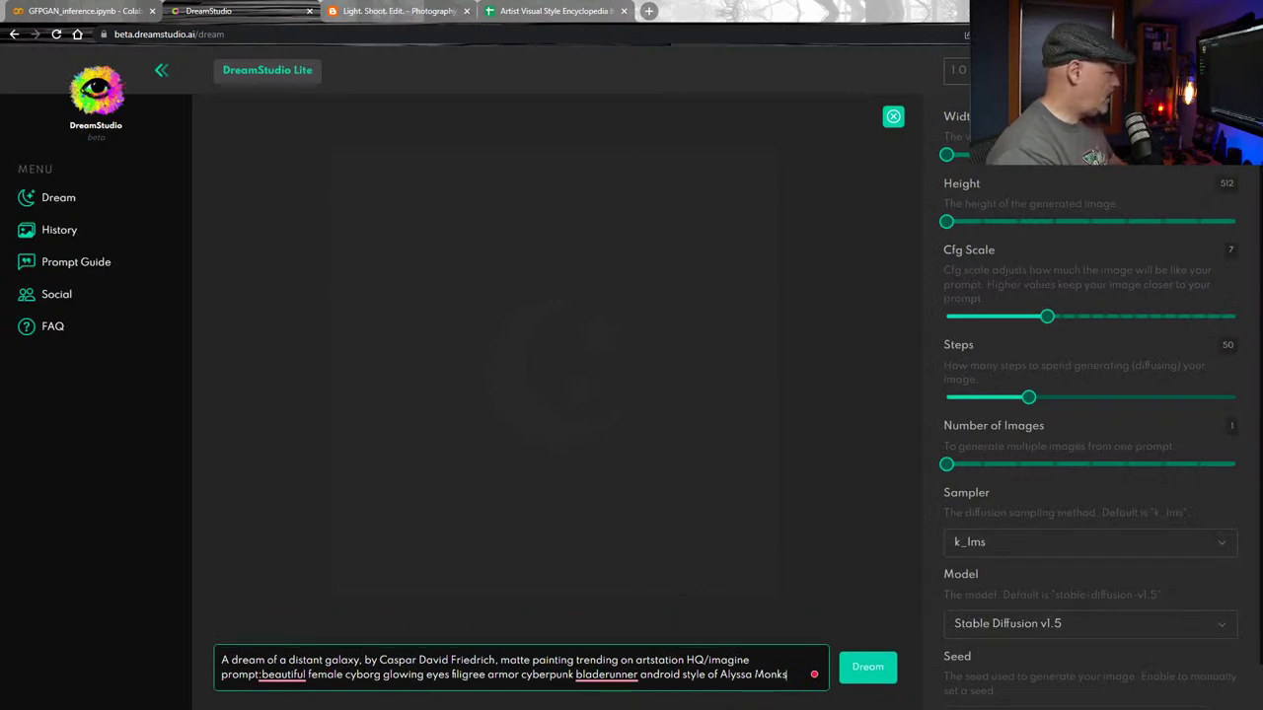
Set Height to 704 and Number of Images to 3
drag(946, 218, 1052, 221)
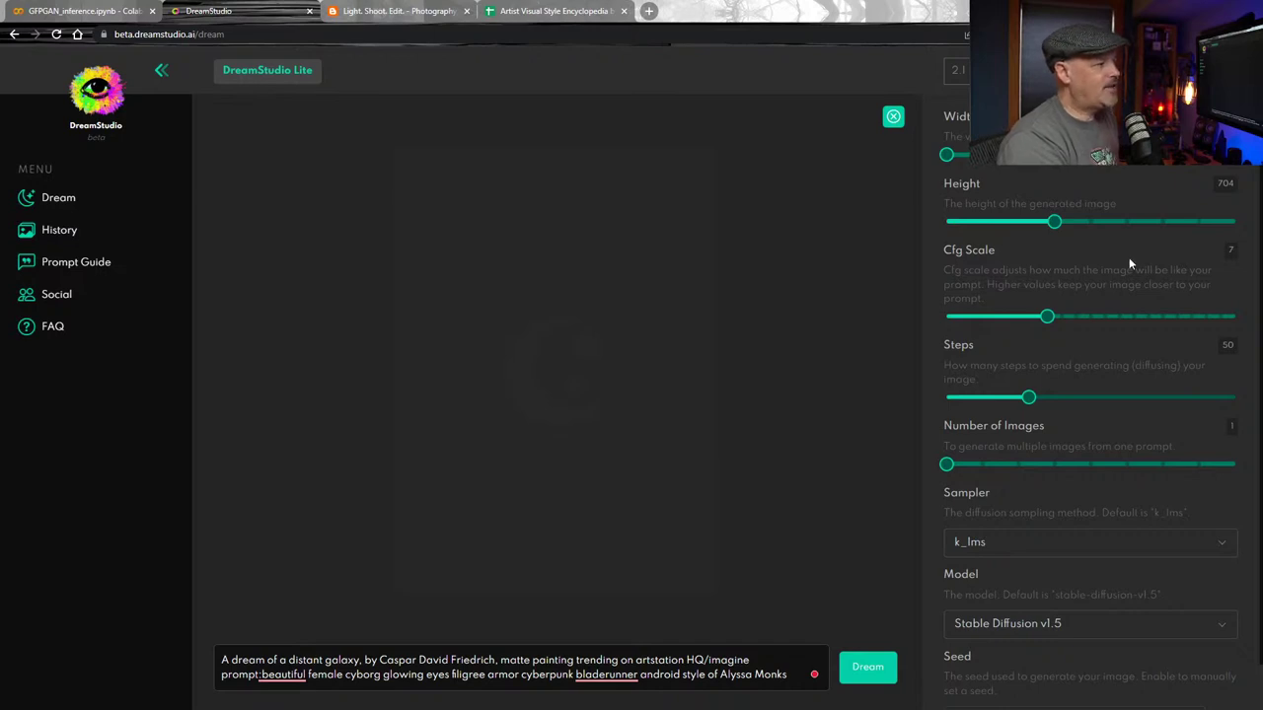
mouse_move(1047, 317)
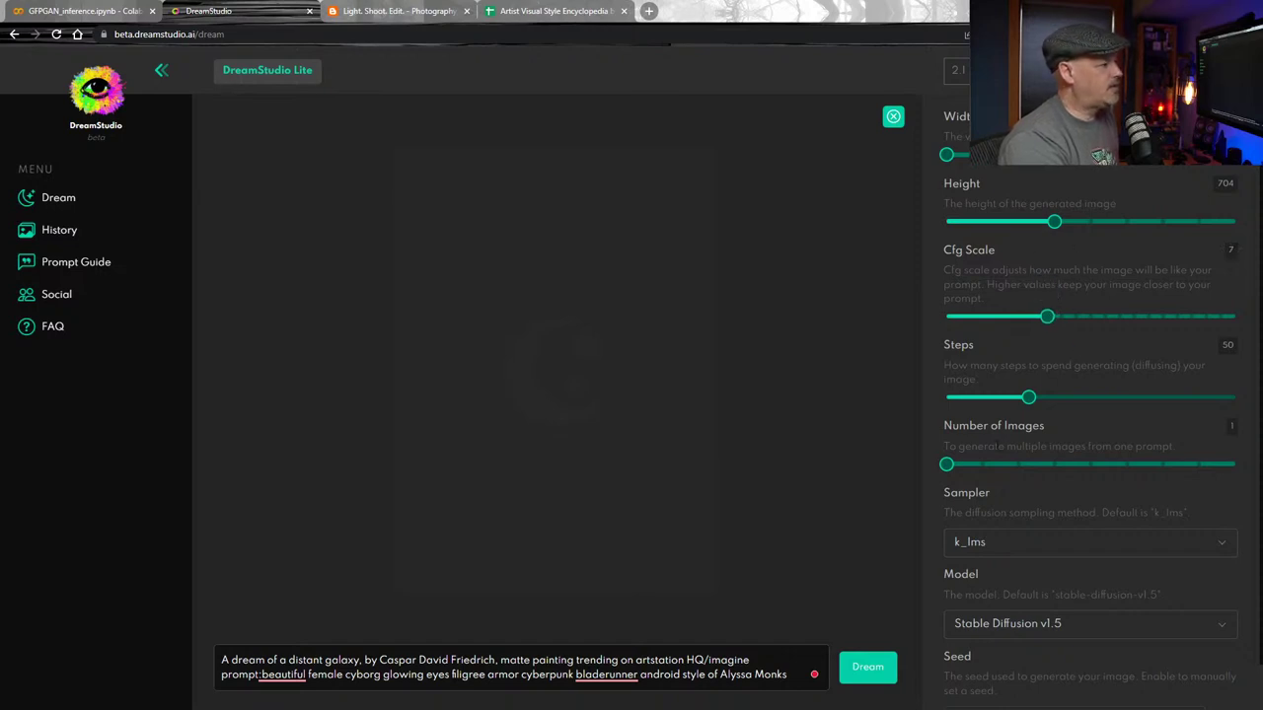
mouse_move(947, 462)
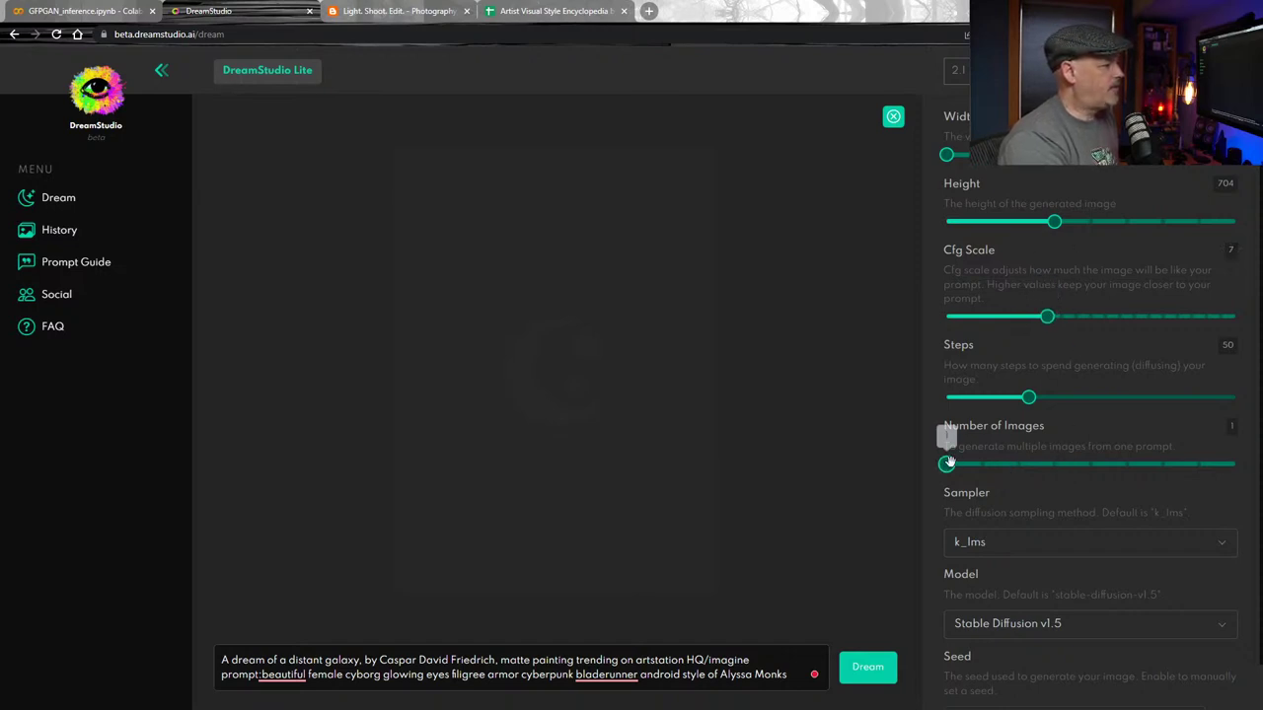
drag(947, 463, 1040, 470)
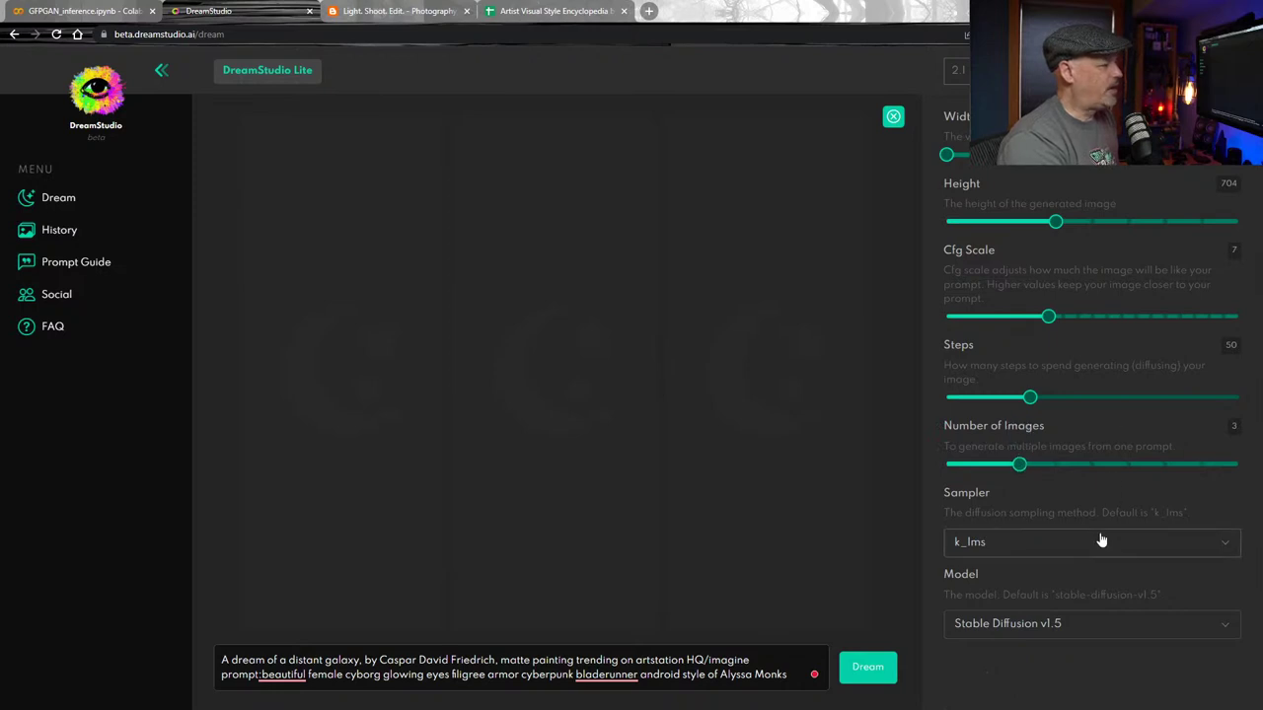
Generate the three images with Dream, empty the prompt box, and return to Discord
click(885, 671)
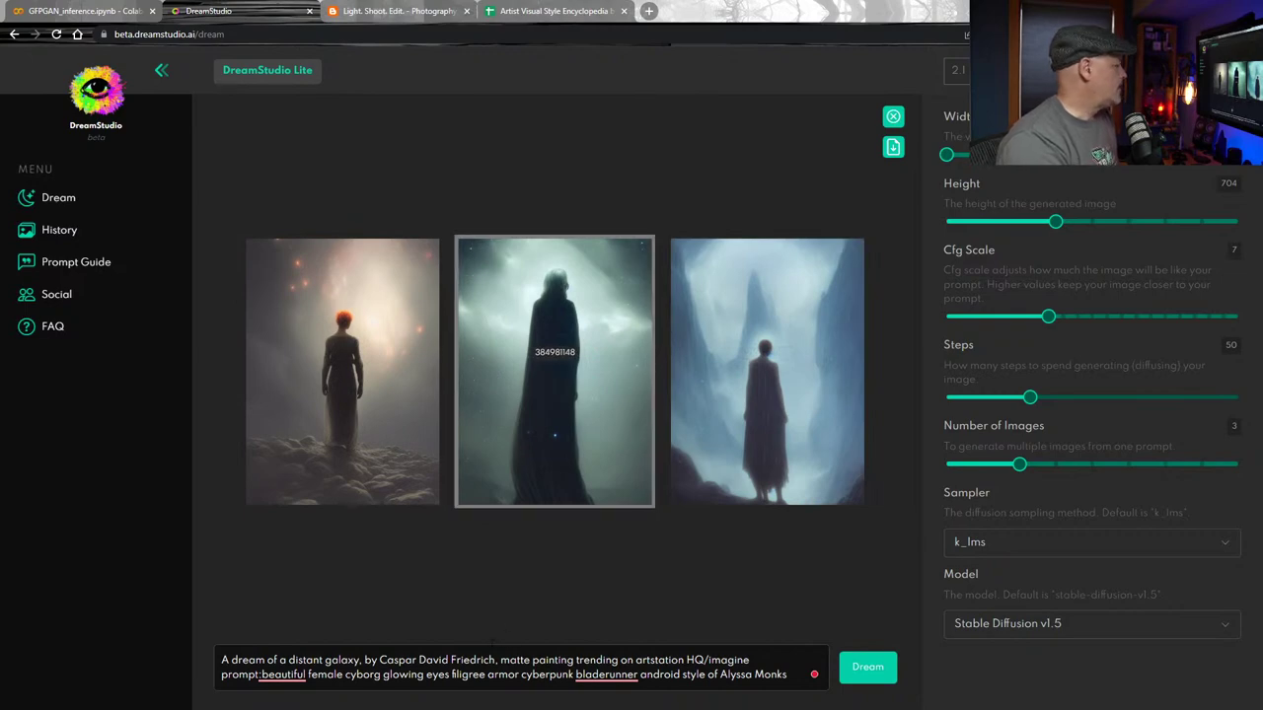
click(790, 674)
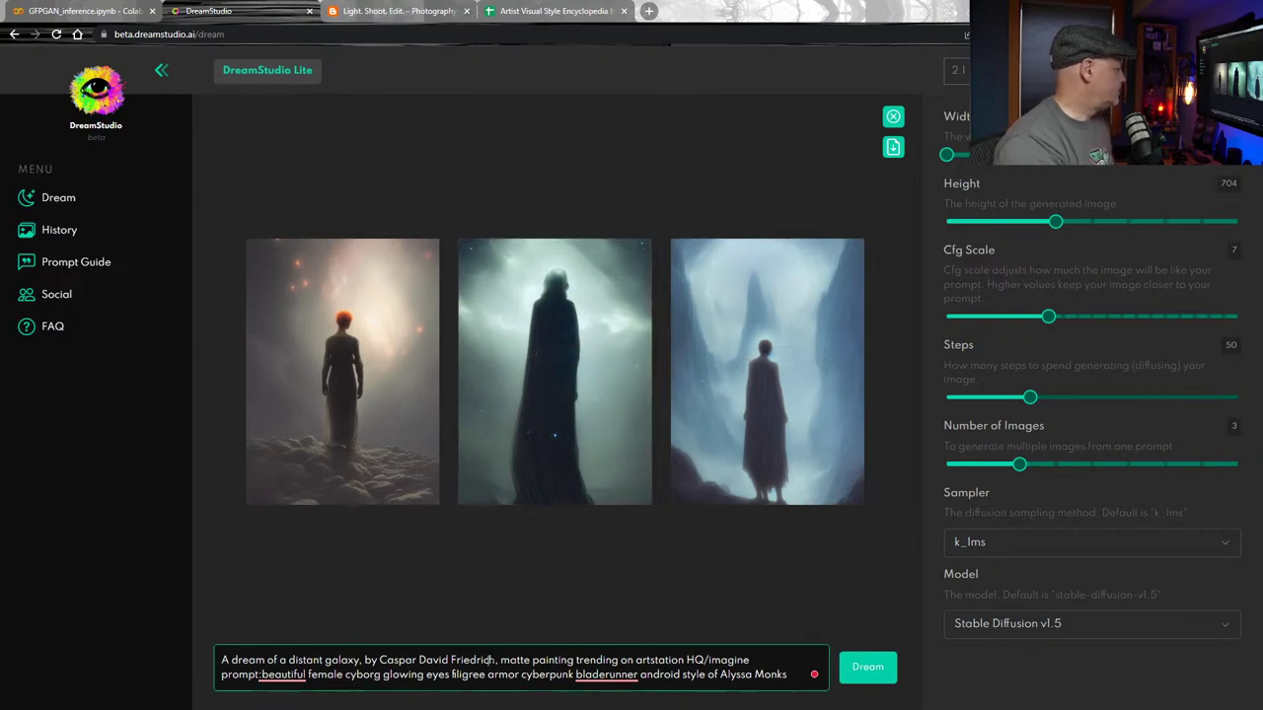
key(ctrl+a)
key(BackSpace)
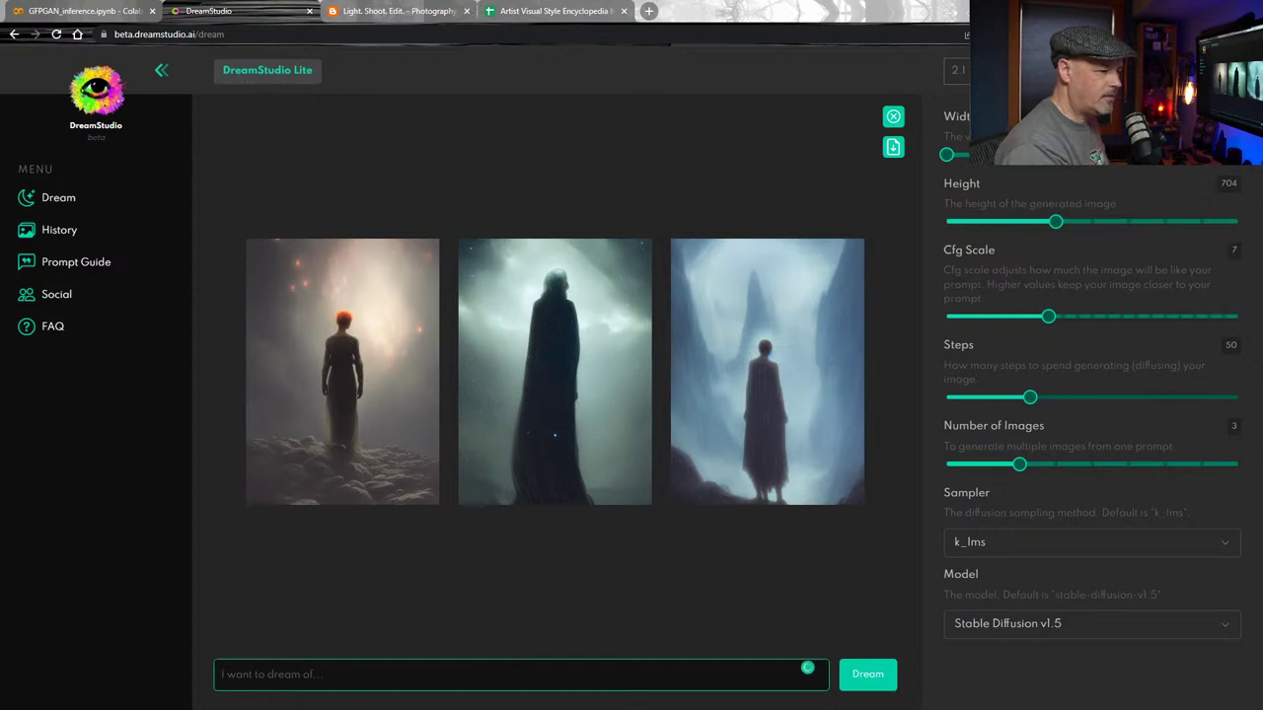
key(alt+Tab)
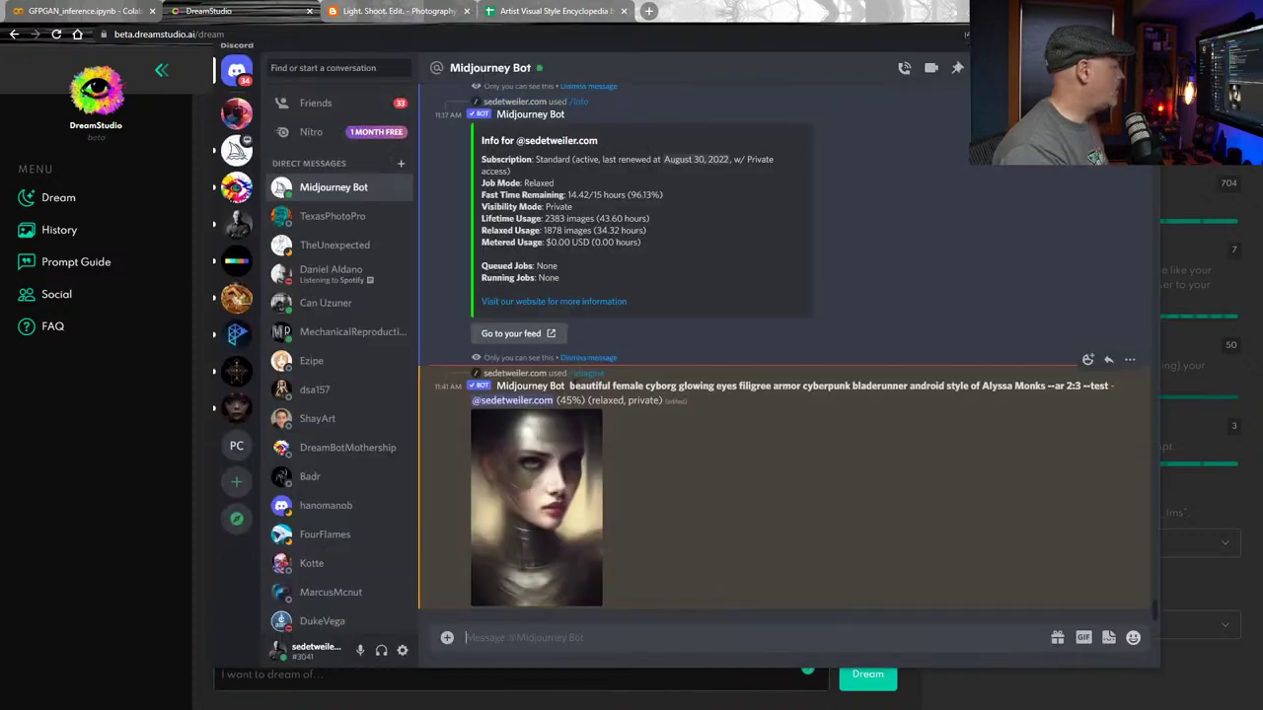
Copy the cyborg prompt text from the in-progress Midjourney render and return to DreamStudio
drag(570, 386, 1046, 385)
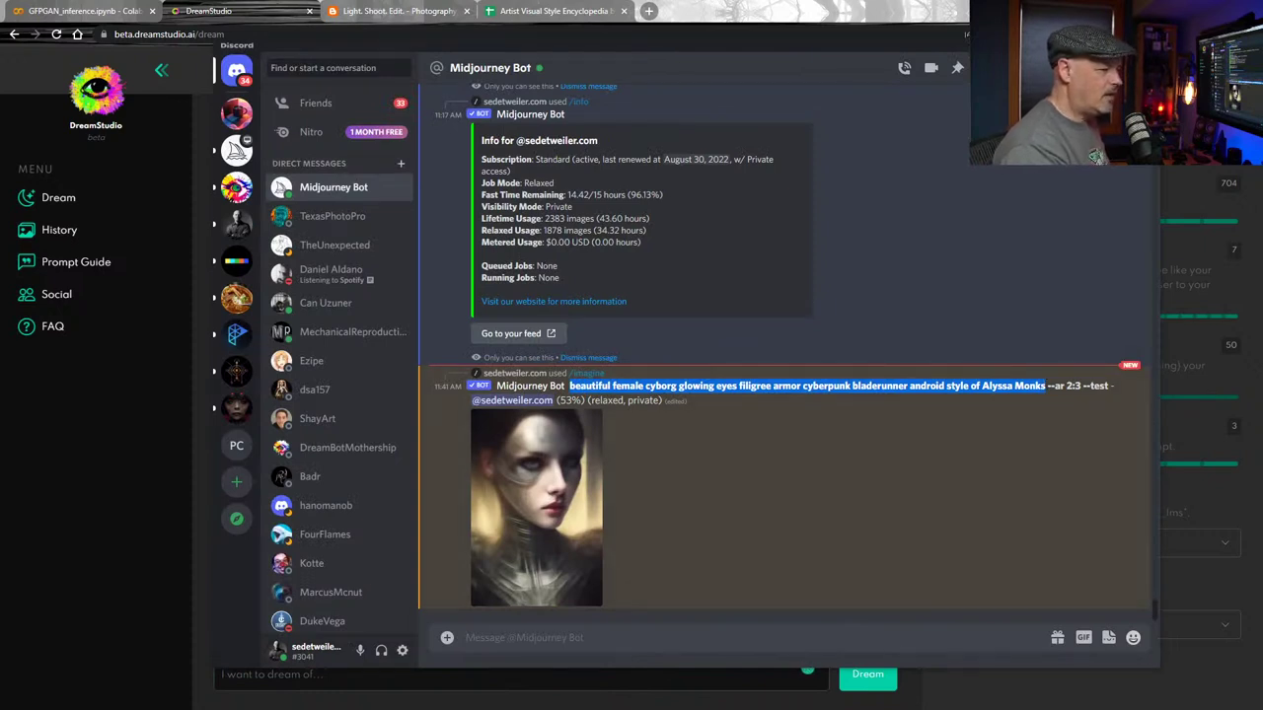
key(ctrl+c)
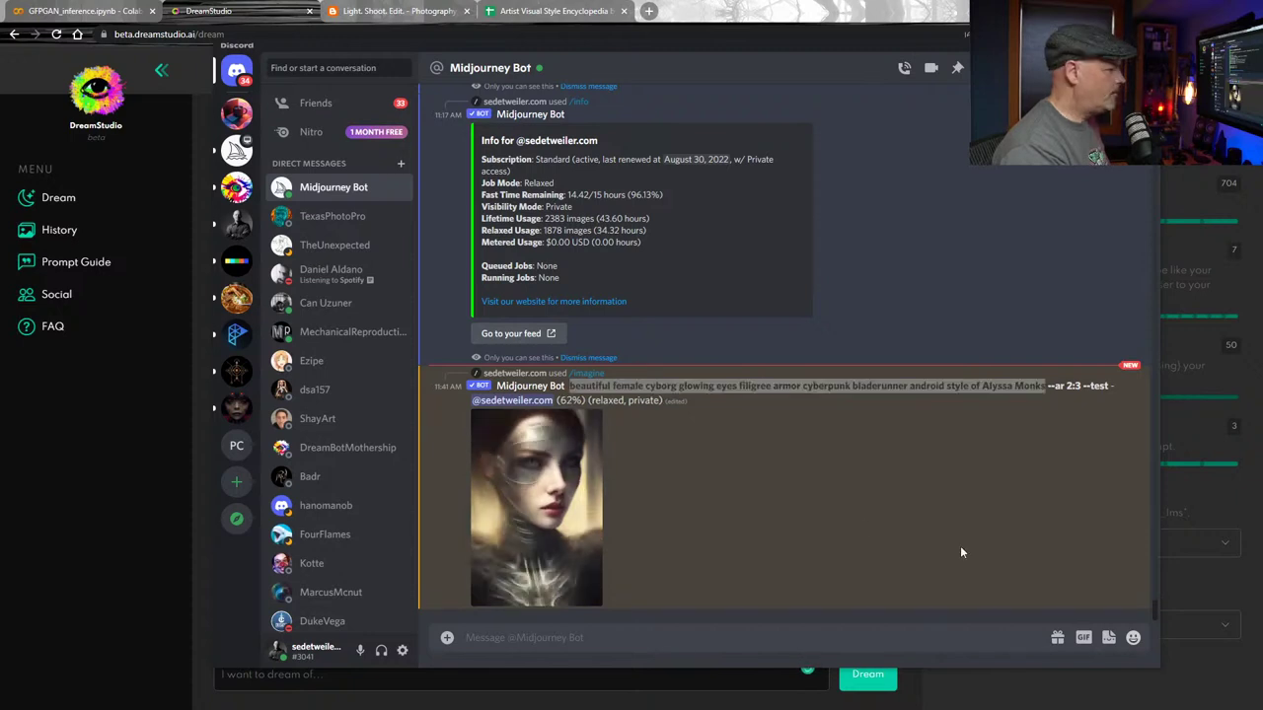
click(132, 373)
Paste the cyborg prompt into DreamStudio, capitalise Bladerunner, and generate three portraits
click(519, 674)
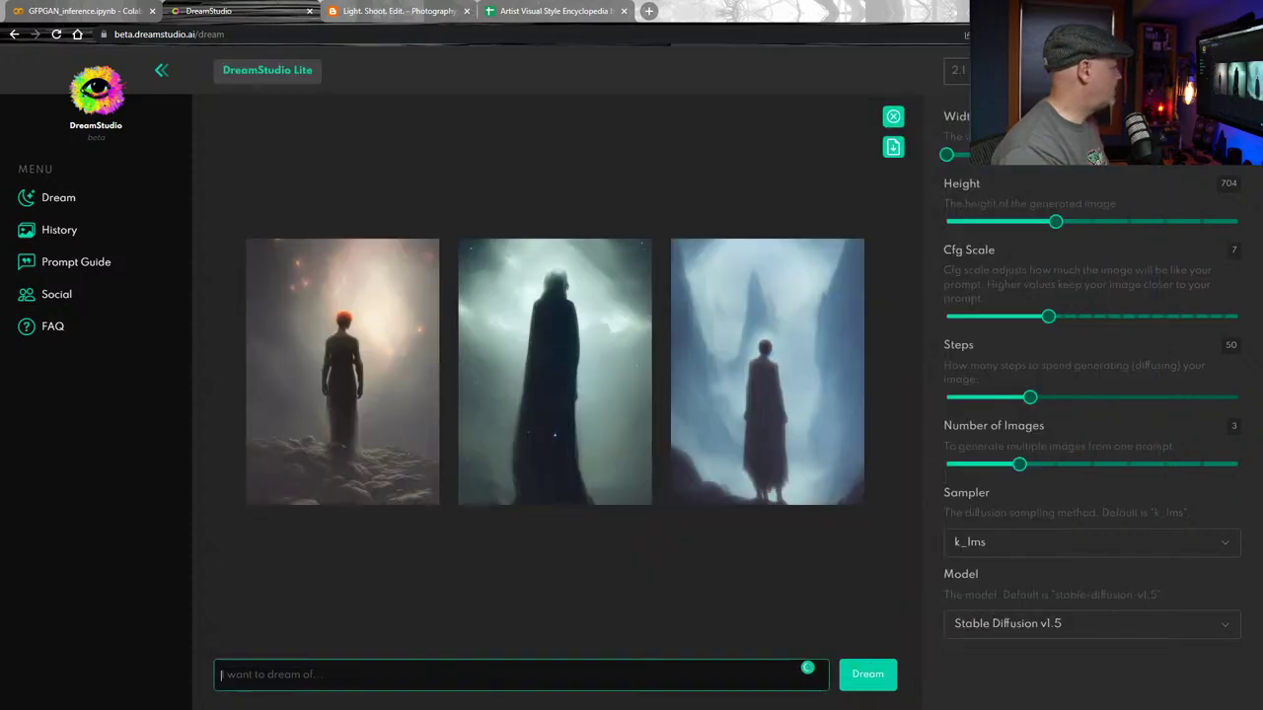
key(ctrl+v)
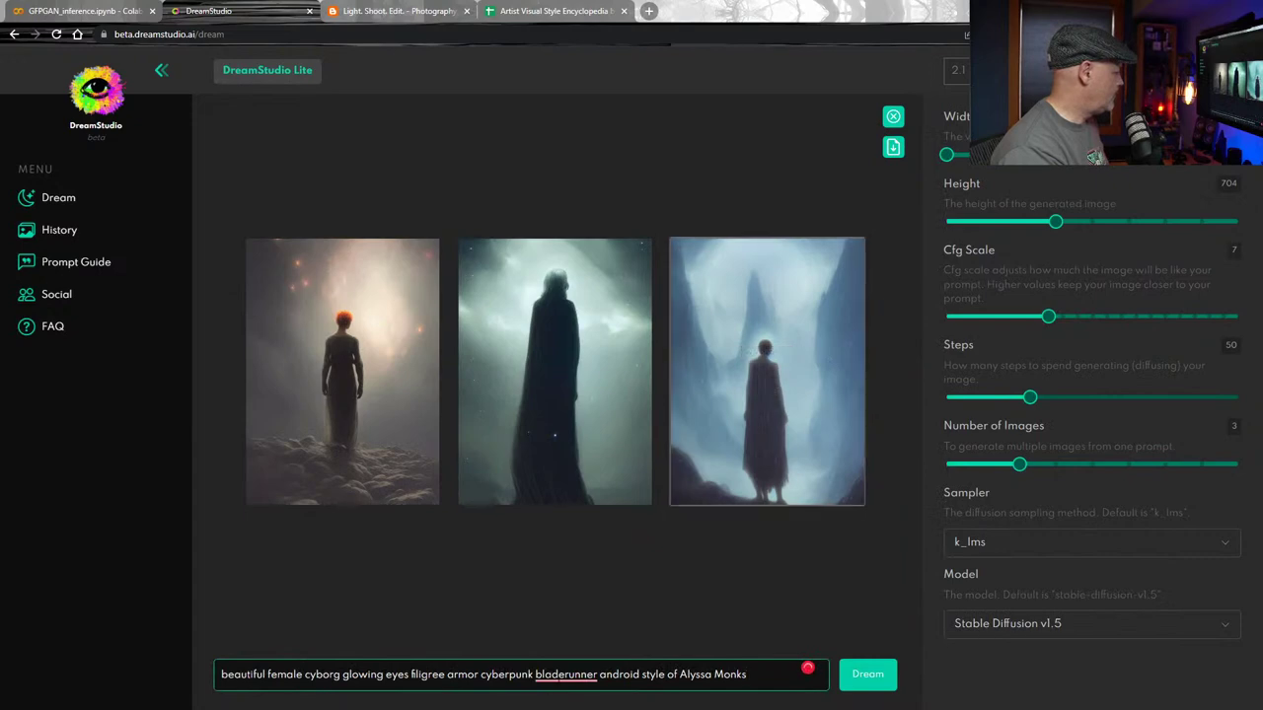
click(565, 676)
click(578, 582)
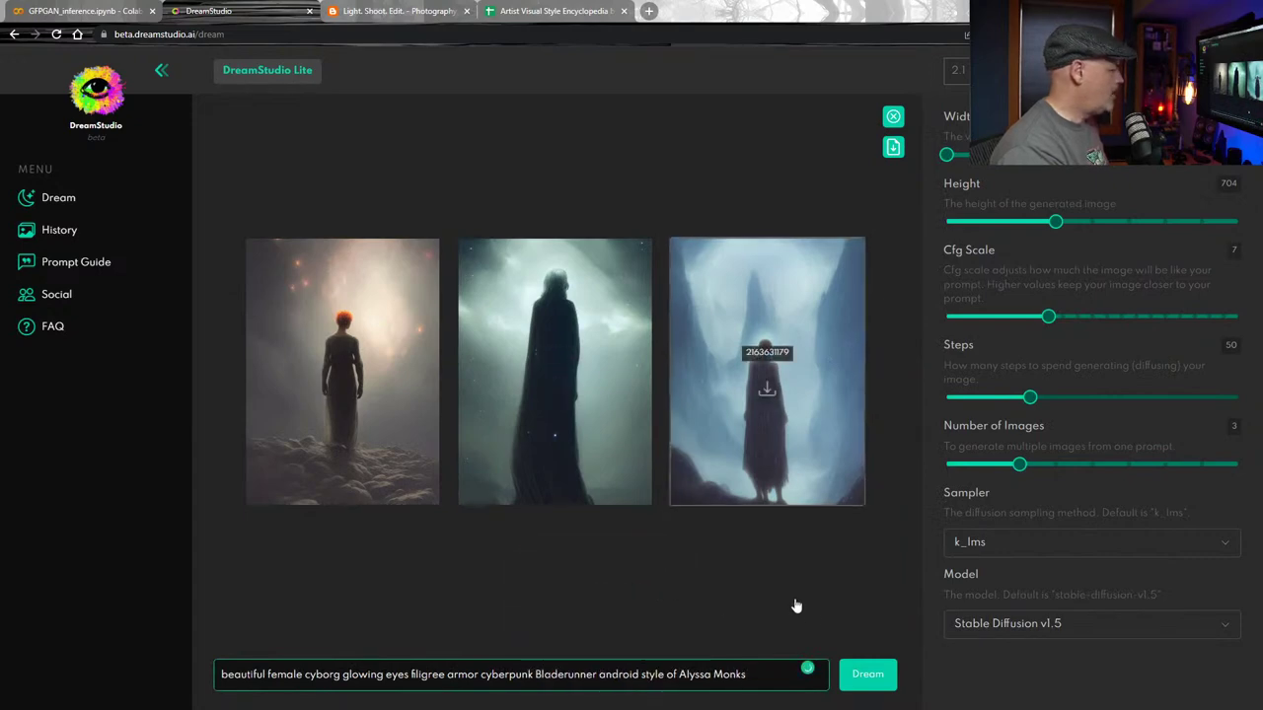
click(868, 675)
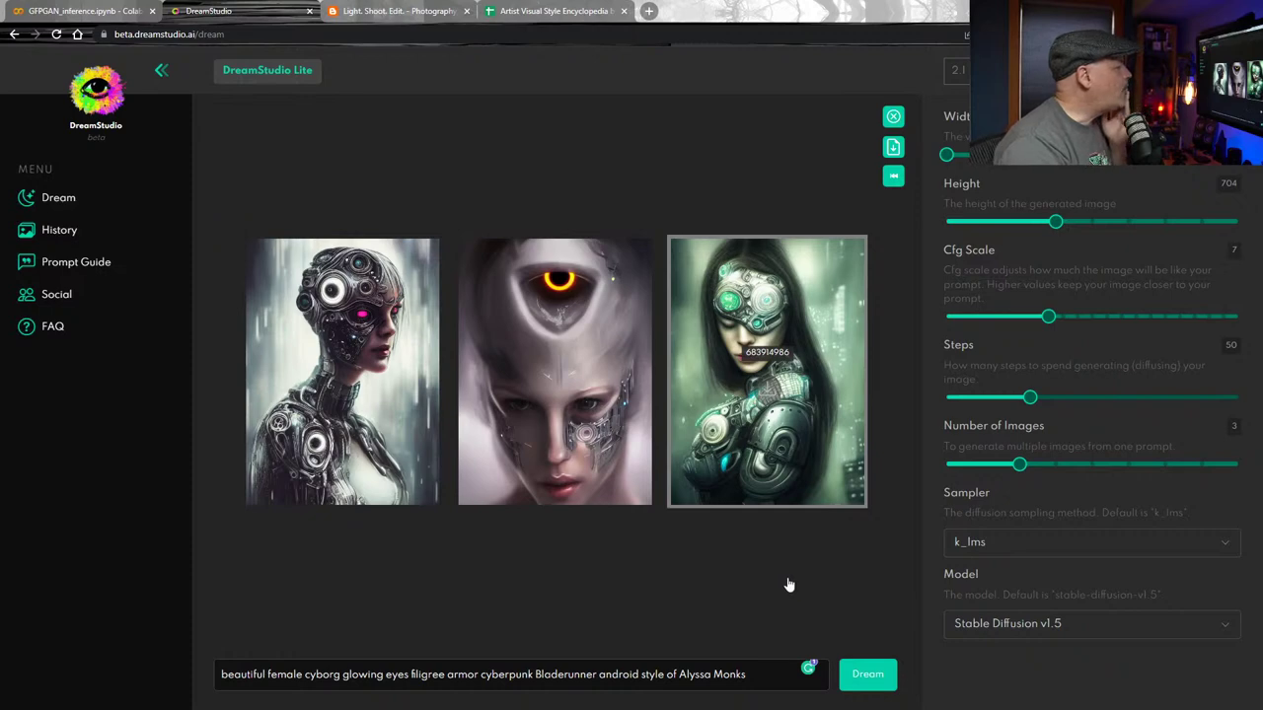
Download all three cyborg portraits and generate a new batch
click(355, 385)
click(550, 365)
click(757, 368)
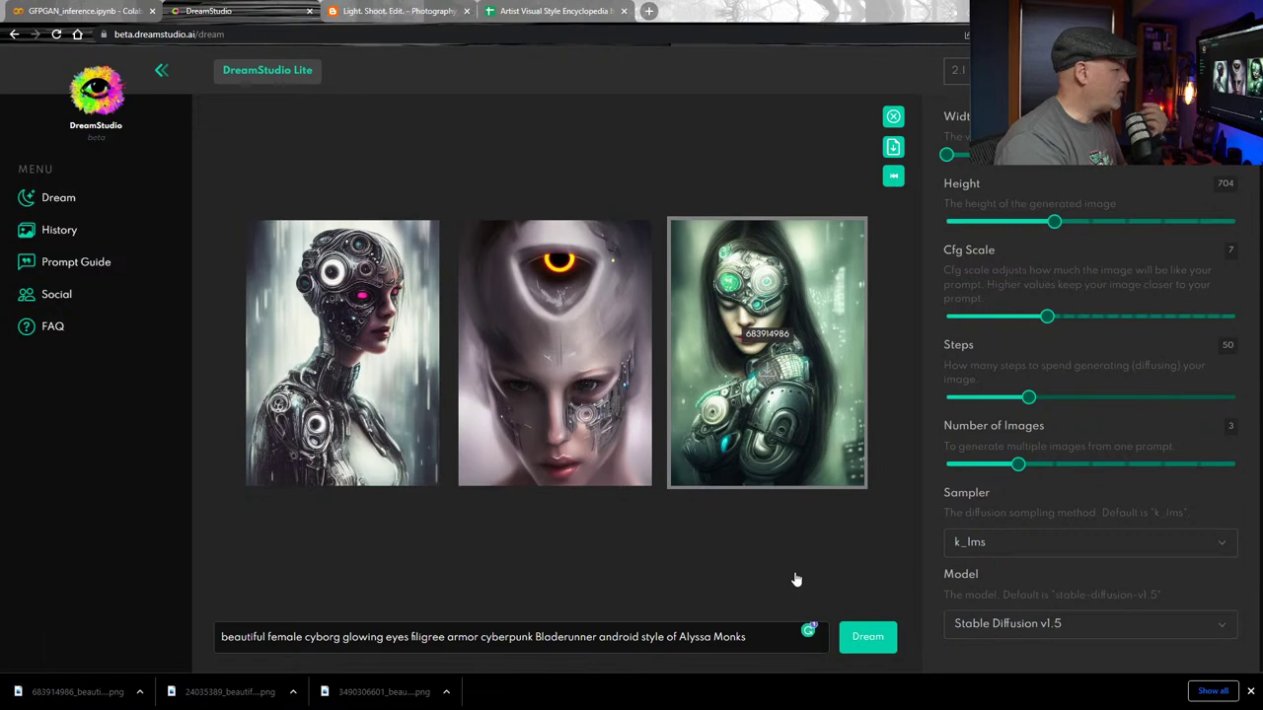
click(869, 639)
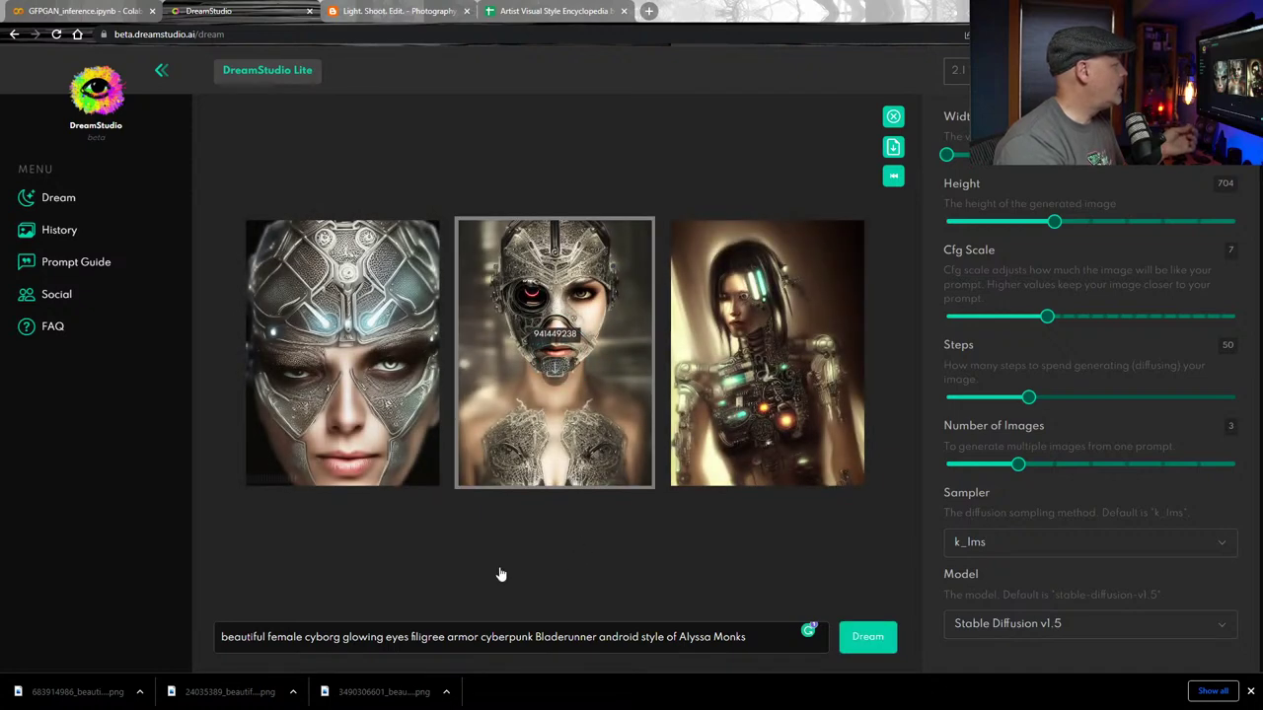
Download the second batch of three portraits, regenerate again, and switch to Discord
click(344, 370)
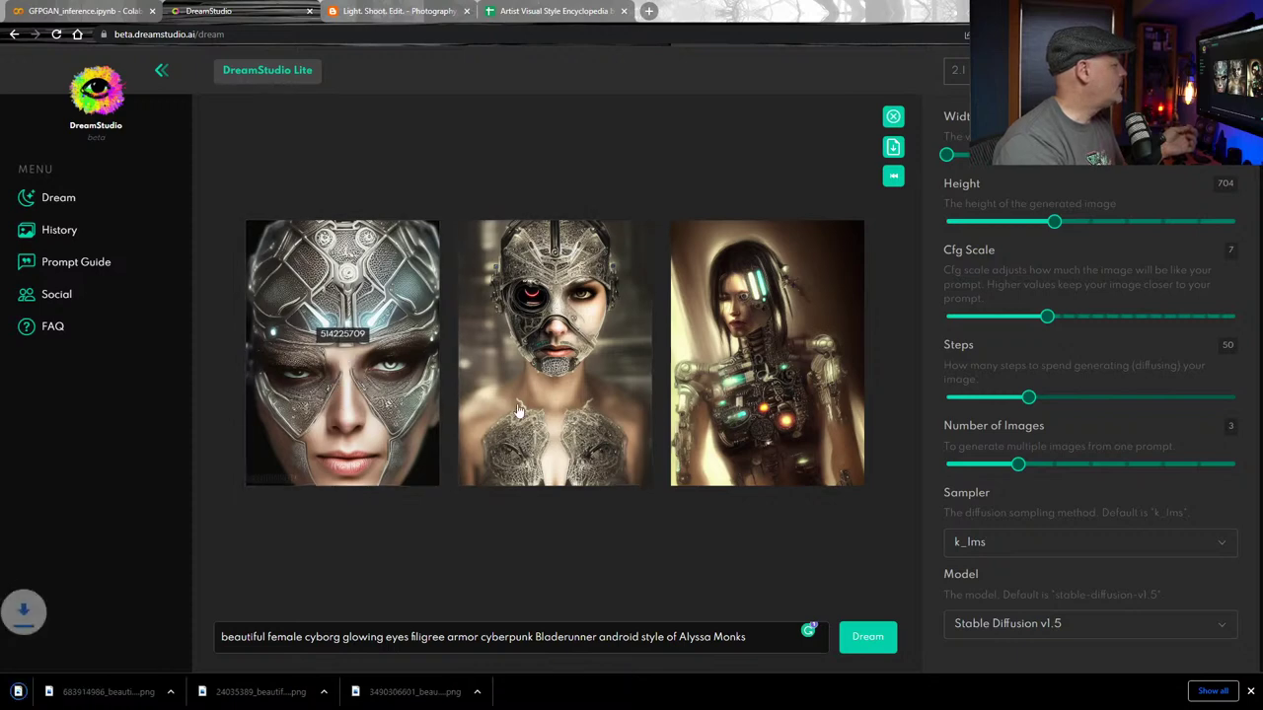
click(552, 370)
click(767, 370)
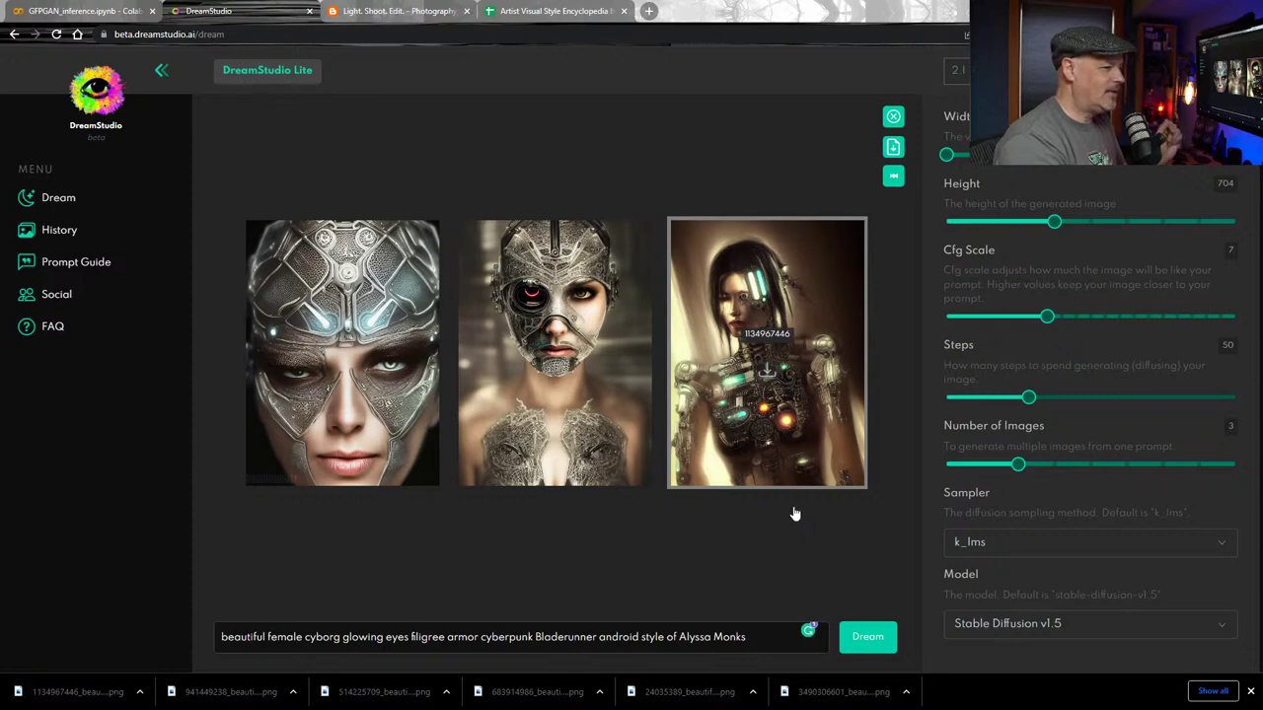
click(870, 639)
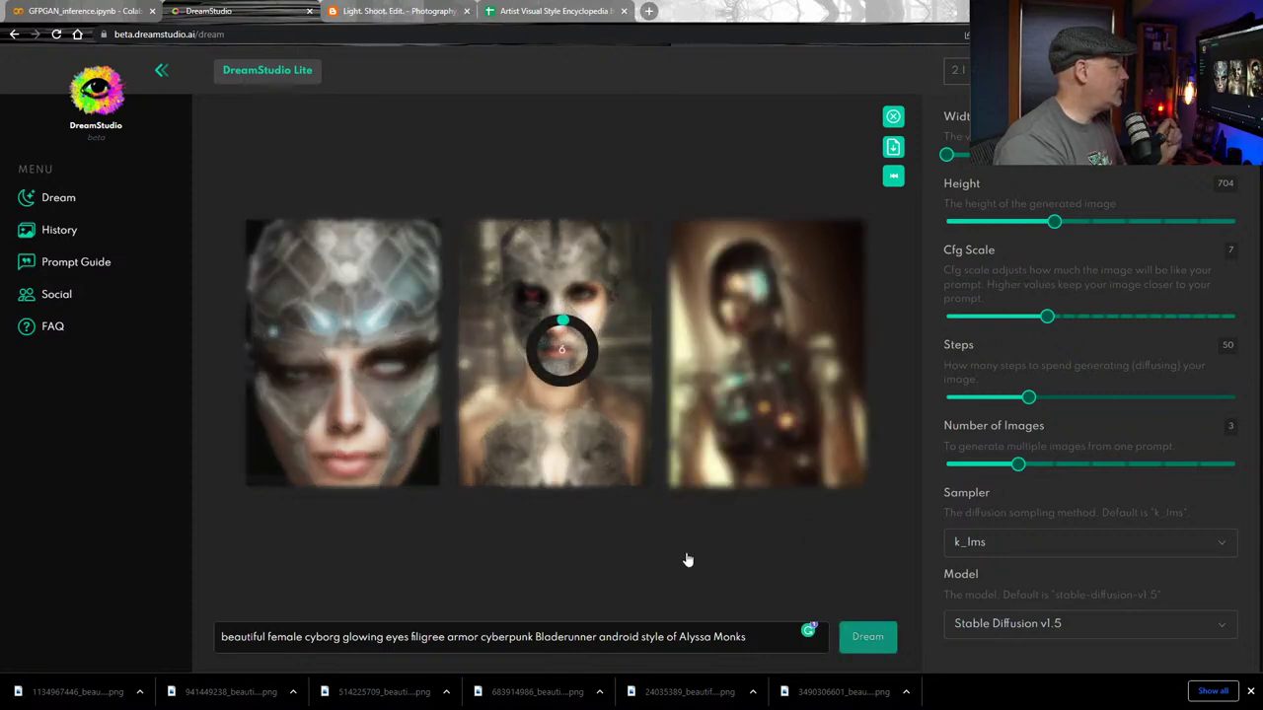
key(alt+Tab)
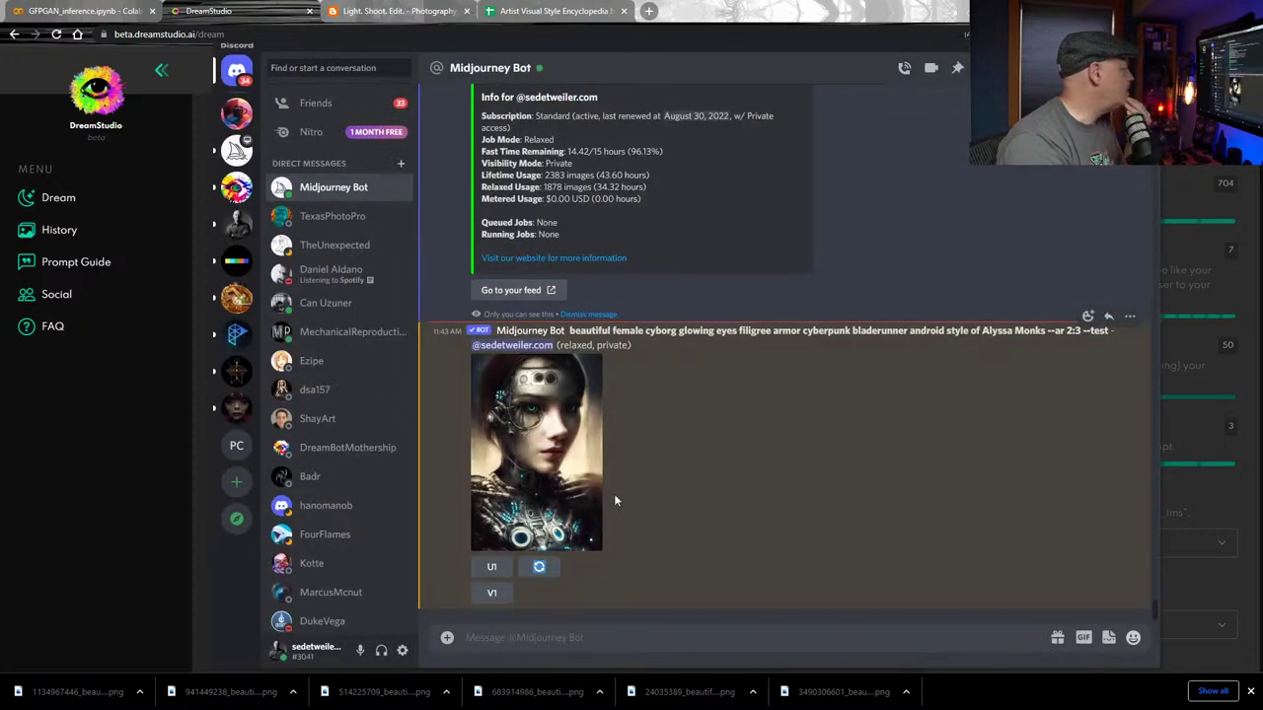
Queue two Midjourney rerolls of the cyborg prompt and a U1 upscale of image 1
click(542, 570)
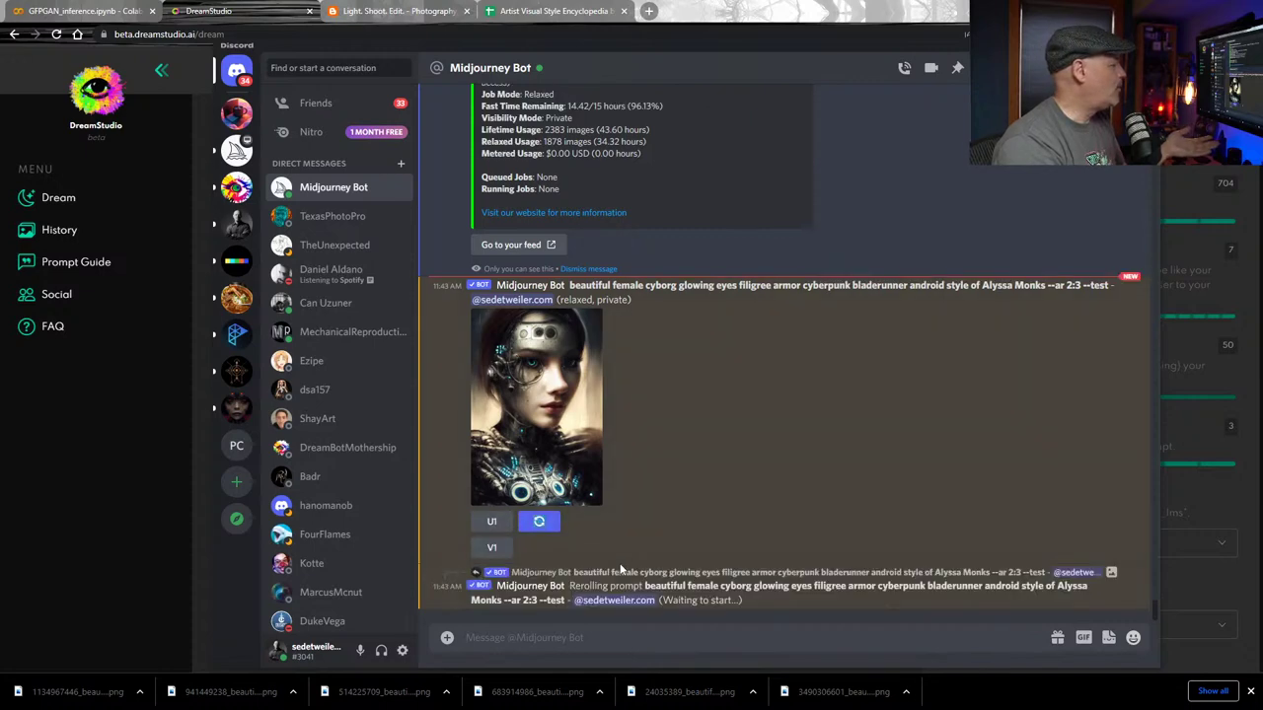
click(491, 521)
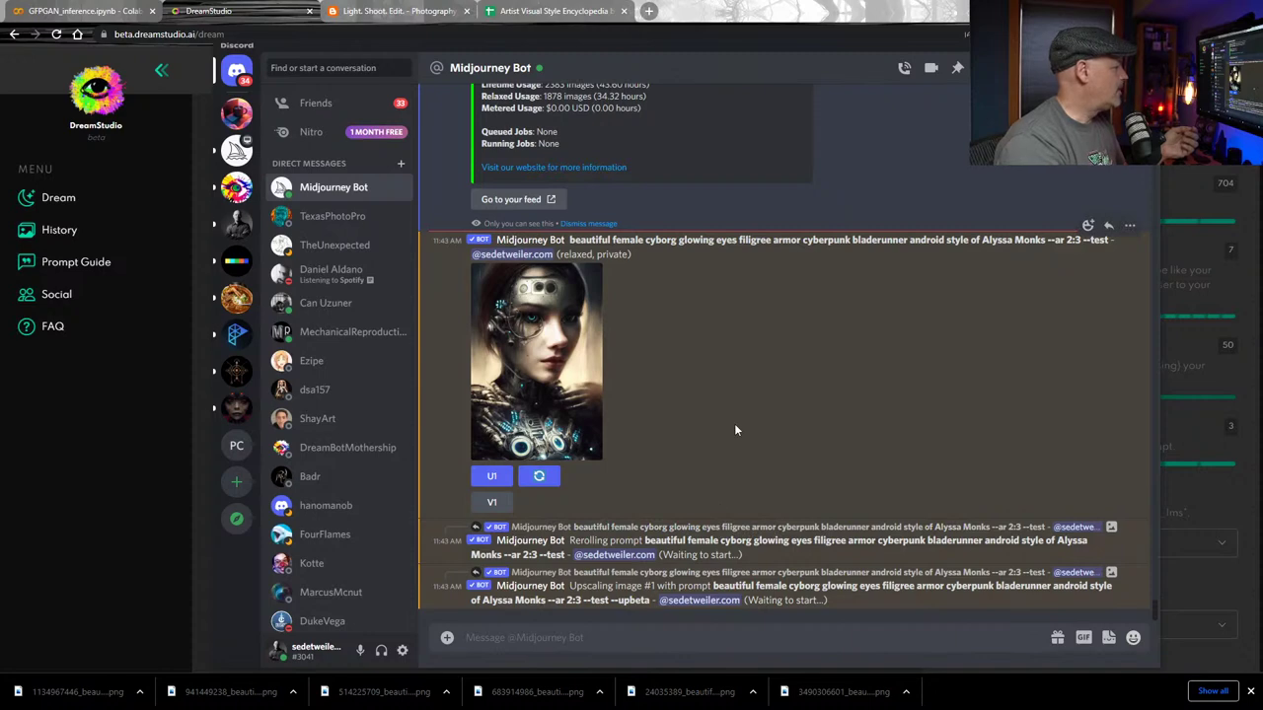
click(539, 475)
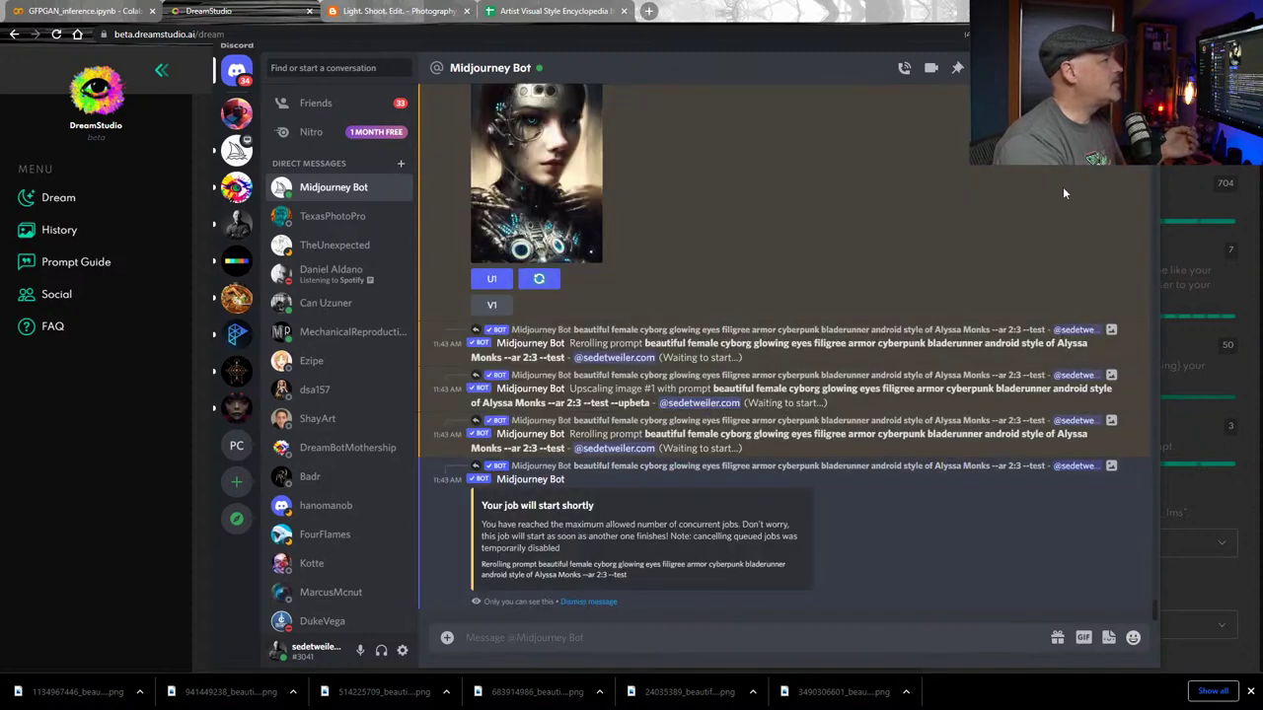
key(alt+Tab)
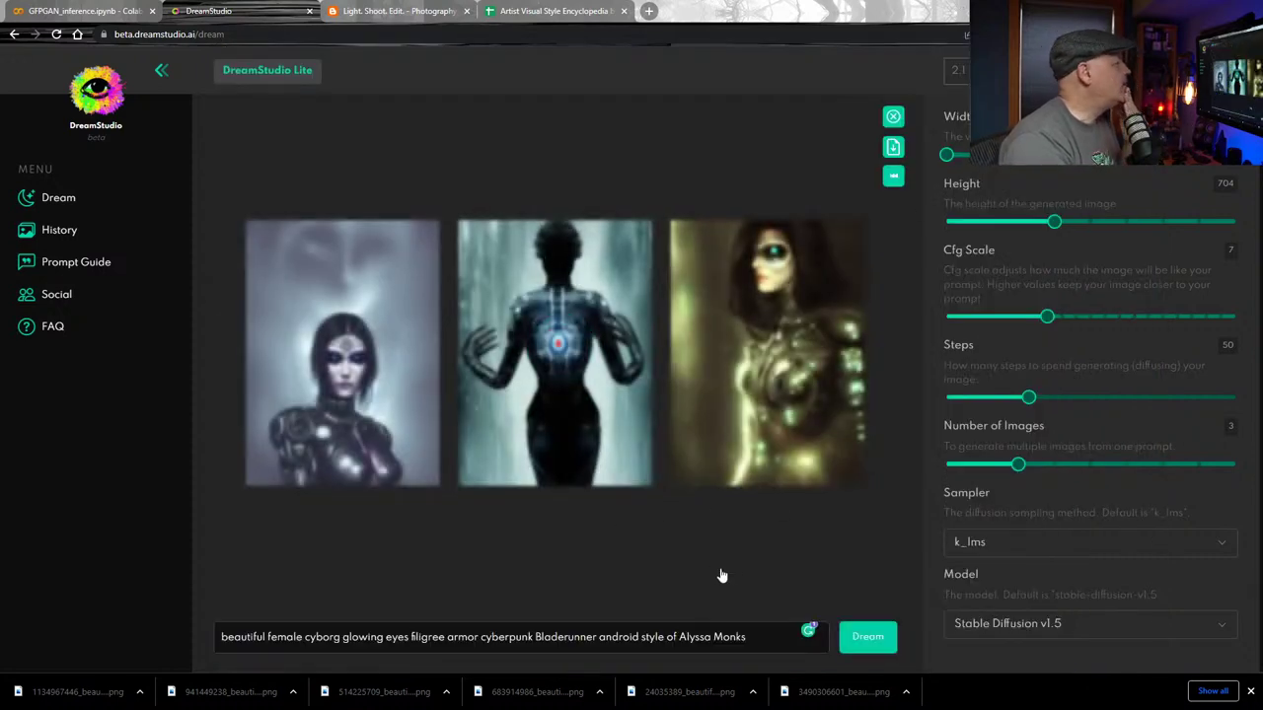
Download the new right-hand cyborg images, including the glowing green one
click(767, 370)
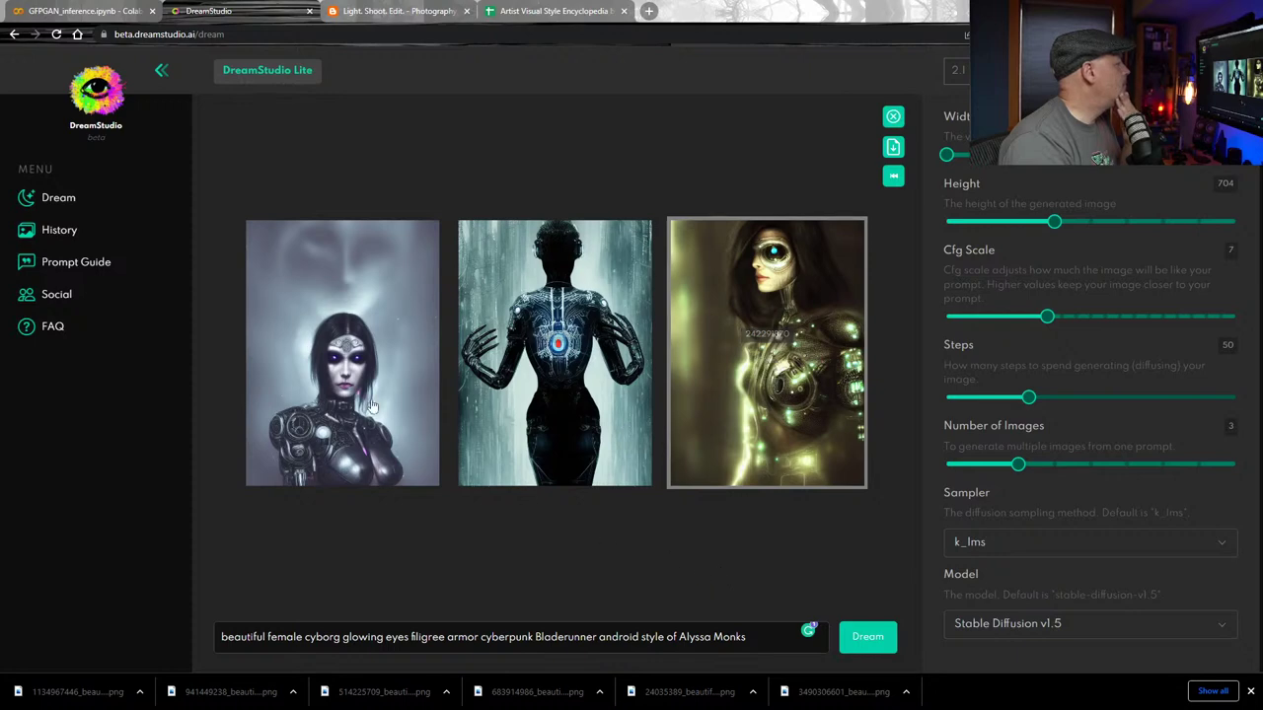
click(767, 370)
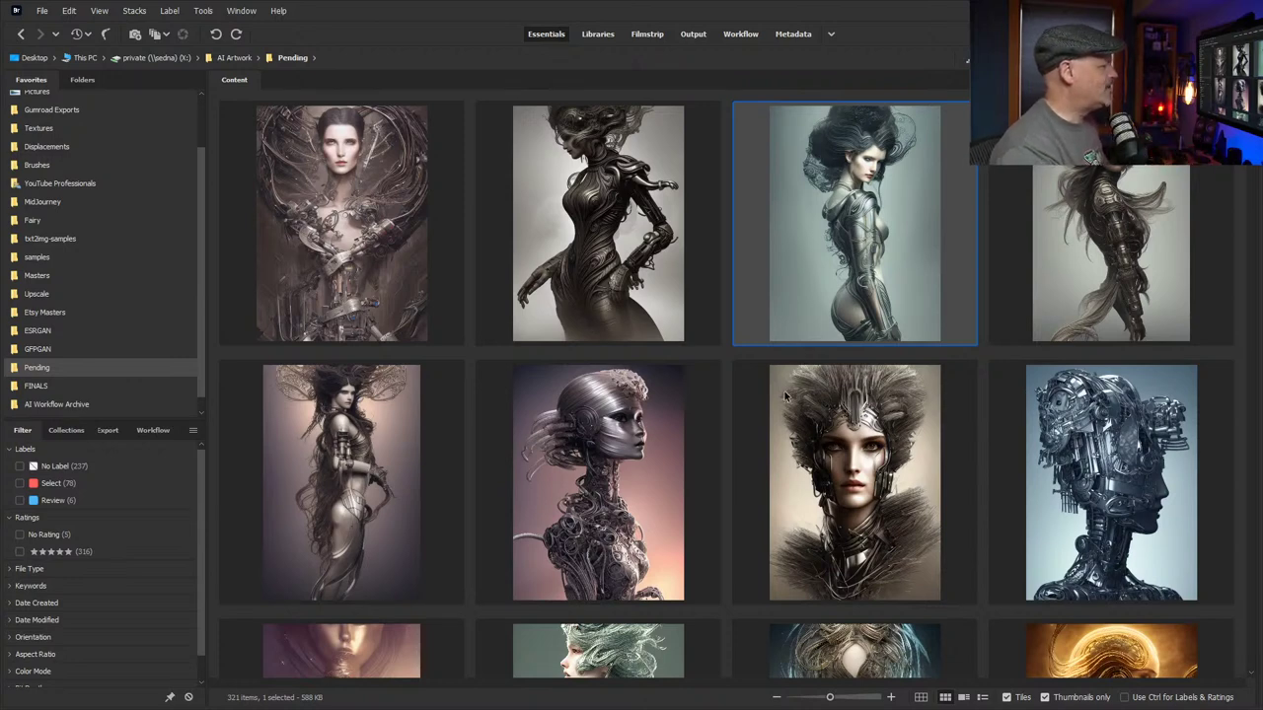
Scroll the Pending folder grid and preview the silver filigree profile portrait full screen
scroll(628, 394, down, 2)
scroll(663, 383, down, 2)
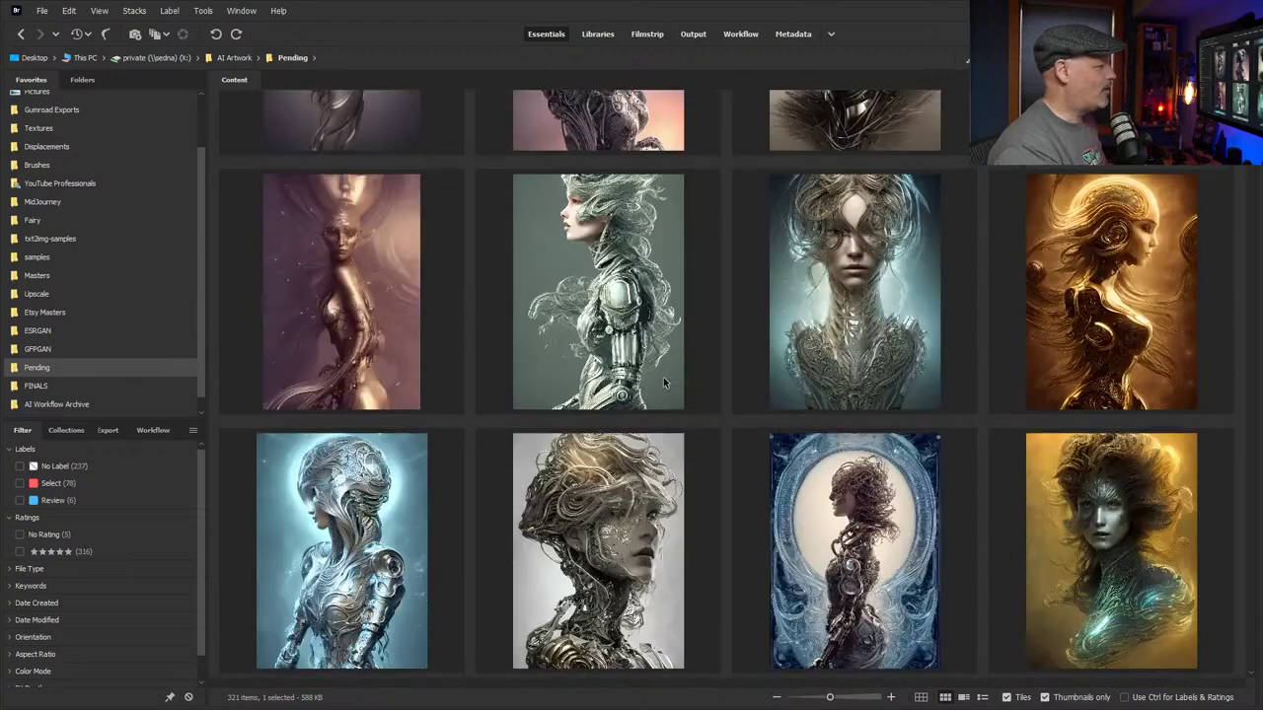
scroll(707, 385, down, 6)
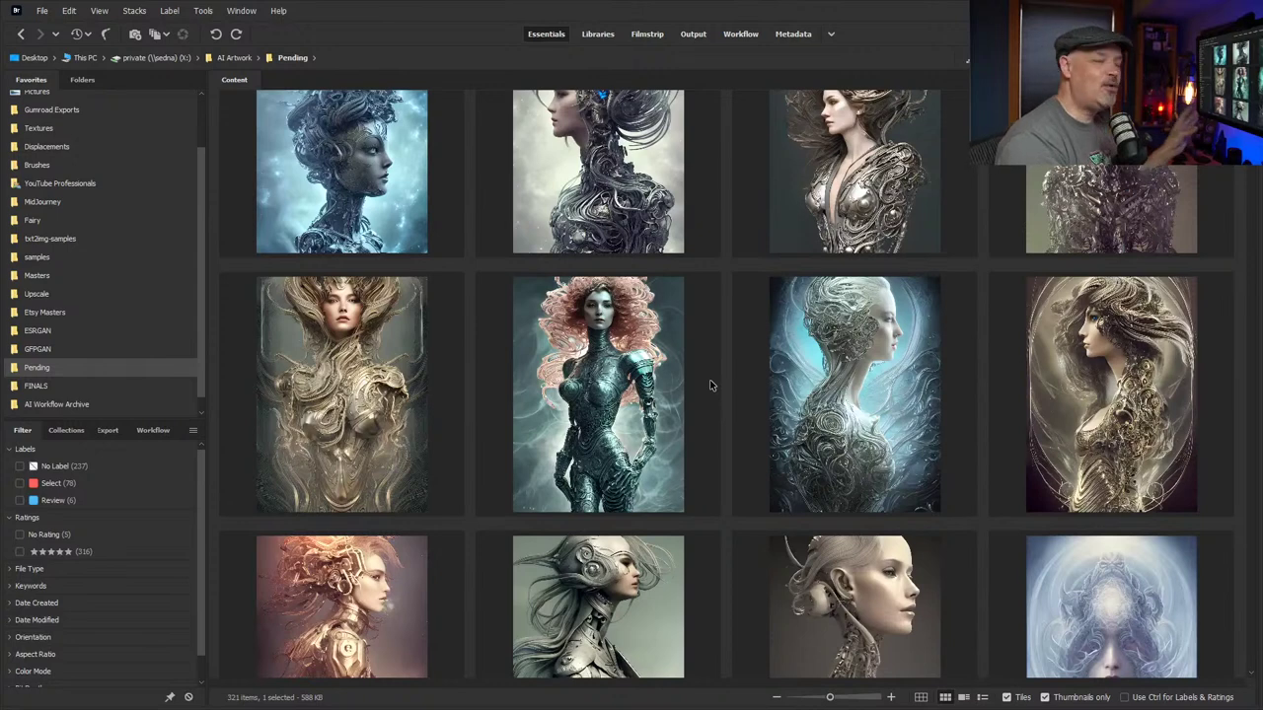
click(857, 403)
key(space)
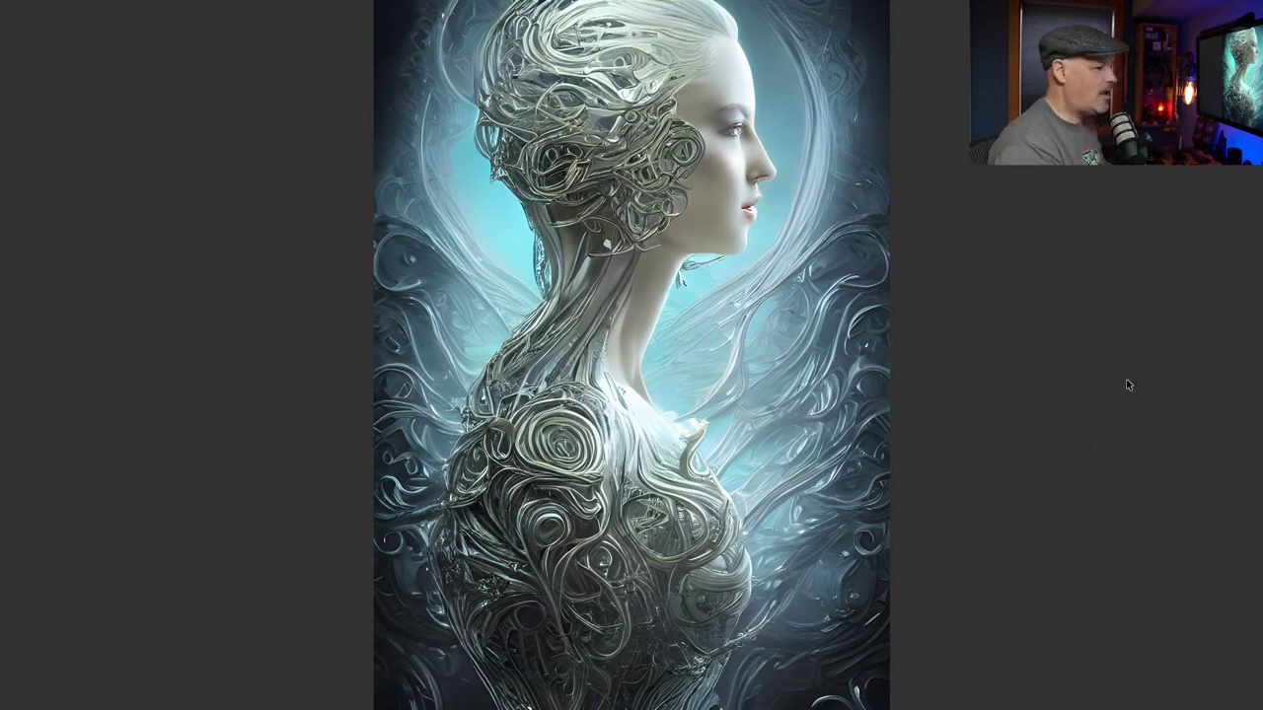
Switch to Discord, enlarge the latest Midjourney image, then close the preview
key(alt+Tab)
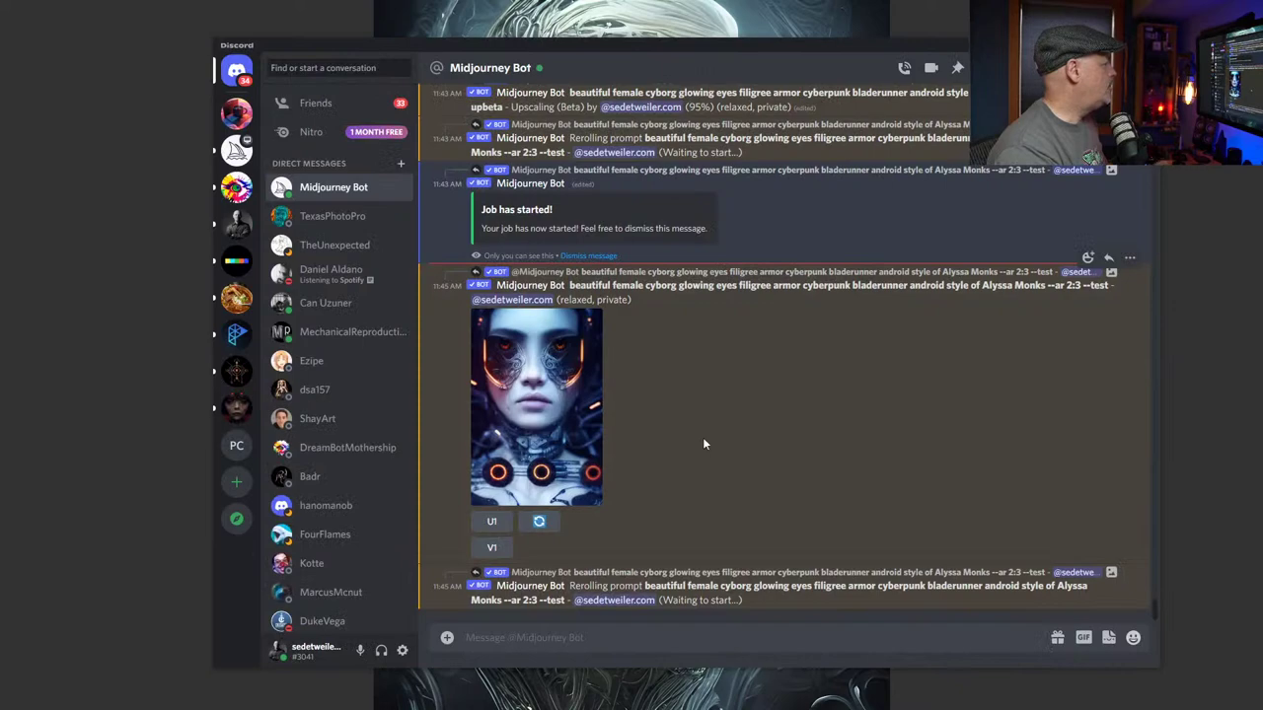
click(548, 355)
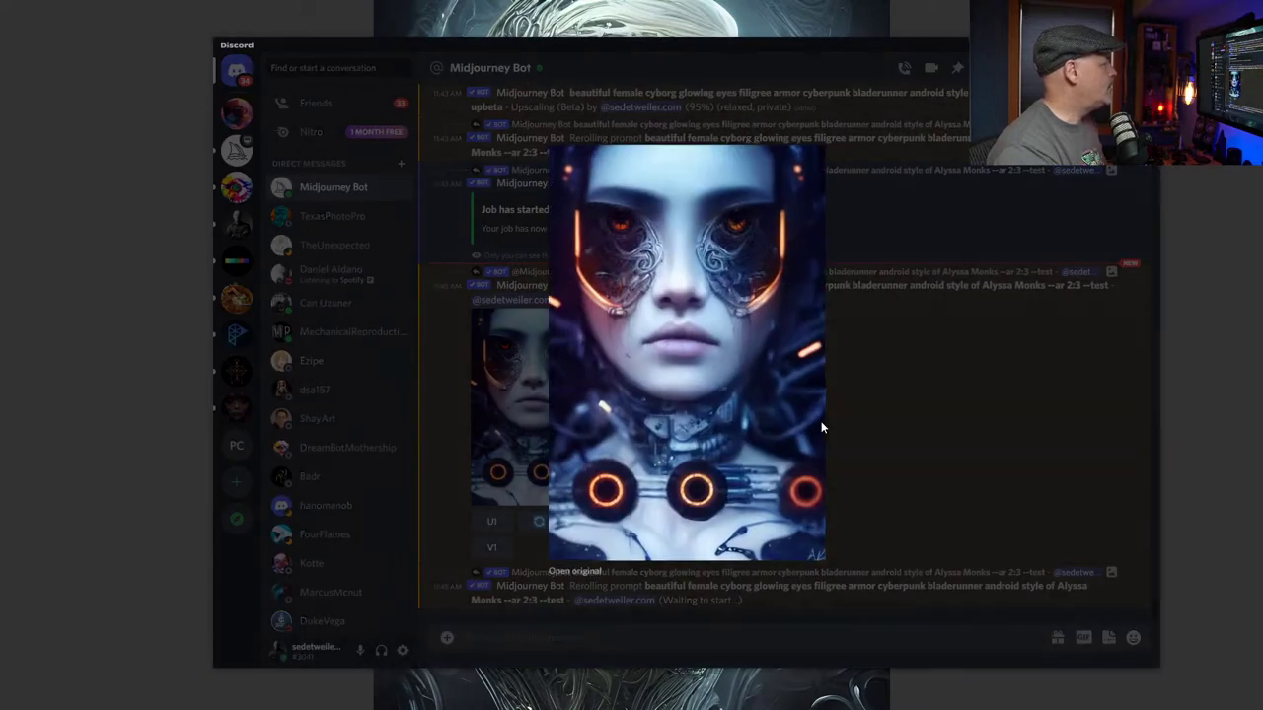
click(926, 394)
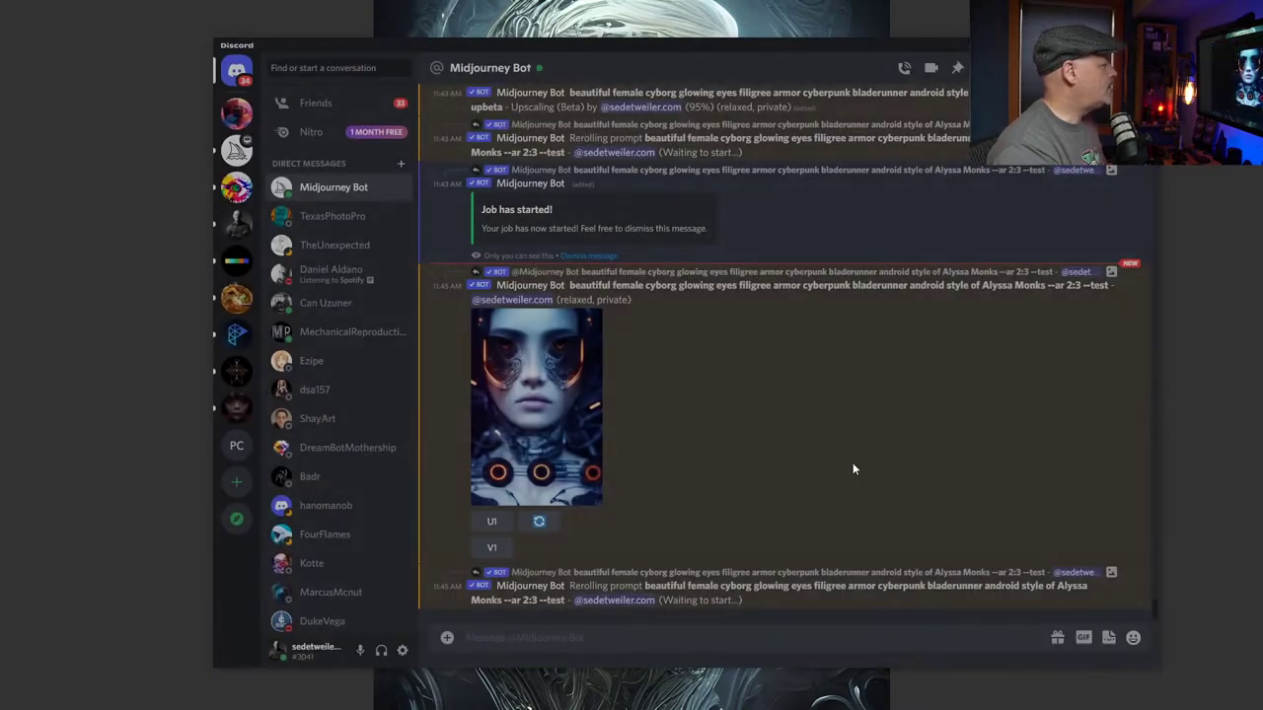
Enlarge the finished upscaled cyborg portrait, then close it and return to the chat
click(539, 522)
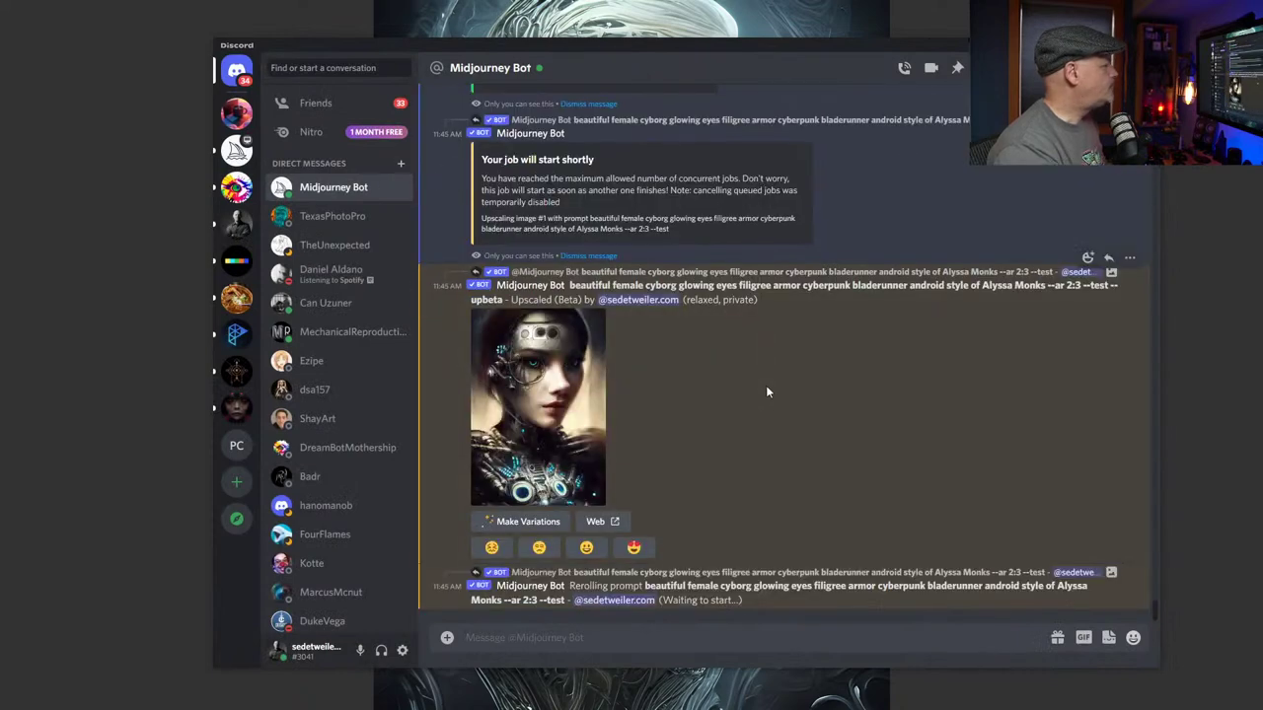
click(555, 391)
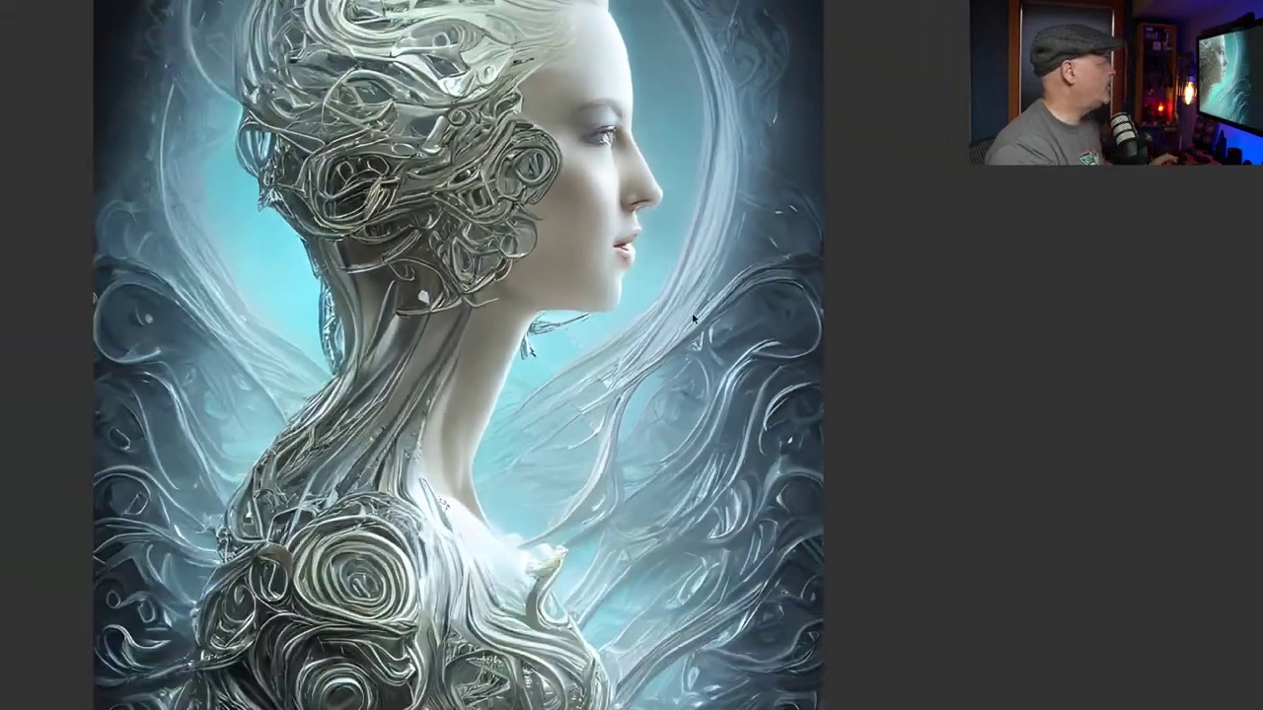
key(space)
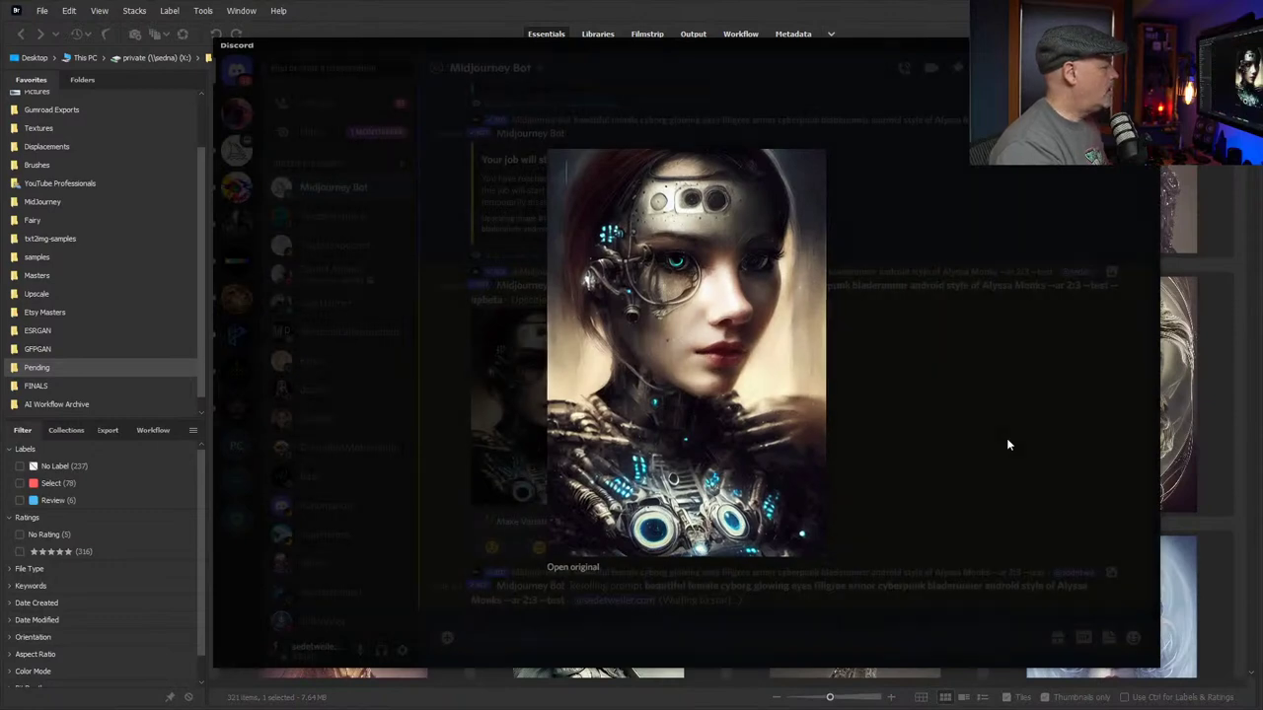
click(1007, 441)
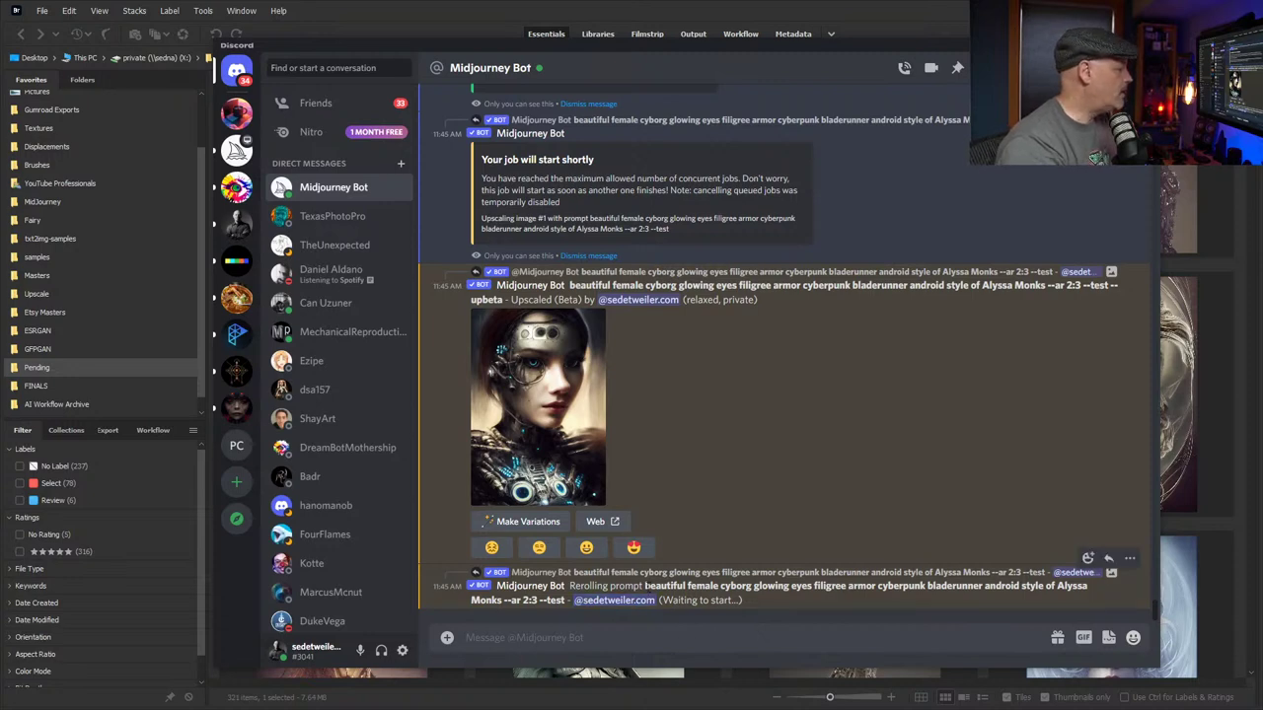
Copy the bot's cyborg prompt and paste it into a new /imagine command
drag(644, 586, 565, 601)
key(ctrl+c)
click(565, 637)
key(ctrl+v)
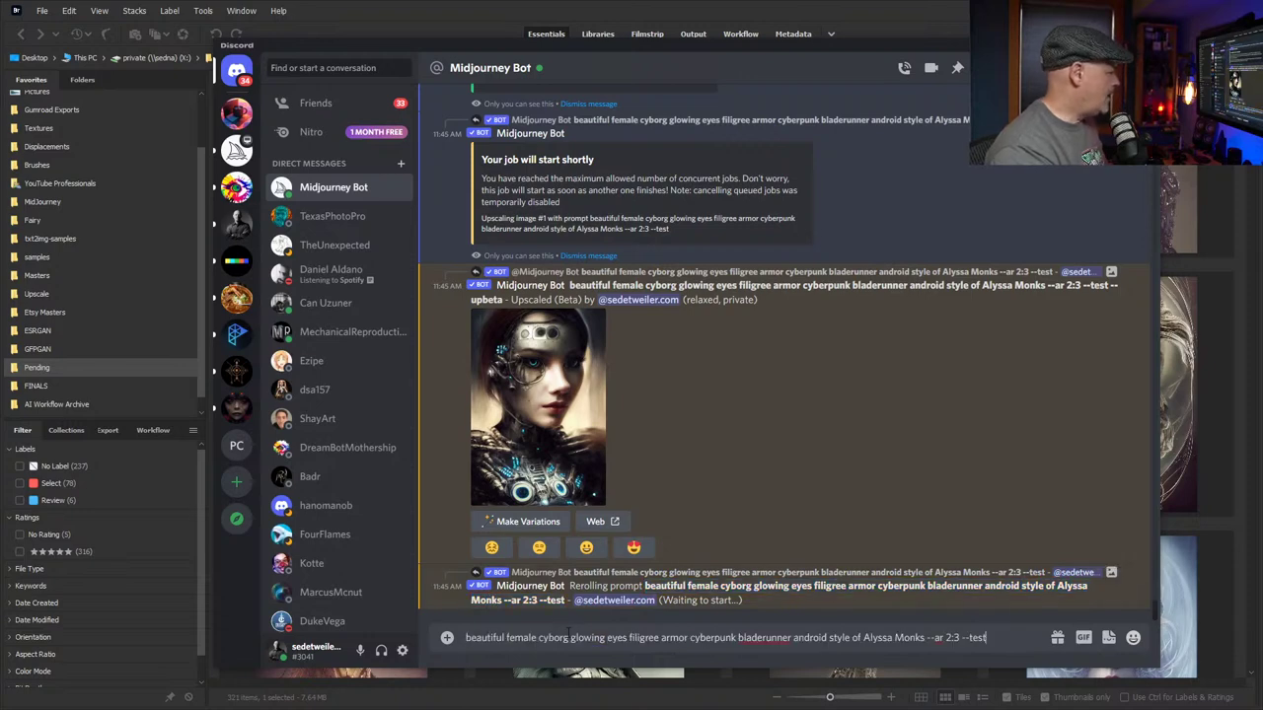
key(ctrl+a)
text(/)
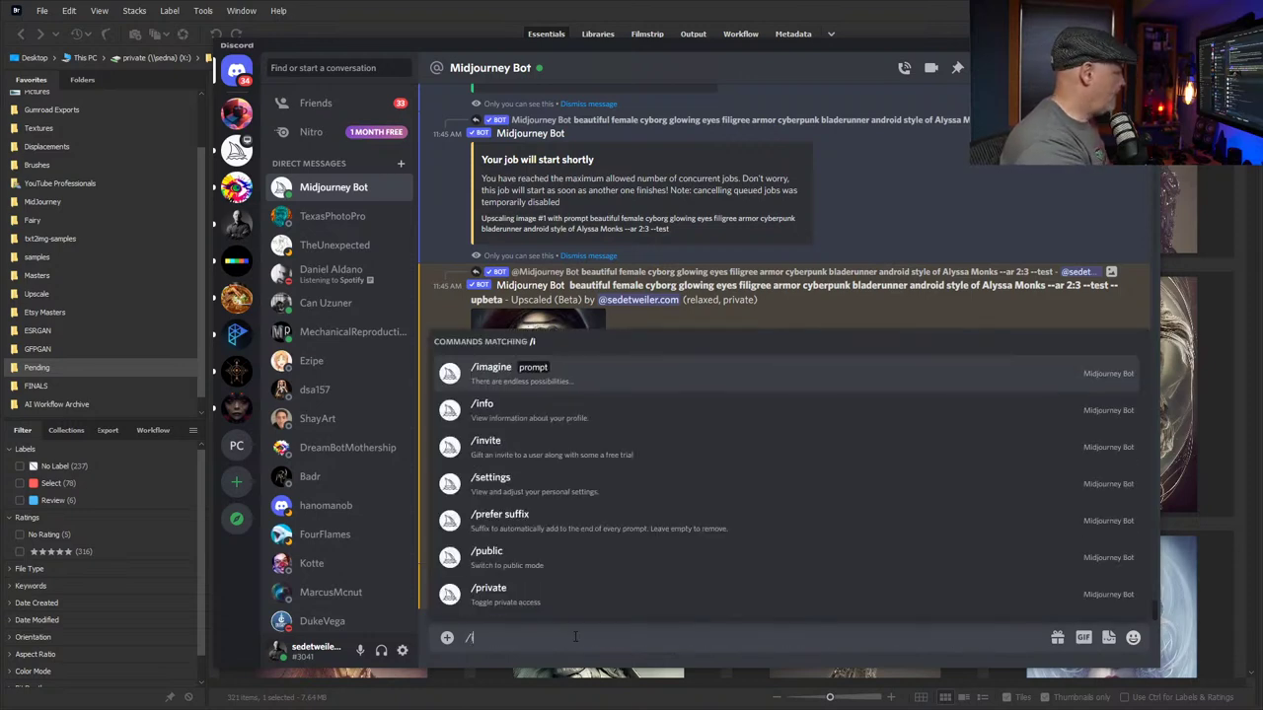
key(Tab)
key(ctrl+v)
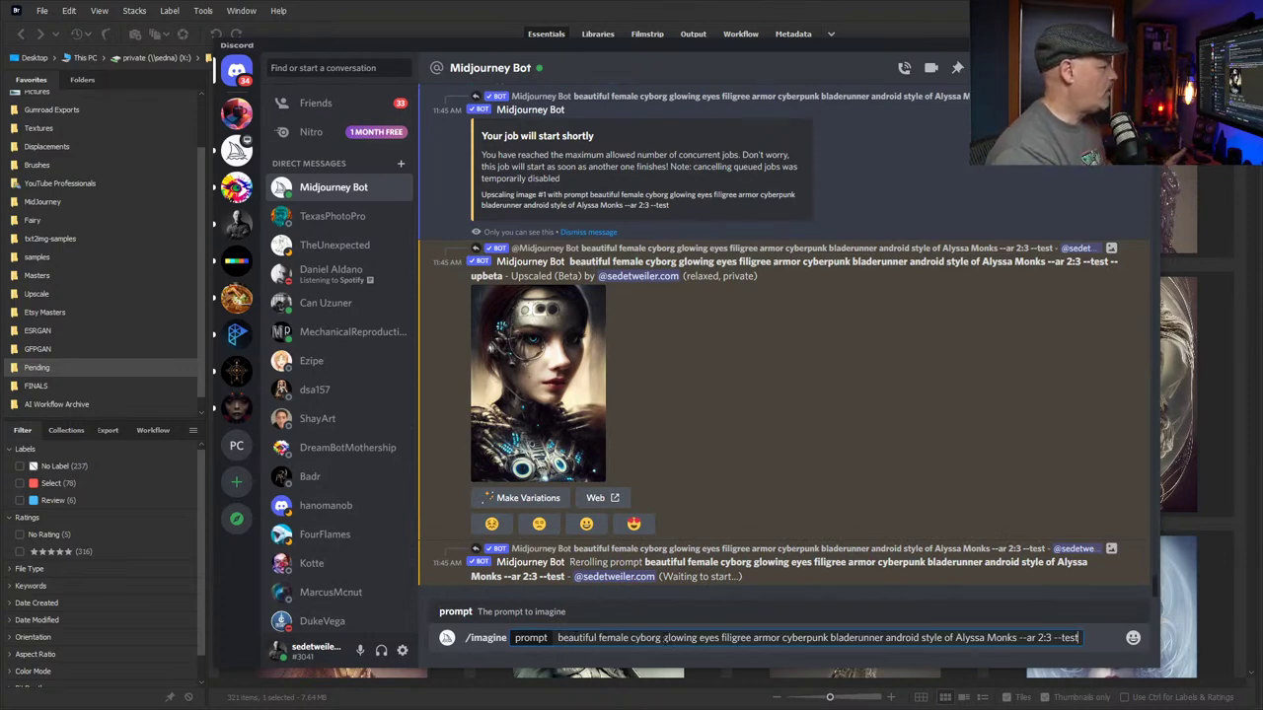
Insert 'long flowing hair' into the prompt and select the artist's name
drag(663, 638, 720, 638)
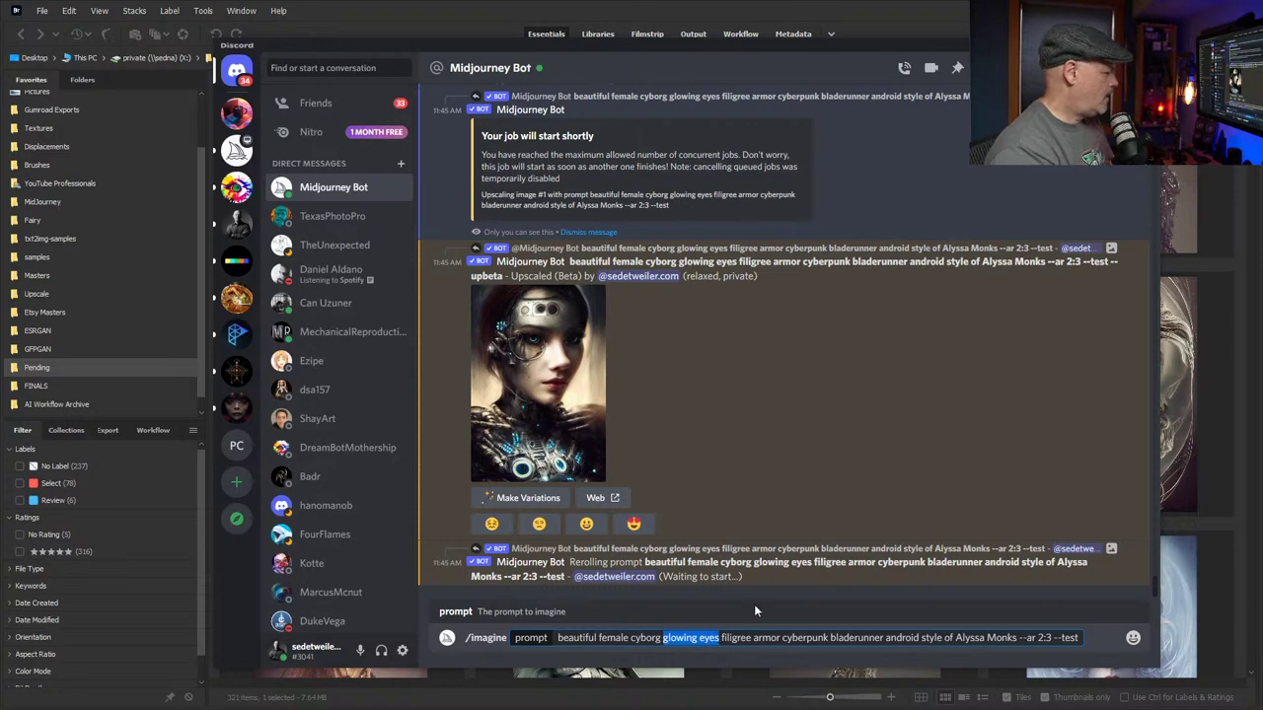
key(BackSpace)
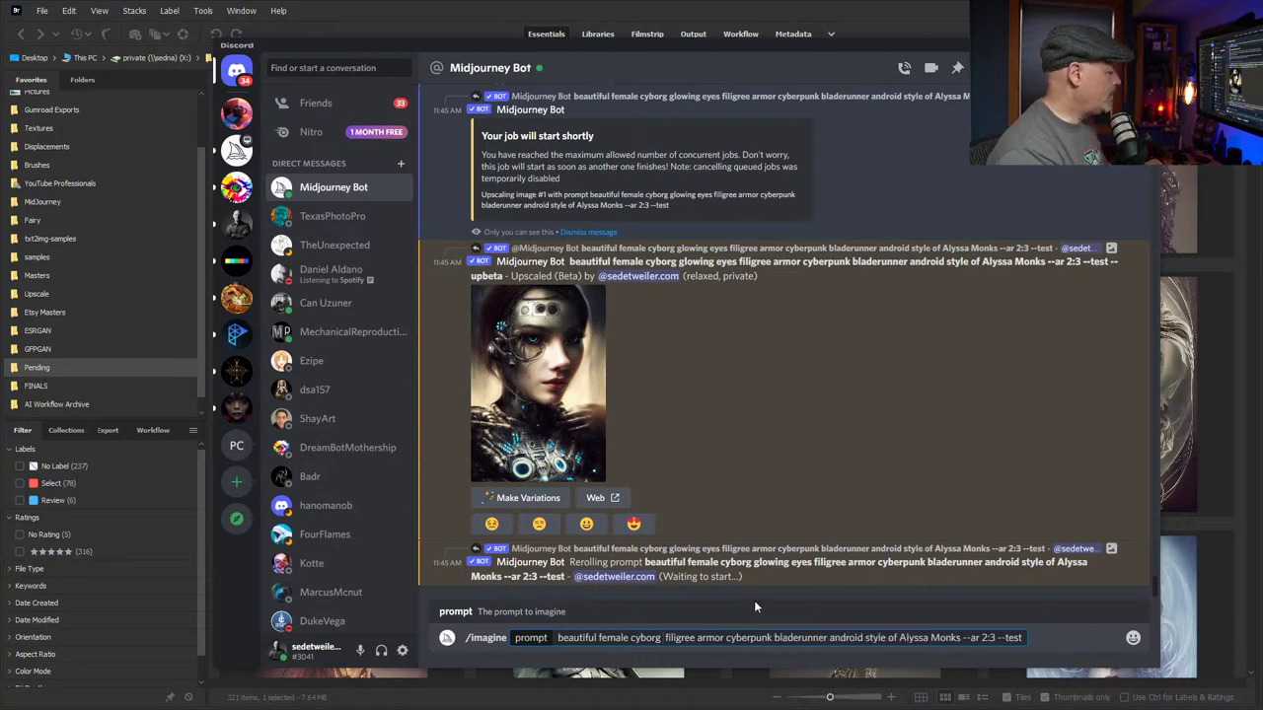
key(ctrl+z)
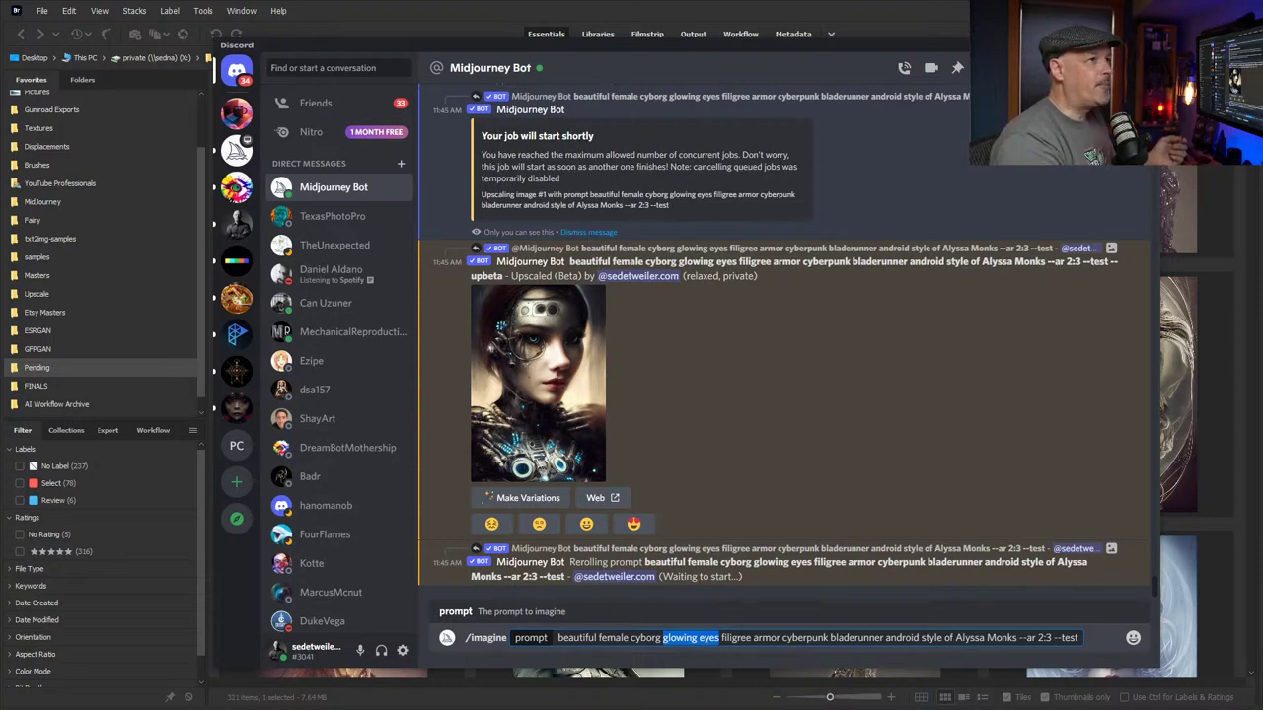
key(Left)
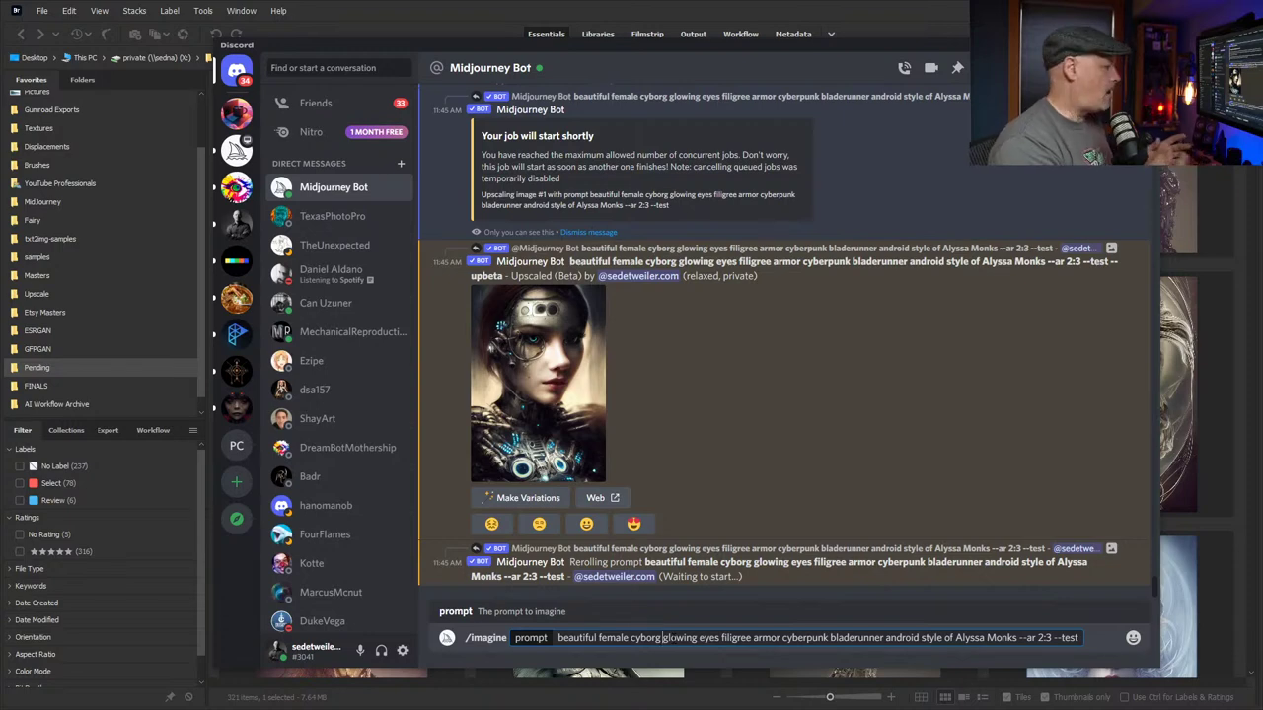
text(flowing hair glowing)
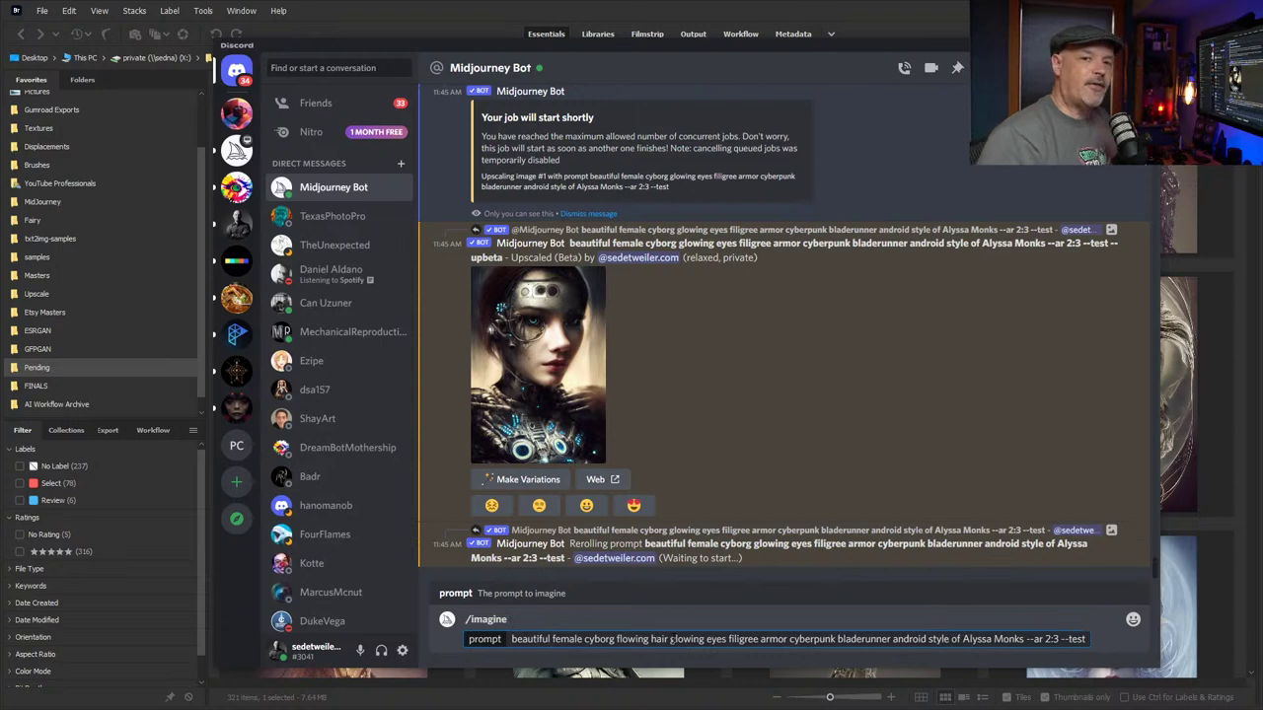
key(Left)
key(Left)
key(Left)
key(Left)
key(Left)
key(Left)
key(Left)
key(Left)
key(Left)
key(Left)
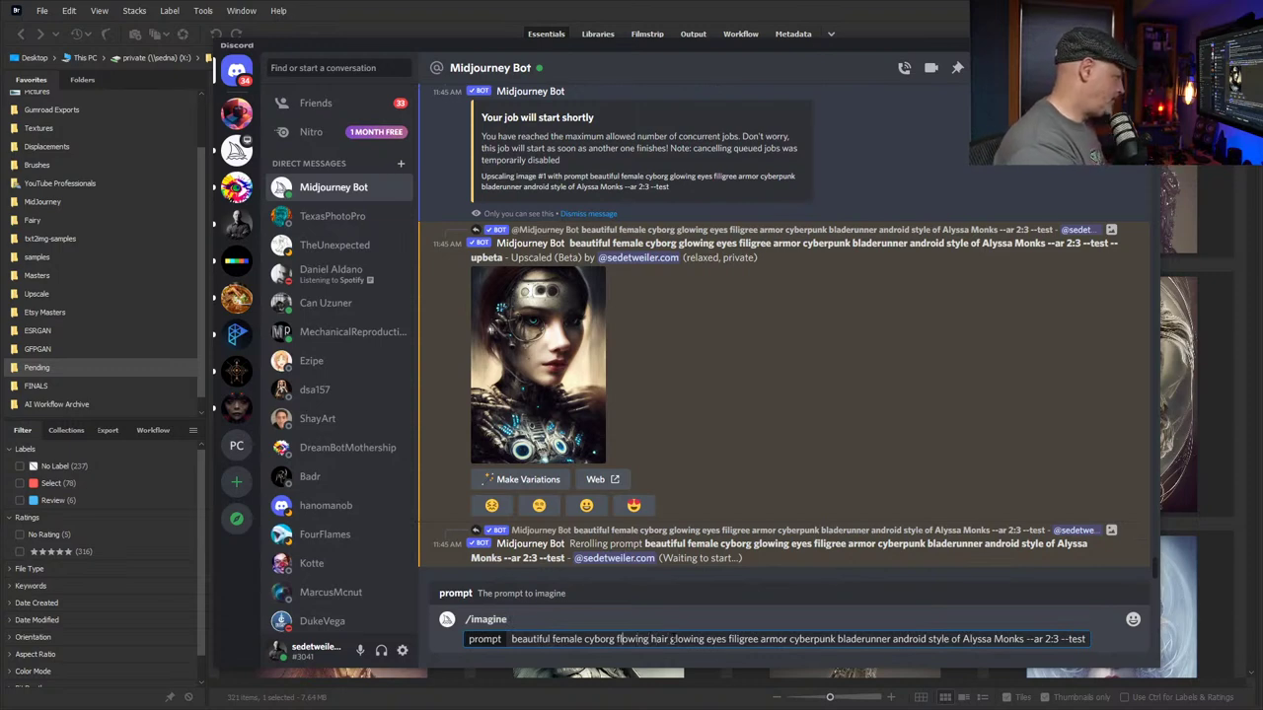
text(long)
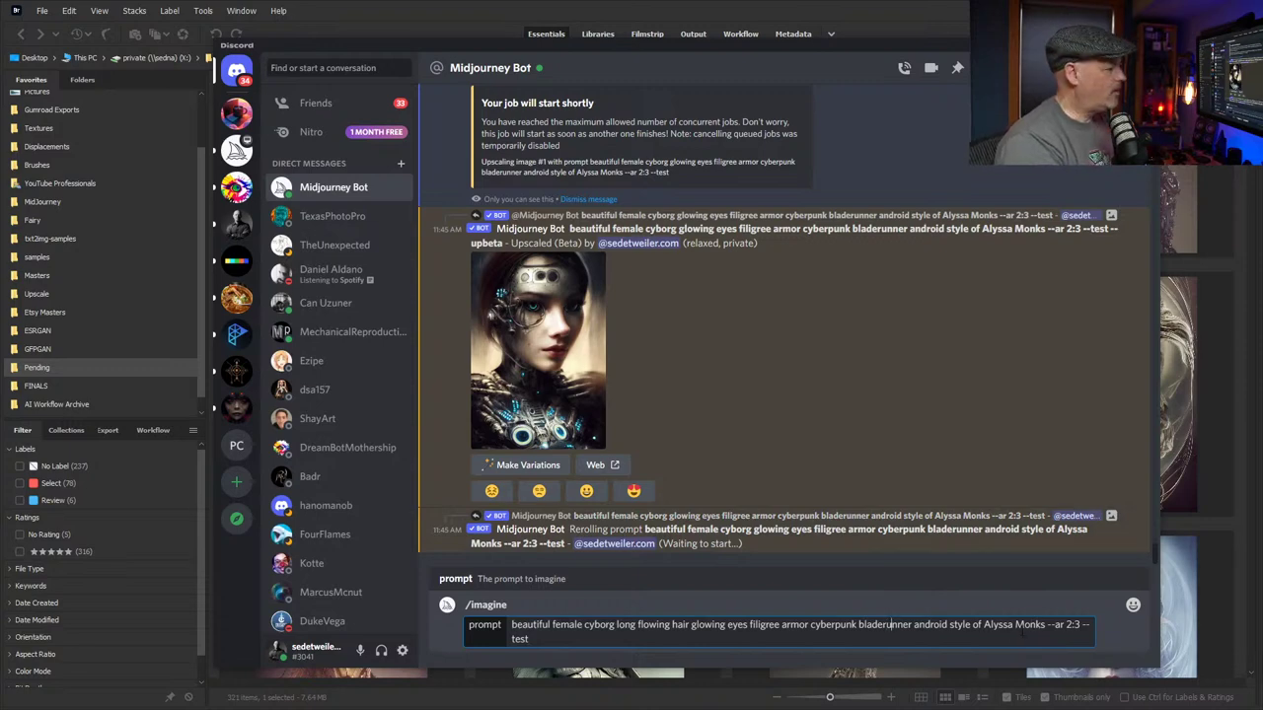
drag(984, 624, 1045, 625)
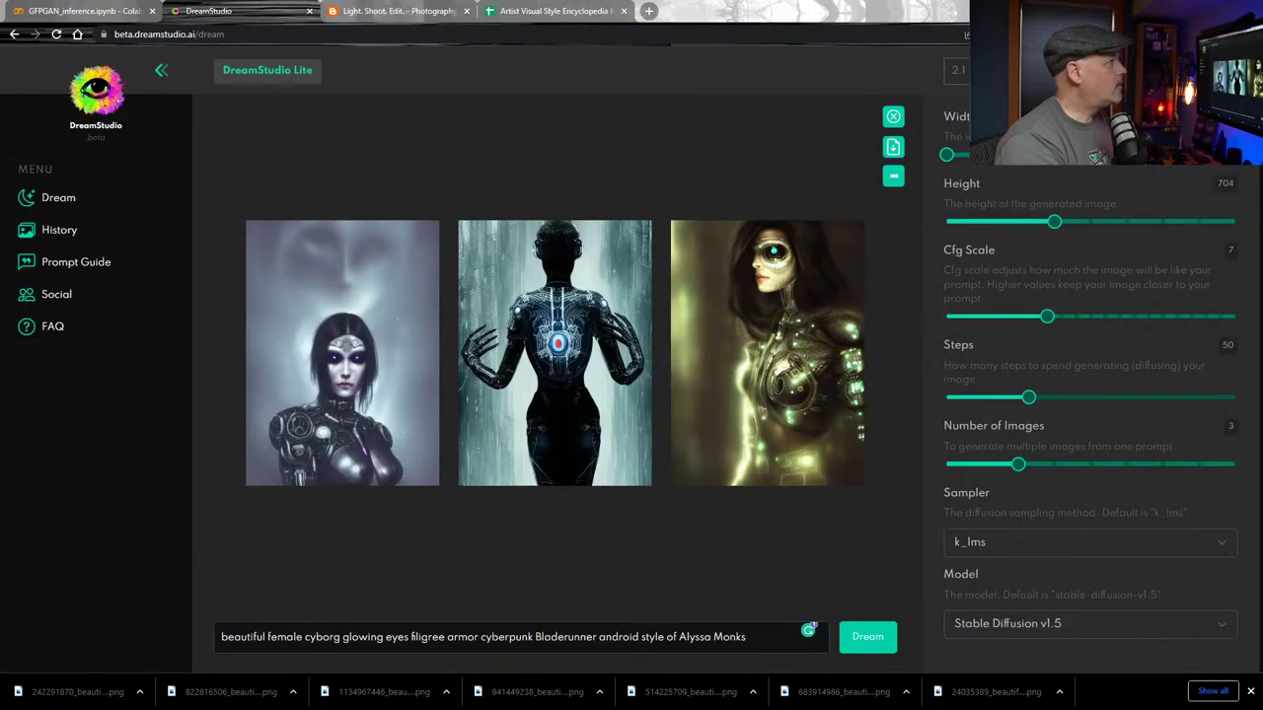
Review the Alyssa Monks sample images in the Google Sheets encyclopedia, then return to Discord
click(559, 10)
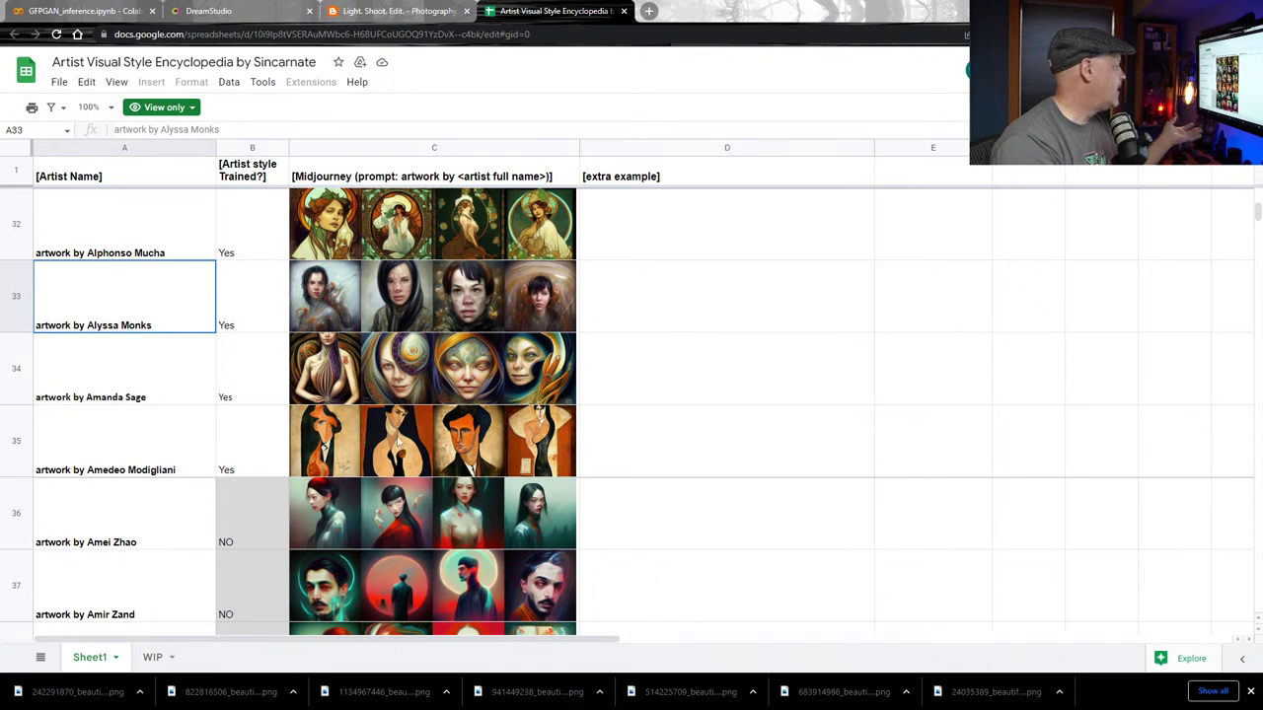
scroll(557, 425, up, 1)
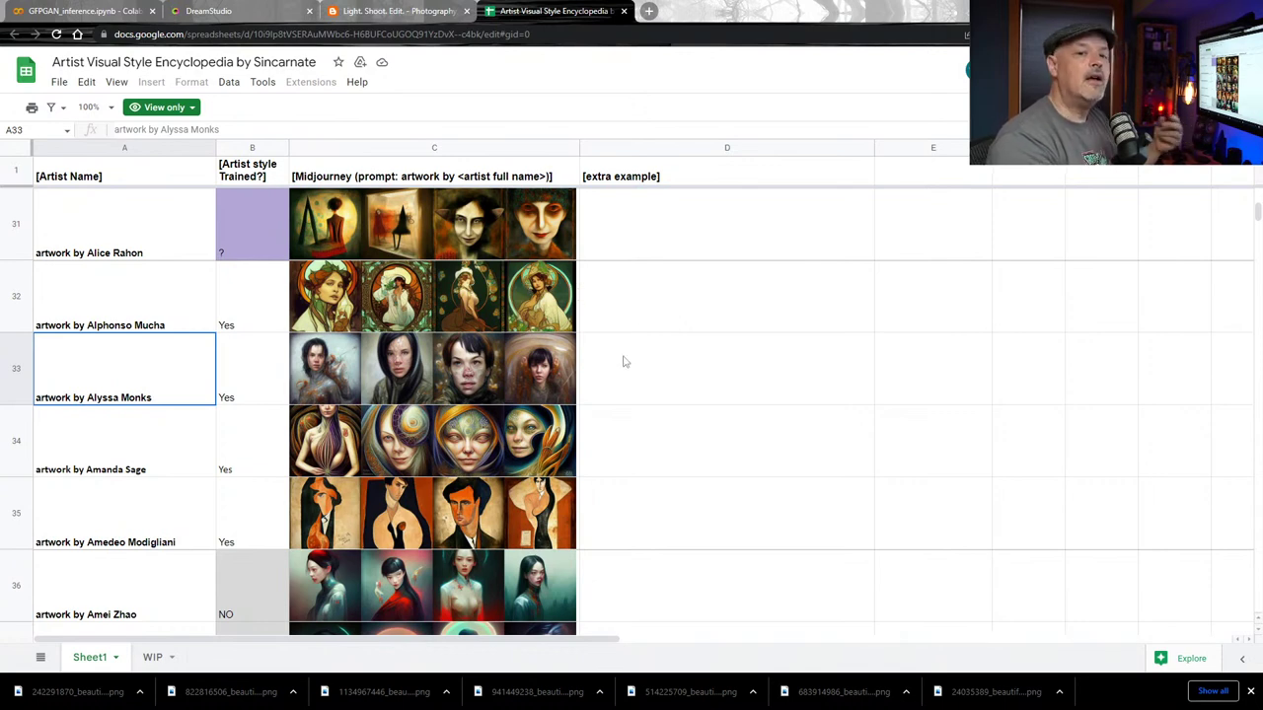
scroll(614, 365, up, 1)
scroll(611, 375, down, 1)
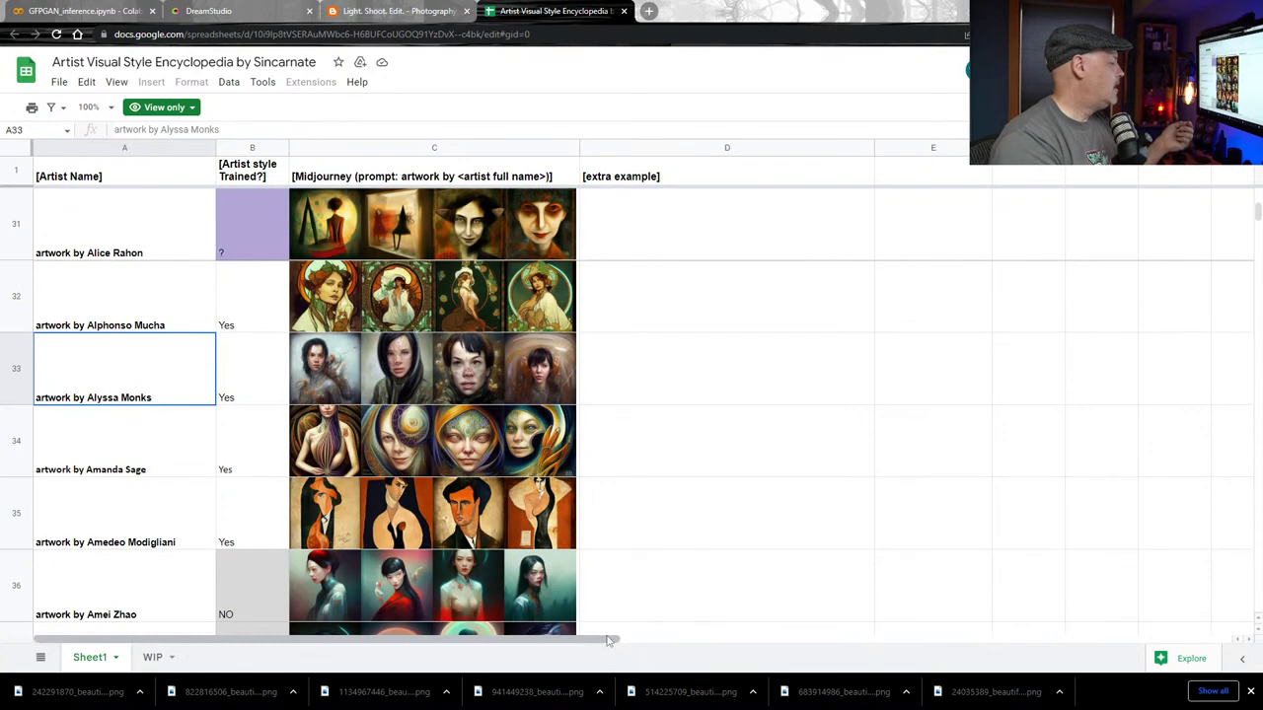
key(alt+Tab)
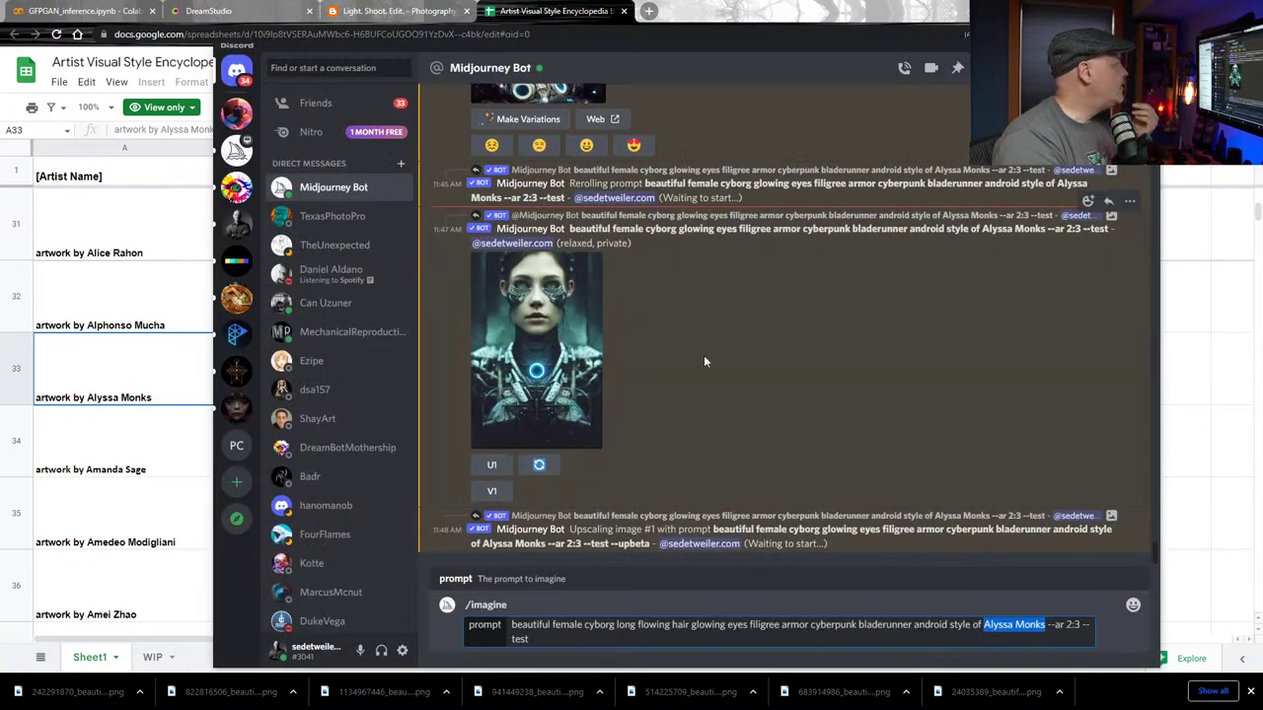
Reroll the Alyssa Monks cyborg image, scroll the chat, and place the cursor after 'Monks'
click(493, 469)
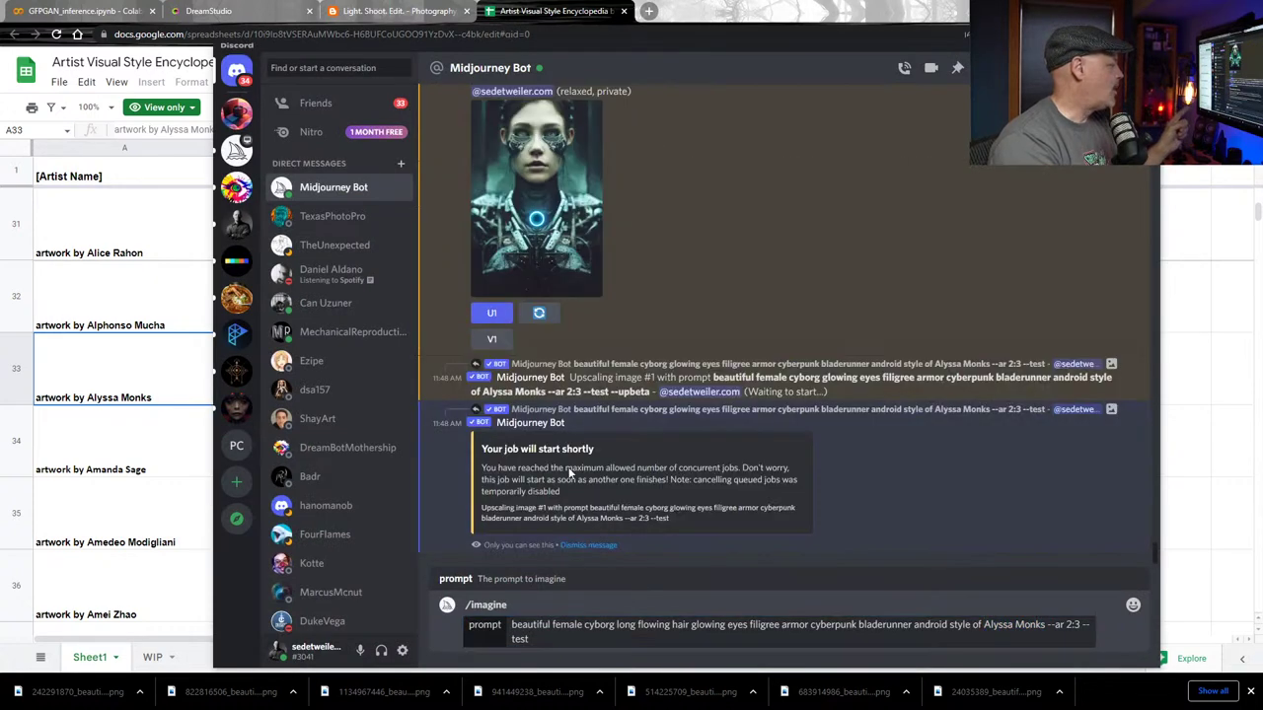
click(539, 313)
scroll(802, 384, up, 3)
scroll(801, 384, up, 5)
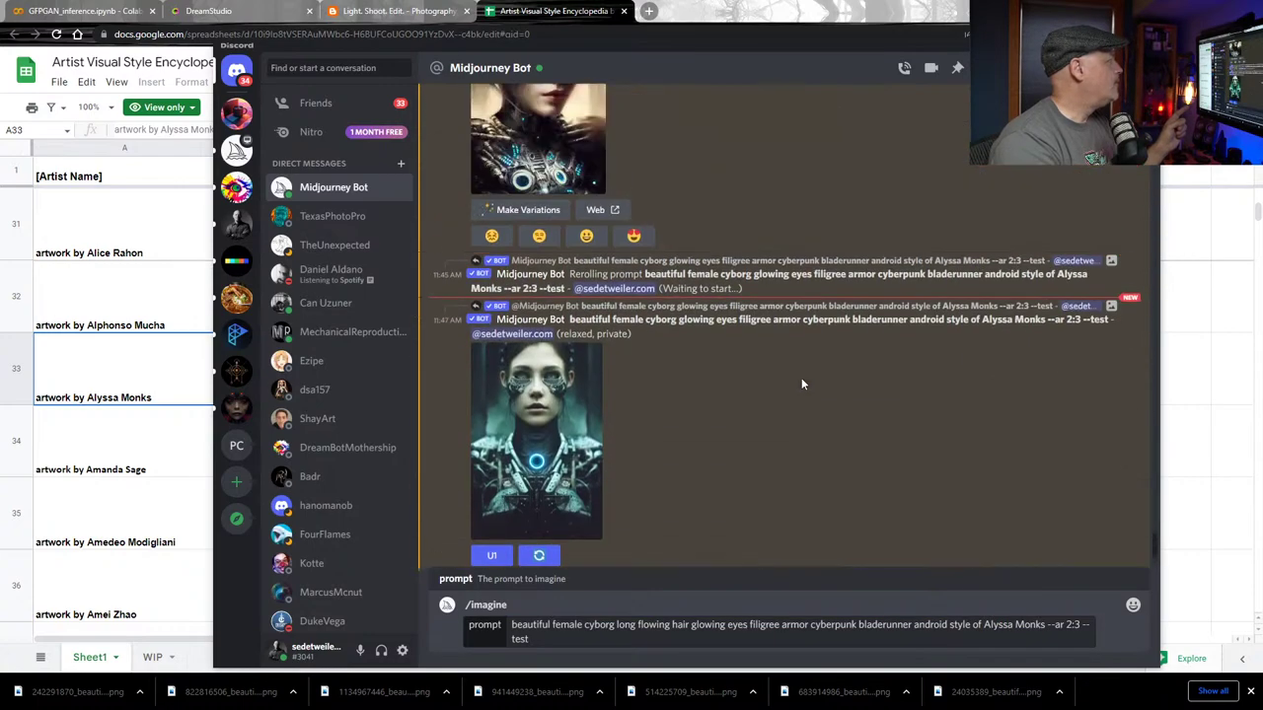
scroll(795, 415, down, 5)
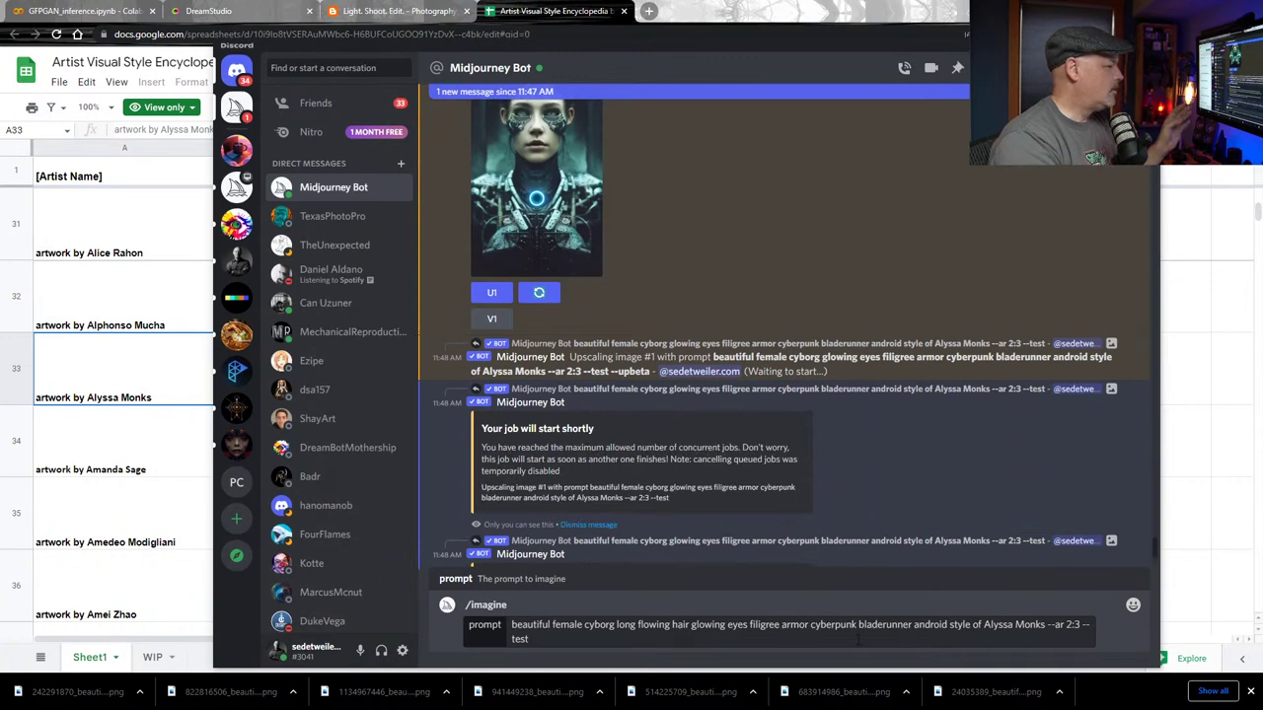
click(1044, 625)
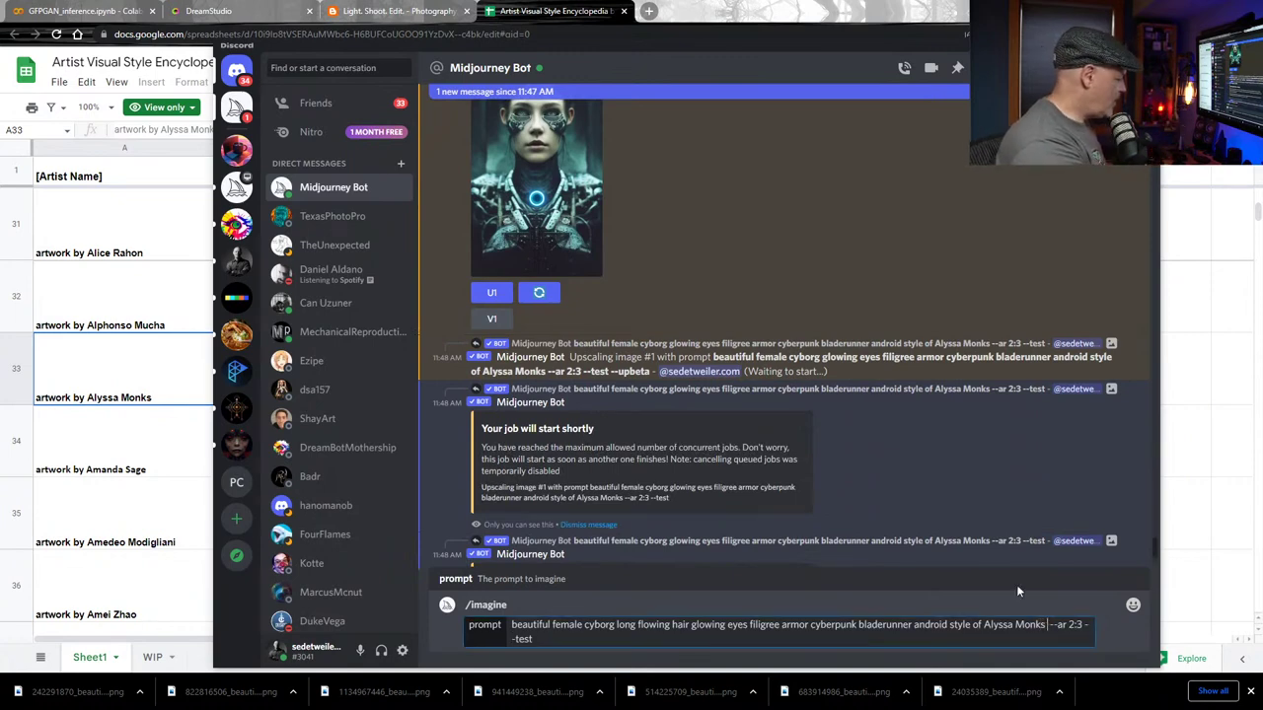
Add 8k, then 4k instead, plus 'highly detailed' after Alyssa Monks in the prompt
text(8k)
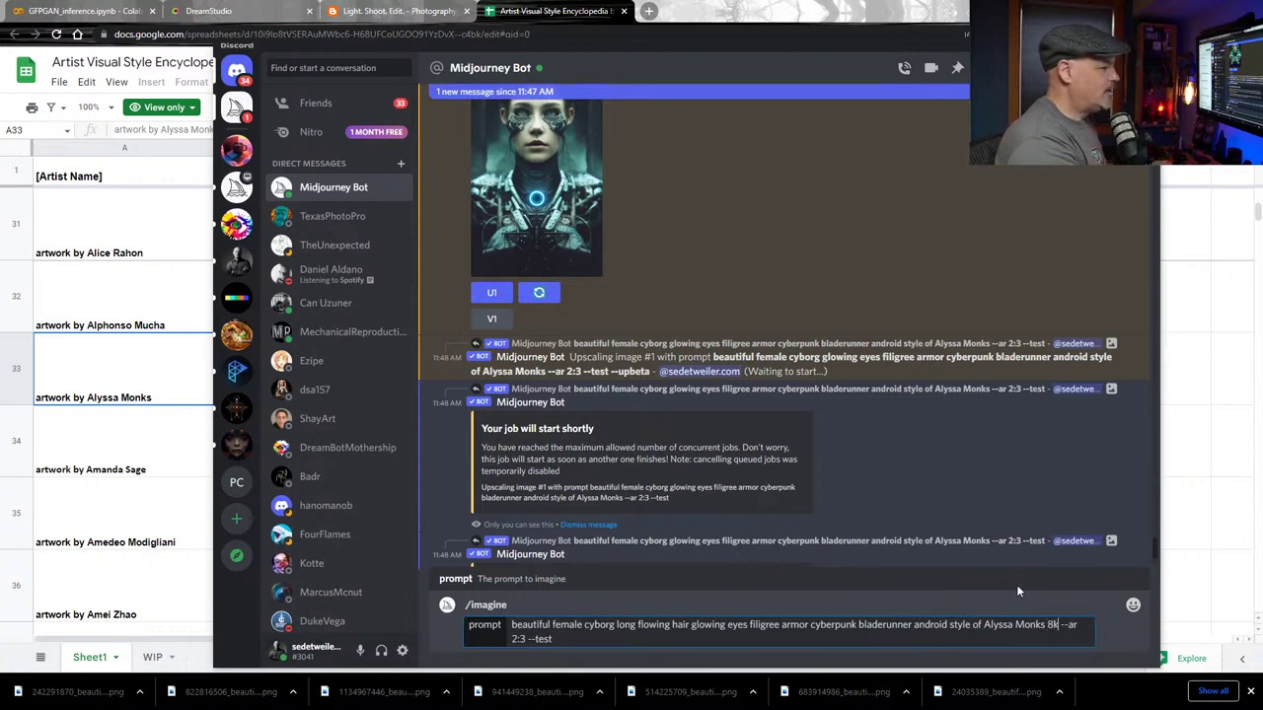
key(BackSpace)
key(BackSpace)
text(4k)
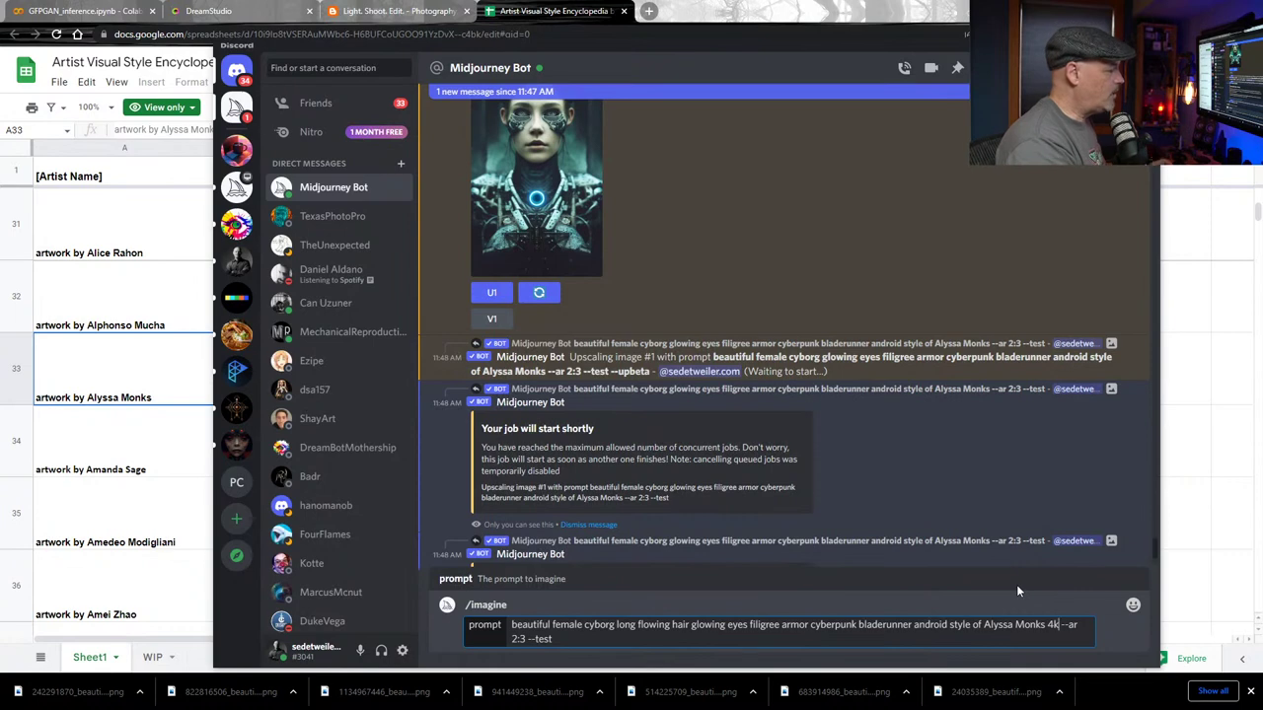
text(highly det)
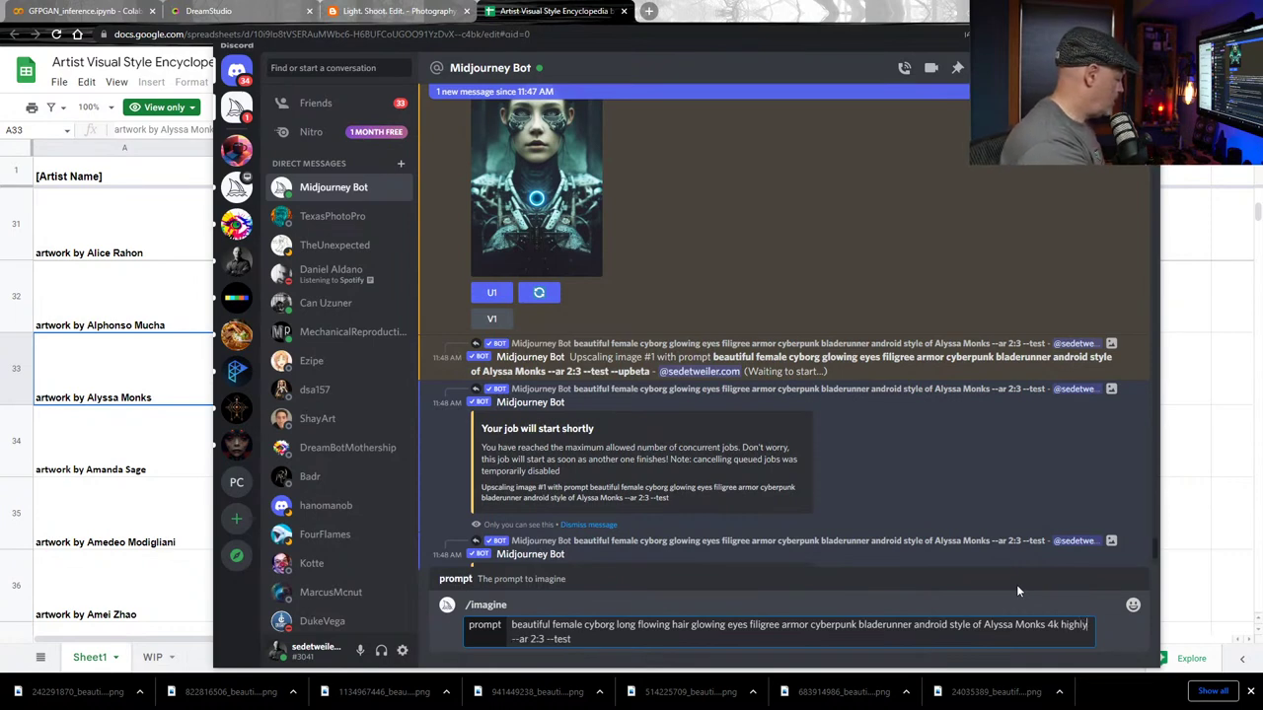
text(ailed)
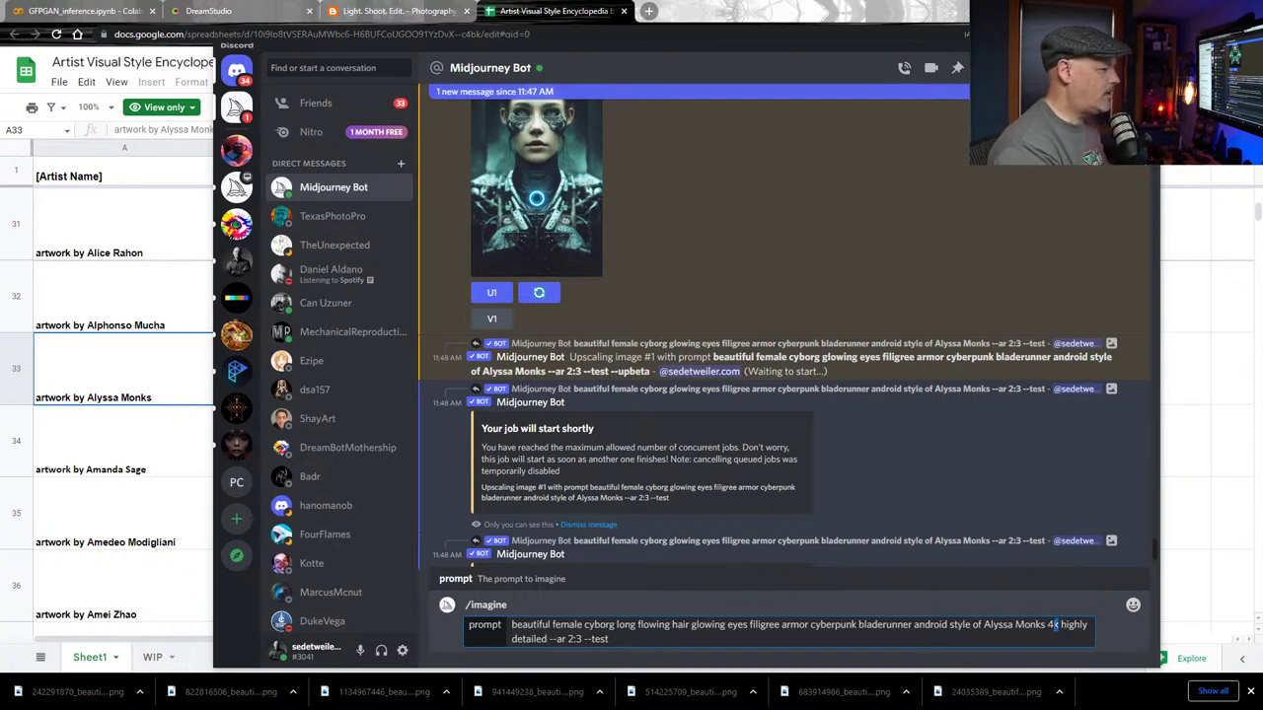
Replace 4k with vray, then settle on zbrush in the prompt
double_click(1052, 625)
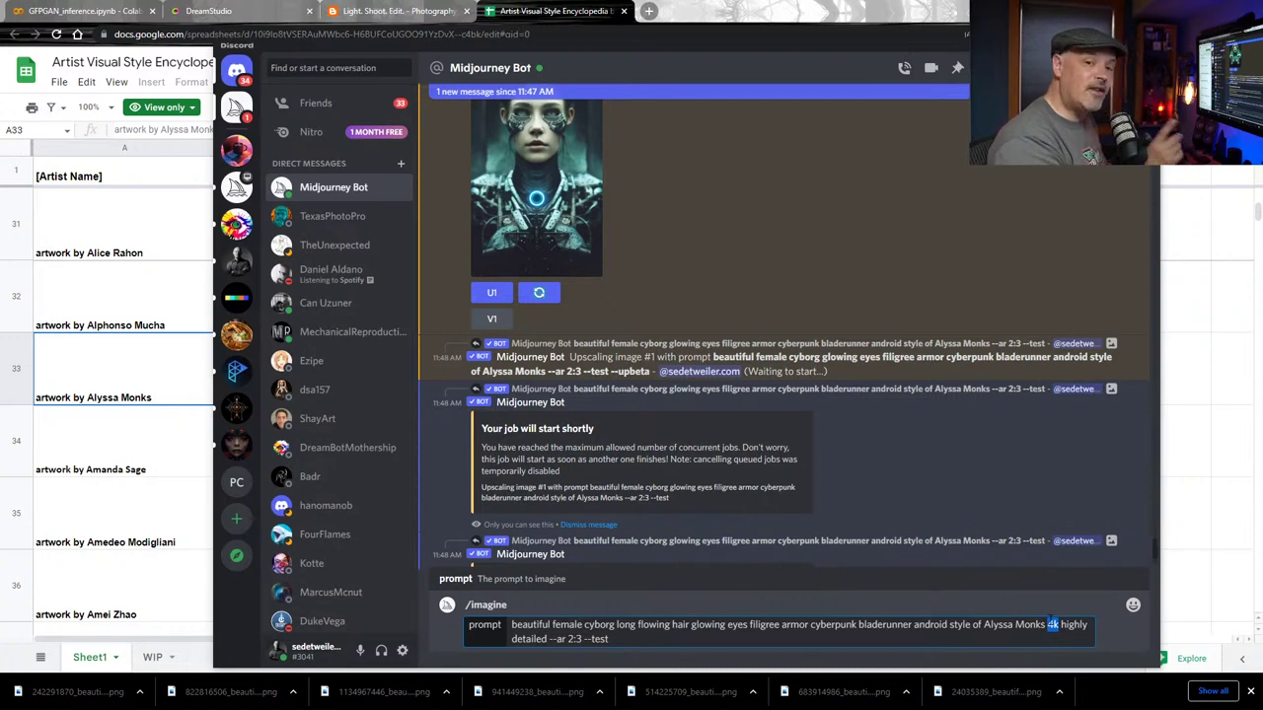
key(BackSpace)
text(vray)
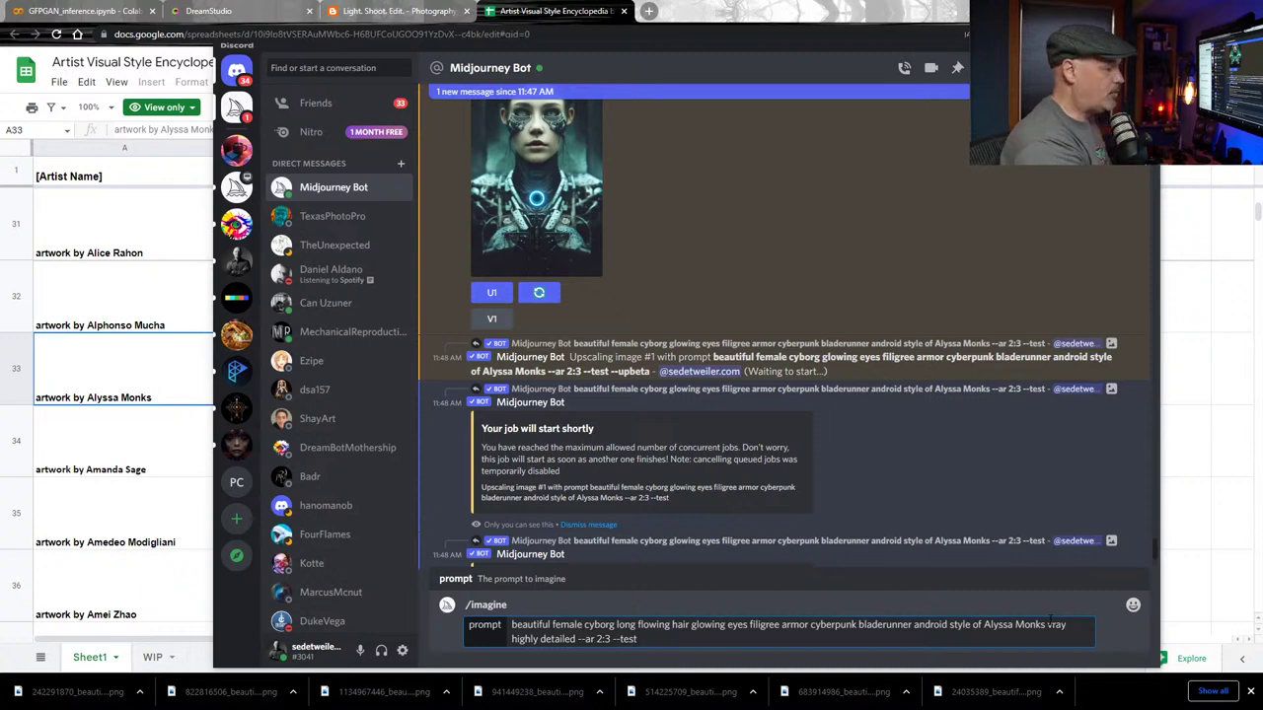
key(BackSpace)
key(BackSpace)
key(BackSpace)
key(BackSpace)
text(zbr)
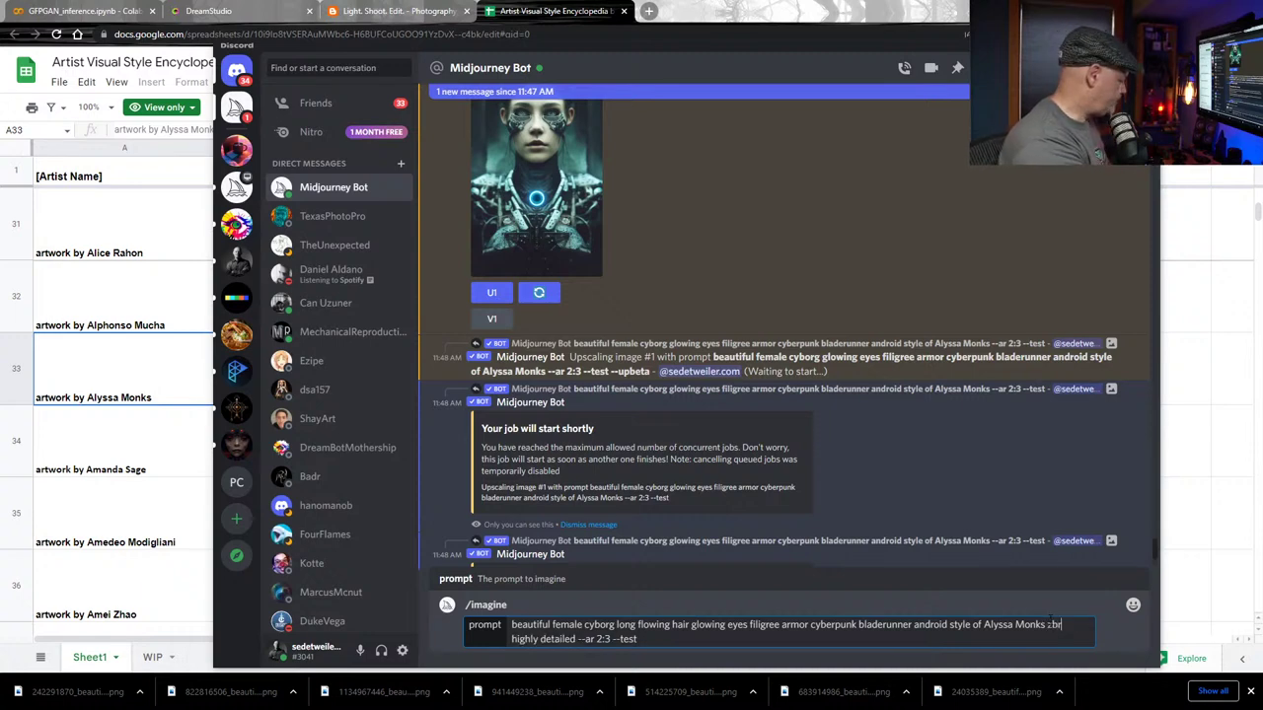
text(ush)
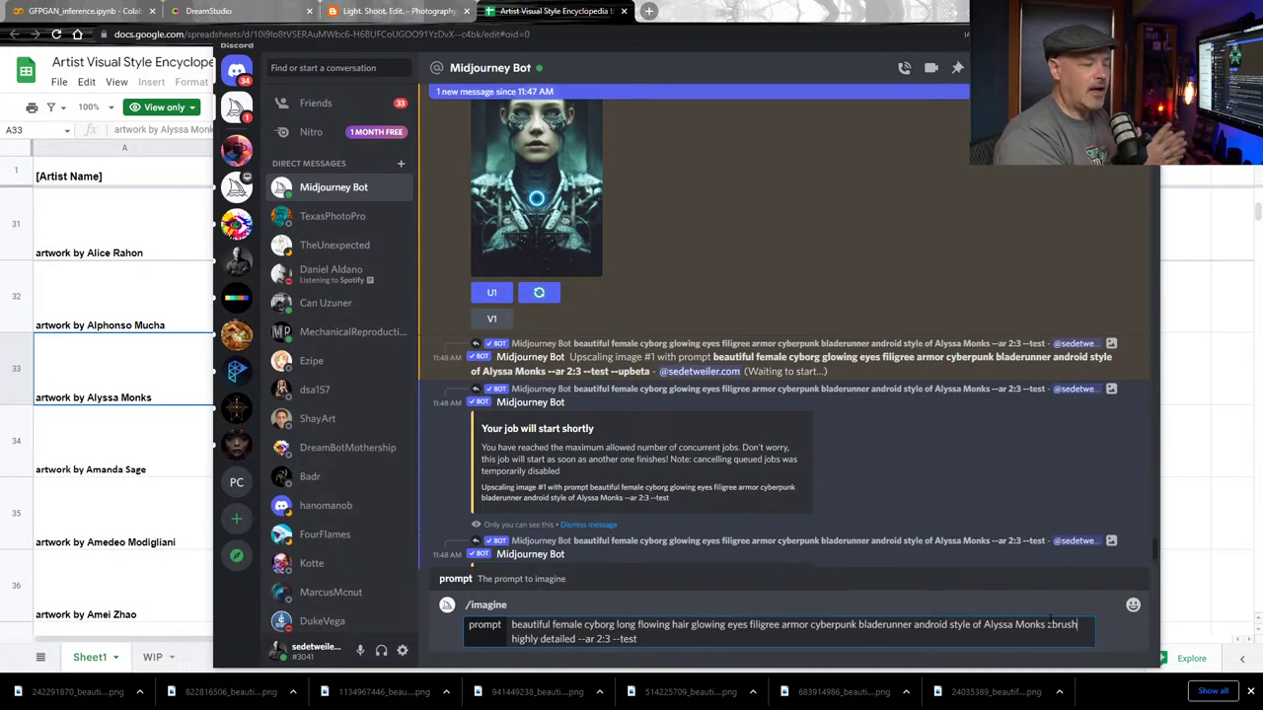
scroll(728, 328, up, 10)
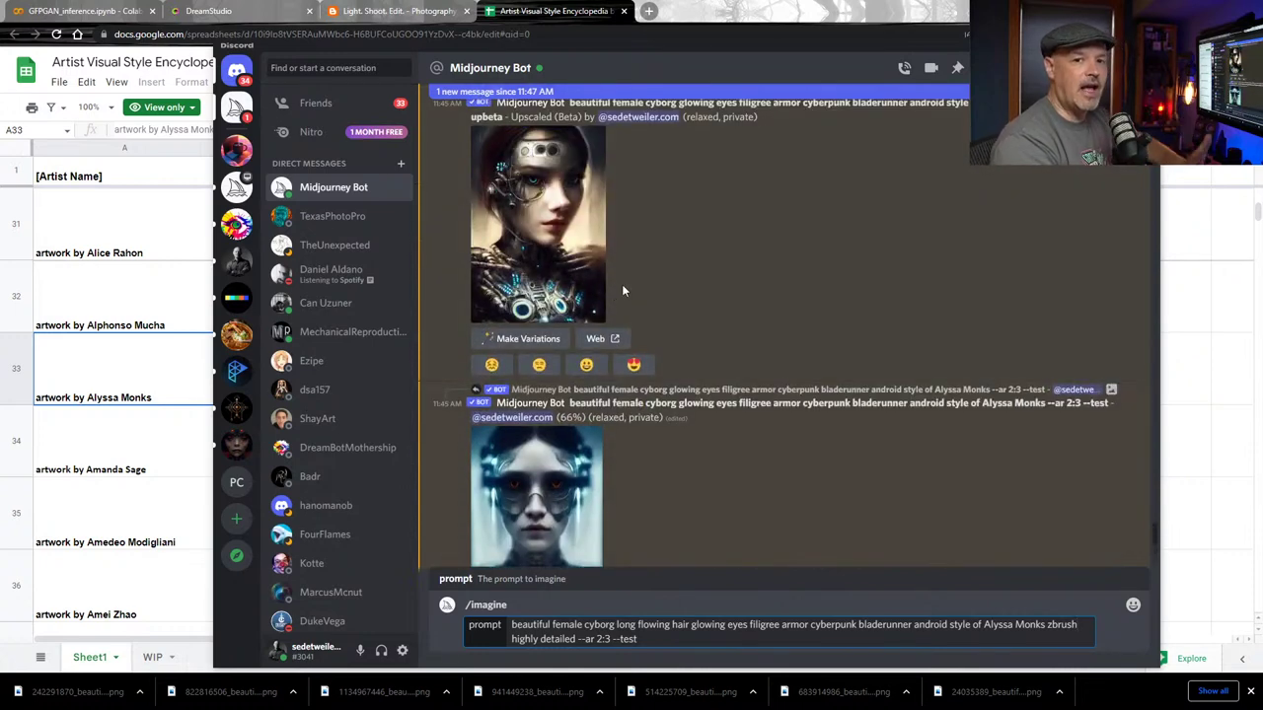
scroll(685, 276, down, 5)
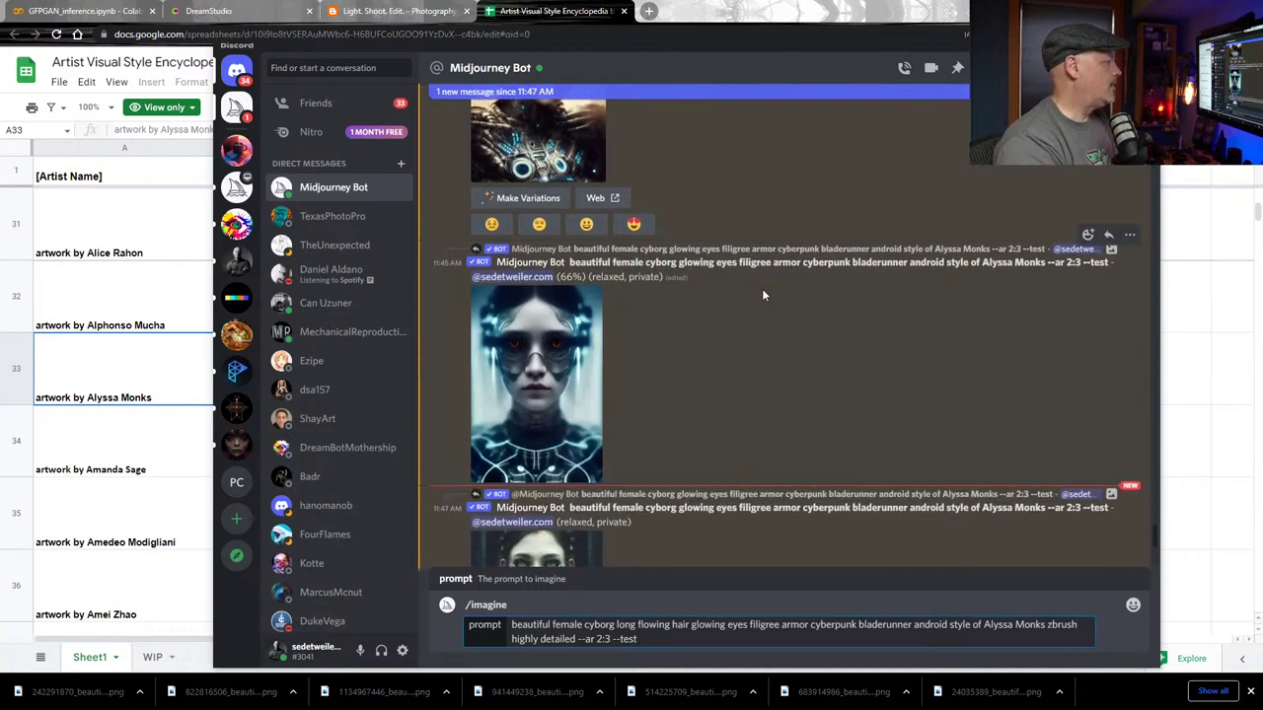
scroll(690, 326, down, 5)
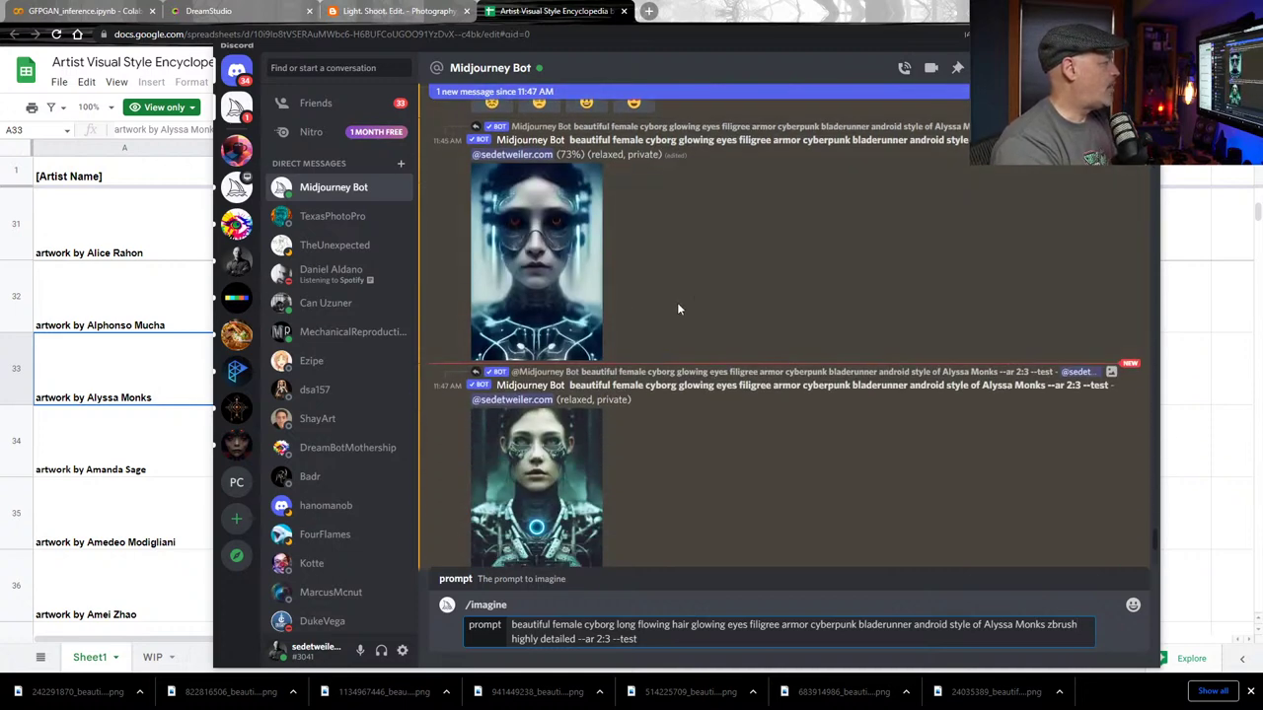
scroll(703, 319, up, 2)
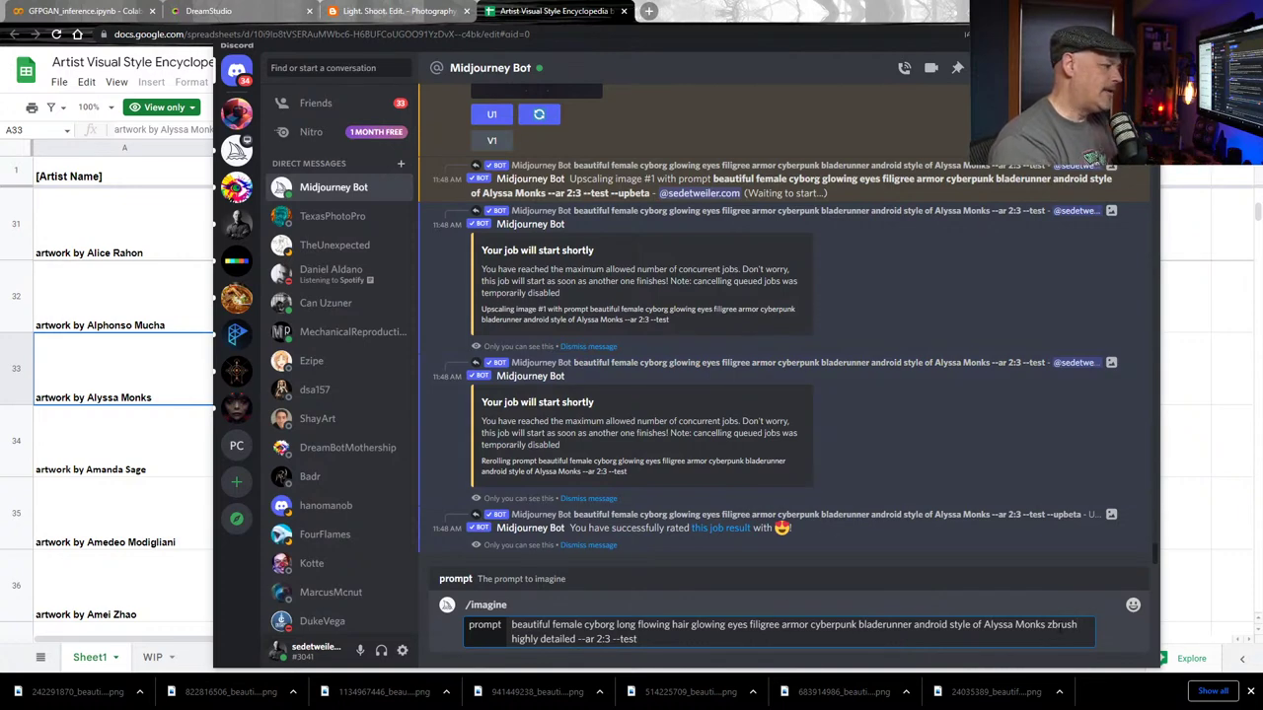
Try vray in place of zbrush, restore zbrush, then copy and send the /imagine prompt
double_click(1056, 625)
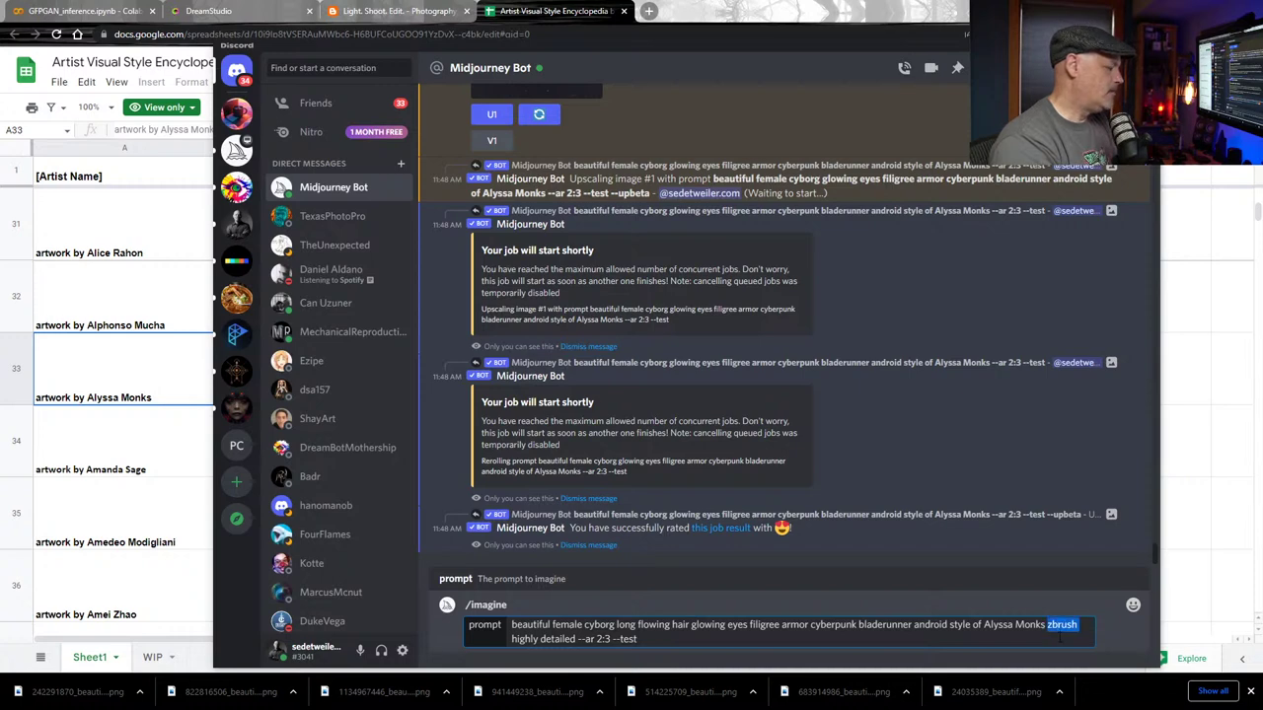
text(vray)
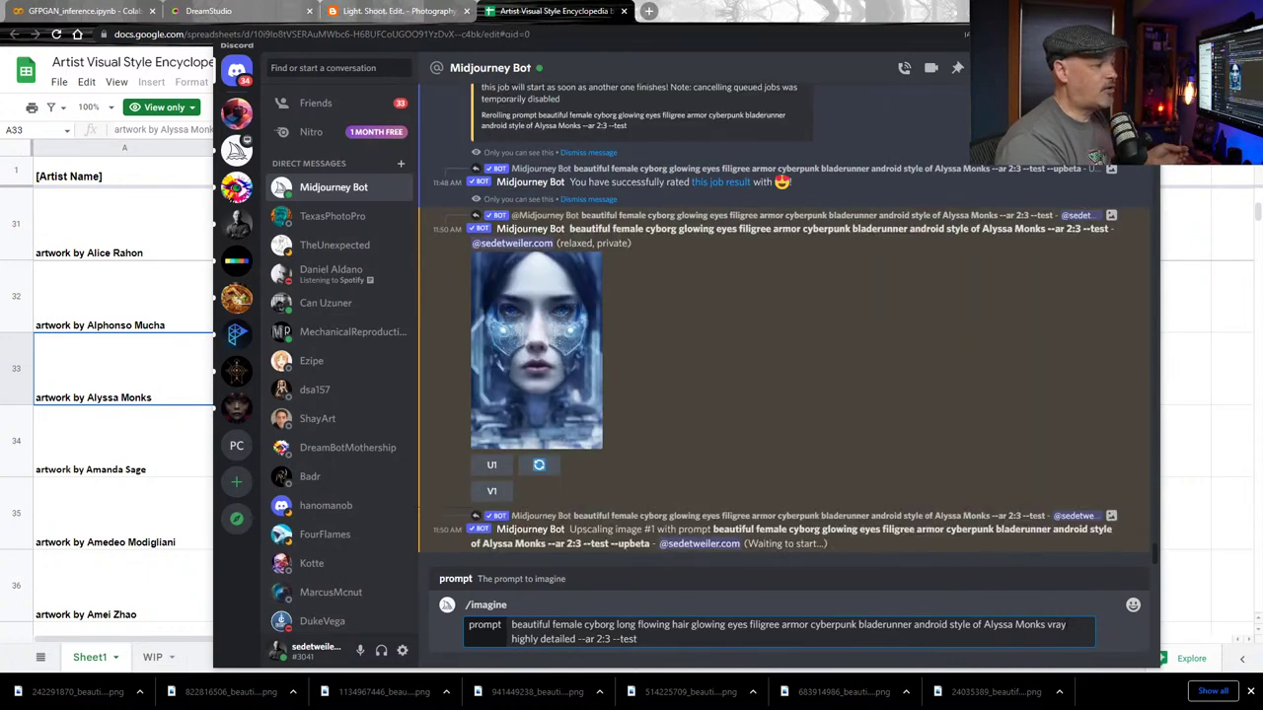
drag(1067, 625, 1047, 625)
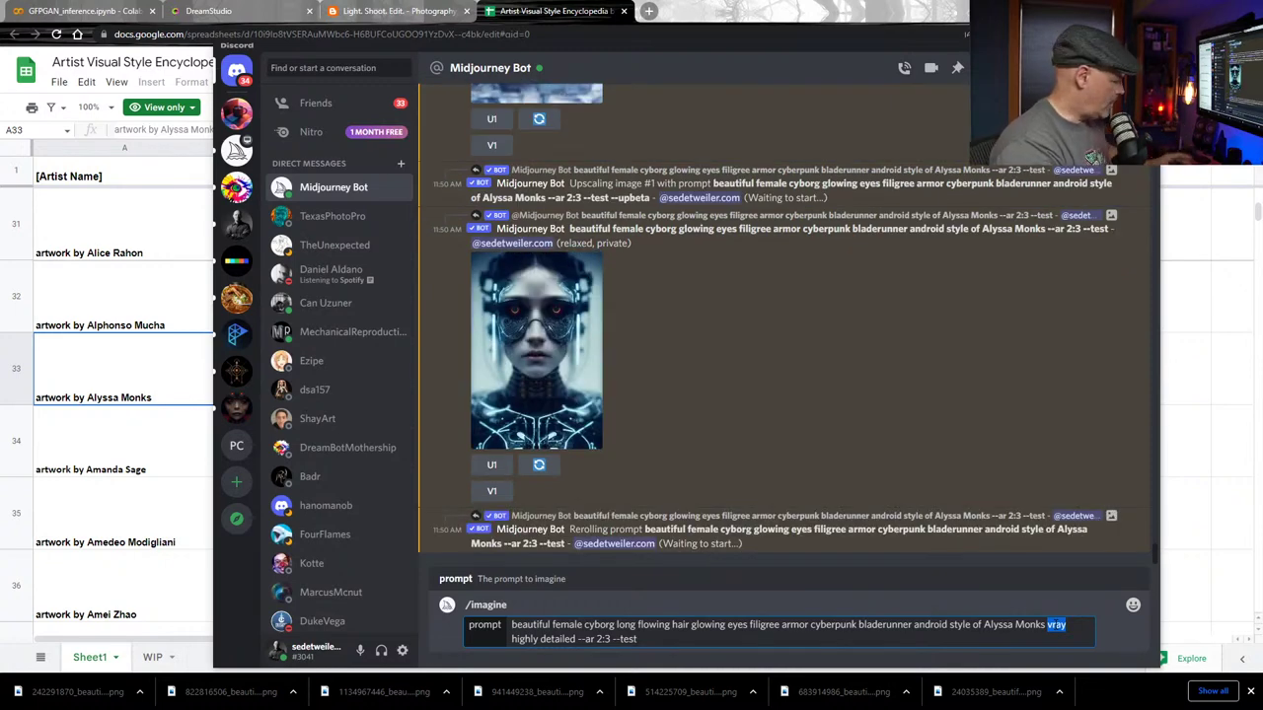
text(zbrush)
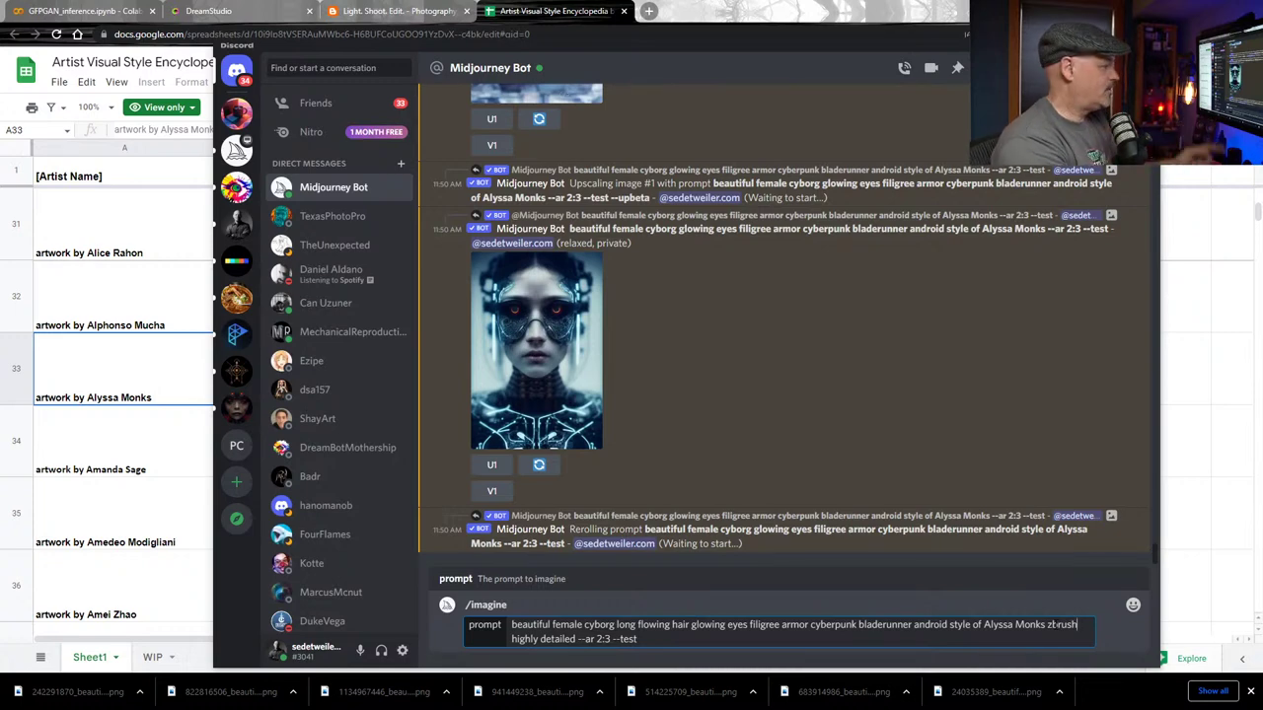
key(ctrl+a)
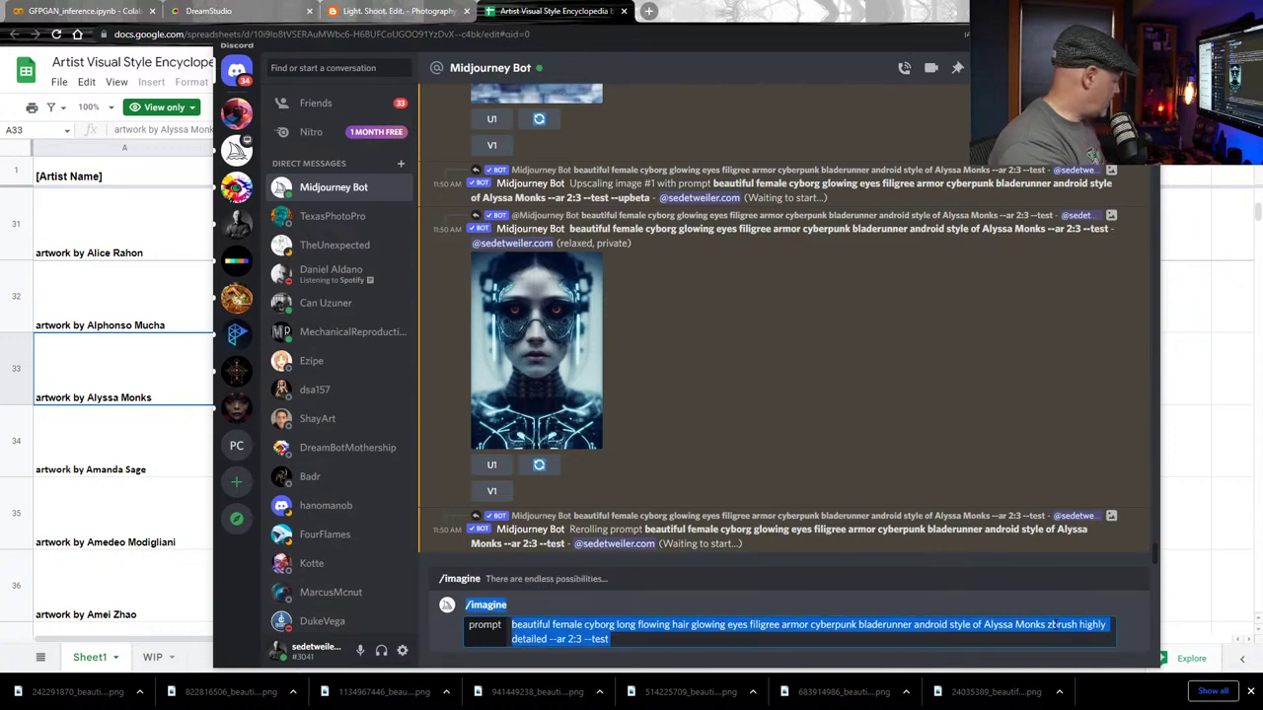
key(Return)
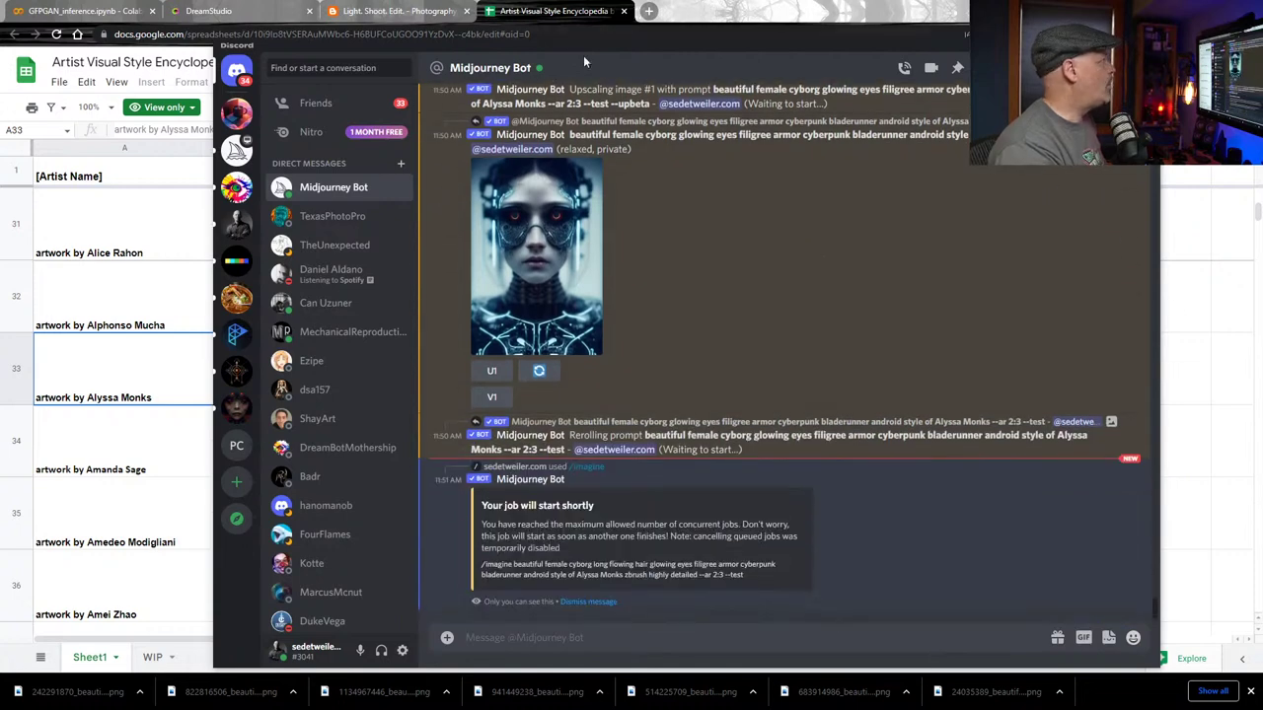
Replace DreamStudio's prompt with the copied Midjourney text, minus --ar 2:3 --test and the /imagine prefix
click(247, 11)
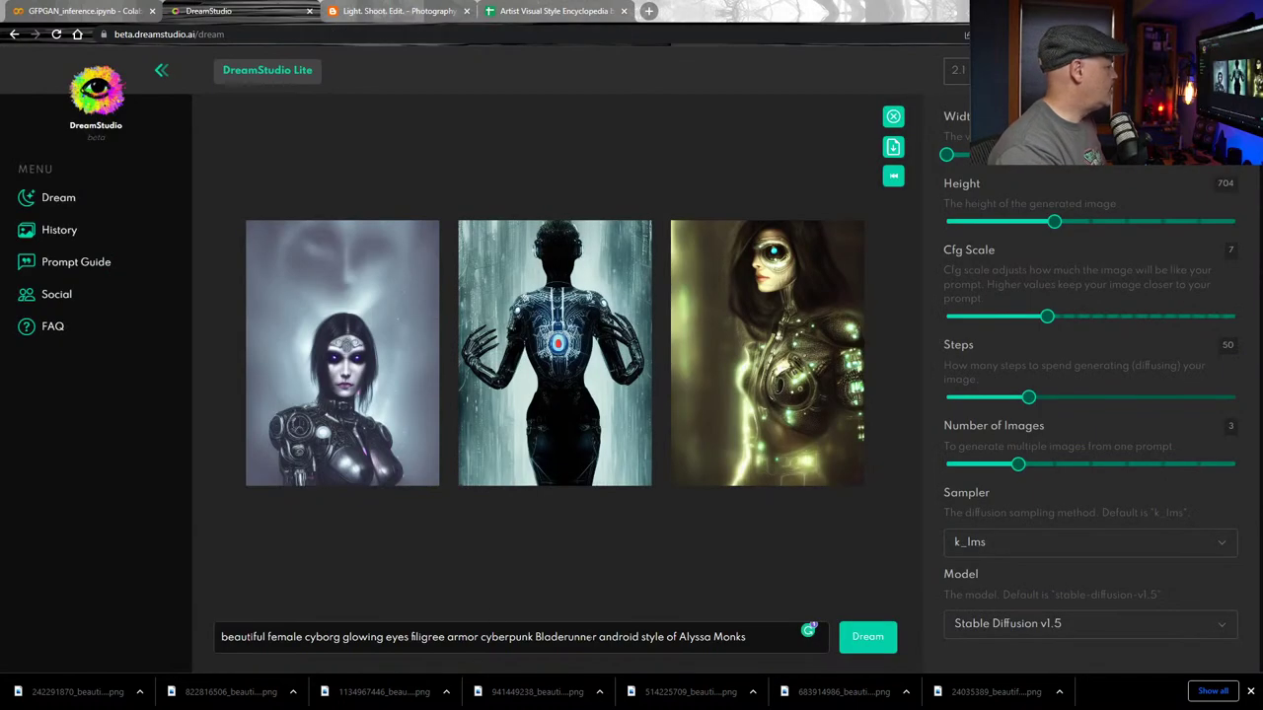
click(483, 637)
key(ctrl+a)
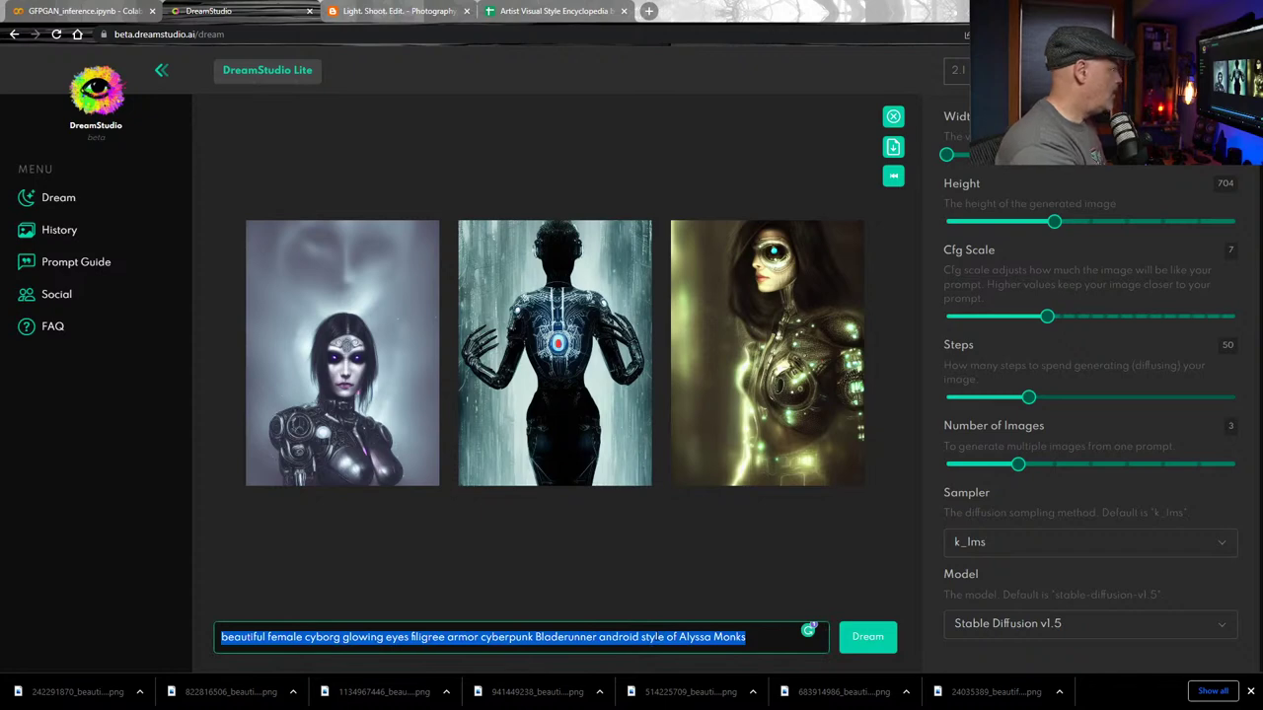
key(BackSpace)
text(/imagine prompt:beautiful female cyborg long flowing hair glowing eyes filigree armor cyberpunk bladerunner android style of Alyssa Monks zbrush highly detailed --ar 2:3 --test)
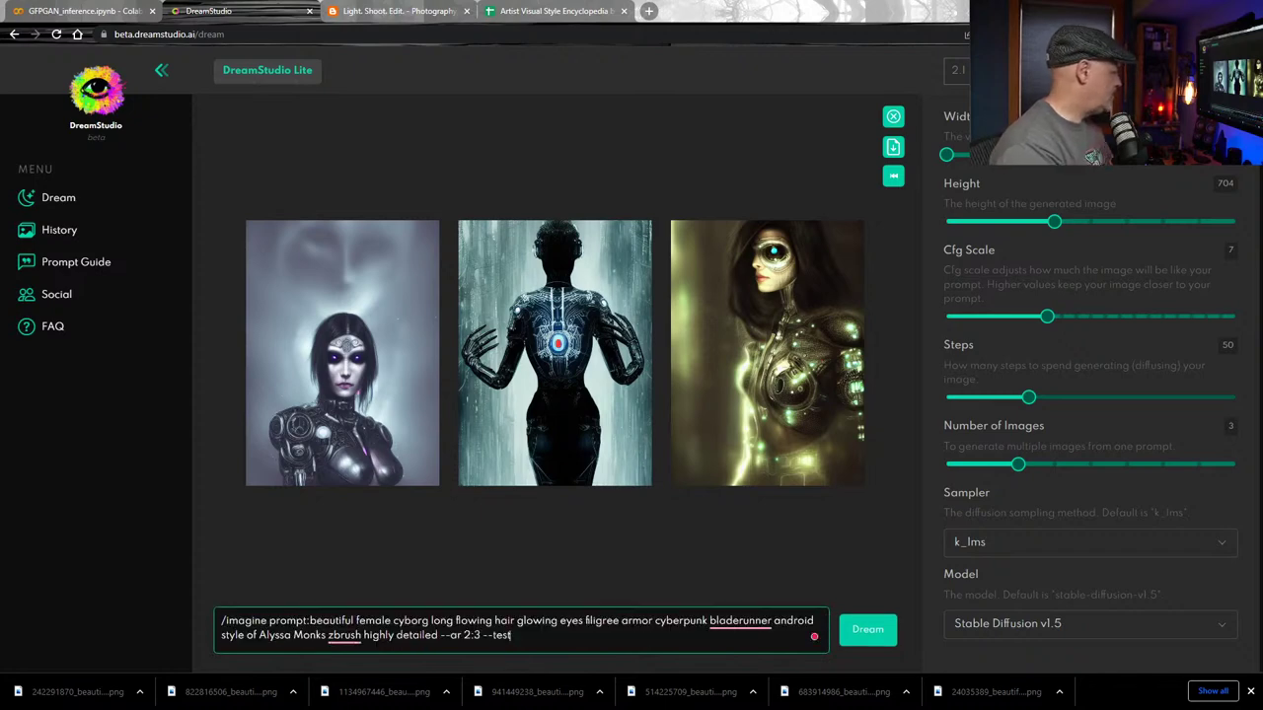
key(shift+Left)
key(shift+Left)
key(shift+Left)
key(shift+Left)
key(shift+Left)
key(shift+Left)
key(shift+Left)
key(shift+Left)
key(shift+Left)
key(shift+Left)
key(shift+Left)
key(shift+Left)
key(shift+Left)
key(shift+Left)
key(shift+Left)
key(shift+Left)
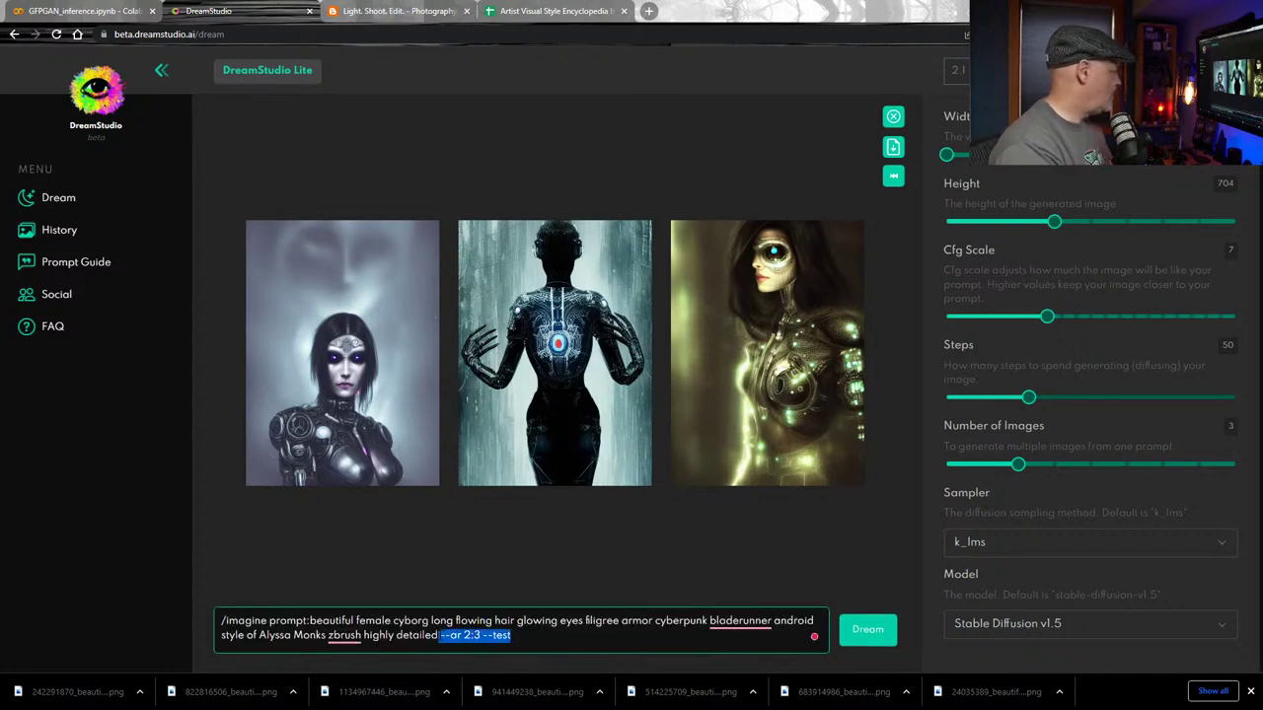
key(BackSpace)
drag(311, 621, 191, 623)
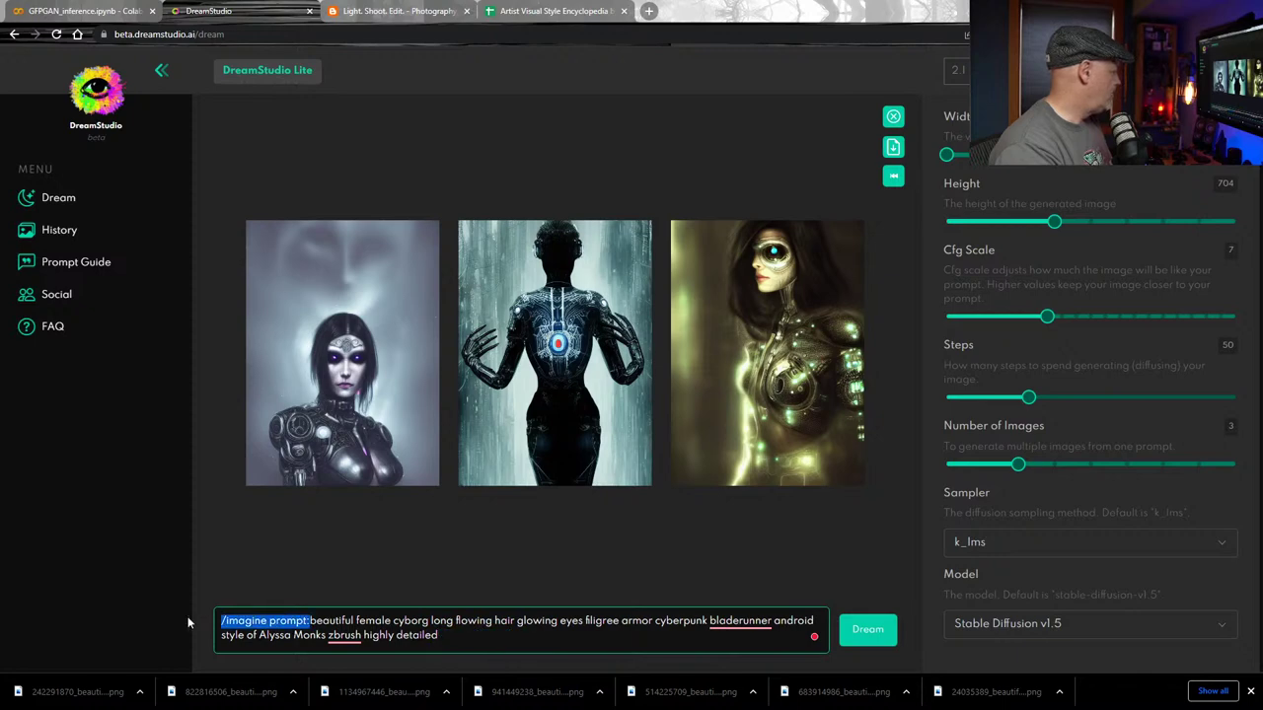
key(BackSpace)
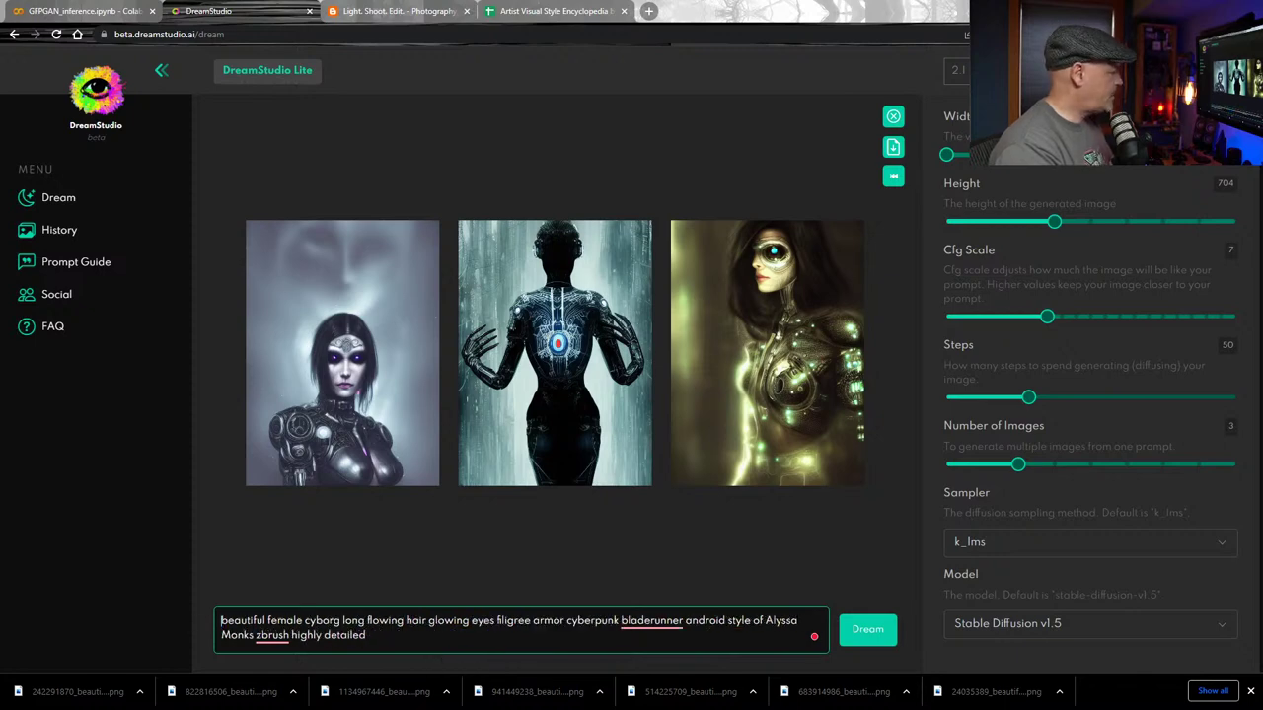
Generate three images and reveal the first result's seed and download icon
click(874, 635)
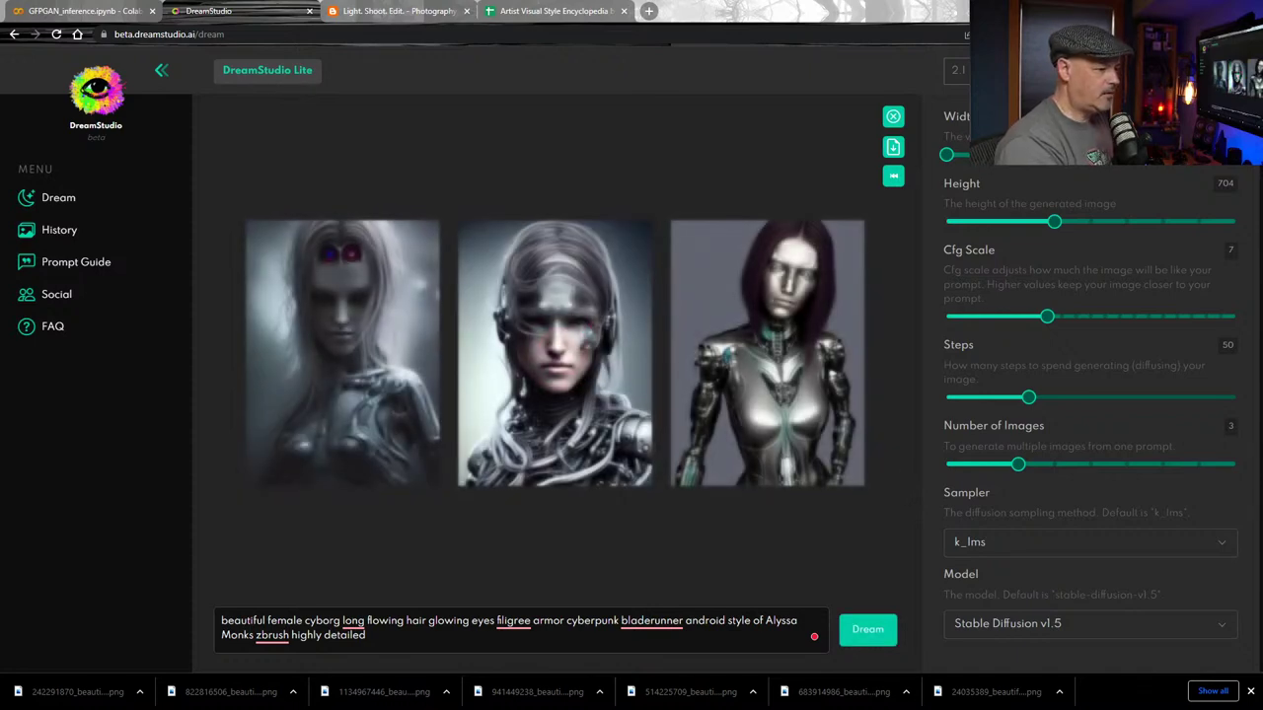
key(alt+Tab)
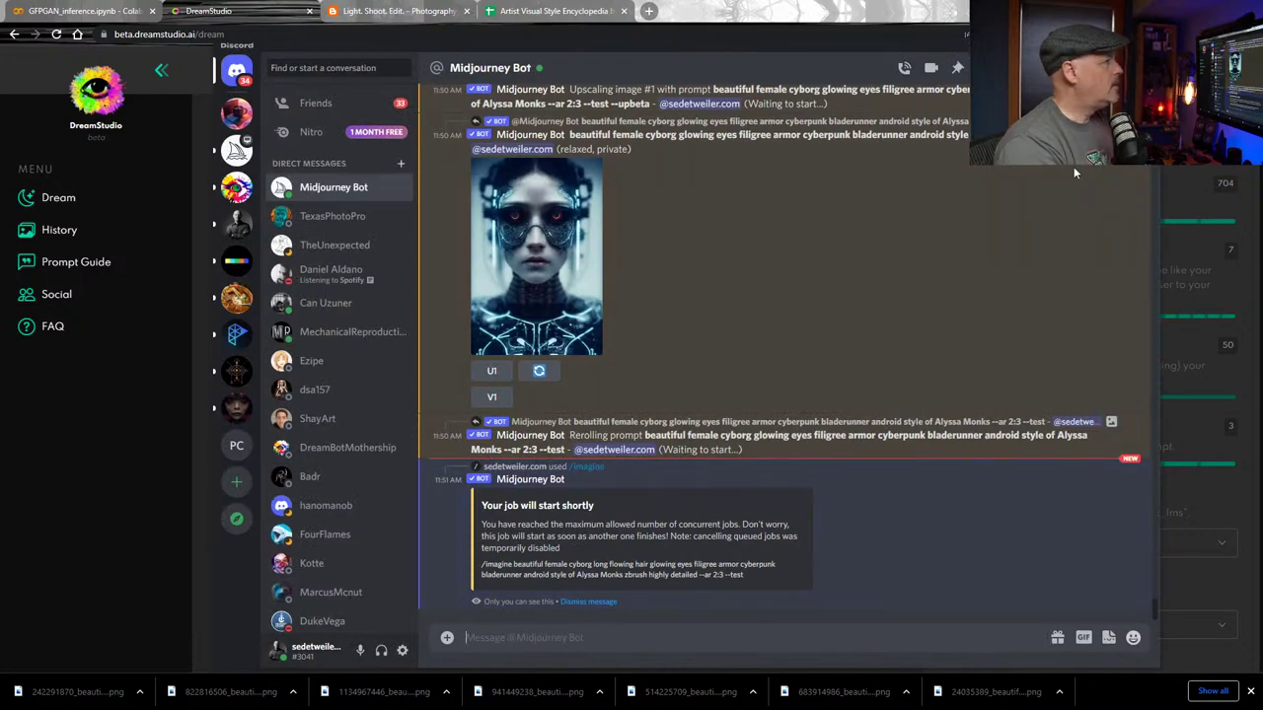
key(alt+Tab)
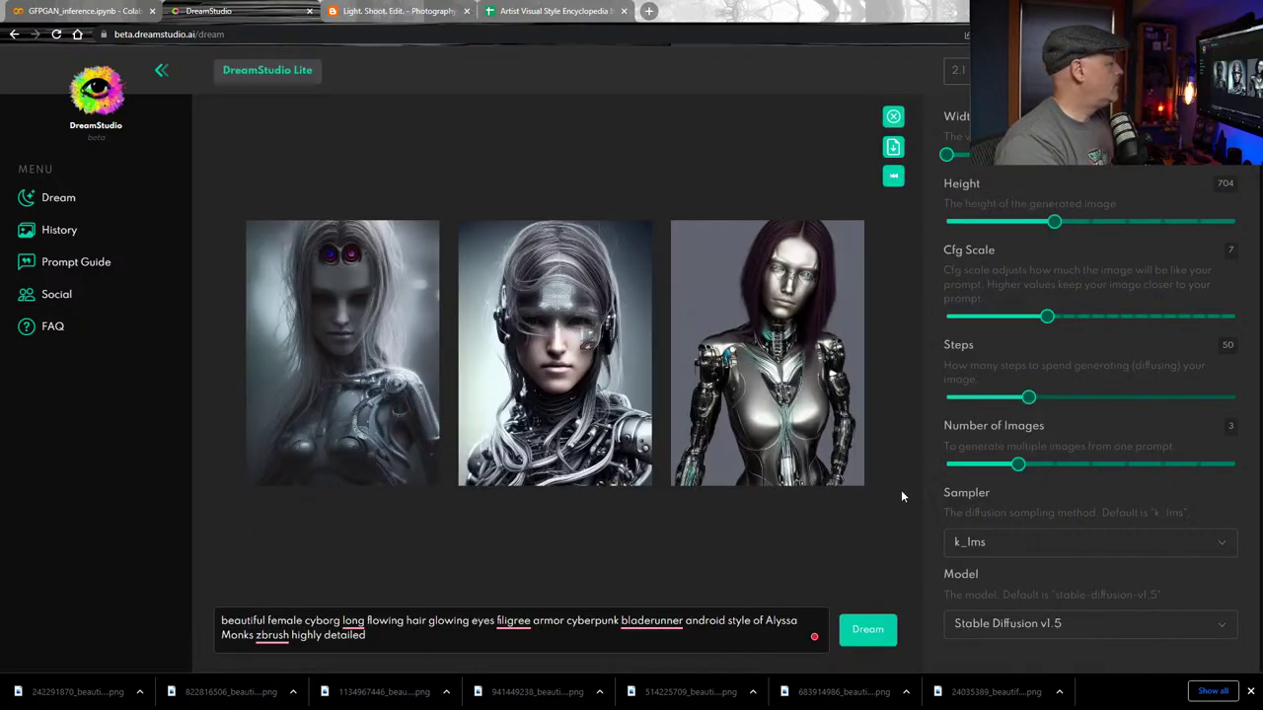
mouse_move(353, 264)
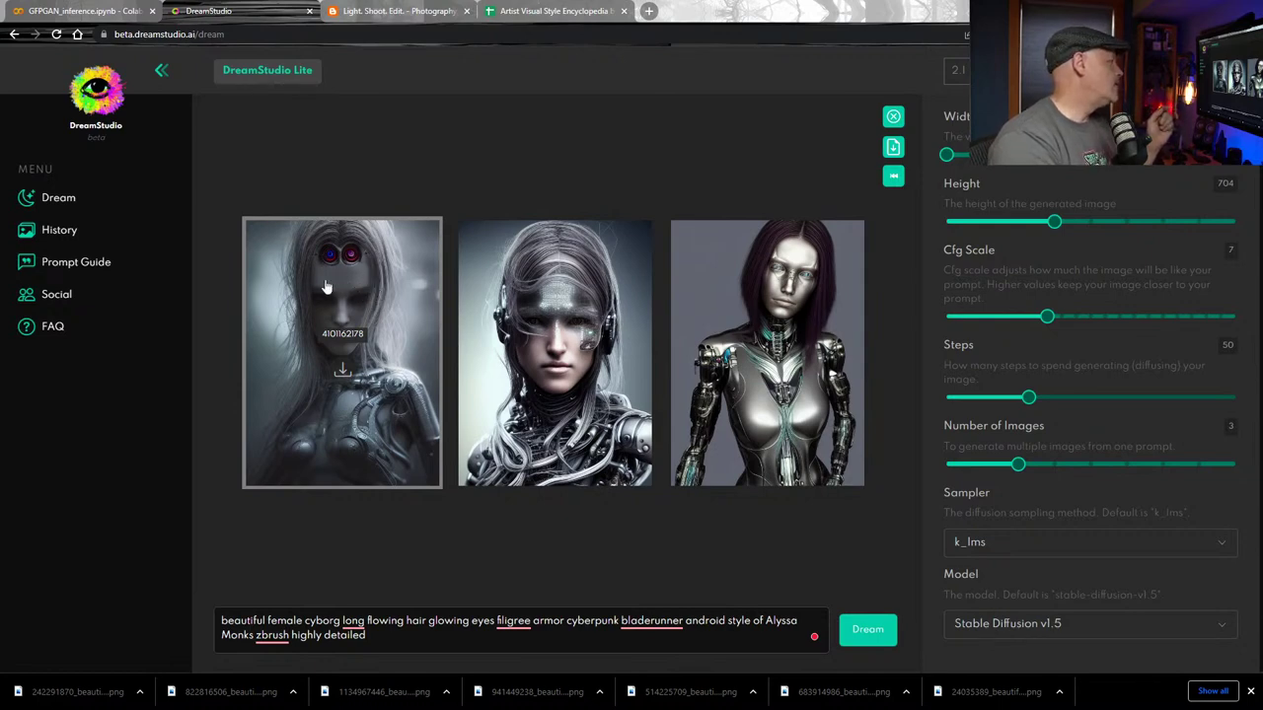
Download the left and middle images from two batches, dismissing the Bladerunner capitalization suggestion
click(341, 371)
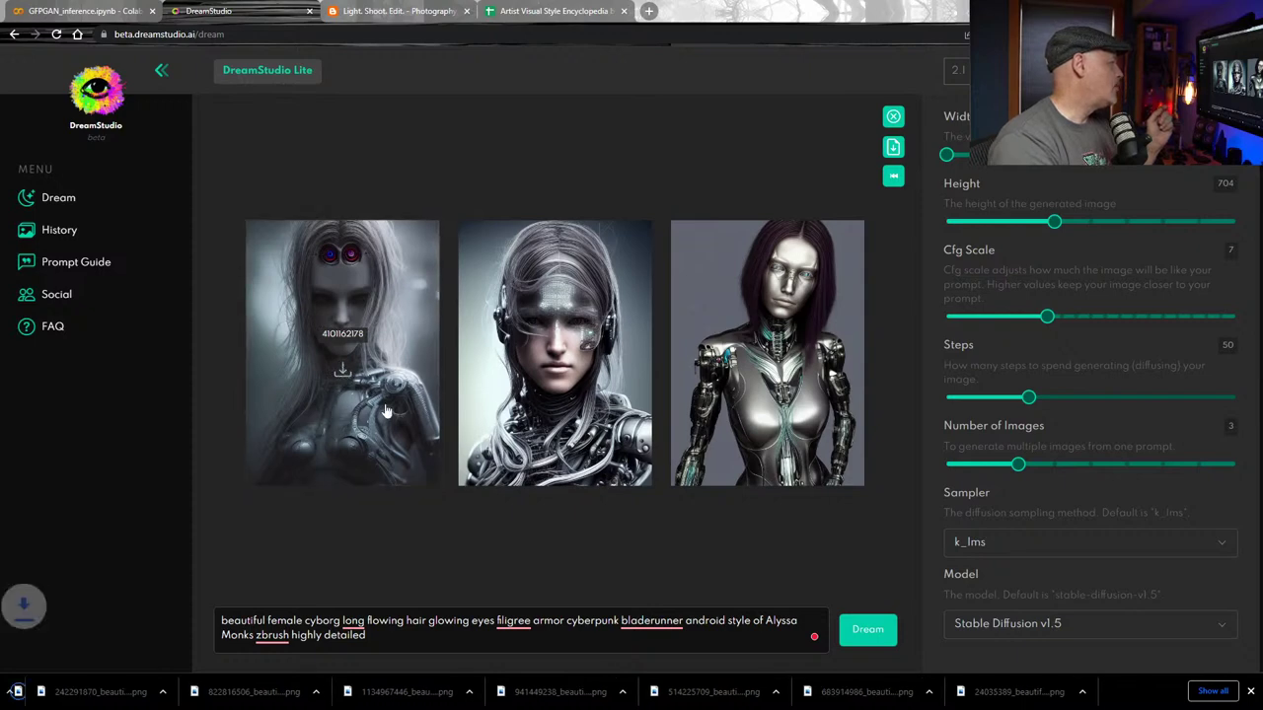
click(558, 373)
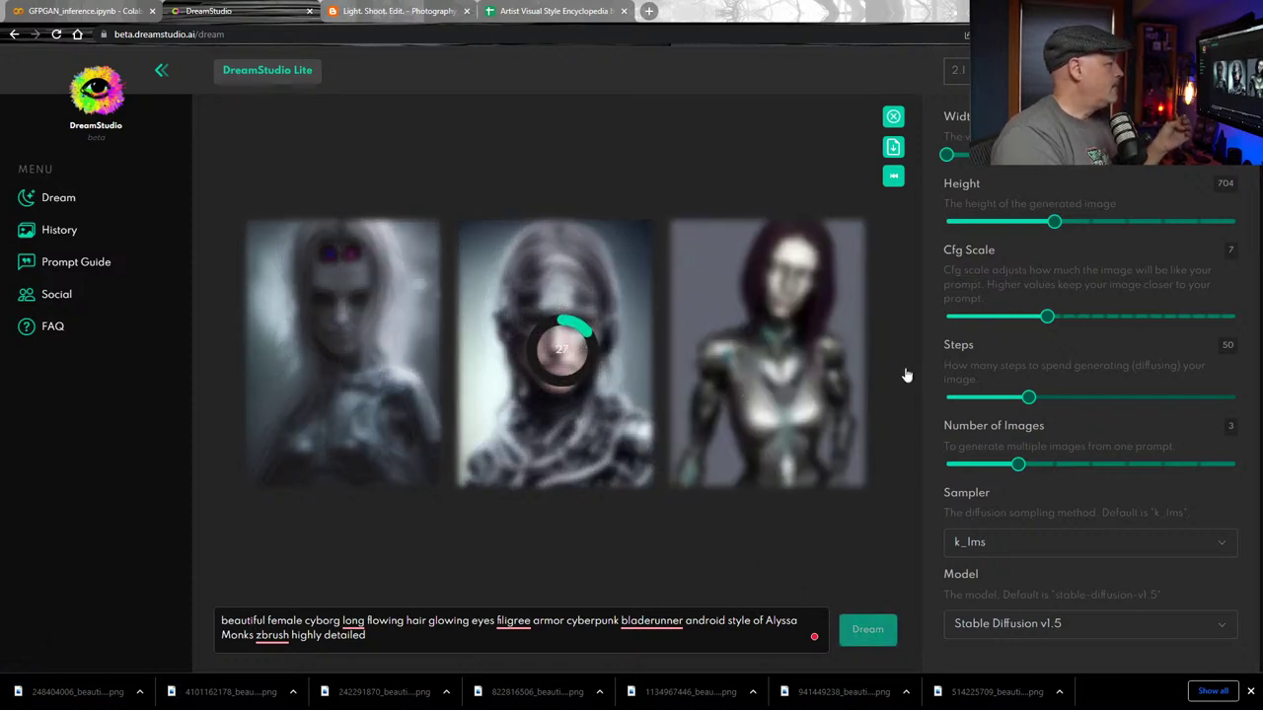
click(652, 621)
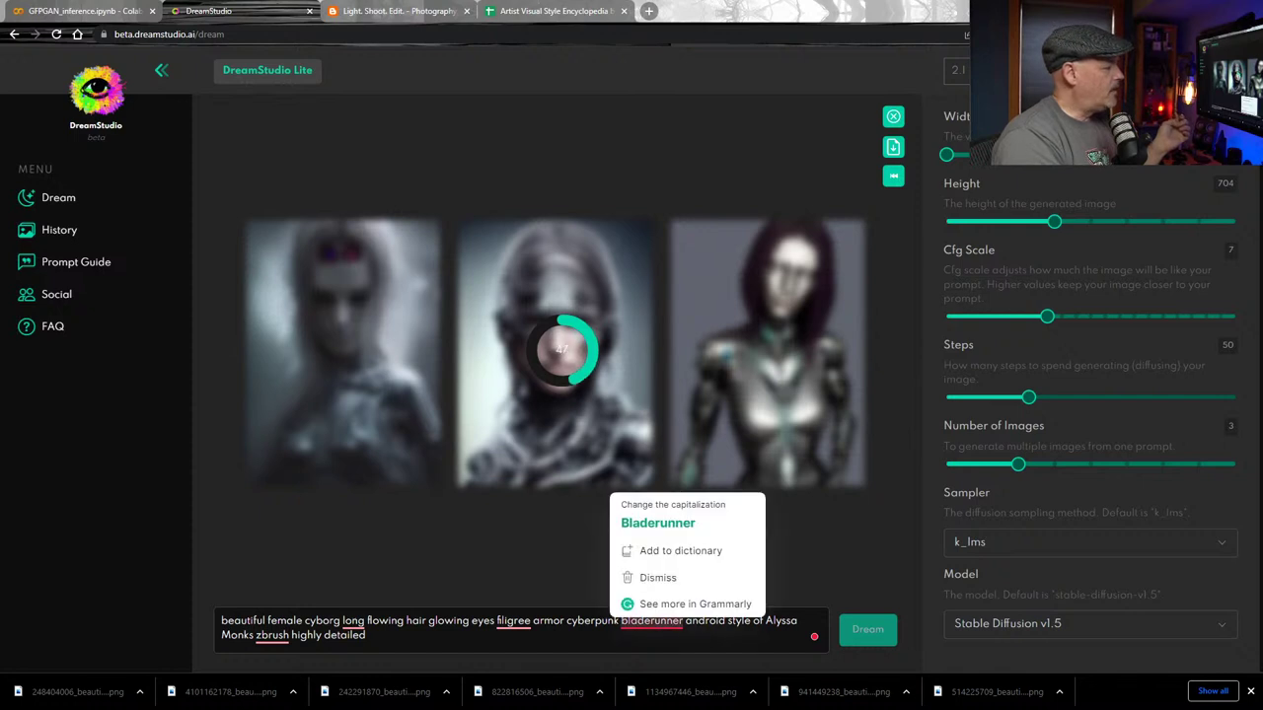
click(271, 635)
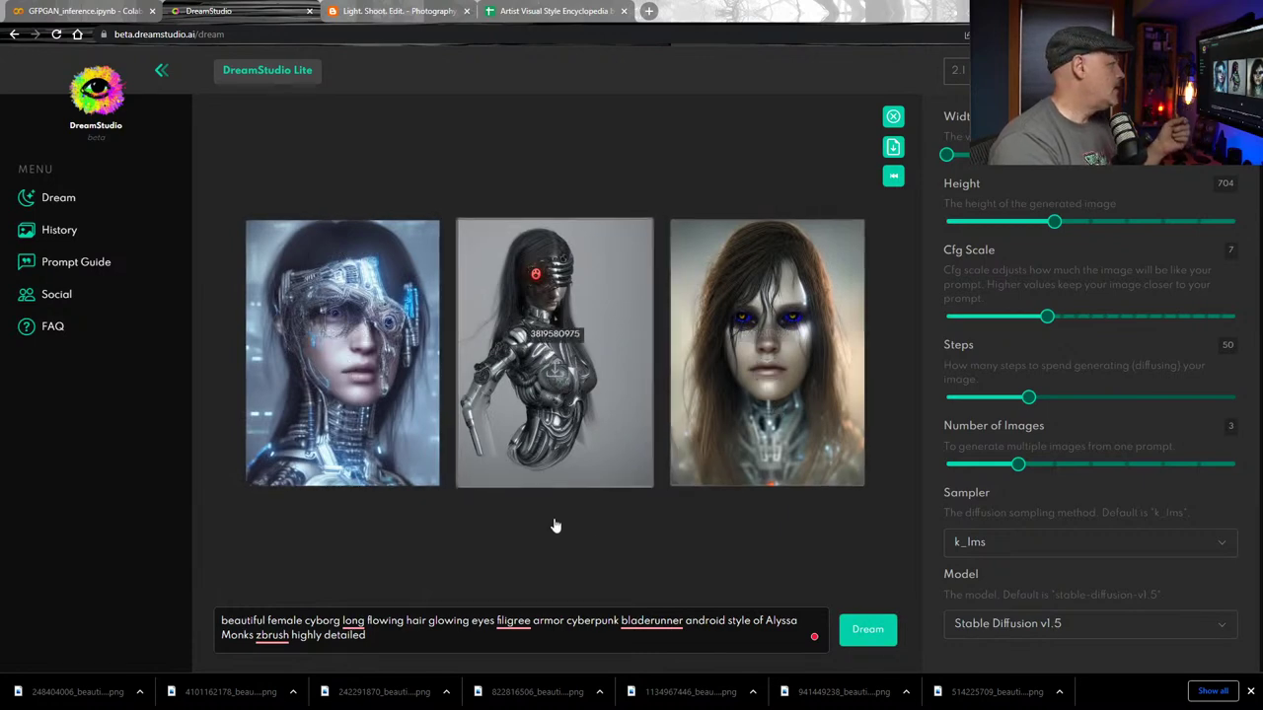
click(341, 371)
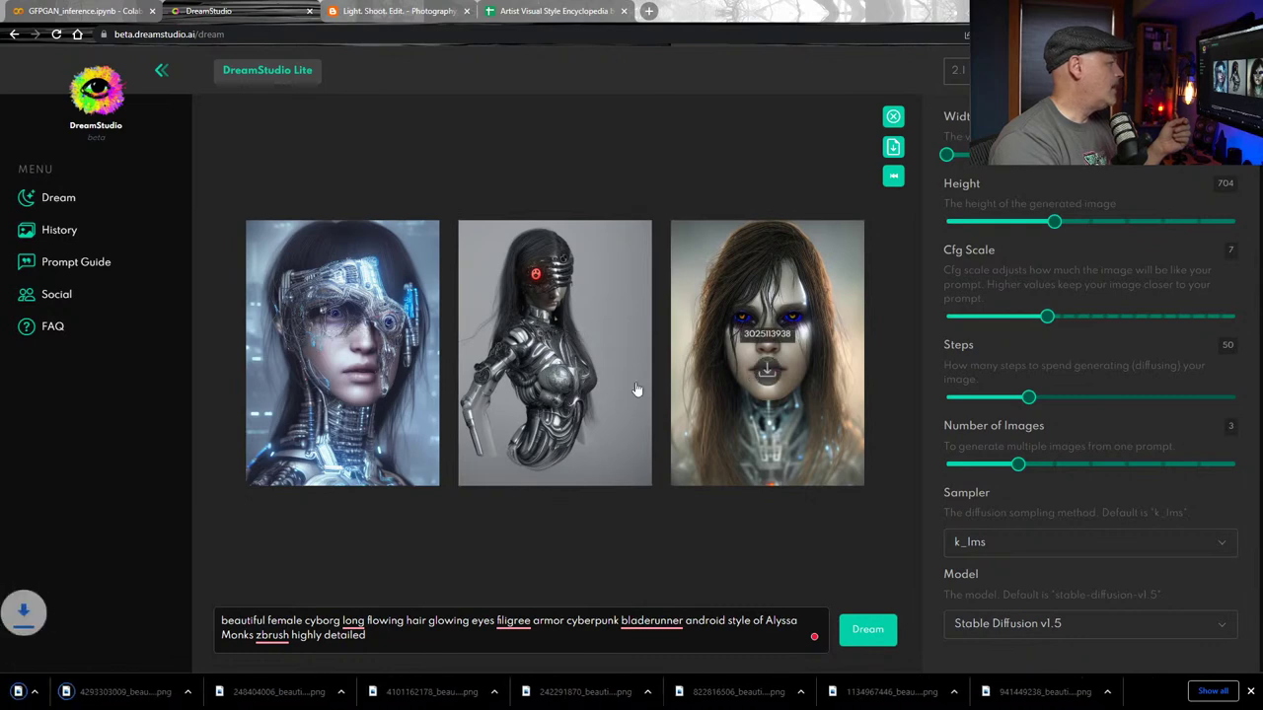
click(554, 371)
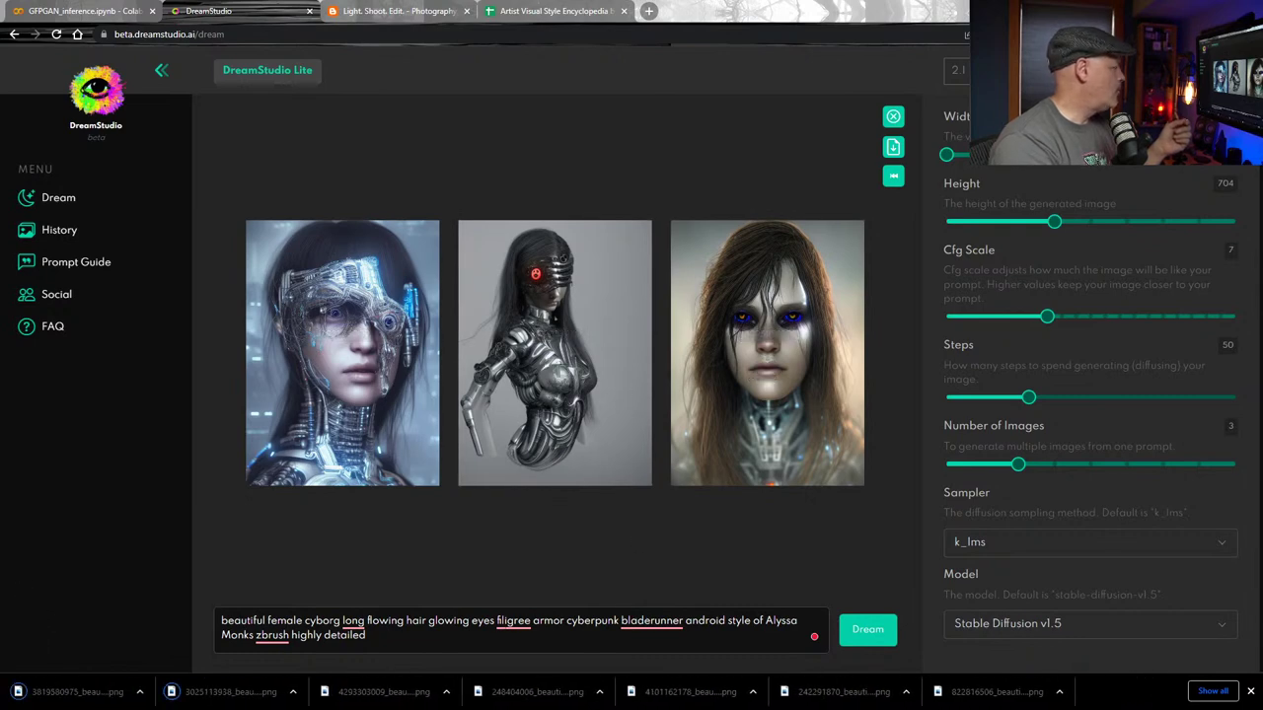
Delete zbrush from the prompt and regenerate the images
double_click(272, 635)
key(BackSpace)
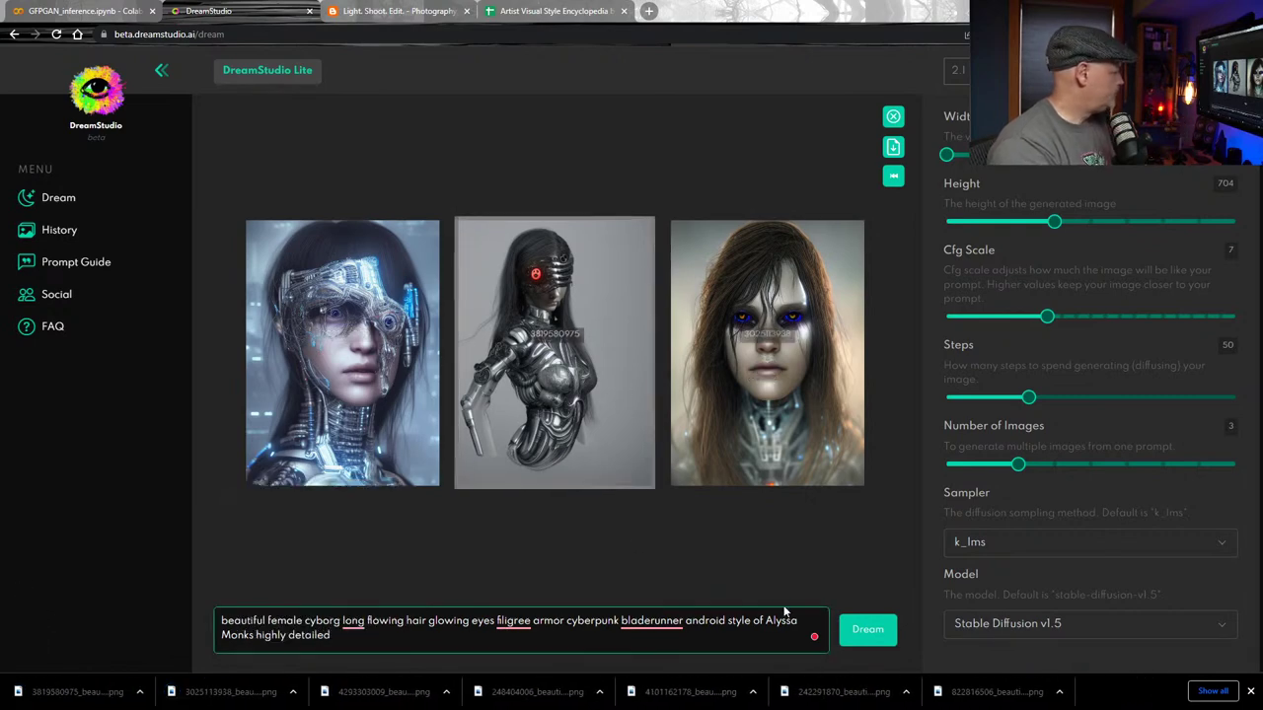
click(872, 634)
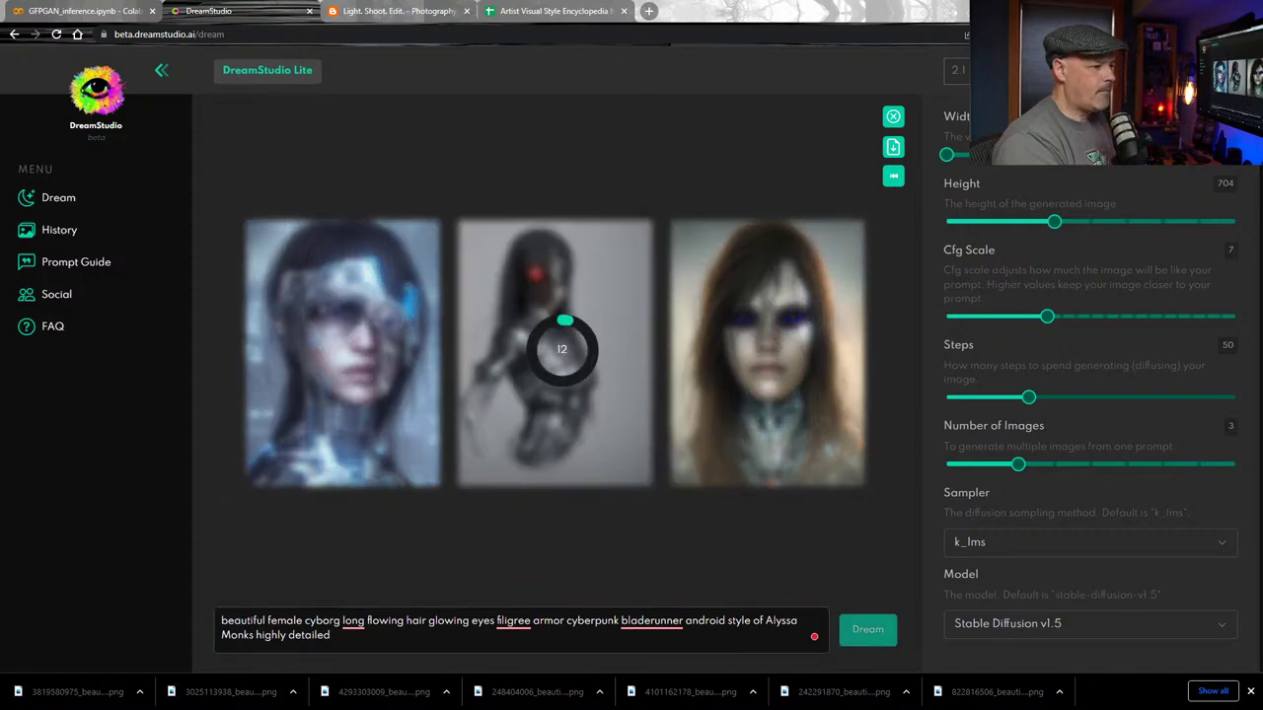
key(alt+Tab)
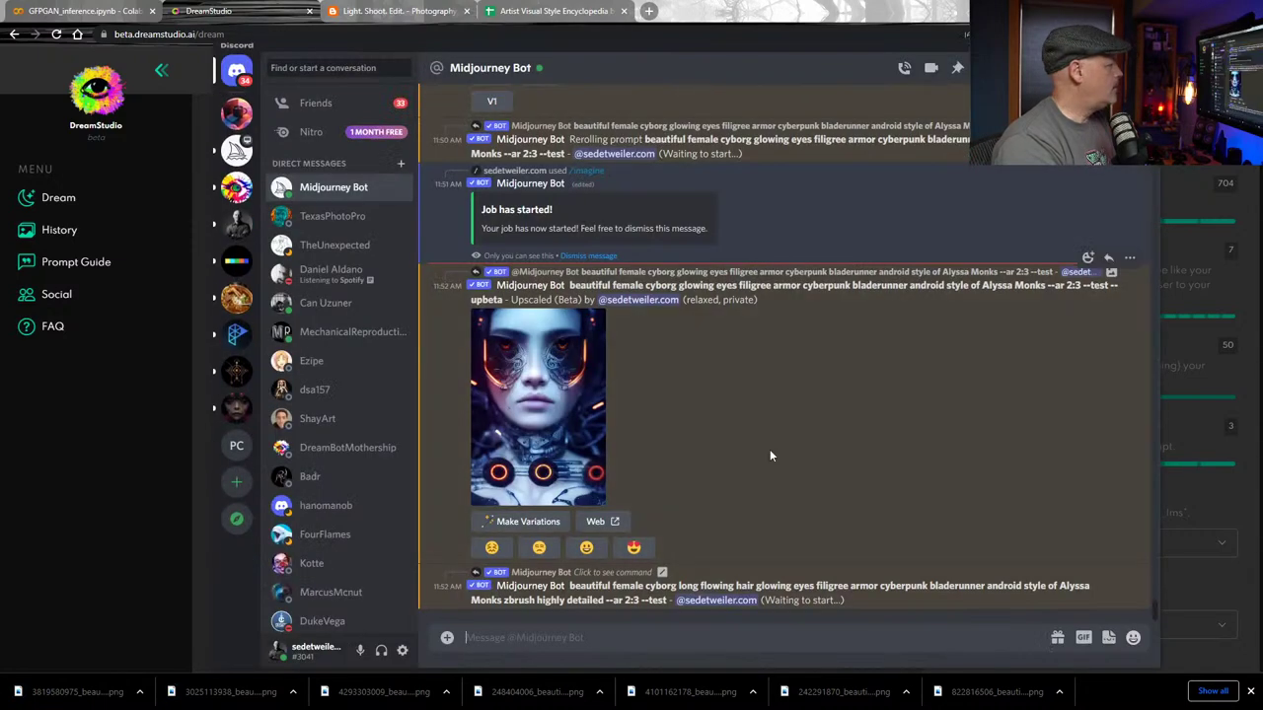
Preview the latest upscaled cyborg image, then the earlier one further up the chat
click(596, 424)
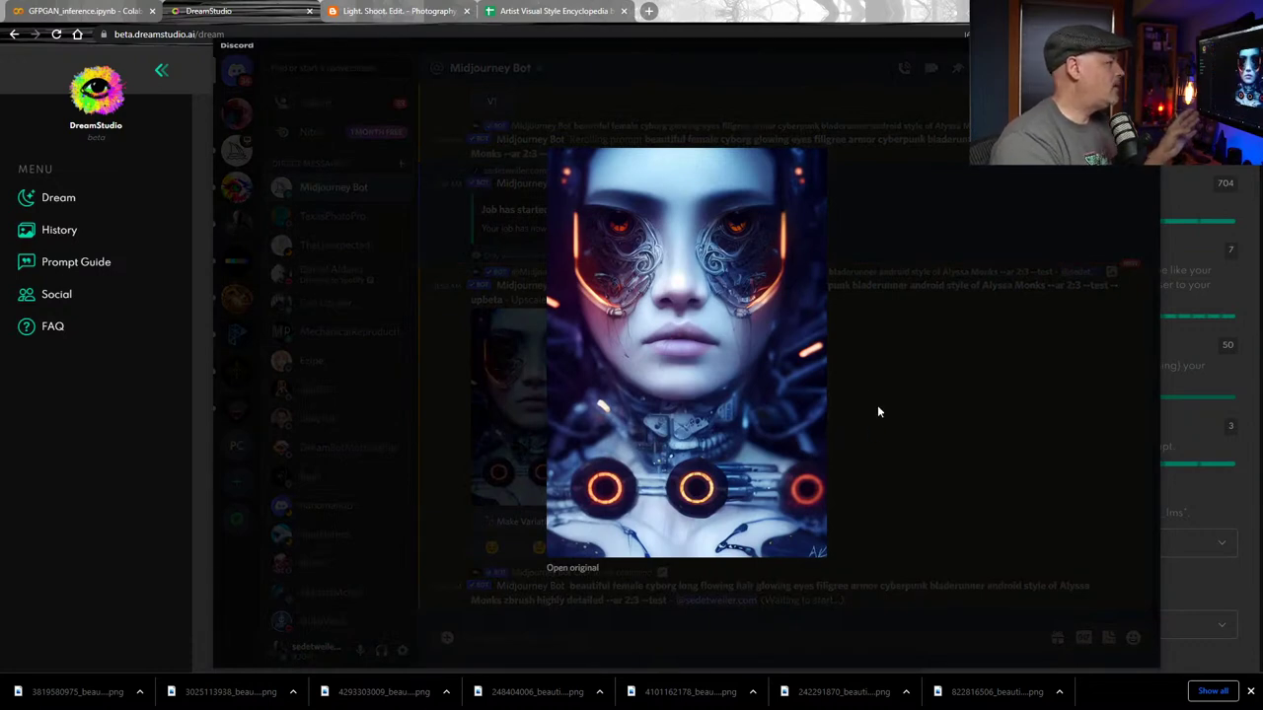
click(878, 412)
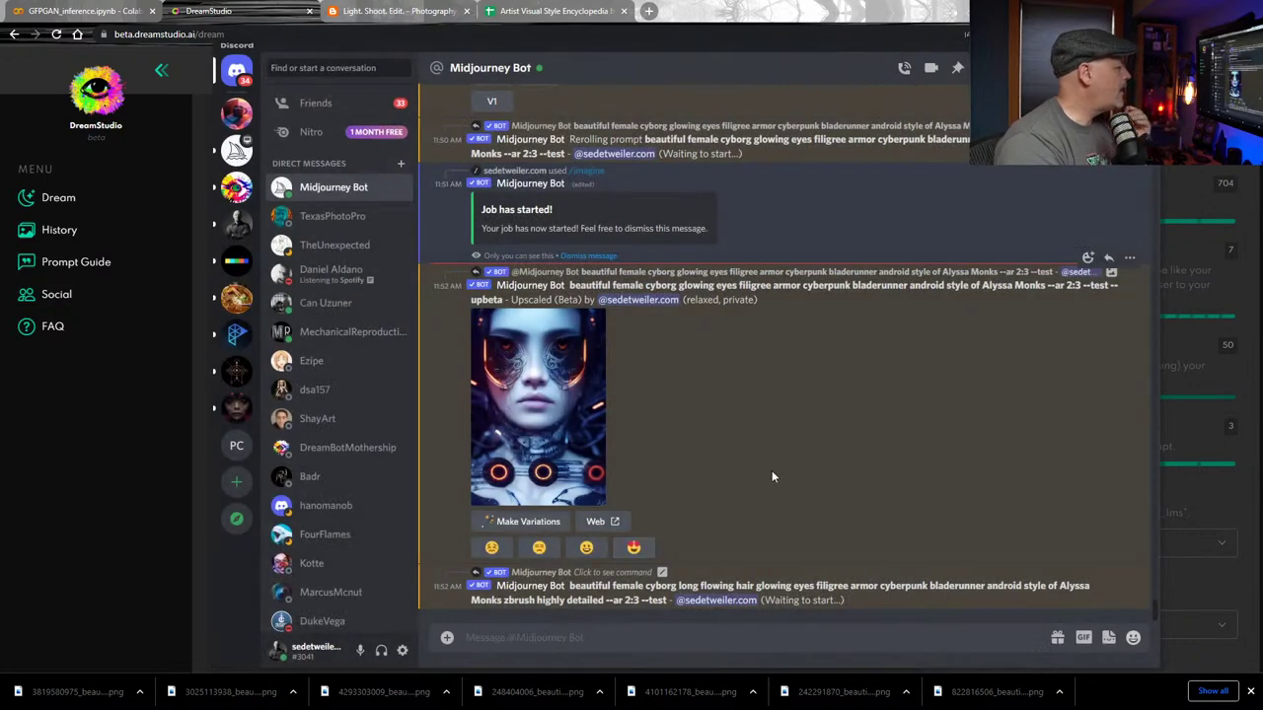
scroll(749, 425, up, 3)
scroll(749, 424, up, 1)
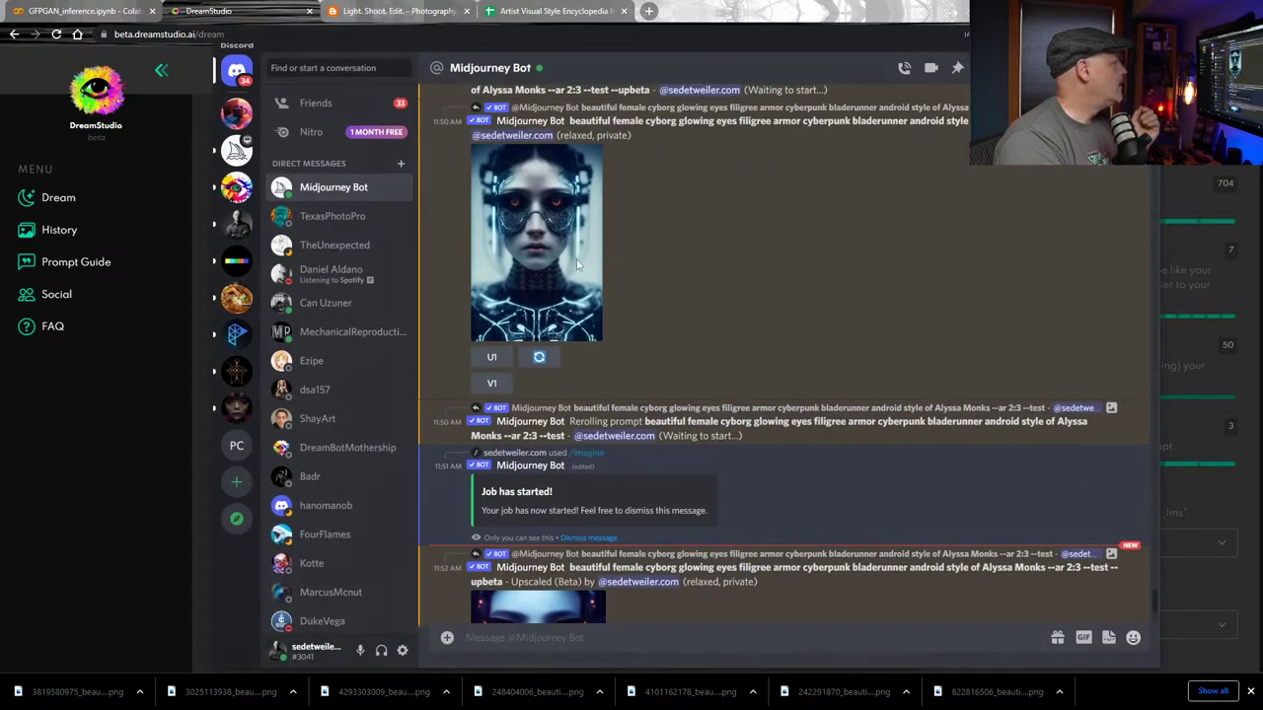
click(538, 247)
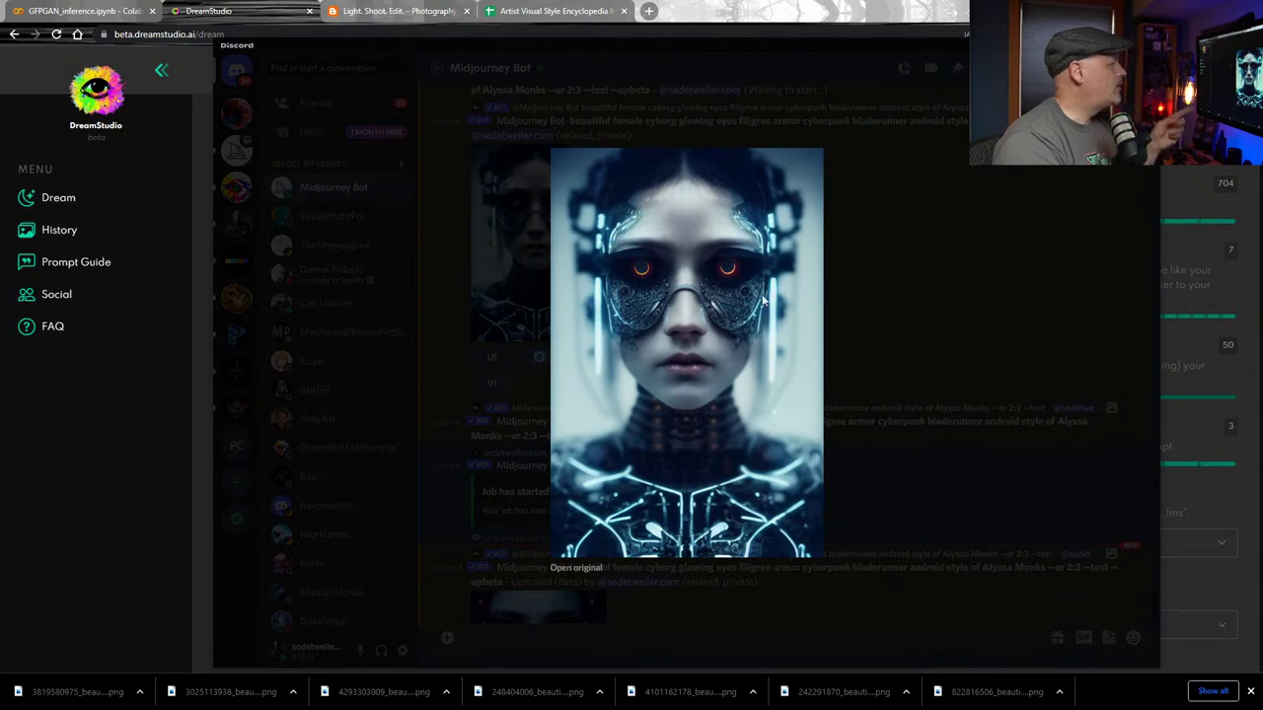
click(895, 320)
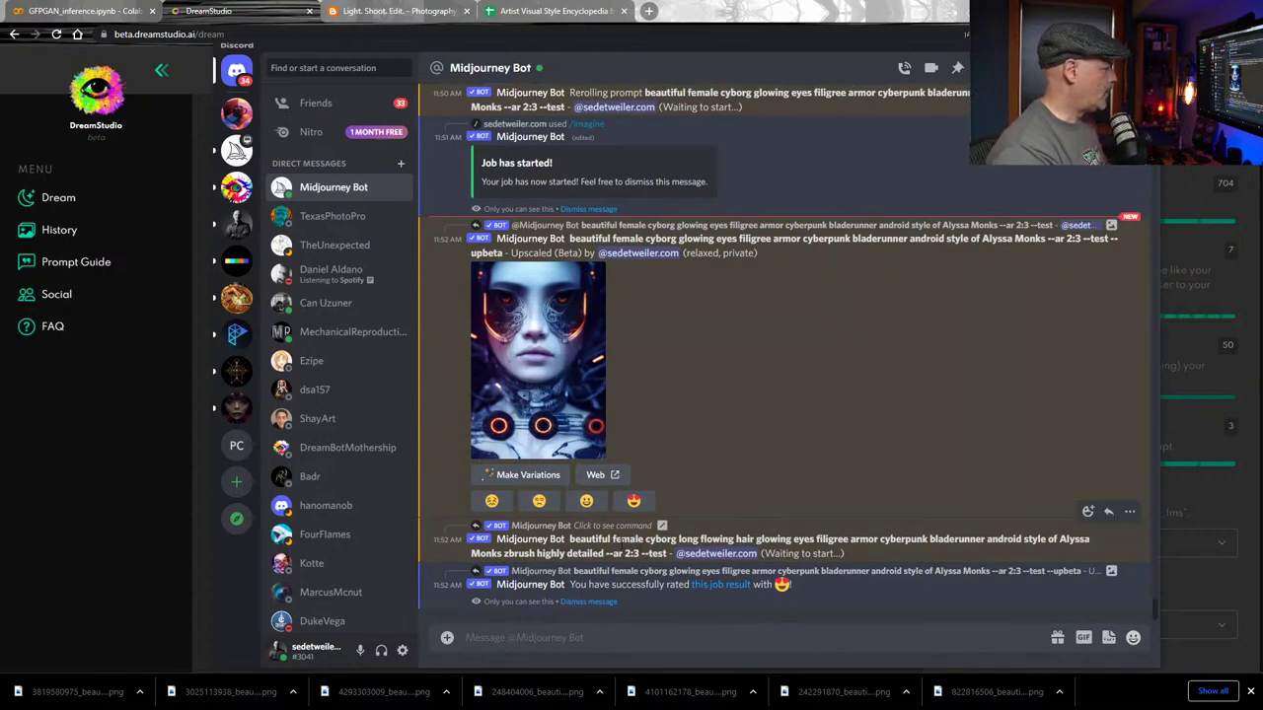
Copy the long-flowing-hair prompt and submit it via /imagine ending in --testp
drag(569, 539, 667, 554)
key(ctrl+c)
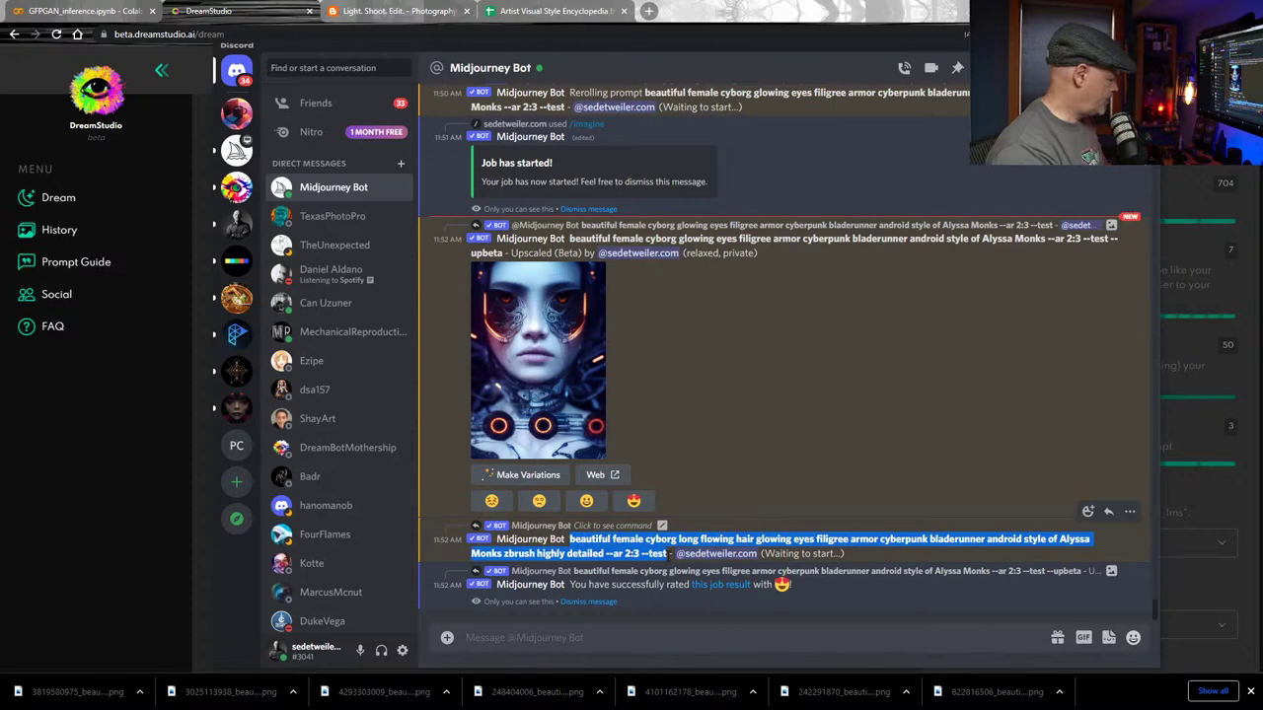
click(674, 636)
text(/i)
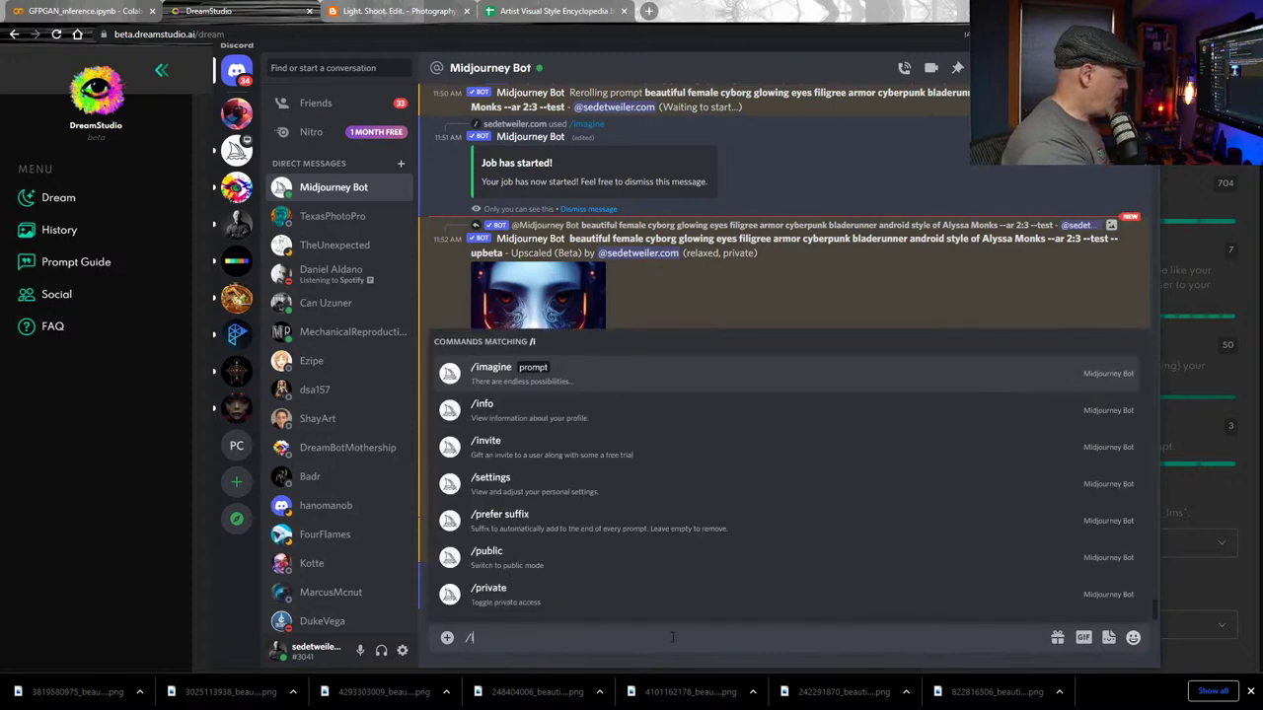
key(Tab)
key(ctrl+v)
text(p)
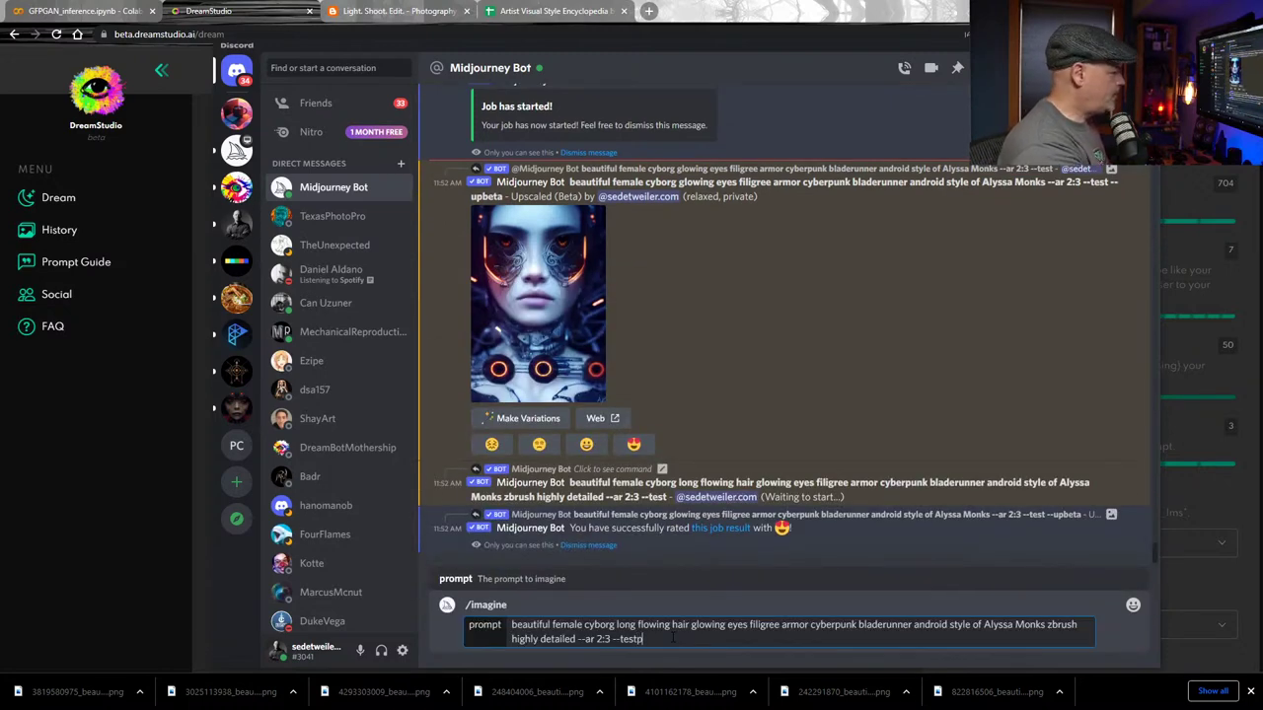
key(Return)
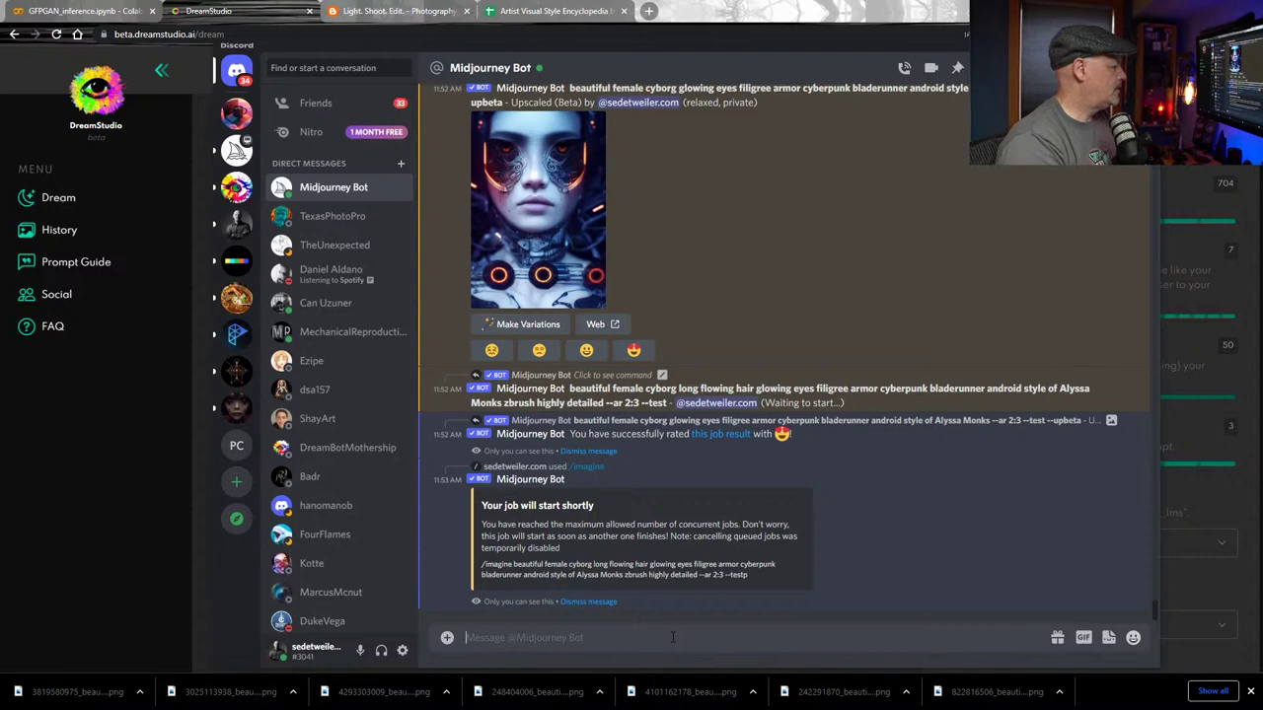
Resubmit the prompt with -creative added and zbrush removed
key(Up)
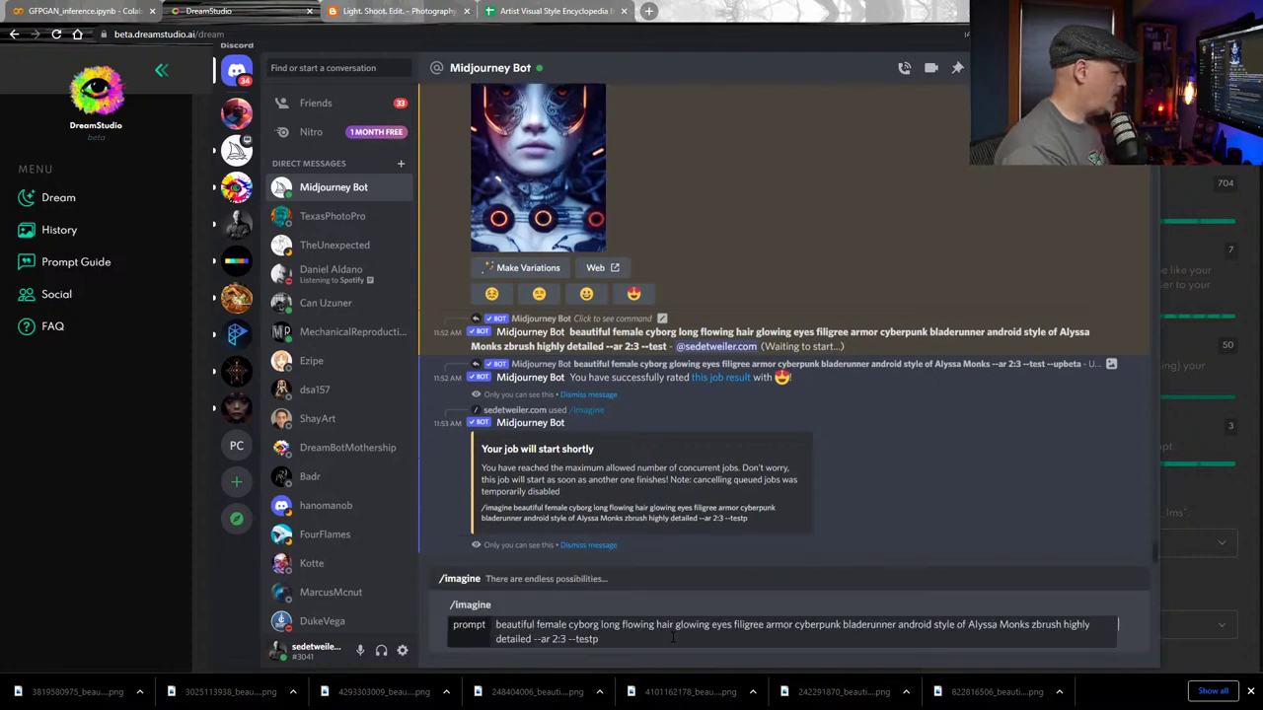
click(674, 638)
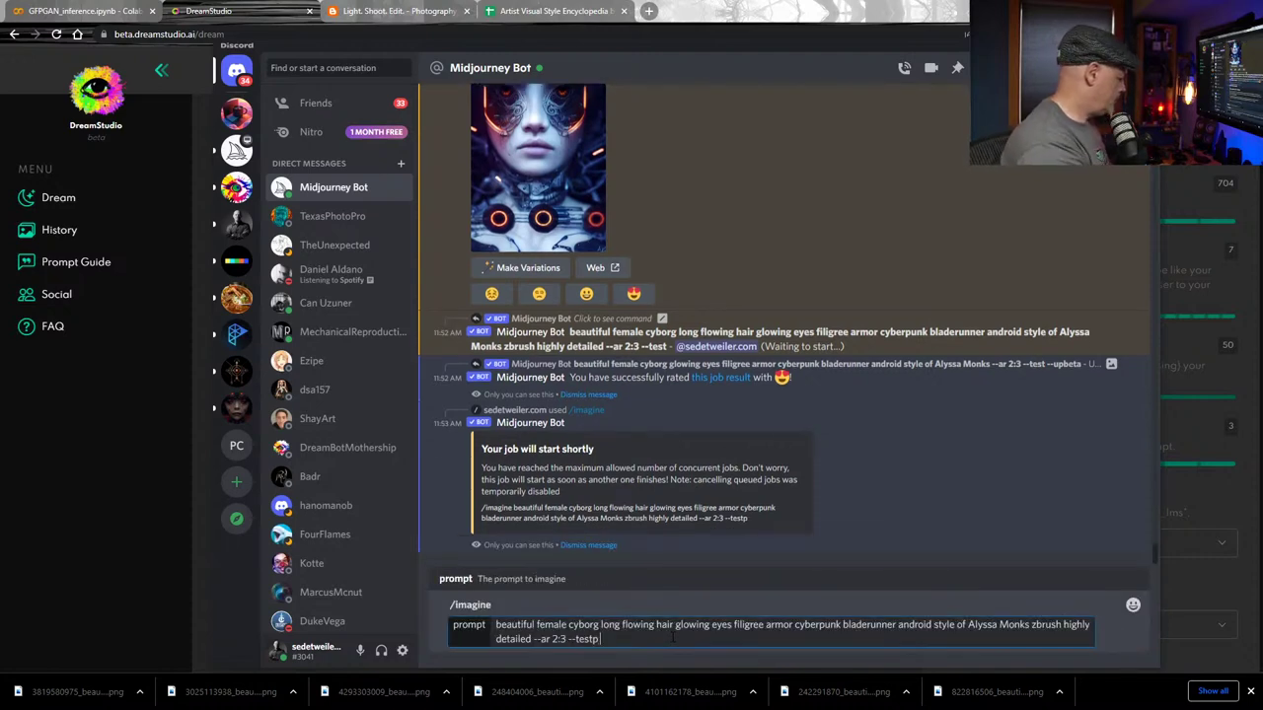
text(-creative)
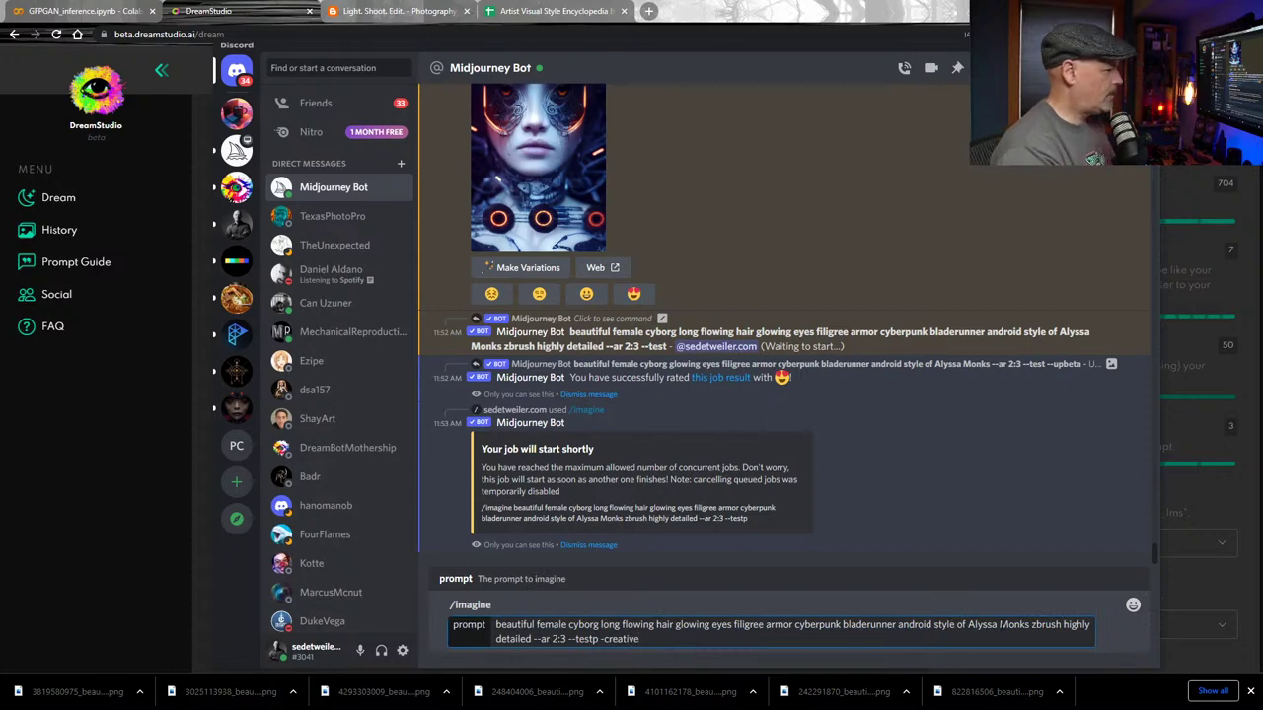
double_click(1033, 624)
key(BackSpace)
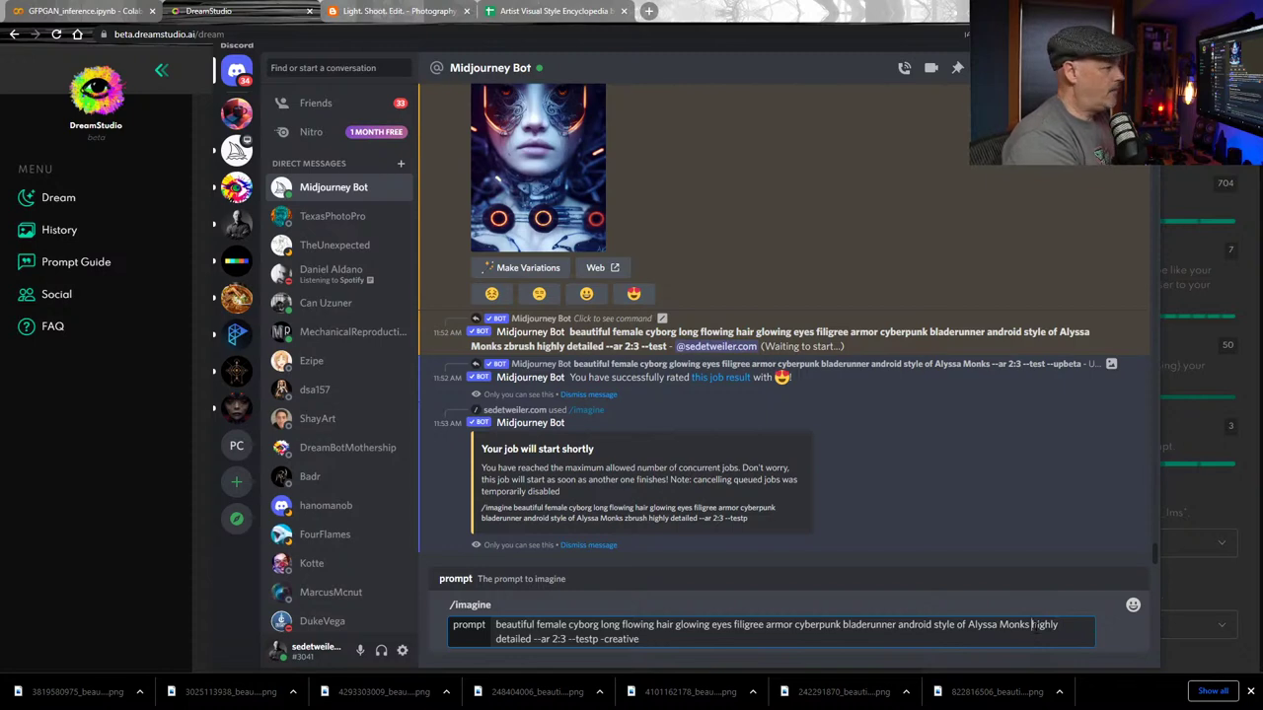
key(Return)
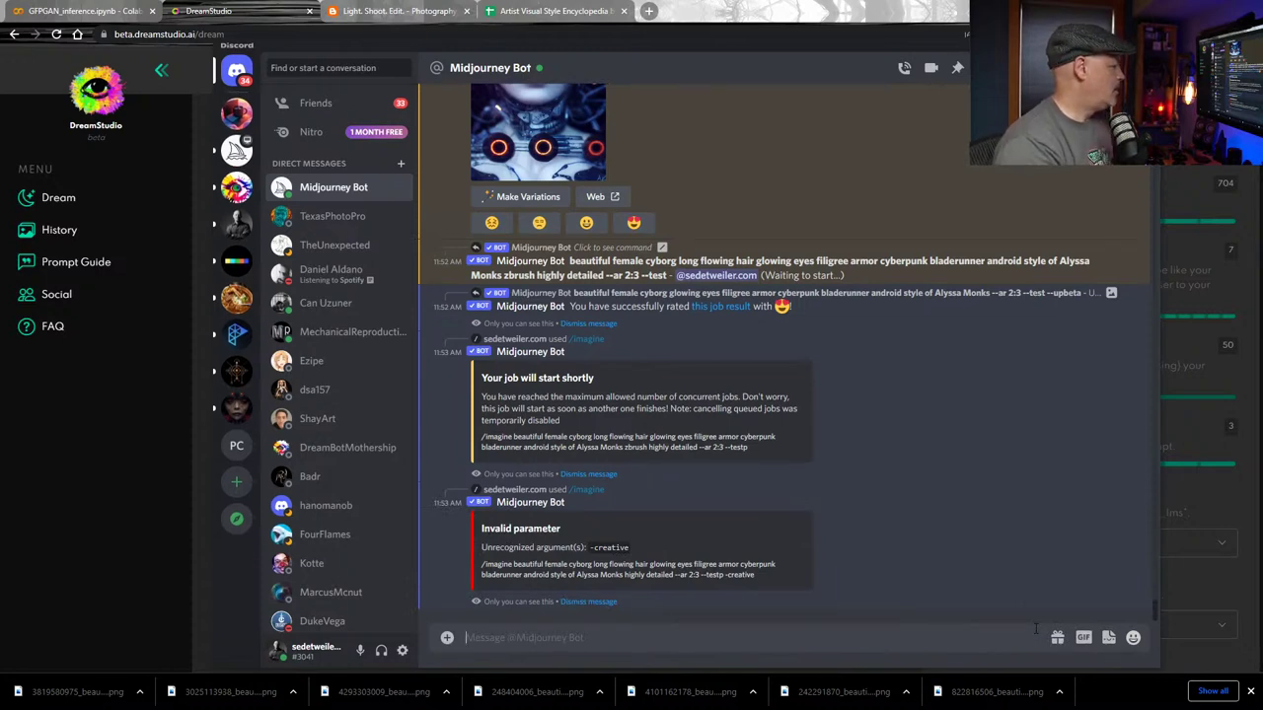
After the invalid-argument error, drop -creative and resubmit the prompt
key(Up)
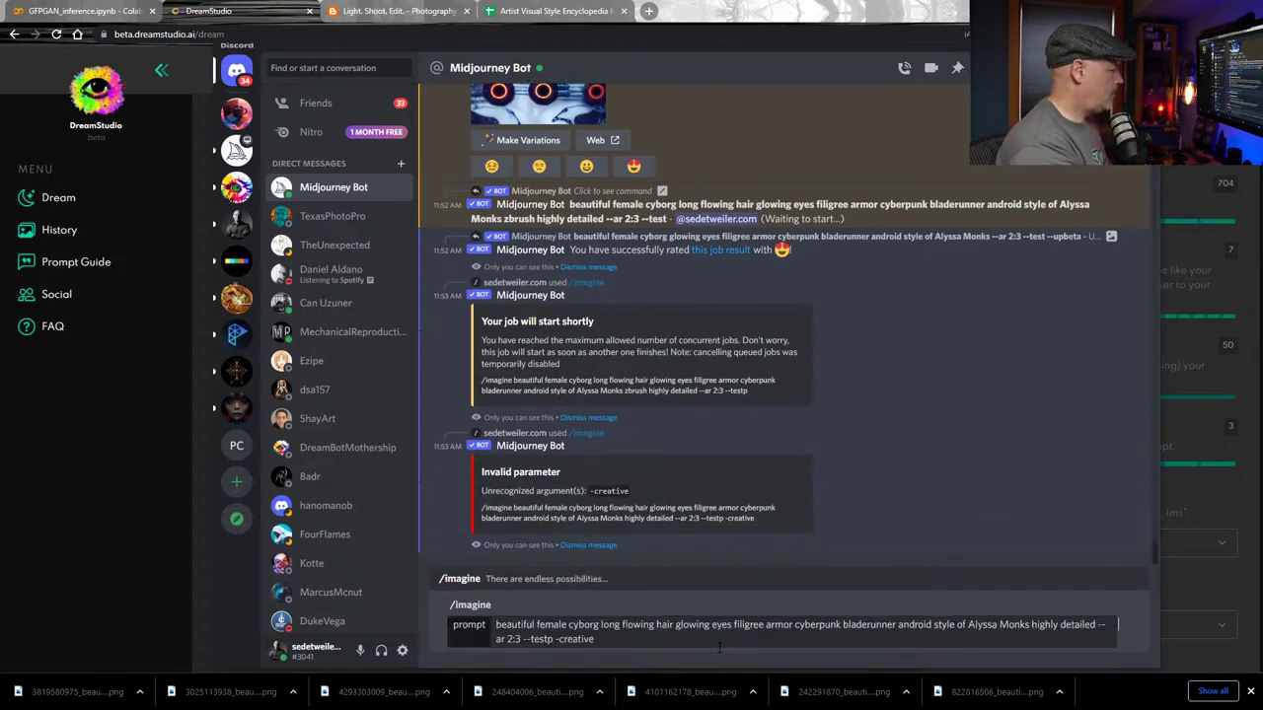
click(720, 648)
key(BackSpace)
key(BackSpace)
key(BackSpace)
key(BackSpace)
key(BackSpace)
key(BackSpace)
key(BackSpace)
key(BackSpace)
key(BackSpace)
key(BackSpace)
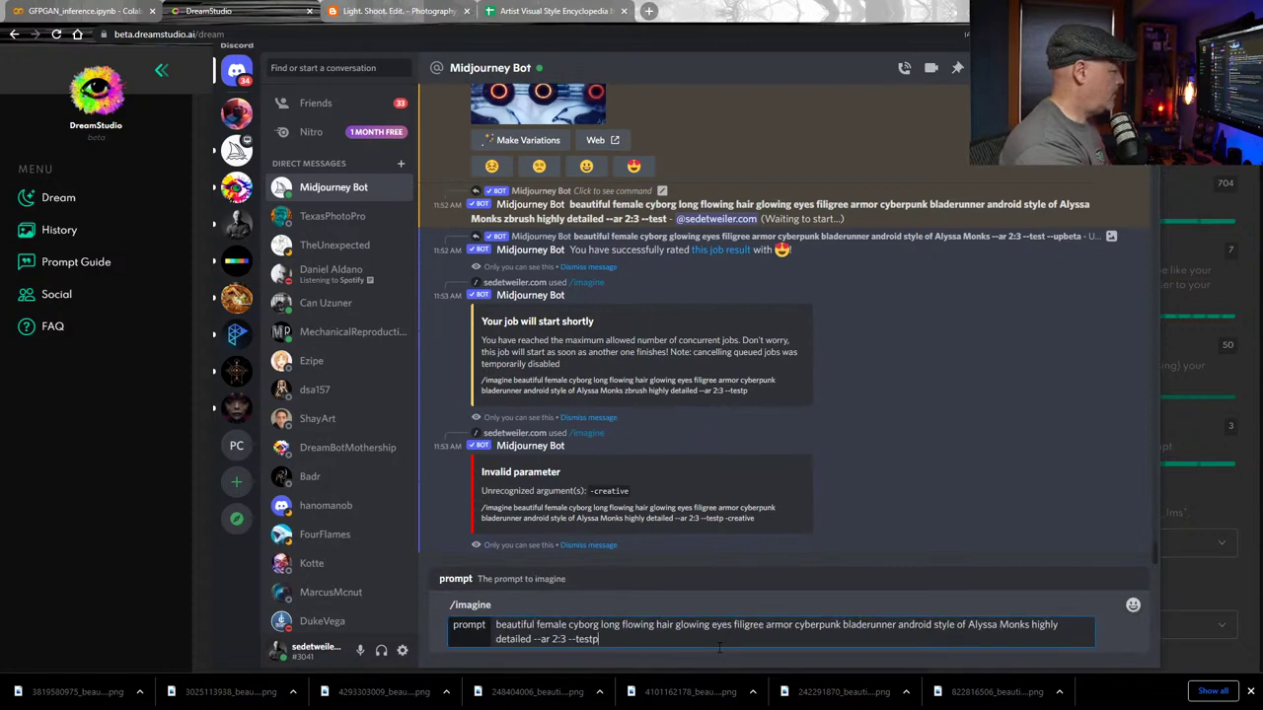
key(Return)
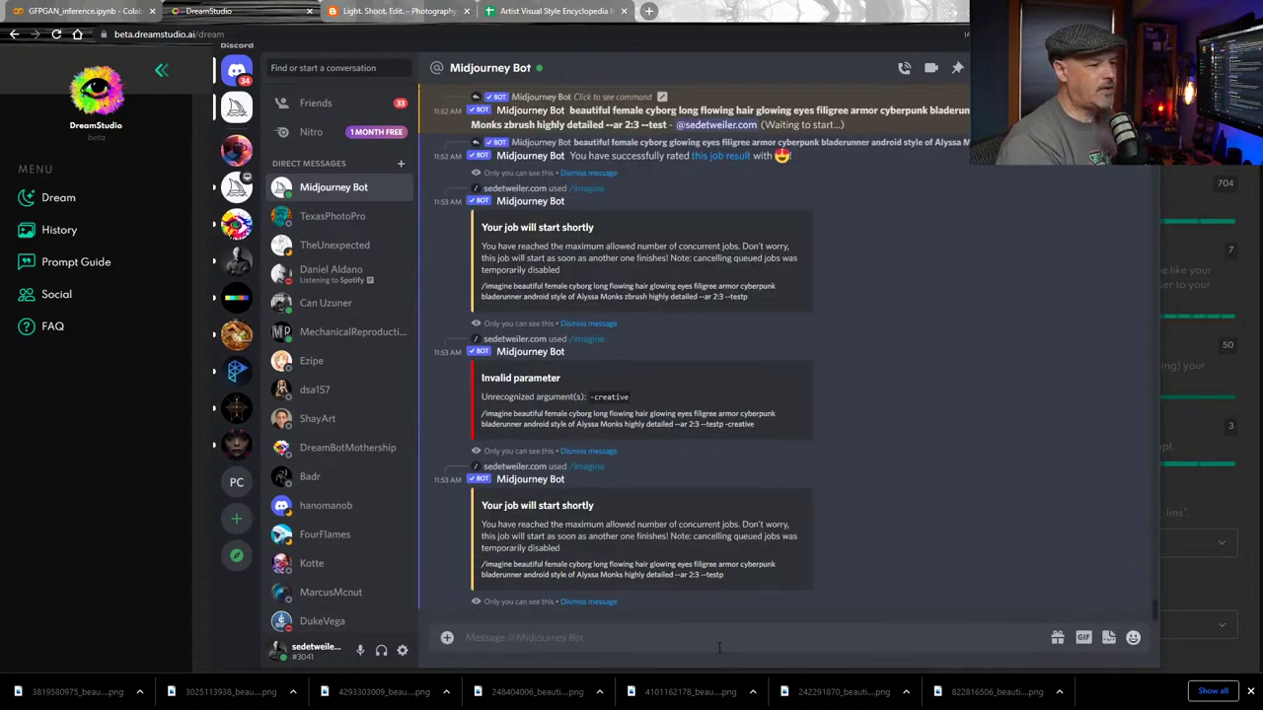
Review earlier results, then recall the zbrush-free prompt ending 'highly detailed --ar 2:3 --testp'
scroll(840, 407, up, 5)
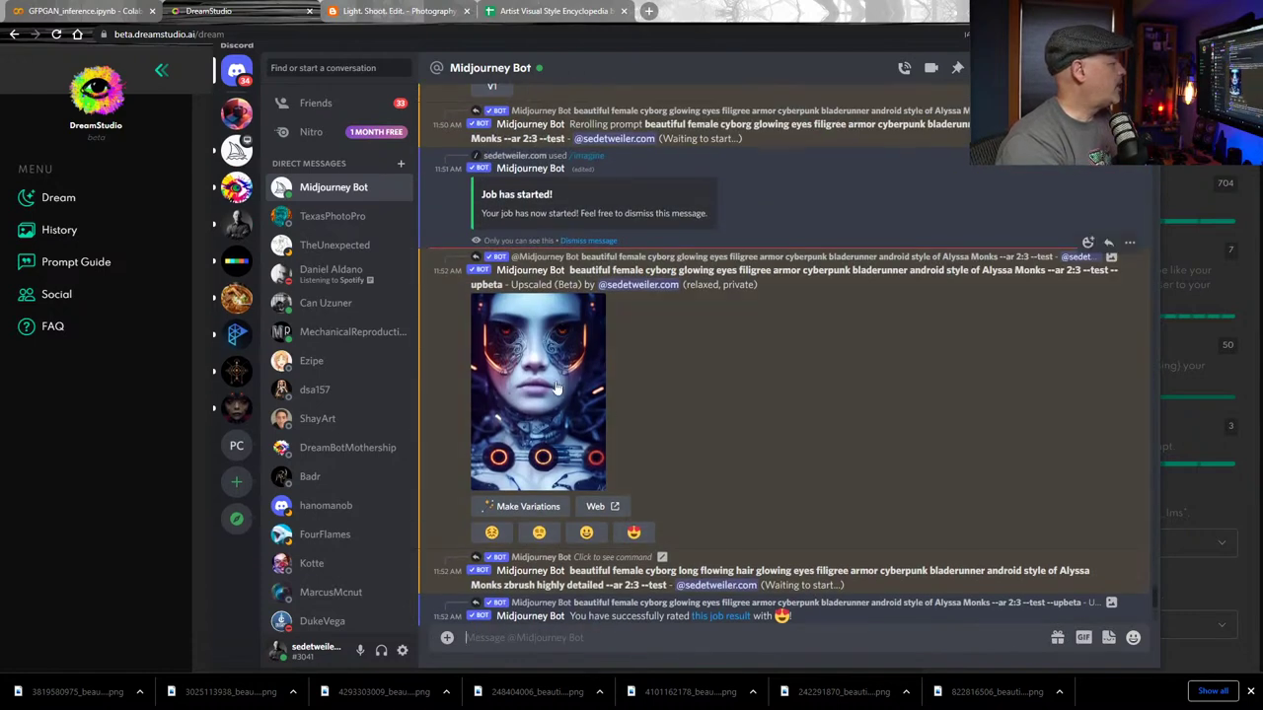
scroll(756, 434, down, 5)
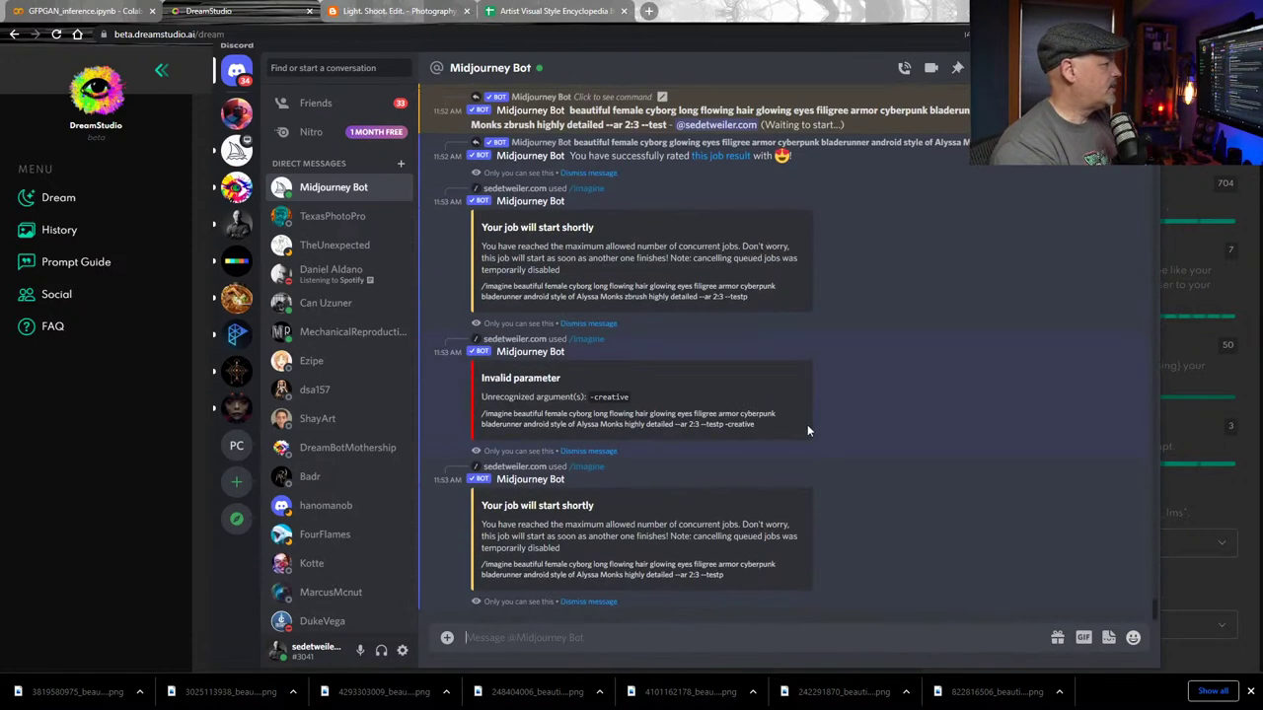
scroll(829, 298, up, 3)
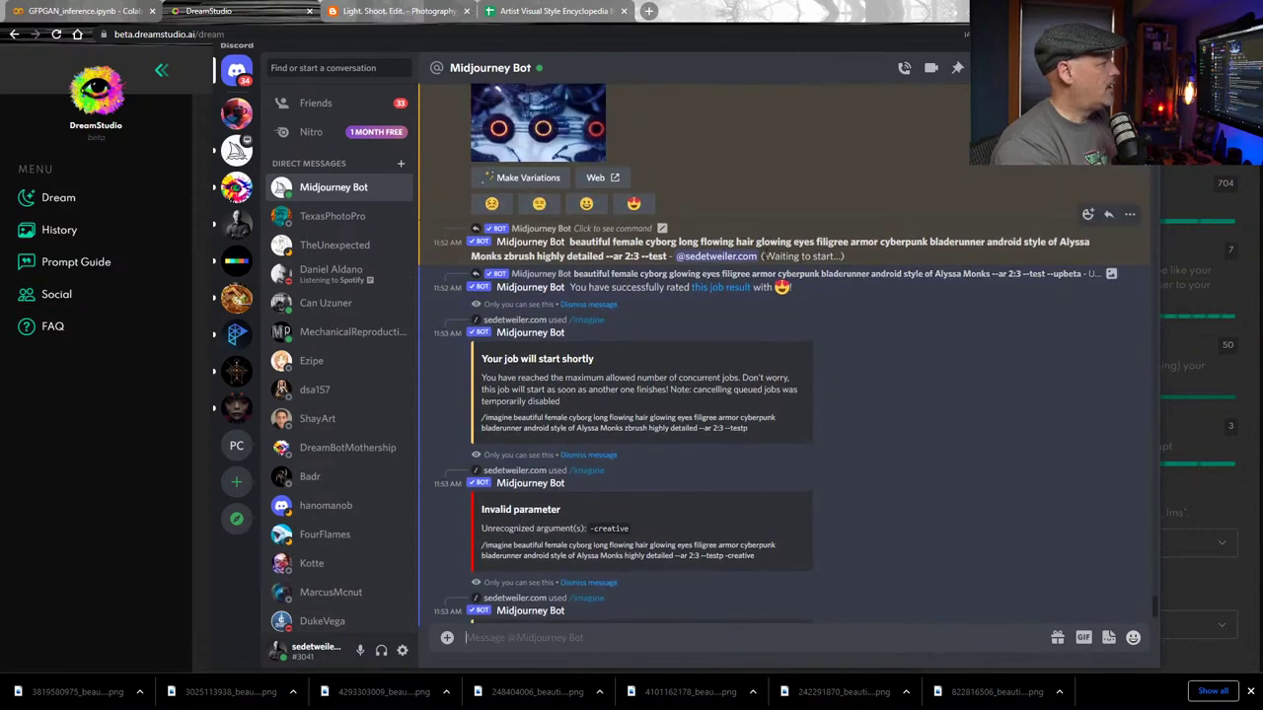
scroll(740, 241, up, 6)
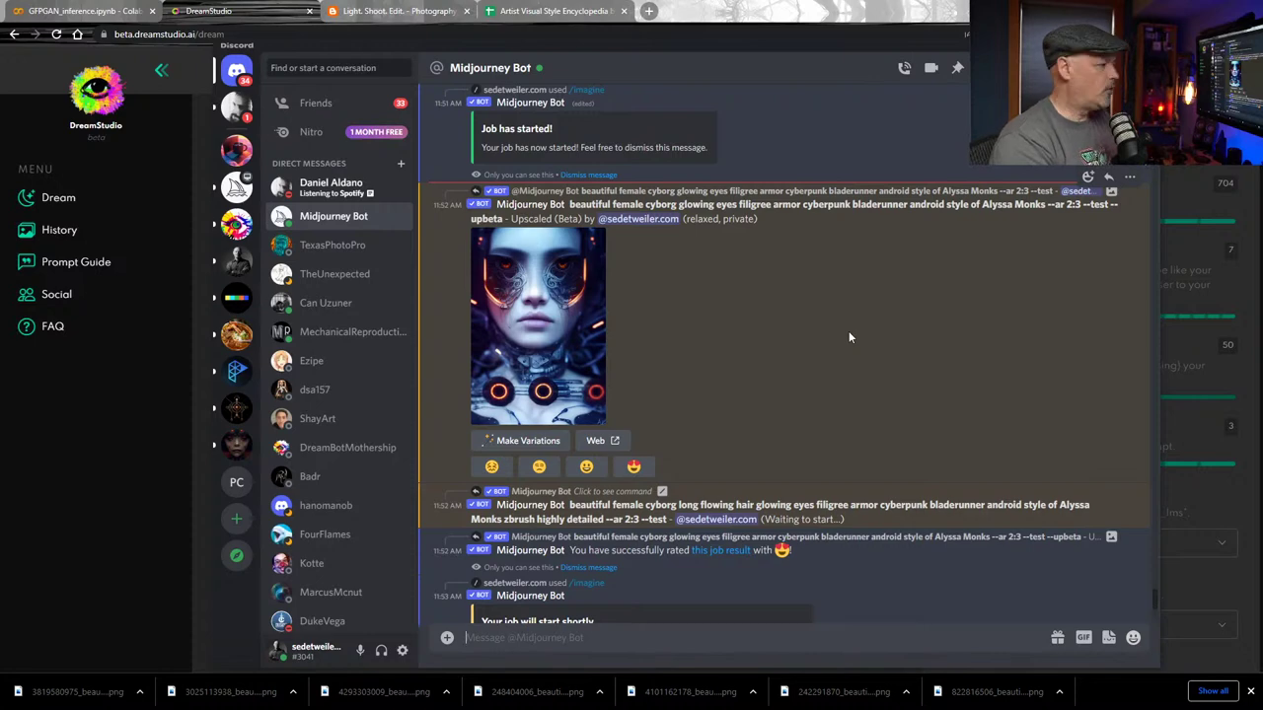
text(beautiful female cyborg long flowing hair glowing eyes filigree armor cyberpunk bladerunner android style of Alyssa Monks highly detailed --ar 2:3 --testp)
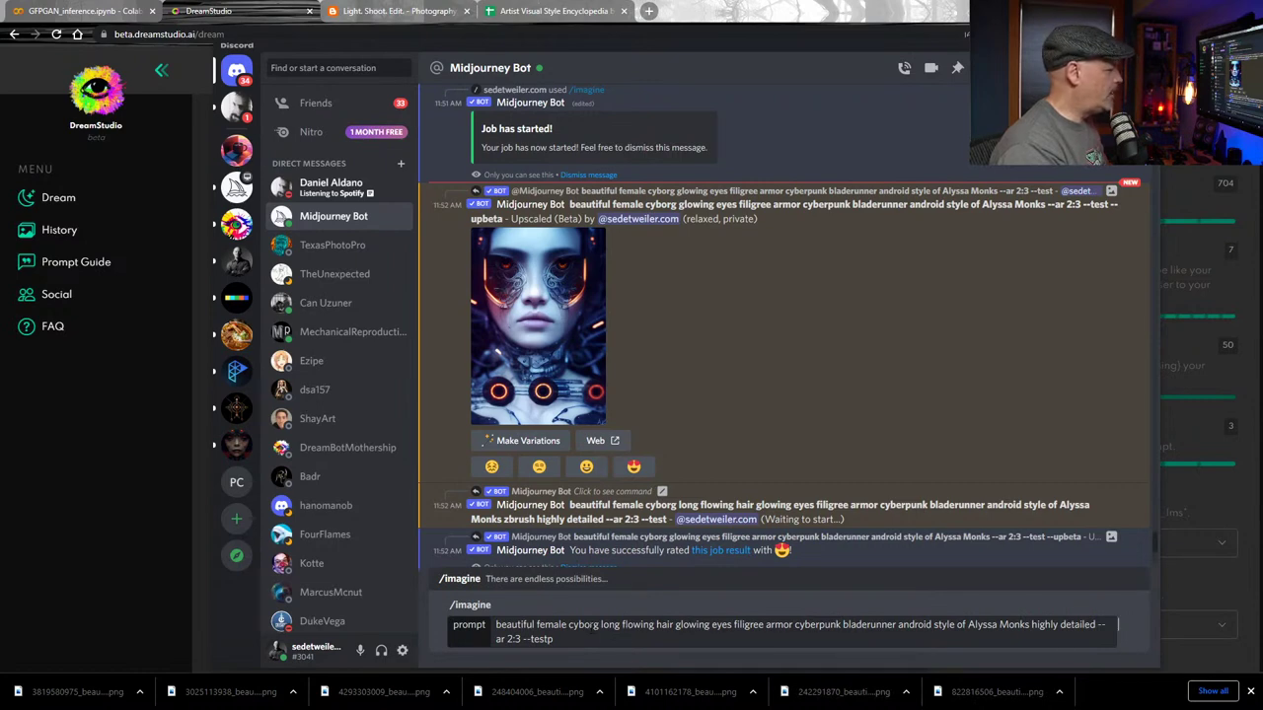
Insert 'standing on a space ship with' after cyborg and submit that variant
click(597, 624)
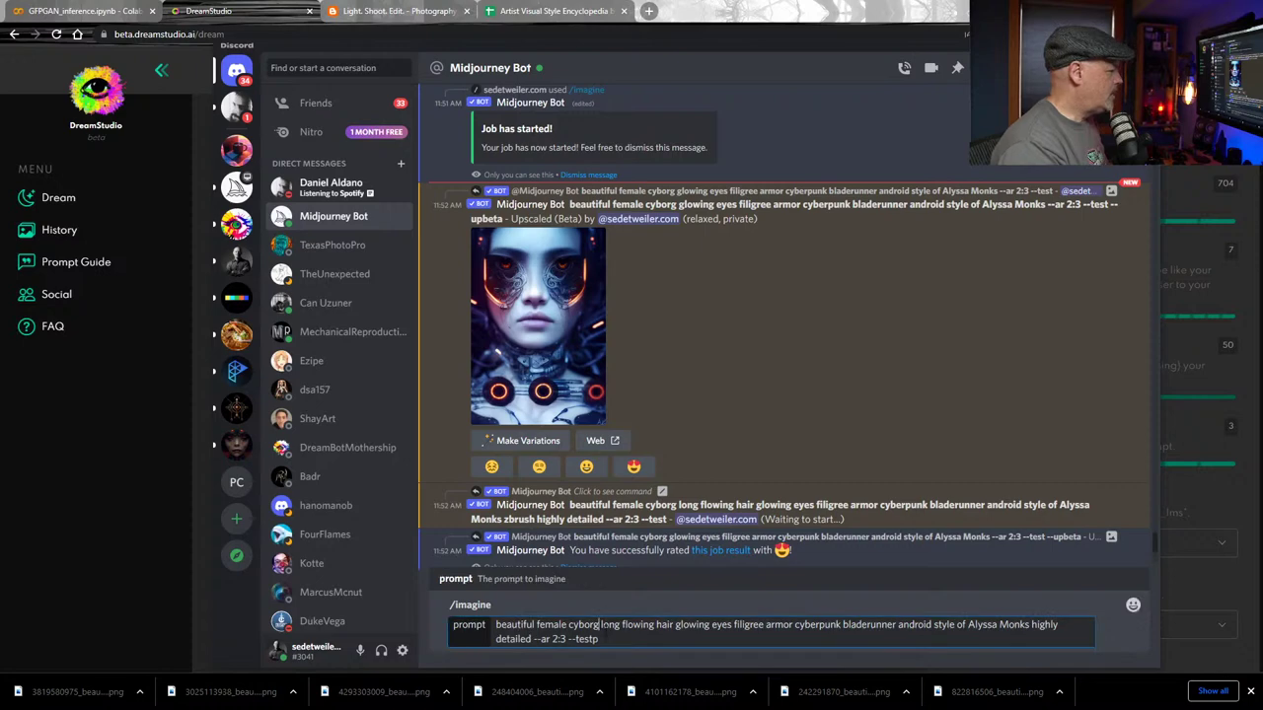
text(standing on)
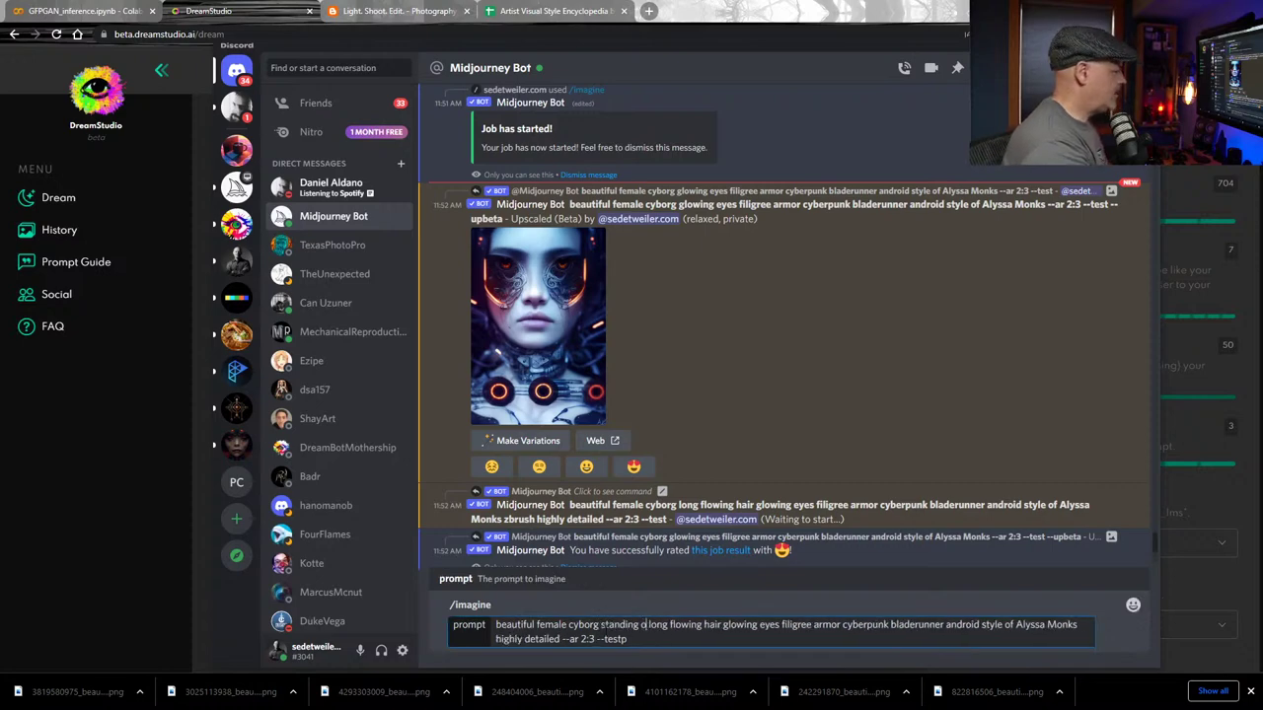
text( a space ship)
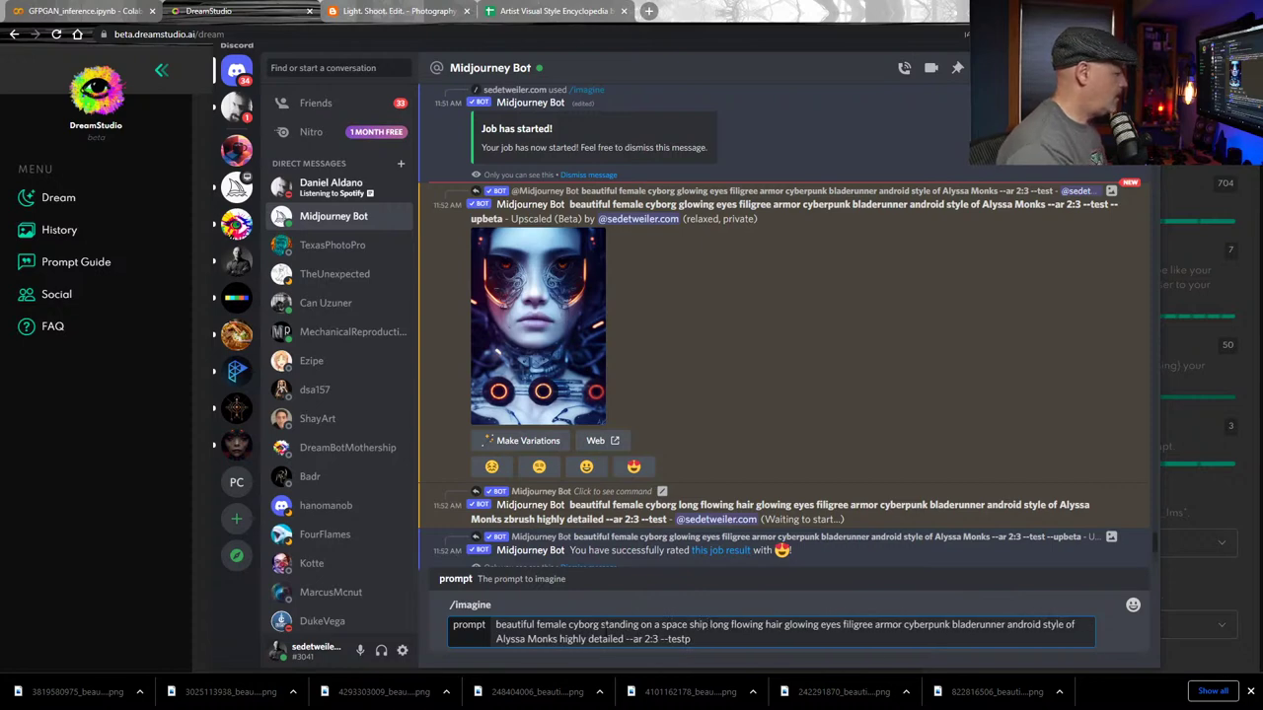
text( with)
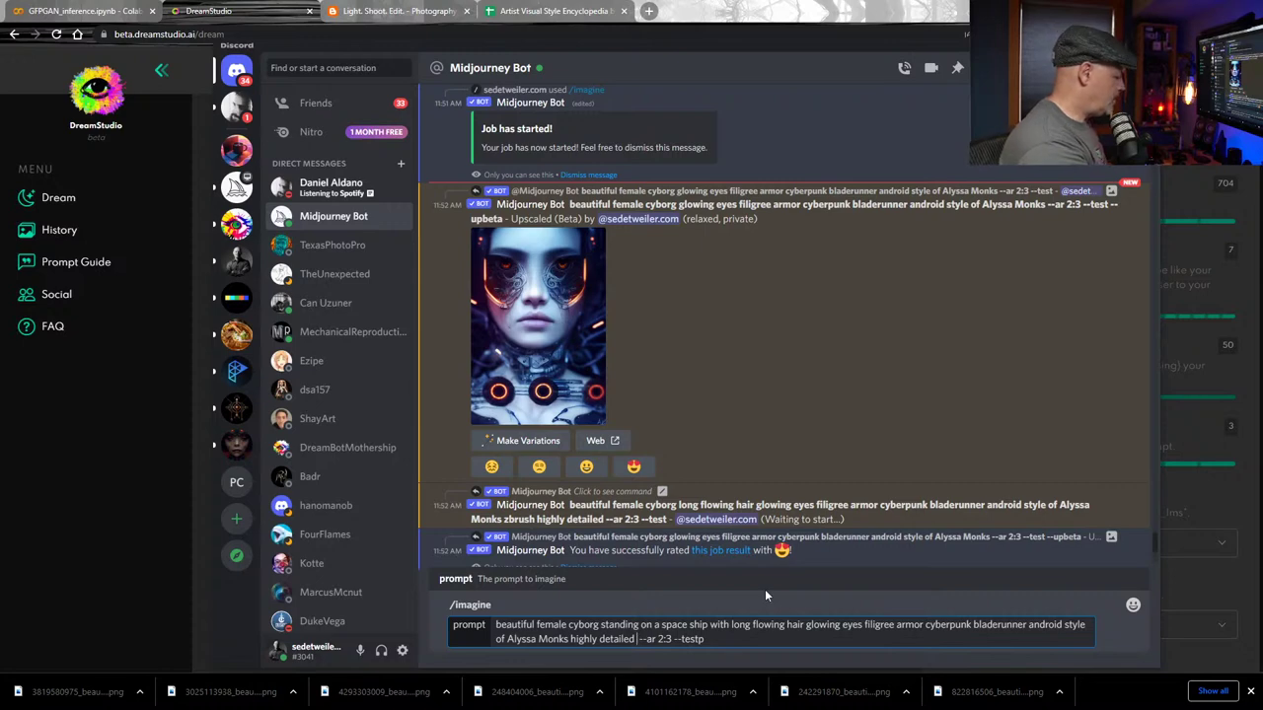
text(float)
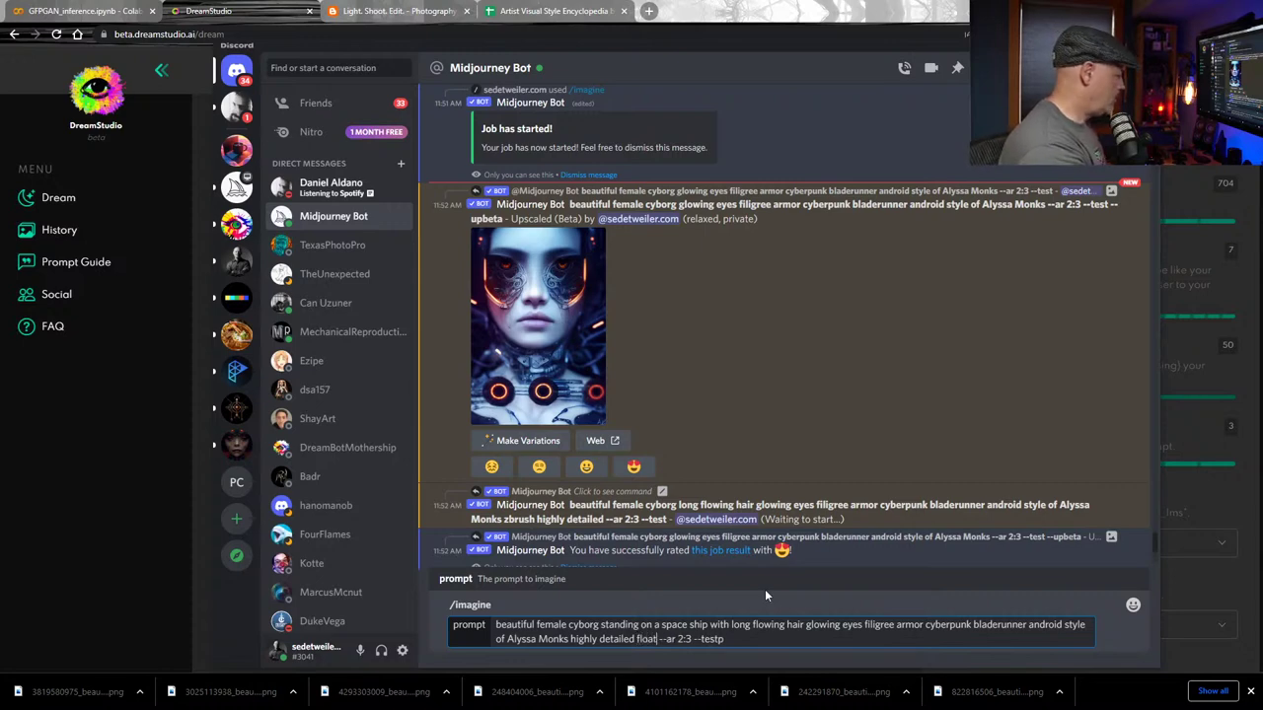
key(BackSpace)
key(BackSpace)
key(BackSpace)
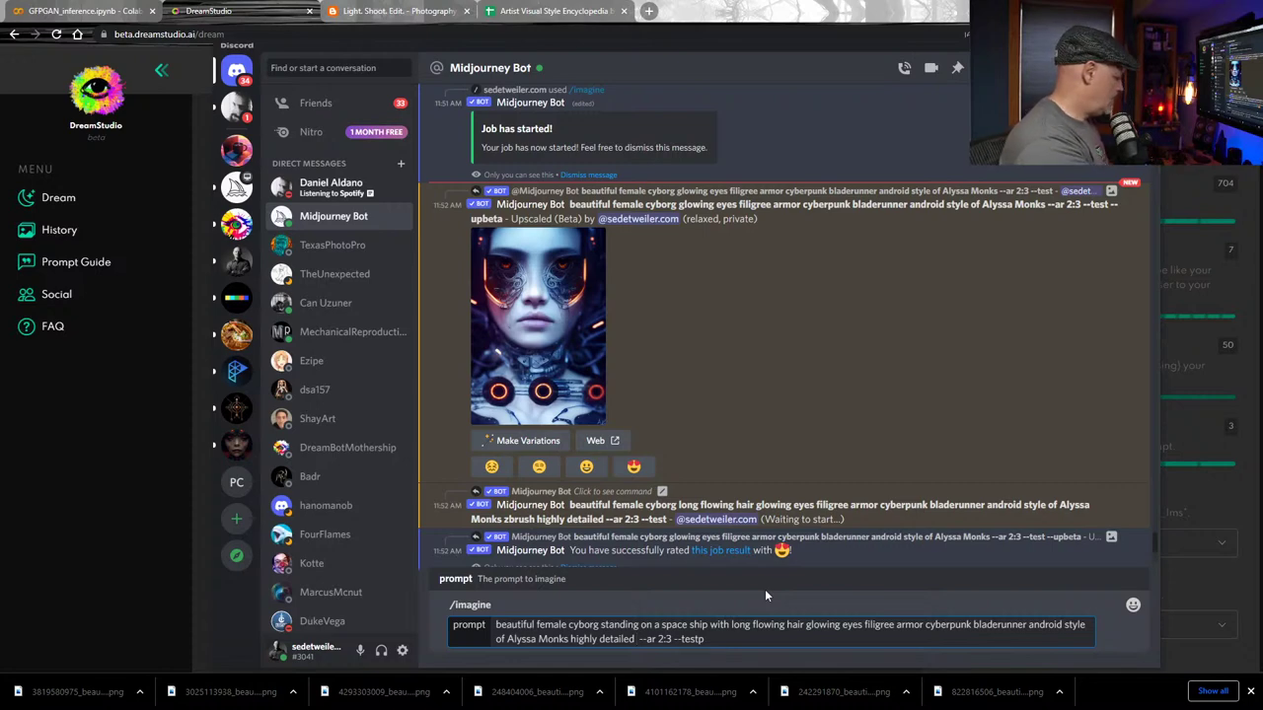
key(BackSpace)
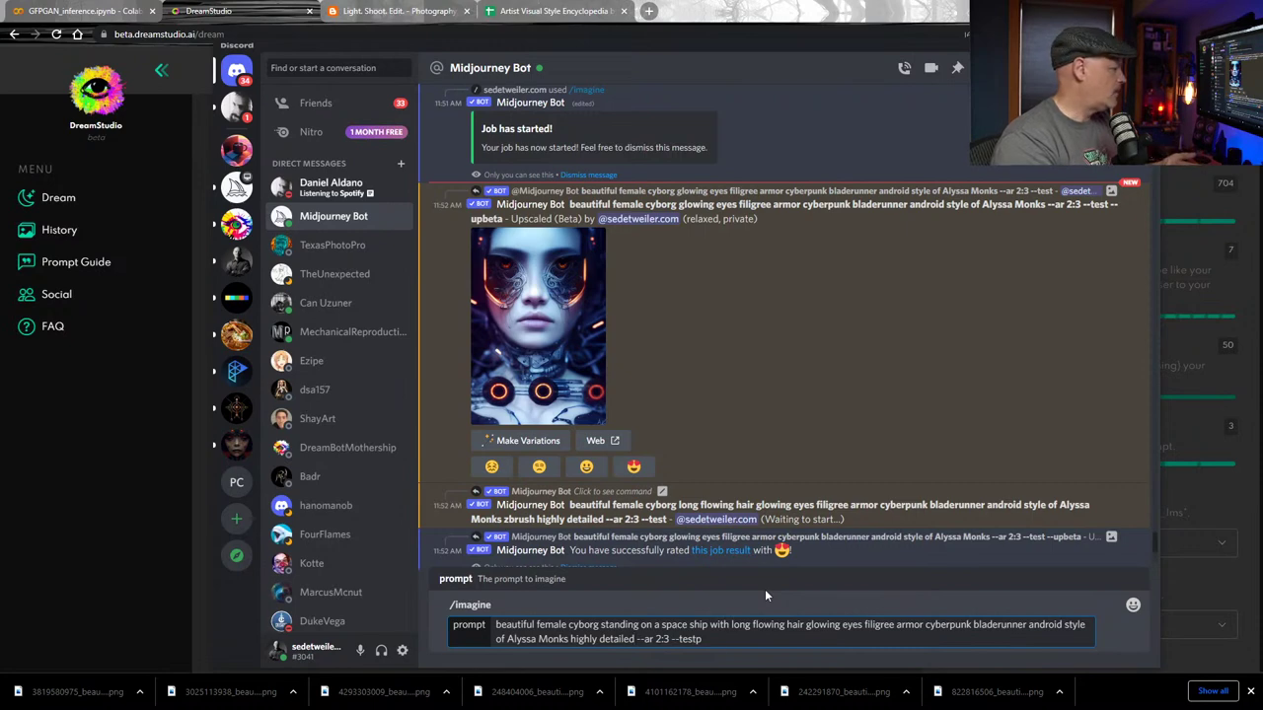
key(Return)
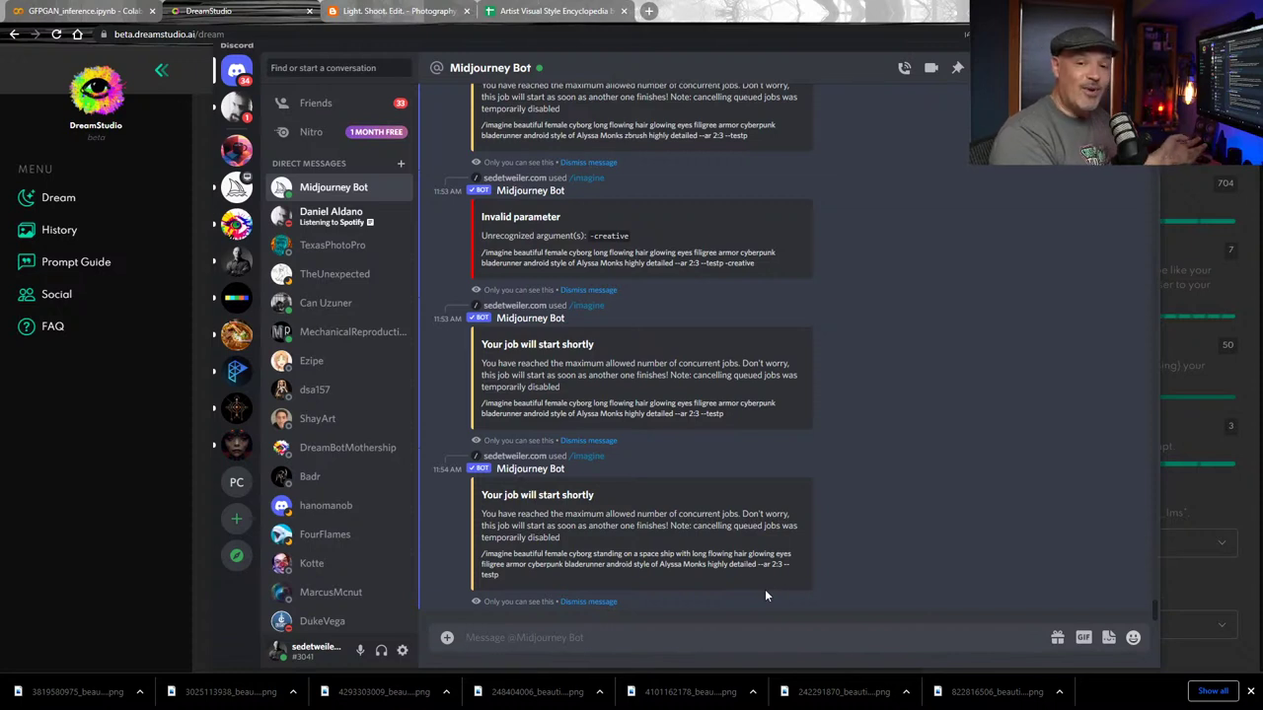
Add 'fighting karate' just before --ar 2:3 and submit that variant
text(beautiful female cyborg standing on a space ship with long flowing hair glowing eyes filigree armor cyberpunk bladerunner android style of Alyssa Monks highly detailed --ar 2:3 --testp)
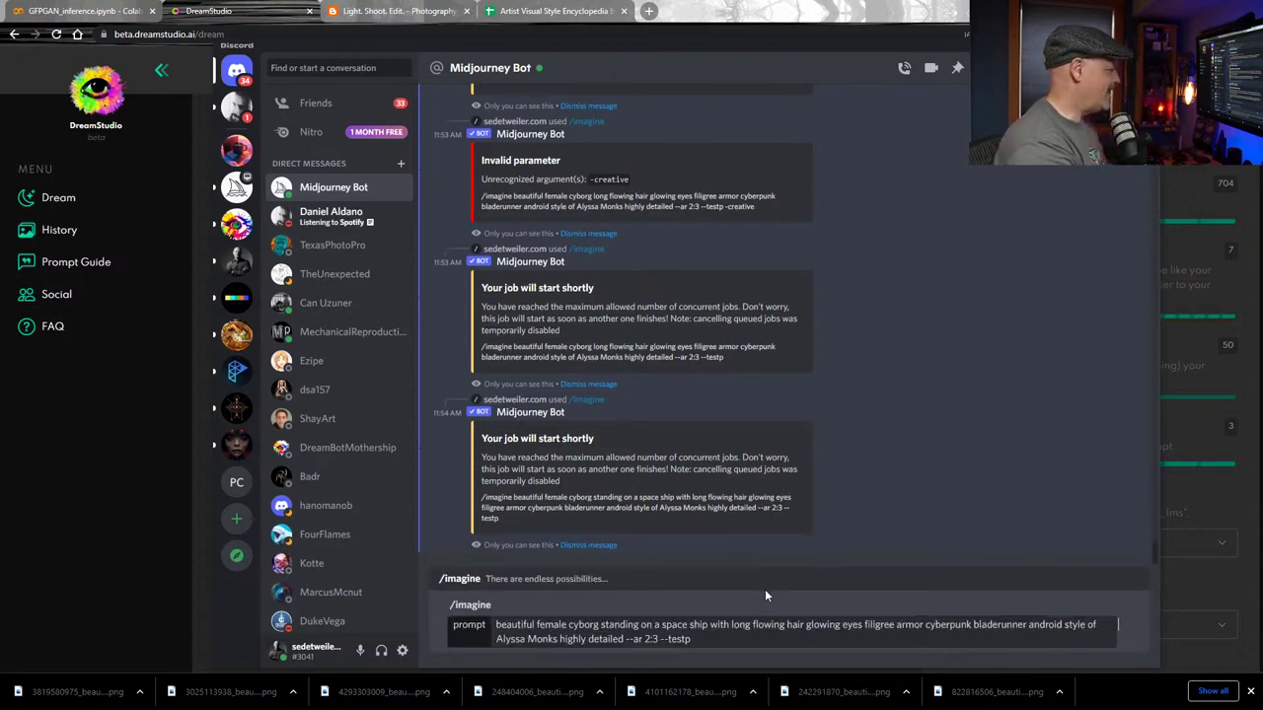
key(Left)
key(Left)
key(Left)
key(Left)
key(Left)
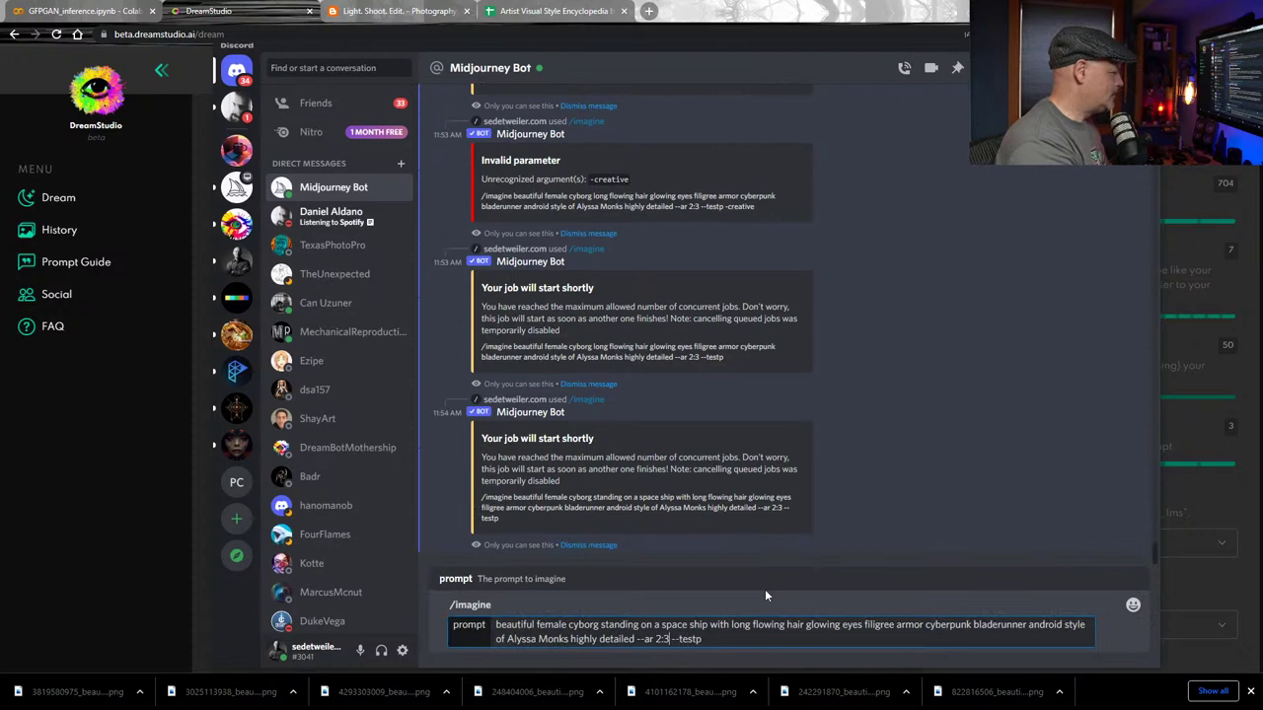
key(Left)
key(Left)
key(Left)
key(Left)
key(Left)
key(Left)
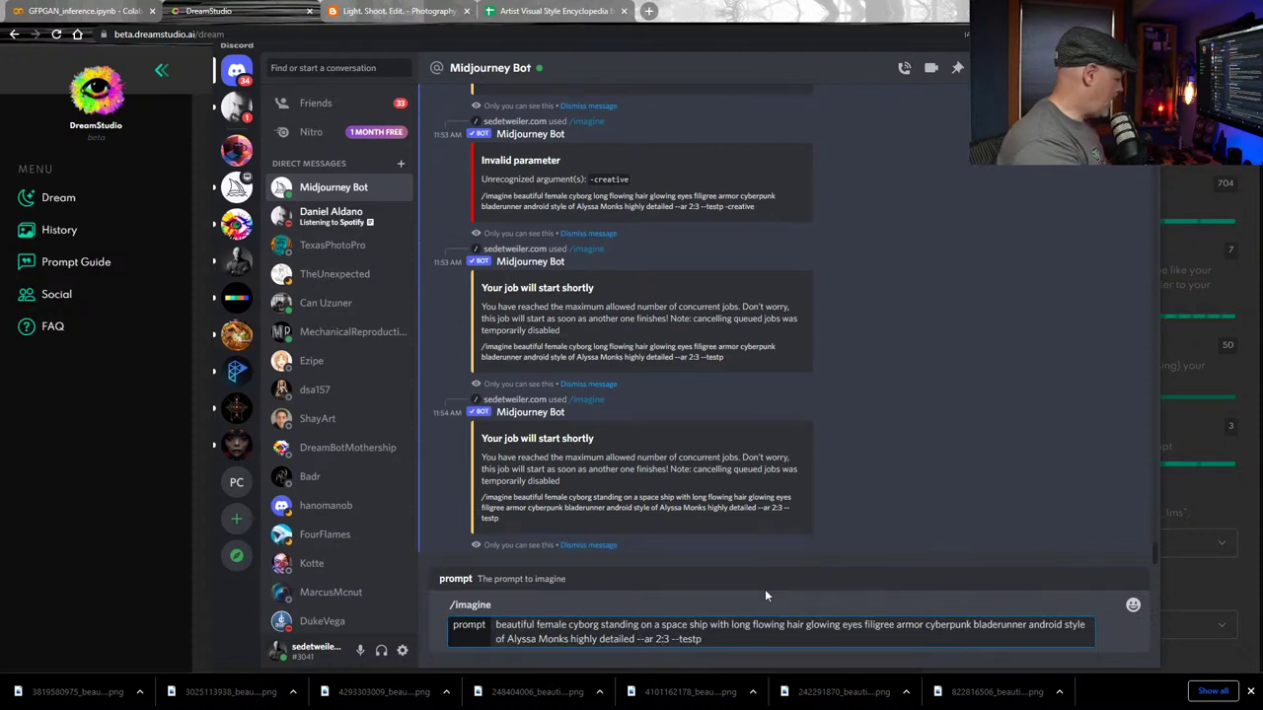
text(fighting karate)
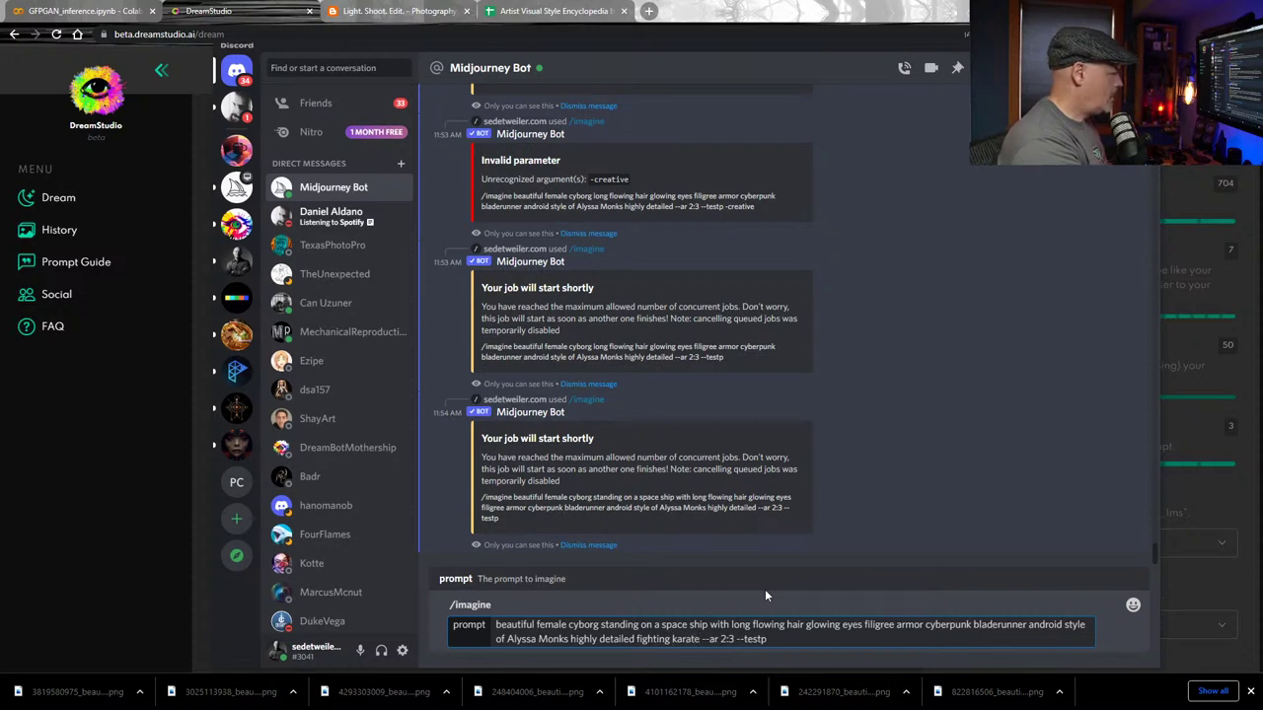
key(Return)
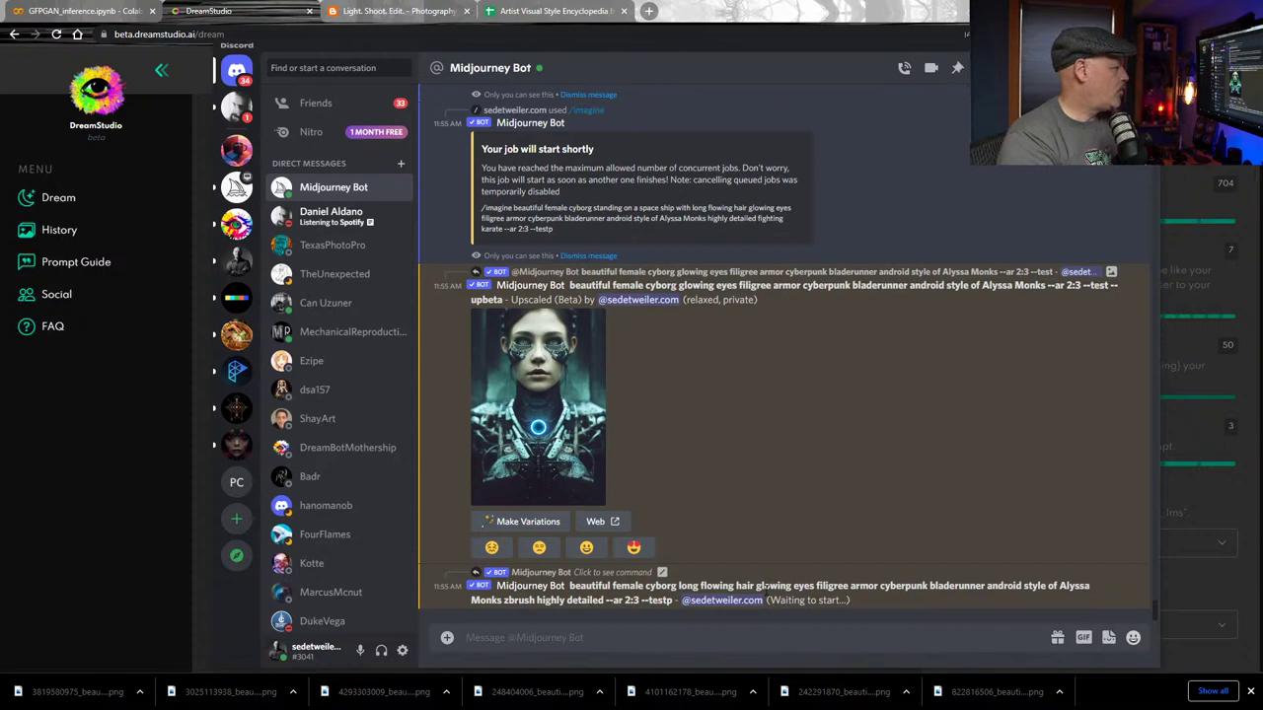
Resubmit the karate variant with --creative appended
text(/imagine prompt: beautiful female cyborg standing on a space ship with long flowing hair glowing eyes filigree armor cyberpunk bladerunner android style of Alyssa Monks highly detailed fighting karate --ar 2:3 --testp)
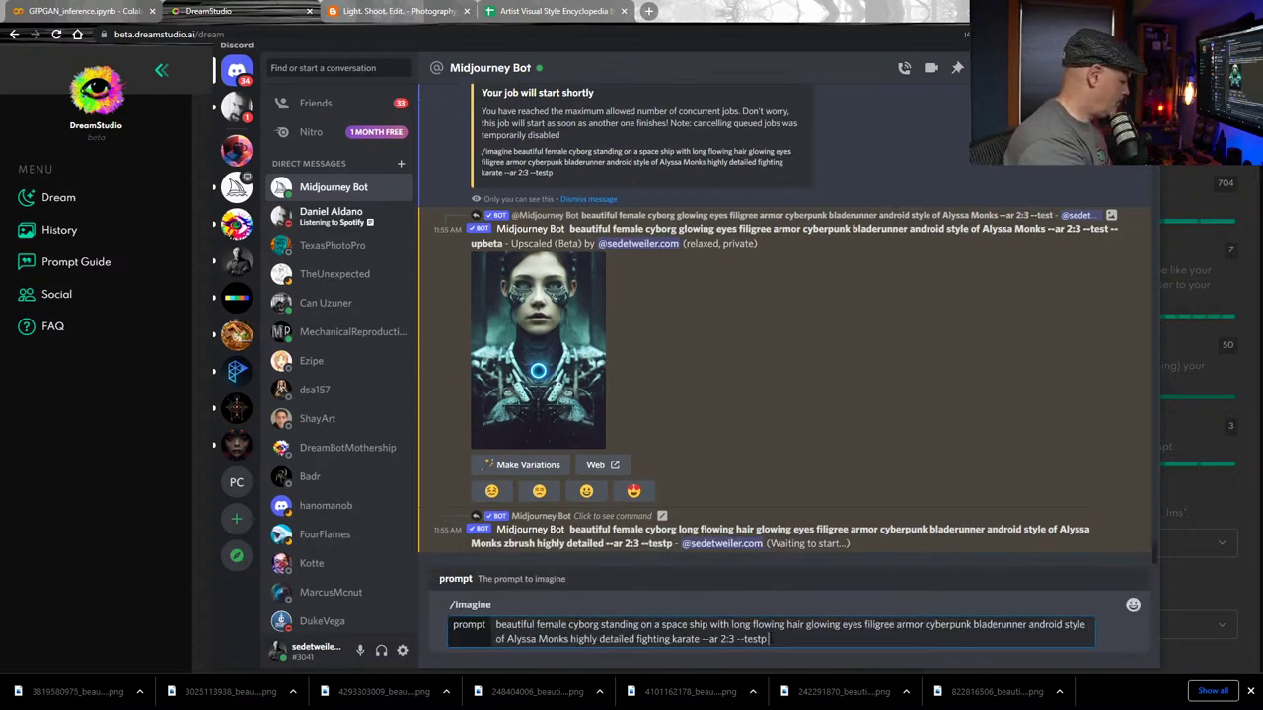
text(--creative)
key(Return)
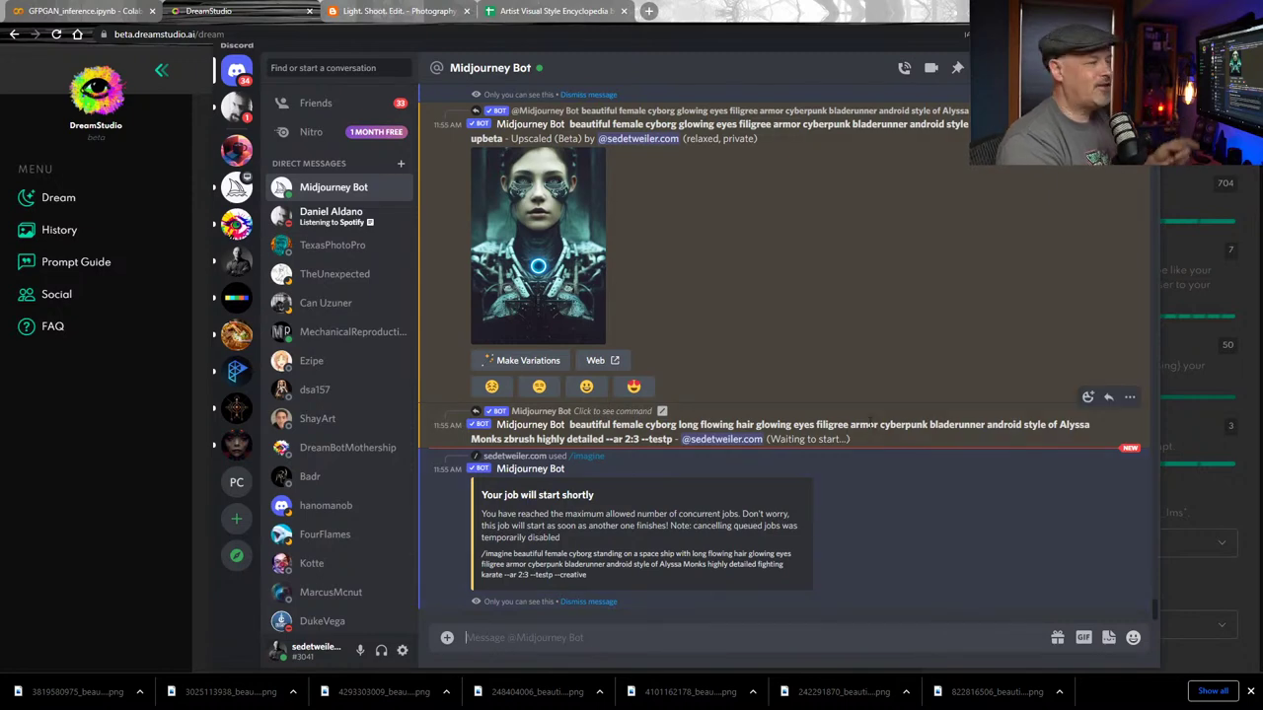
click(276, 12)
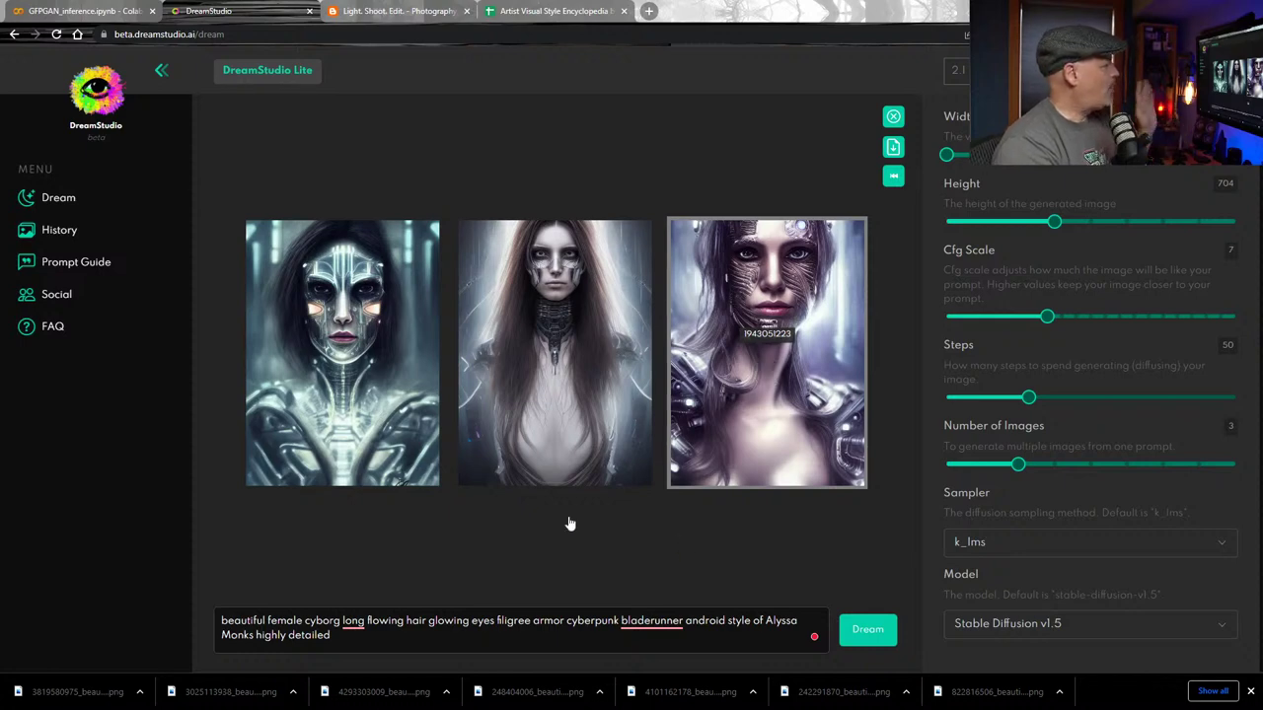
Save the first cyborg image, generate a new batch, and save one of its images
click(342, 371)
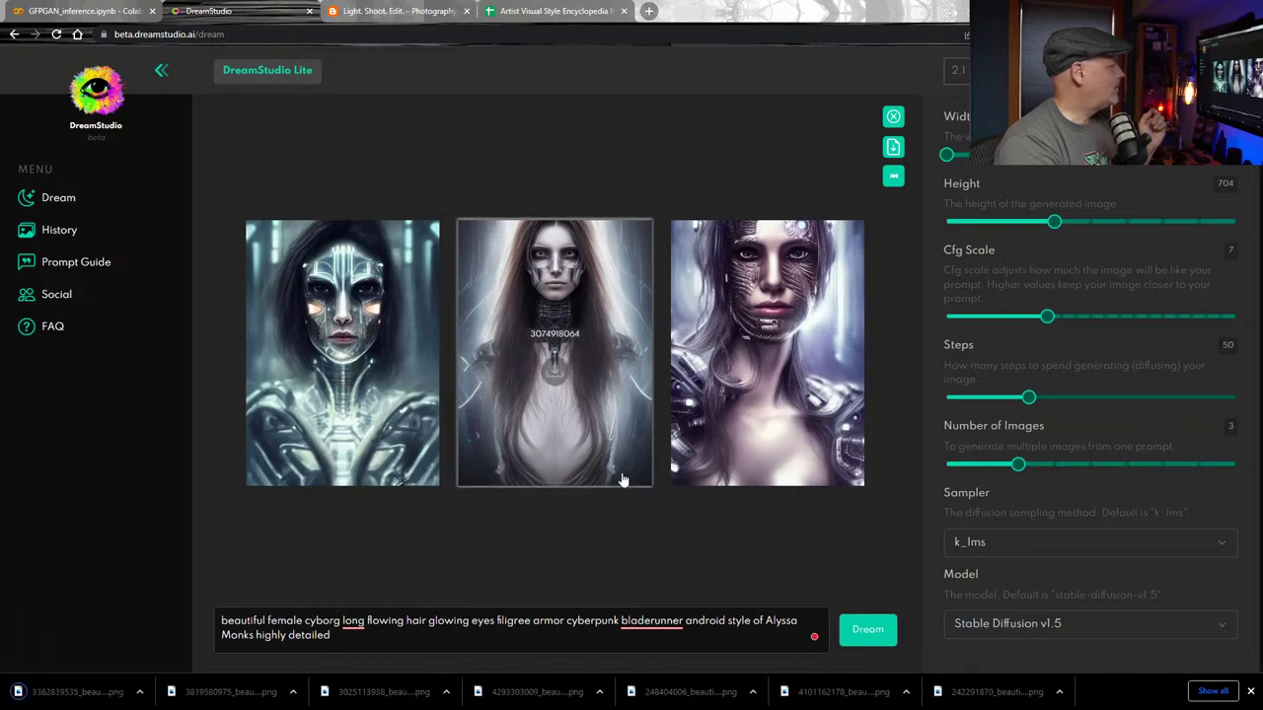
click(878, 633)
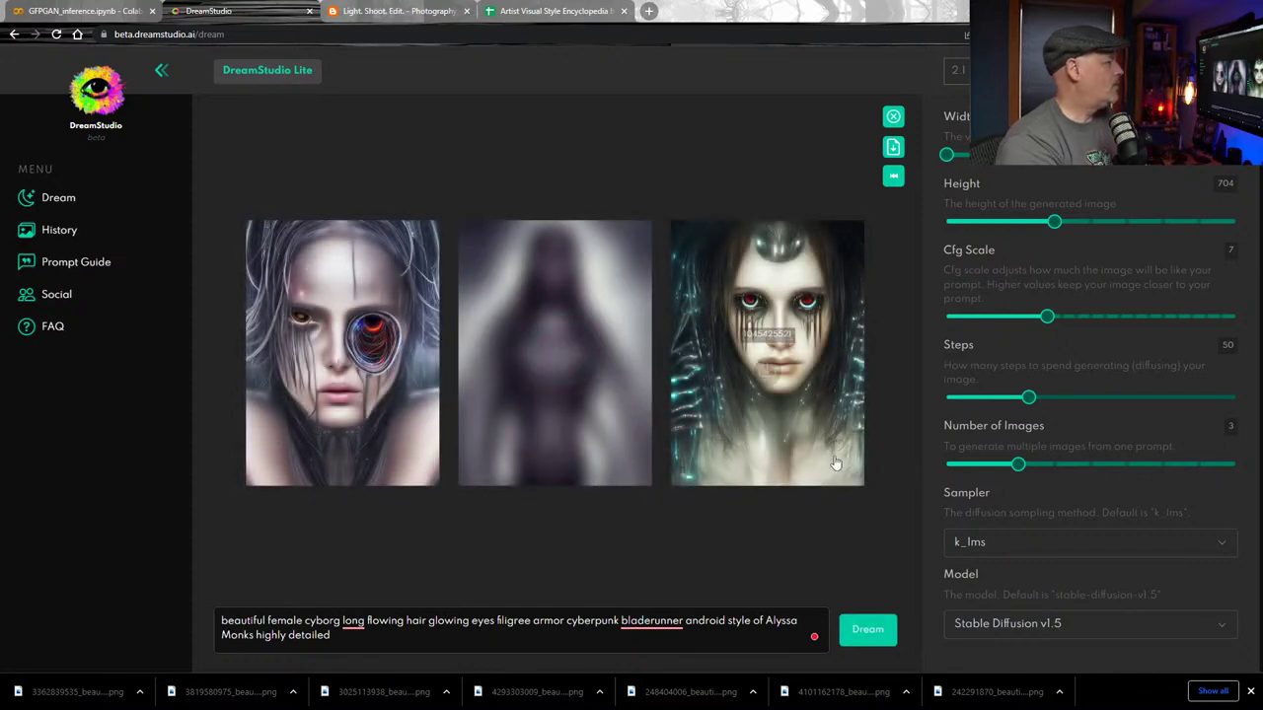
mouse_move(513, 432)
click(577, 325)
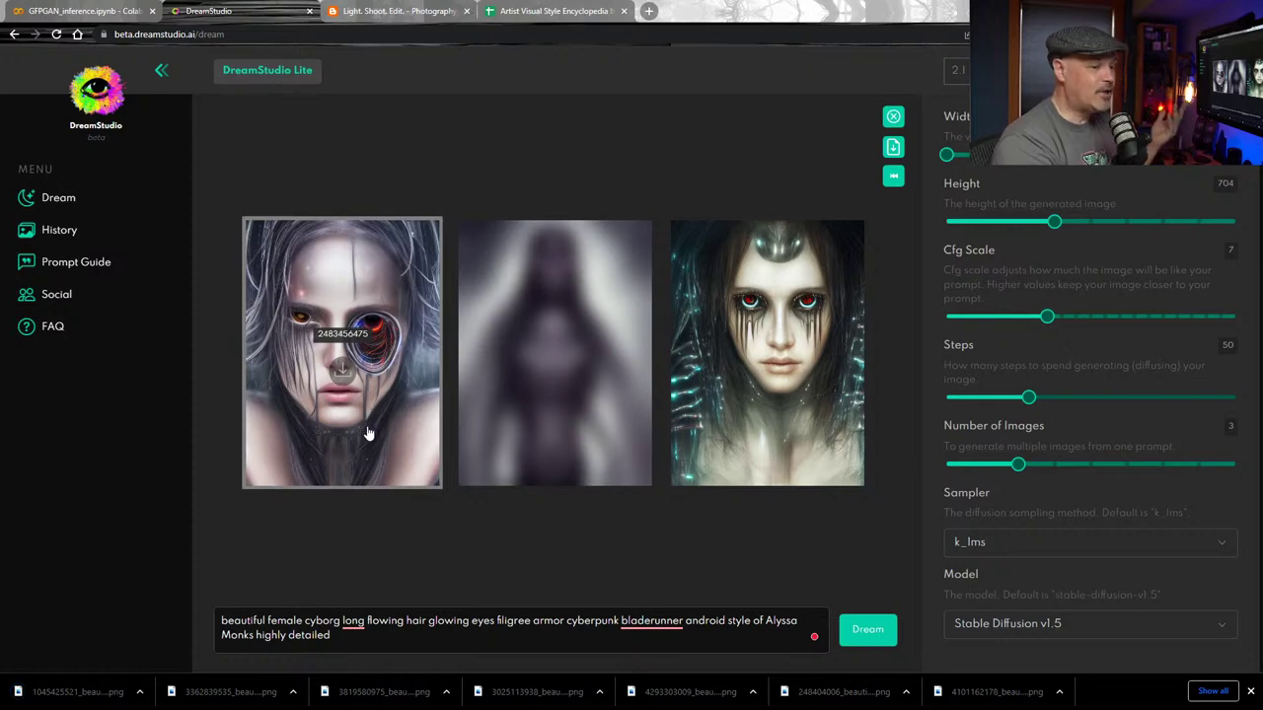
Generate another batch, save two images including the mechanical-arm cyborg, and close the downloads bar
click(849, 633)
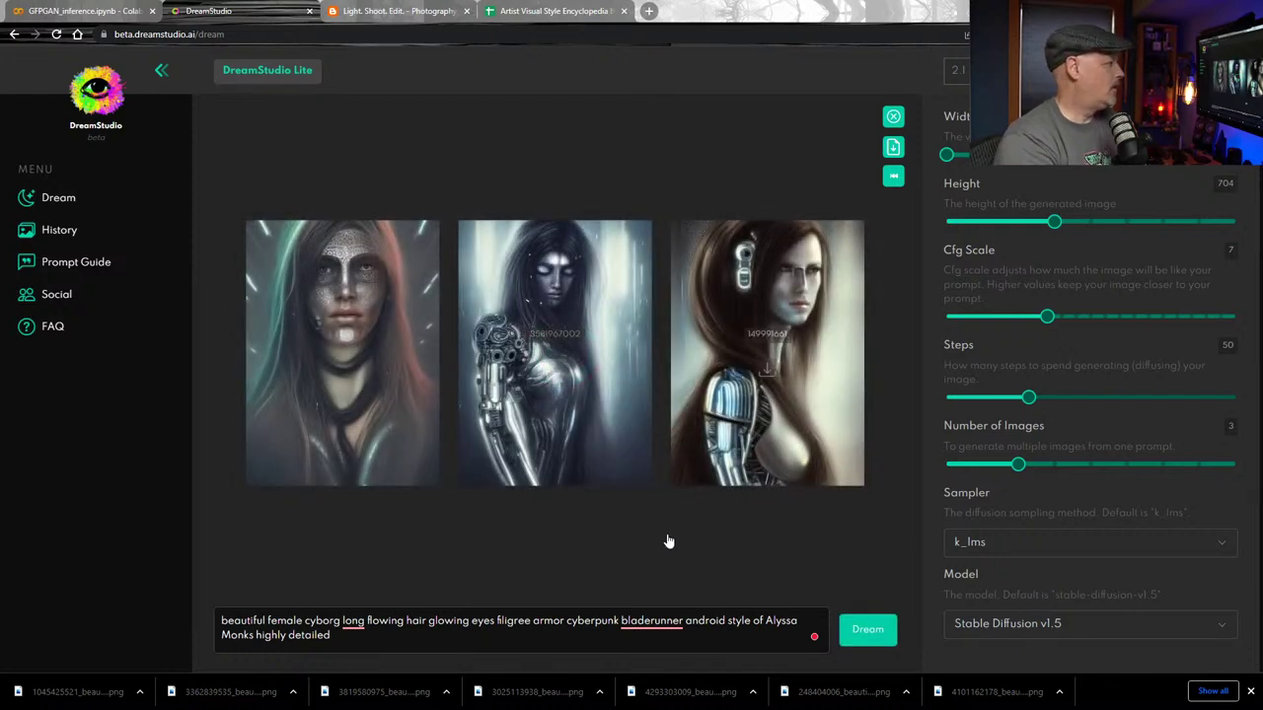
click(553, 380)
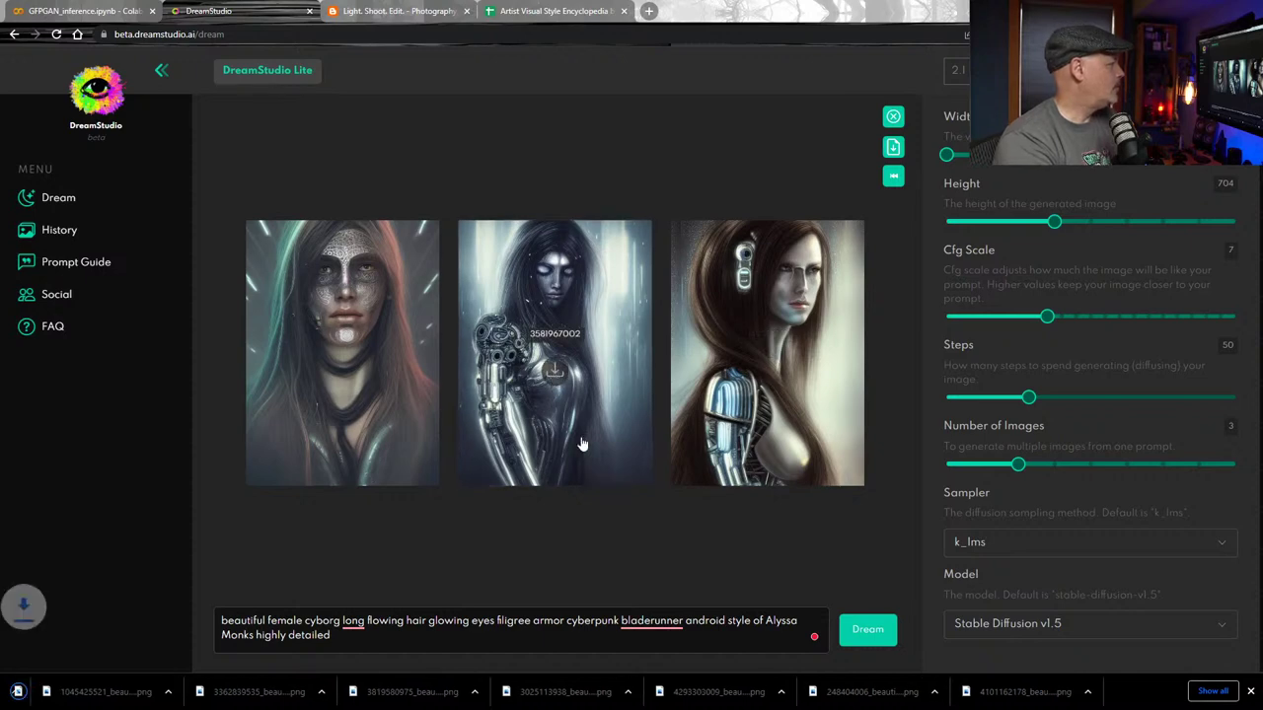
click(416, 402)
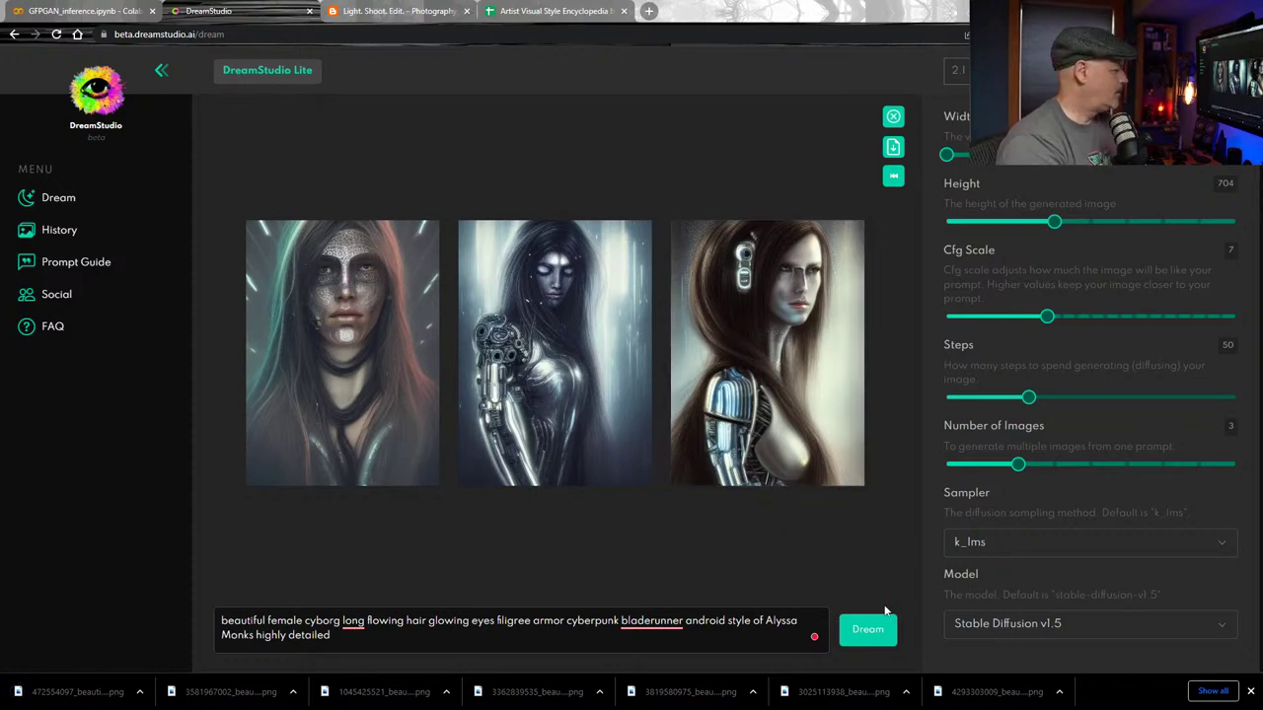
click(1250, 690)
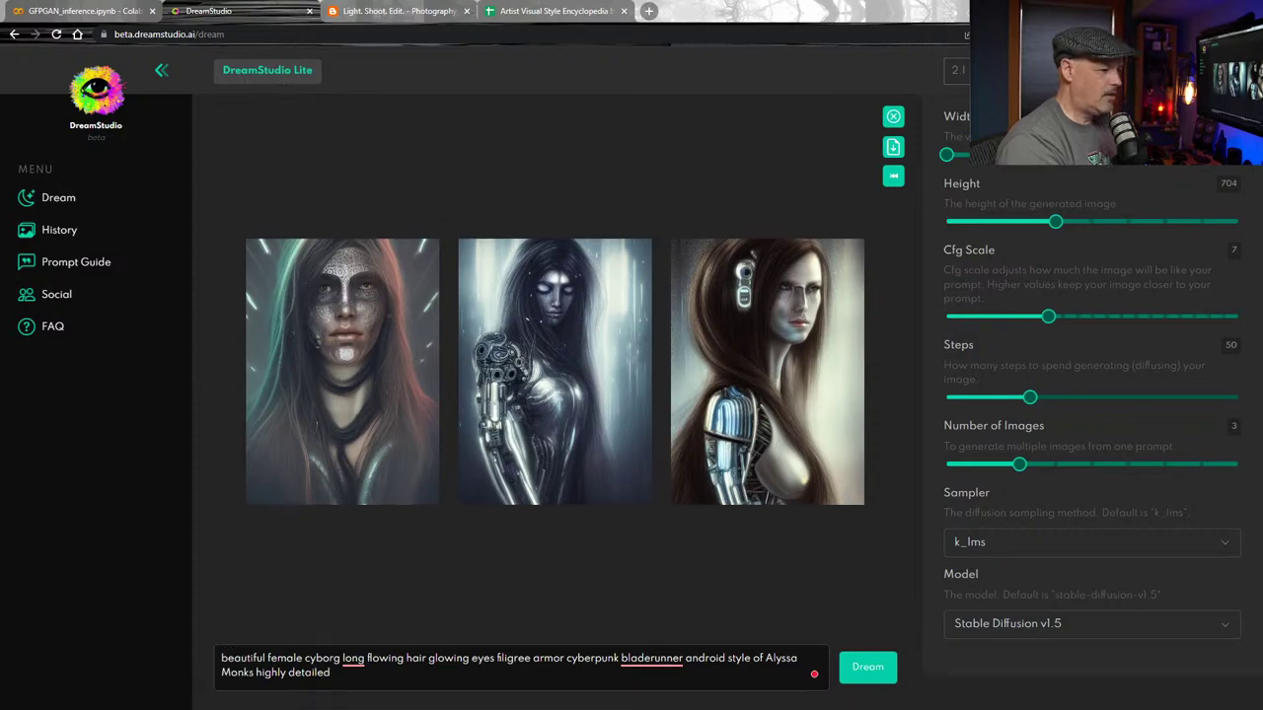
key(alt+Tab)
Preview the finished filigree-goggled cyborg, then request its U1 upscale
click(501, 396)
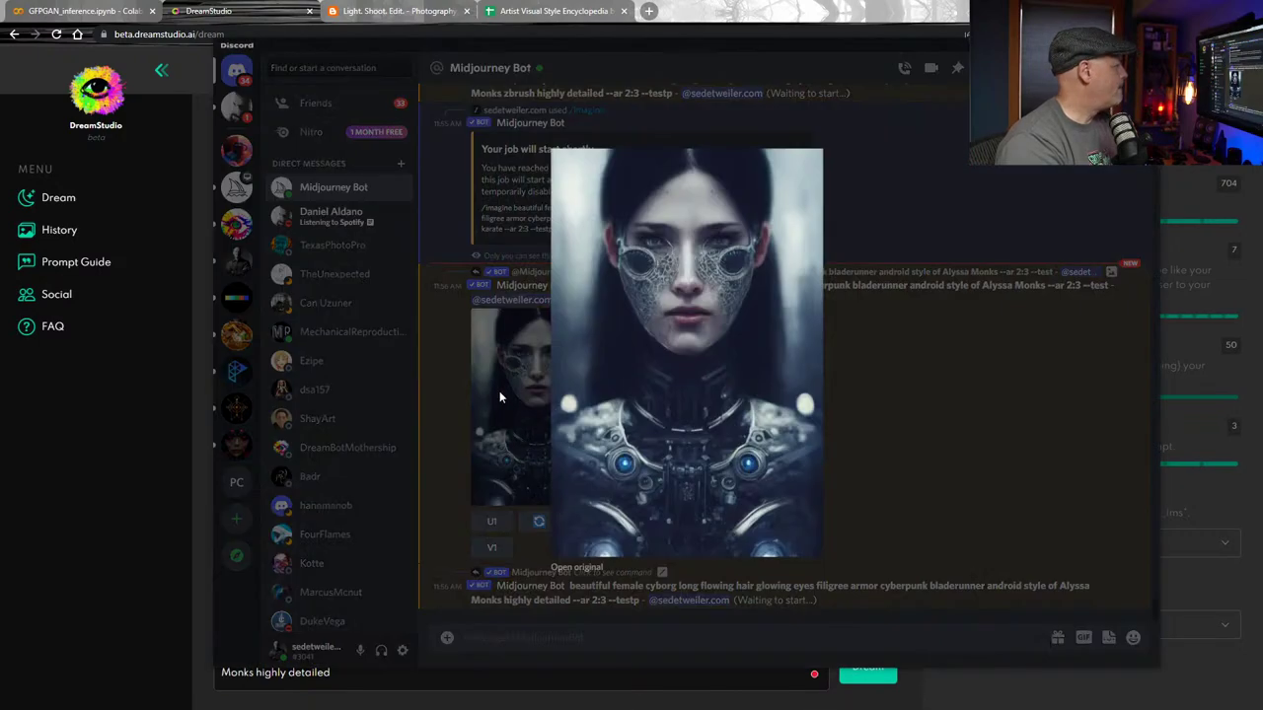
click(918, 452)
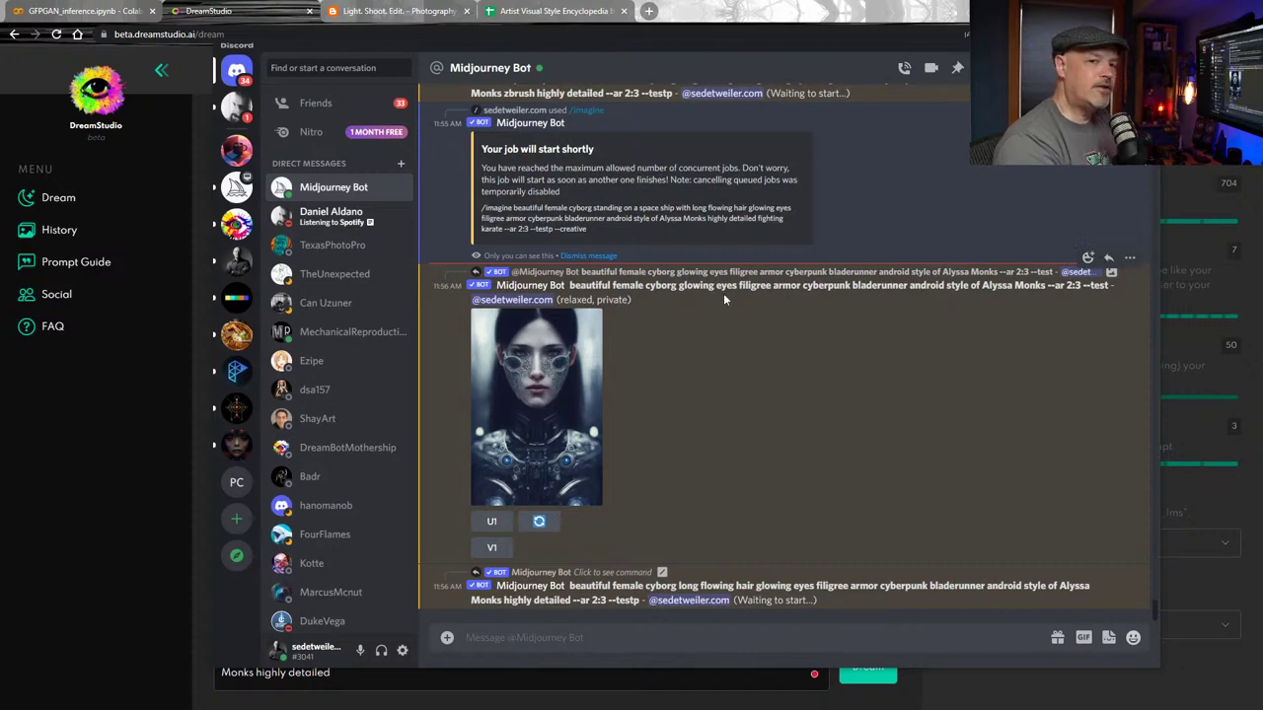
click(491, 521)
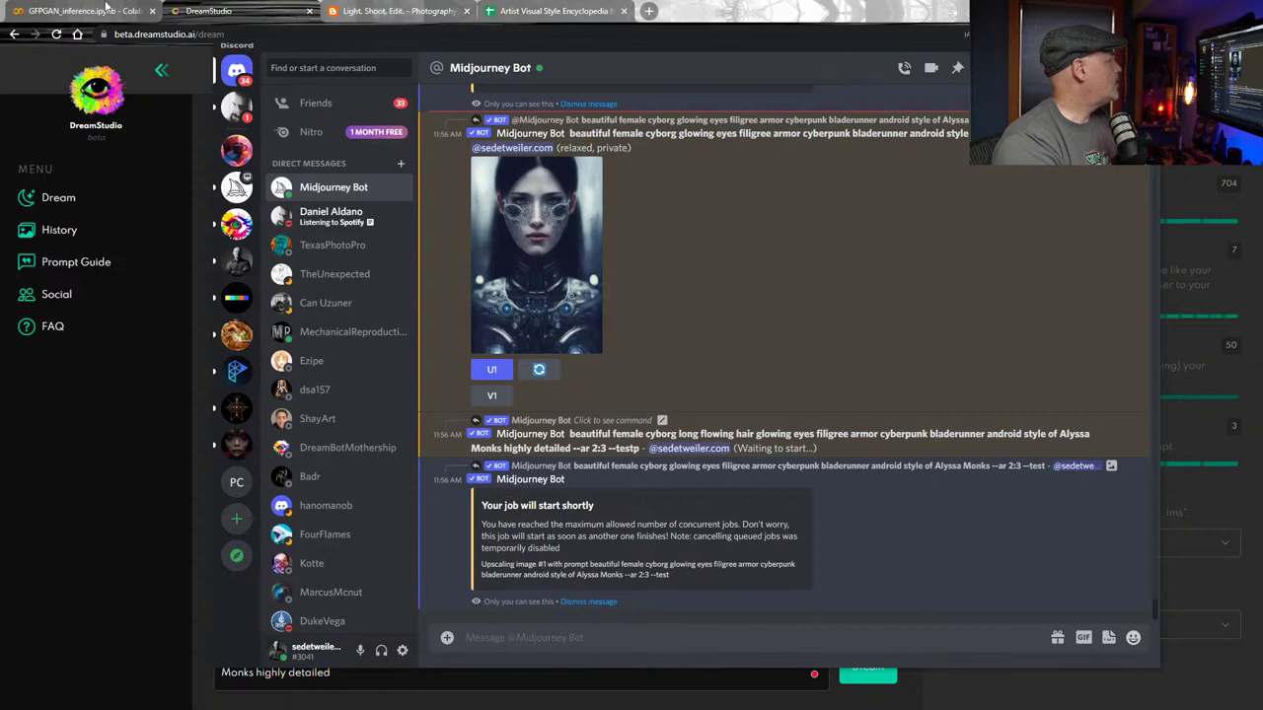
click(227, 10)
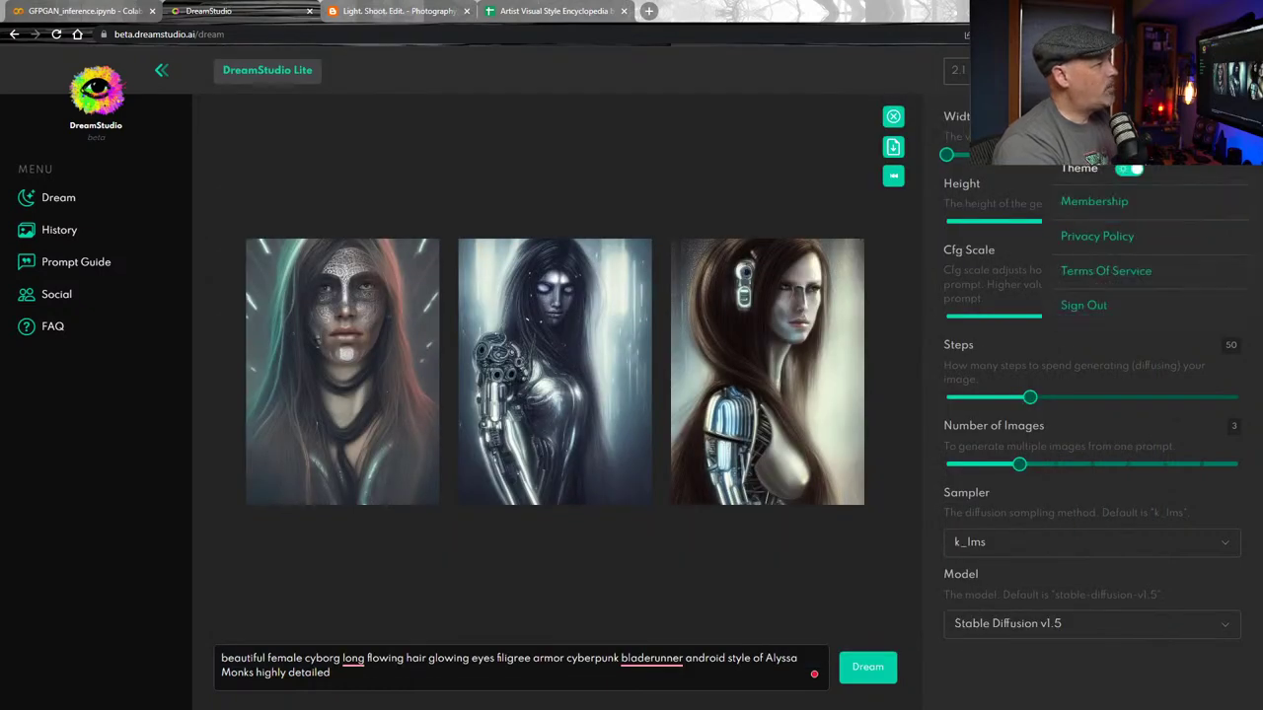
Check the remaining DreamStudio membership credit, then return to the Dream generation page
click(1103, 203)
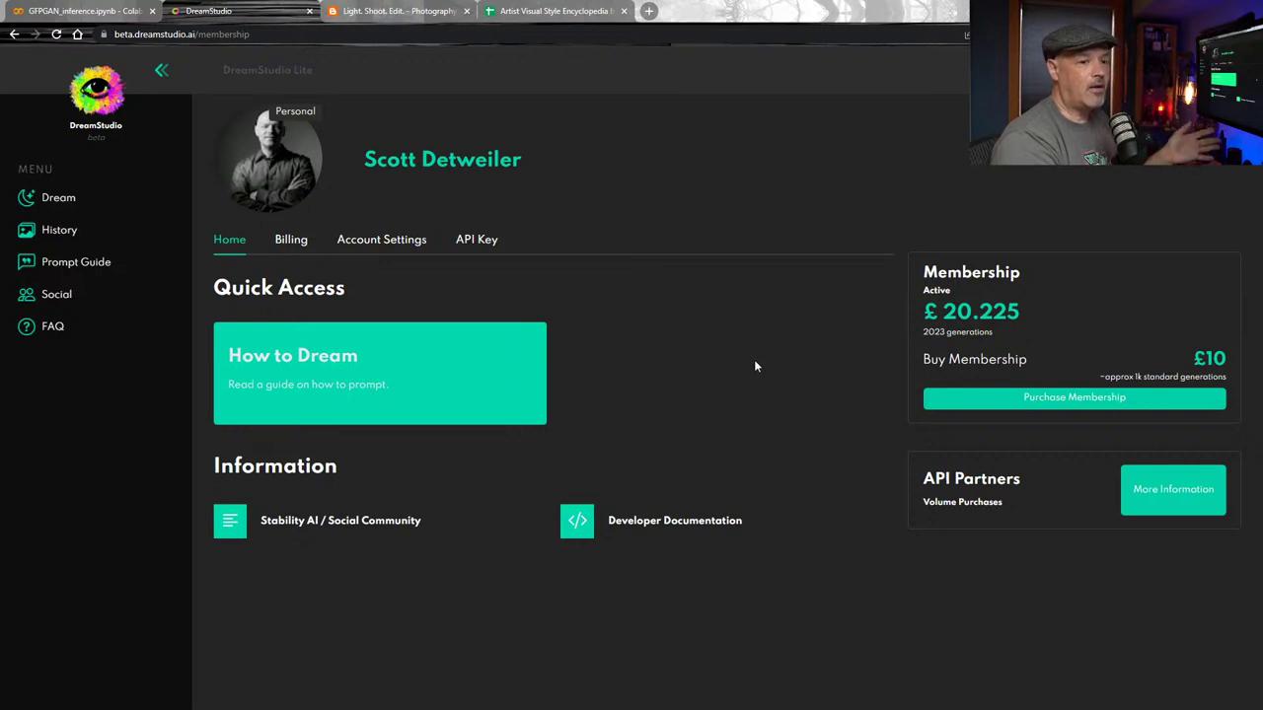
click(54, 199)
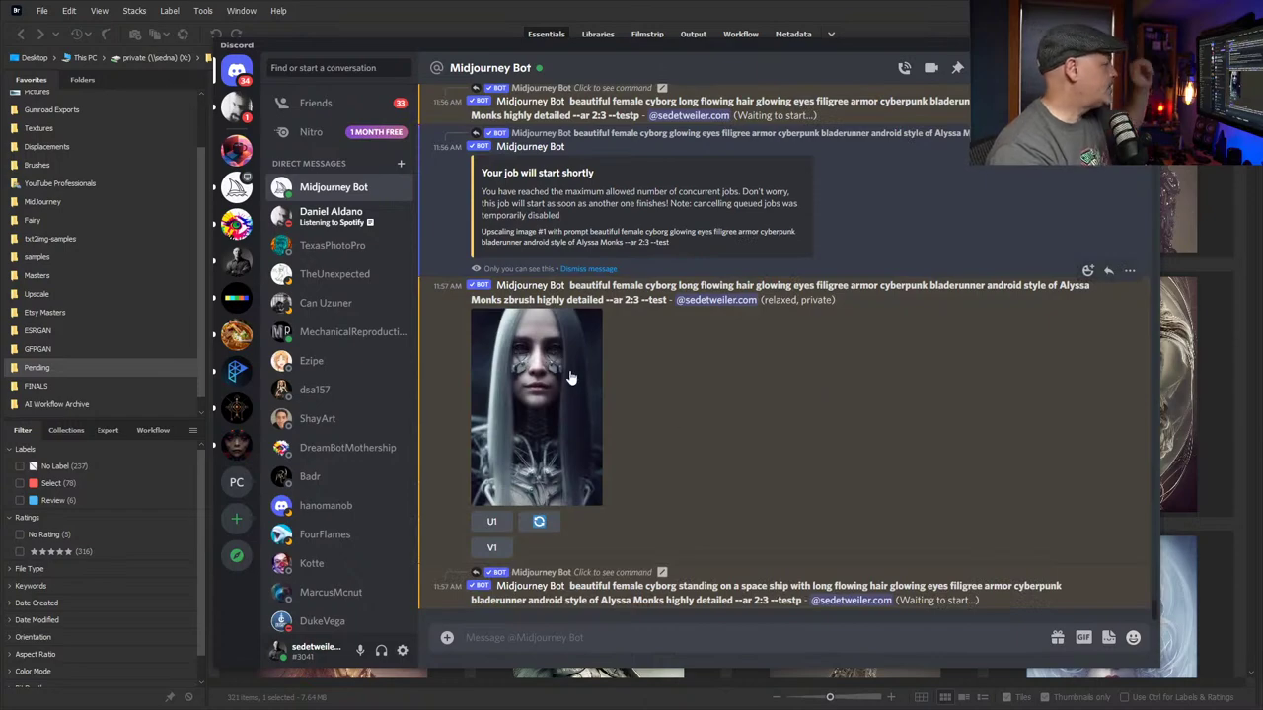
Enlarge the zbrush cyborg portrait, then have the Midjourney Bot reroll its prompt
click(528, 404)
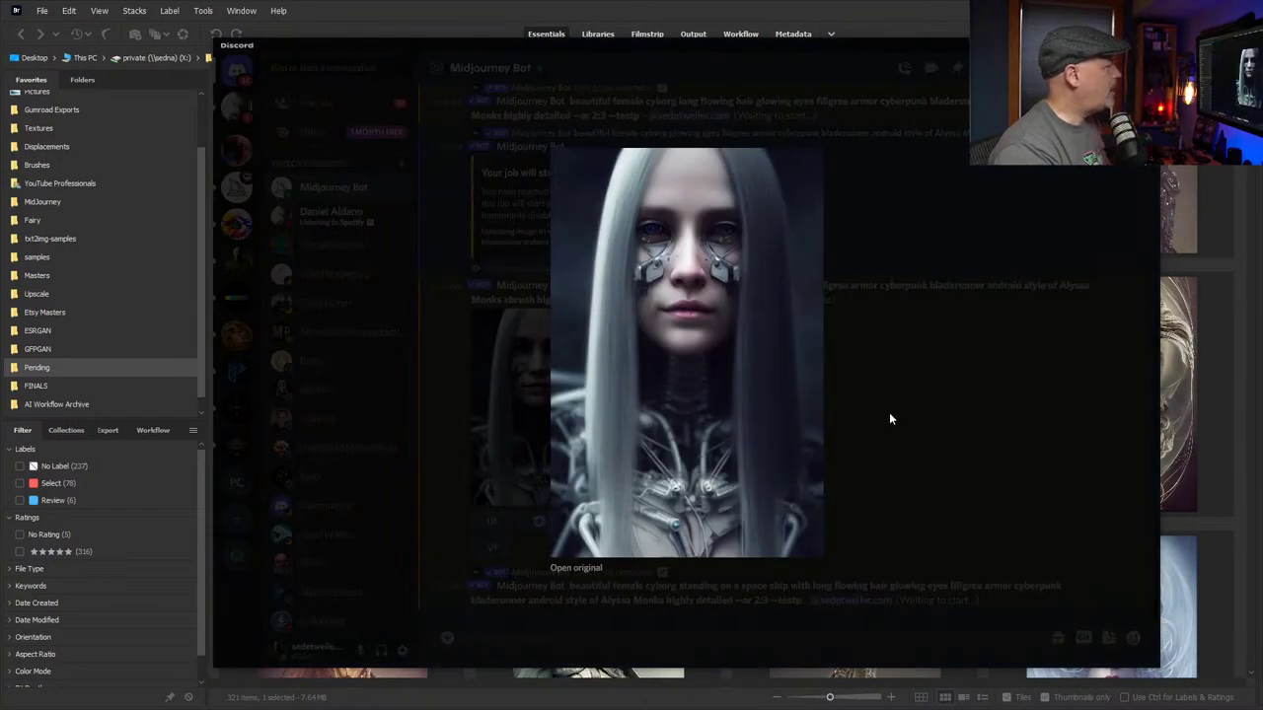
click(889, 419)
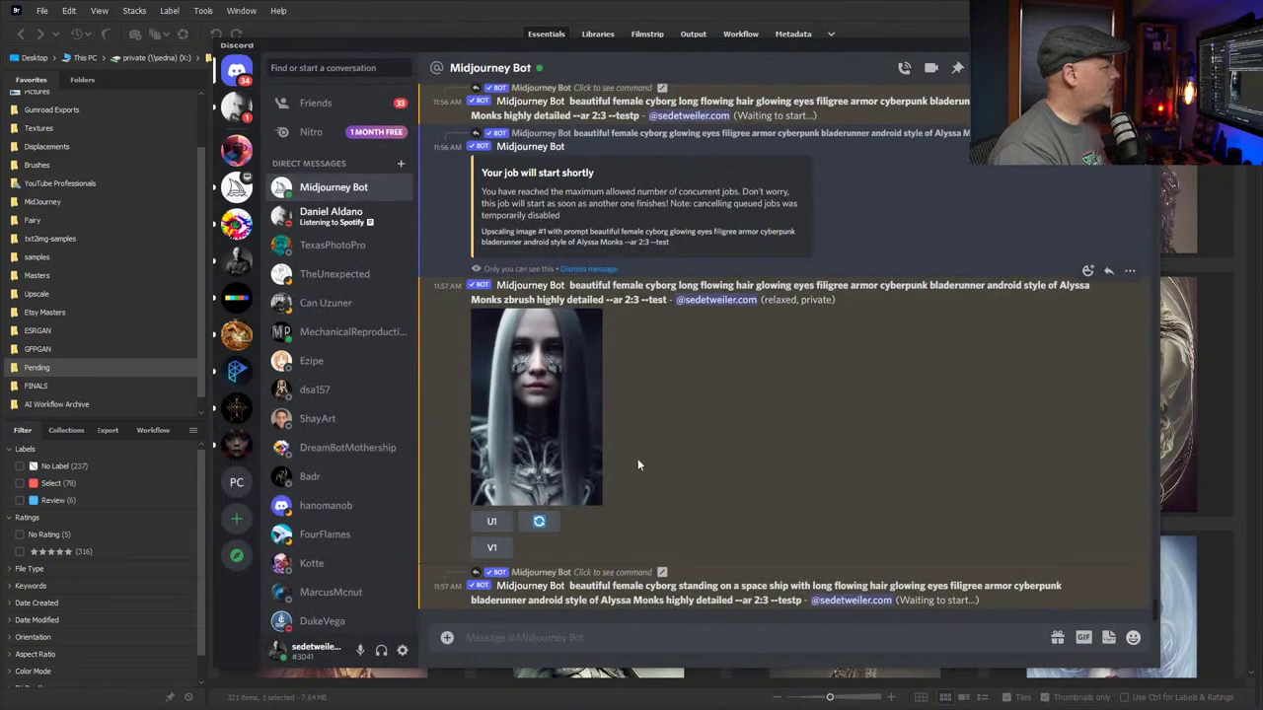
click(545, 527)
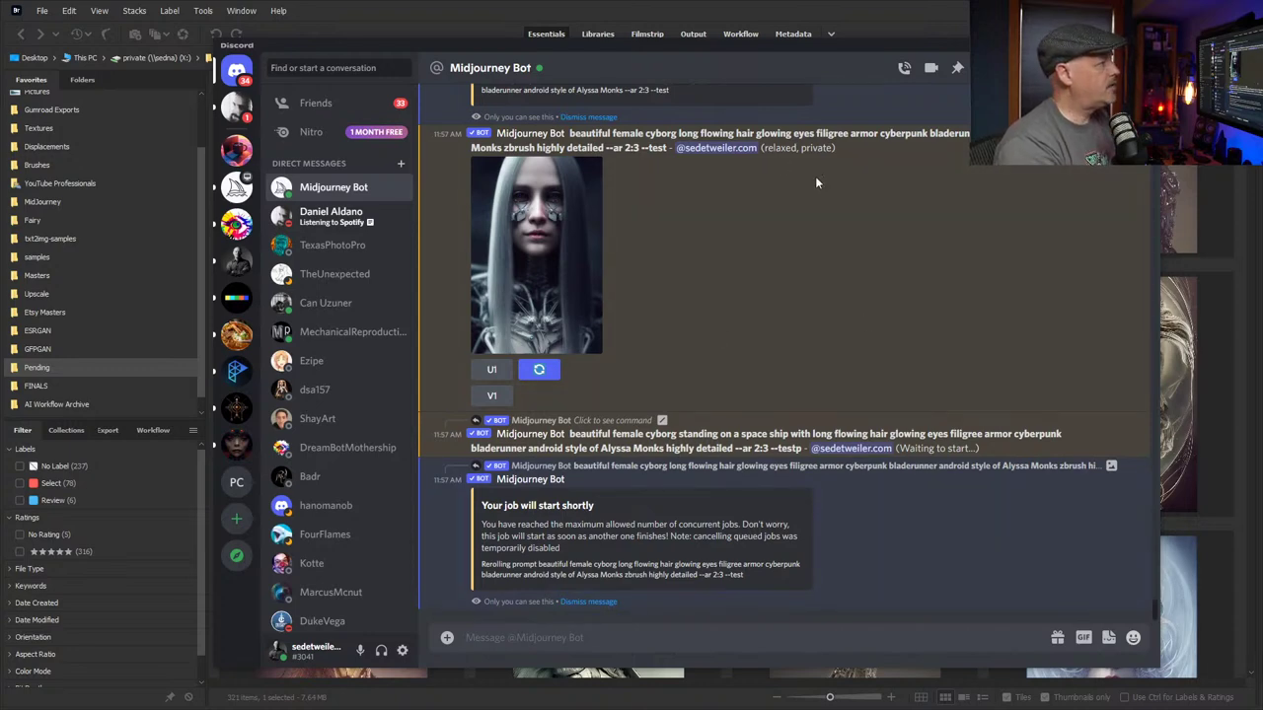
scroll(806, 226, up, 1)
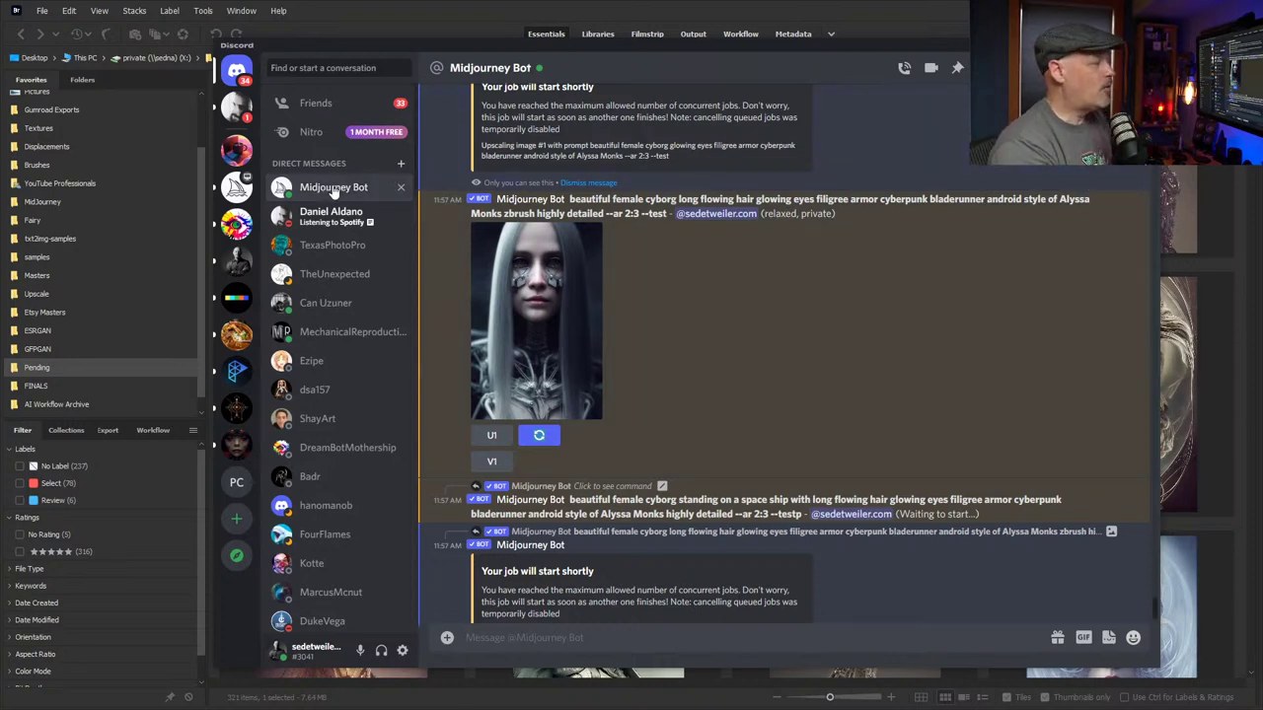
Open and dismiss the bot conversation's options menu, then switch over to Adobe Bridge
right_click(532, 486)
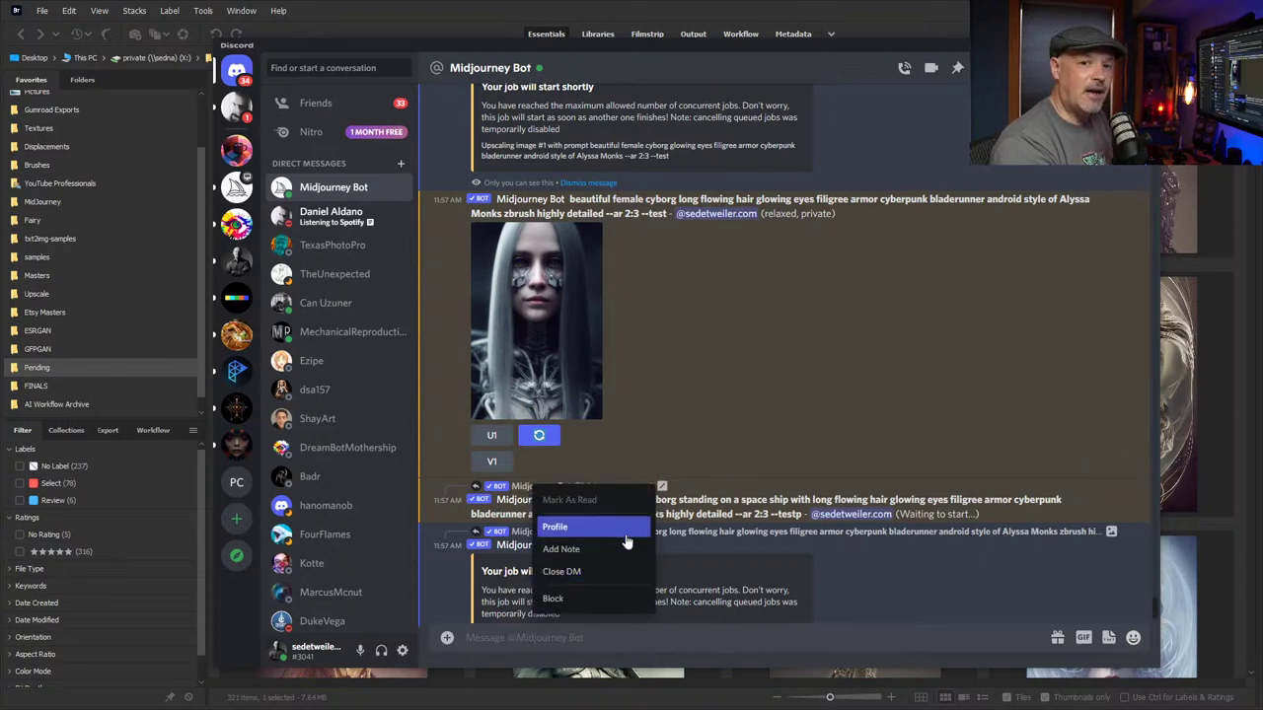
click(744, 341)
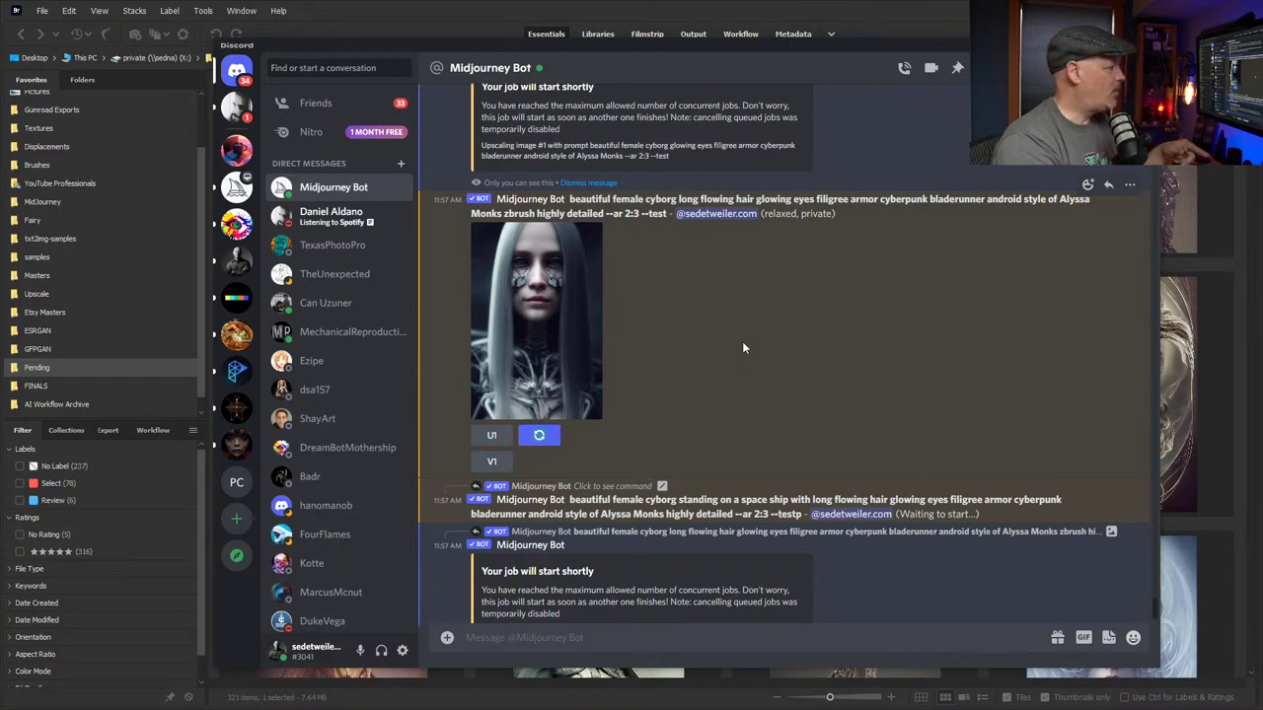
scroll(730, 365, down, 1)
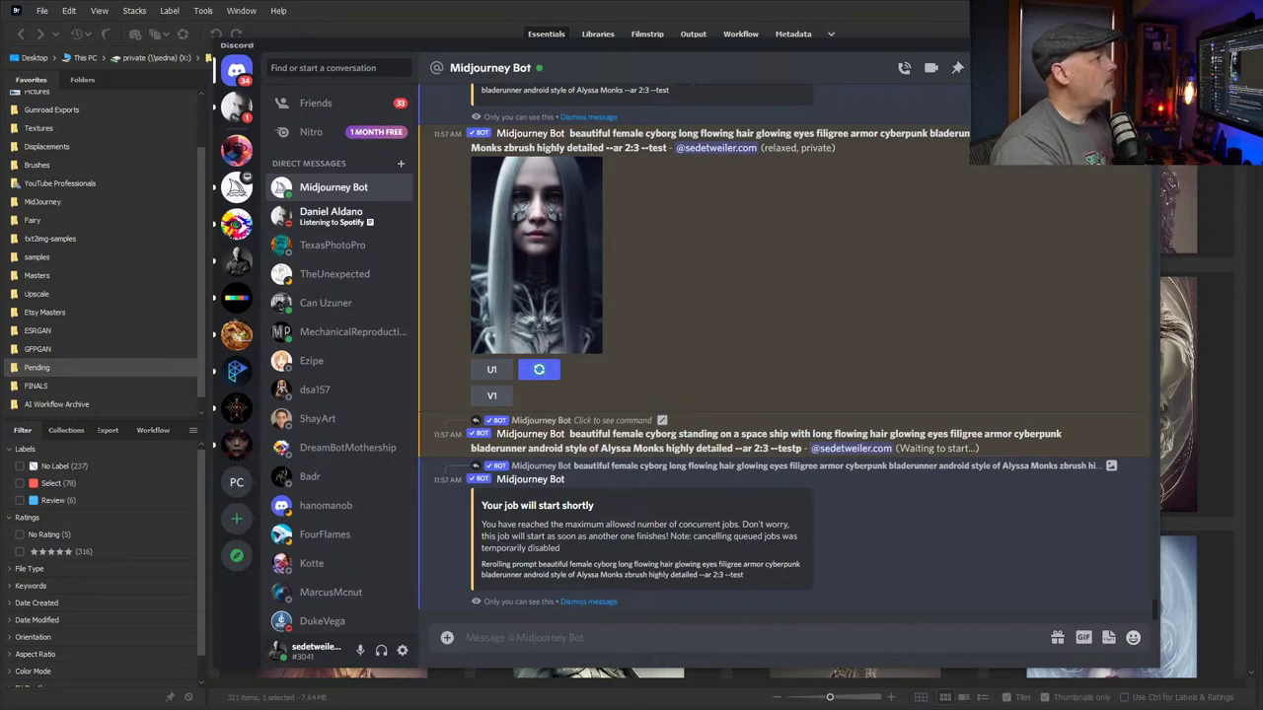
key(alt+Tab)
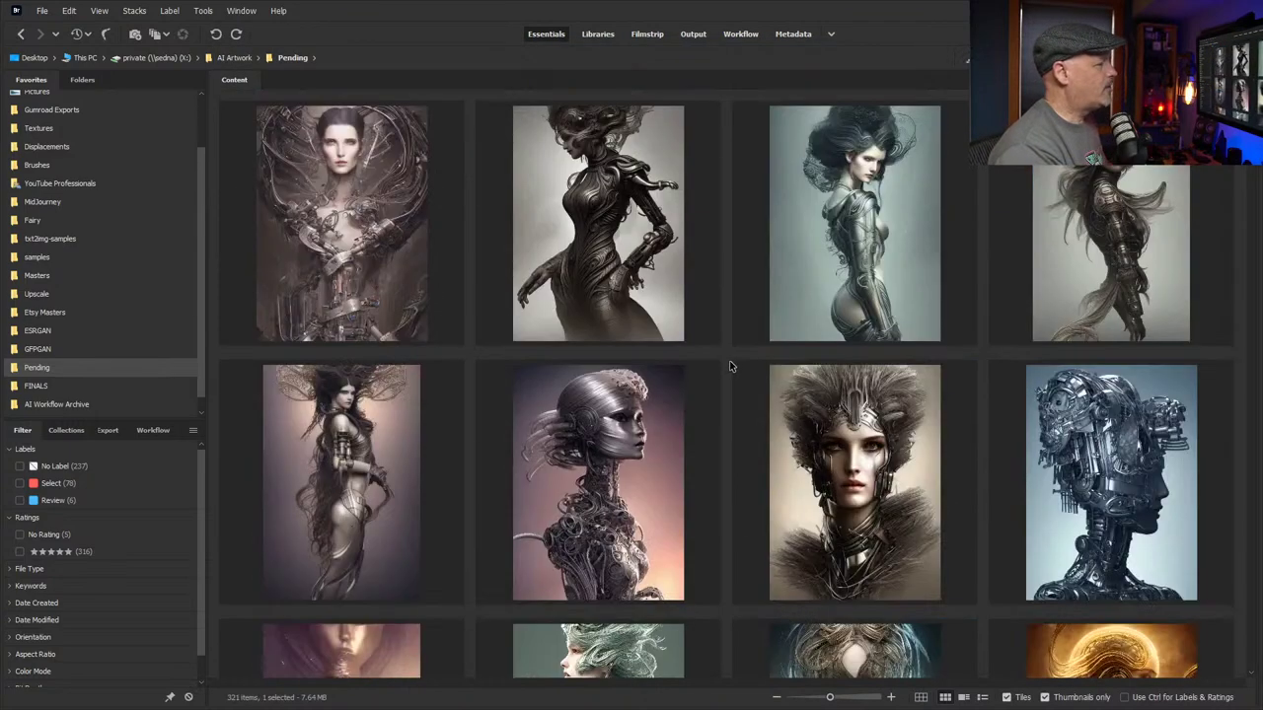
Preview the first Pending cyborg artwork full screen, advance to the next, and zoom in
click(381, 240)
key(space)
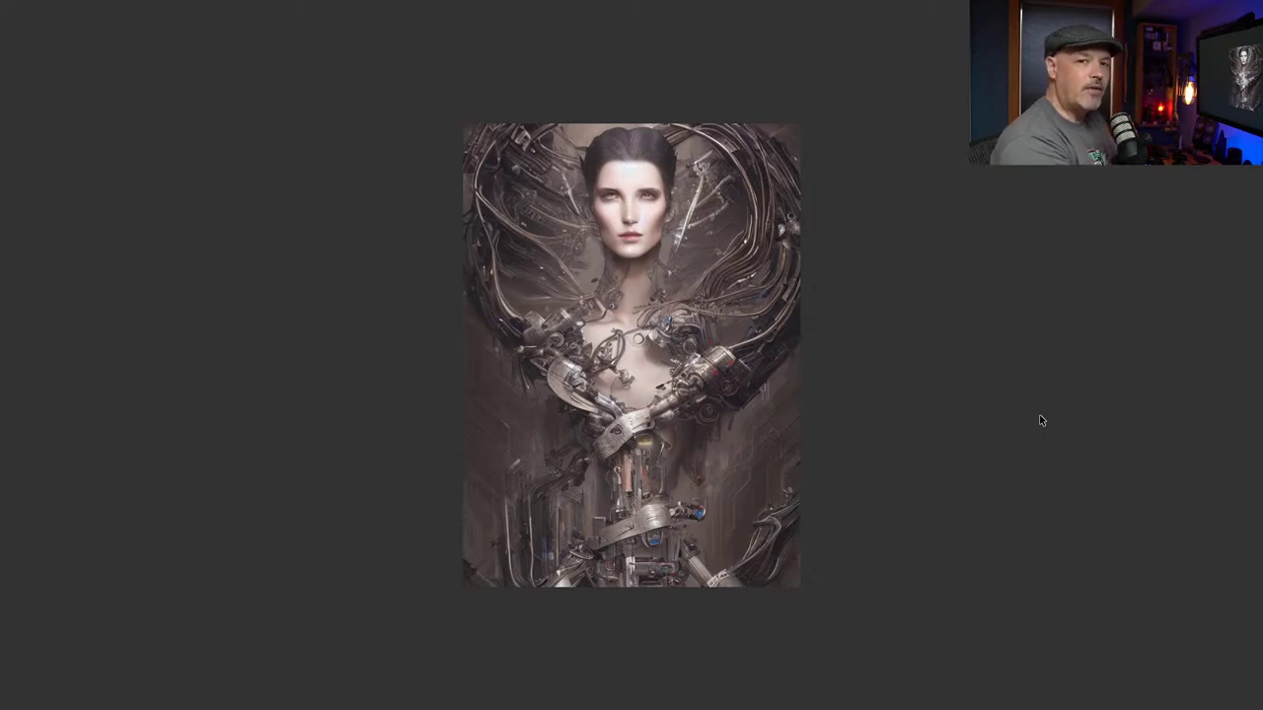
key(Right)
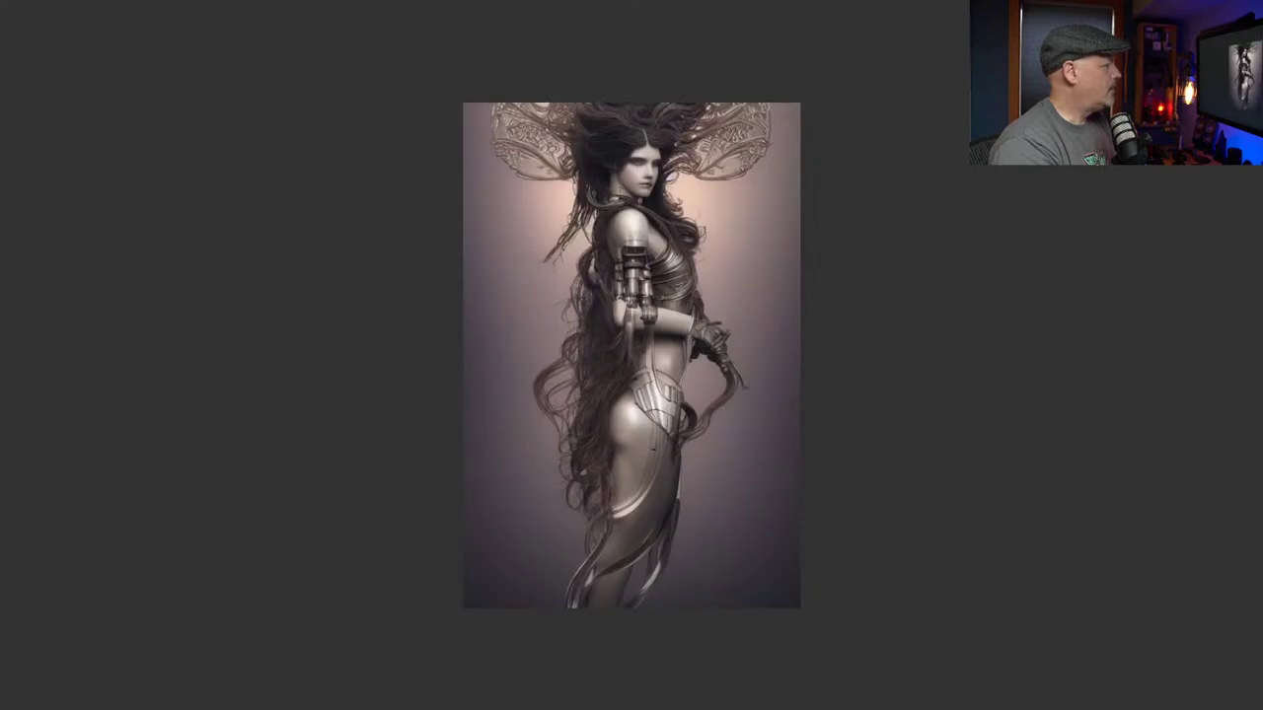
scroll(607, 234, up, 3)
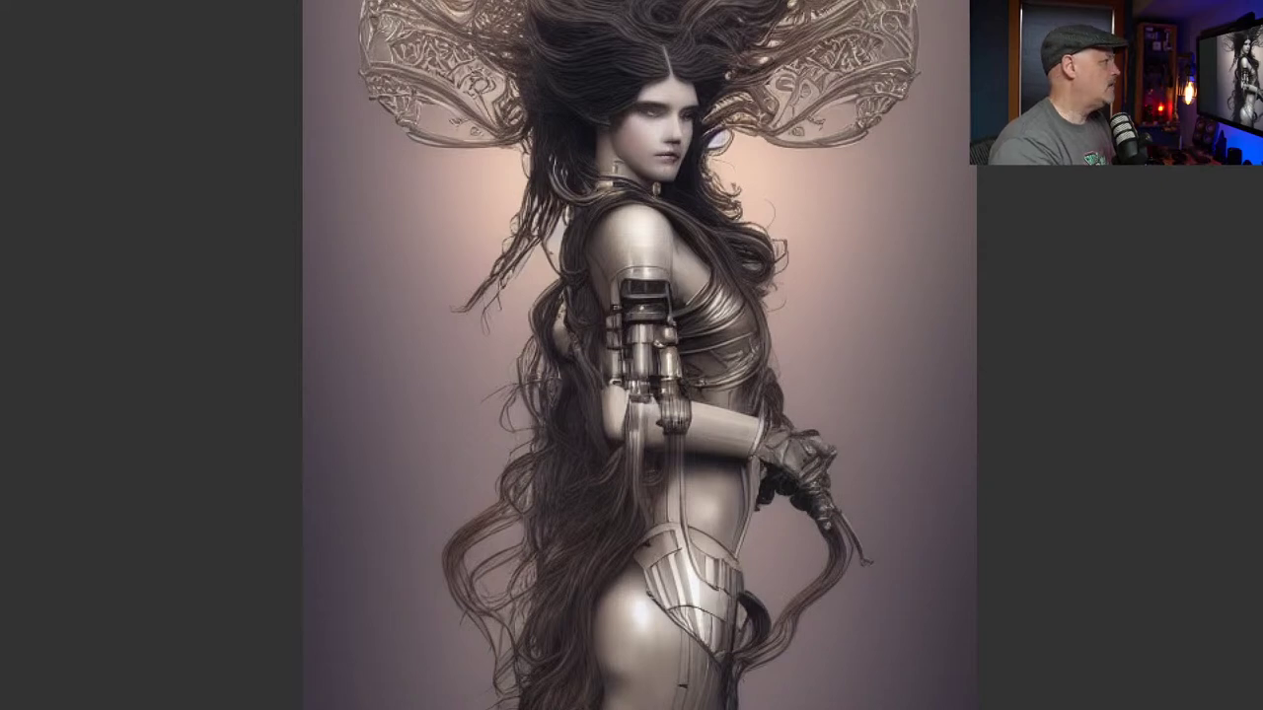
Zoom back out and step through seven more cyborg portraits in full-screen preview
scroll(772, 271, down, 1)
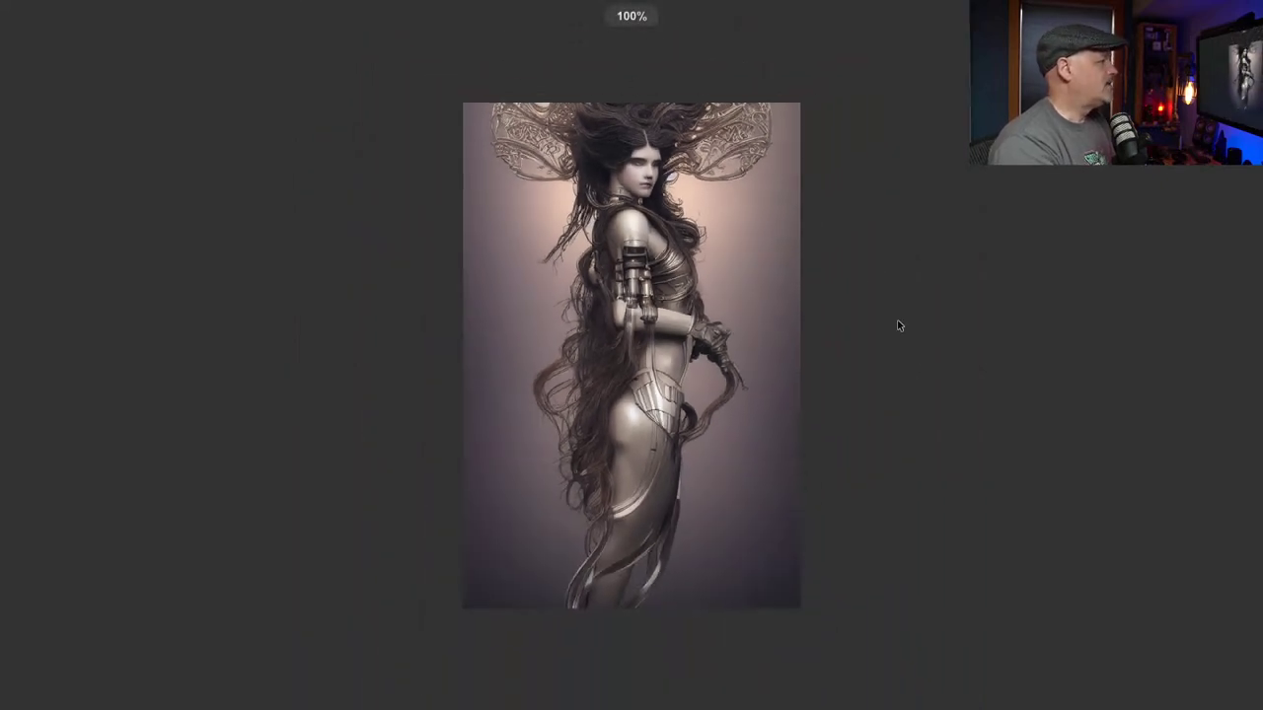
key(Right)
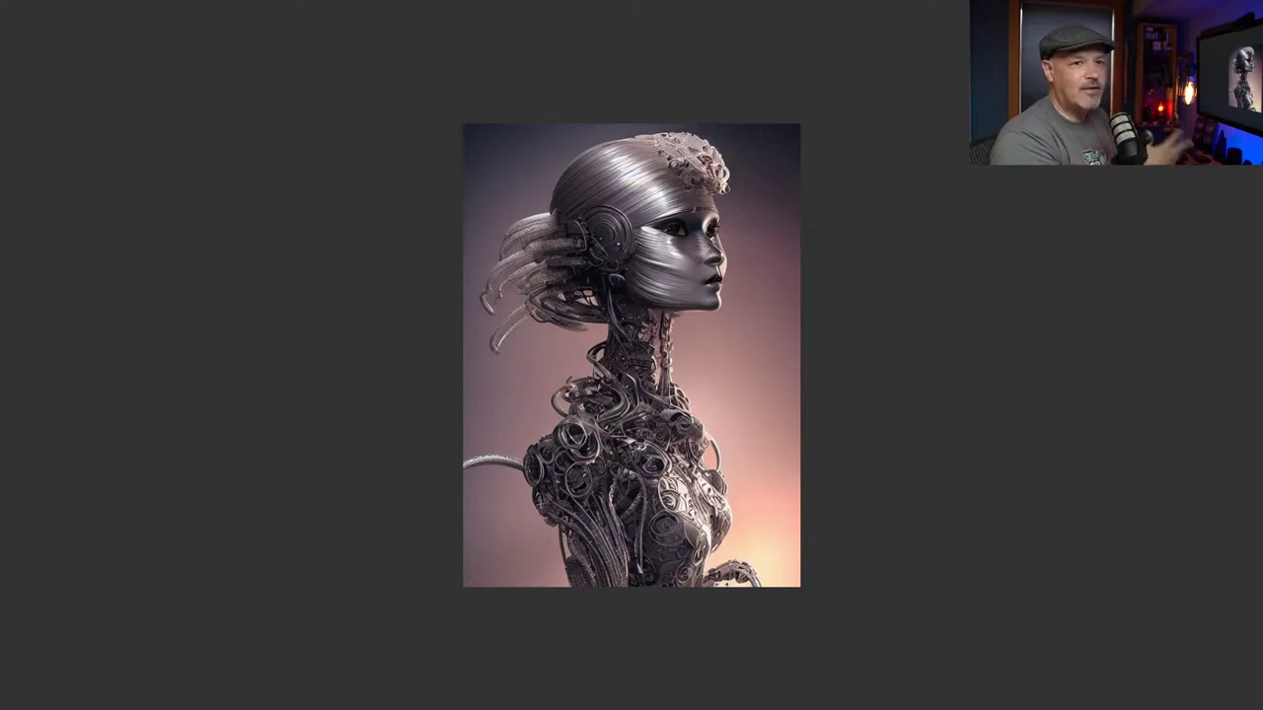
key(Right)
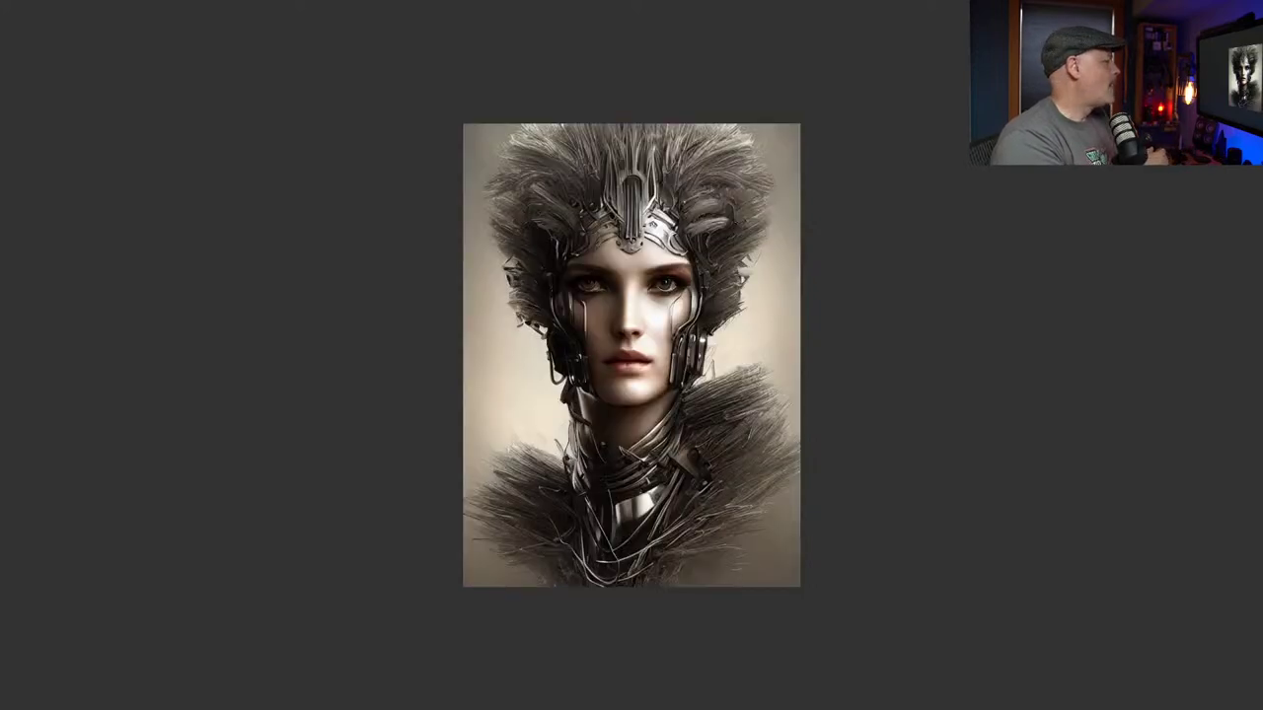
key(Right)
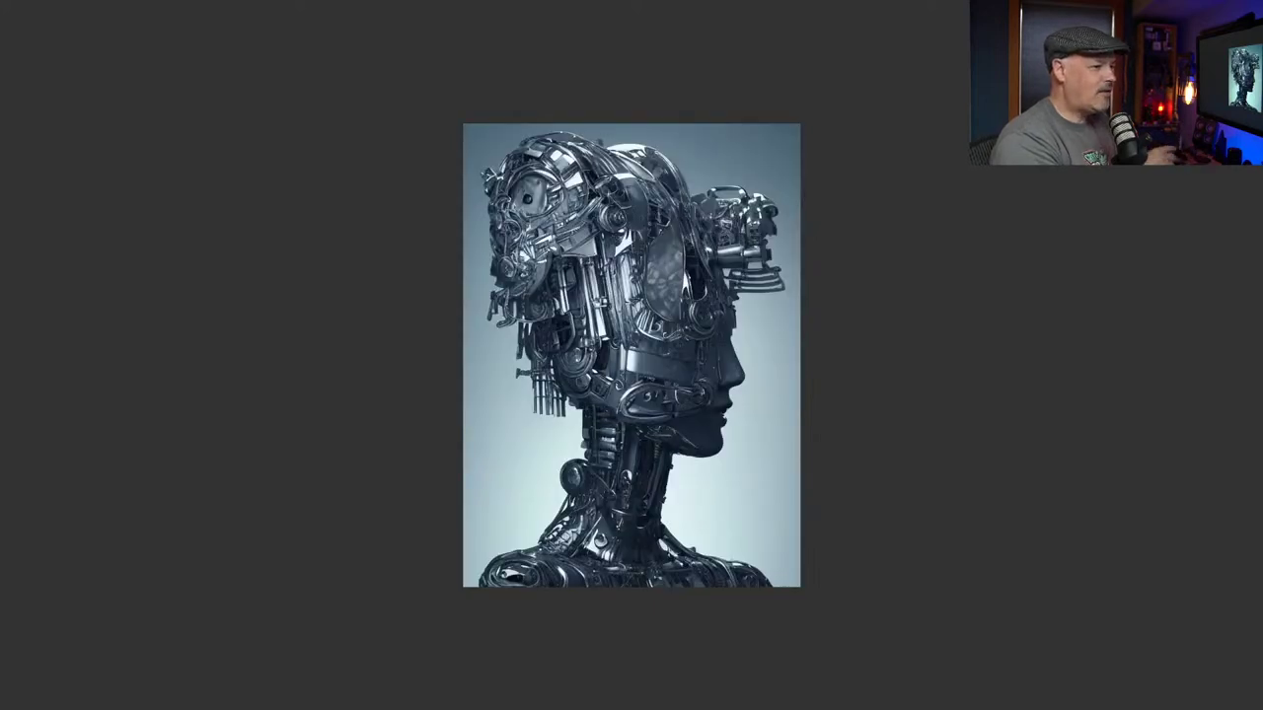
key(Right)
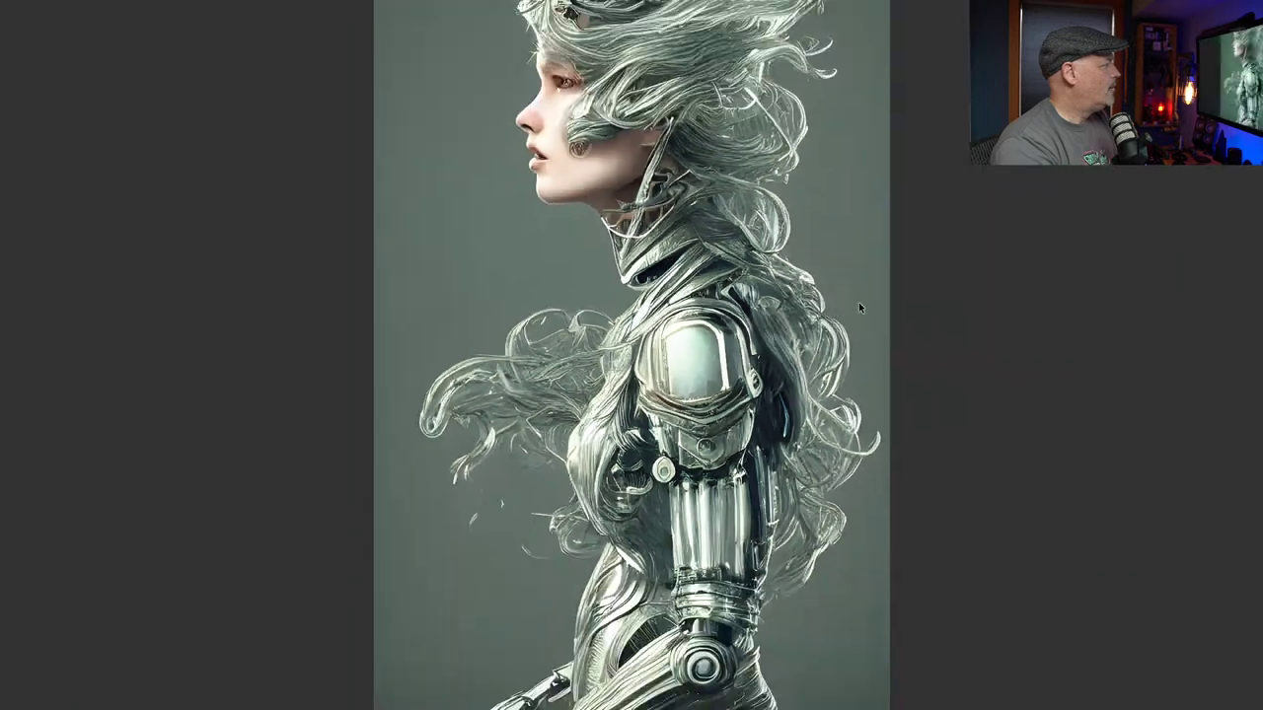
key(Right)
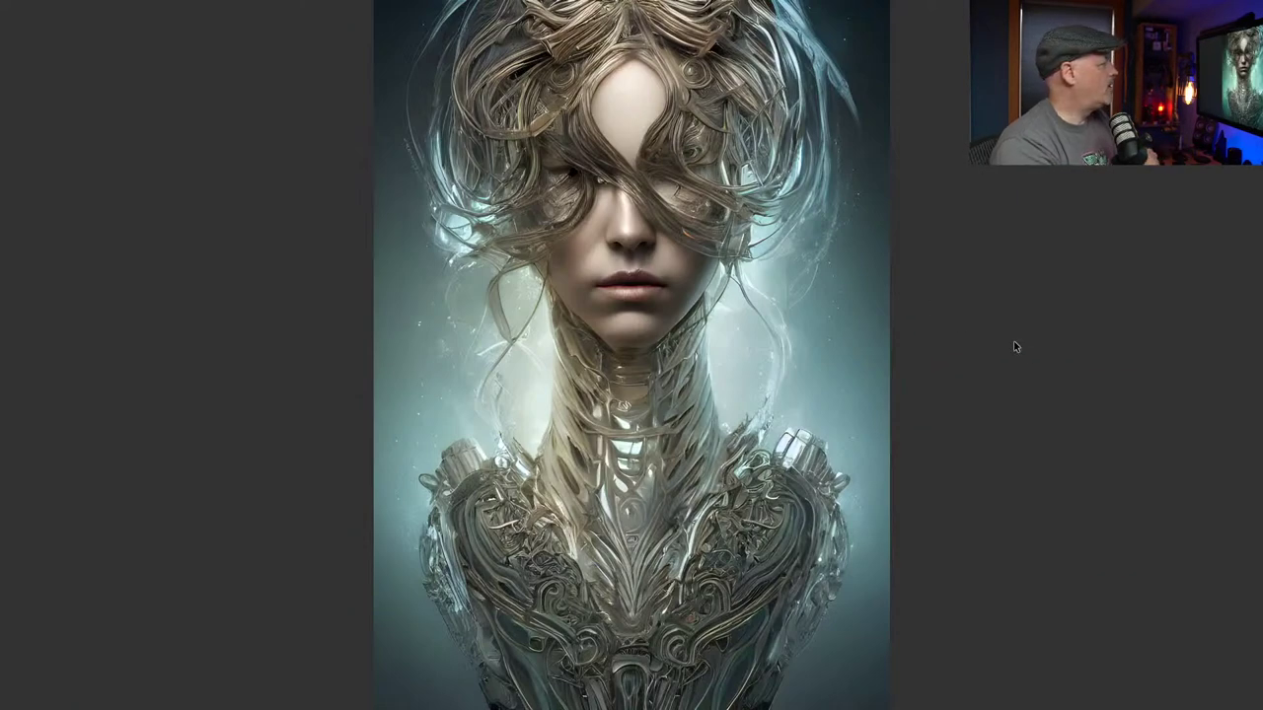
key(Right)
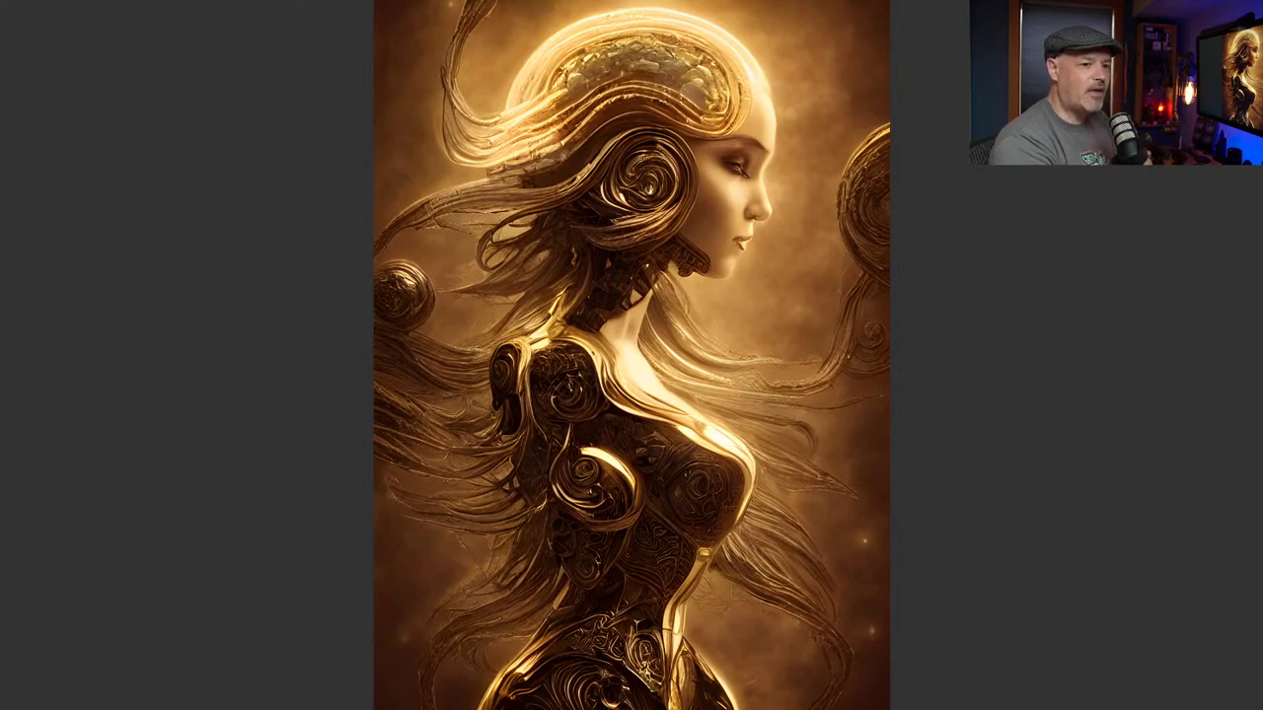
key(Right)
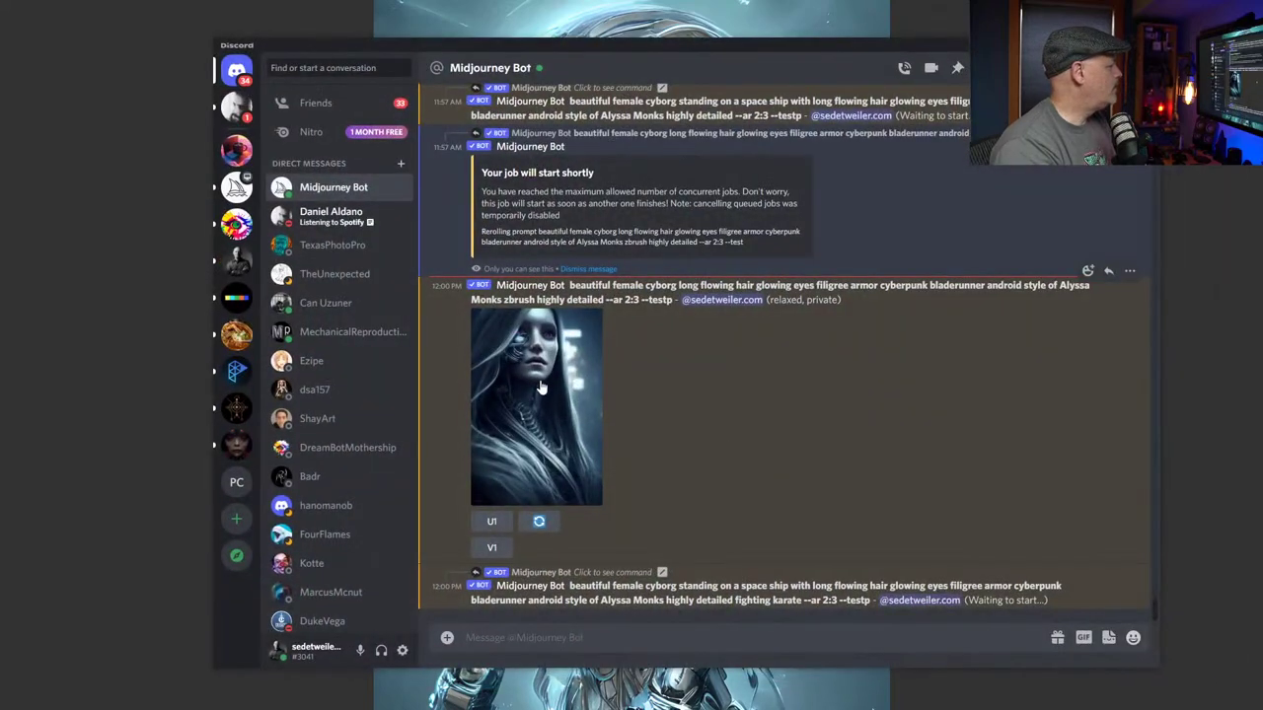
Enlarge the newest zbrush cyborg result, close it, and reroll the prompt once more
click(583, 385)
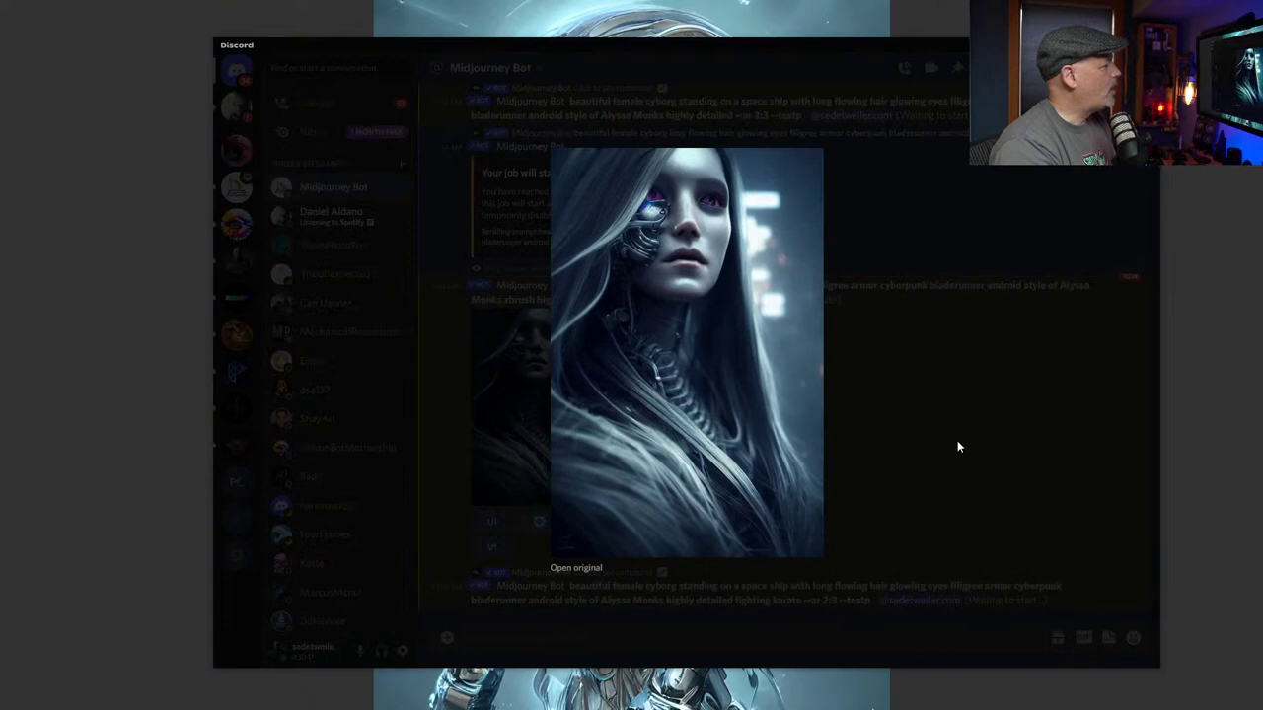
click(959, 394)
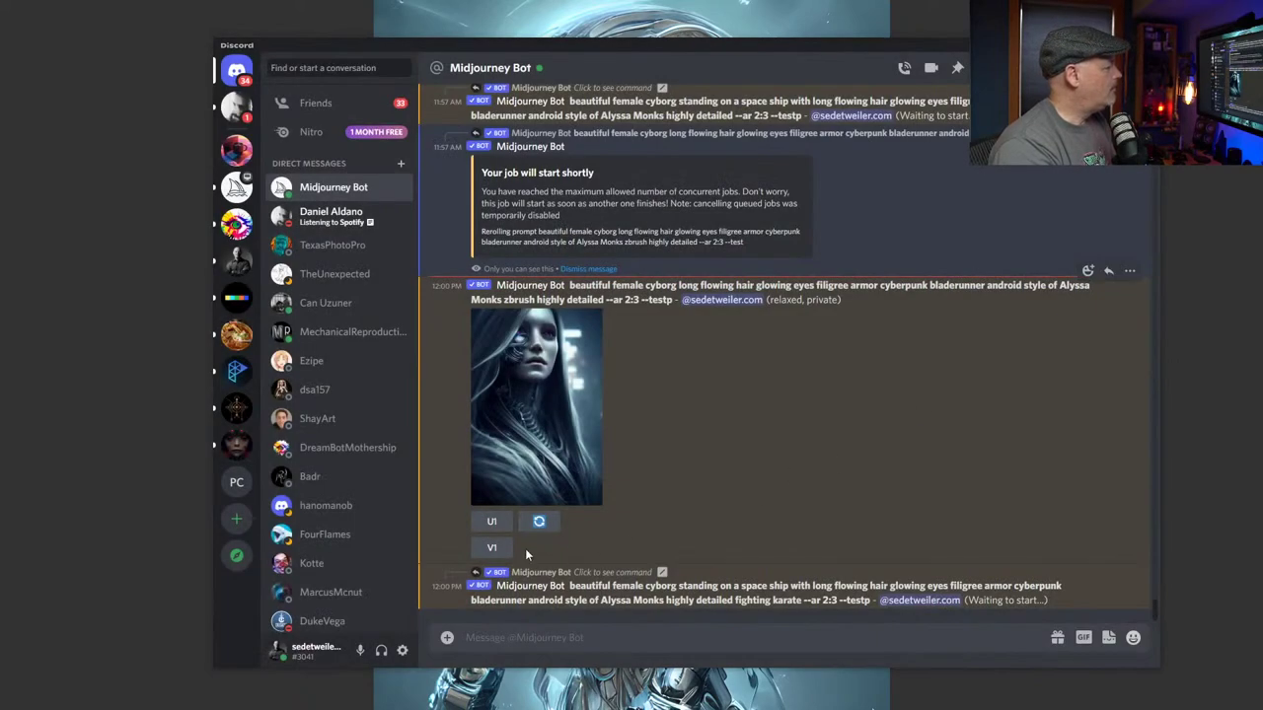
click(539, 521)
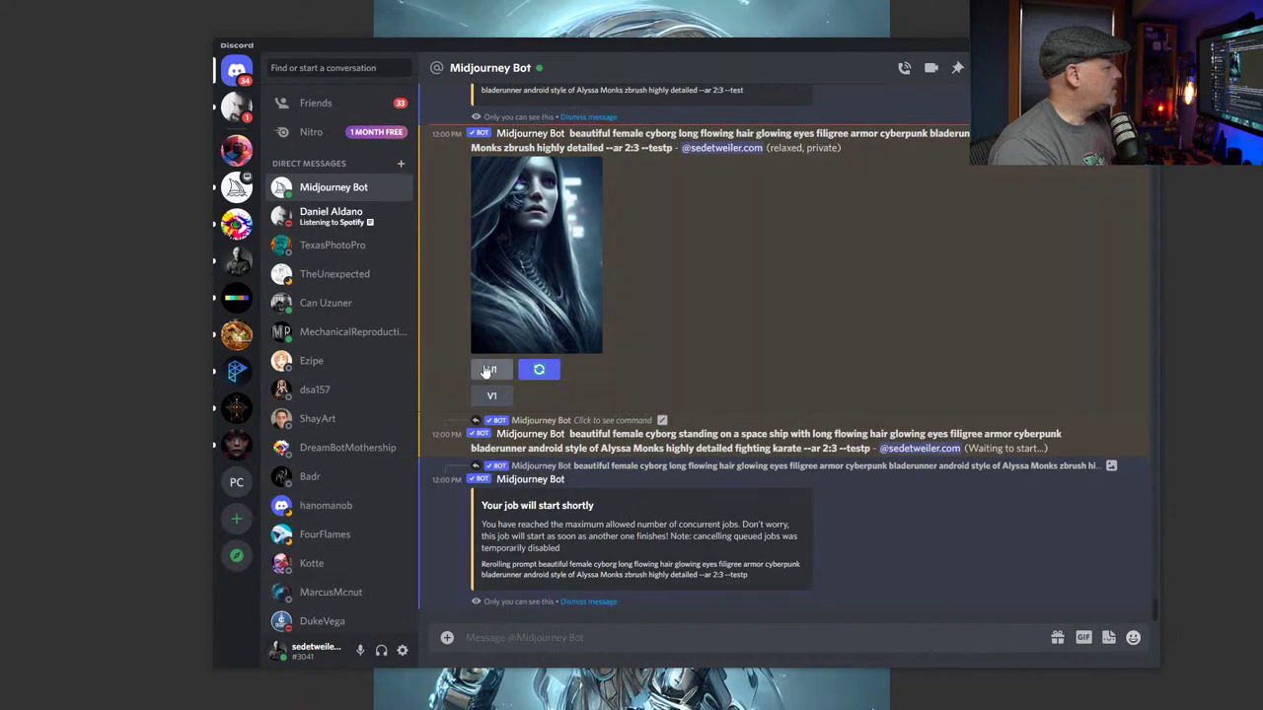
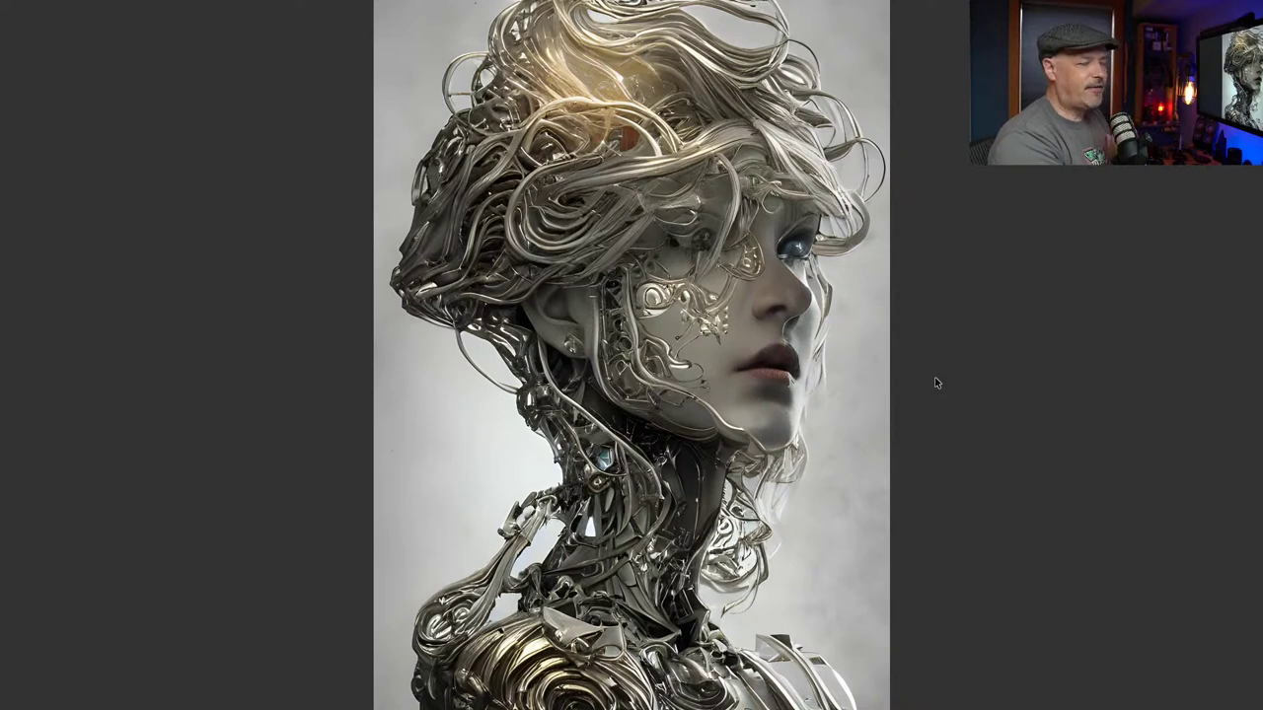
Page through seven cyborg portrait previews, ending on the gold flowing-armour figure
key(Right)
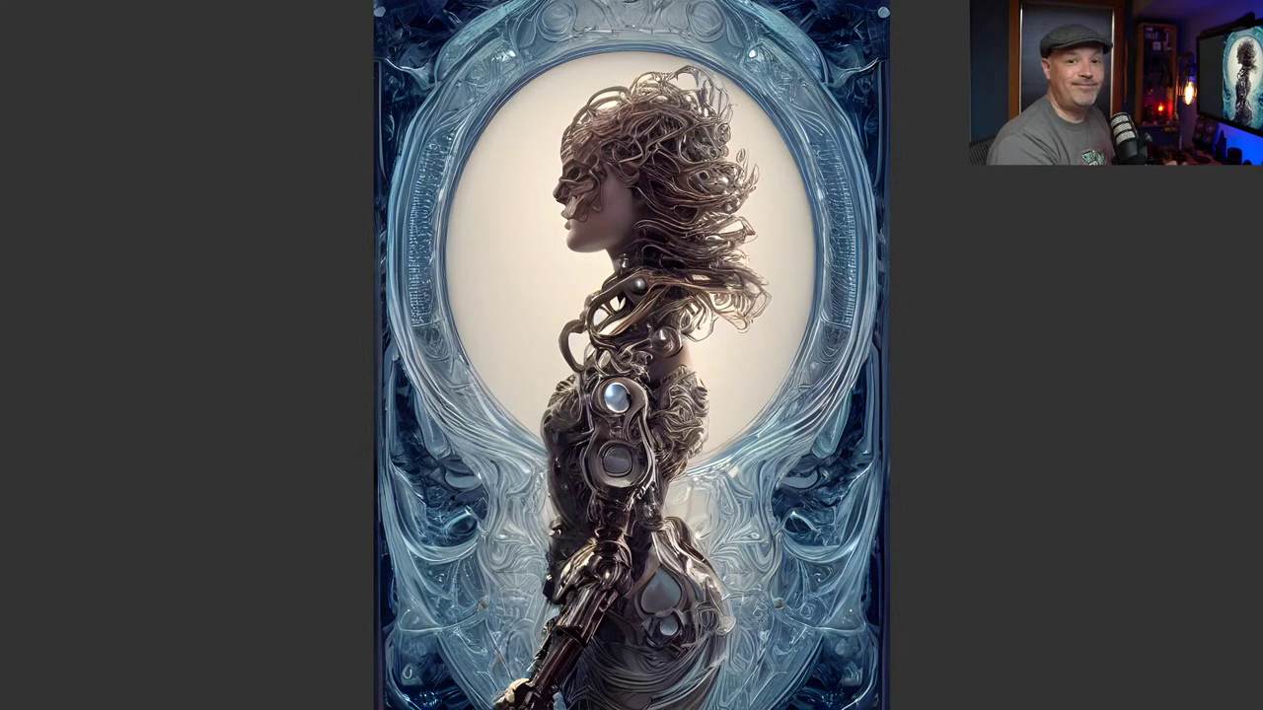
key(Right)
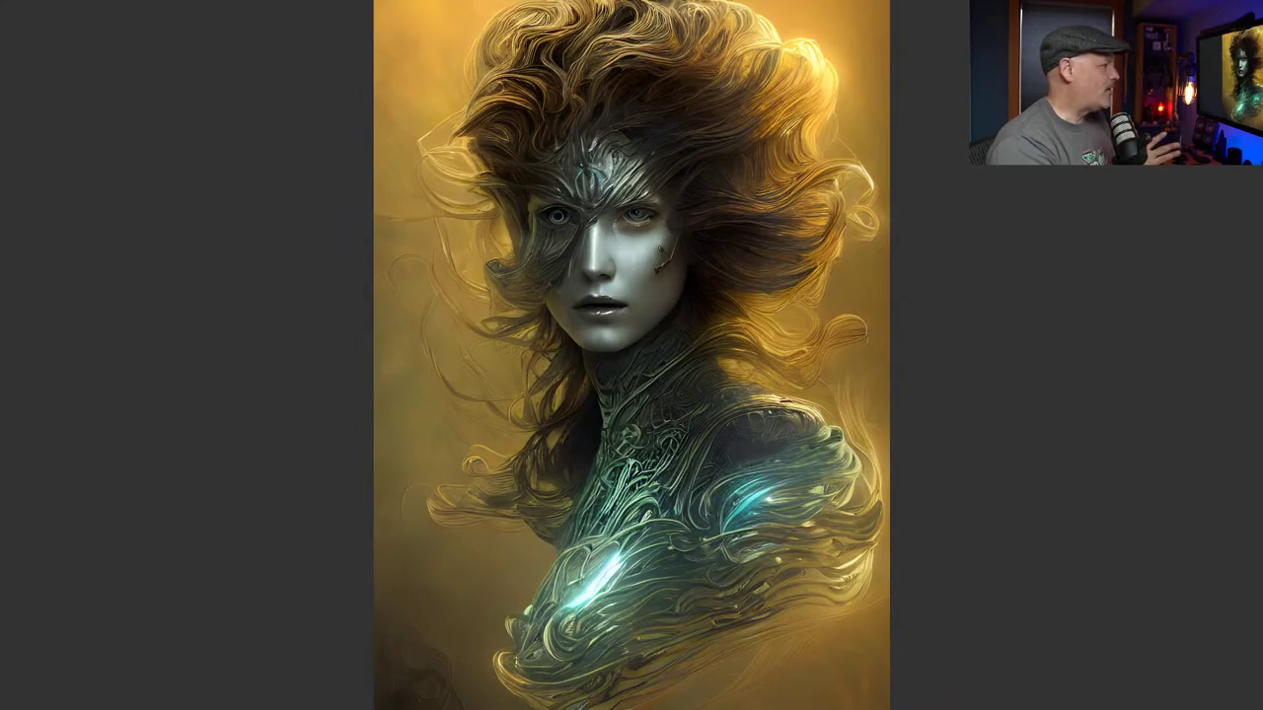
key(Right)
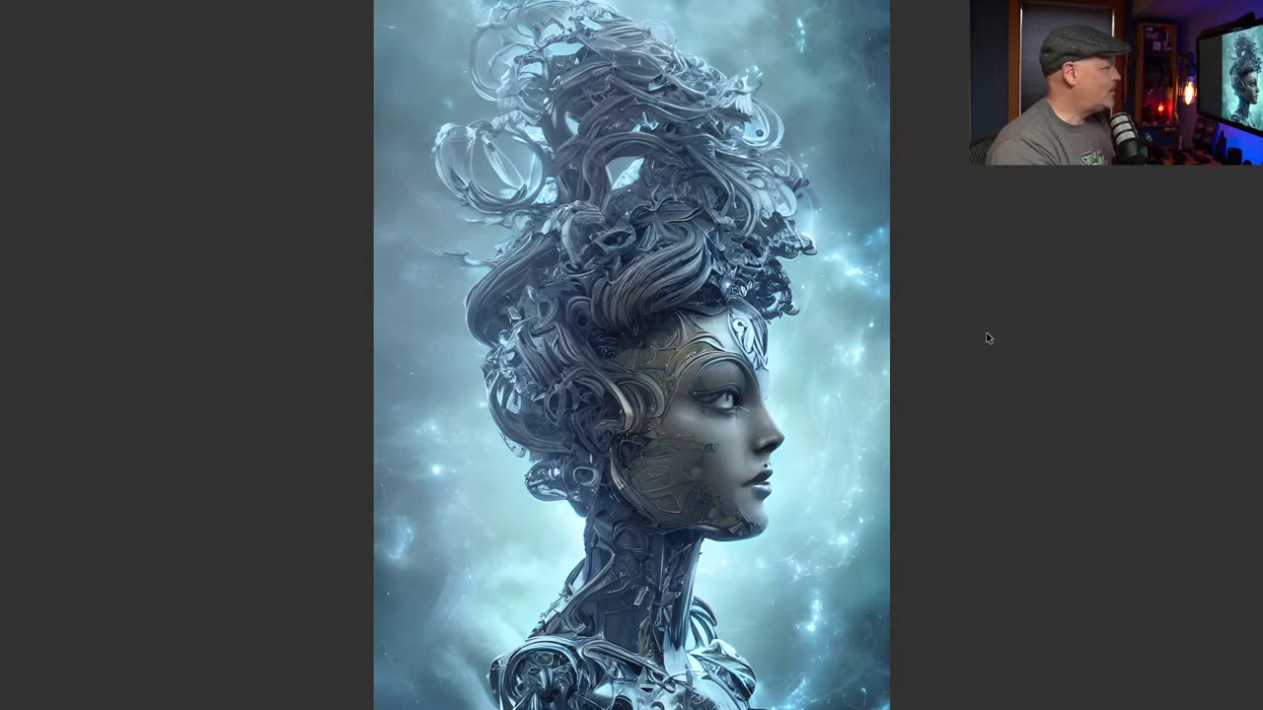
key(Right)
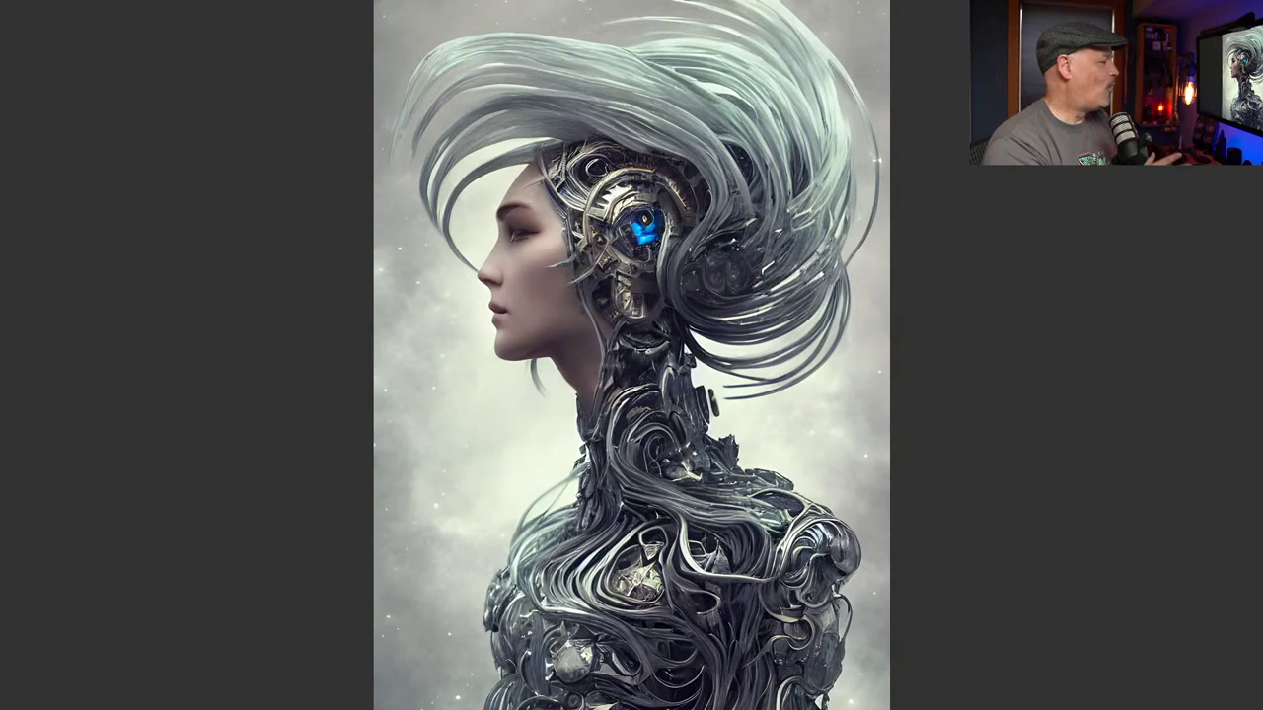
key(Right)
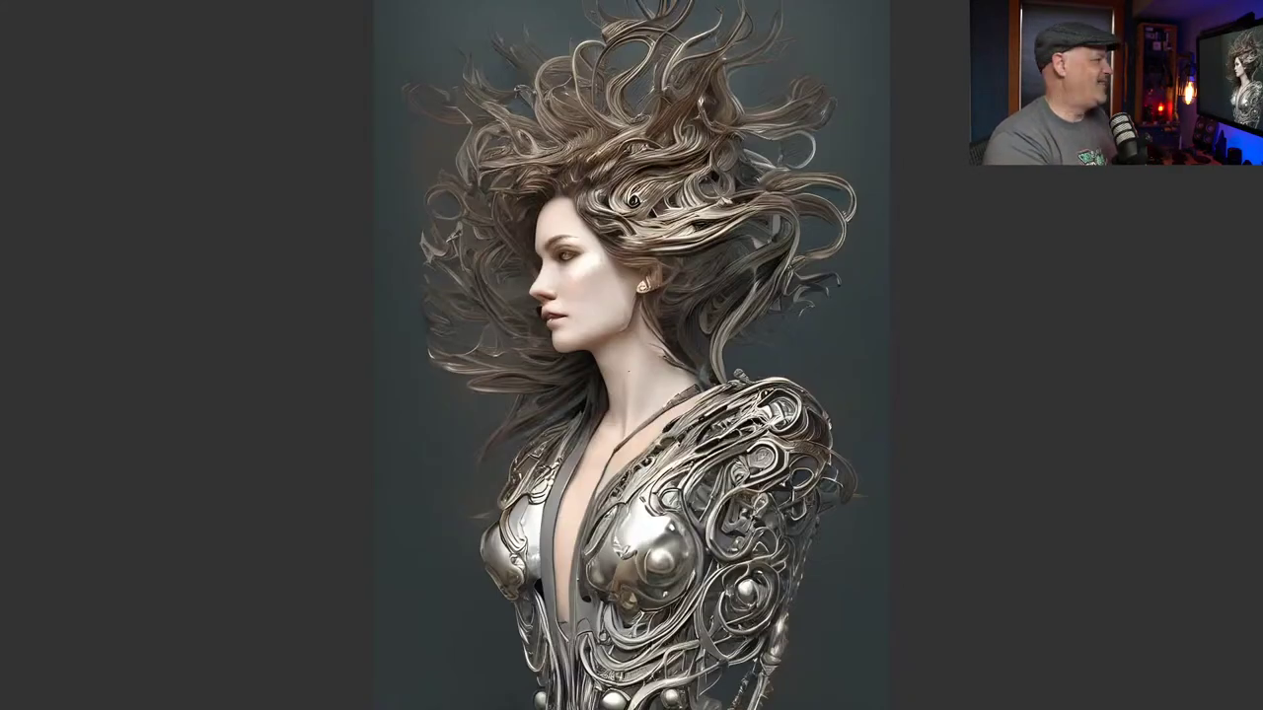
key(Right)
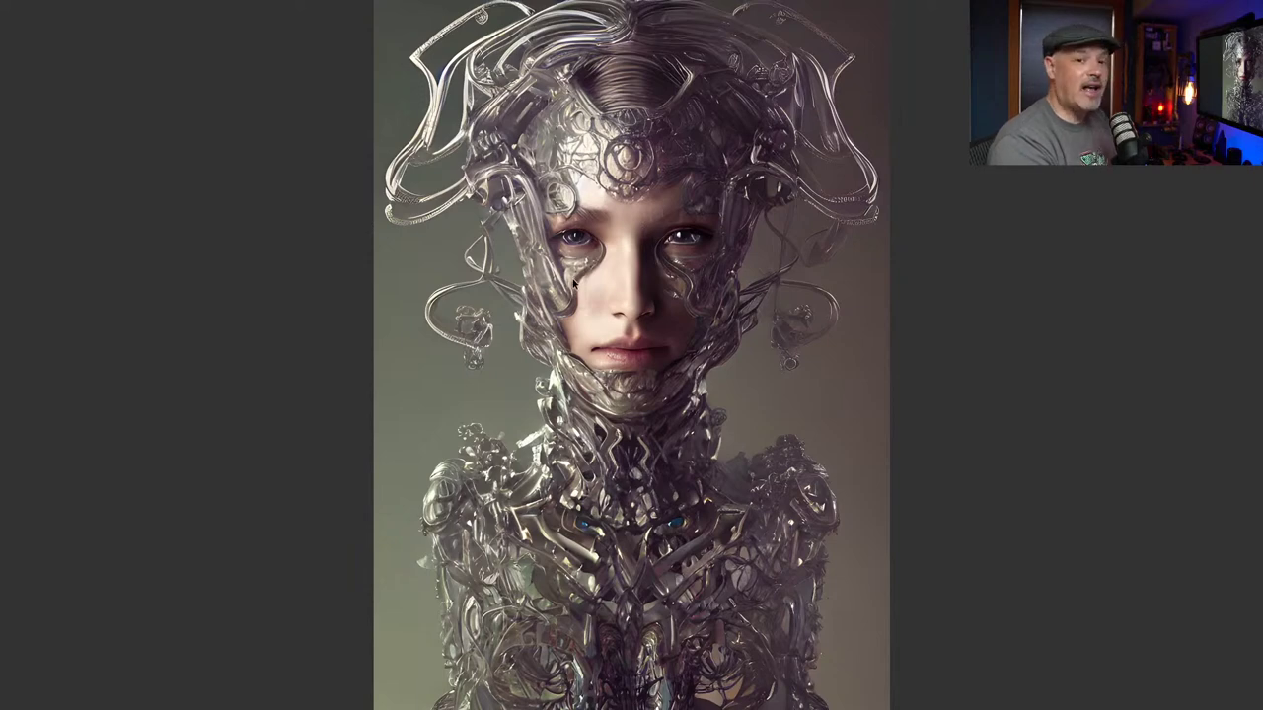
key(Right)
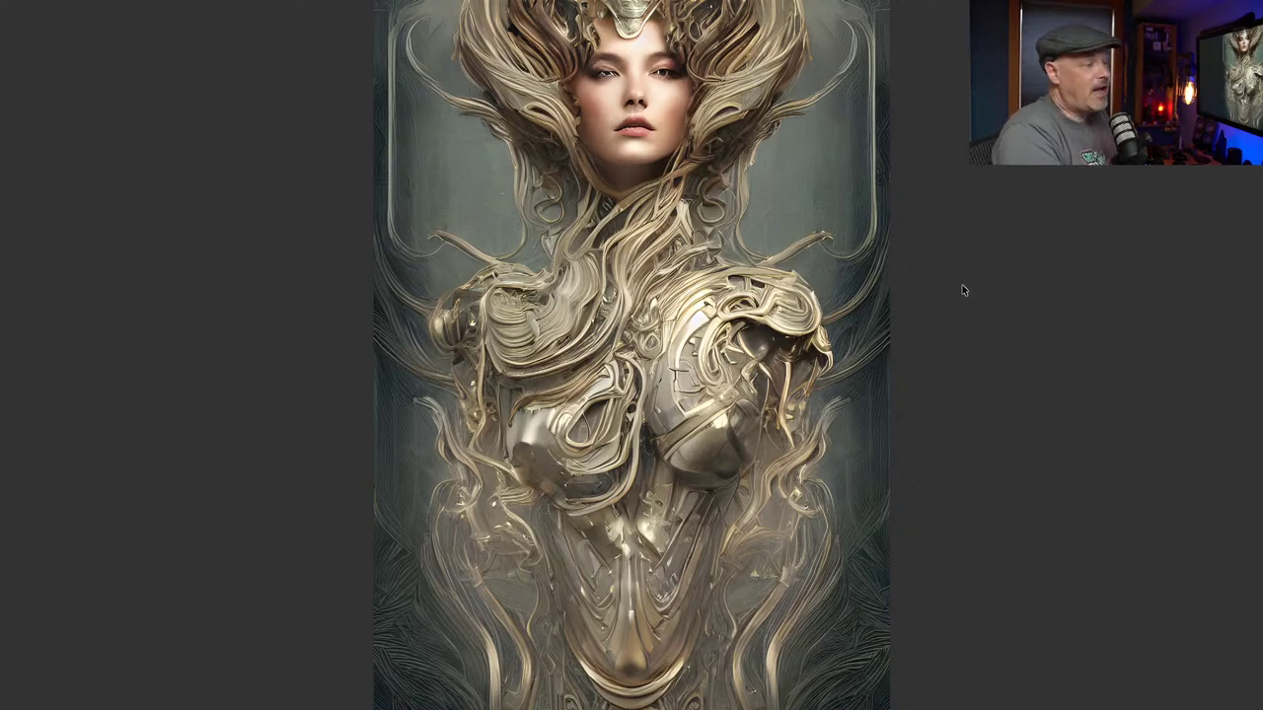
Inspect the new Midjourney cyborg image, upscale image 1 (U1) and re-roll the prompt
key(alt+Tab)
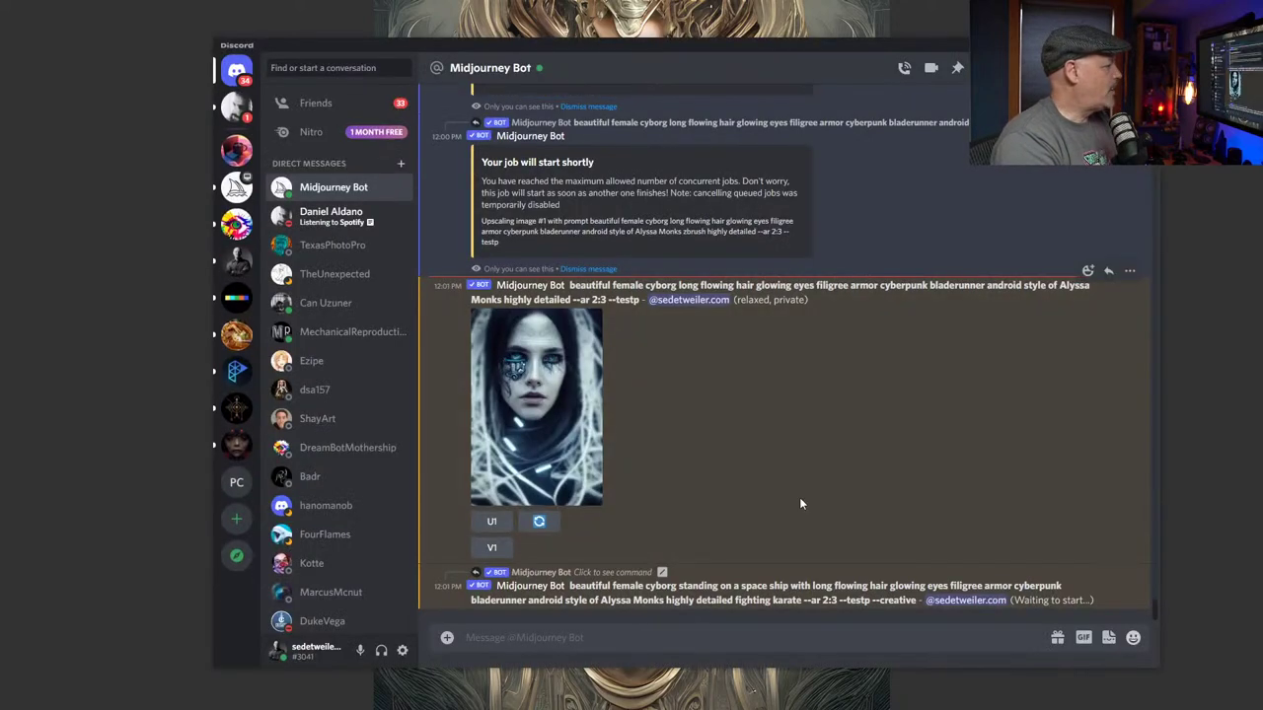
click(540, 419)
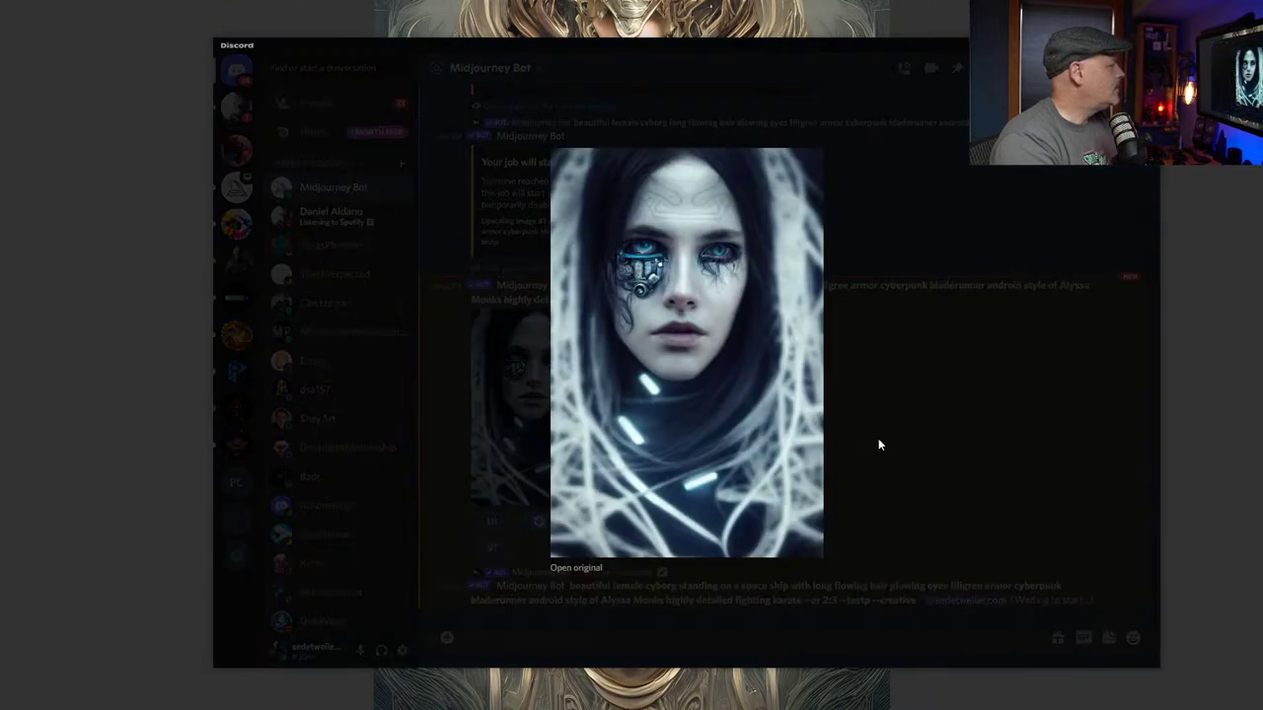
click(956, 393)
click(492, 521)
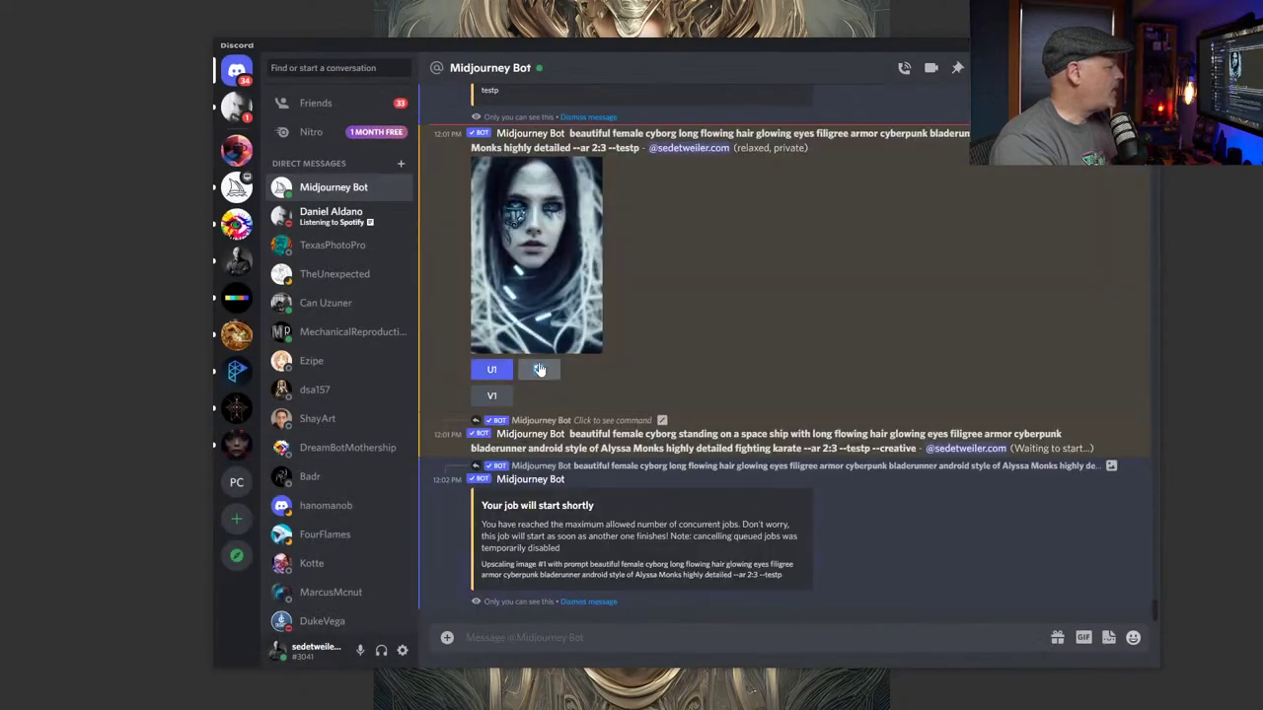
click(538, 369)
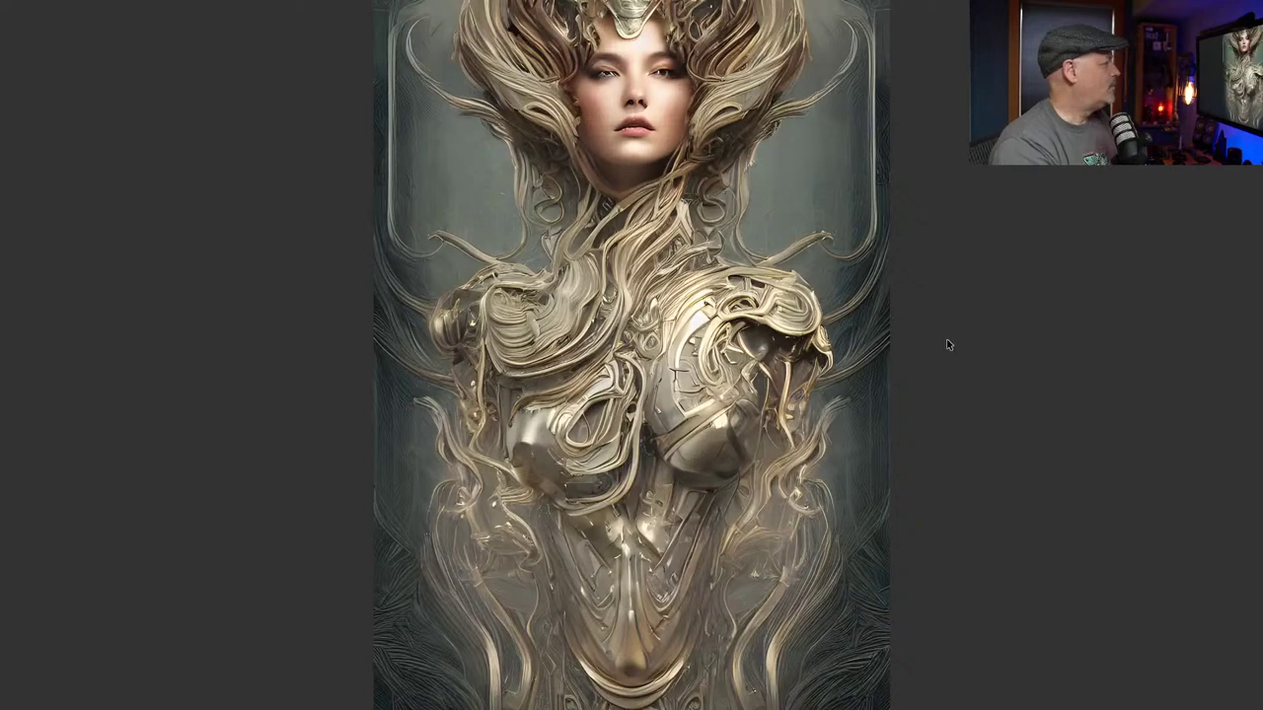
Delete the red-haired cyborg portrait, then continue to the silver robotic woman portrait
key(Right)
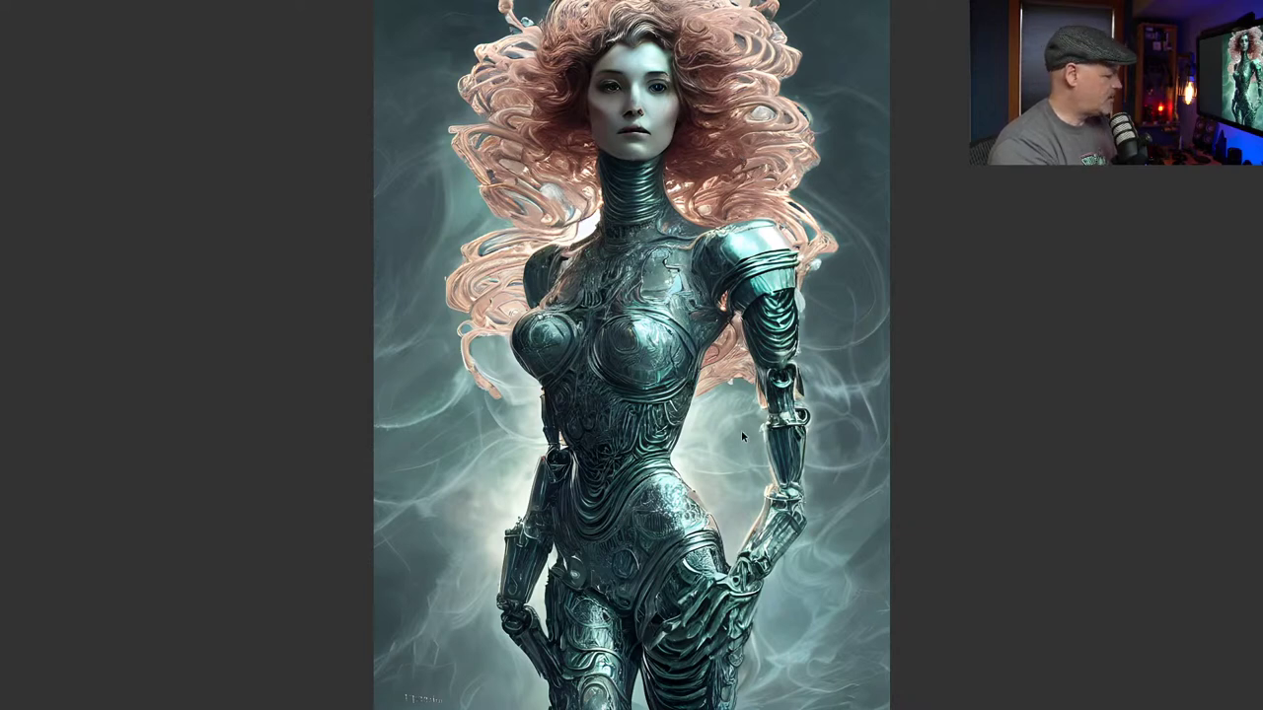
key(Delete)
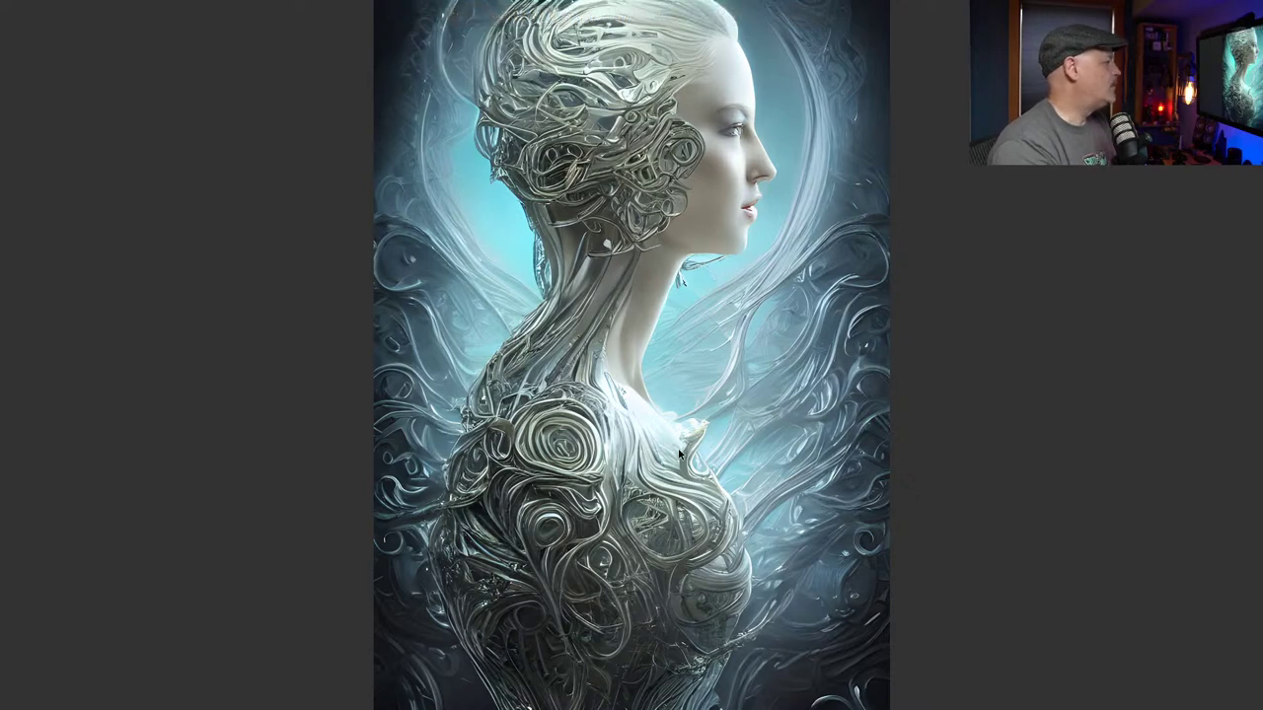
key(Right)
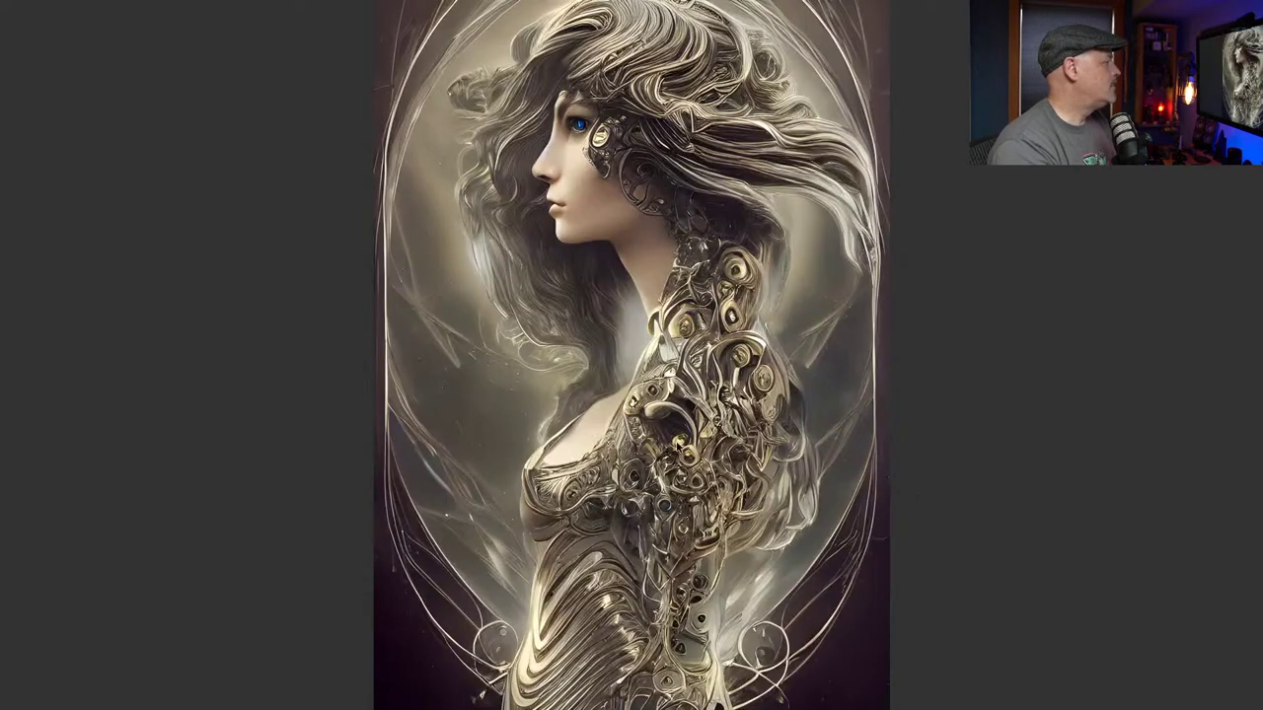
key(Right)
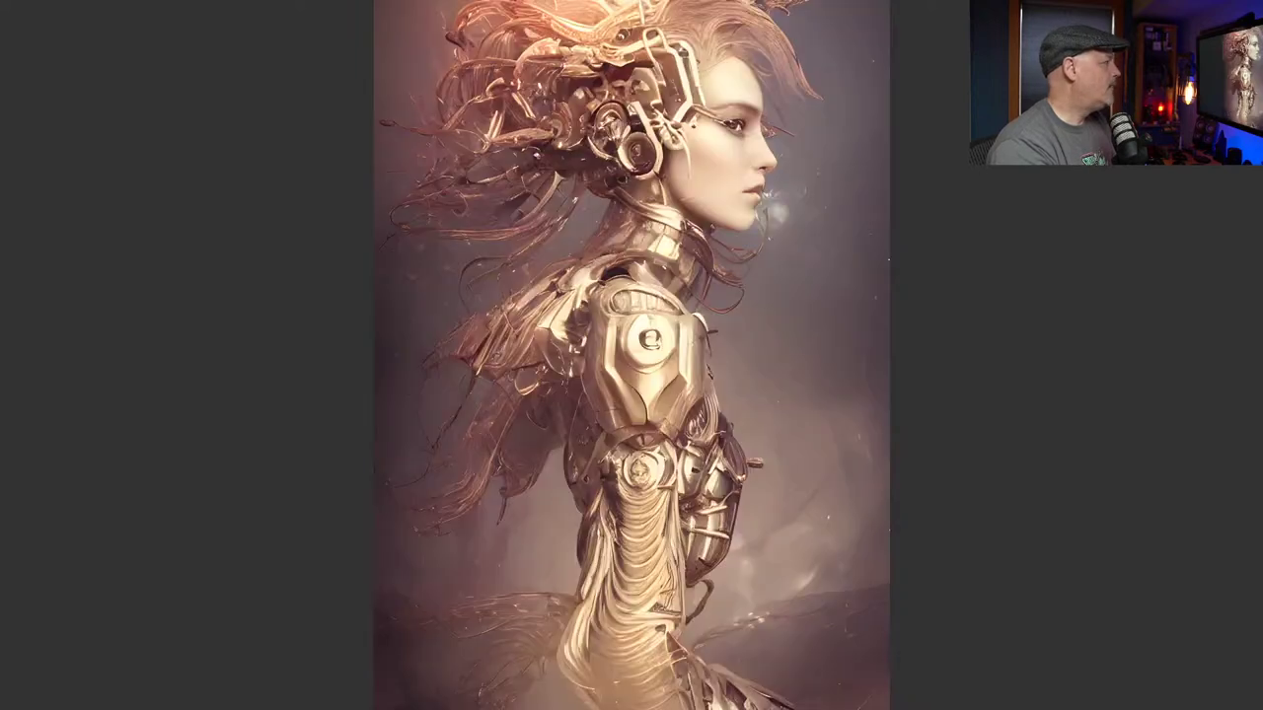
key(Right)
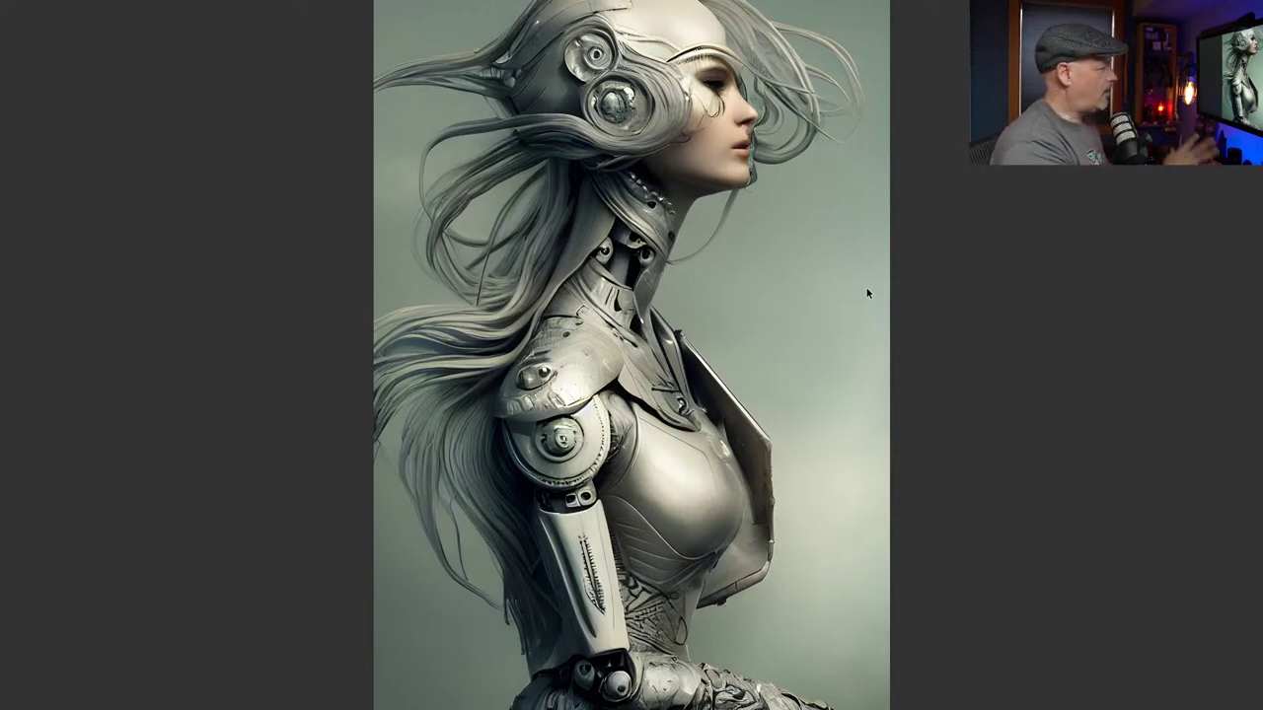
Filter the Pending folder thumbnails to the 77 images labelled Select
key(space)
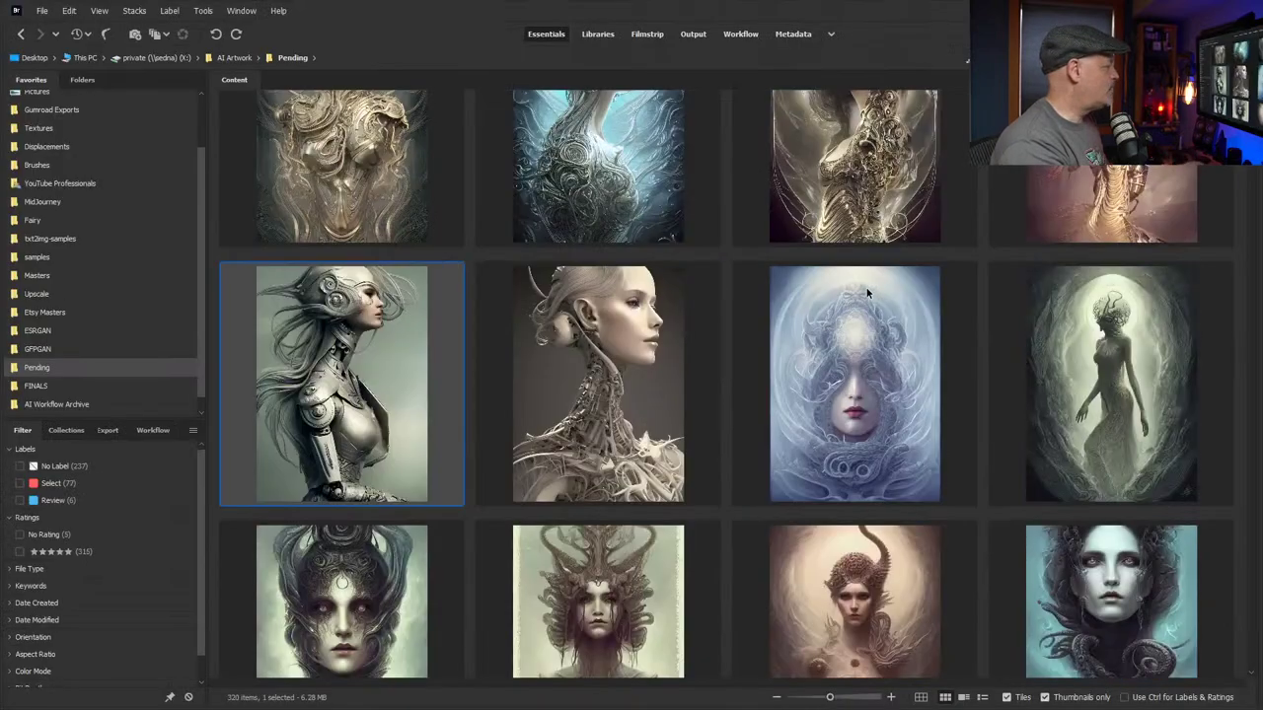
click(45, 485)
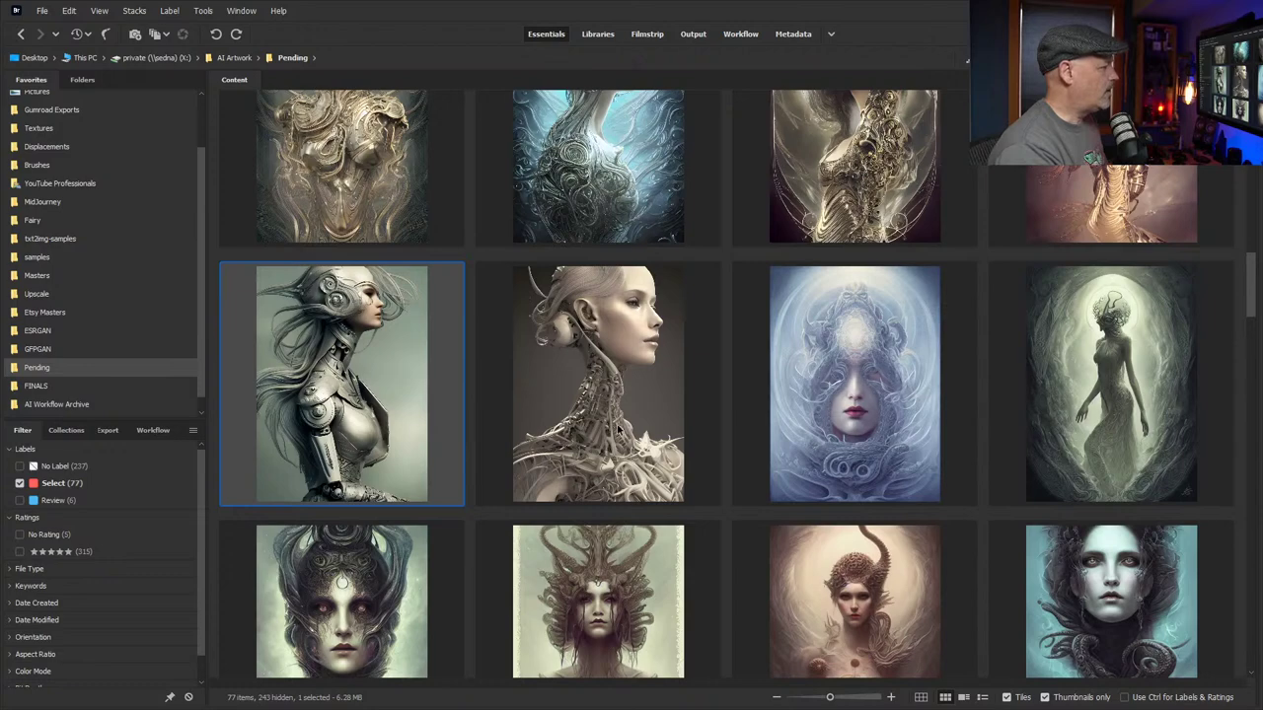
scroll(666, 411, down, 5)
scroll(666, 410, up, 3)
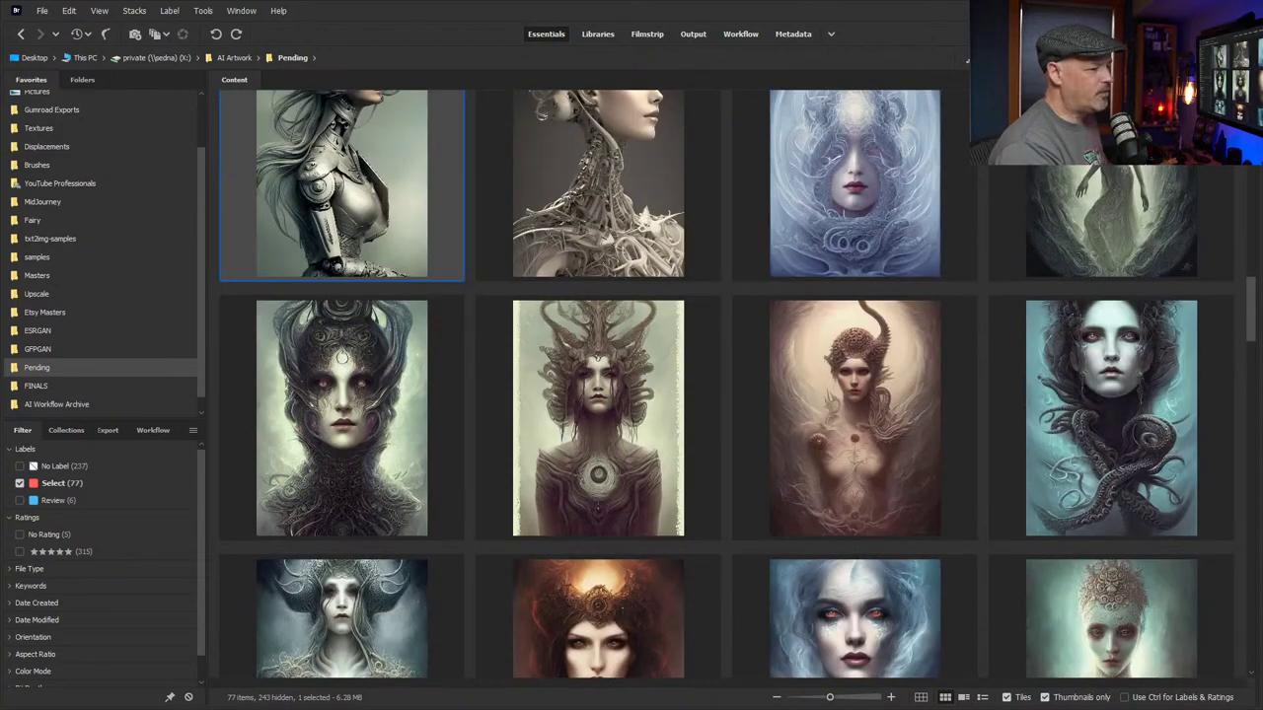
key(alt+Tab)
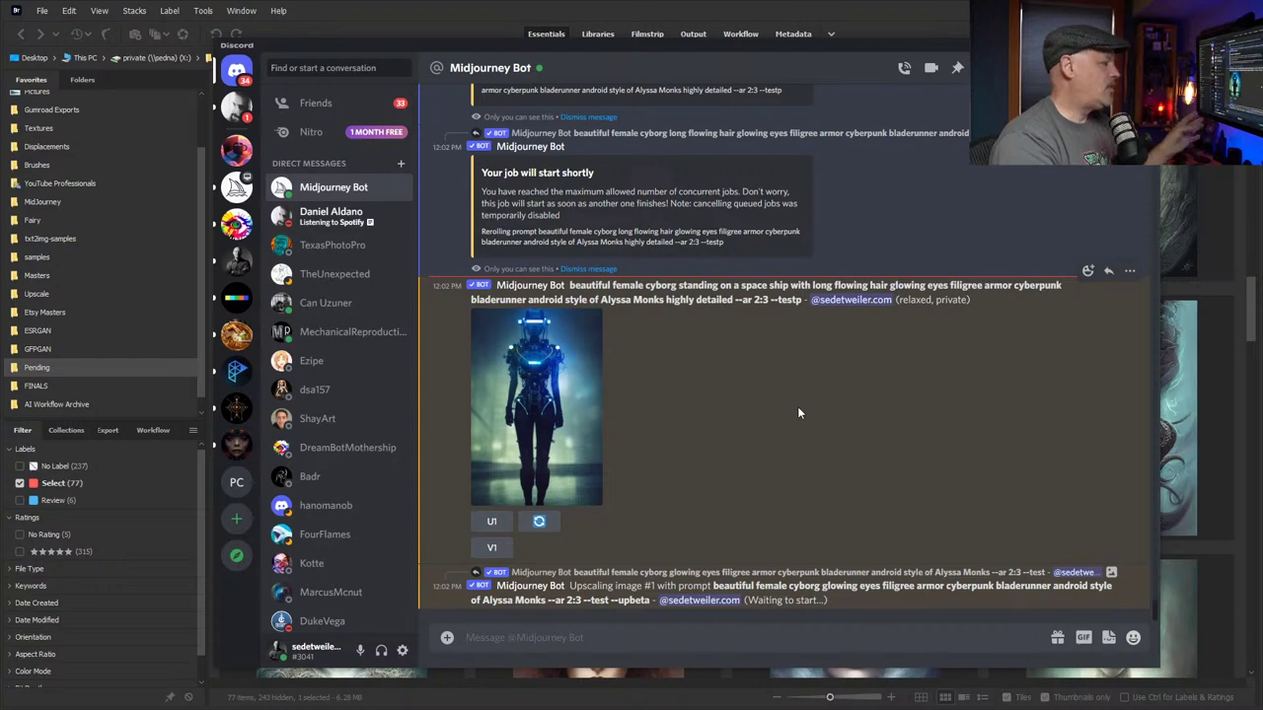
Queue a U1 upscale of the space-ship cyborg result
click(491, 521)
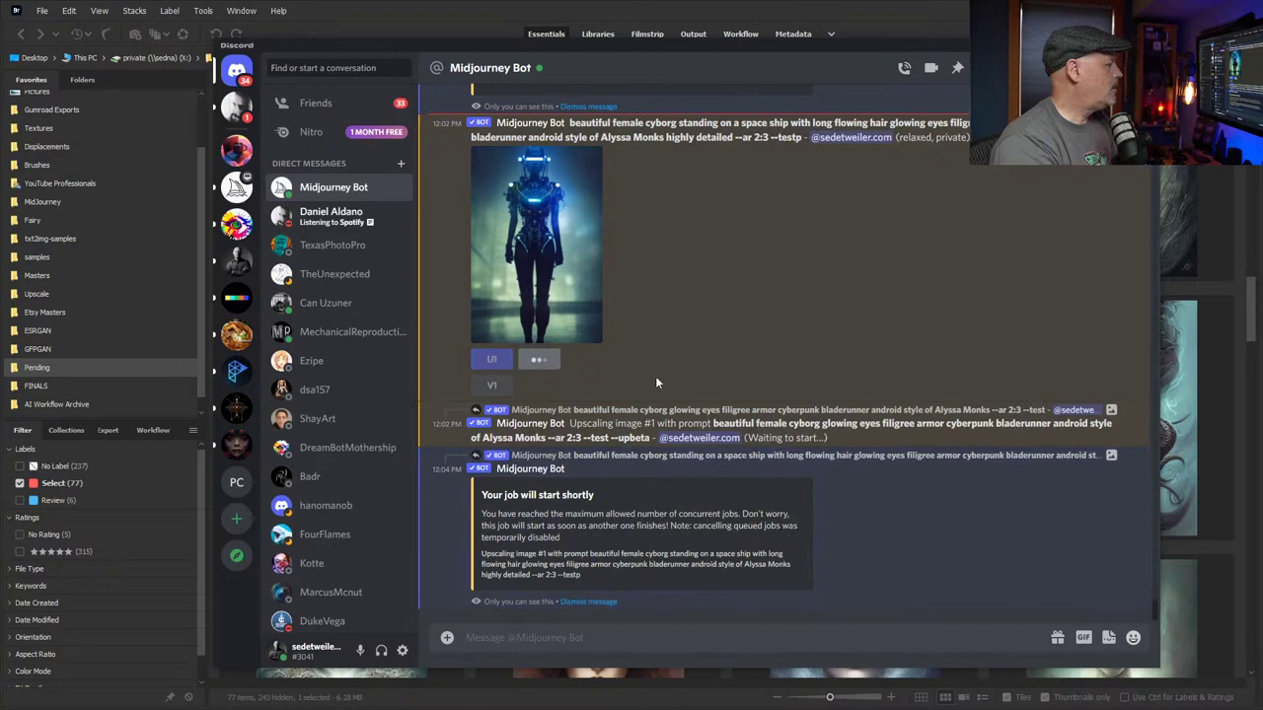
scroll(811, 414, up, 3)
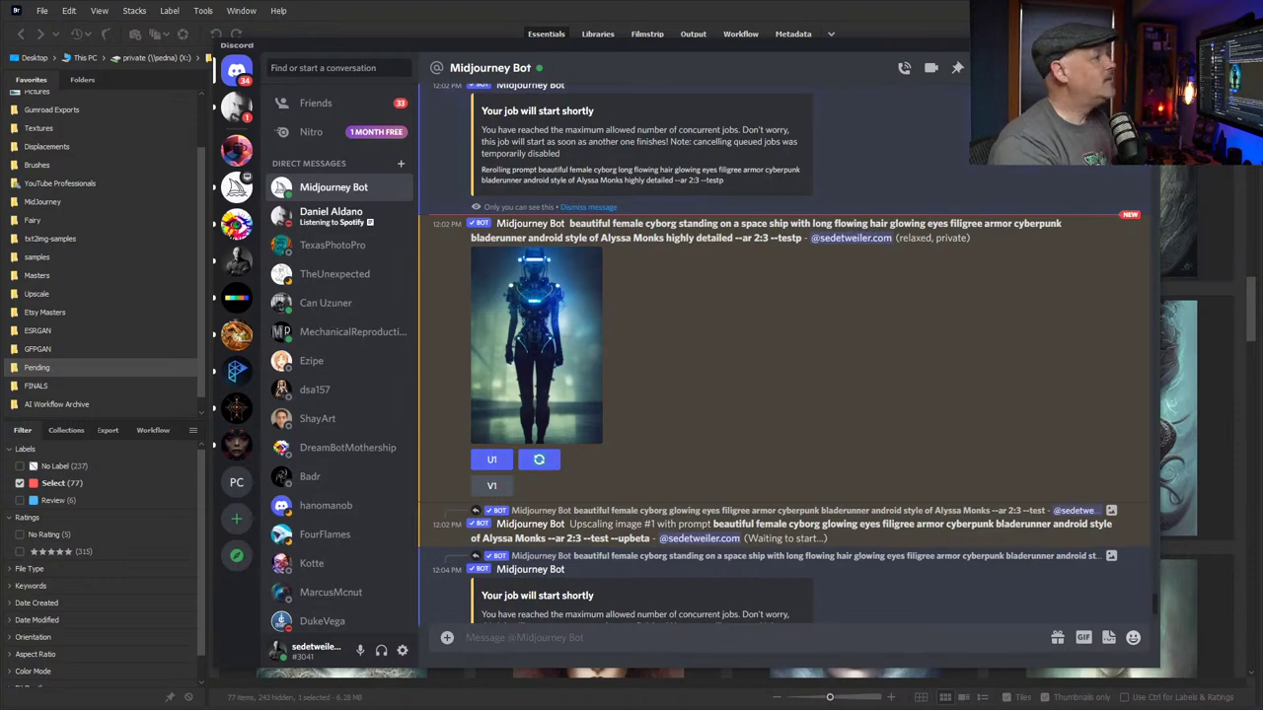
View the selected silver robotic woman portrait full screen, then advance to the pale cyborg profile
key(alt+Tab)
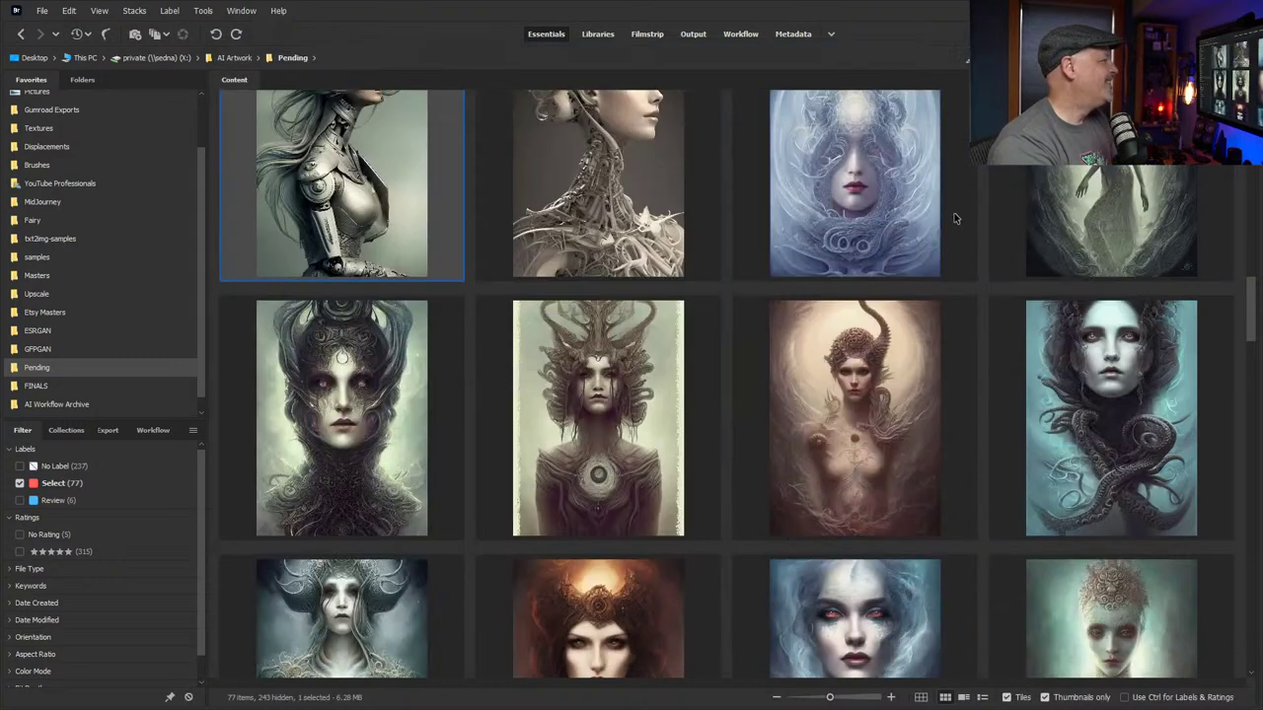
key(space)
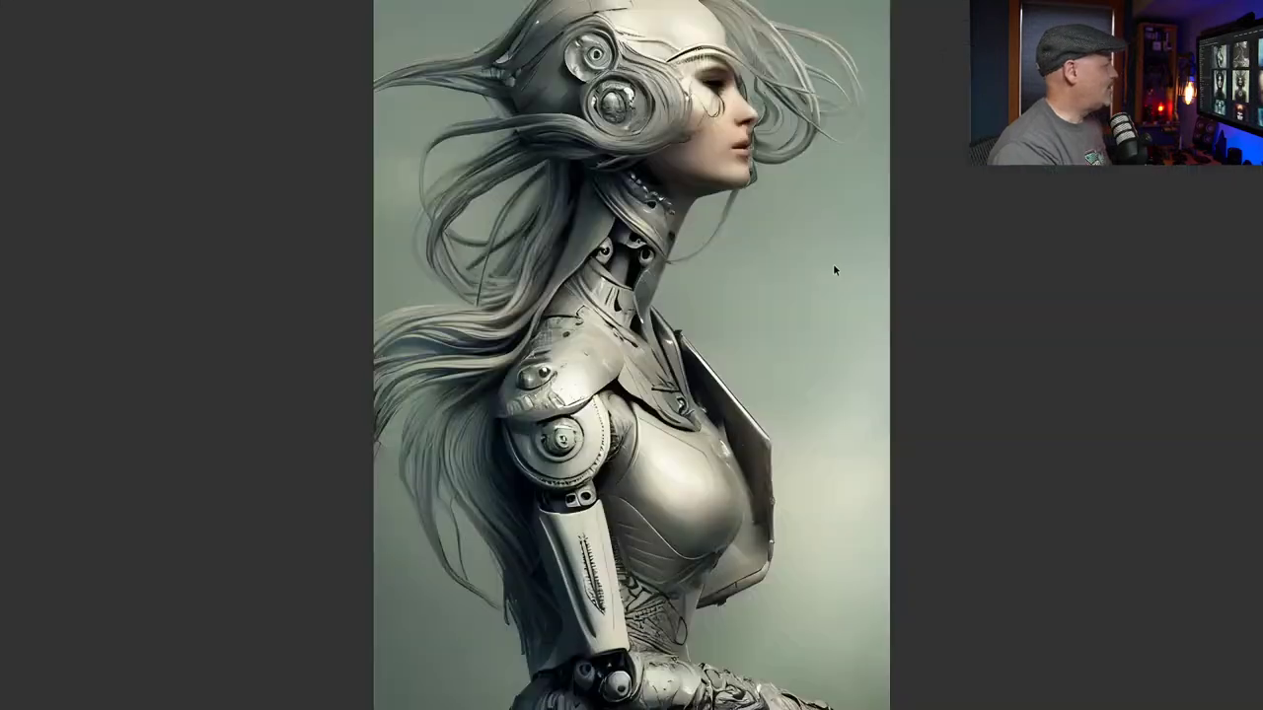
key(Right)
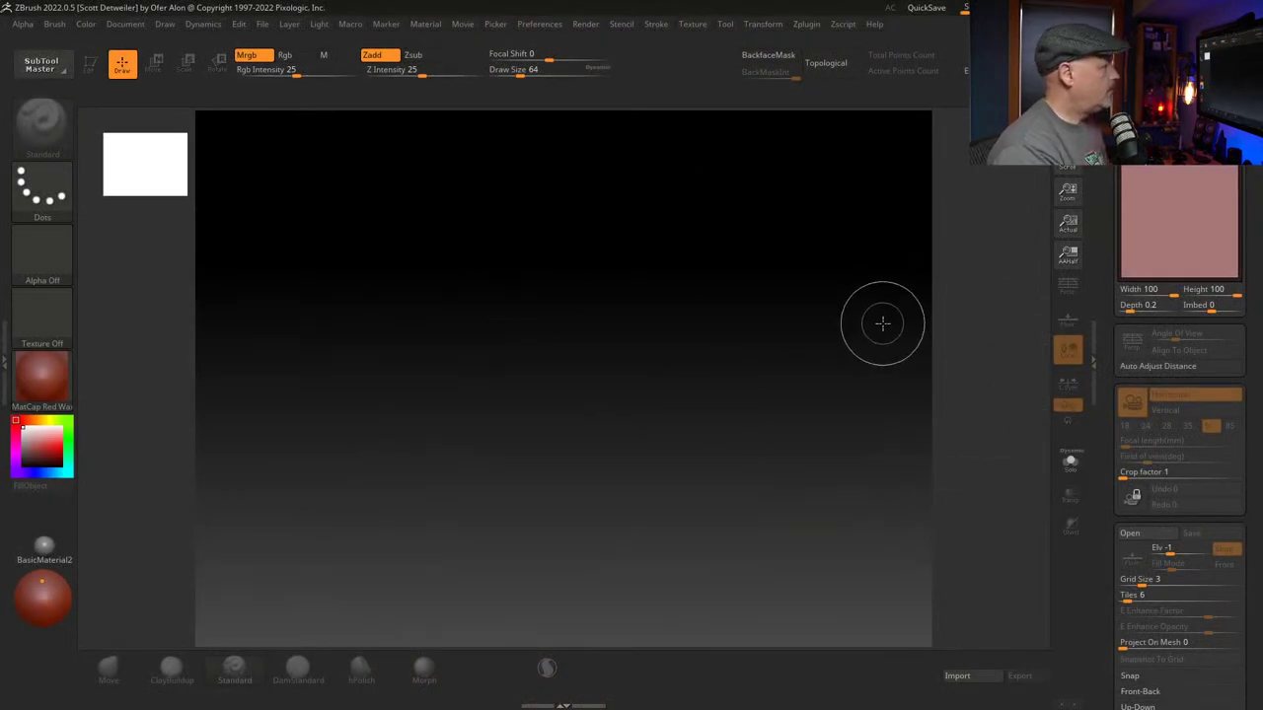
Load the bundled Dog.ZPR project, discarding changes to the current project
key(comma)
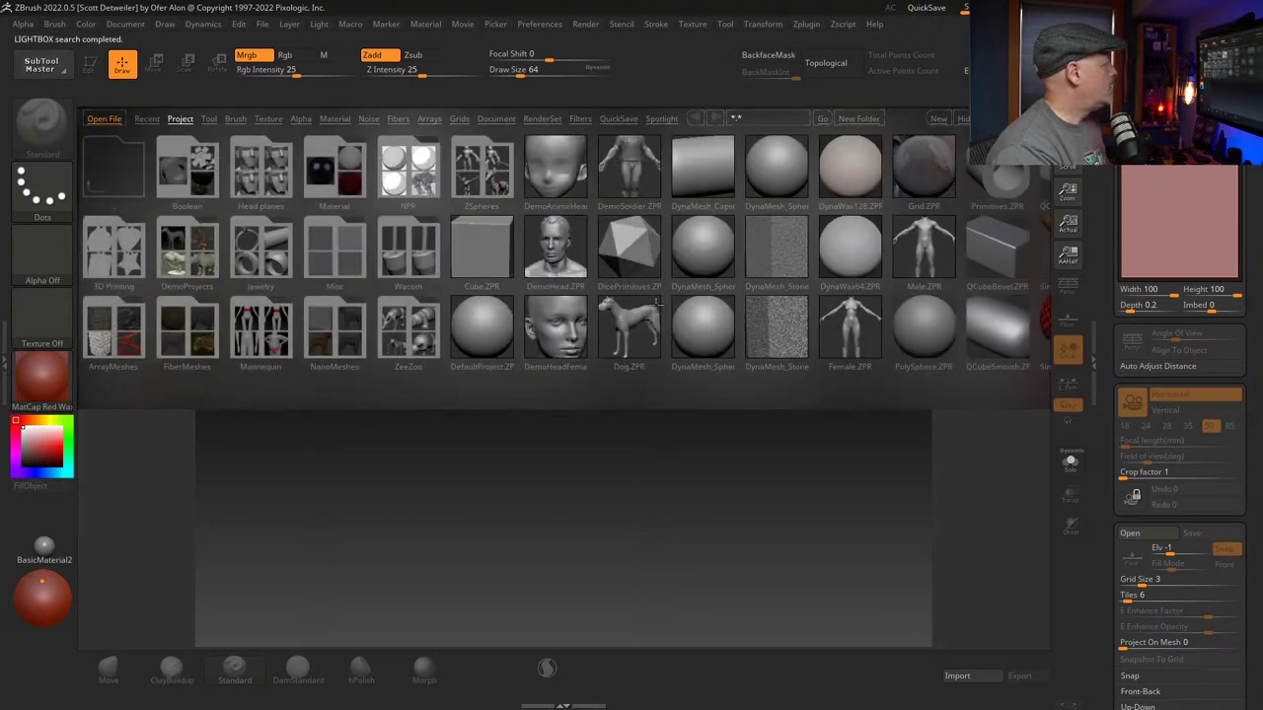
click(628, 326)
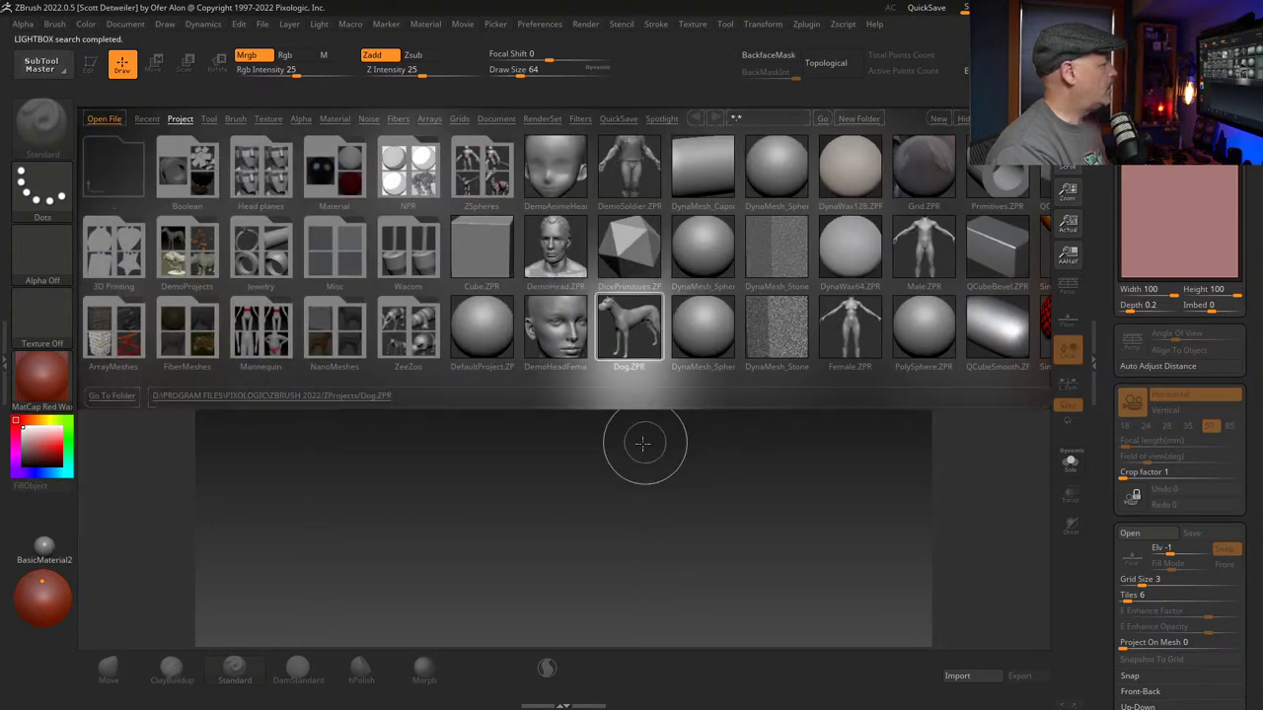
drag(553, 451, 698, 560)
double_click(628, 326)
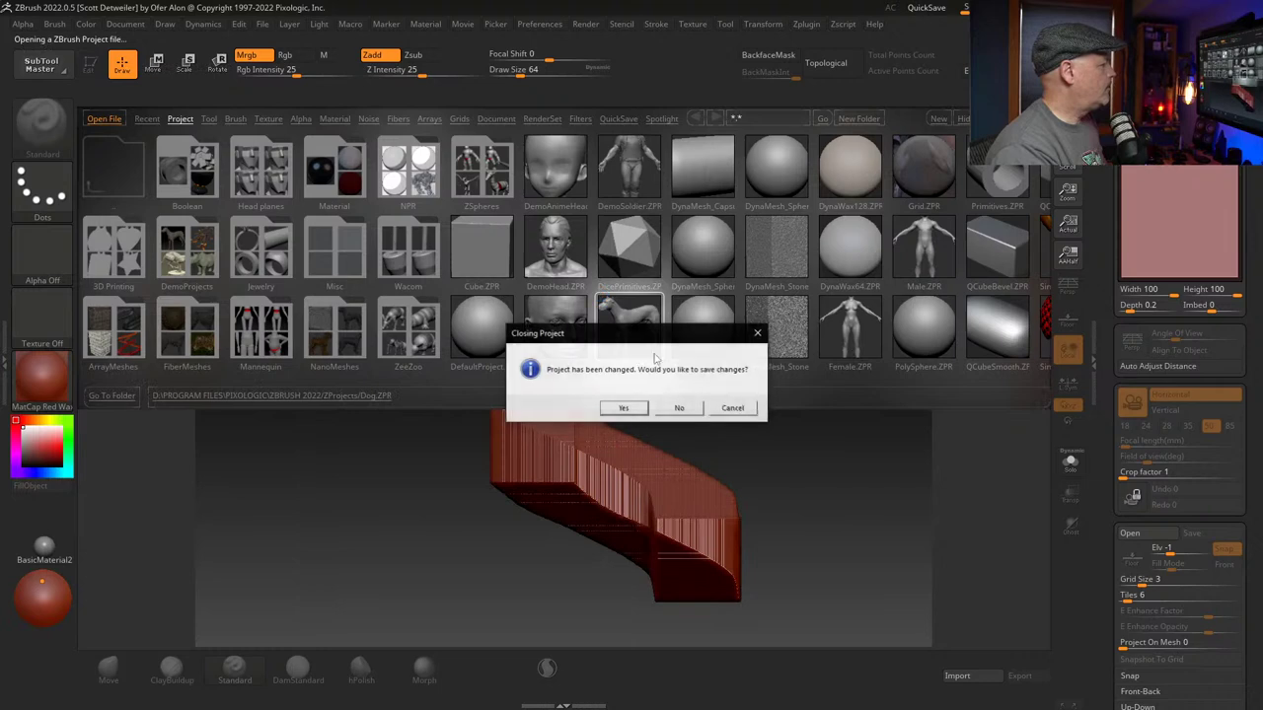
click(669, 410)
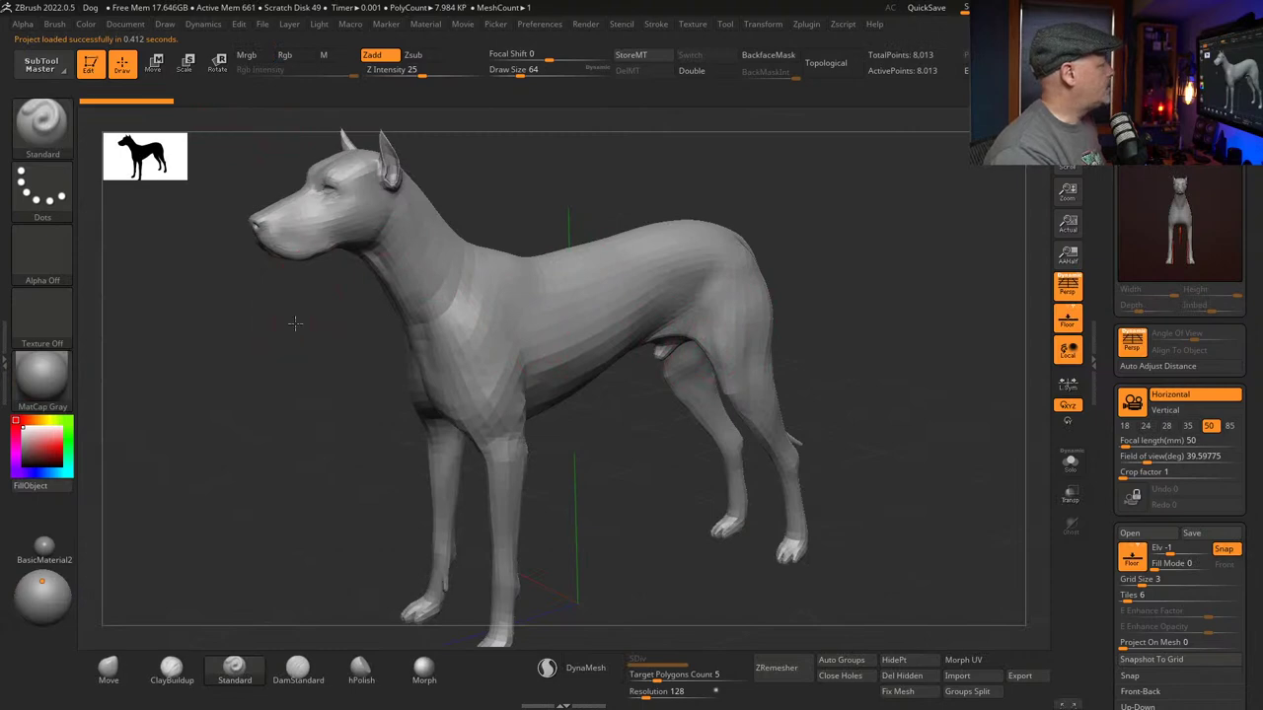
Frame the dog from the front and subdivide it to SDiv 5 (about 2 million points)
scroll(293, 325, up, 3)
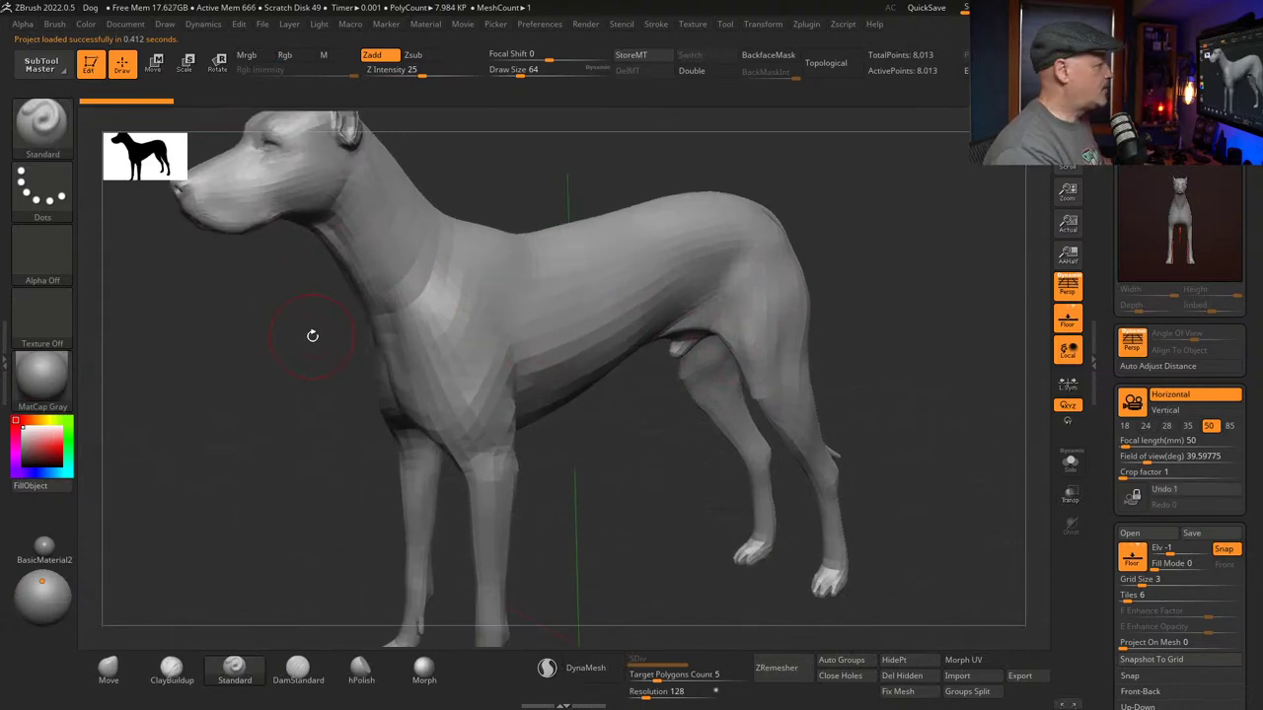
key(f)
drag(675, 394, 825, 359)
key(ctrl+d)
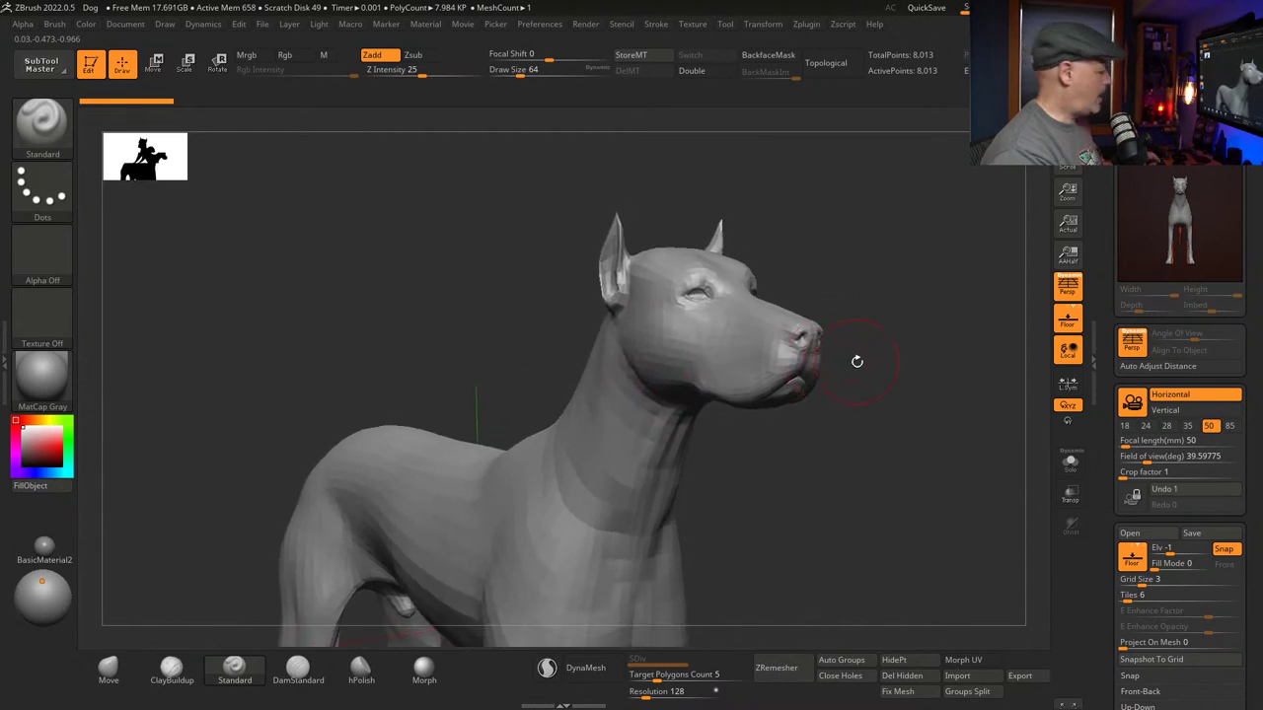
key(ctrl+d)
key(ctrl+d)
key(ctrl+d)
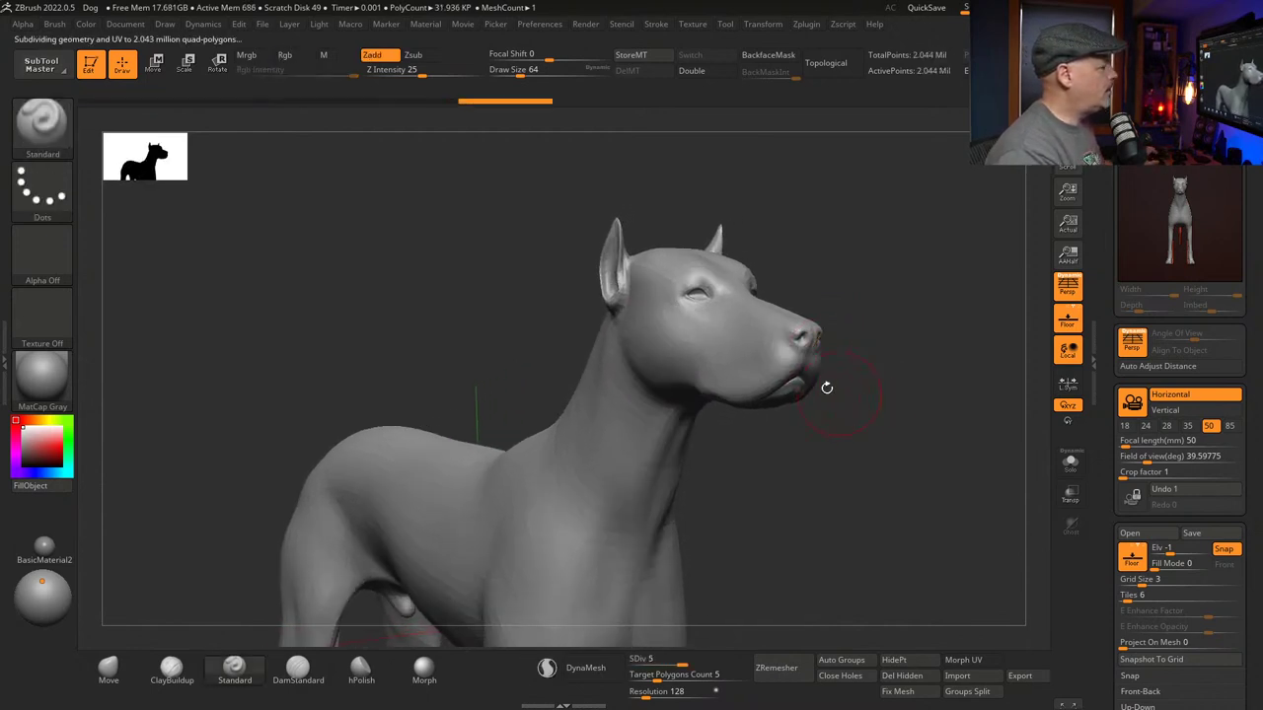
Sculpt the dog's cheek and jaw with the Standard brush, then quit ZBrush
mouse_move(823, 388)
mouse_down()
mouse_move(584, 472)
mouse_move(490, 471)
mouse_up()
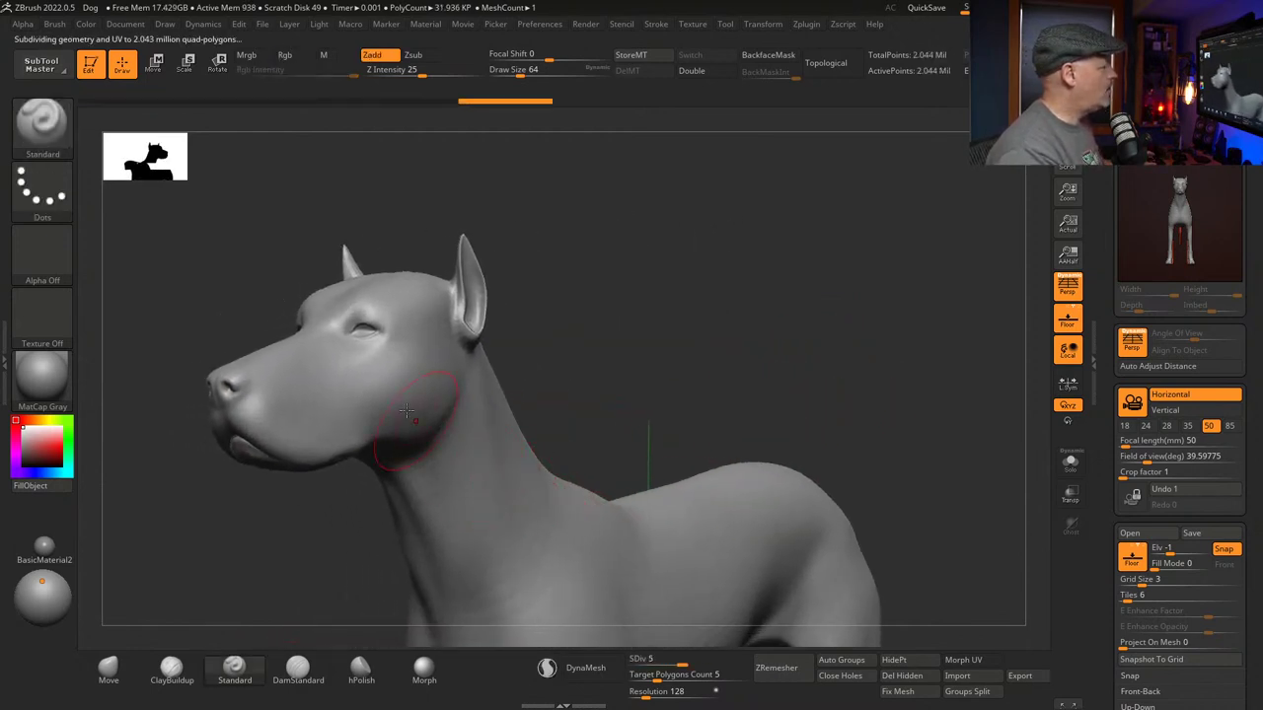
mouse_move(399, 410)
mouse_down()
mouse_move(364, 387)
mouse_move(416, 399)
mouse_move(352, 403)
mouse_move(385, 399)
mouse_move(386, 445)
mouse_up()
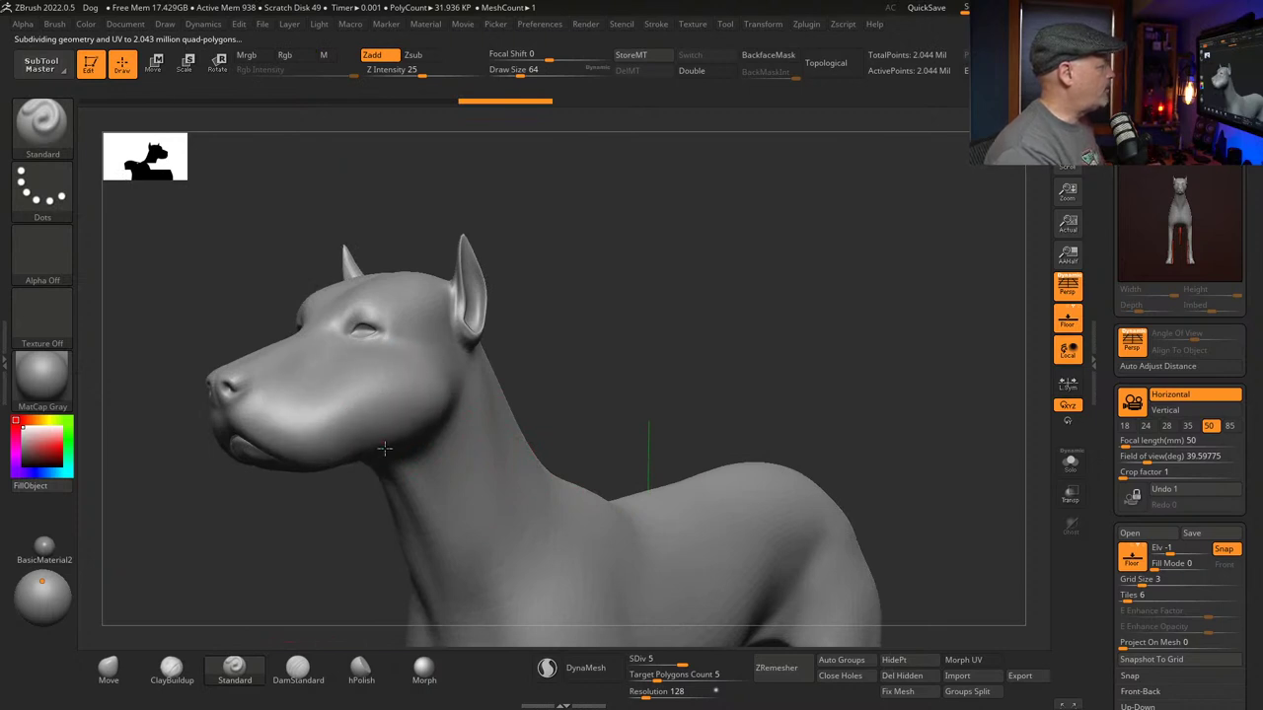
mouse_move(346, 488)
mouse_down()
mouse_move(492, 483)
mouse_move(437, 417)
mouse_move(375, 399)
mouse_up()
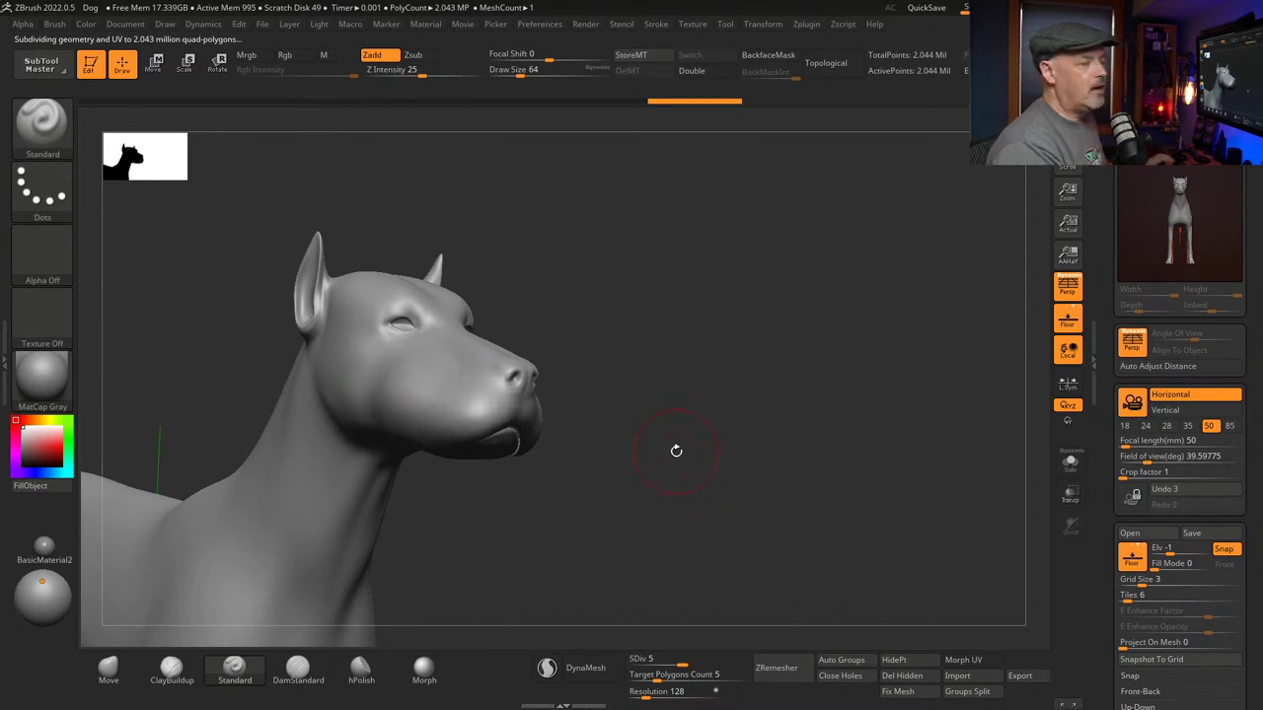
scroll(676, 450, up, 10)
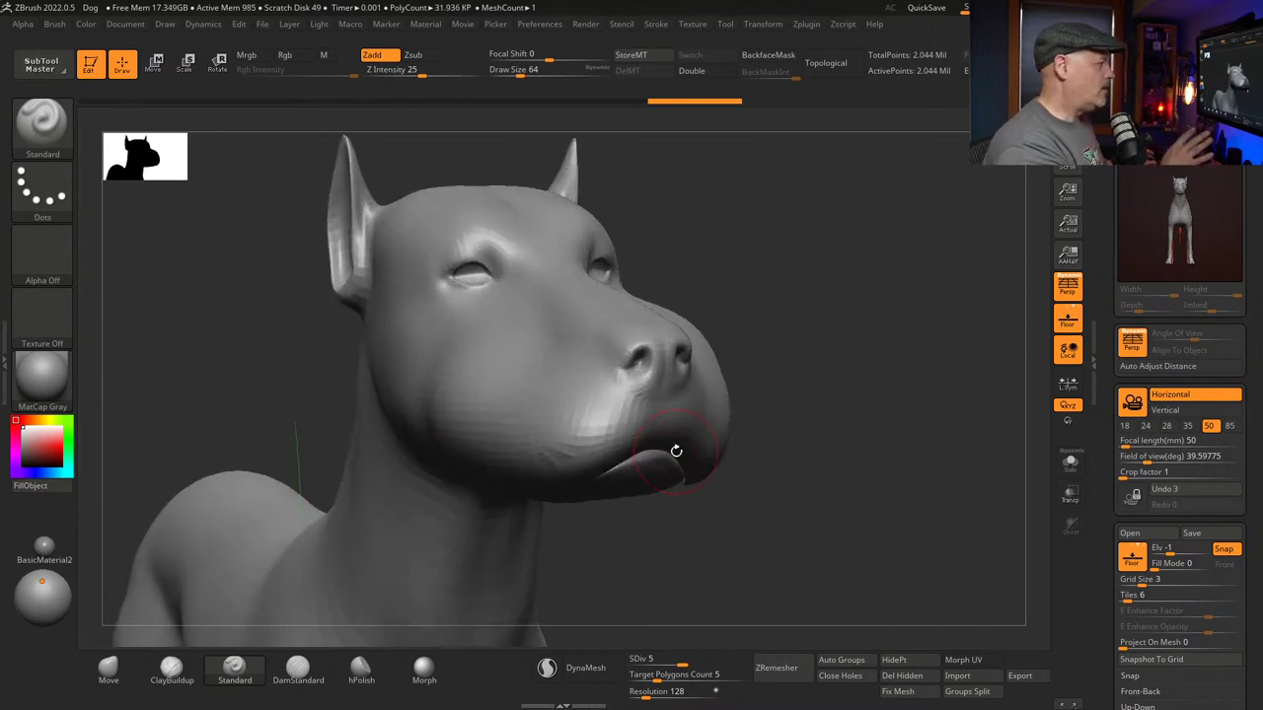
scroll(676, 450, down, 10)
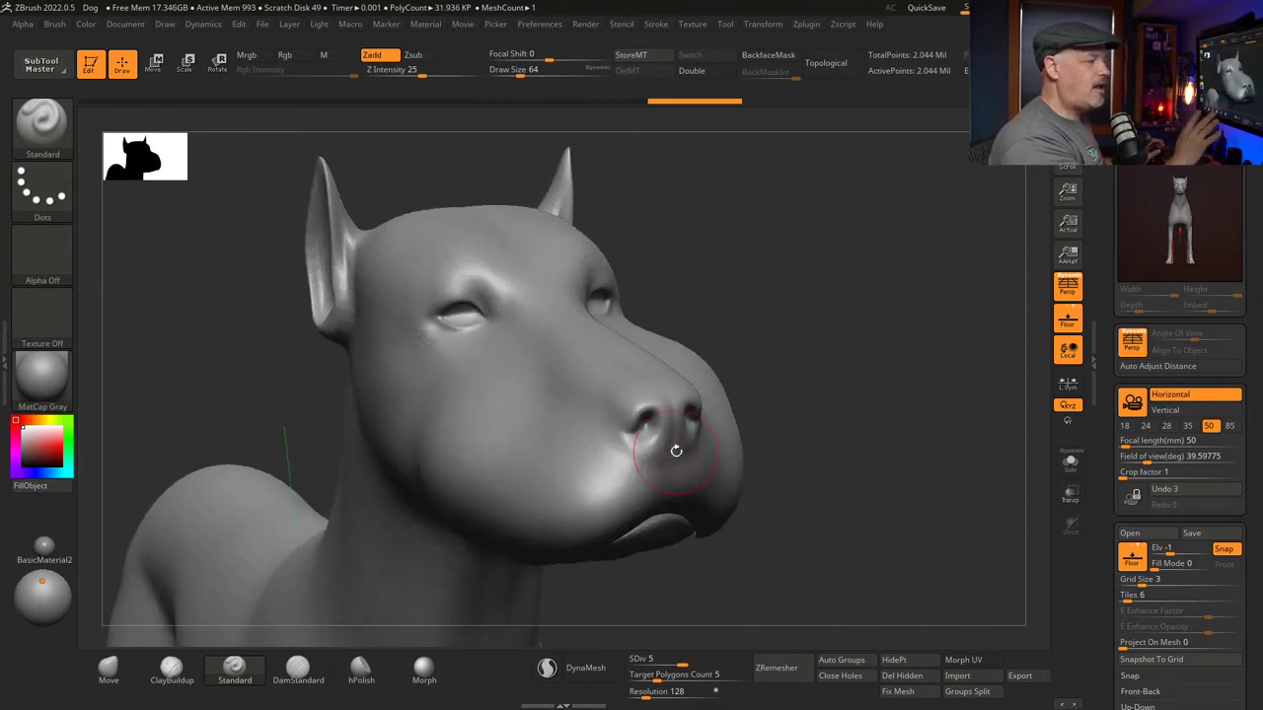
click(1254, 7)
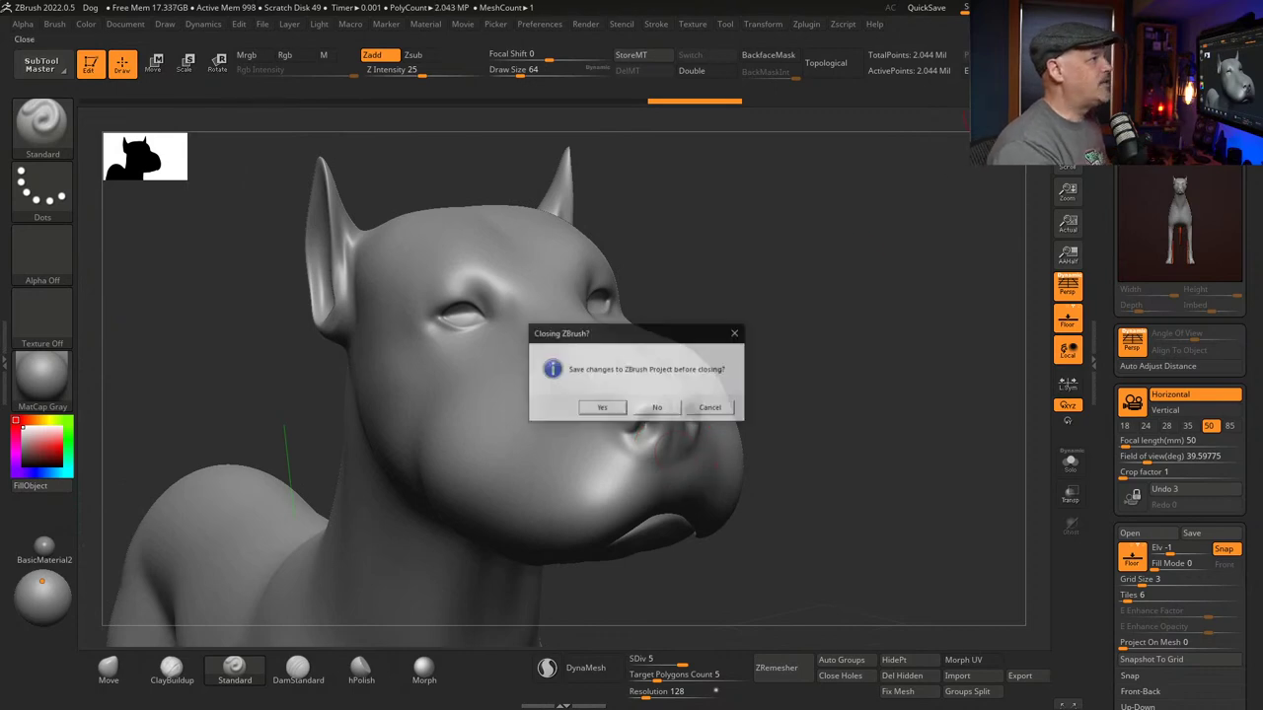
Dismiss the save prompt and page through four ornate portraits to the antlered-headdress figure
key(Escape)
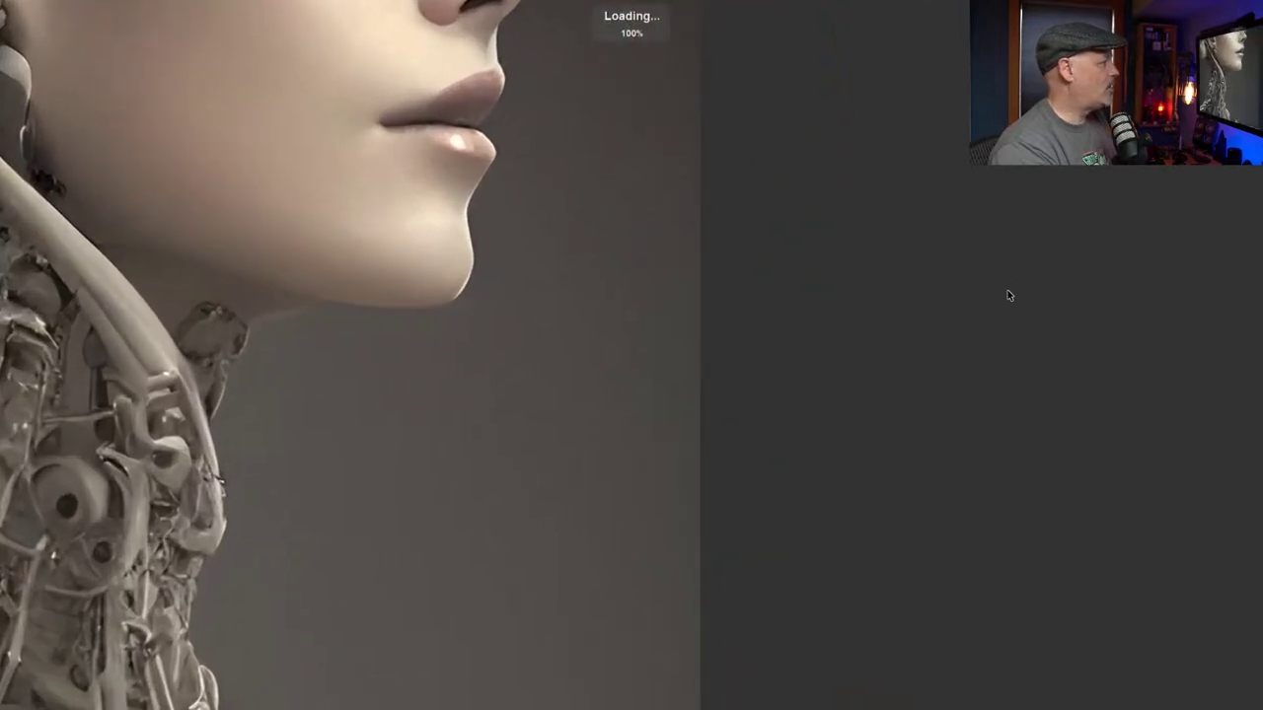
key(Right)
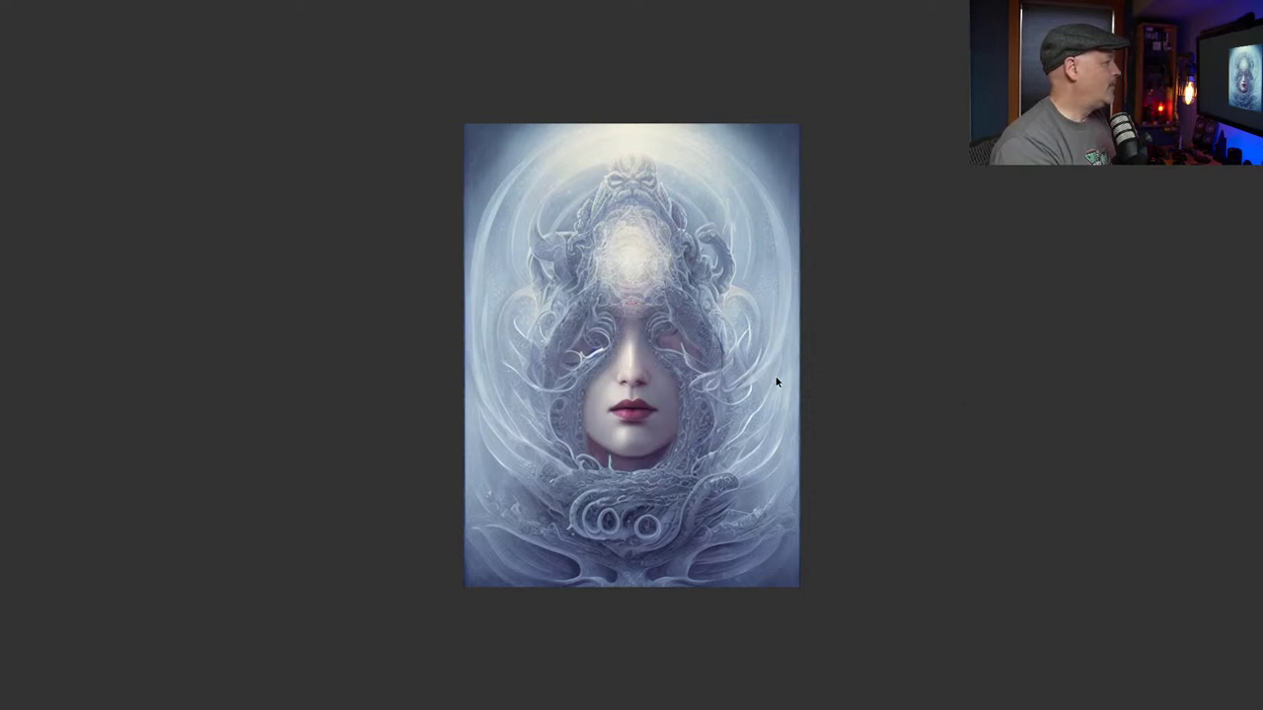
key(Right)
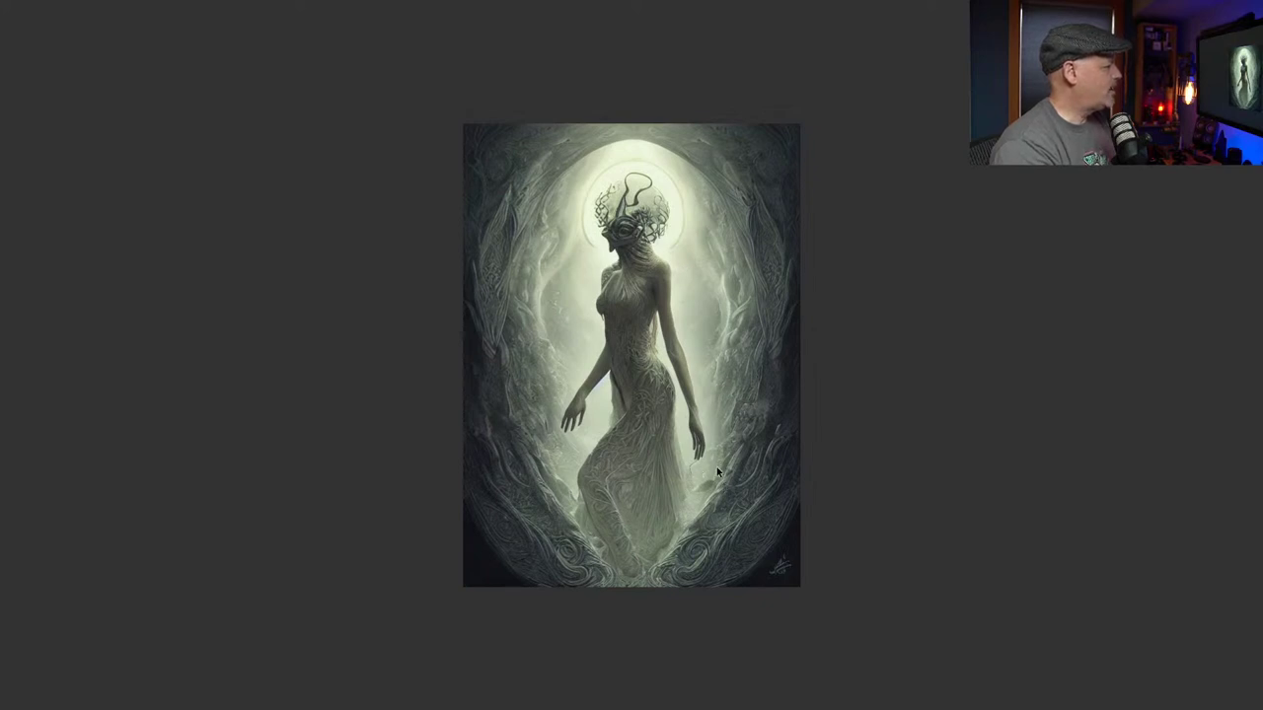
key(Right)
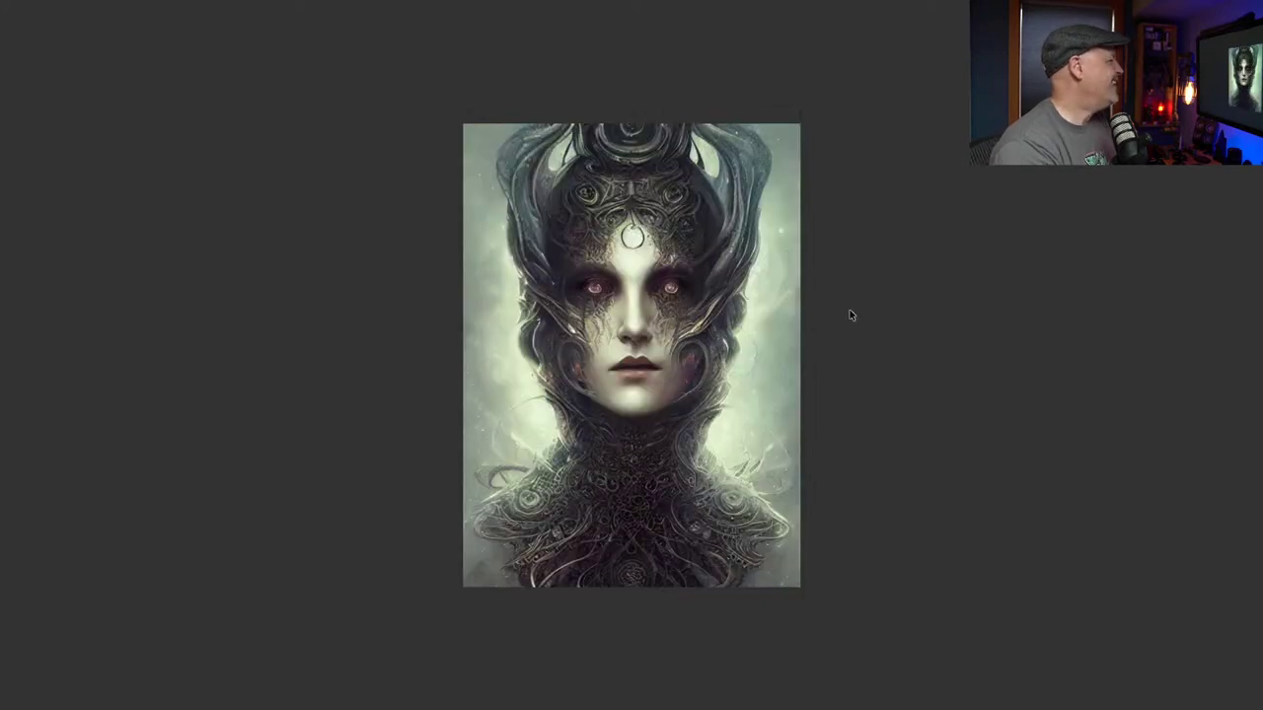
key(Right)
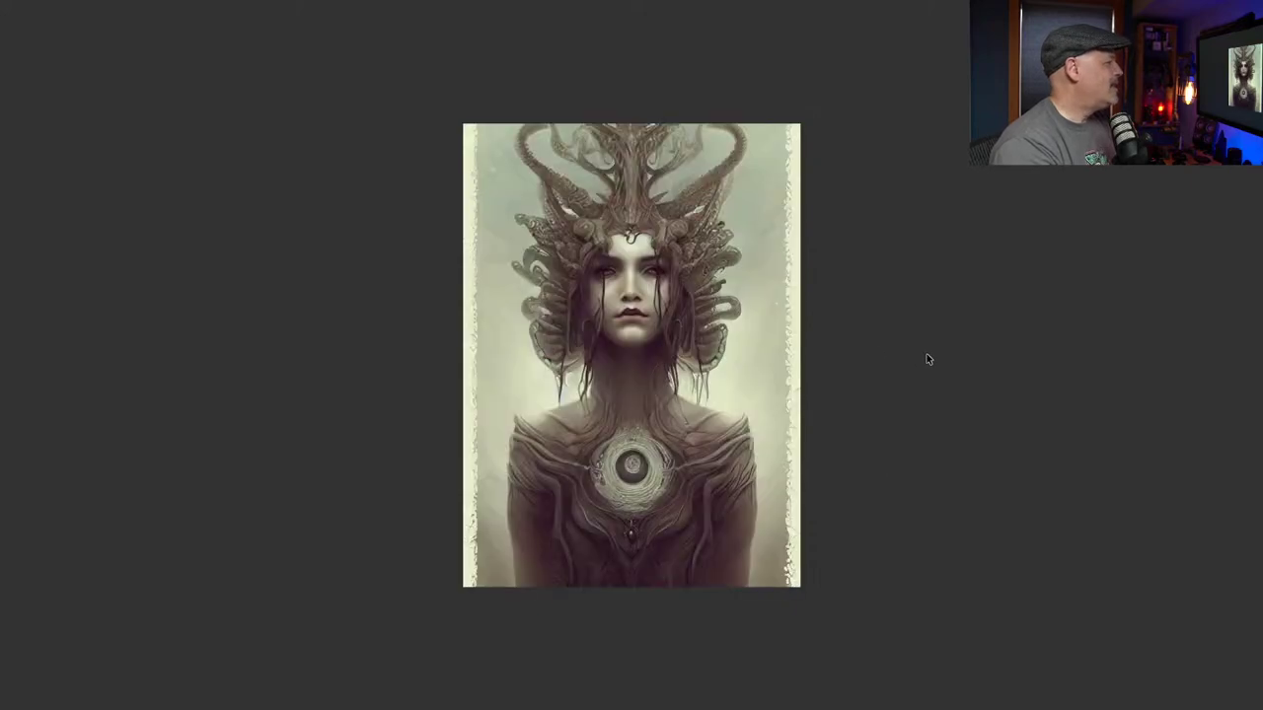
Inspect the purple-haired cyborg image and request V1 variations of it
key(Escape)
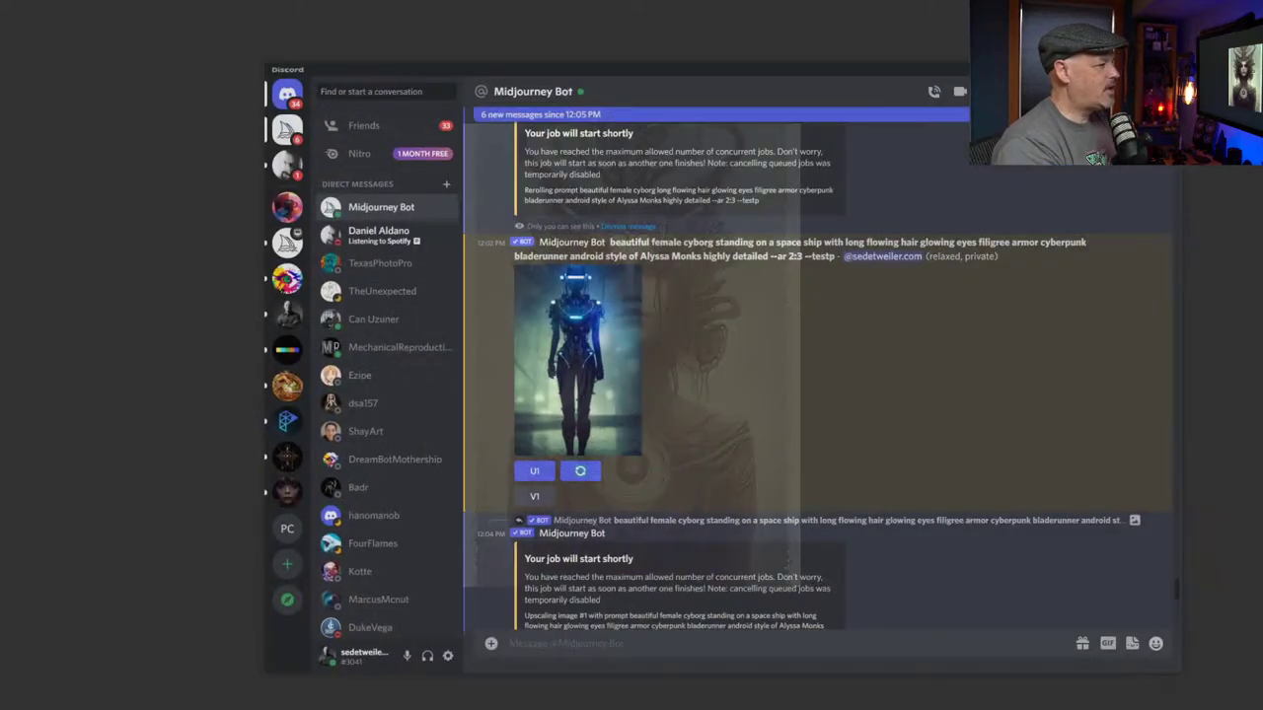
scroll(757, 406, down, 10)
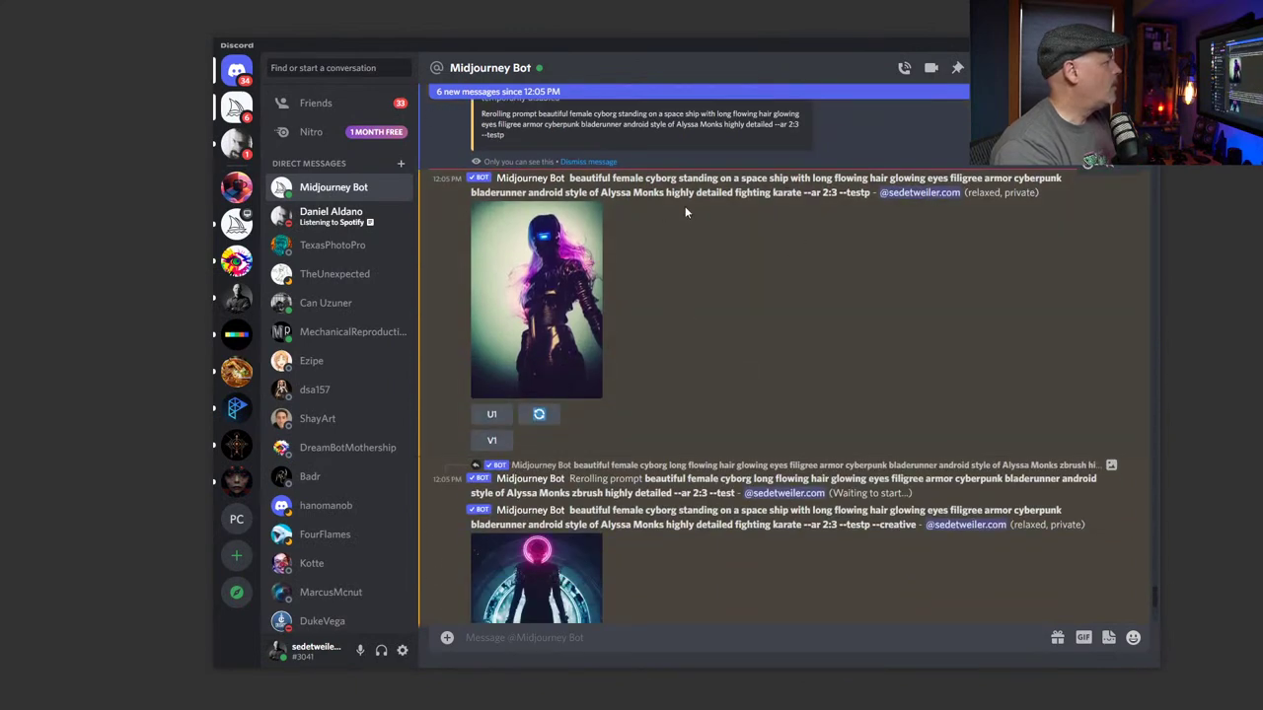
click(536, 249)
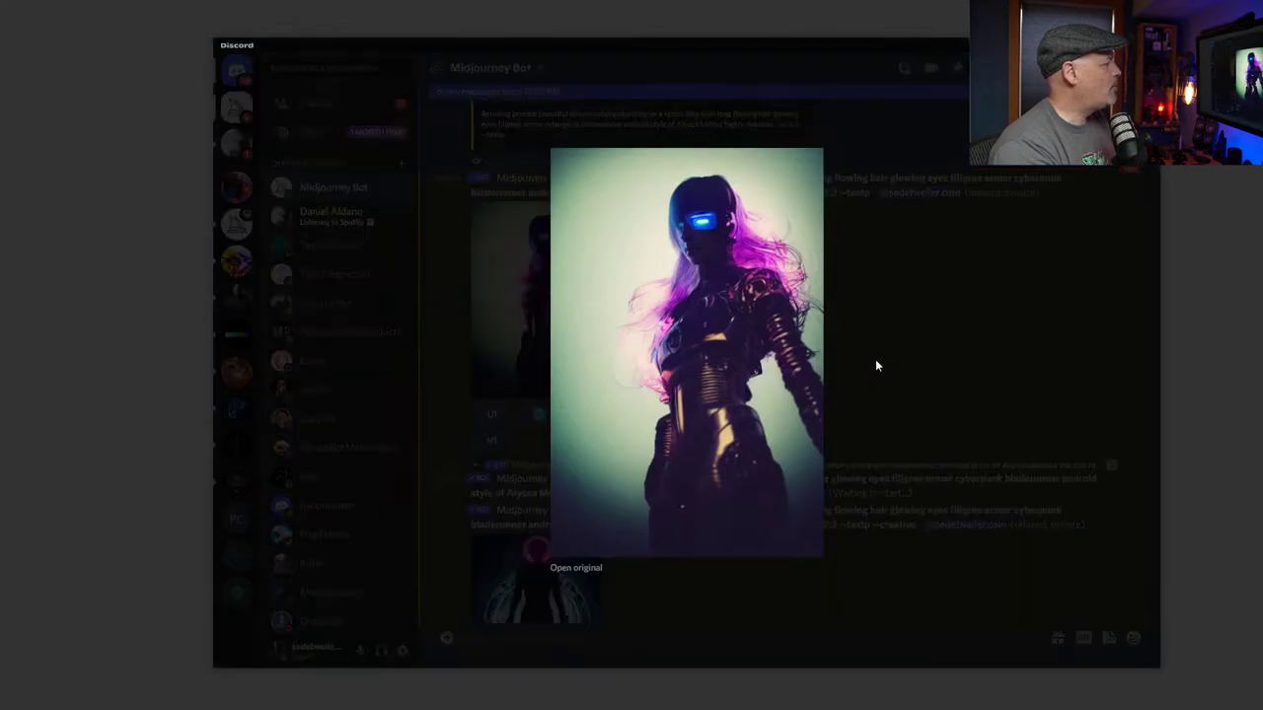
click(876, 361)
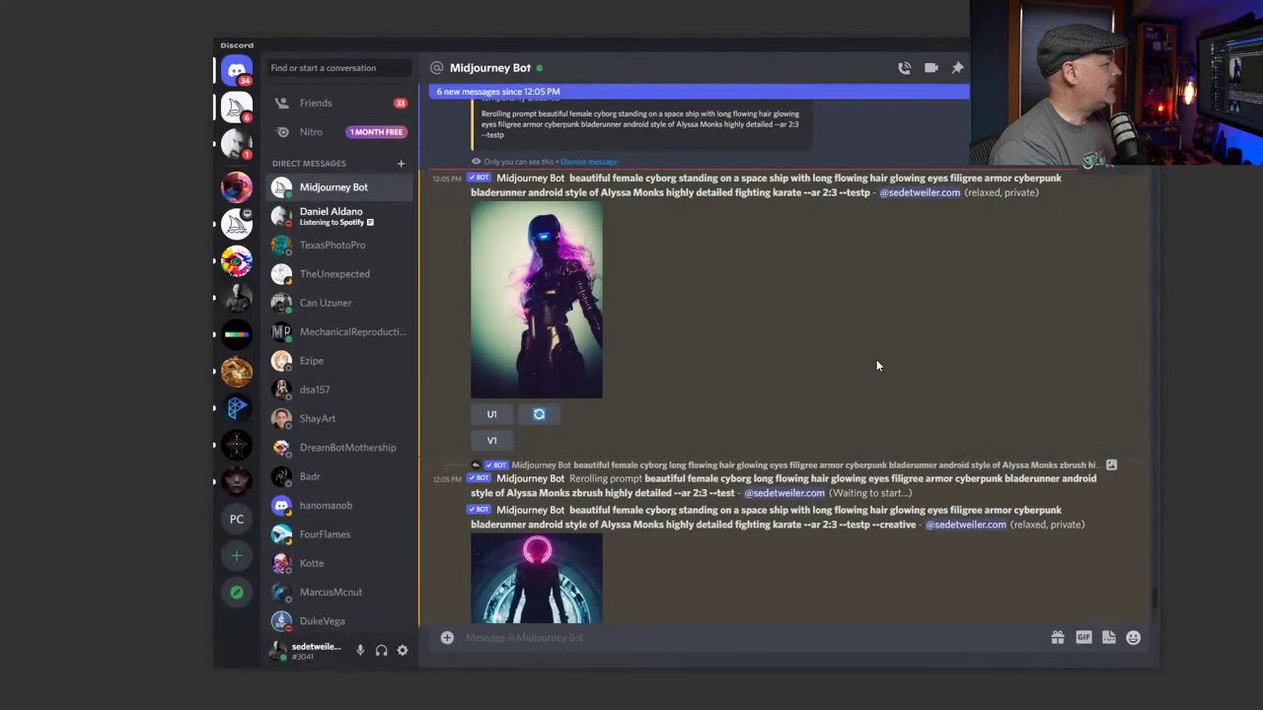
click(492, 442)
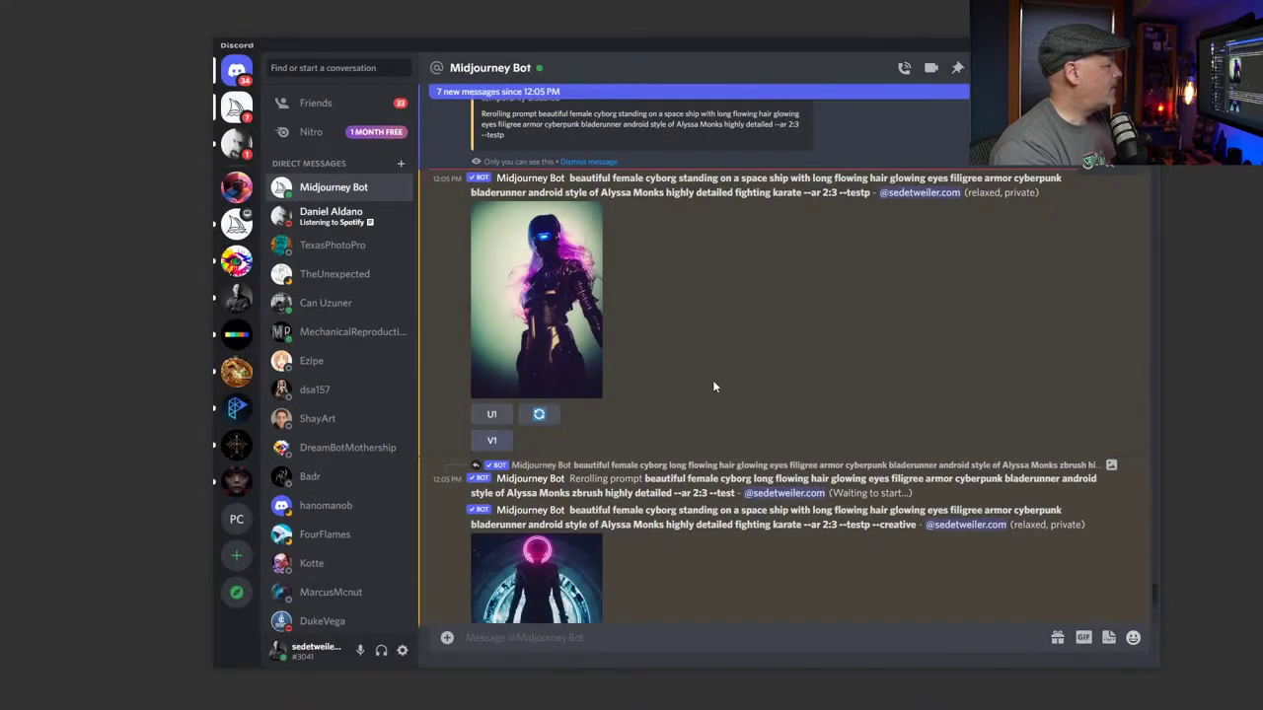
Enlarge and inspect the pink-haloed cyborg image in the Midjourney chat
scroll(691, 375, down, 2)
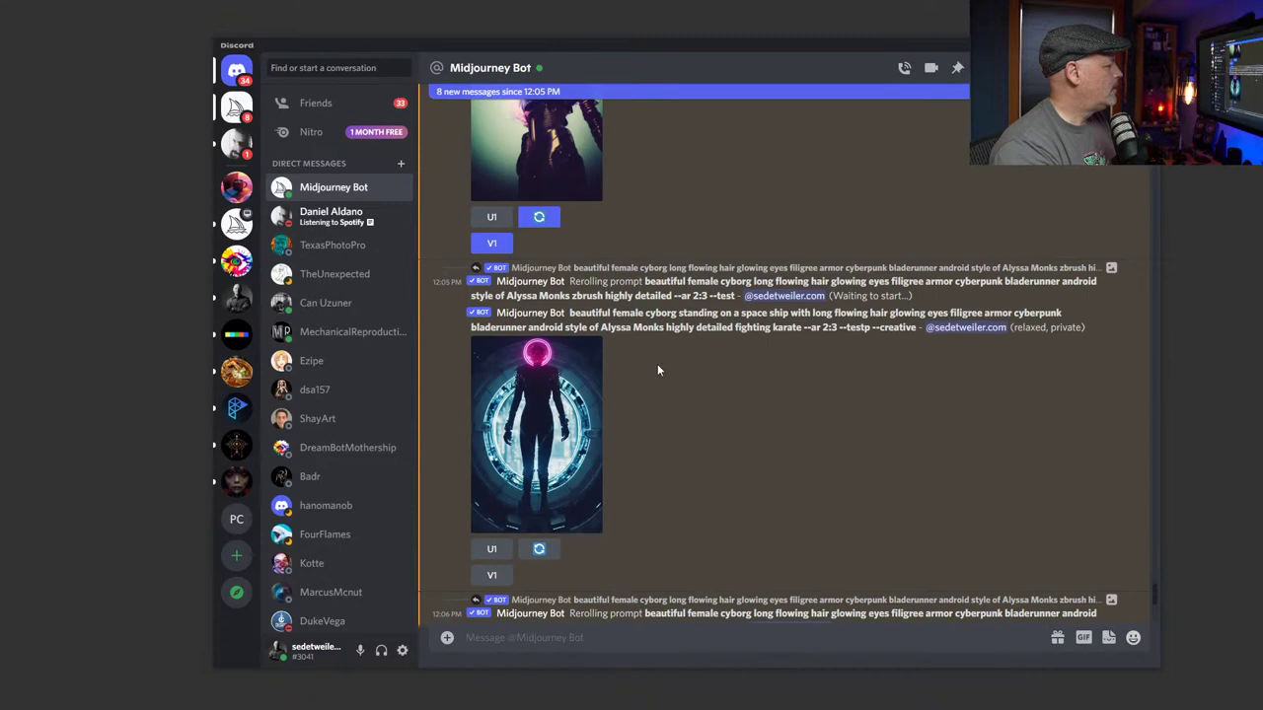
click(578, 395)
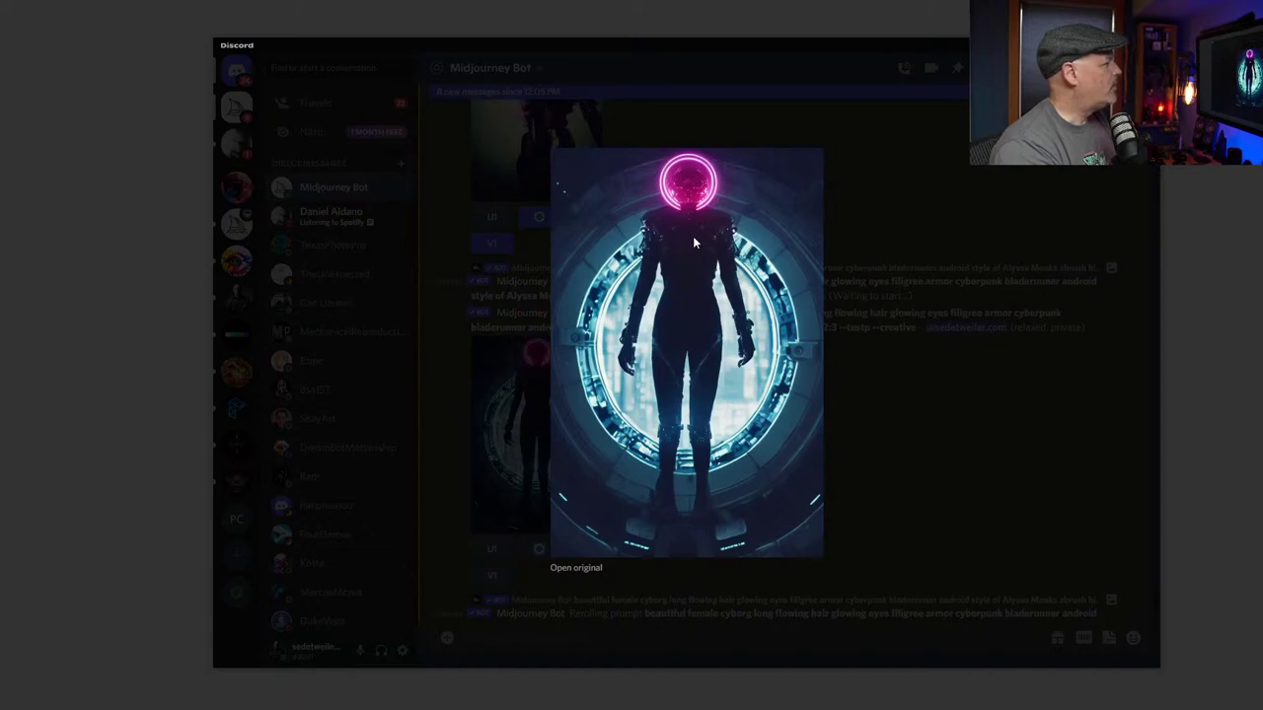
click(891, 346)
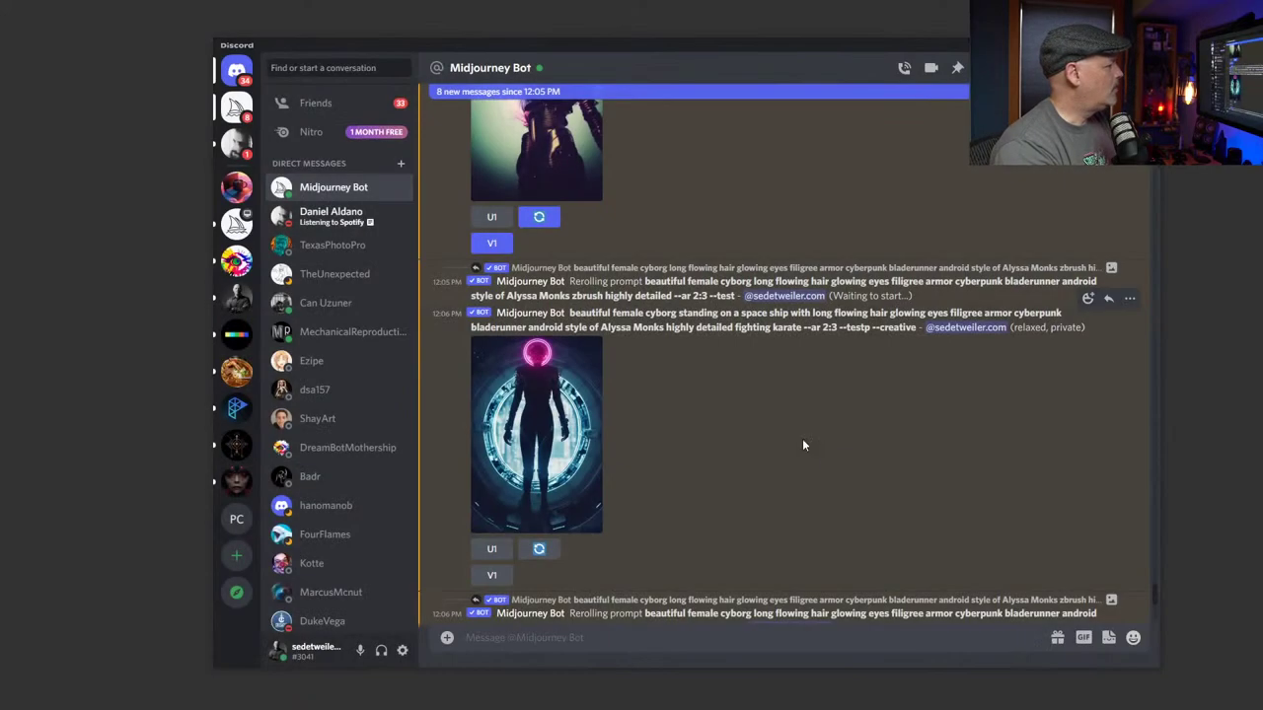
scroll(740, 375, down, 1)
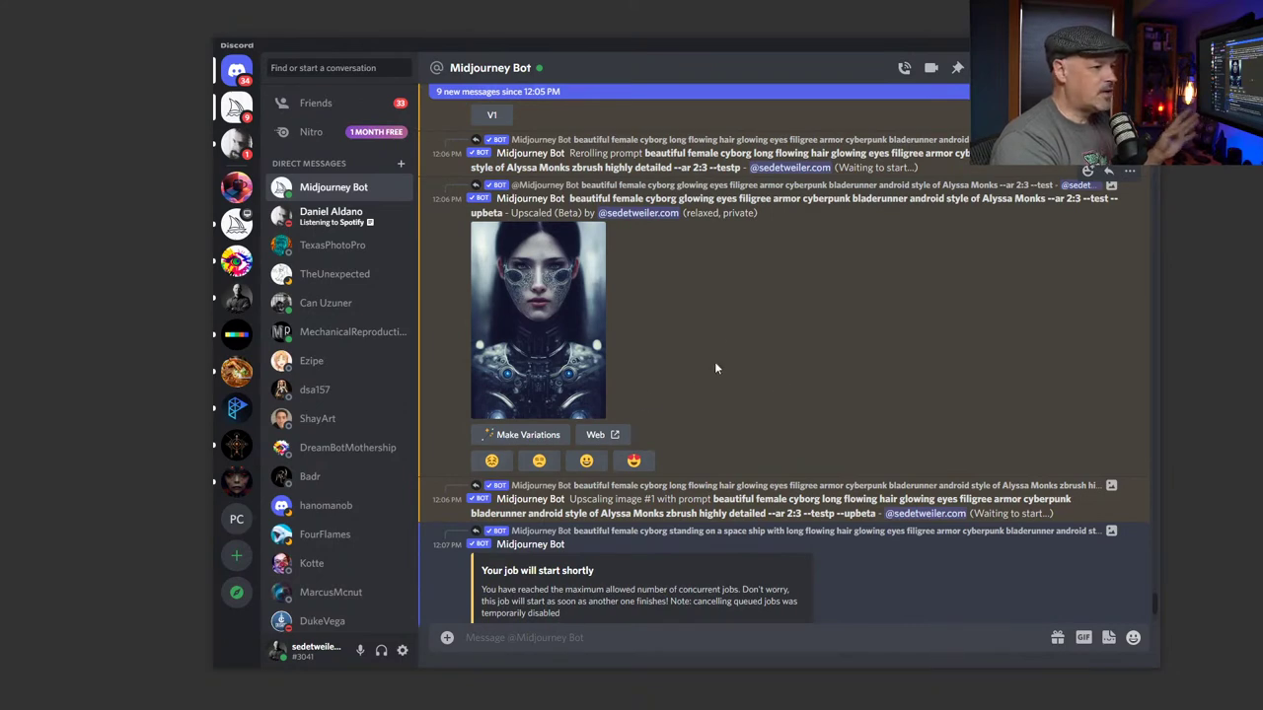
click(556, 298)
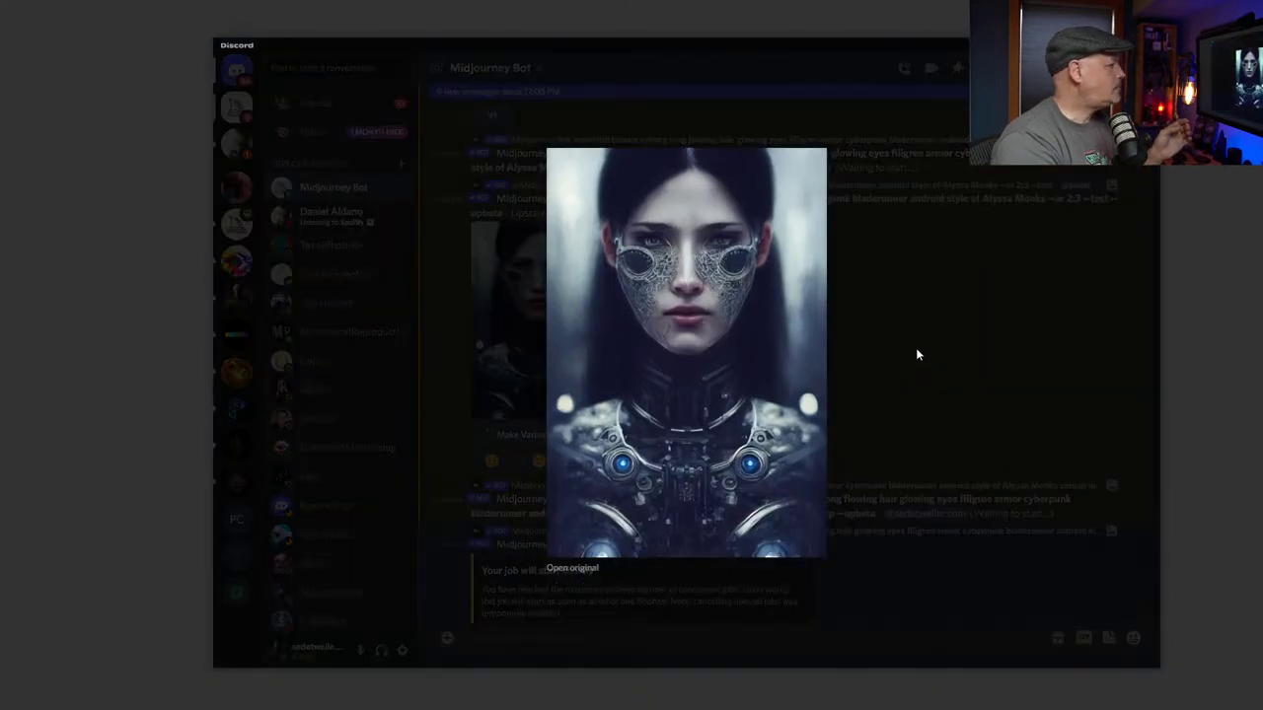
click(916, 353)
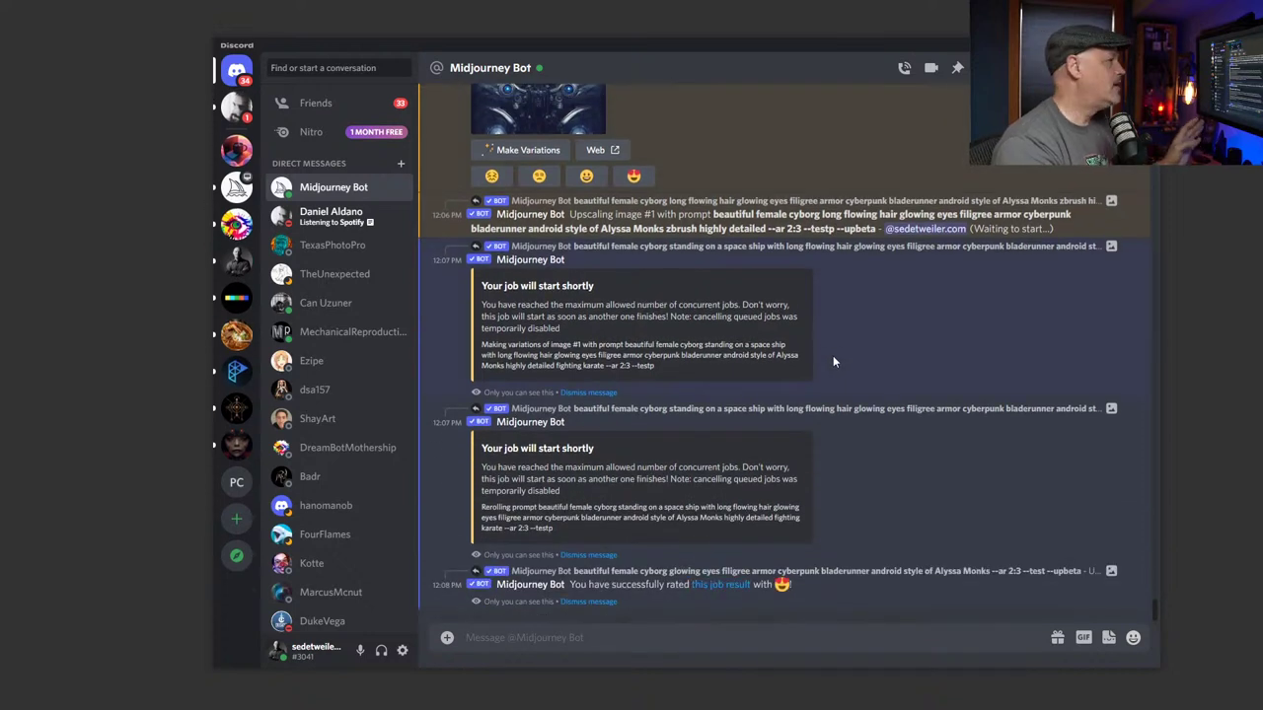
scroll(827, 356, up, 3)
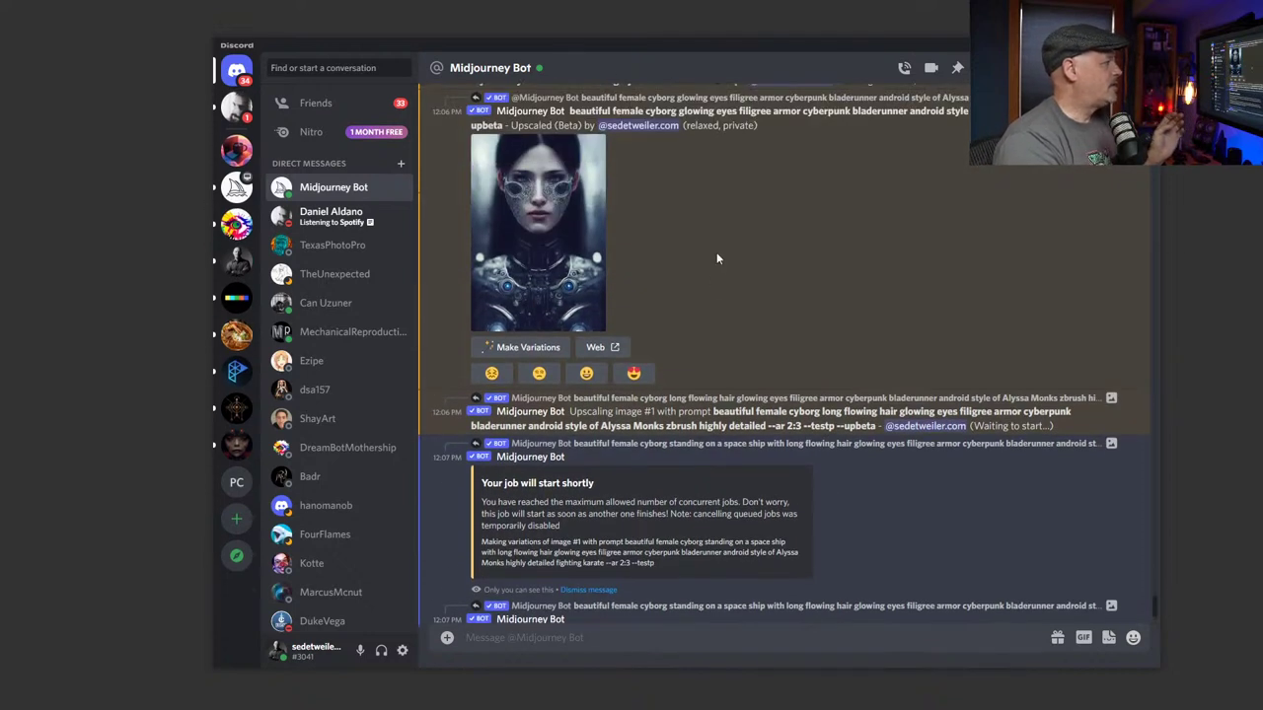
scroll(729, 284, up, 1)
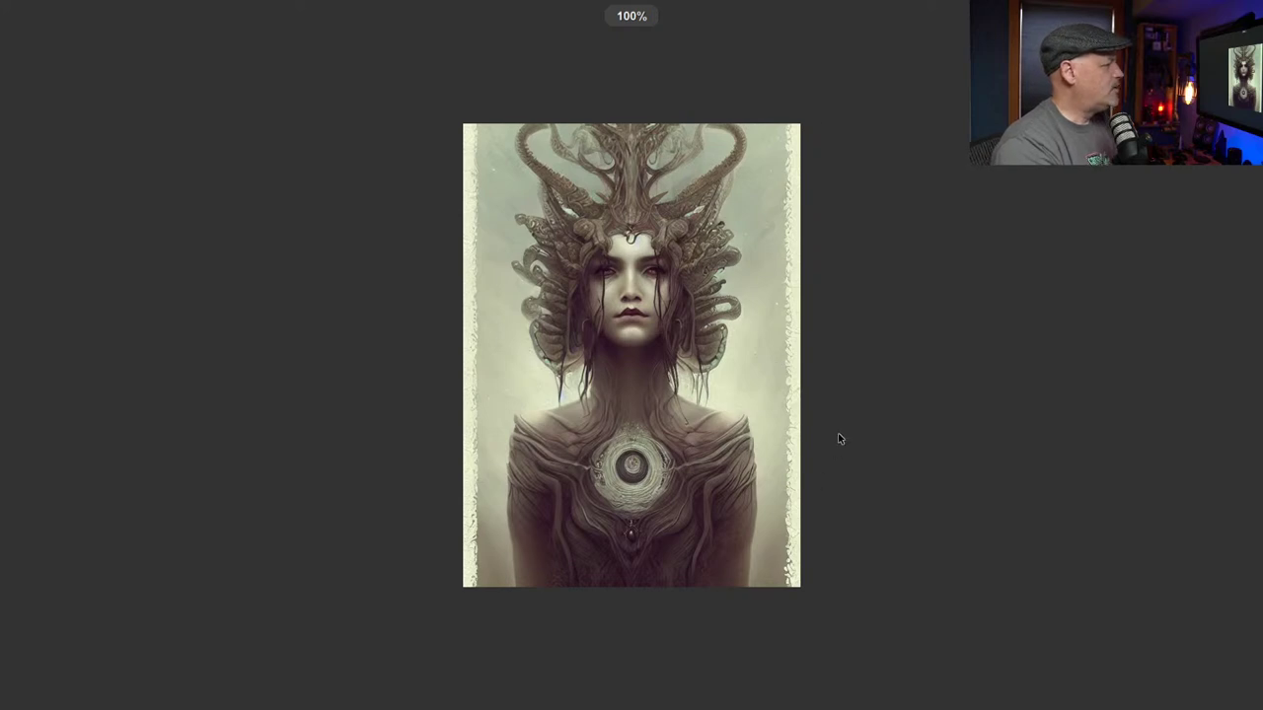
Page through five more portraits to the pale blue-haired one, then return to the Select-labelled thumbnail grid
key(Right)
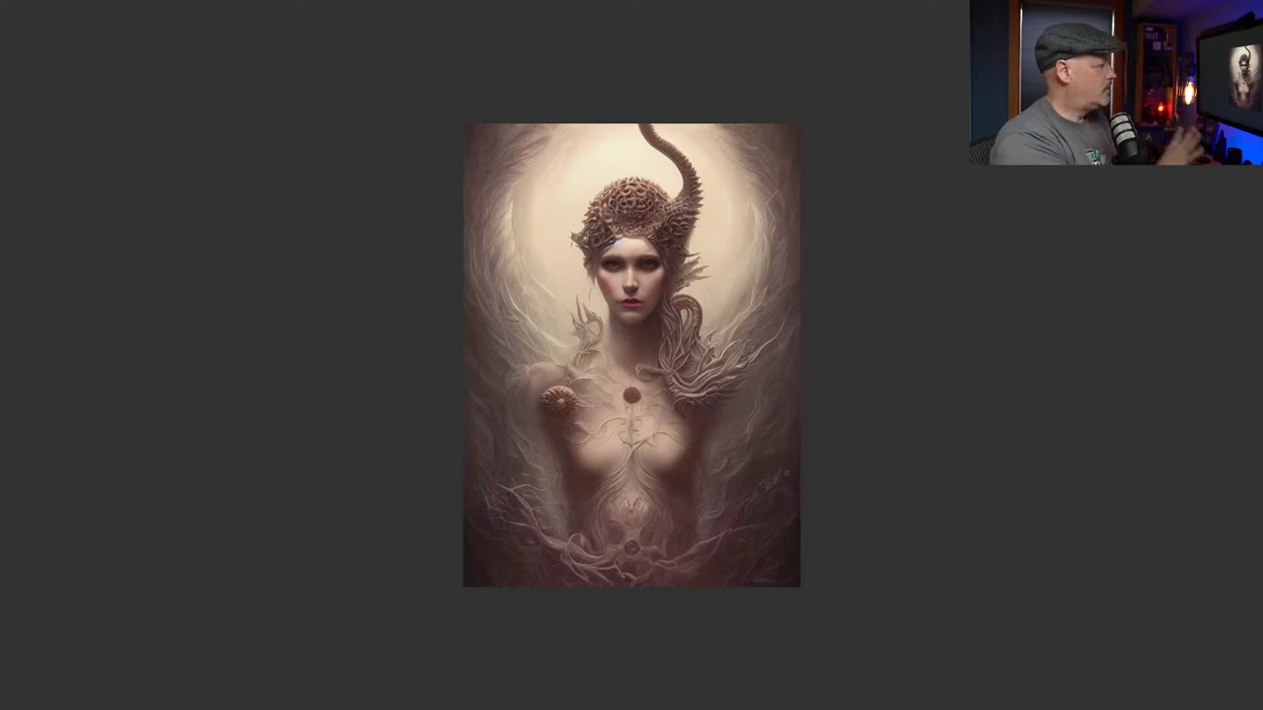
key(Right)
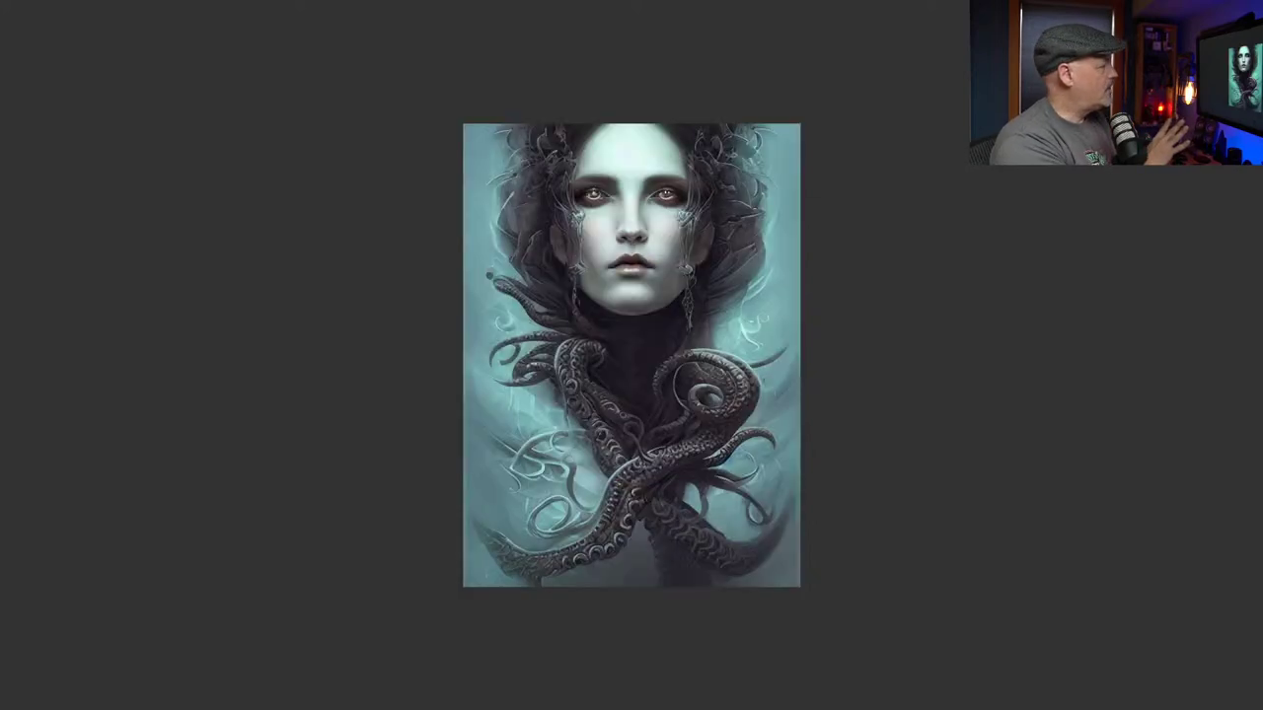
key(Right)
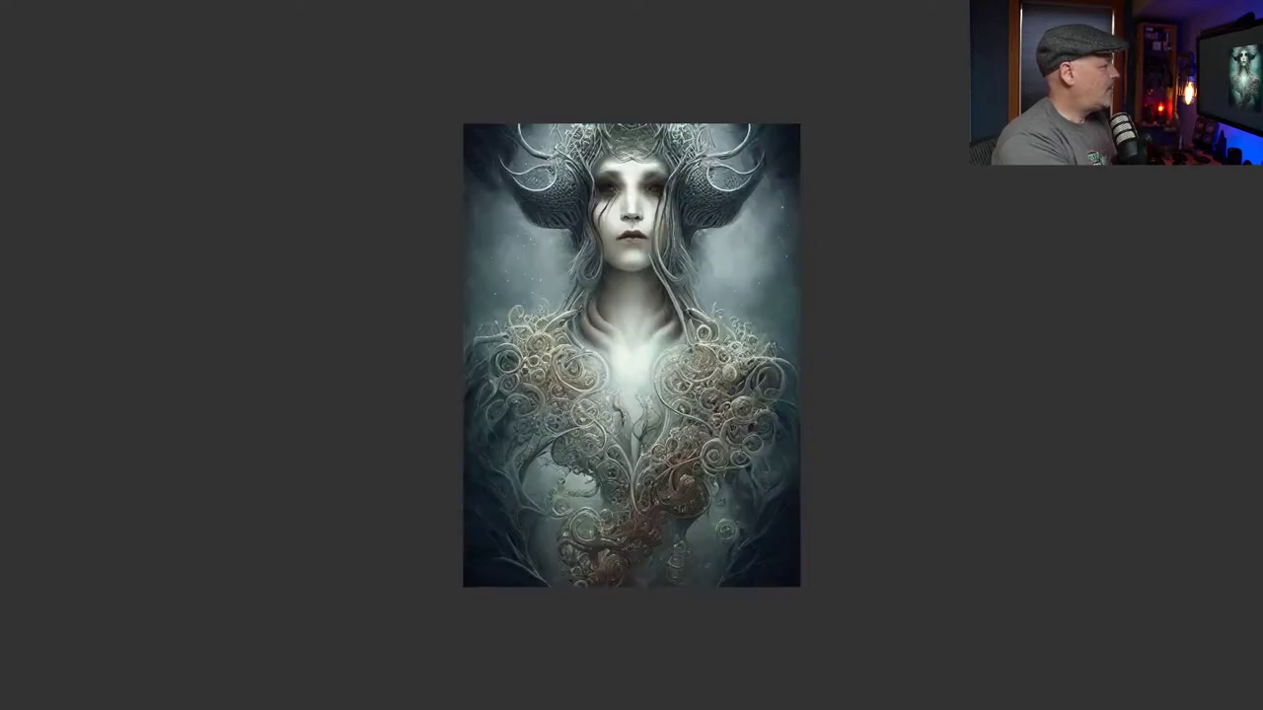
key(Right)
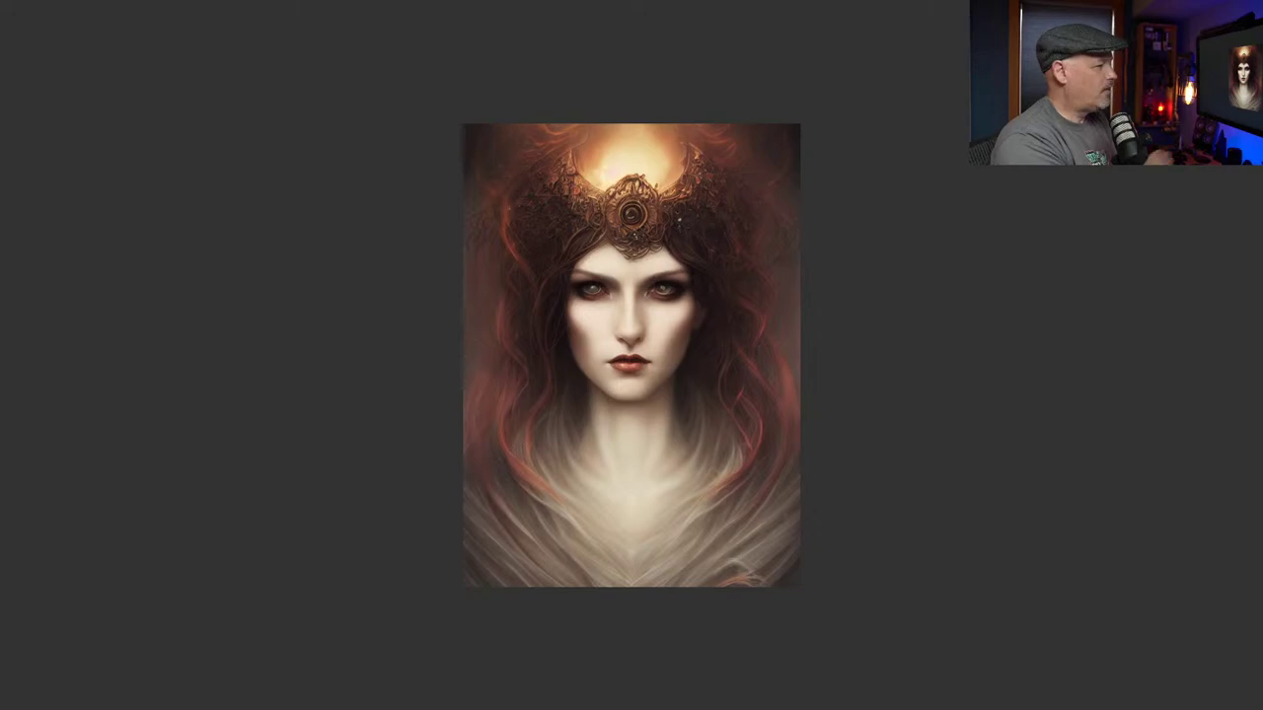
key(Right)
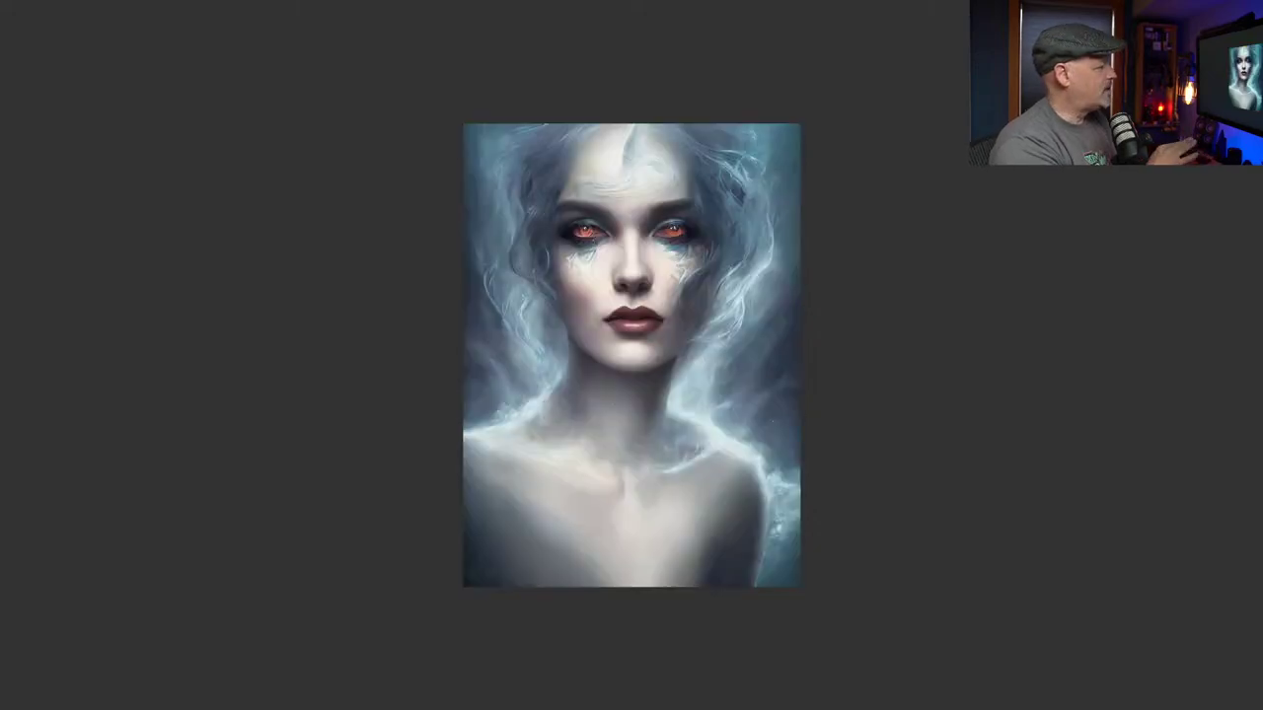
key(space)
scroll(733, 395, down, 6)
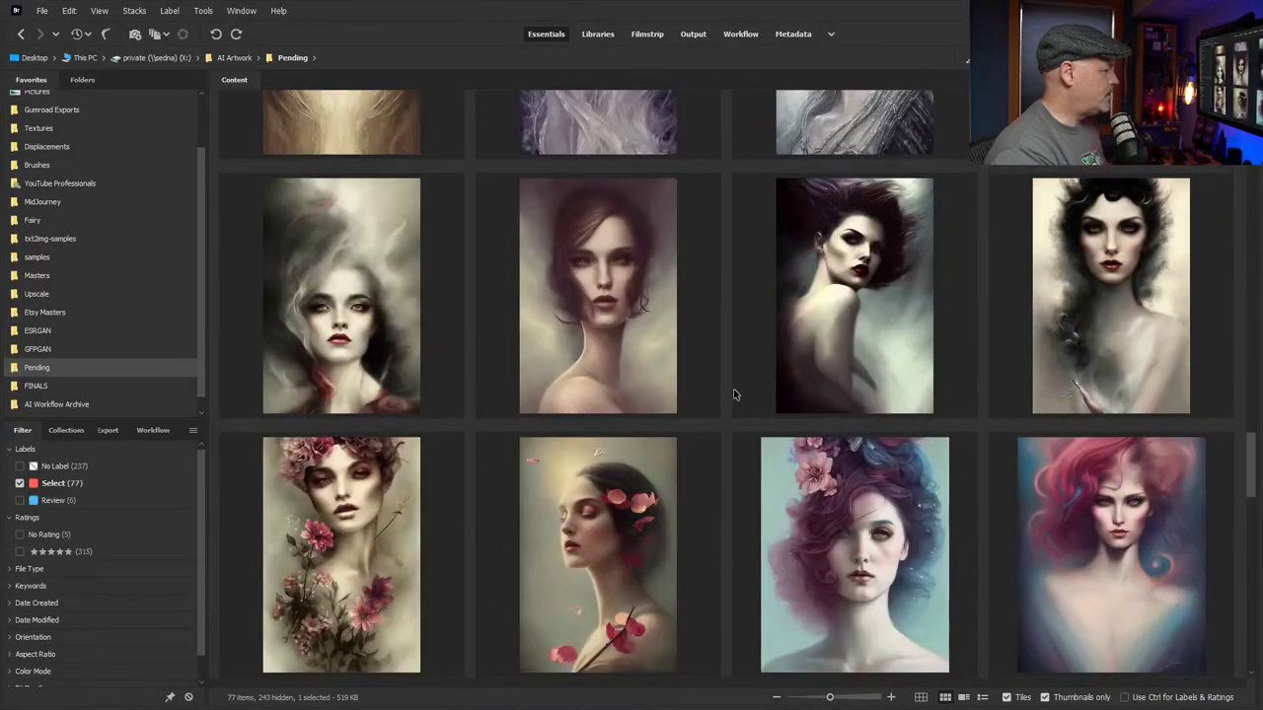
scroll(733, 395, down, 5)
scroll(735, 386, up, 2)
scroll(735, 386, down, 2)
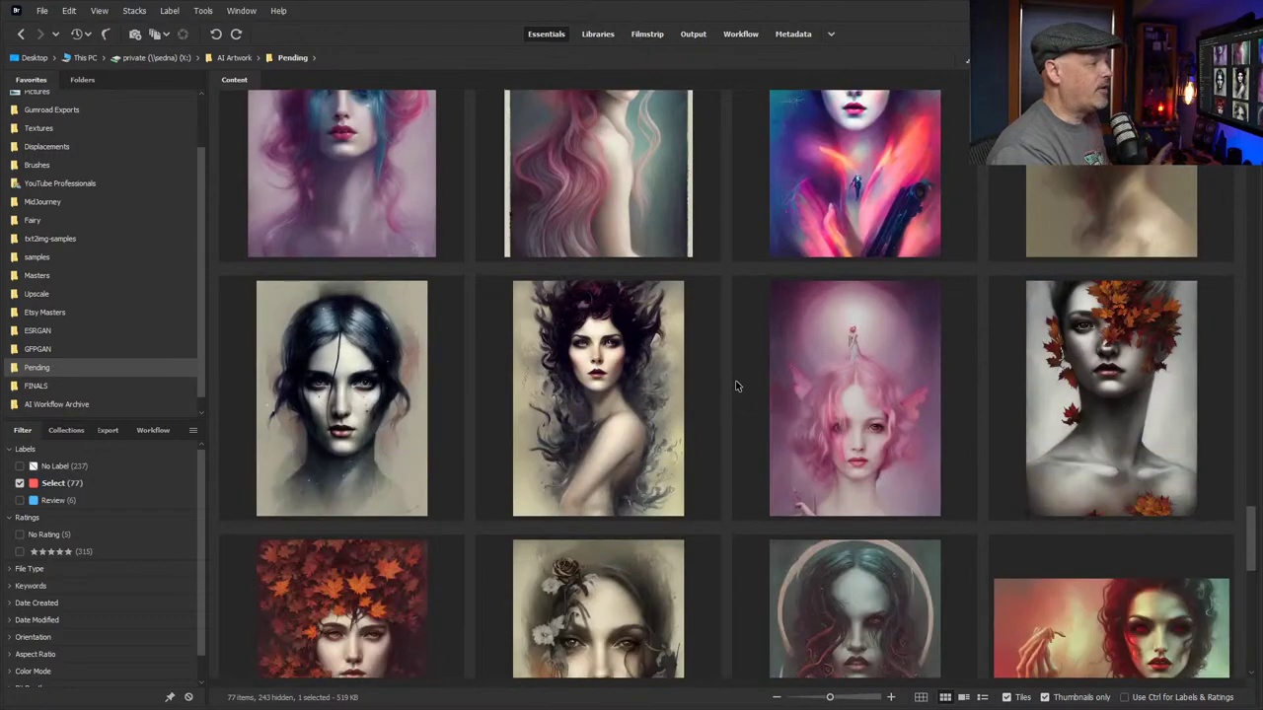
scroll(735, 386, down, 4)
scroll(723, 382, down, 2)
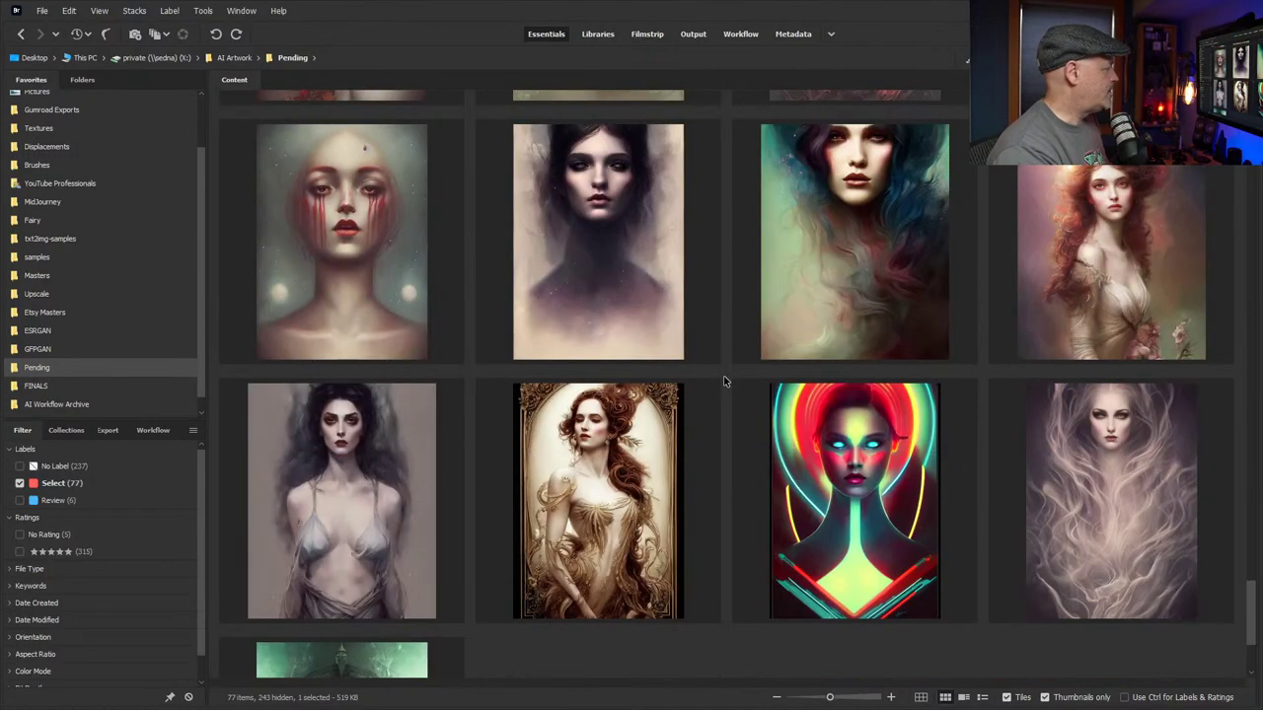
scroll(723, 382, down, 2)
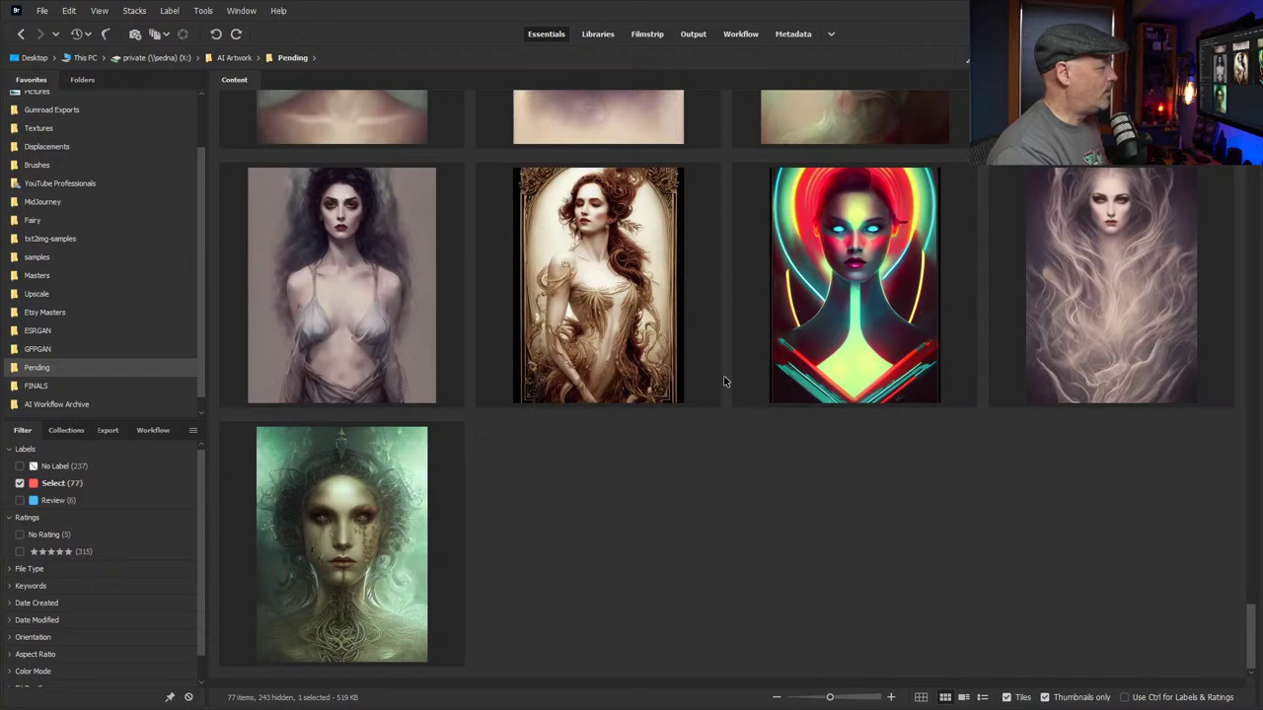
click(661, 315)
key(space)
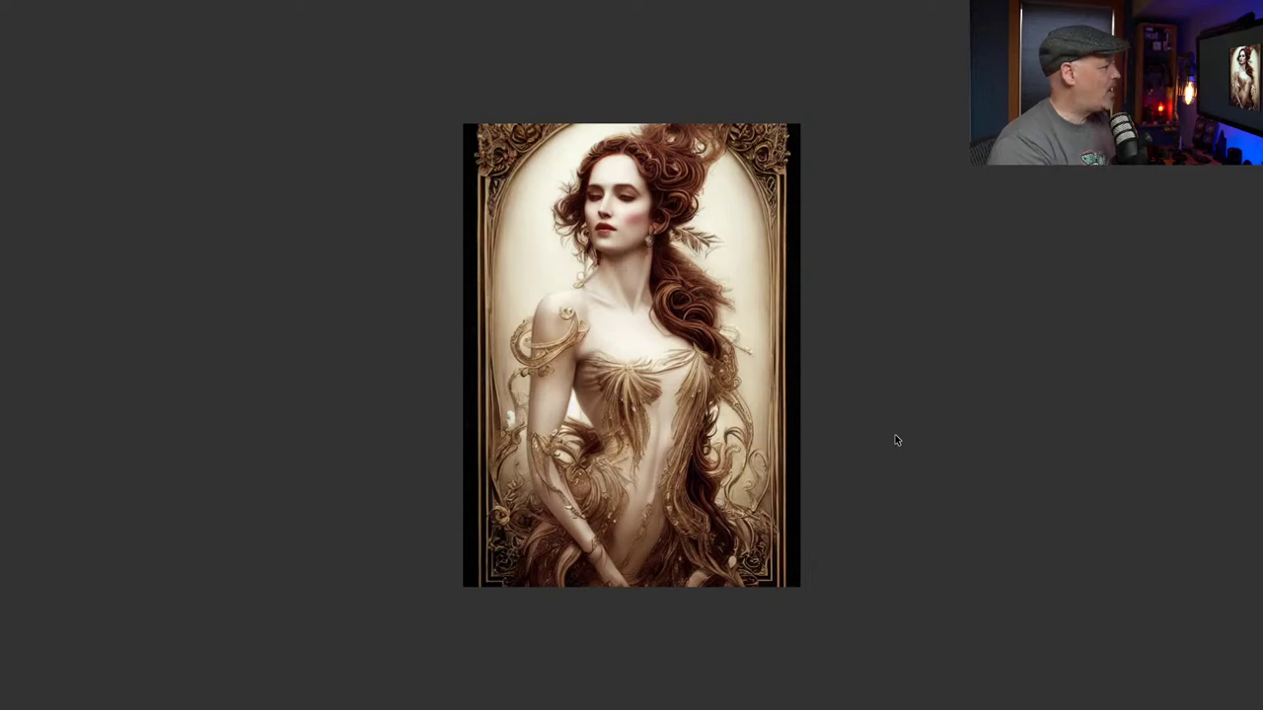
key(space)
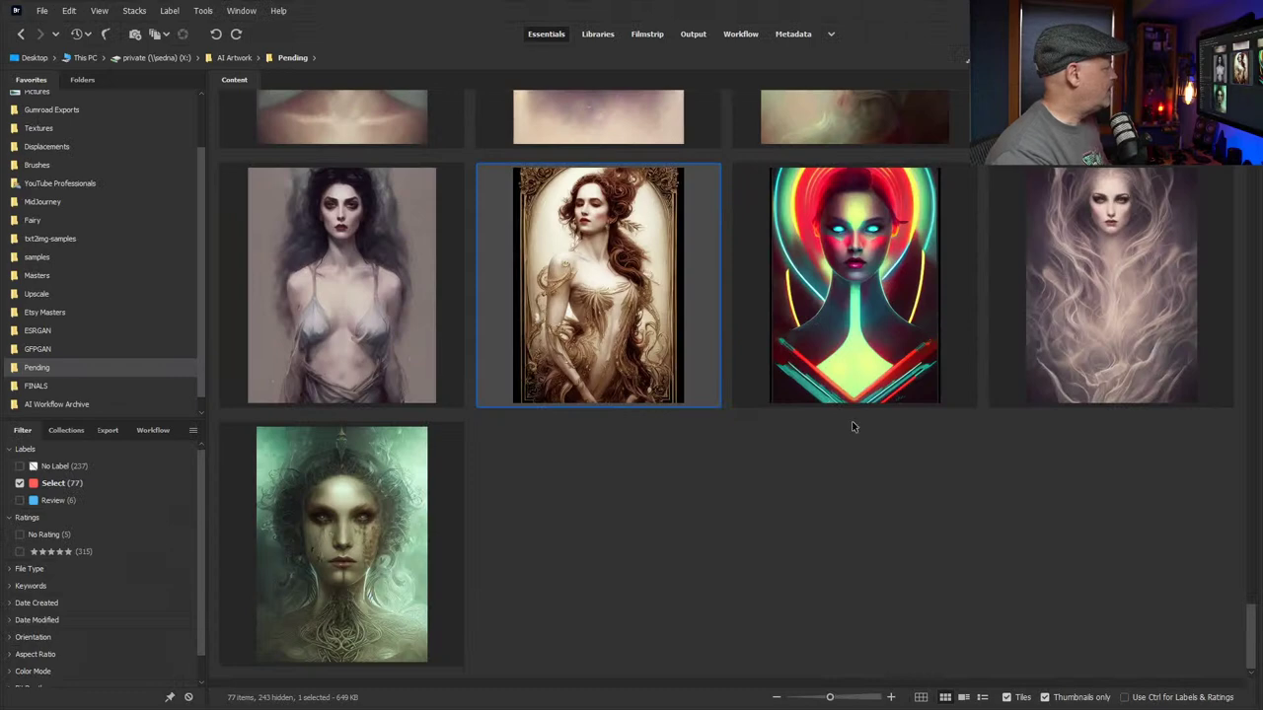
key(Left)
key(space)
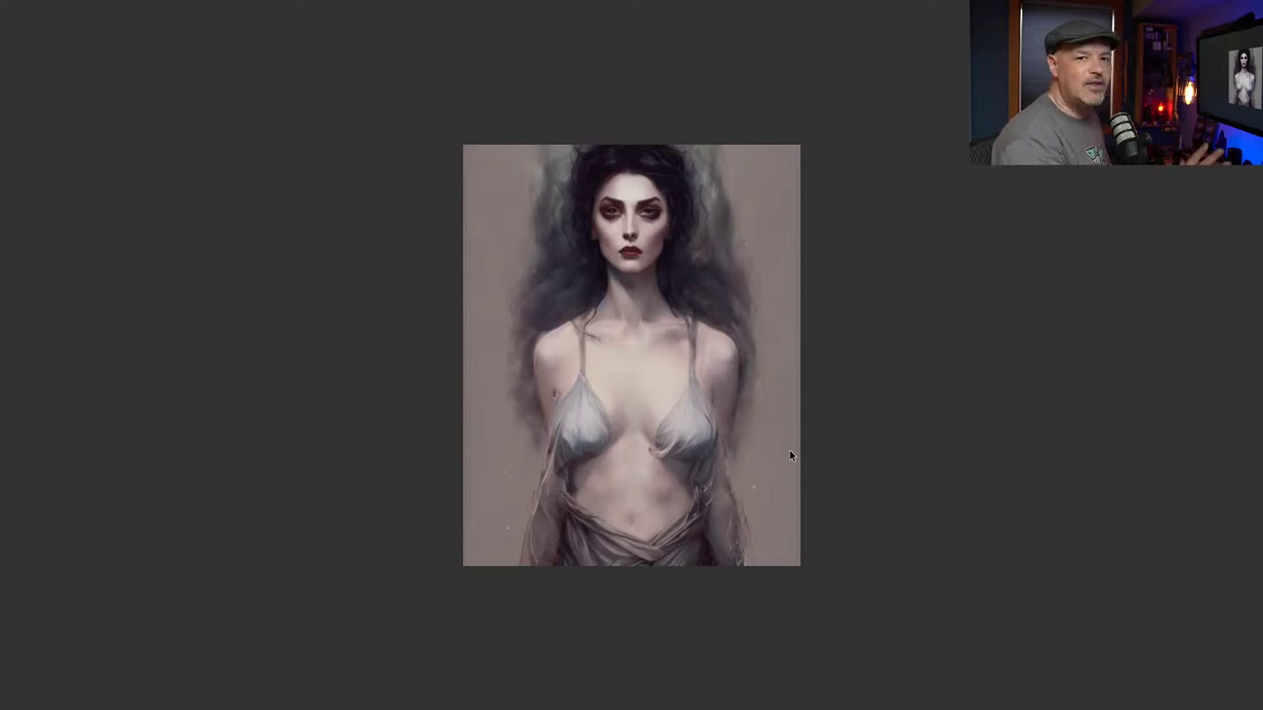
key(space)
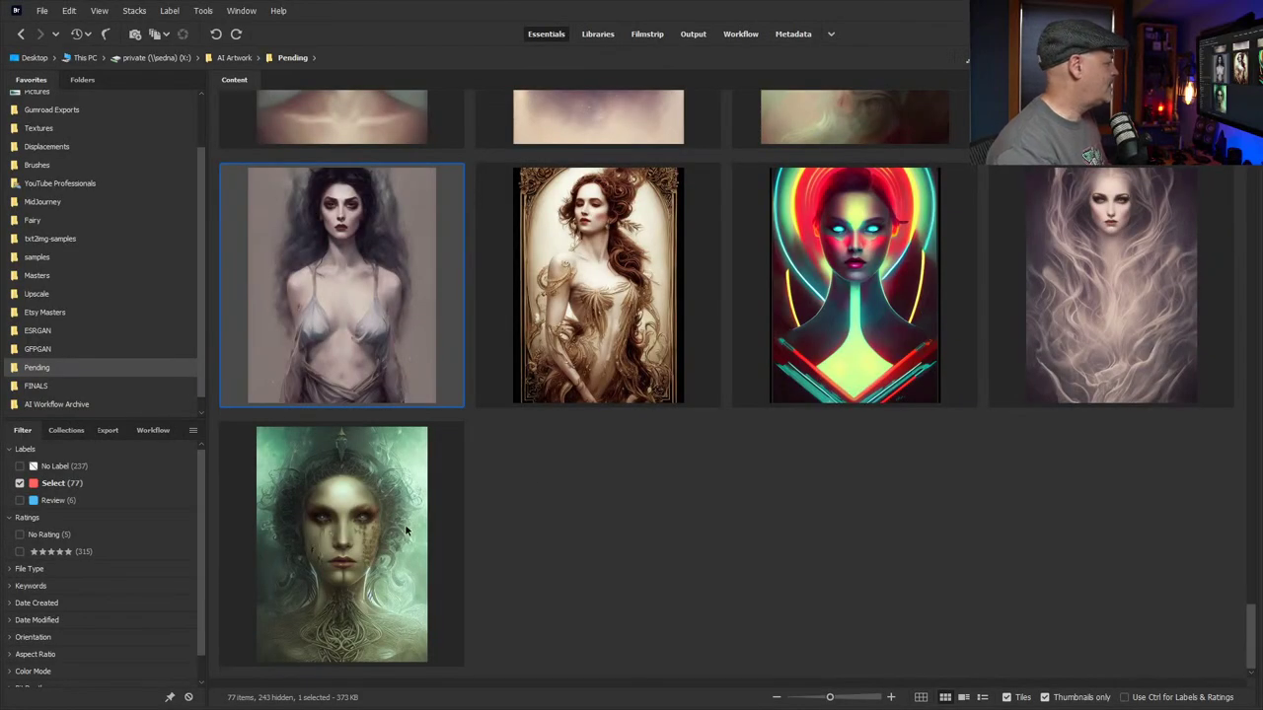
key(Down)
key(space)
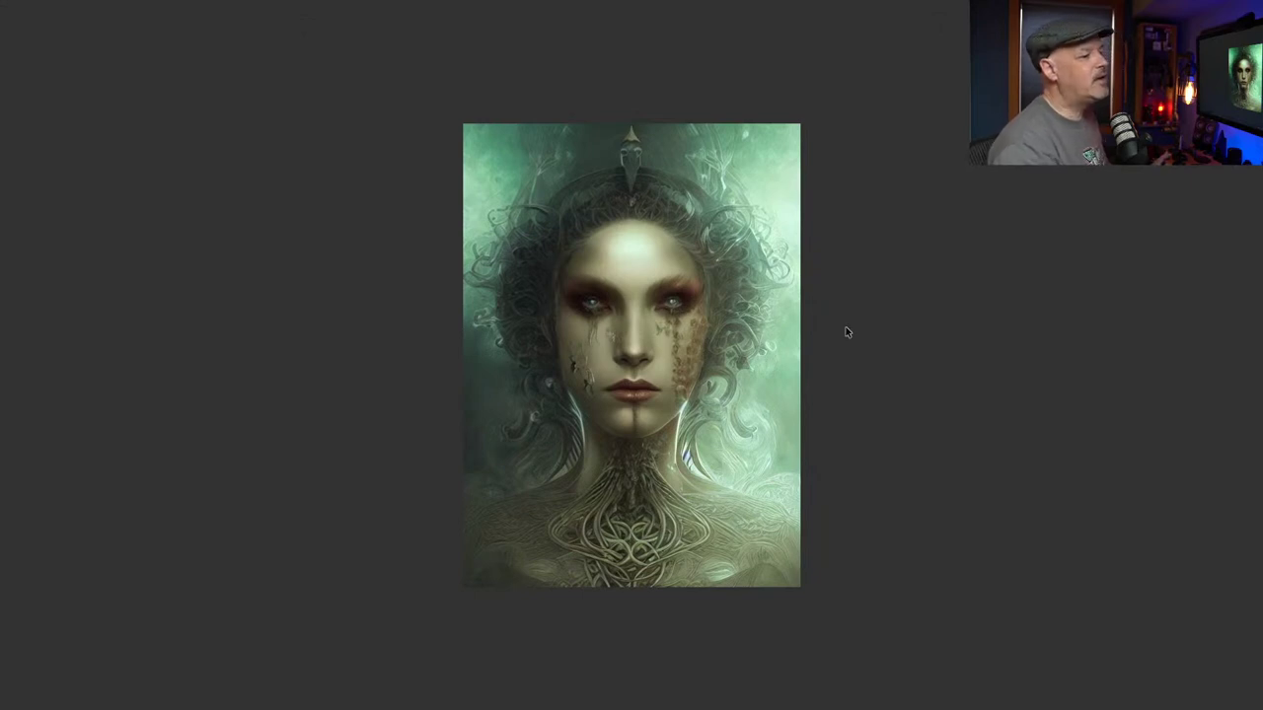
key(space)
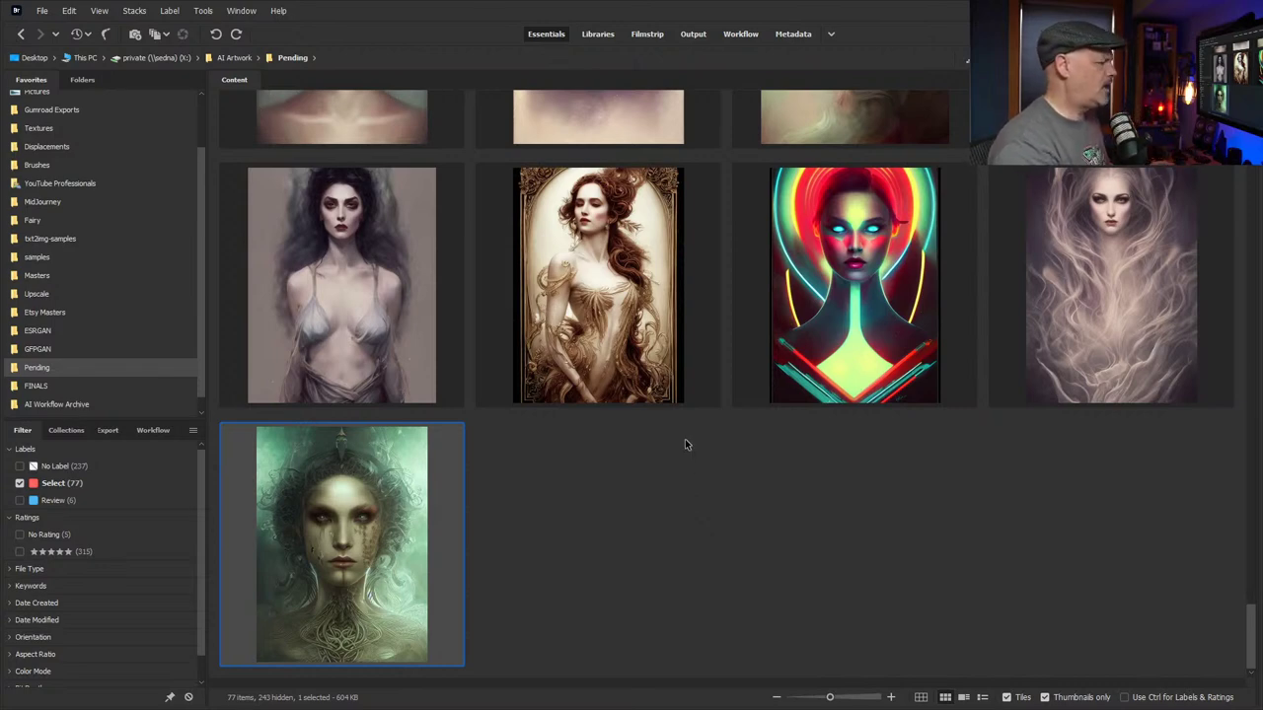
Preview the colourful neon portrait full screen in Adobe Bridge, then close the preview
scroll(729, 420, up, 5)
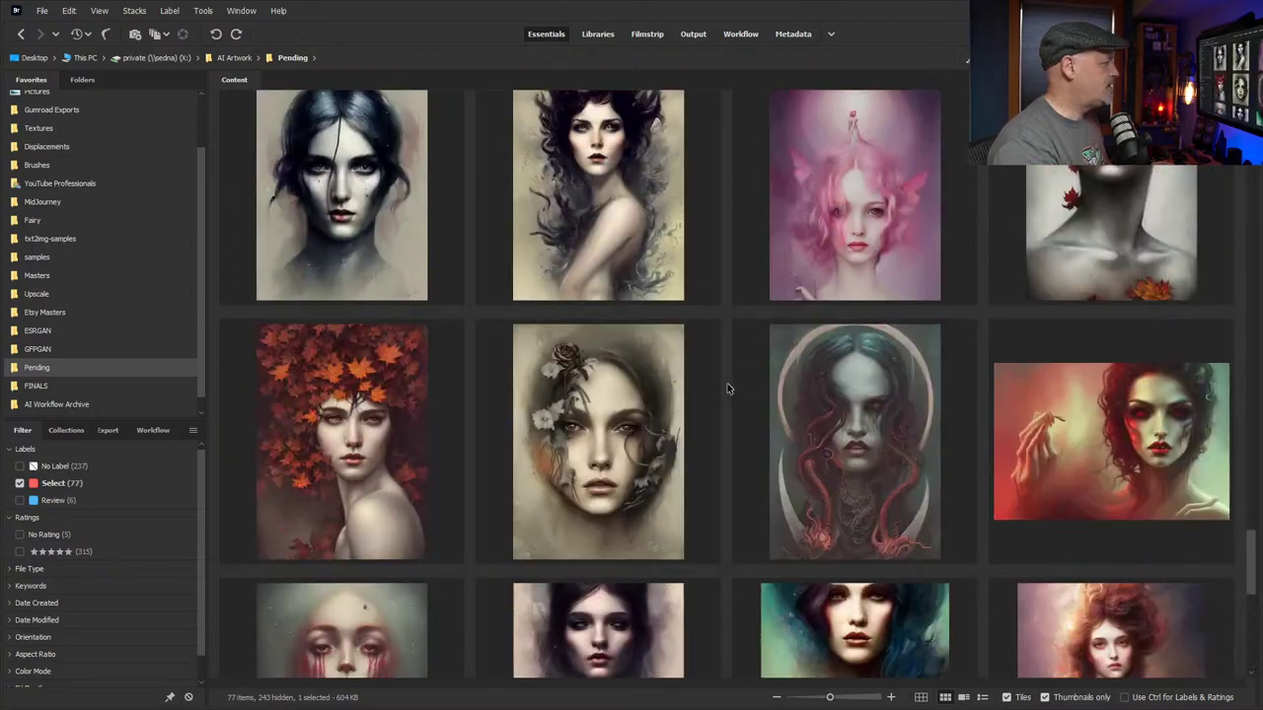
scroll(727, 387, up, 10)
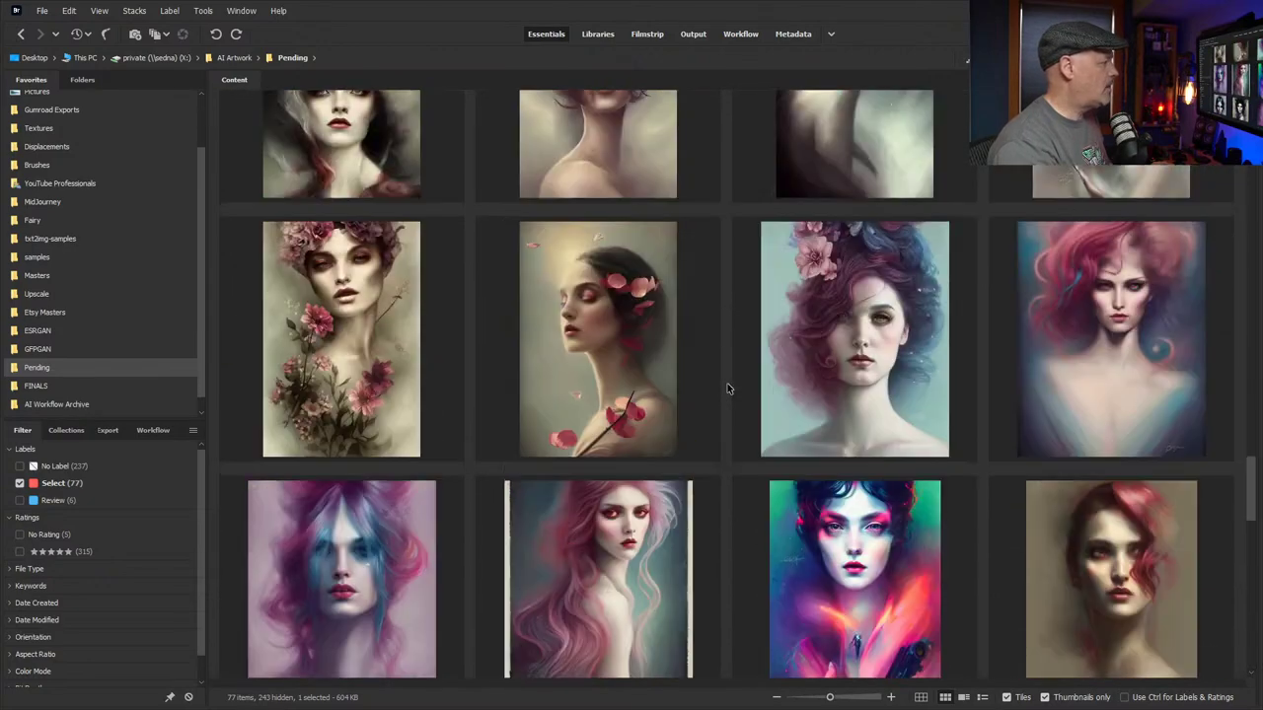
scroll(728, 387, down, 3)
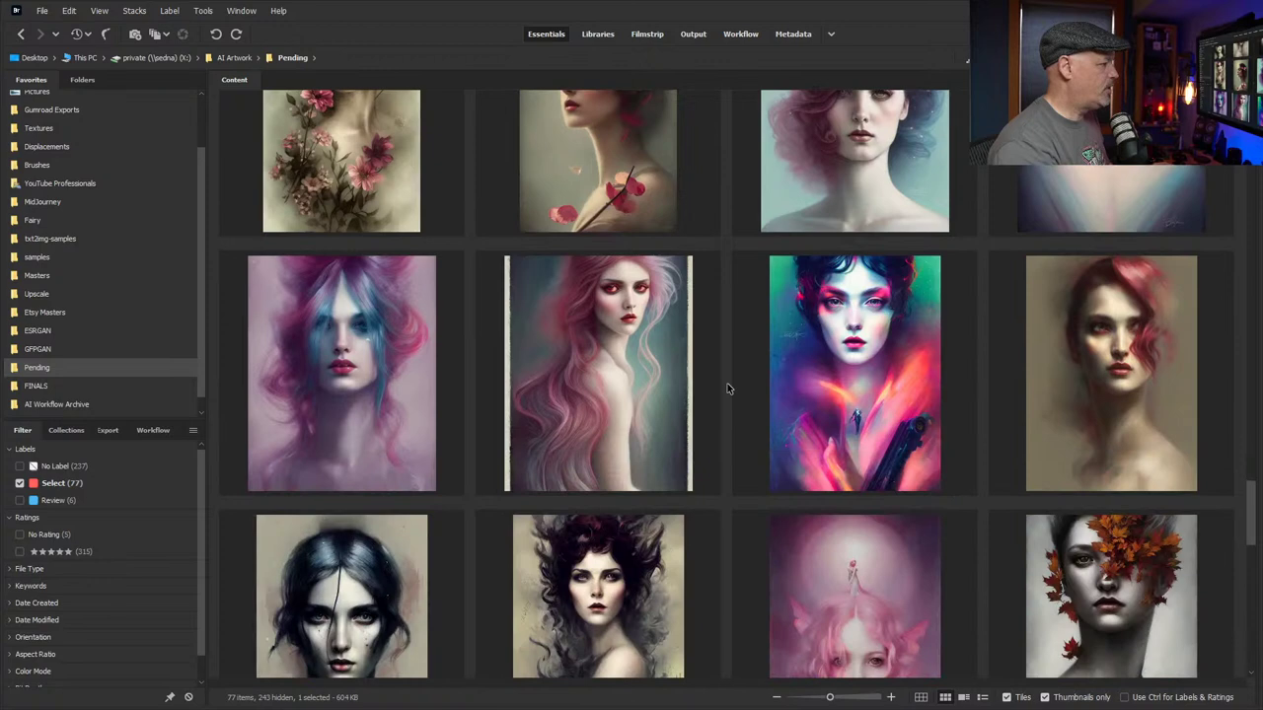
click(857, 357)
key(space)
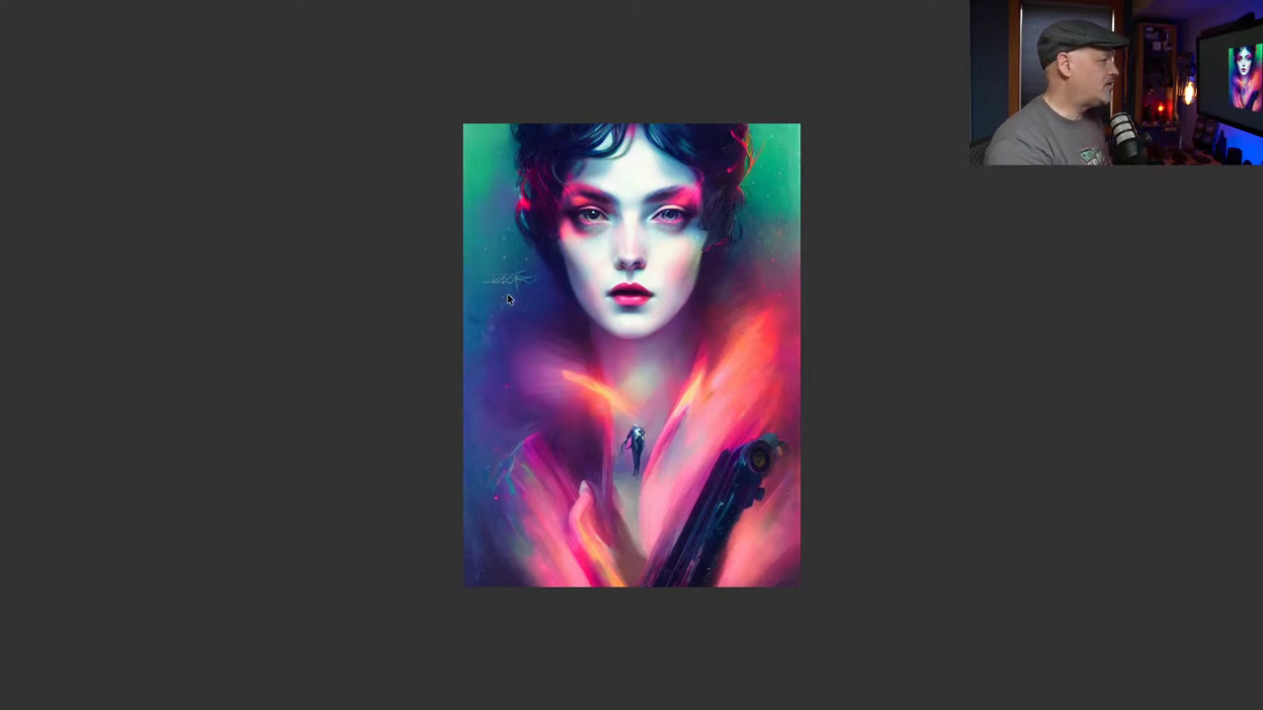
key(space)
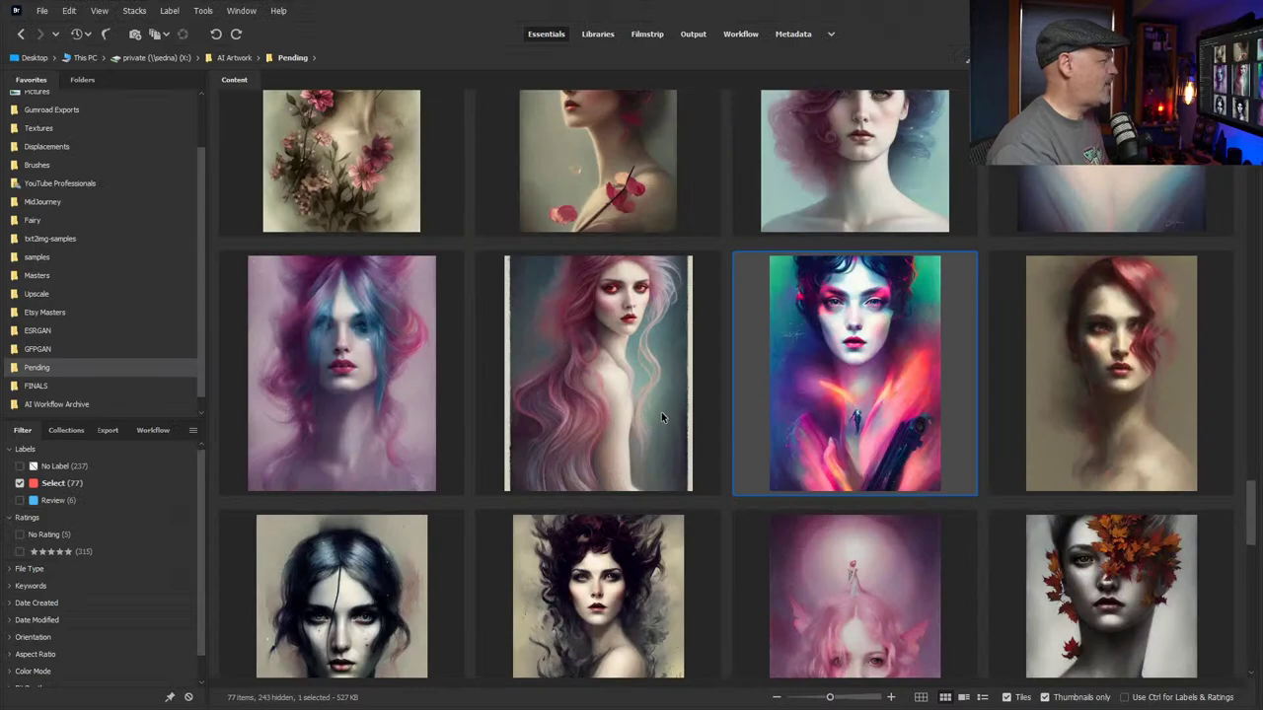
Scroll up to the cyborg renders and bring Discord's Midjourney Bot chat forward
scroll(661, 411, up, 2)
scroll(661, 412, up, 15)
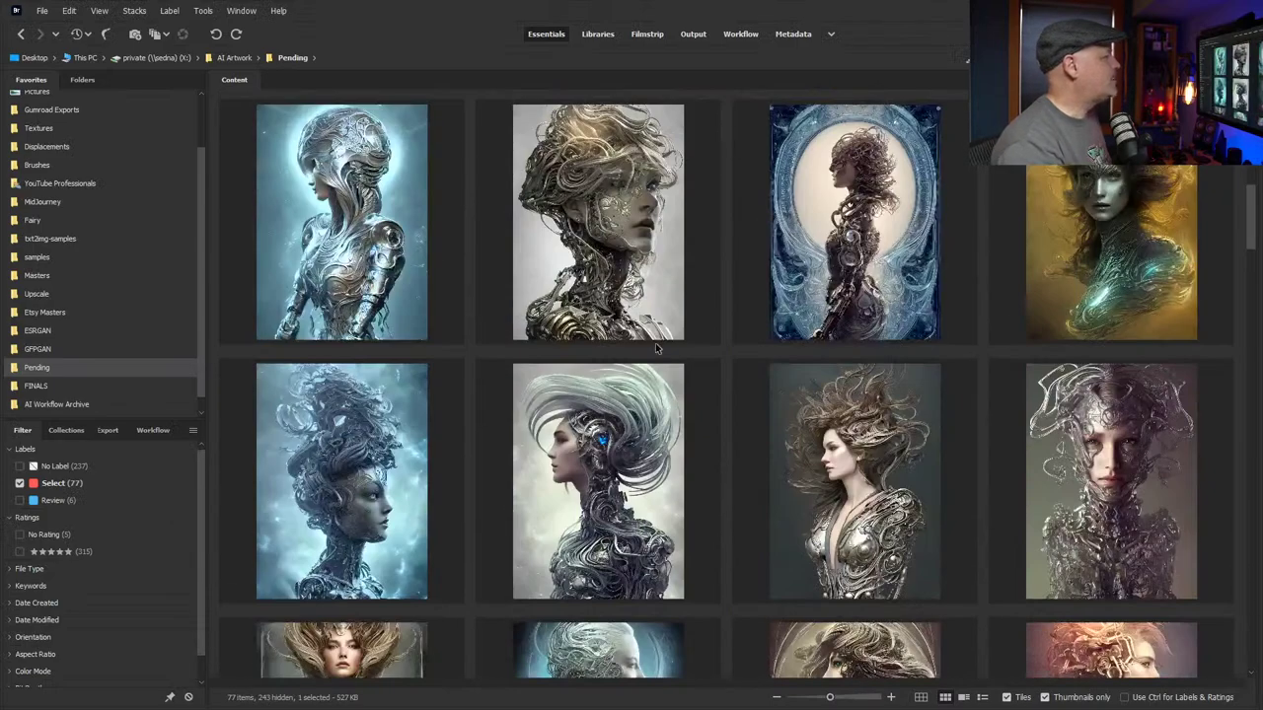
scroll(756, 401, up, 1)
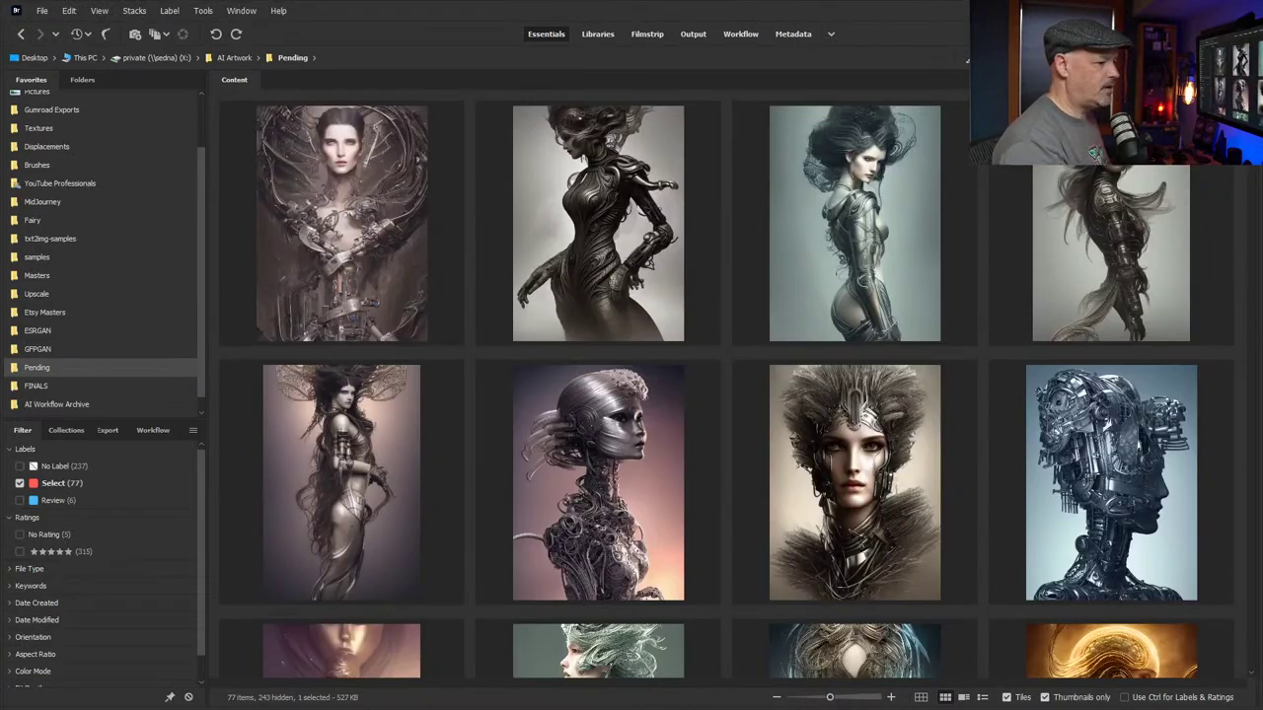
key(alt+Tab)
Enlarge and close the white-haired cyborg result and the upscaled goggled cyborg
scroll(792, 296, up, 1)
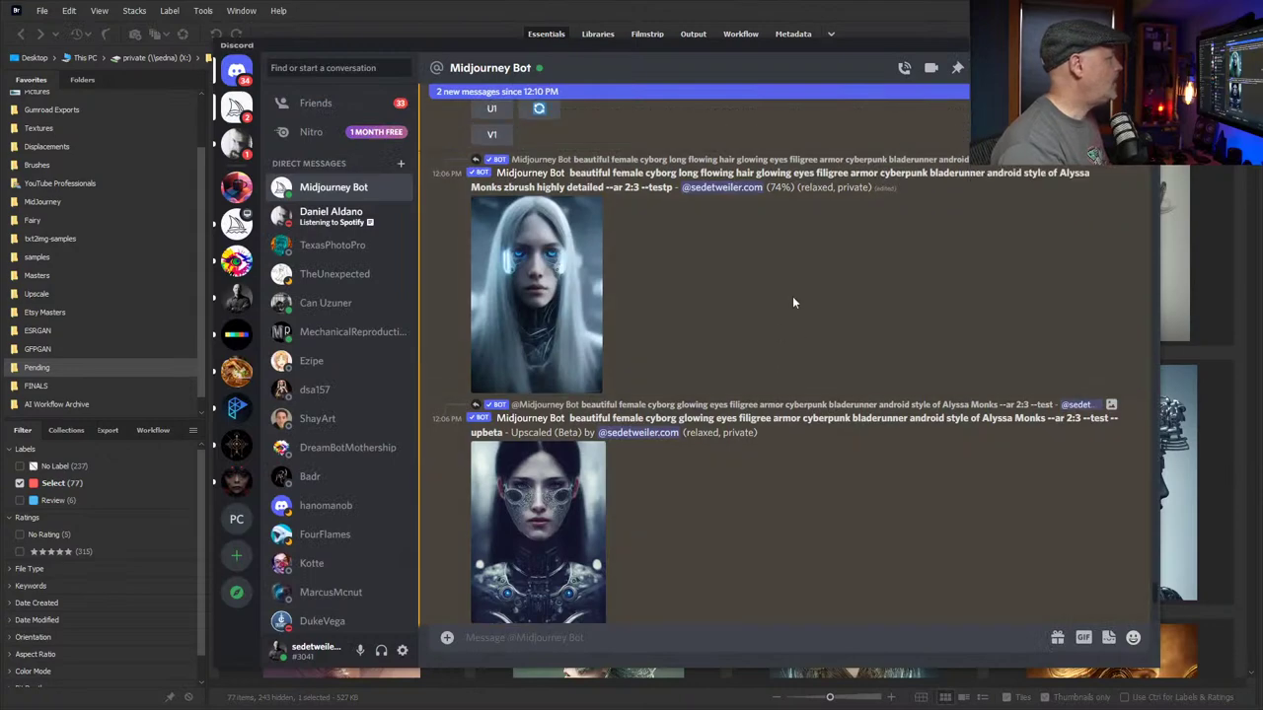
scroll(792, 296, up, 2)
click(560, 344)
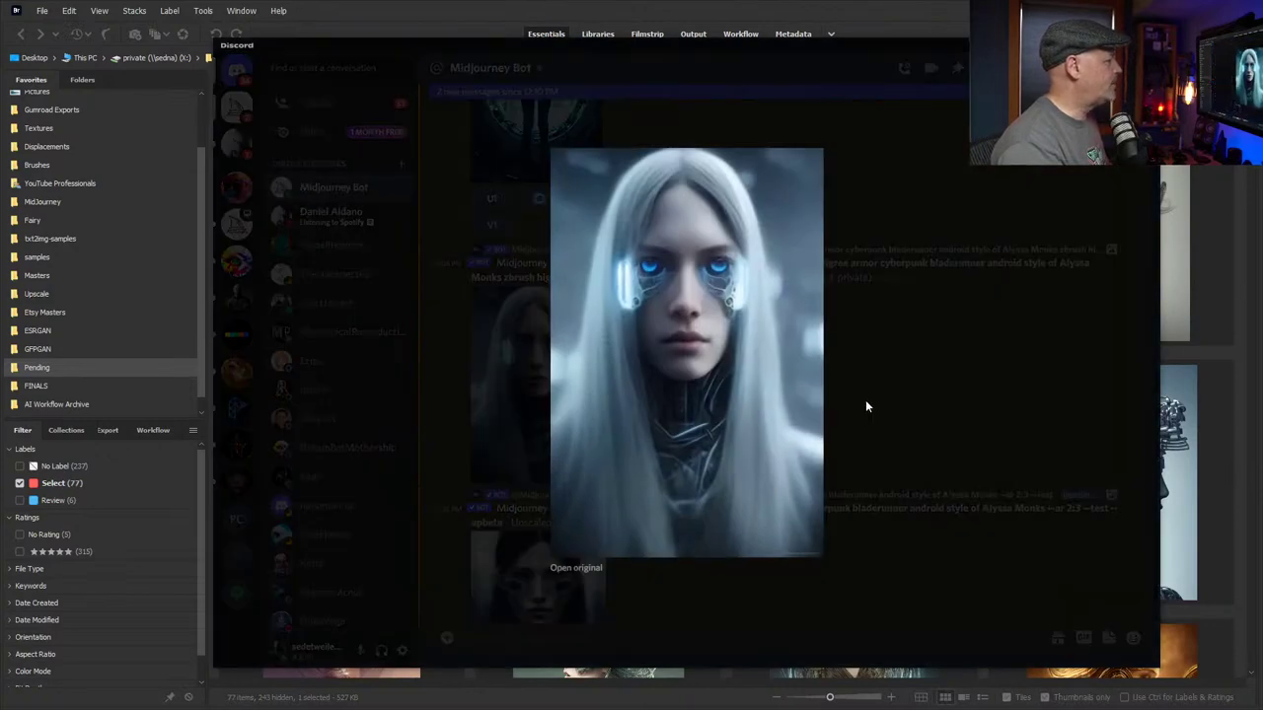
click(865, 406)
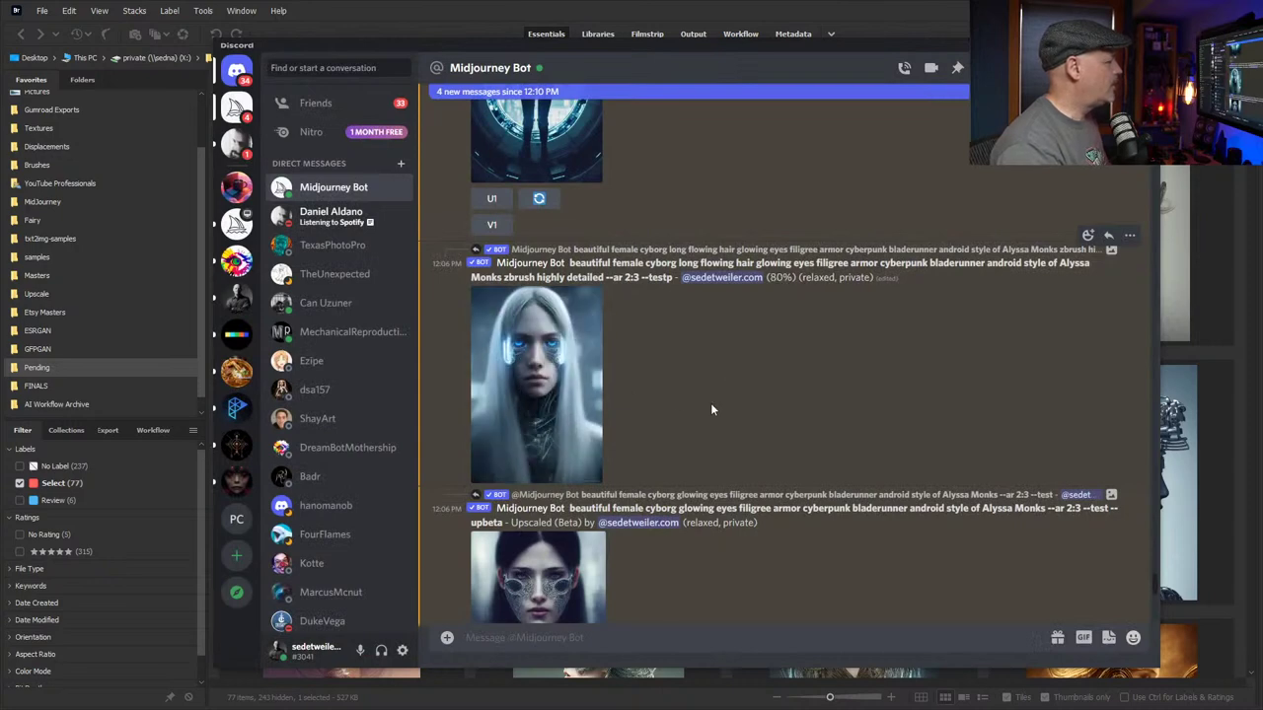
scroll(711, 402, down, 4)
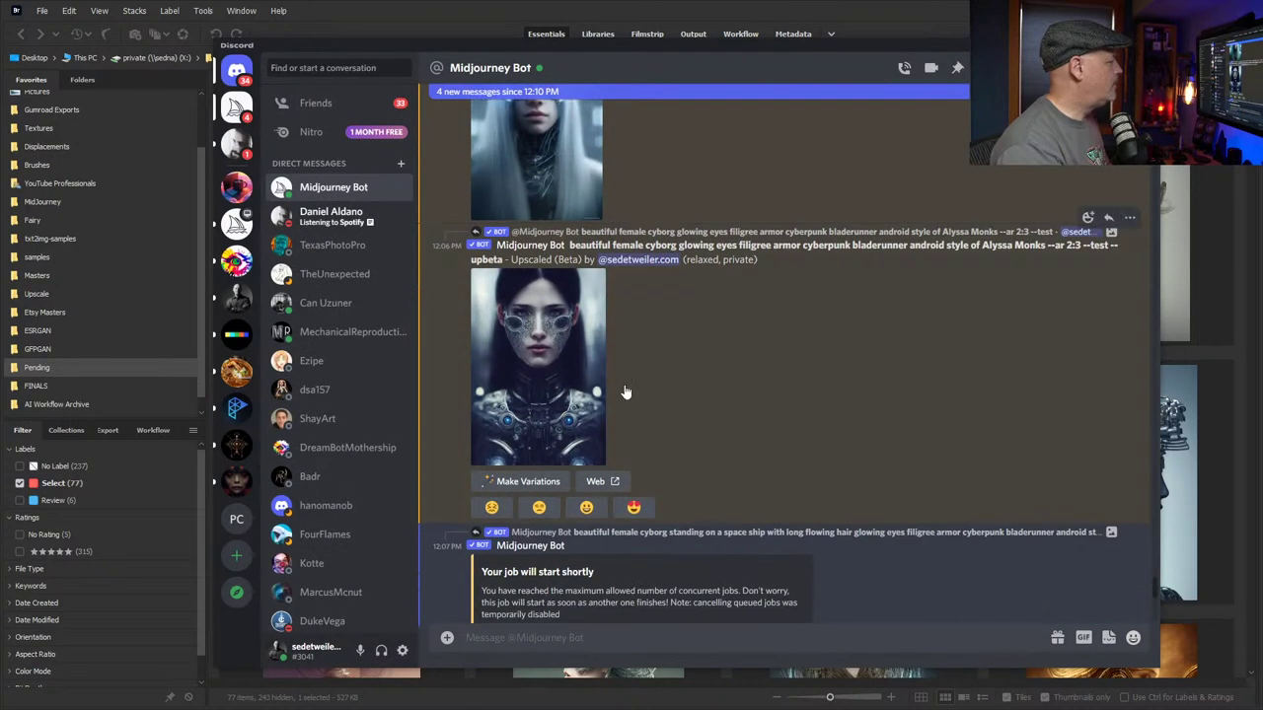
click(529, 365)
click(858, 395)
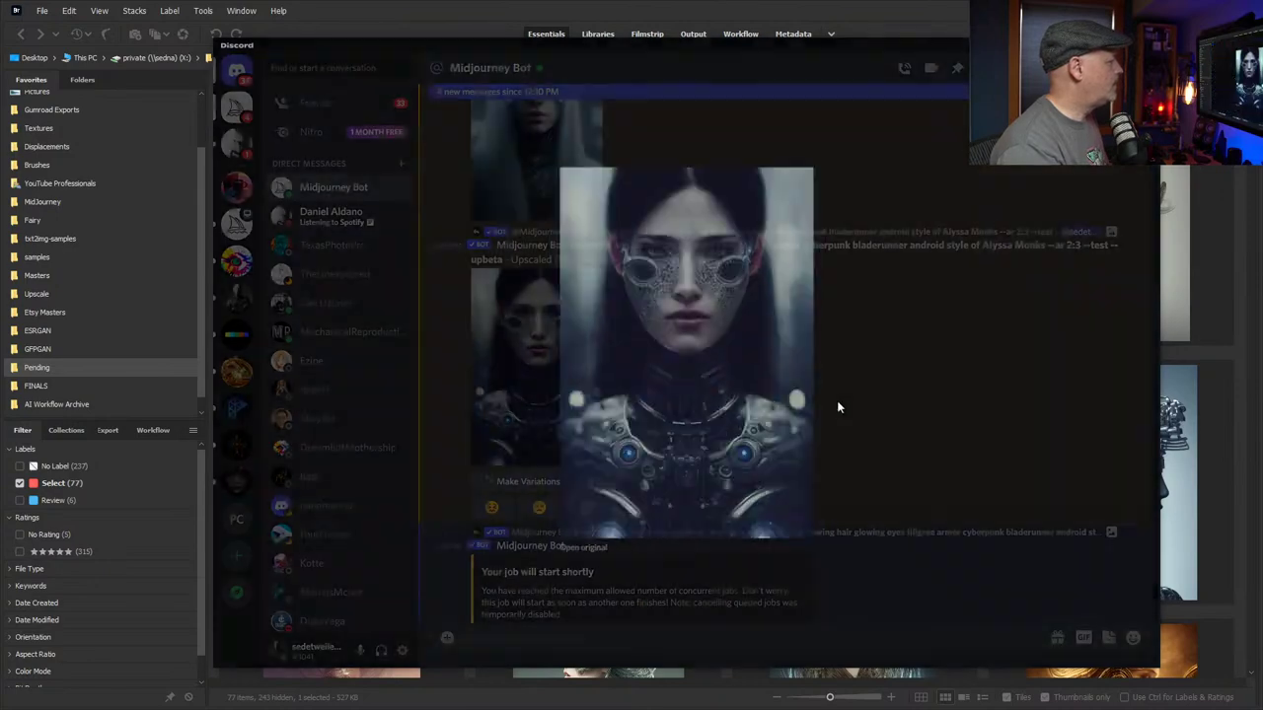
Preview the dark long-haired cyborg, rate the upscaled job with a smiley, and preview the hooded cyborg
scroll(859, 444, down, 10)
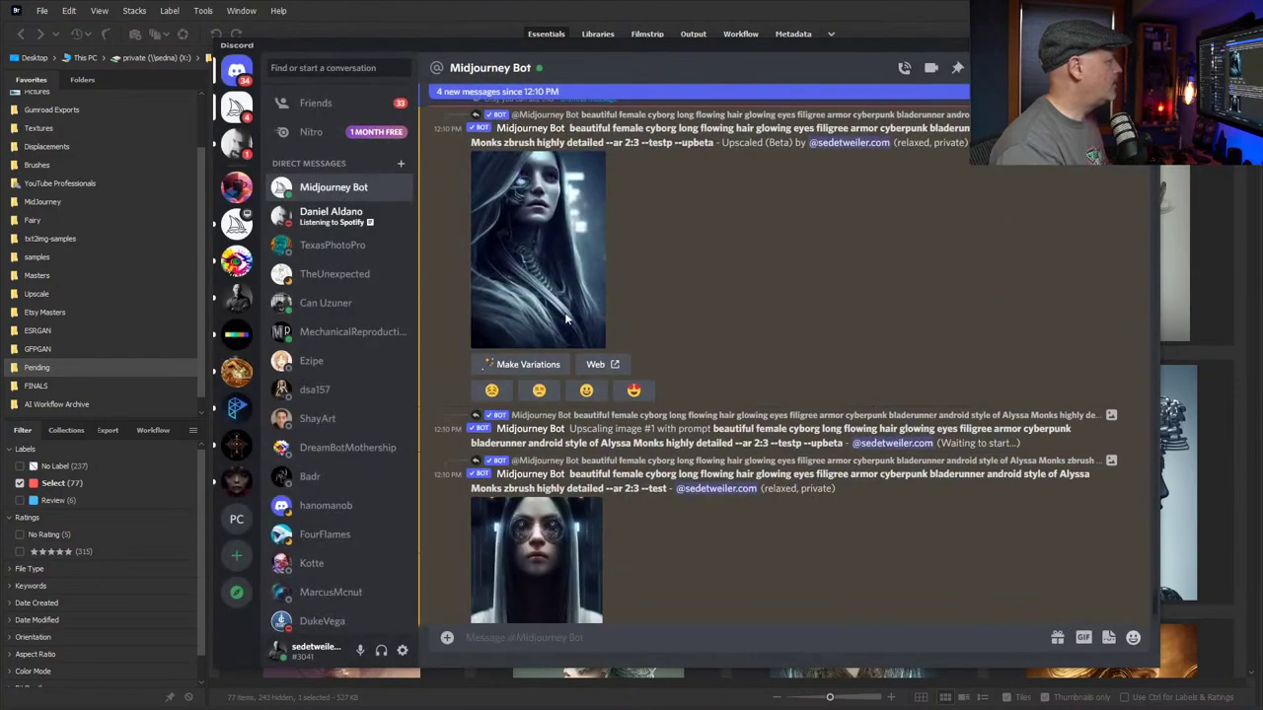
click(550, 284)
click(918, 332)
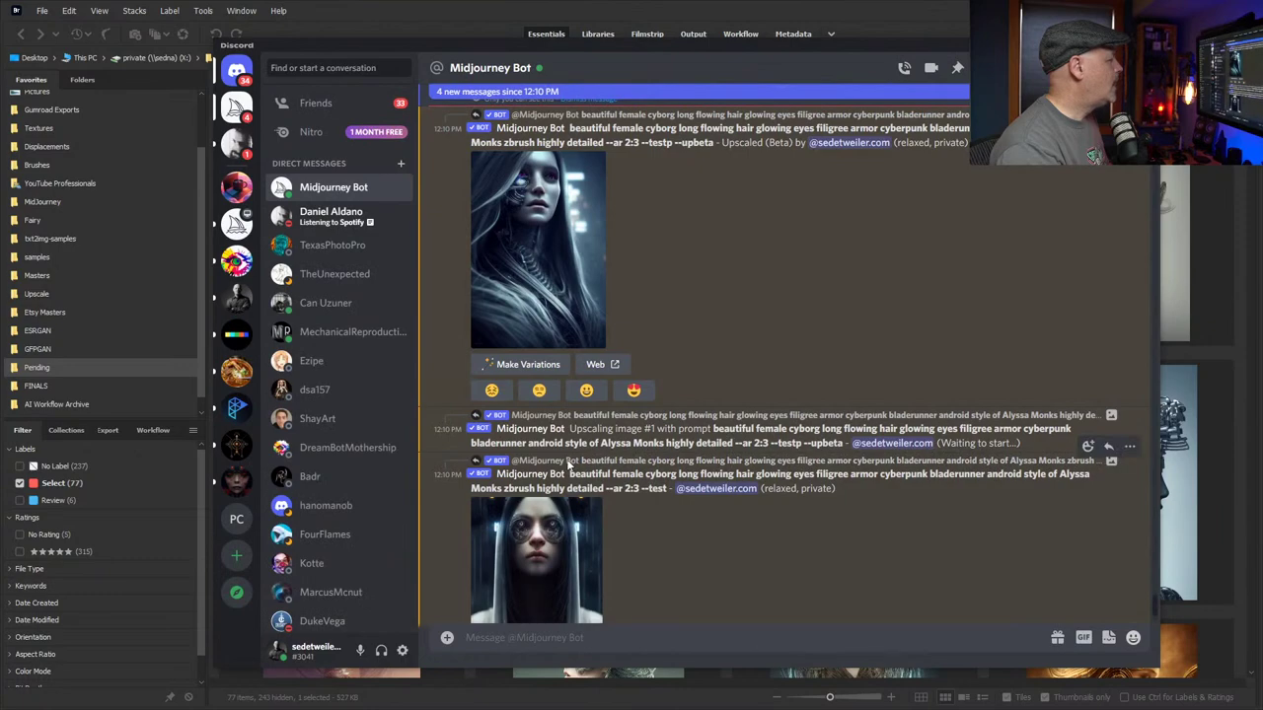
click(587, 393)
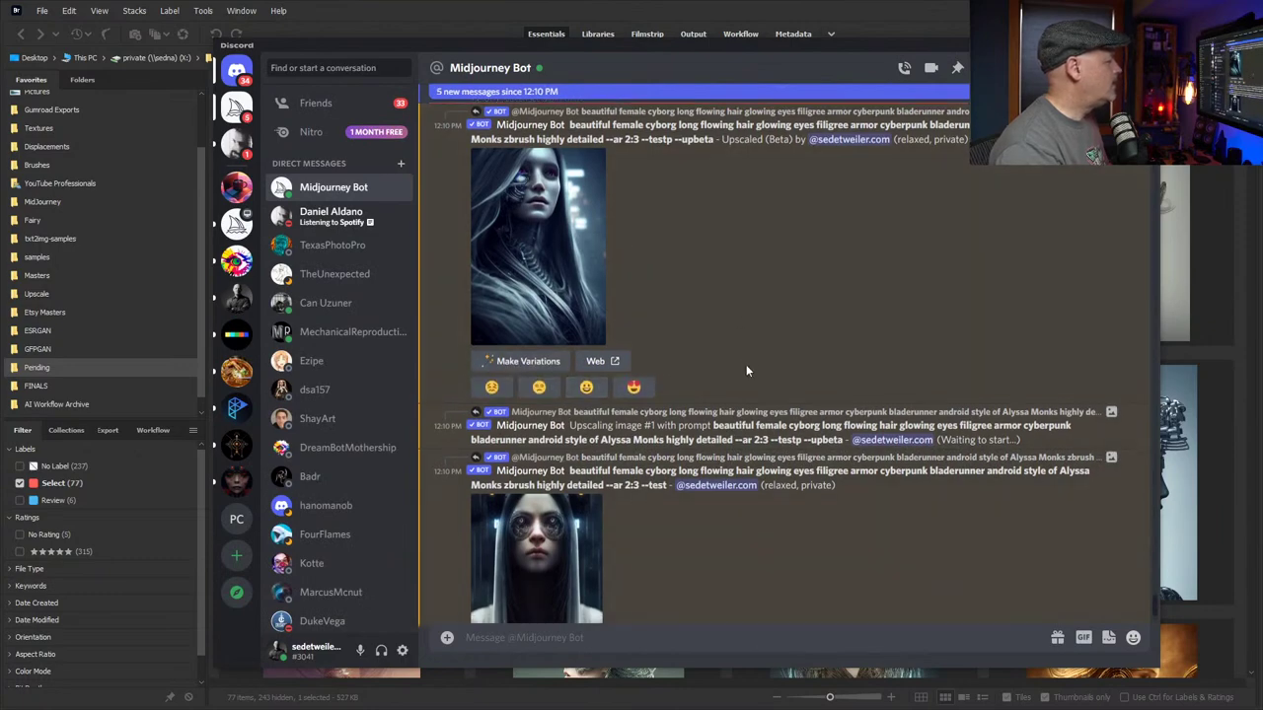
click(518, 384)
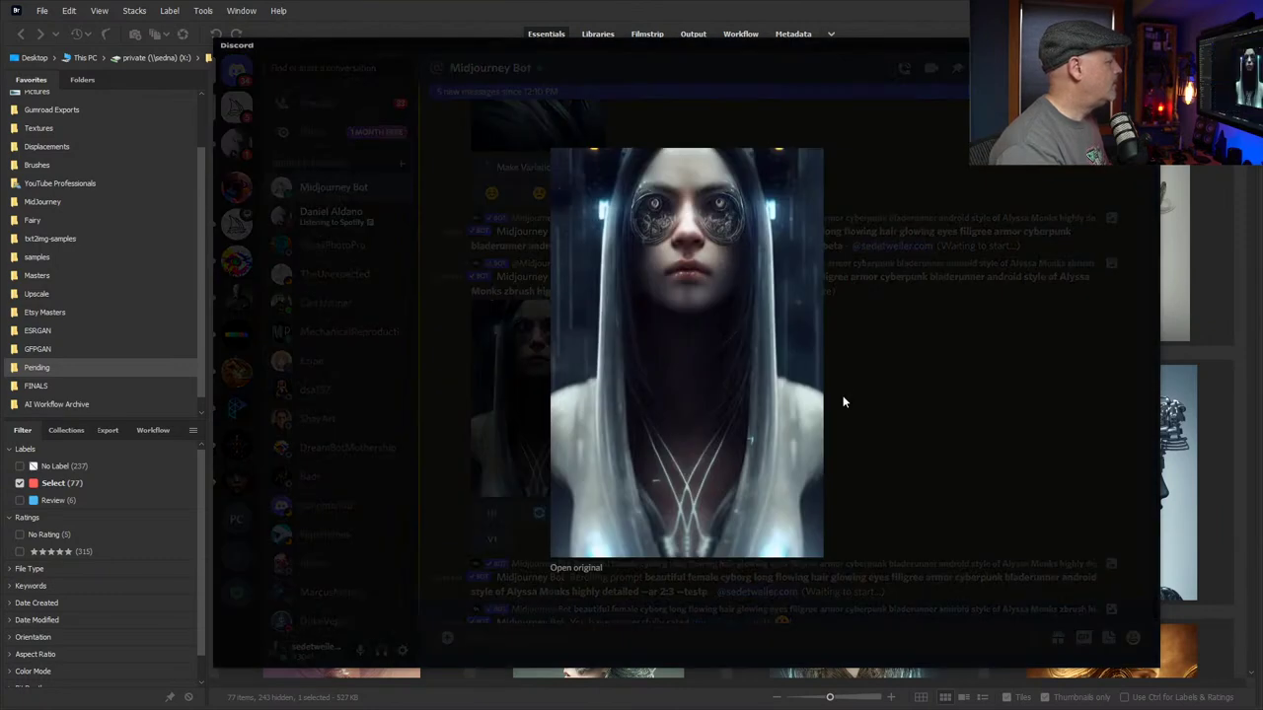
click(844, 401)
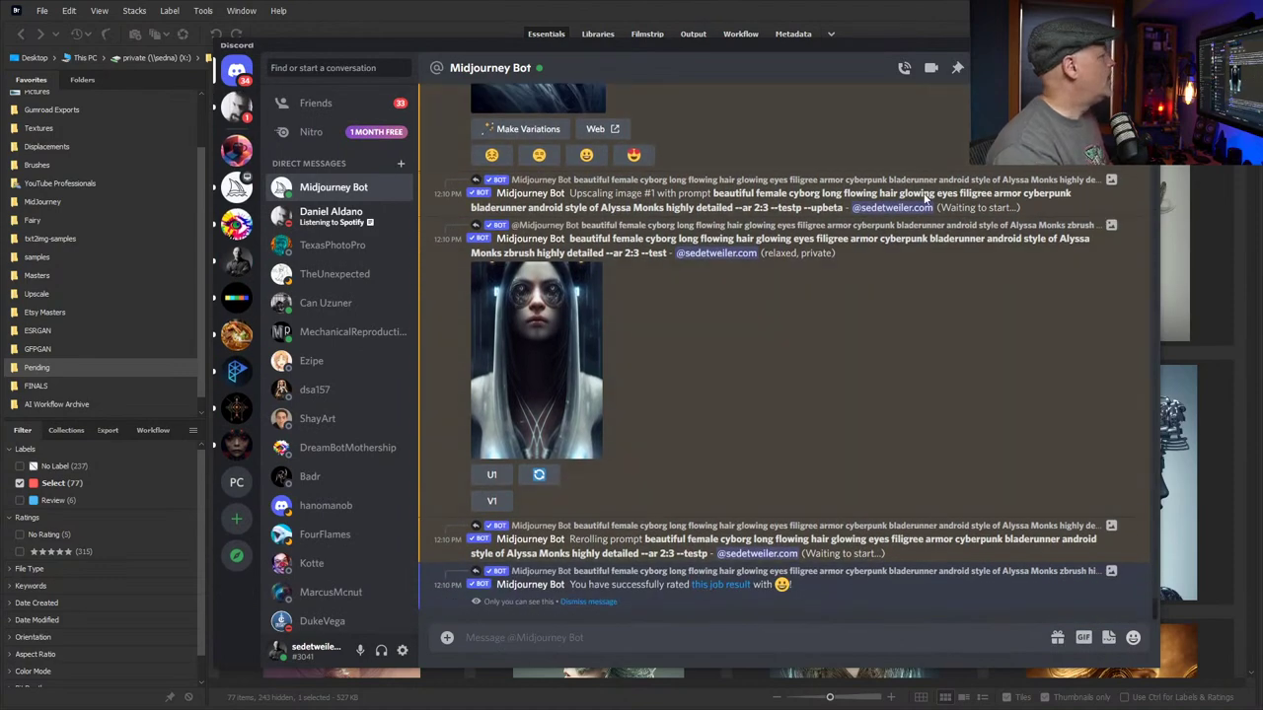
Scroll back up to the 11:55 AM upscaled cyborg portrait and preview it
scroll(926, 199, up, 15)
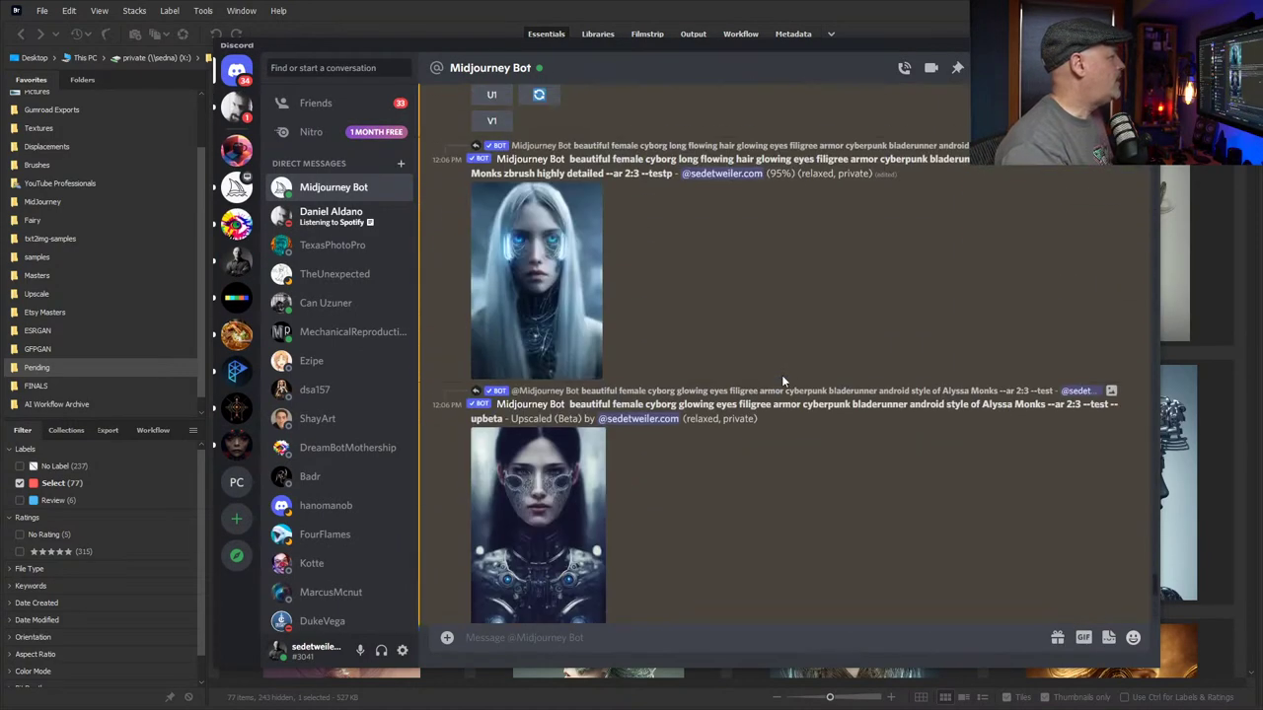
scroll(783, 380, up, 10)
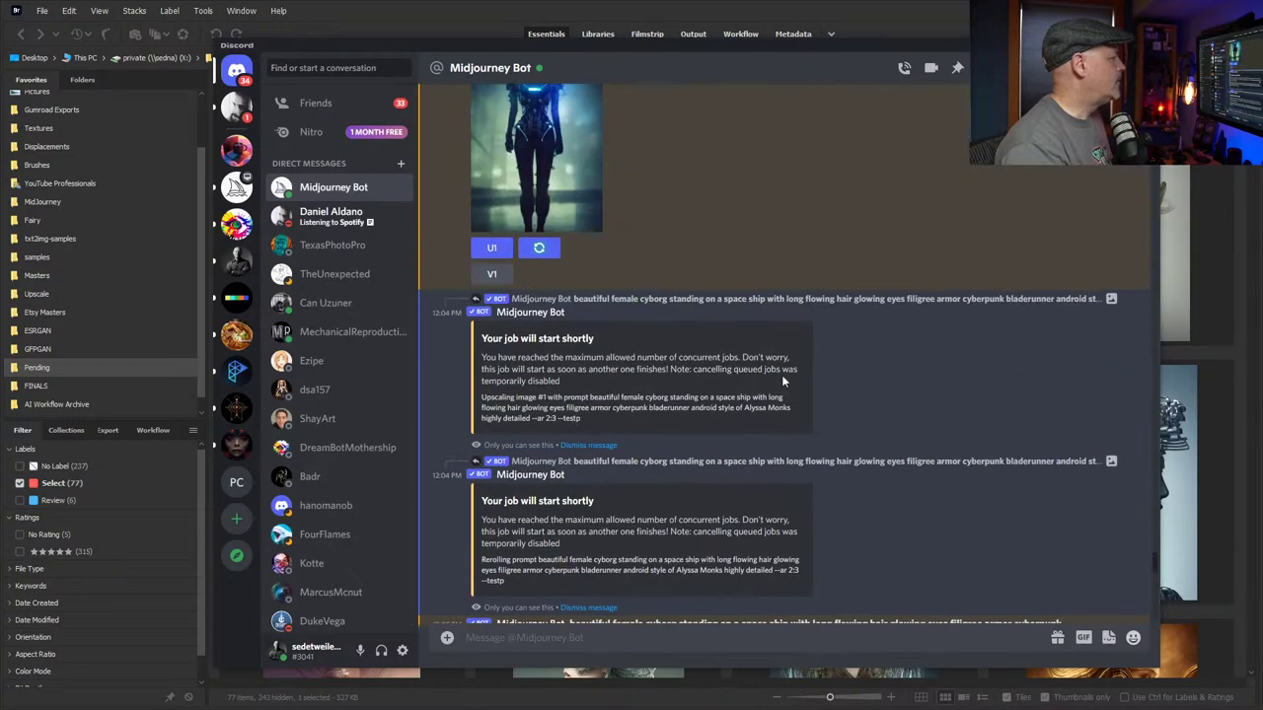
scroll(783, 380, up, 10)
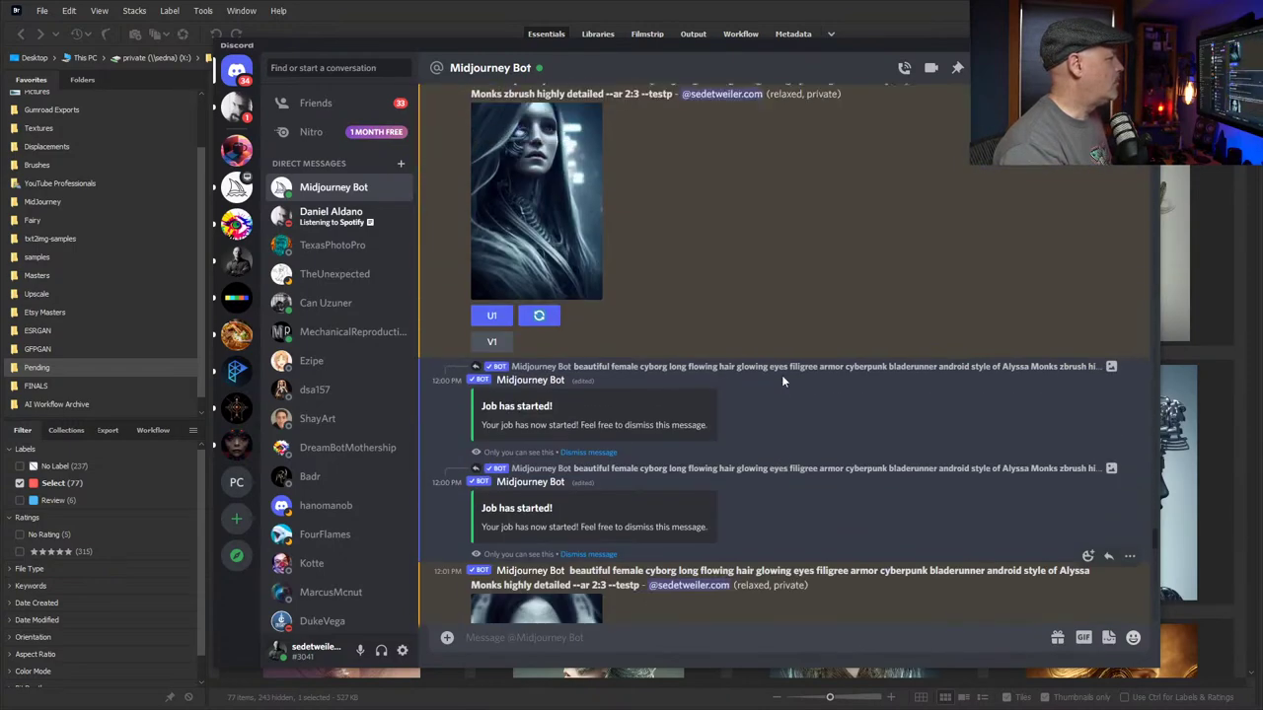
scroll(783, 381, up, 10)
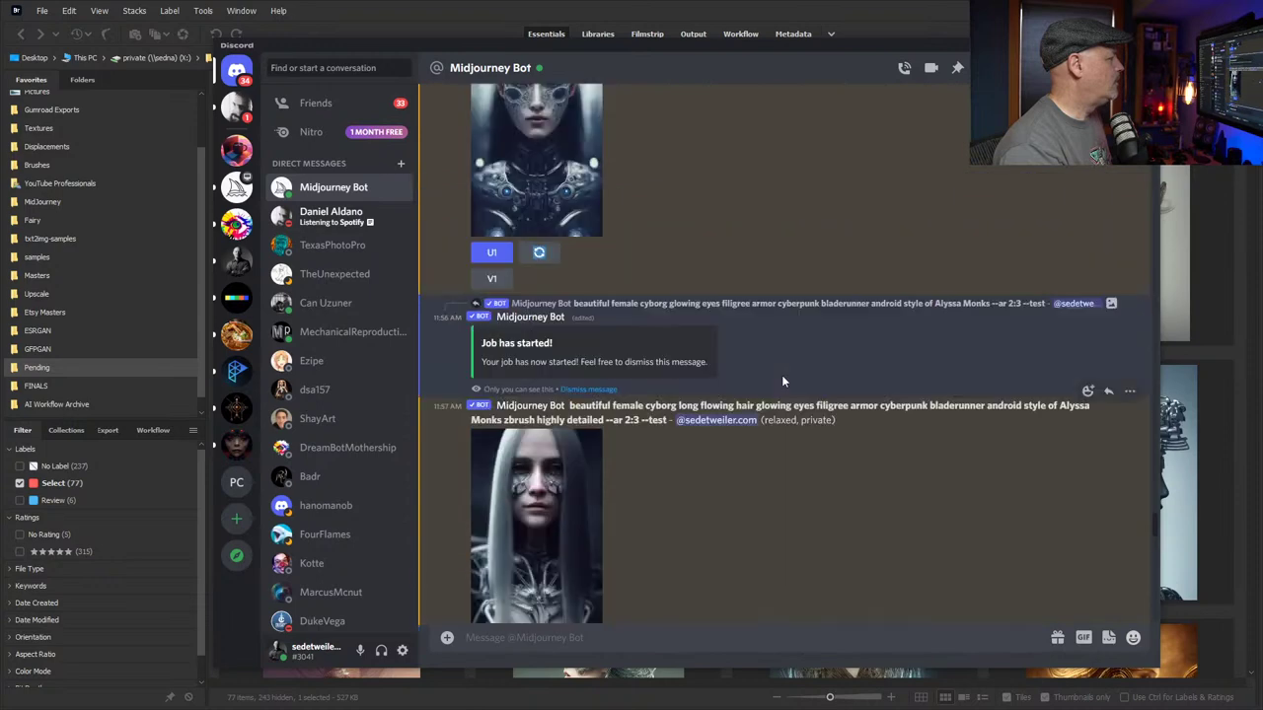
scroll(782, 381, up, 6)
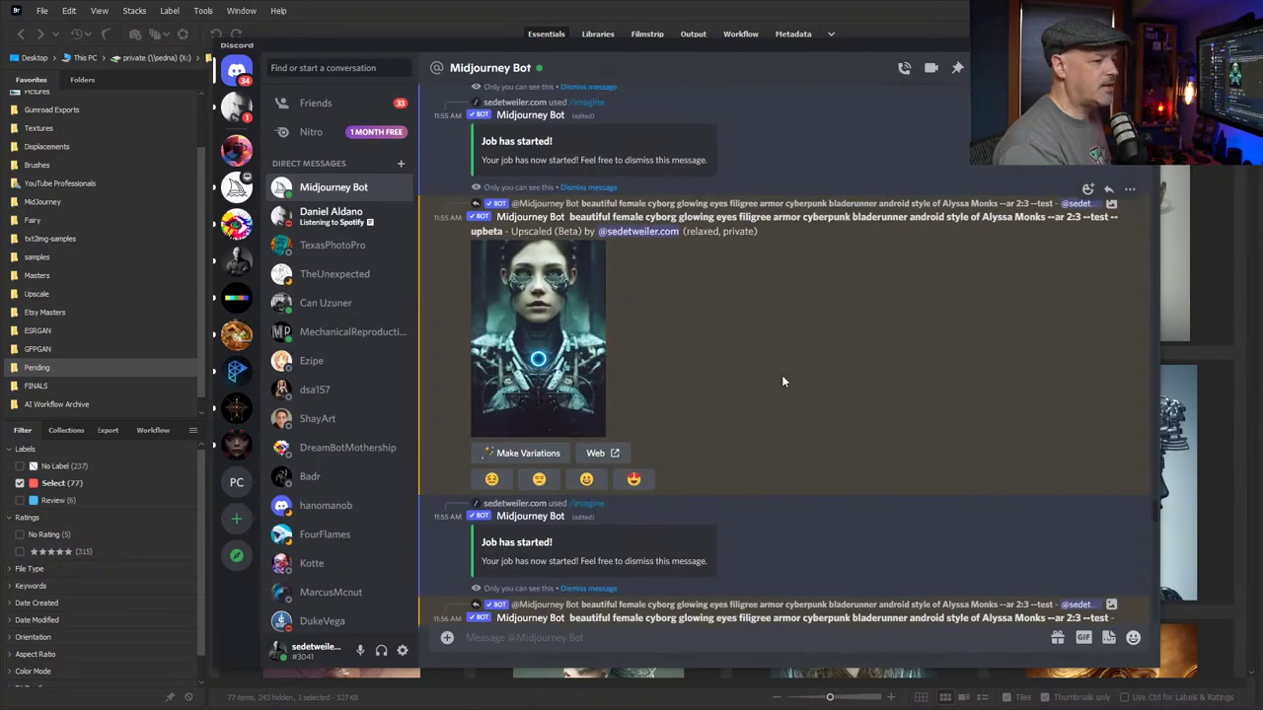
click(571, 375)
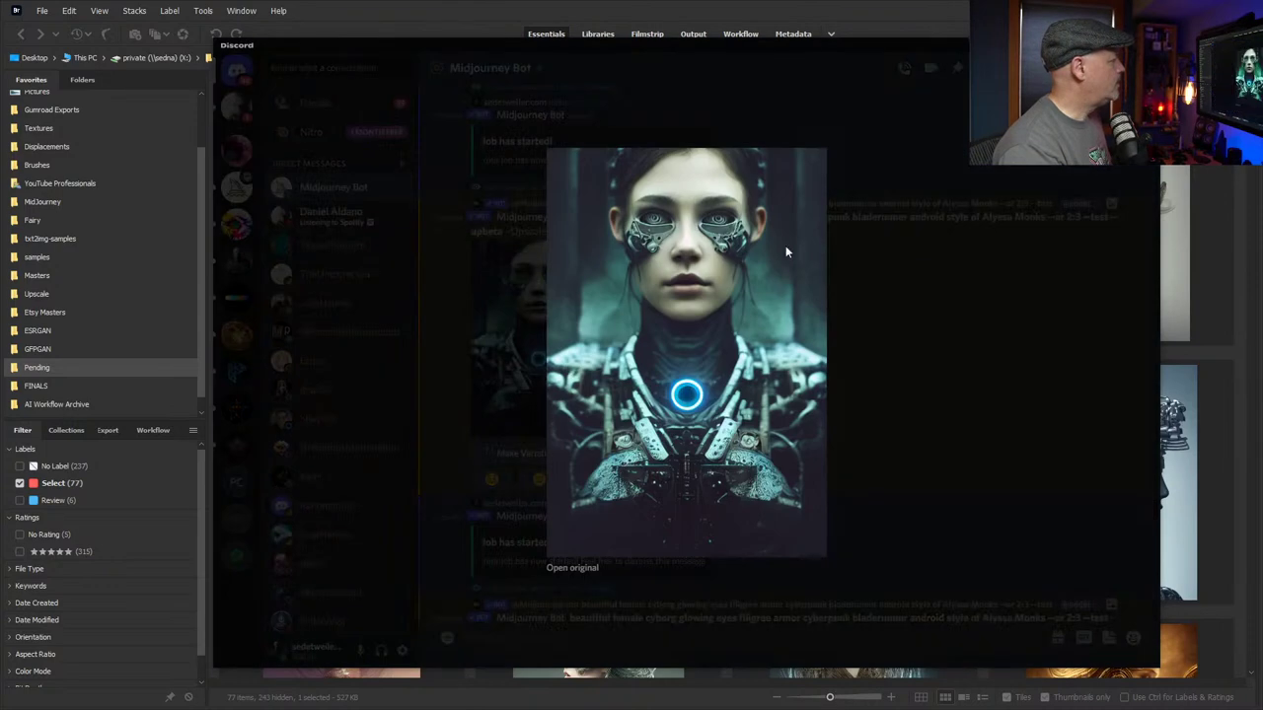
click(912, 357)
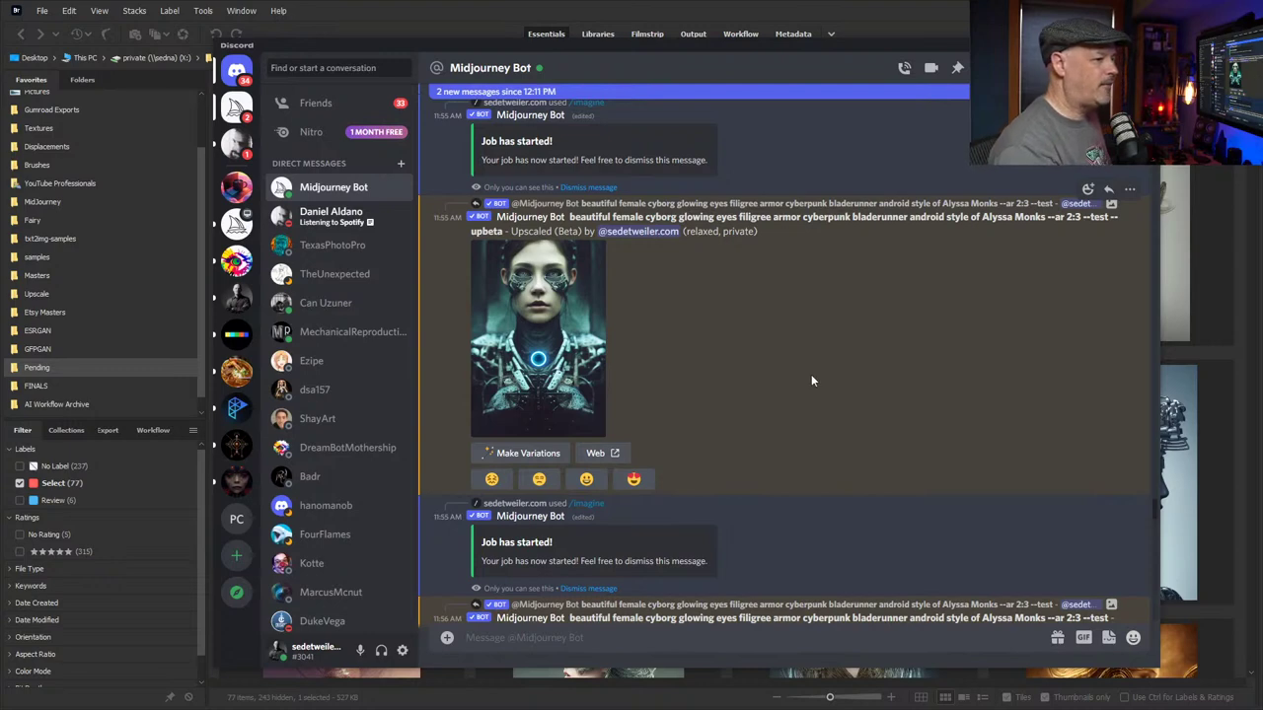
Save the original upscaled filigree-eyed portrait from Chrome as a Desktop PNG, then return to Discord
click(533, 367)
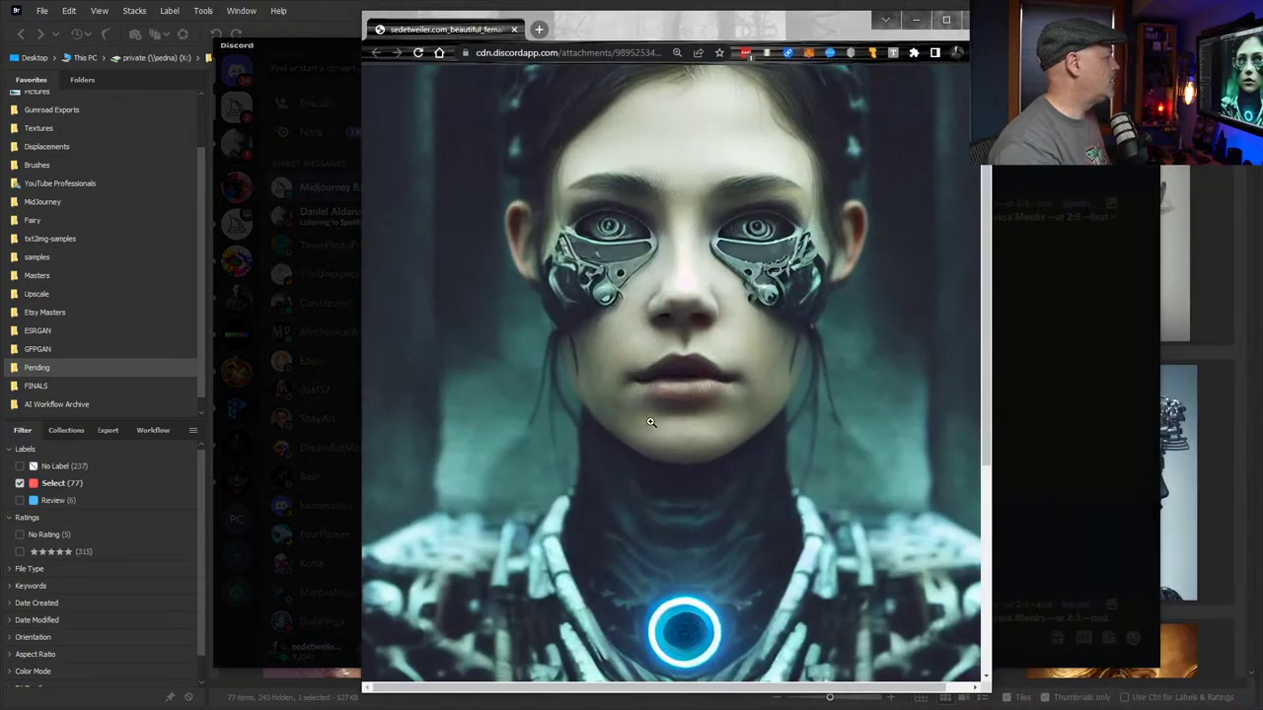
right_click(850, 313)
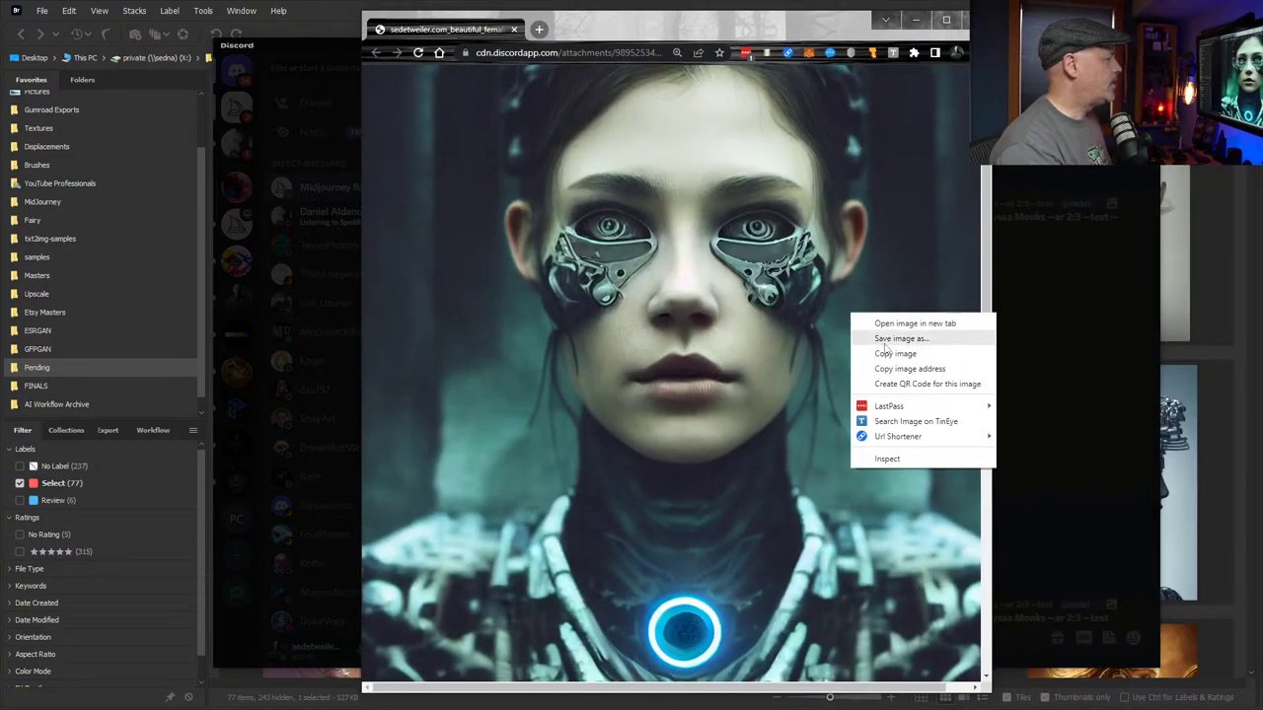
click(887, 340)
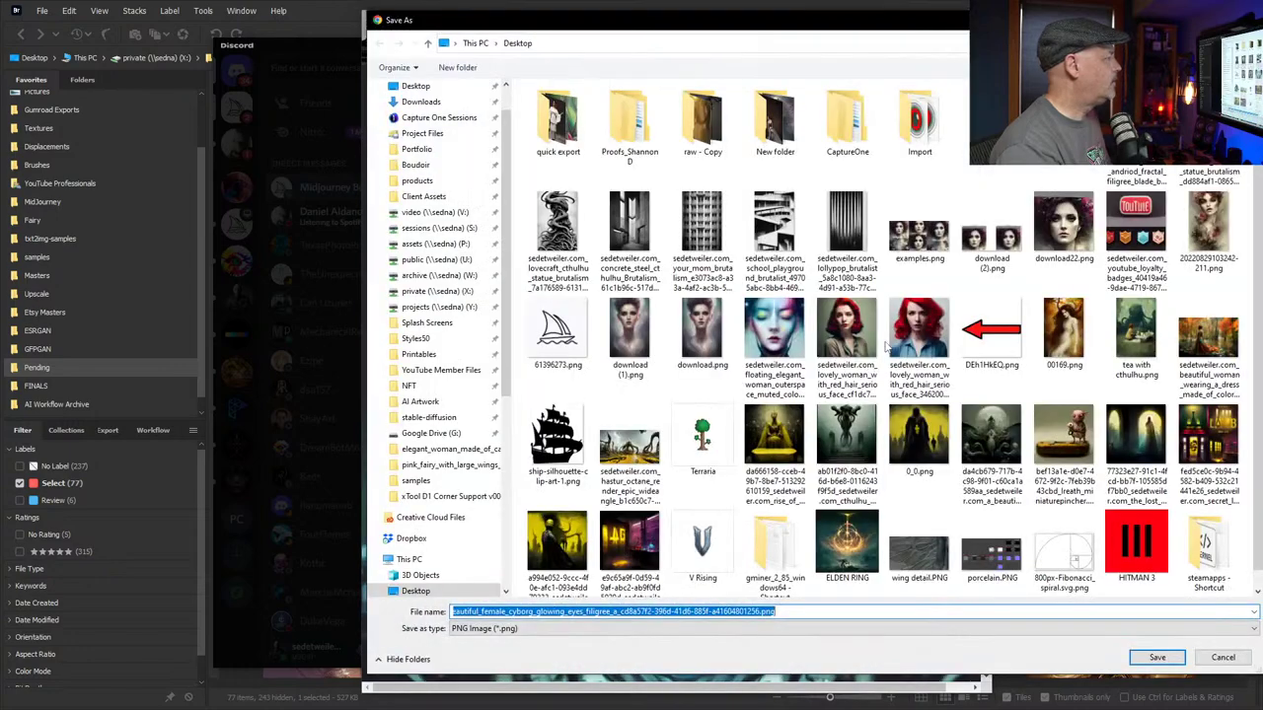
click(1161, 658)
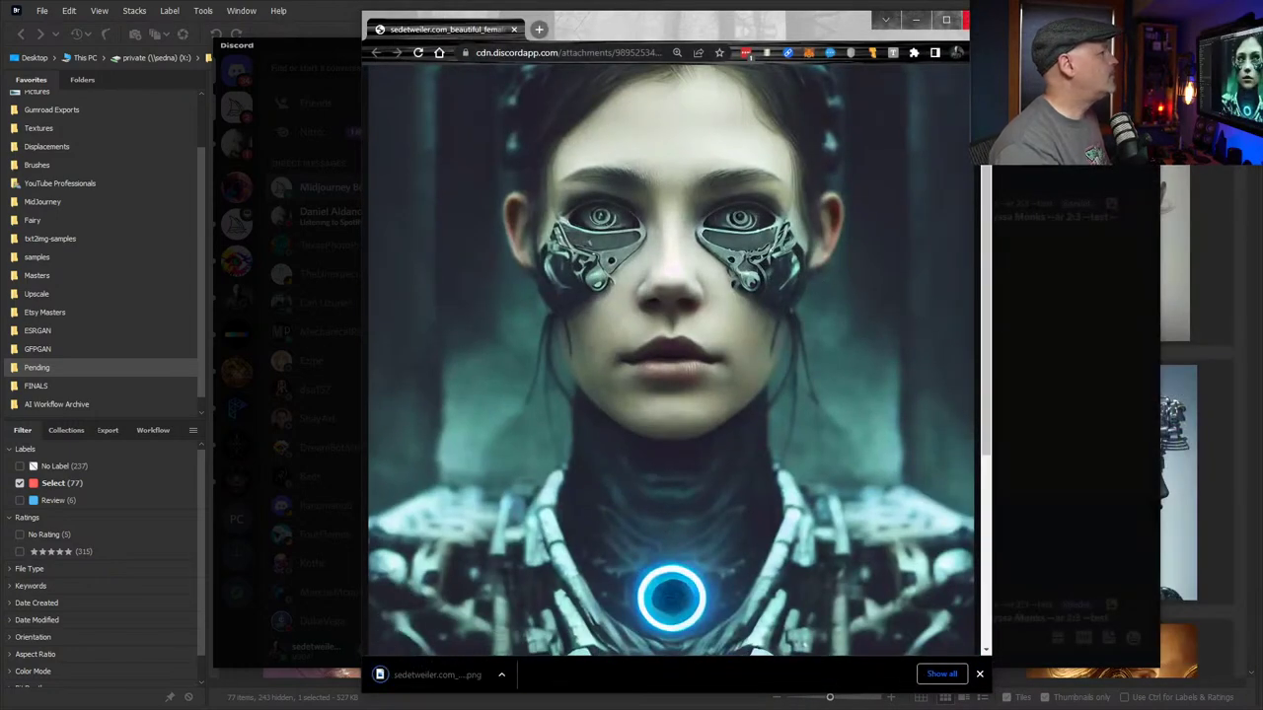
click(1009, 390)
click(1009, 391)
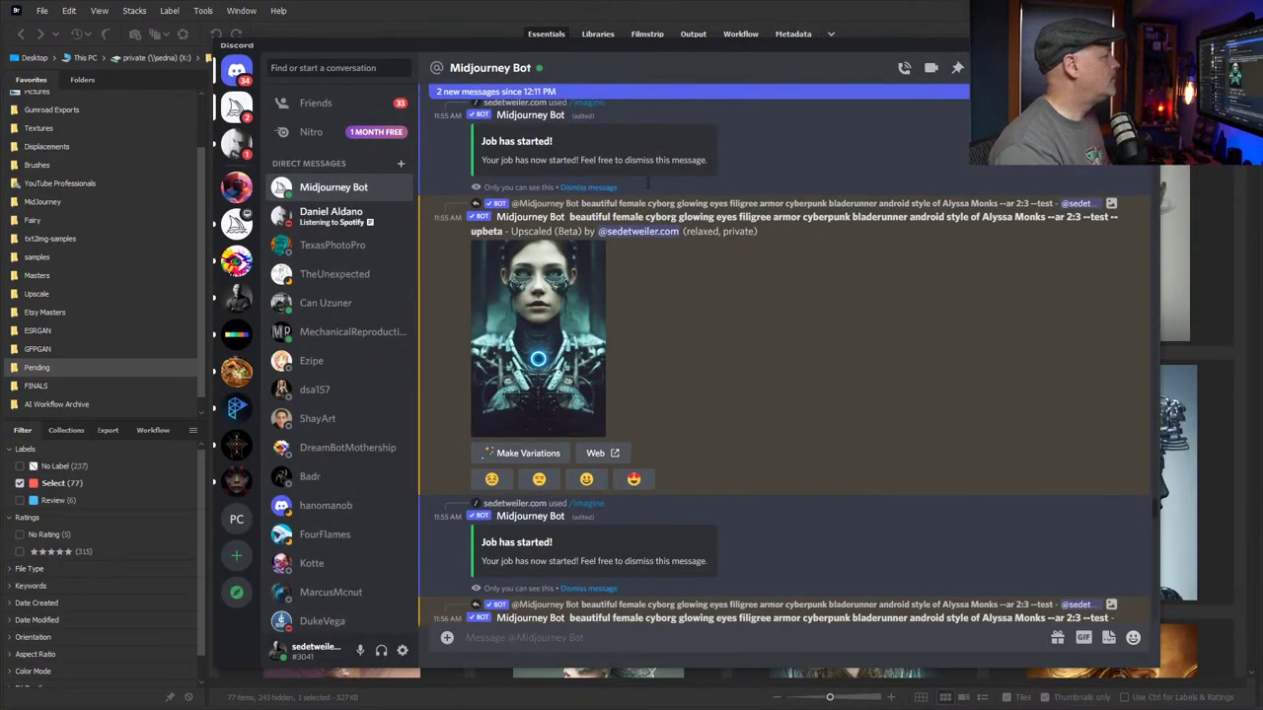
Open the cable-wrapped cyborg portrait, first in Bridge's Pending folder, in Photoshop
click(875, 23)
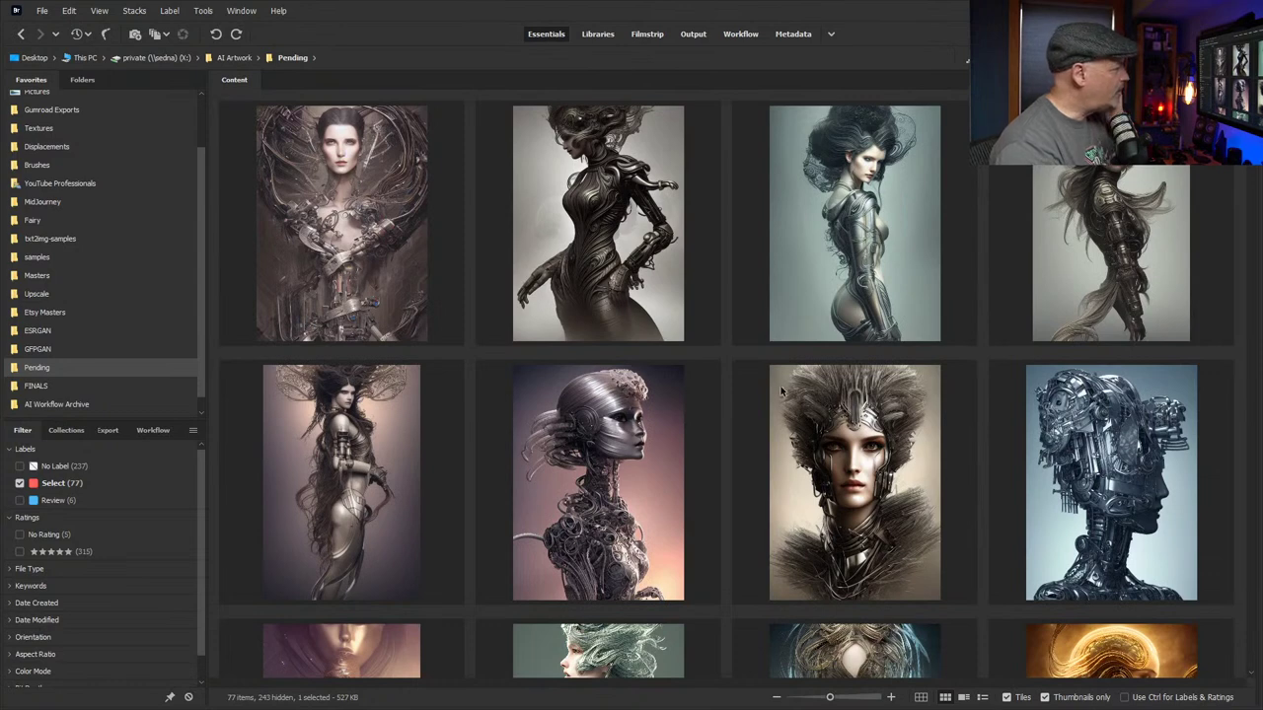
click(373, 201)
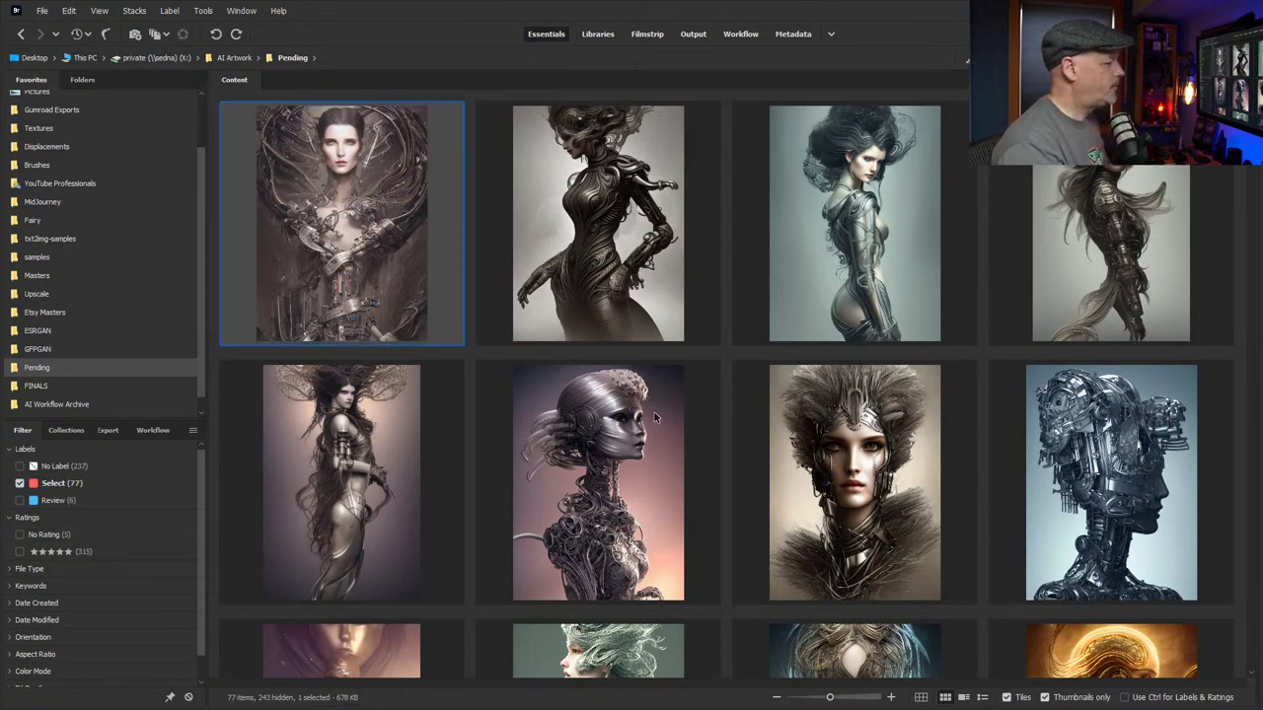
double_click(391, 242)
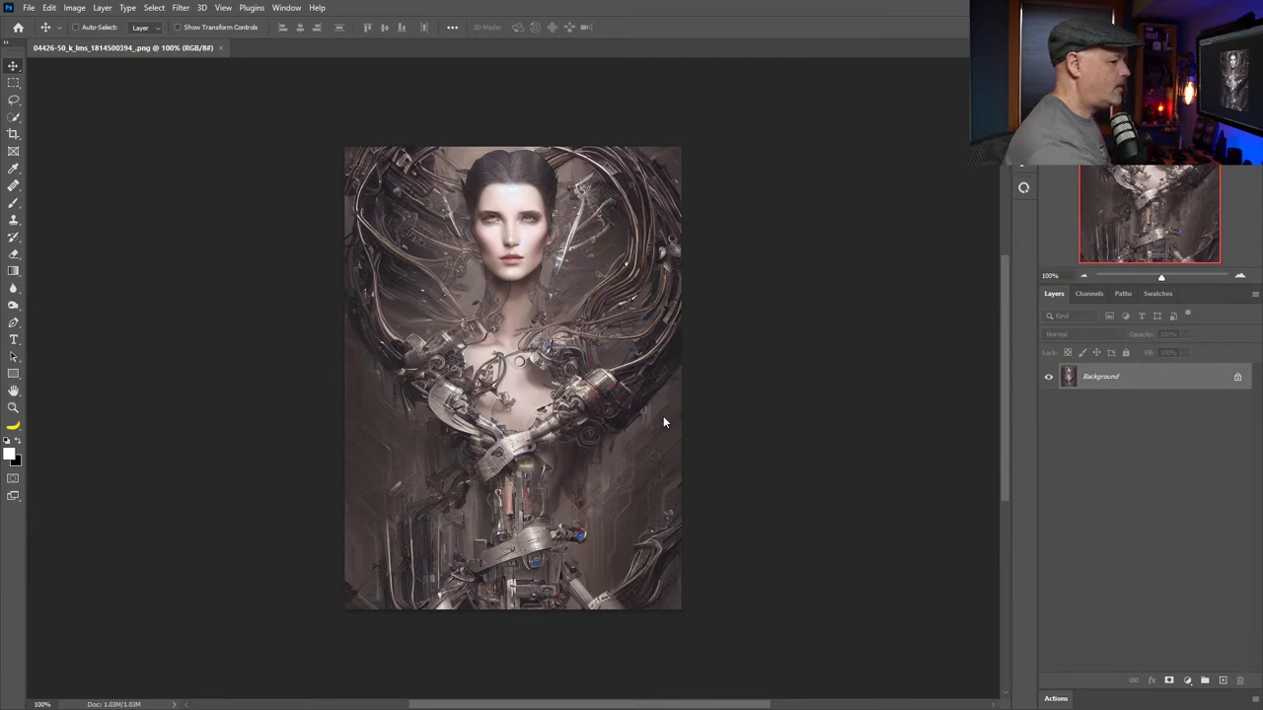
key(alt+Tab)
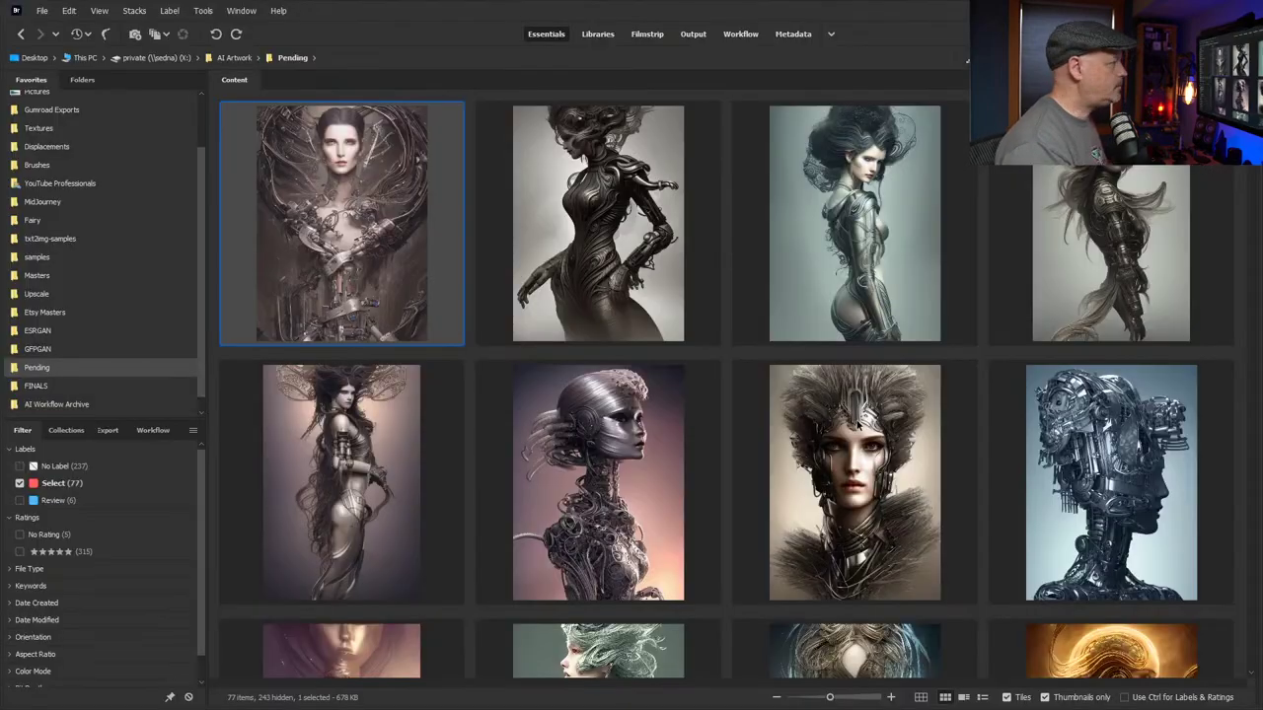
key(alt+Tab)
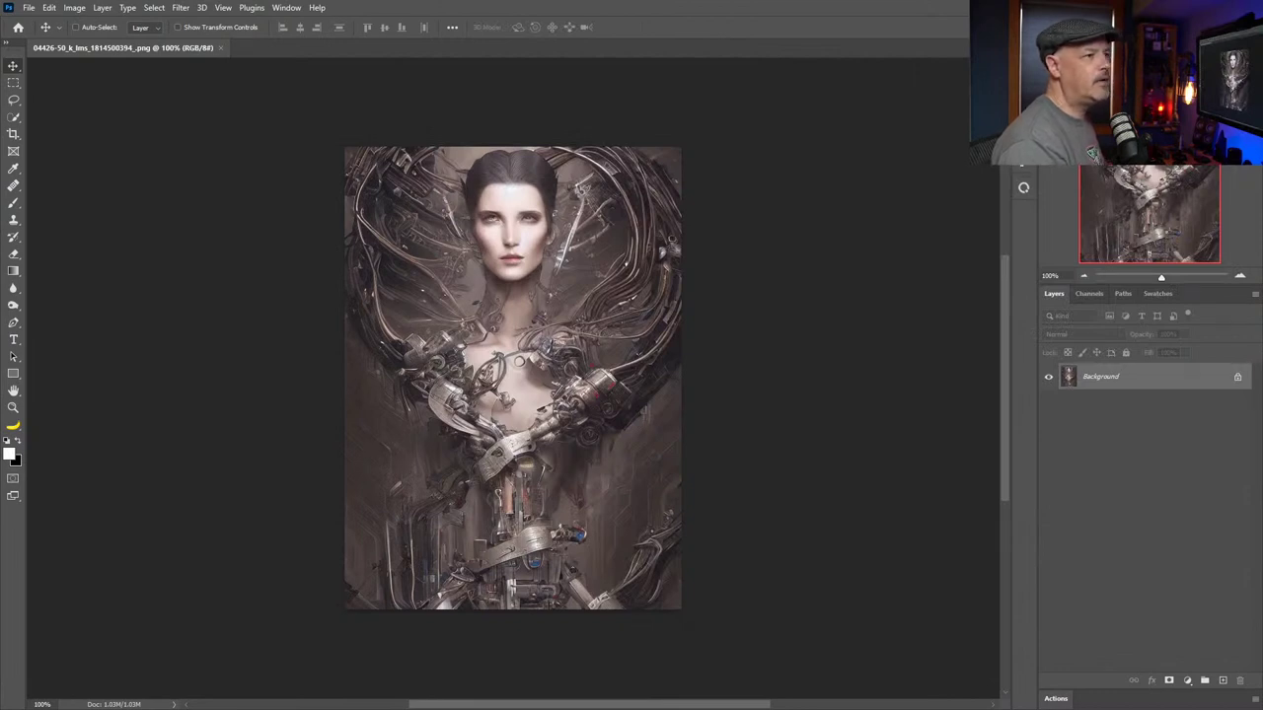
Place the cyborg portrait and the neon corridor image onto the canvas as layers
drag(1168, 363, 604, 322)
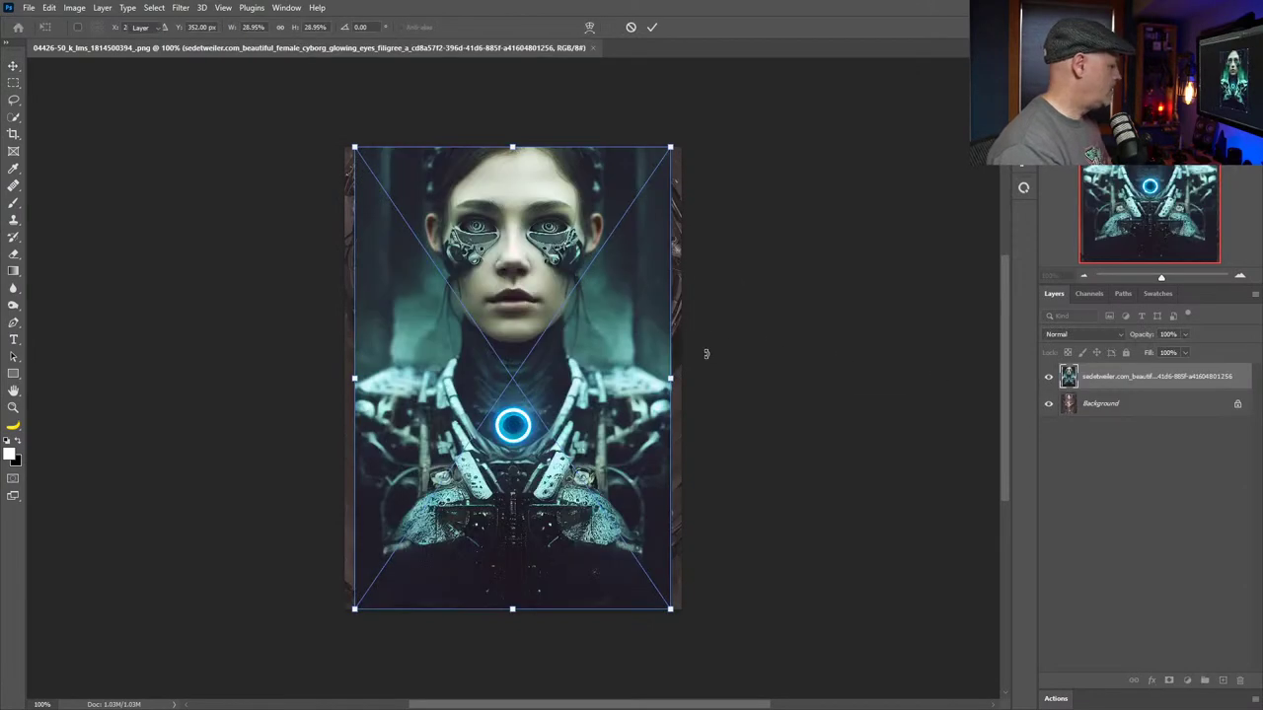
key(Return)
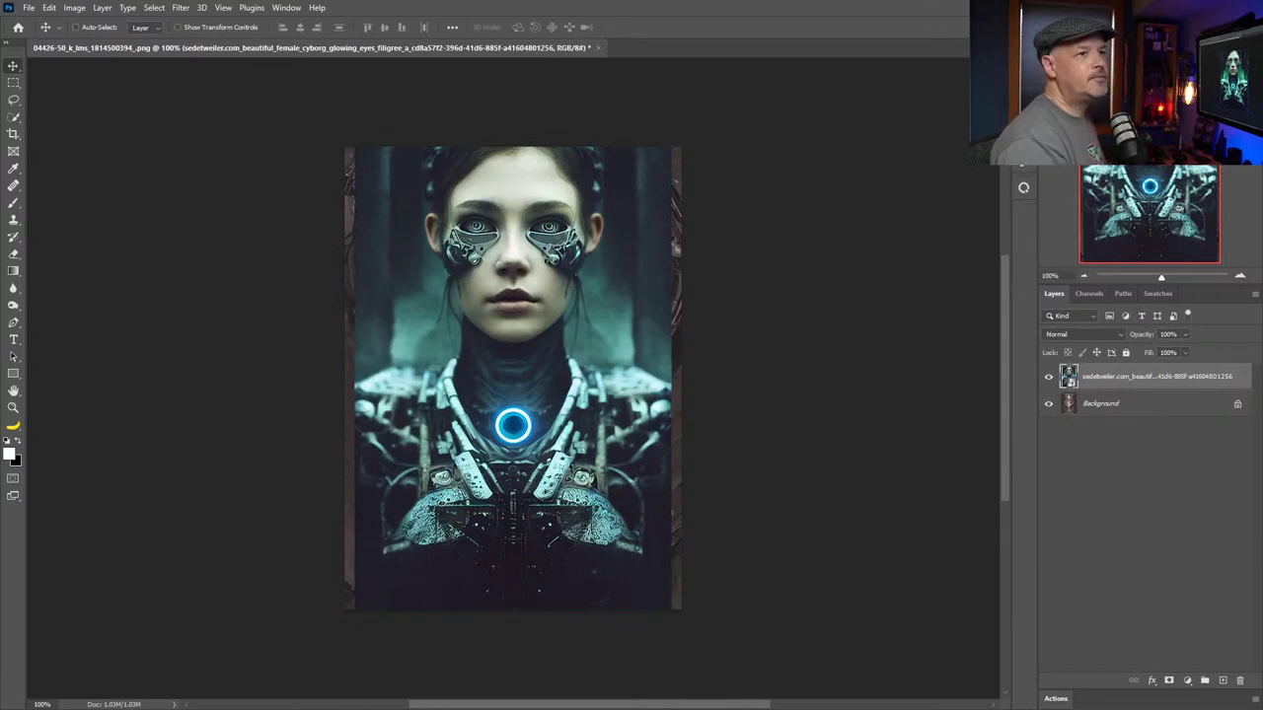
drag(1262, 395, 538, 310)
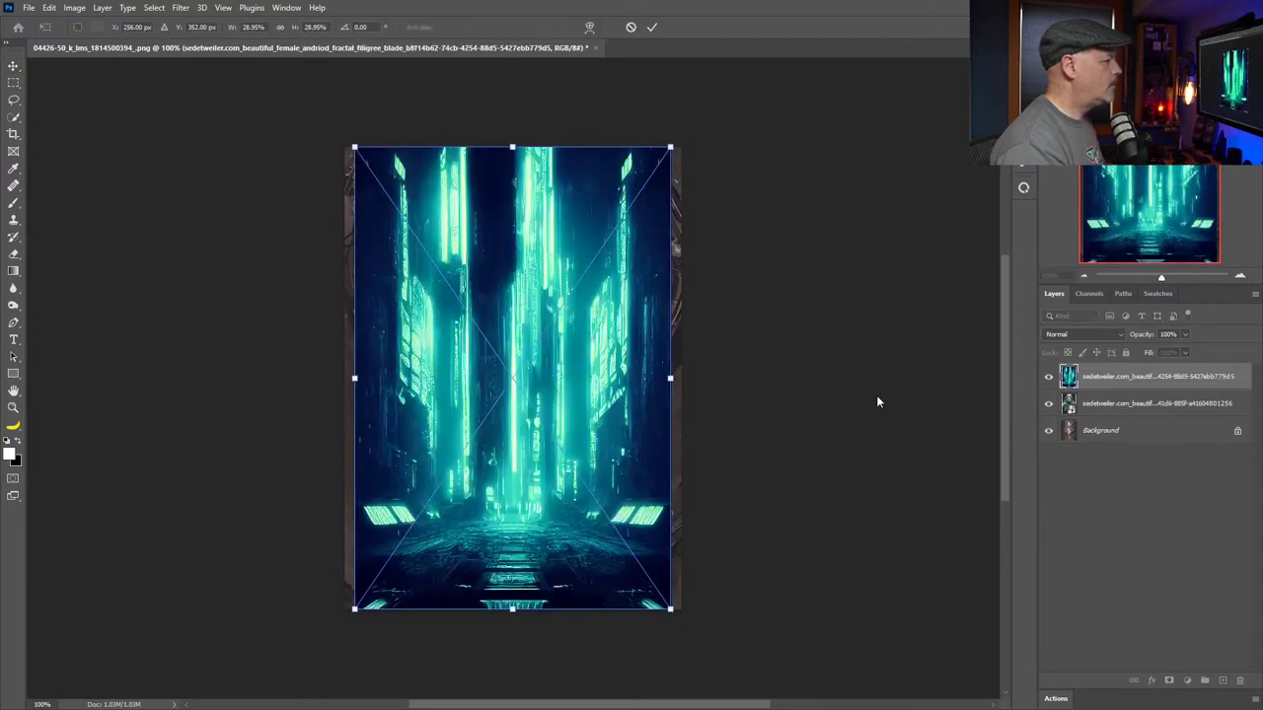
key(Return)
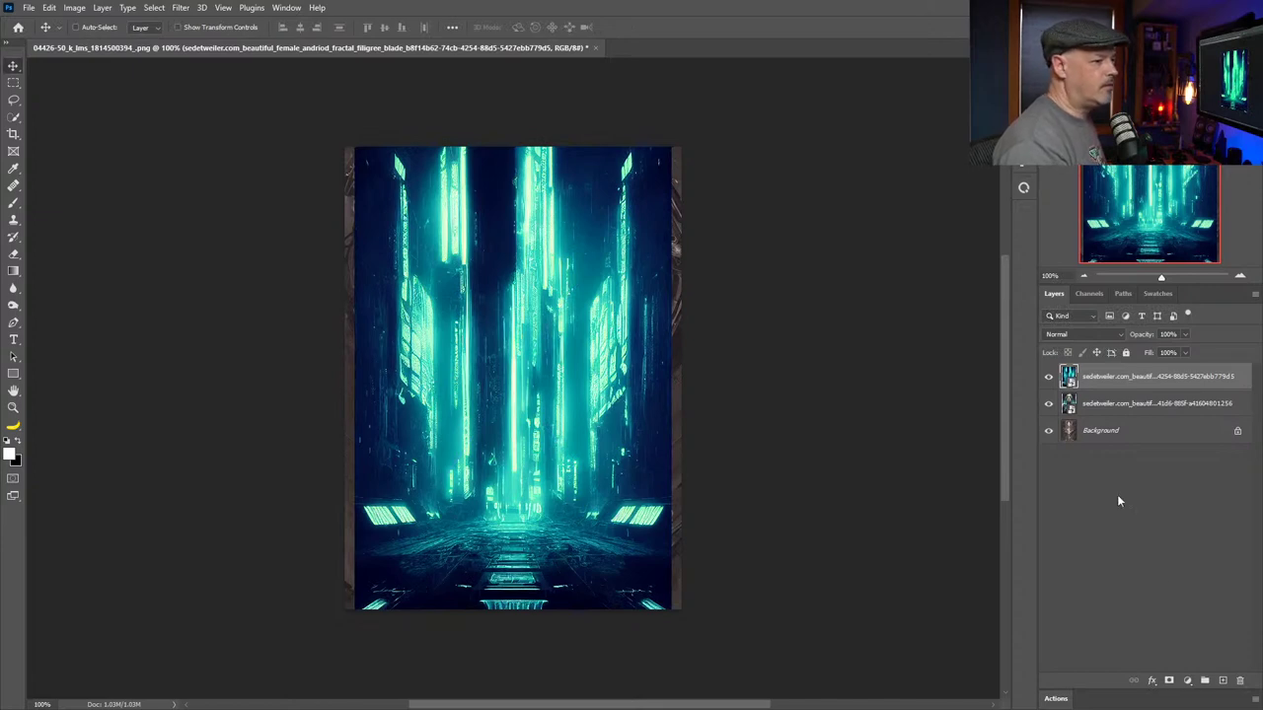
Rename the corridor layer 'bkg' and the portrait layer 'face', then hide both
double_click(1153, 381)
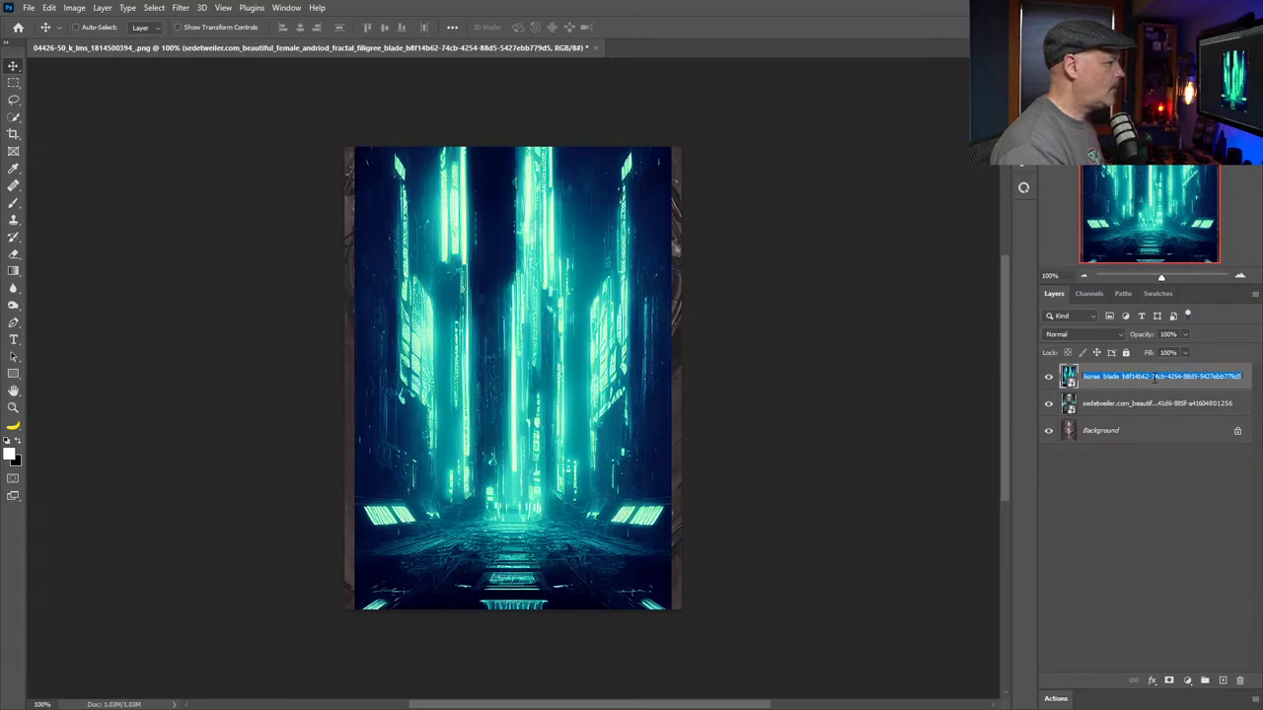
text(bkg)
key(Return)
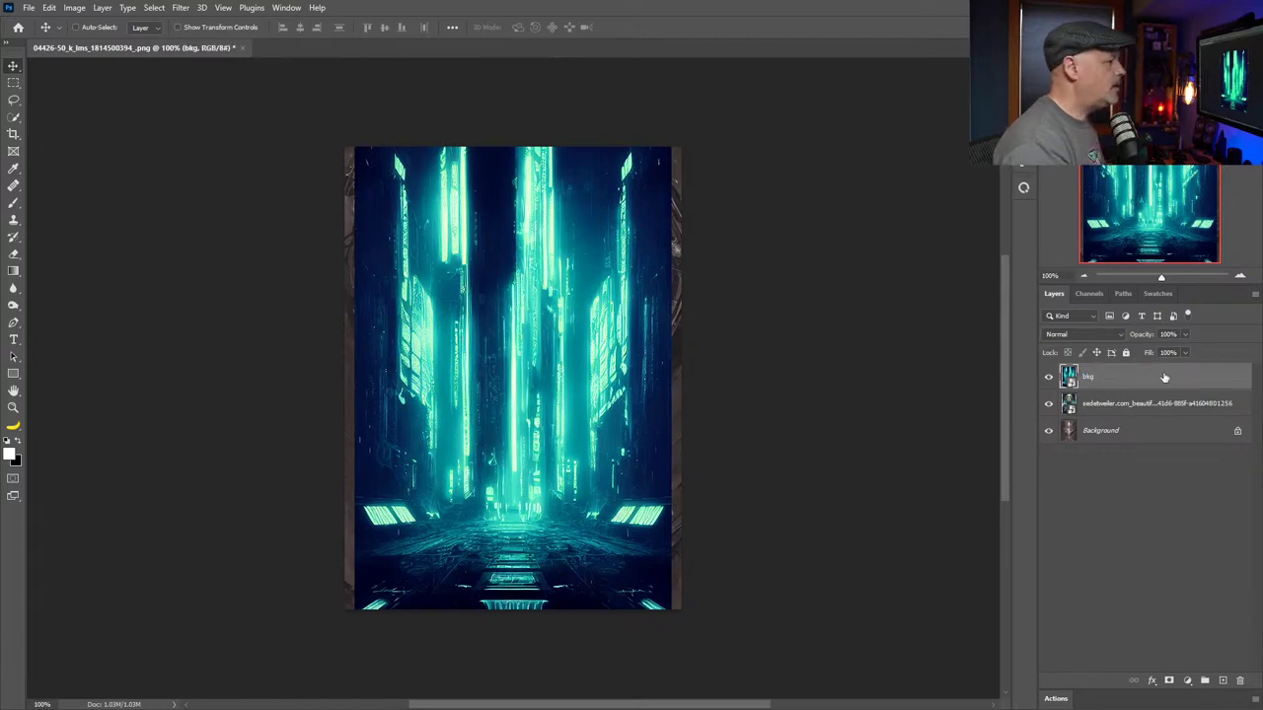
double_click(1187, 405)
text(face)
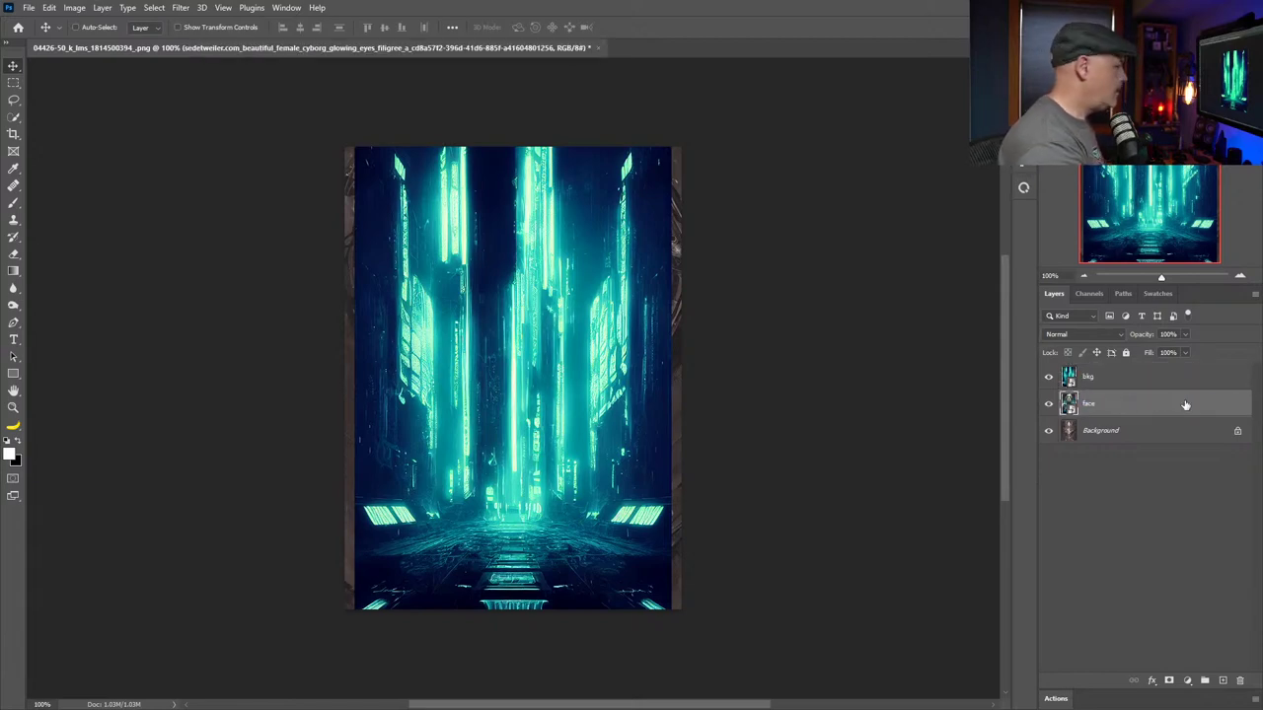
key(Return)
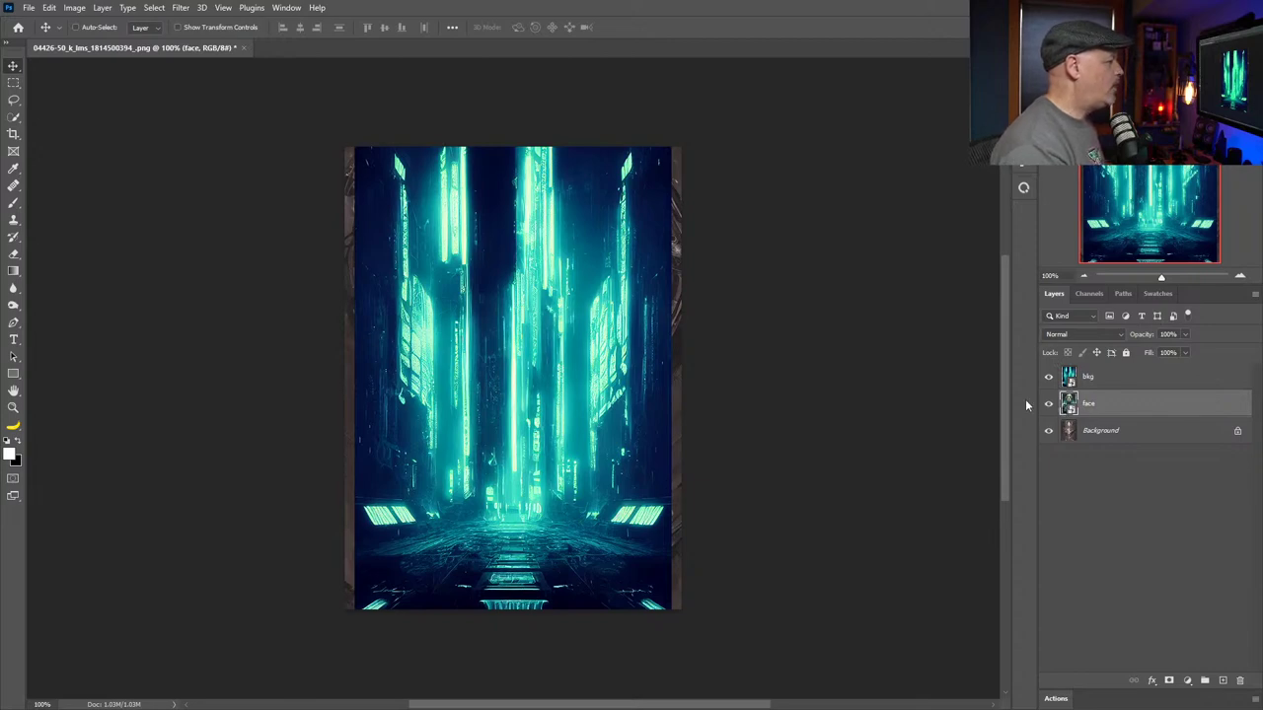
click(1049, 376)
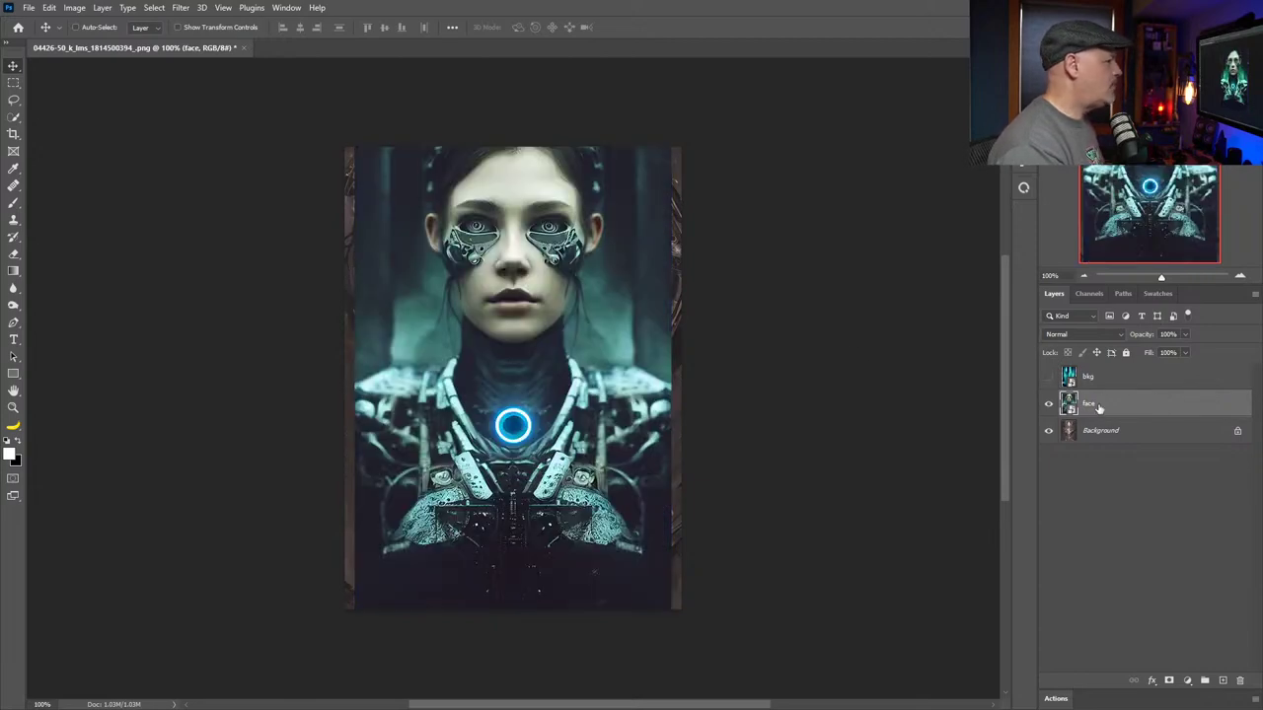
click(1048, 405)
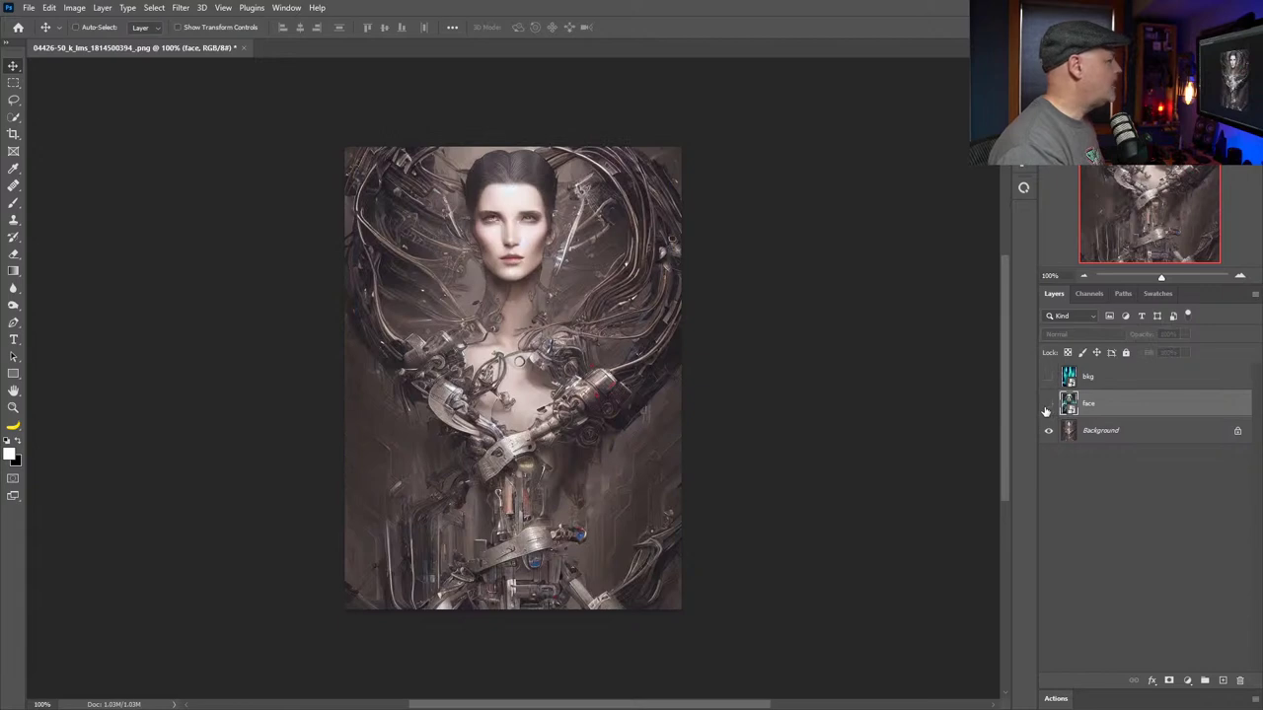
Zoom into the face and toggle the face layer to compare with the original, then switch to Bridge
click(1048, 405)
key(z)
drag(489, 181, 615, 272)
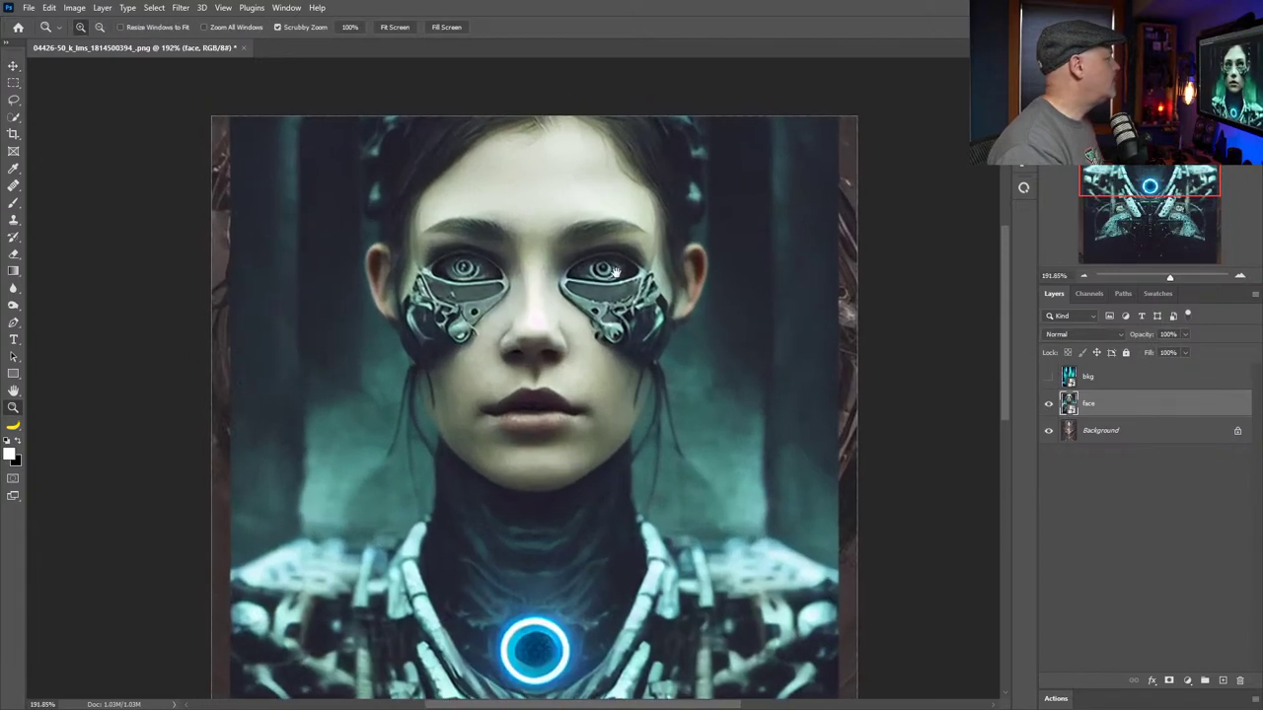
click(1048, 405)
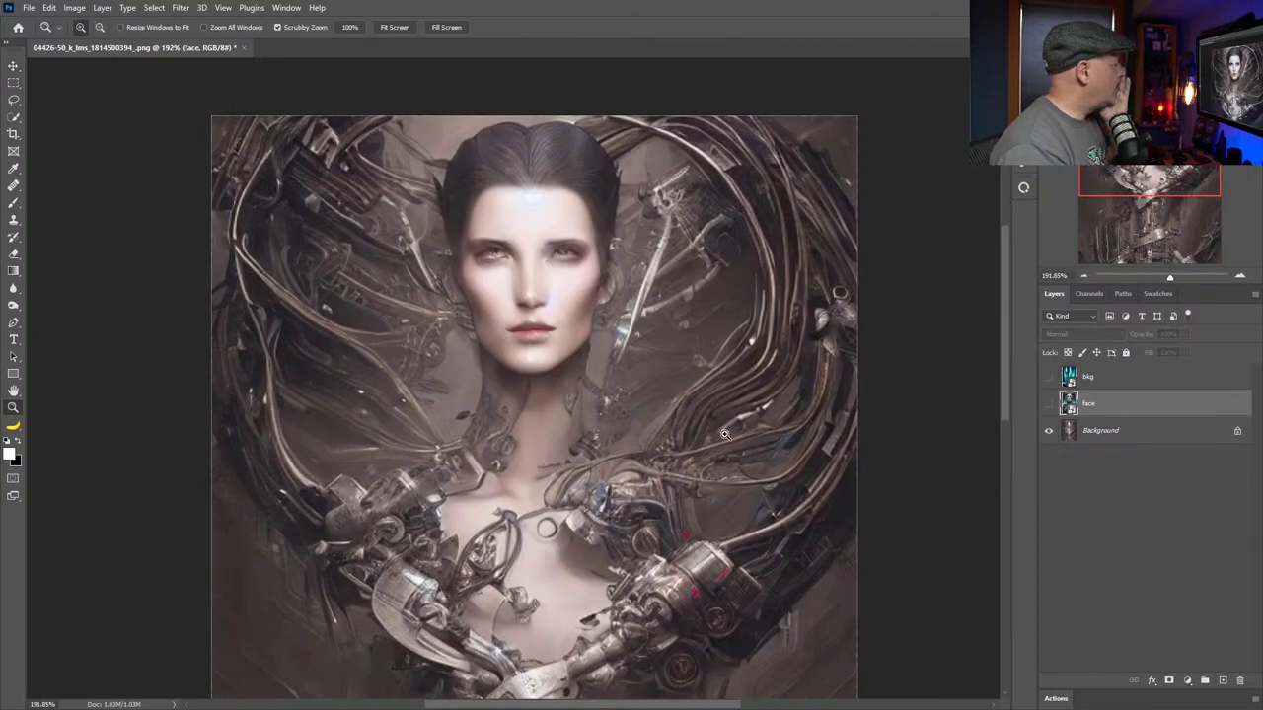
scroll(724, 435, down, 5)
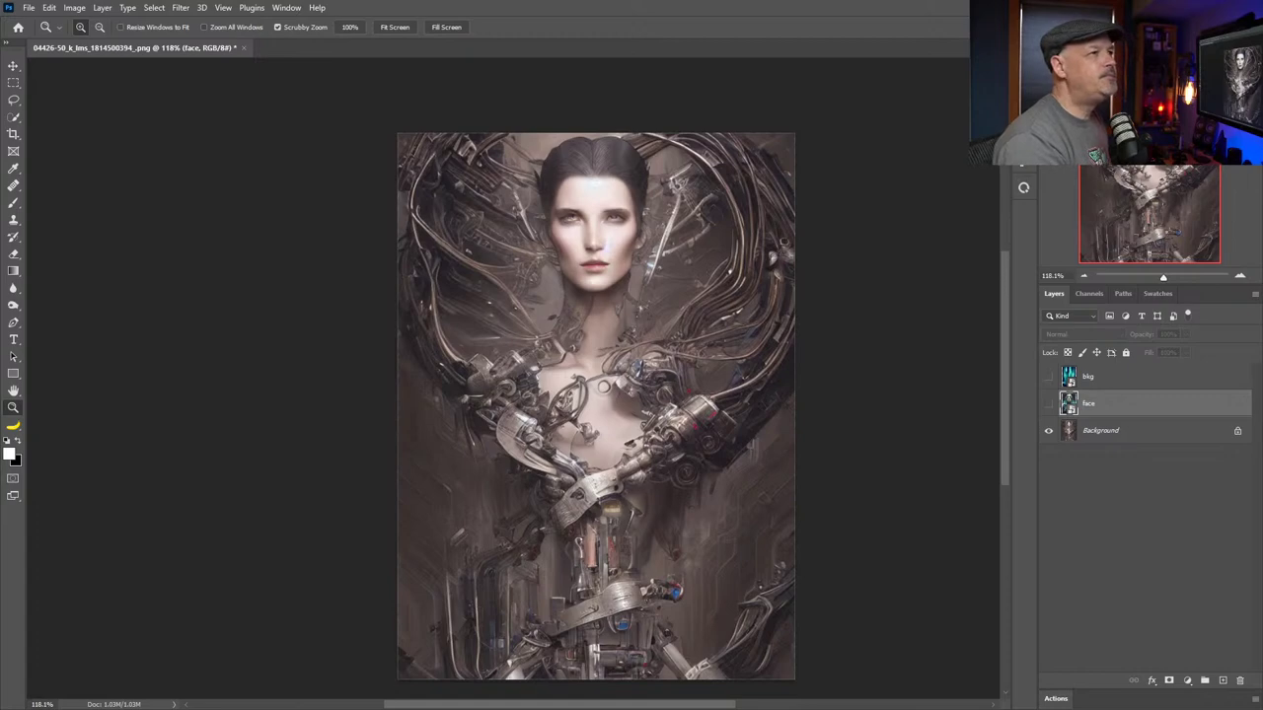
key(alt+Tab)
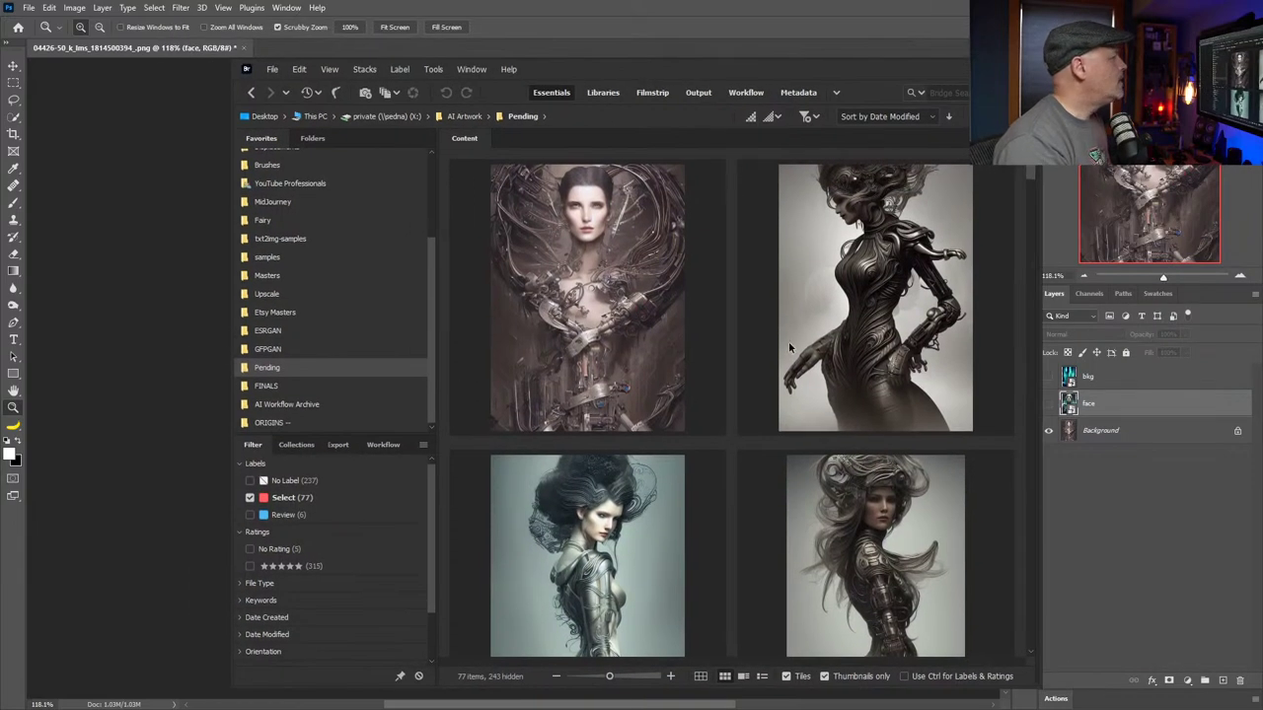
Open the robot-faced portrait from the Pending folder in Photoshop
click(841, 284)
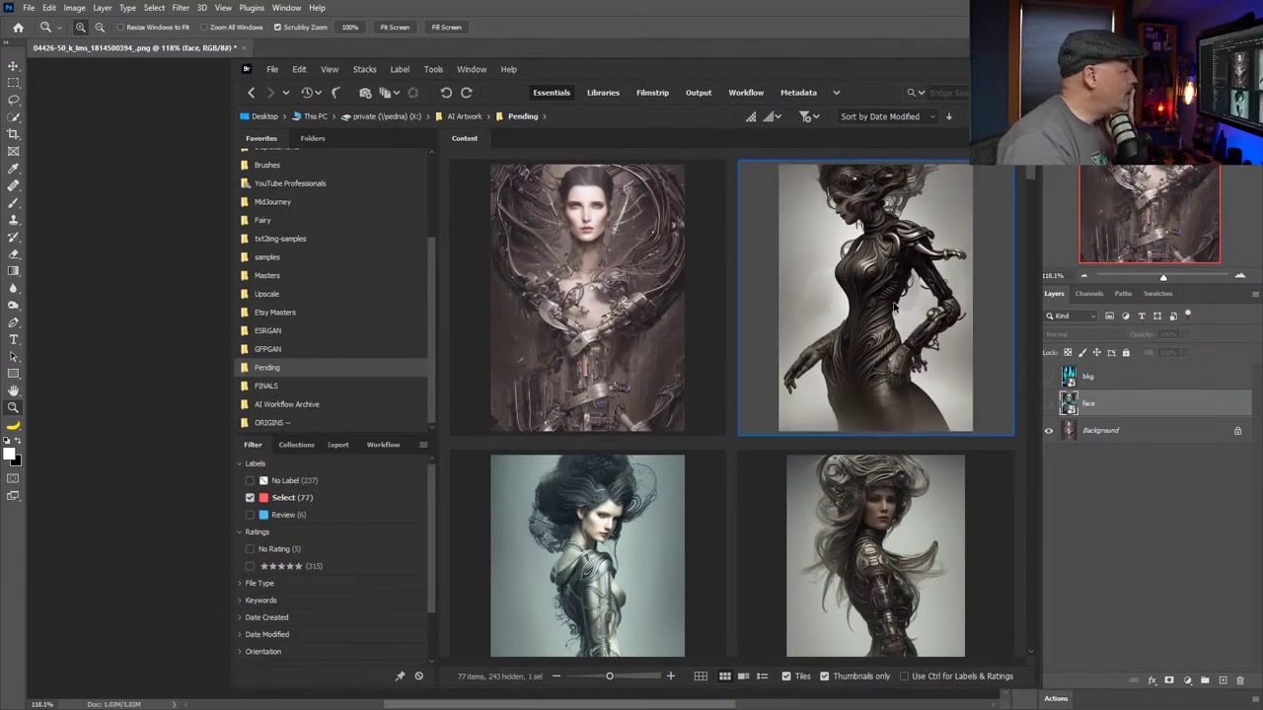
scroll(887, 426, down, 3)
scroll(882, 422, down, 2)
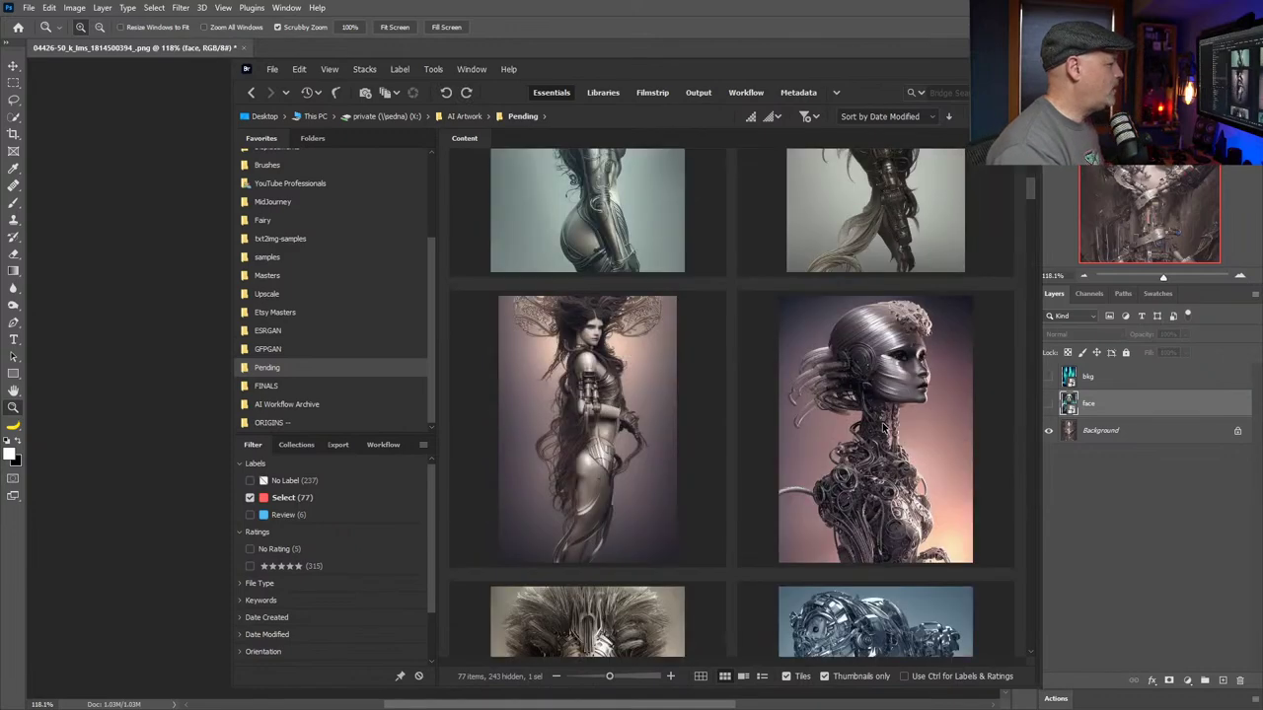
click(905, 434)
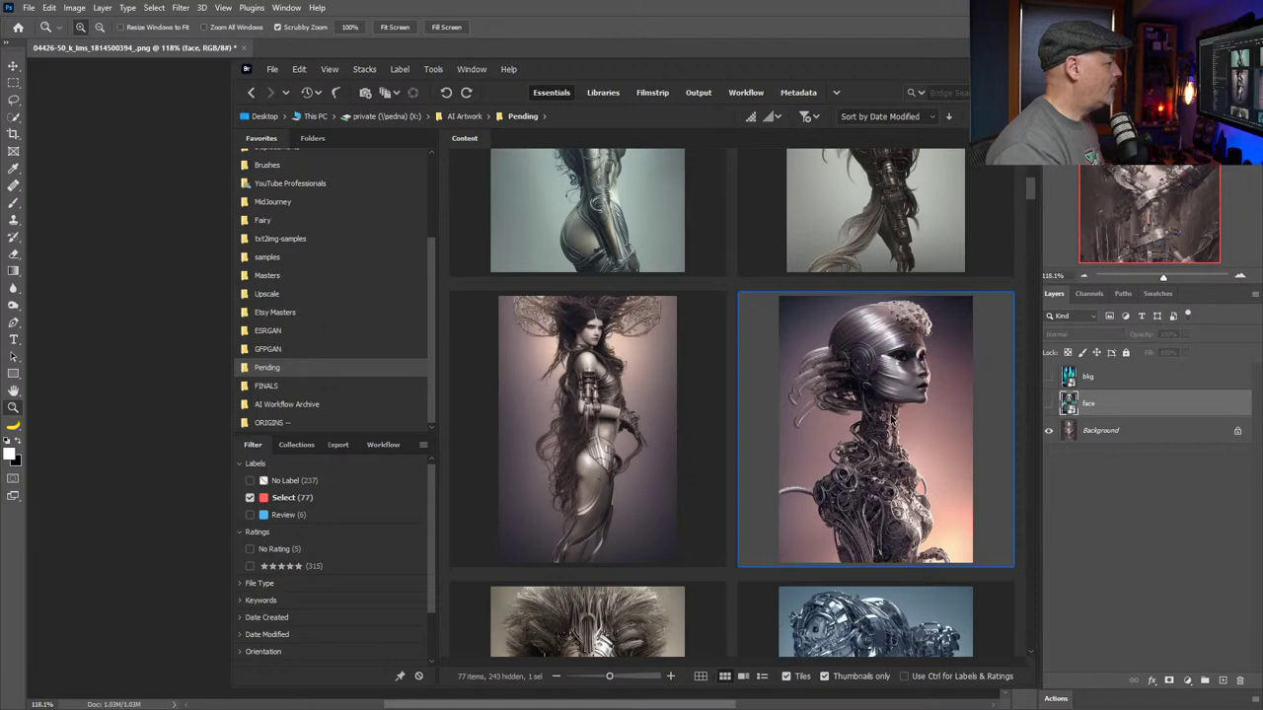
double_click(893, 419)
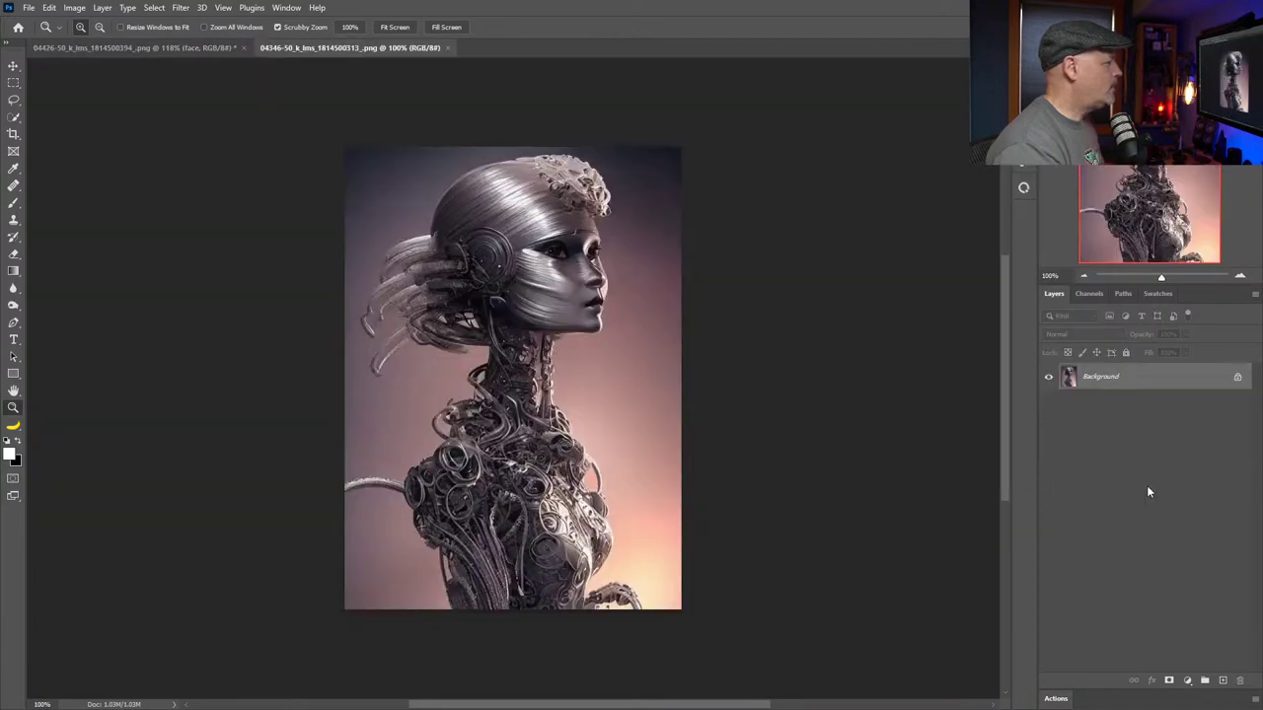
Back in Bridge, scroll down and open the silver-haired cyborg portrait in Photoshop
key(alt+Tab)
scroll(706, 387, down, 9)
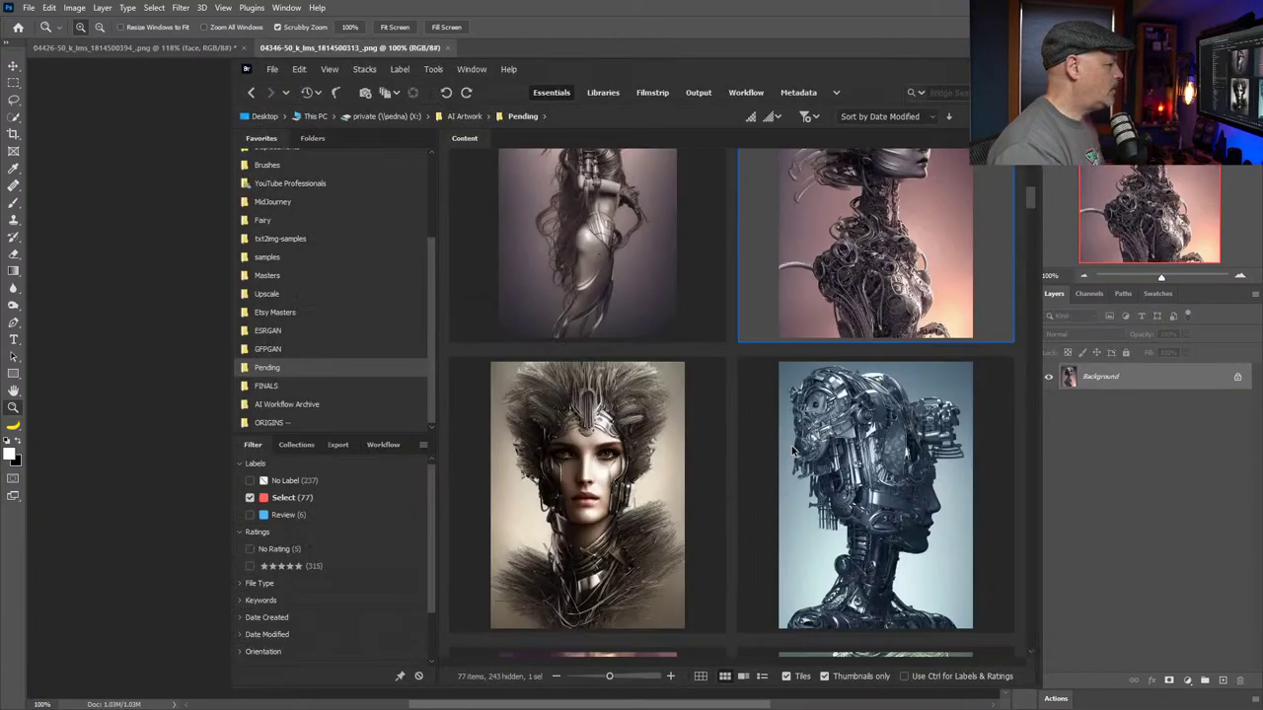
scroll(736, 365, down, 3)
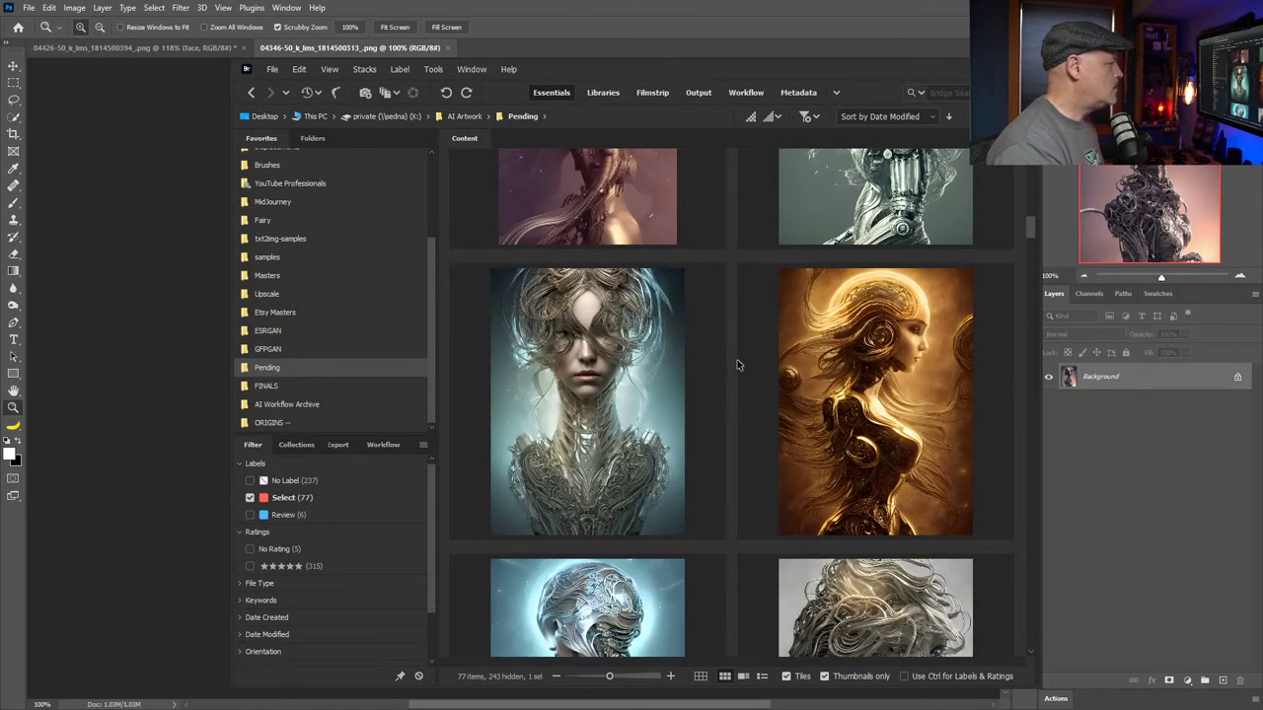
scroll(736, 366, down, 2)
scroll(736, 365, down, 2)
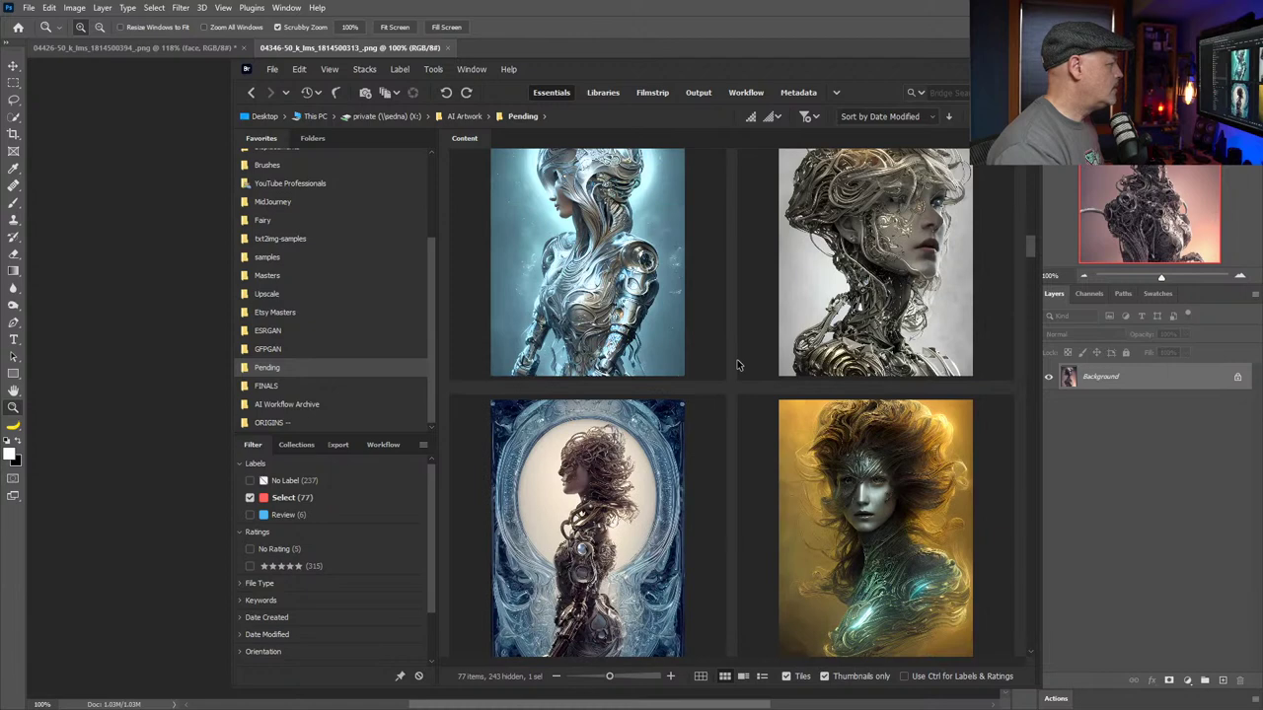
scroll(736, 366, down, 2)
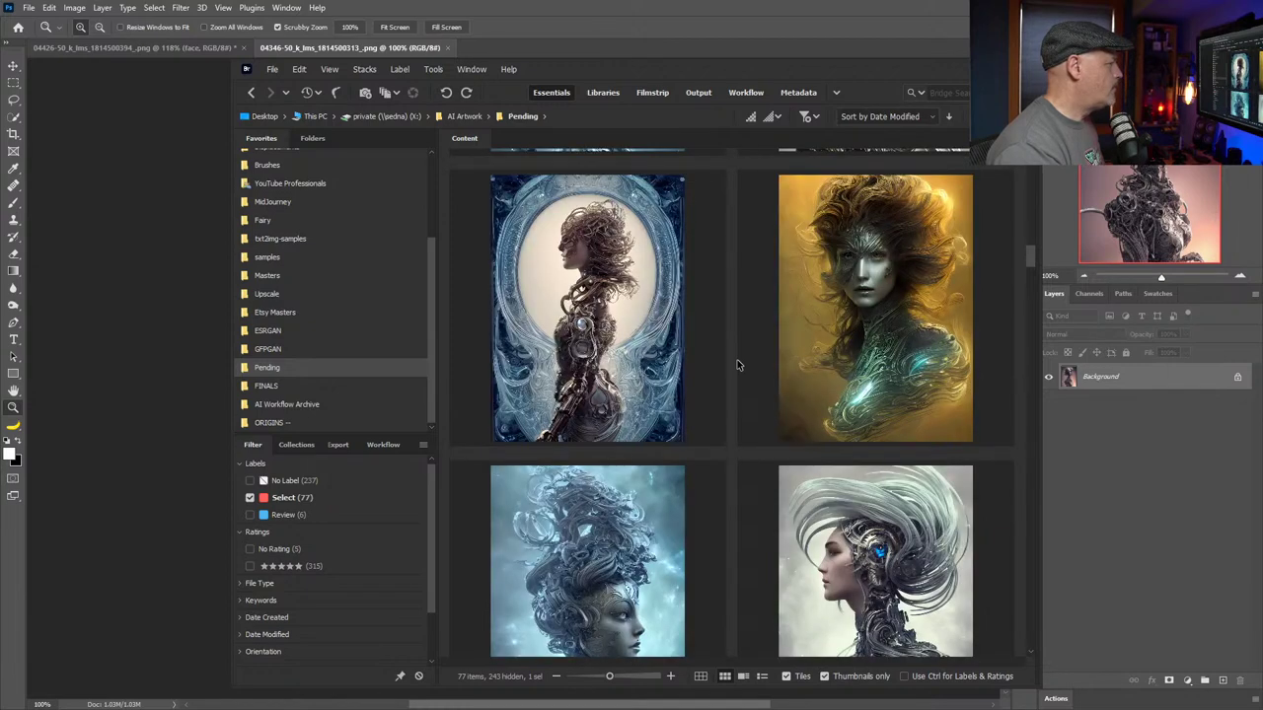
scroll(757, 360, down, 2)
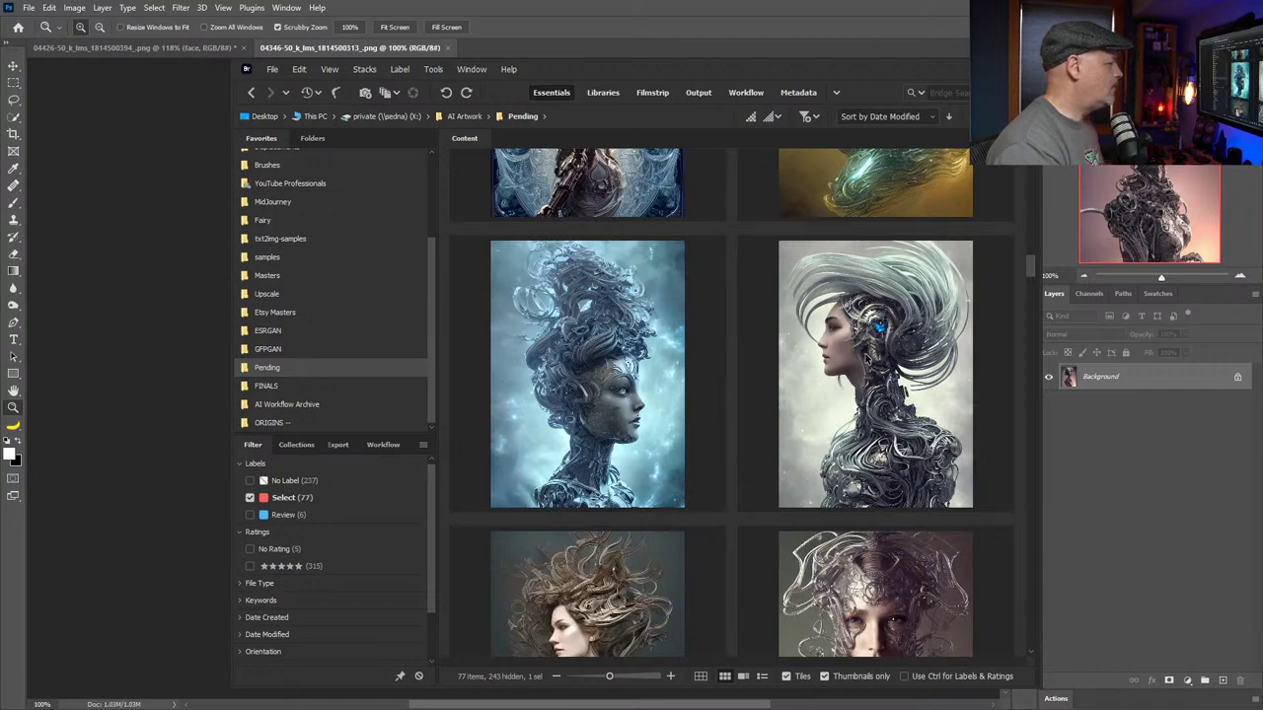
double_click(873, 358)
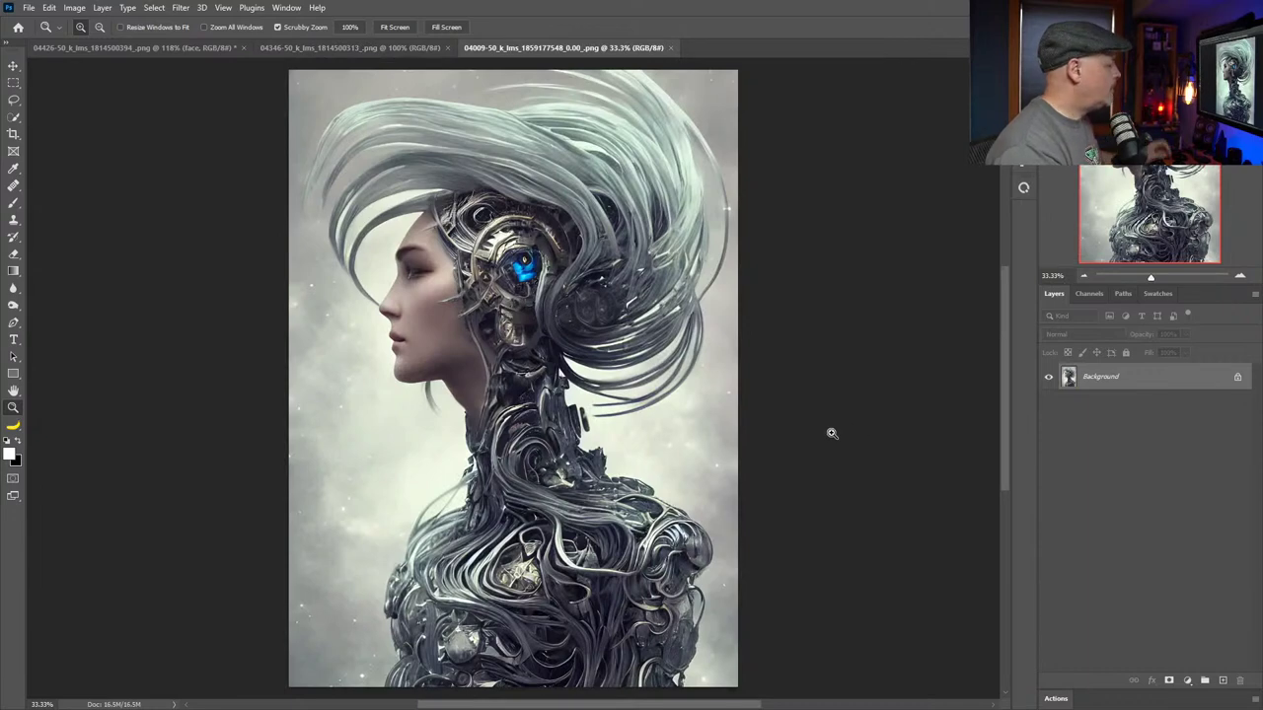
Toggle rulers on and off, then bring the 04346 robot-faced portrait document to the front
key(ctrl+r)
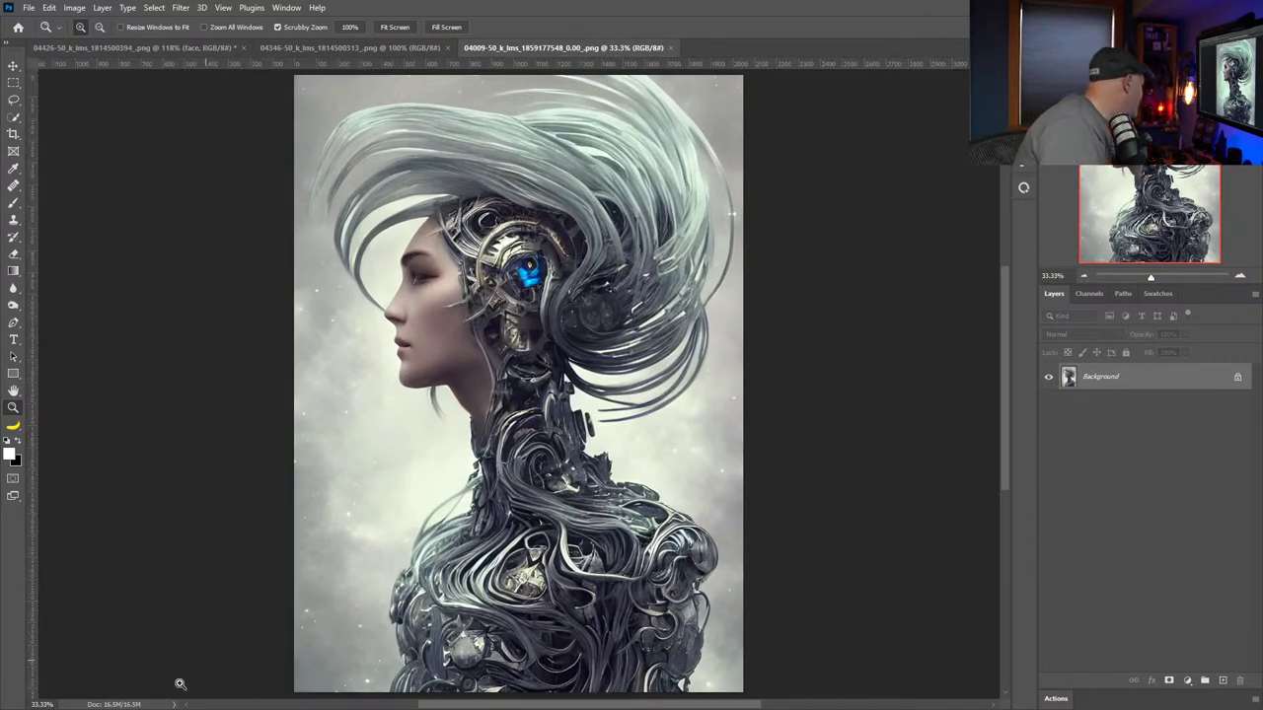
key(ctrl+r)
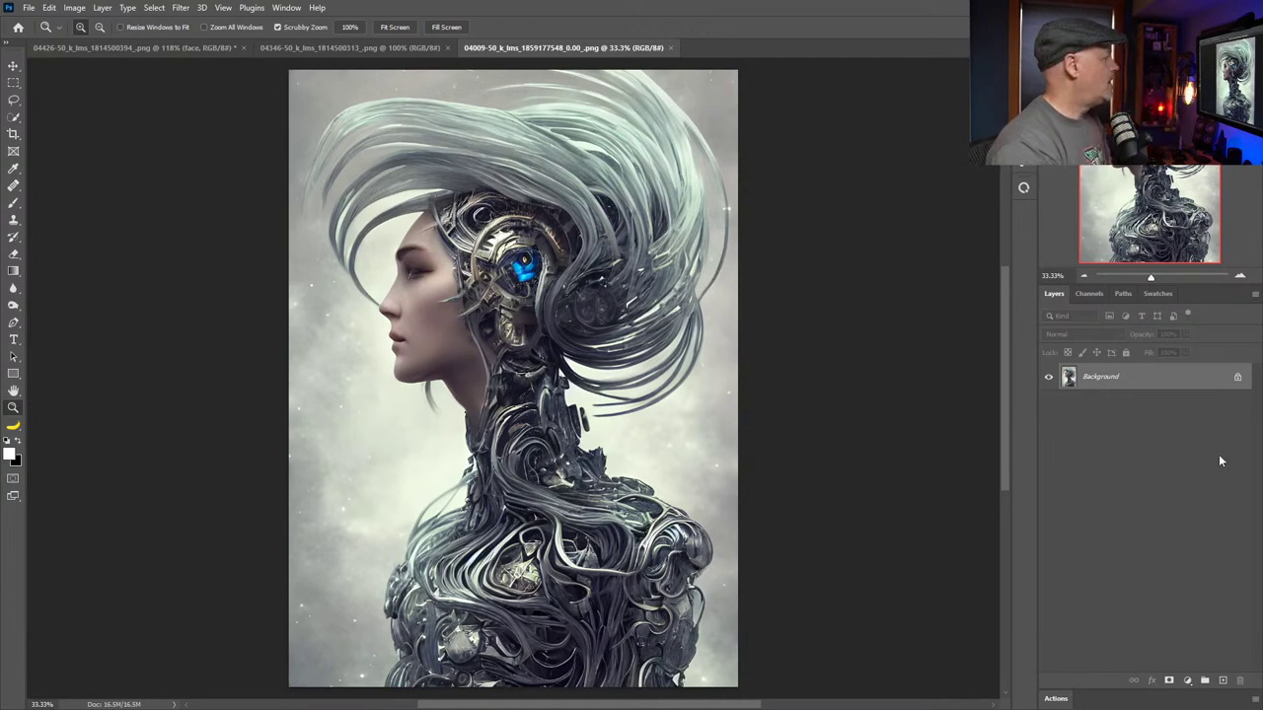
click(373, 50)
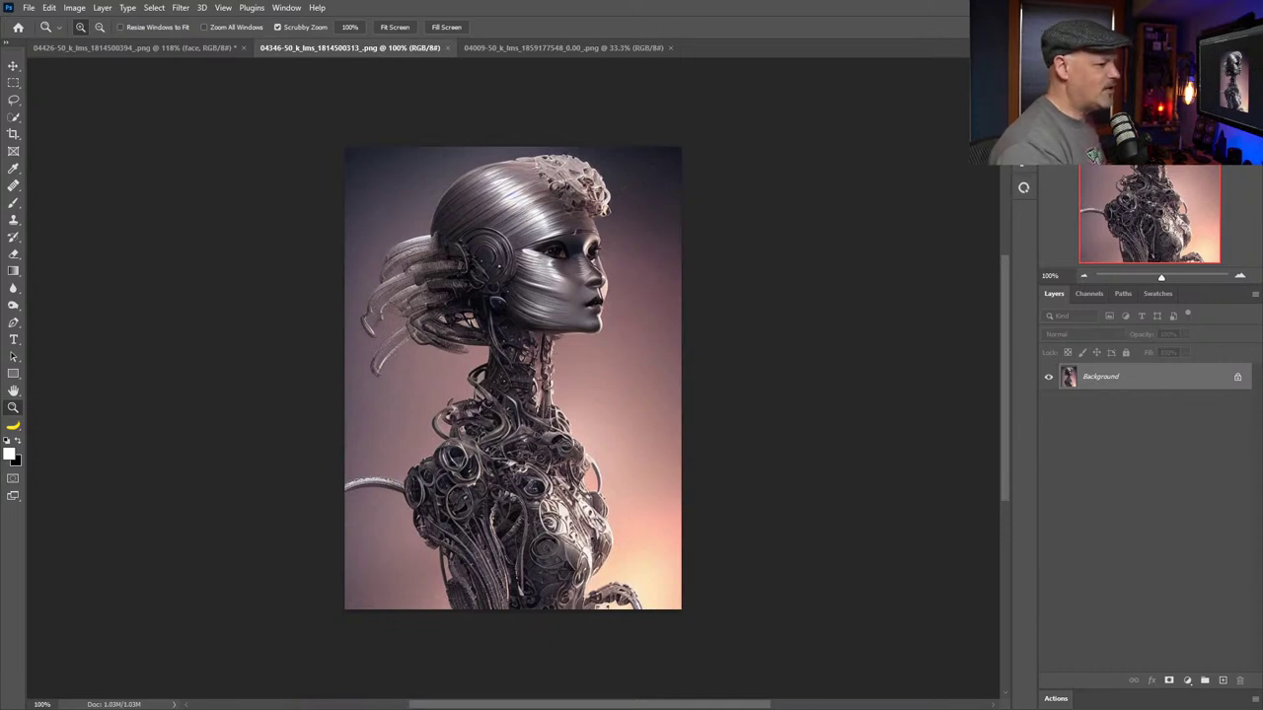
Browse Bridge's YouTube Professionals > Textures folder of 57 painterly textures, maximizing and restoring the window
key(alt+Tab)
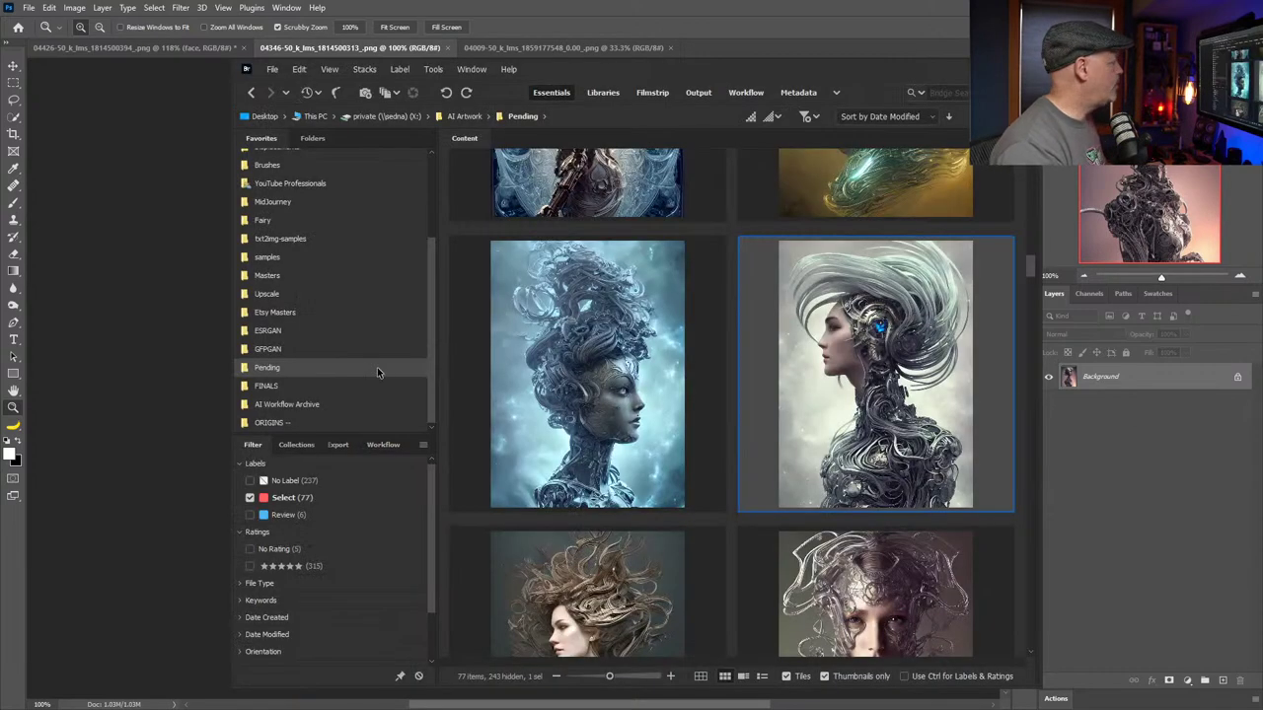
scroll(329, 282, up, 3)
click(327, 284)
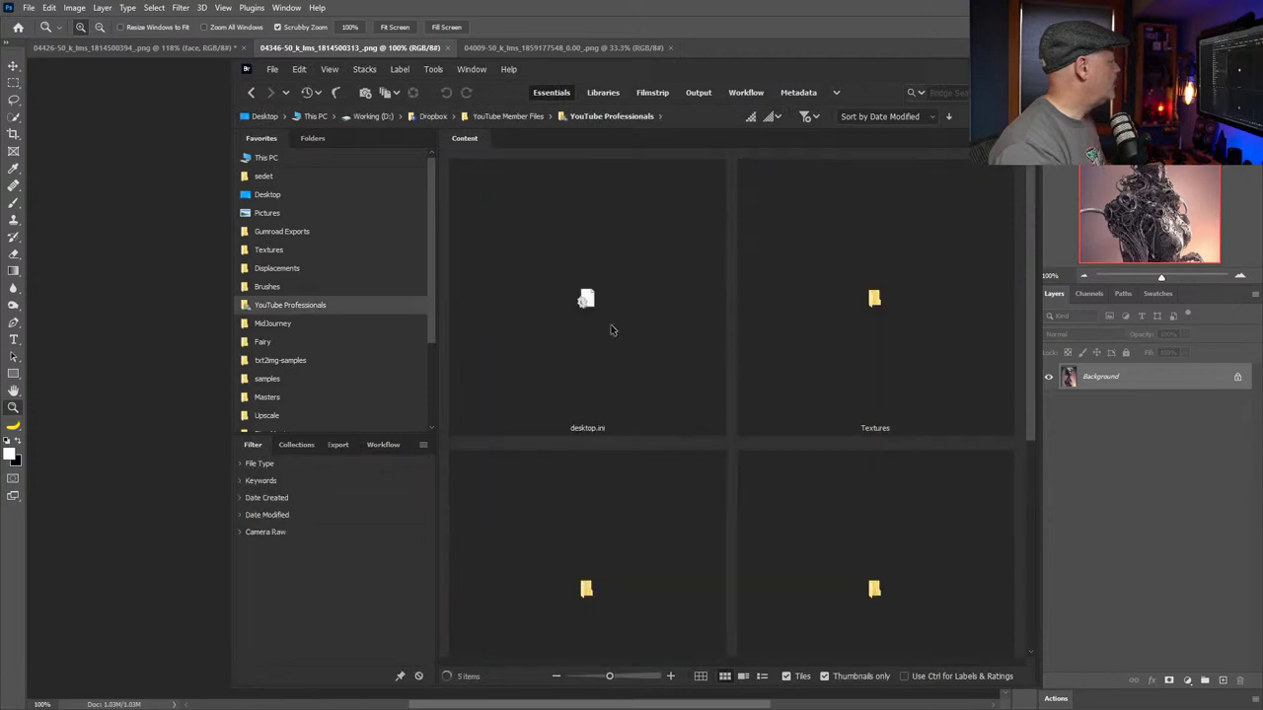
double_click(882, 332)
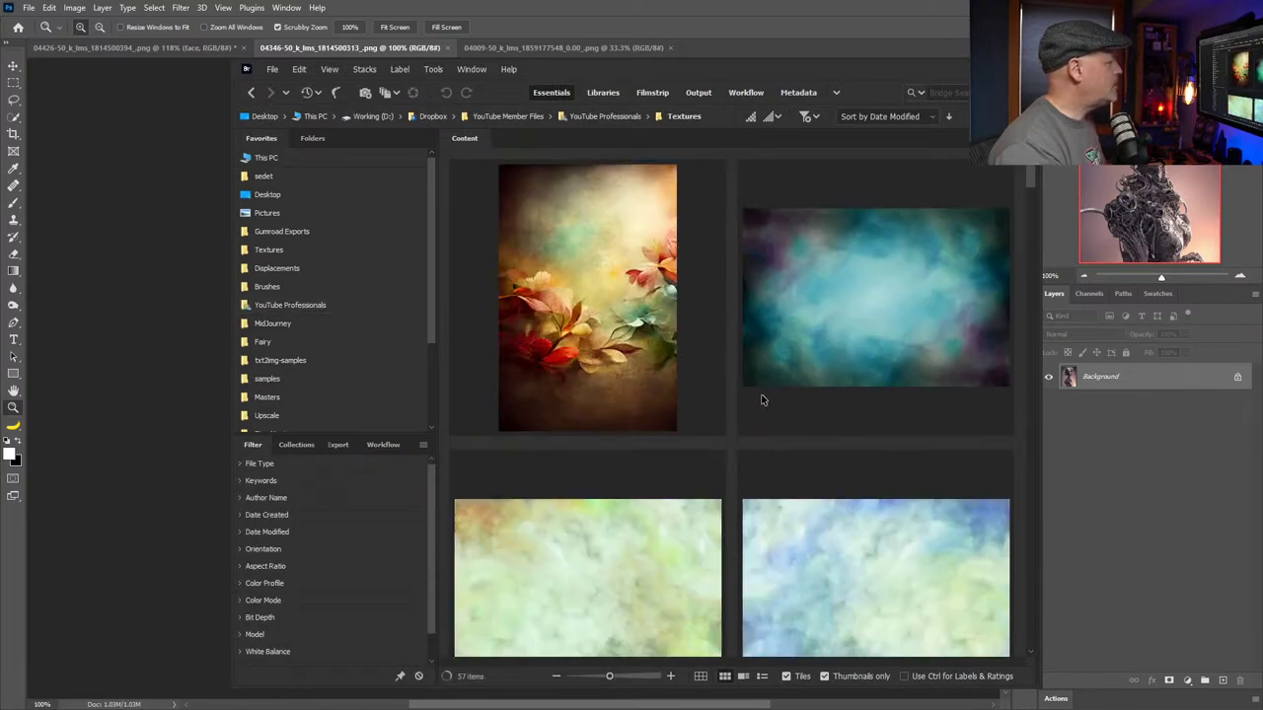
scroll(932, 344, down, 2)
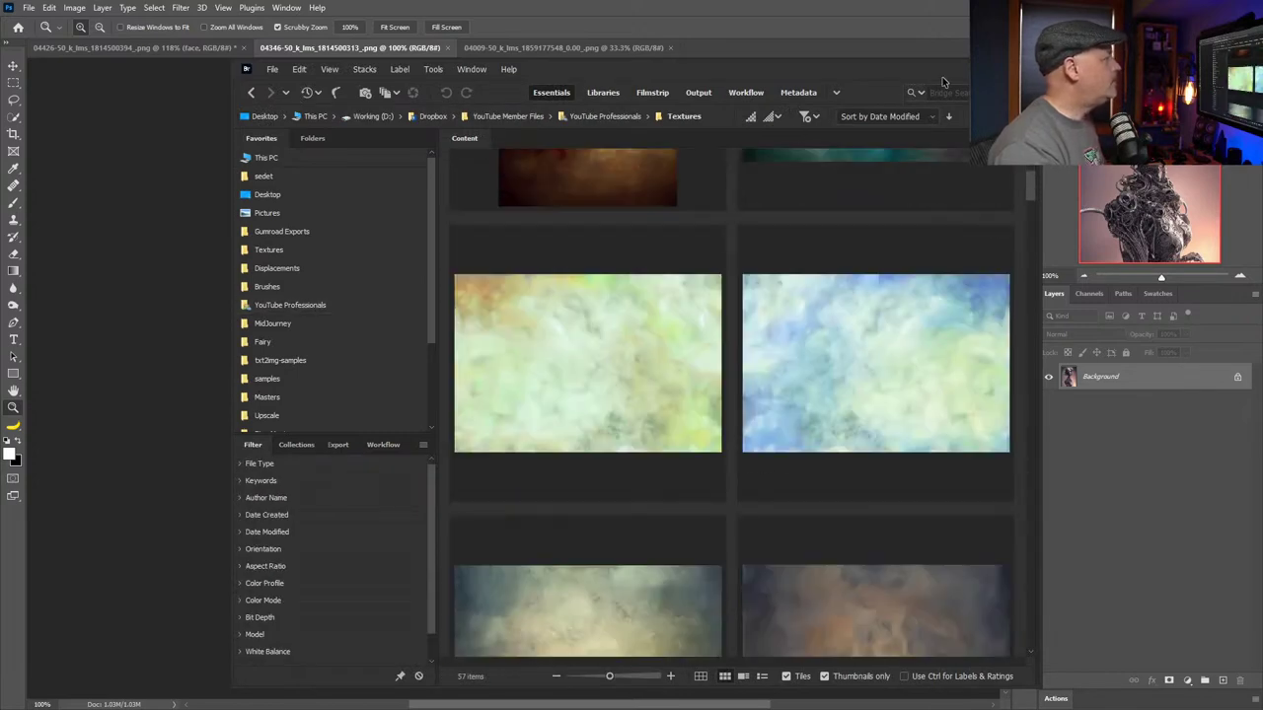
key(super+Up)
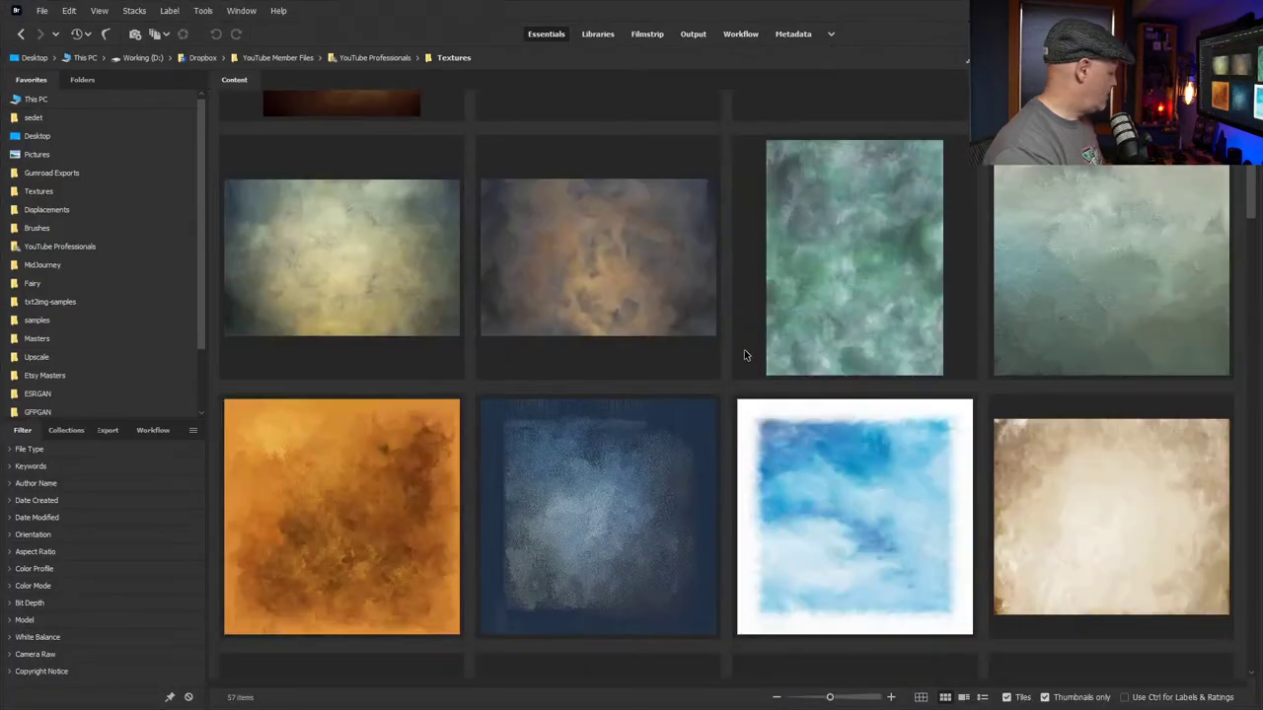
scroll(712, 441, up, 2)
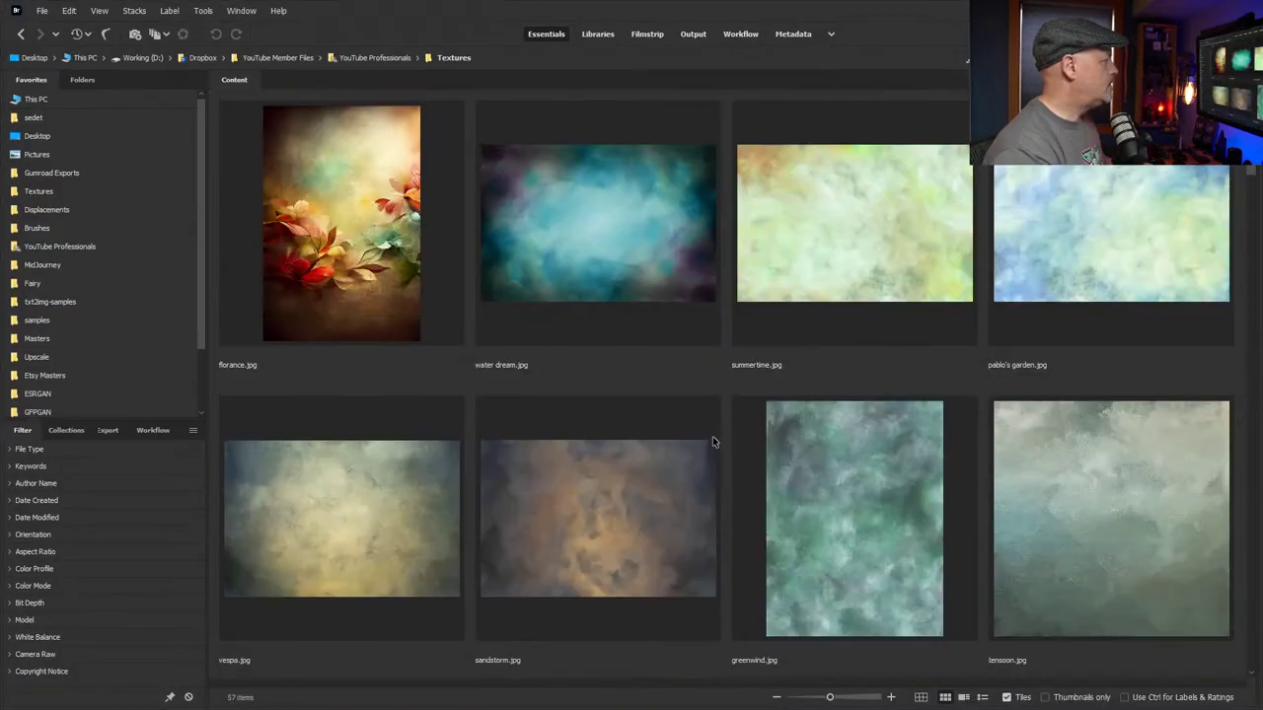
key(super+Down)
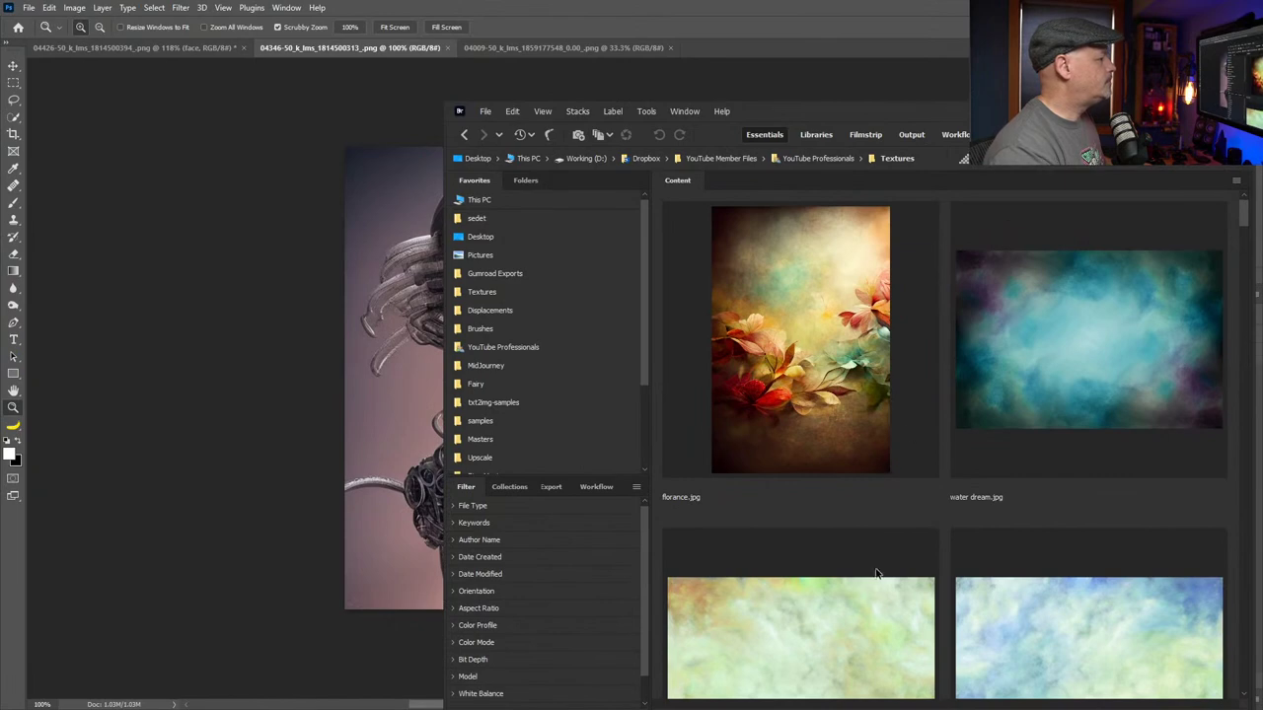
Drop summertime.jpg from Bridge into the robot portrait document as a new layer
drag(874, 580, 340, 403)
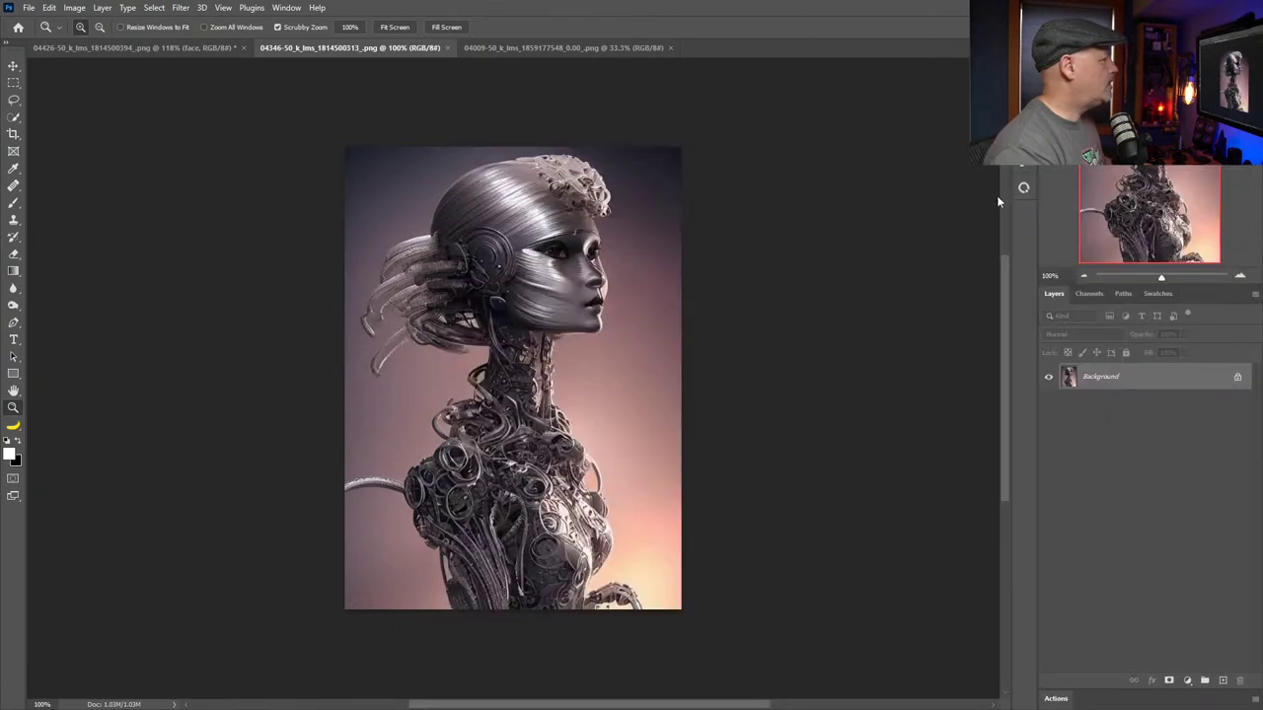
key(alt+Tab)
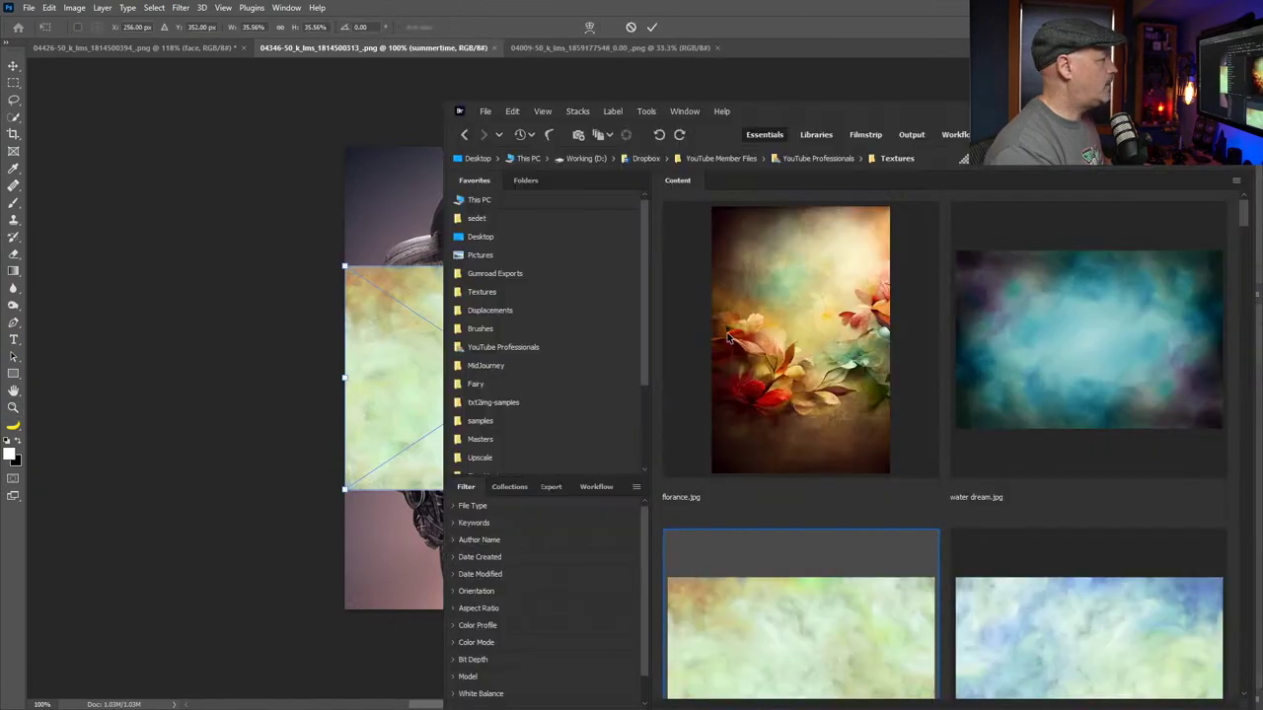
scroll(799, 444, down, 3)
key(super+Down)
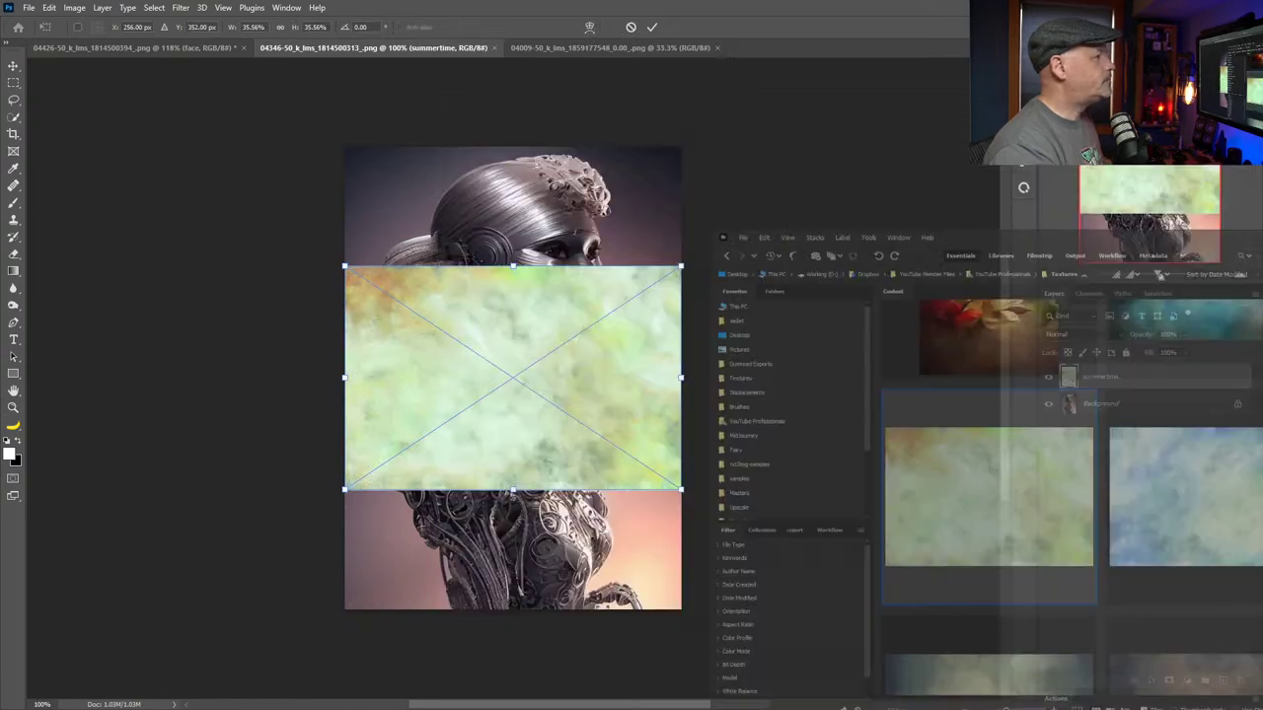
Rotate the summertime texture -90° and stretch it to cover the canvas, then enlarge the layer list
drag(693, 274, 430, 263)
drag(543, 272, 482, 210)
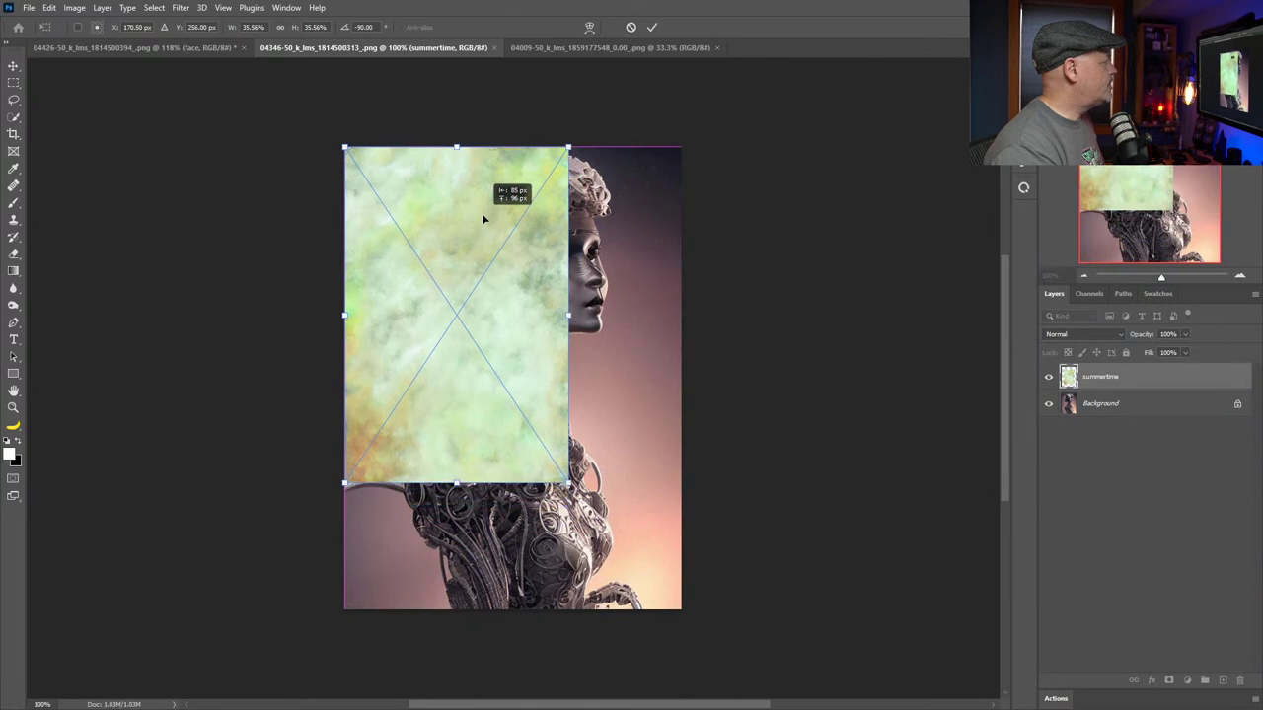
drag(571, 485, 681, 610)
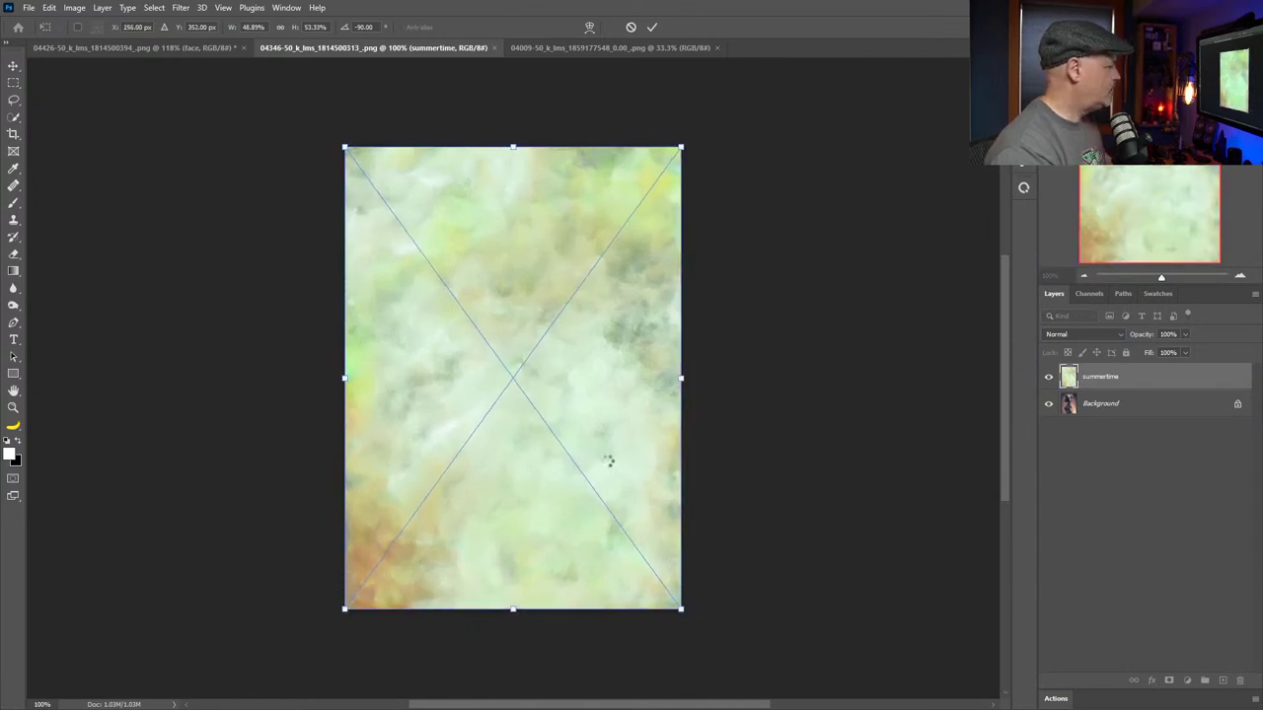
key(Return)
key(z)
drag(530, 347, 614, 342)
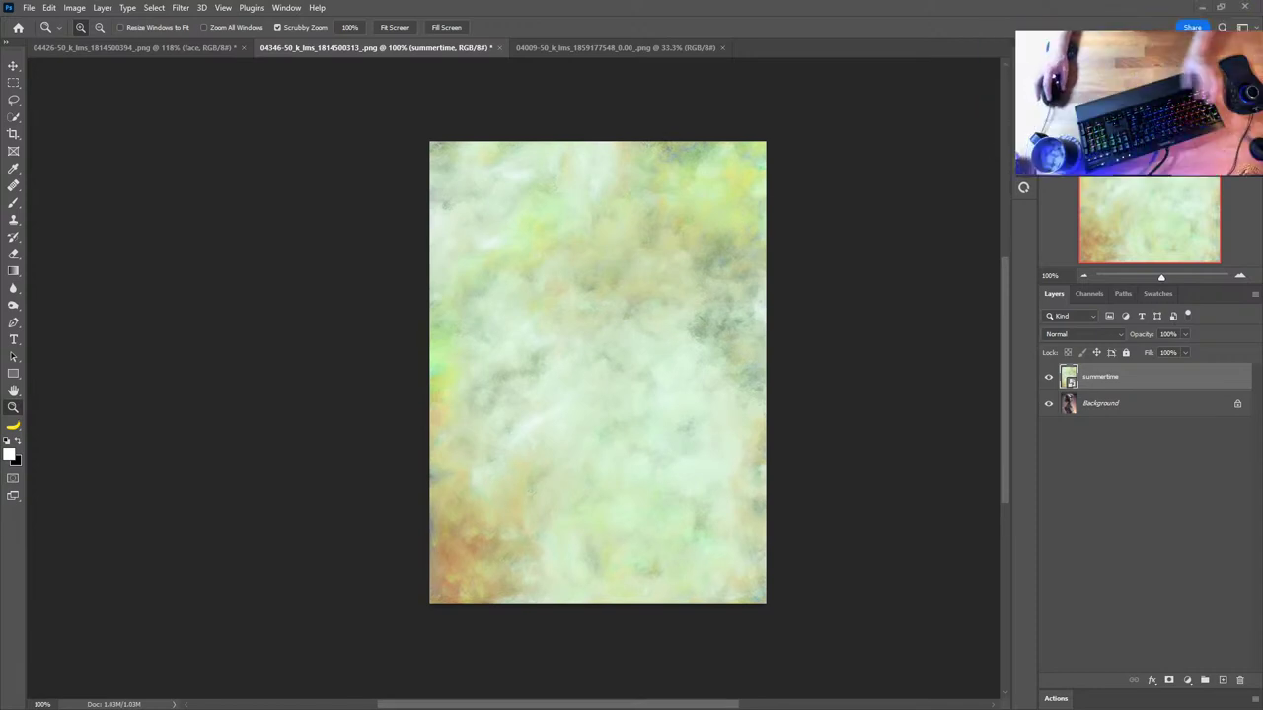
drag(1109, 284, 1135, 181)
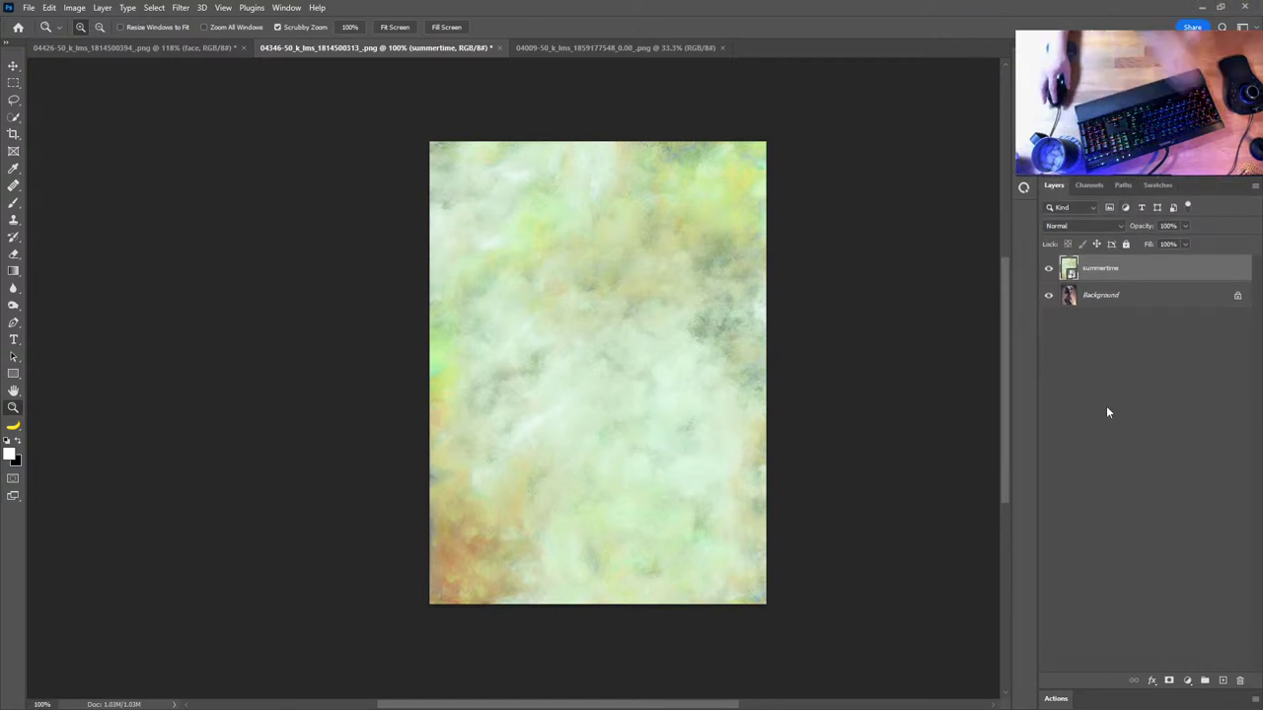
Hide the summertime texture layer and make the robot portrait layer active
click(1049, 268)
click(1114, 297)
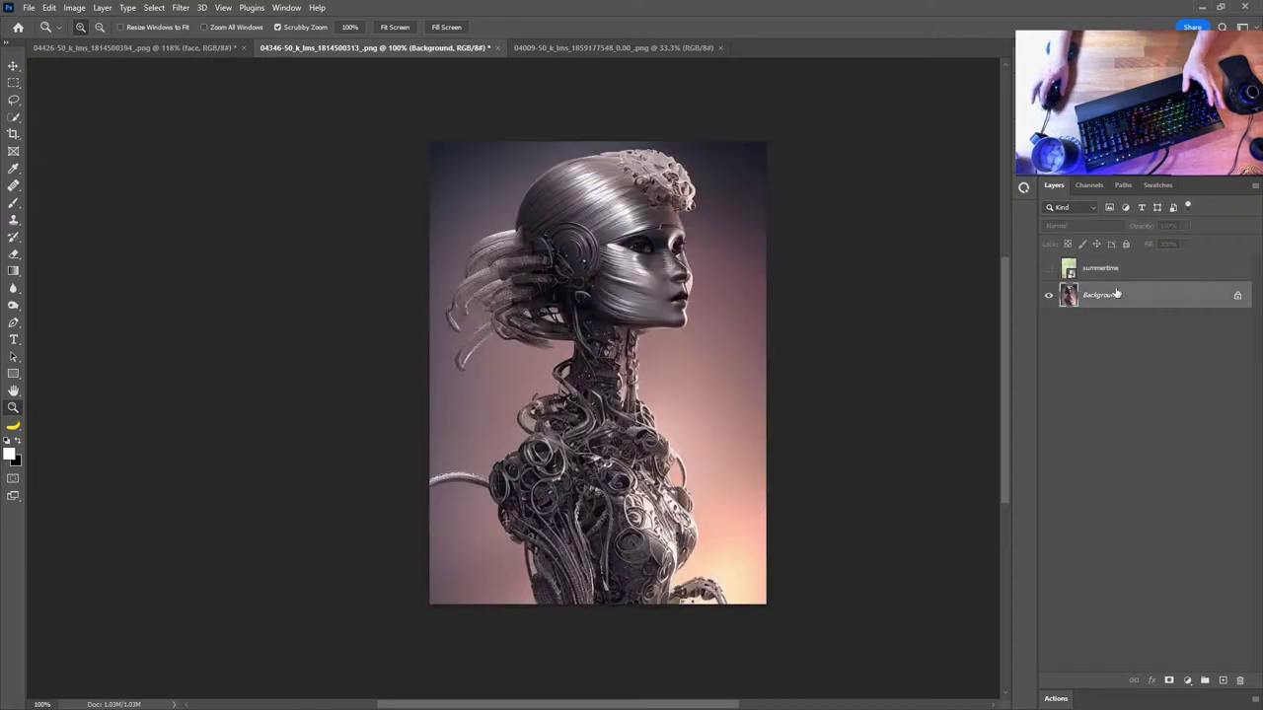
drag(661, 384, 655, 391)
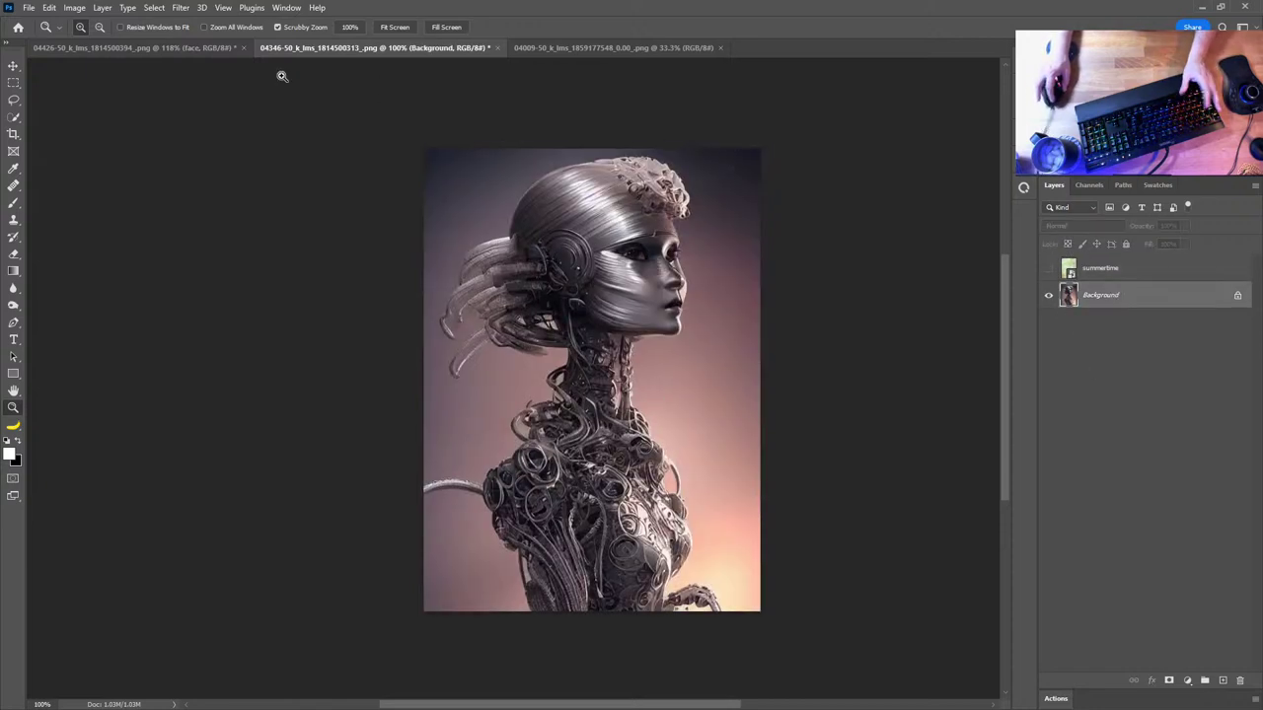
Select the robot figure with Select > Subject and reopen the Select menu
click(154, 8)
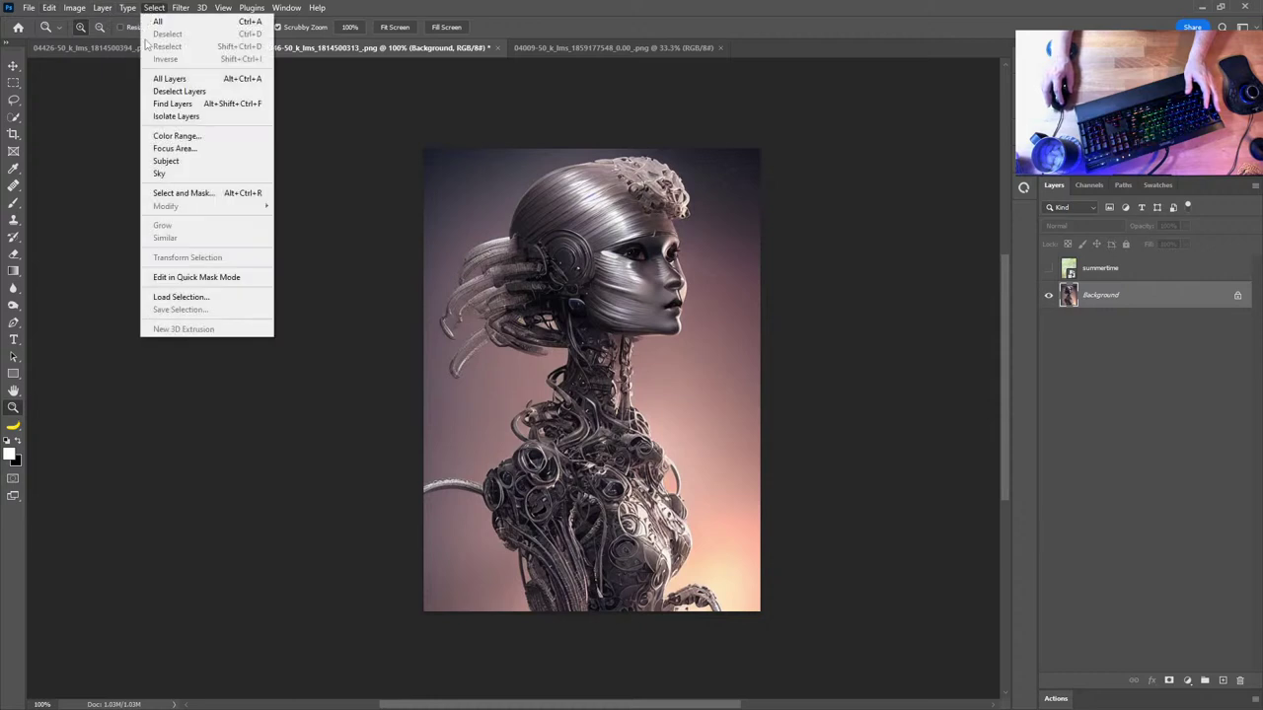
click(197, 157)
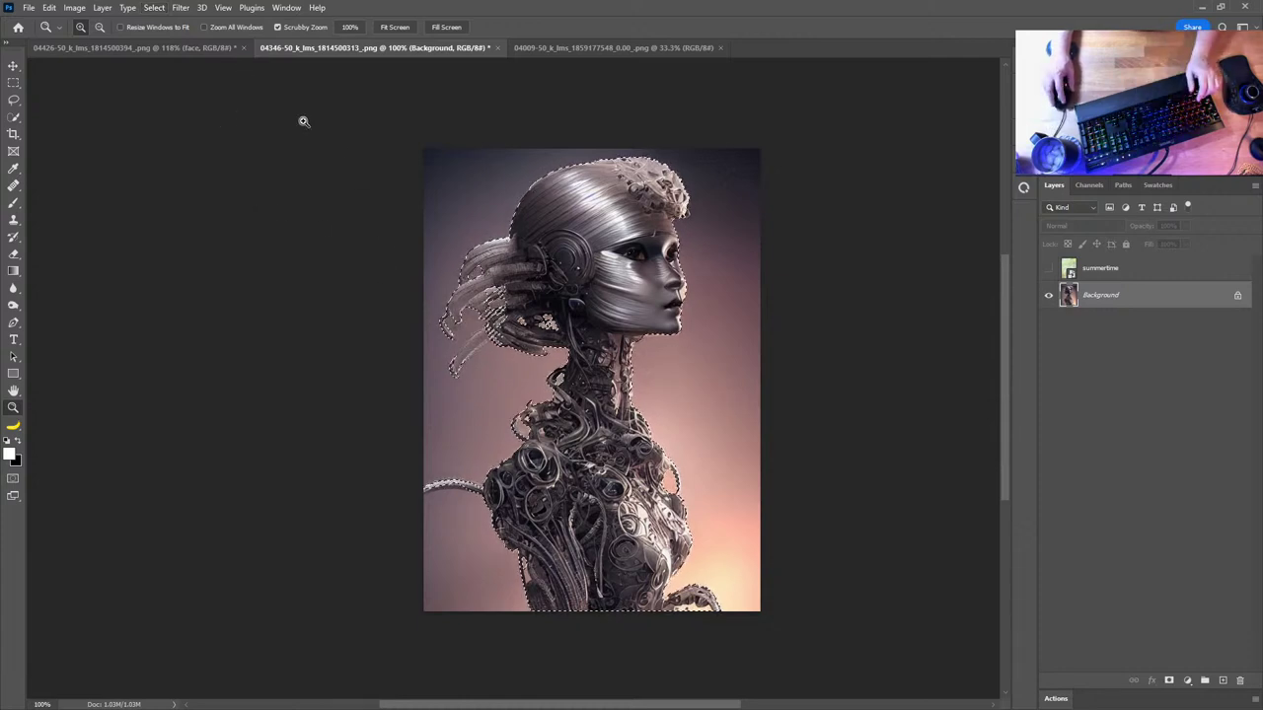
click(156, 8)
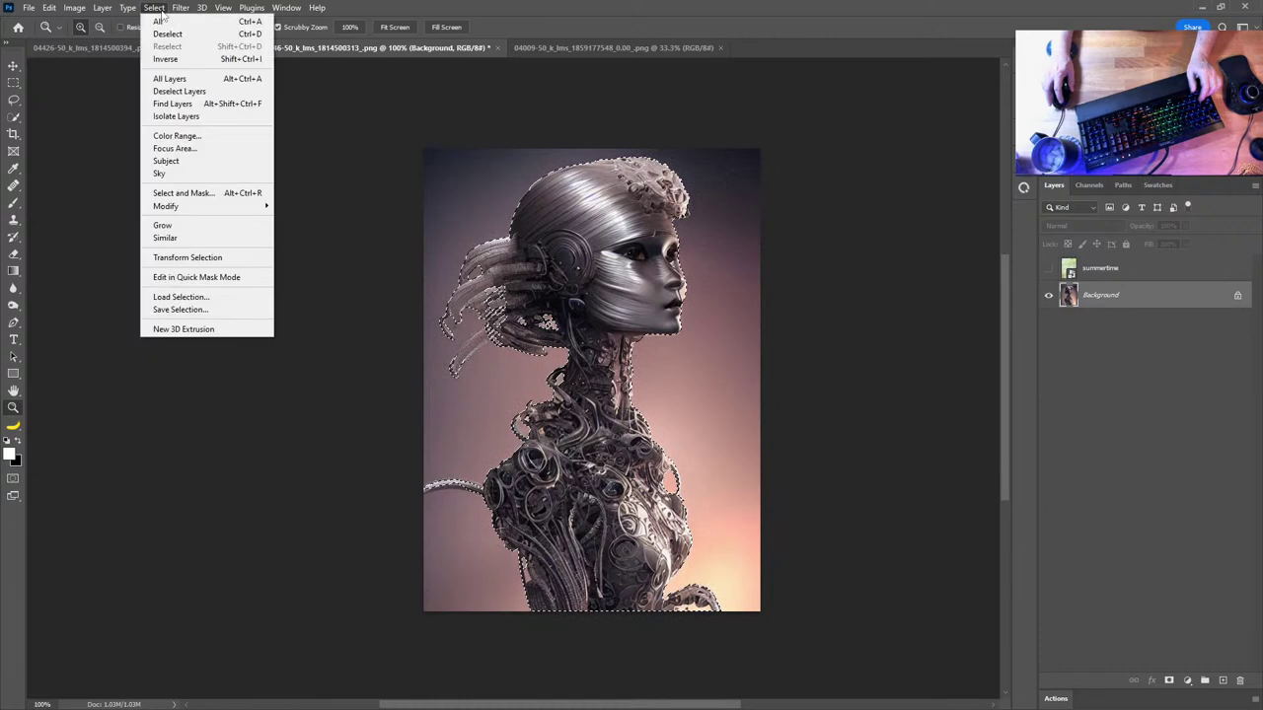
Refine the figure selection's edges by brushing over the hair and the neck-to-chest area
shift+click(183, 194)
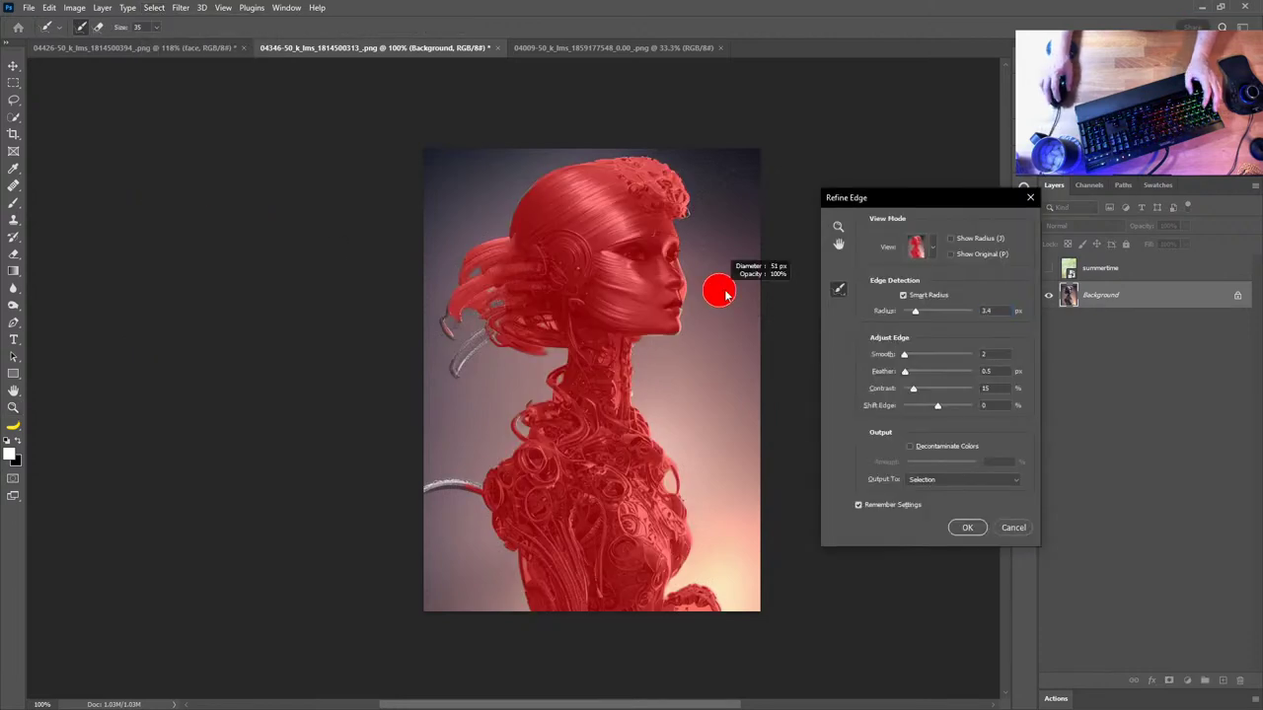
mouse_move(725, 294)
mouse_down()
mouse_move(684, 184)
mouse_move(639, 161)
mouse_move(594, 179)
mouse_move(607, 162)
mouse_move(542, 169)
mouse_move(500, 238)
mouse_move(448, 257)
mouse_move(475, 239)
mouse_move(434, 298)
mouse_move(442, 354)
mouse_move(465, 371)
mouse_move(458, 334)
mouse_move(494, 340)
mouse_up()
drag(520, 409, 507, 372)
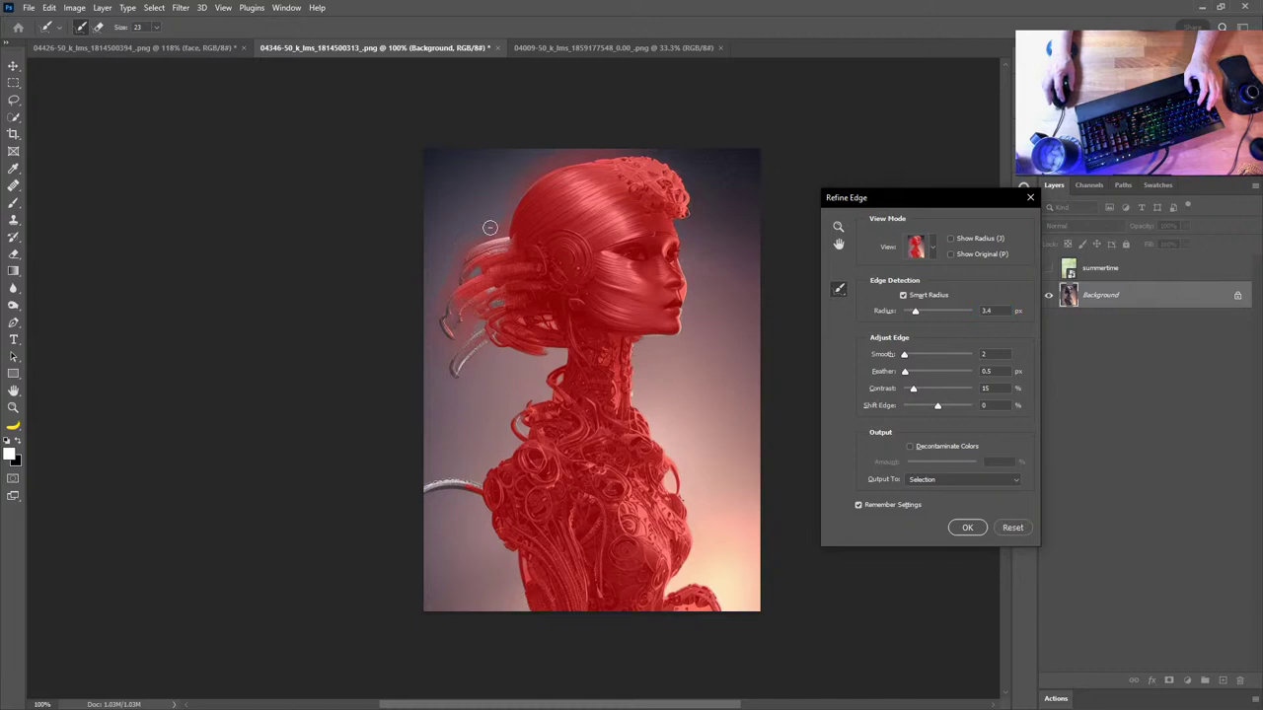
drag(702, 358, 722, 358)
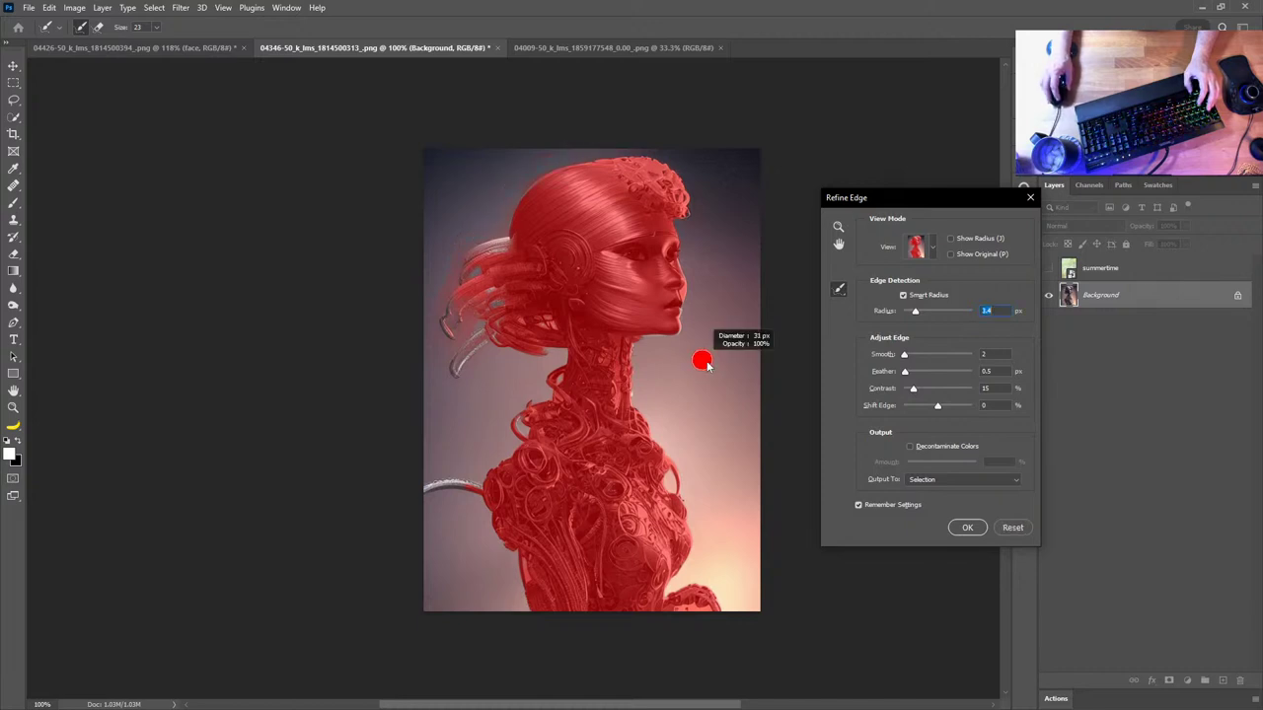
mouse_move(623, 341)
mouse_down()
mouse_move(659, 428)
mouse_move(640, 414)
mouse_move(710, 498)
mouse_move(696, 514)
mouse_move(712, 578)
mouse_up()
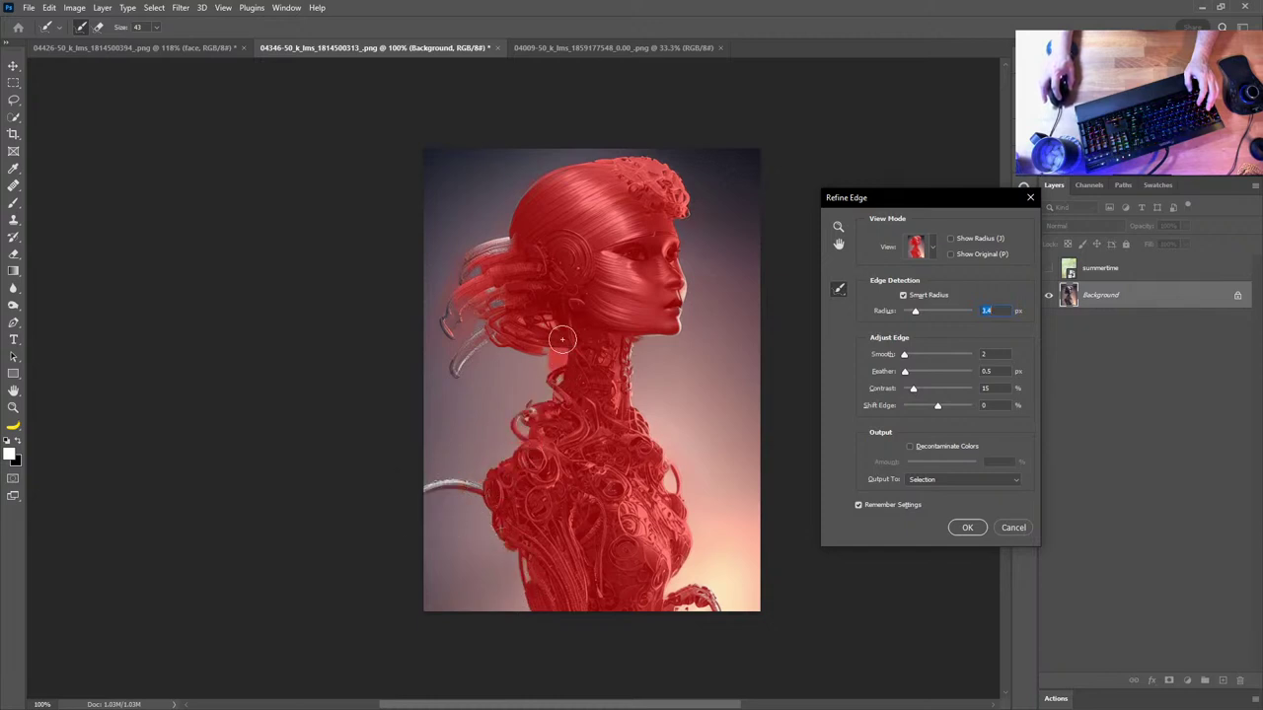
alt+right_click(471, 332)
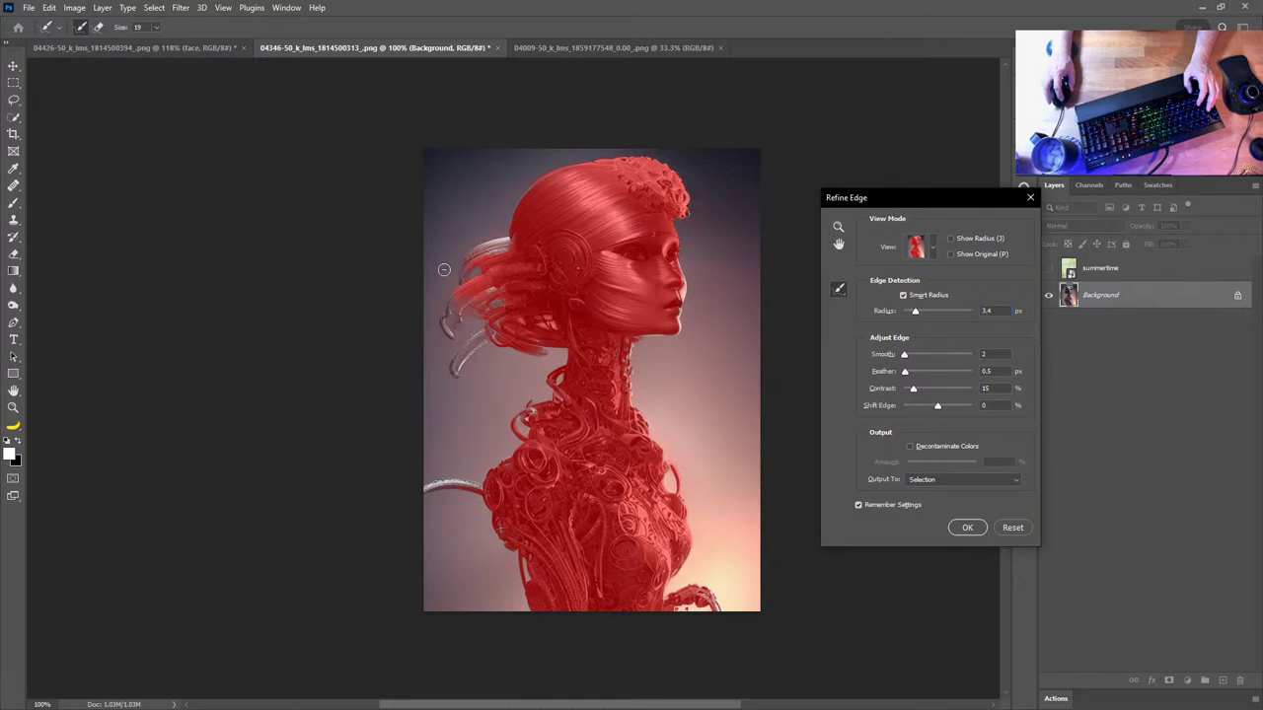
click(967, 528)
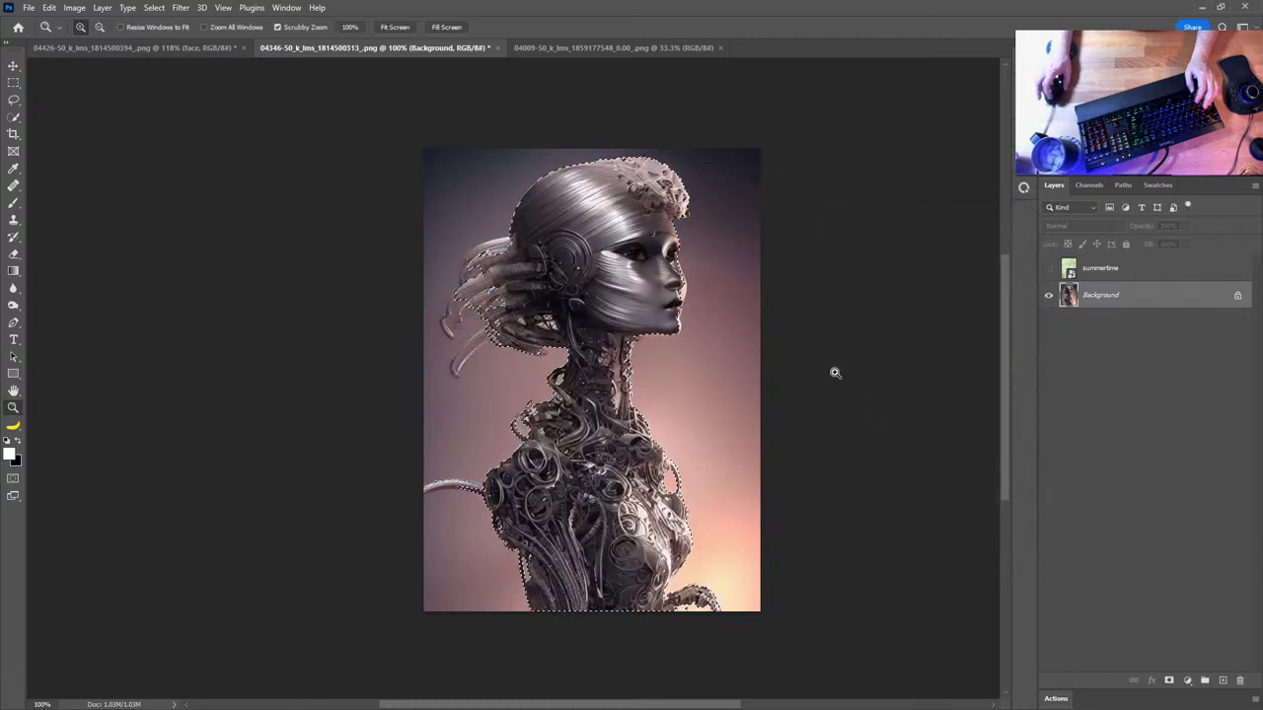
Save the refined selection, then switch to the Midjourney Bot chat in Discord
click(153, 8)
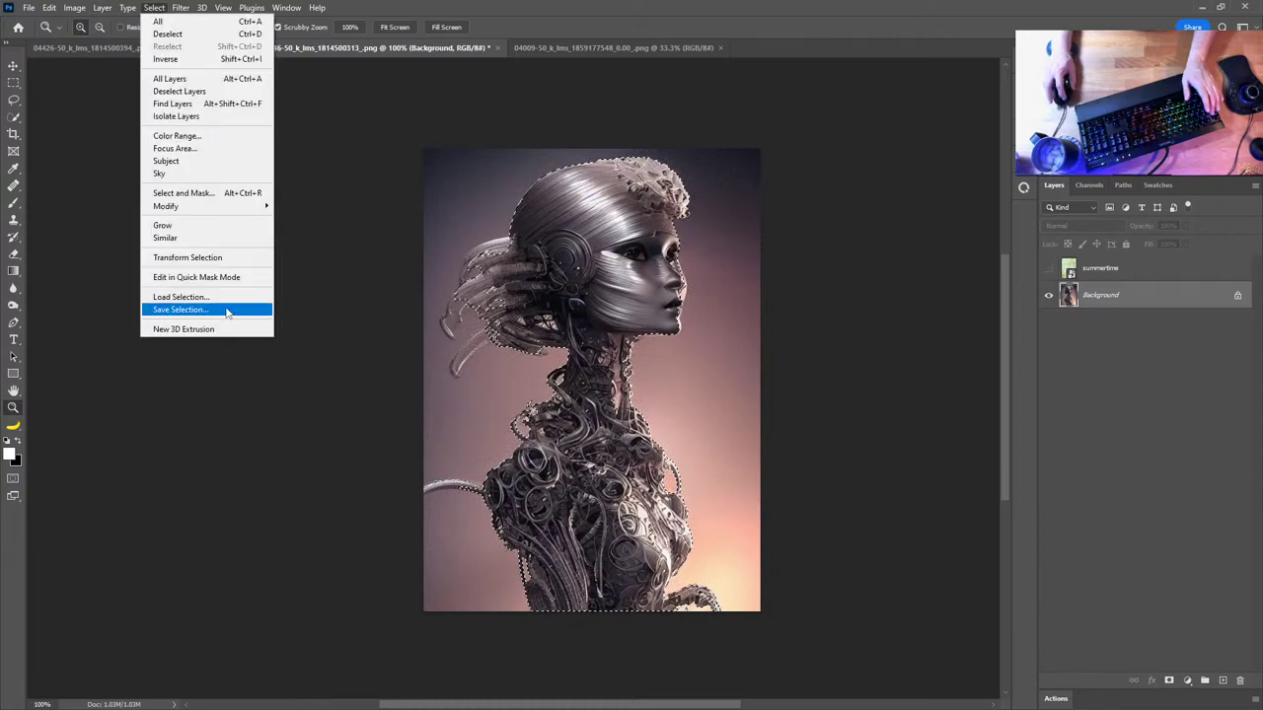
click(180, 310)
click(732, 187)
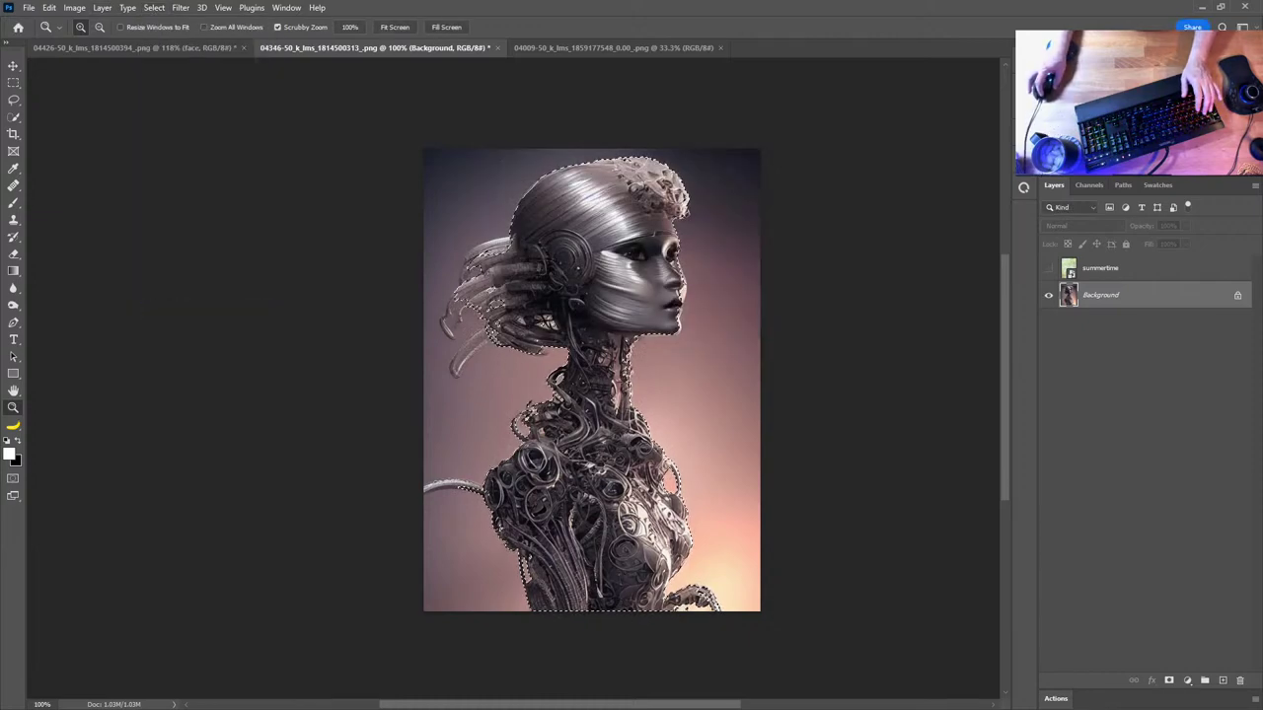
key(alt+Tab)
Scroll down the Midjourney chat and view the space-ship cyborg render enlarged
scroll(799, 397, down, 10)
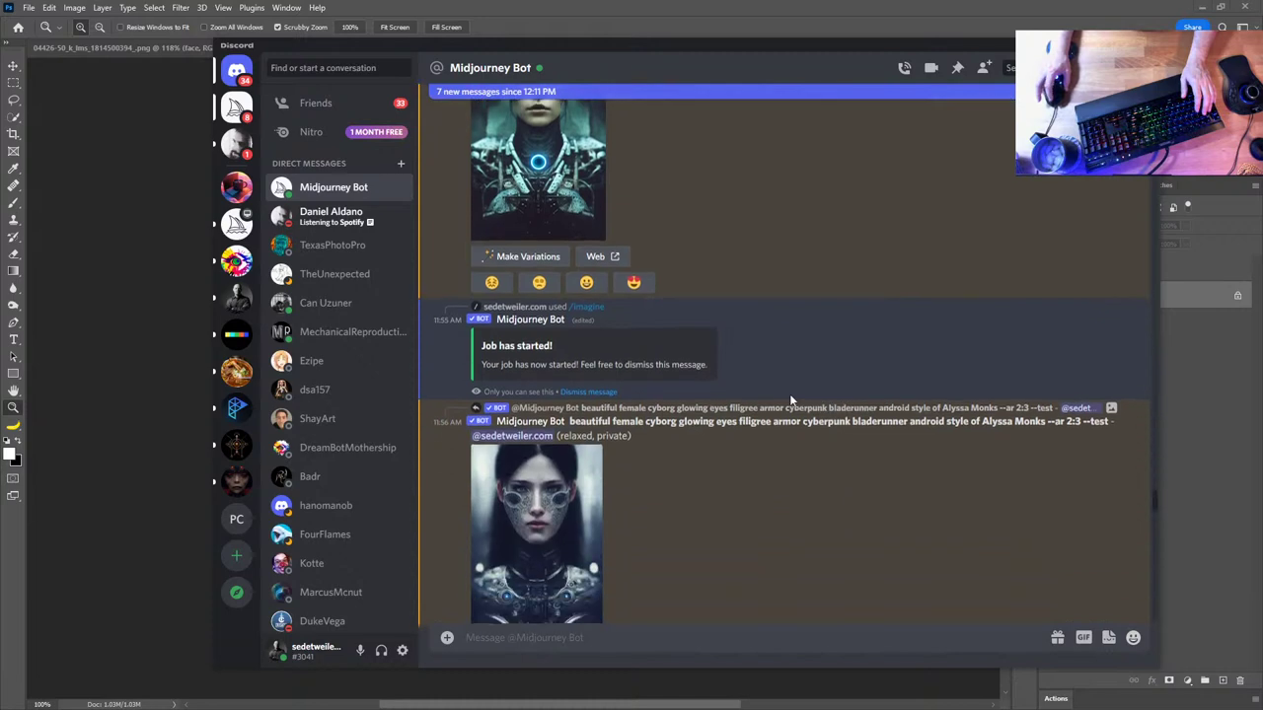
scroll(739, 402, down, 5)
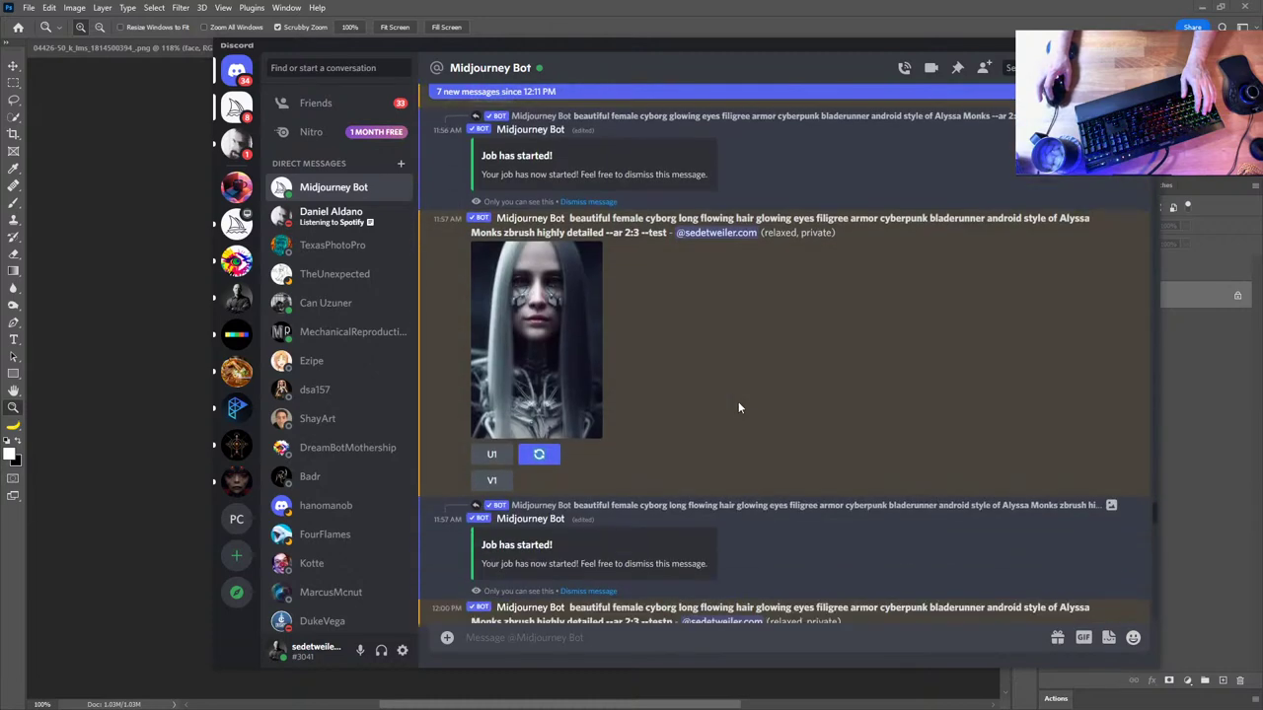
scroll(738, 407, down, 10)
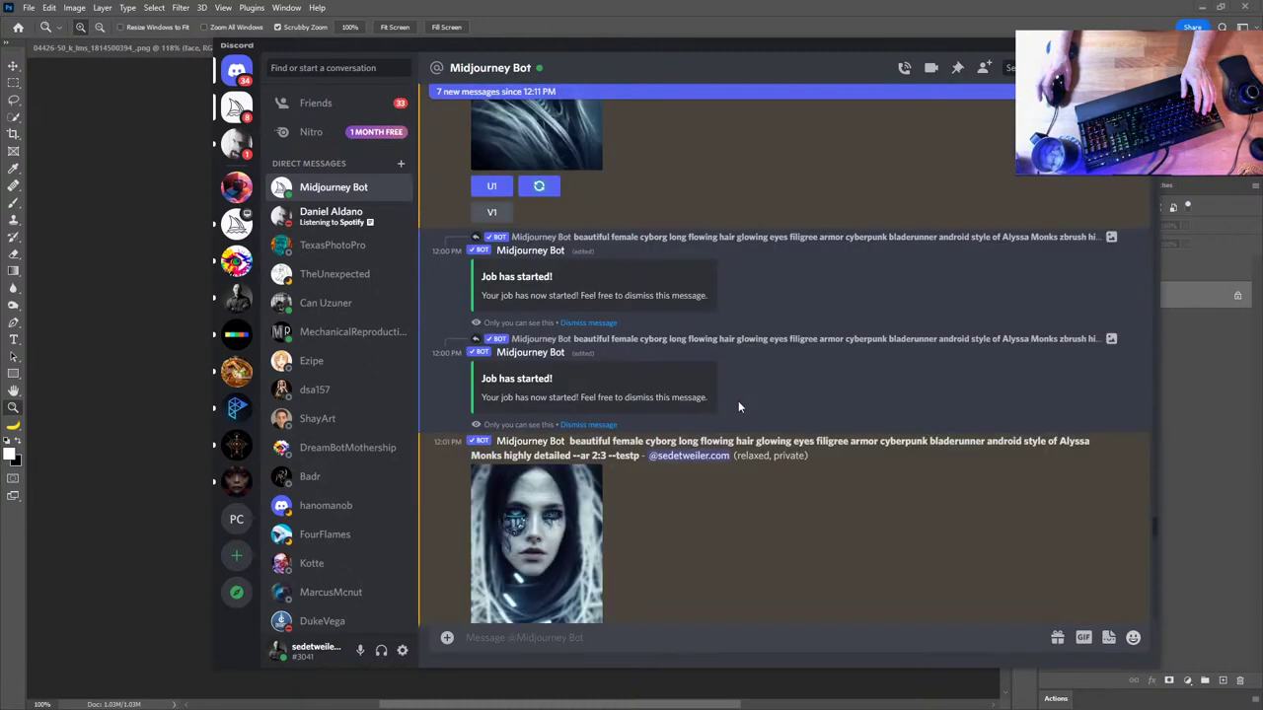
scroll(801, 389, down, 4)
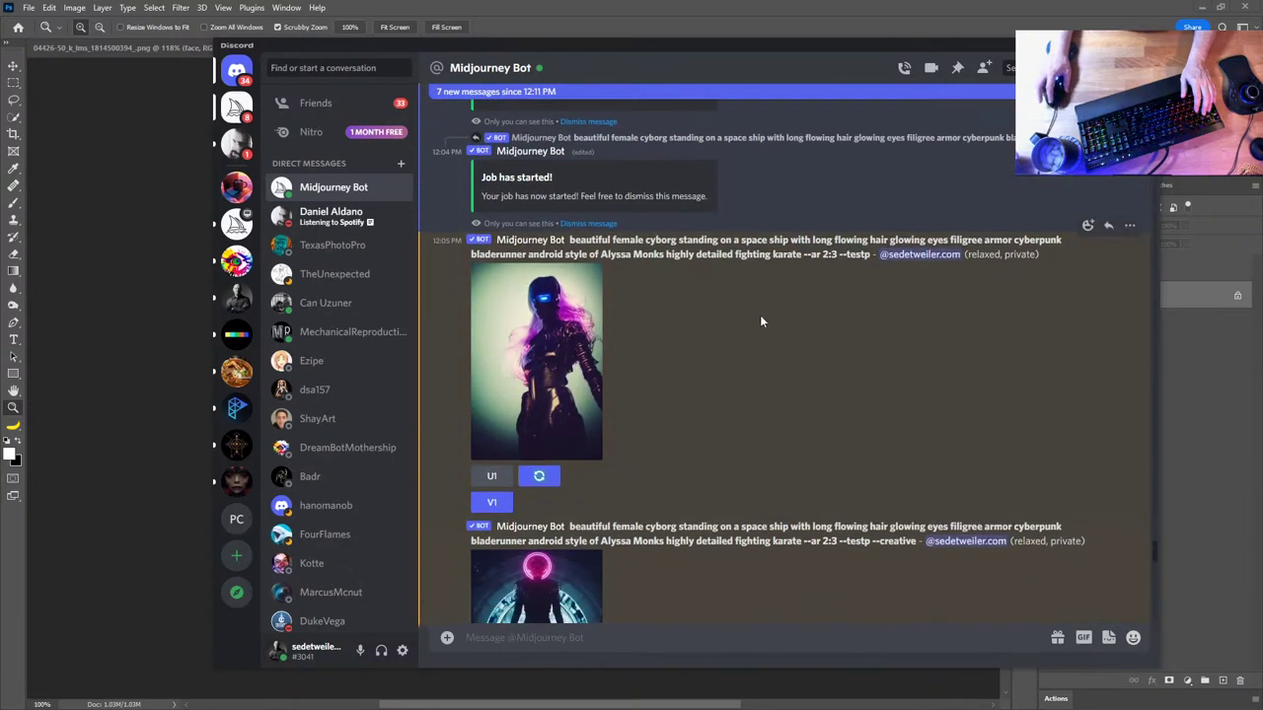
scroll(761, 321, down, 1)
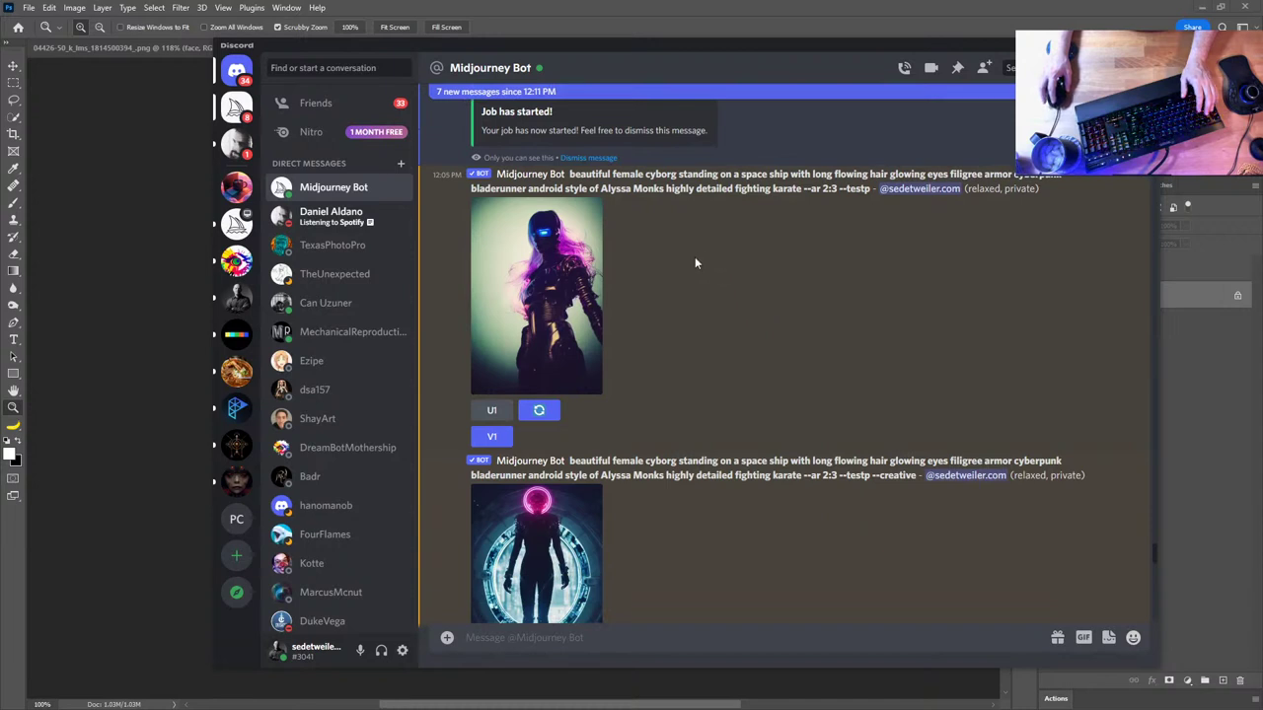
scroll(764, 324, down, 8)
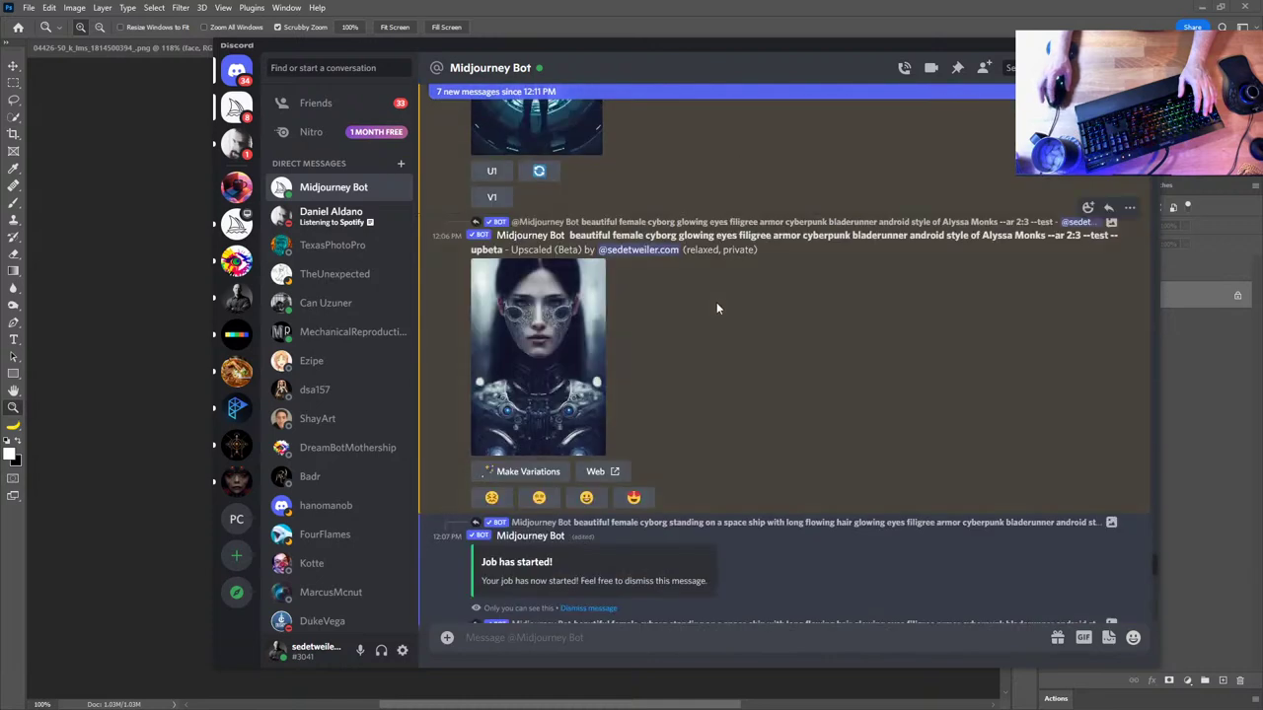
scroll(716, 308, down, 10)
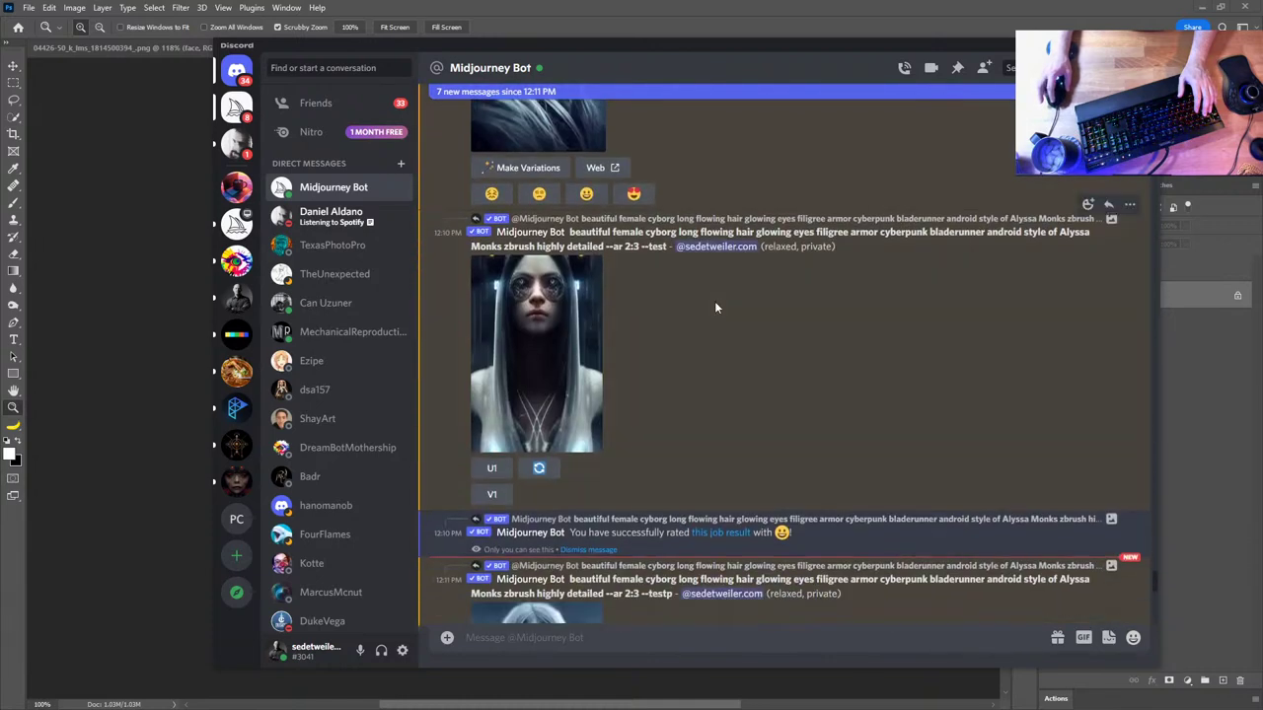
scroll(715, 308, down, 5)
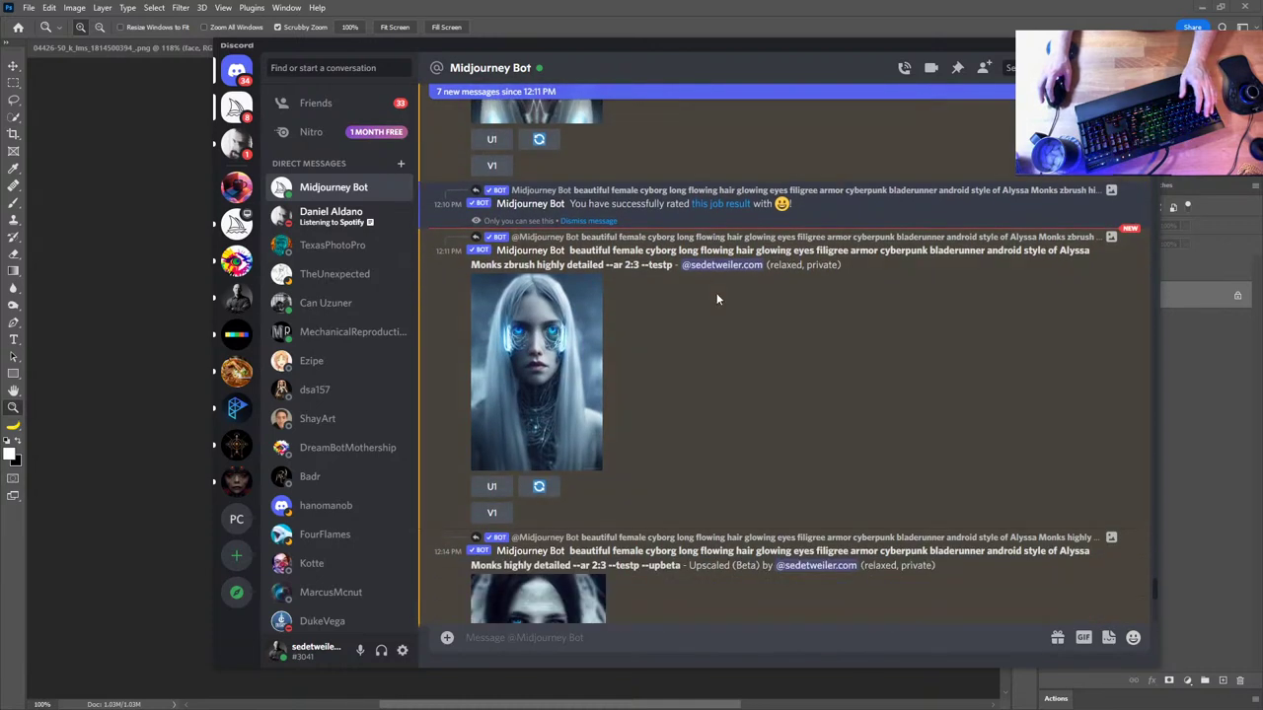
scroll(720, 303, down, 1)
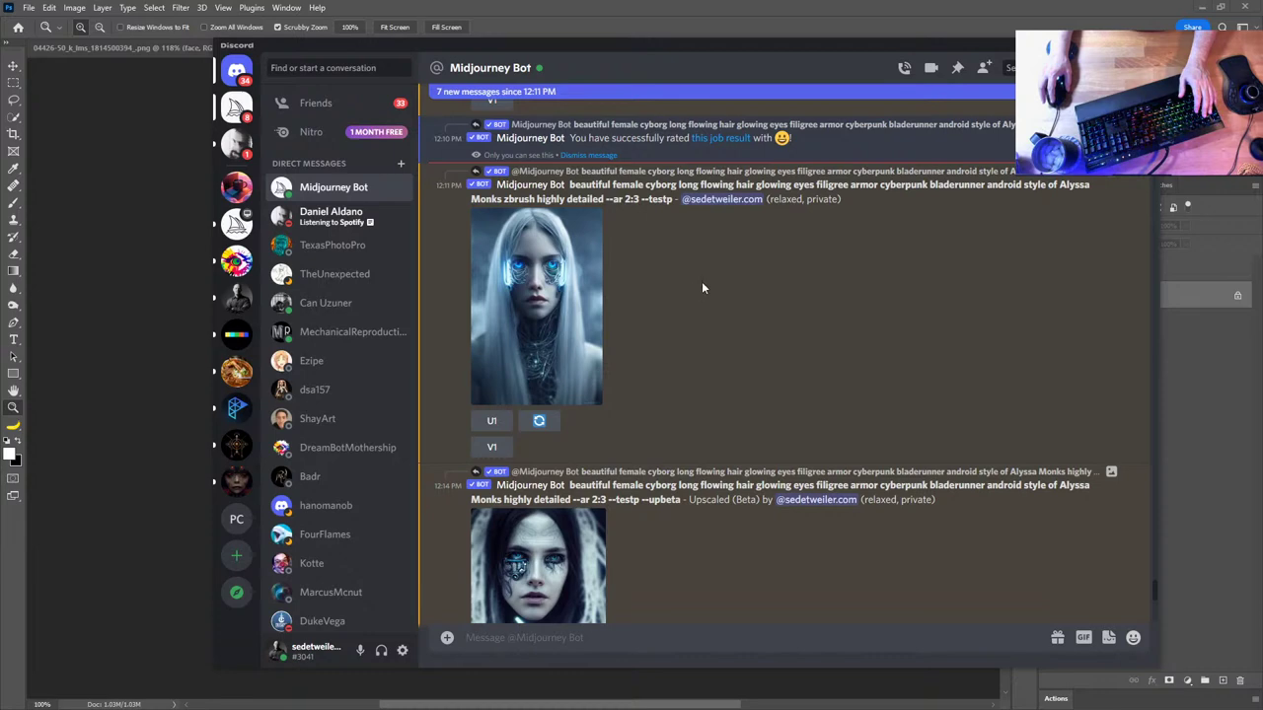
scroll(704, 285, down, 6)
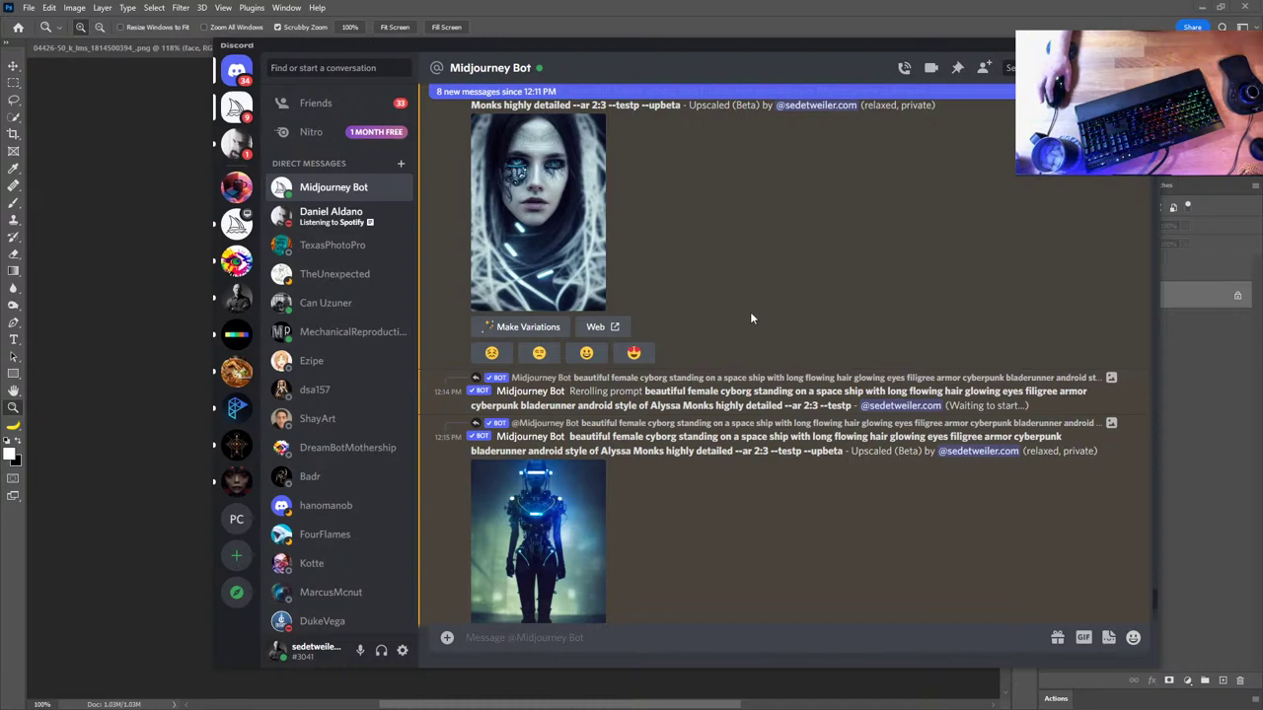
scroll(736, 319, down, 3)
click(588, 374)
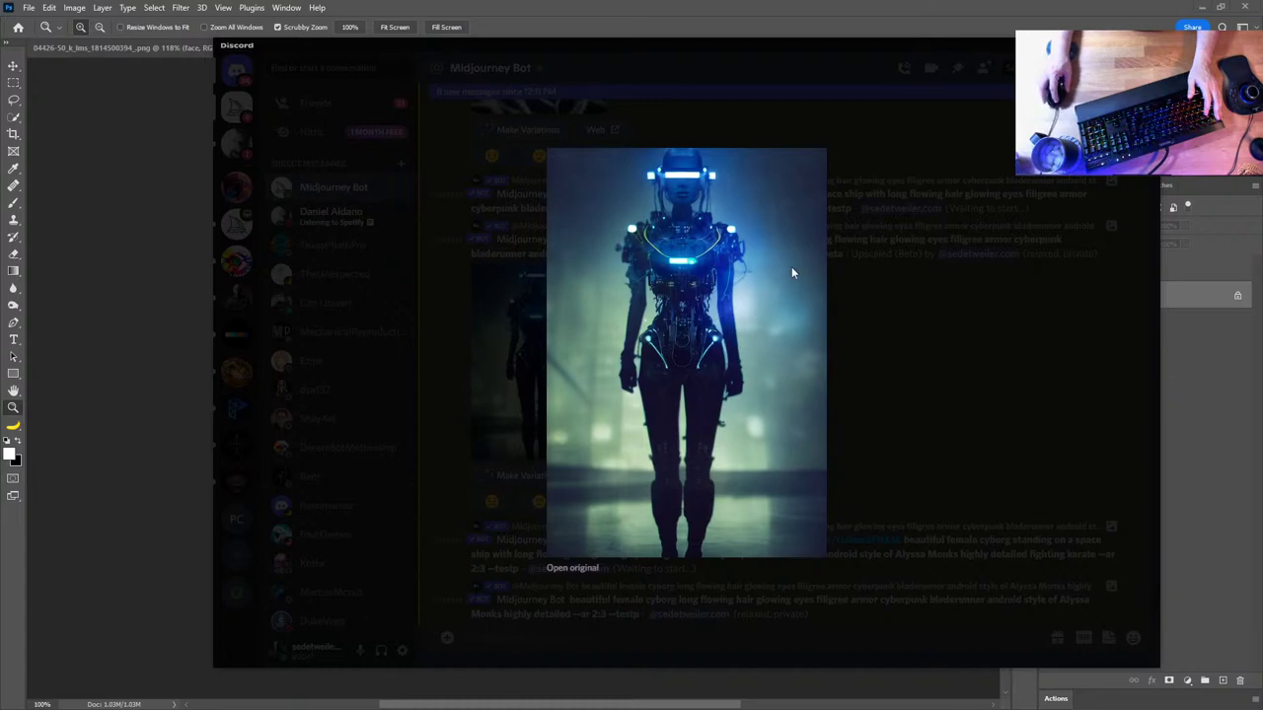
click(868, 296)
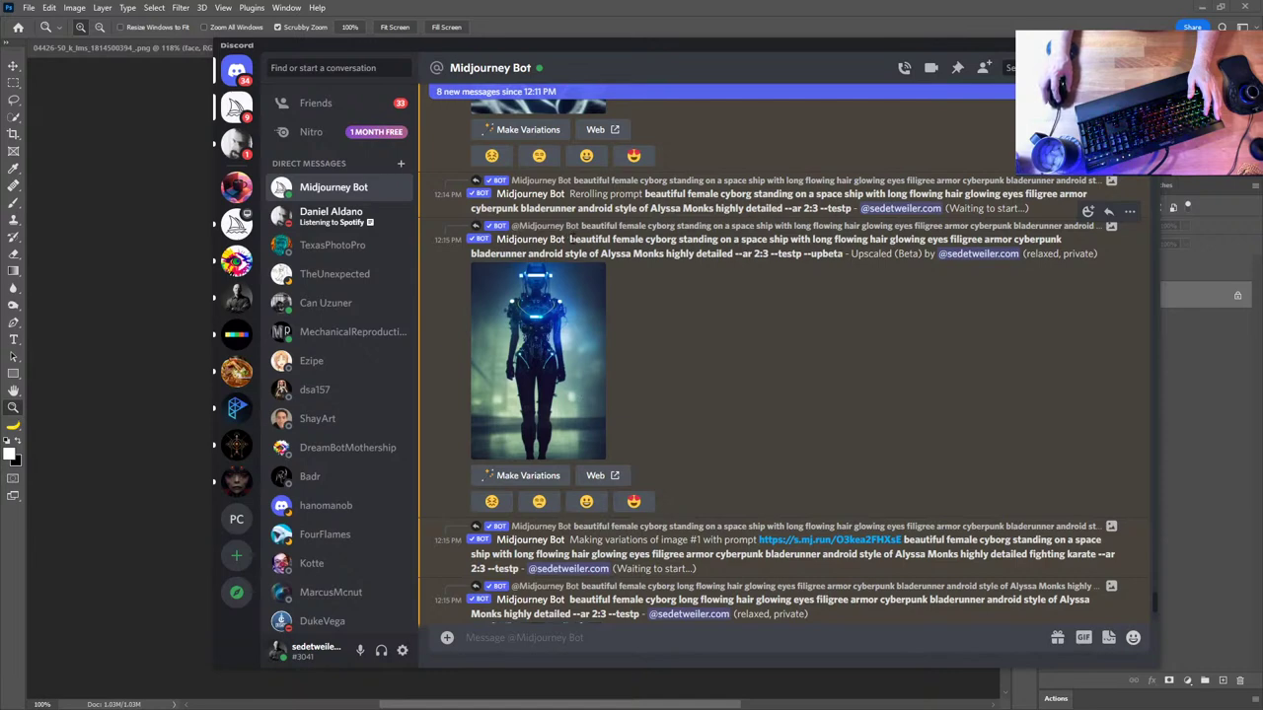
Check the upscaled render's prompt, view the long-haired cyborg portrait, then minimize Discord
drag(570, 240, 733, 255)
click(781, 375)
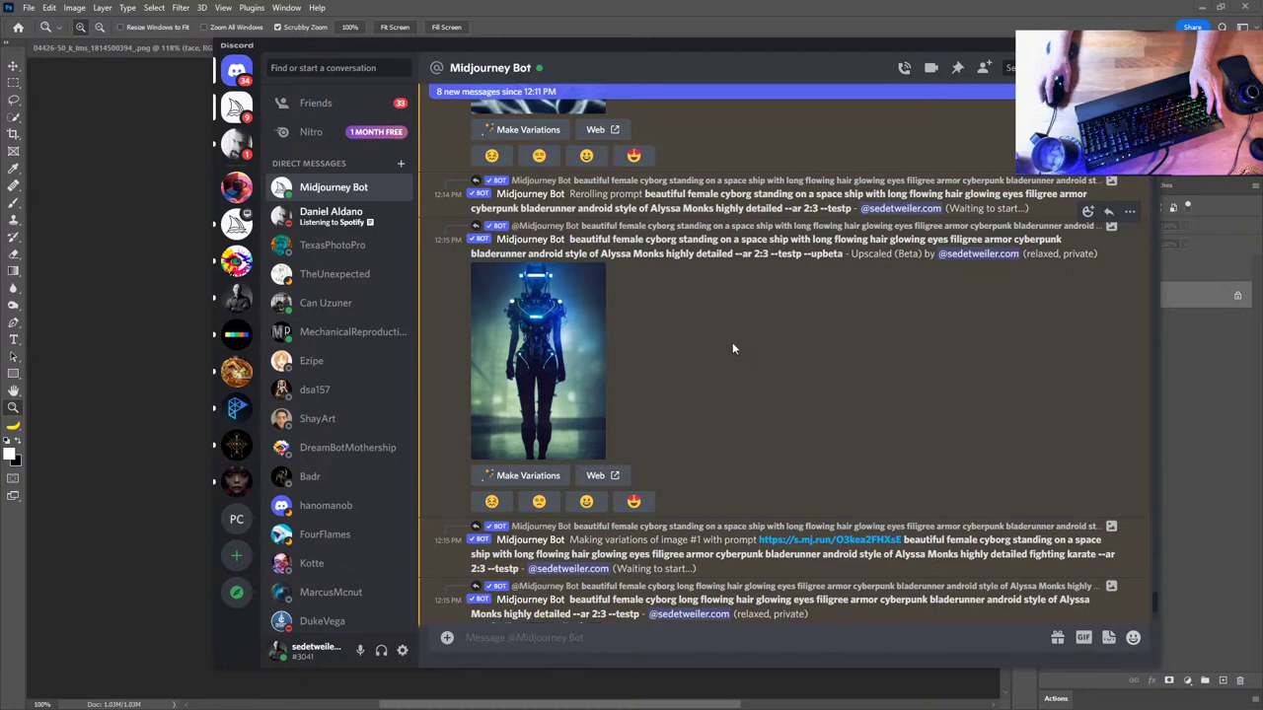
scroll(727, 335, down, 1)
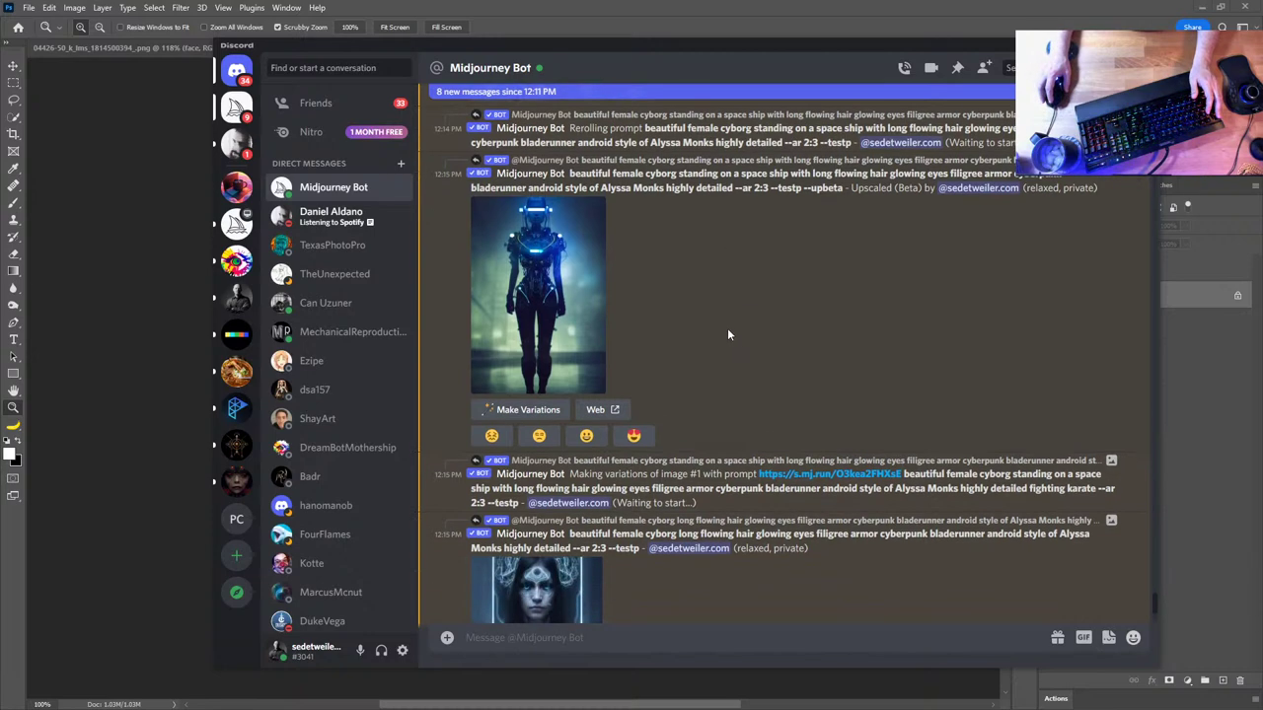
scroll(727, 336, down, 4)
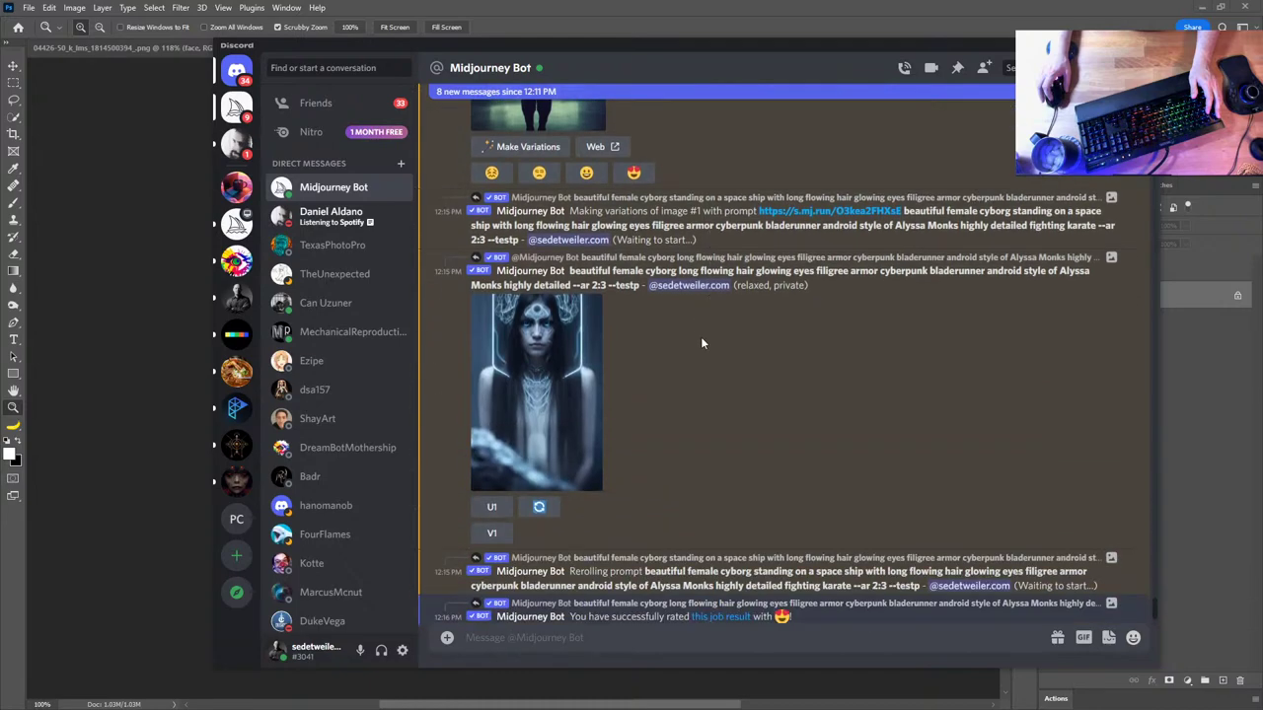
click(551, 353)
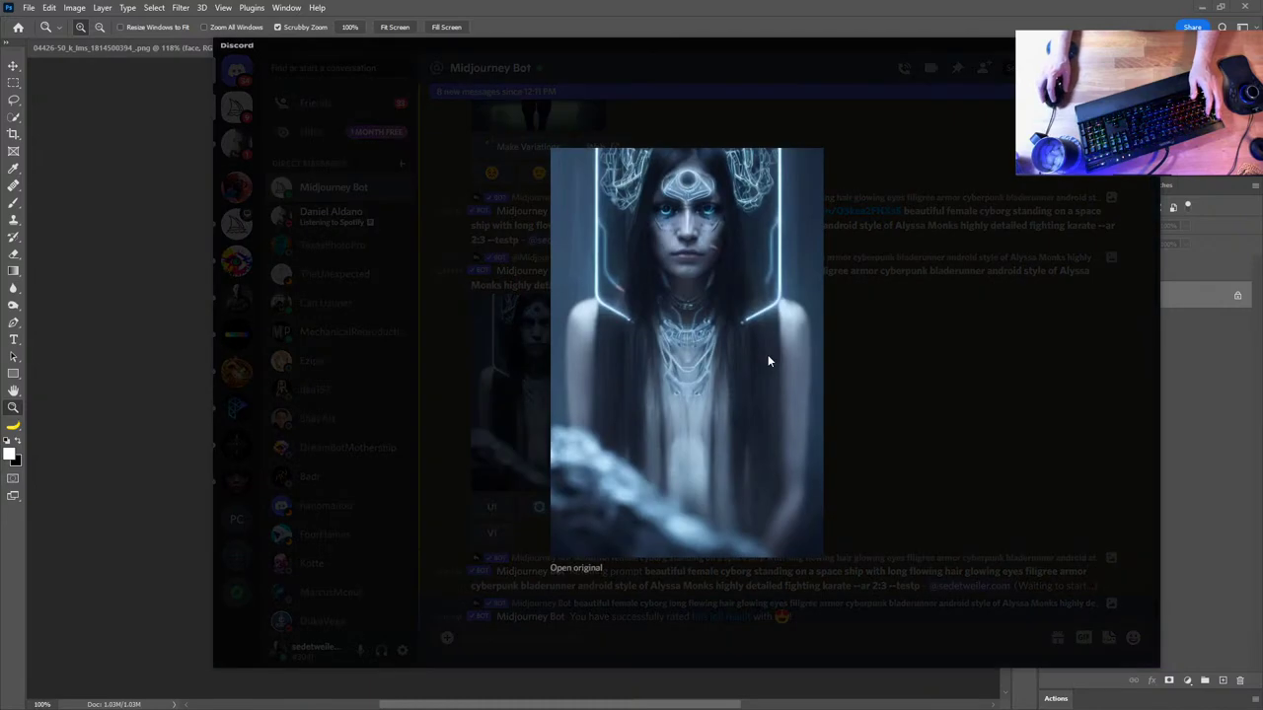
key(Escape)
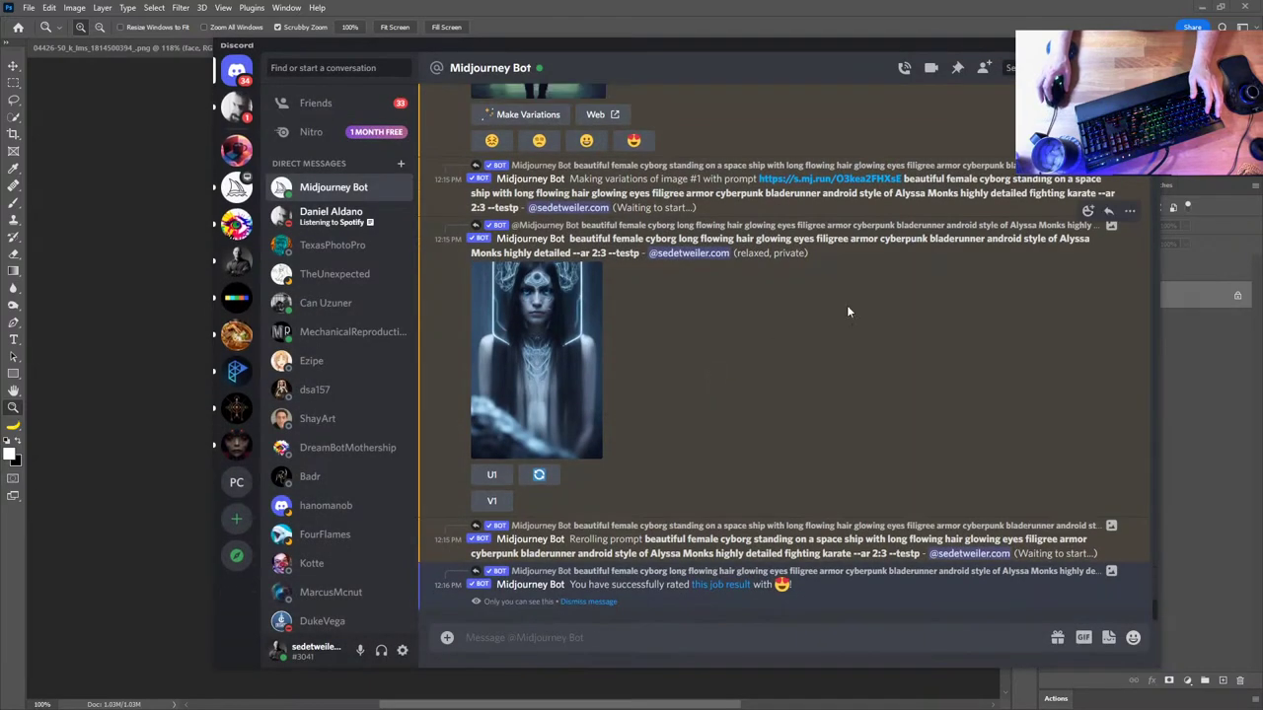
click(85, 270)
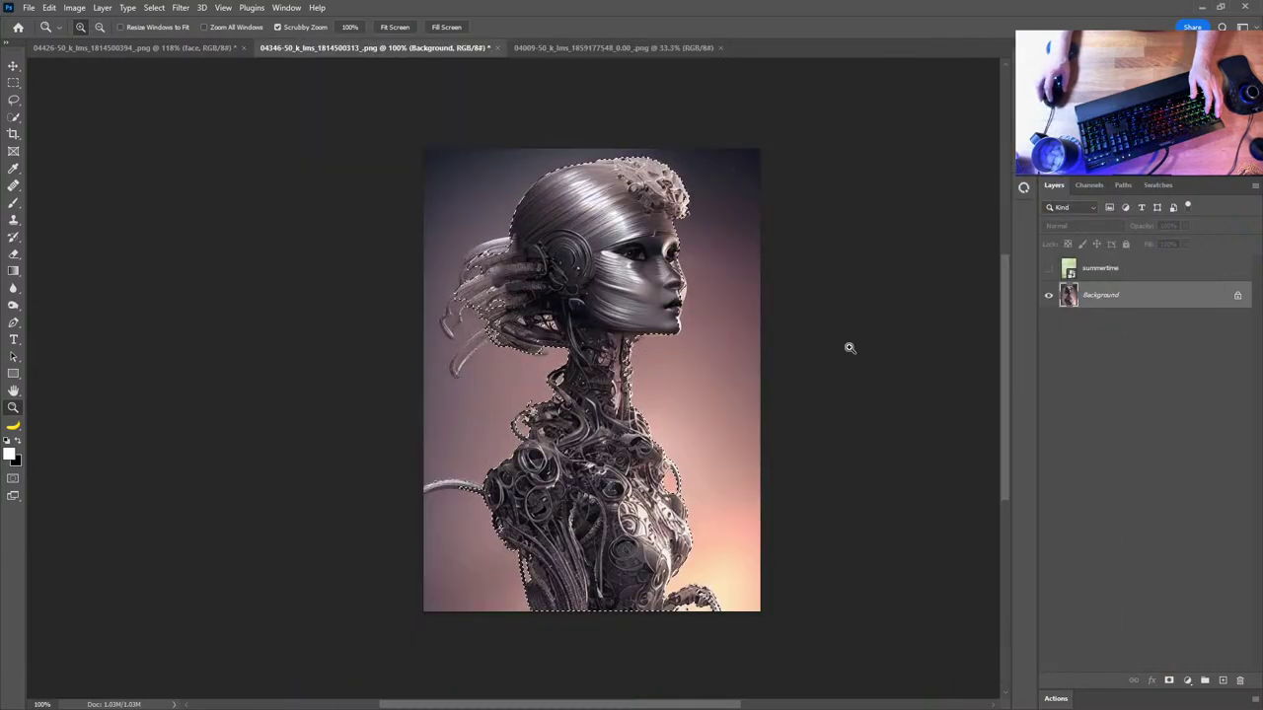
Show the summertime texture and mask it with the saved figure selection
click(1049, 267)
click(1123, 270)
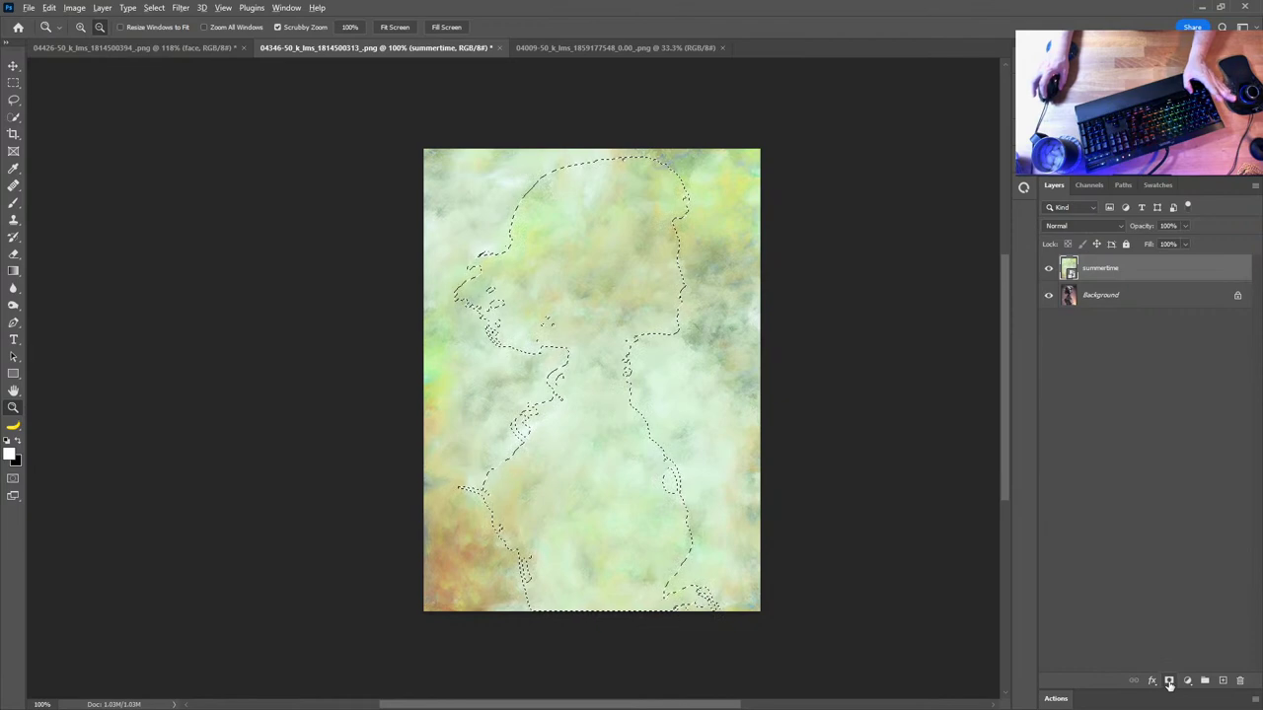
click(1169, 682)
Set the summertime layer to Overlay and add a Hue/Saturation adjustment layer
click(1122, 228)
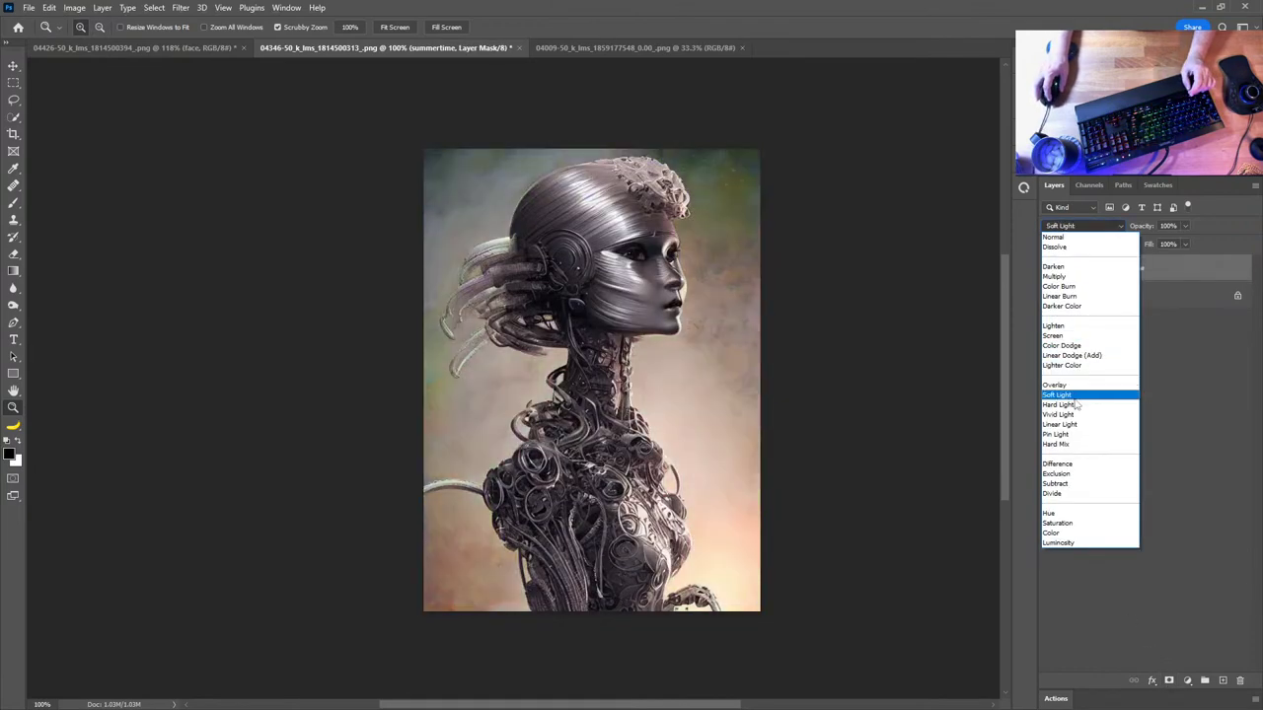
click(1079, 385)
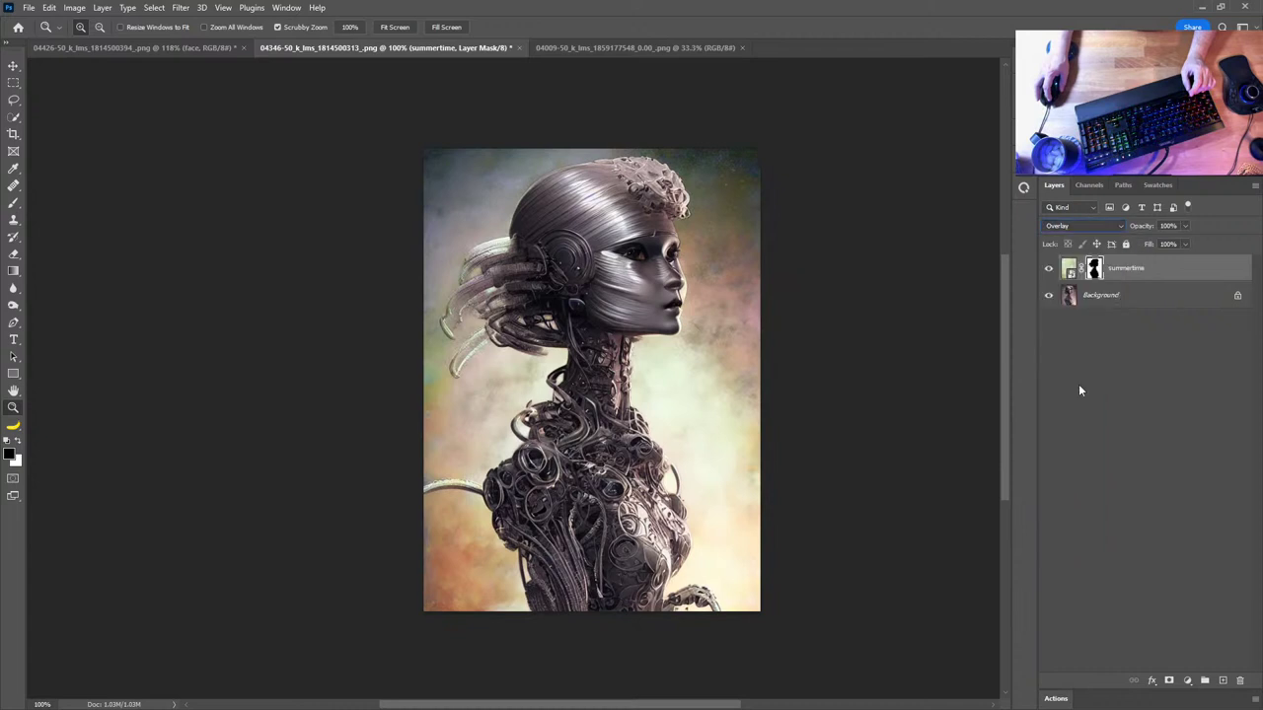
click(1187, 680)
click(1189, 553)
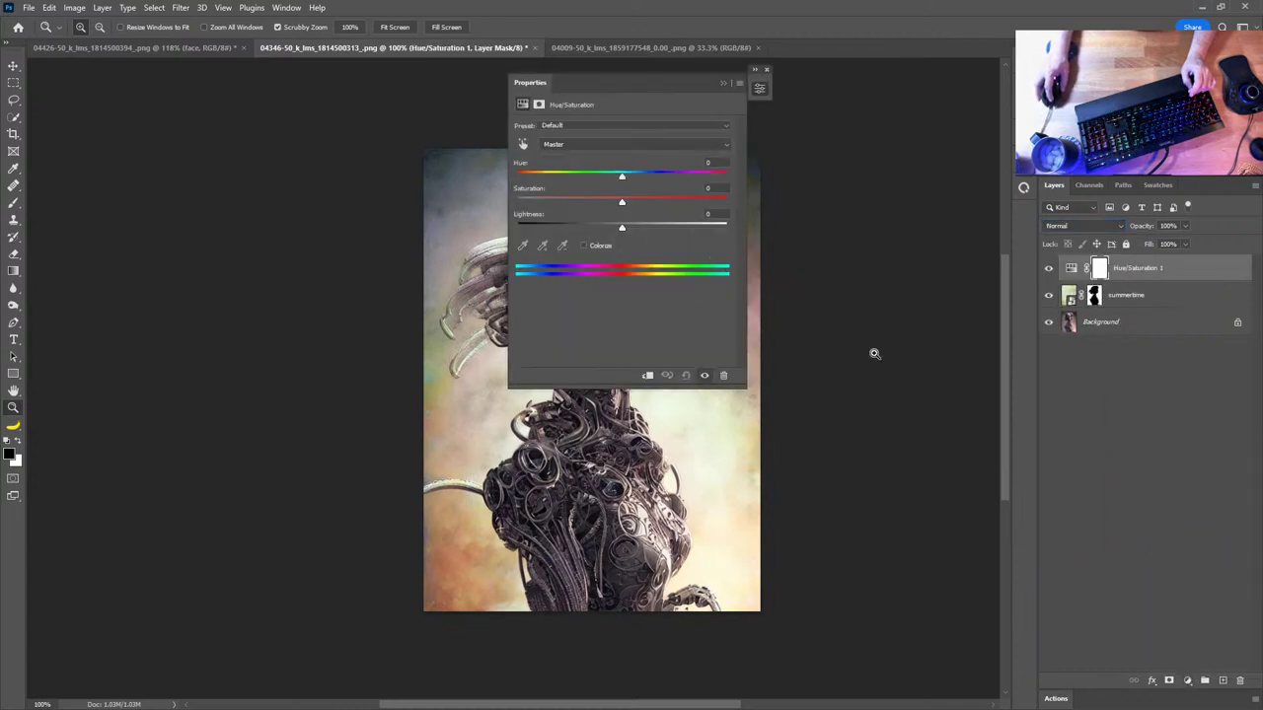
Clip the Hue/Saturation adjustment to summertime, shifting hue and lowering saturation to -55
click(647, 375)
drag(653, 83, 840, 119)
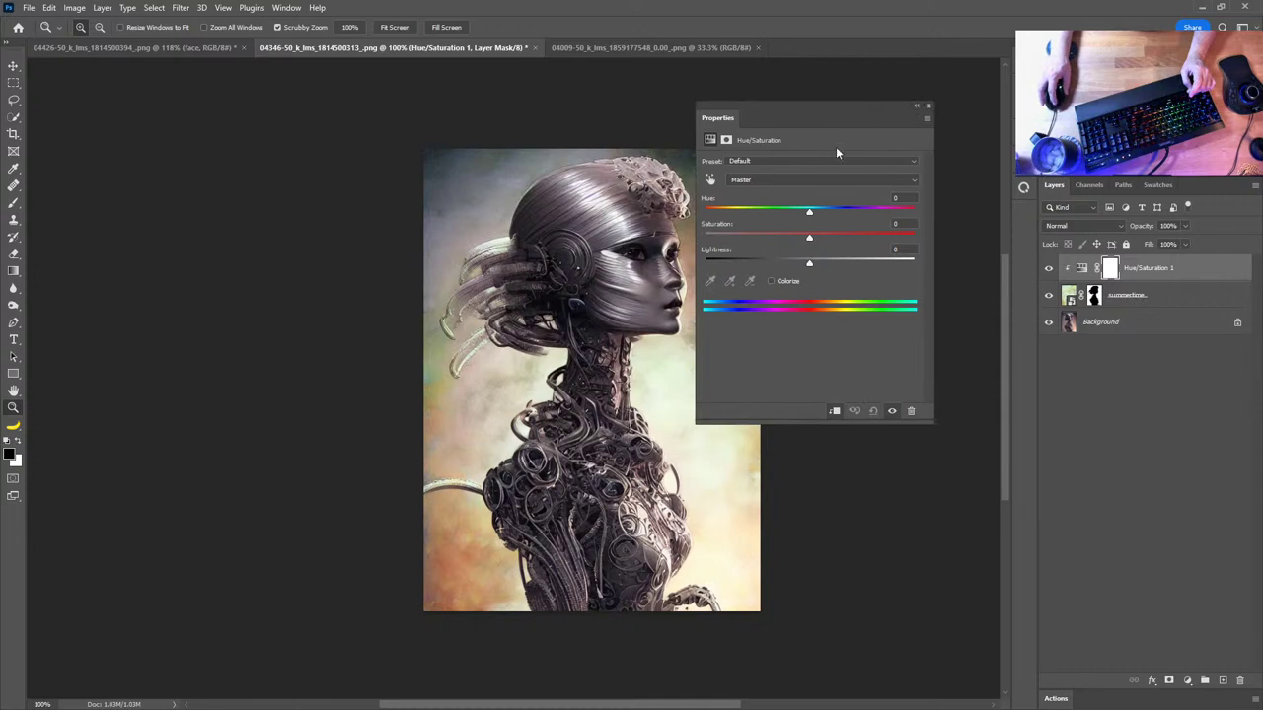
drag(809, 211, 652, 211)
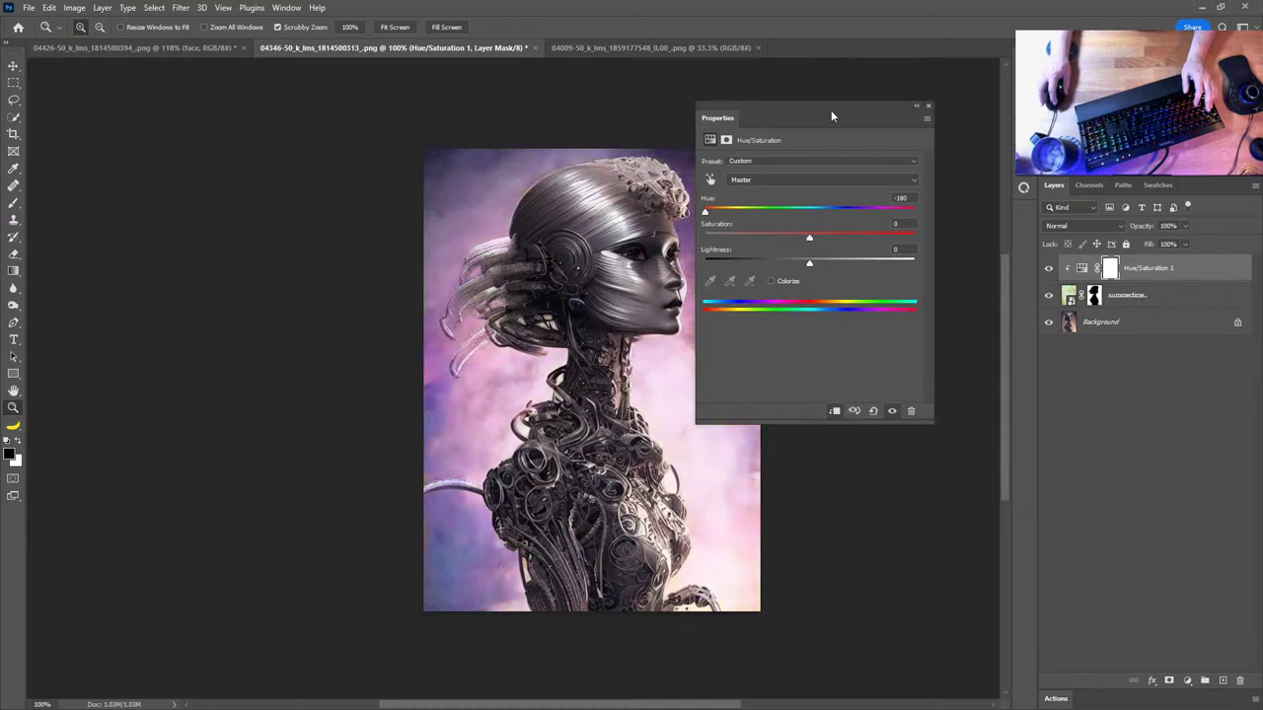
drag(832, 115, 905, 124)
drag(881, 253, 973, 222)
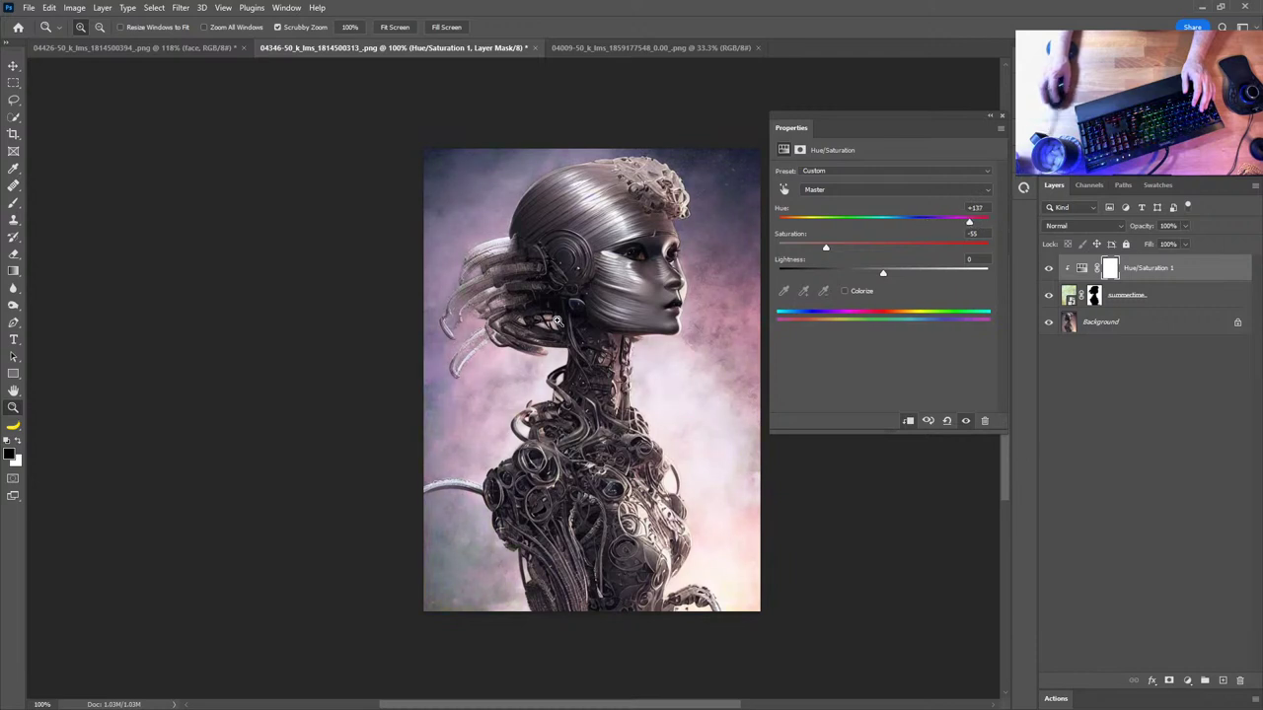
click(1003, 117)
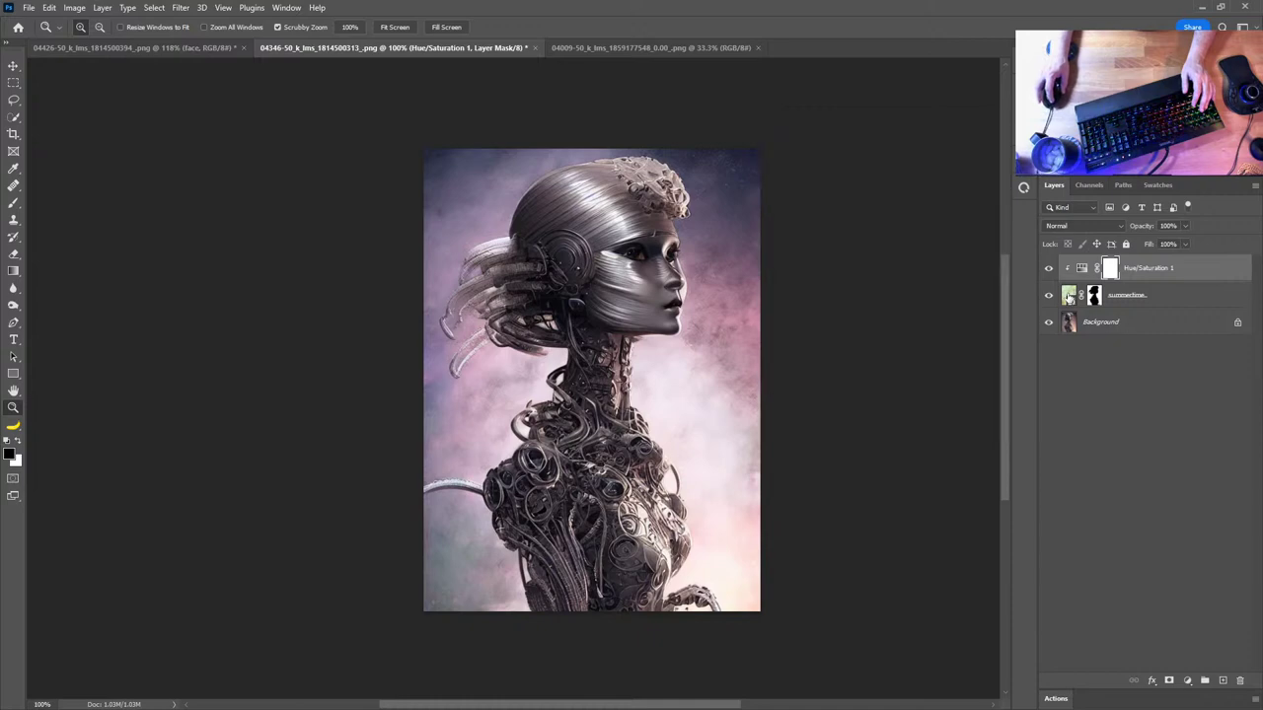
Zoom in to check the face, zoom back out, and select the summertime layer
drag(700, 314, 698, 278)
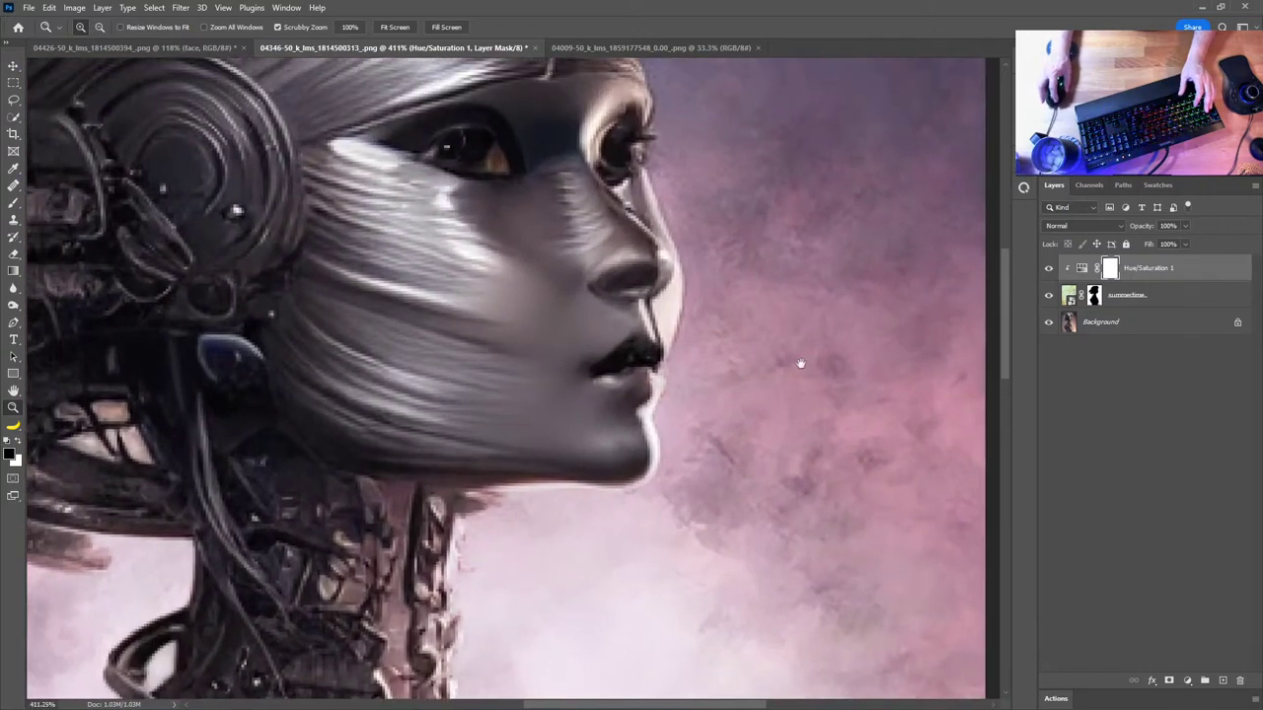
drag(800, 362, 804, 449)
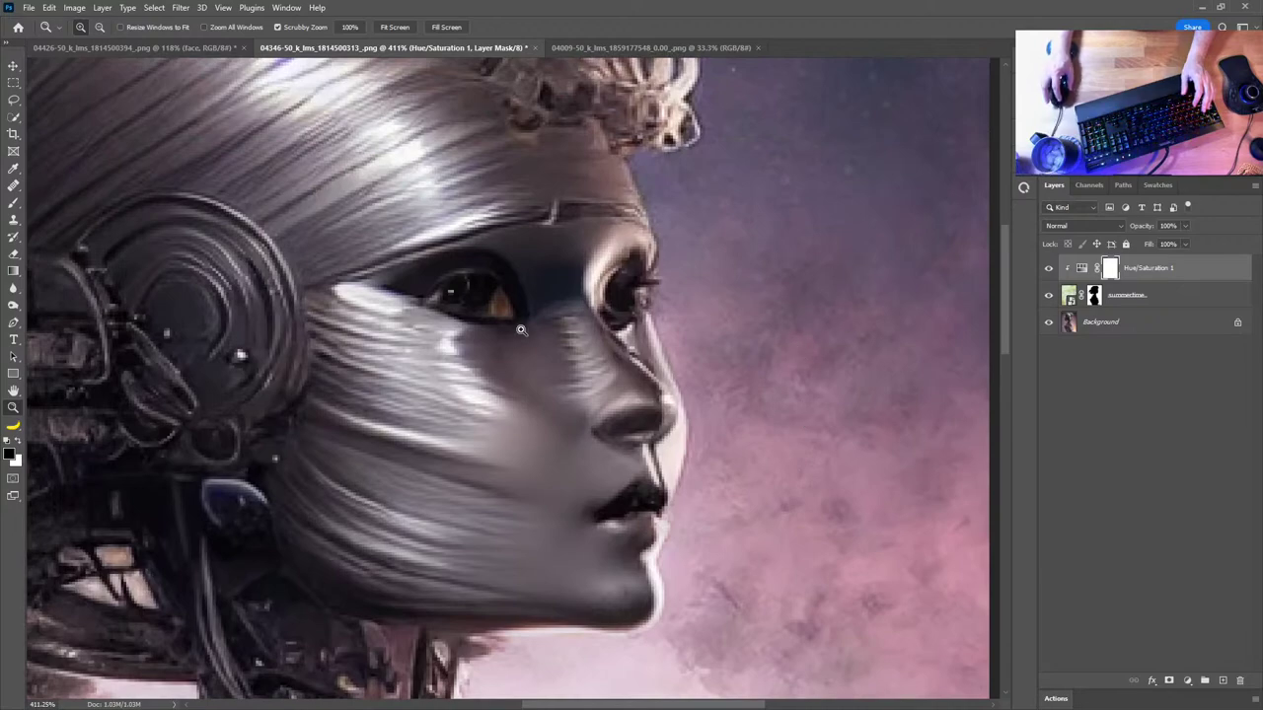
scroll(606, 395, down, 8)
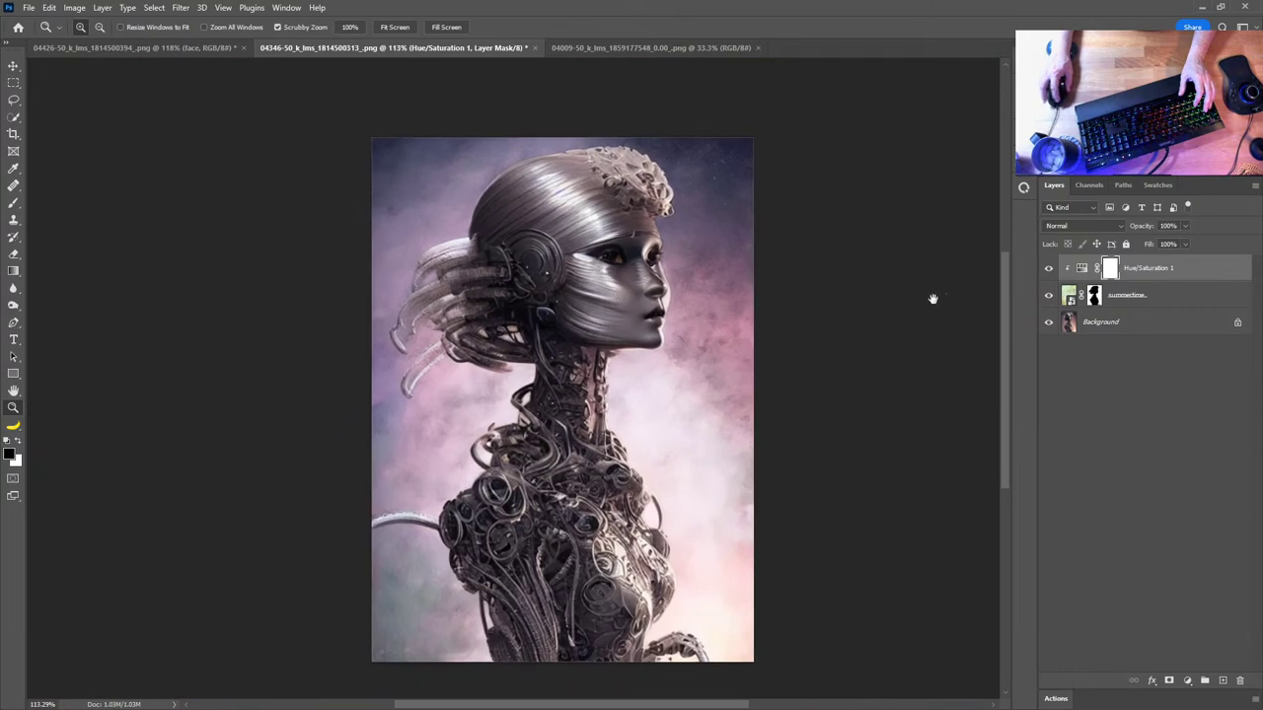
click(1070, 299)
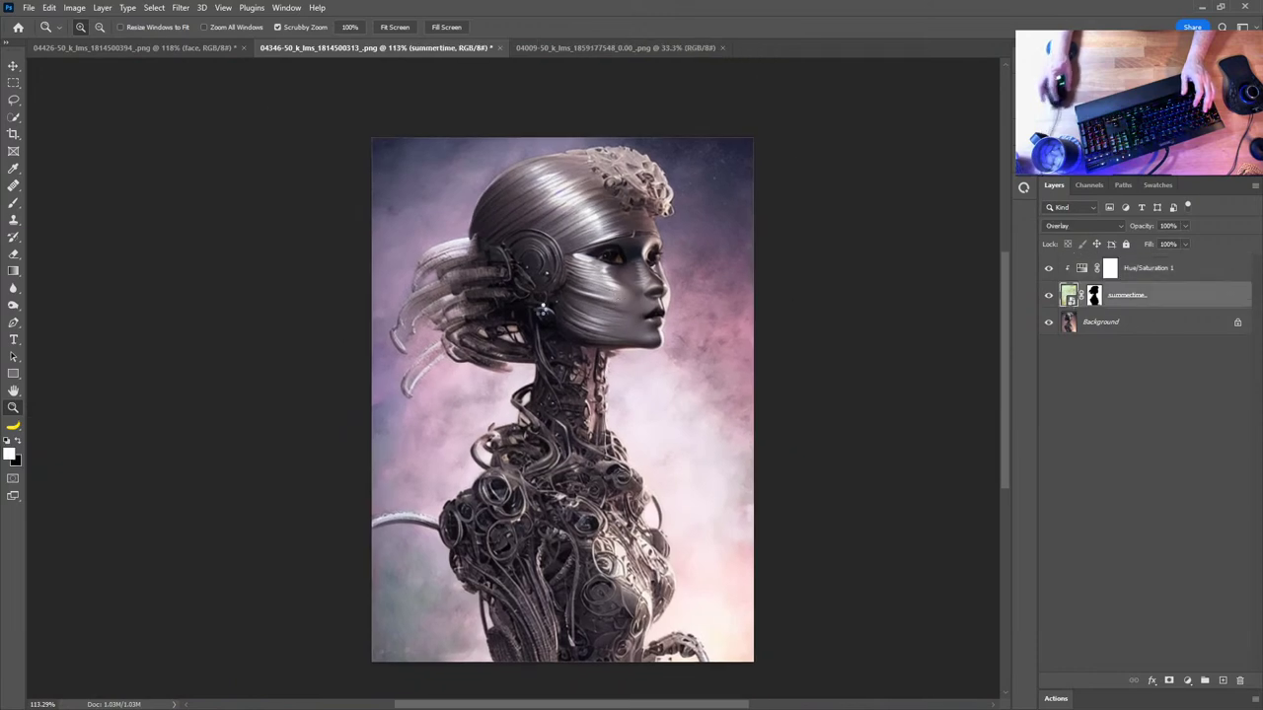
Apply a 6-pixel Gaussian Blur to the summertime smart object's contents
double_click(1069, 299)
click(180, 7)
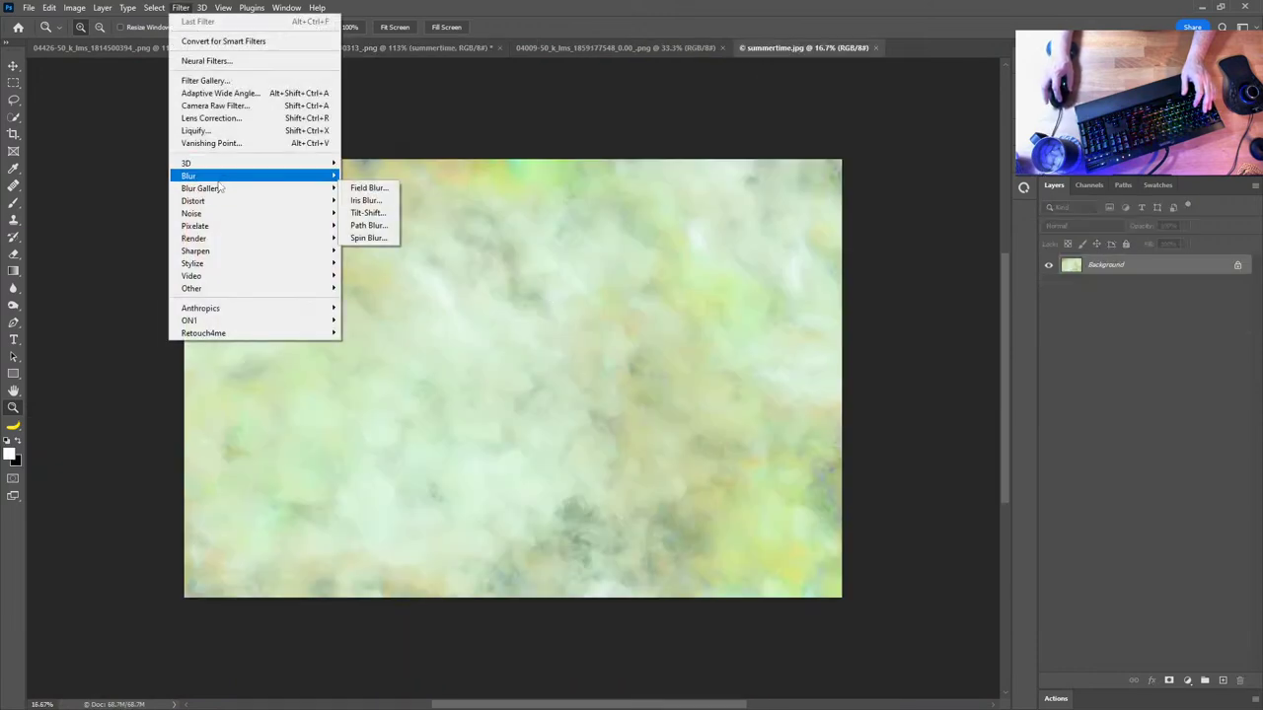
mouse_move(217, 175)
click(375, 225)
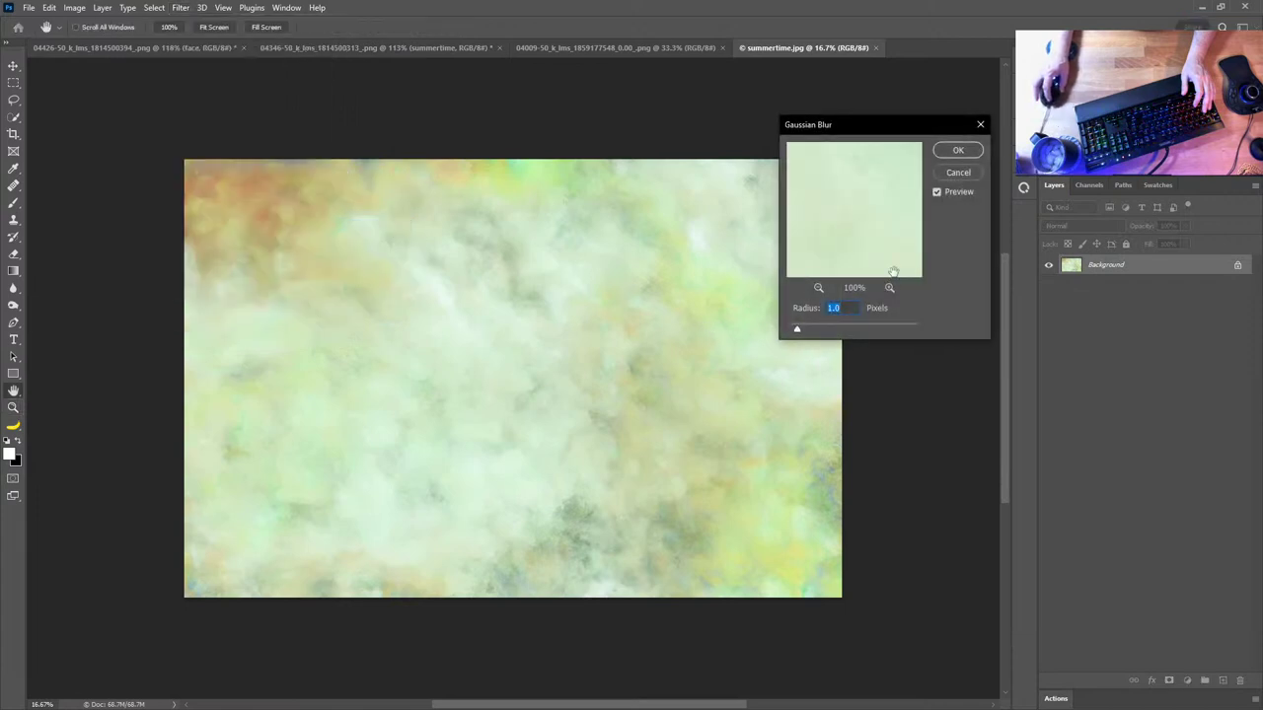
text(6)
click(958, 150)
Close and save the blurred texture JPEG, then toggle summertime off and on to compare
key(z)
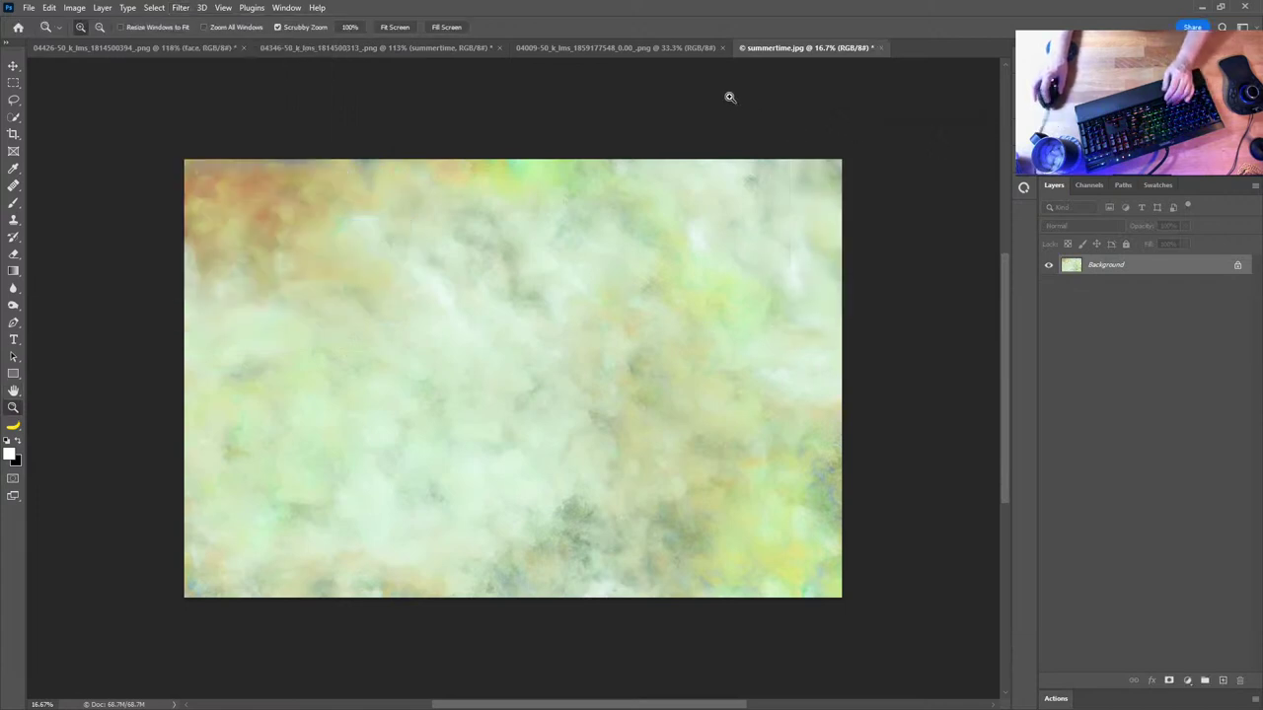
click(881, 47)
key(space)
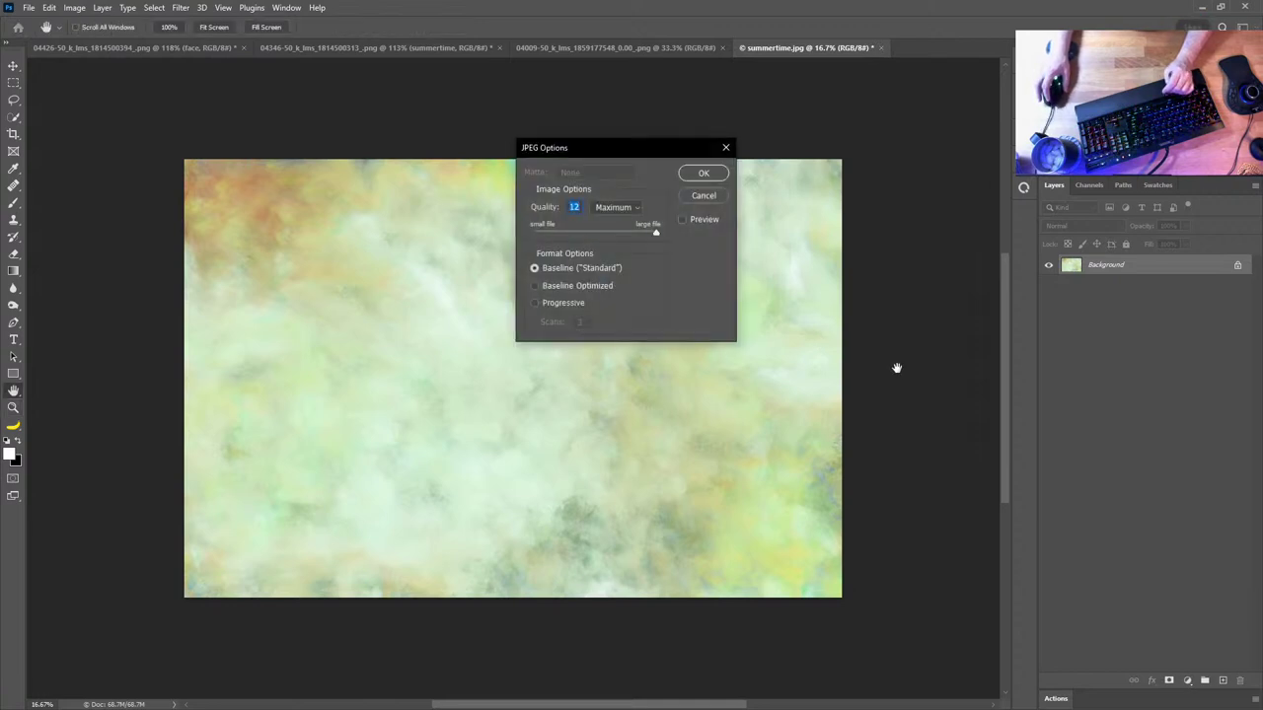
click(704, 173)
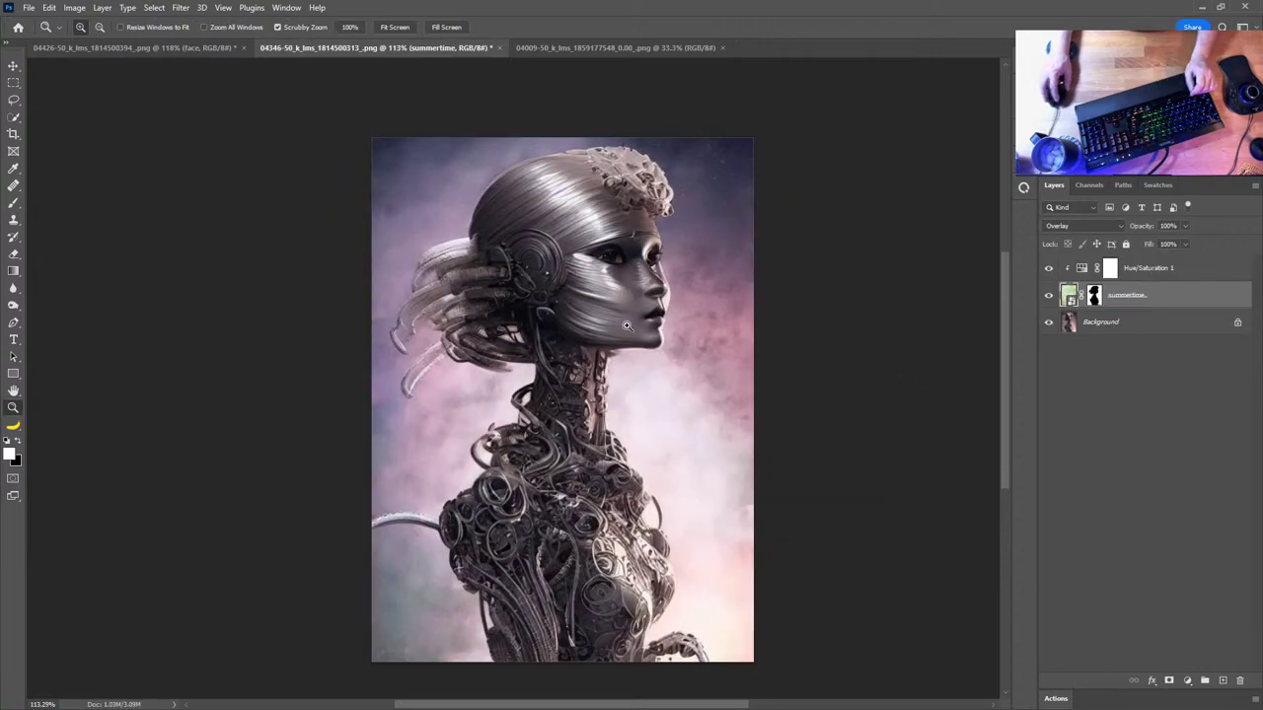
drag(710, 353, 726, 375)
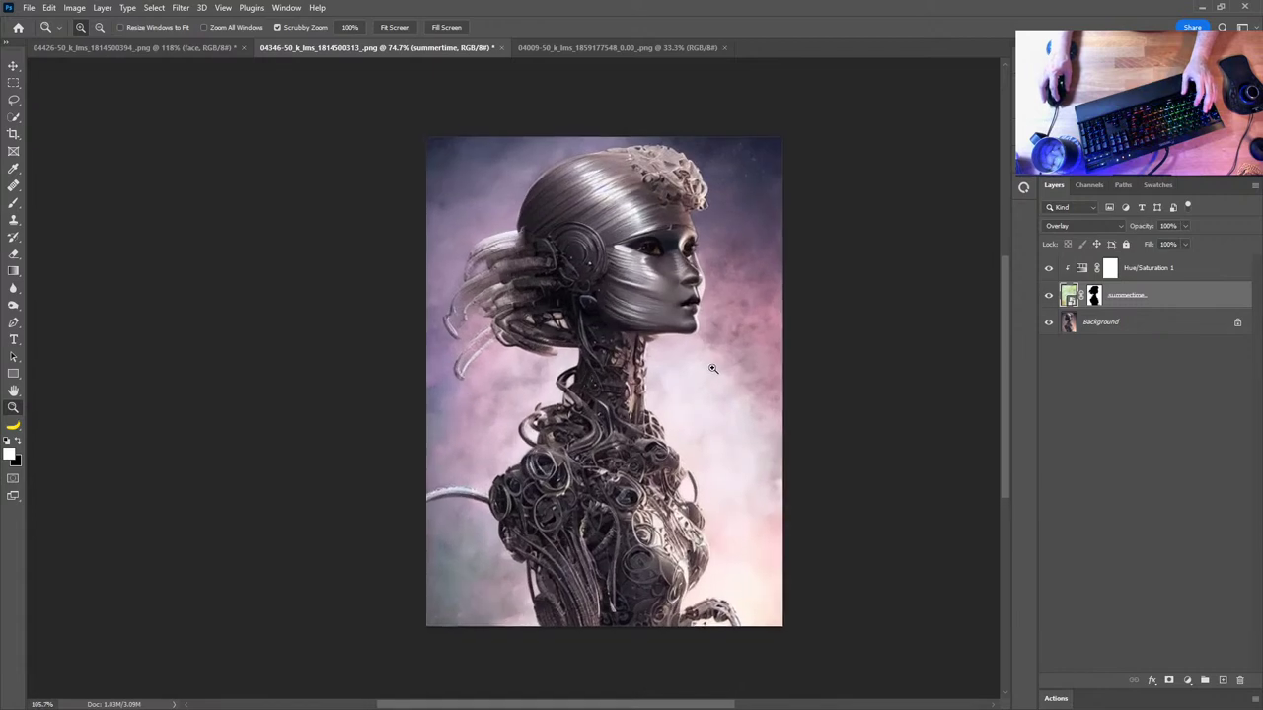
click(1052, 296)
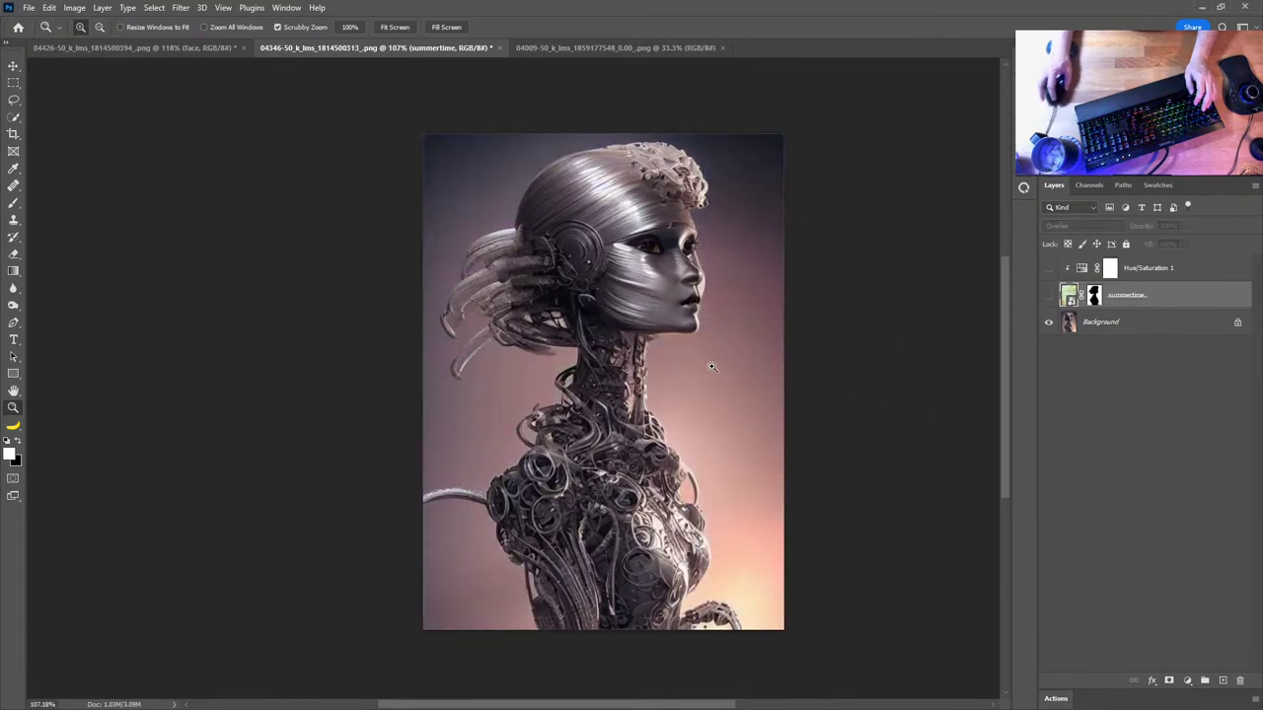
click(1048, 296)
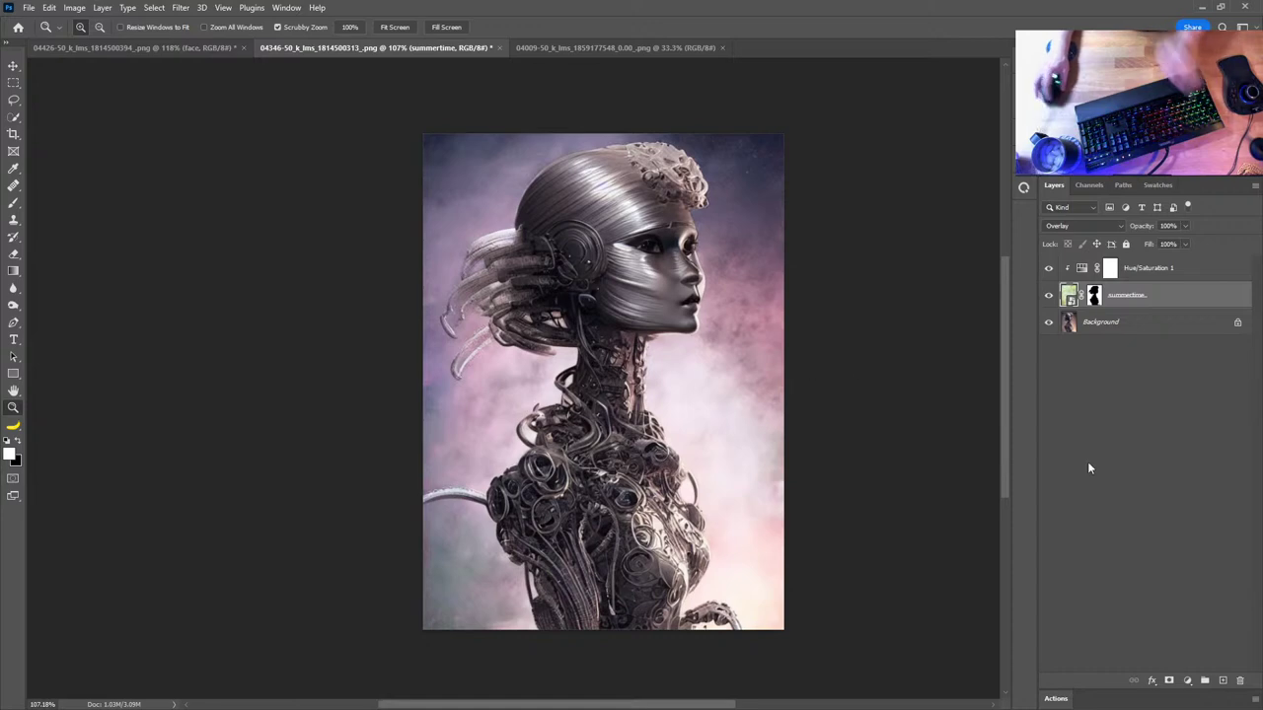
Drag the bkg corridor layer from the face document into the portrait
click(606, 52)
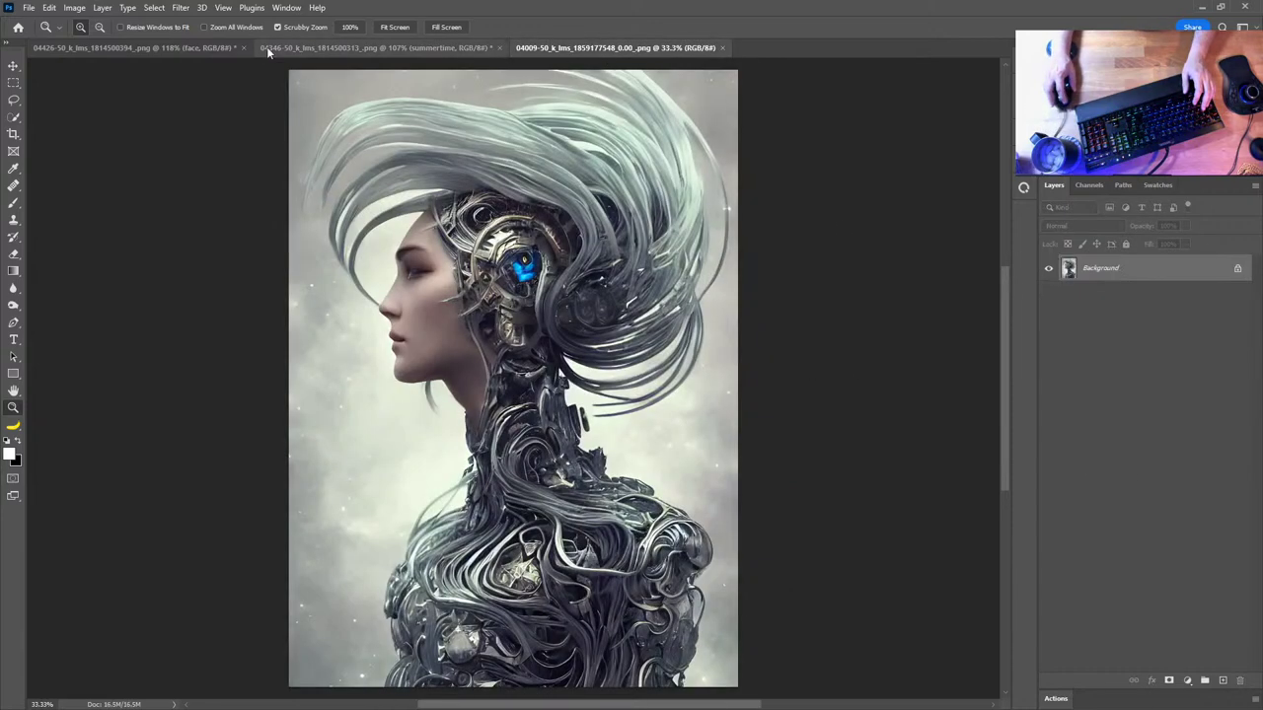
click(138, 48)
click(1128, 277)
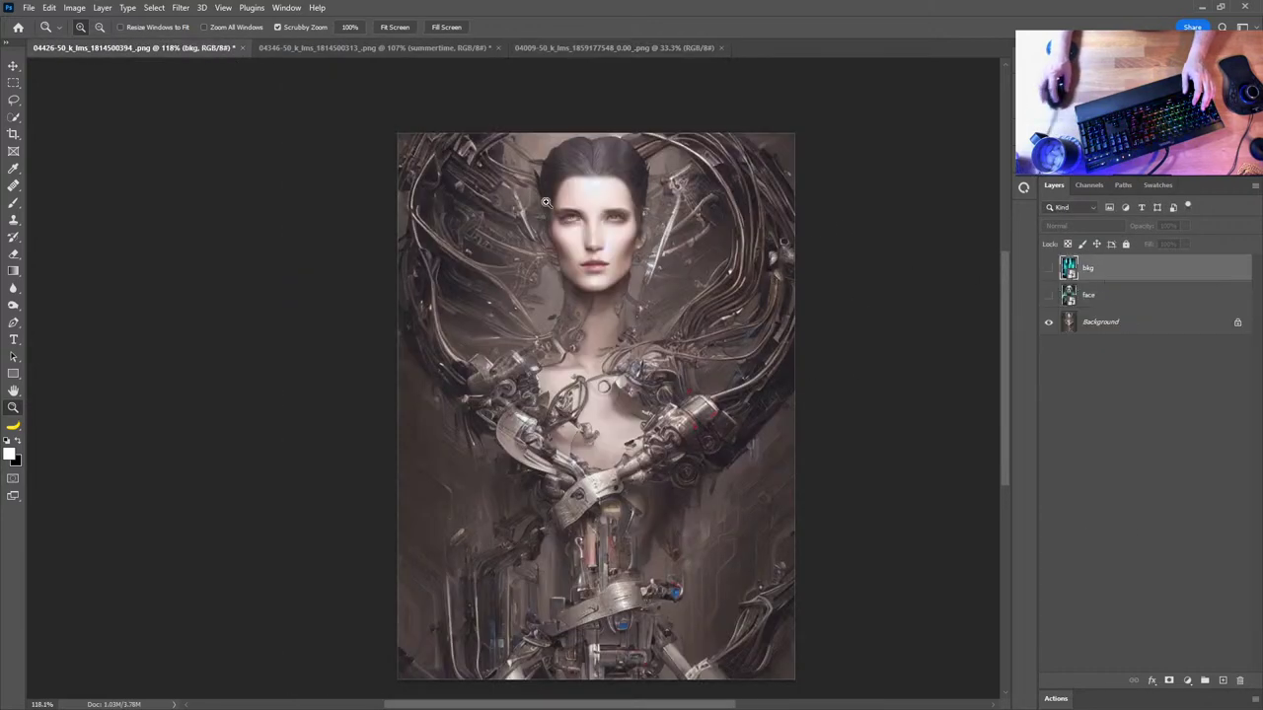
click(13, 65)
drag(741, 312, 505, 202)
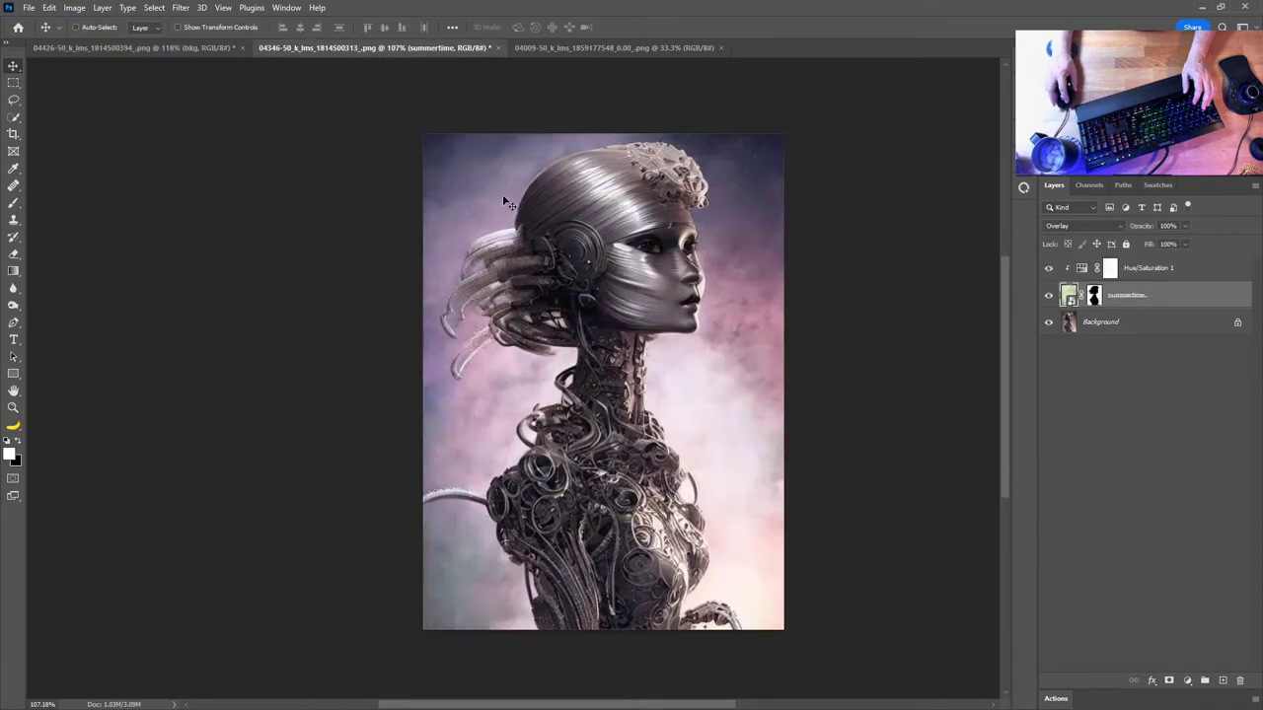
drag(631, 258, 723, 429)
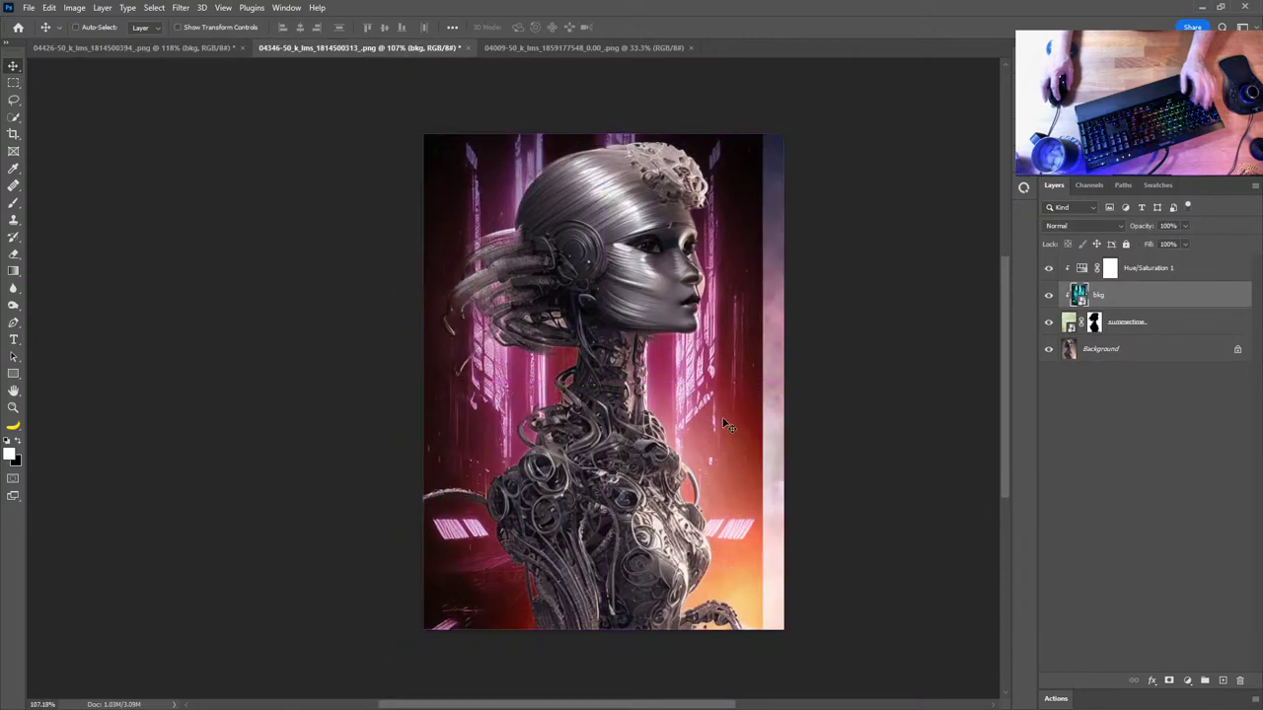
Scale the corridor to fill the canvas and move the hue adjustment below it
key(ctrl+t)
drag(764, 633, 817, 606)
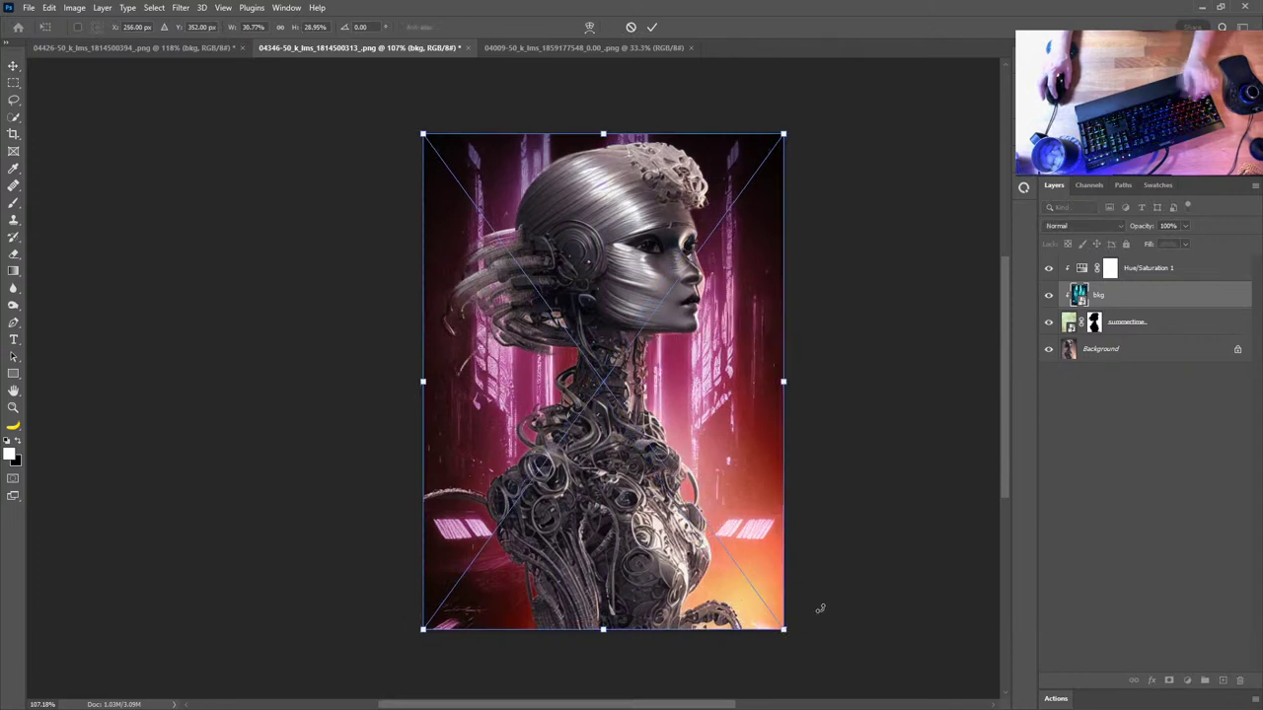
key(Return)
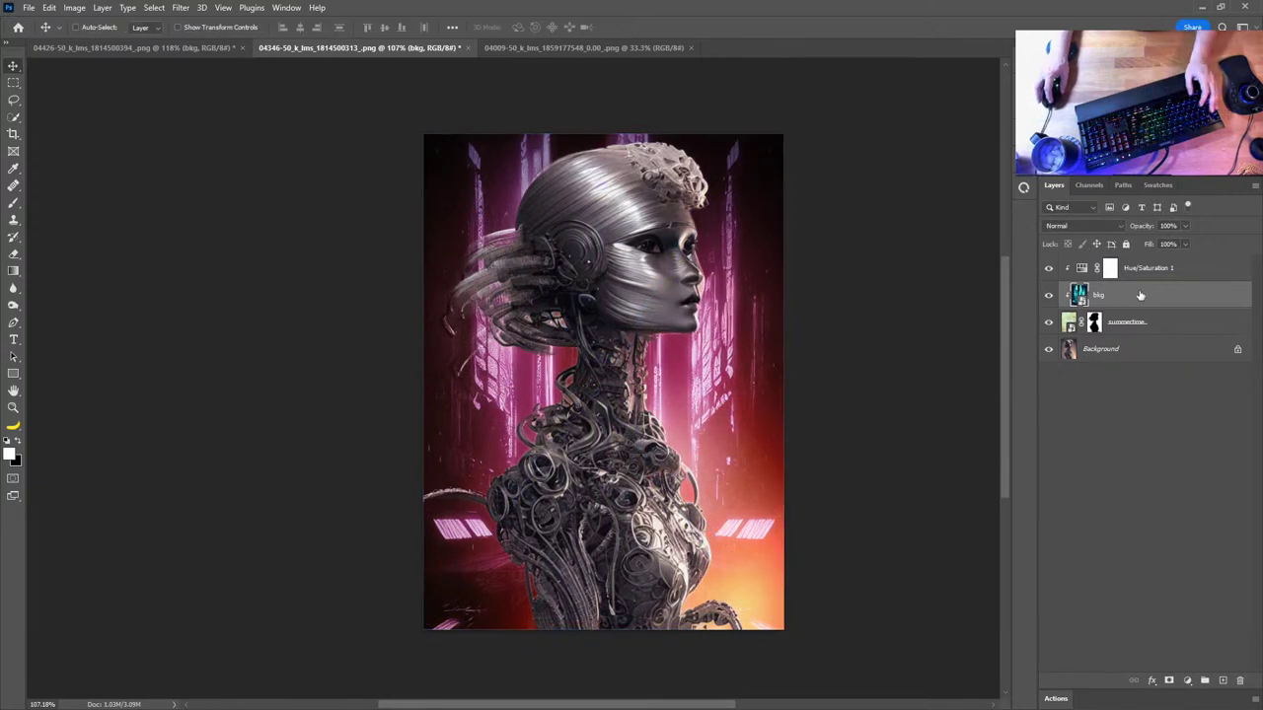
drag(1158, 273, 1157, 306)
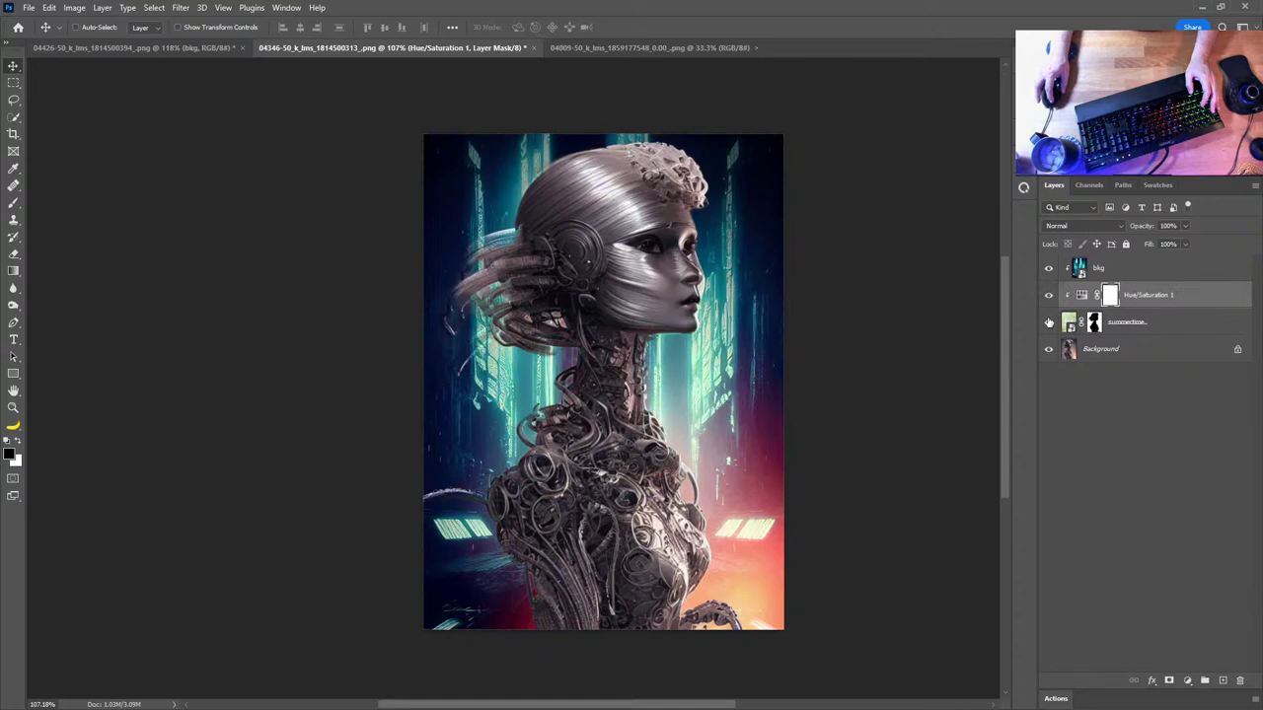
Hide summertime, clip the hue adjustment to the corridor, and copy the silhouette mask onto bkg
click(1049, 323)
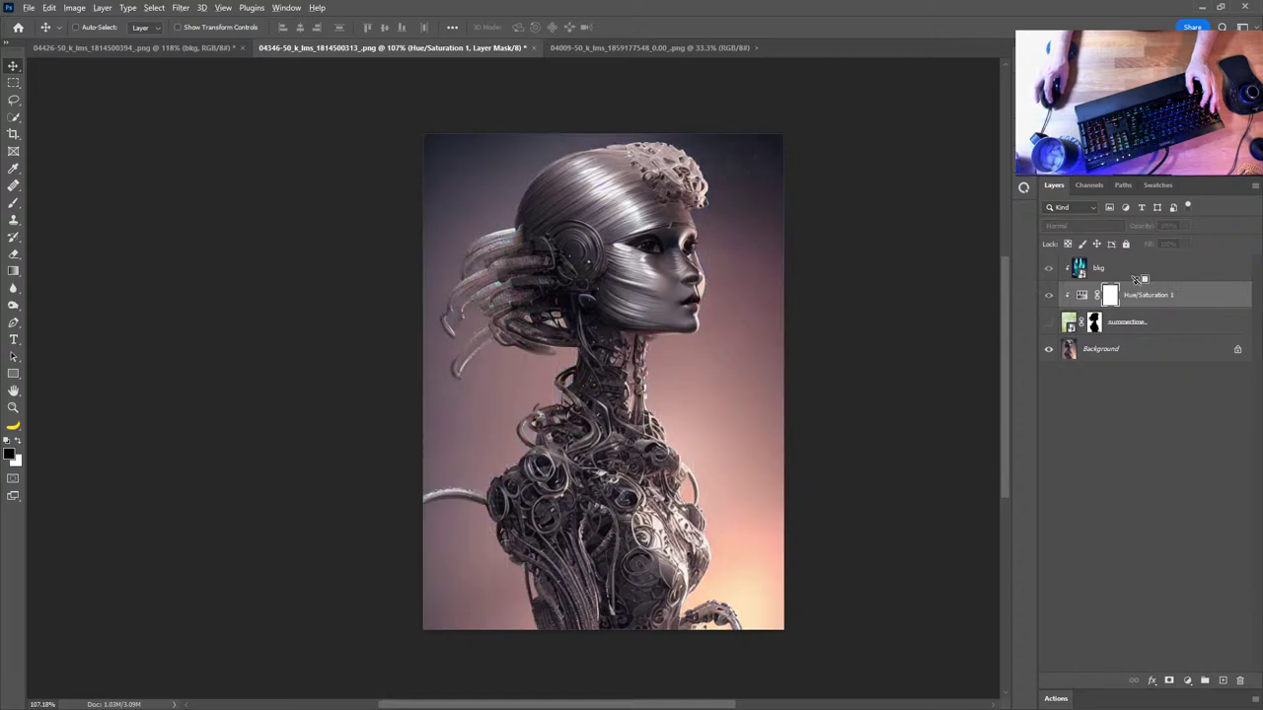
alt+click(1138, 282)
drag(1135, 296, 1159, 266)
alt+click(1122, 280)
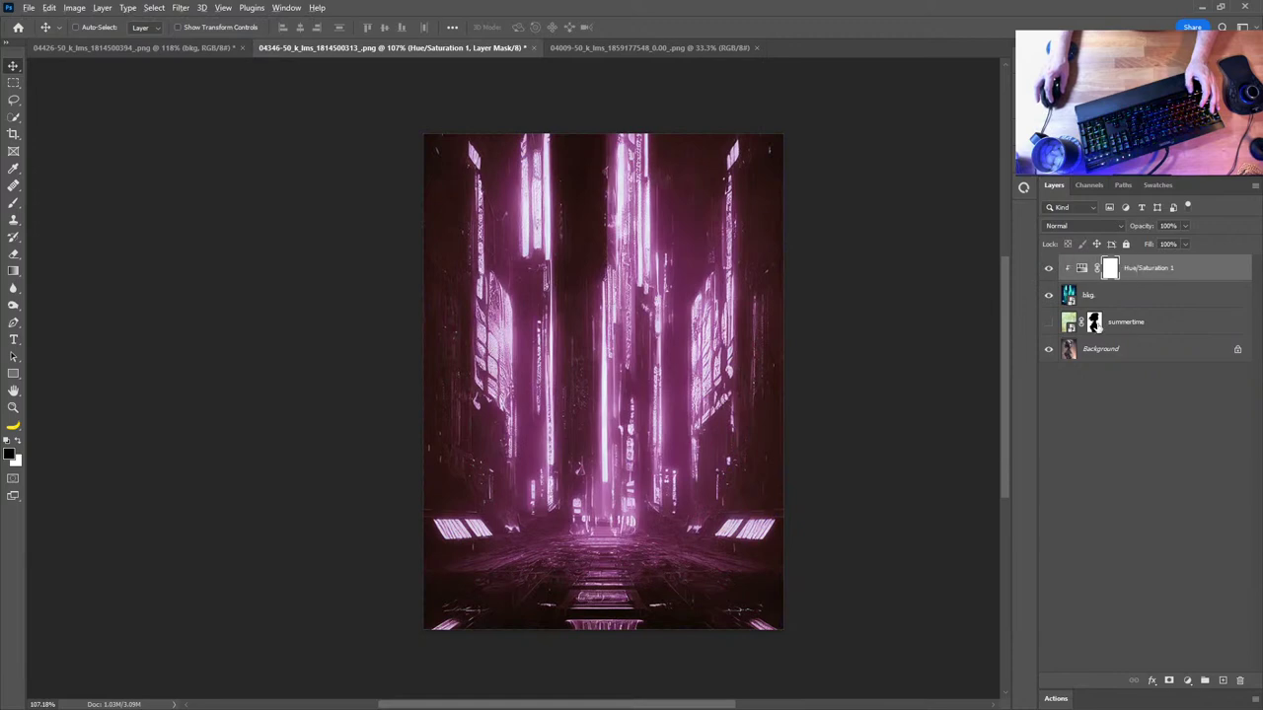
drag(1093, 323, 1105, 306)
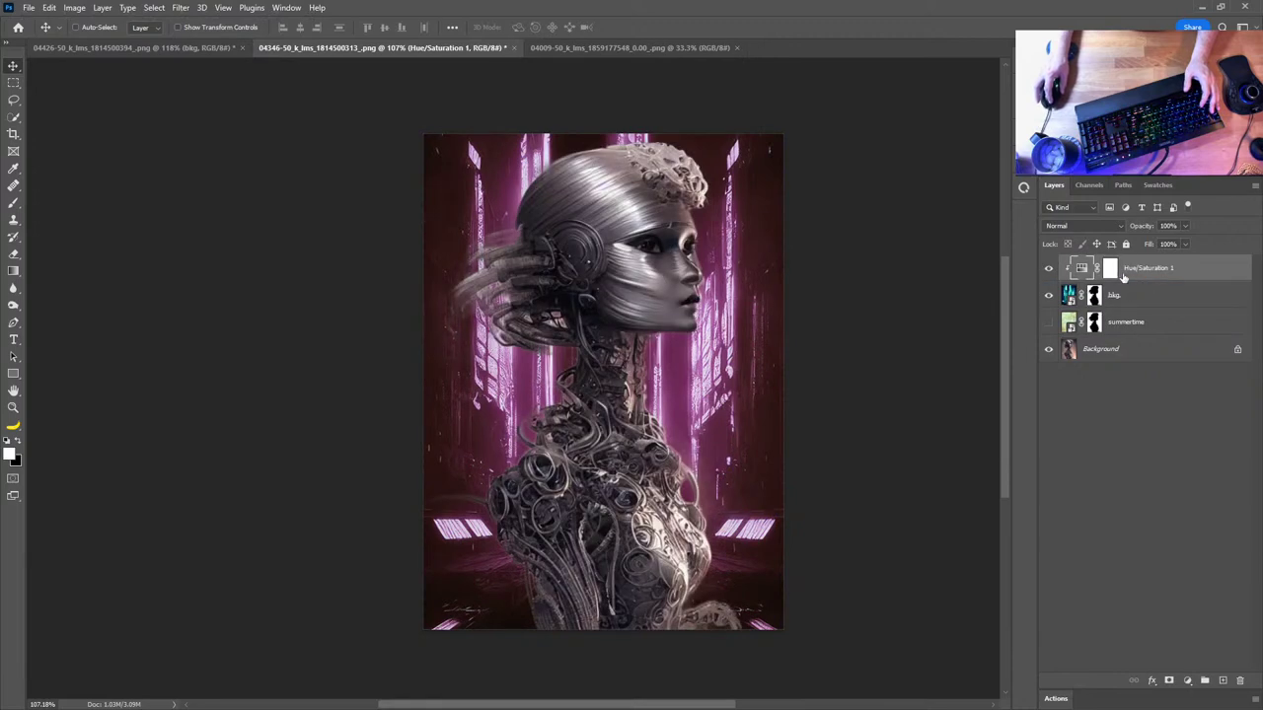
Reset the Hue/Saturation values to 0 and preview other hues on the corridor
double_click(1081, 269)
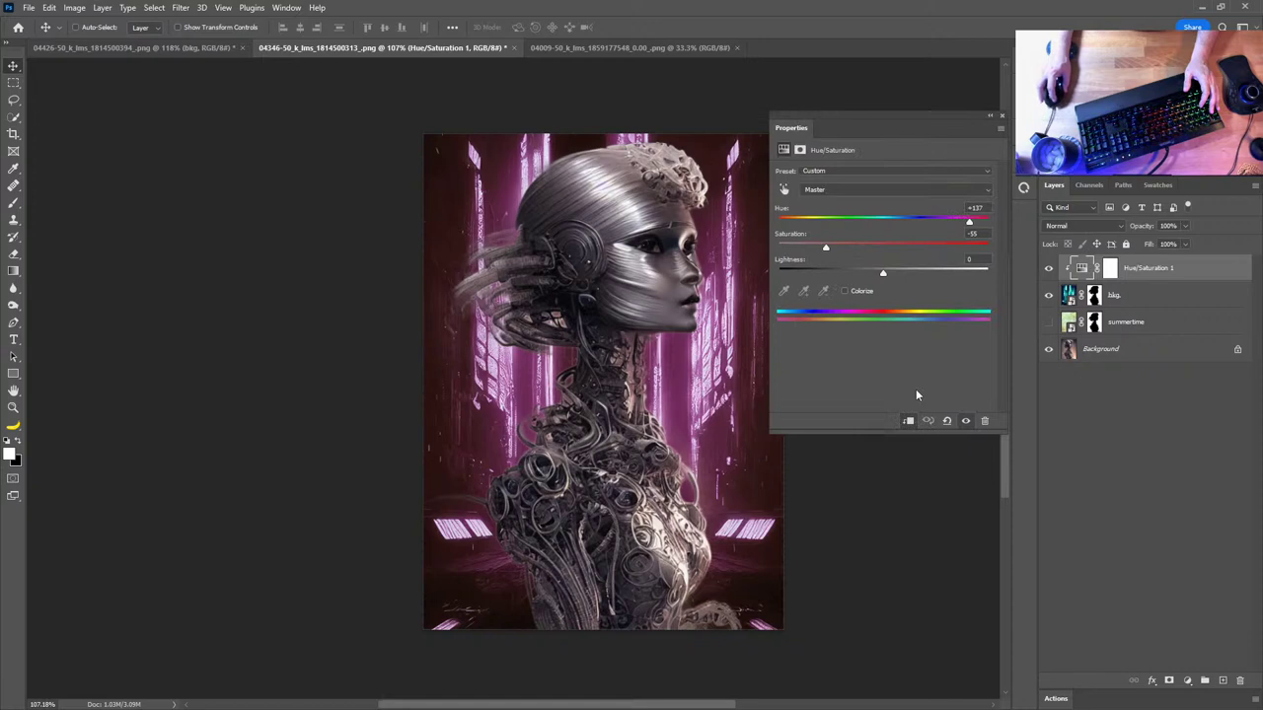
click(947, 420)
drag(883, 225, 949, 226)
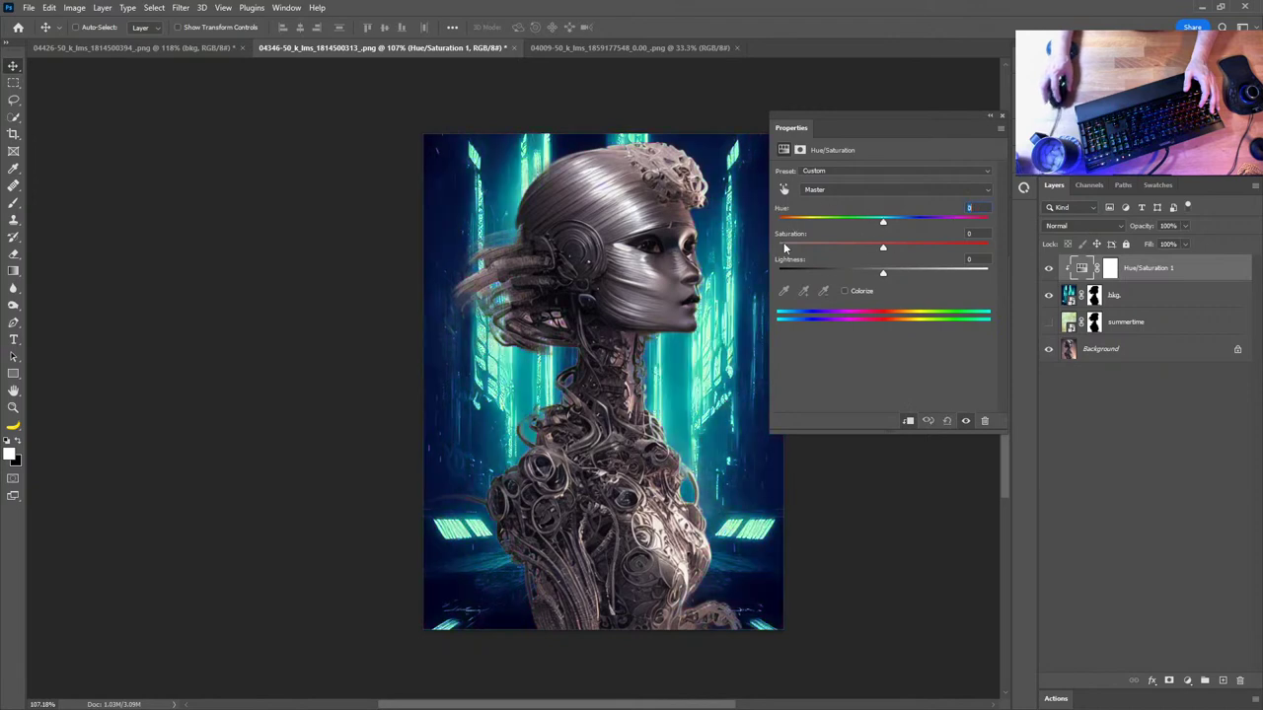
scroll(735, 367, right, 3)
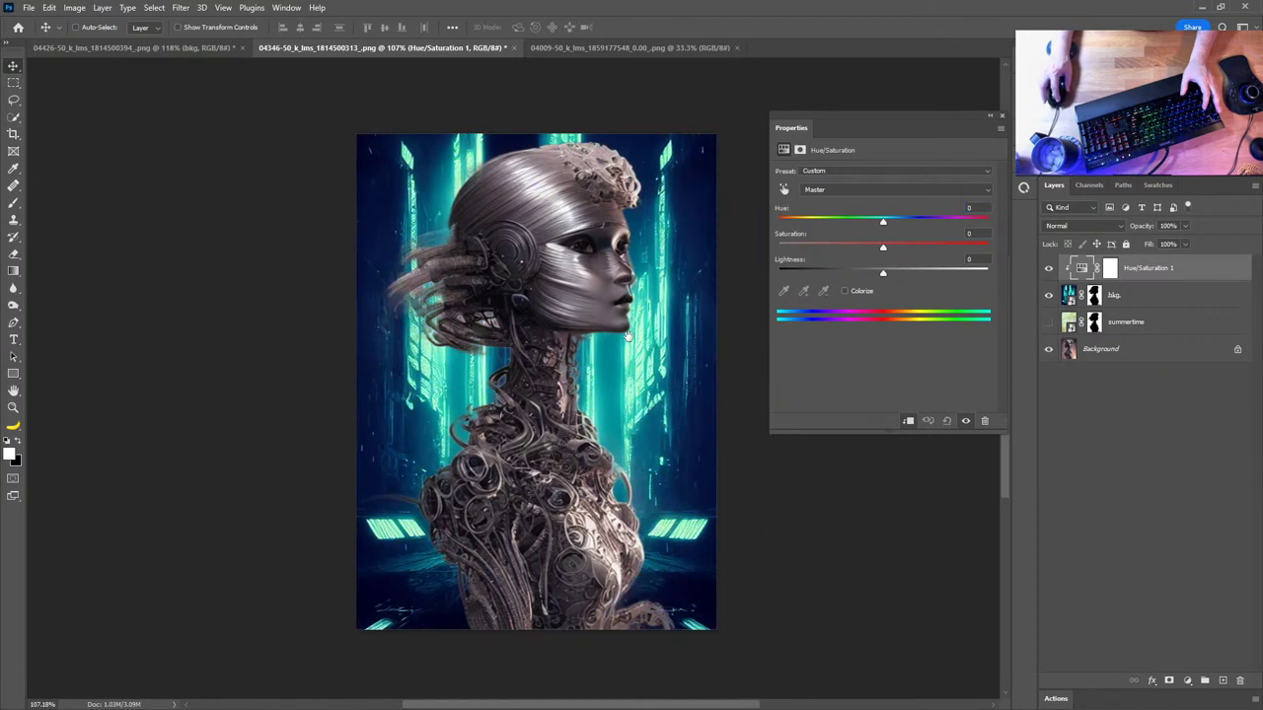
Add a mid-grey Solid Color fill layer blended in Luminosity
click(1188, 680)
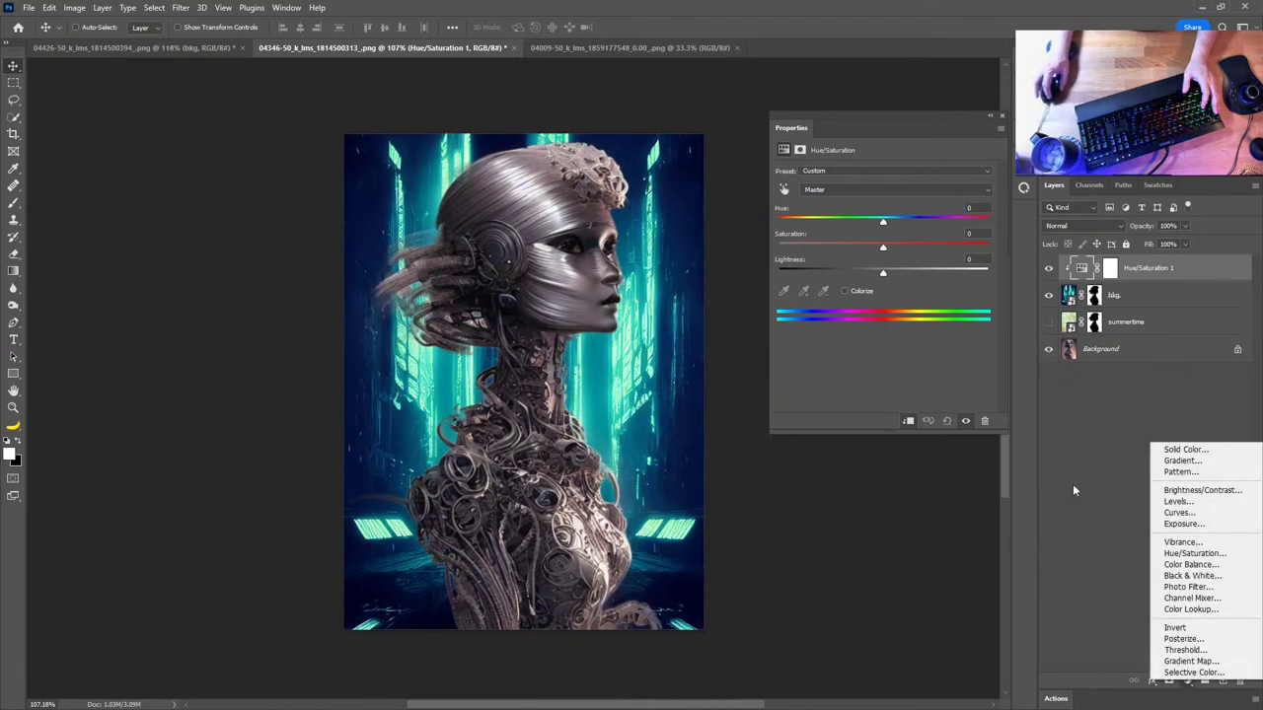
click(1165, 450)
drag(860, 444, 716, 451)
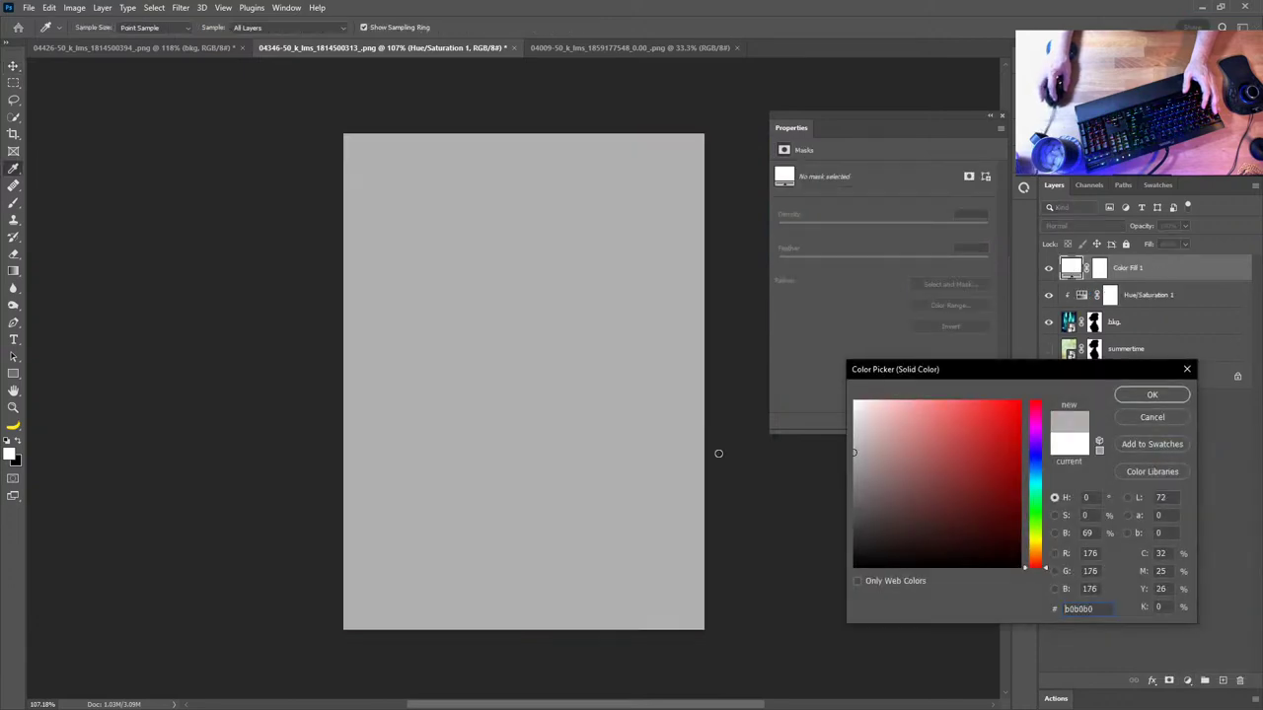
click(1153, 395)
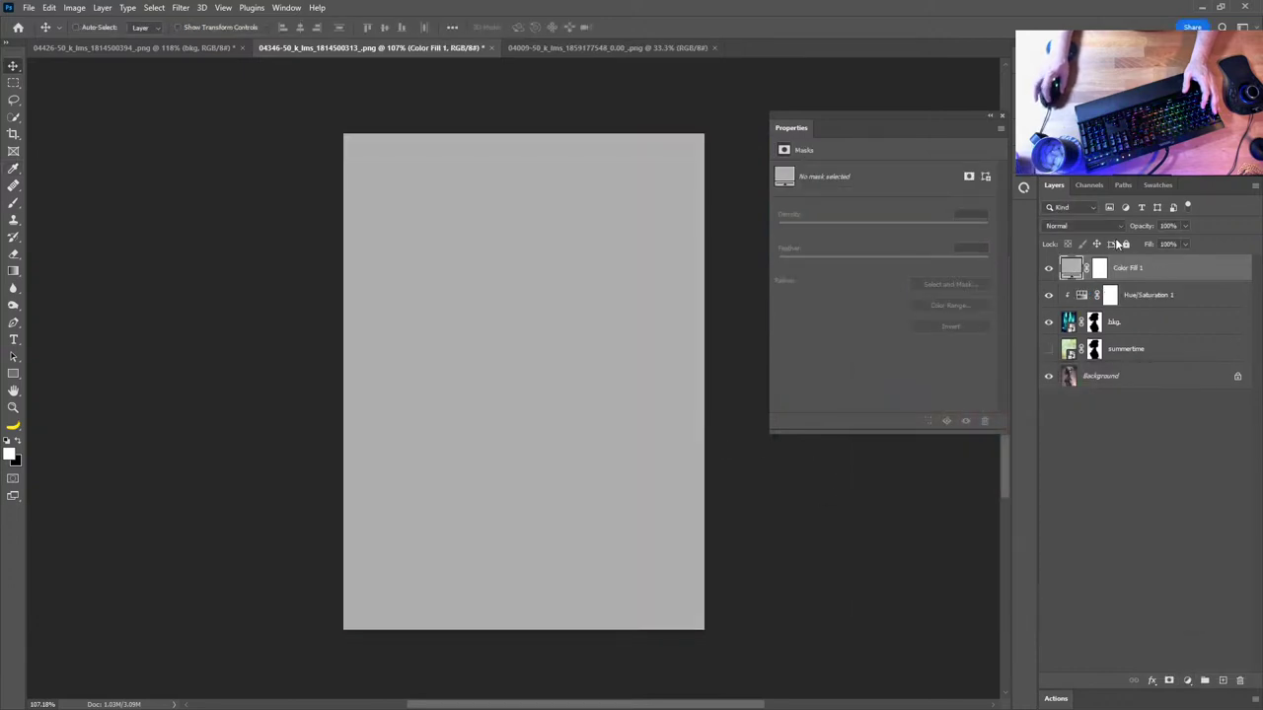
click(1083, 226)
click(1085, 545)
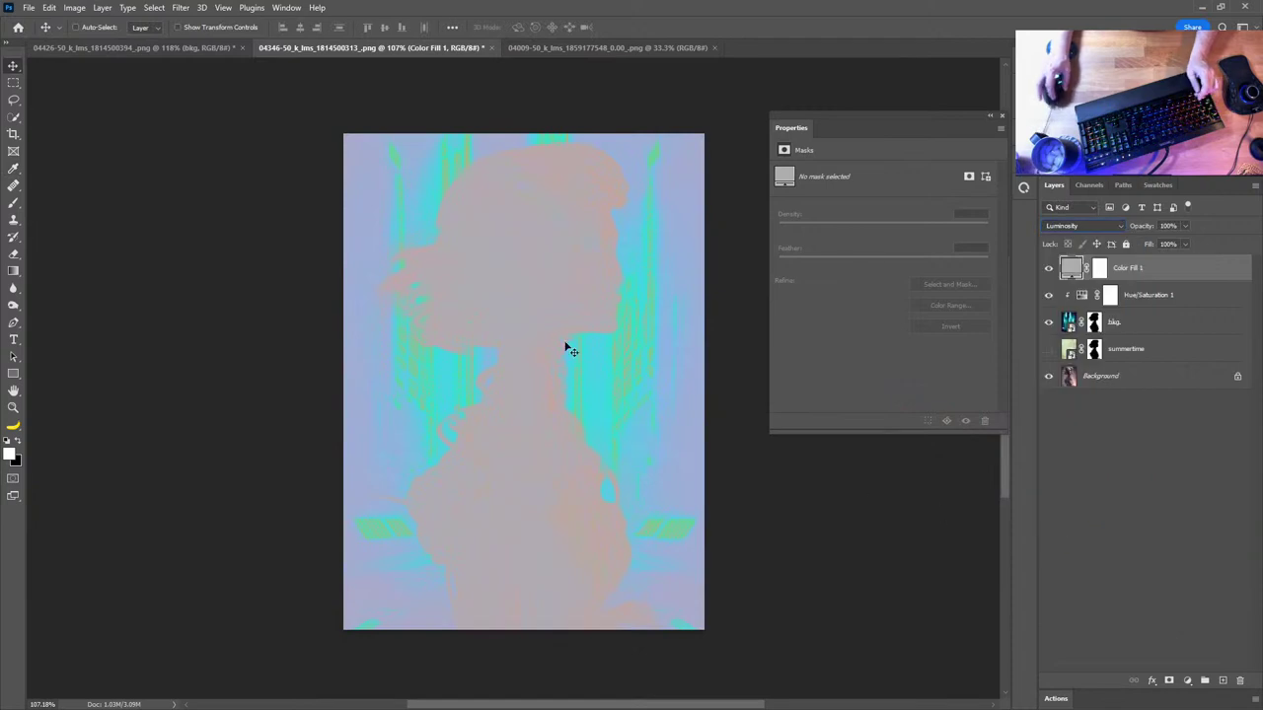
Add a Curves adjustment with the fill's mask, pulling black and white points inward for harsh contrast
key(z)
drag(566, 319, 598, 329)
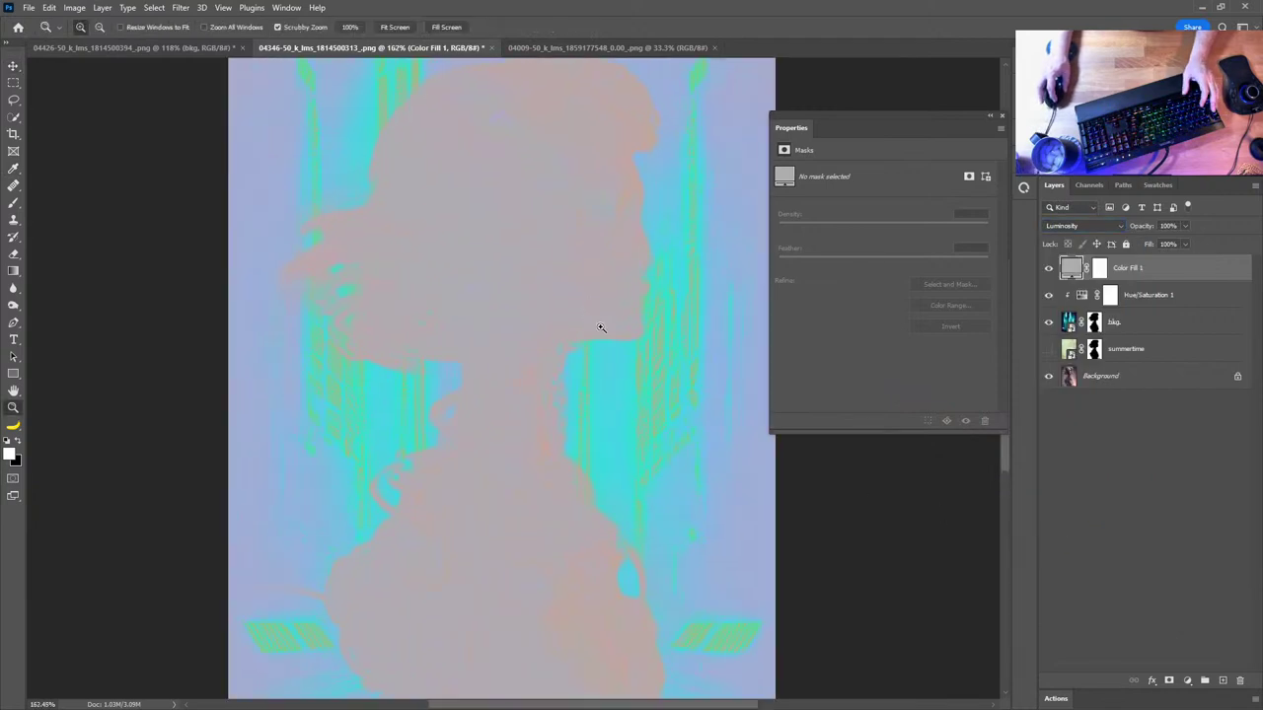
click(1187, 680)
click(1196, 513)
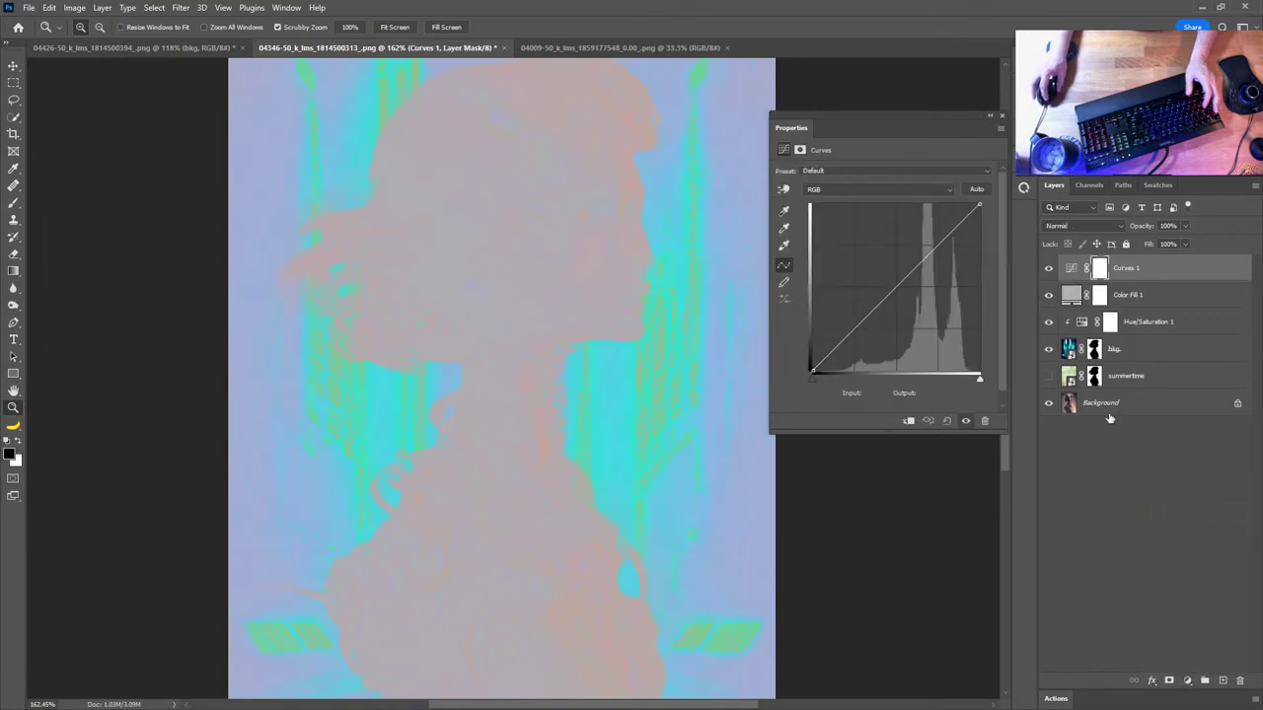
drag(1113, 296, 1124, 280)
drag(812, 372, 899, 374)
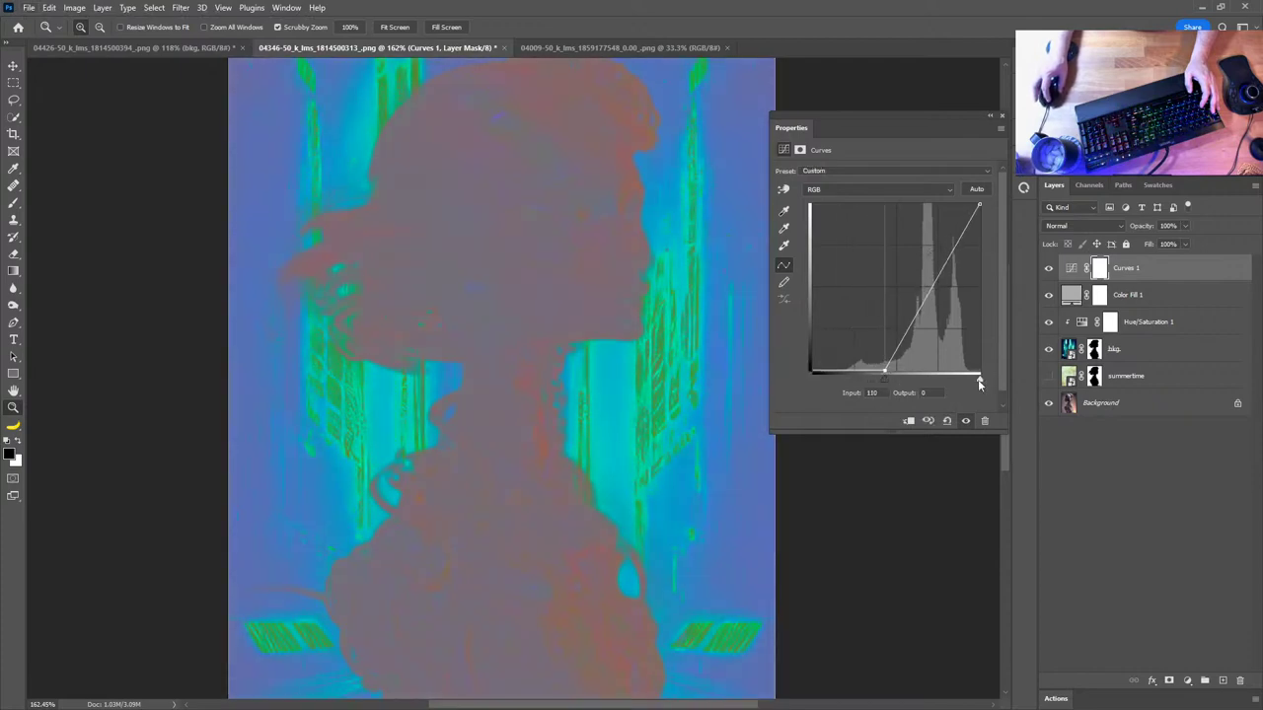
drag(979, 380, 922, 388)
click(948, 381)
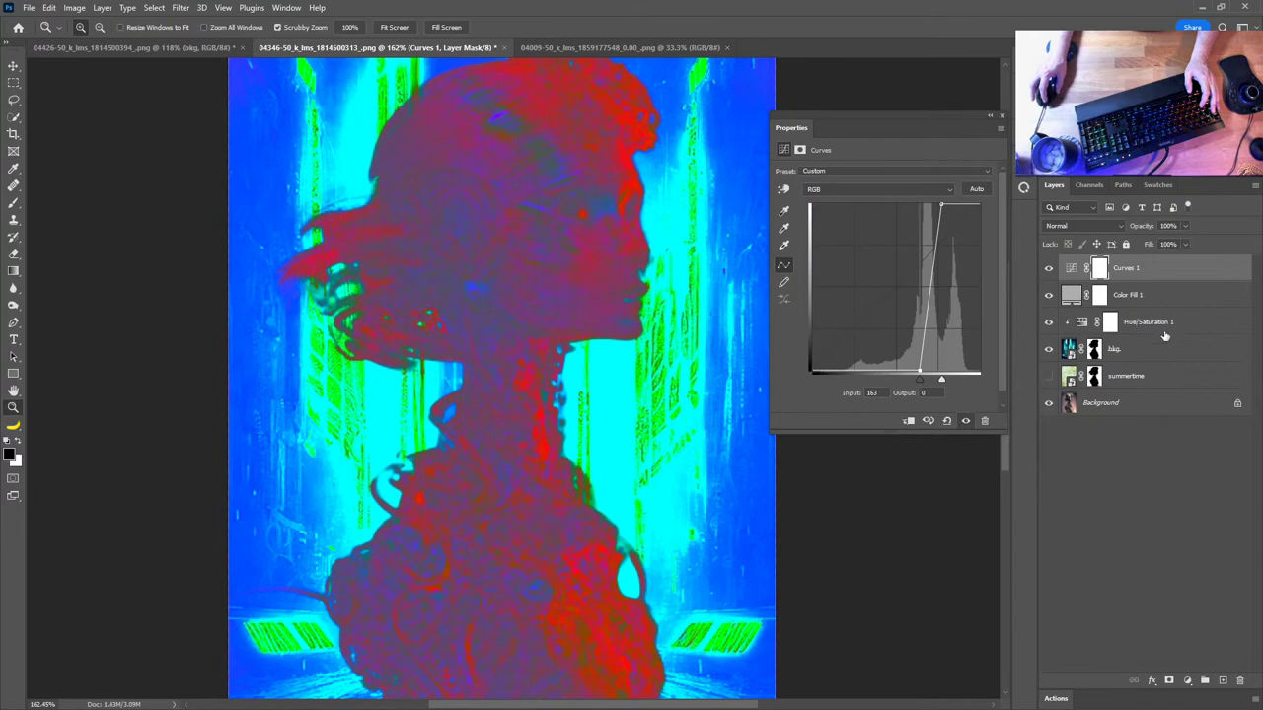
click(1081, 322)
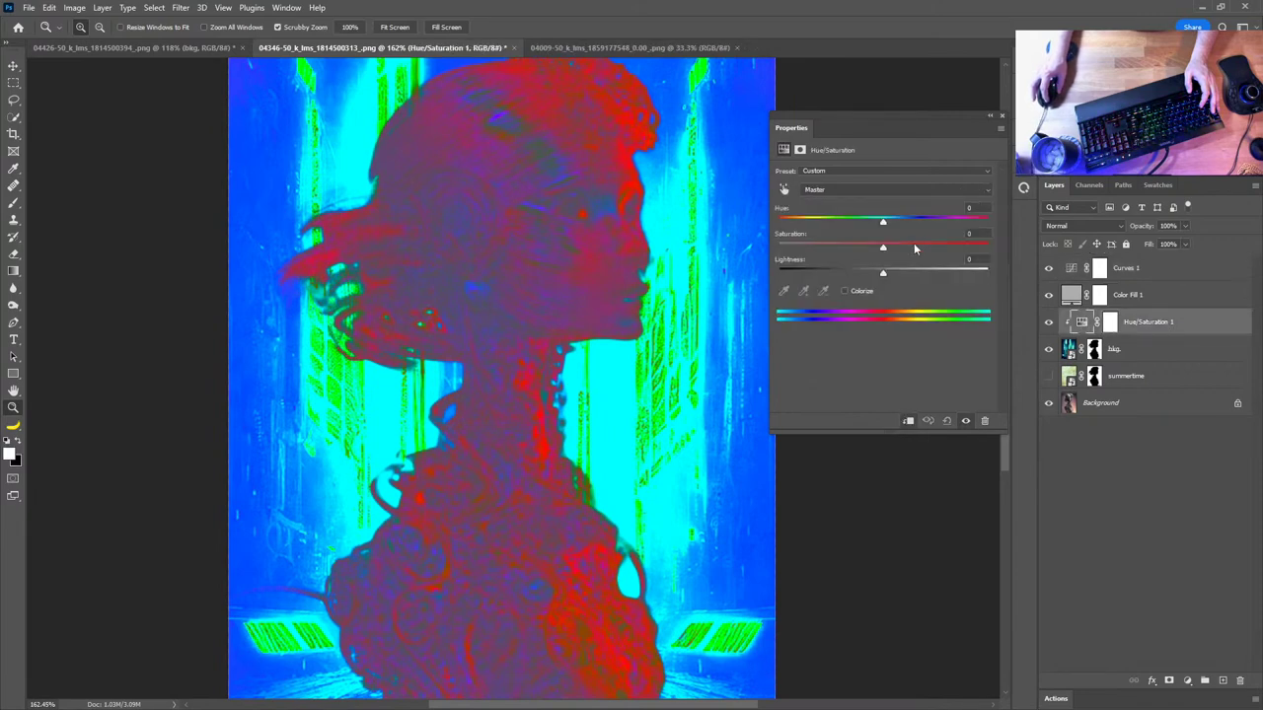
Set the background Hue/Saturation to Hue -180 and Saturation -97, hiding Color Fill 1
drag(883, 224, 773, 229)
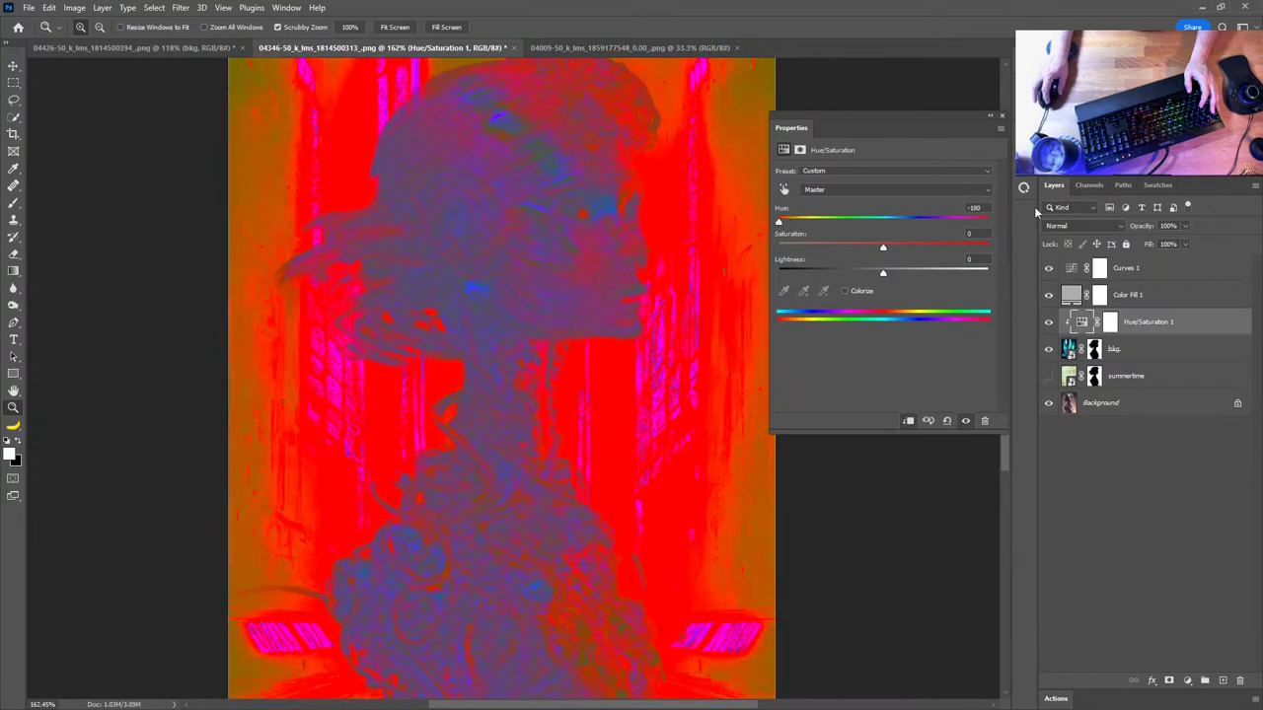
drag(883, 249, 835, 248)
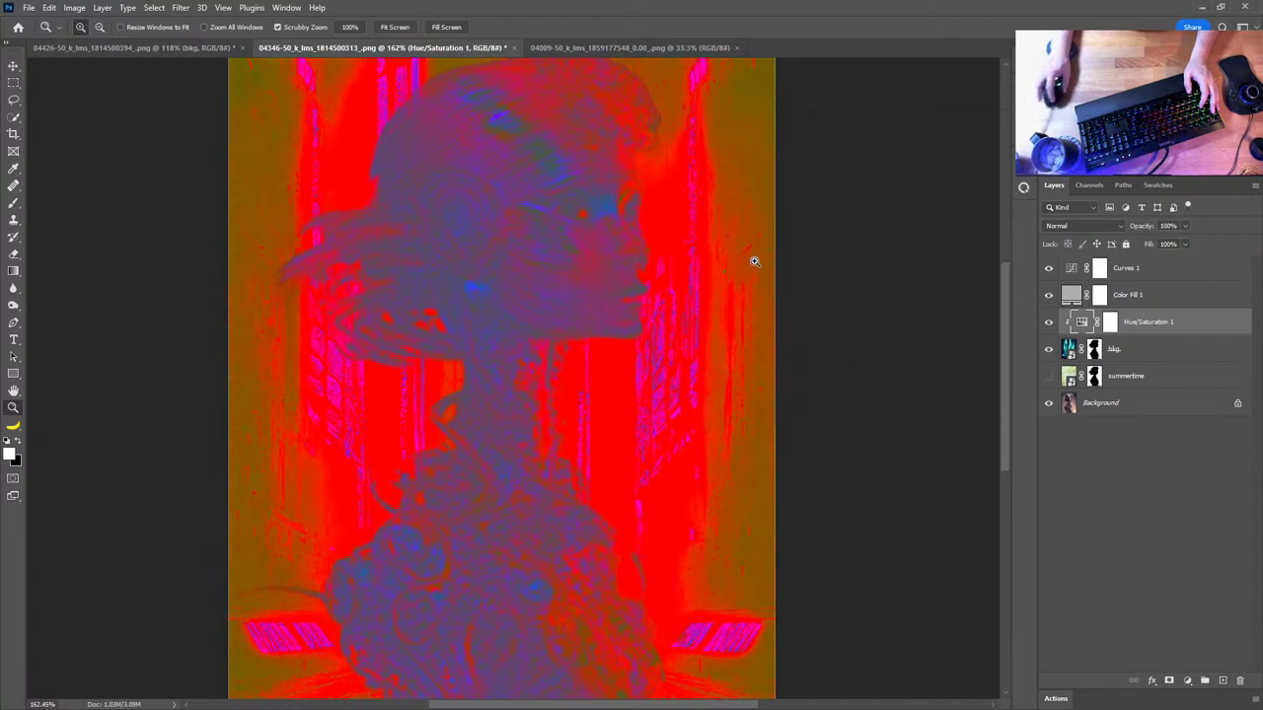
click(1050, 295)
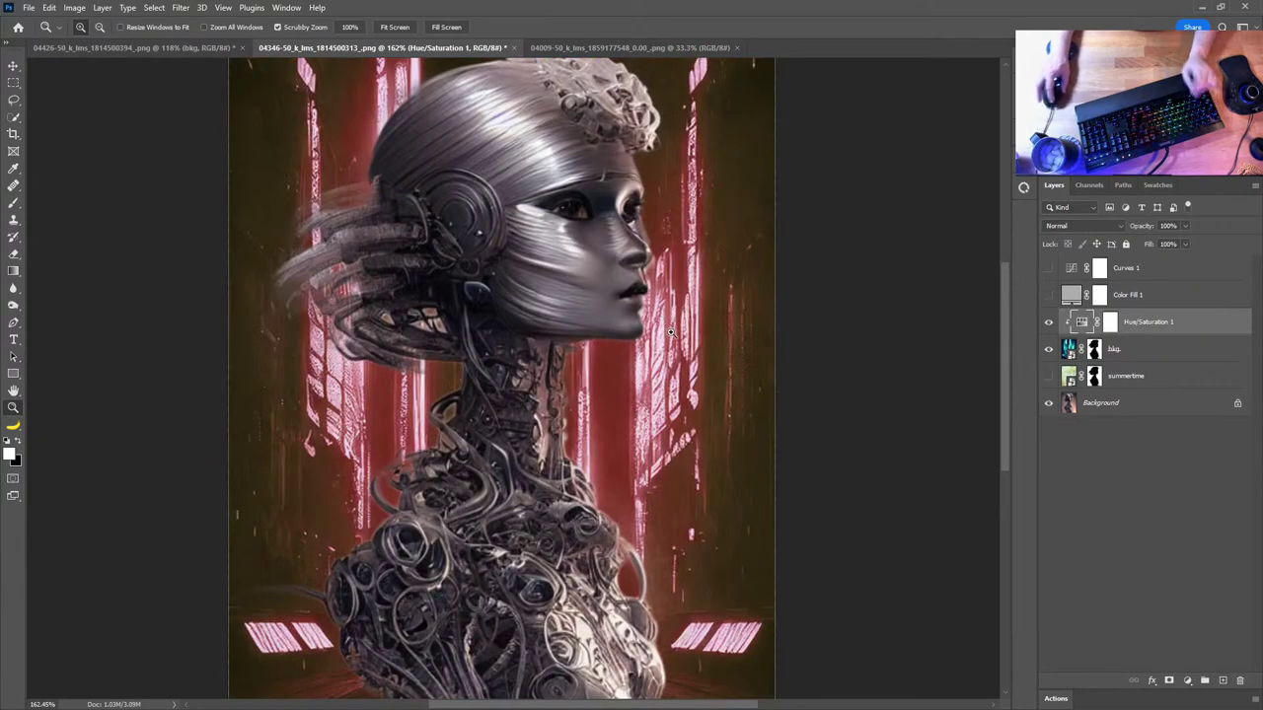
drag(670, 332, 577, 334)
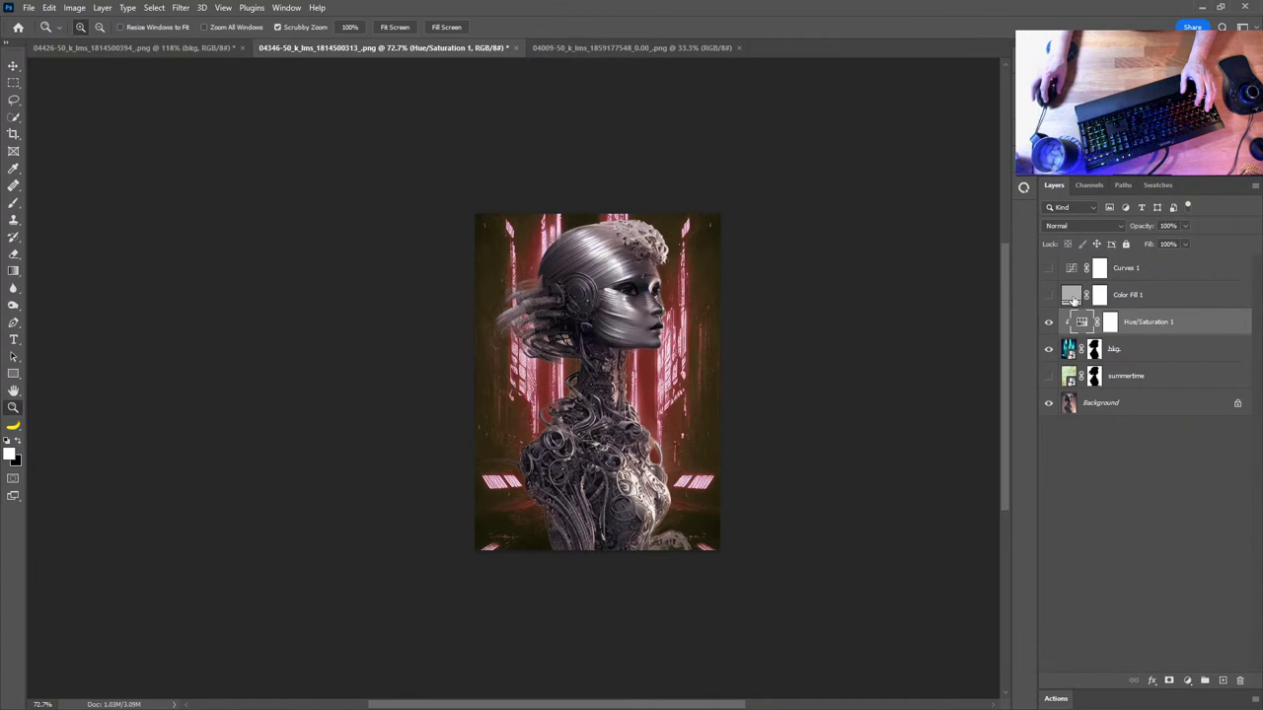
double_click(1084, 326)
drag(835, 251, 785, 258)
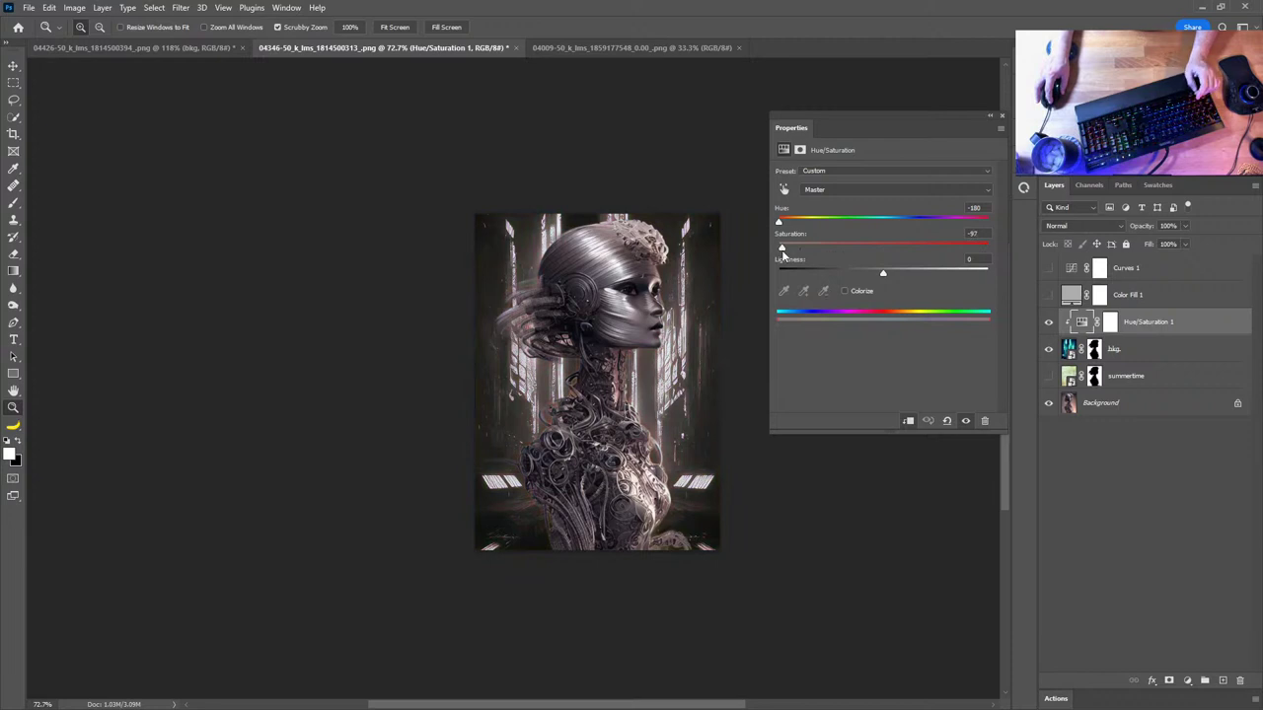
Toggle the fill, curves, hue and summertime layers to compare, then move summertime to the top
click(1048, 294)
click(1048, 267)
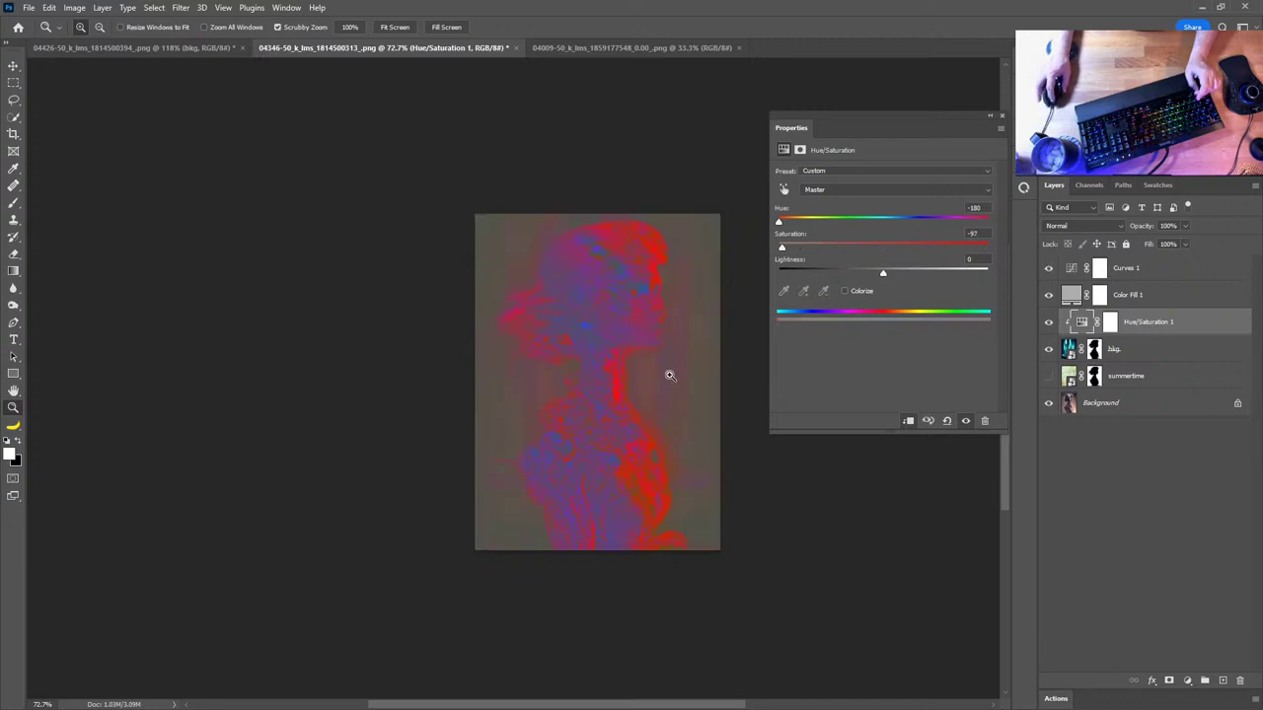
drag(632, 329, 649, 224)
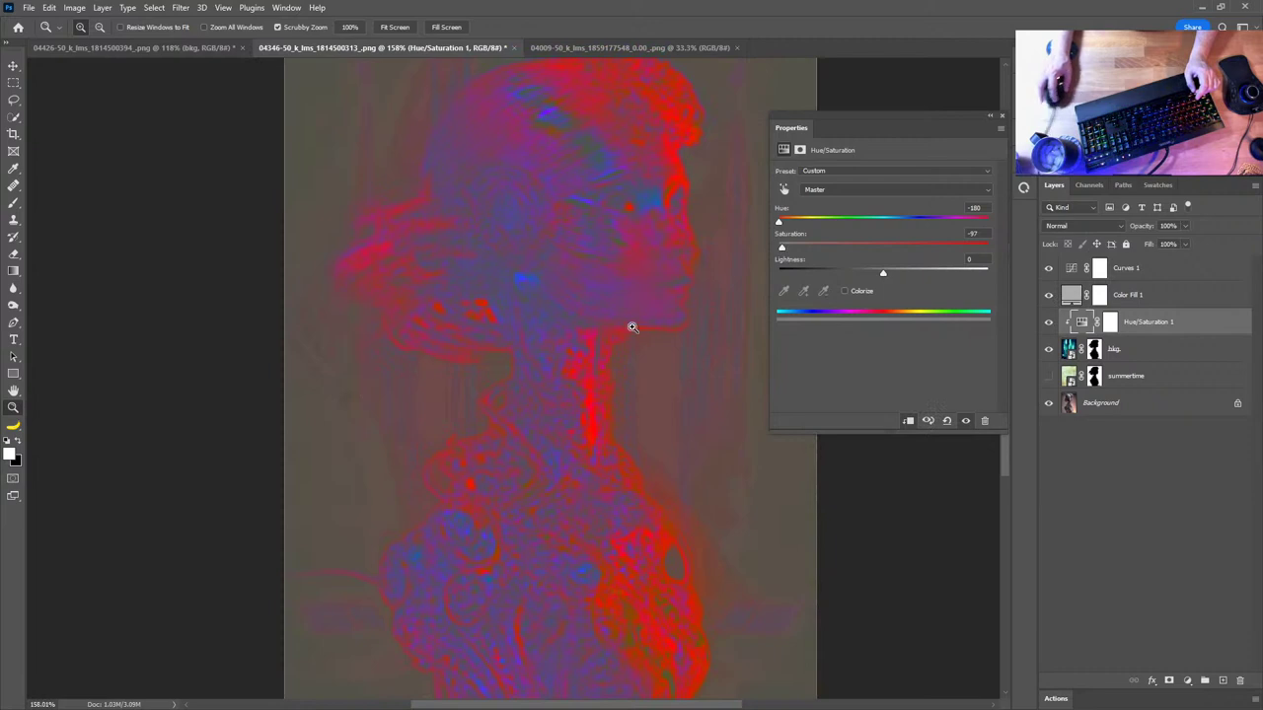
click(1049, 294)
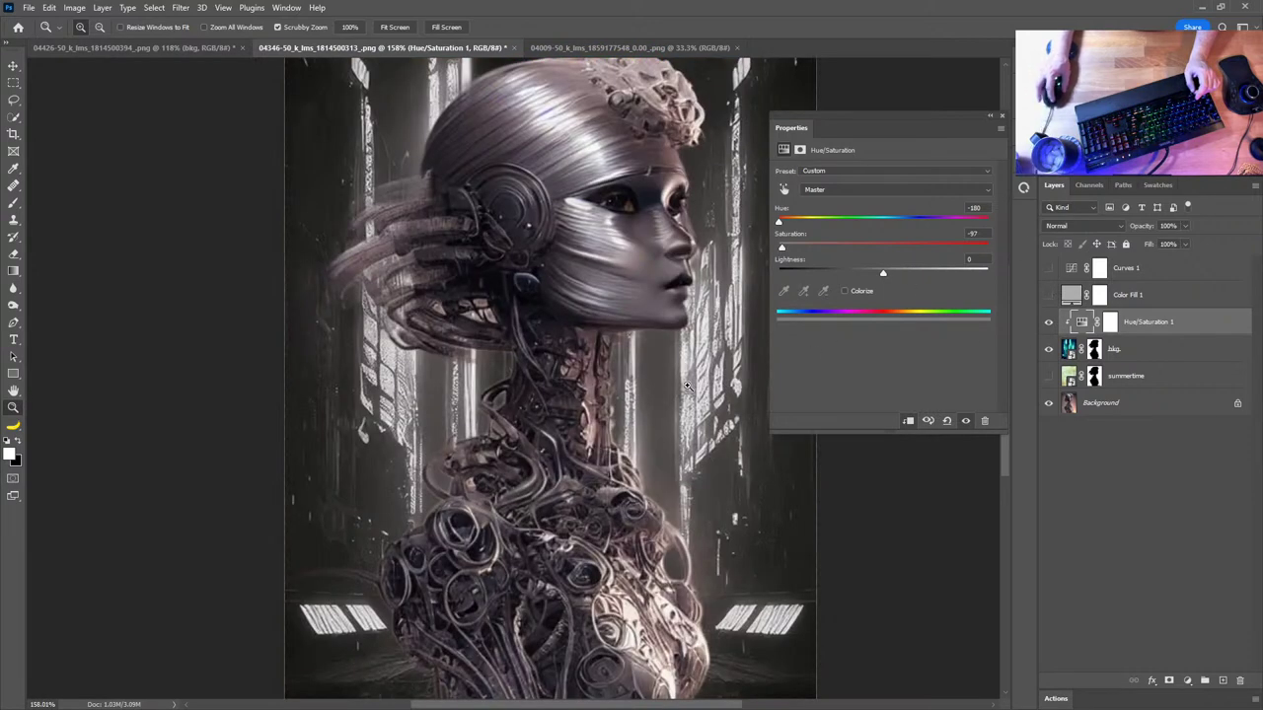
drag(688, 384, 546, 368)
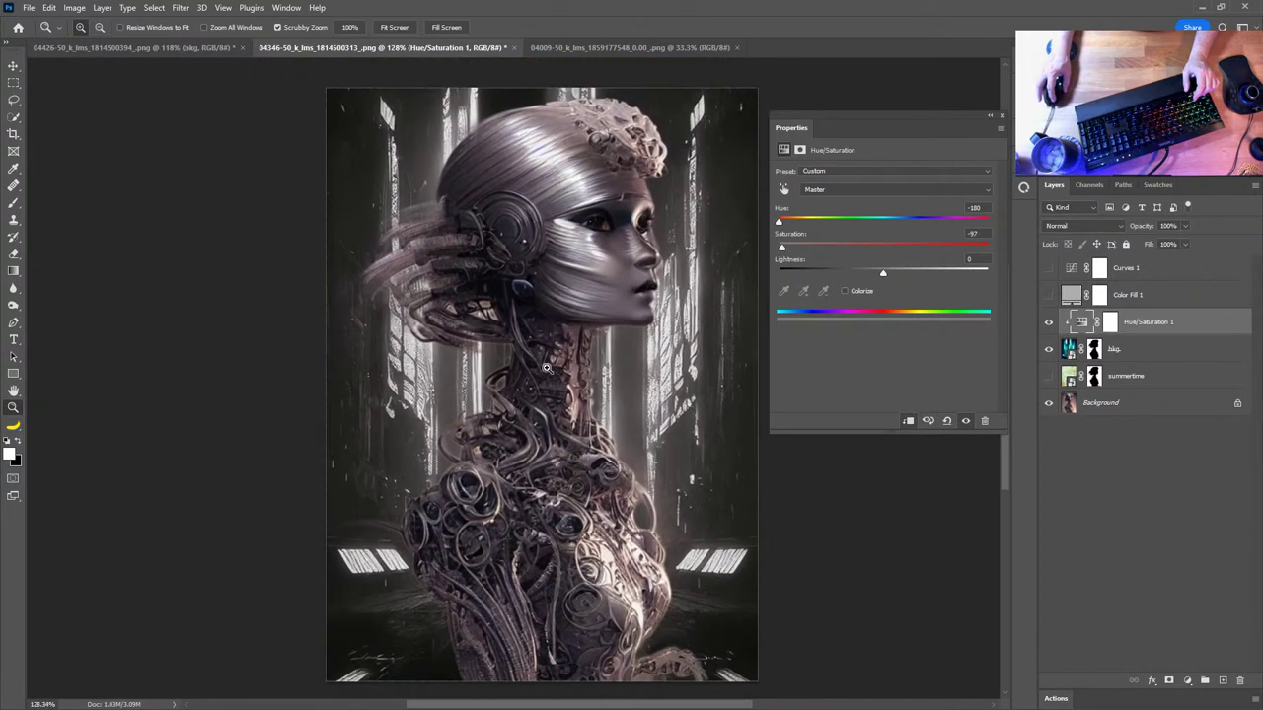
click(1049, 324)
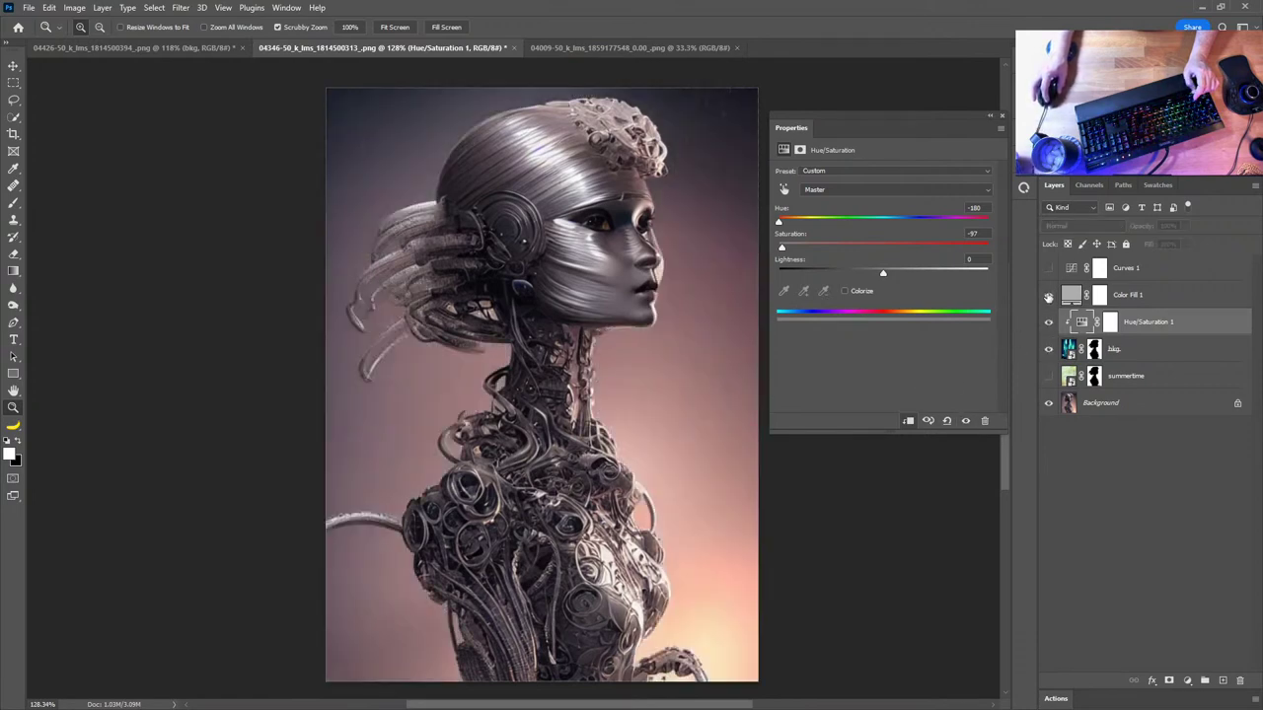
click(1048, 348)
click(1049, 295)
click(1049, 377)
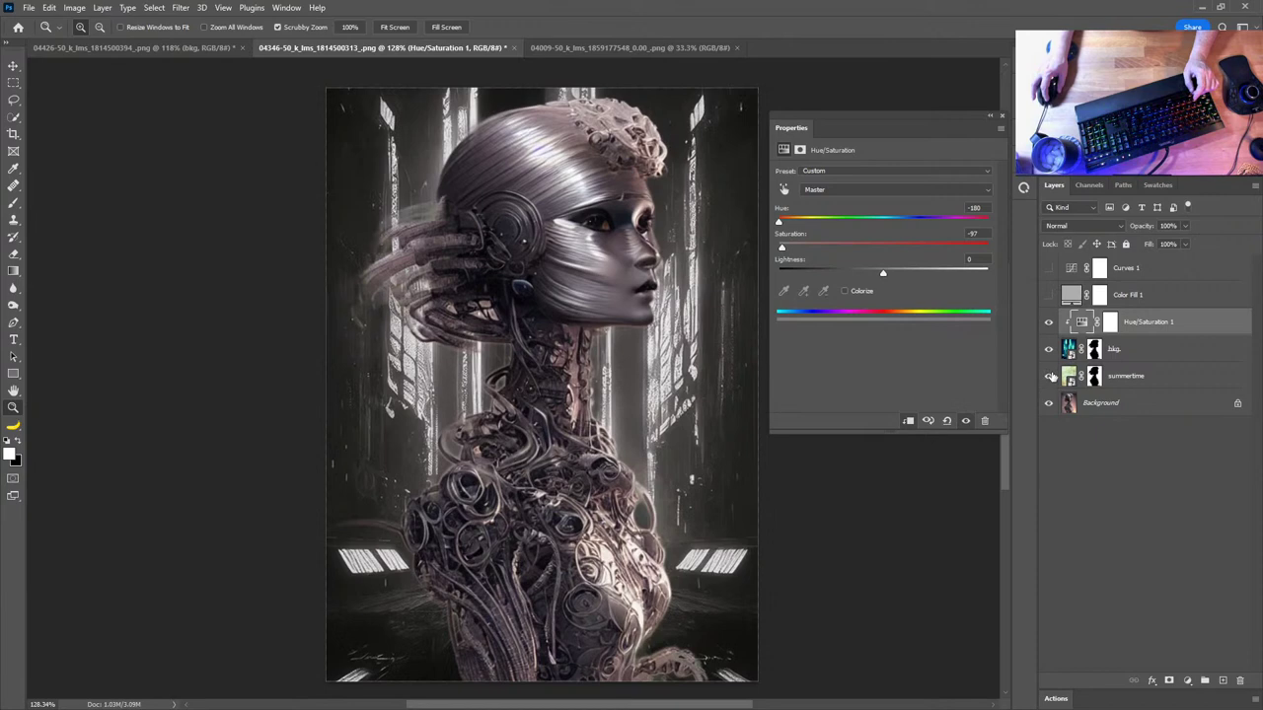
click(1050, 377)
drag(1154, 373, 1103, 262)
Disable the summertime layer's mask, then delete the summertime layer
click(1049, 268)
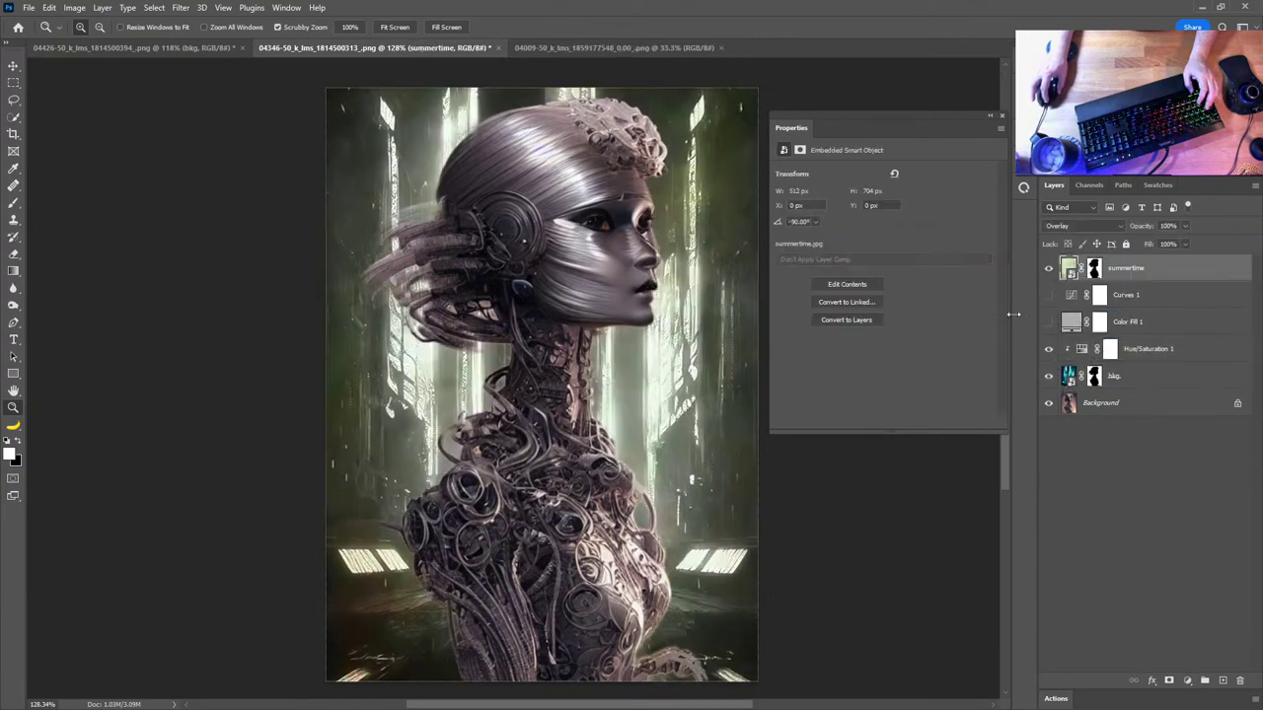
shift+click(1095, 268)
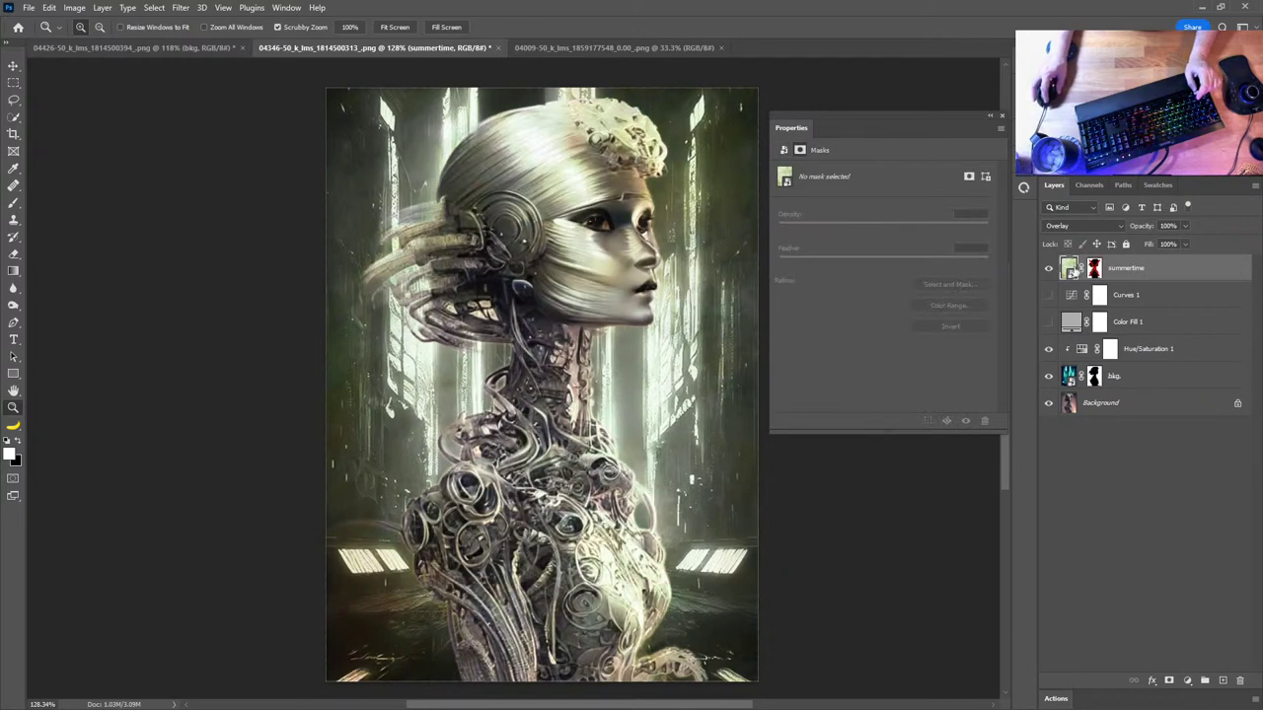
drag(629, 384, 582, 387)
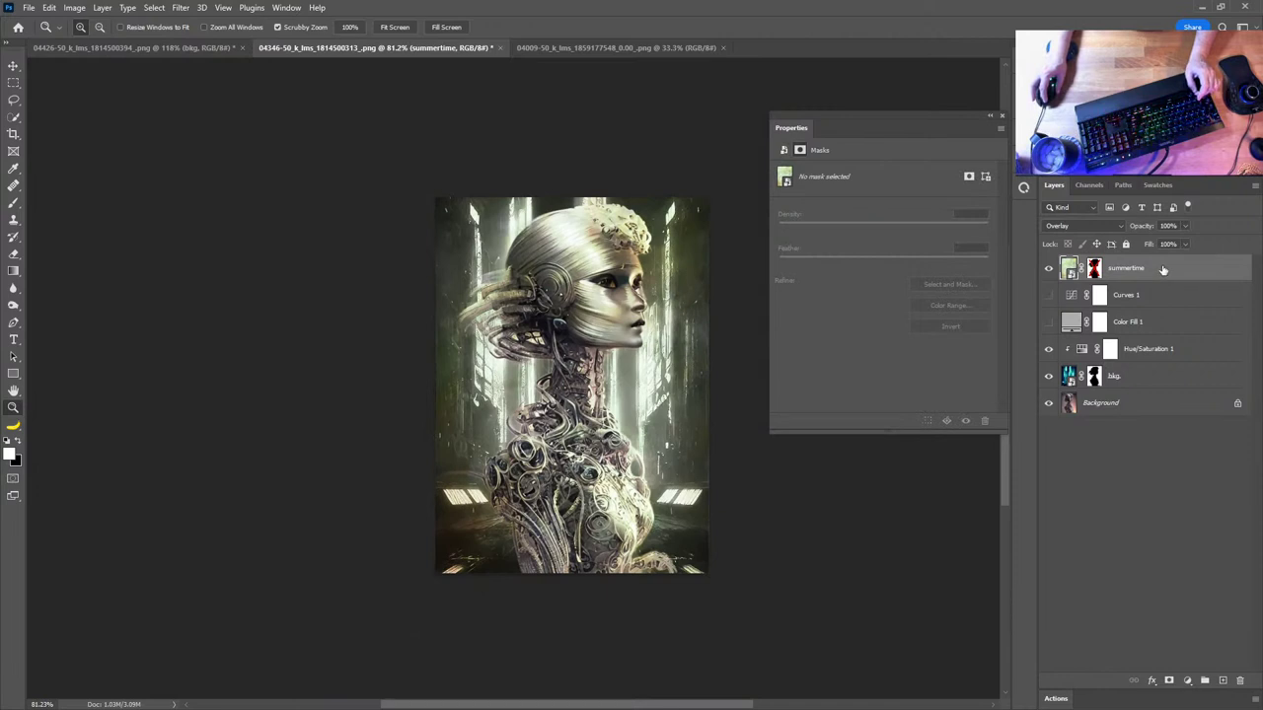
drag(1163, 270, 1241, 680)
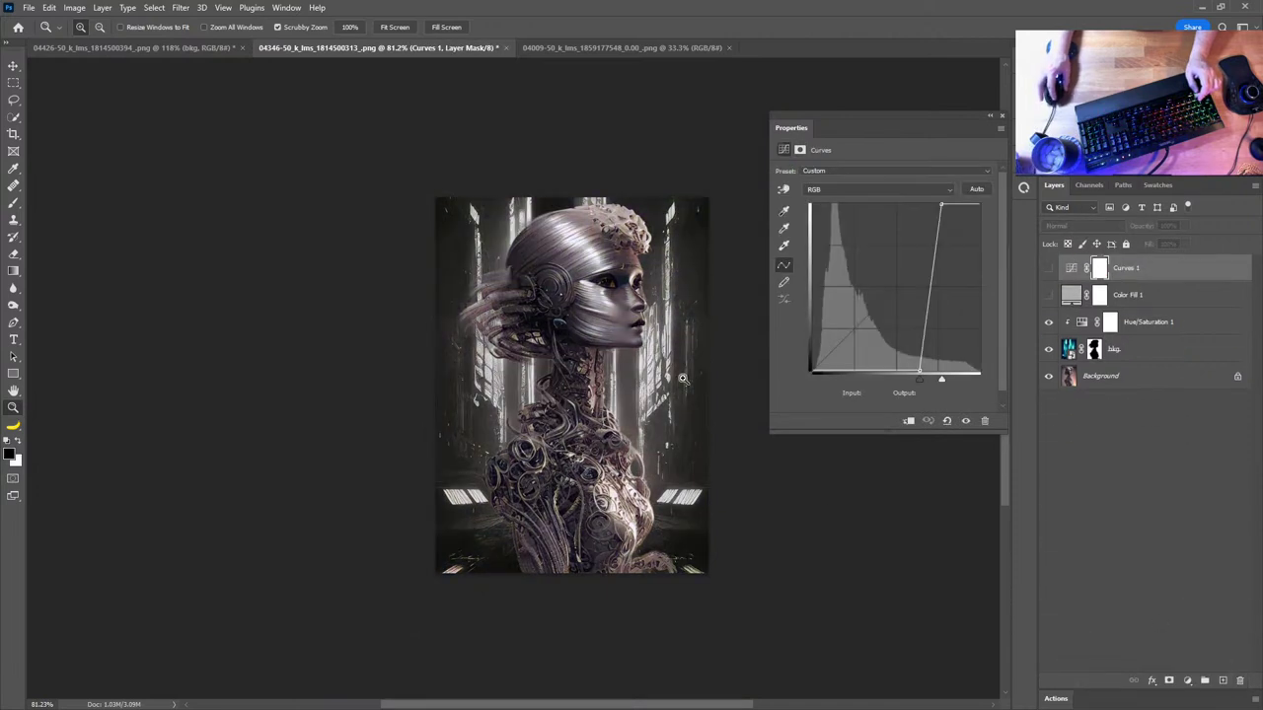
Set the bkg layer's blend mode to Overlay and show Color Fill 1 and Curves 1 again
click(1150, 351)
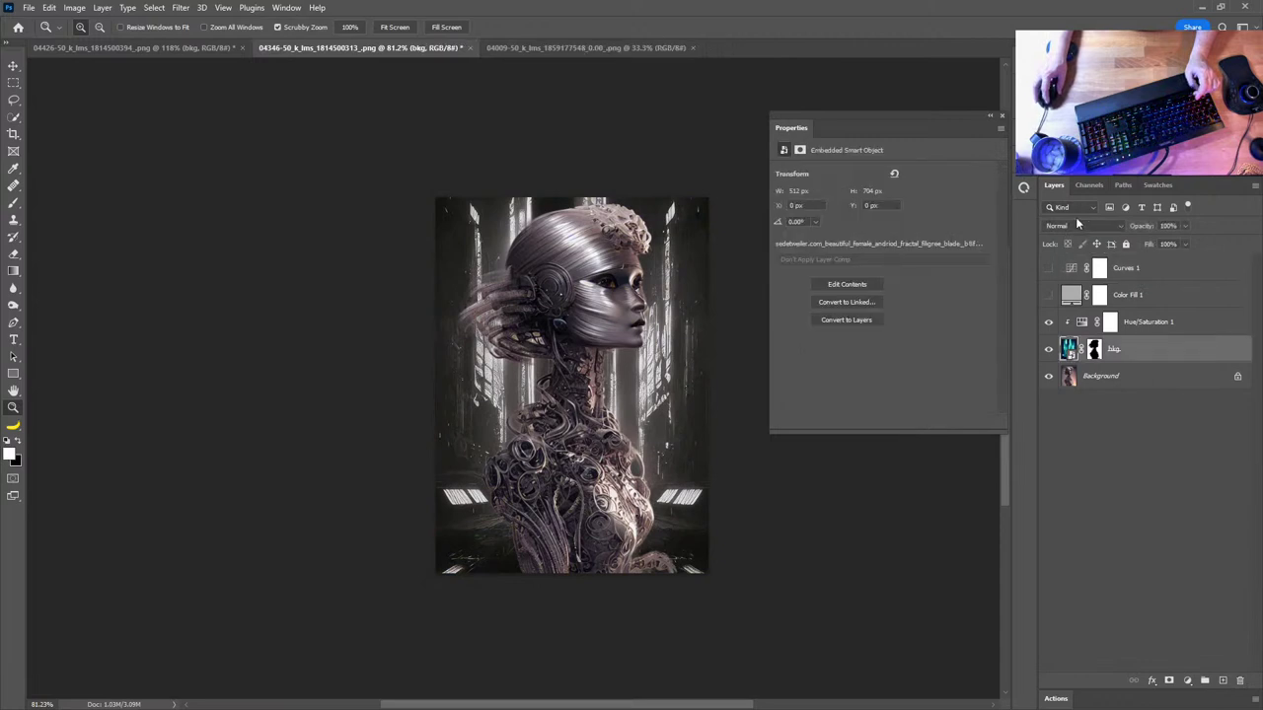
click(1105, 226)
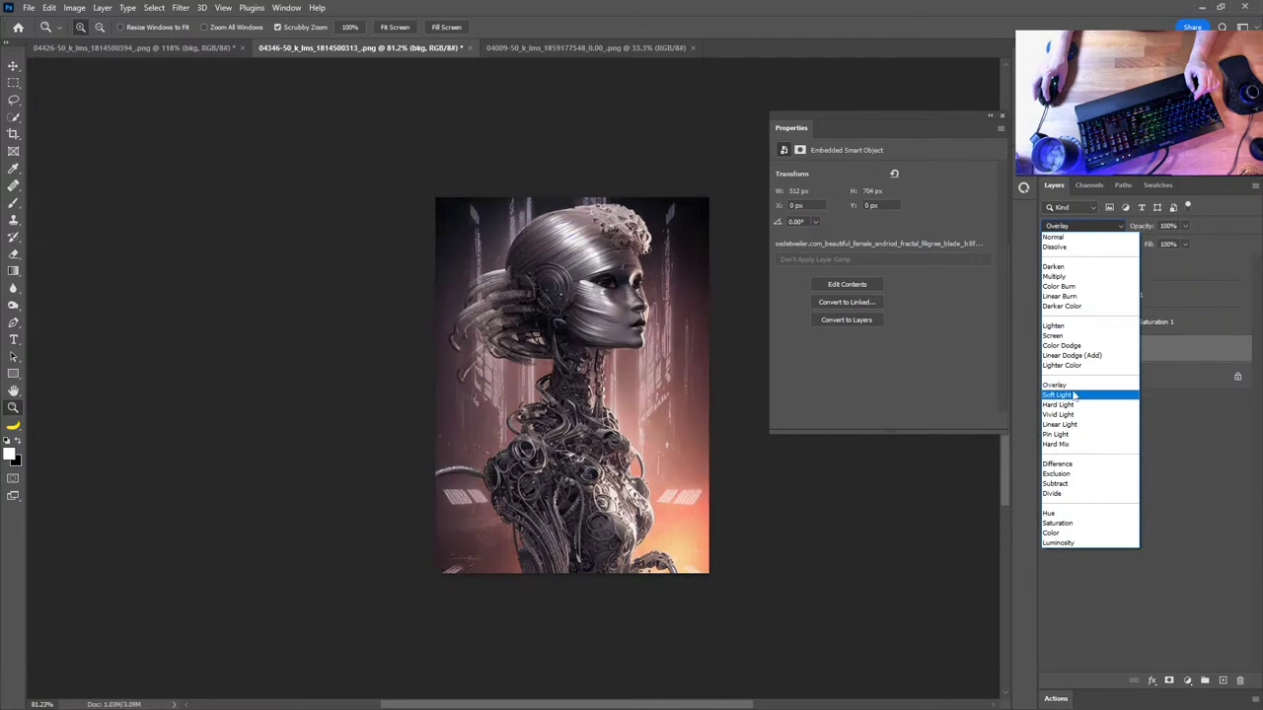
click(1066, 385)
click(1048, 294)
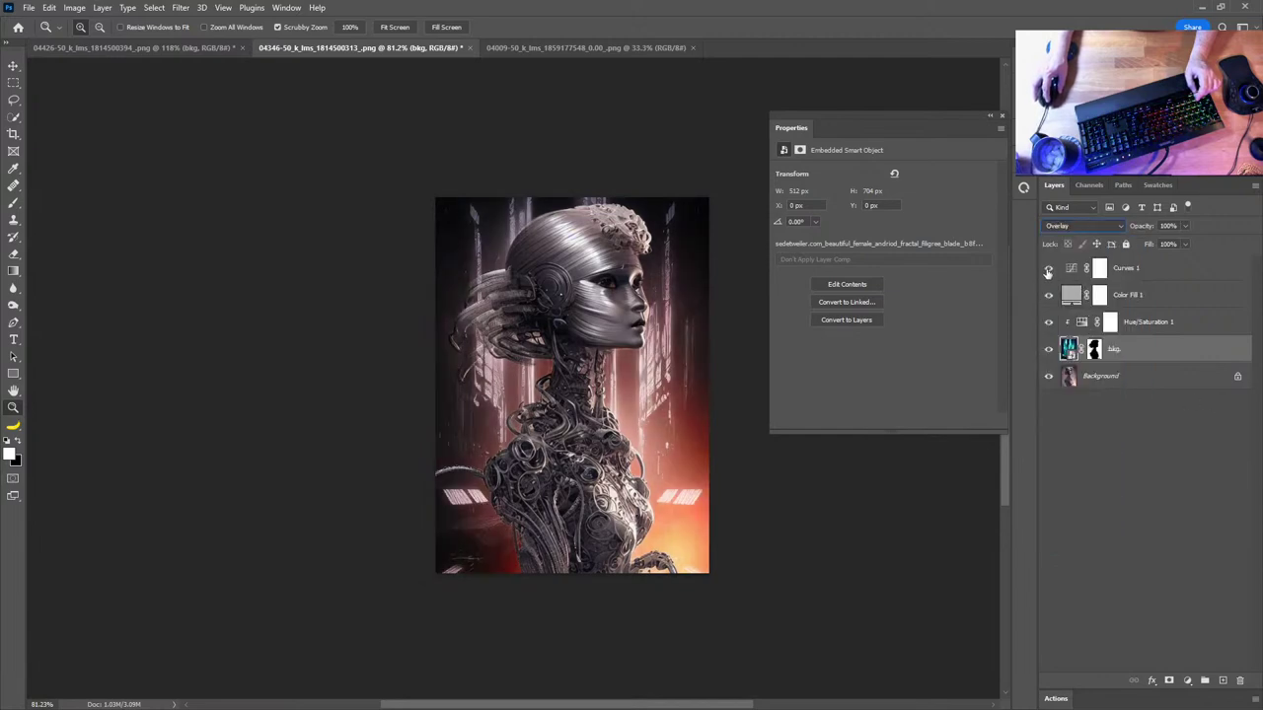
click(1048, 268)
drag(609, 343, 651, 350)
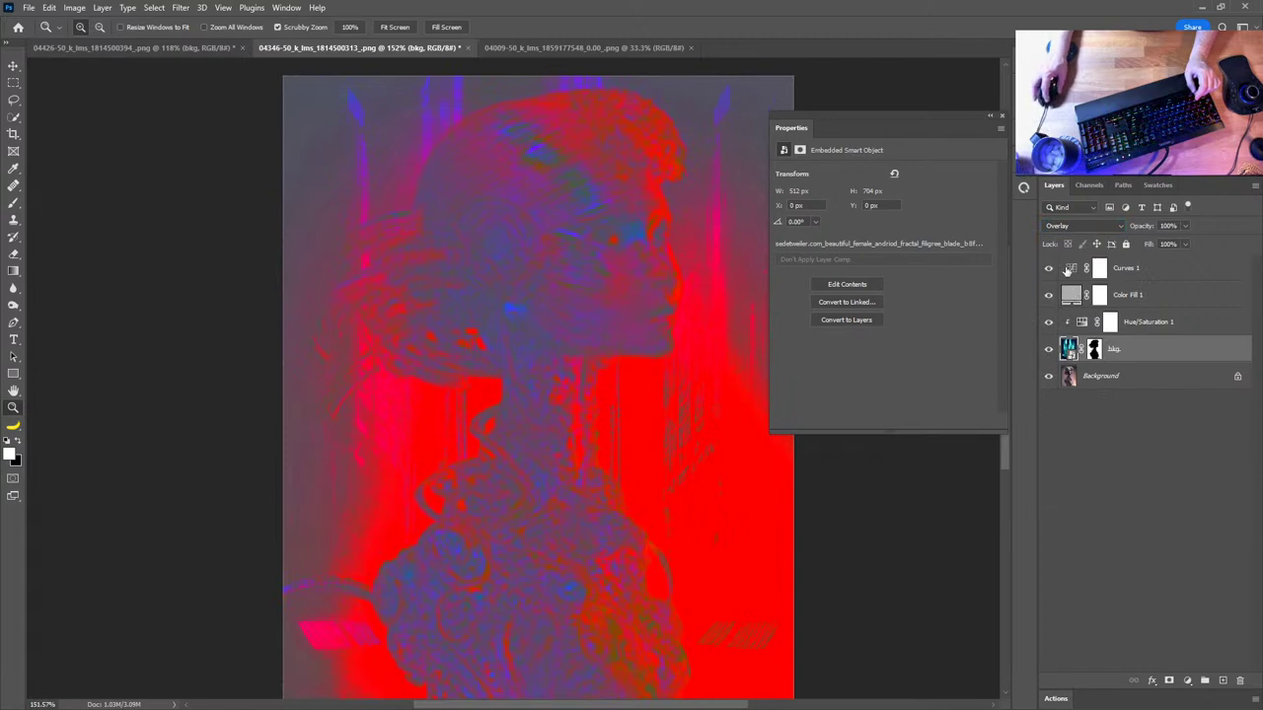
Set Hue/Saturation 1 to Hue -43 and Saturation -91, then hide Curves 1
click(1148, 270)
click(1146, 326)
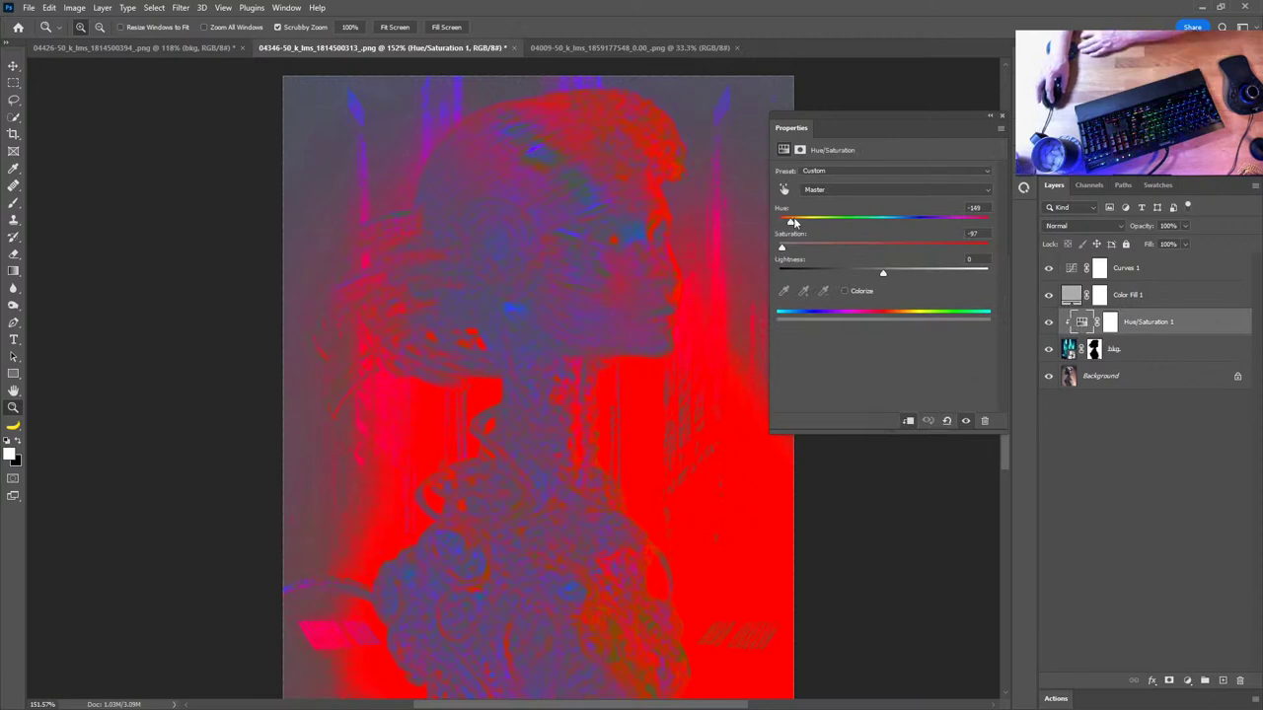
drag(792, 223, 972, 223)
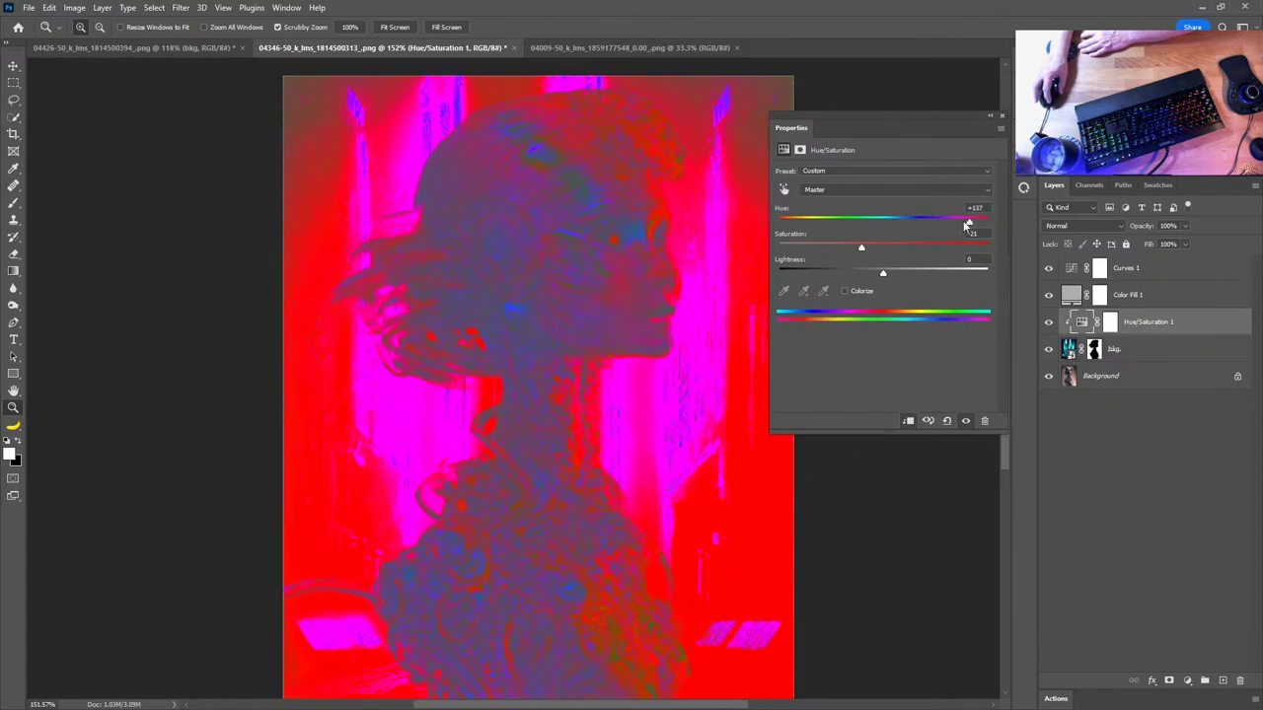
drag(864, 247, 789, 258)
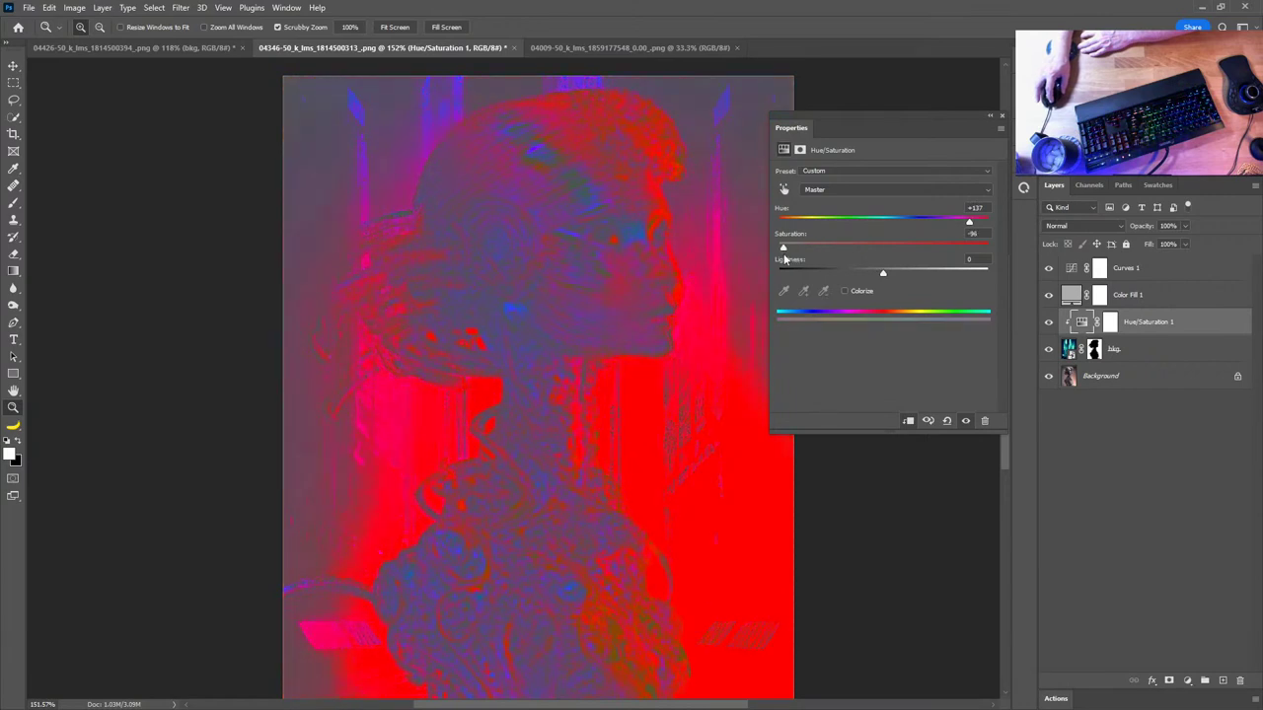
click(1027, 283)
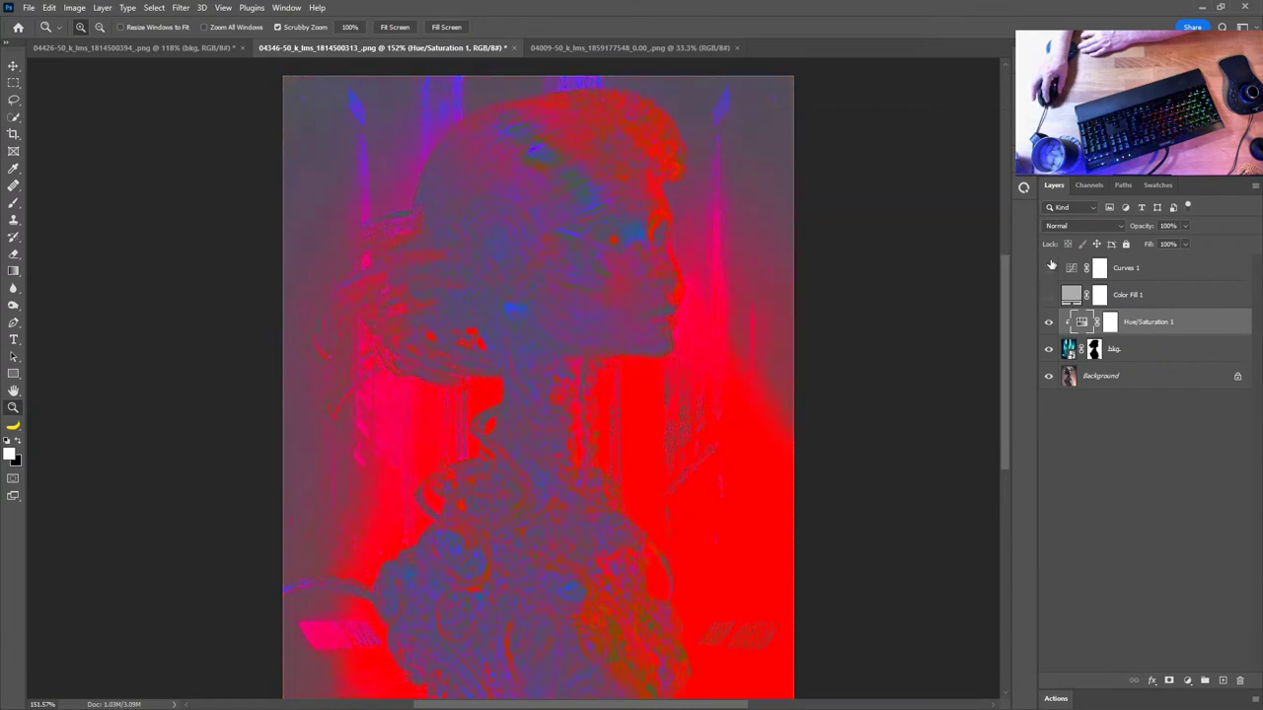
click(1049, 268)
Push Hue/Saturation 1 to Hue +180 and Saturation -100, and raise its Lightness
drag(738, 430, 701, 447)
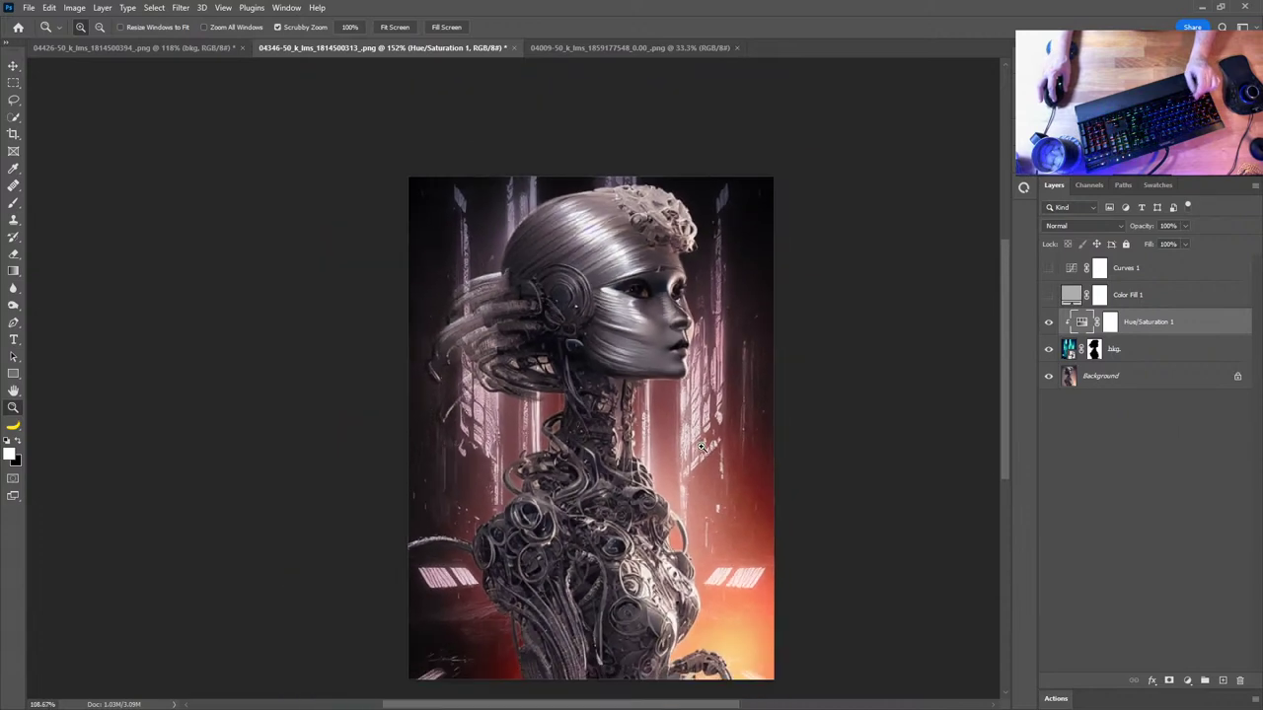
double_click(1083, 326)
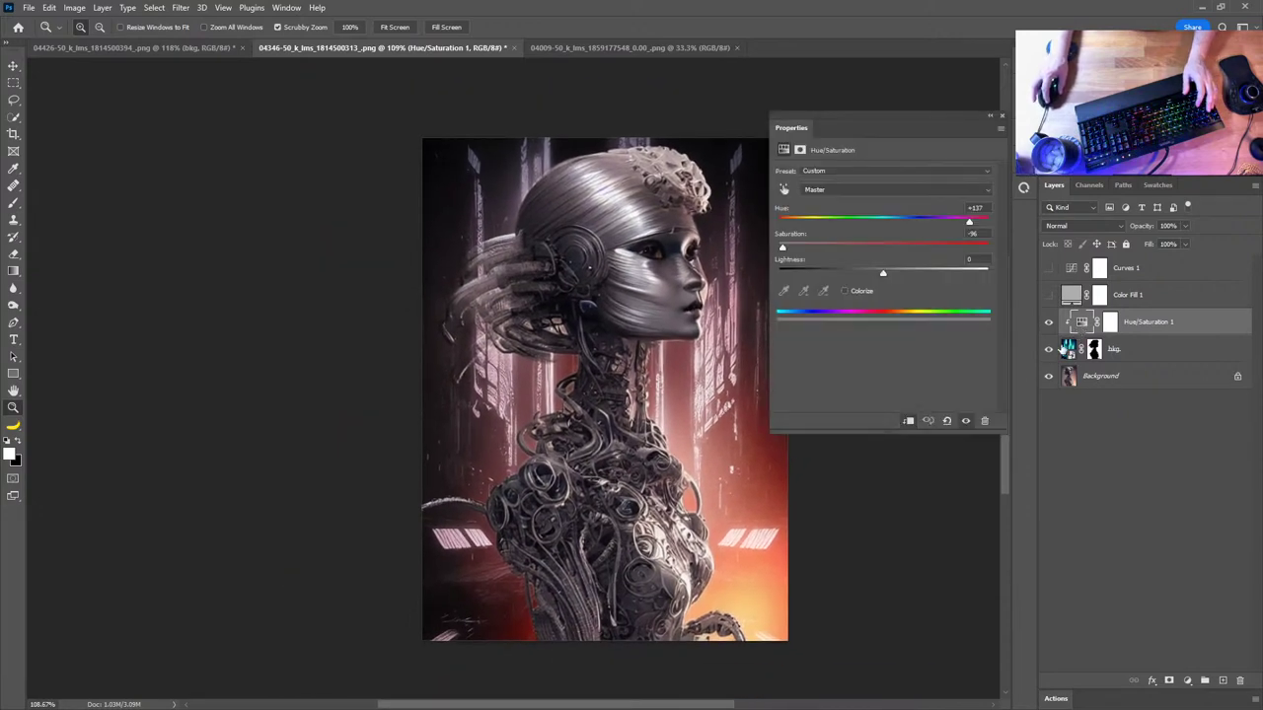
drag(971, 226, 1011, 226)
drag(904, 231, 987, 233)
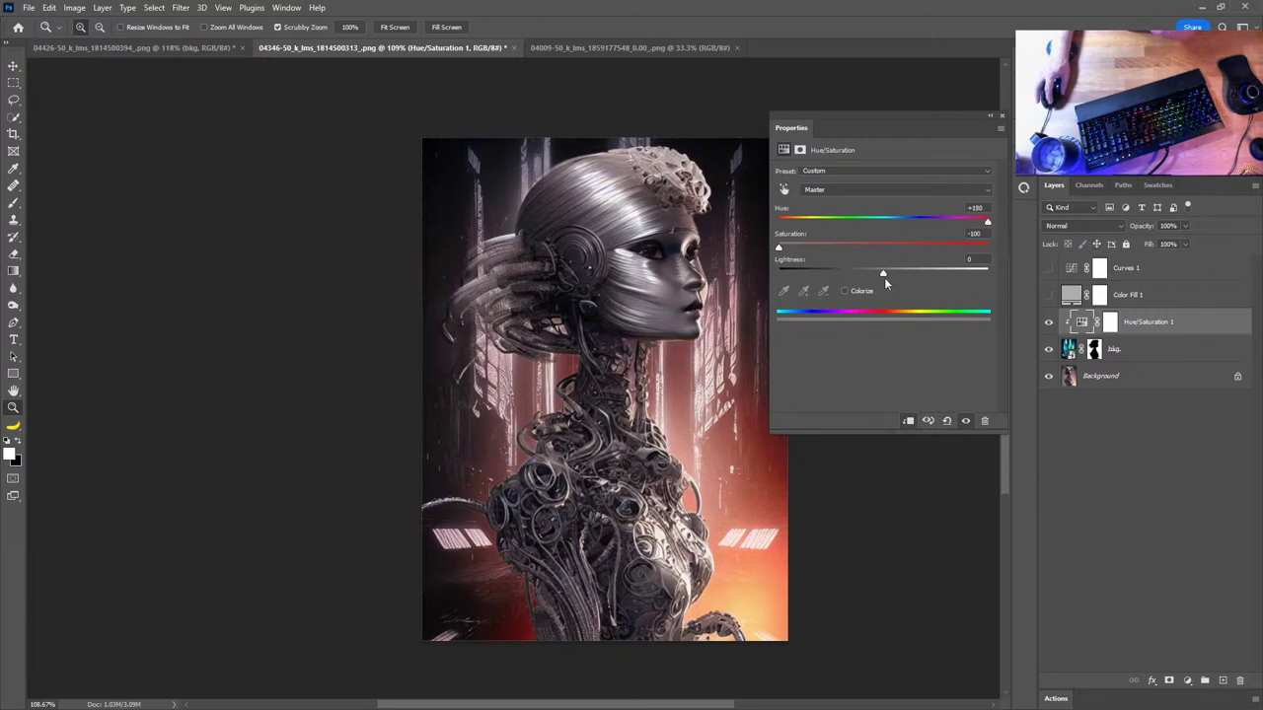
drag(884, 278, 921, 273)
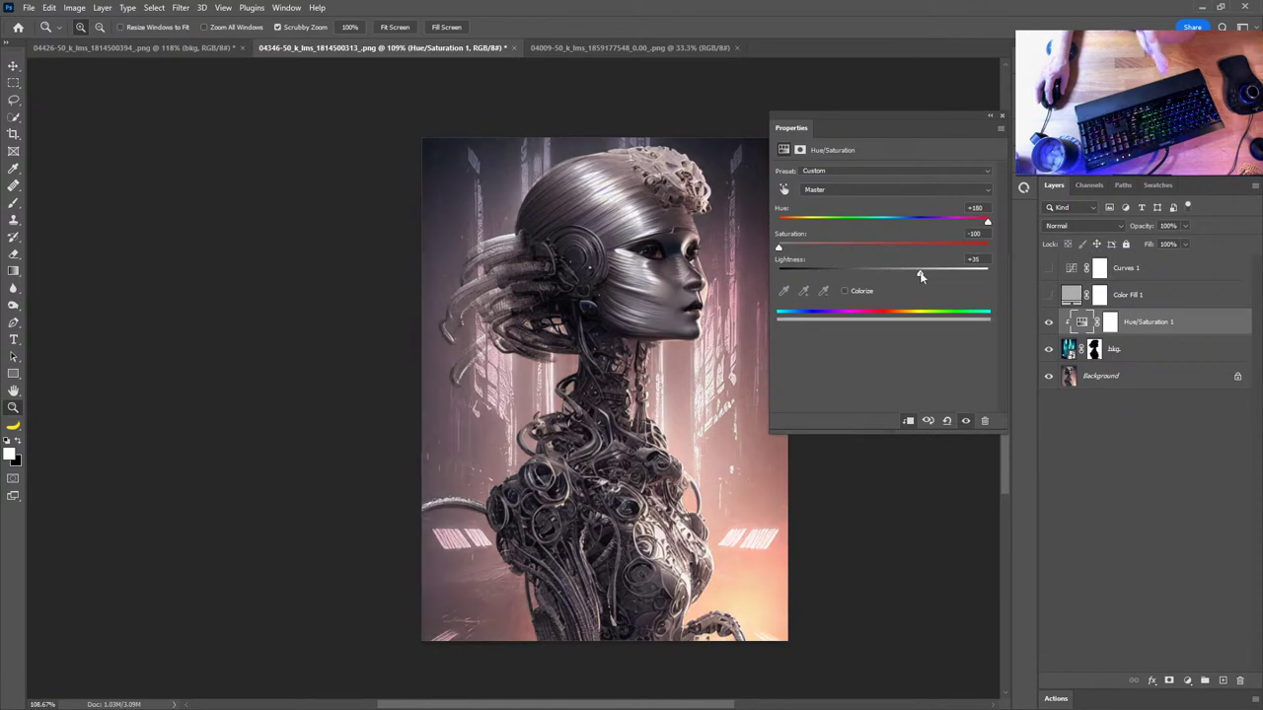
Compare with Hue/Saturation 1 toggled off, then settle Lightness at +30 and fit the image on screen
click(1049, 322)
click(1048, 323)
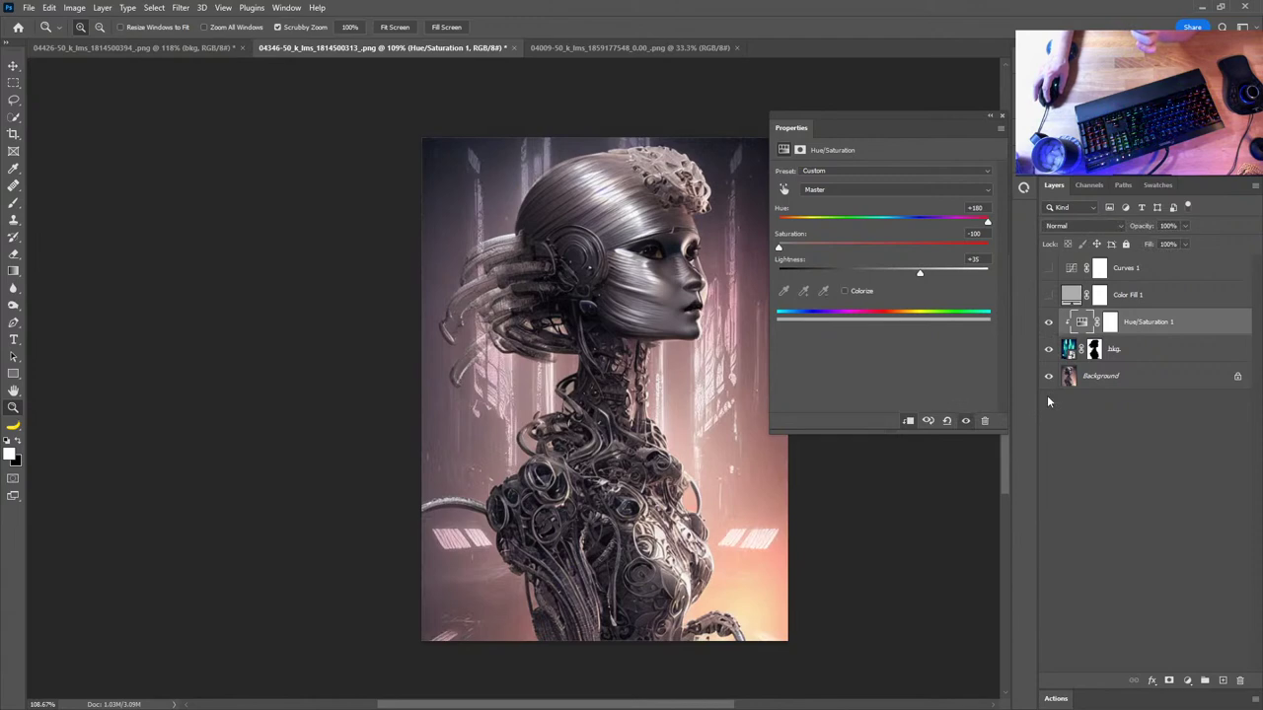
drag(920, 277, 915, 275)
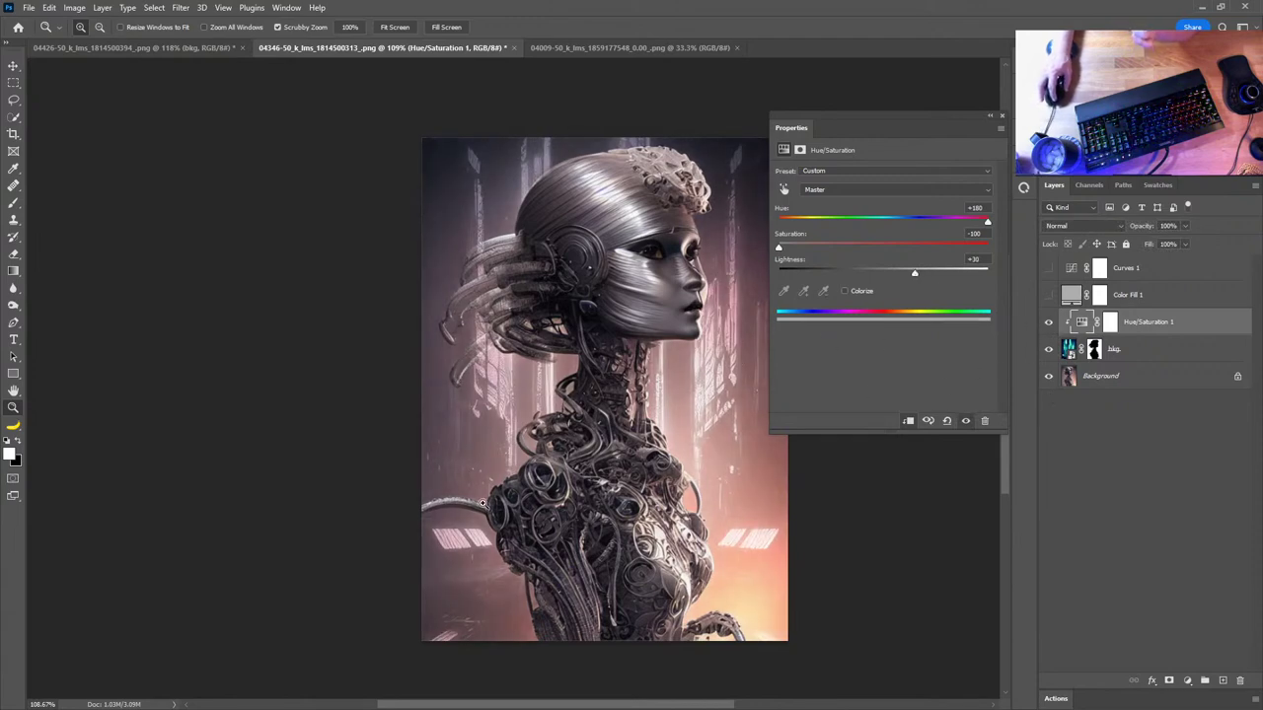
drag(484, 504, 530, 505)
key(ctrl+0)
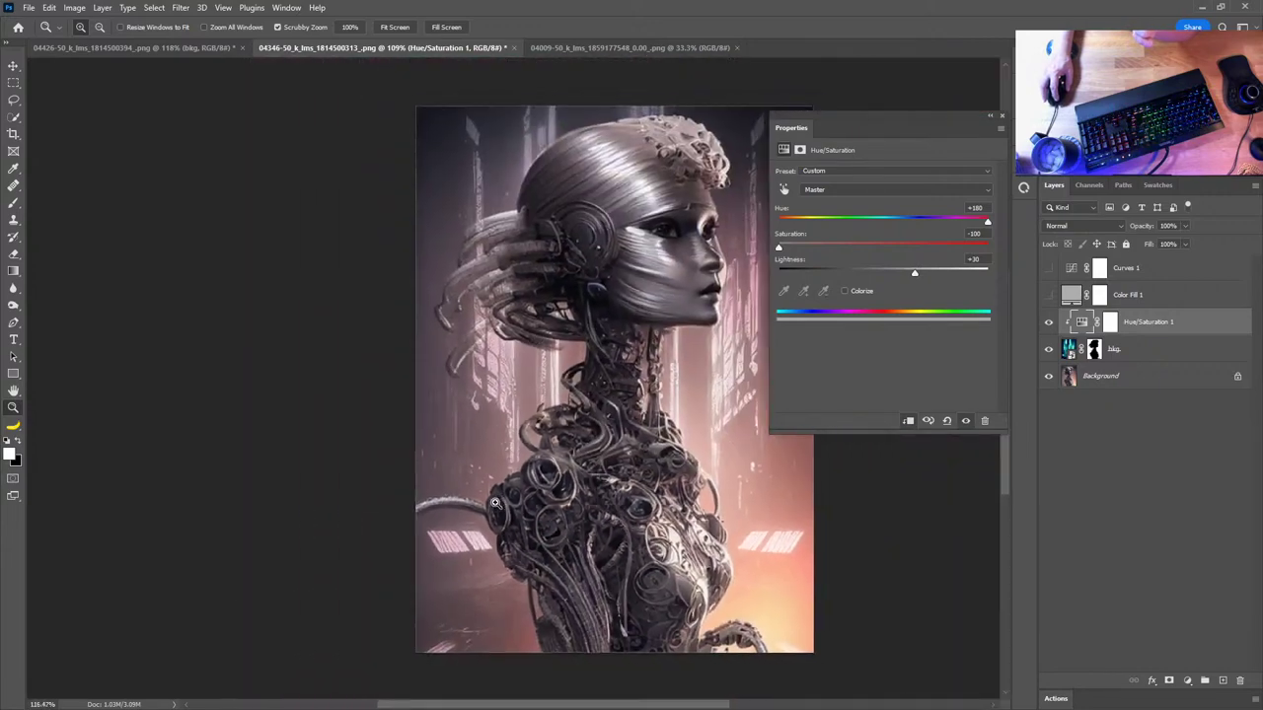
click(1023, 186)
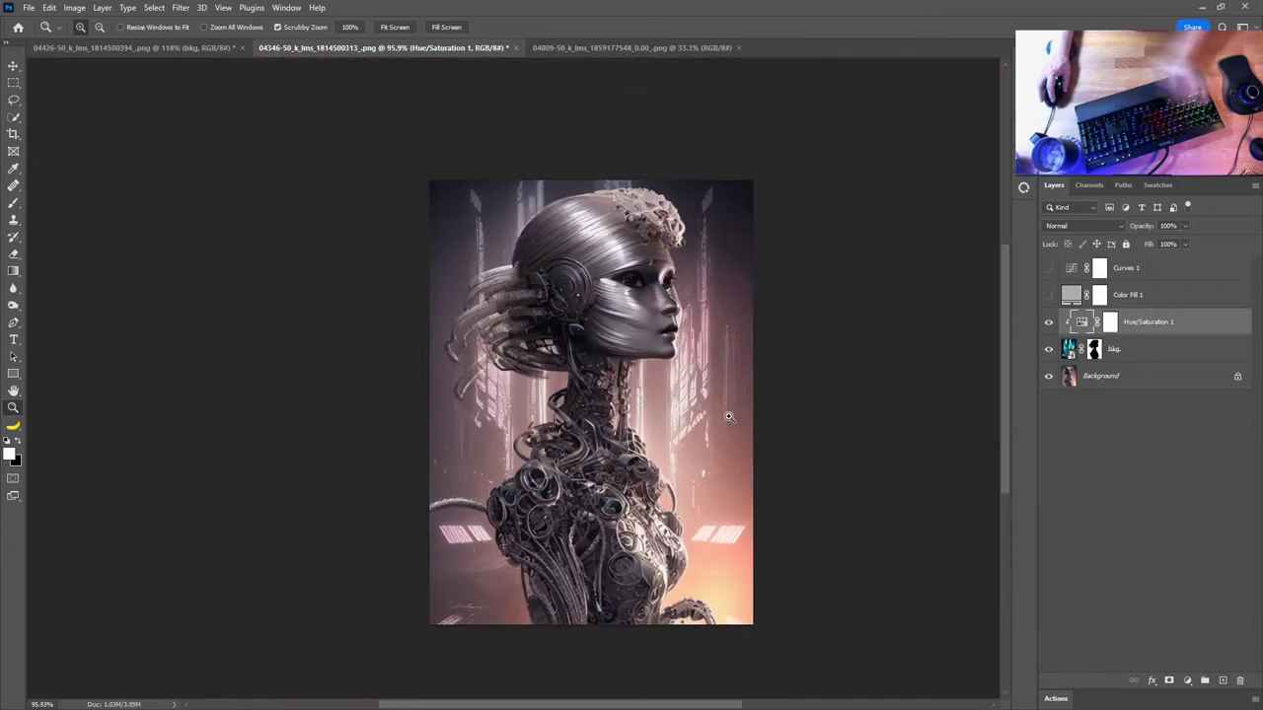
drag(718, 410, 684, 387)
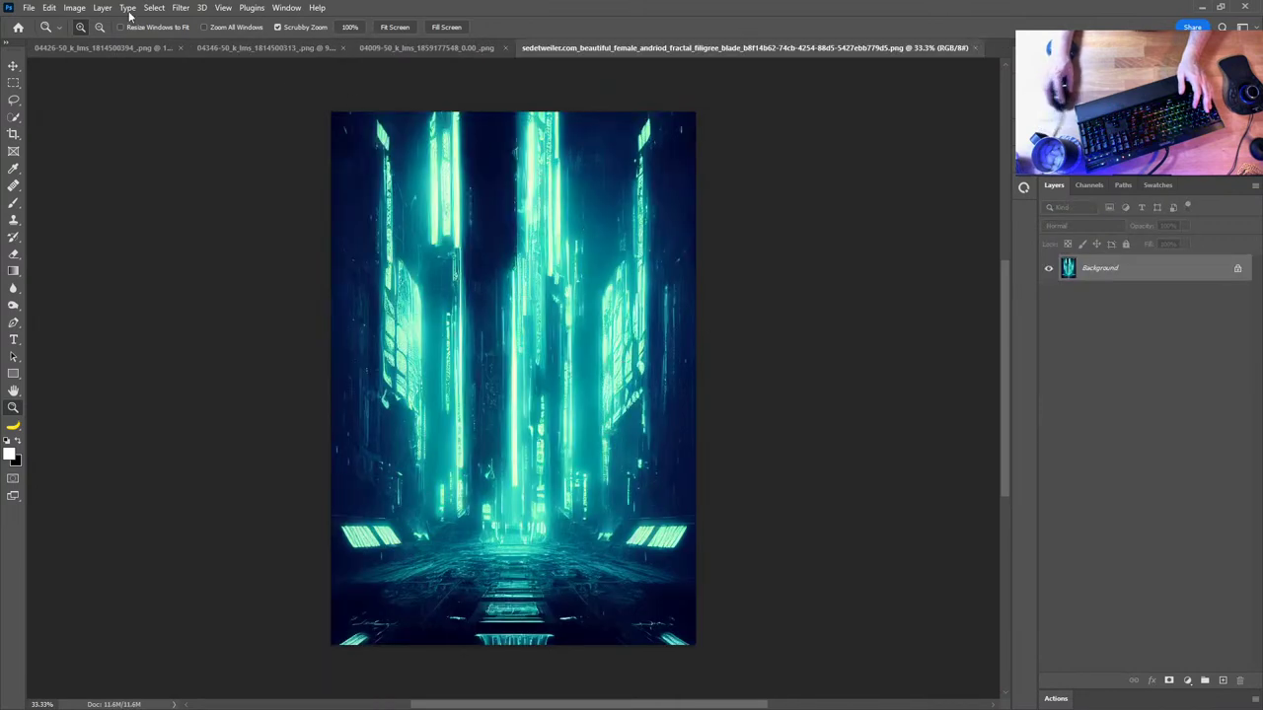
Apply a 6-pixel Gaussian Blur to the corridor image, then close it and save the changes
click(182, 9)
mouse_move(259, 176)
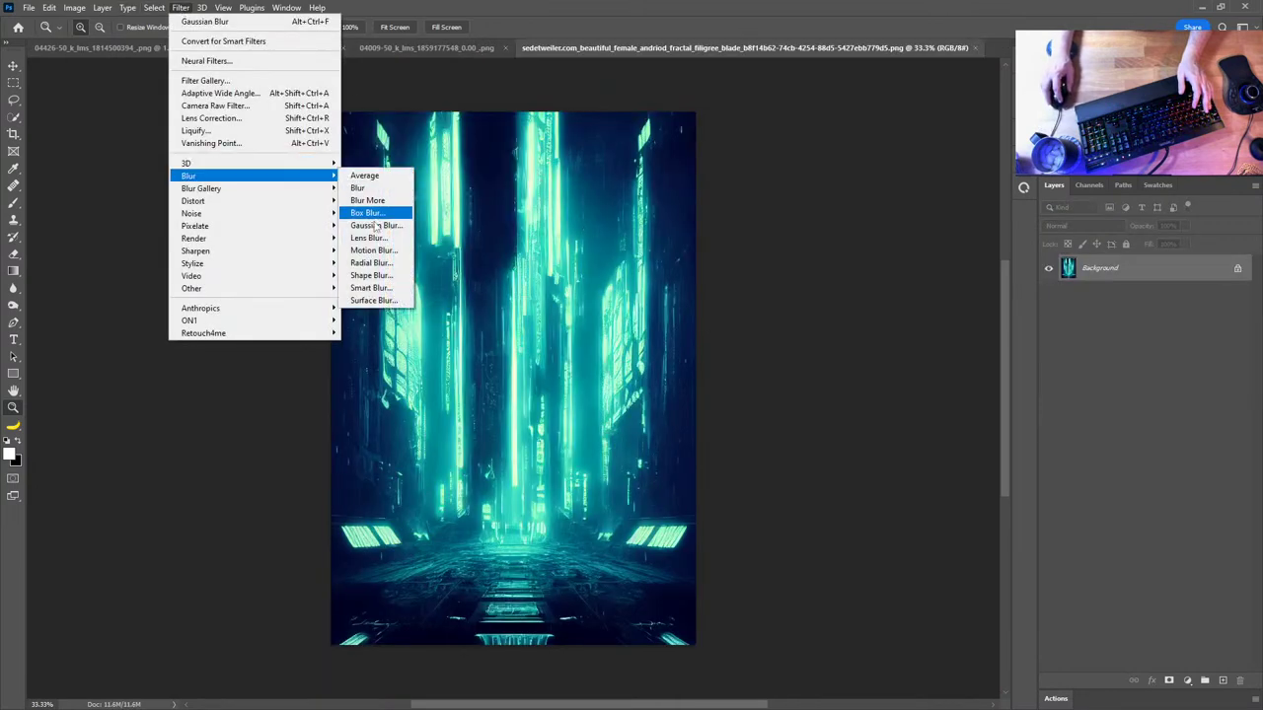
click(375, 226)
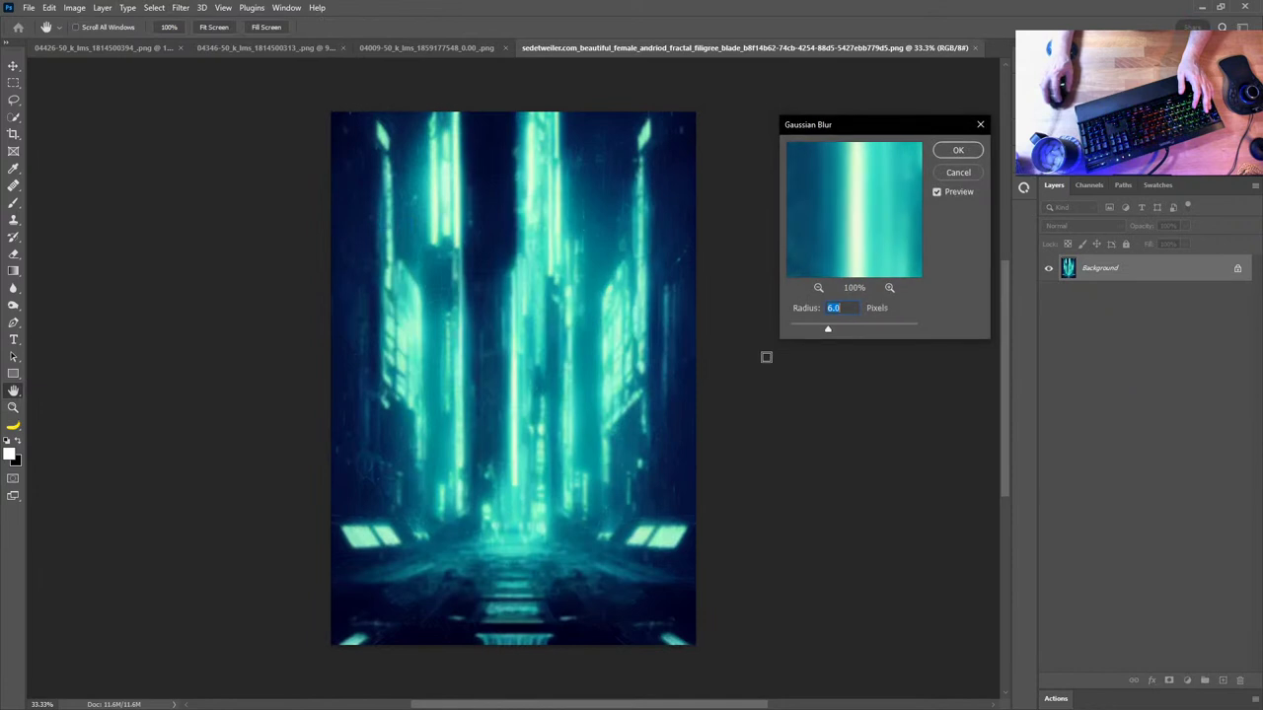
click(957, 149)
click(974, 49)
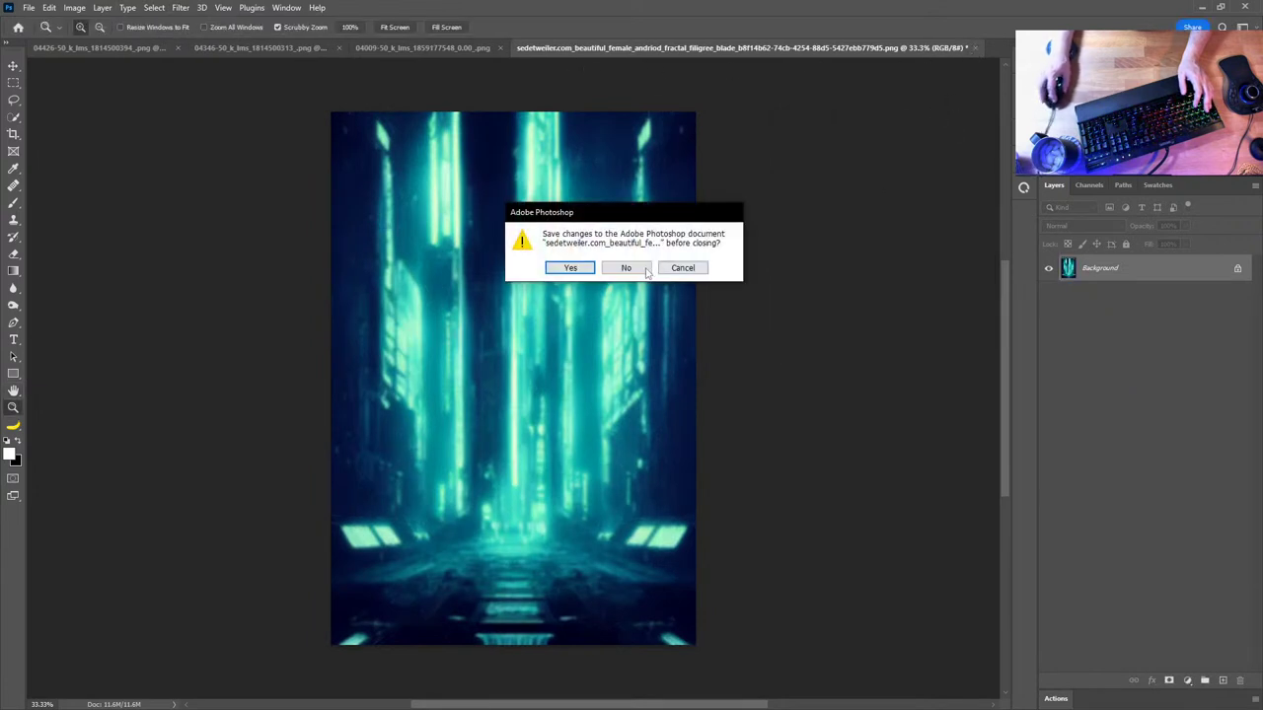
click(570, 269)
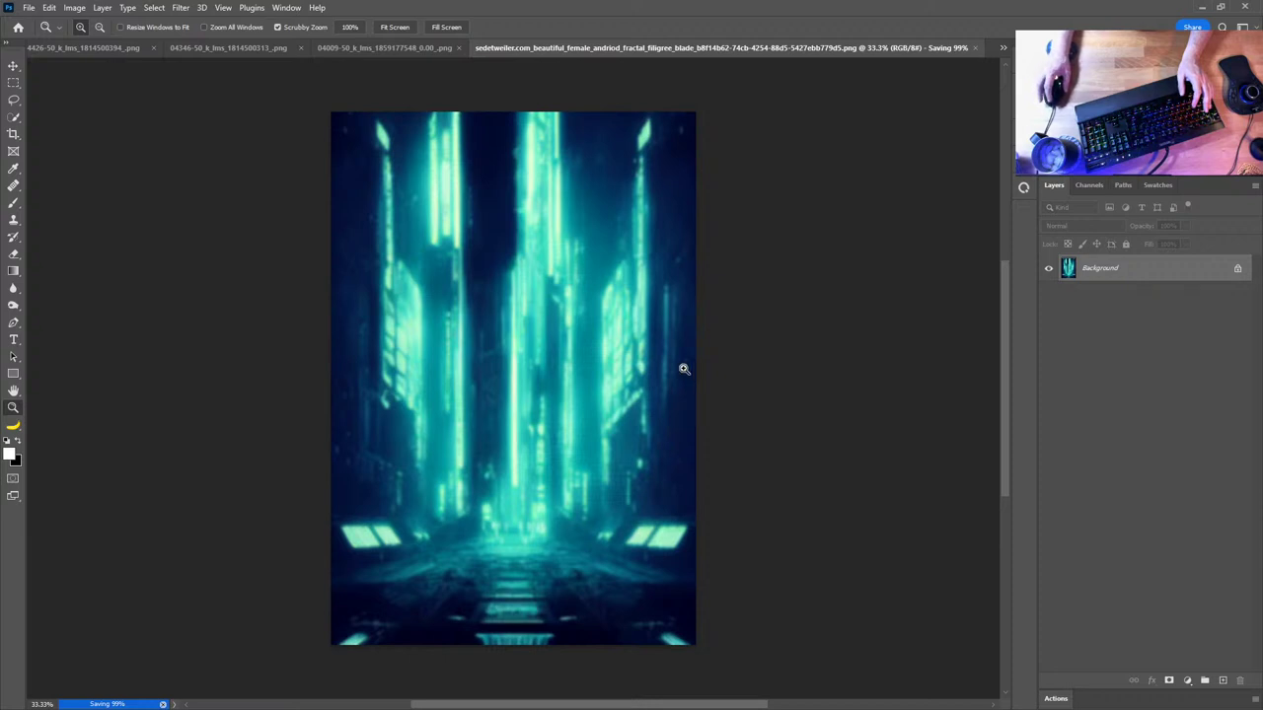
Back in Discord, reroll the karate cyborg prompt
key(alt+Tab)
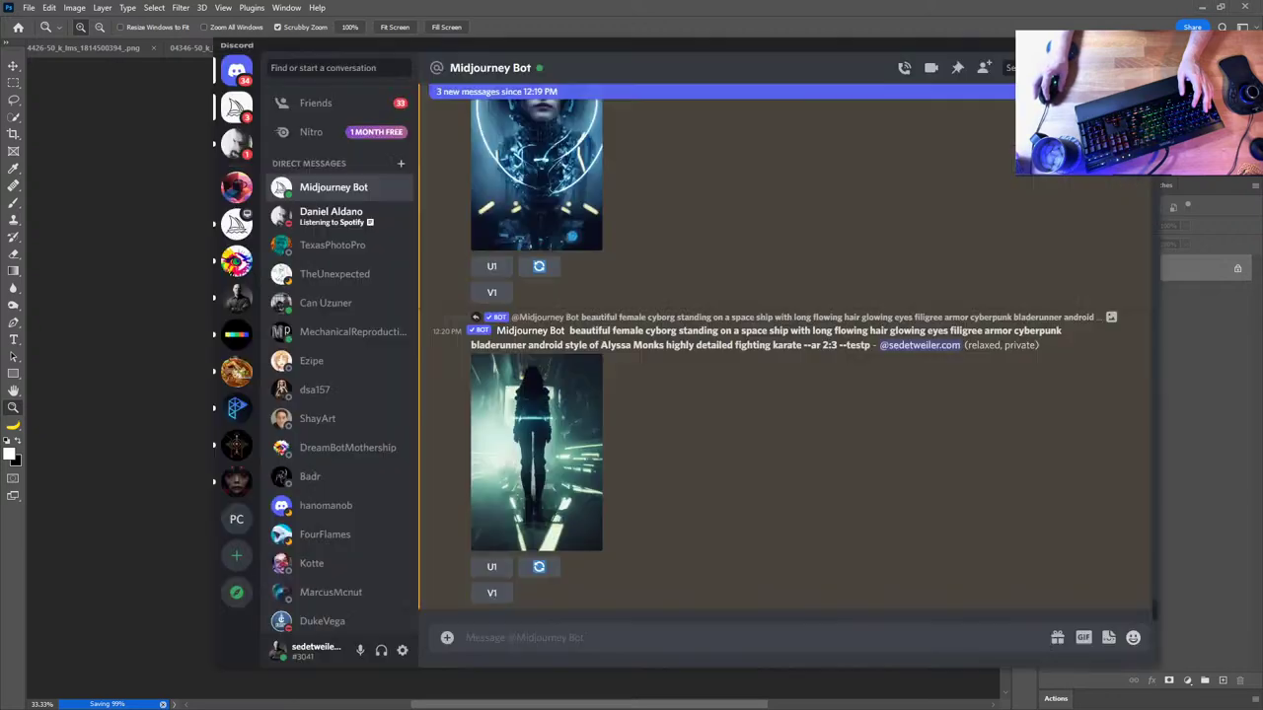
click(486, 423)
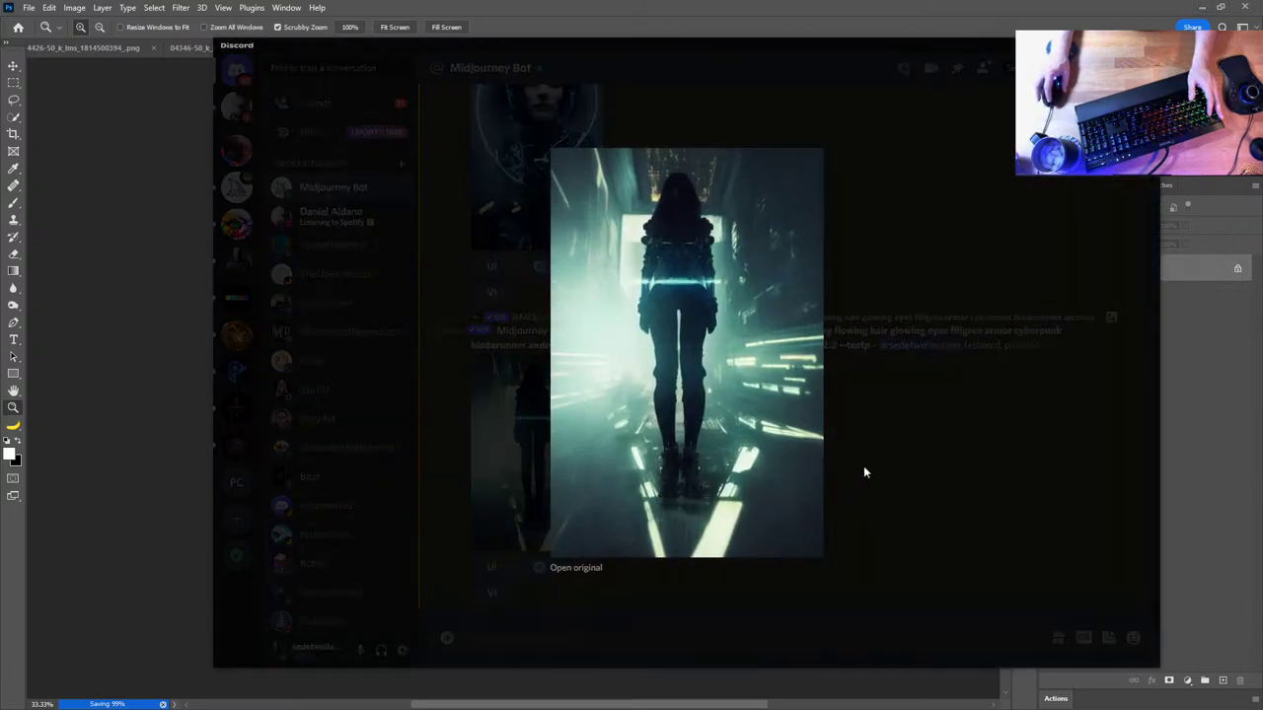
click(883, 396)
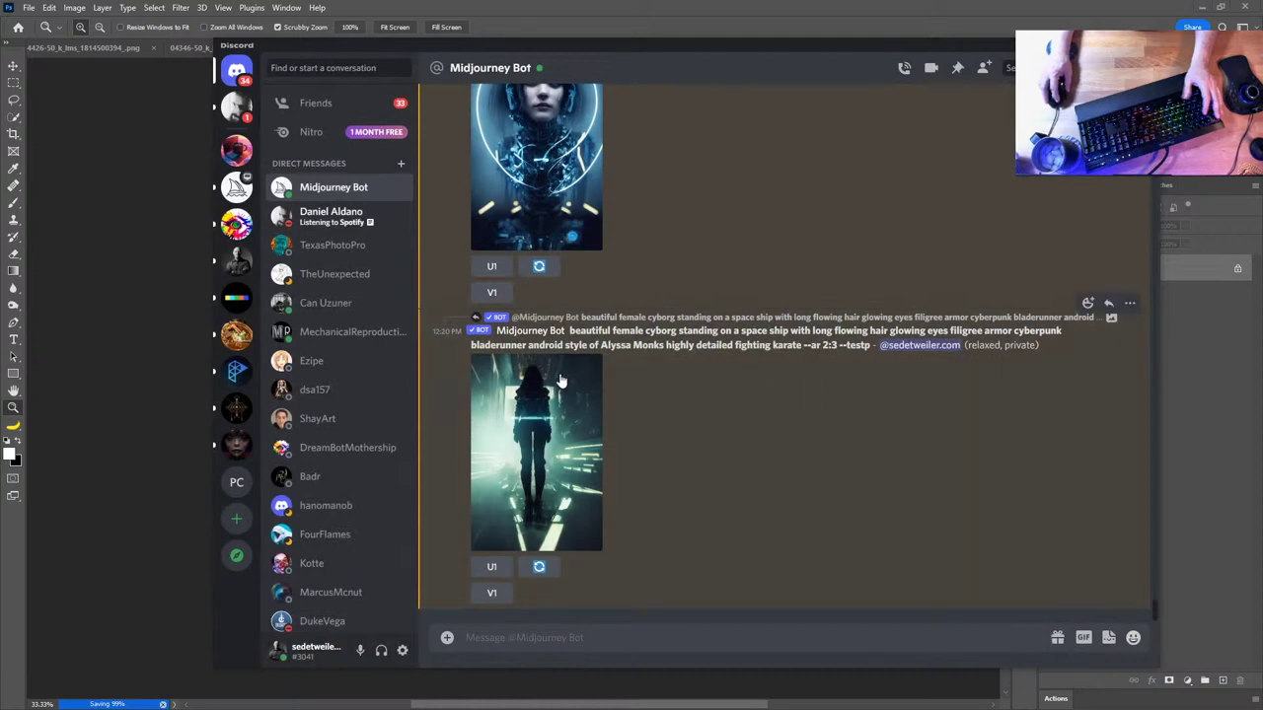
click(541, 567)
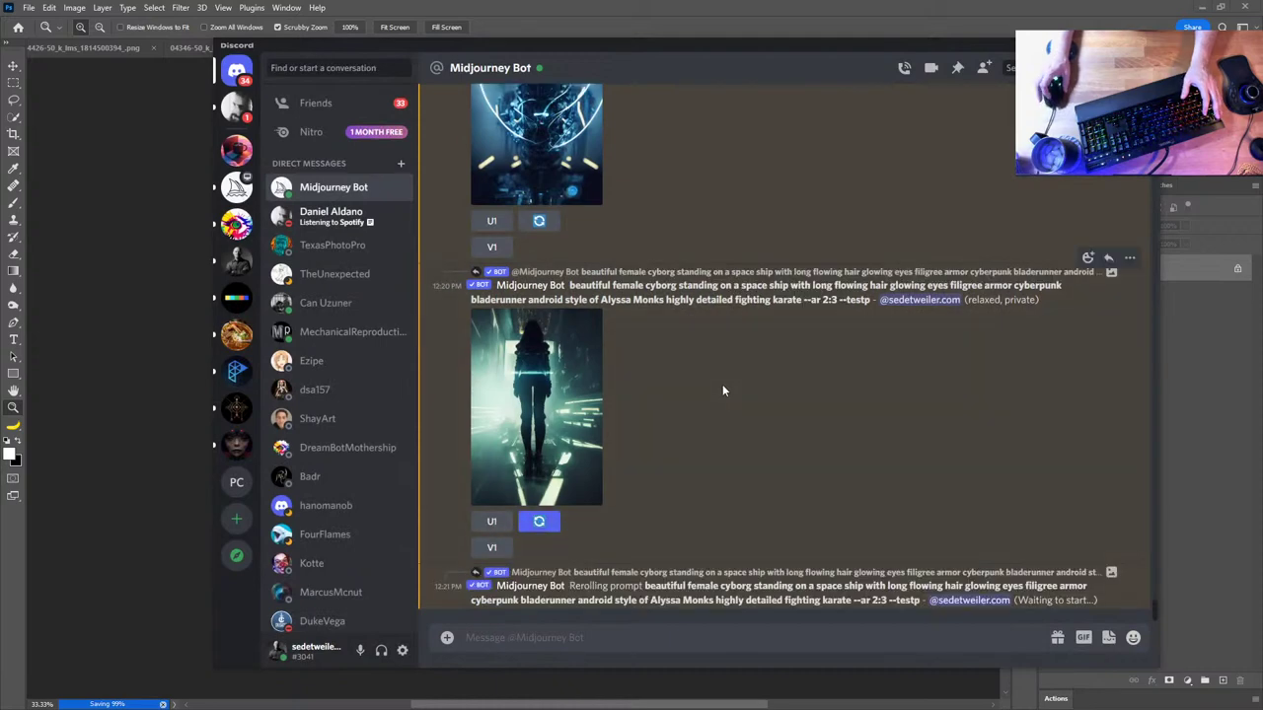
Copy the earlier cyborg prompt and send it as a new /imagine beginning with 'gopro footage'
scroll(718, 384, up, 3)
click(541, 348)
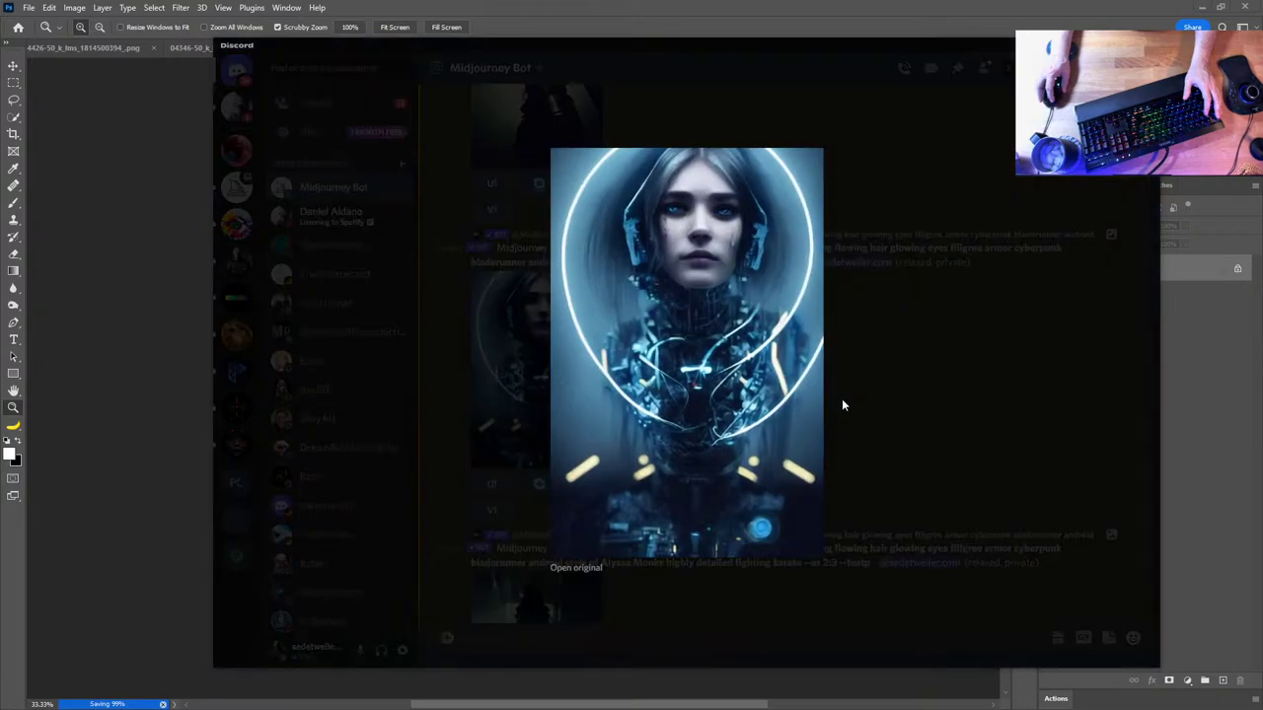
click(831, 342)
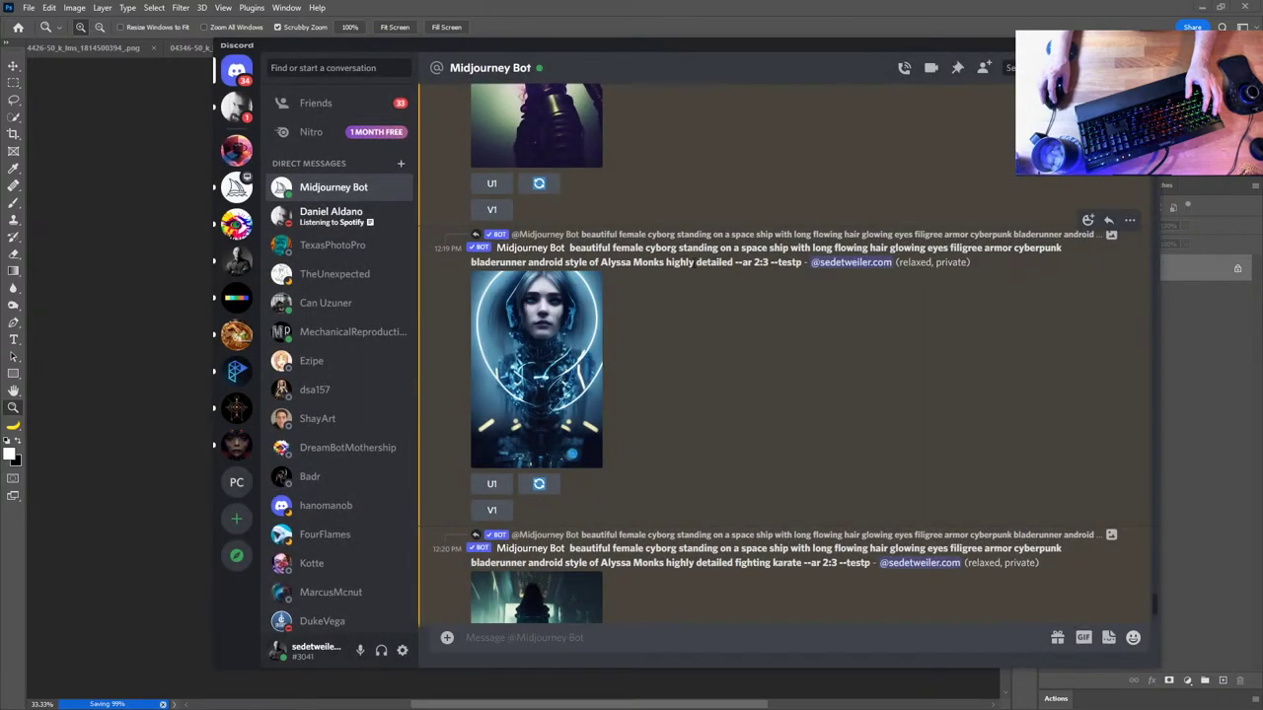
drag(569, 248, 800, 262)
key(ctrl+c)
click(744, 647)
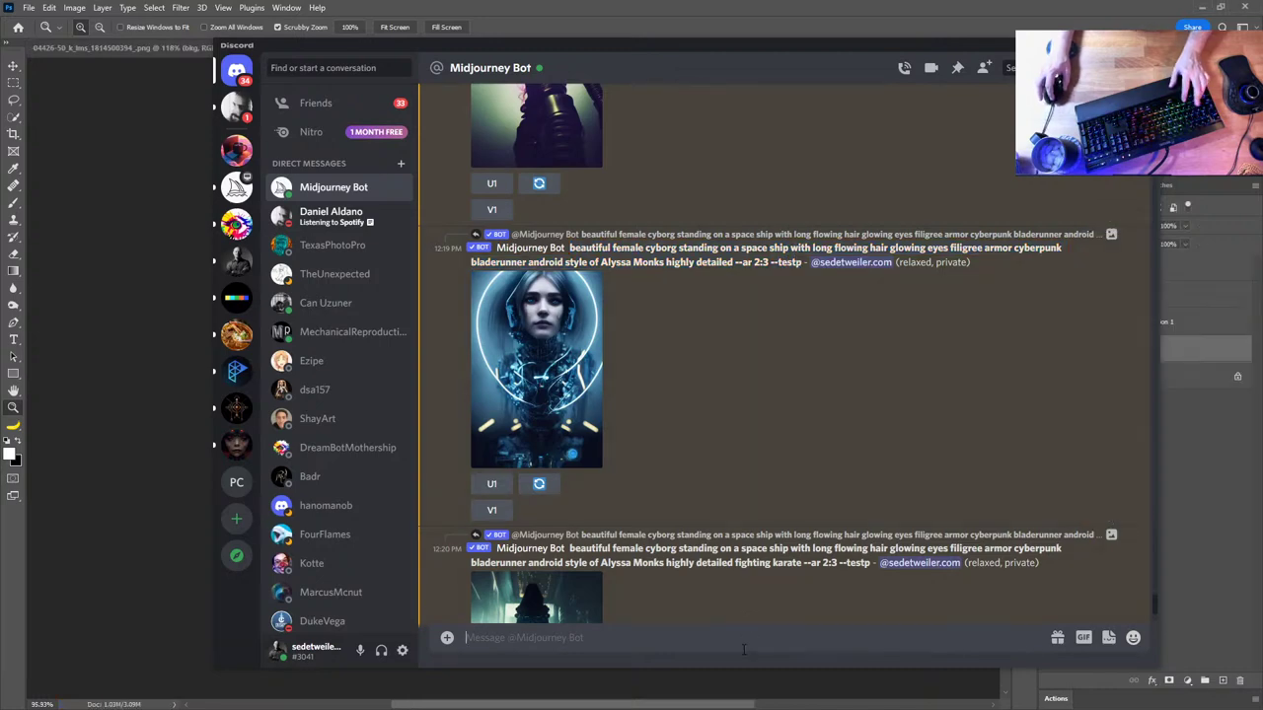
text(/i)
key(Tab)
key(ctrl+v)
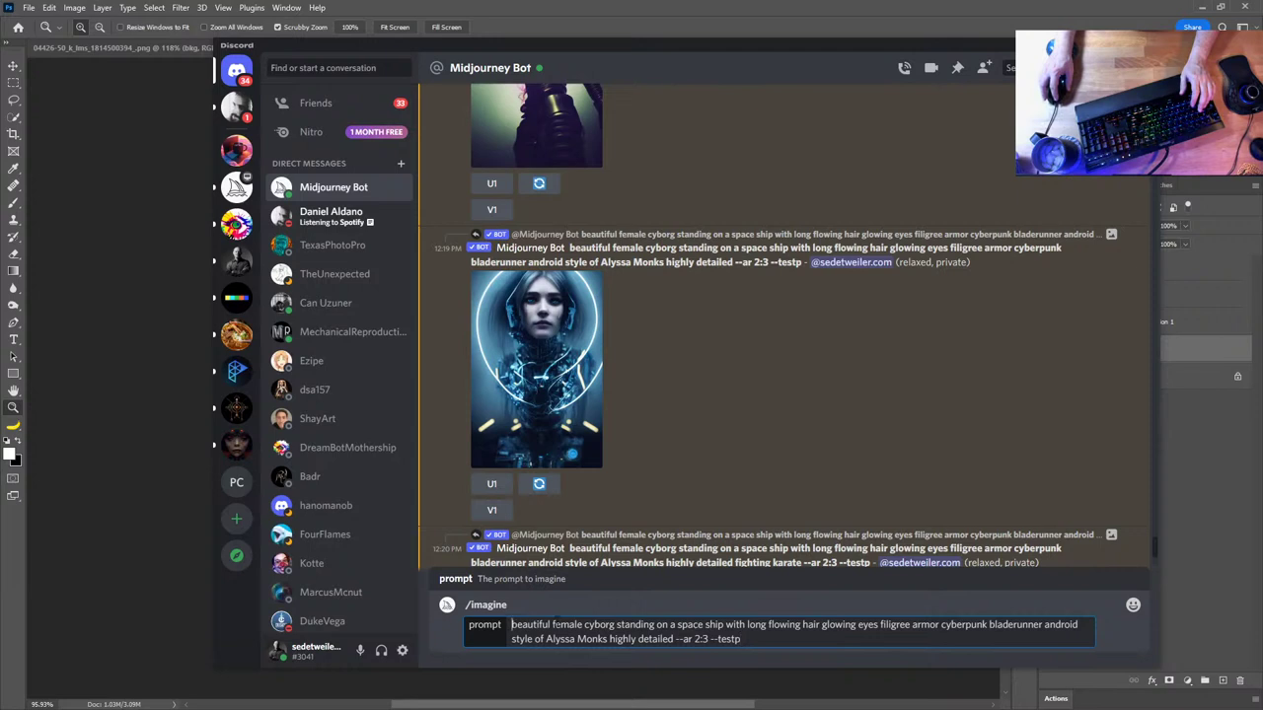
key(ctrl+Home)
text(gopro foot)
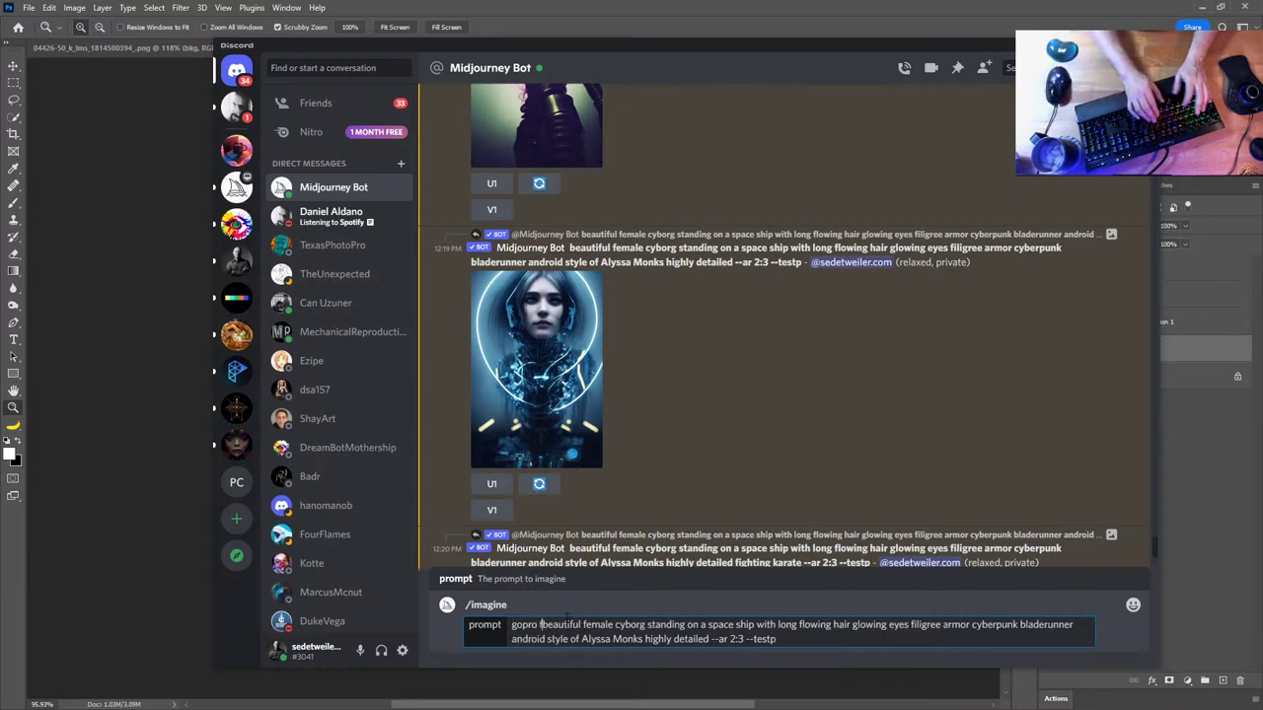
text(age)
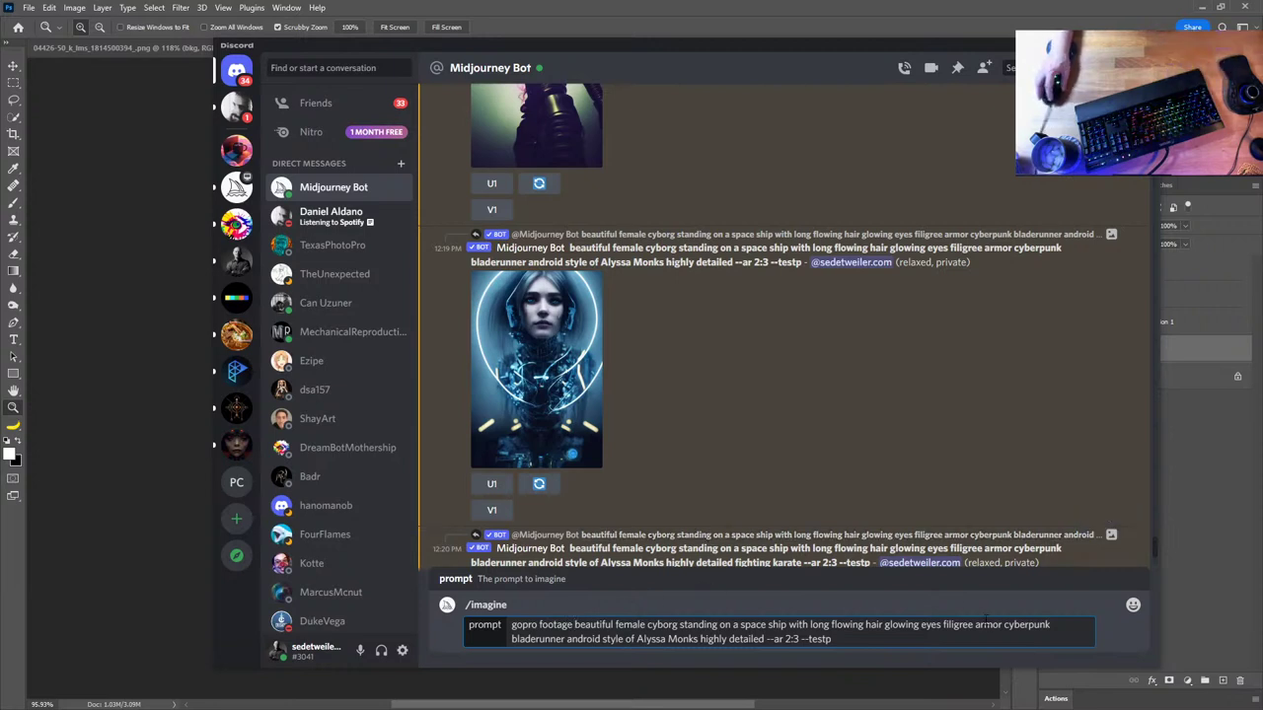
key(Return)
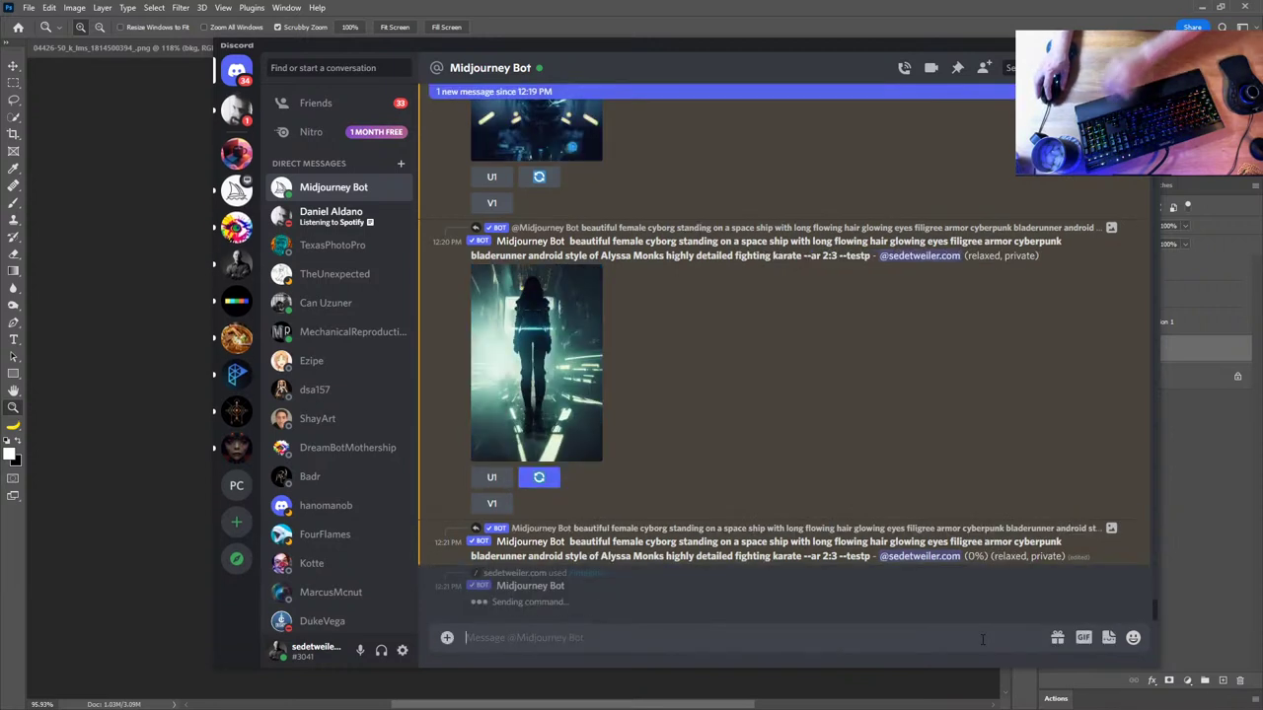
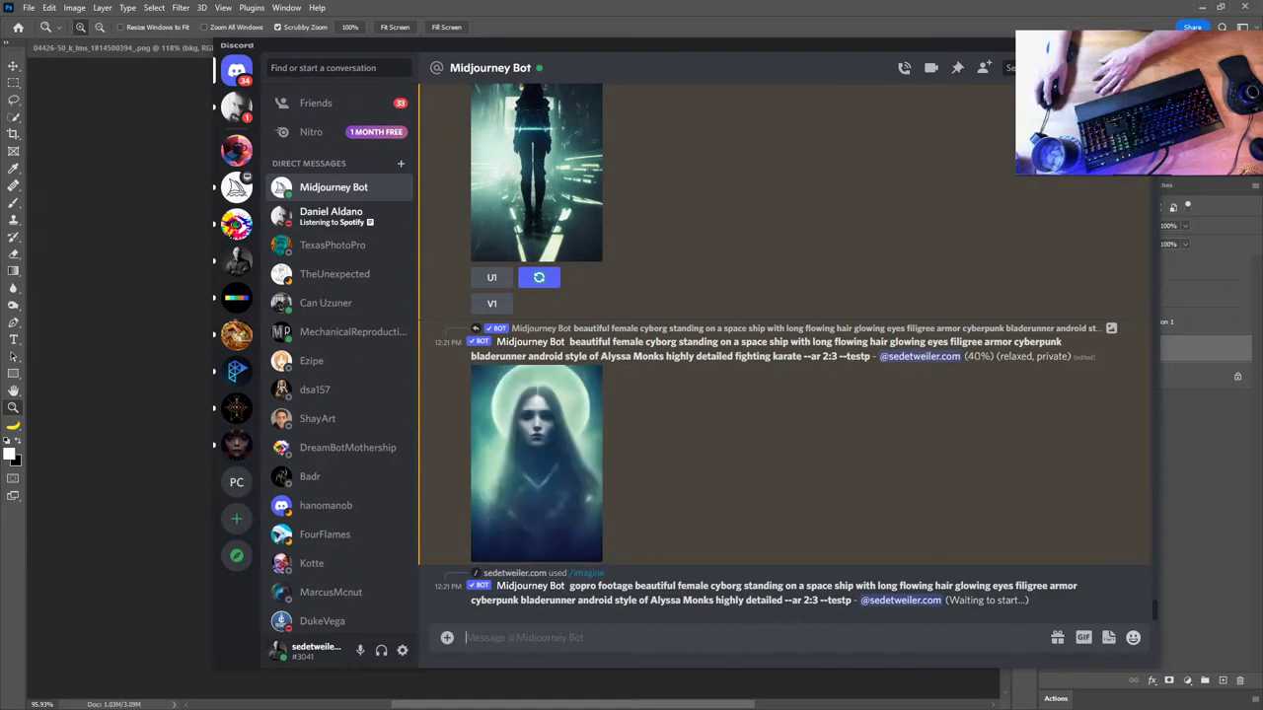
Switch from the Midjourney chat back to the cyborg portrait document in Photoshop
key(alt+Tab)
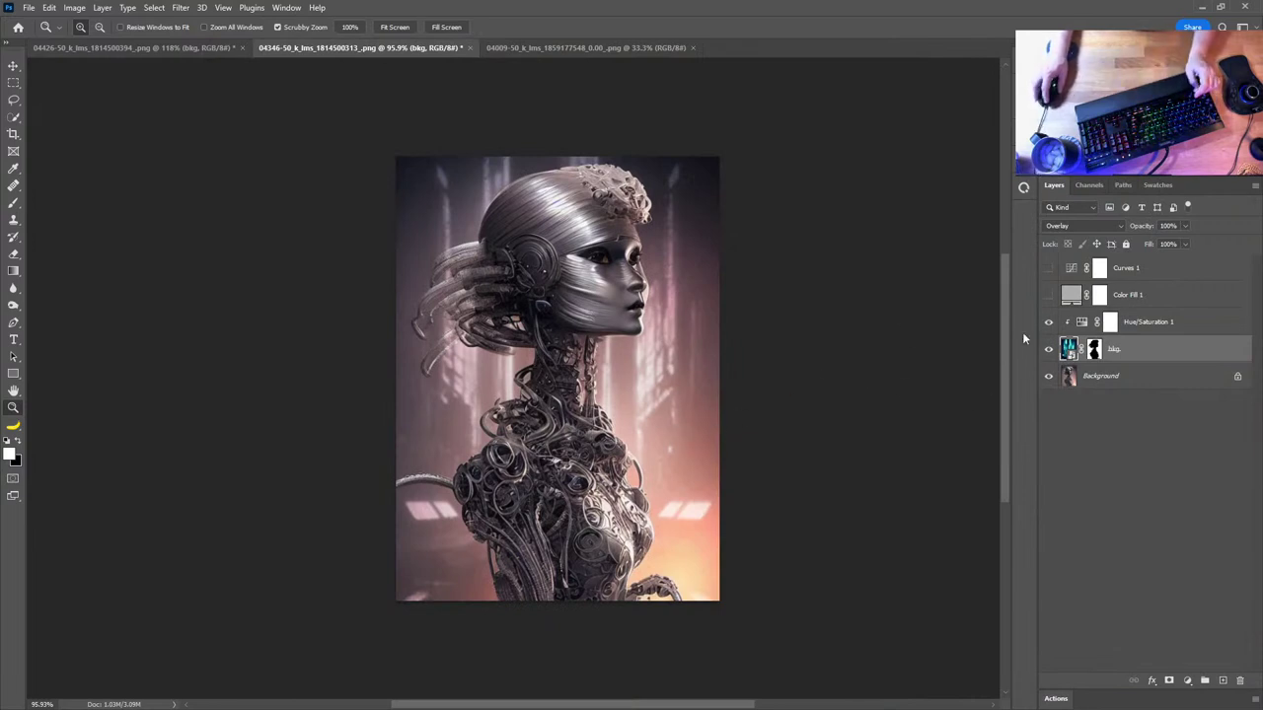
Compare the portrait with Hue/Saturation 1 hidden and shown, then select the Curves 1 layer
click(1048, 324)
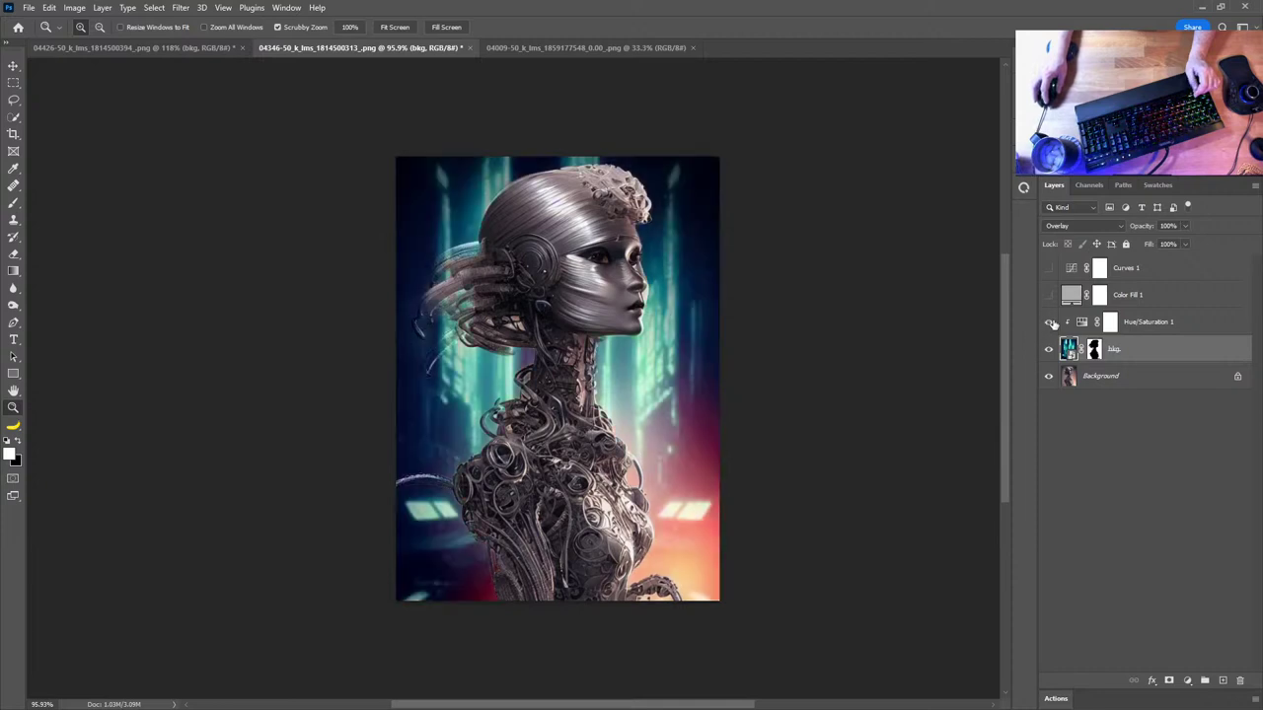
click(1049, 322)
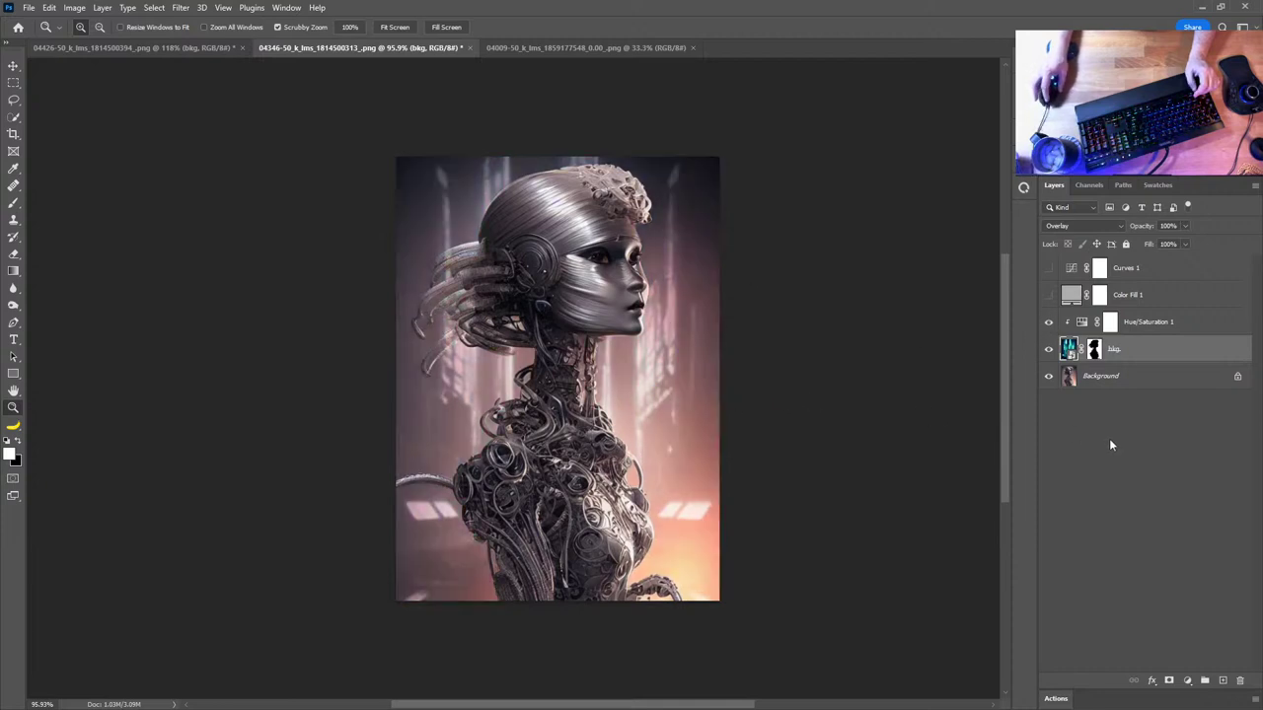
click(1145, 269)
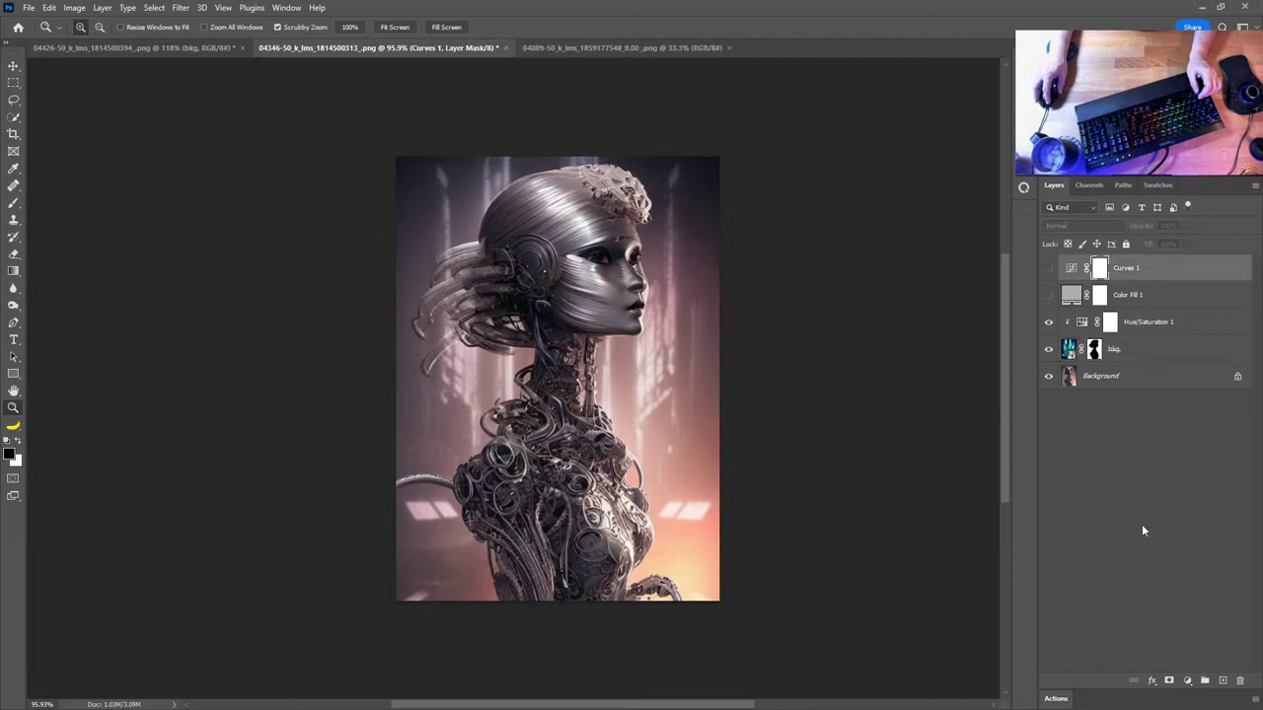
Add a Curves 2 adjustment auto-corrected with the Find Dark & Light Colors algorithm
click(1187, 680)
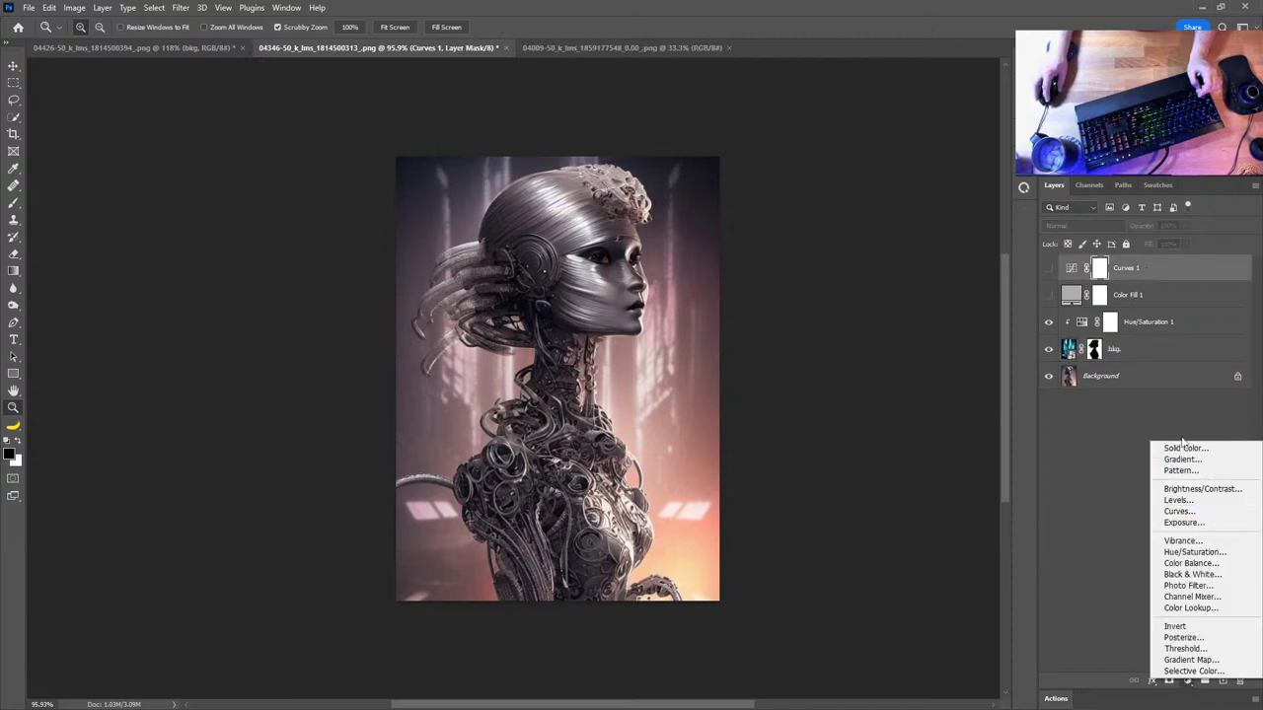
click(1179, 511)
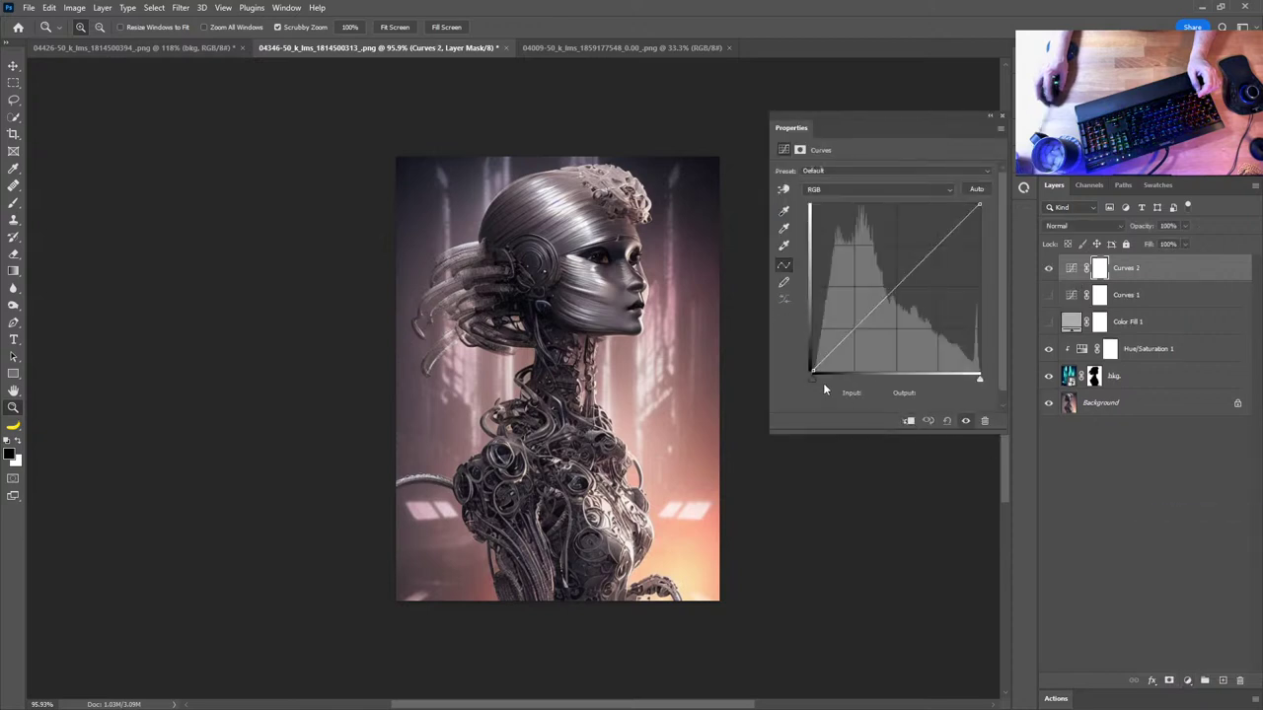
alt+click(982, 191)
click(909, 226)
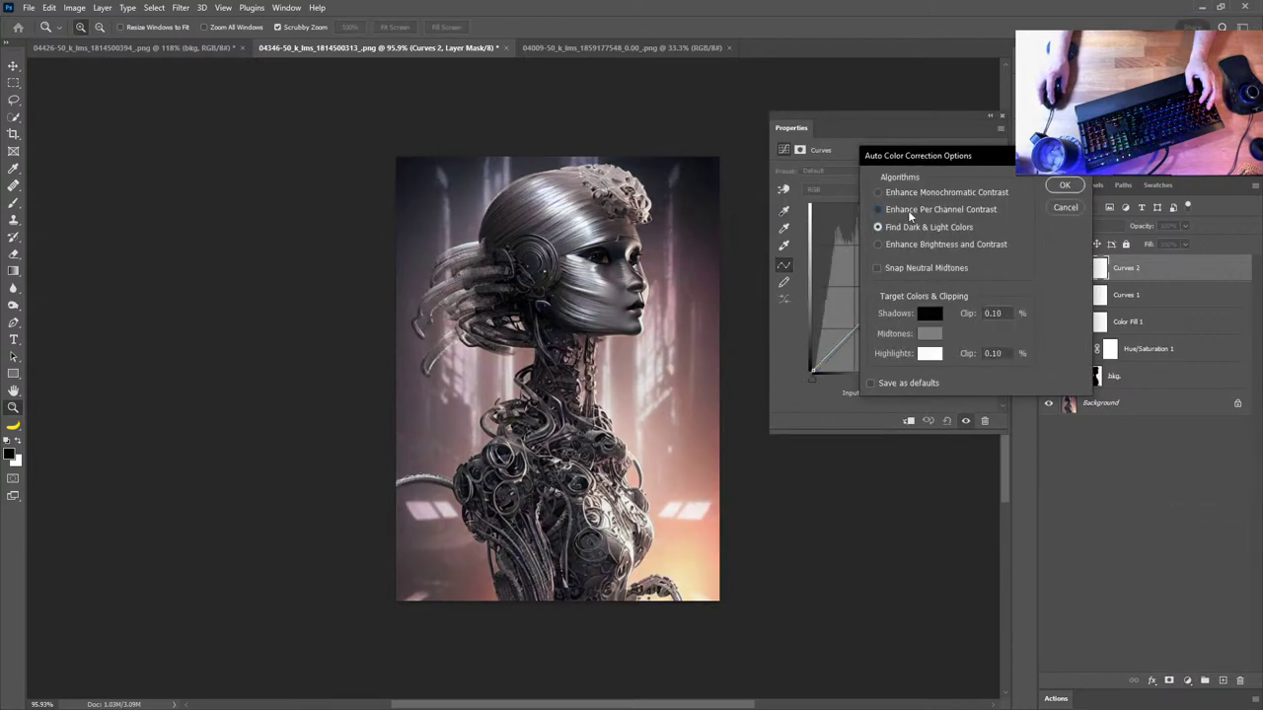
click(923, 246)
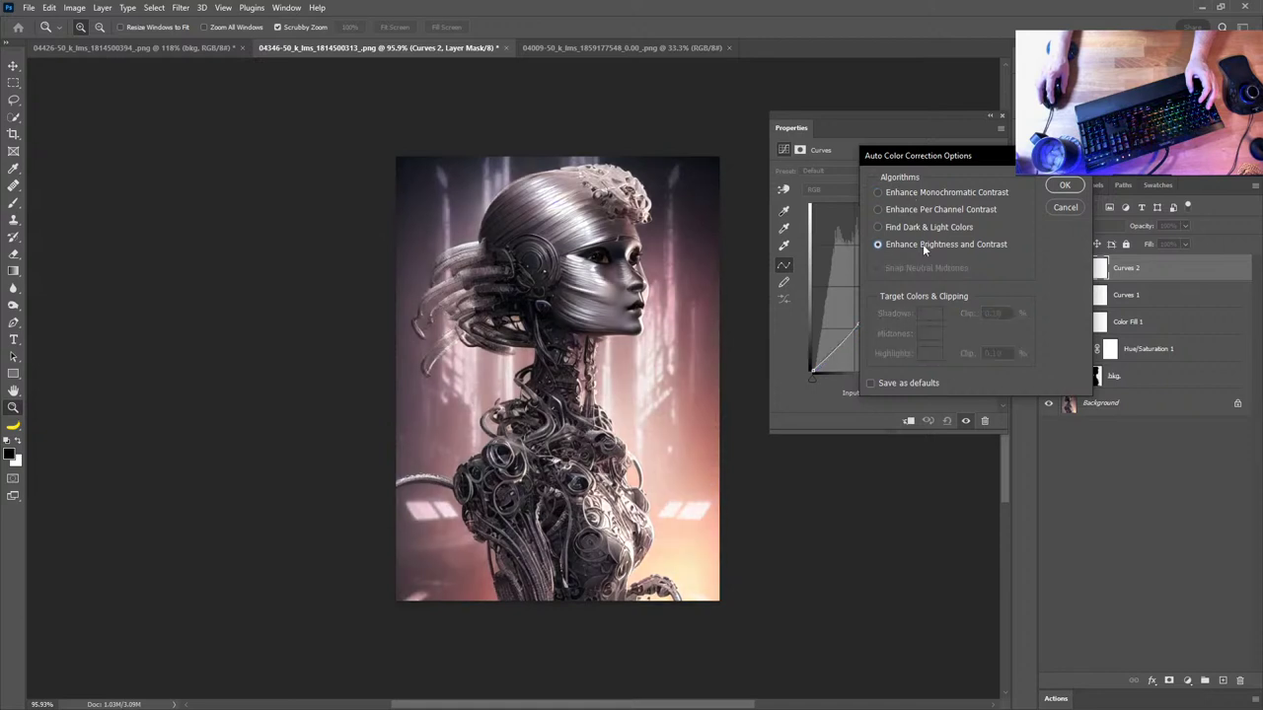
click(924, 229)
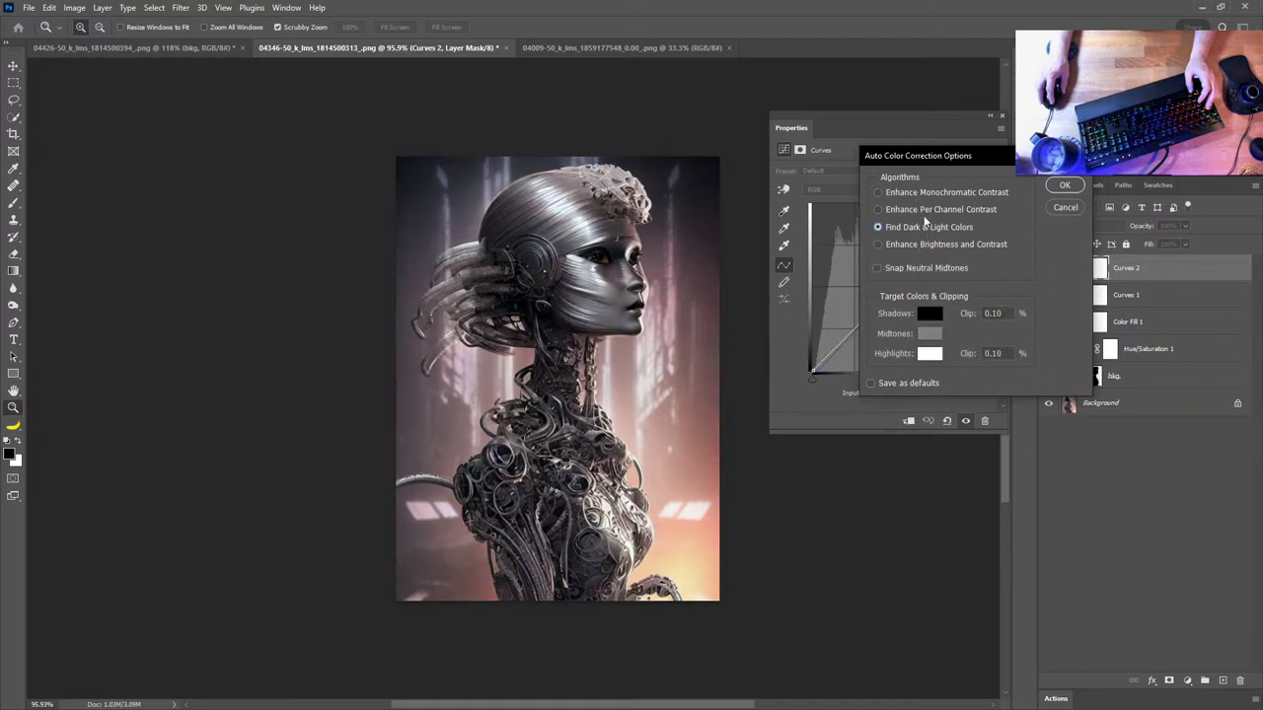
click(965, 244)
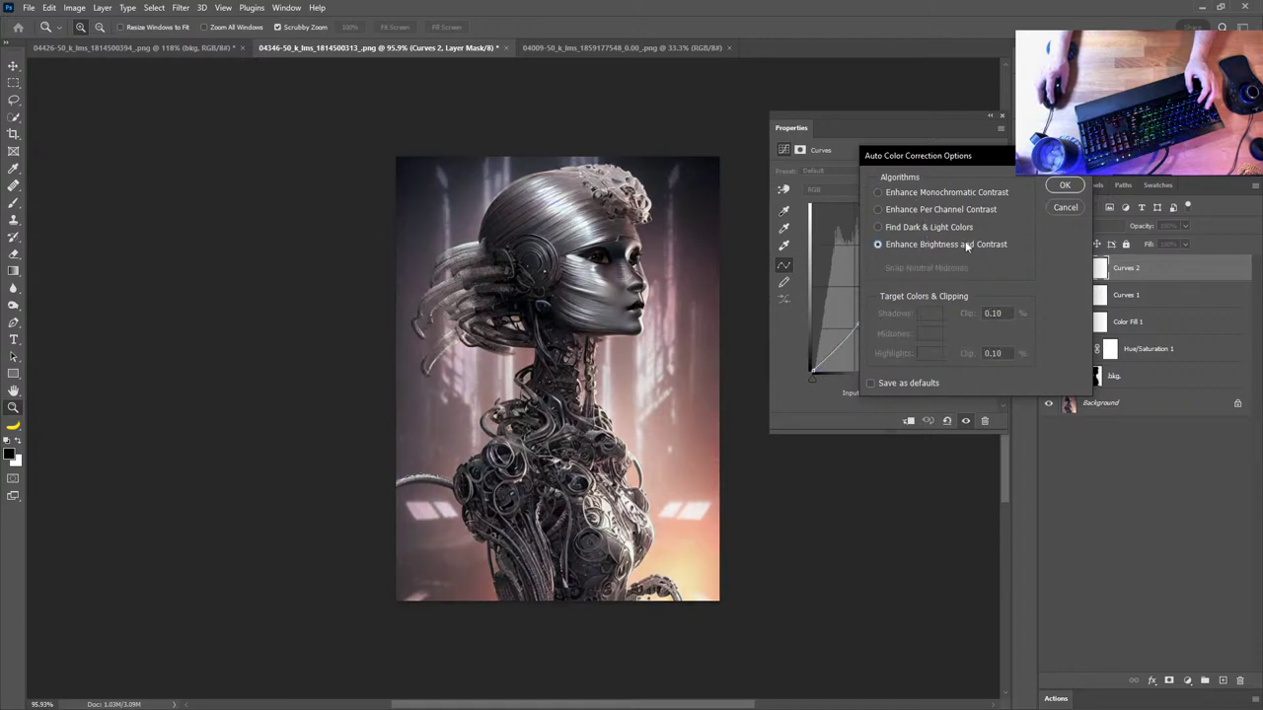
click(959, 227)
click(1065, 185)
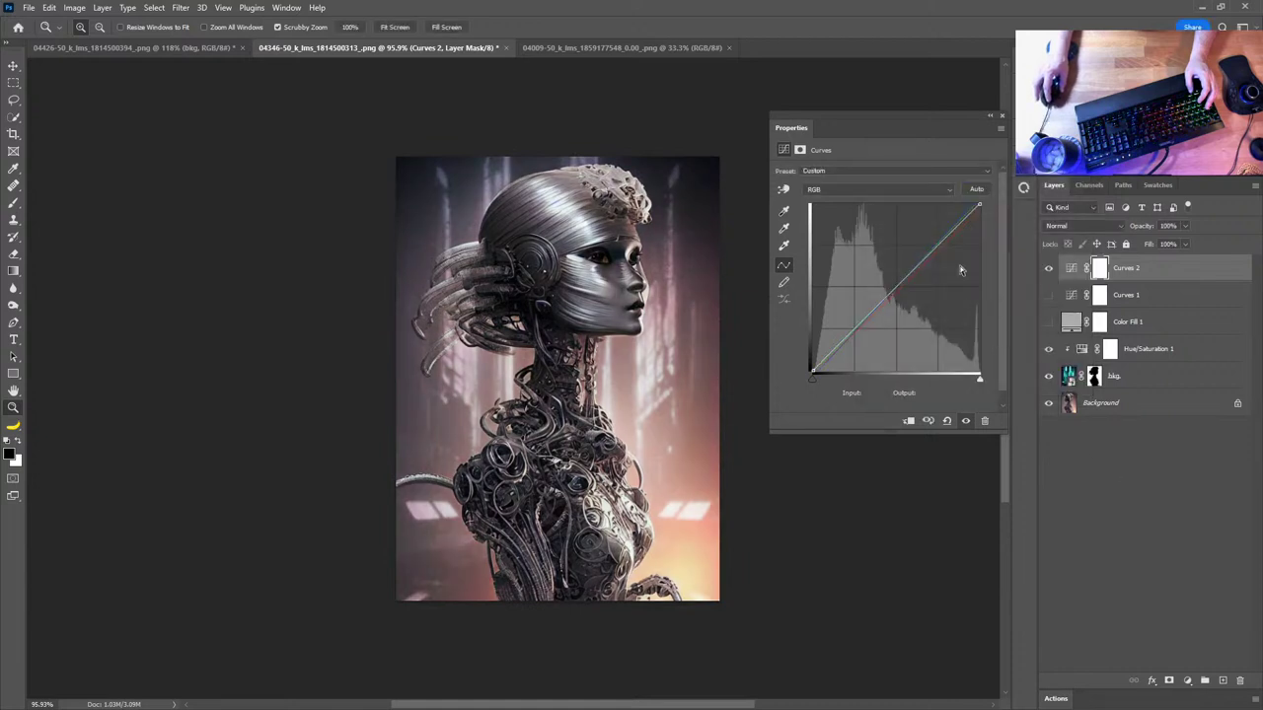
Toggle Curves 2 off and on to compare the portrait before and after
click(1048, 268)
click(1049, 269)
click(1049, 268)
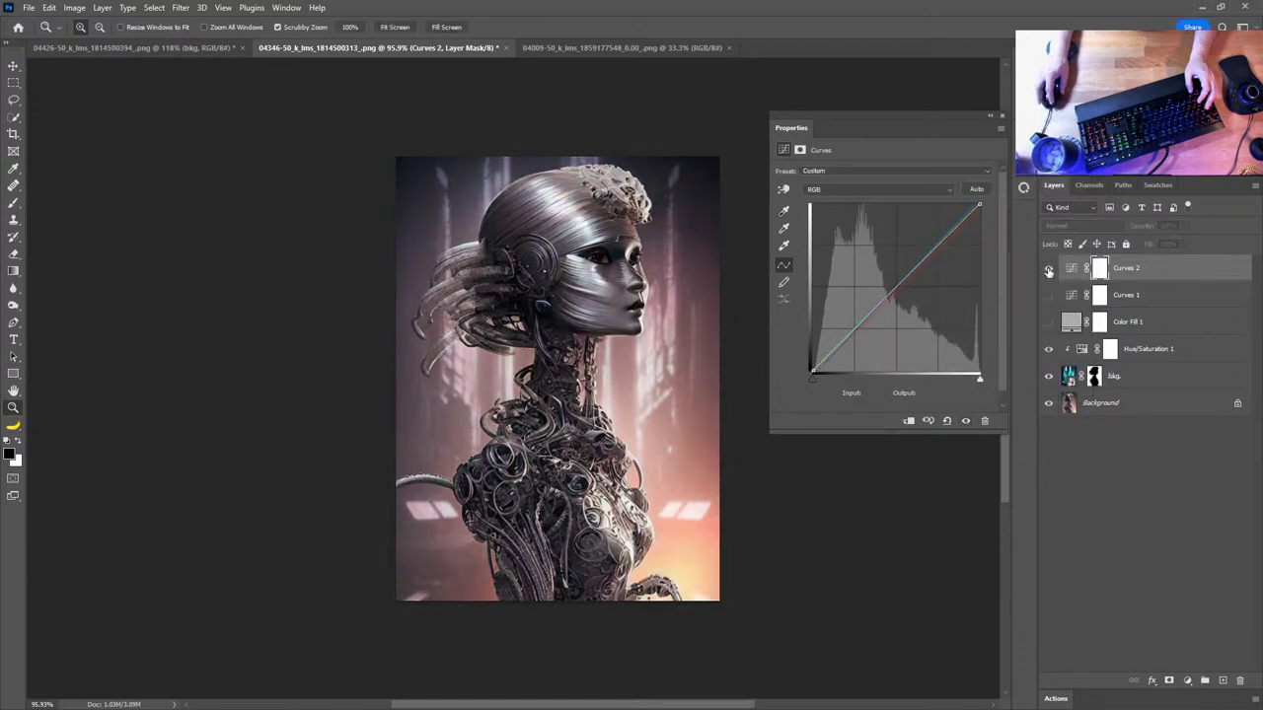
click(1048, 269)
click(1002, 116)
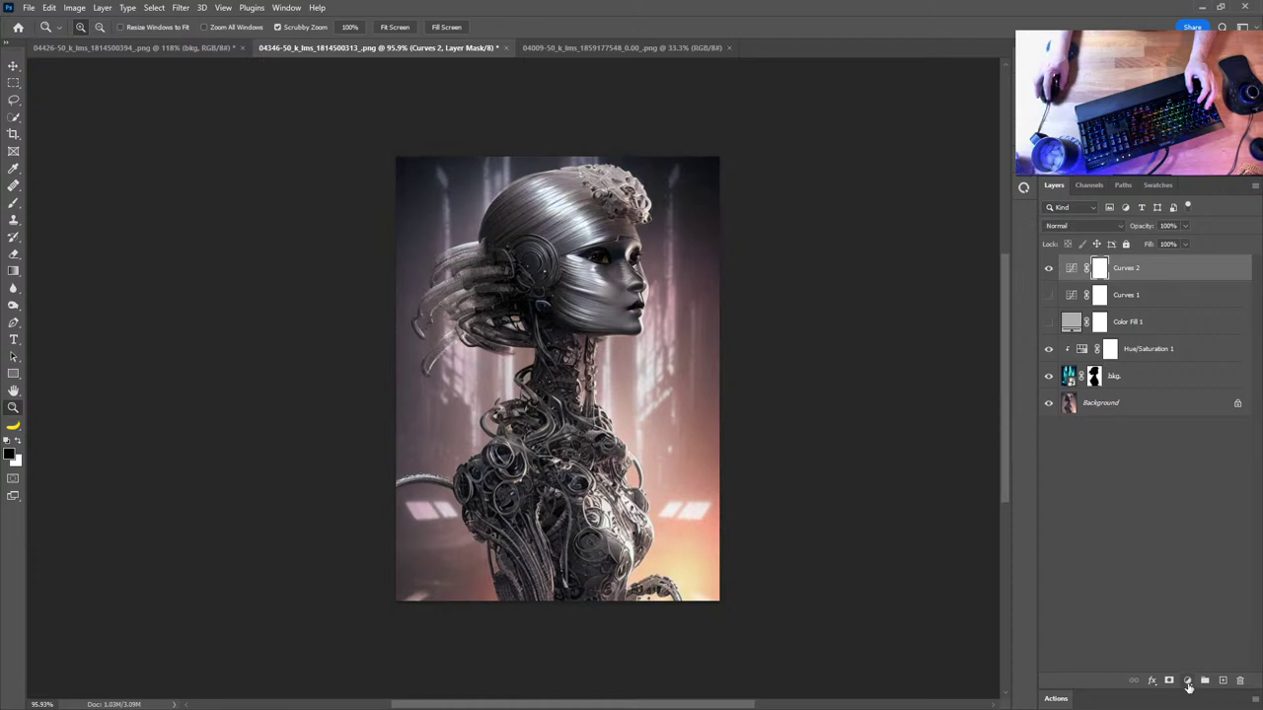
click(1187, 681)
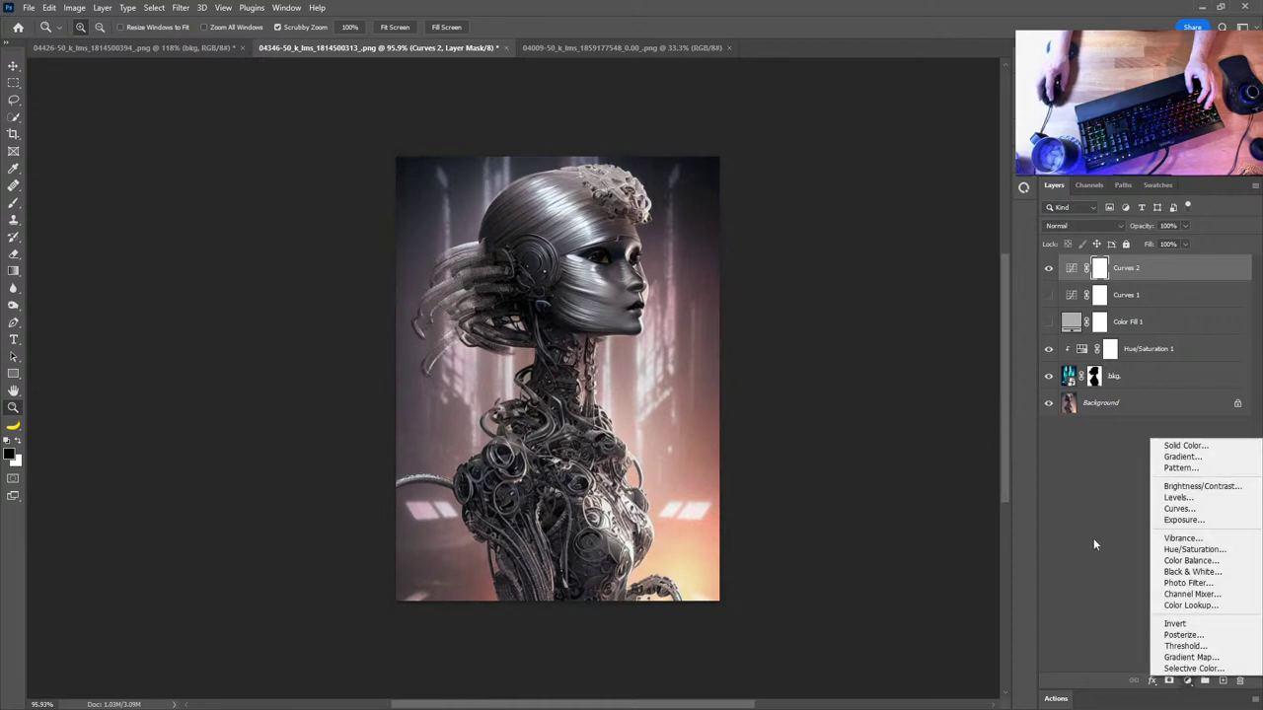
click(1191, 605)
click(922, 174)
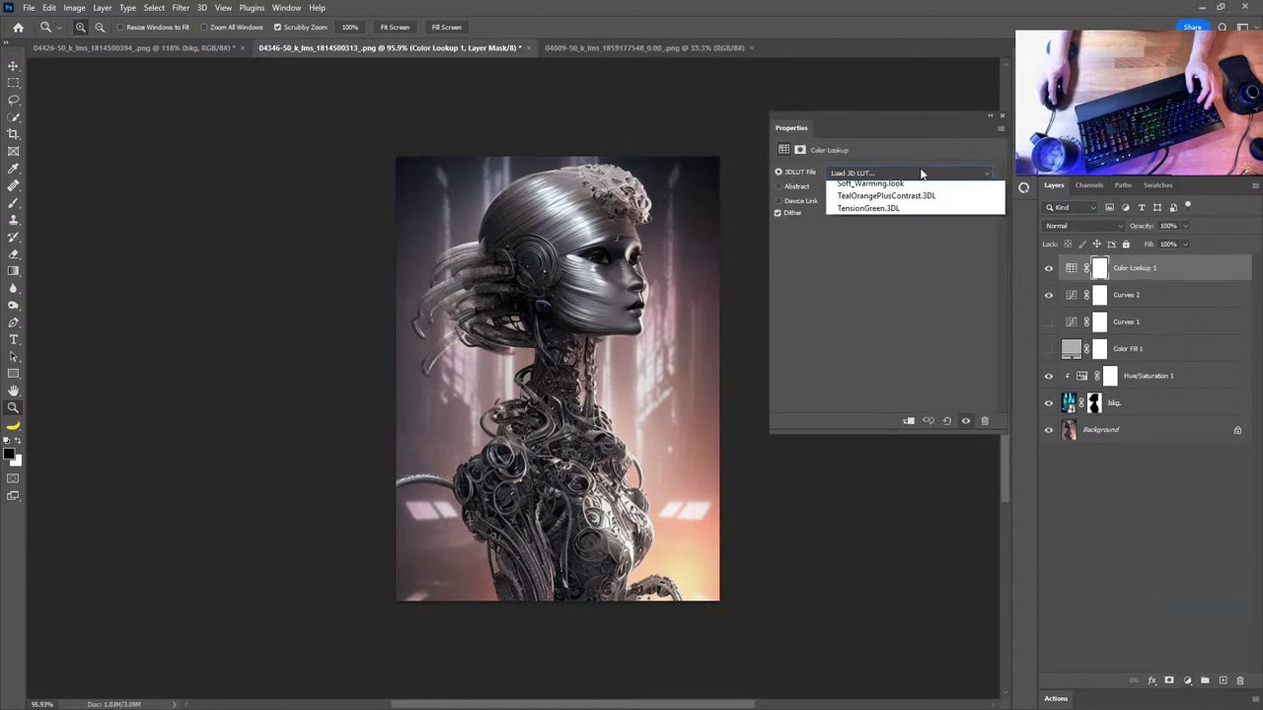
click(866, 223)
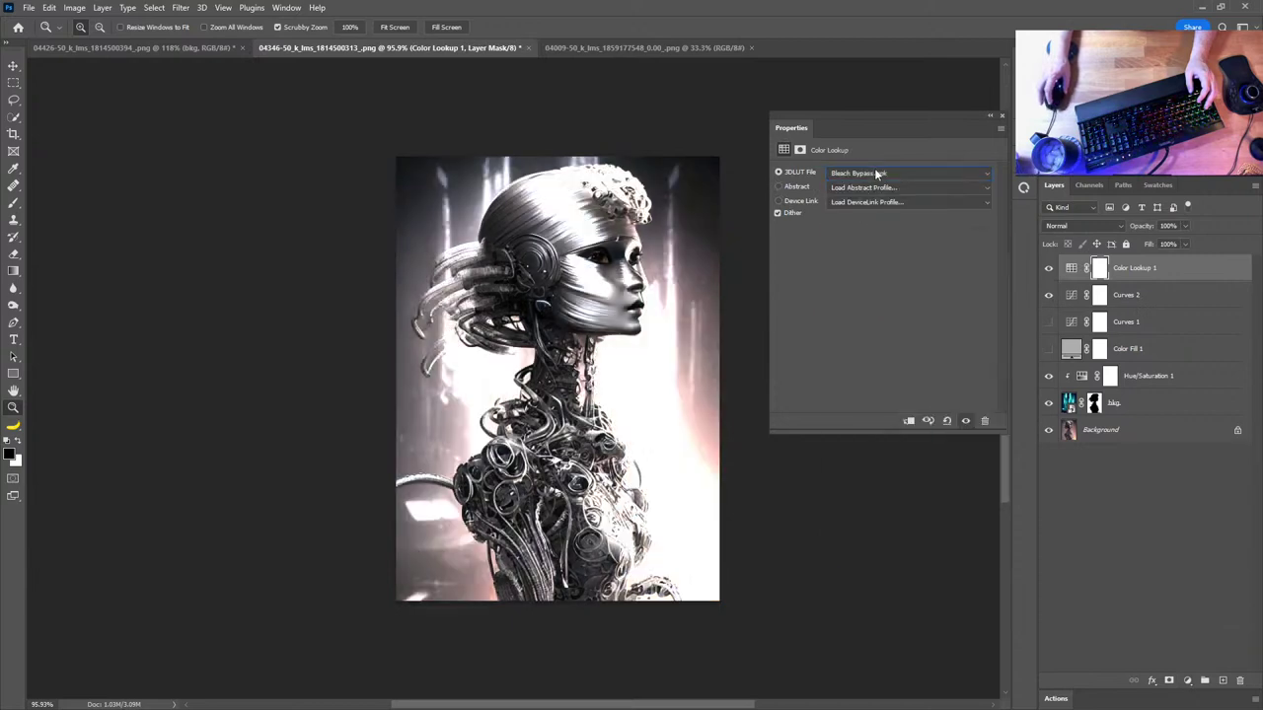
key(Down)
key(Down)
key(Down)
key(Down)
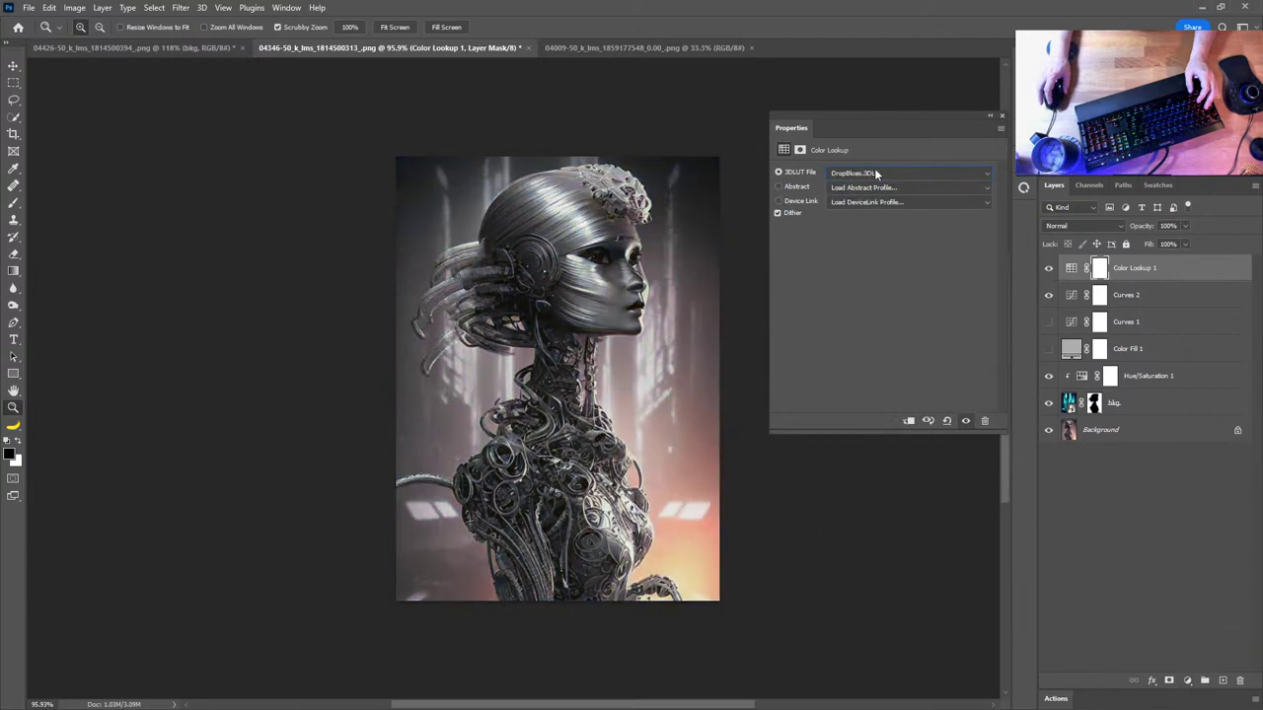
key(Up)
key(Down)
key(Down)
key(Down)
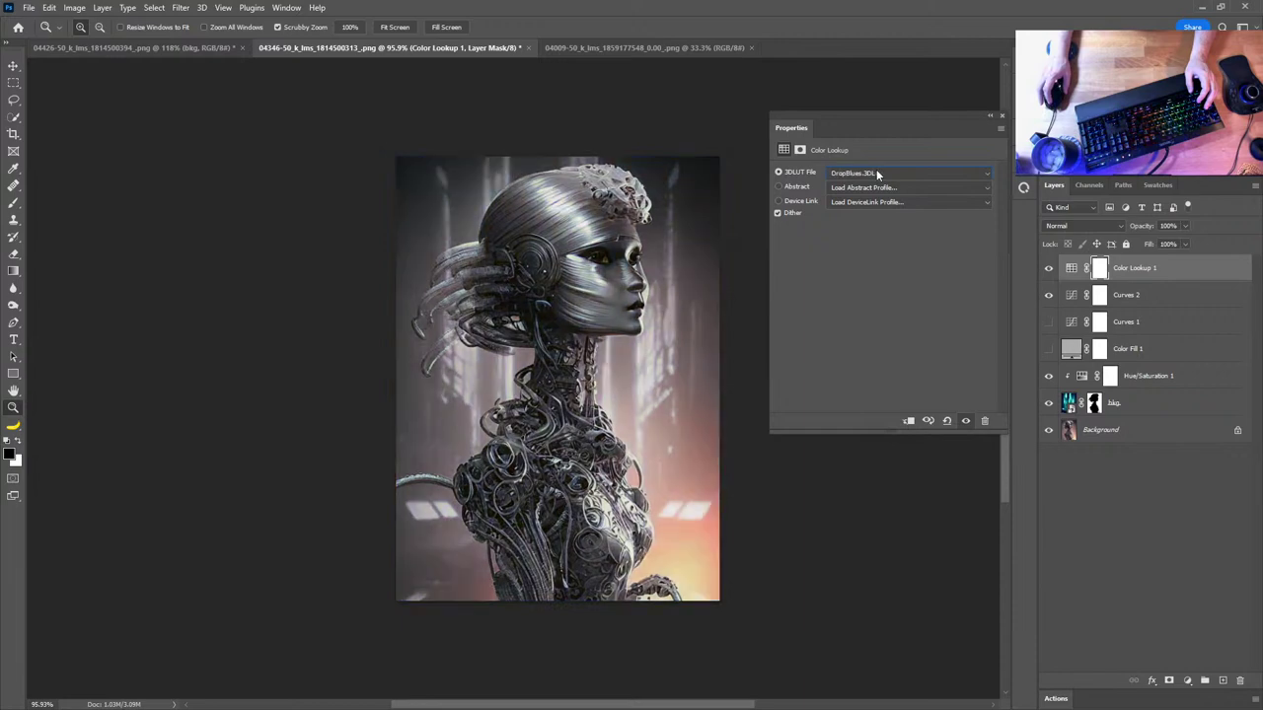
key(Down)
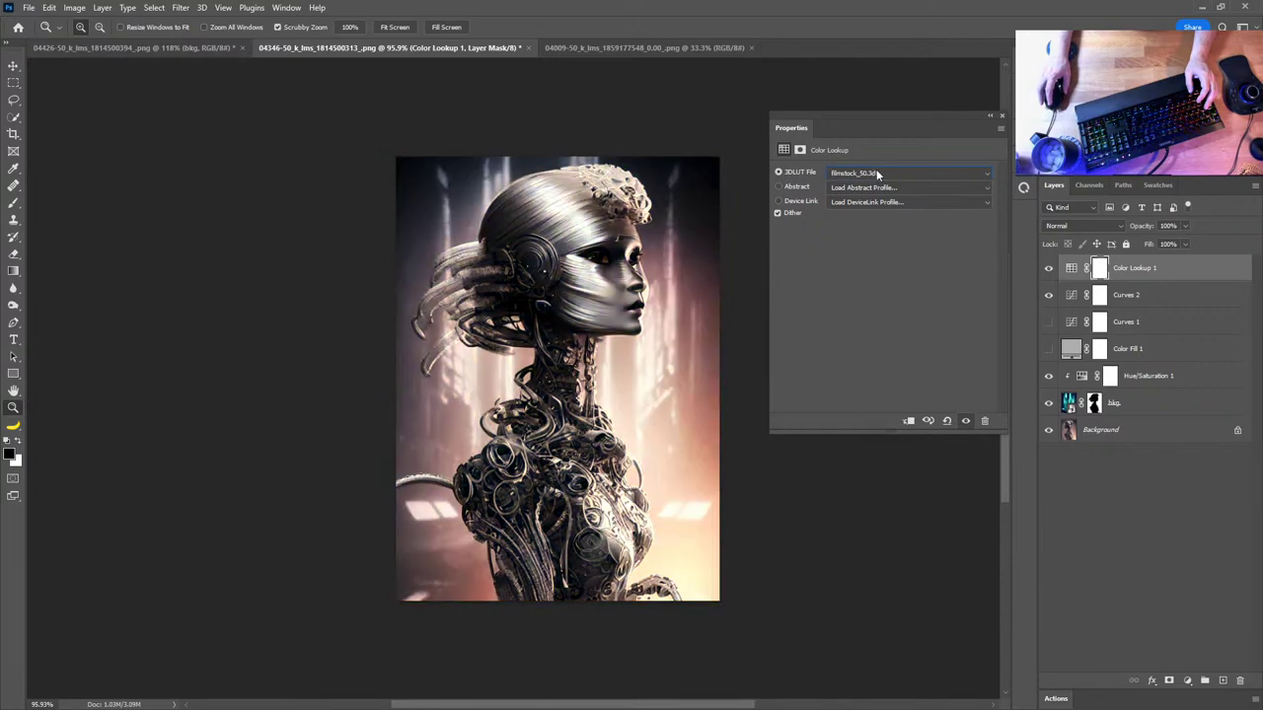
key(Down)
key(Down)
key(Down)
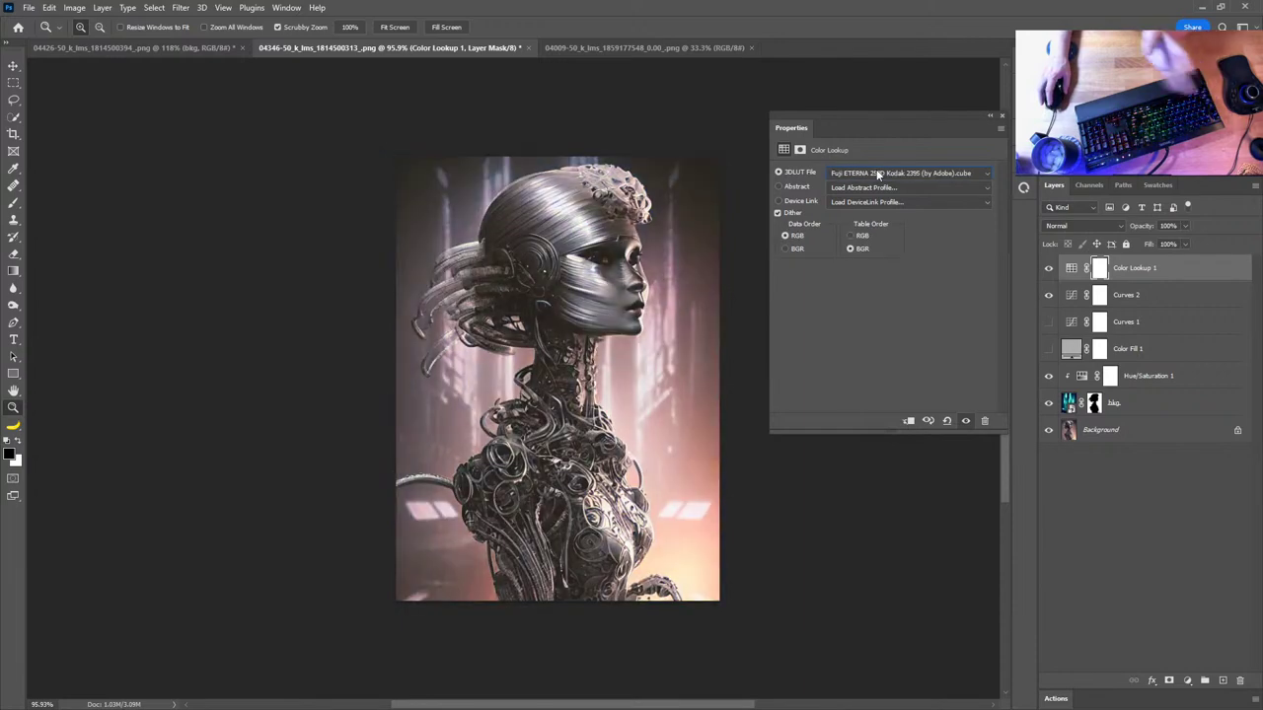
key(Down)
key(Down)
key(Down)
key(Down)
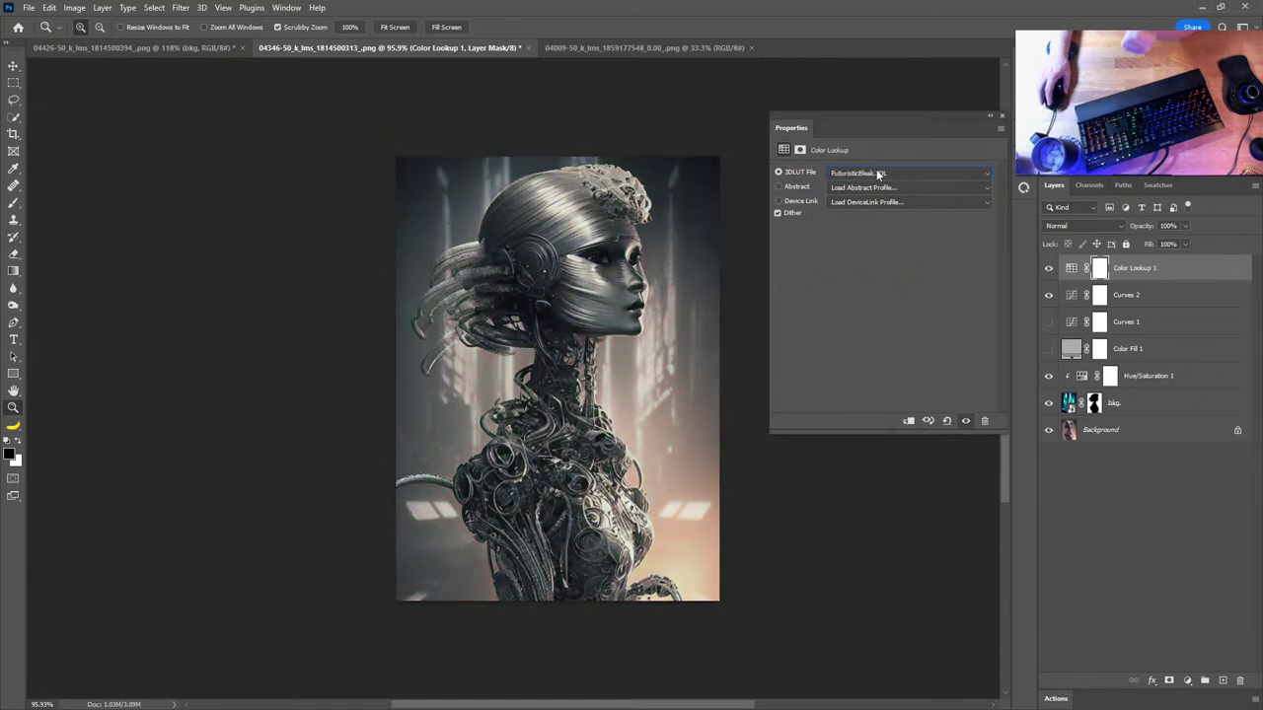
key(Down)
key(Up)
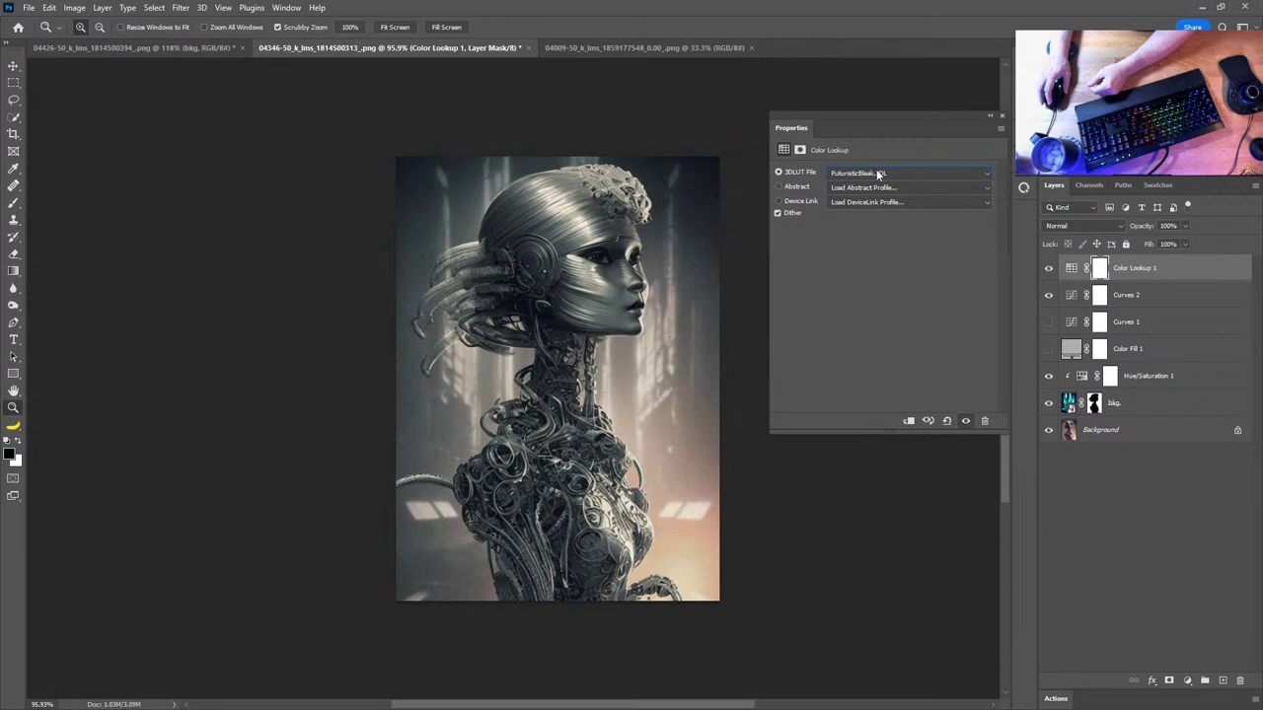
key(Down)
key(Down)
key(Down)
key(Down)
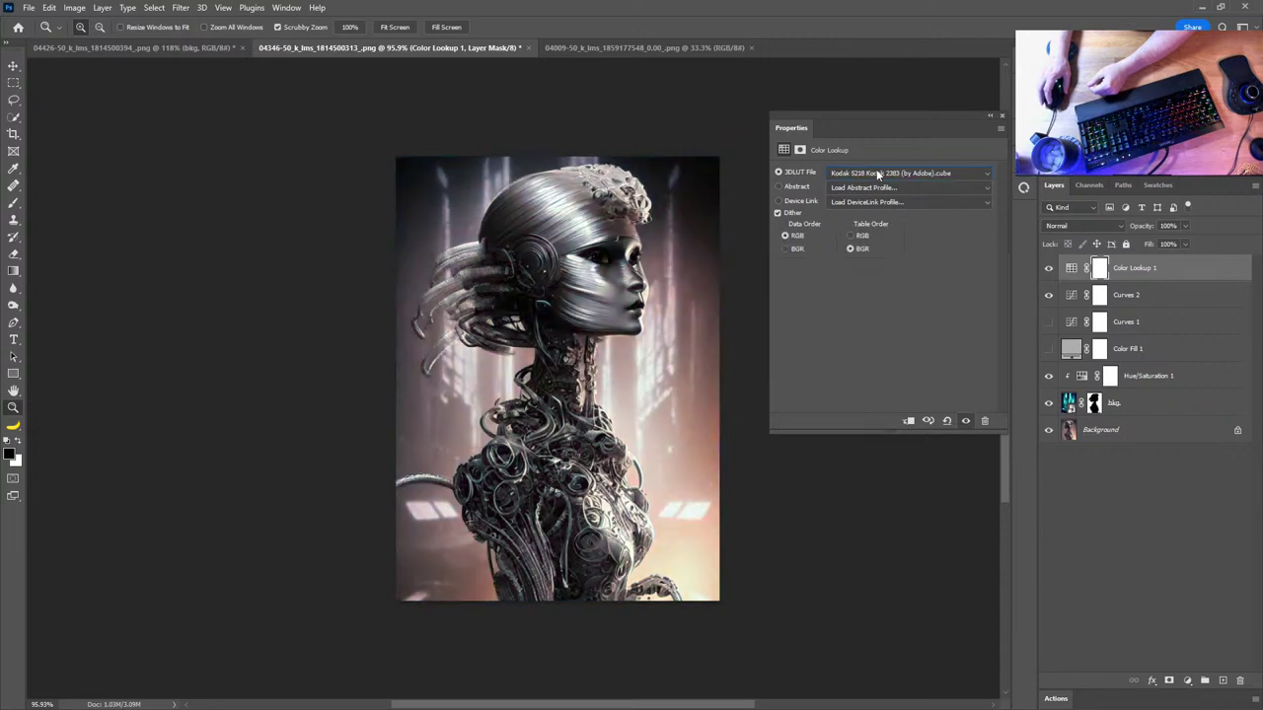
key(Down)
key(Down)
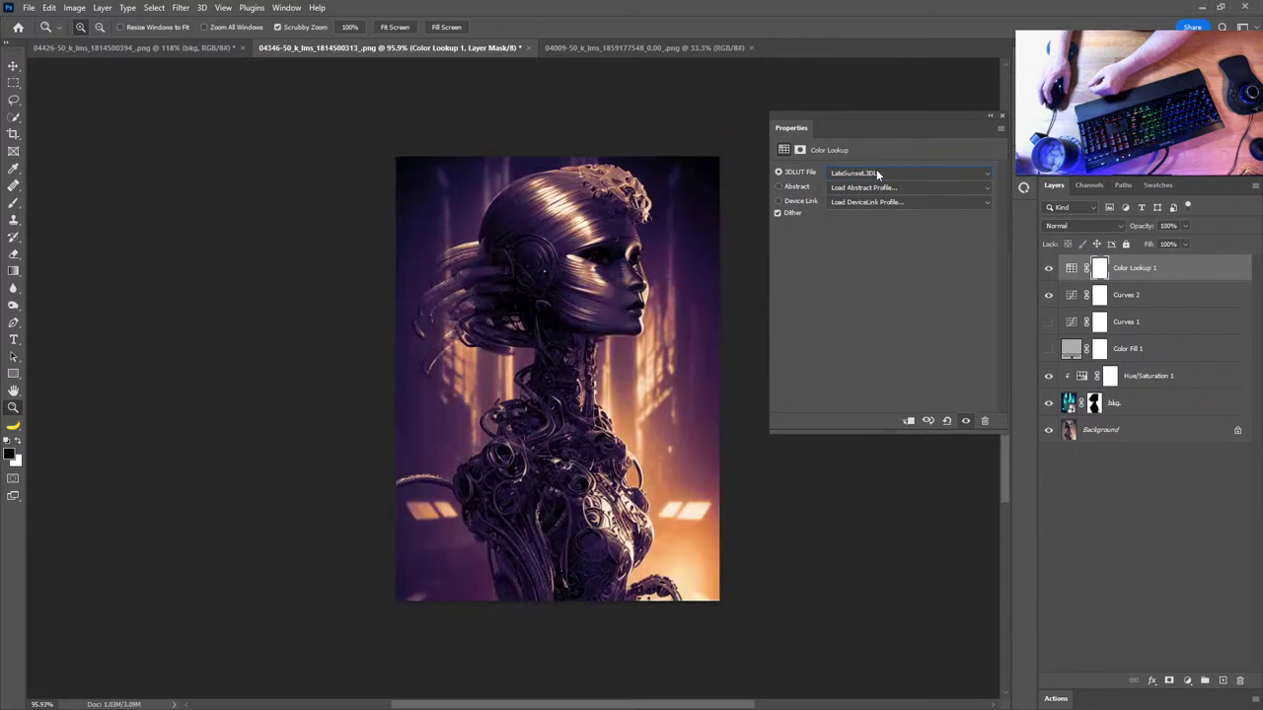
key(Down)
key(Down)
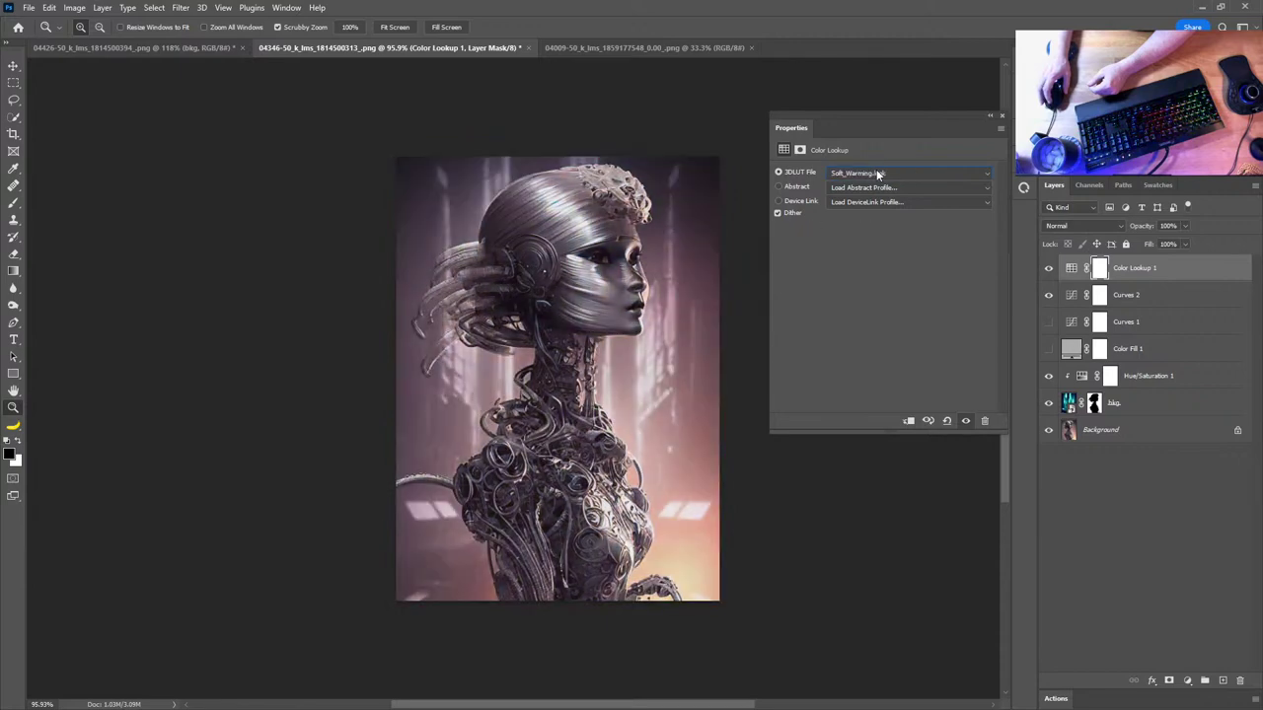
key(Down)
key(Down)
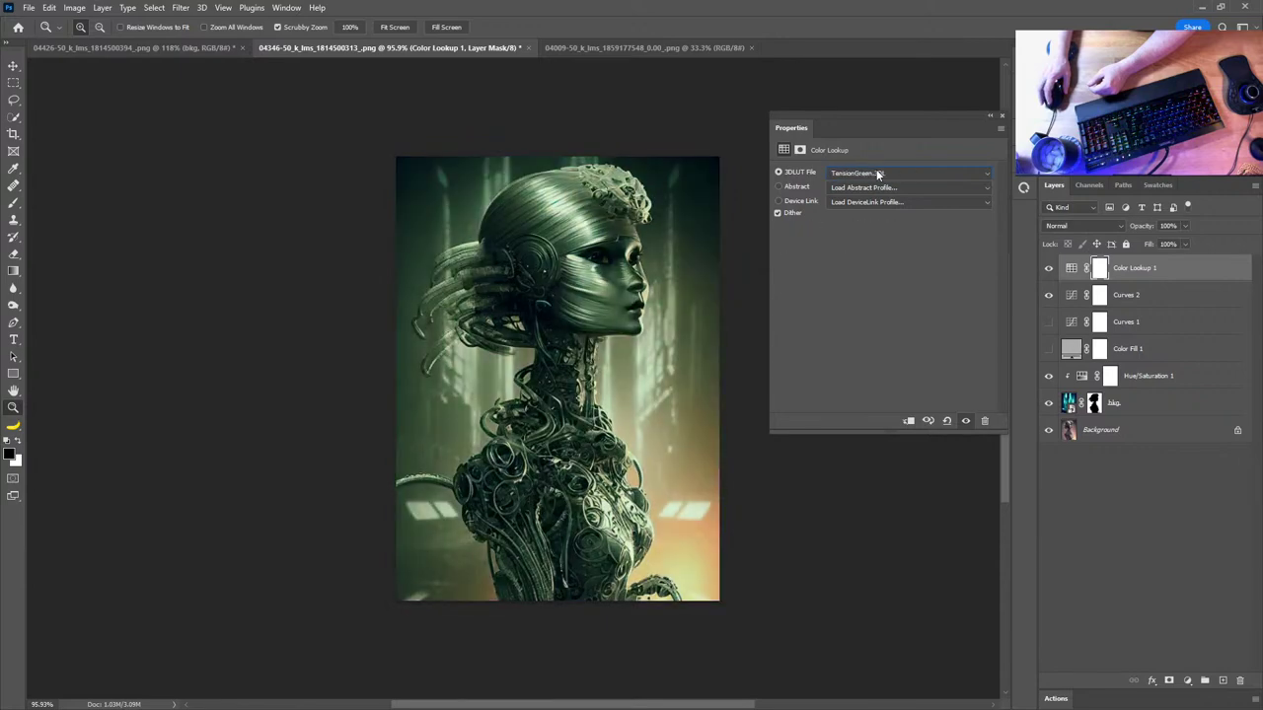
click(1001, 115)
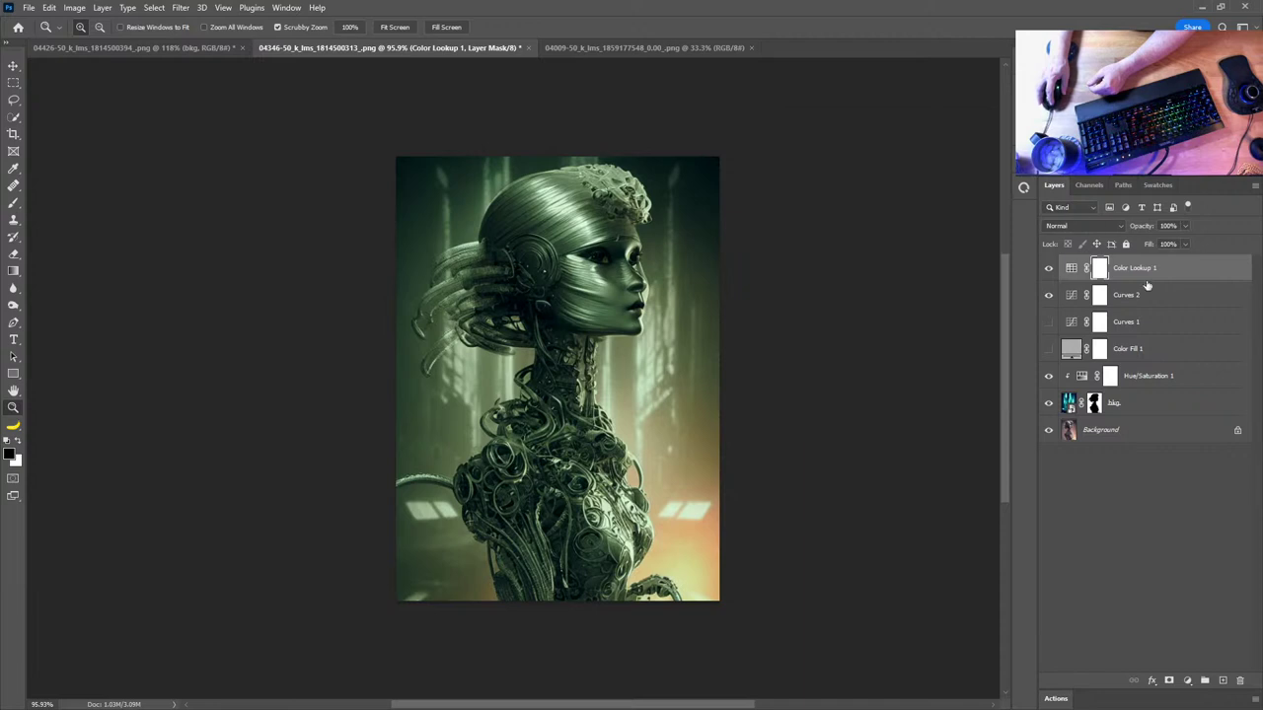
drag(1156, 264, 1241, 681)
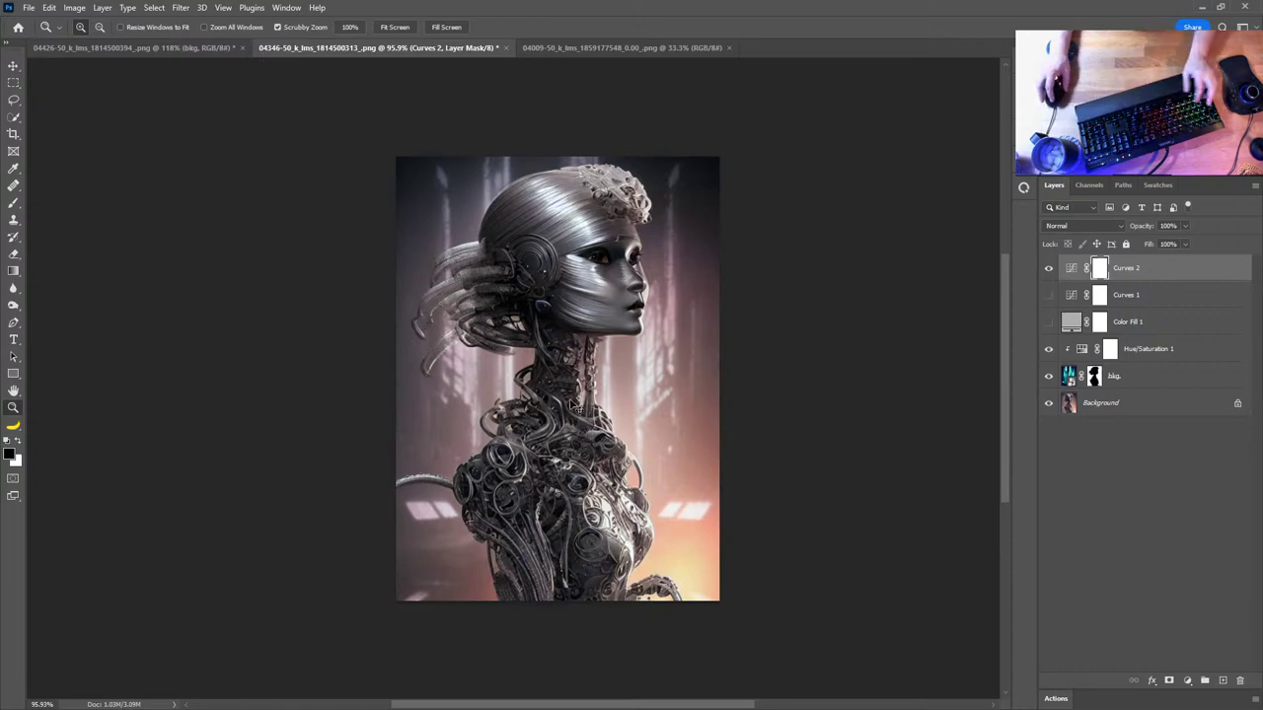
Save the portrait as a ZIP-compressed TIFF in the AI Artwork Pending folder
key(ctrl+shift+s)
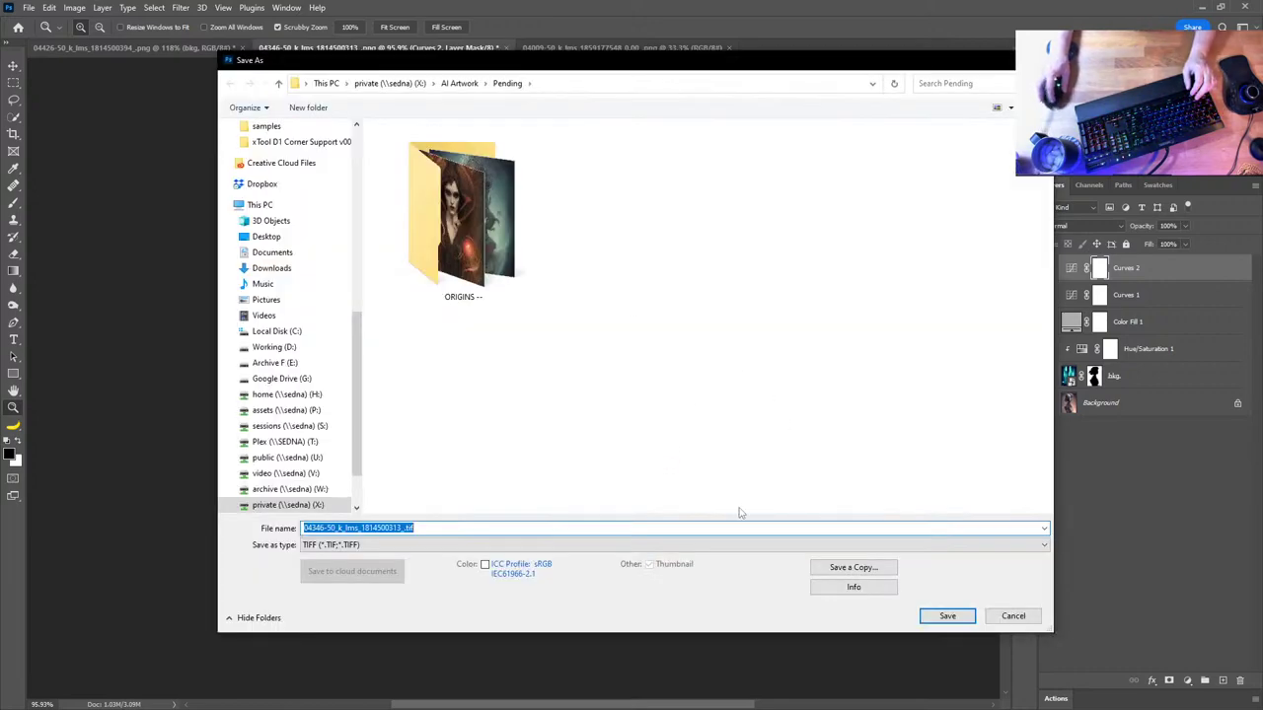
click(945, 617)
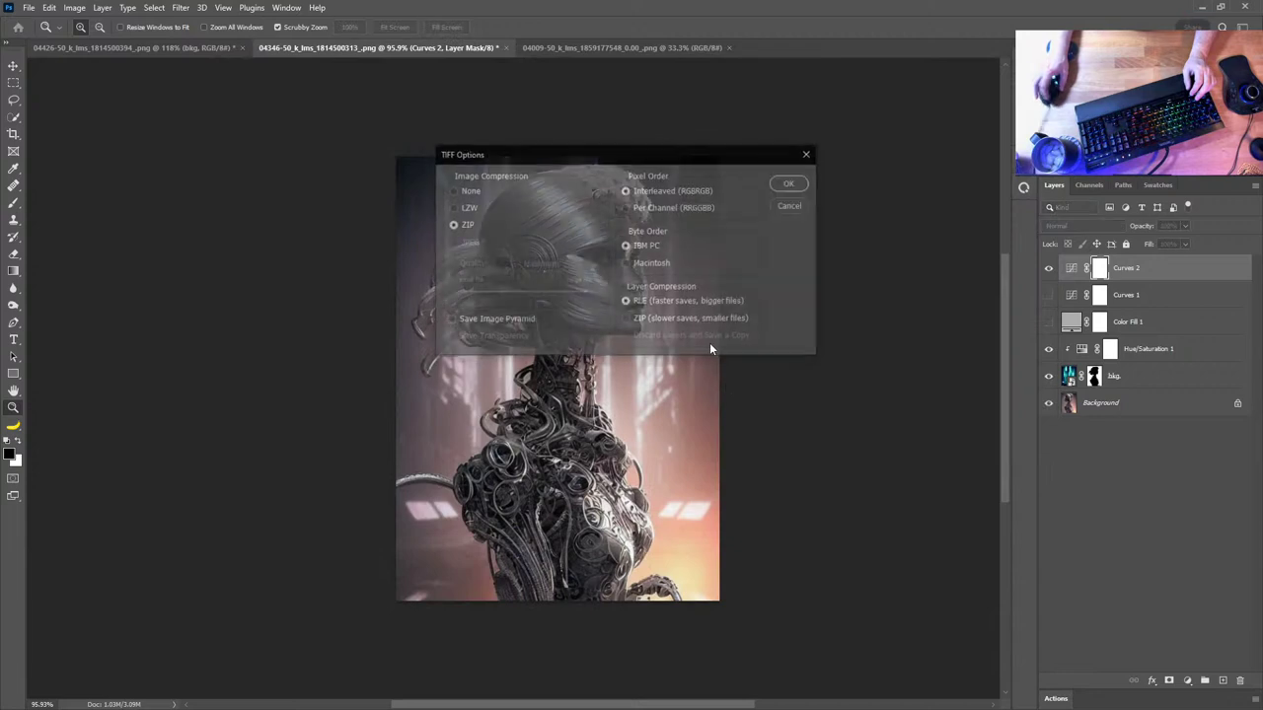
click(789, 185)
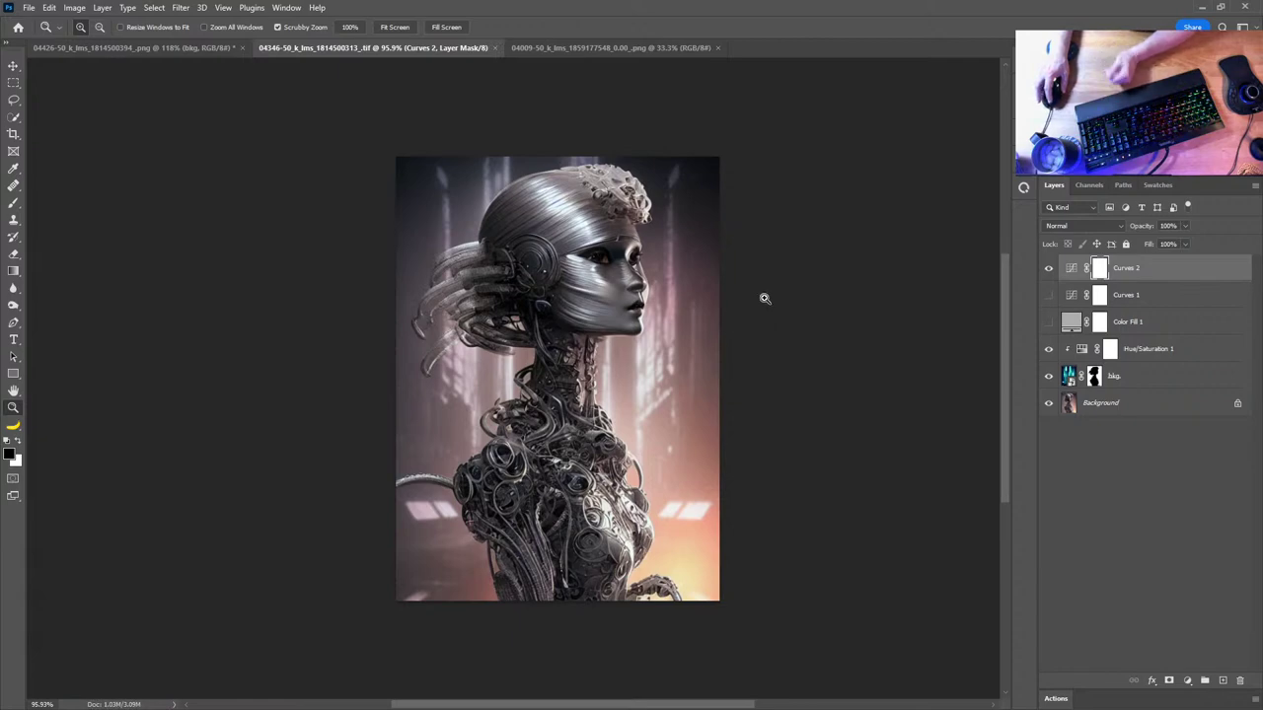
In Discord, preview the karate cyborg image and re-roll its prompt
key(alt+Tab)
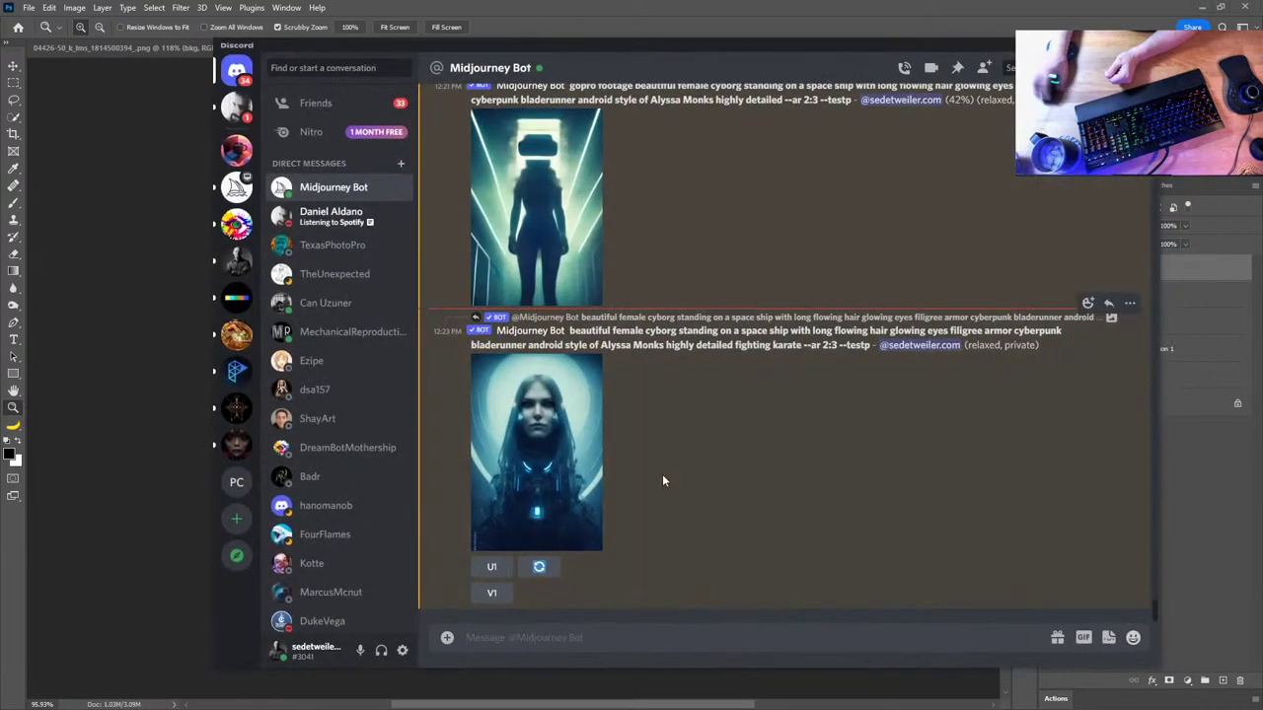
scroll(657, 453, up, 1)
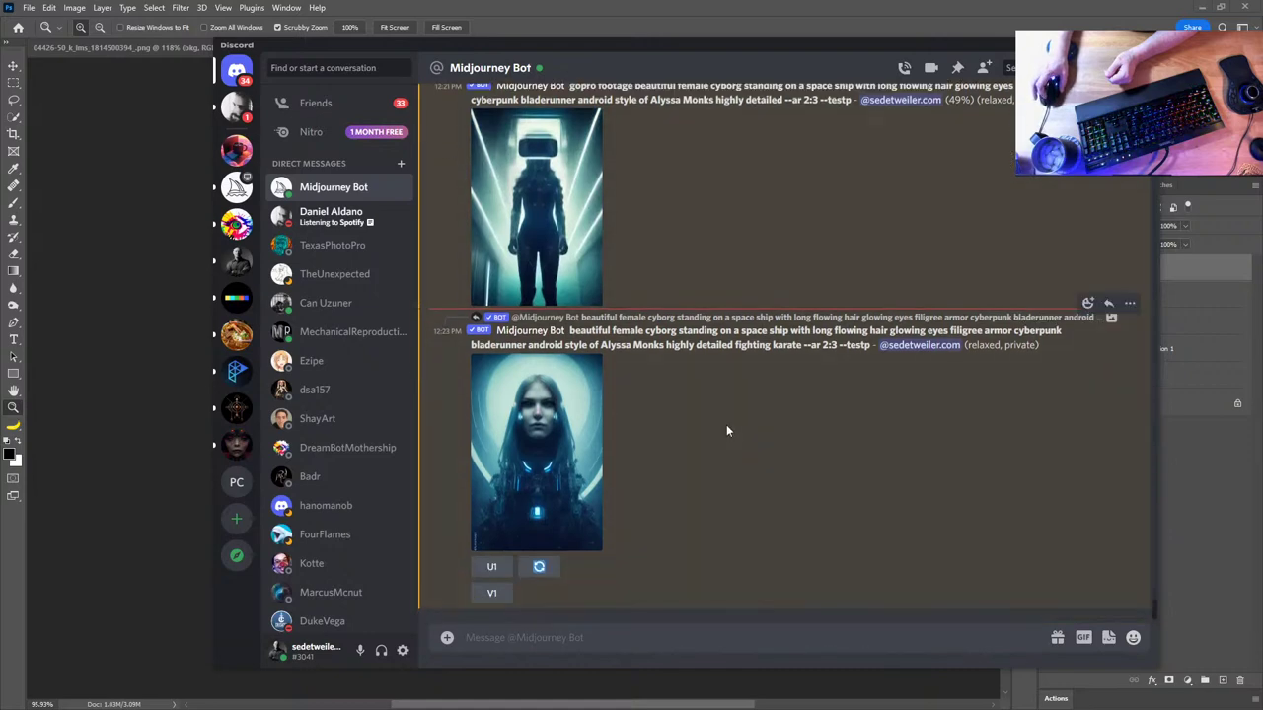
click(596, 412)
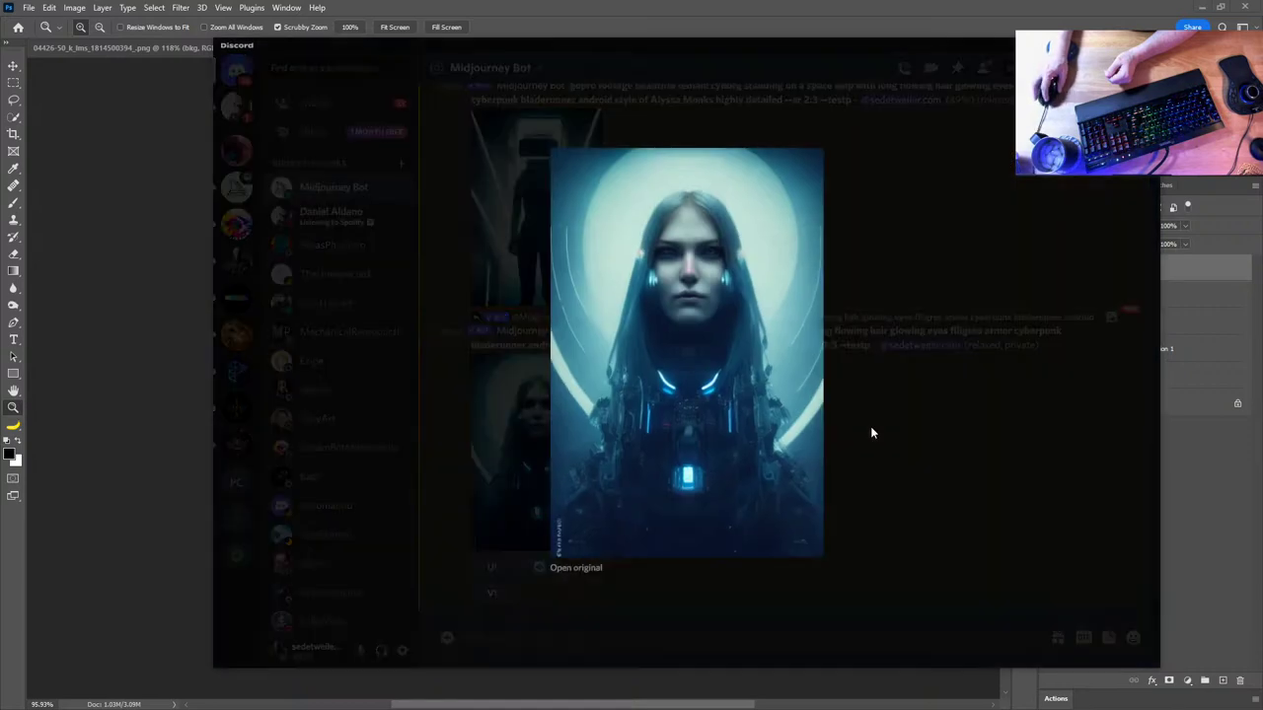
click(870, 431)
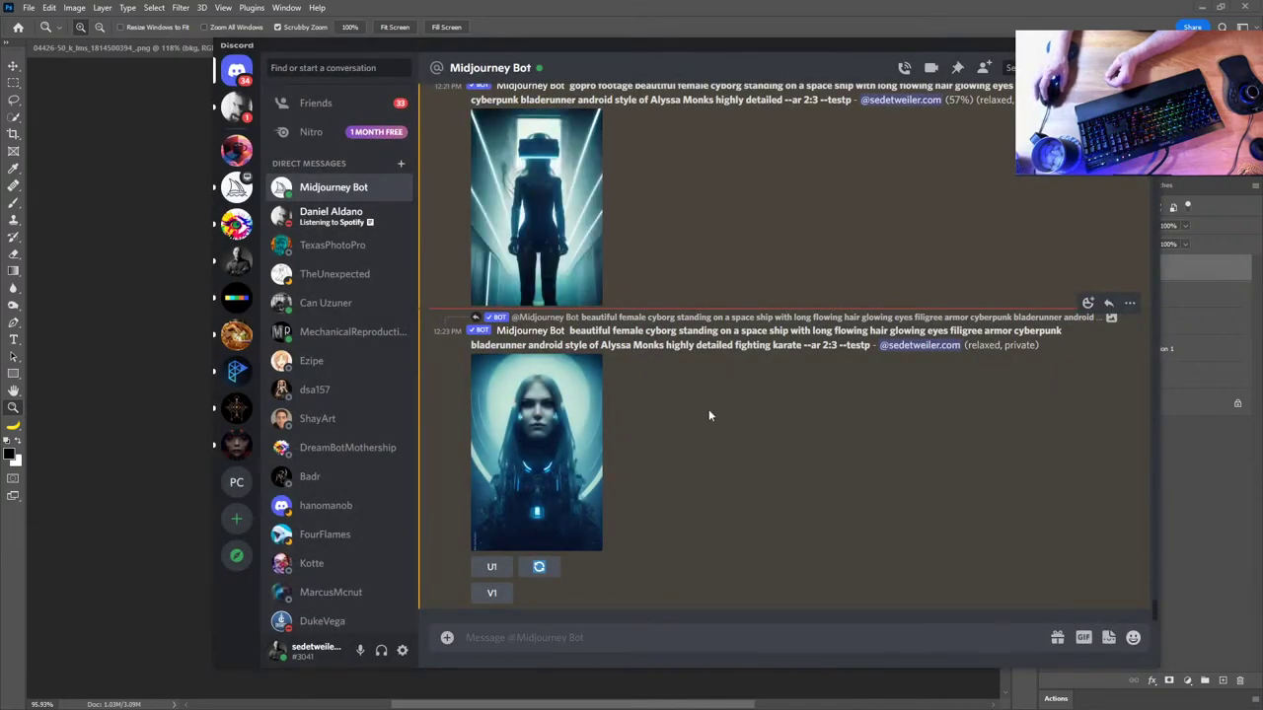
click(550, 569)
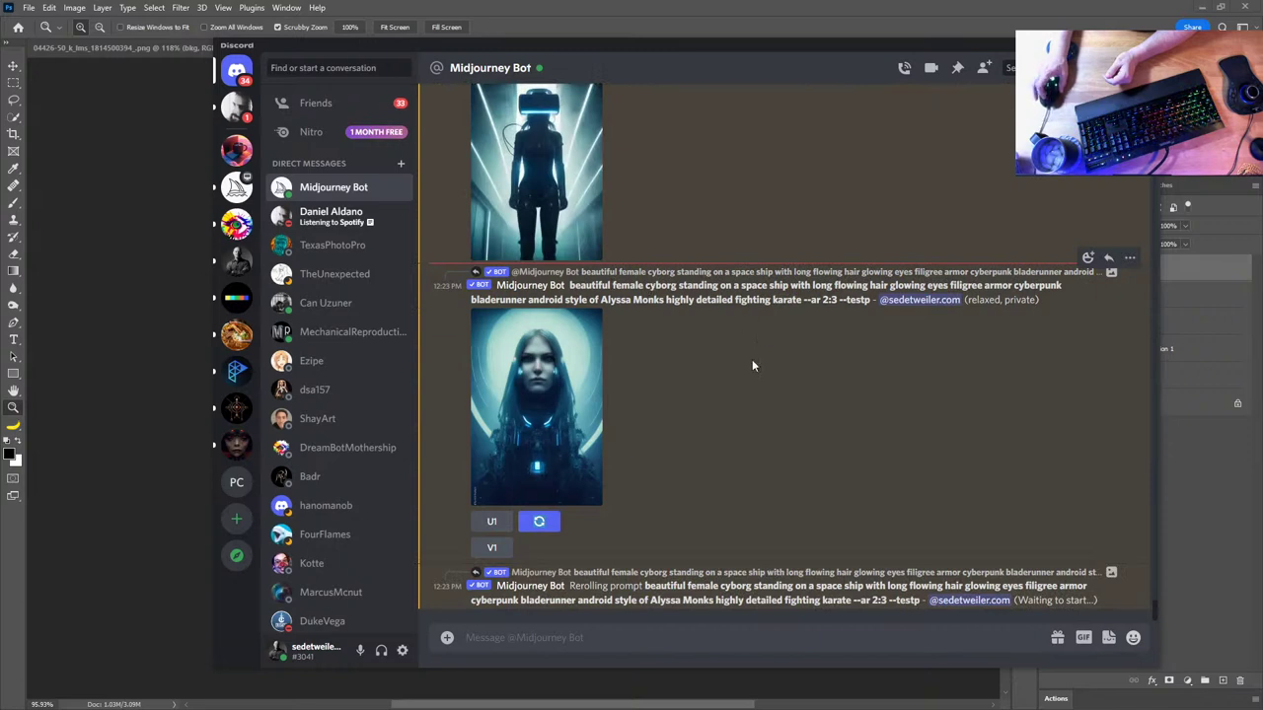
Request V1 variations of the first gopro cyborg image
scroll(746, 365, up, 1)
scroll(741, 370, up, 1)
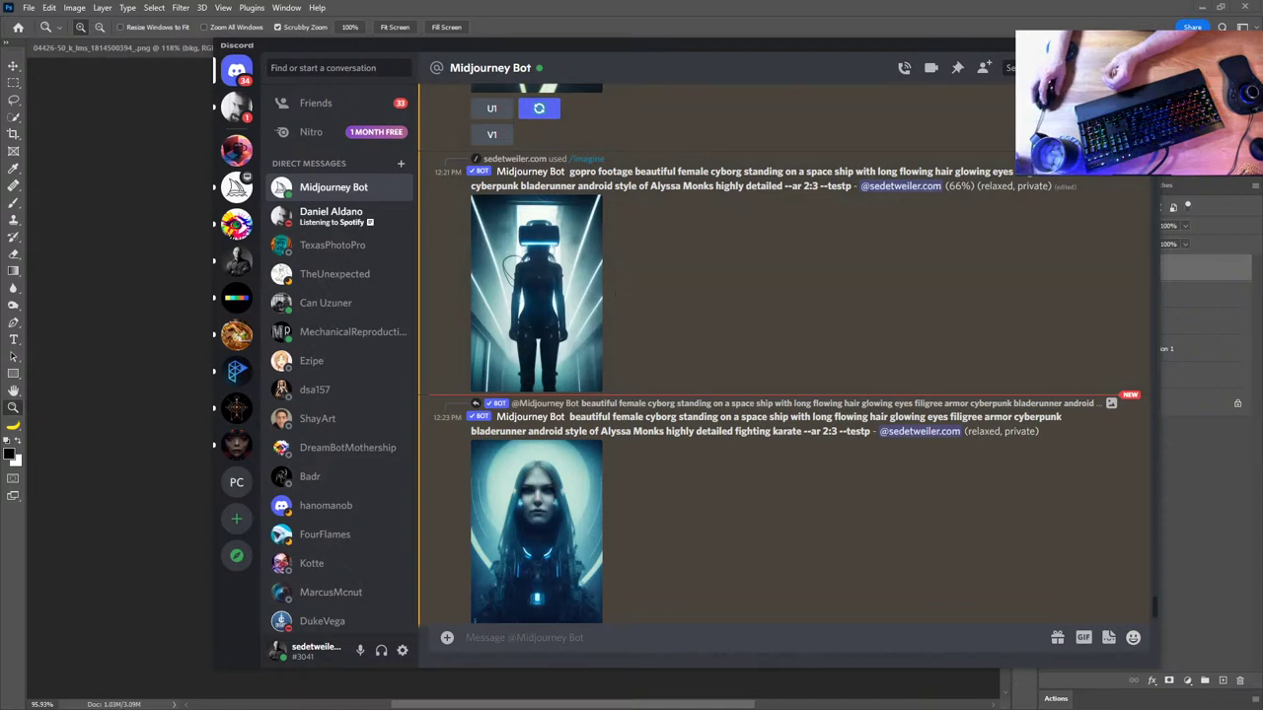
scroll(735, 328, up, 3)
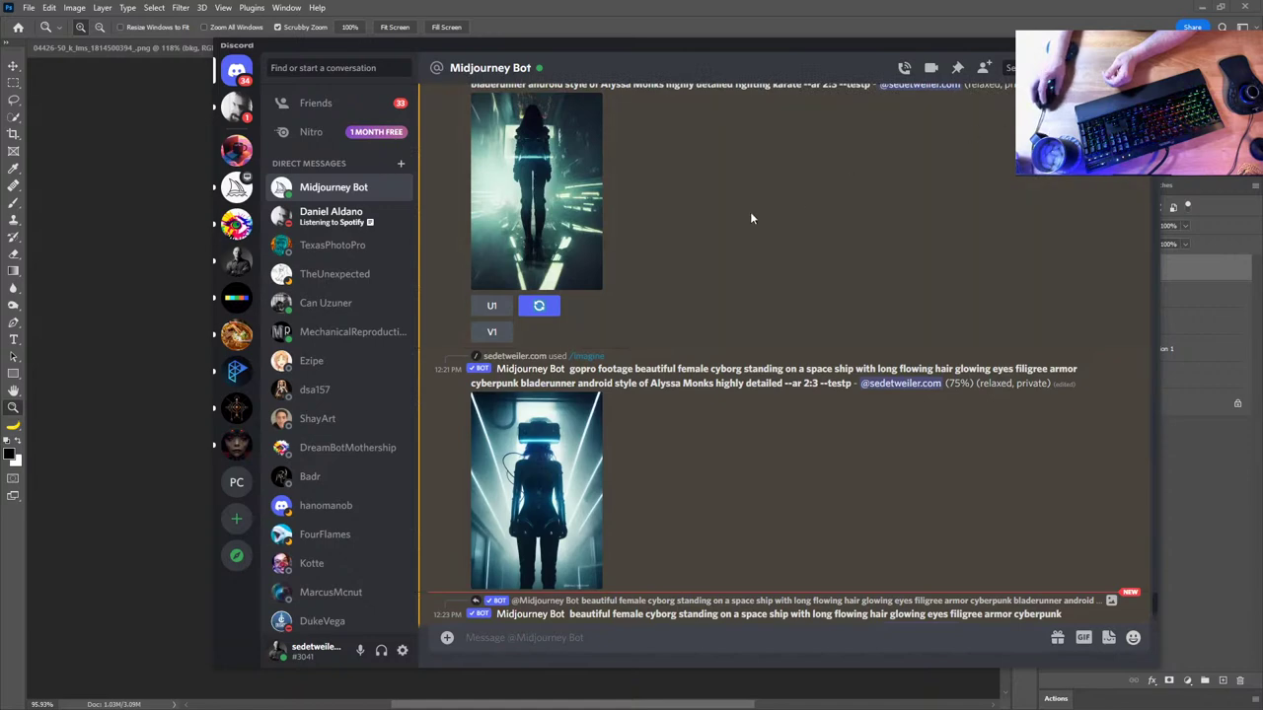
click(491, 332)
key(alt+Tab)
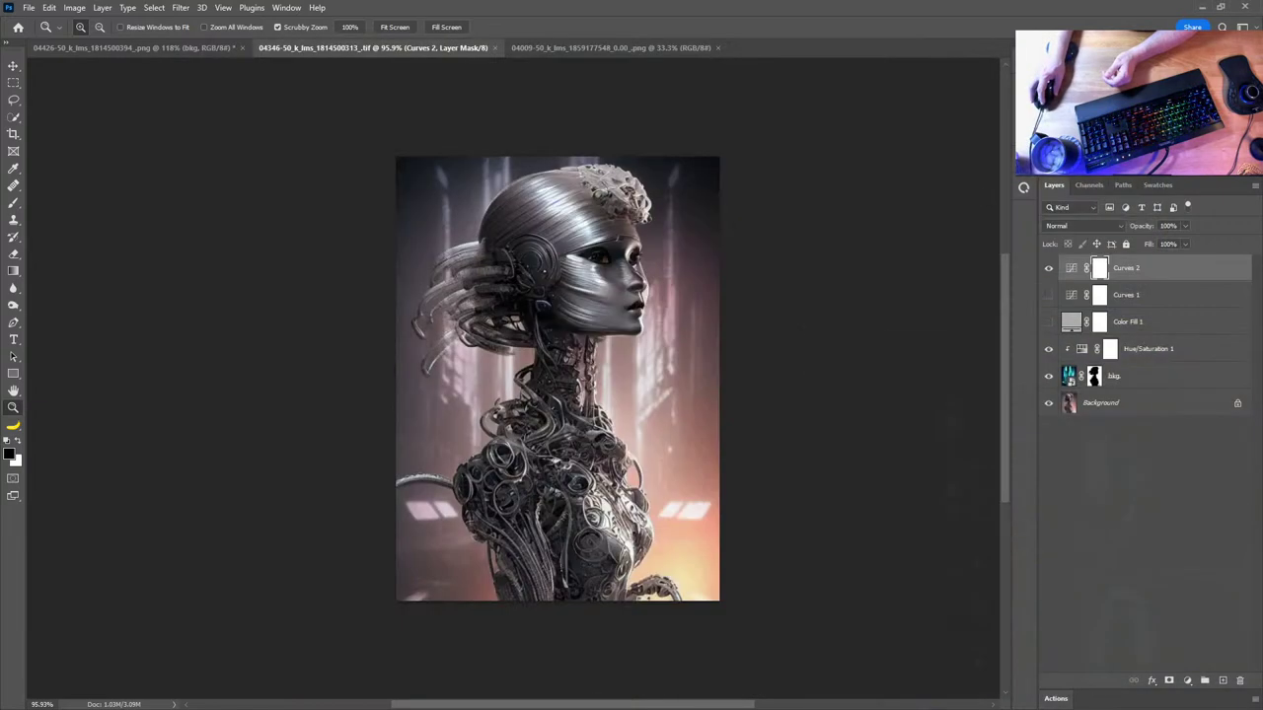
click(589, 48)
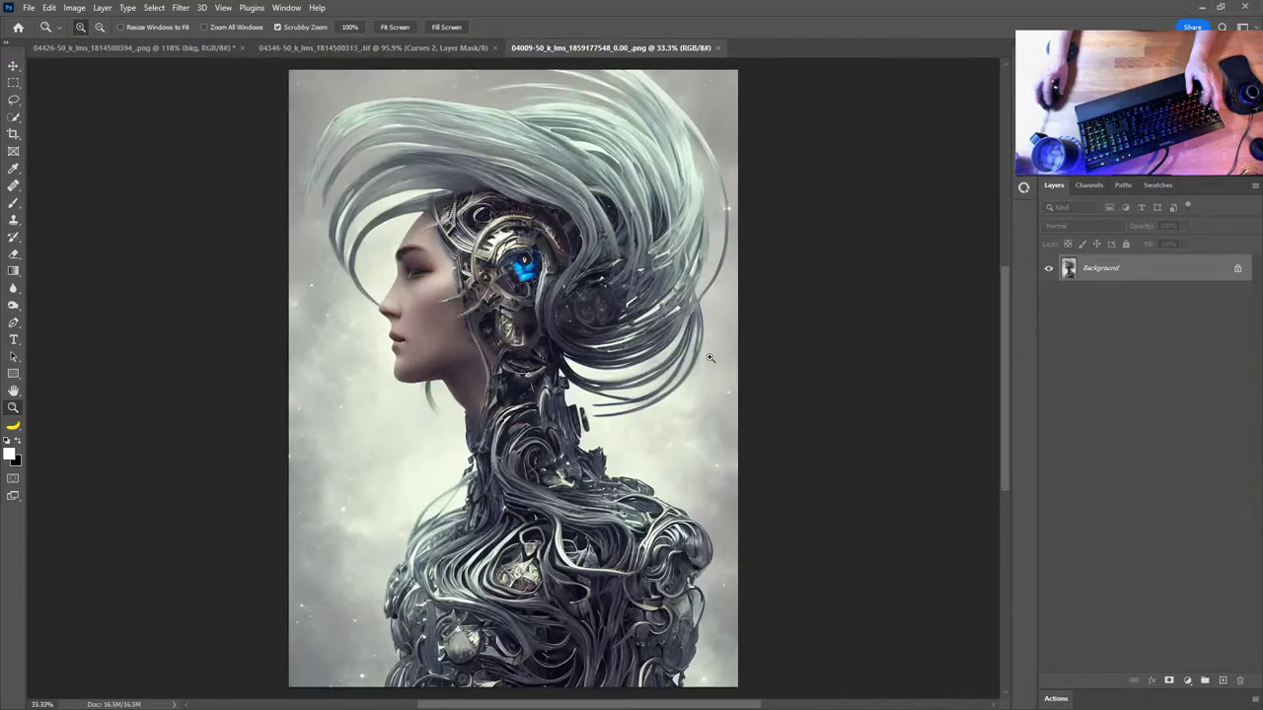
click(182, 49)
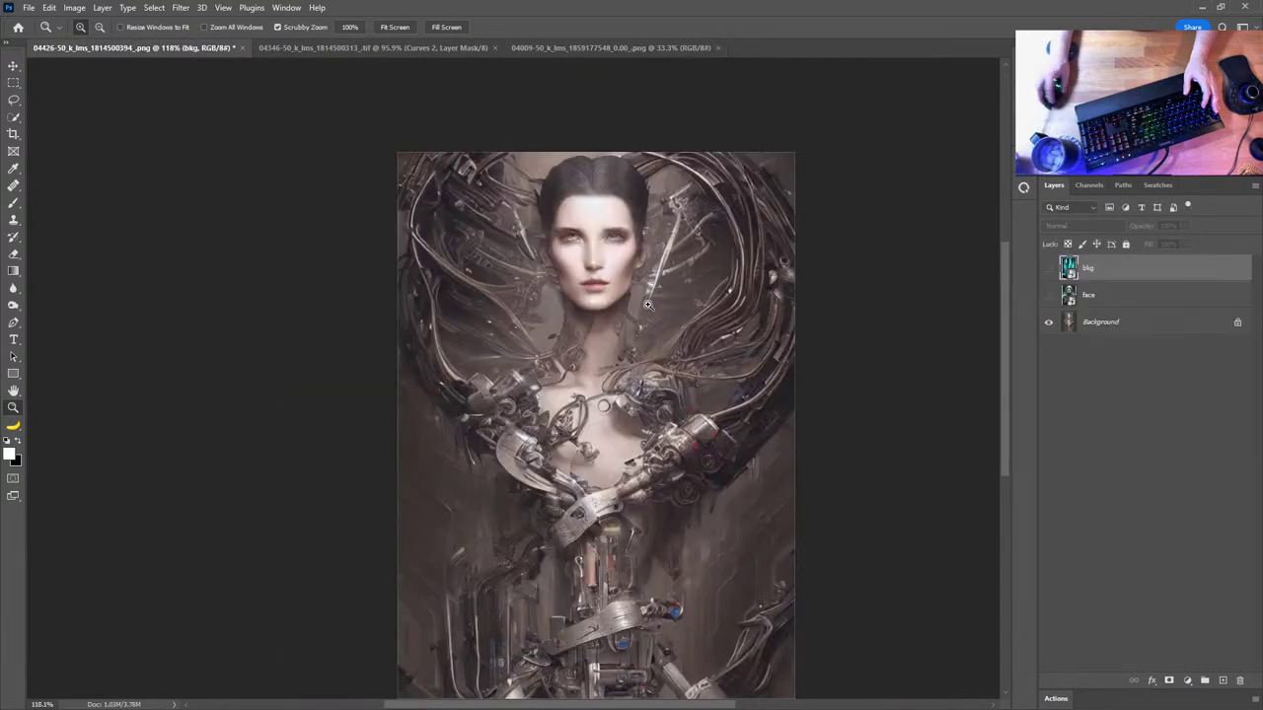
click(245, 47)
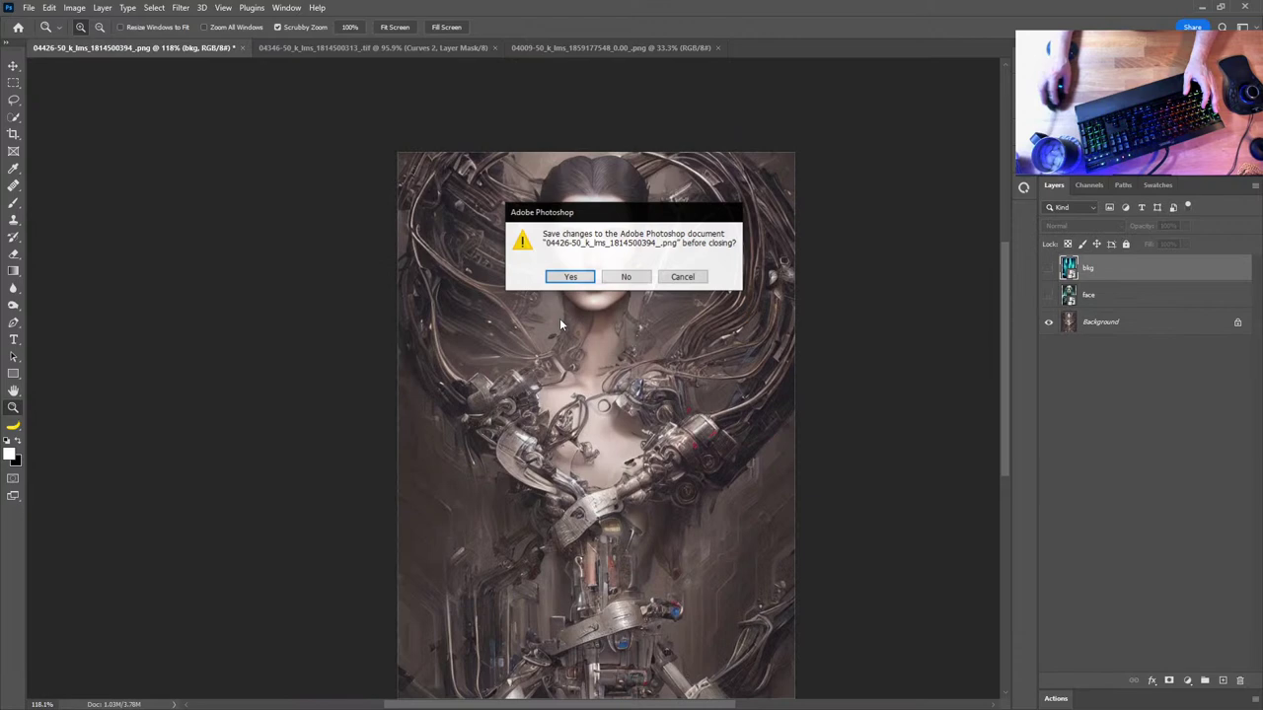
click(625, 277)
click(254, 49)
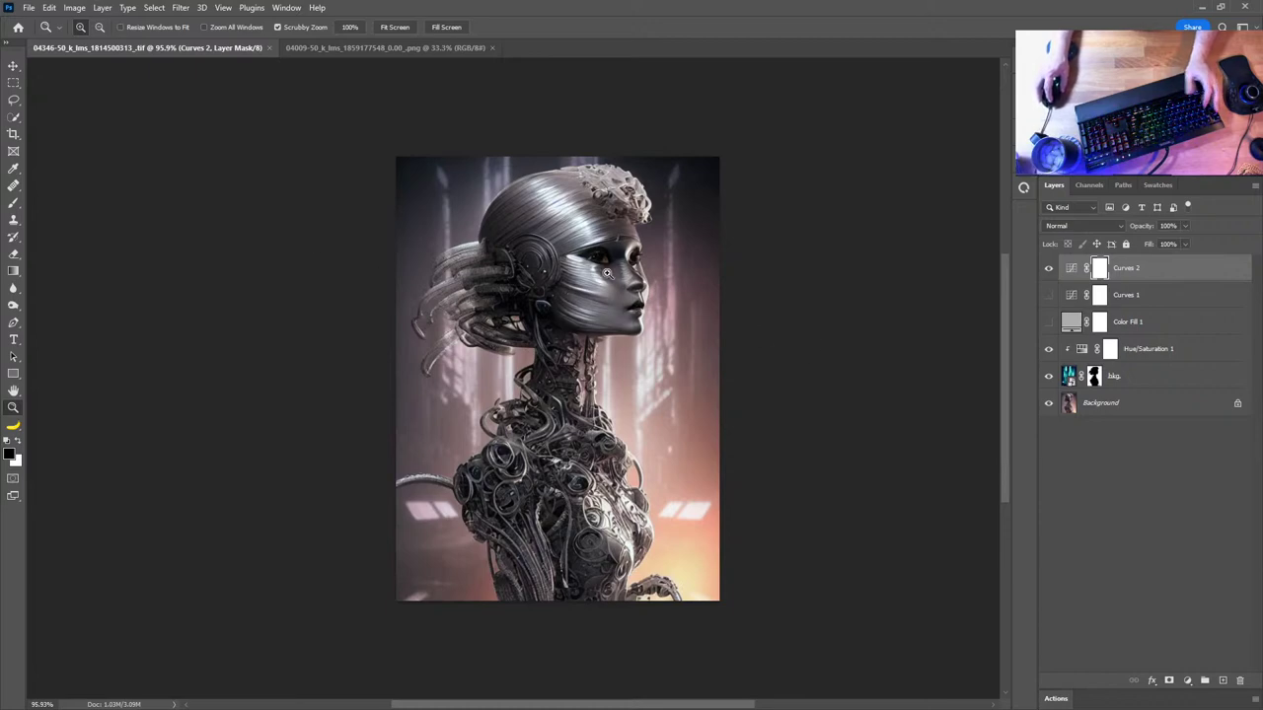
Zoom in on the sepia cyborg's face and pan slightly up, then switch to Discord
drag(607, 272, 633, 286)
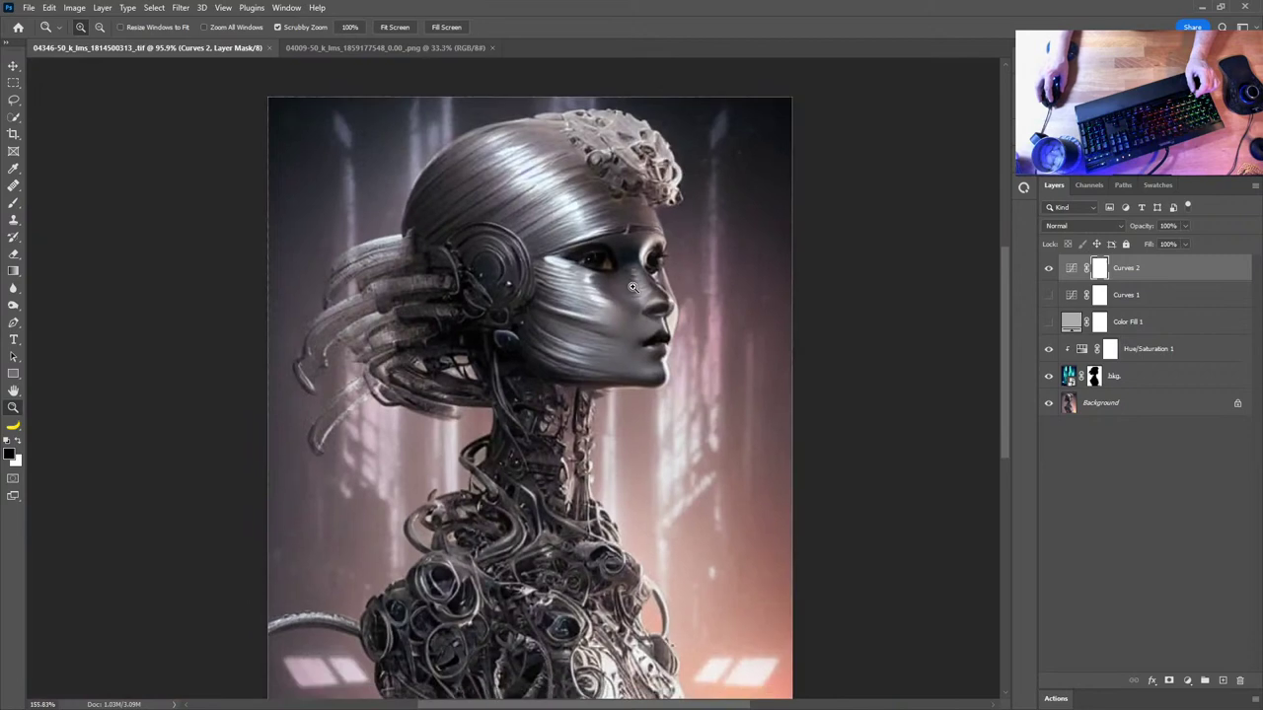
drag(707, 351, 639, 316)
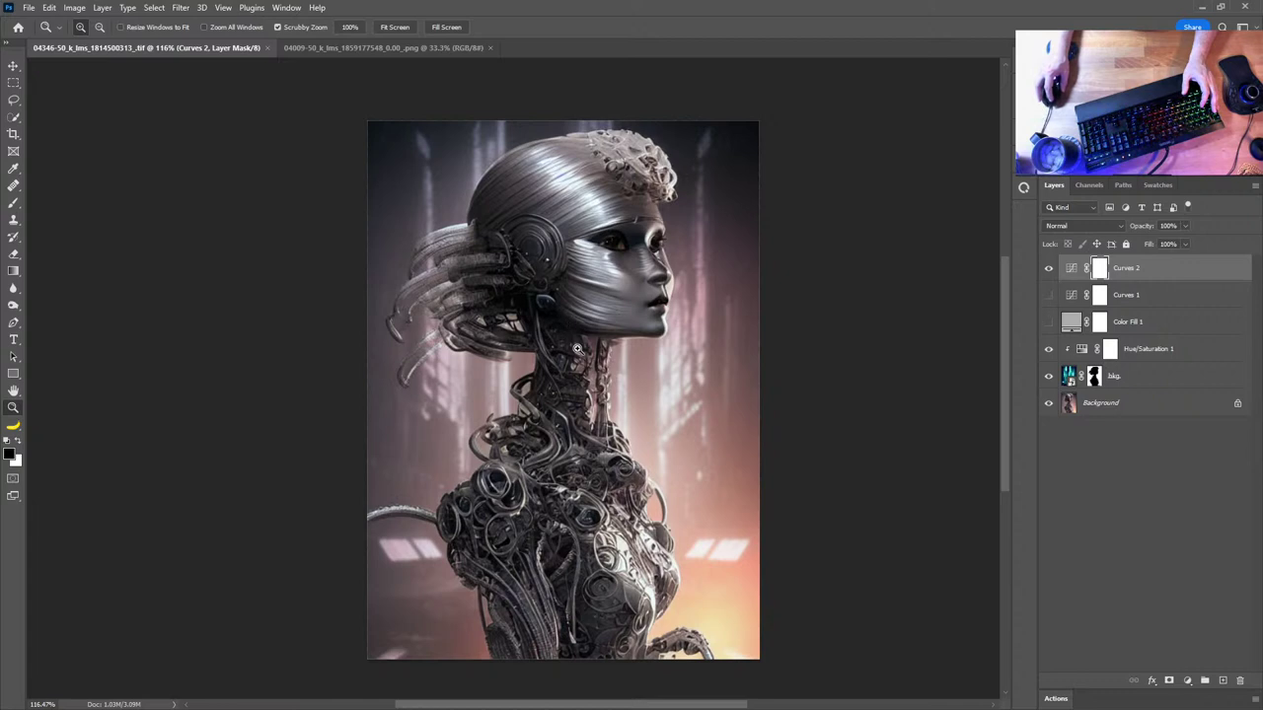
drag(578, 349, 597, 311)
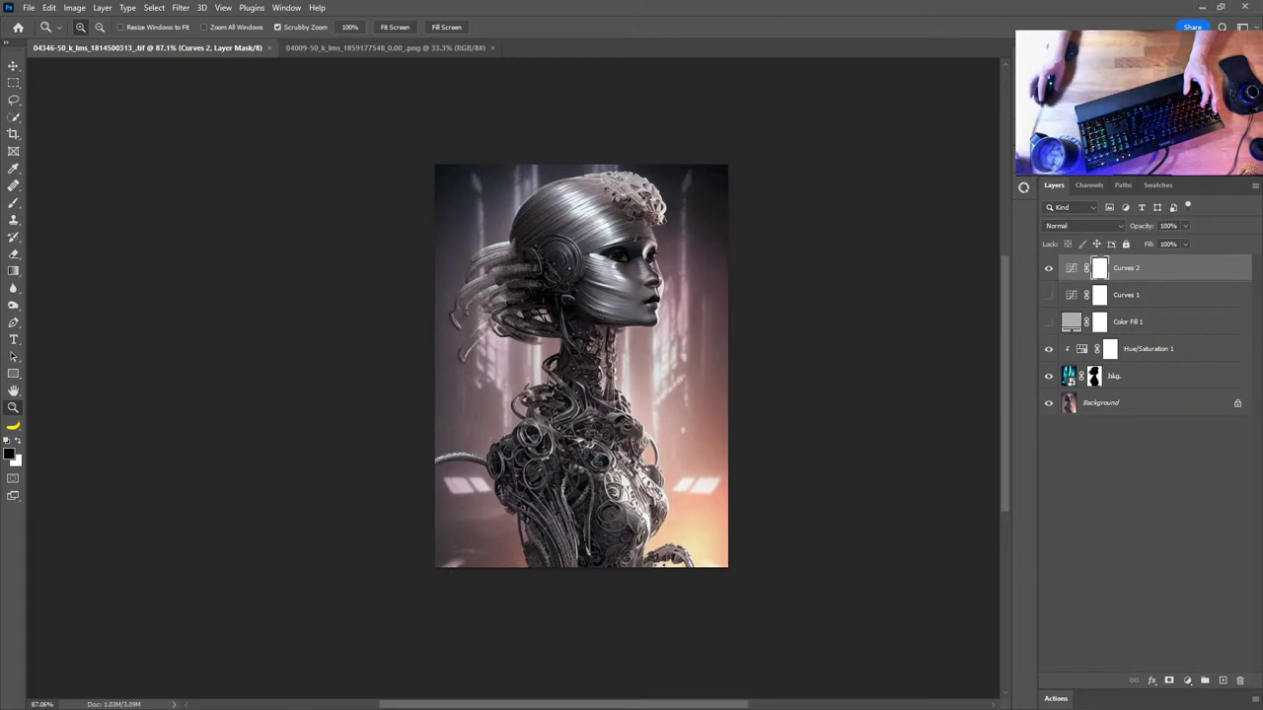
key(alt+Tab)
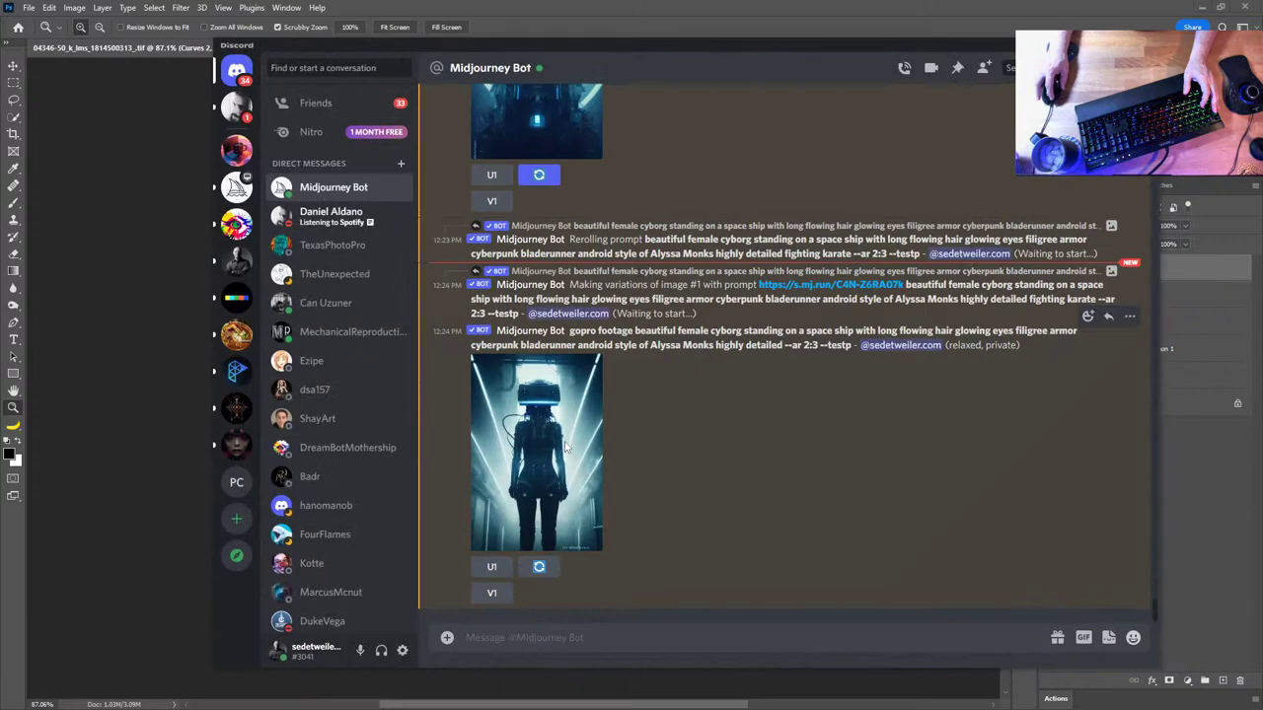
Preview the new gopro cyborg image, re-roll its prompt, and return to Photoshop
click(563, 444)
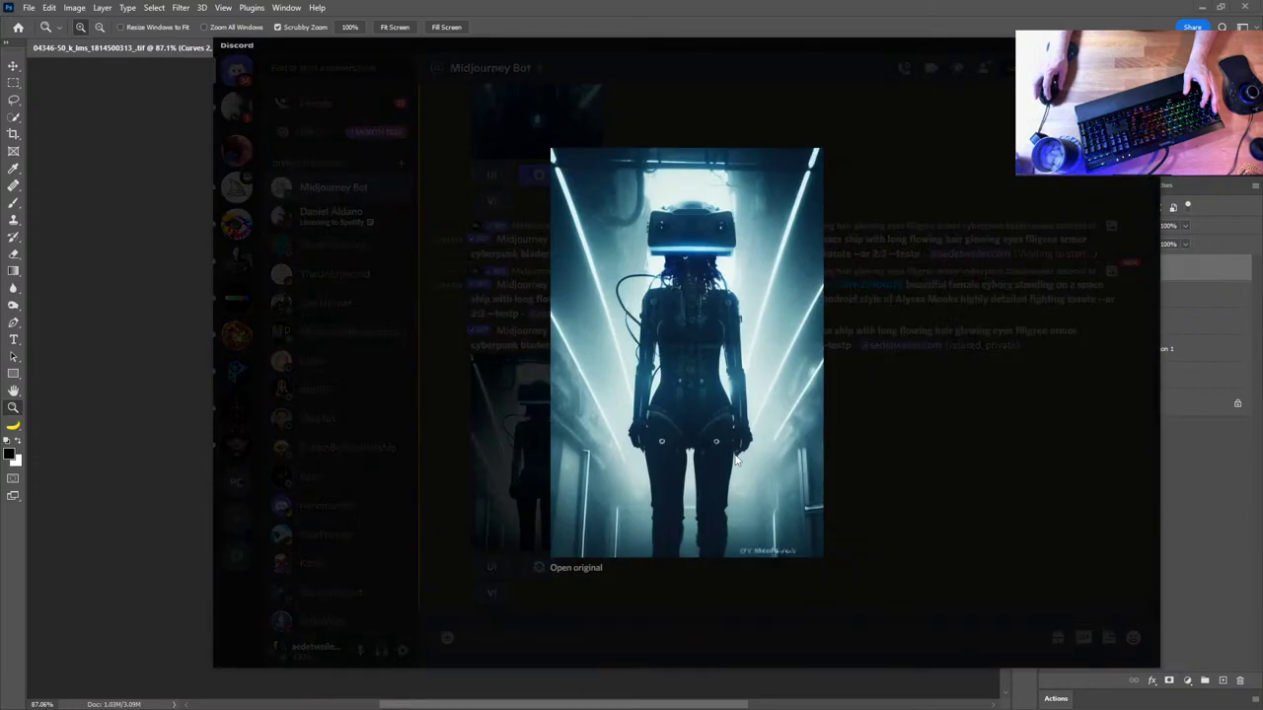
click(881, 437)
click(552, 568)
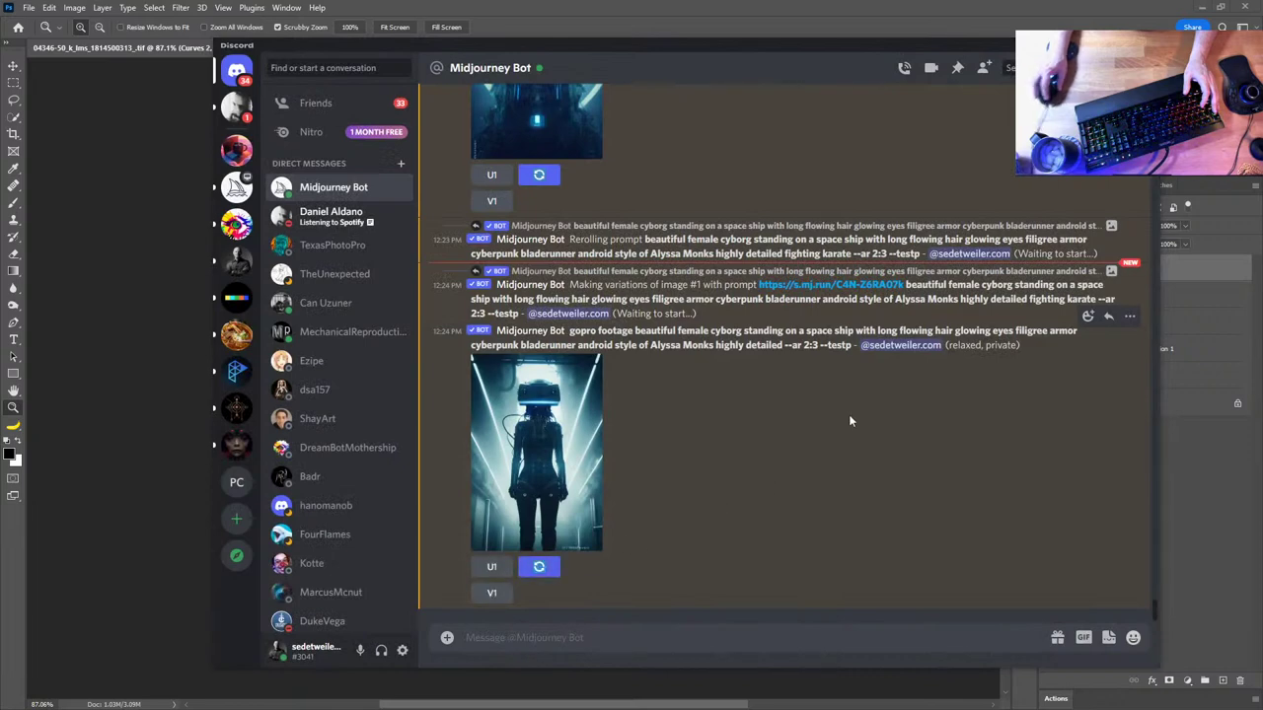
key(alt+Tab)
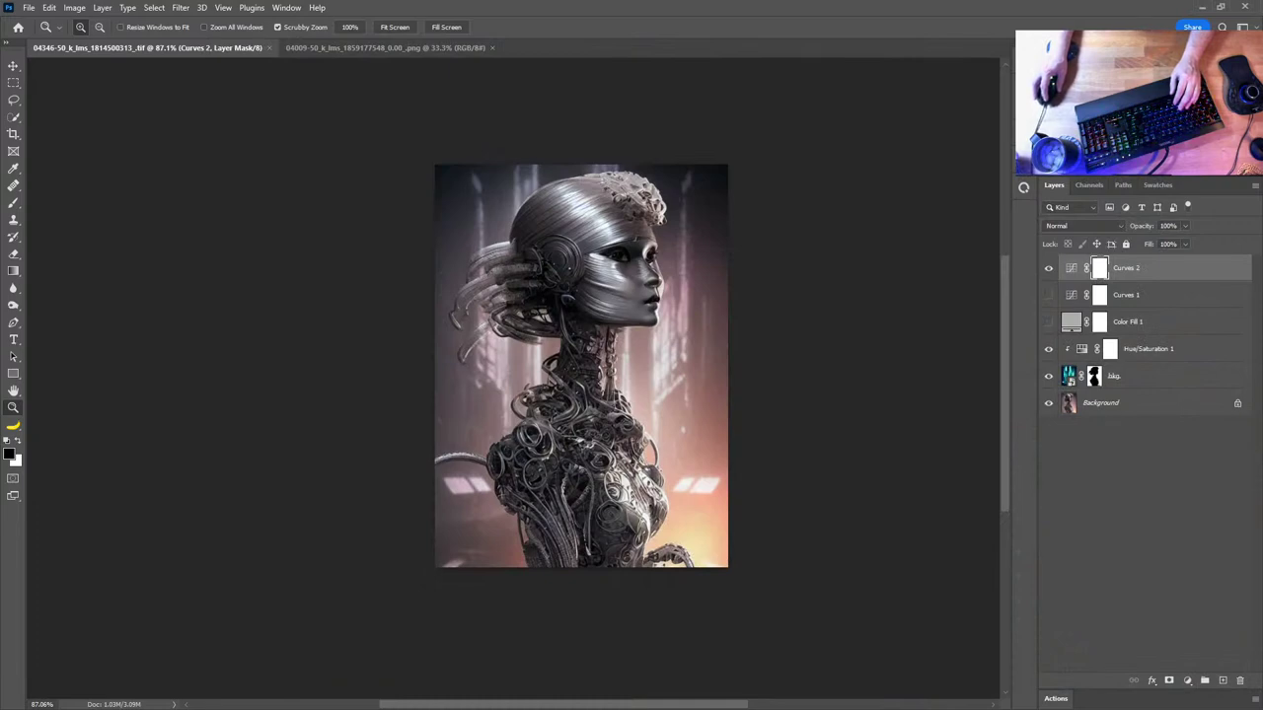
key(alt+Tab)
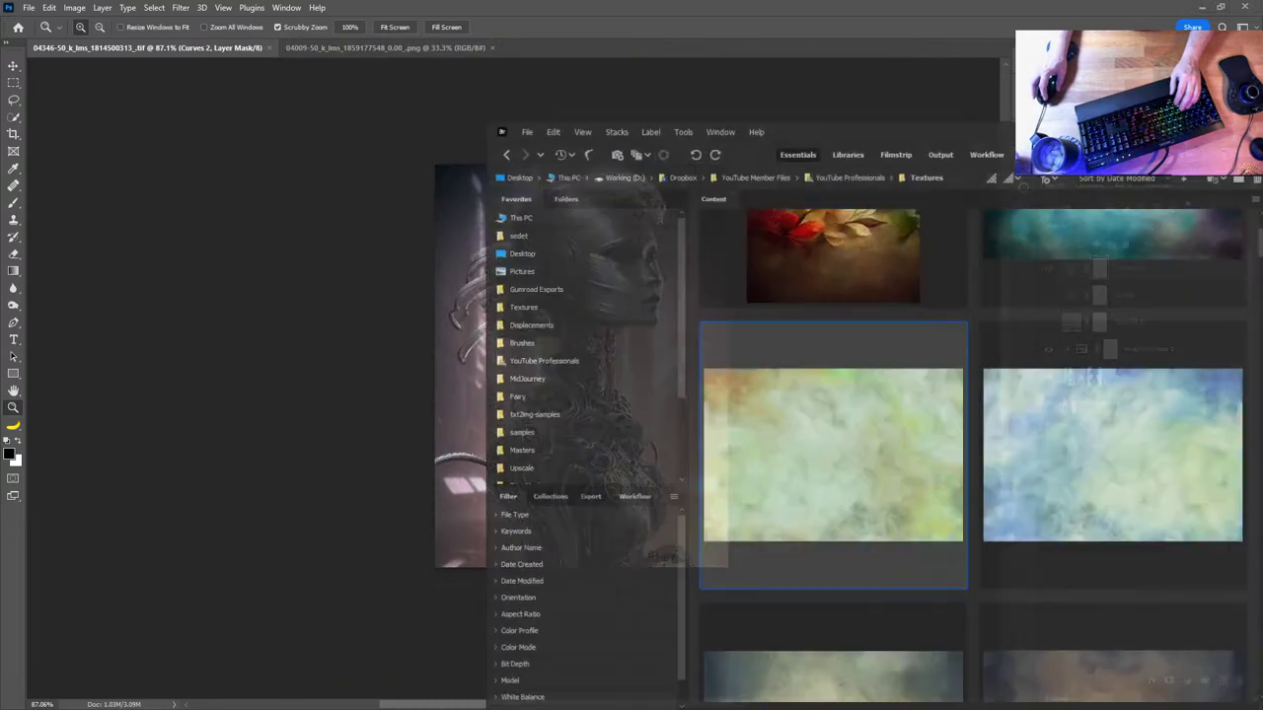
mouse_move(831, 121)
mouse_down()
mouse_move(542, 8)
mouse_move(609, 38)
mouse_up()
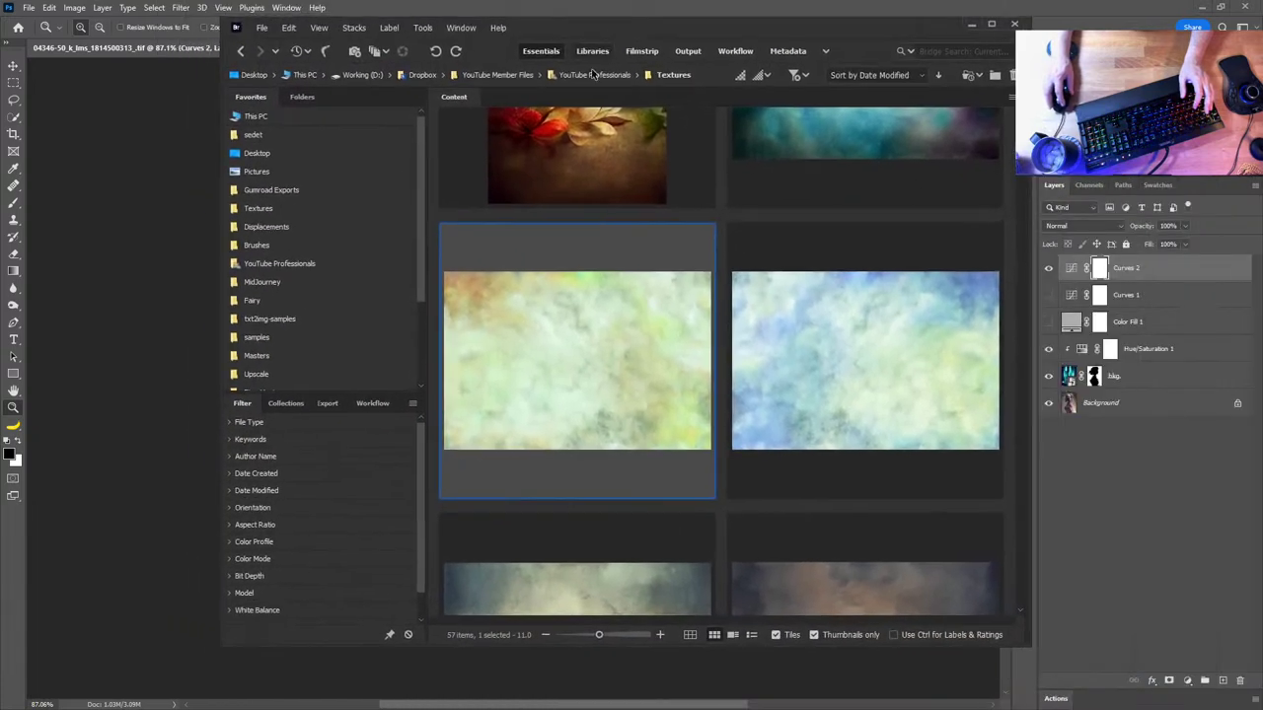
scroll(338, 297, down, 3)
click(256, 326)
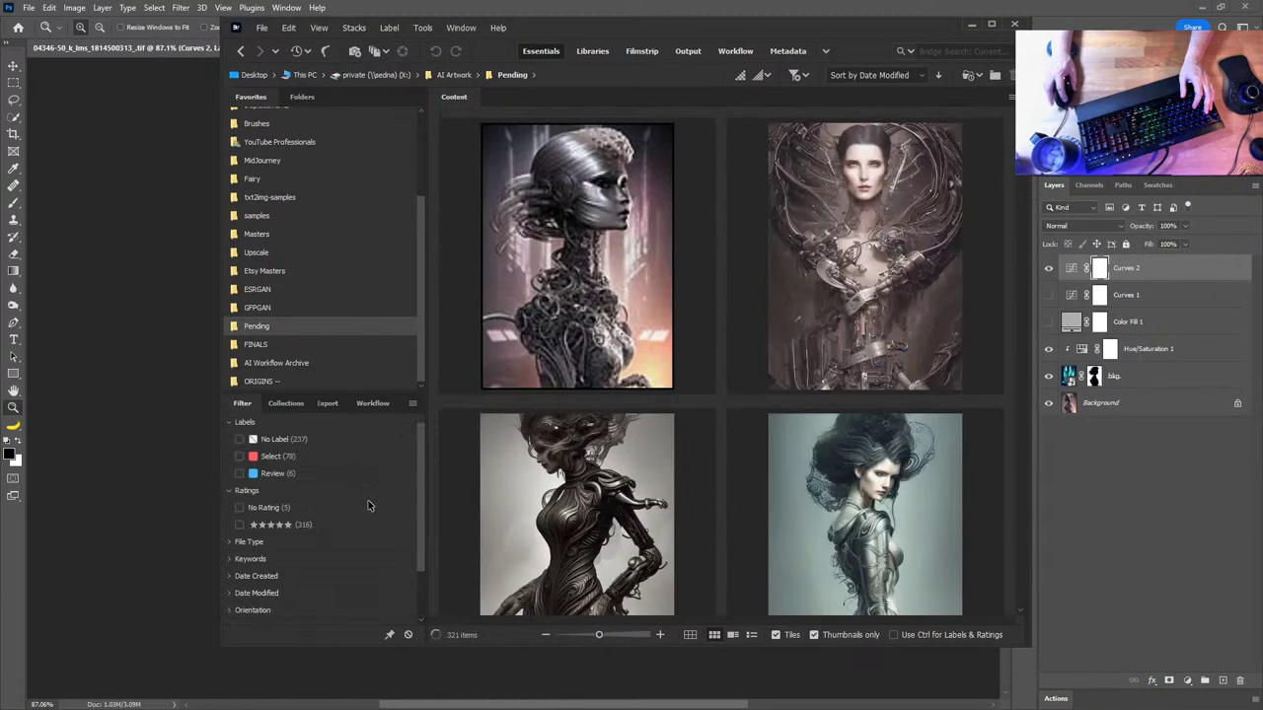
scroll(771, 372, down, 2)
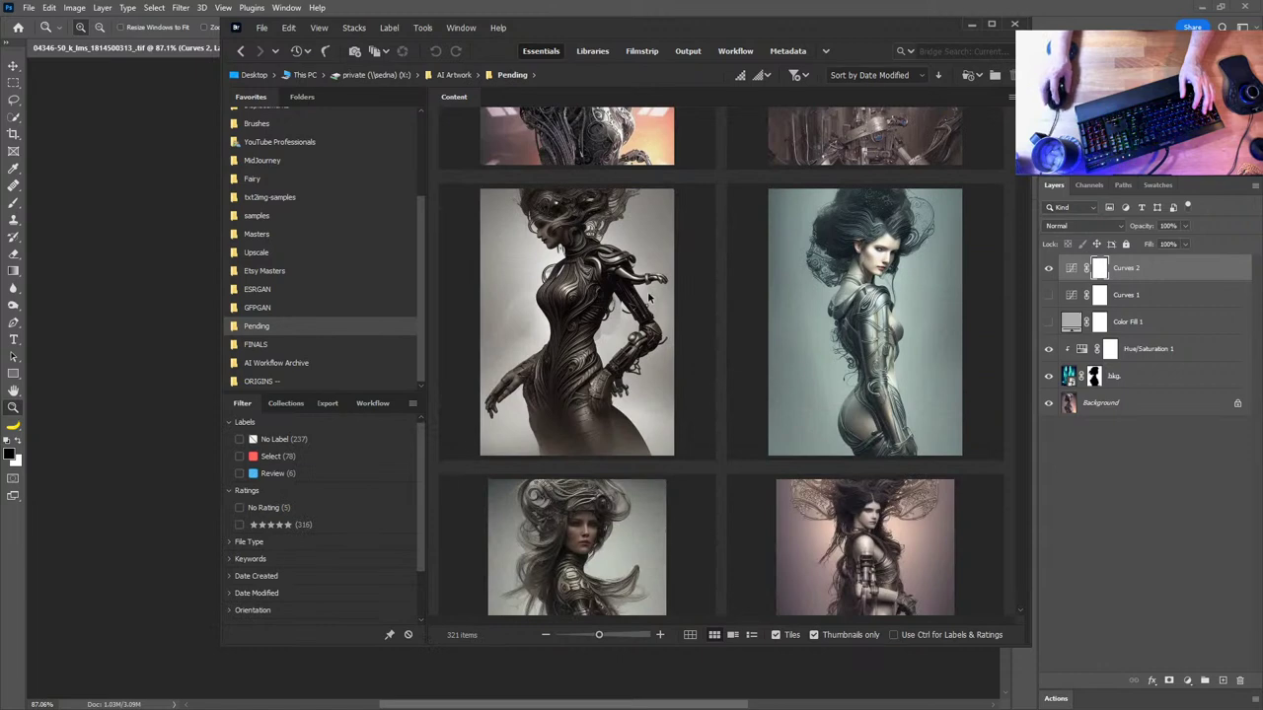
click(577, 358)
drag(592, 321, 1105, 462)
drag(1110, 474, 681, 419)
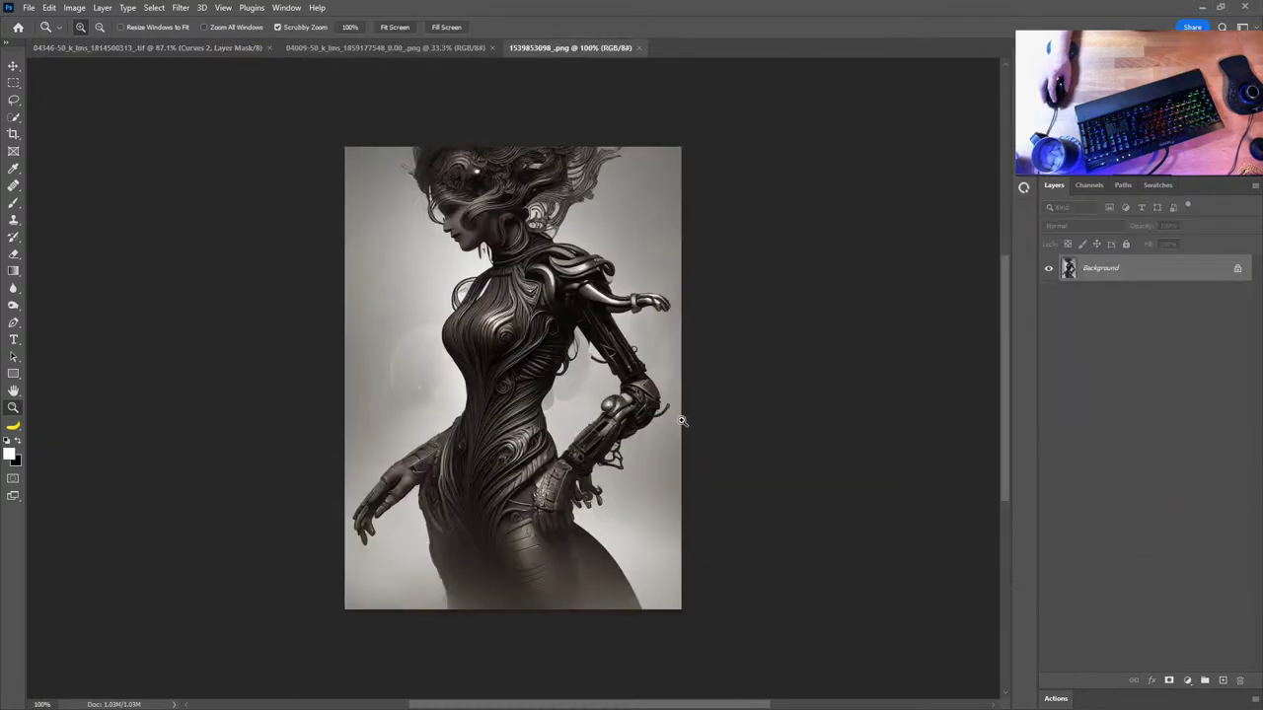
Add a darkening Curves 1 adjustment and fade its mask with a top-to-bottom gradient
click(1187, 681)
click(1191, 515)
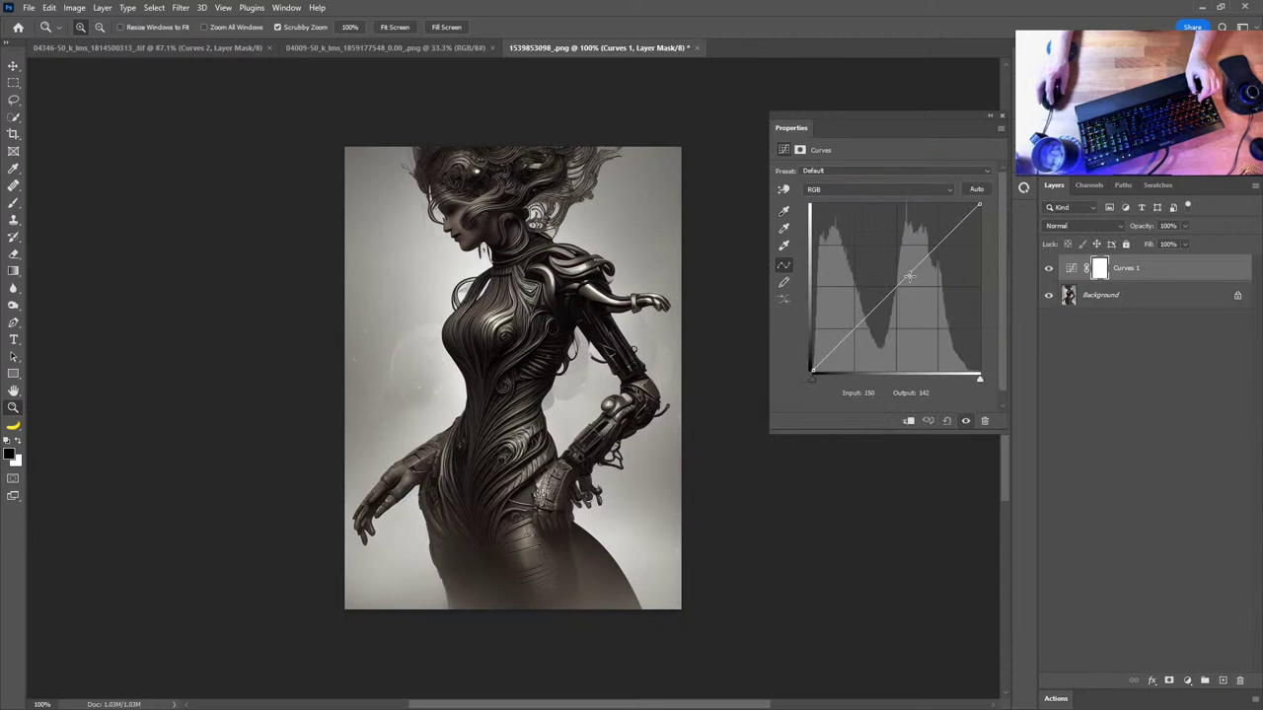
drag(930, 257, 928, 295)
click(1002, 116)
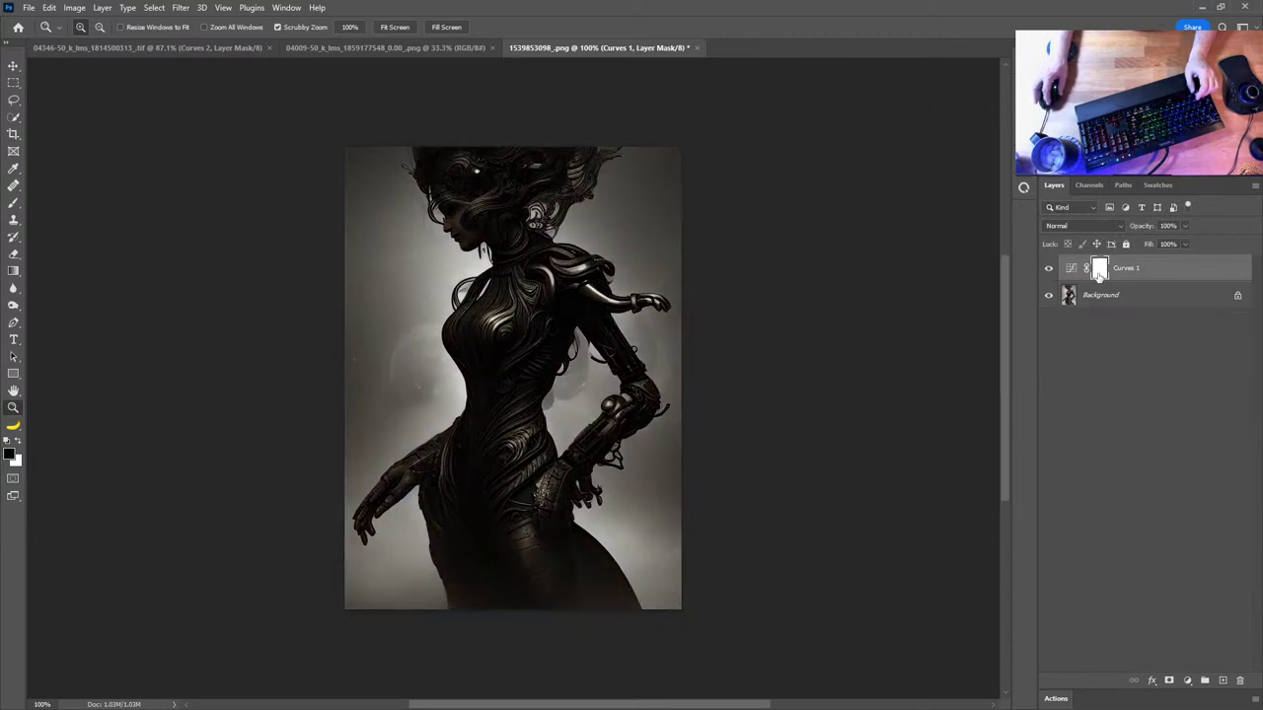
key(g)
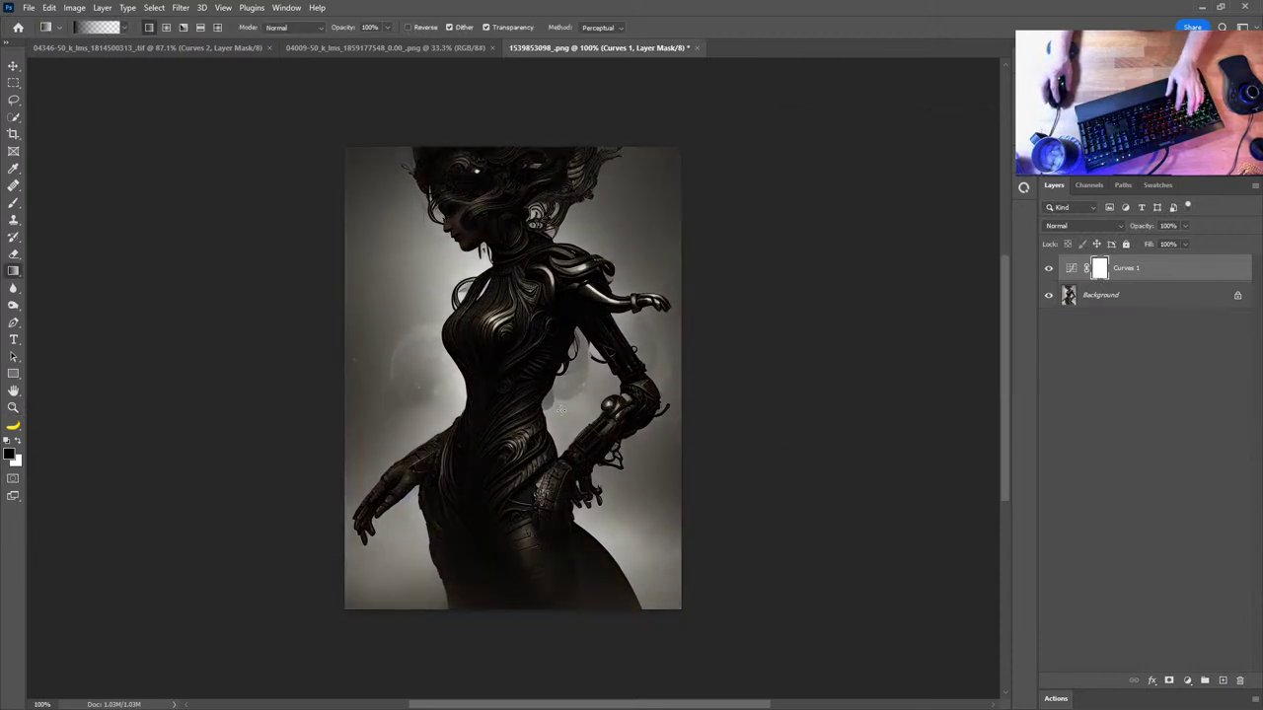
drag(509, 592, 486, 374)
key(ctrl+z)
drag(524, 495, 529, 632)
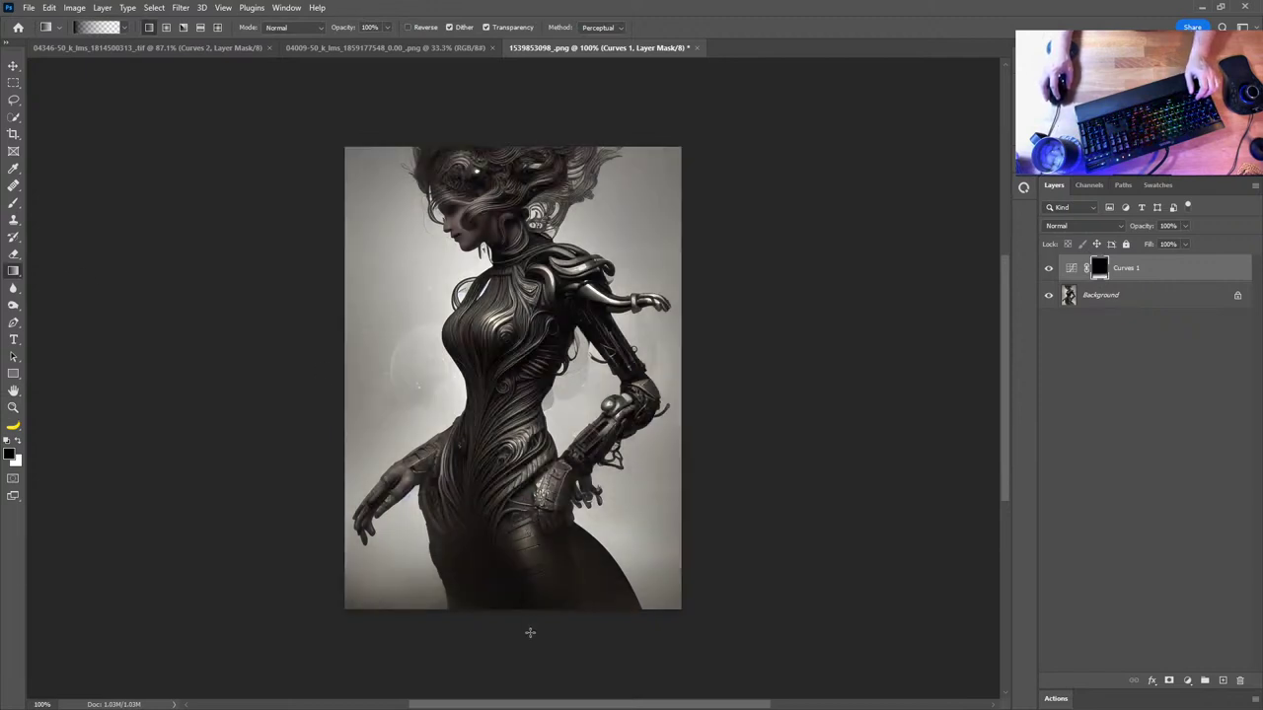
key(ctrl+z)
drag(519, 569, 530, 669)
key(ctrl+z)
drag(503, 529, 517, 657)
Try a 147 px white brush on the Curves 1 mask, then delete the Curves 1 layer
click(1049, 267)
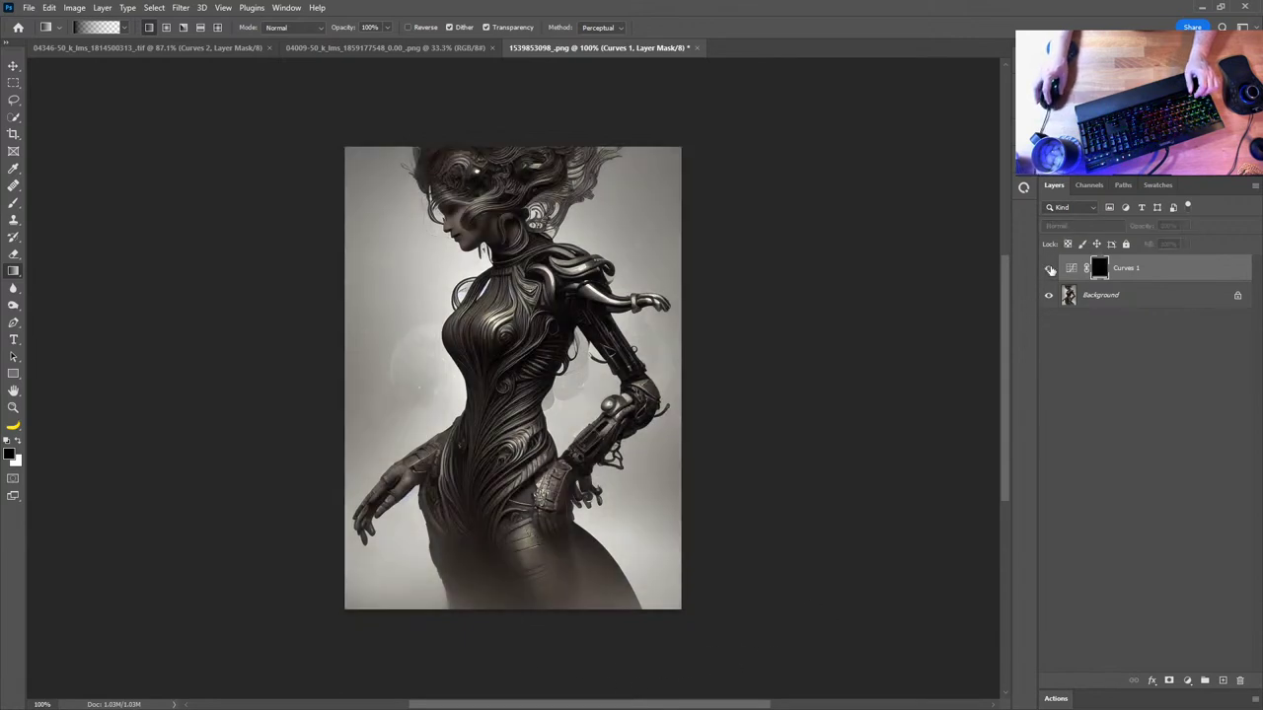
click(1049, 268)
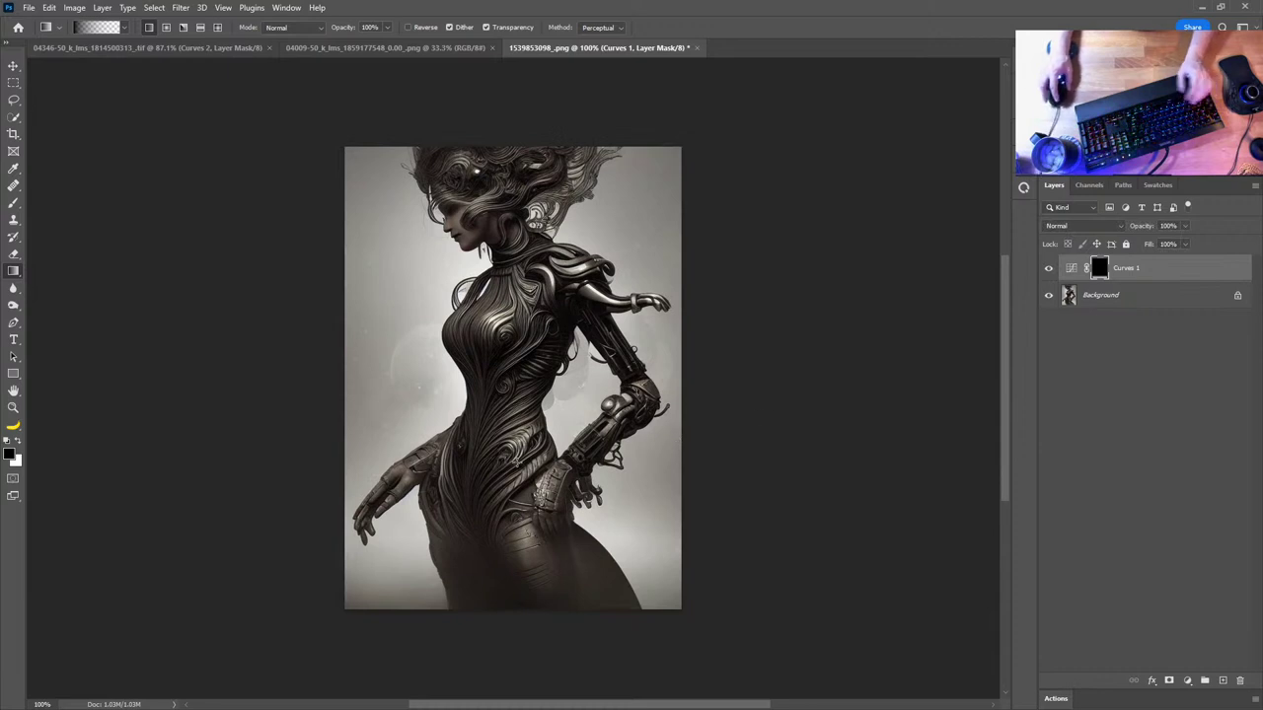
key(b)
mouse_move(512, 541)
mouse_down()
mouse_move(464, 555)
mouse_move(516, 664)
mouse_move(502, 560)
mouse_move(536, 653)
mouse_move(512, 504)
mouse_move(555, 674)
mouse_move(475, 487)
mouse_move(527, 677)
mouse_up()
key(x)
key(ctrl+z)
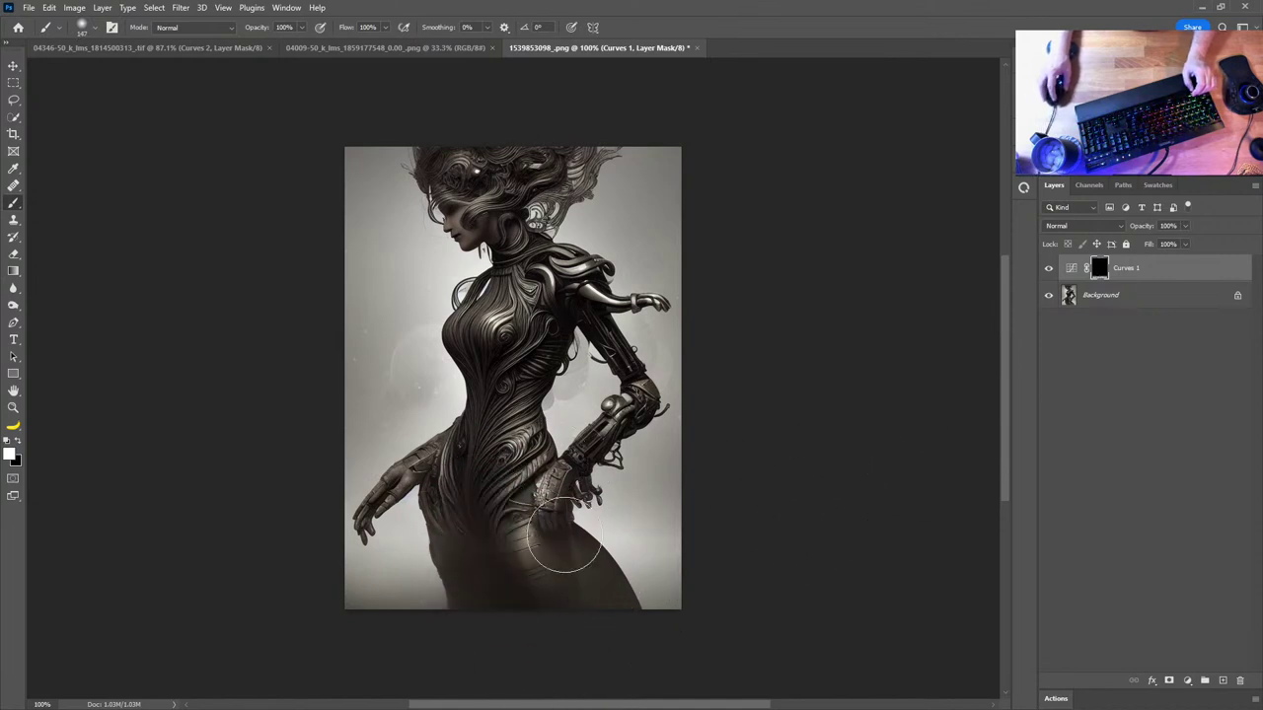
drag(591, 558, 564, 515)
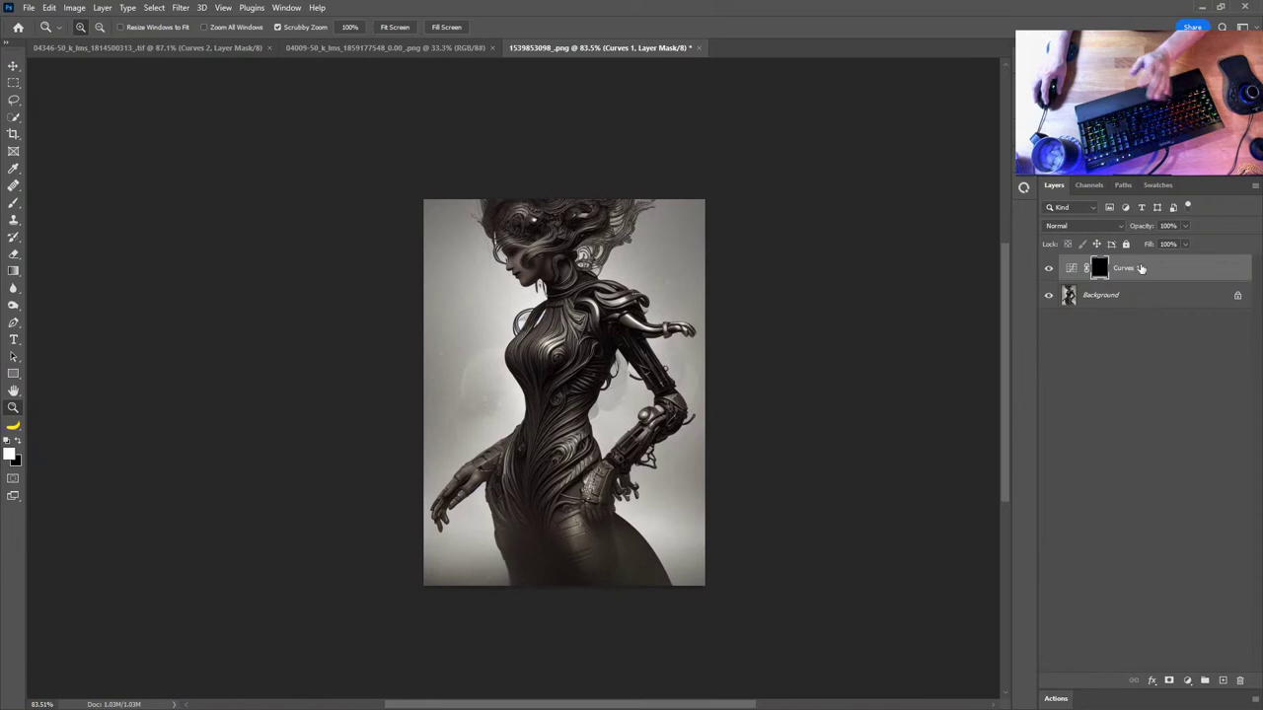
drag(1140, 268, 1240, 681)
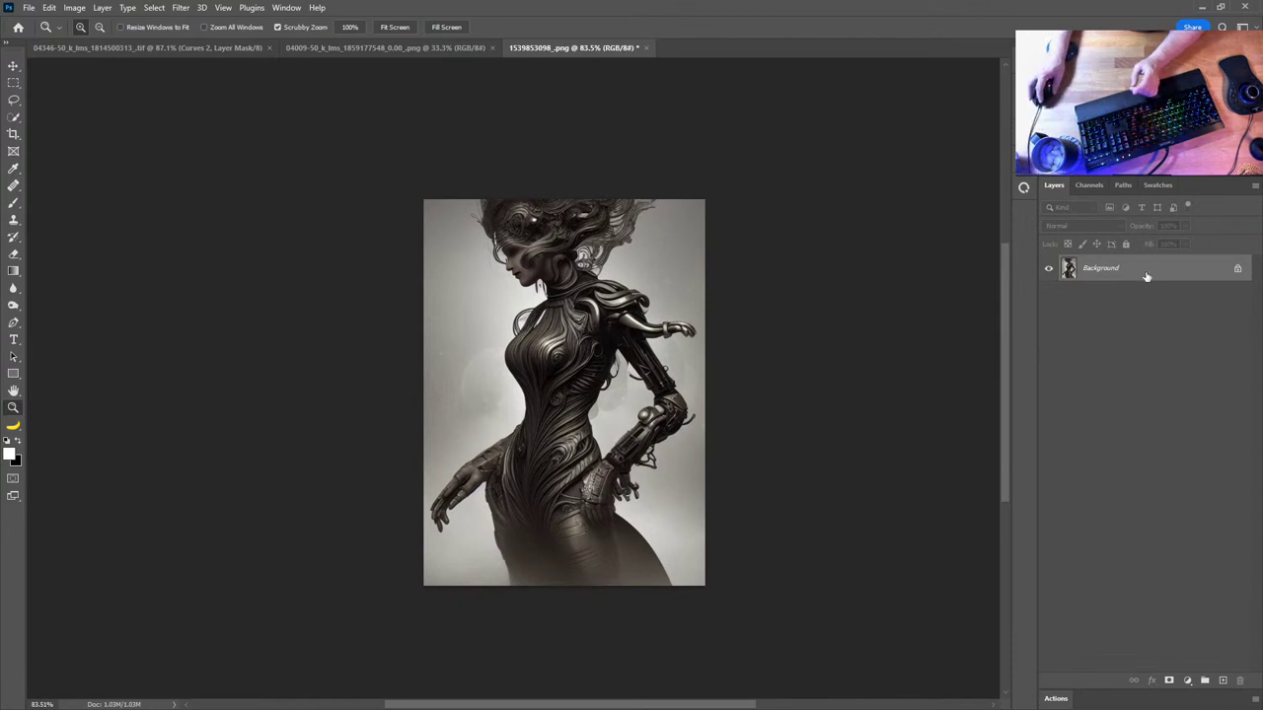
Widen the crop past the figure's left edge with the Triangle overlay showing
click(14, 133)
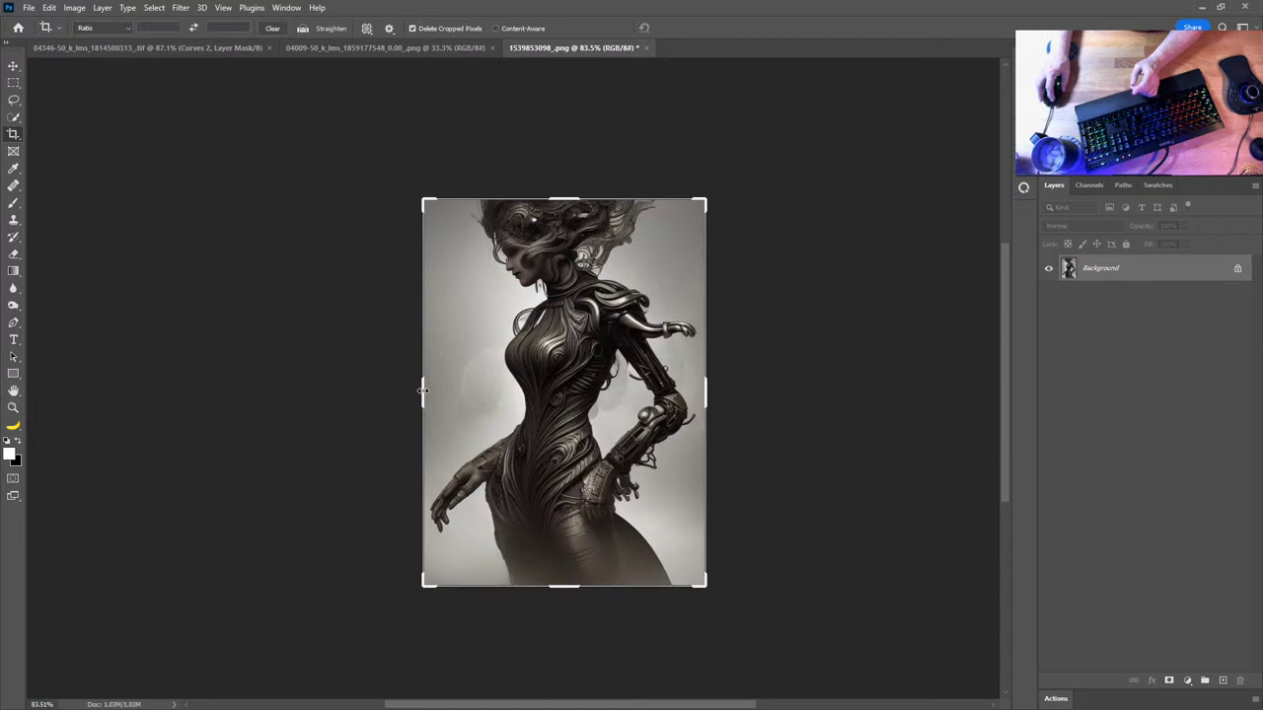
drag(422, 390, 371, 392)
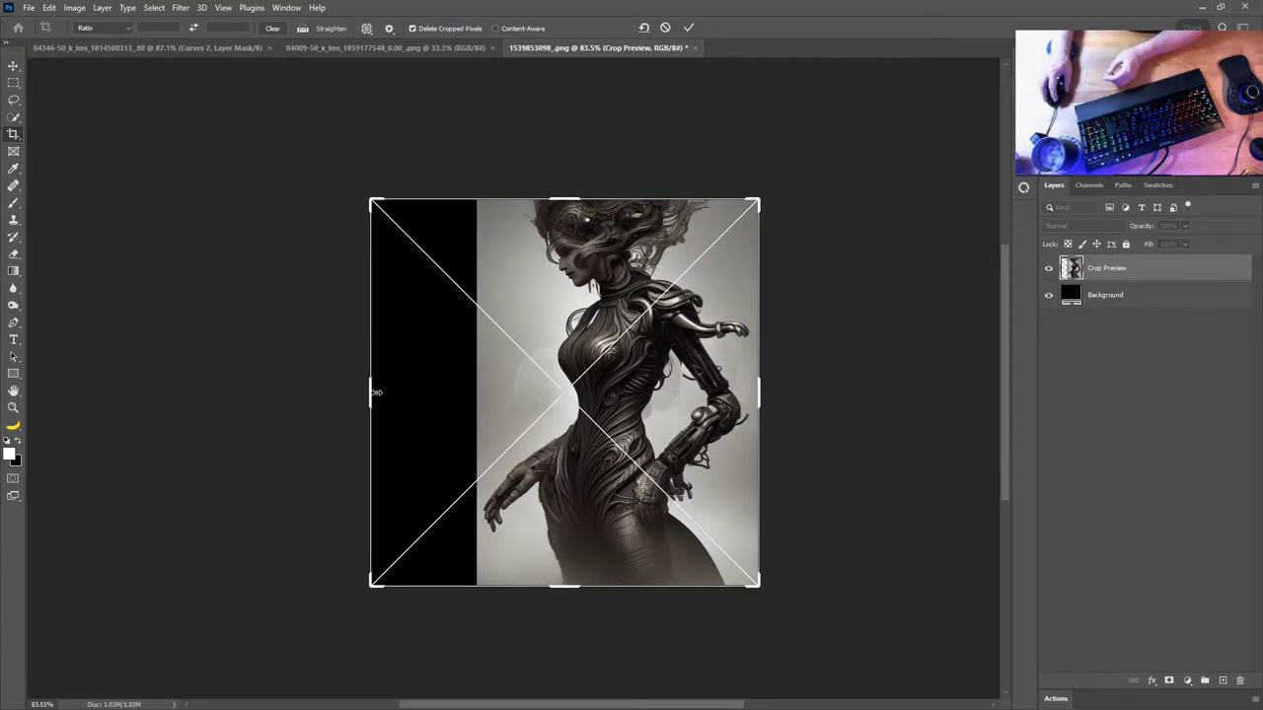
drag(373, 392, 393, 393)
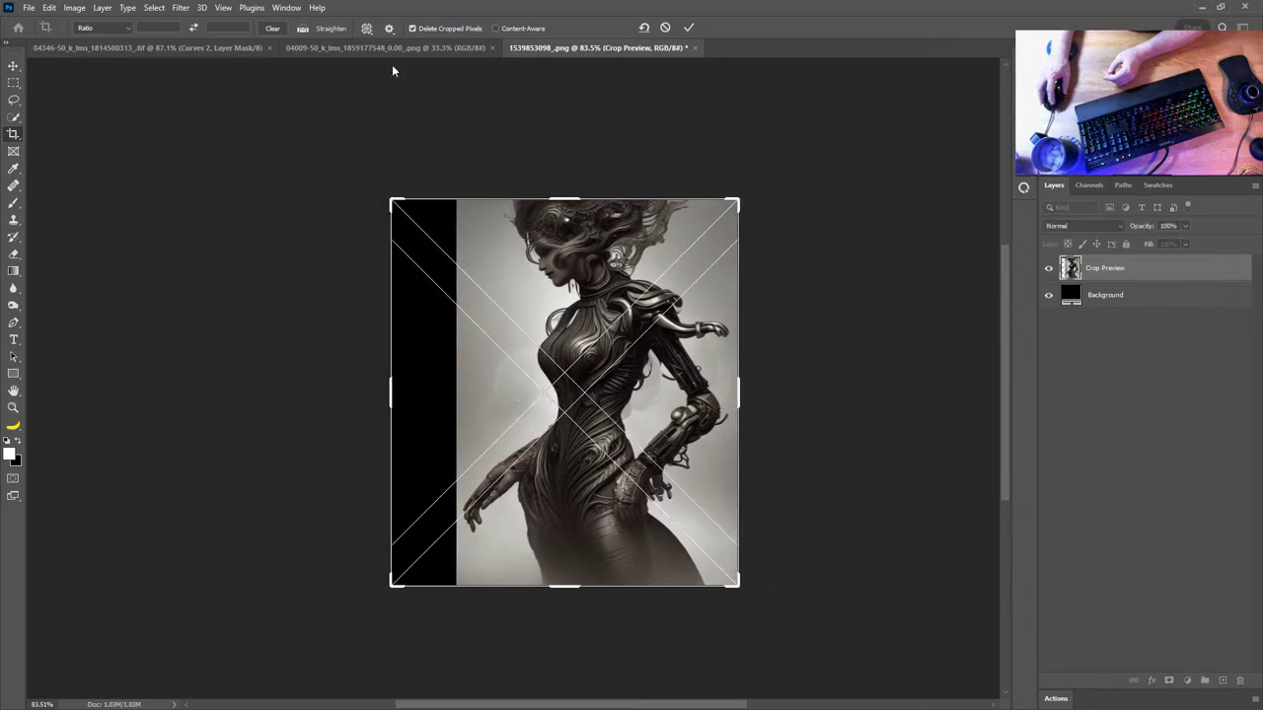
click(367, 28)
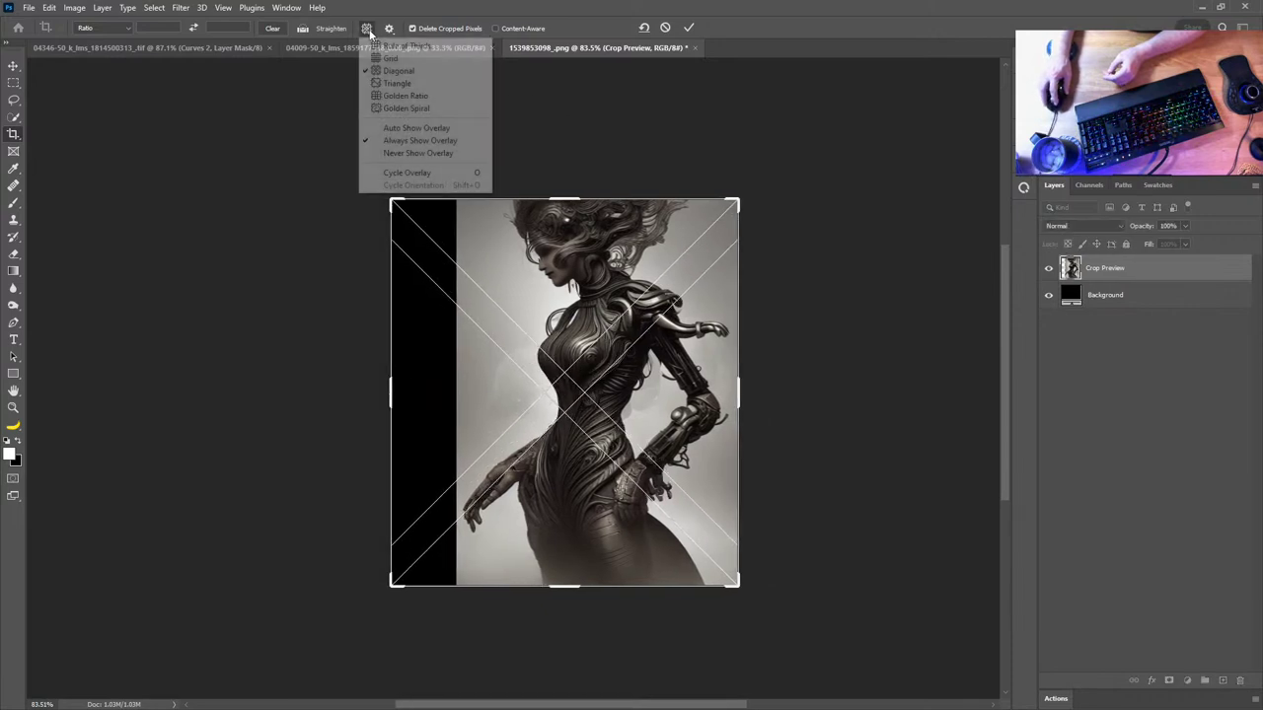
click(404, 83)
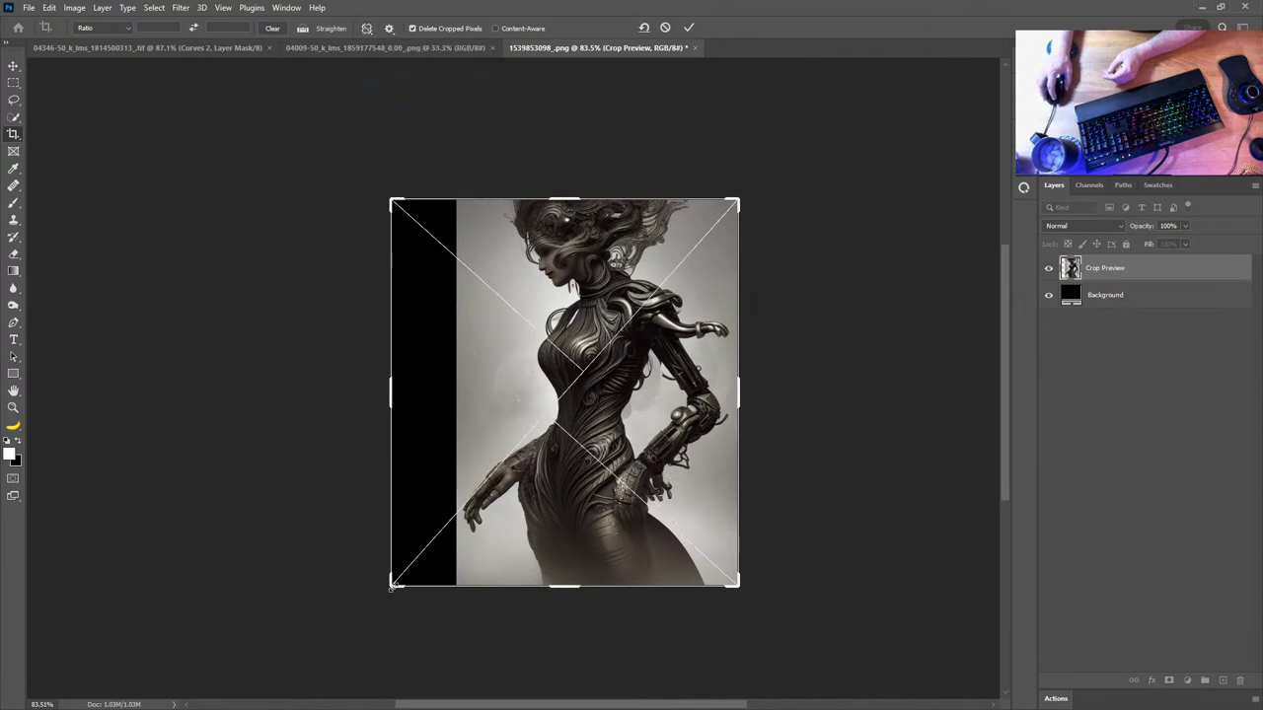
drag(393, 586, 400, 585)
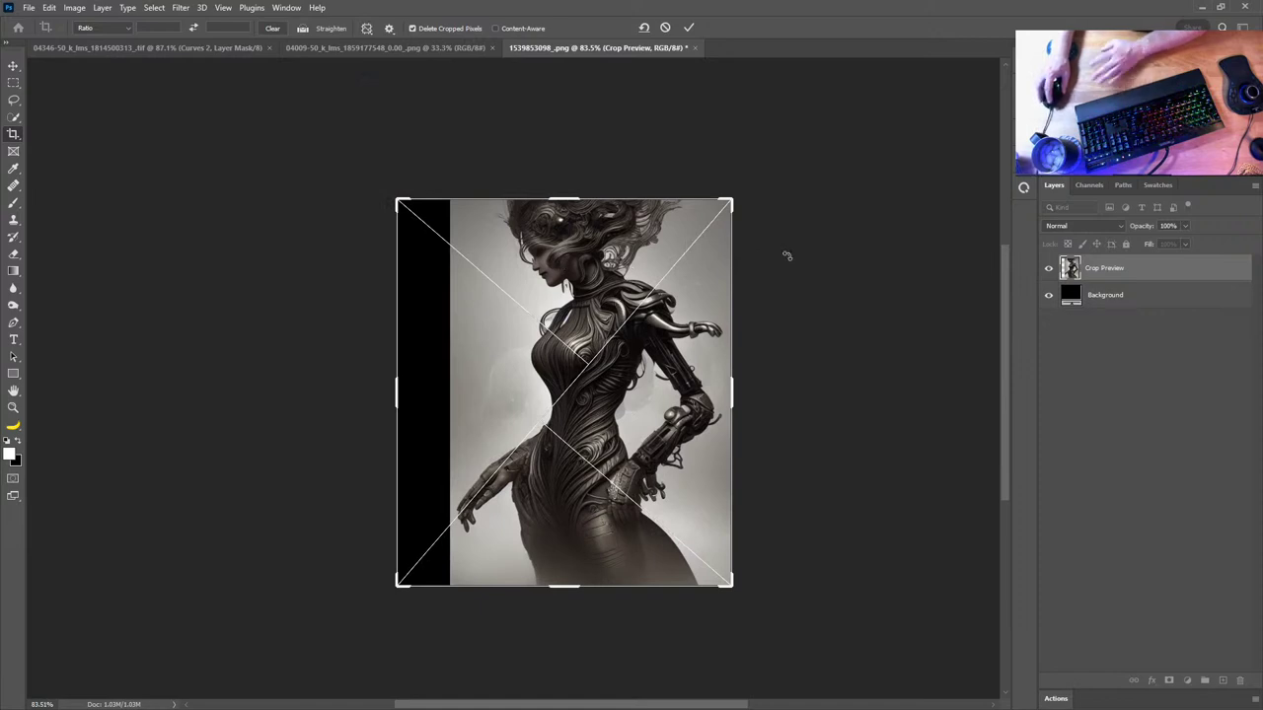
Switch the crop overlay to Golden Ratio, narrow the left edge slightly, then go to Discord
click(366, 28)
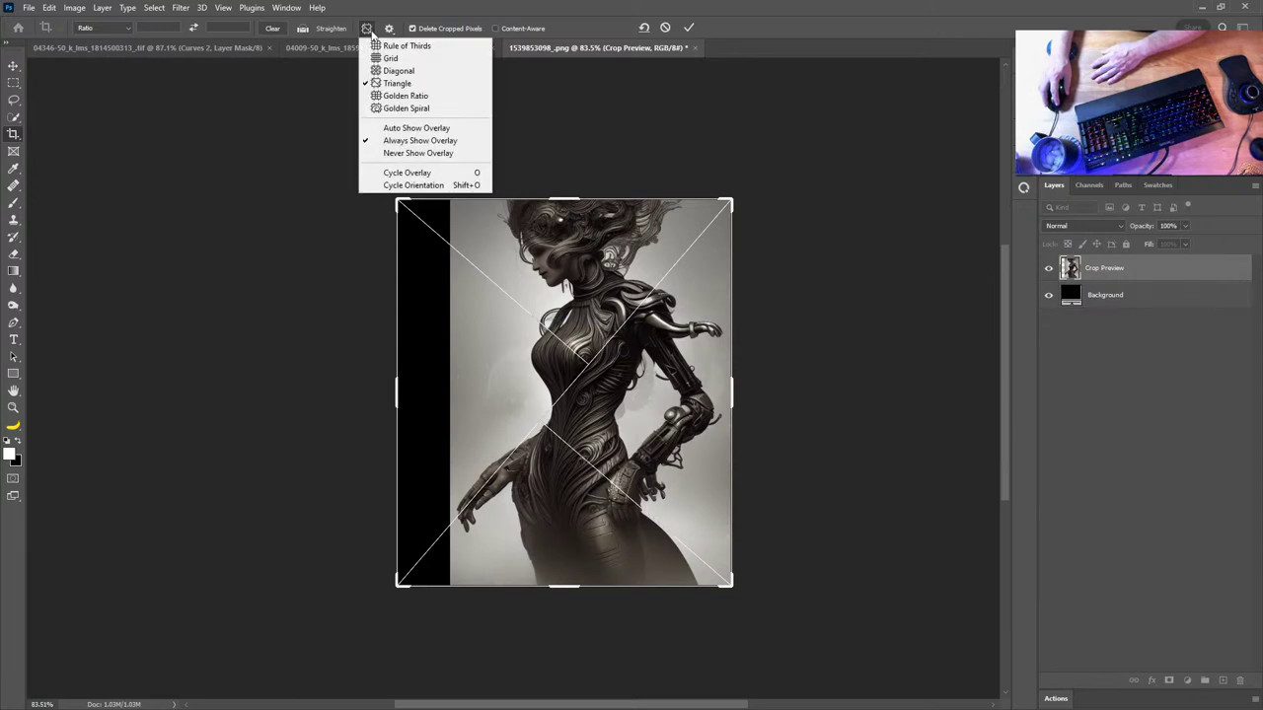
click(412, 96)
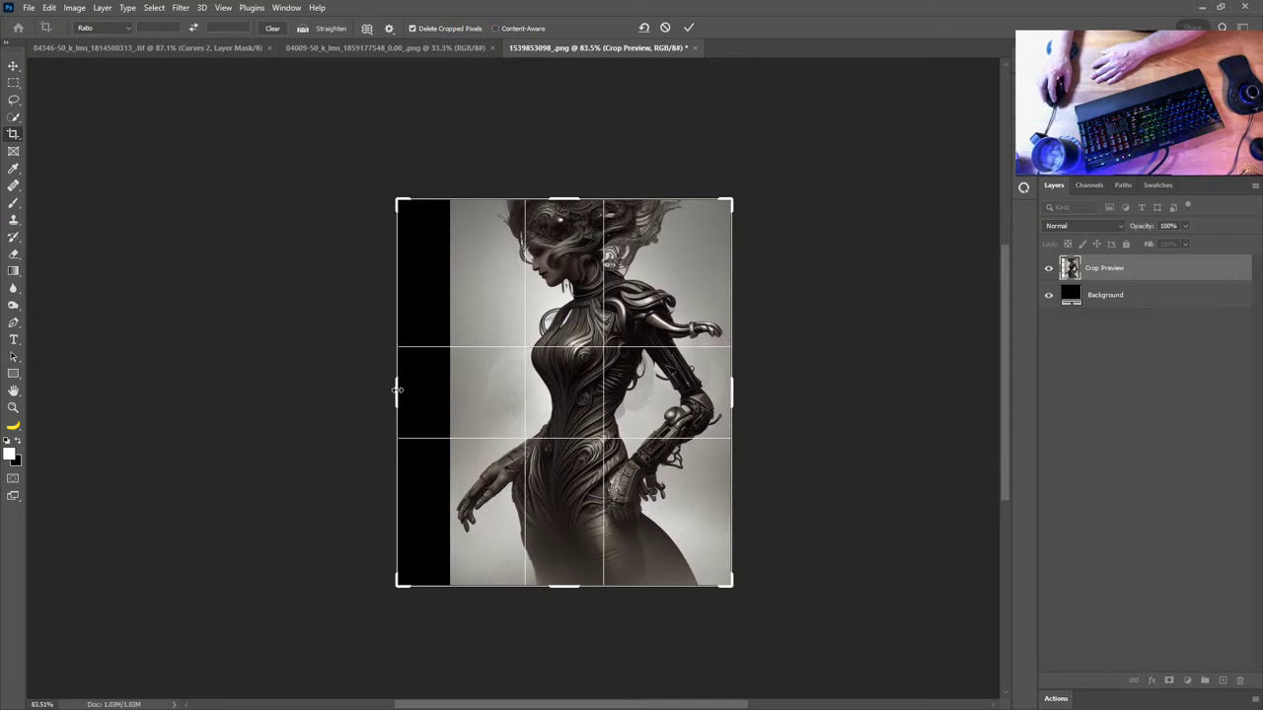
drag(397, 390, 404, 389)
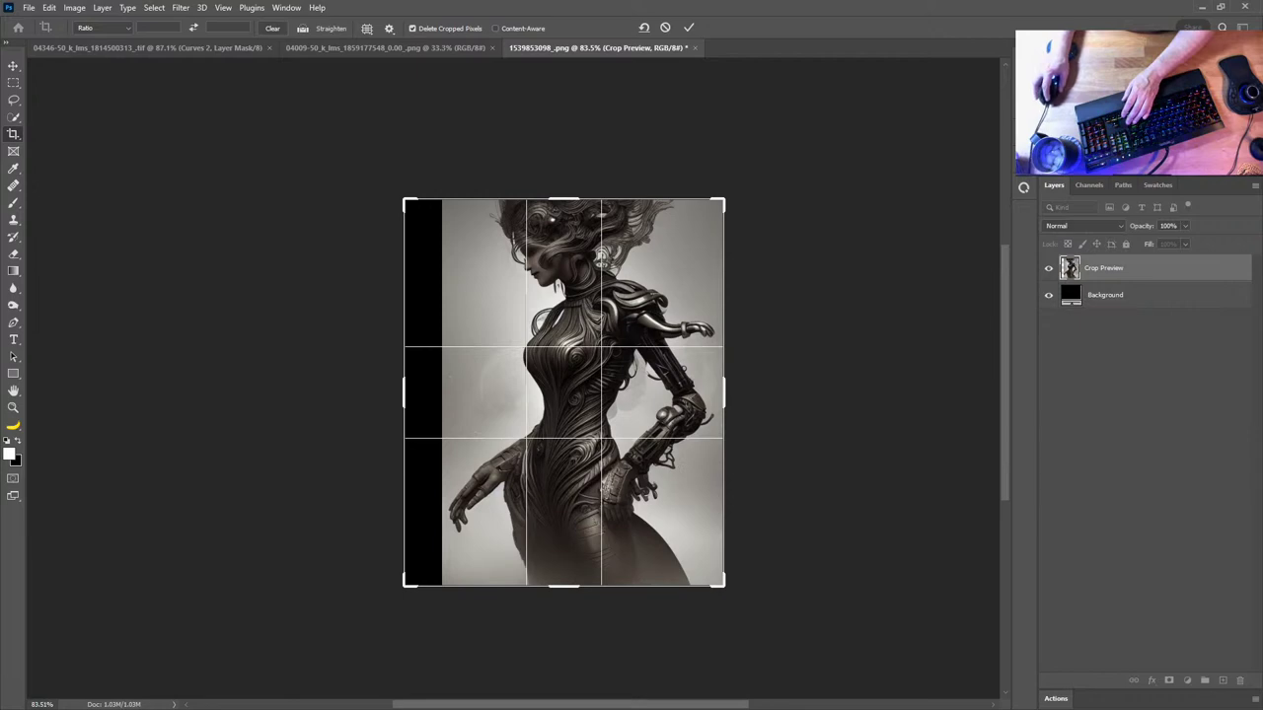
key(alt+Tab)
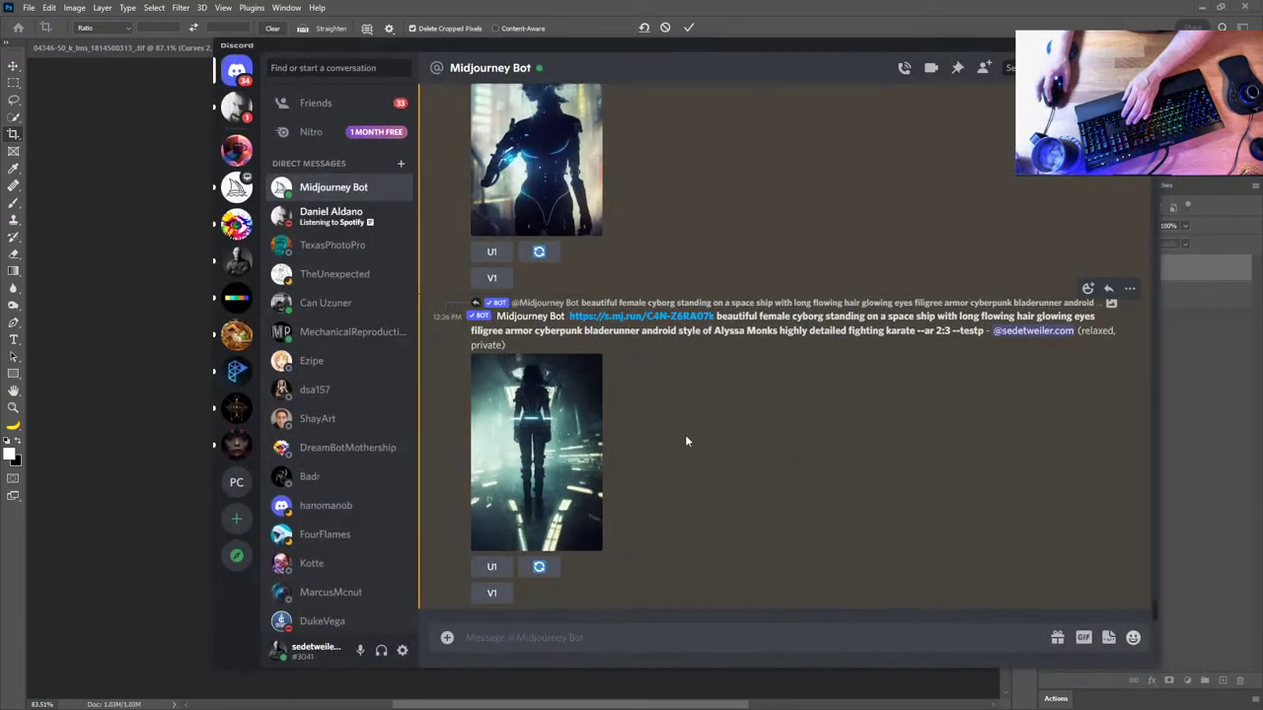
Preview the second Midjourney cyborg image and request its U1 upscale
click(566, 450)
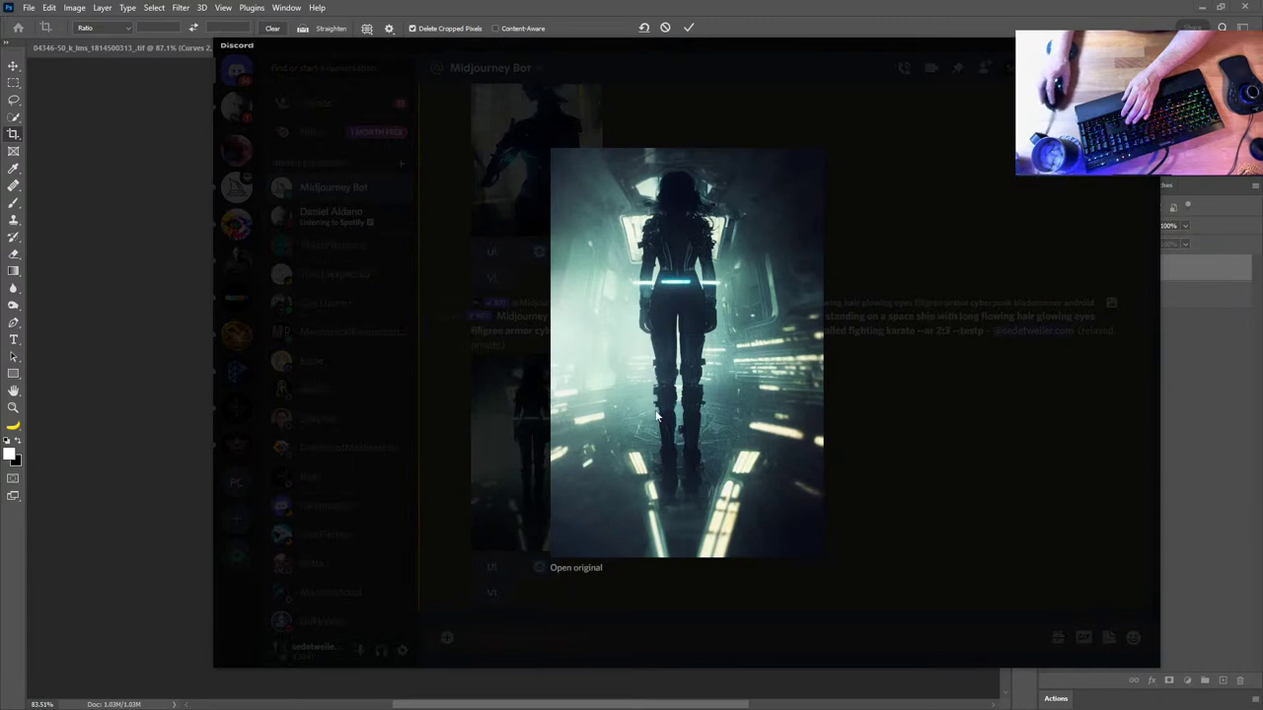
click(907, 419)
click(494, 572)
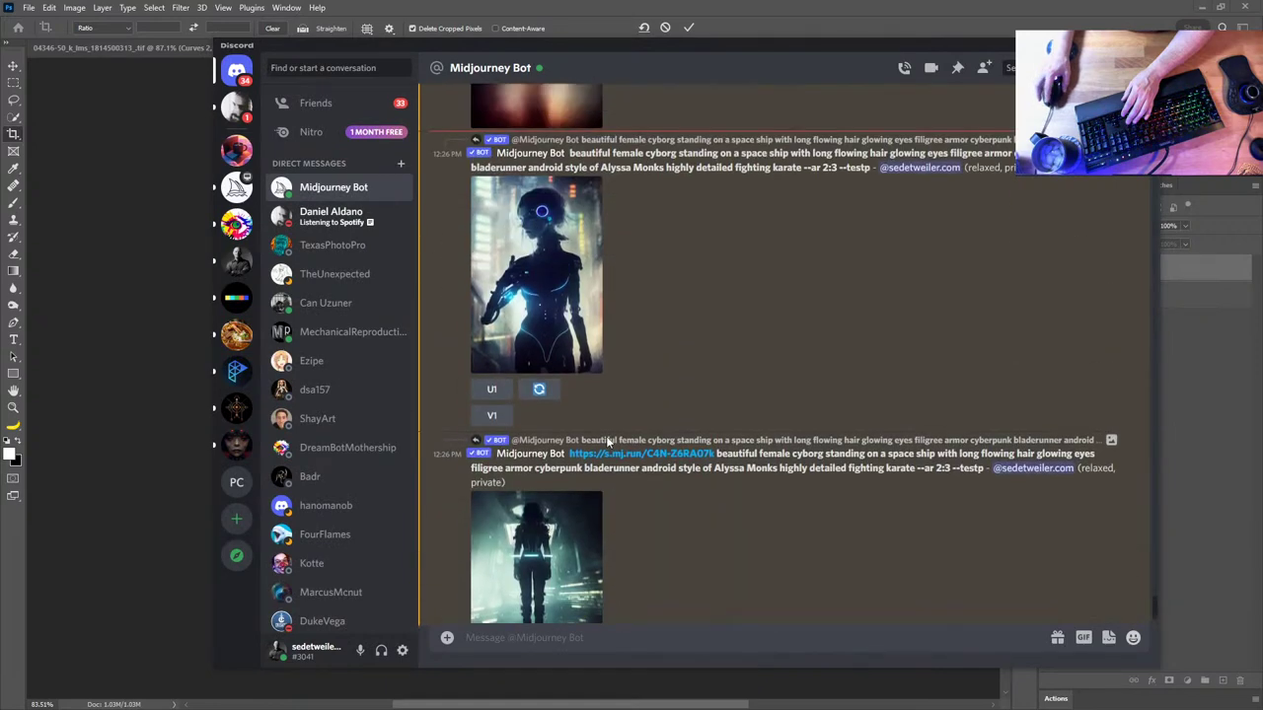
Look over the first cyborg image again, then bring the pending Photoshop crop back to the front
click(526, 308)
click(863, 328)
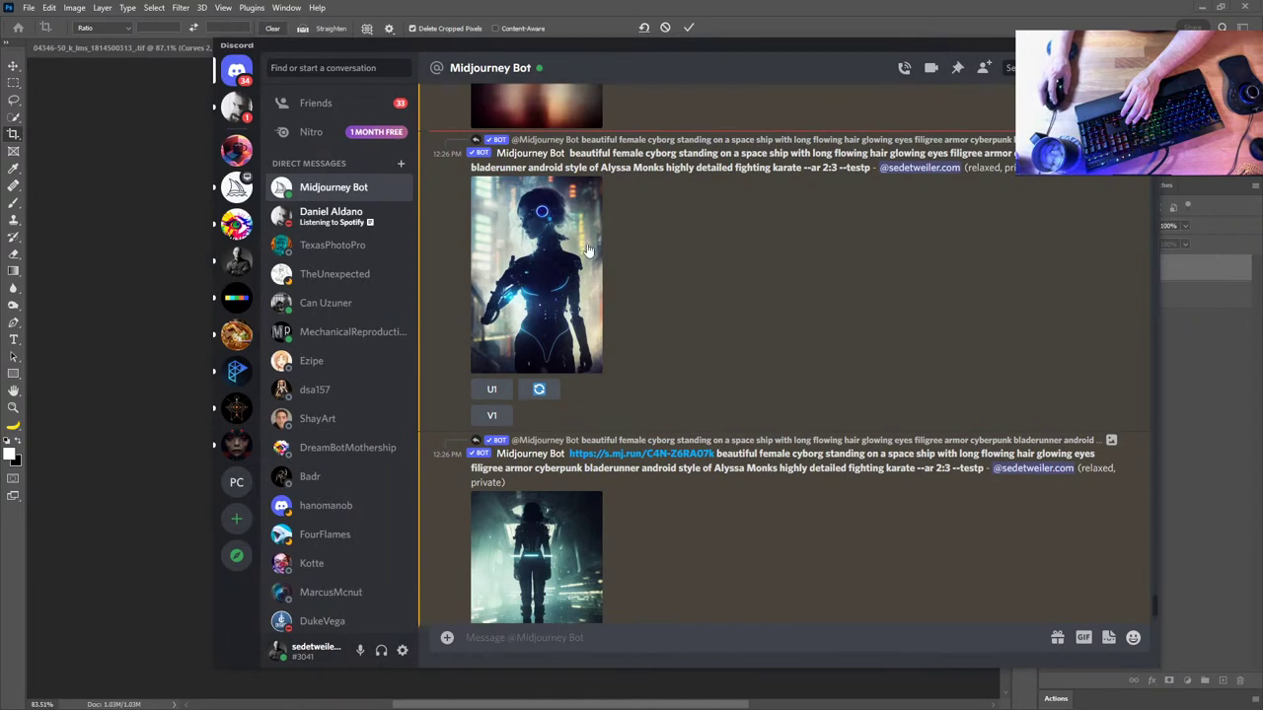
click(519, 288)
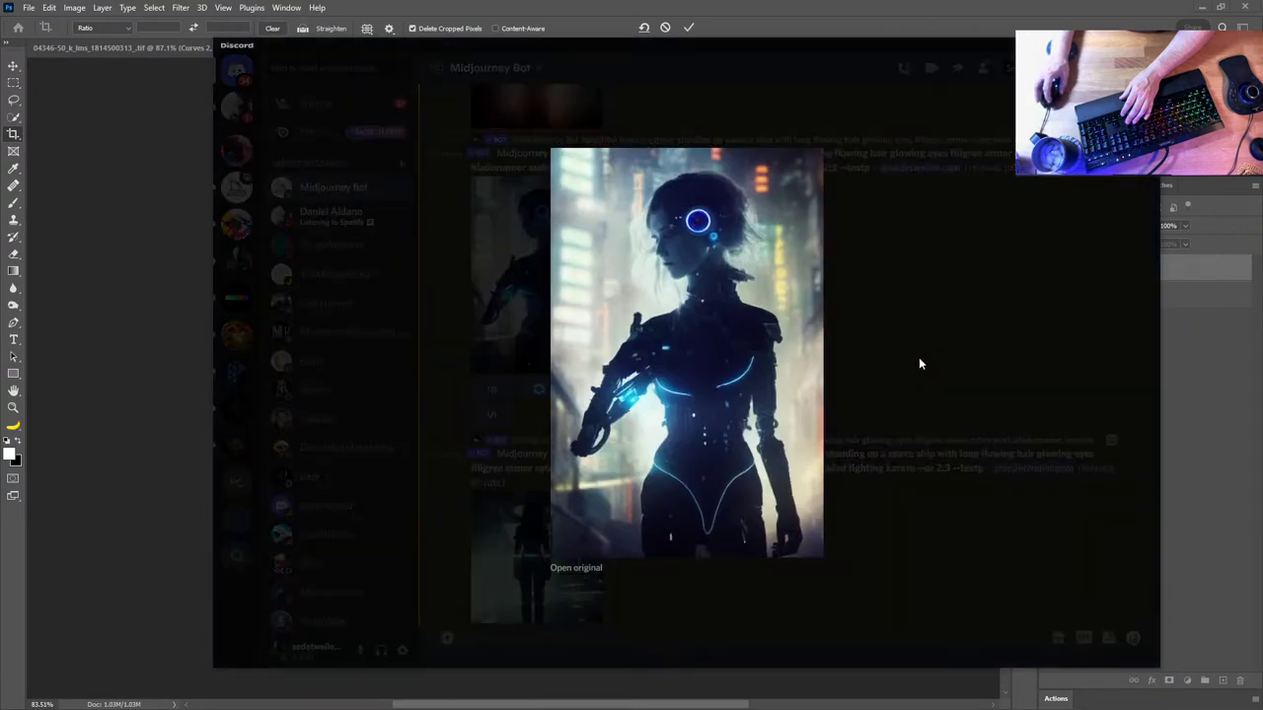
click(919, 357)
scroll(786, 340, up, 3)
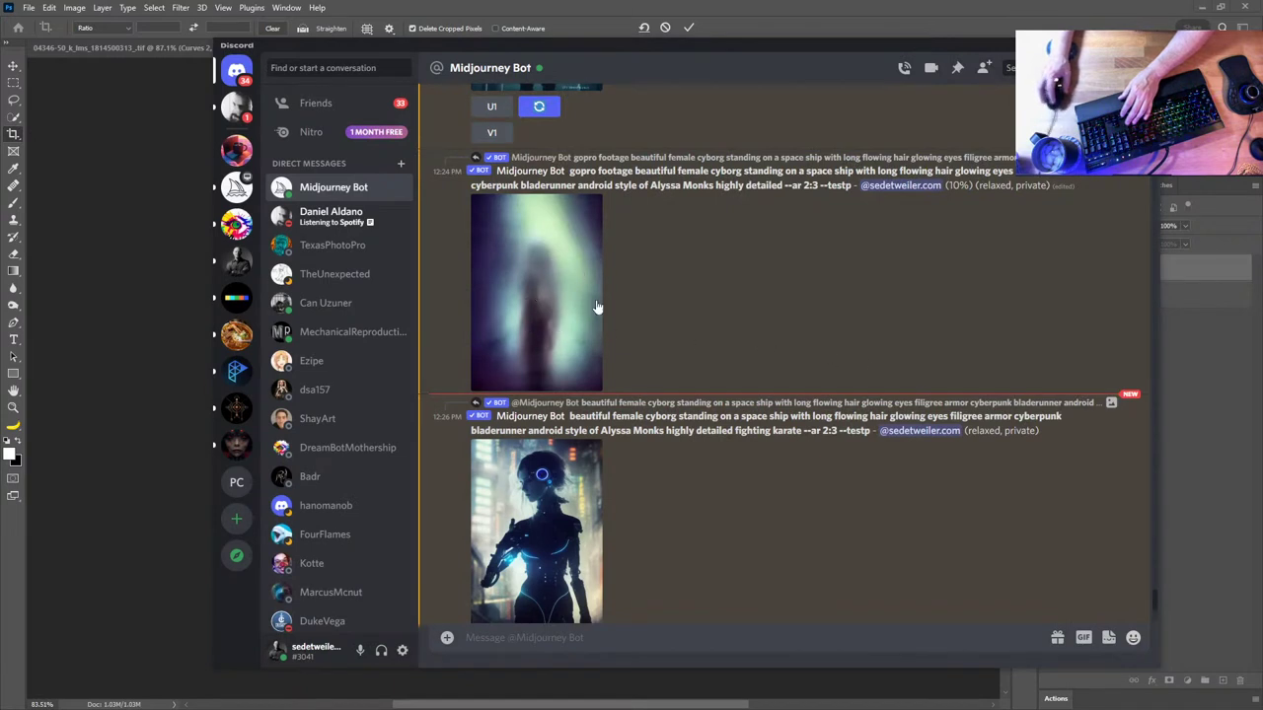
click(1216, 410)
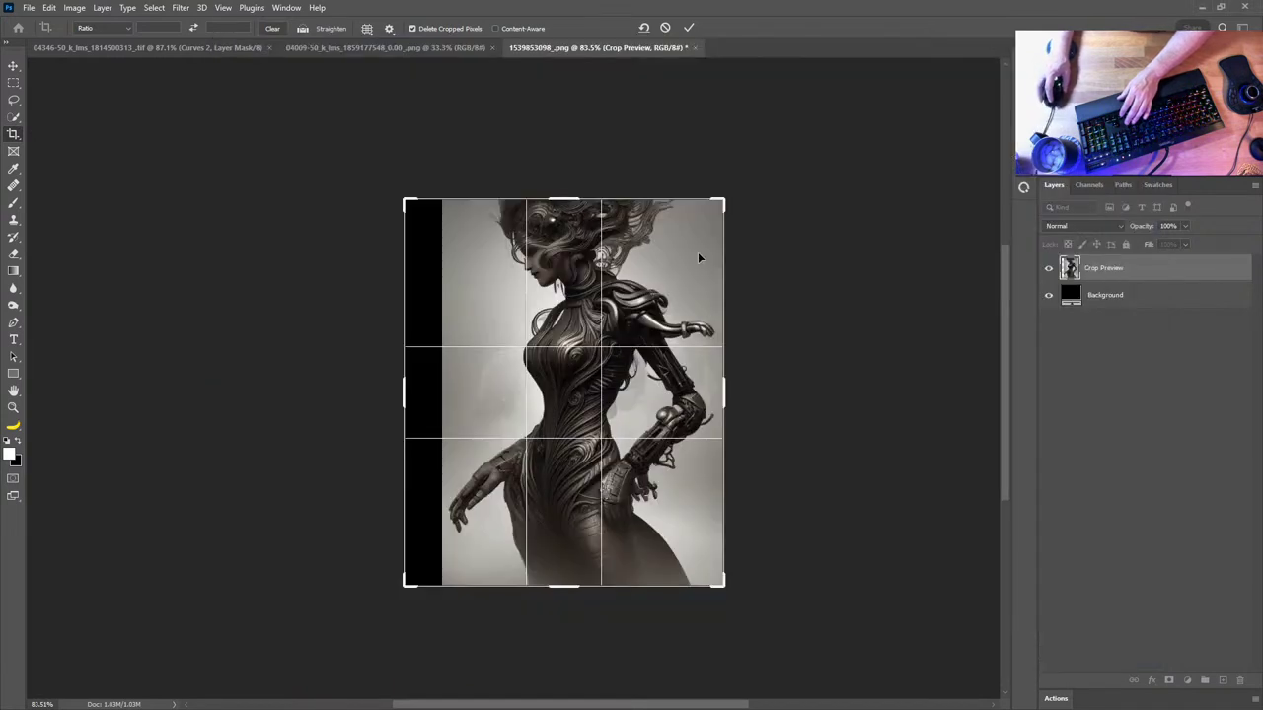
Commit the widened crop with Delete Cropped Pixels off and Content-Aware fill on
click(460, 28)
click(496, 27)
click(690, 29)
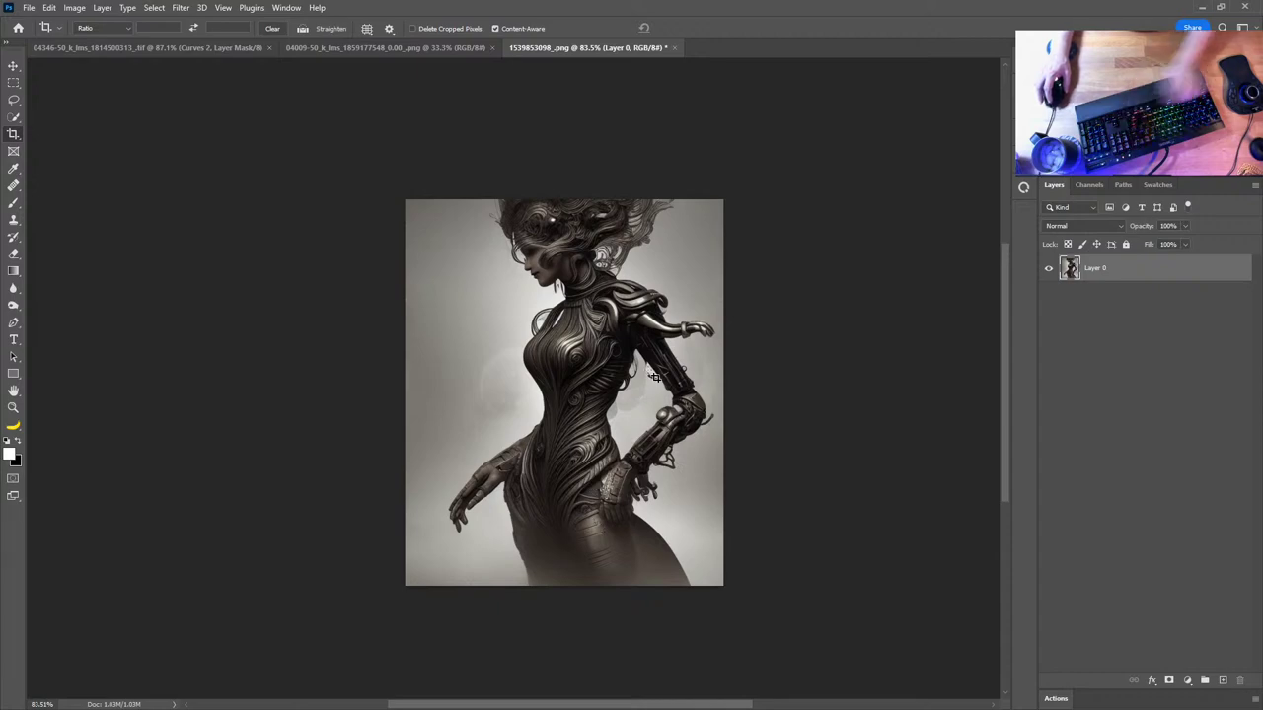
key(z)
scroll(563, 412, up, 5)
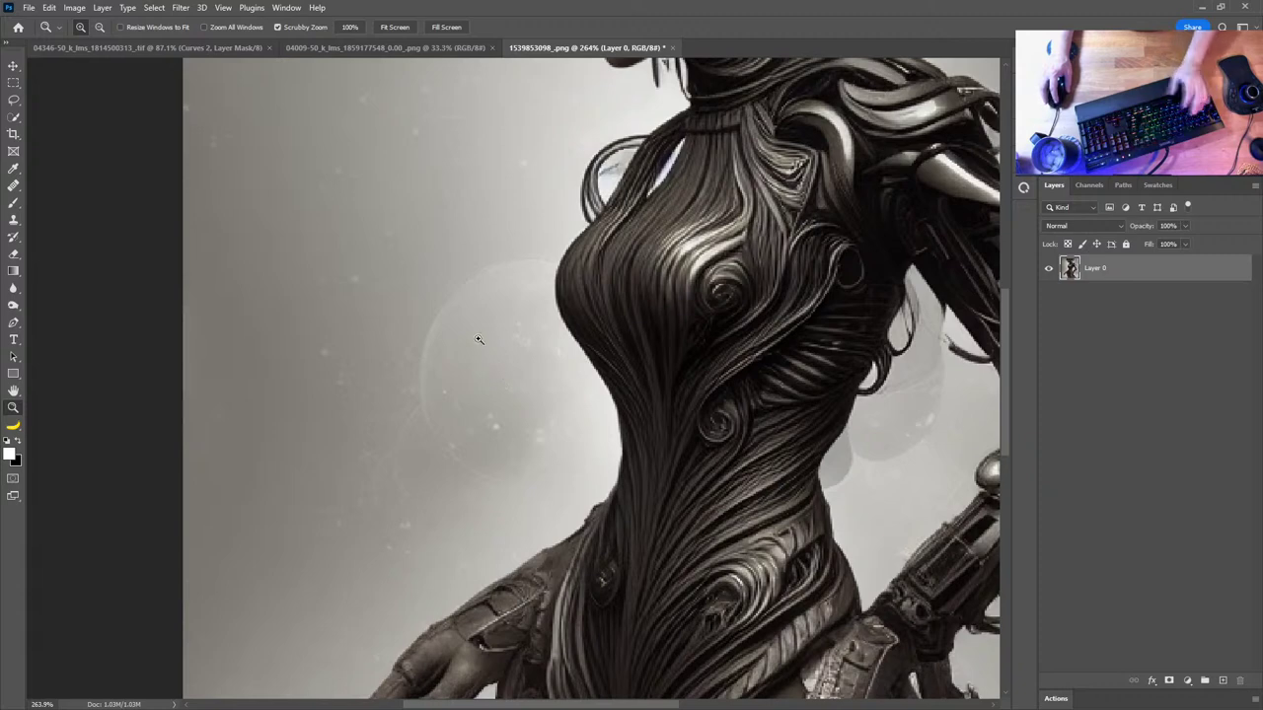
Switch to the Patch tool and try patching the faint circle beside the torso, then undo it
key(j)
right_click(16, 191)
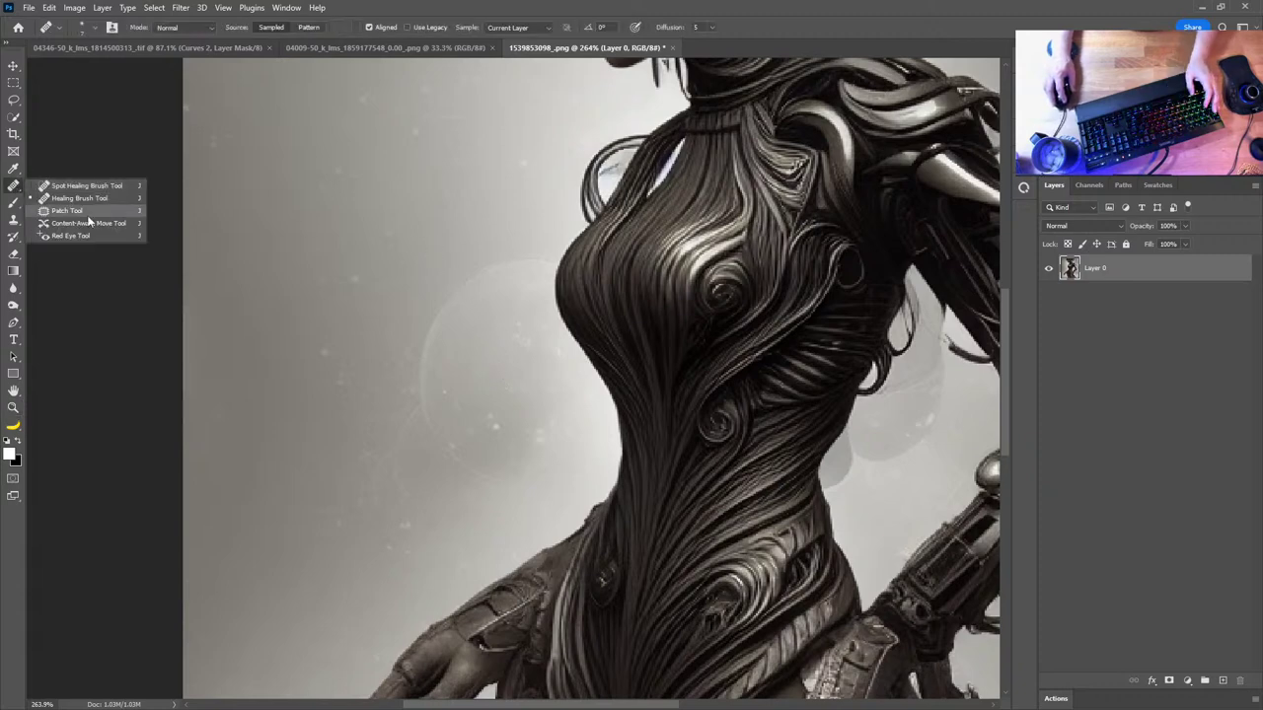
click(83, 213)
mouse_move(552, 241)
mouse_down()
mouse_move(553, 312)
mouse_move(595, 398)
mouse_move(475, 517)
mouse_move(357, 386)
mouse_move(538, 237)
mouse_up()
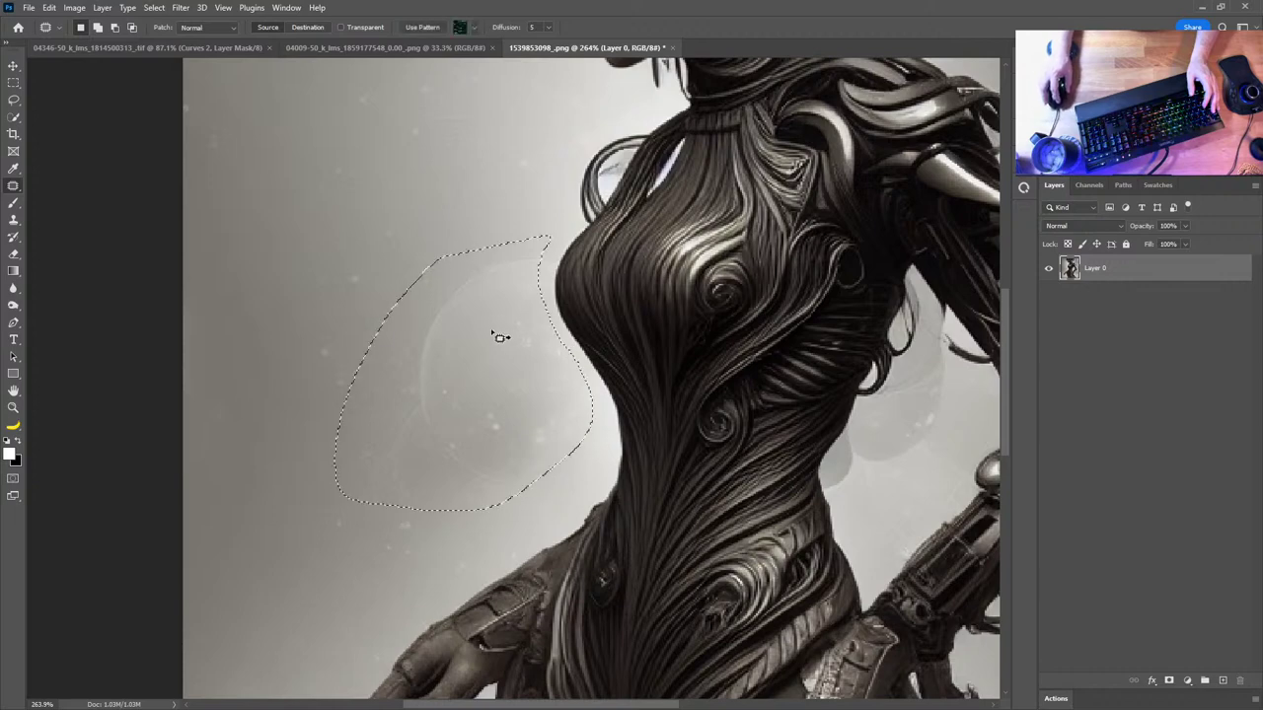
mouse_move(496, 336)
mouse_down()
mouse_move(411, 63)
mouse_move(409, 104)
mouse_up()
key(ctrl+z)
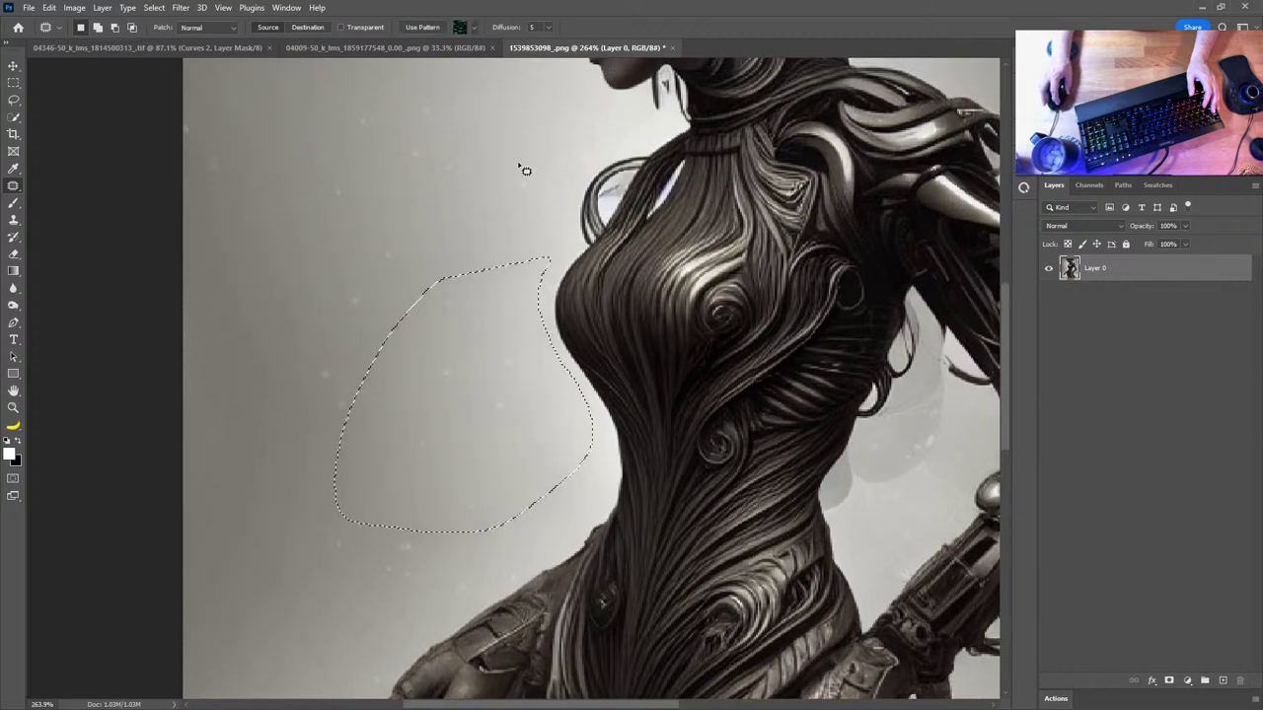
key(ctrl+d)
Patch the grey smudges beside the bust and right of the robotic arm with clean background
mouse_move(520, 249)
mouse_down()
mouse_move(513, 306)
mouse_move(541, 317)
mouse_move(535, 282)
mouse_up()
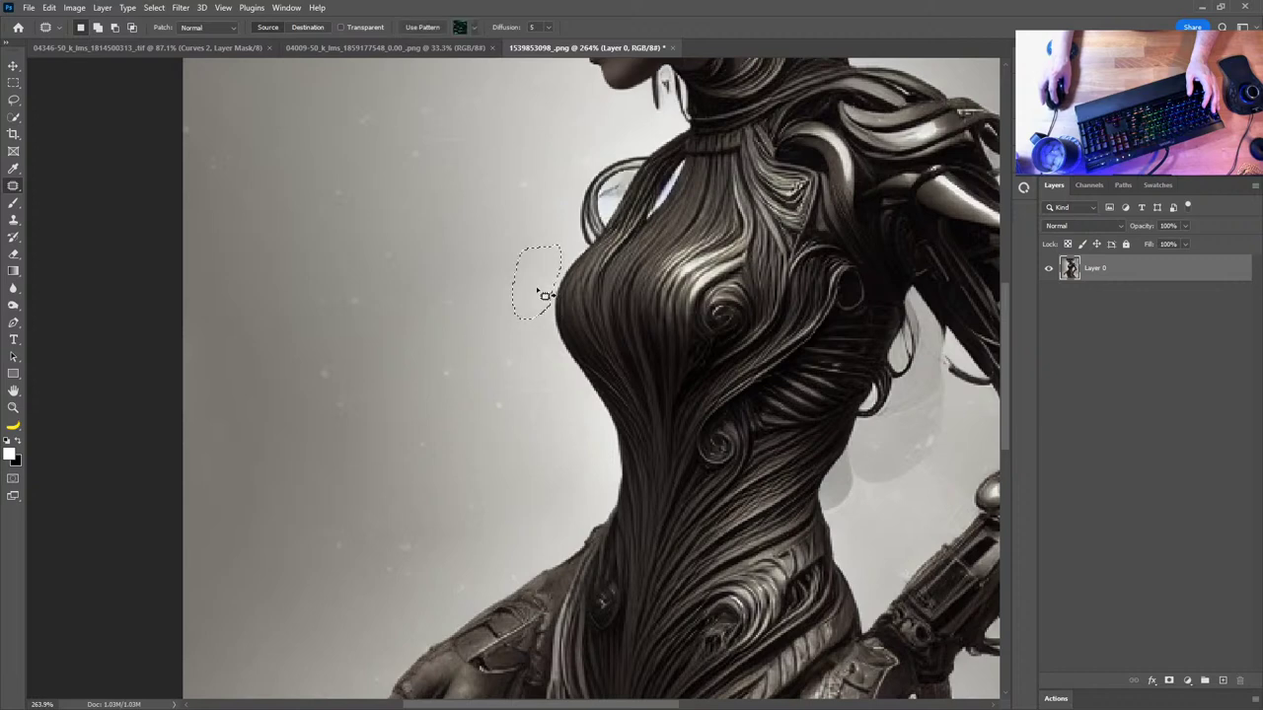
key(ctrl+d)
mouse_move(409, 350)
mouse_down()
mouse_move(499, 369)
mouse_move(328, 368)
mouse_up()
drag(682, 320, 632, 380)
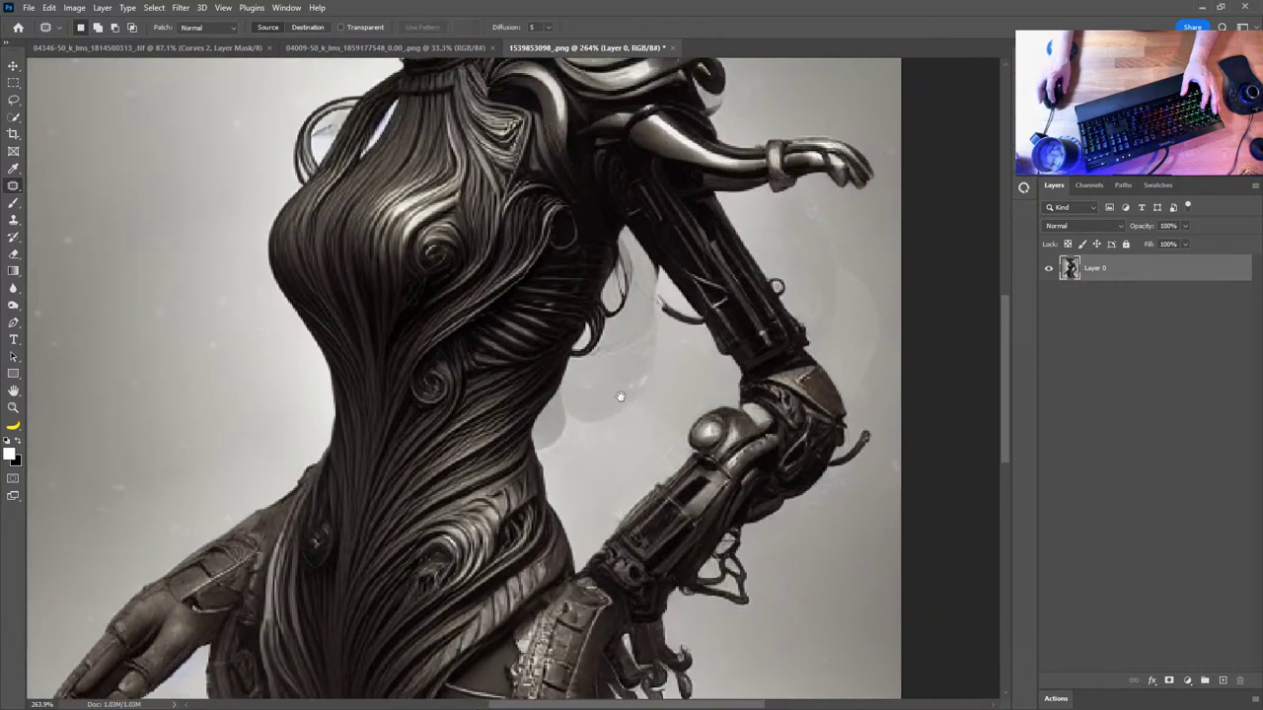
drag(843, 288, 765, 362)
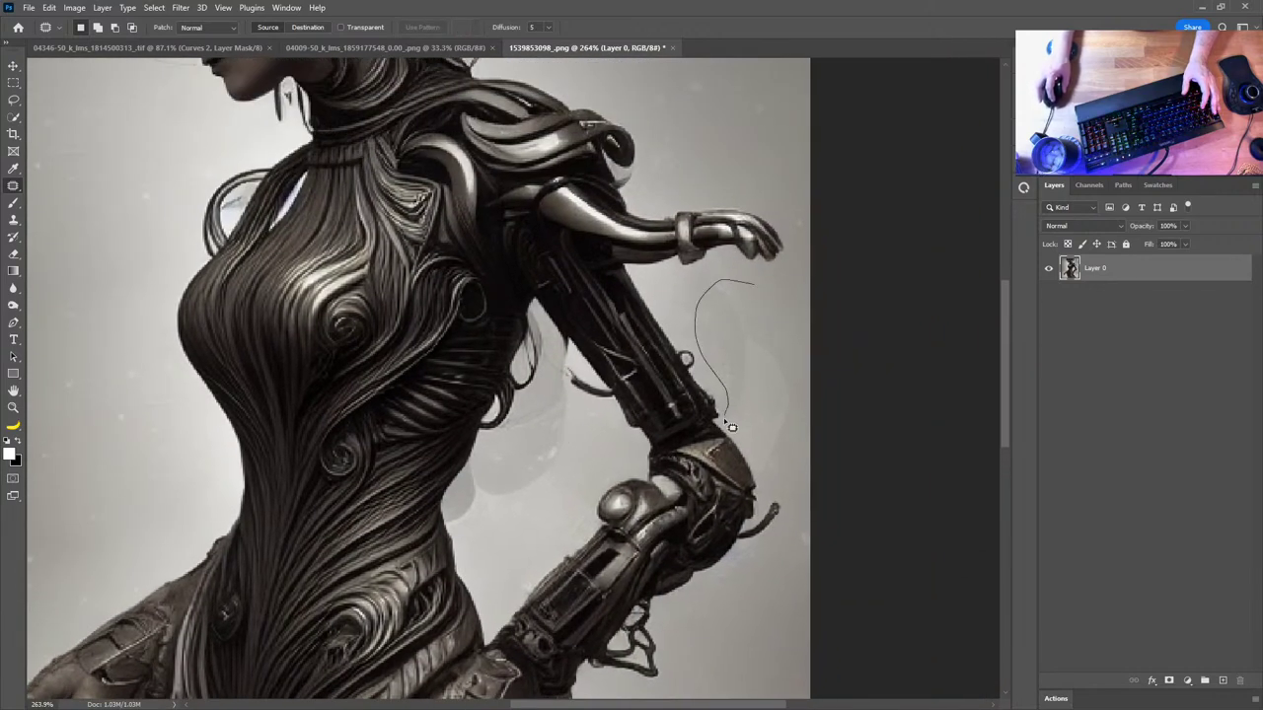
mouse_move(731, 426)
mouse_down()
mouse_move(756, 445)
mouse_move(766, 479)
mouse_move(795, 316)
mouse_move(750, 282)
mouse_up()
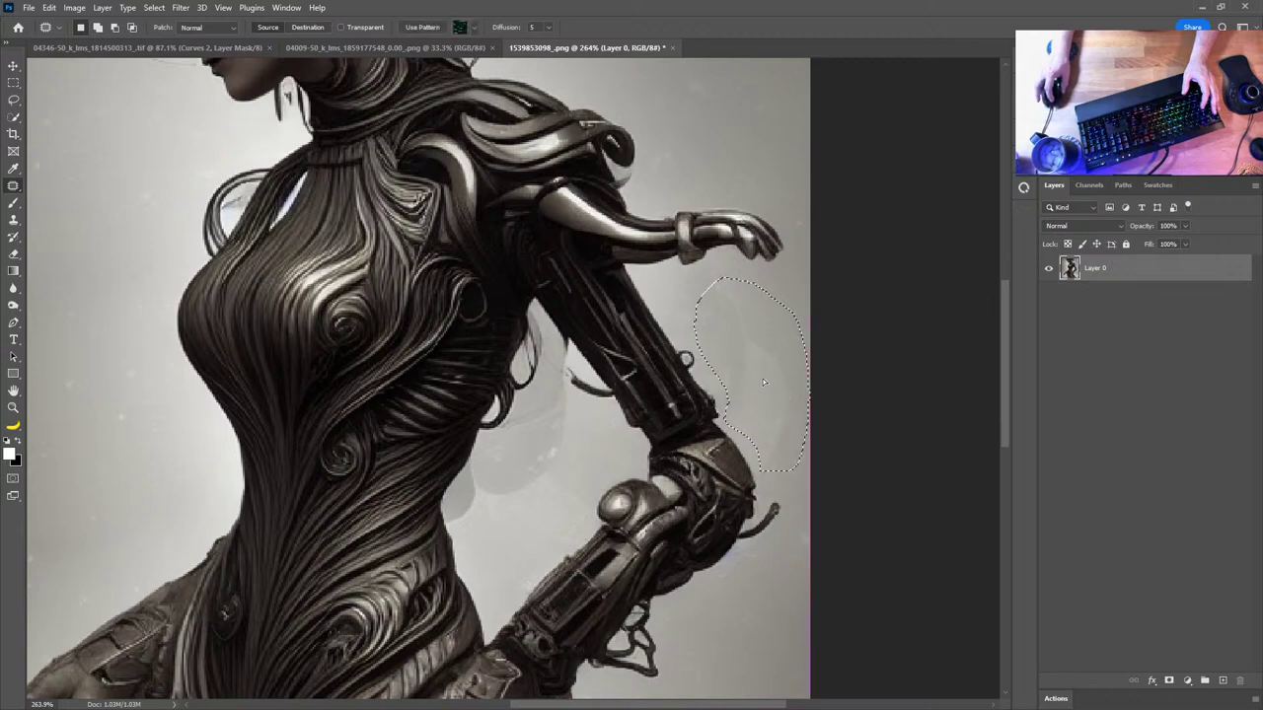
drag(764, 382, 730, 116)
key(ctrl+d)
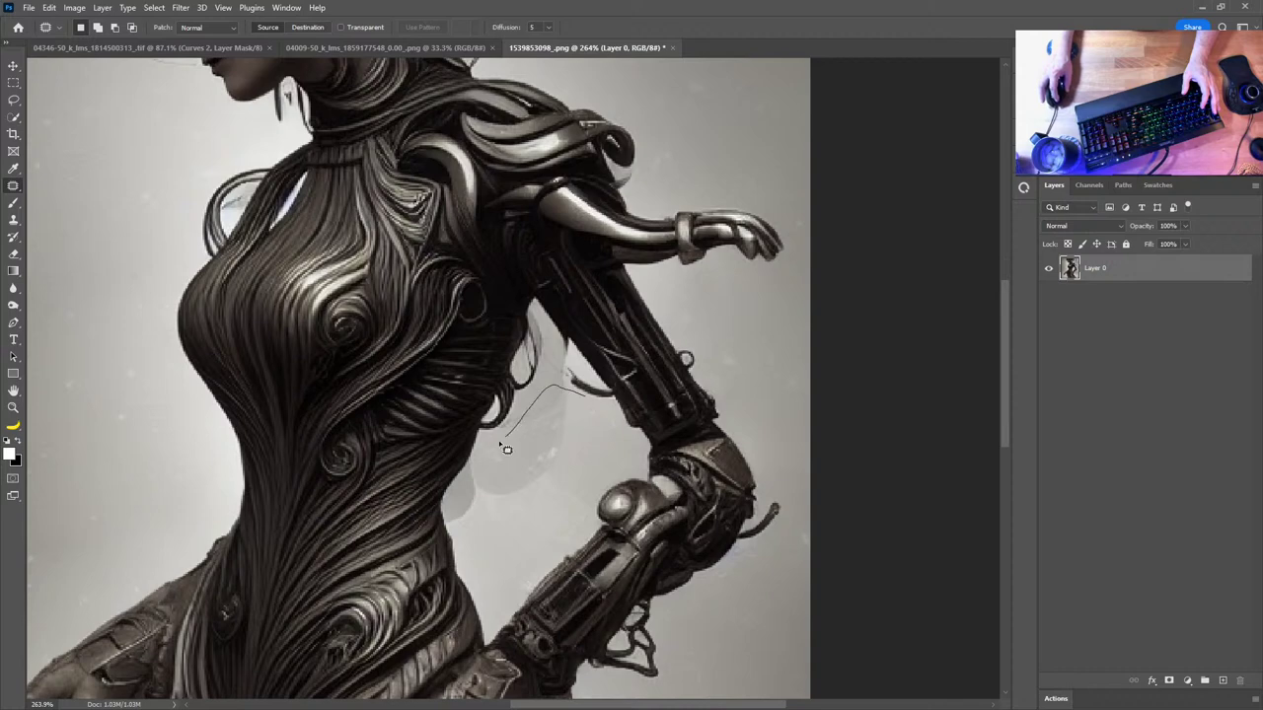
Replace the grey shadow between the waist and the robotic arm with clean background
drag(500, 442, 461, 488)
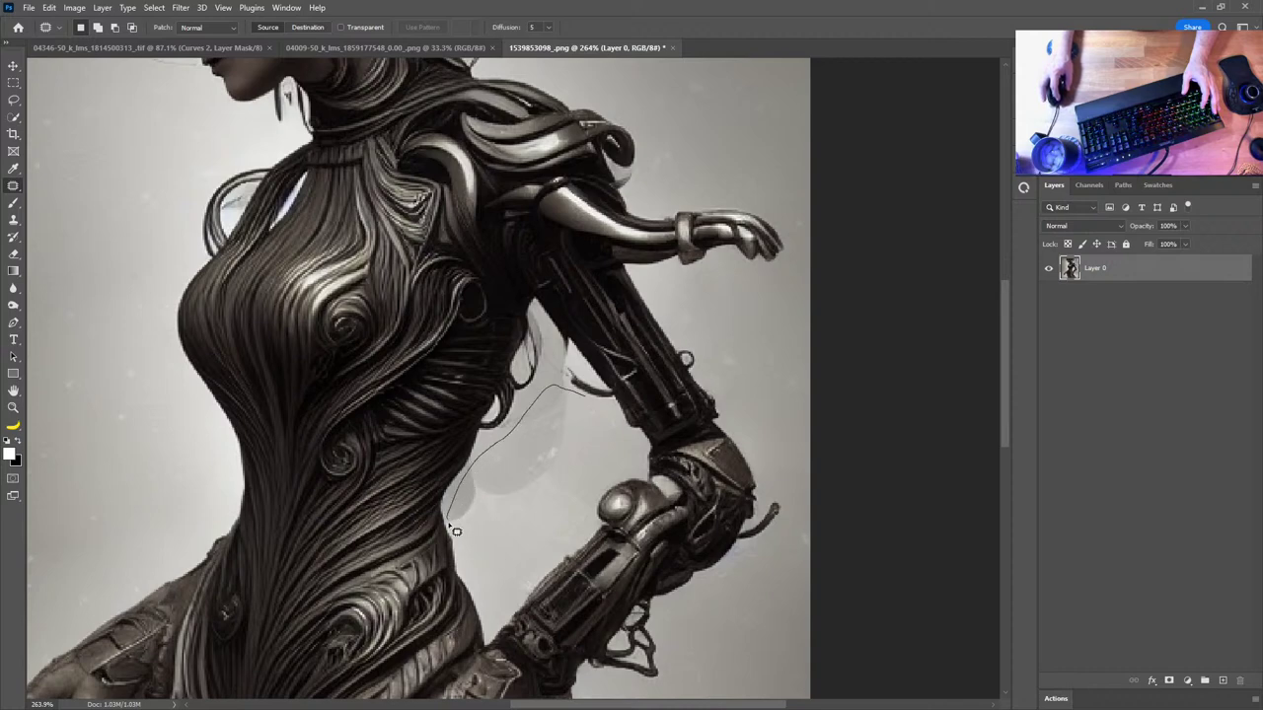
mouse_move(455, 531)
mouse_down()
mouse_move(543, 507)
mouse_move(592, 451)
mouse_move(212, 340)
mouse_move(153, 198)
mouse_up()
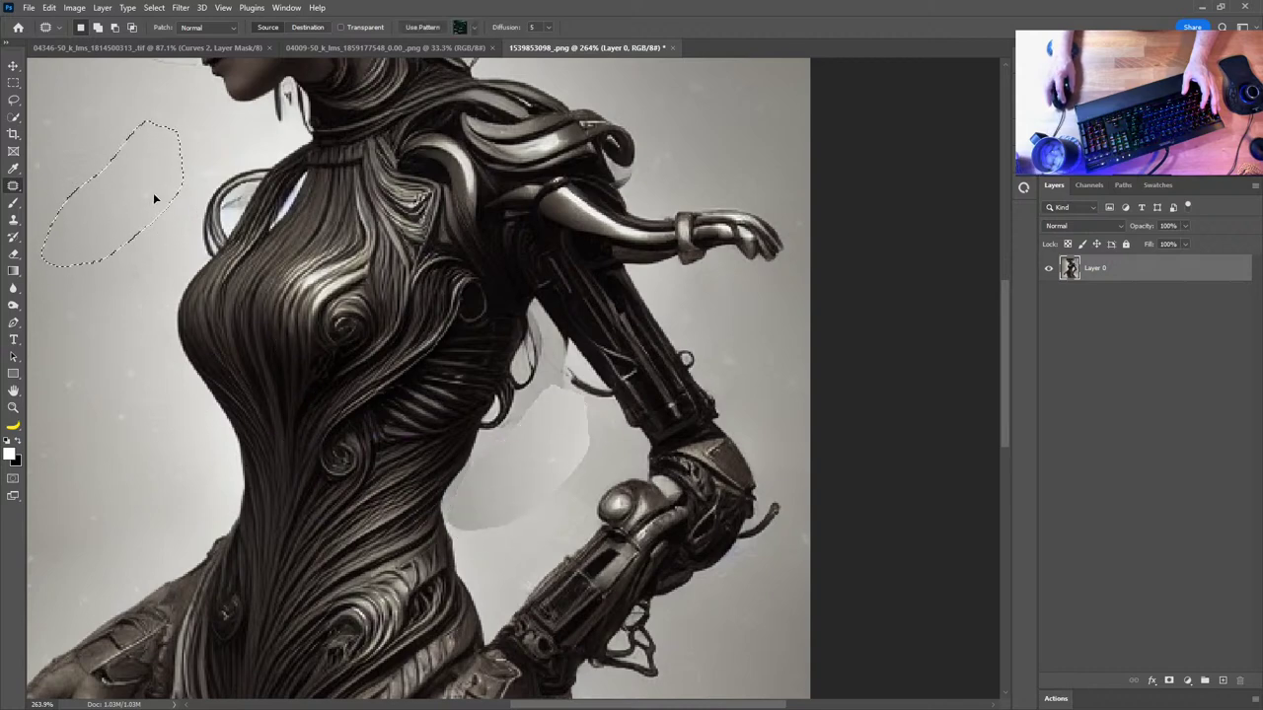
key(ctrl+d)
drag(556, 405, 623, 426)
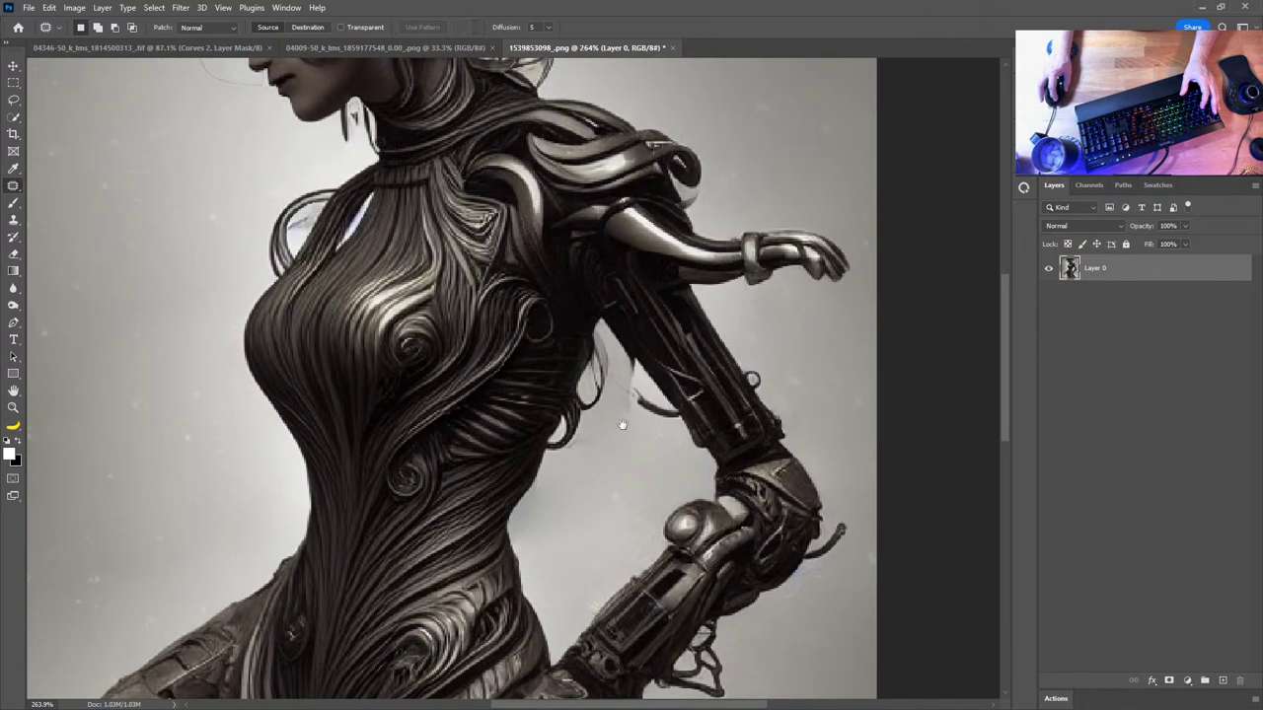
drag(651, 384, 640, 259)
drag(451, 275, 418, 265)
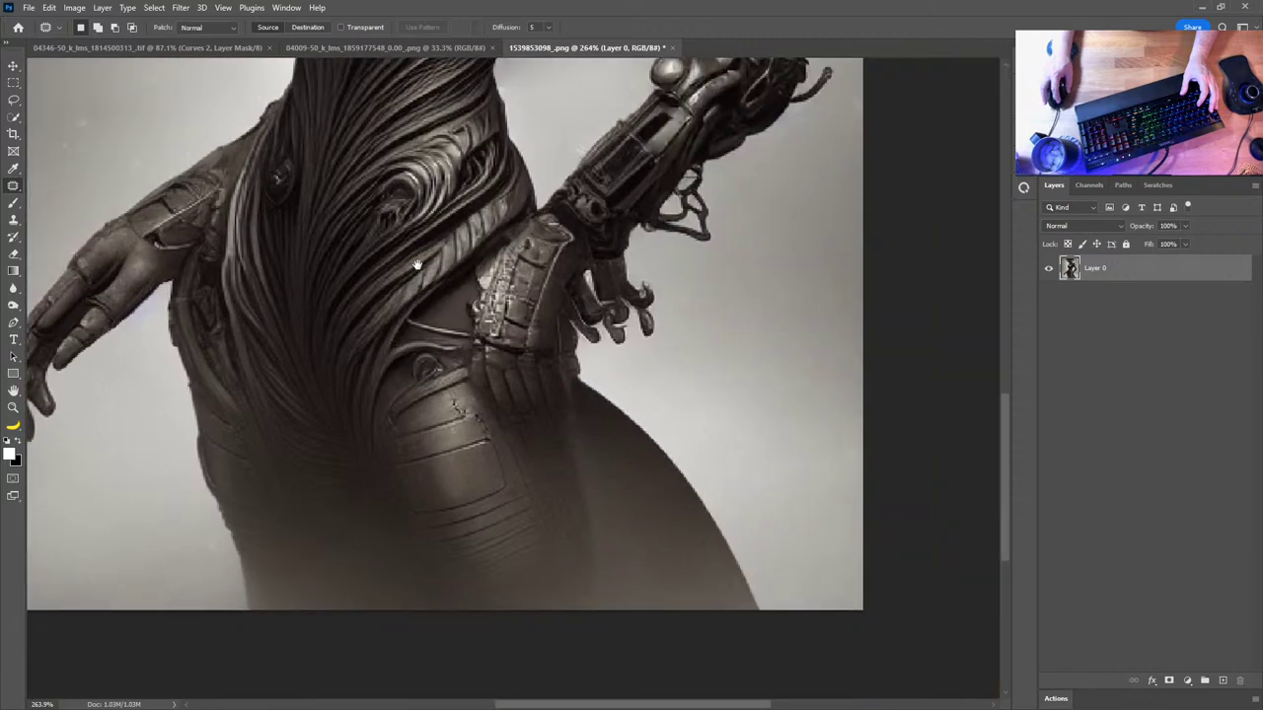
drag(600, 373, 544, 321)
drag(556, 375, 583, 388)
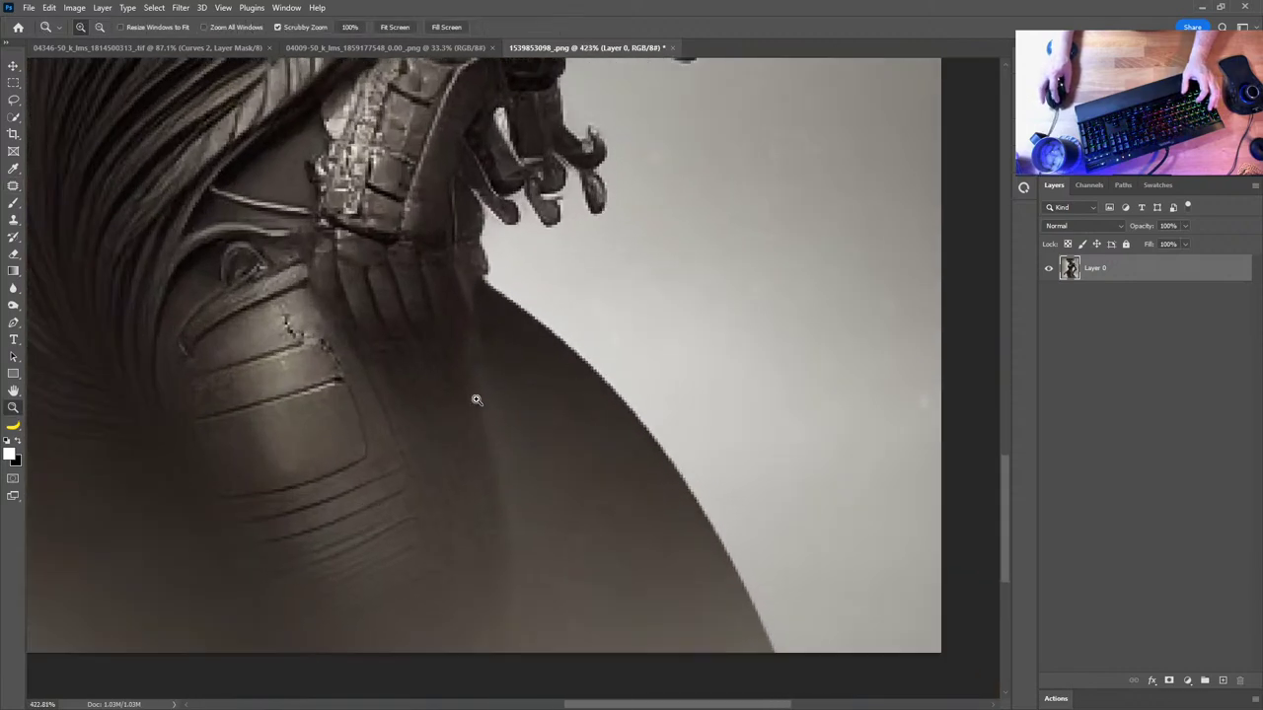
Trace a closed pen path along the hip edge around the dark background area
key(p)
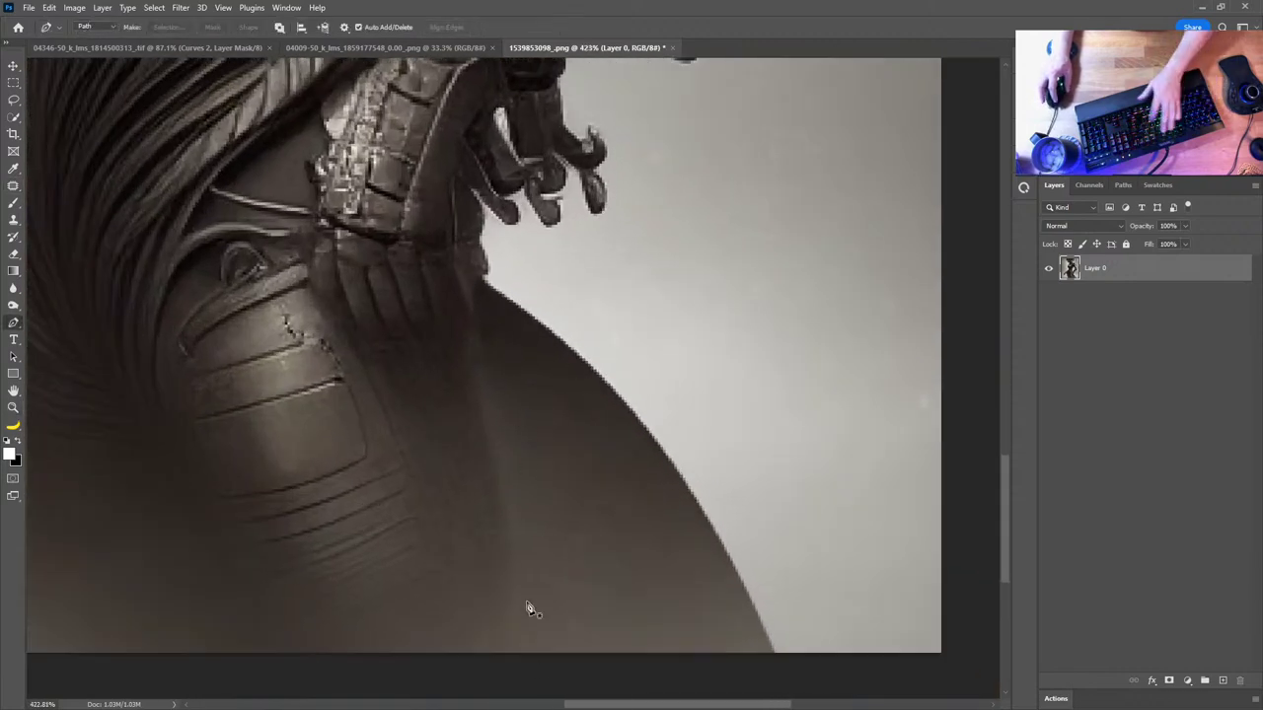
click(515, 655)
drag(503, 506, 493, 447)
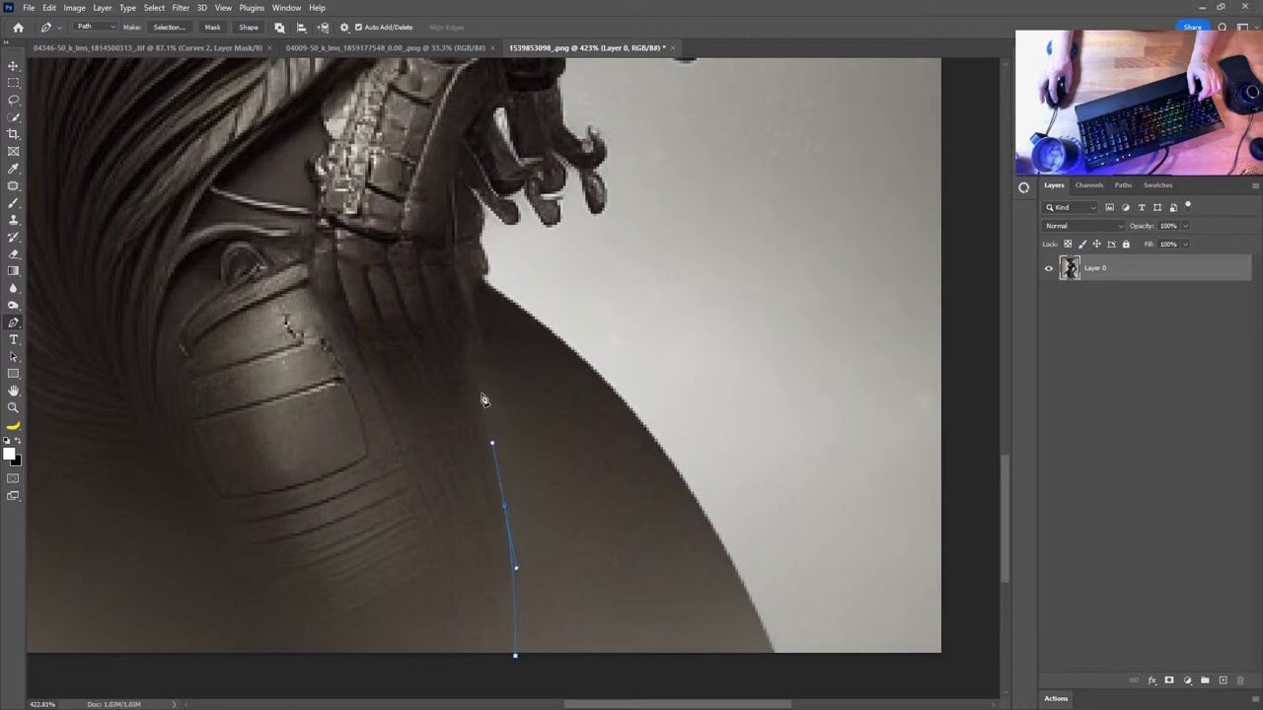
click(471, 360)
drag(472, 360, 485, 343)
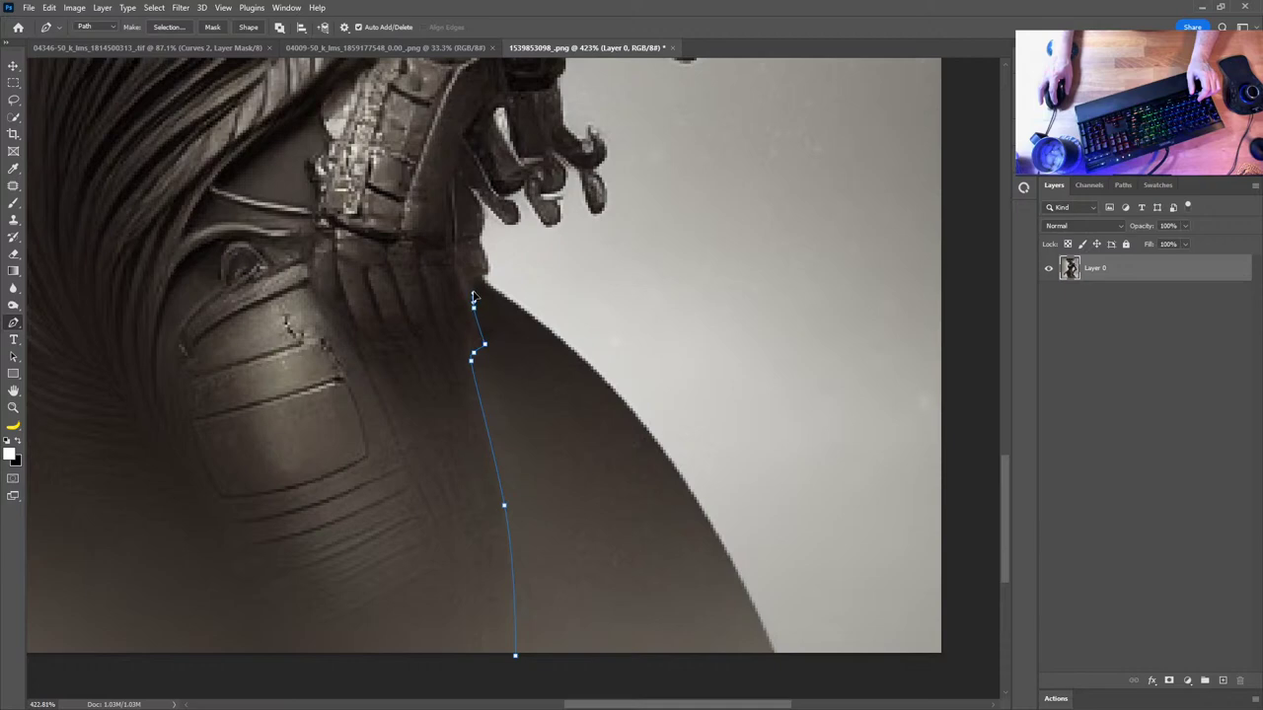
drag(473, 296, 485, 281)
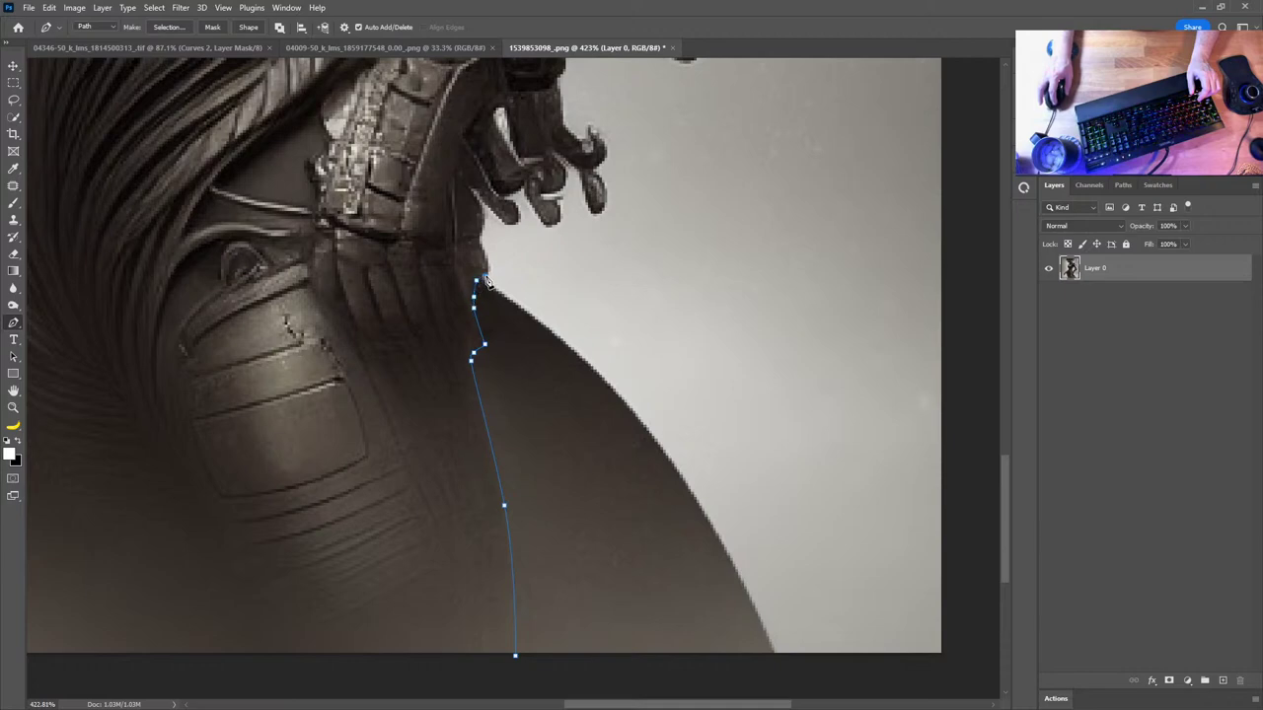
click(593, 276)
click(743, 398)
click(821, 575)
click(835, 675)
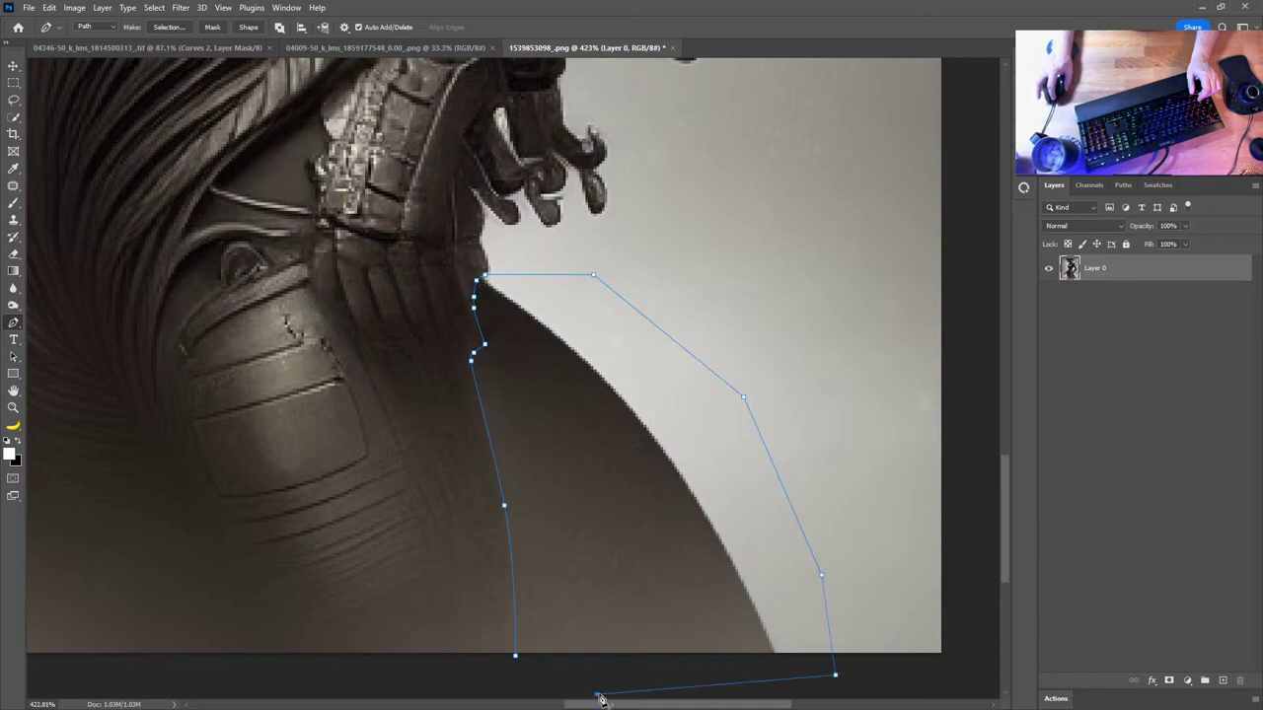
click(515, 655)
scroll(552, 602, down, 3)
Convert the path into a selection with a 1 px feather radius
right_click(611, 465)
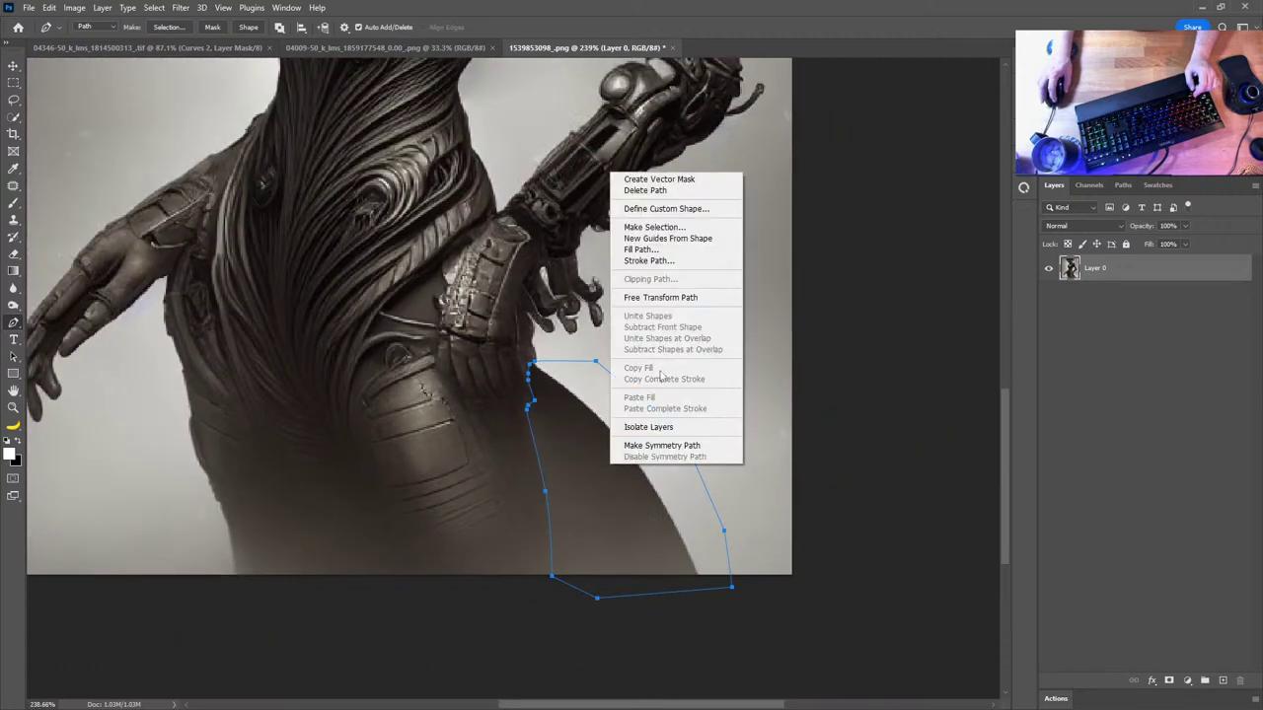
right_click(568, 473)
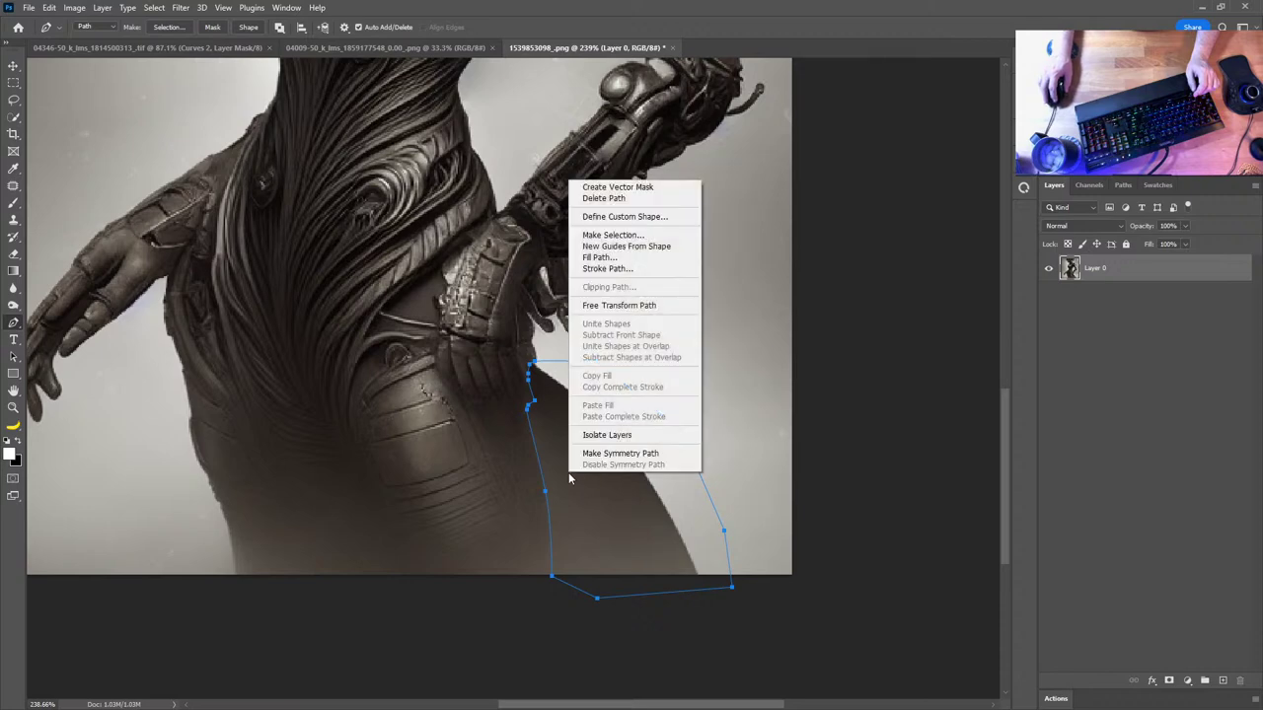
click(636, 243)
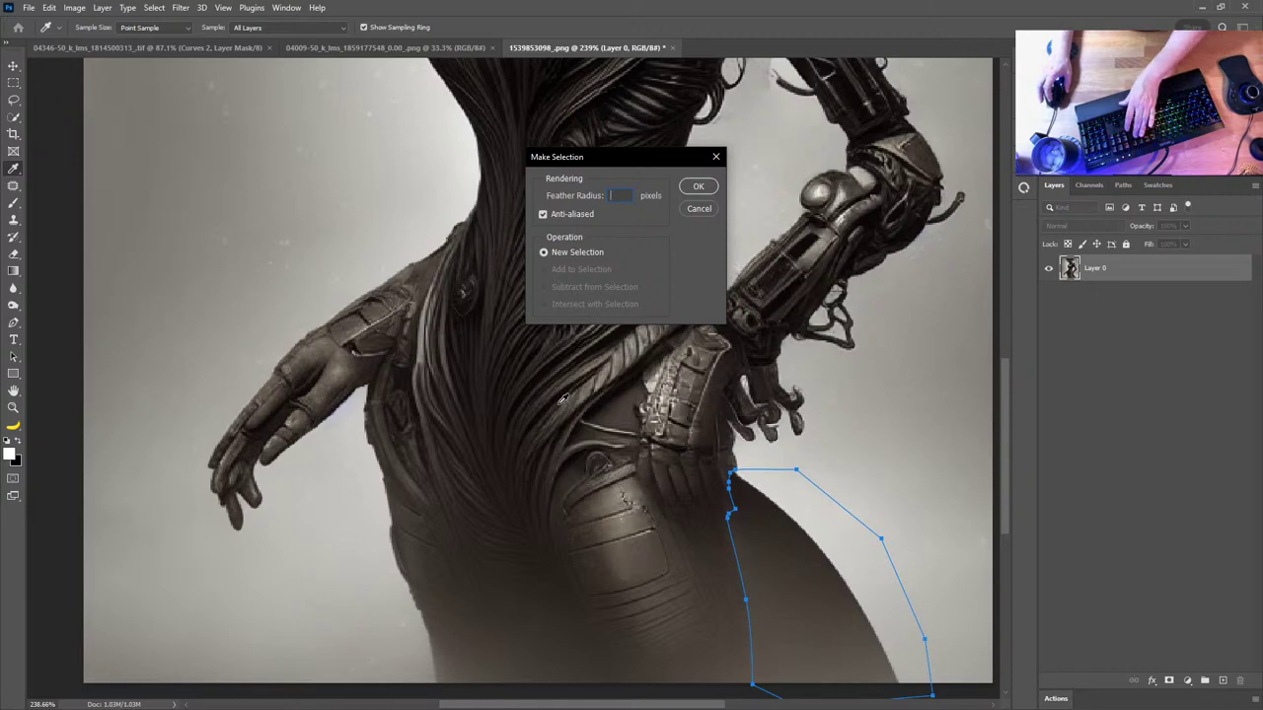
click(698, 187)
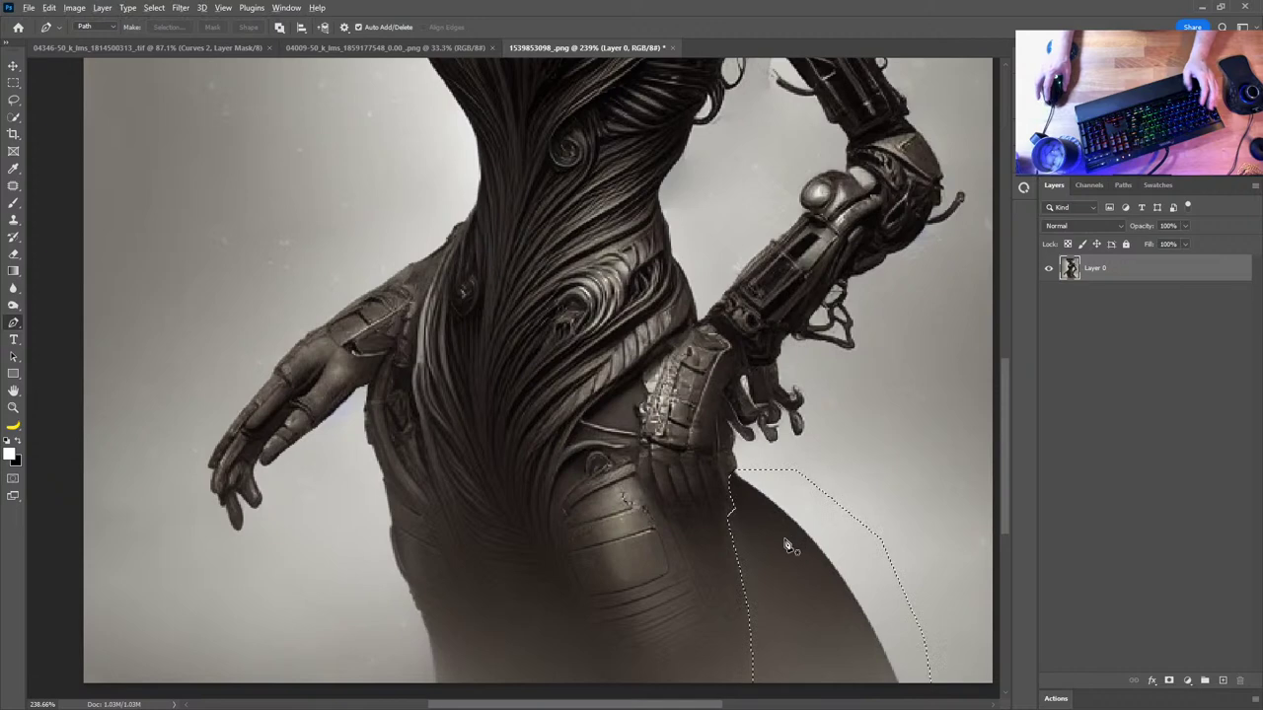
scroll(789, 546, down, 3)
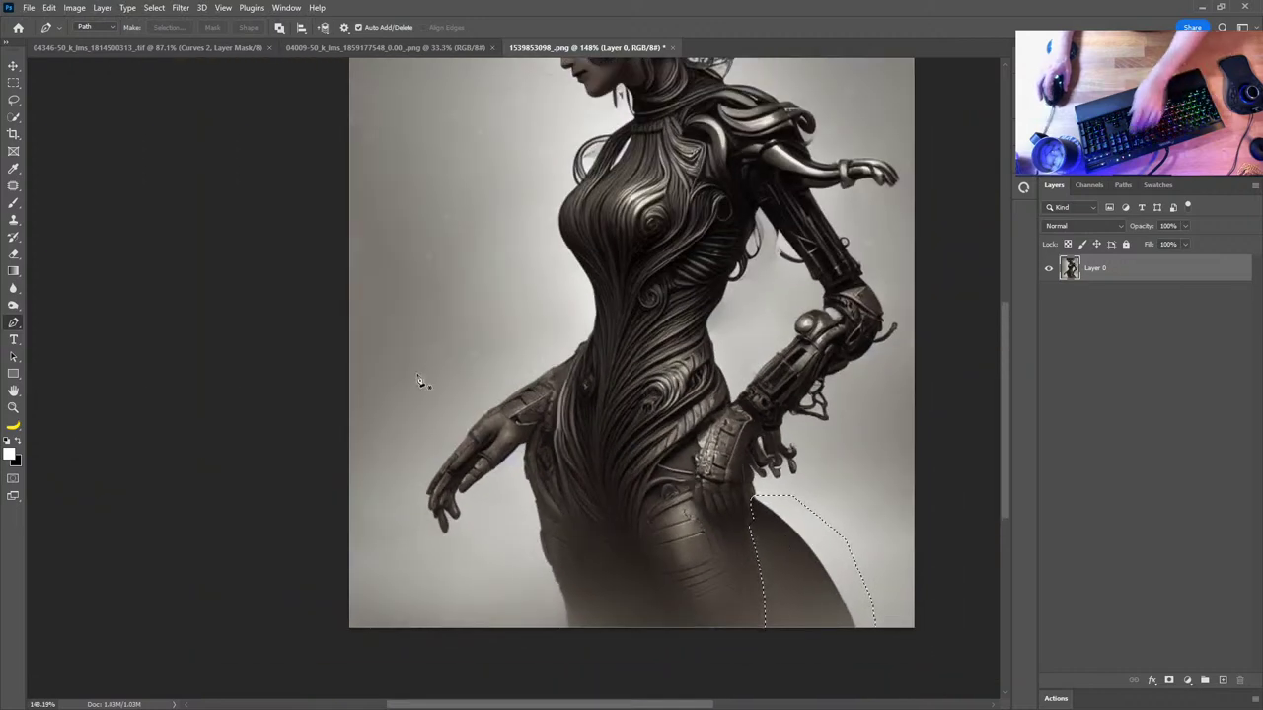
key(s)
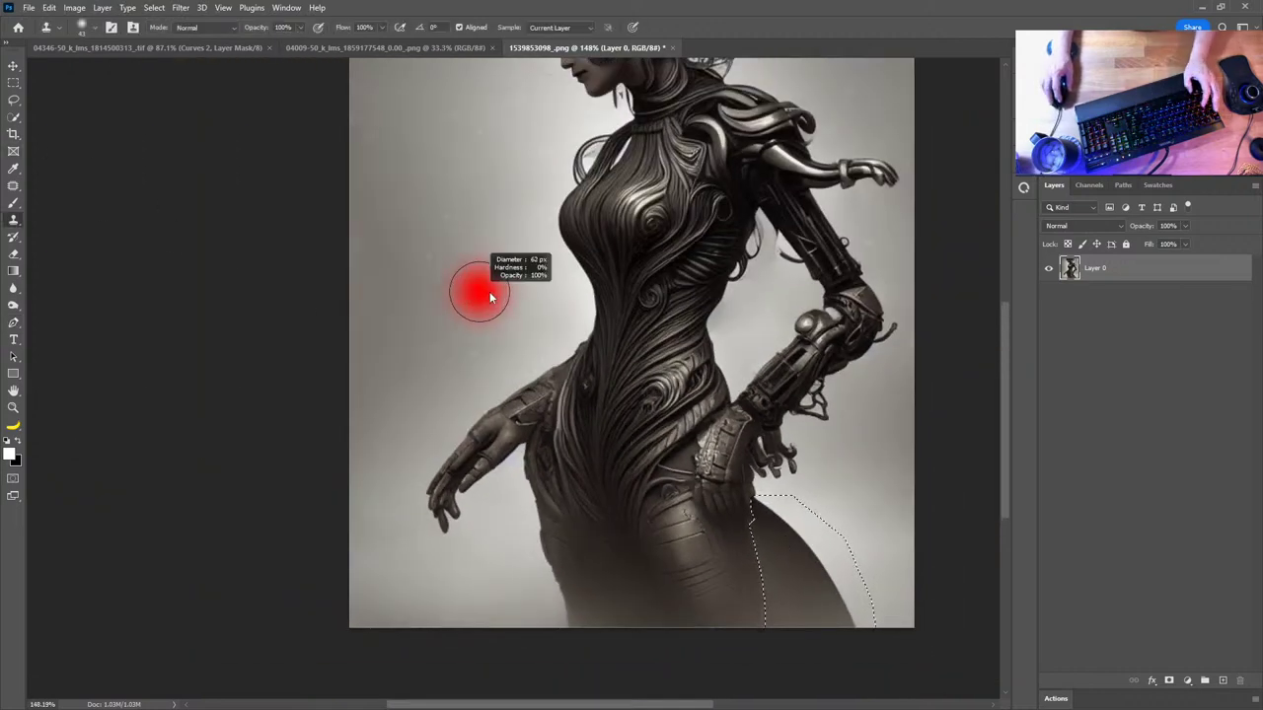
alt+click(461, 265)
mouse_move(859, 583)
mouse_down()
mouse_move(790, 572)
mouse_move(776, 598)
mouse_move(809, 584)
mouse_move(777, 563)
mouse_move(852, 589)
mouse_move(796, 560)
mouse_up()
alt+click(861, 482)
mouse_move(779, 508)
mouse_down()
mouse_move(765, 533)
mouse_move(829, 541)
mouse_move(767, 506)
mouse_move(779, 552)
mouse_move(804, 542)
mouse_move(823, 586)
mouse_move(850, 582)
mouse_move(812, 535)
mouse_move(854, 606)
mouse_move(890, 617)
mouse_up()
alt+click(525, 138)
key(ctrl+d)
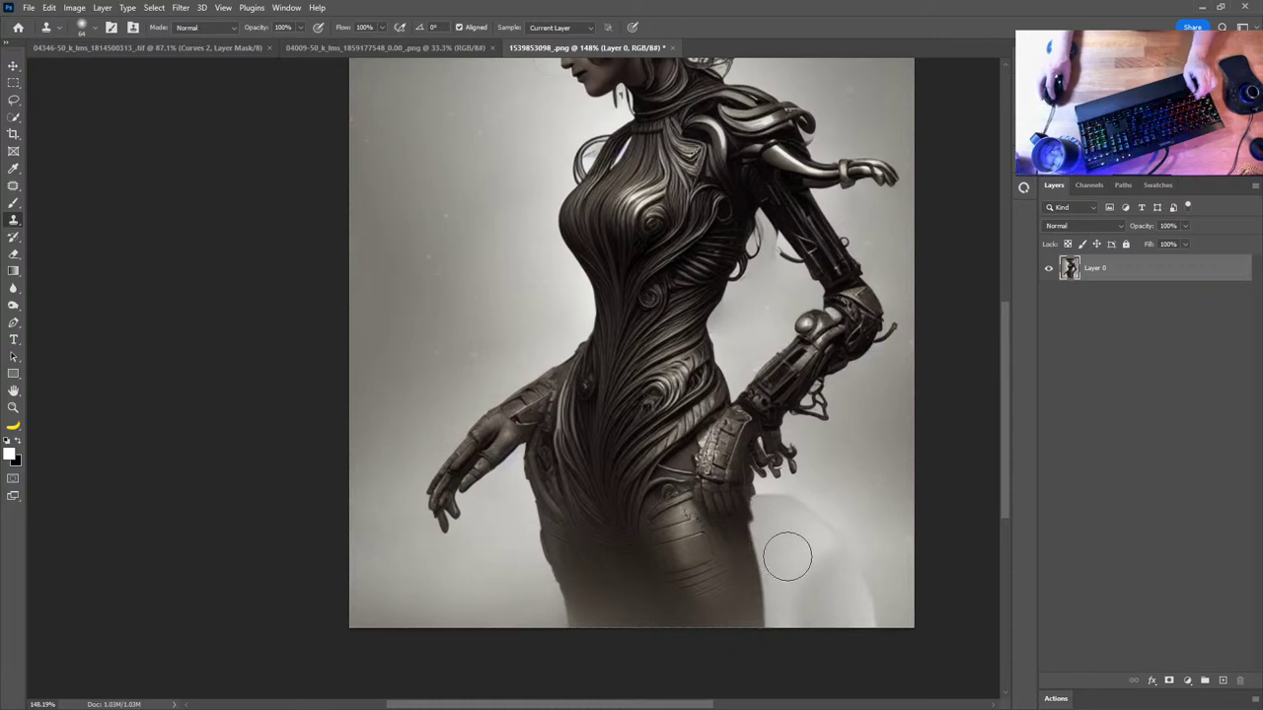
key(ctrl+z)
key(ctrl+z)
key(ctrl+z)
key(ctrl+z)
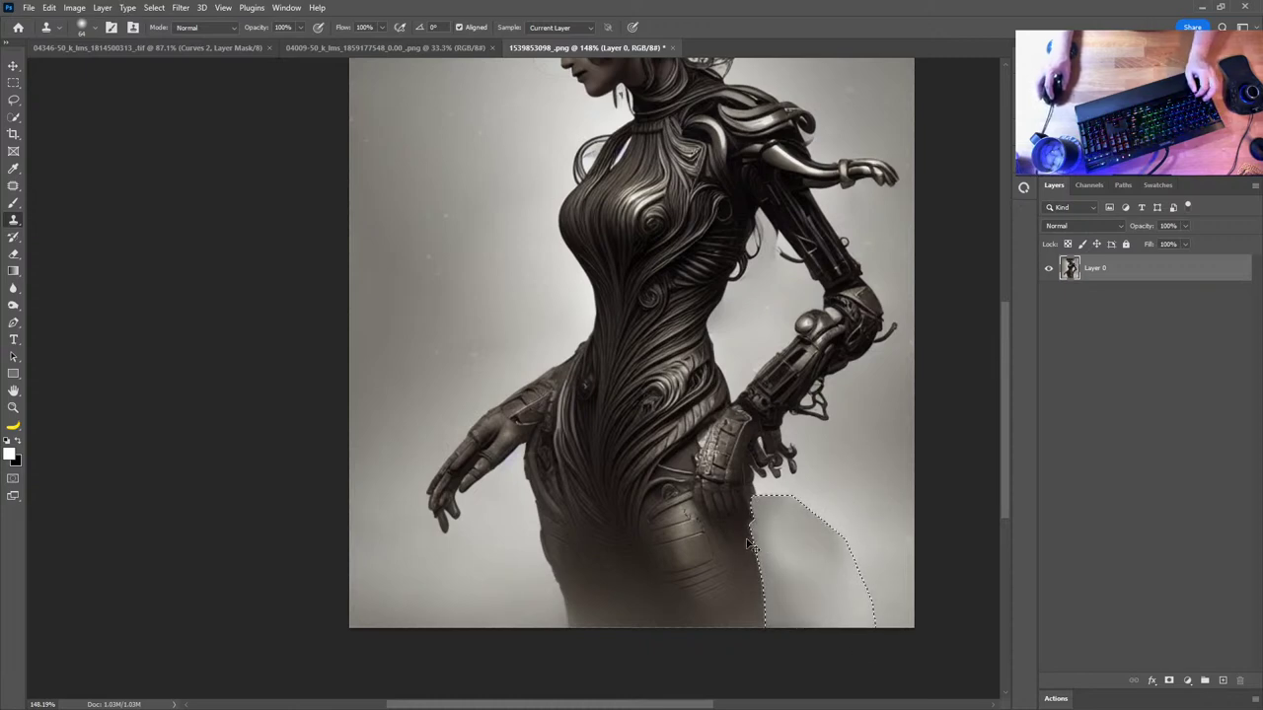
key(ctrl+z)
key(ctrl+z)
right_click(796, 543)
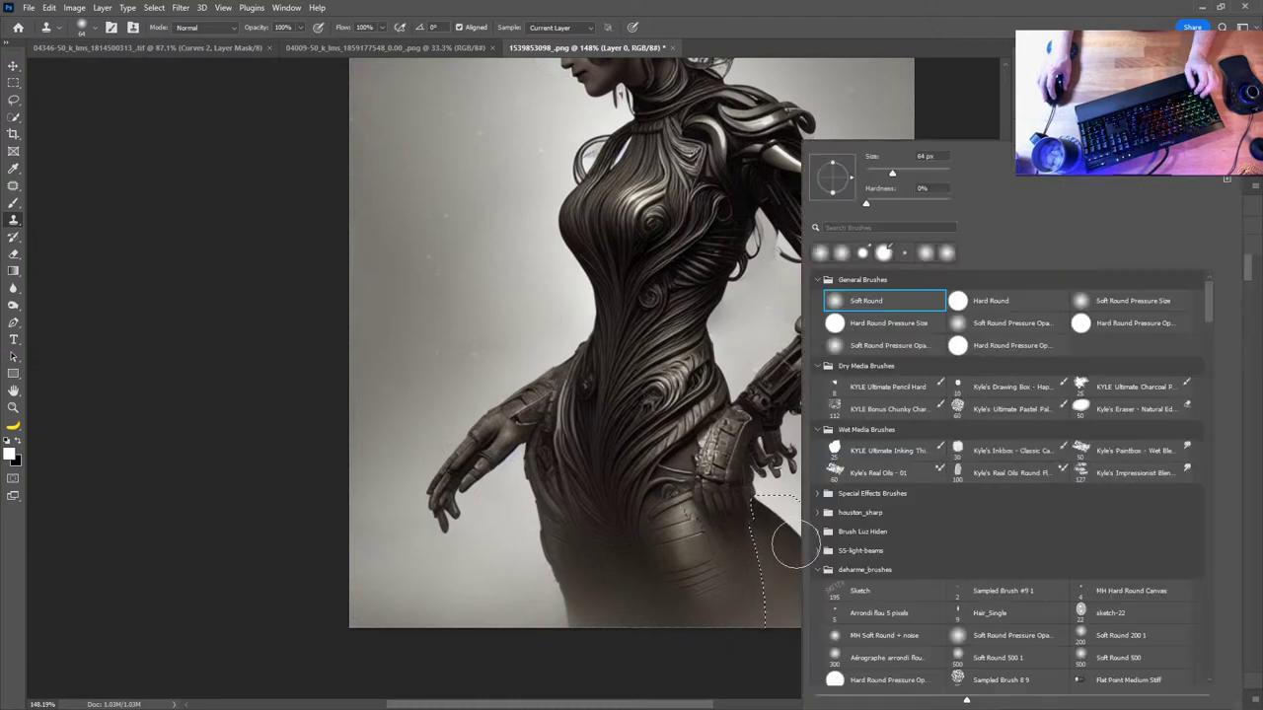
click(14, 65)
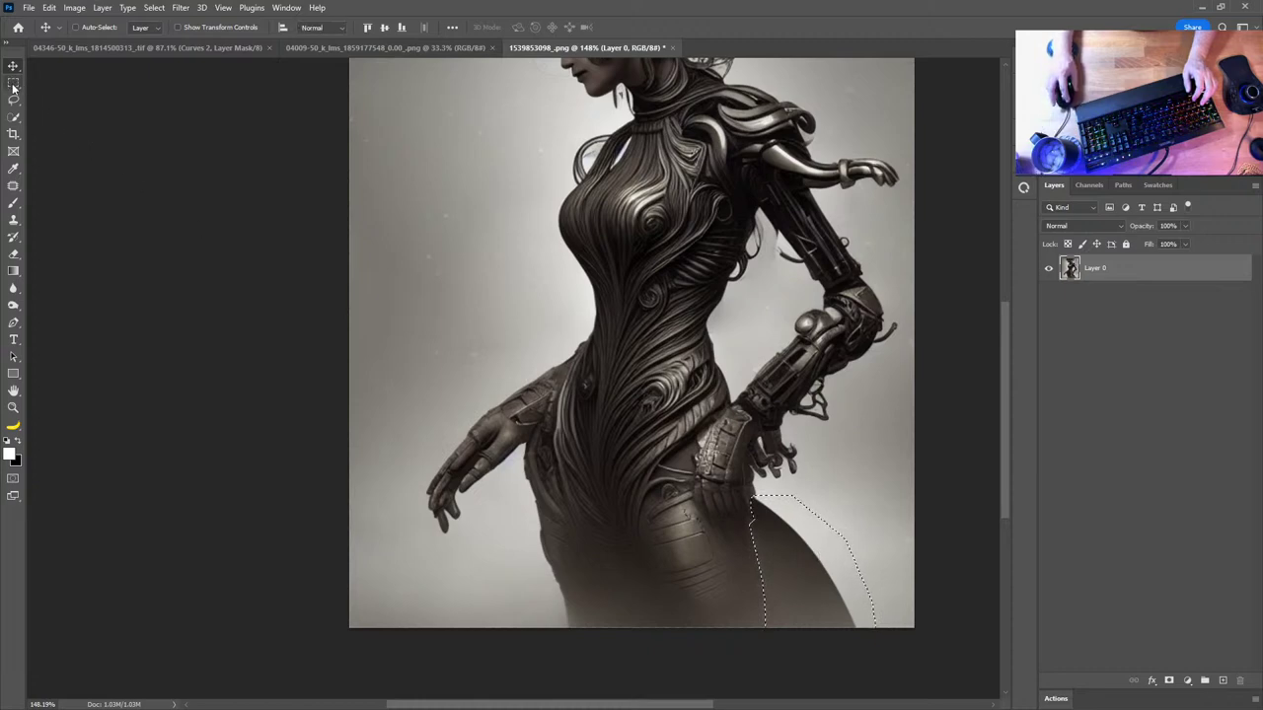
Cycle through the Pen, Move, Patch and Marquee tools, dismissing their context menus unchanged
key(p)
right_click(799, 501)
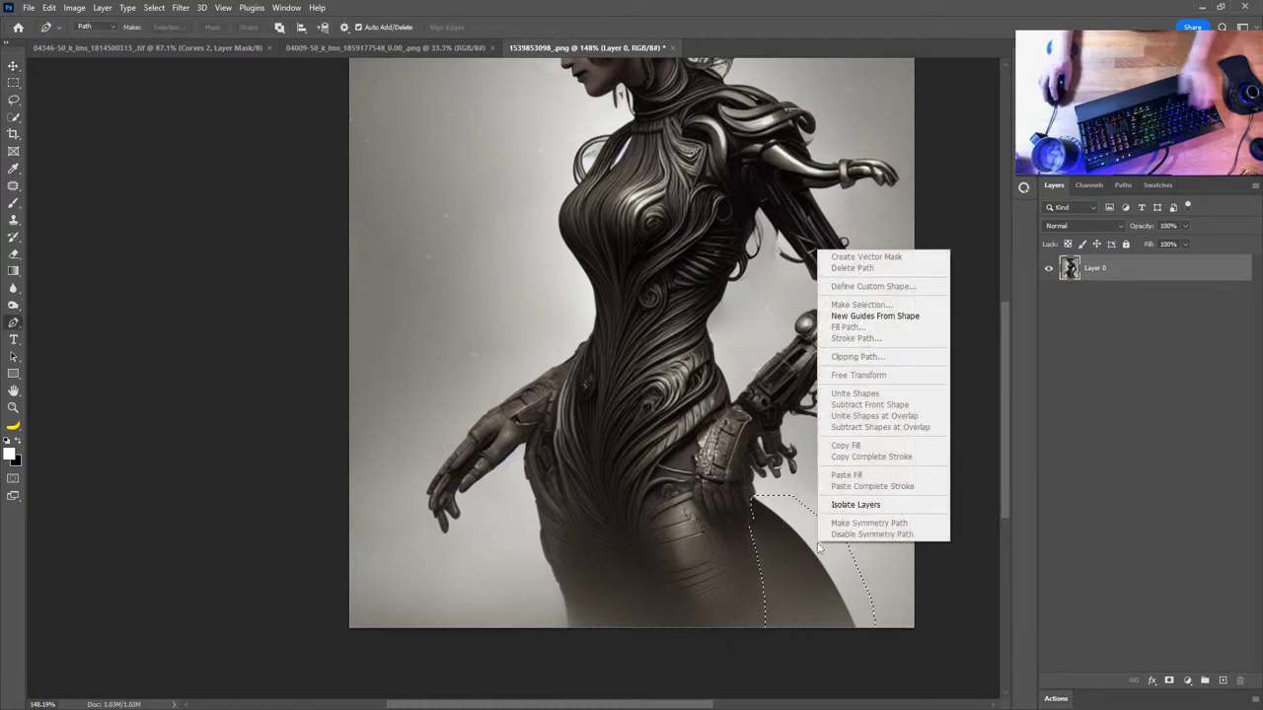
key(Escape)
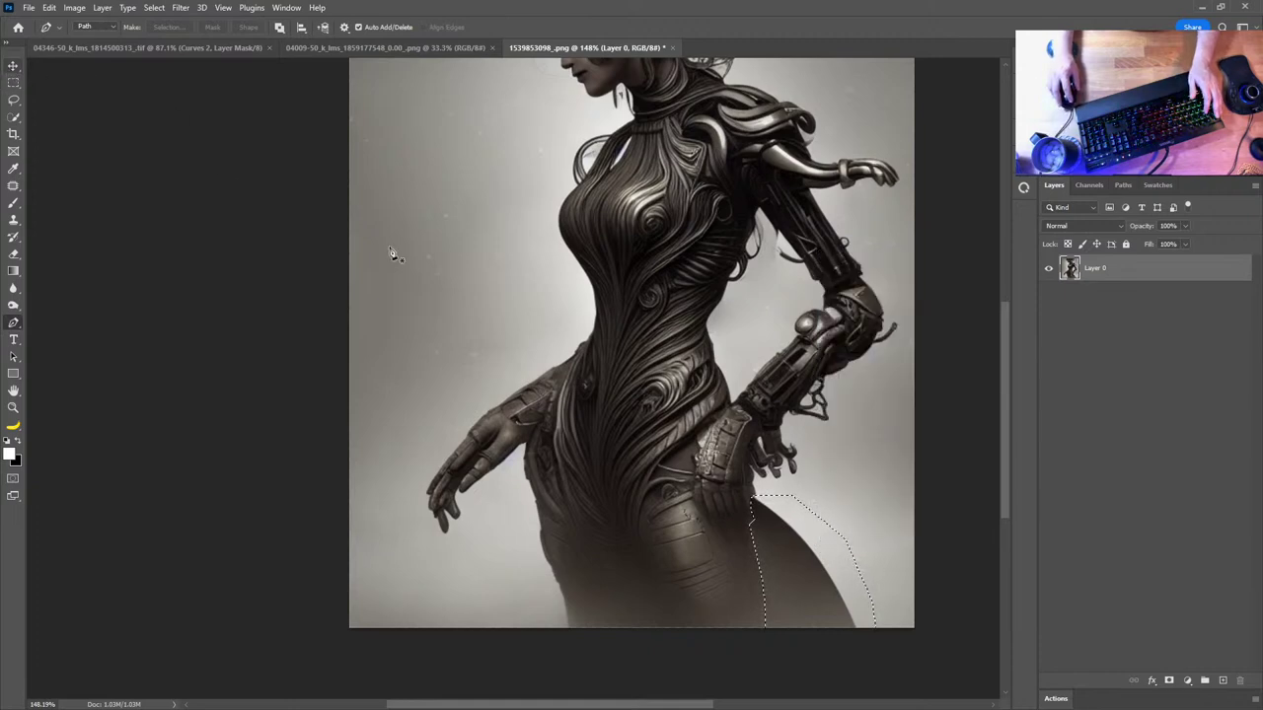
right_click(805, 558)
key(Escape)
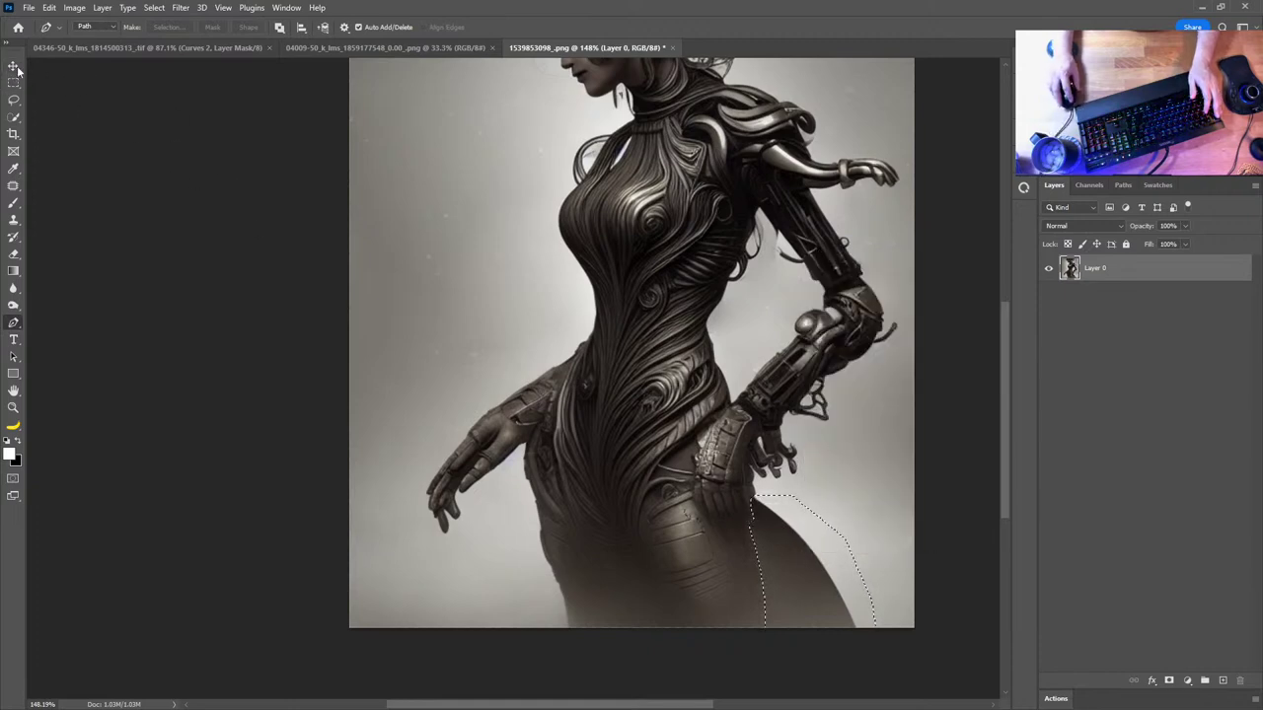
click(13, 67)
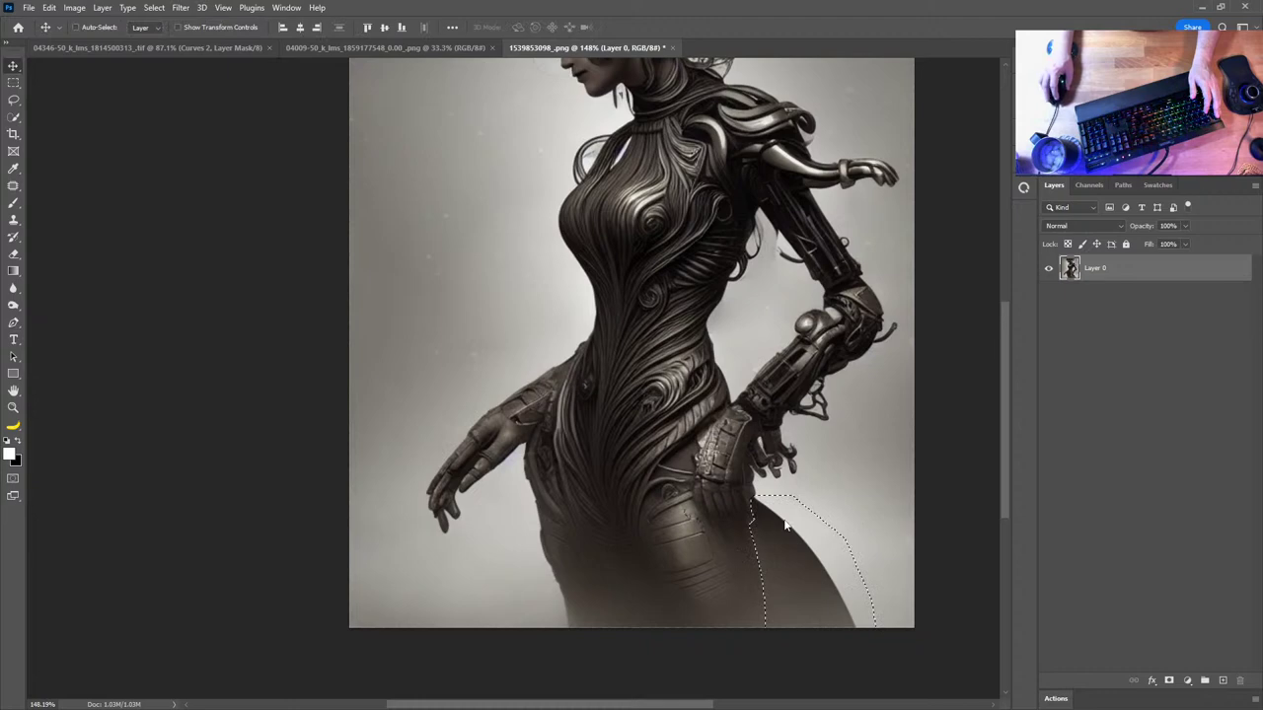
drag(874, 521, 788, 476)
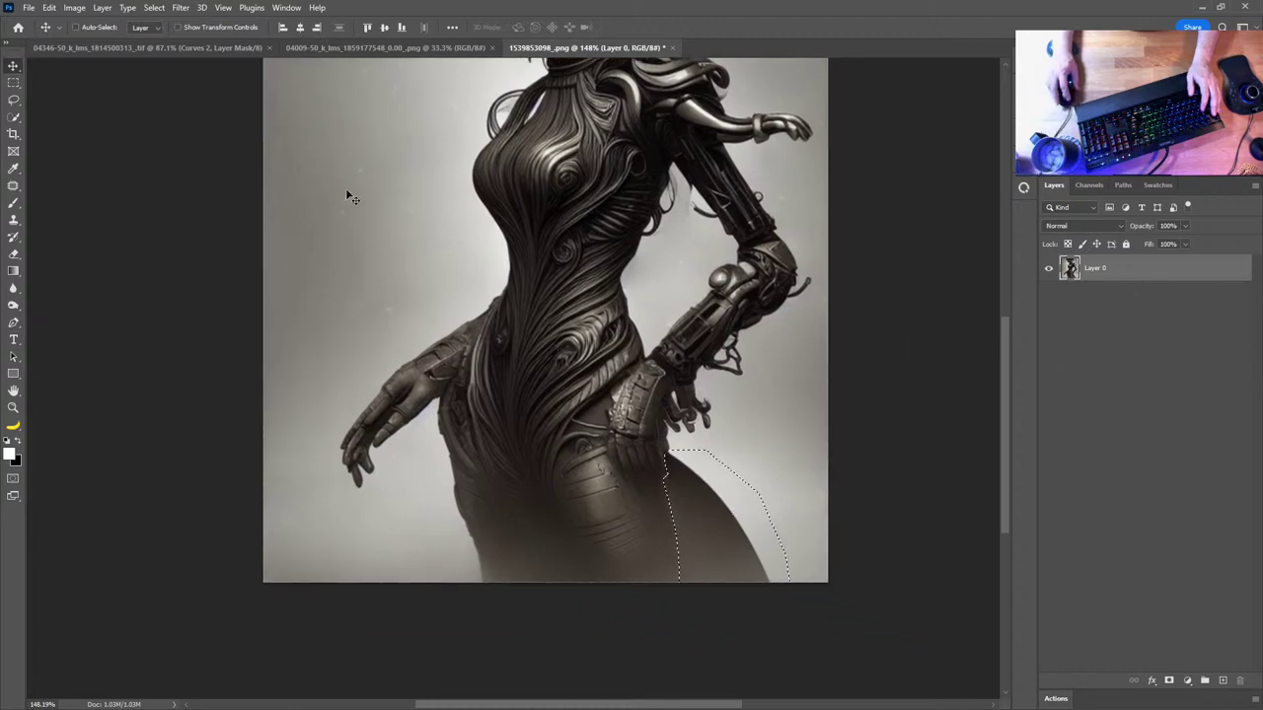
click(16, 189)
click(12, 65)
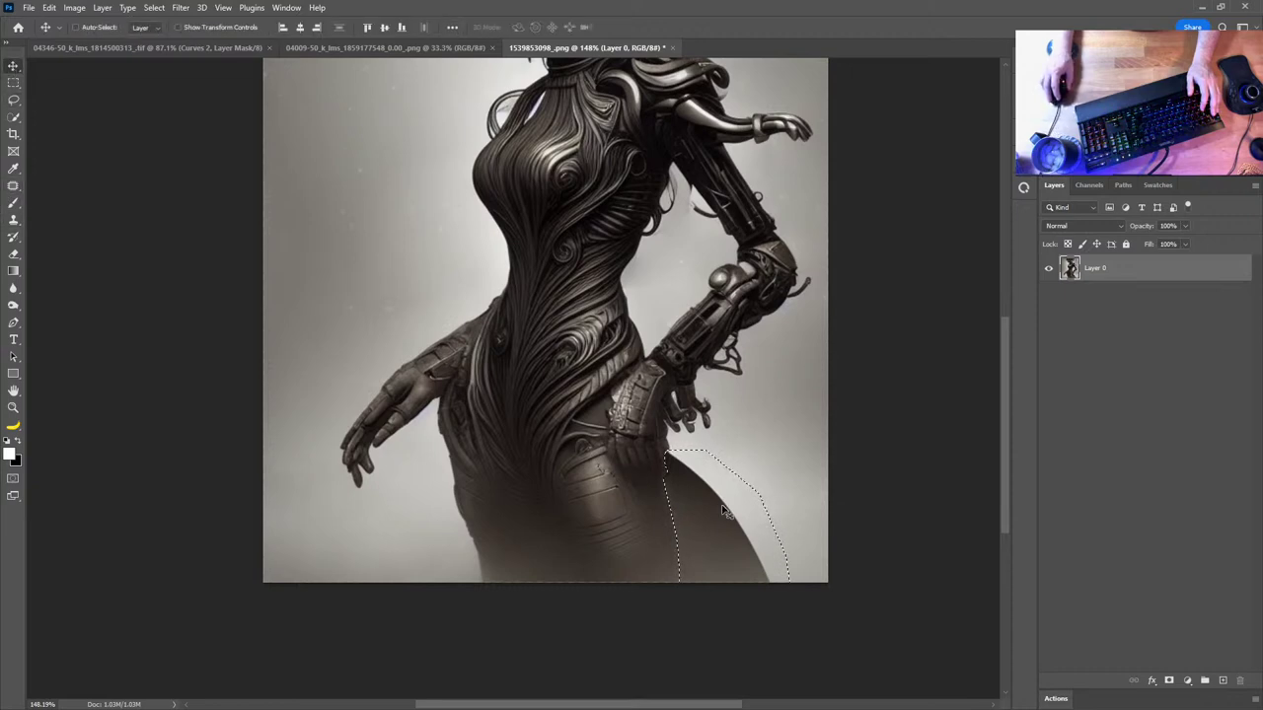
click(14, 81)
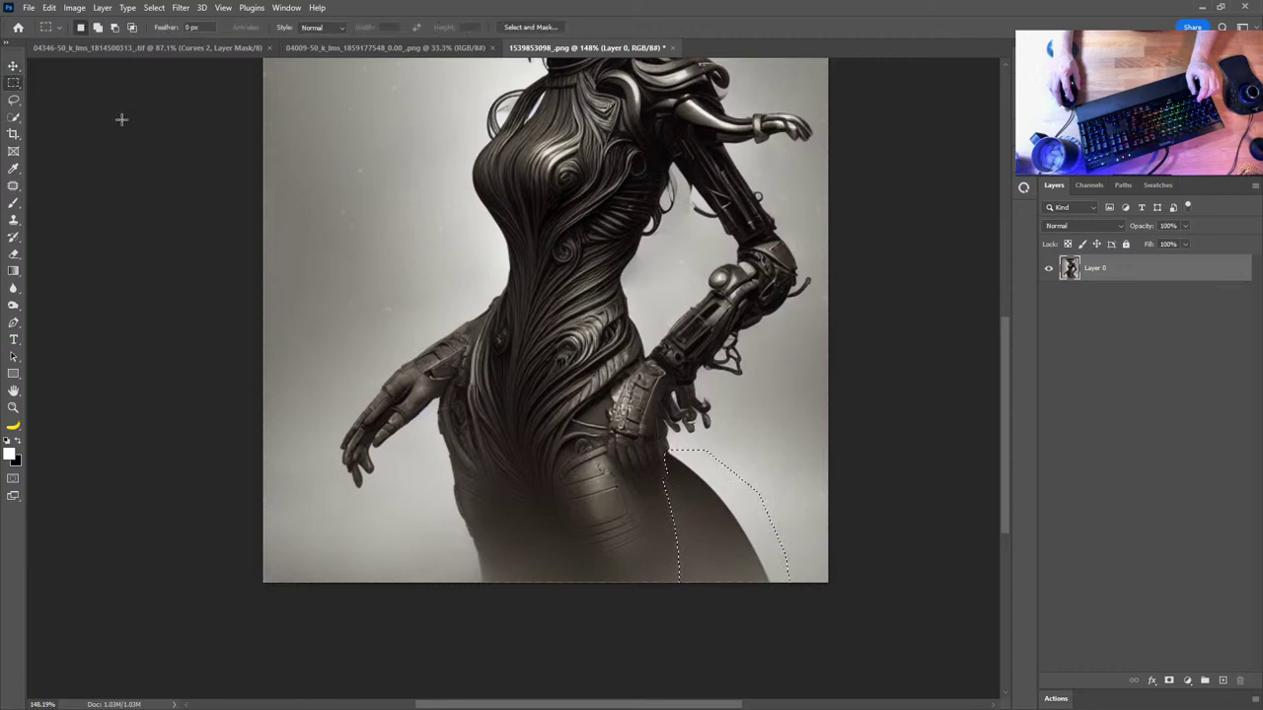
right_click(688, 516)
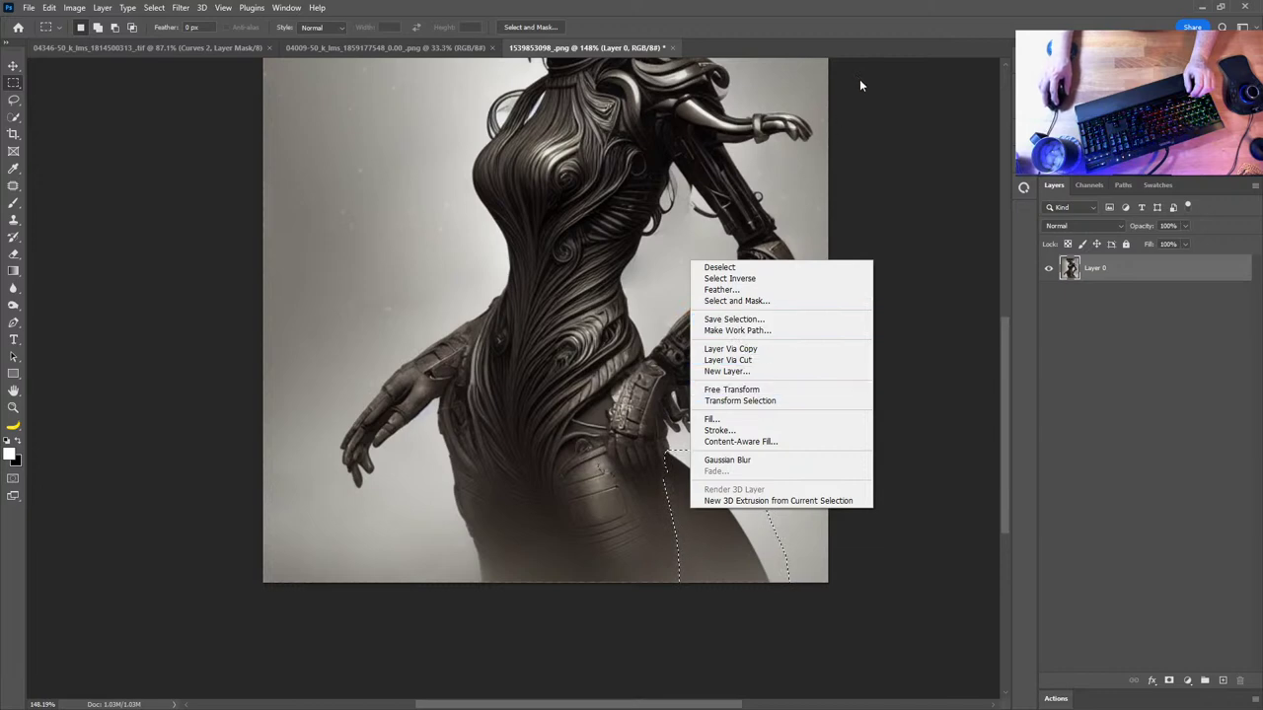
click(850, 22)
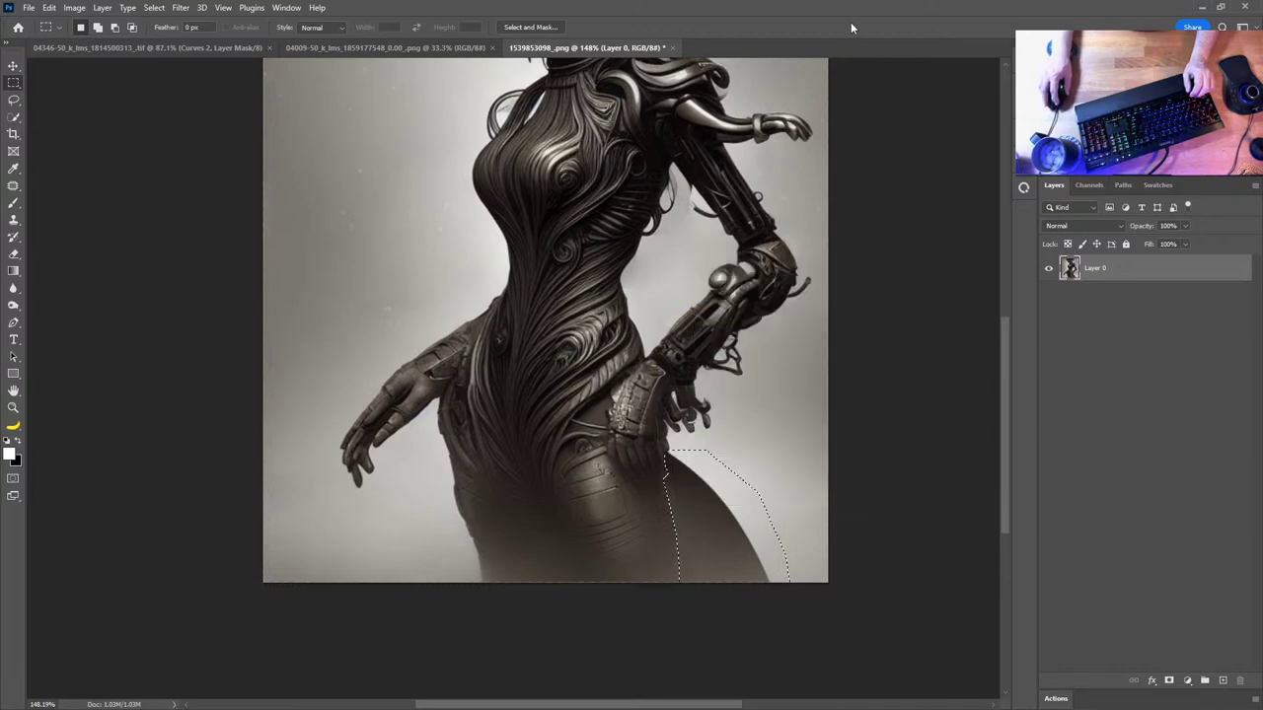
Convert the lasso selection beside the hip into a work path
key(l)
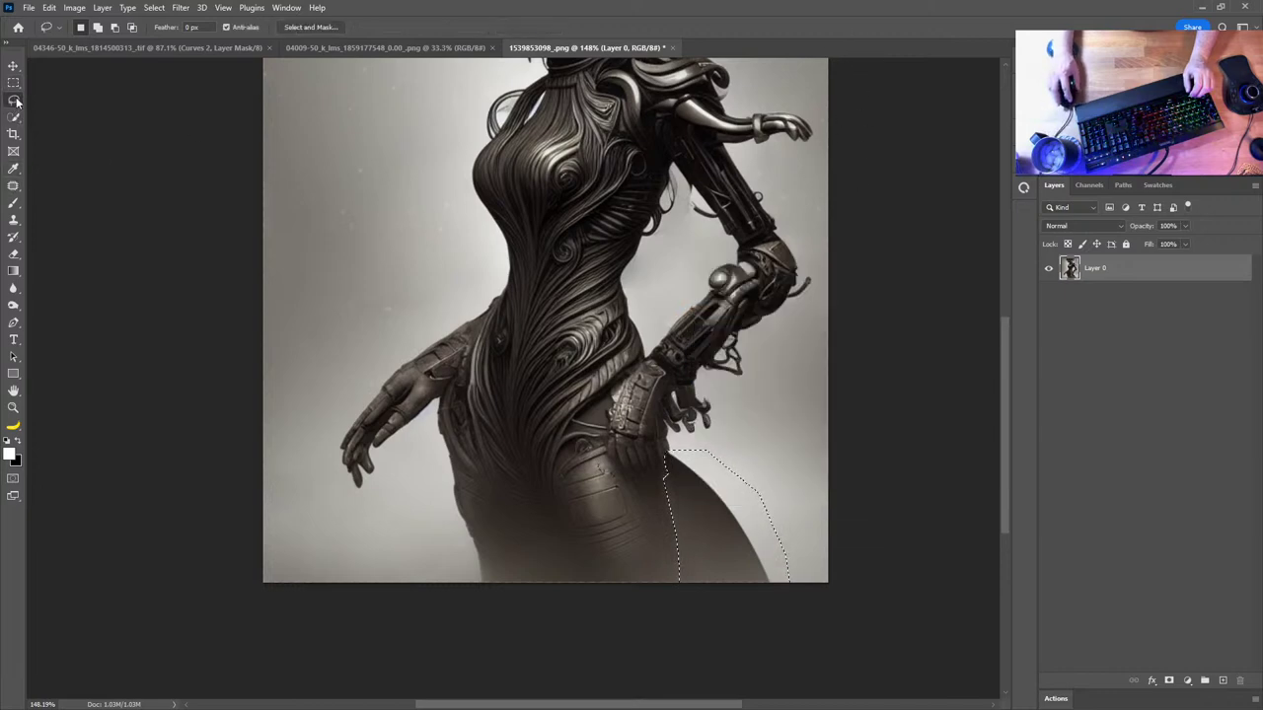
right_click(727, 538)
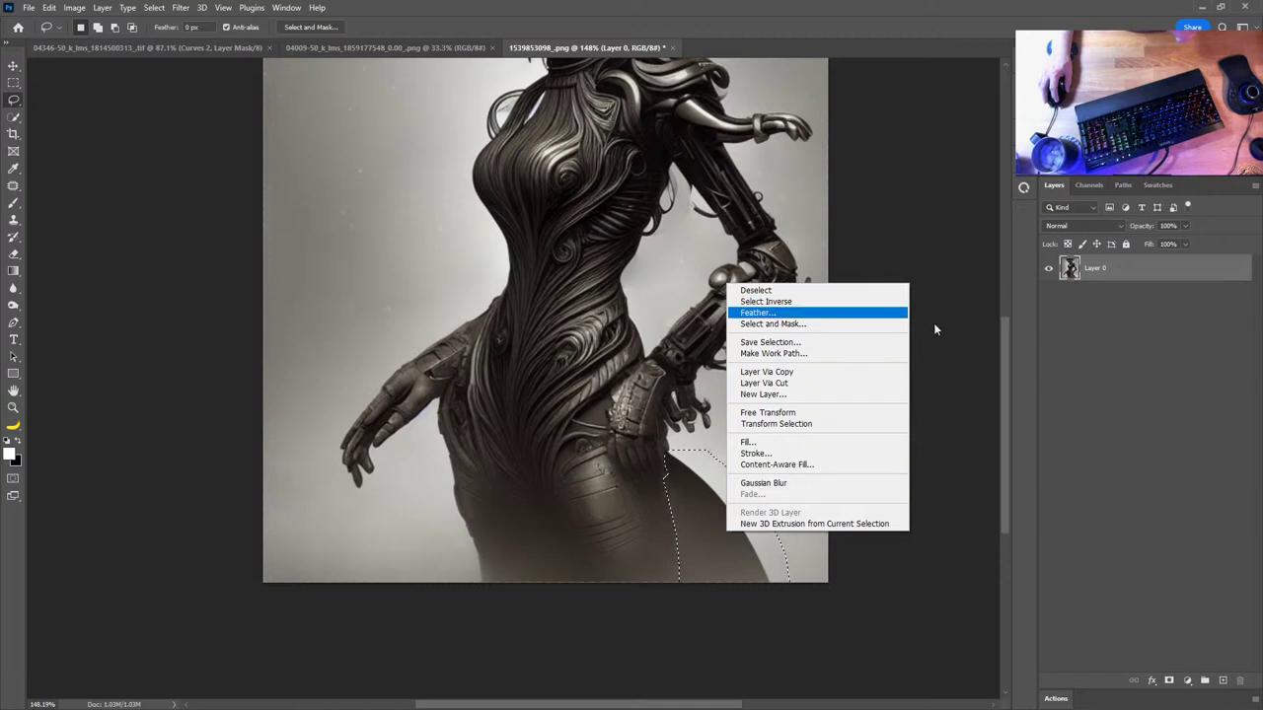
click(901, 339)
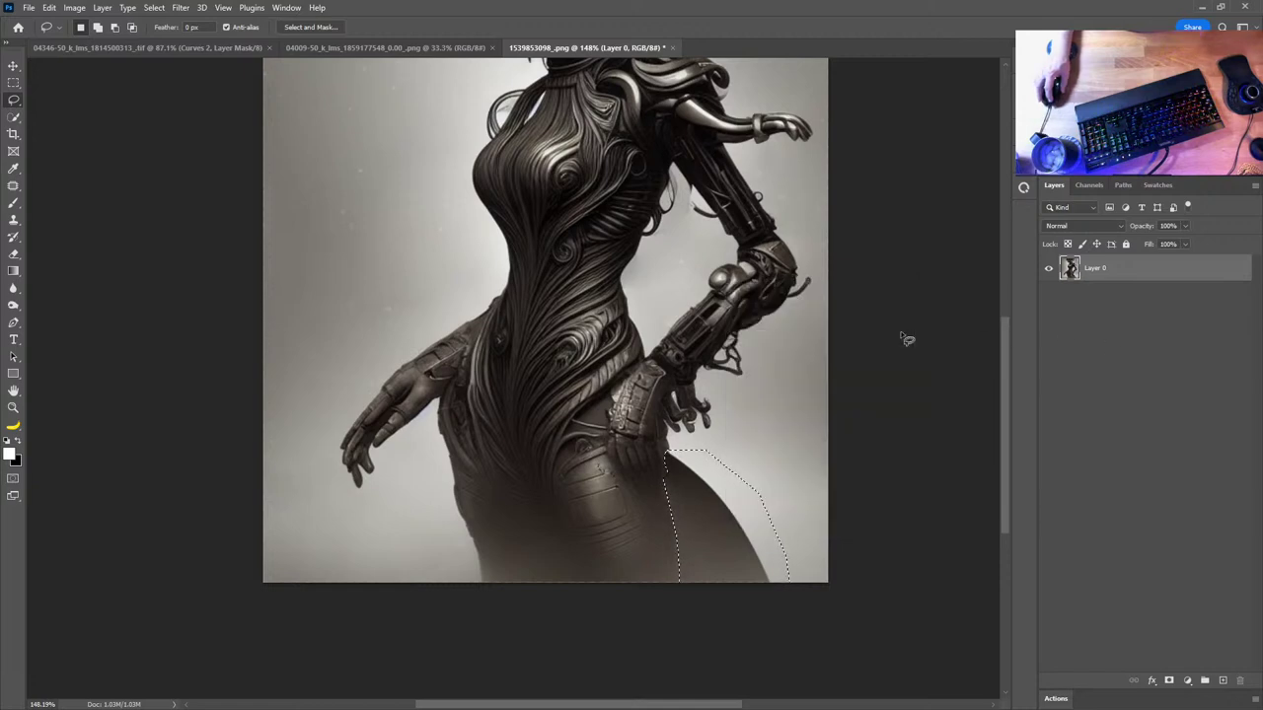
right_click(721, 511)
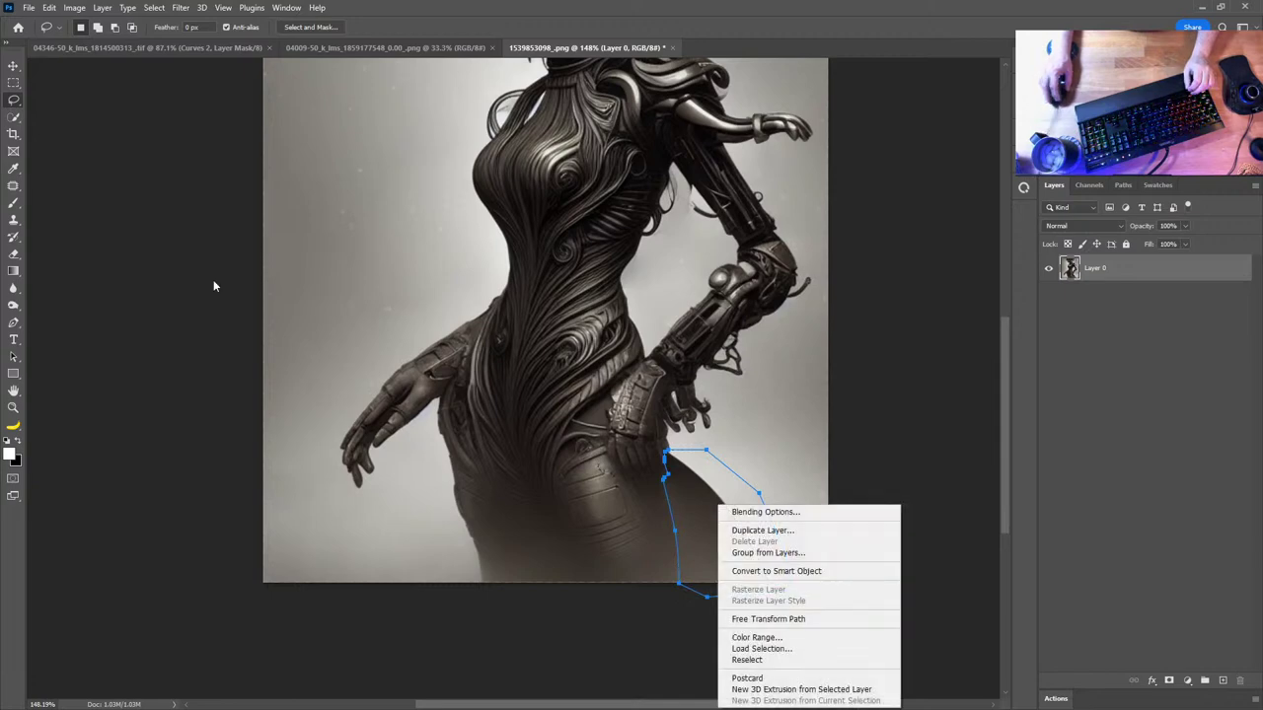
click(150, 245)
Turn the work path back into a selection with a 0.5 px feather radius
key(p)
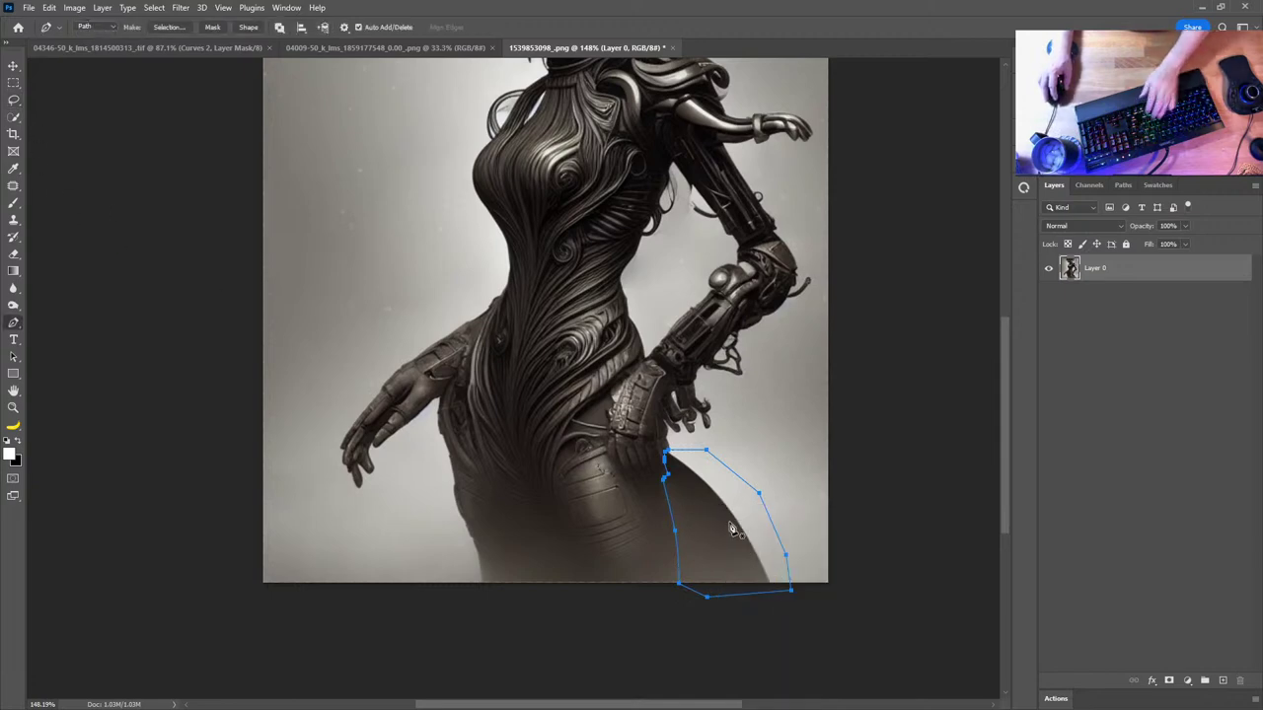
right_click(730, 524)
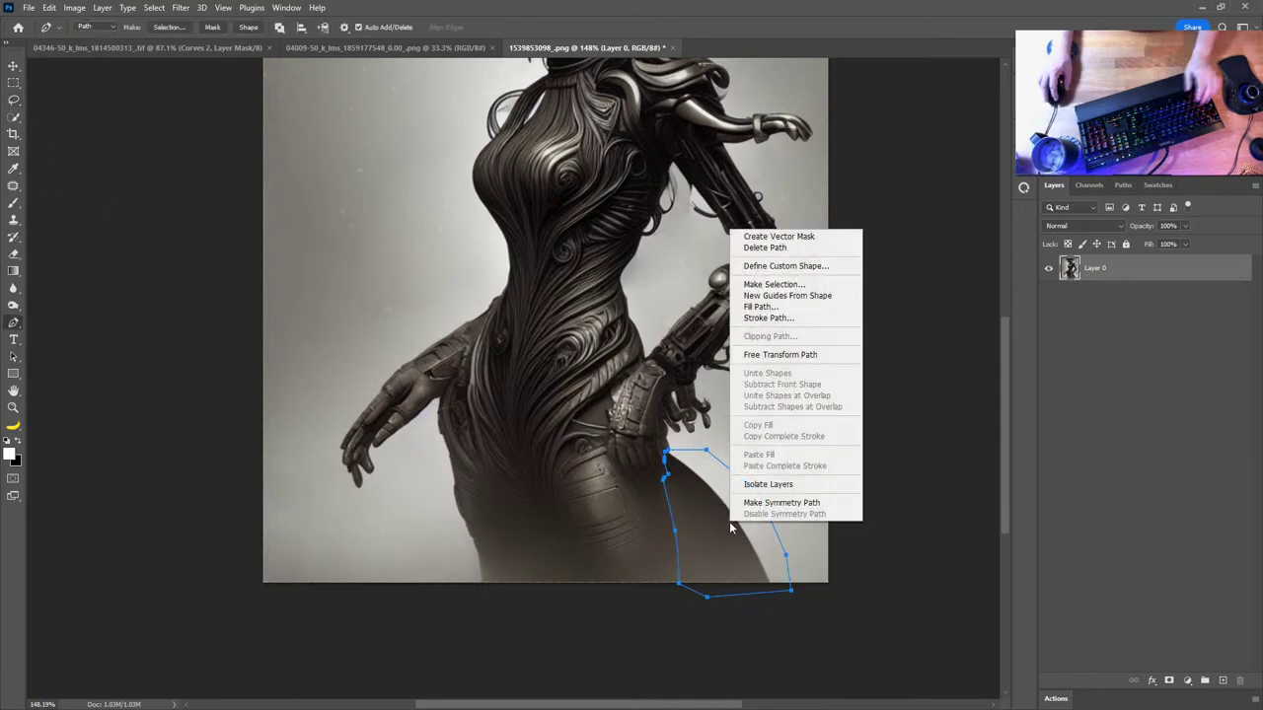
click(758, 286)
text(.5)
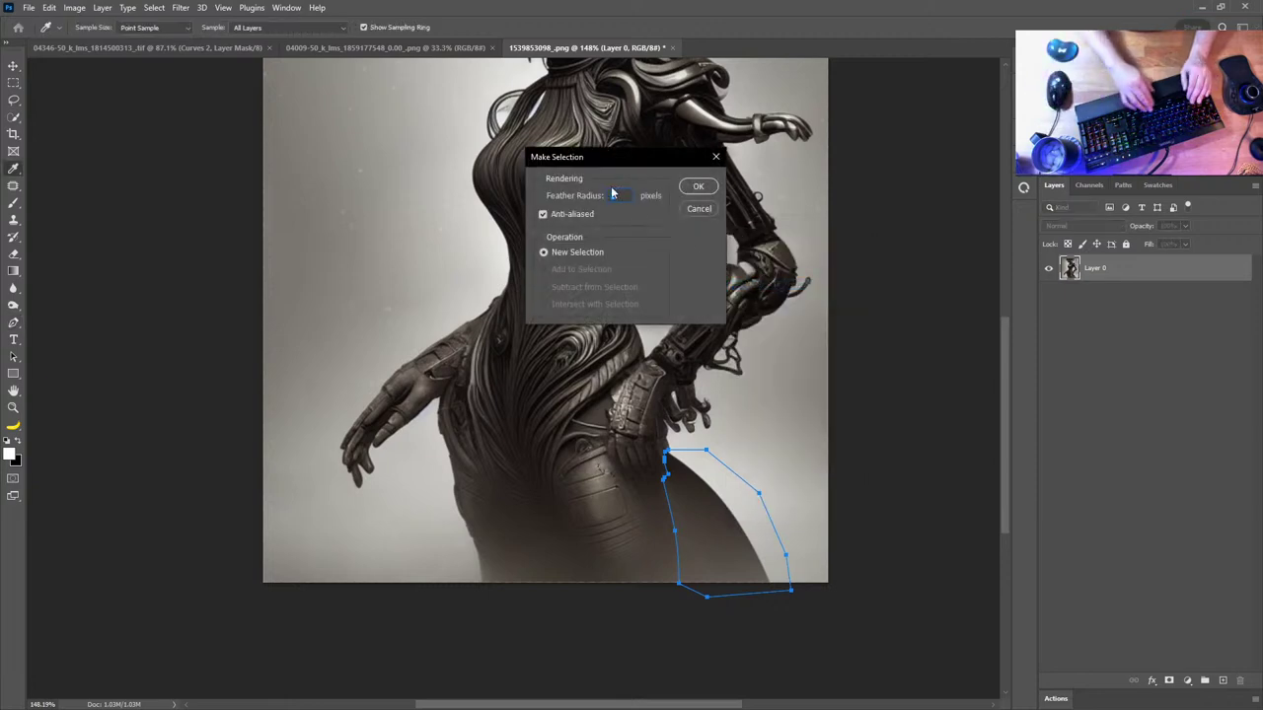
key(Return)
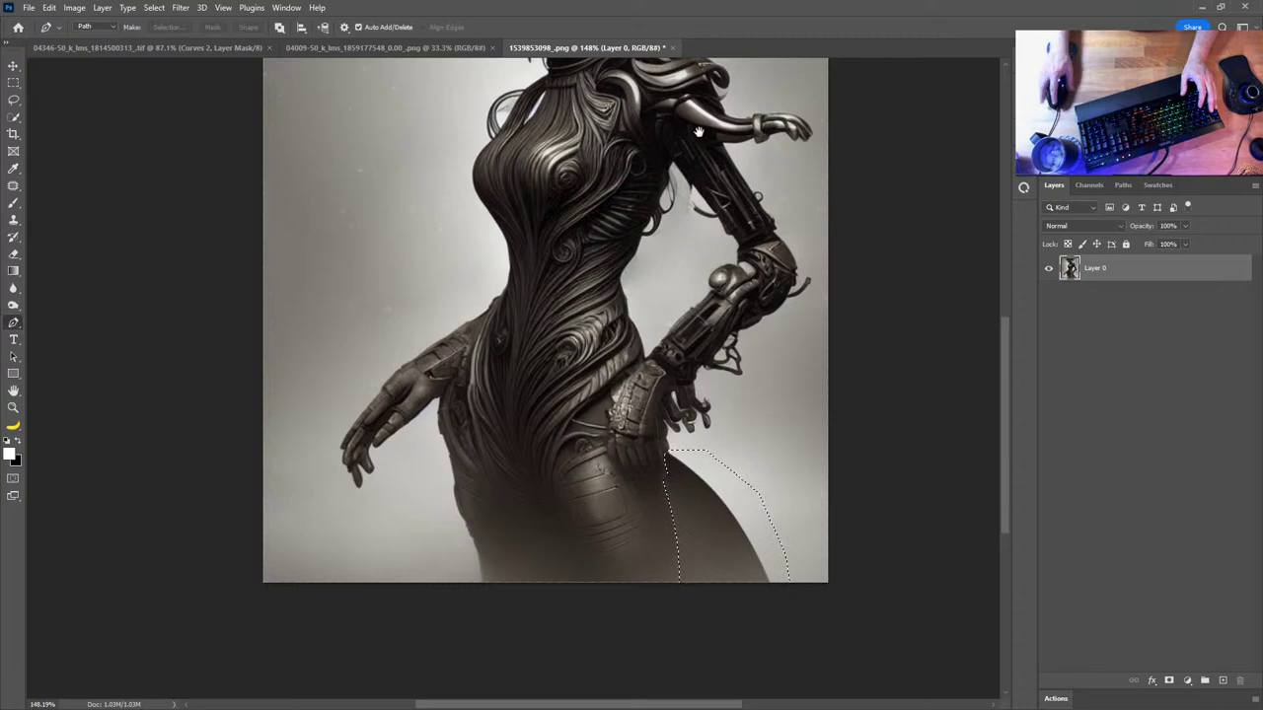
drag(724, 221, 698, 367)
Clone Stamp light grey upper-left background over the dark shading inside the hip selection
key(p)
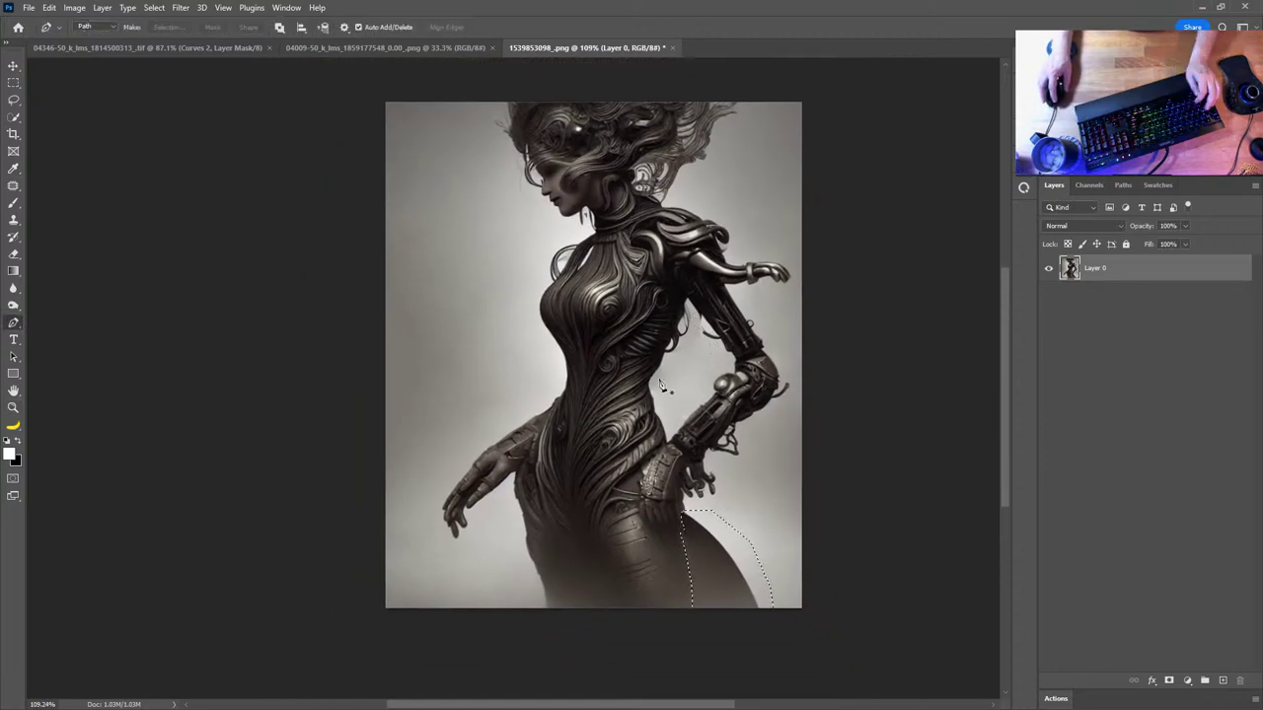
key(s)
alt+click(523, 316)
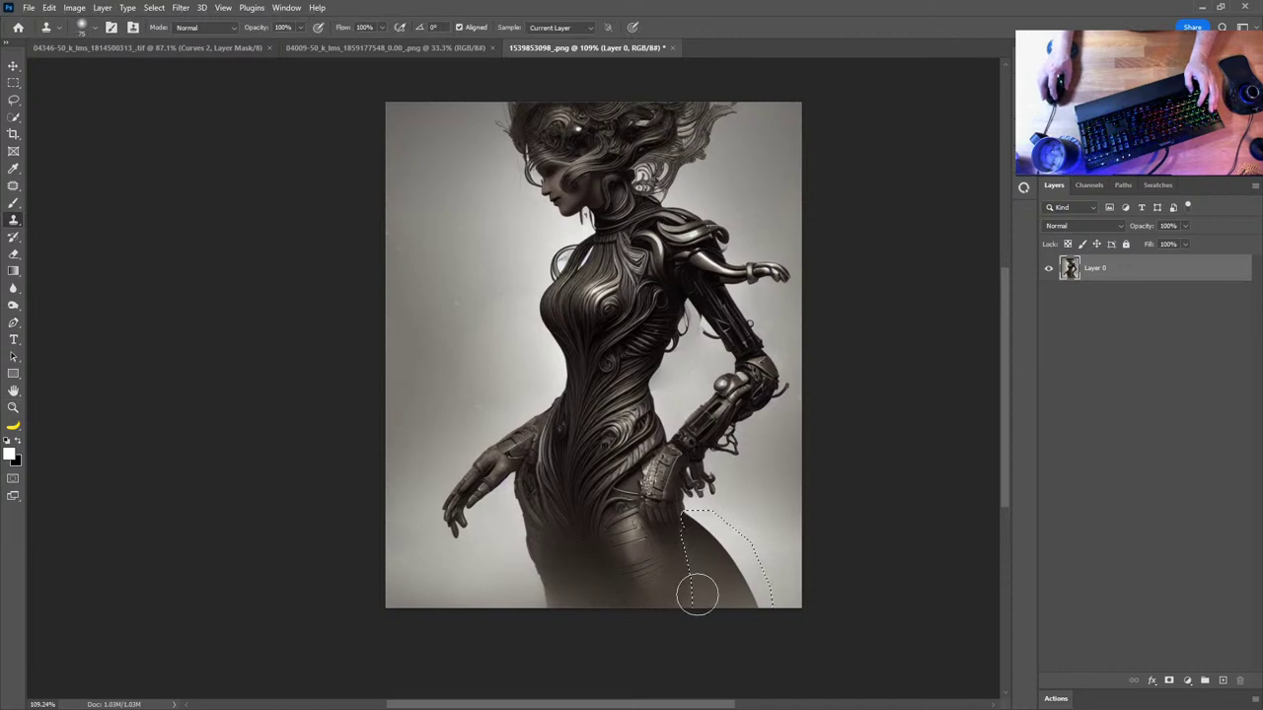
mouse_move(697, 594)
mouse_down()
mouse_move(683, 560)
mouse_move(720, 613)
mouse_move(706, 592)
mouse_move(695, 490)
mouse_move(704, 552)
mouse_move(686, 521)
mouse_move(715, 594)
mouse_move(716, 576)
mouse_move(735, 604)
mouse_move(758, 577)
mouse_move(730, 563)
mouse_up()
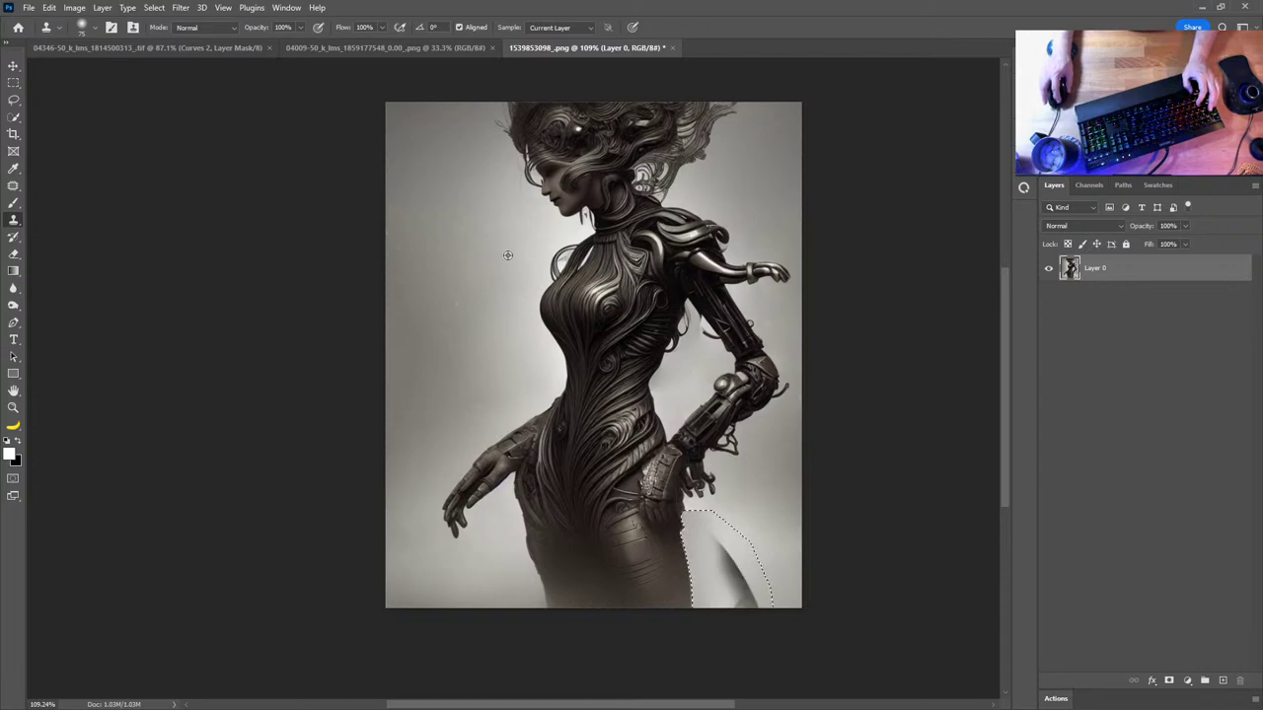
alt+click(507, 256)
mouse_move(761, 612)
mouse_down()
mouse_move(731, 533)
mouse_move(795, 595)
mouse_move(775, 595)
mouse_move(778, 530)
mouse_move(508, 355)
mouse_up()
key(z)
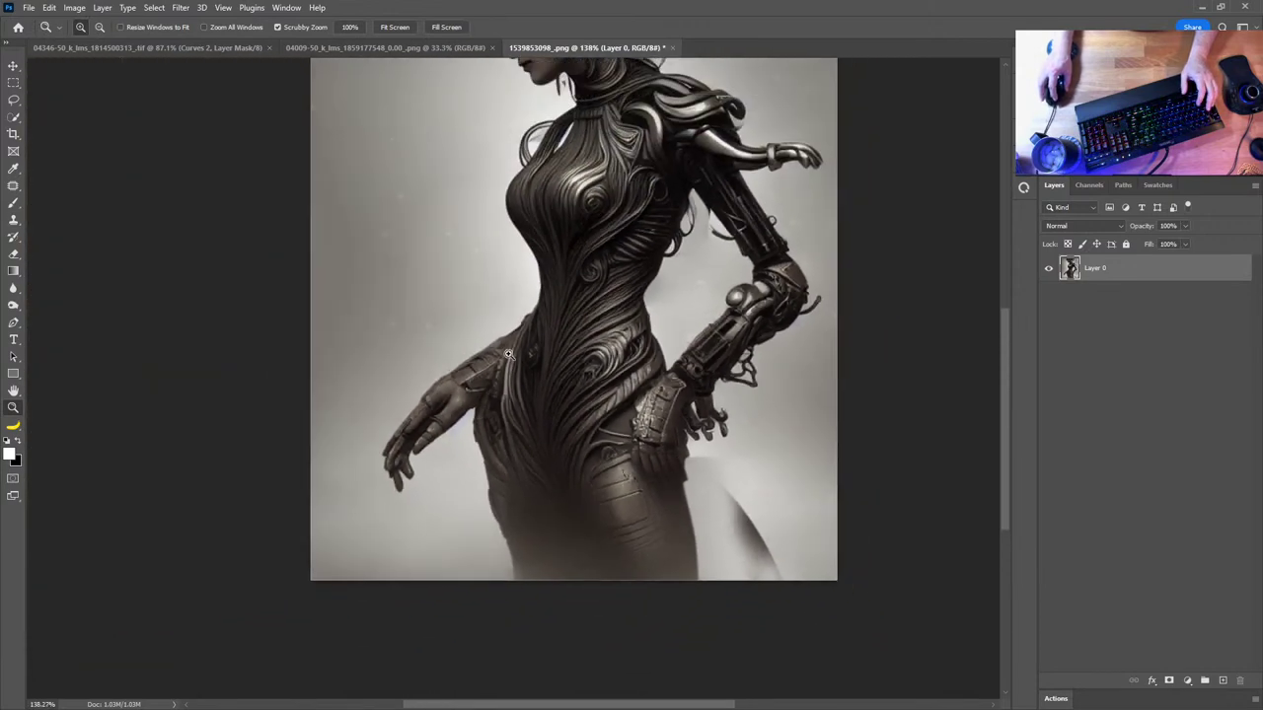
click(13, 186)
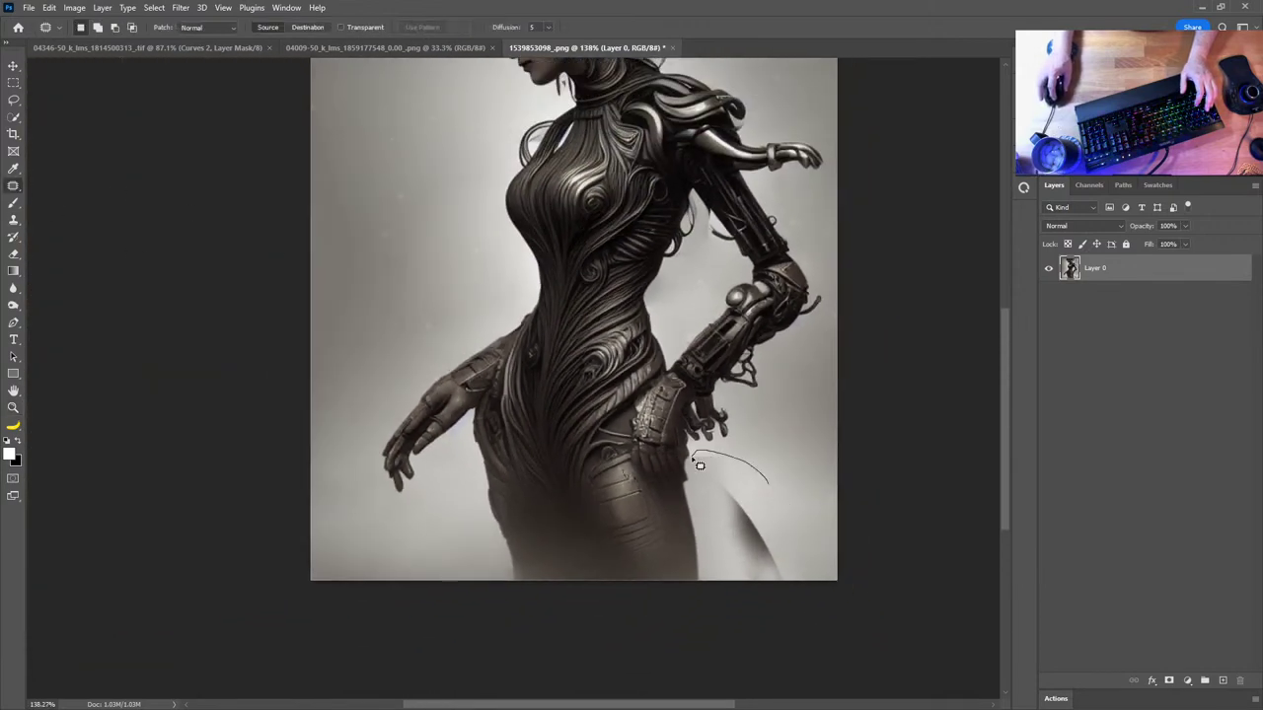
Patch the leftover shading beside the hip with background from the left
drag(820, 583, 820, 583)
drag(738, 512, 424, 236)
key(ctrl+d)
drag(717, 310, 722, 371)
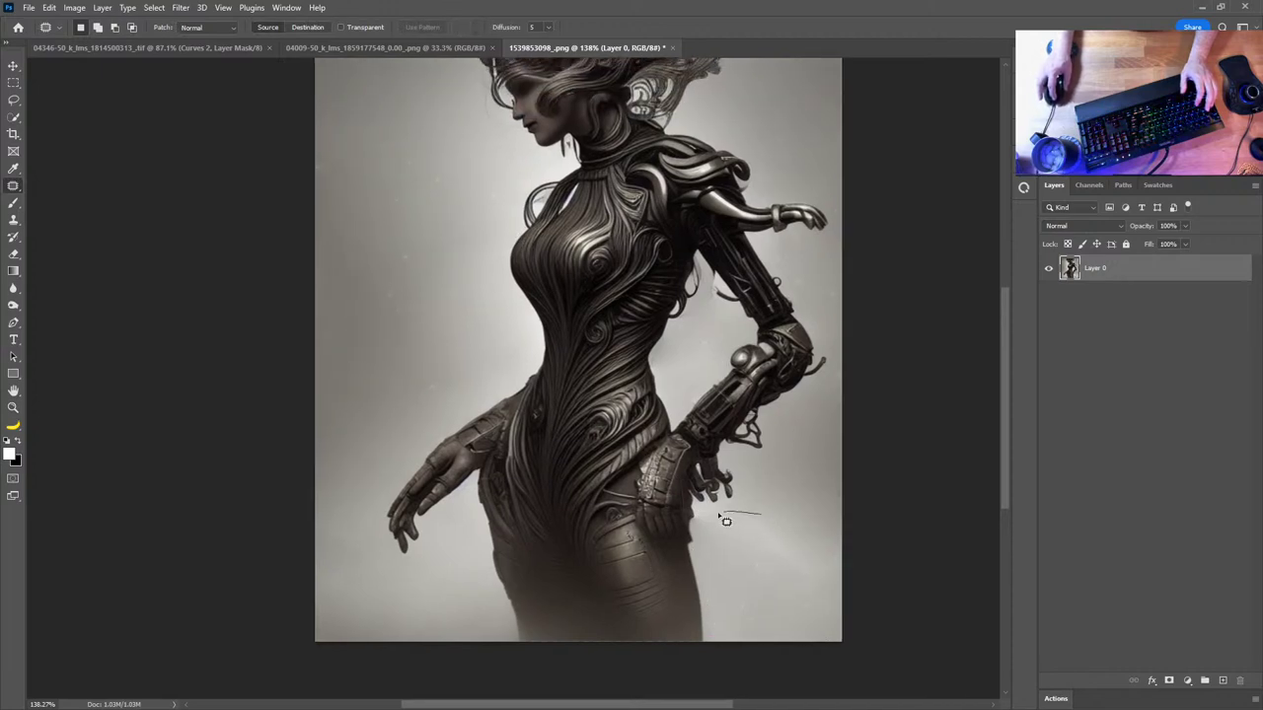
drag(767, 542, 763, 542)
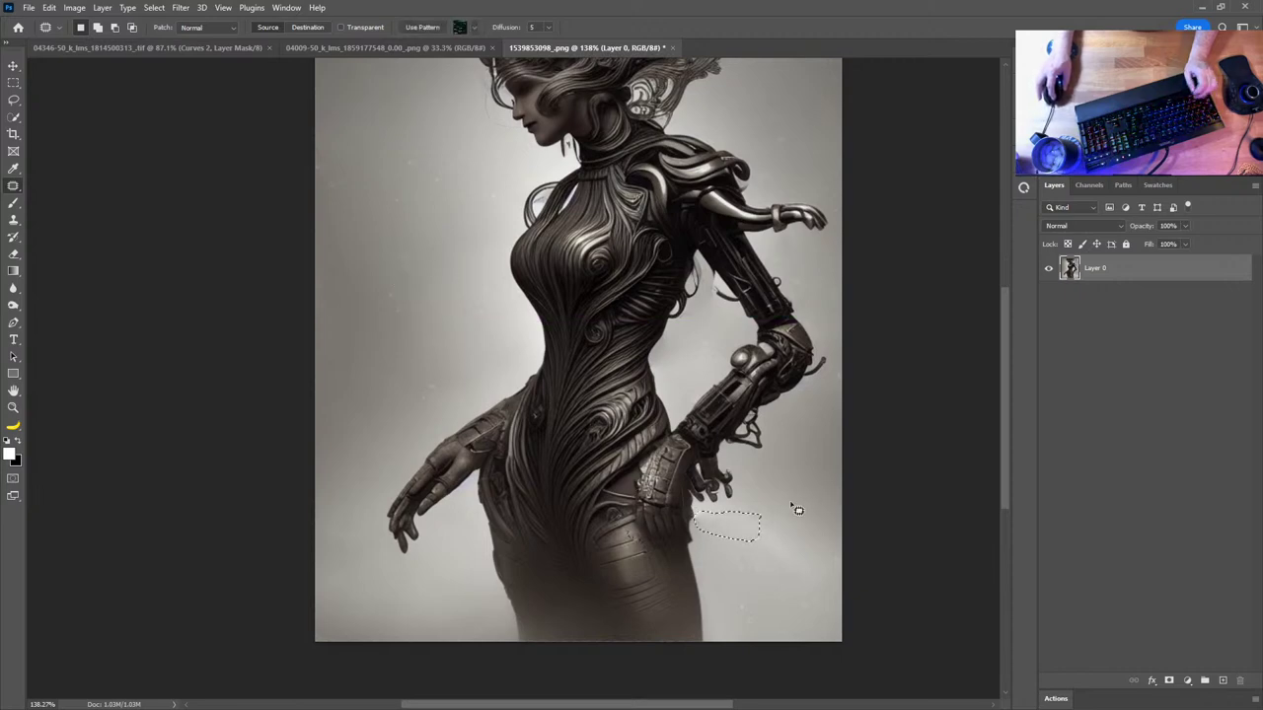
key(z)
drag(709, 533, 790, 559)
key(ctrl+d)
Clone clean background over the halo beside the hand's fingers
key(s)
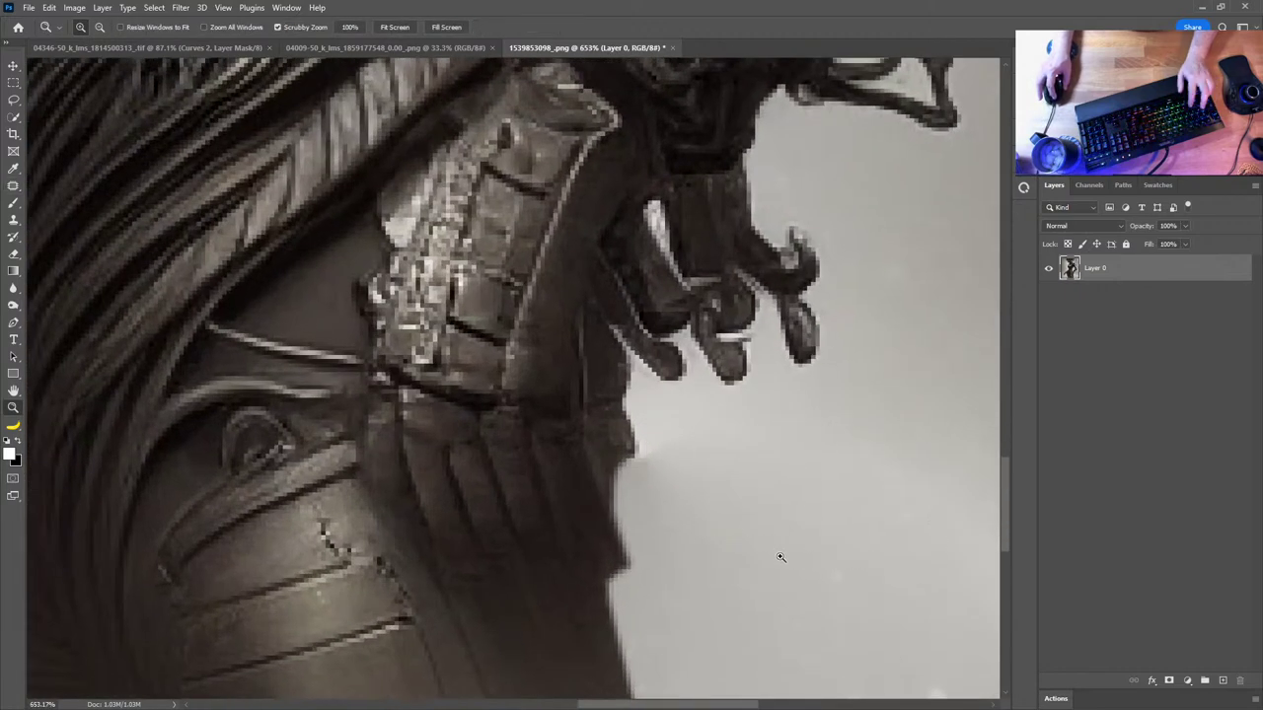
alt+click(670, 472)
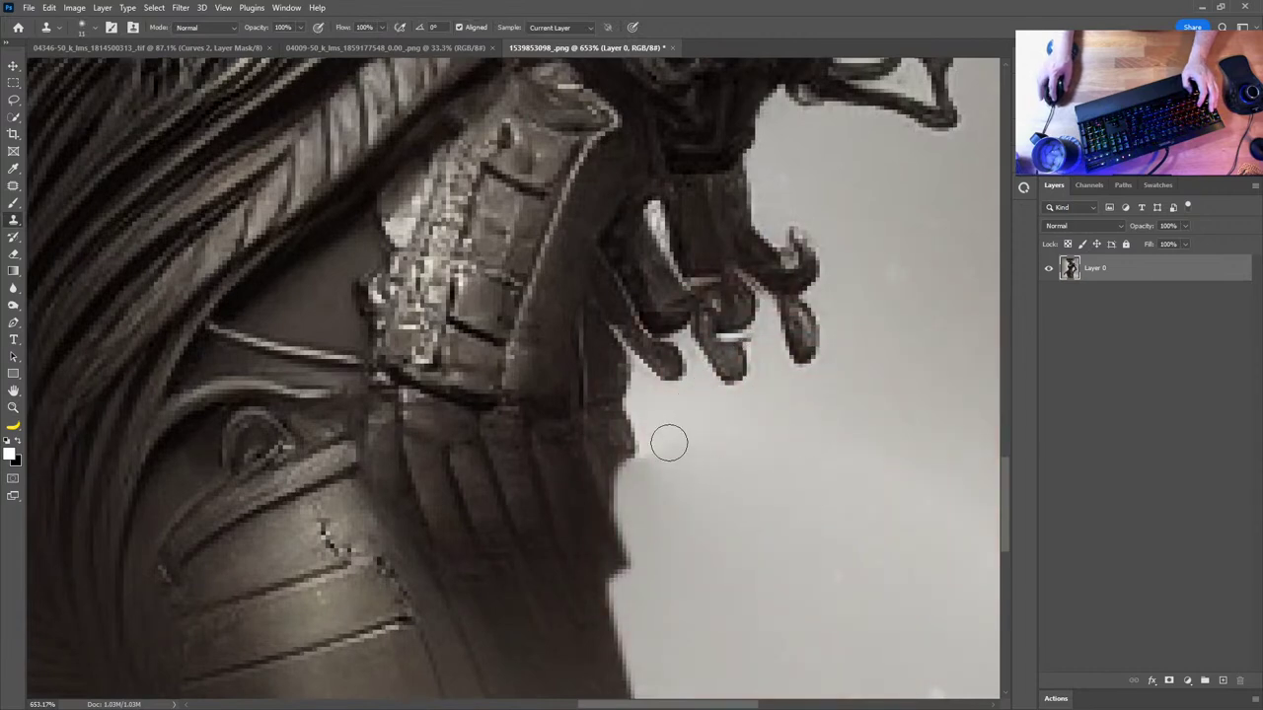
drag(739, 457, 725, 457)
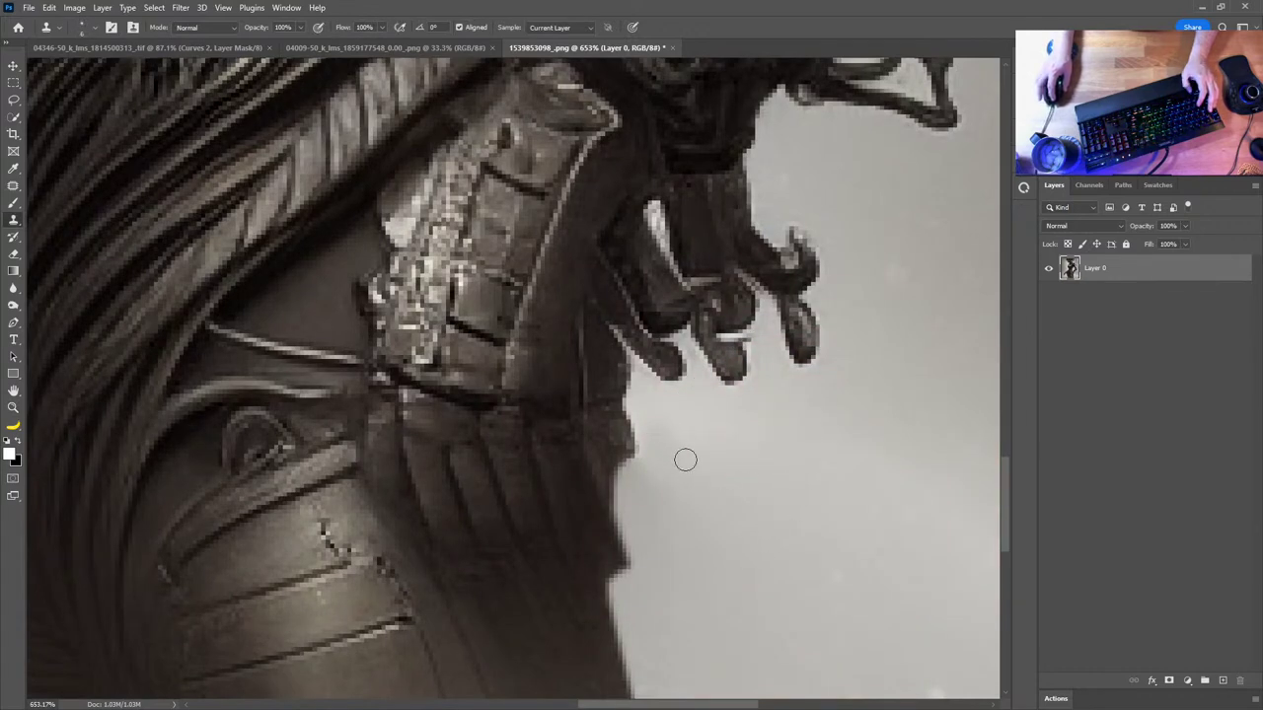
key(z)
alt+click(690, 486)
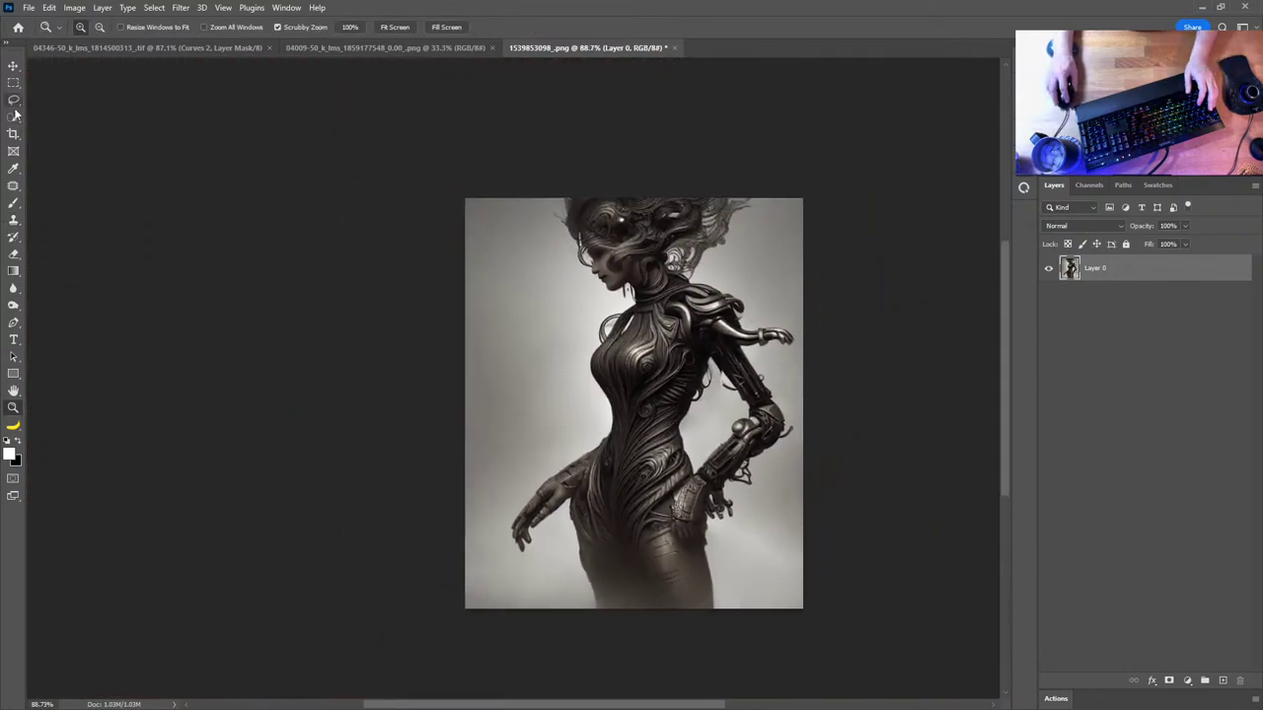
Outline another small spot beside the hip, cancel it, and switch to Discord
key(j)
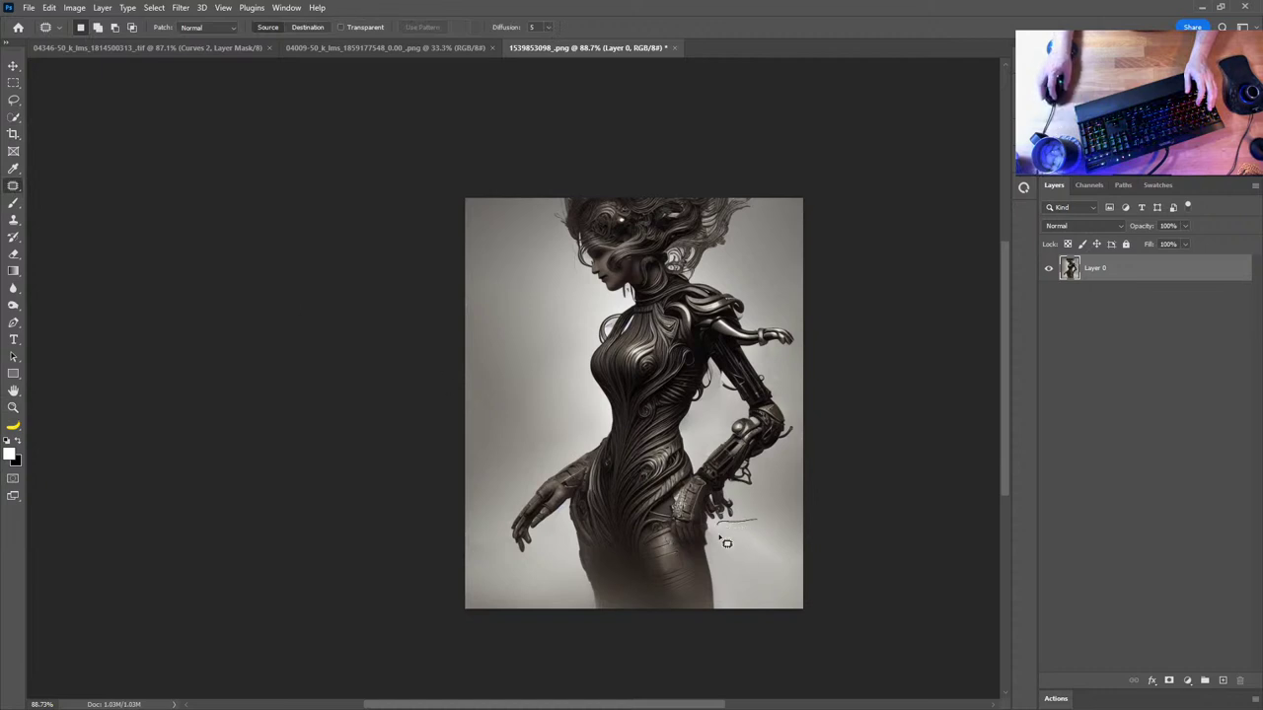
drag(806, 577, 801, 572)
click(563, 404)
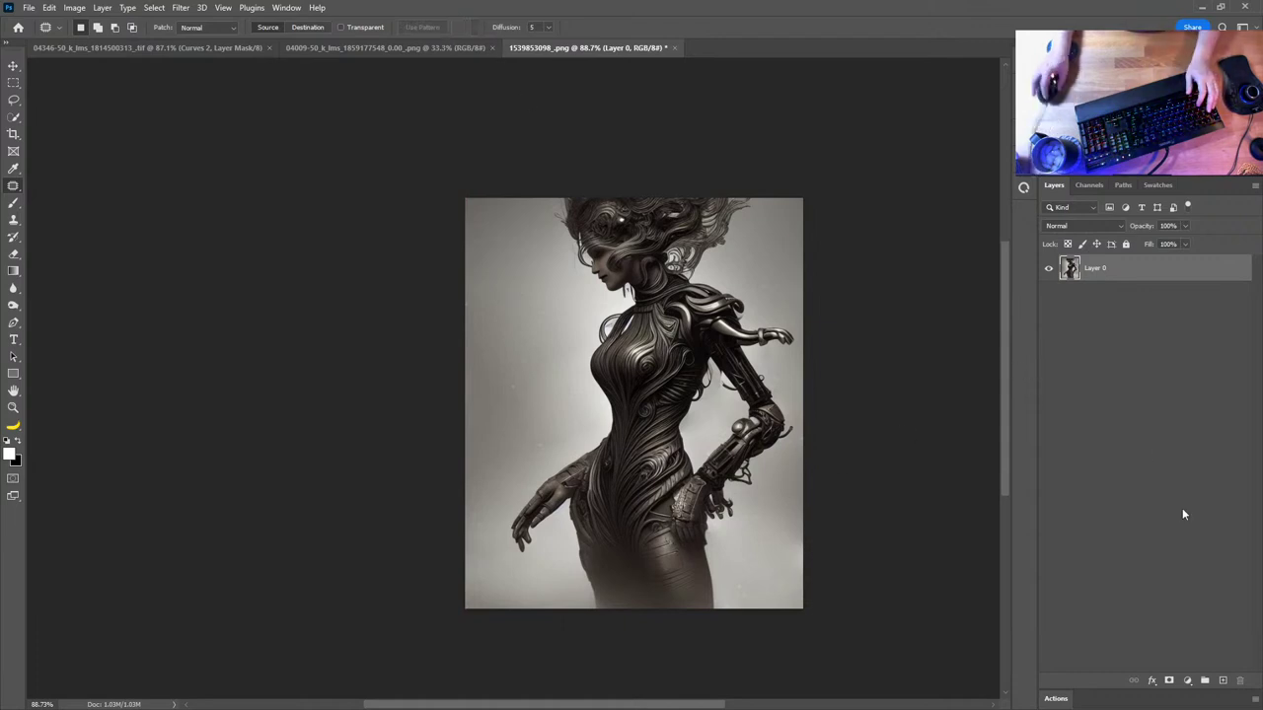
key(alt+Tab)
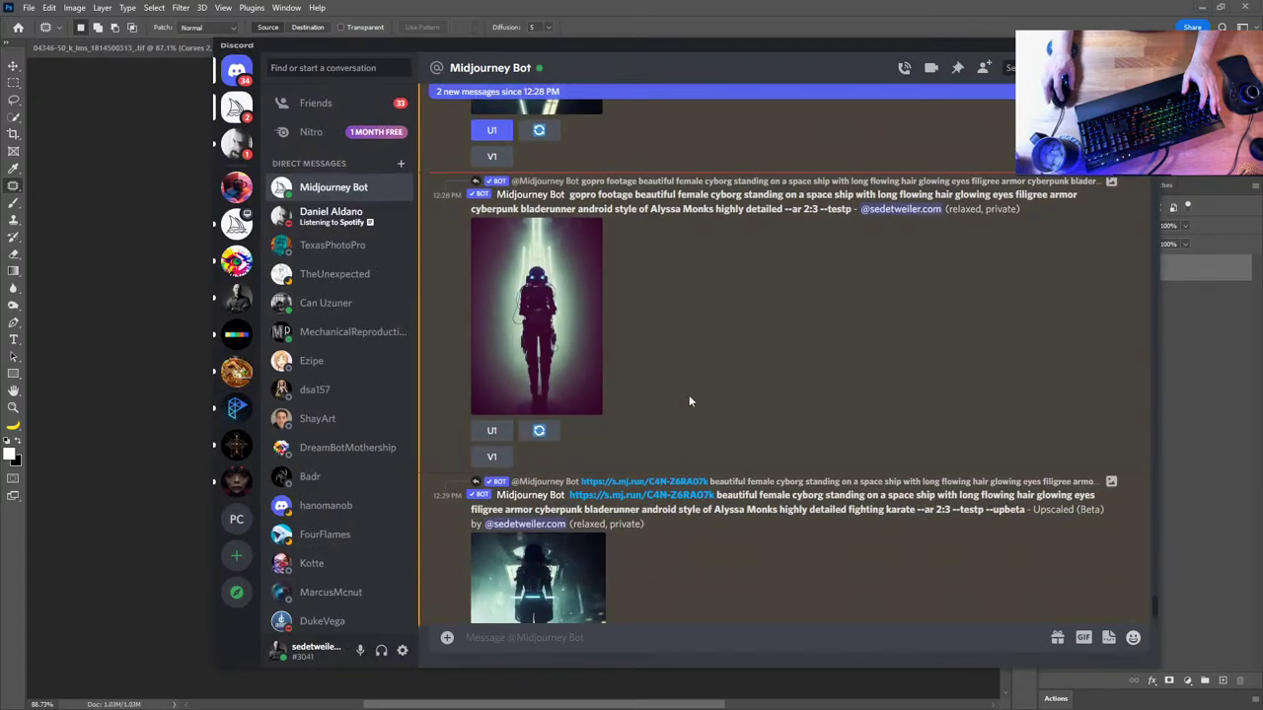
Preview the new gopro cyborg image and re-roll that prompt for fresh results
click(543, 320)
click(849, 398)
click(553, 429)
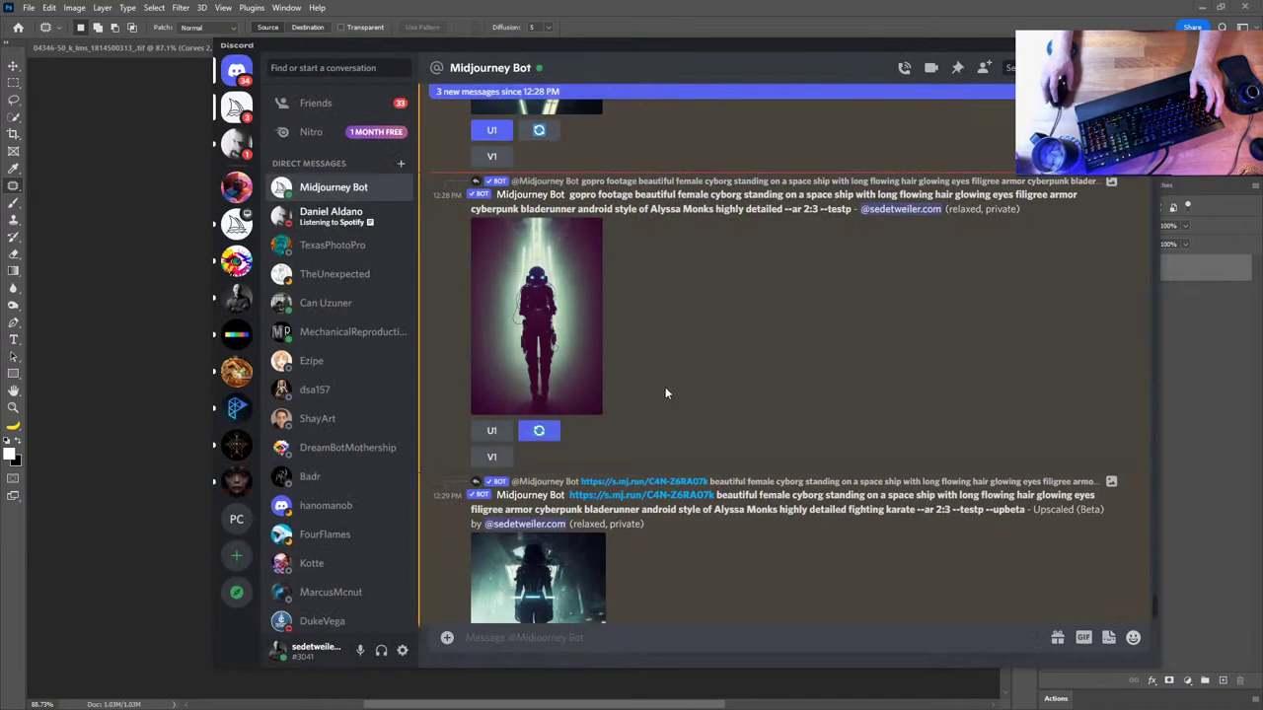
View the upscaled cyborg image up close, then return to Photoshop
scroll(665, 394, down, 3)
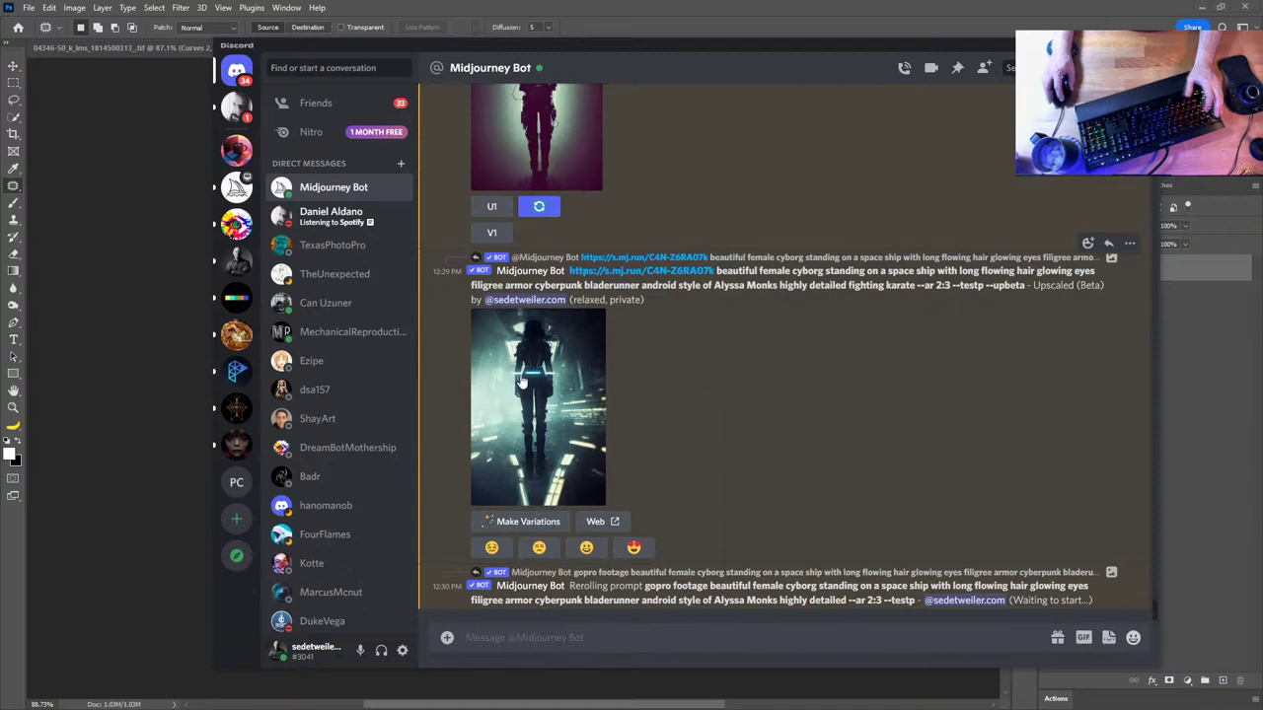
scroll(588, 391, up, 2)
scroll(654, 387, down, 1)
click(573, 444)
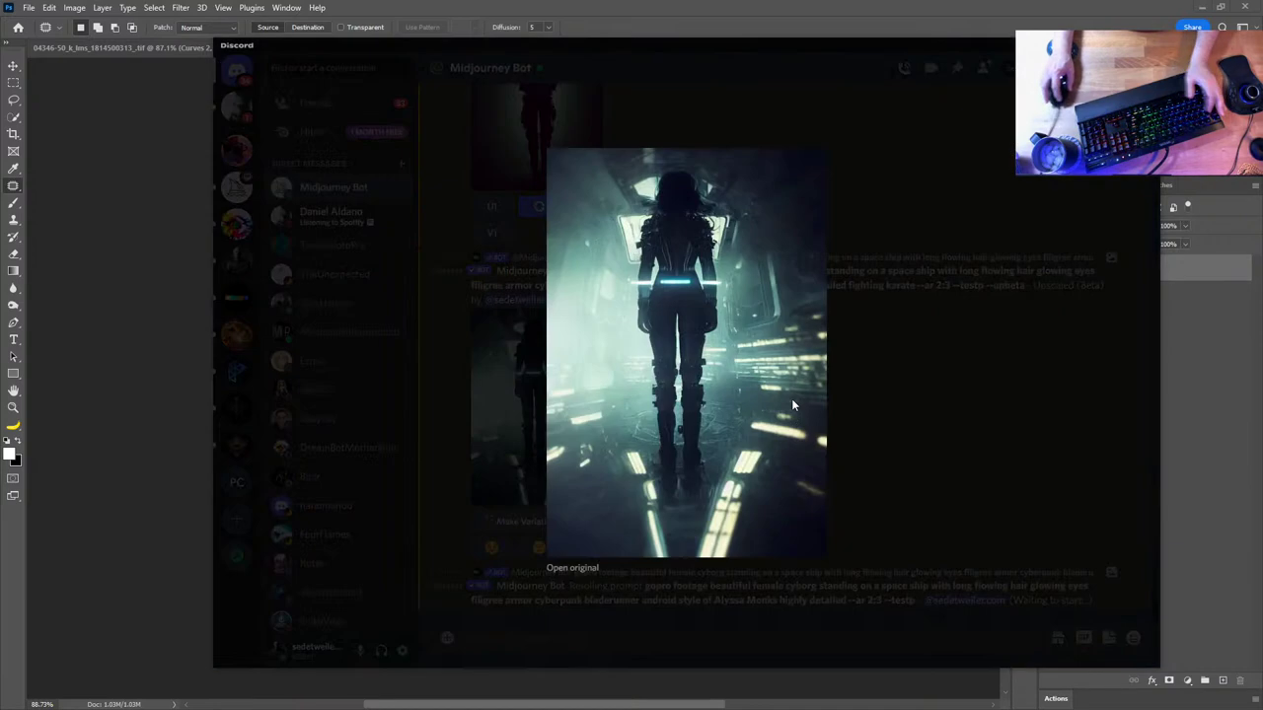
click(900, 412)
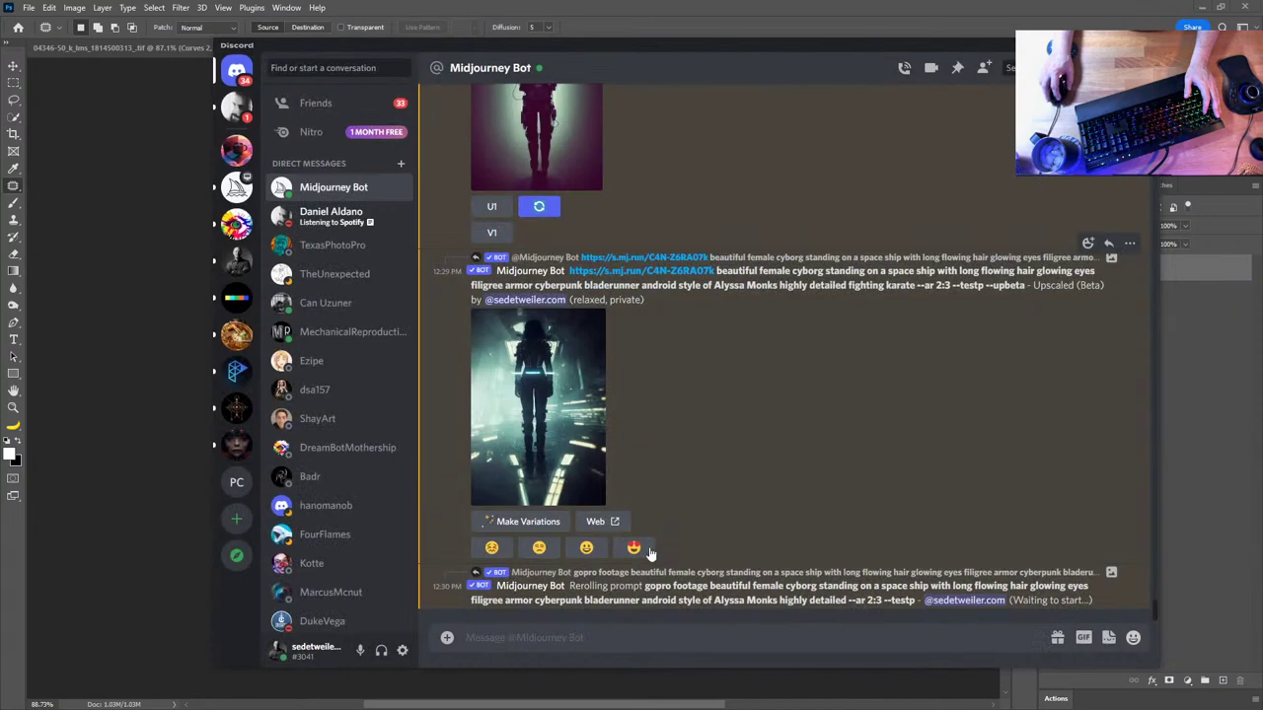
key(alt+Tab)
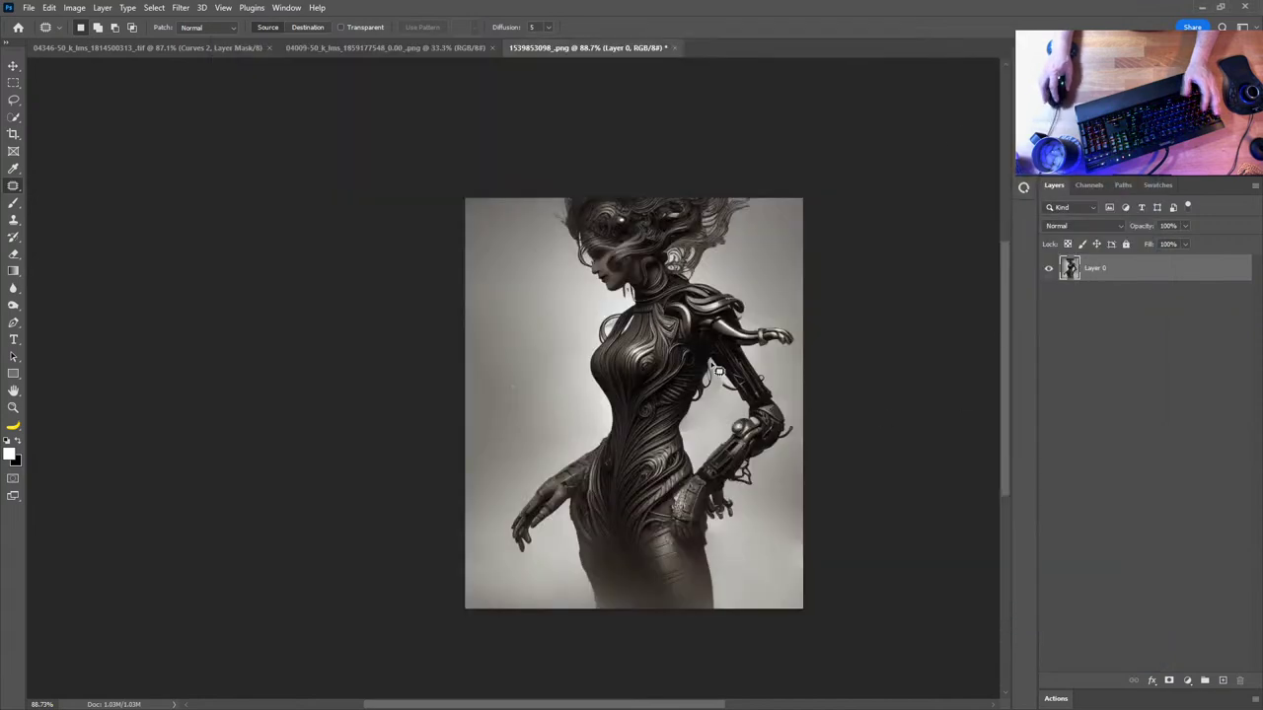
In Bridge, browse Textures › Black and White › Aqueous Sun and drag a grey brush texture onto the document
scroll(717, 369, right, 2)
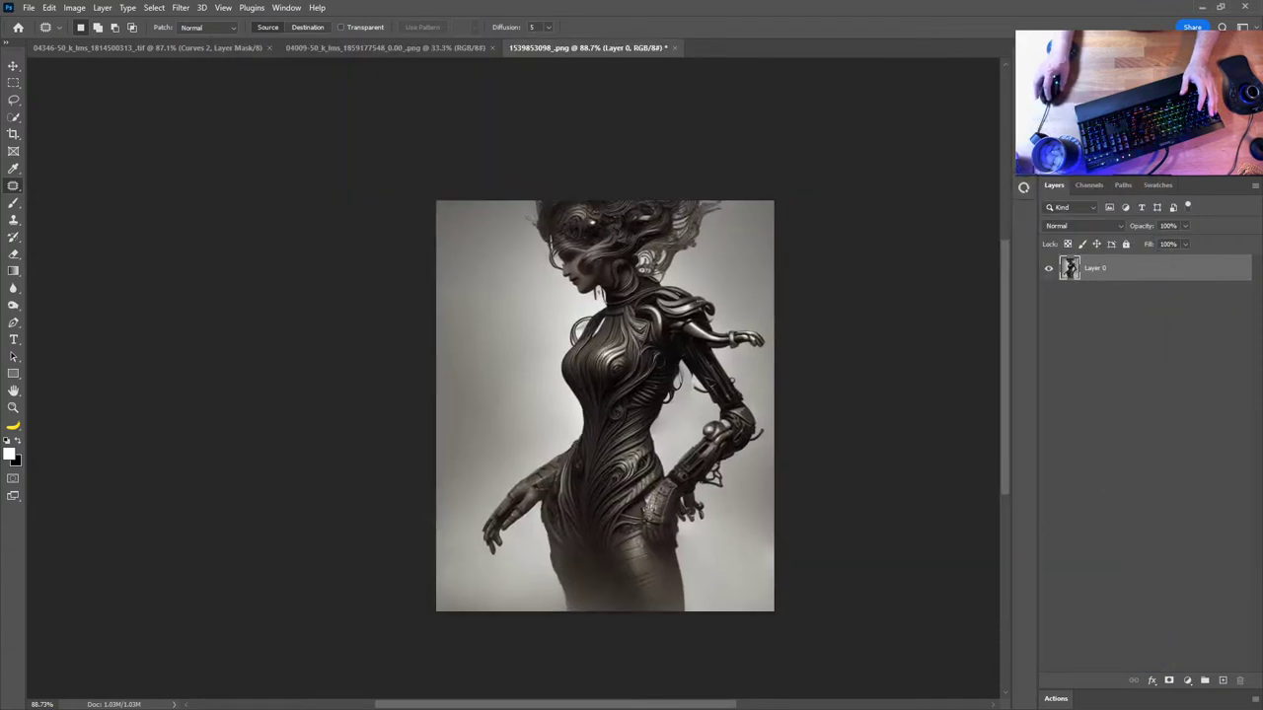
key(ctrl+alt+o)
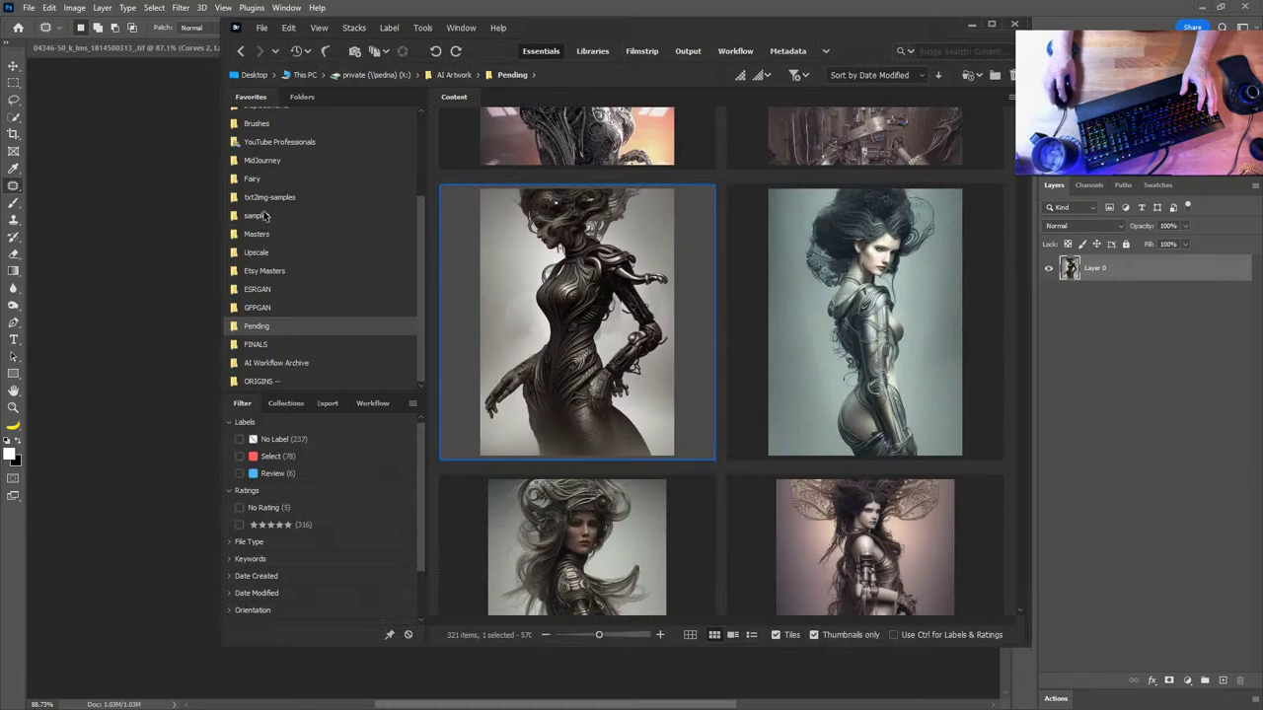
scroll(290, 325, up, 5)
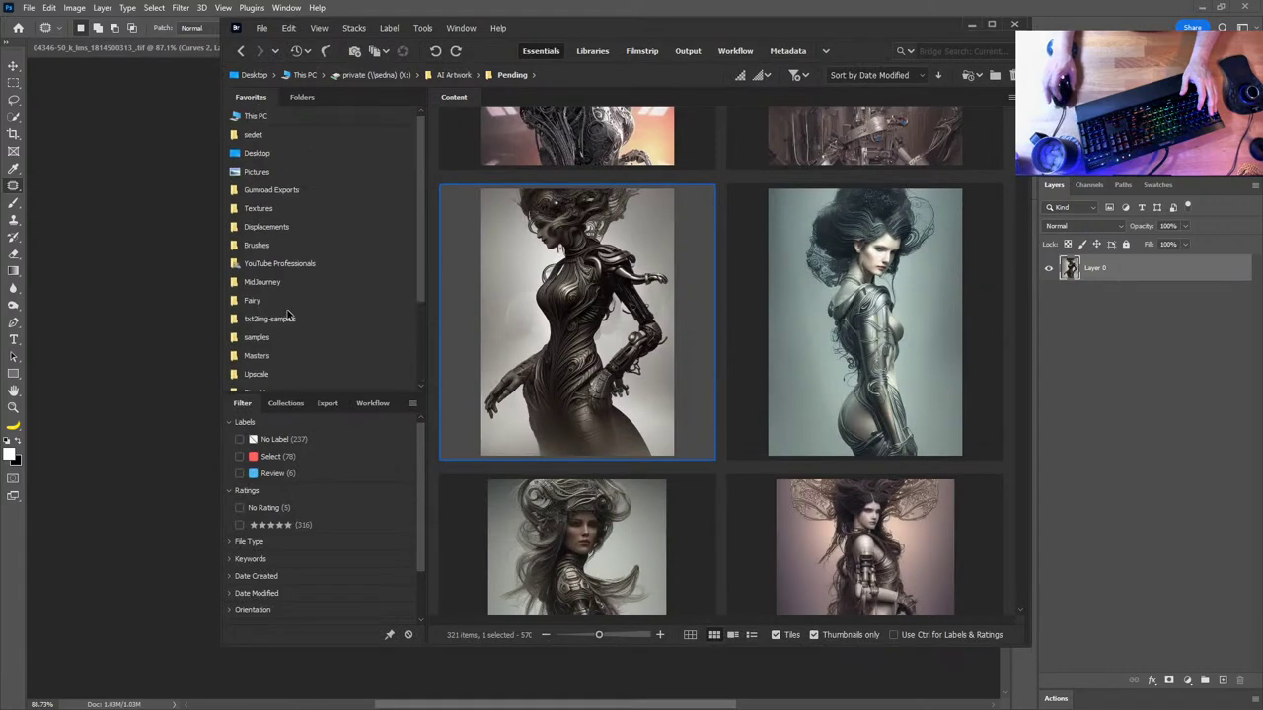
click(269, 210)
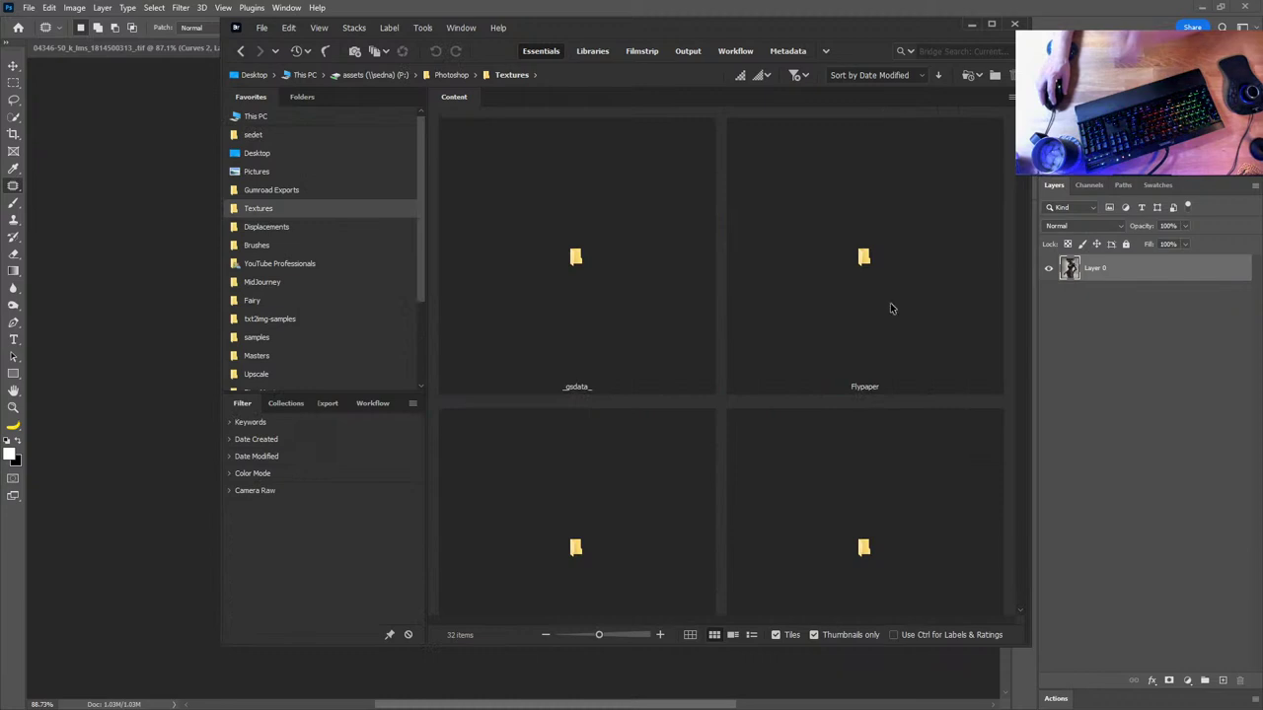
drag(604, 636, 570, 639)
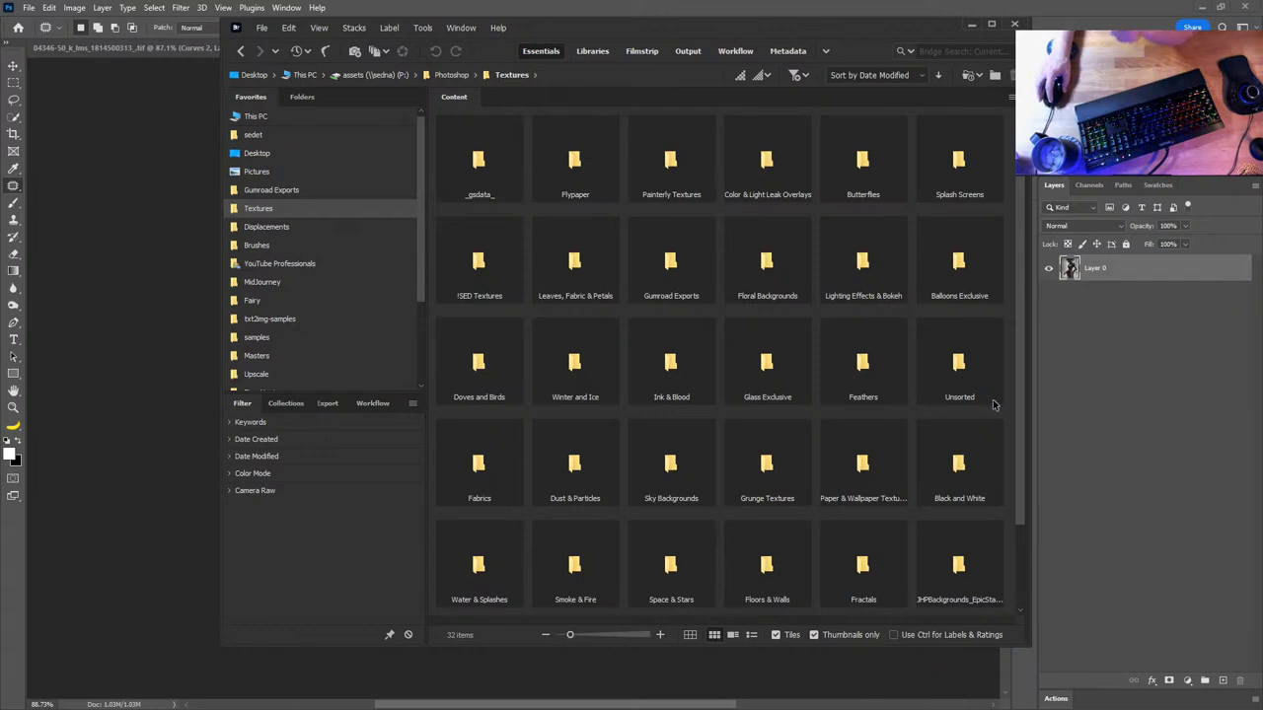
double_click(959, 469)
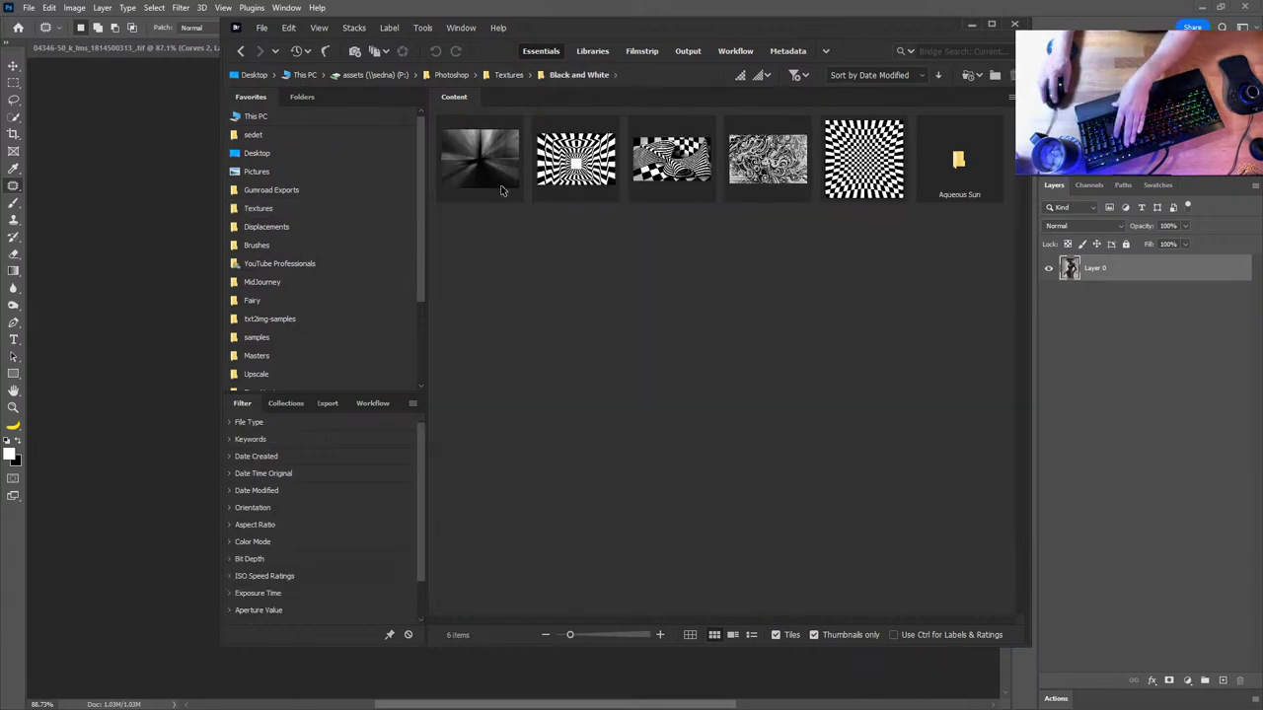
click(459, 198)
double_click(958, 158)
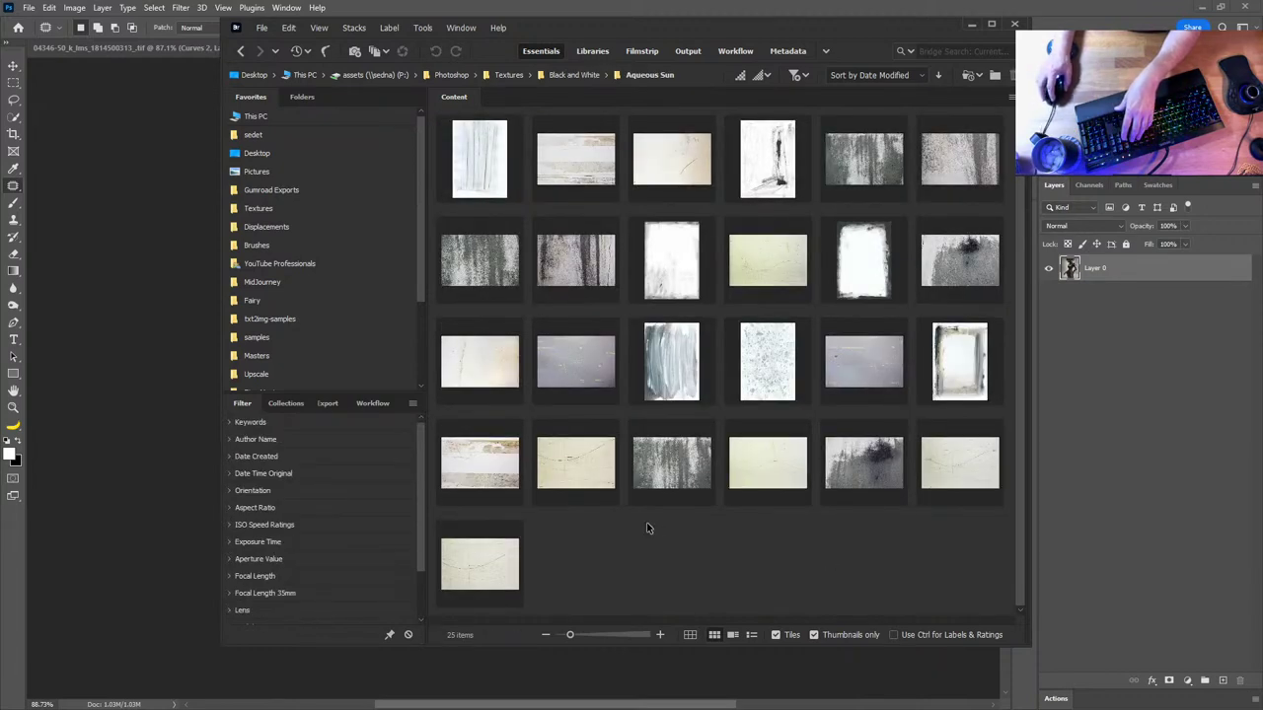
drag(701, 365, 144, 327)
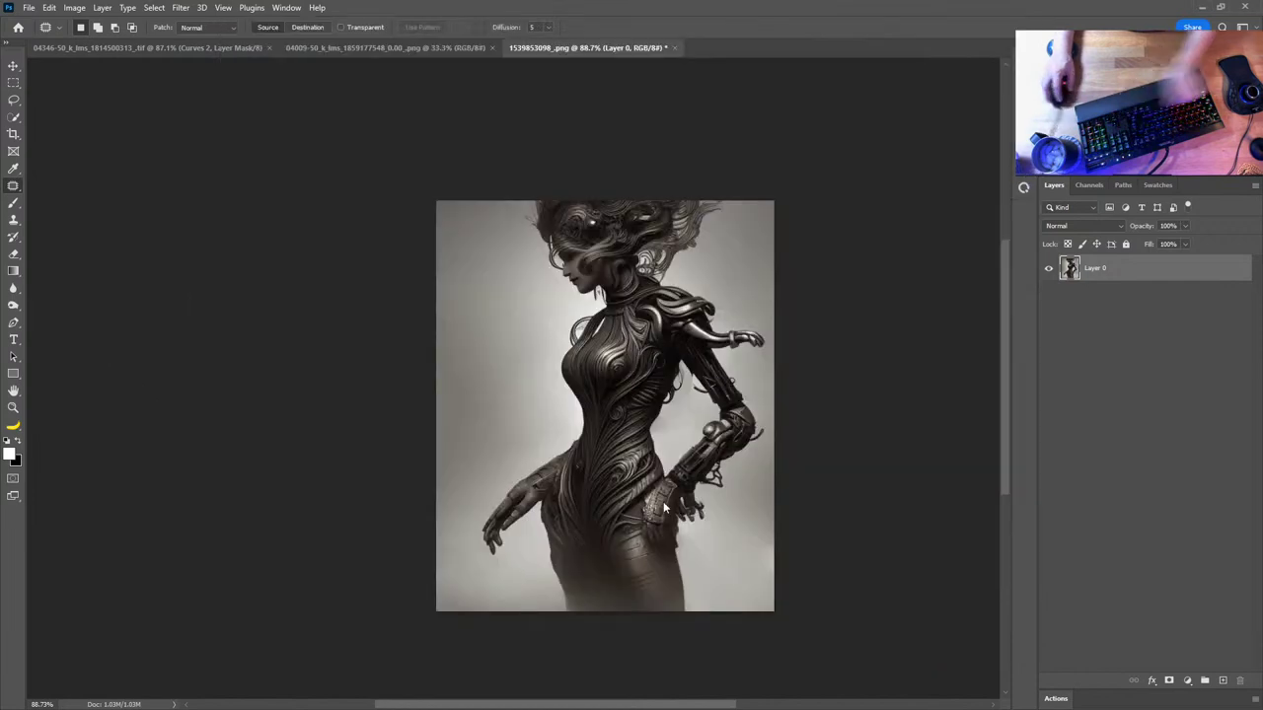
Commit the placed texture and set its blend mode to Multiply
key(Return)
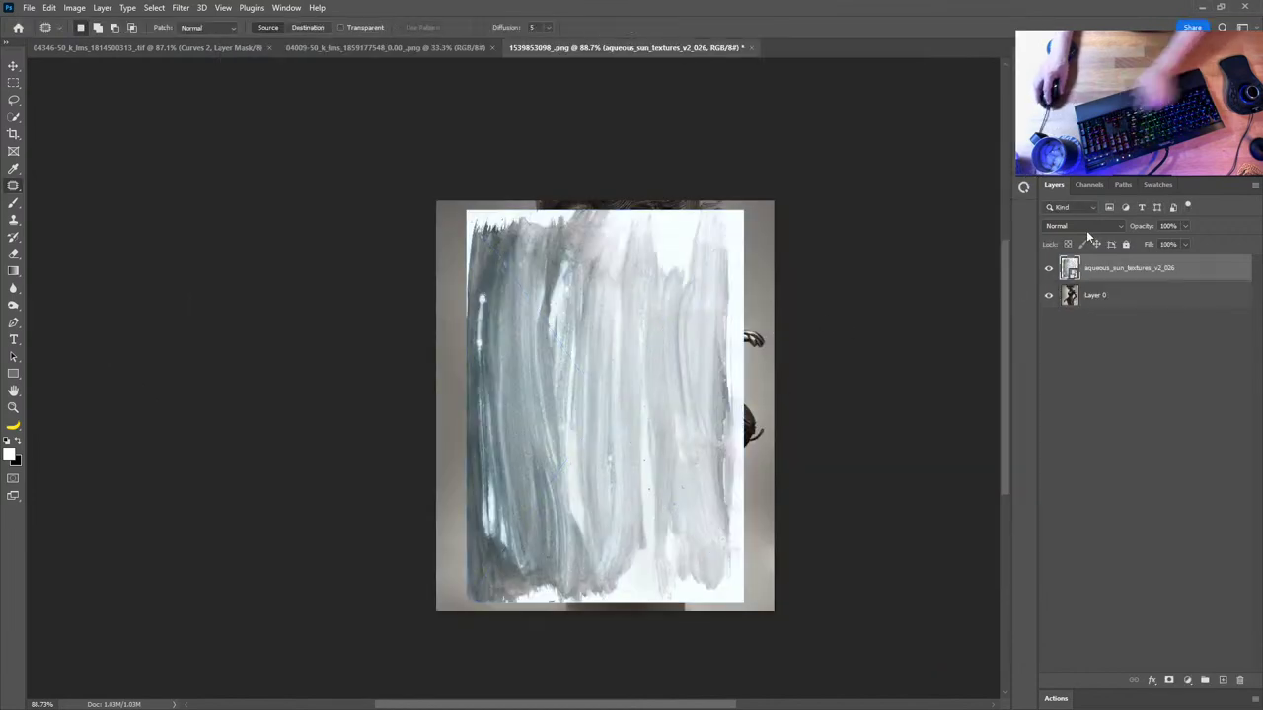
click(1089, 226)
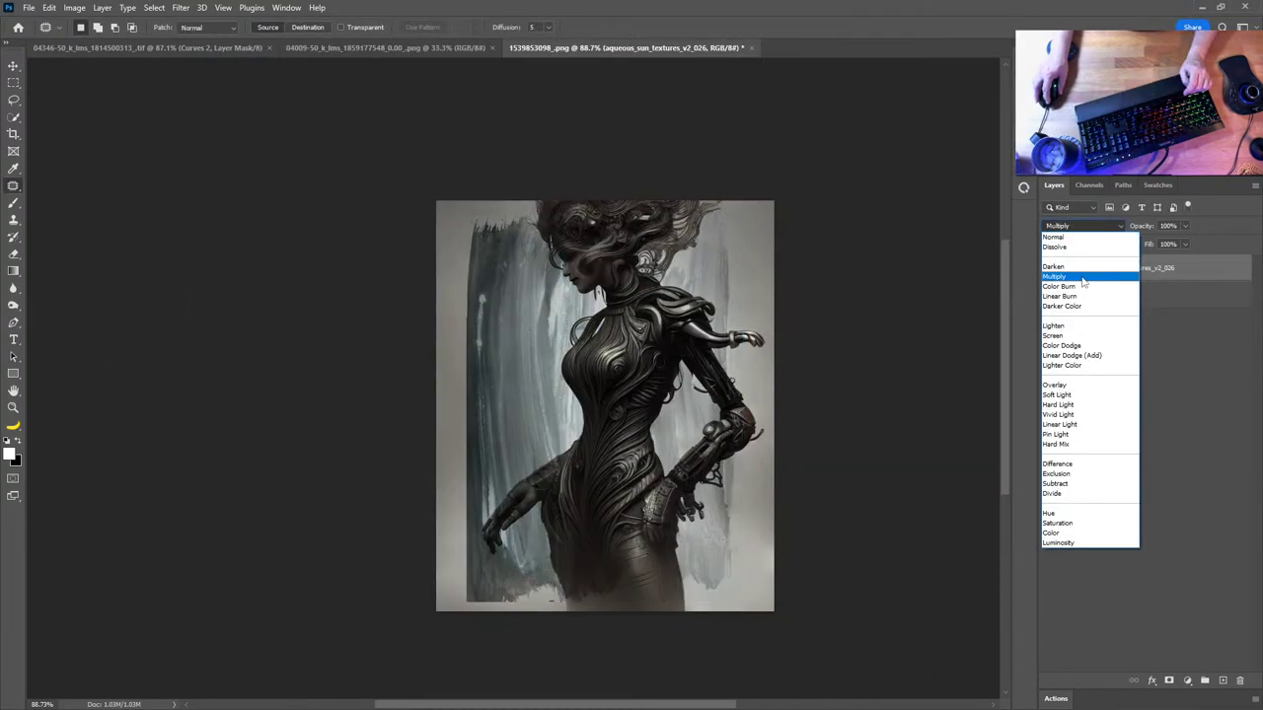
click(1082, 278)
Rotate the texture about 36° and enlarge it to cover the whole canvas
key(ctrl+t)
drag(818, 358, 834, 483)
drag(654, 431, 654, 314)
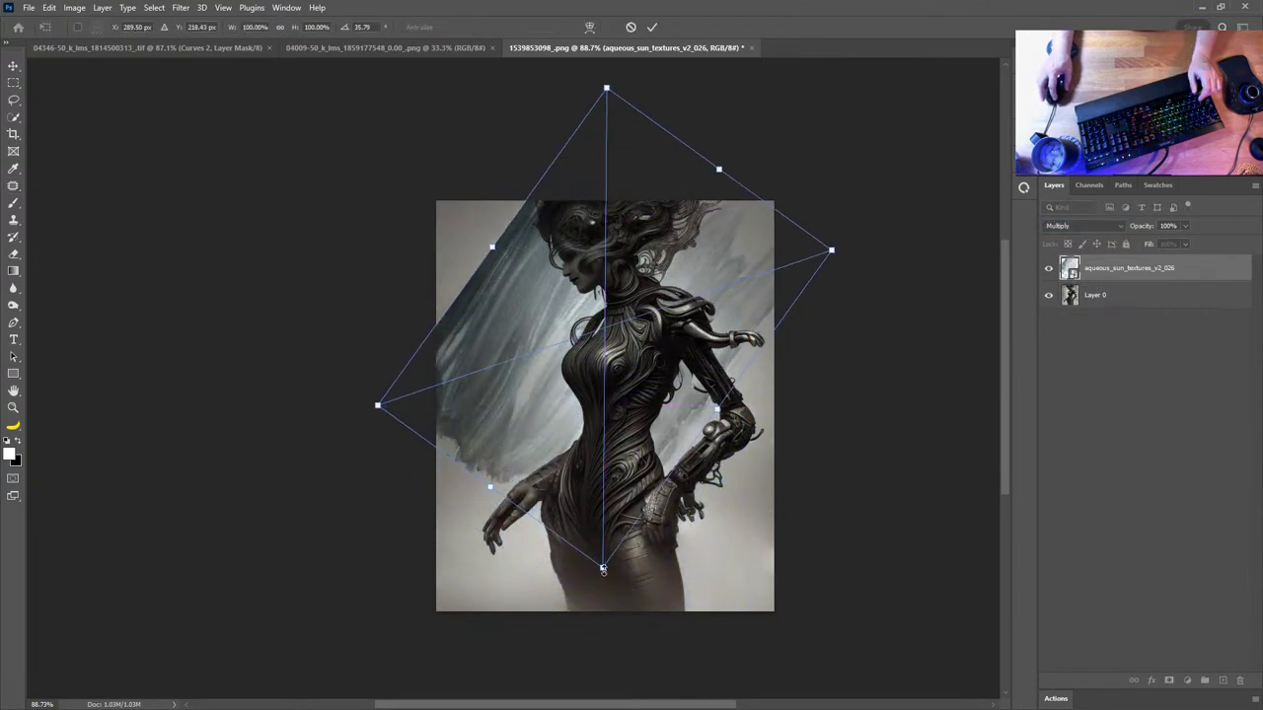
drag(603, 569, 495, 661)
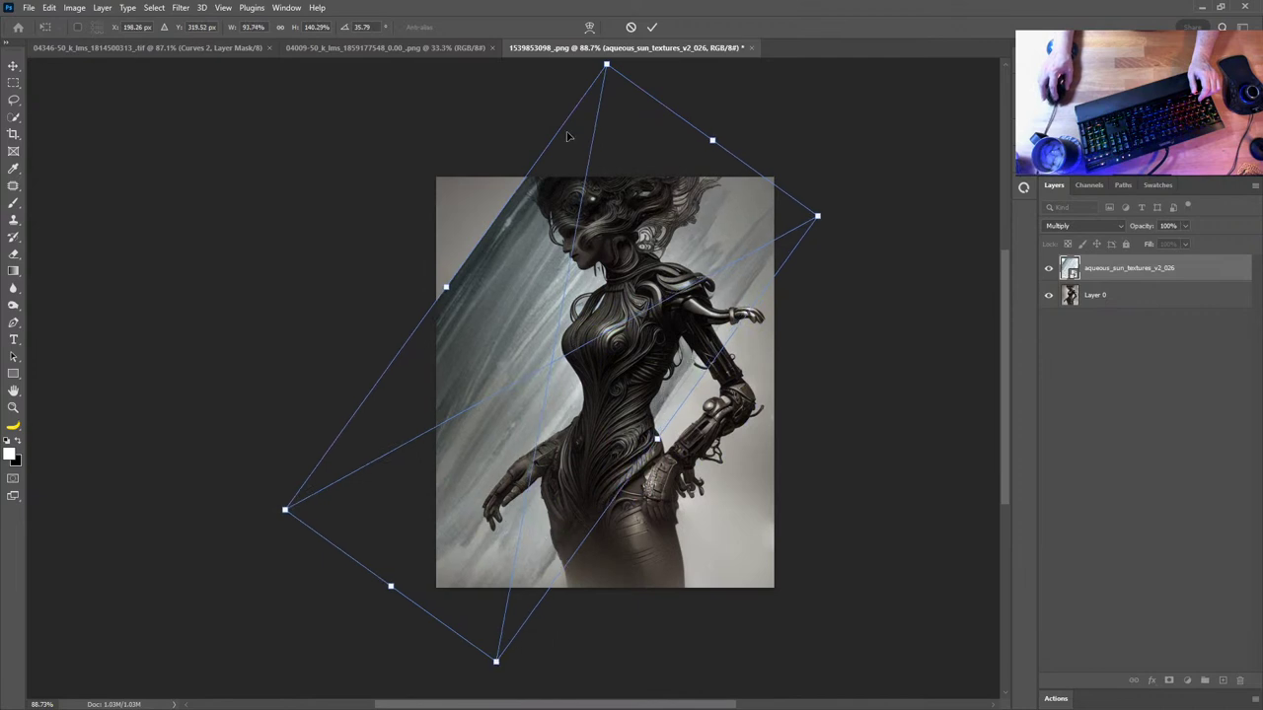
drag(606, 66, 513, 82)
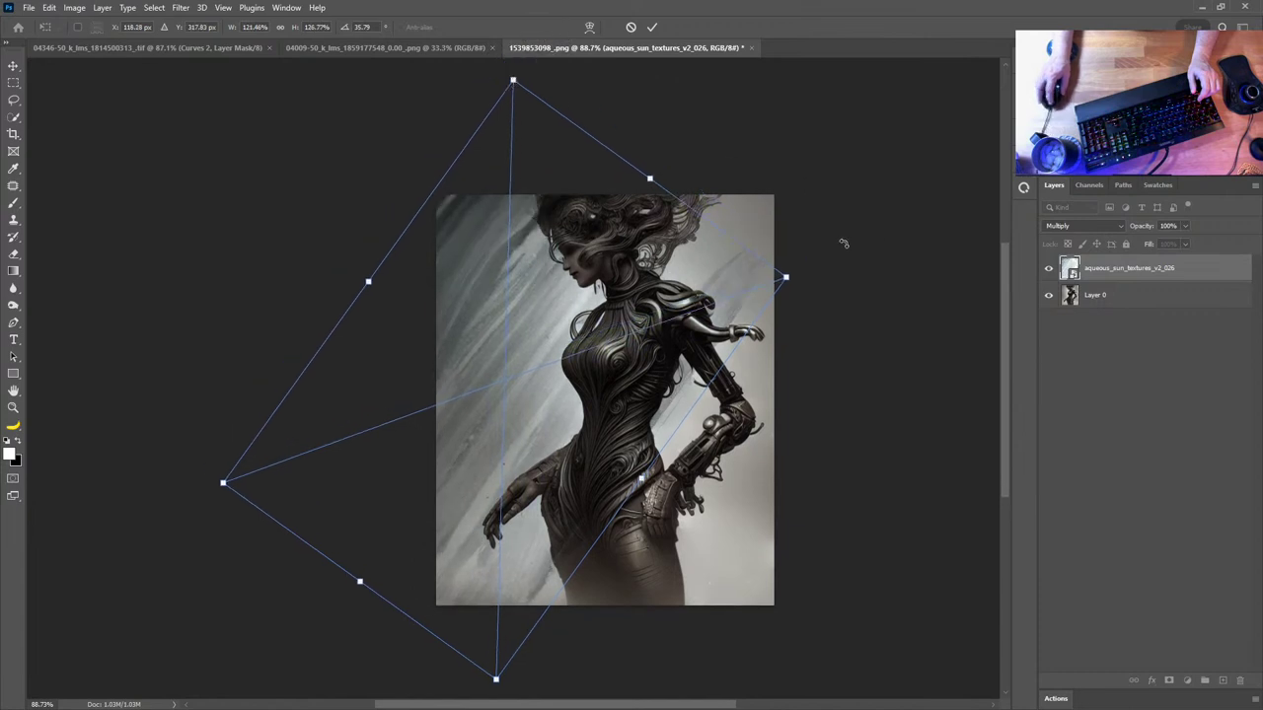
drag(787, 277, 844, 263)
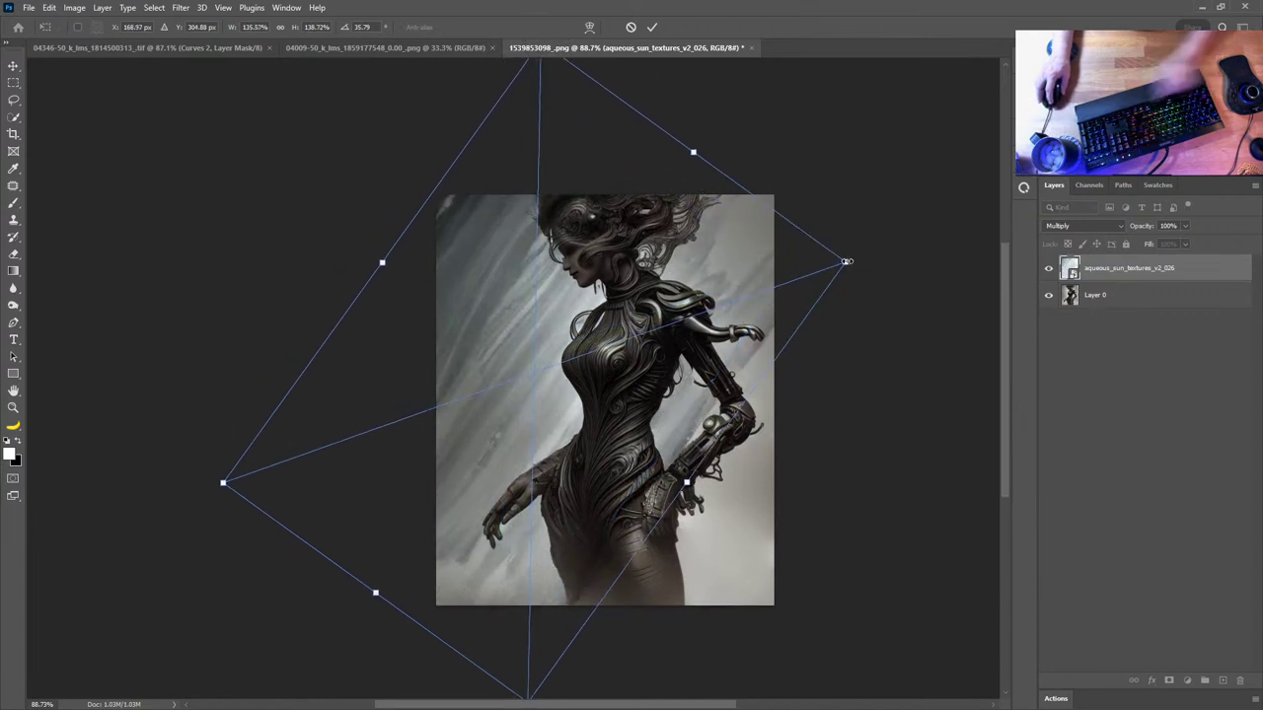
key(Return)
Select the cyborg subject on Layer 0 and mask the texture layer off the figure
key(j)
click(1049, 268)
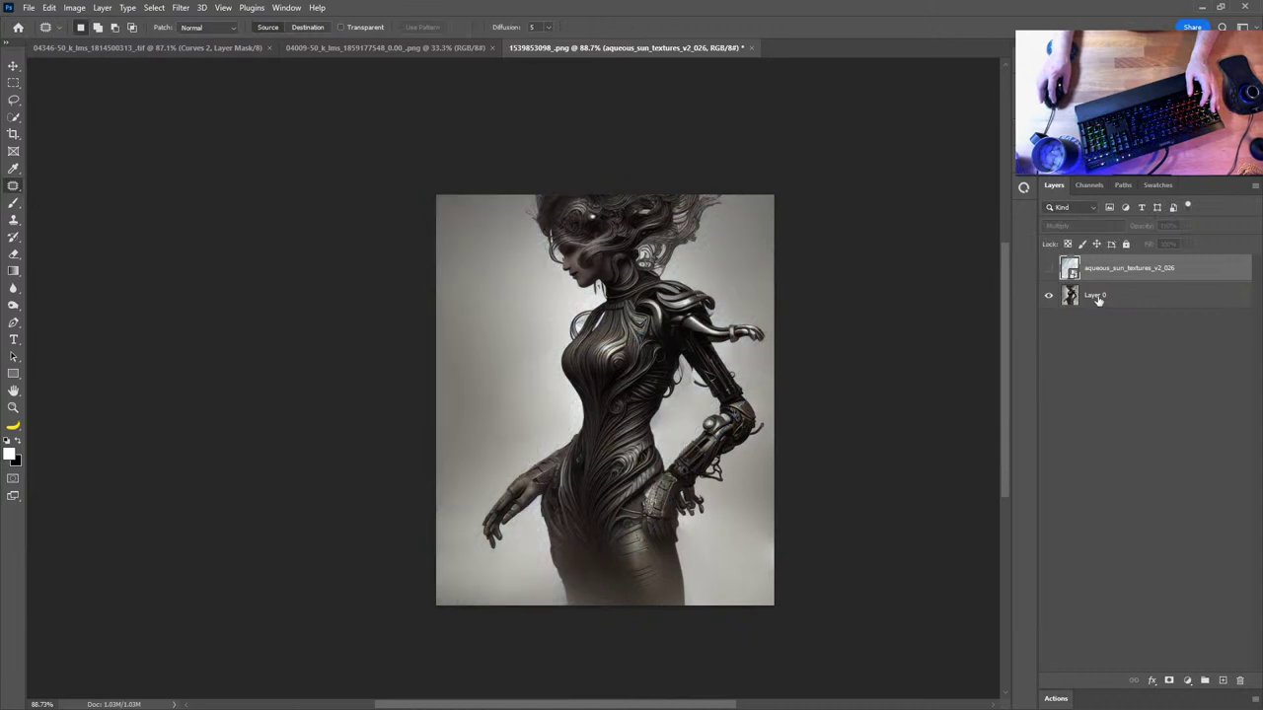
click(1113, 296)
click(155, 8)
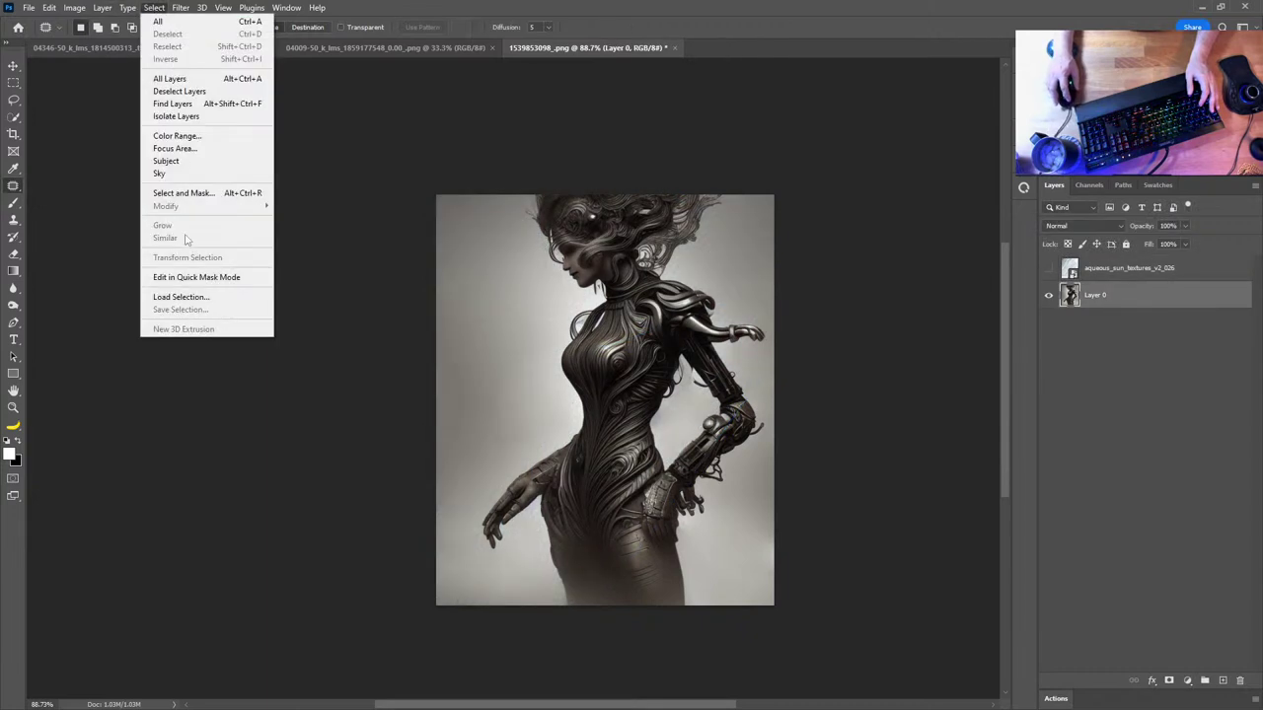
click(165, 161)
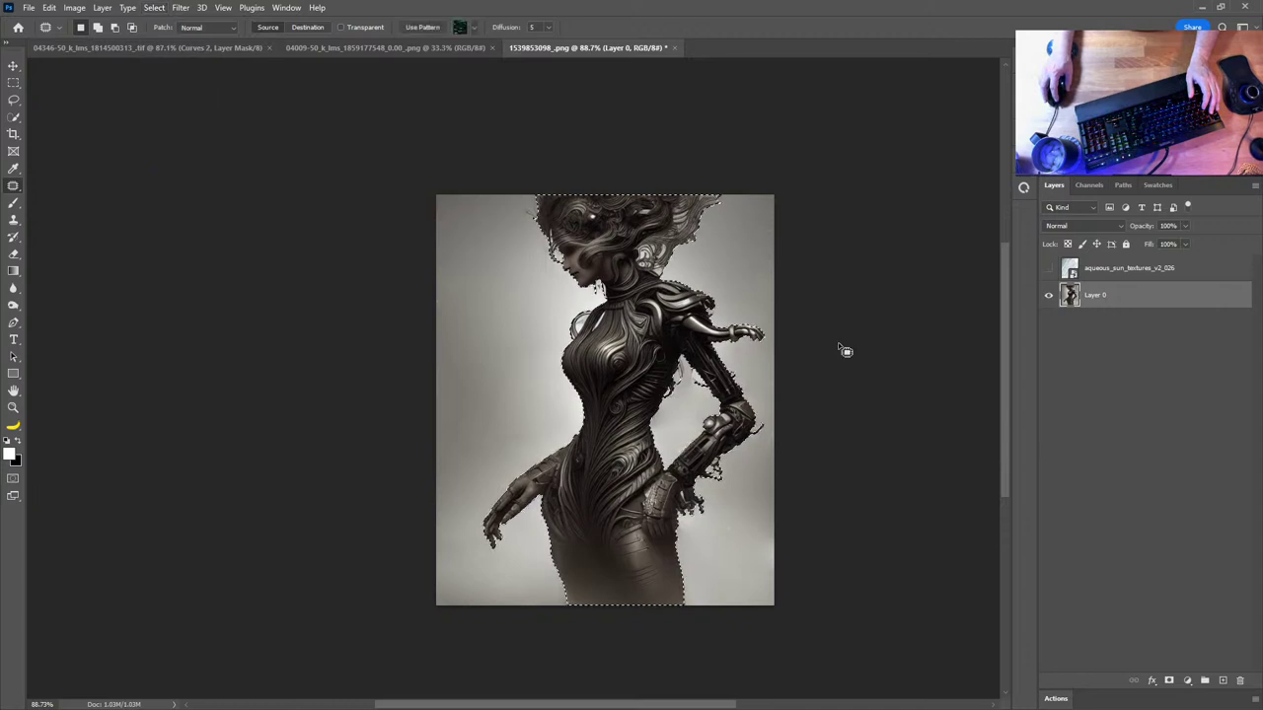
click(1085, 271)
click(1048, 270)
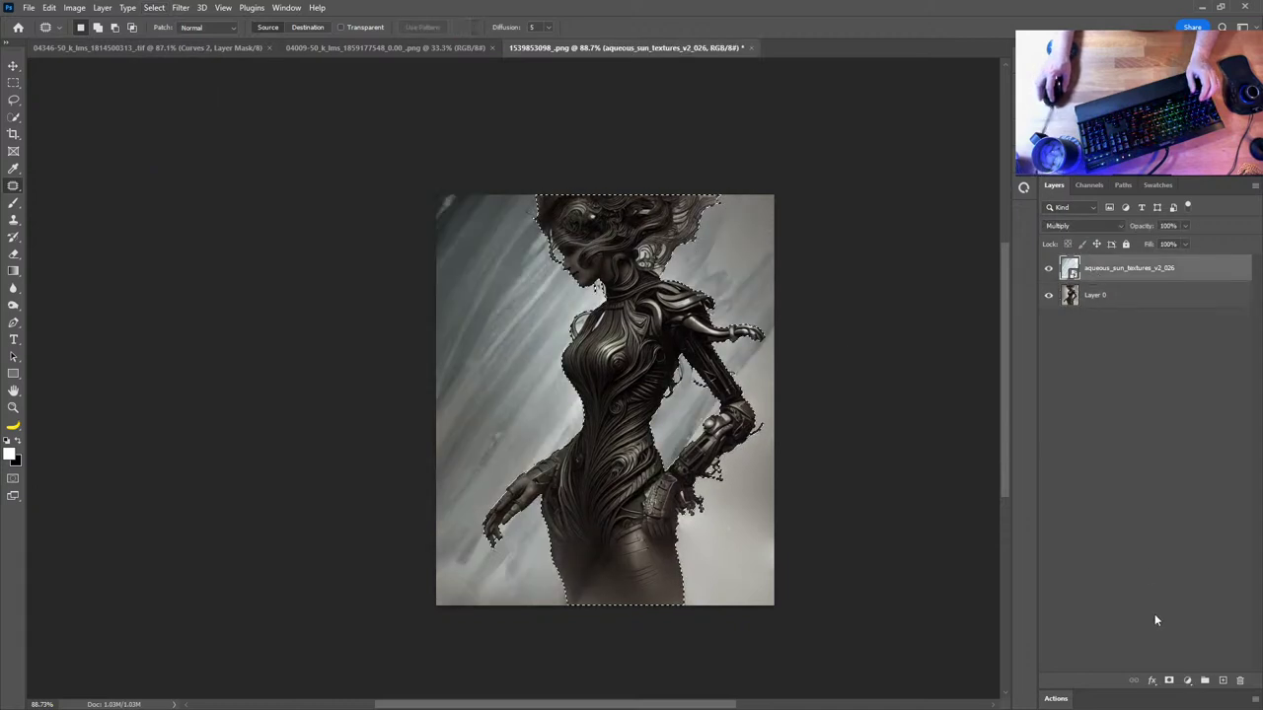
click(1170, 681)
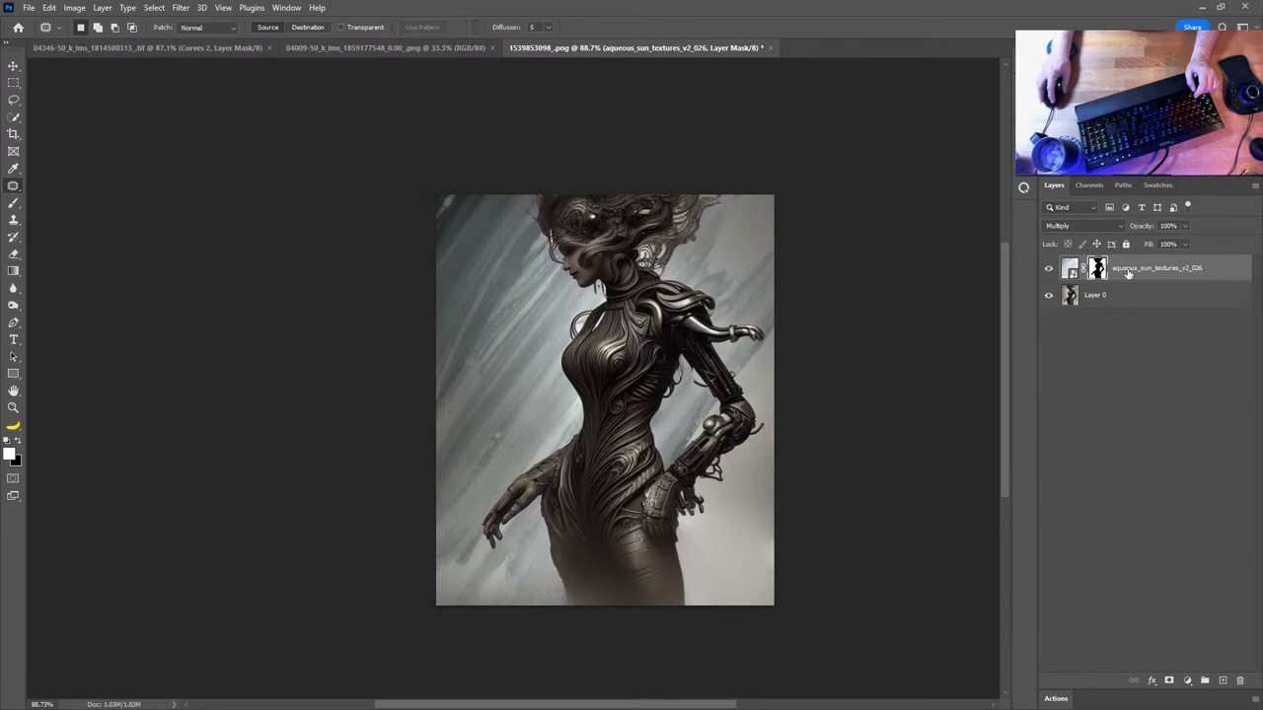
Add a Hue/Saturation adjustment clipped to the texture with Saturation set to -100
click(1083, 225)
key(Escape)
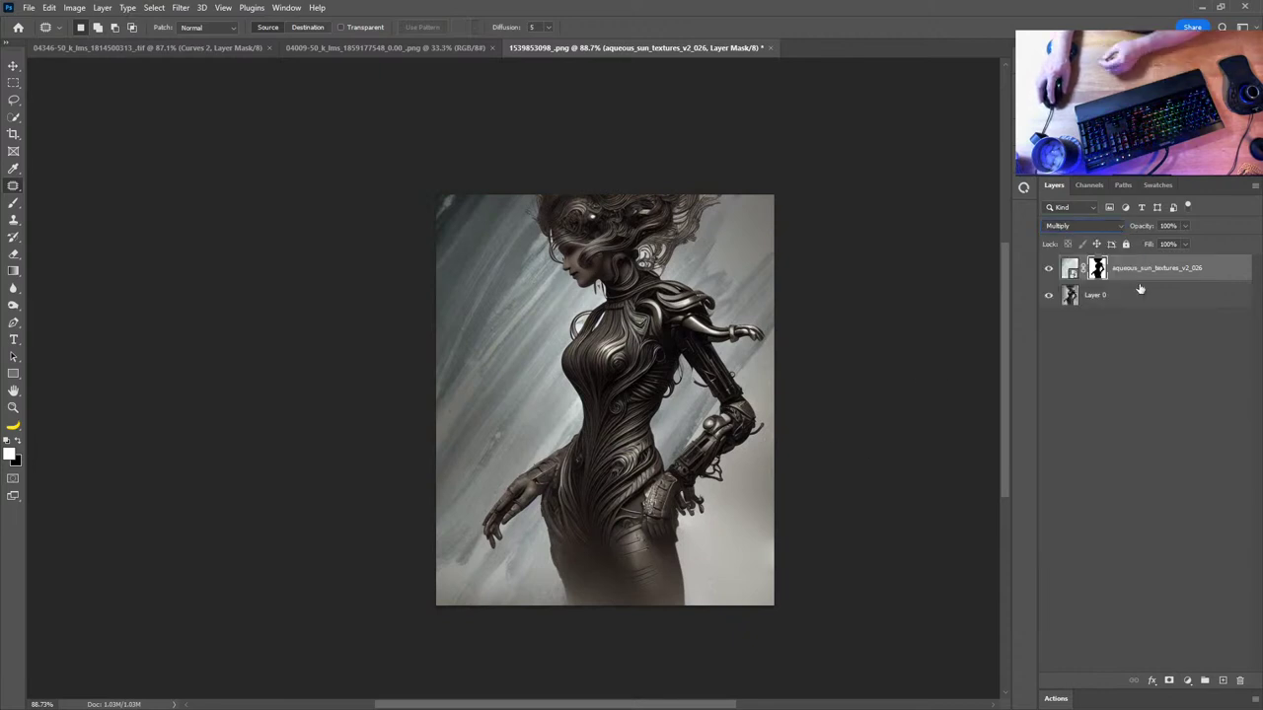
click(1188, 681)
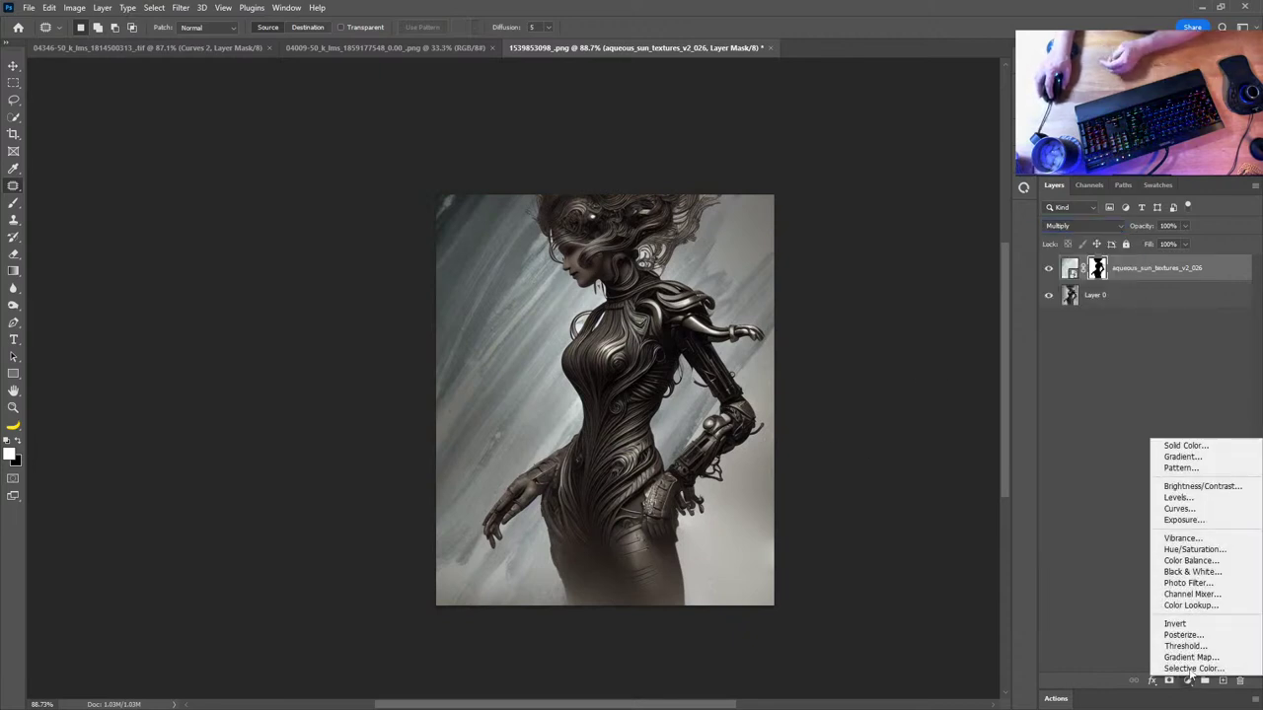
click(1169, 551)
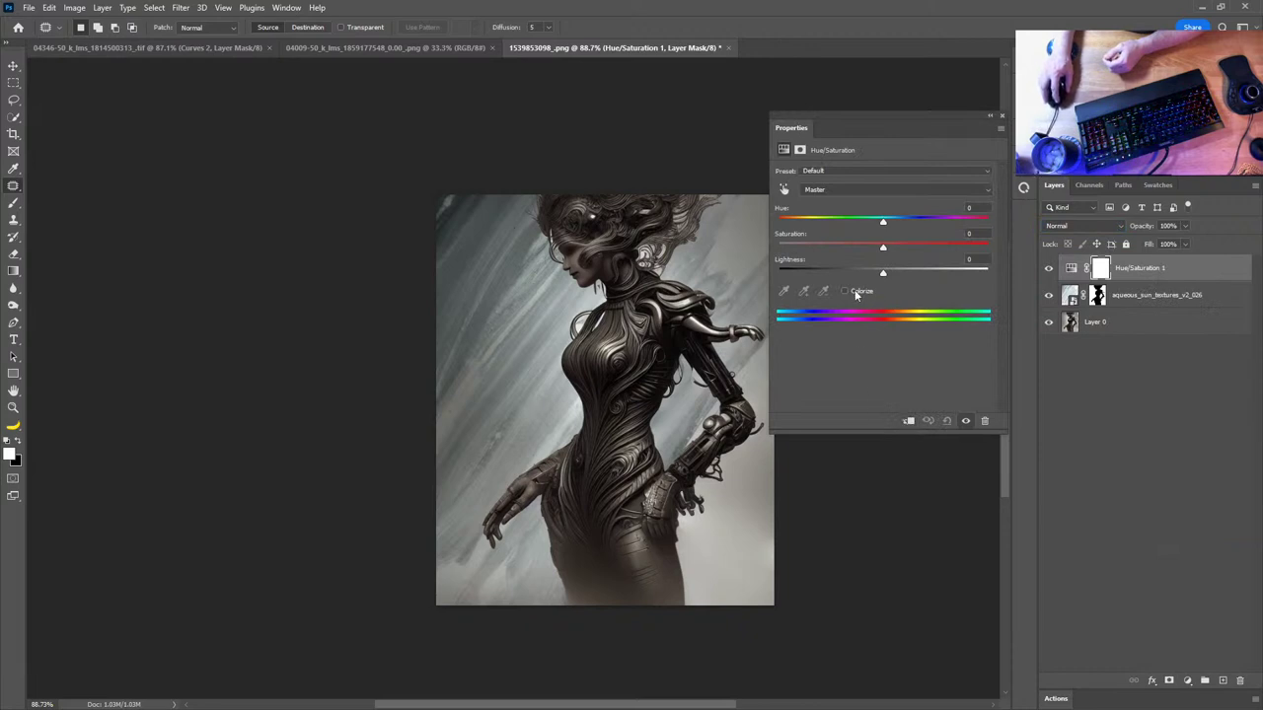
click(908, 421)
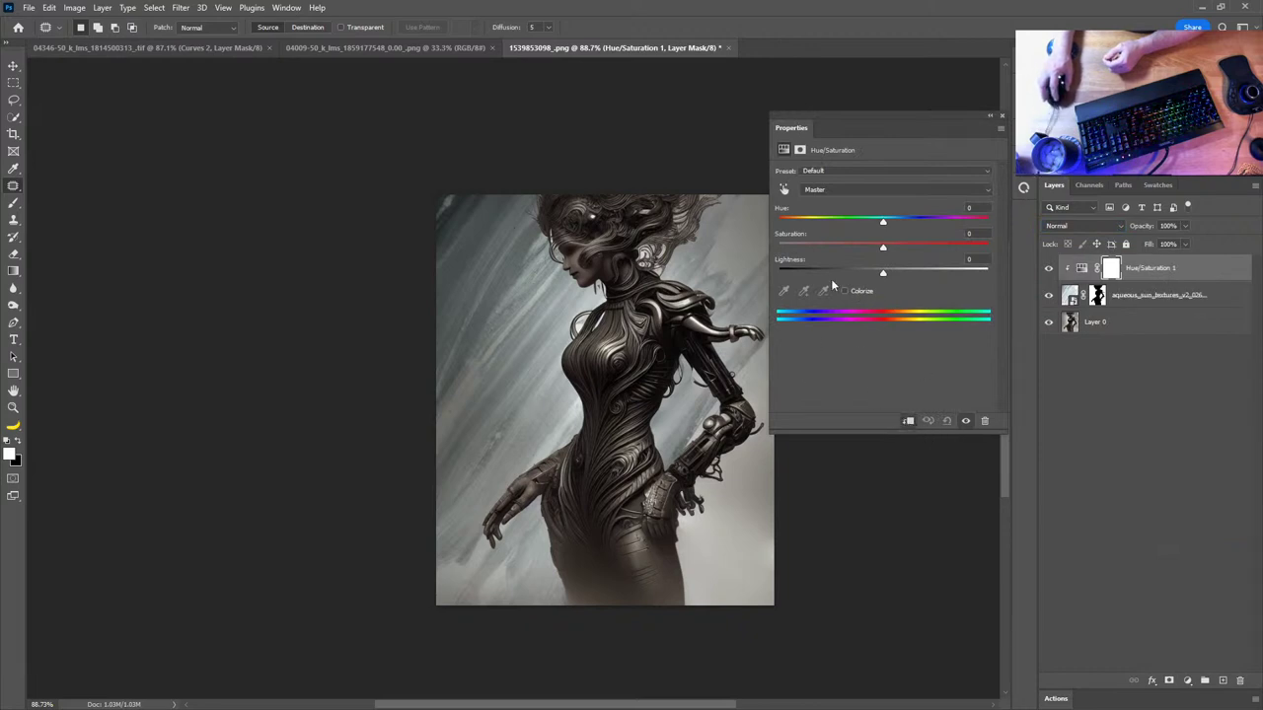
drag(881, 247, 742, 244)
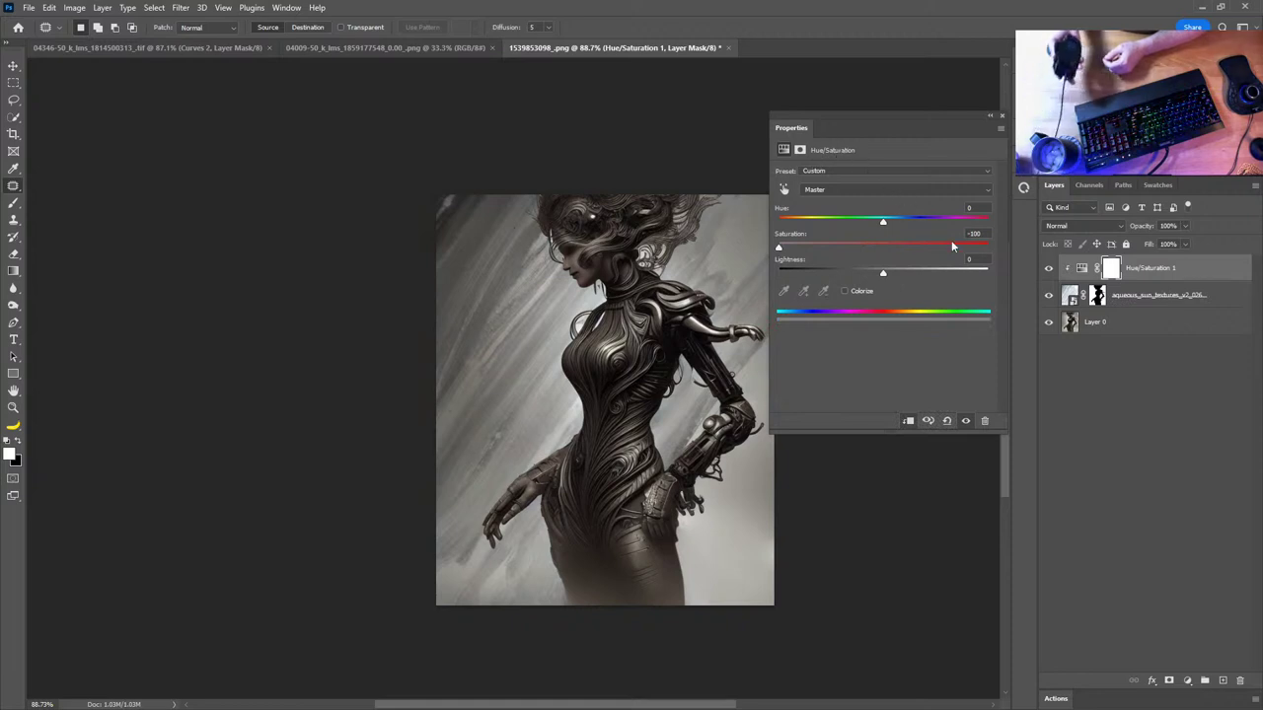
click(1002, 119)
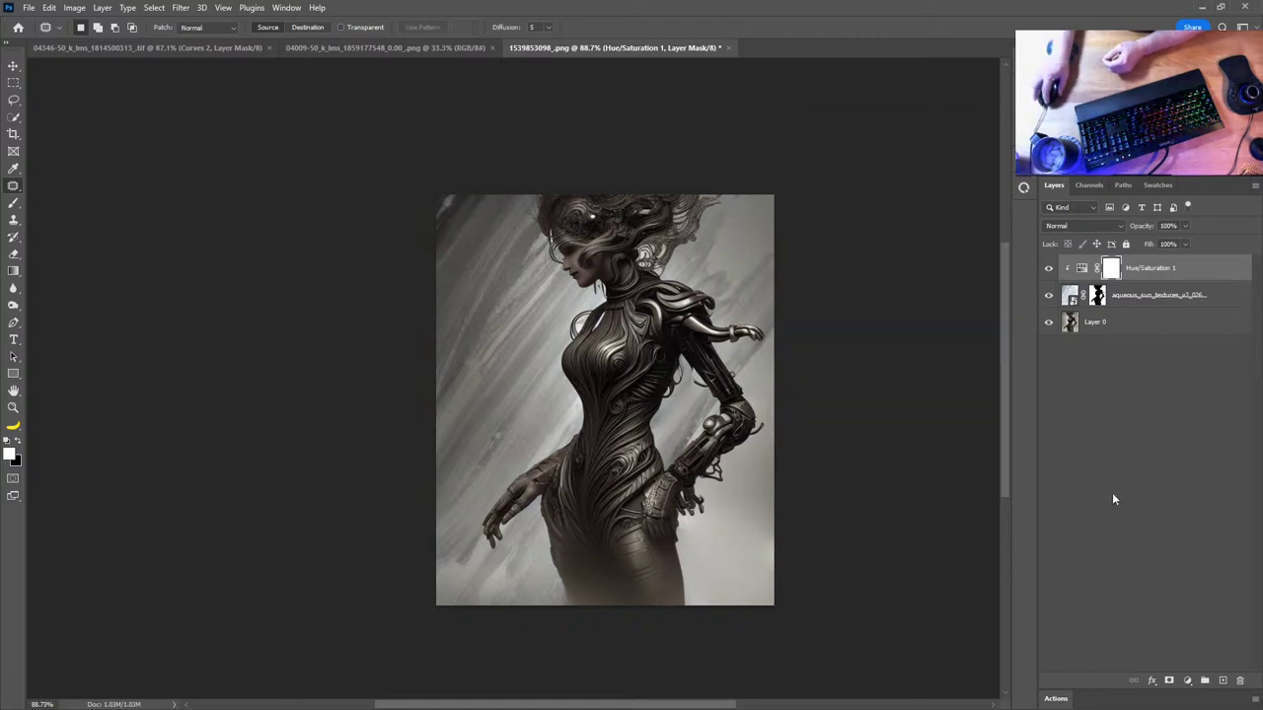
drag(674, 377, 684, 385)
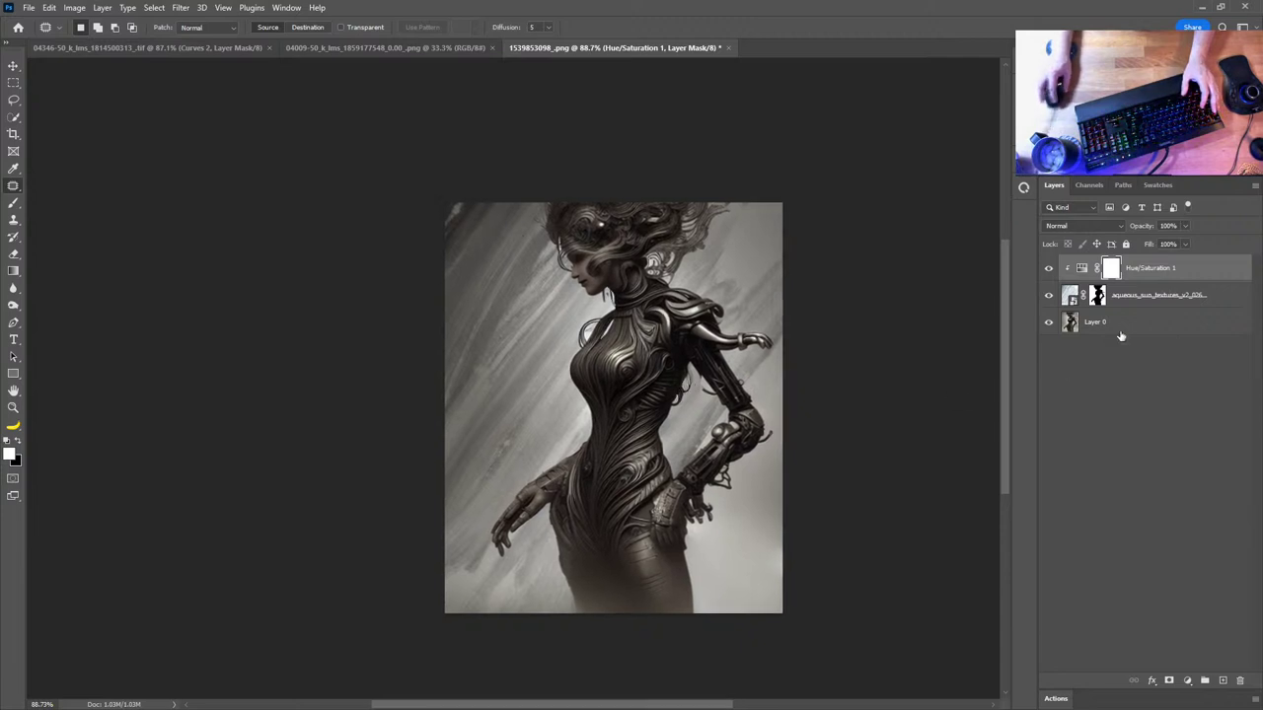
Undo the earlier scaling of the texture layer and cancel the leftover transform
click(1073, 298)
key(ctrl+t)
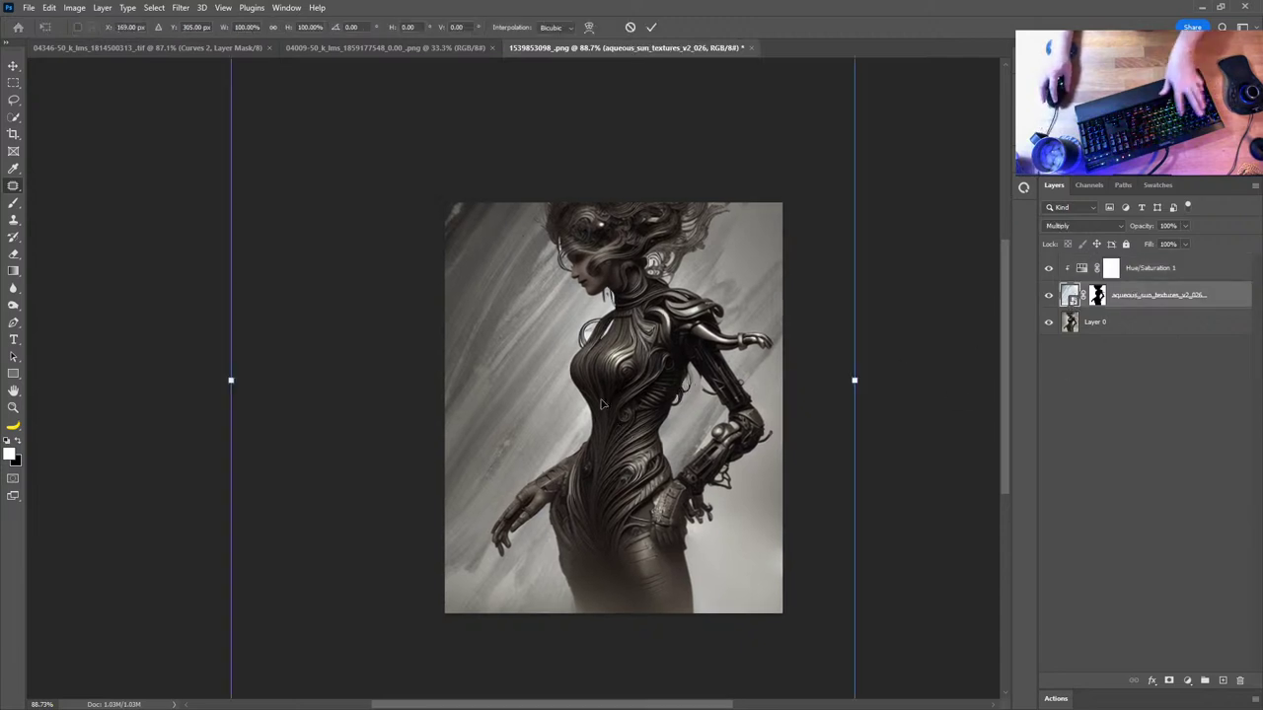
drag(226, 379, 307, 380)
key(ctrl+z)
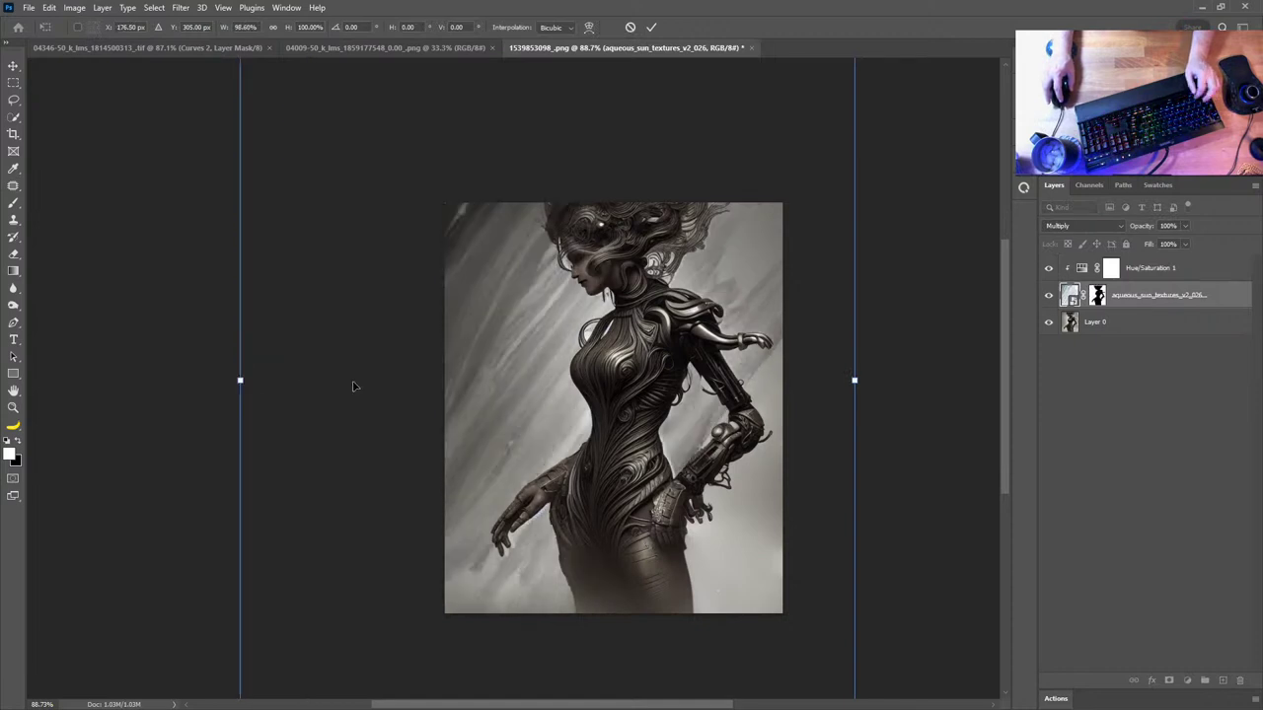
key(Escape)
scroll(699, 427, down, 3)
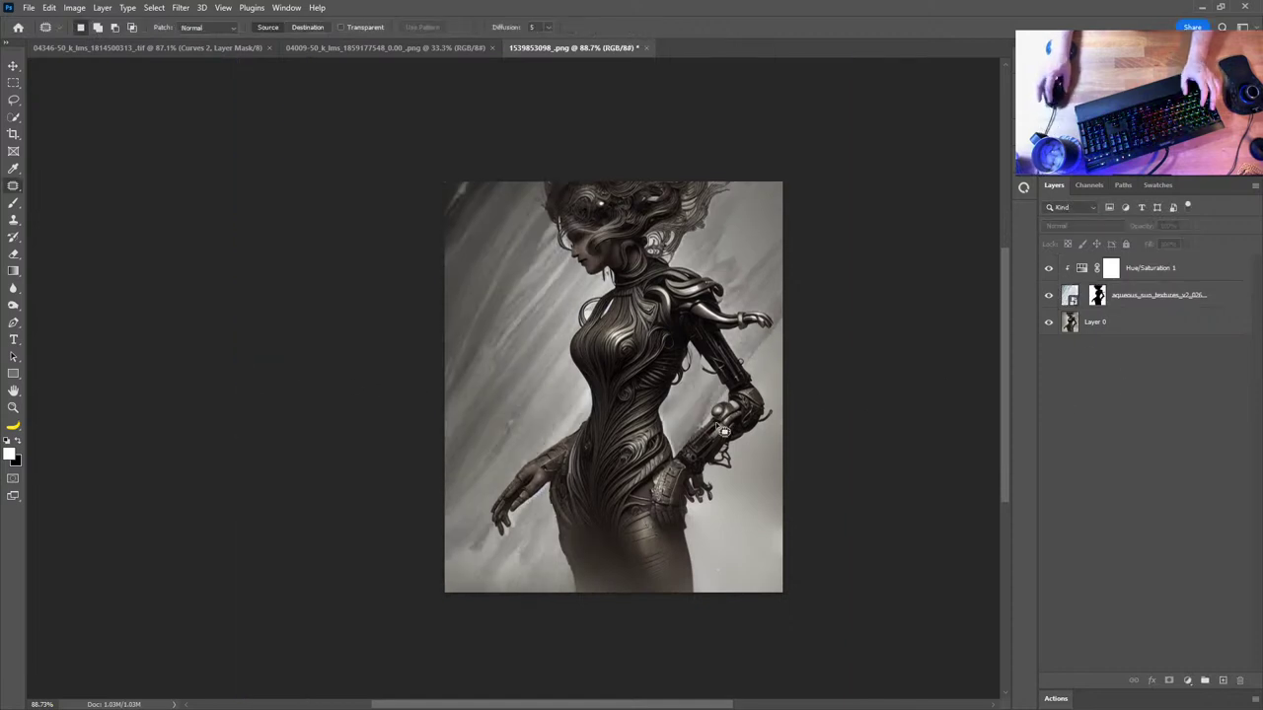
scroll(730, 353, down, 2)
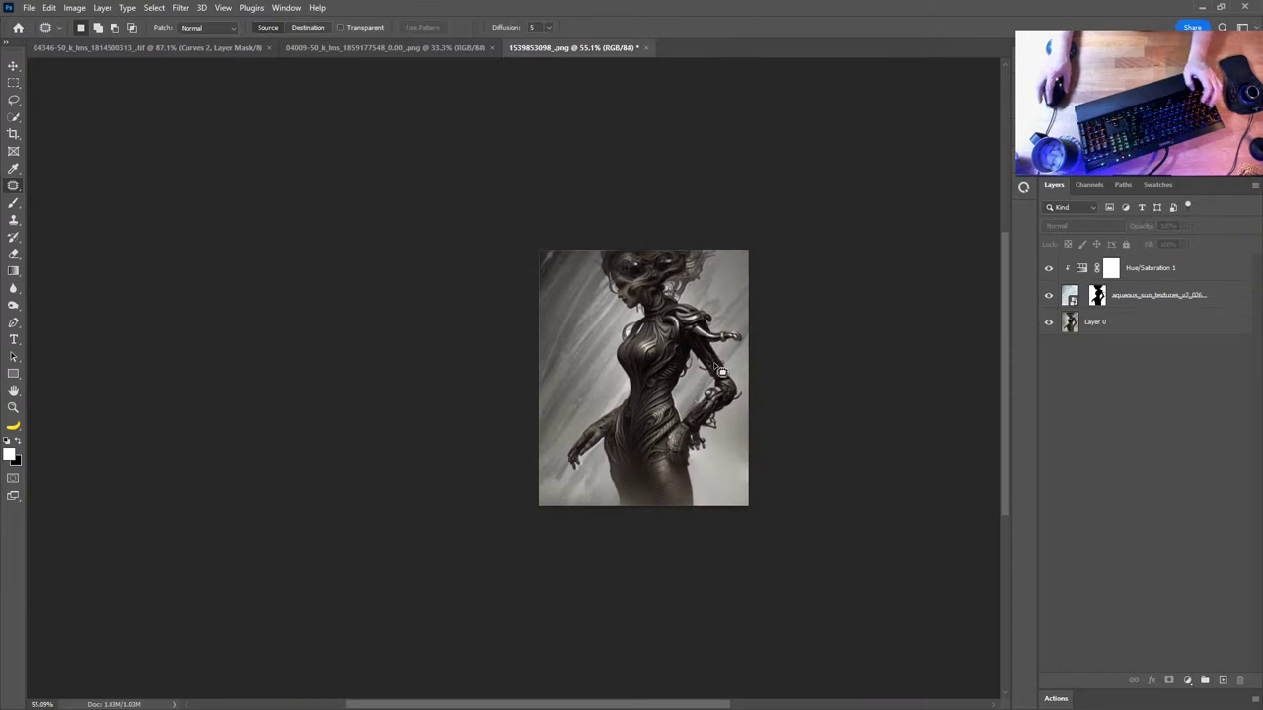
Enlarge, rotate clockwise and shift the texture up and right so it sweeps diagonally
click(1071, 297)
drag(773, 327, 719, 403)
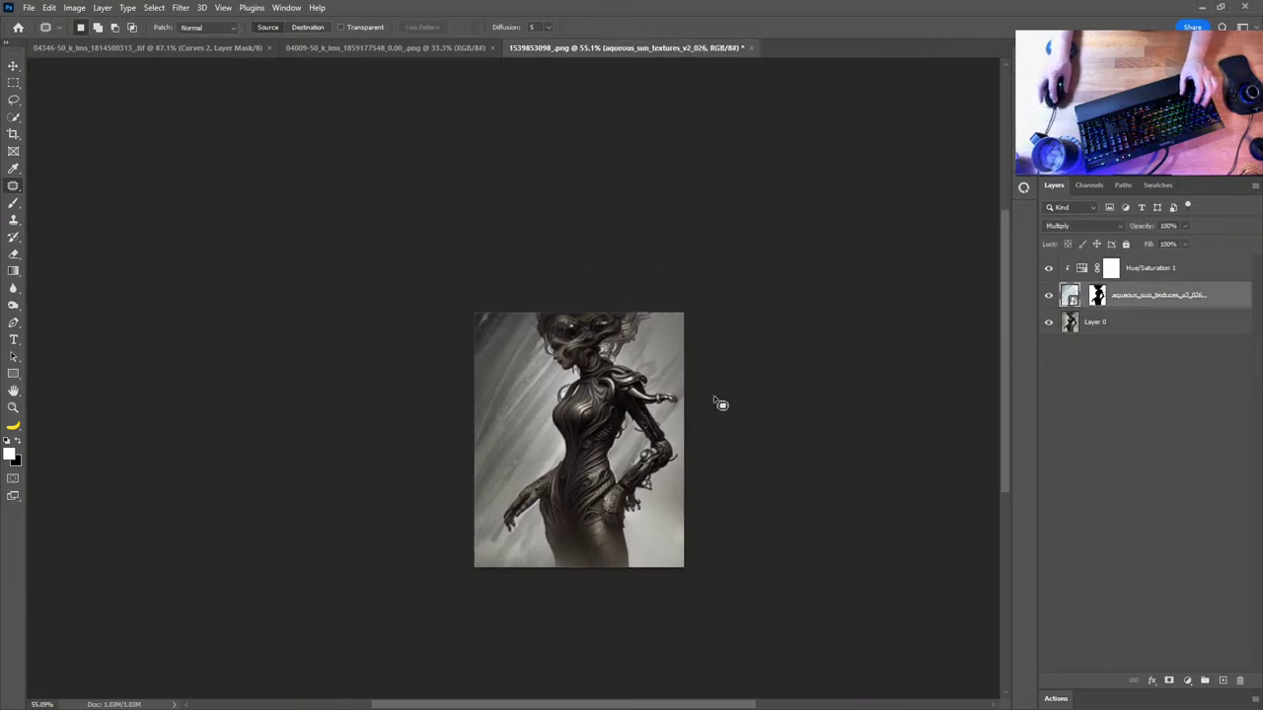
scroll(716, 403, down, 3)
key(ctrl+t)
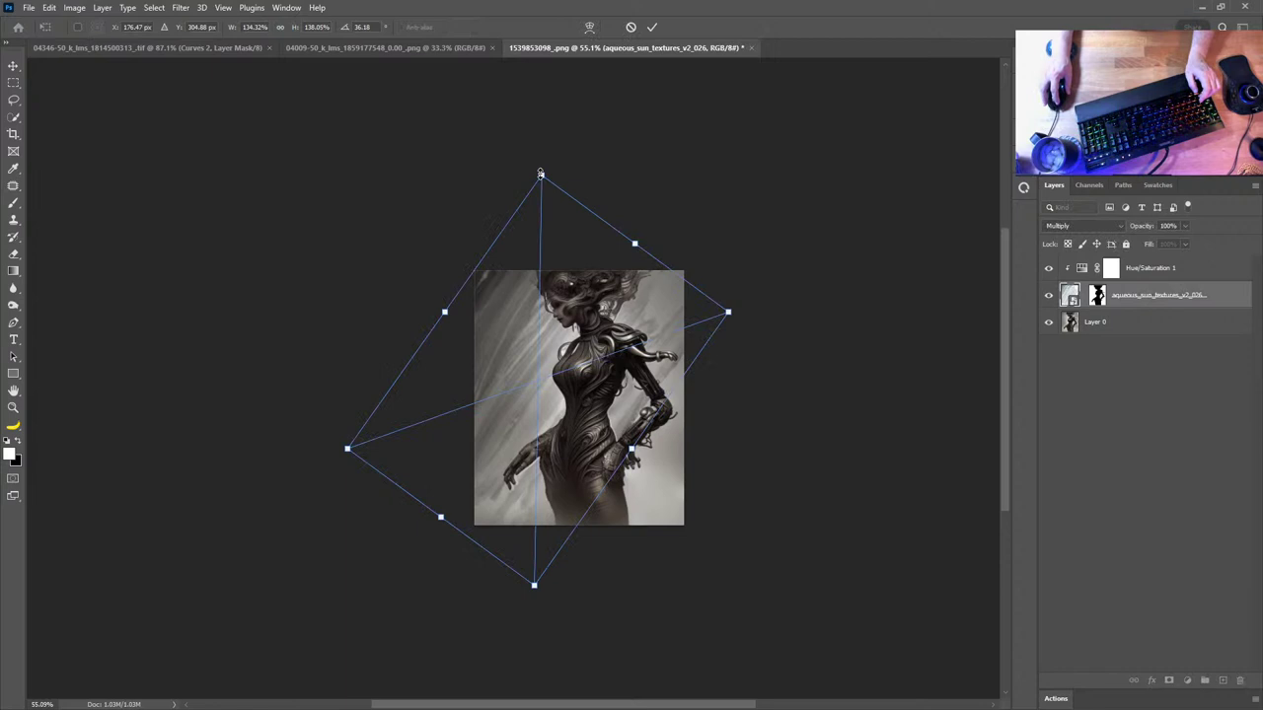
drag(541, 174, 545, 148)
drag(555, 351, 562, 338)
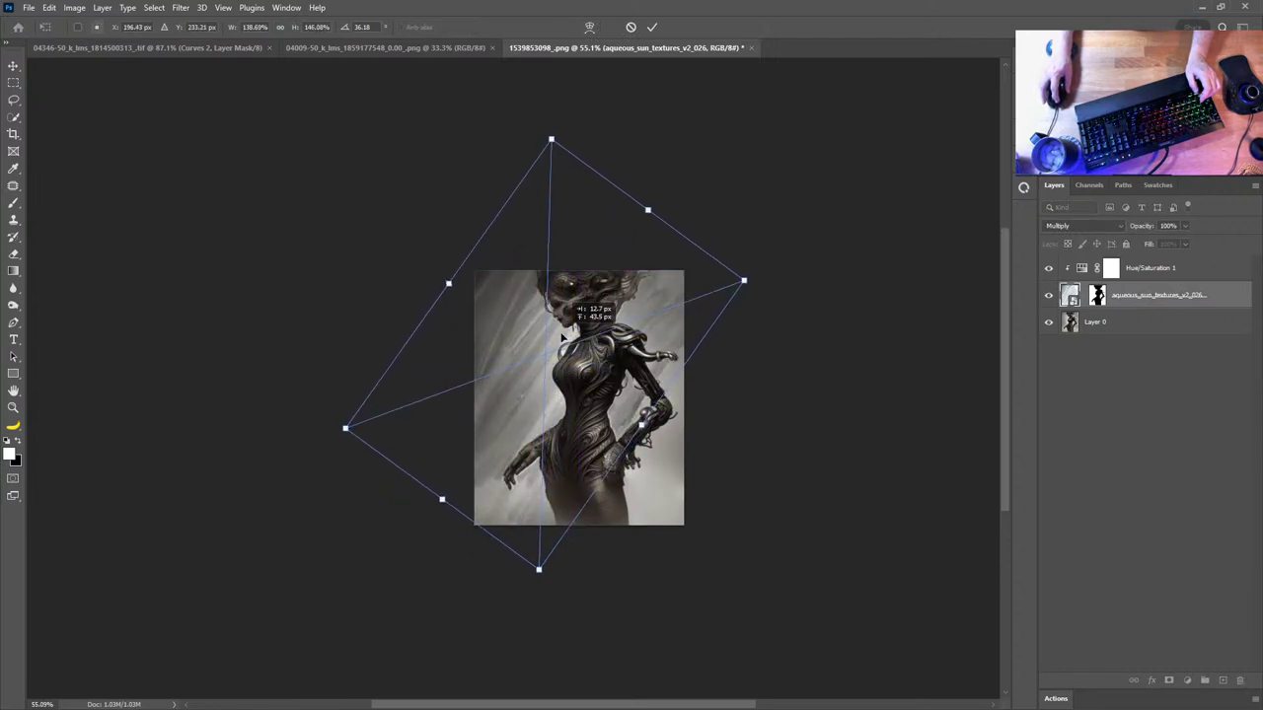
drag(780, 284, 780, 397)
drag(643, 345, 711, 290)
key(Return)
Zoom in on the face, target the texture's layer mask and pick a smaller brush
key(j)
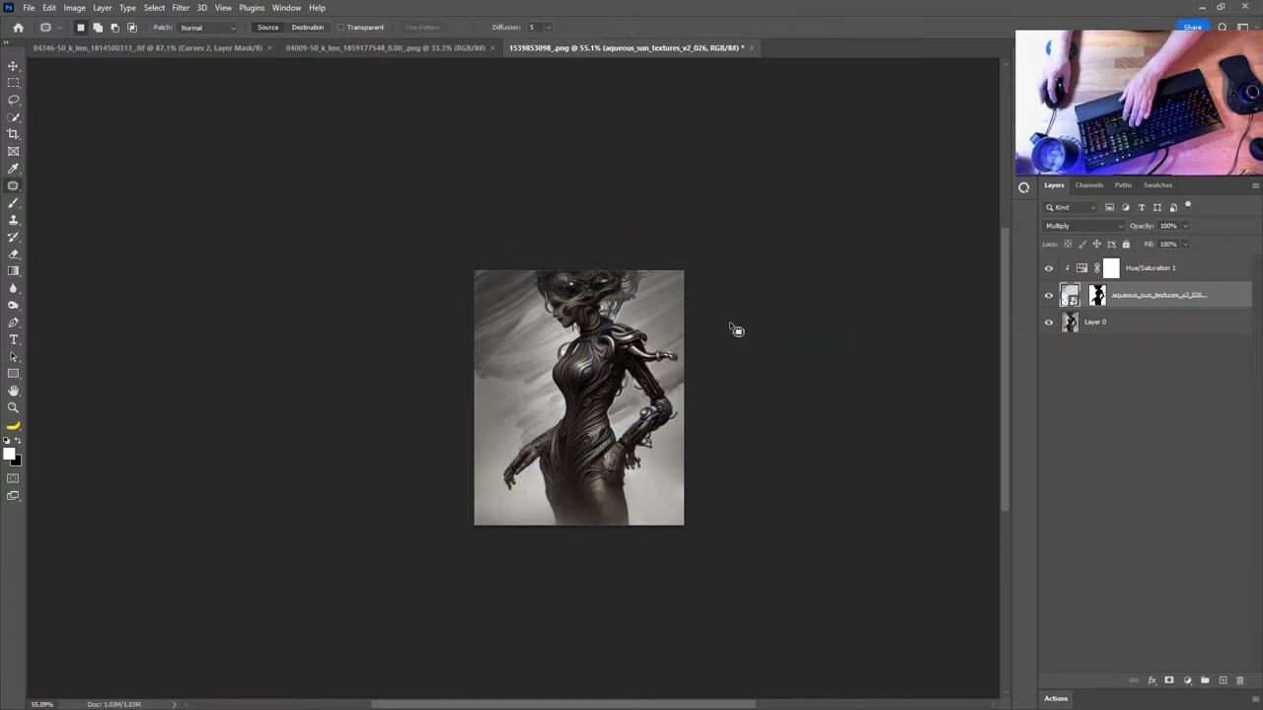
key(z)
drag(578, 322, 612, 333)
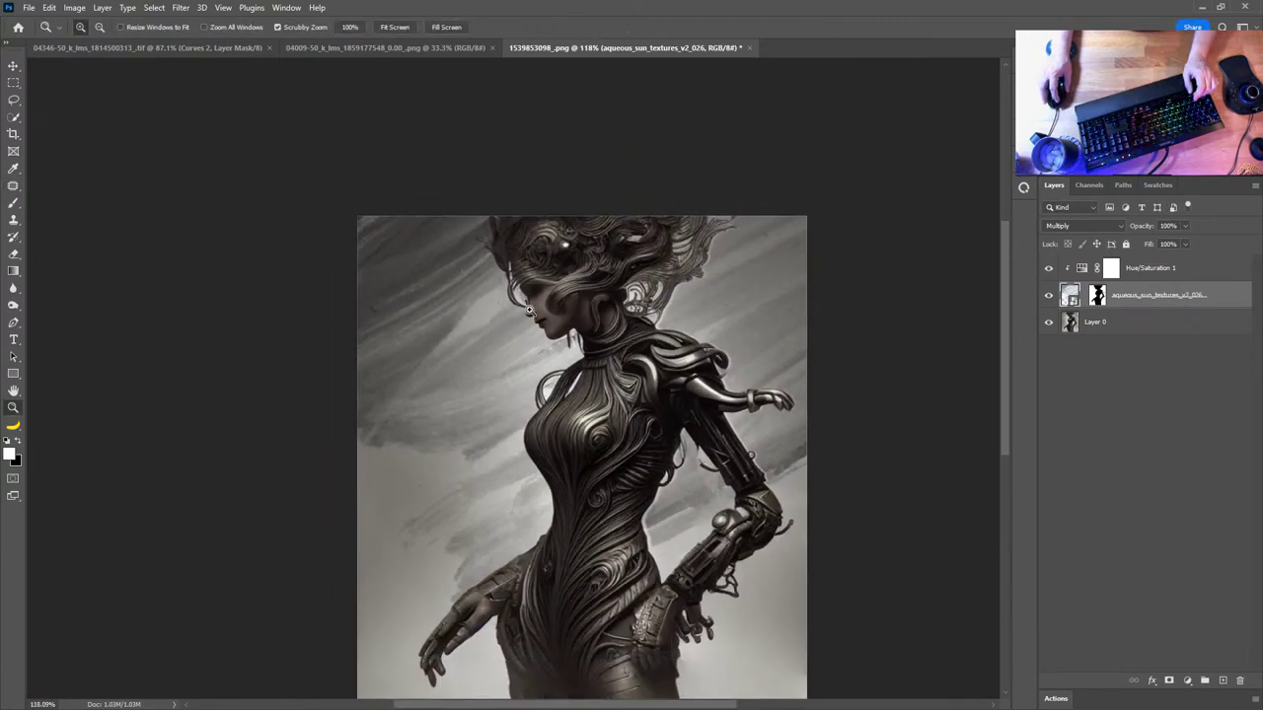
drag(529, 310, 543, 388)
click(1049, 295)
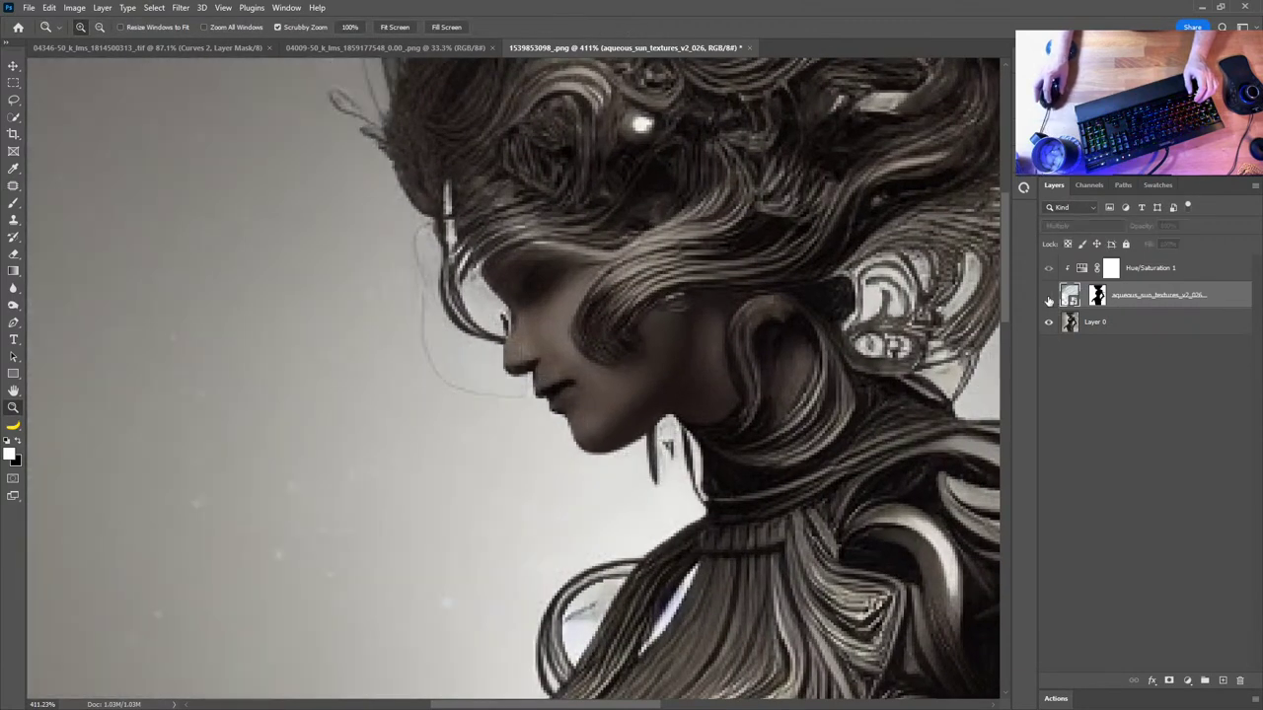
click(1049, 295)
click(1097, 295)
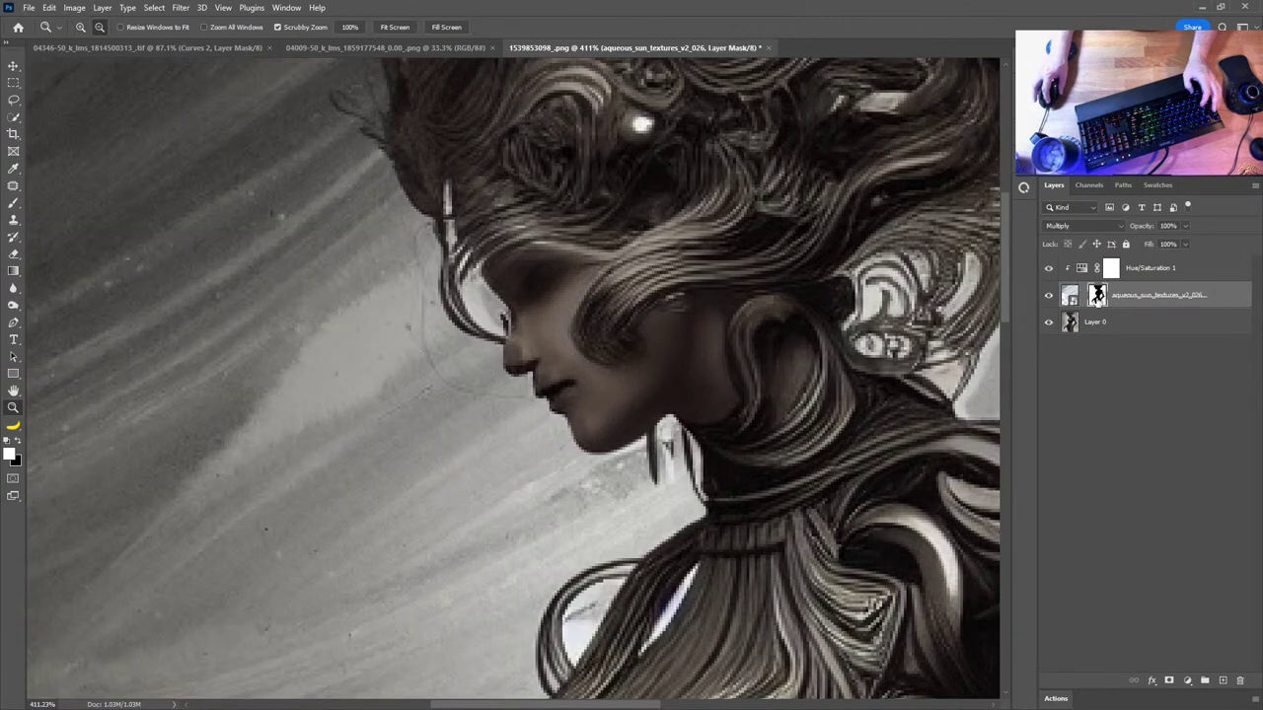
alt+click(1097, 295)
alt+click(1097, 295)
key(b)
drag(600, 335, 434, 345)
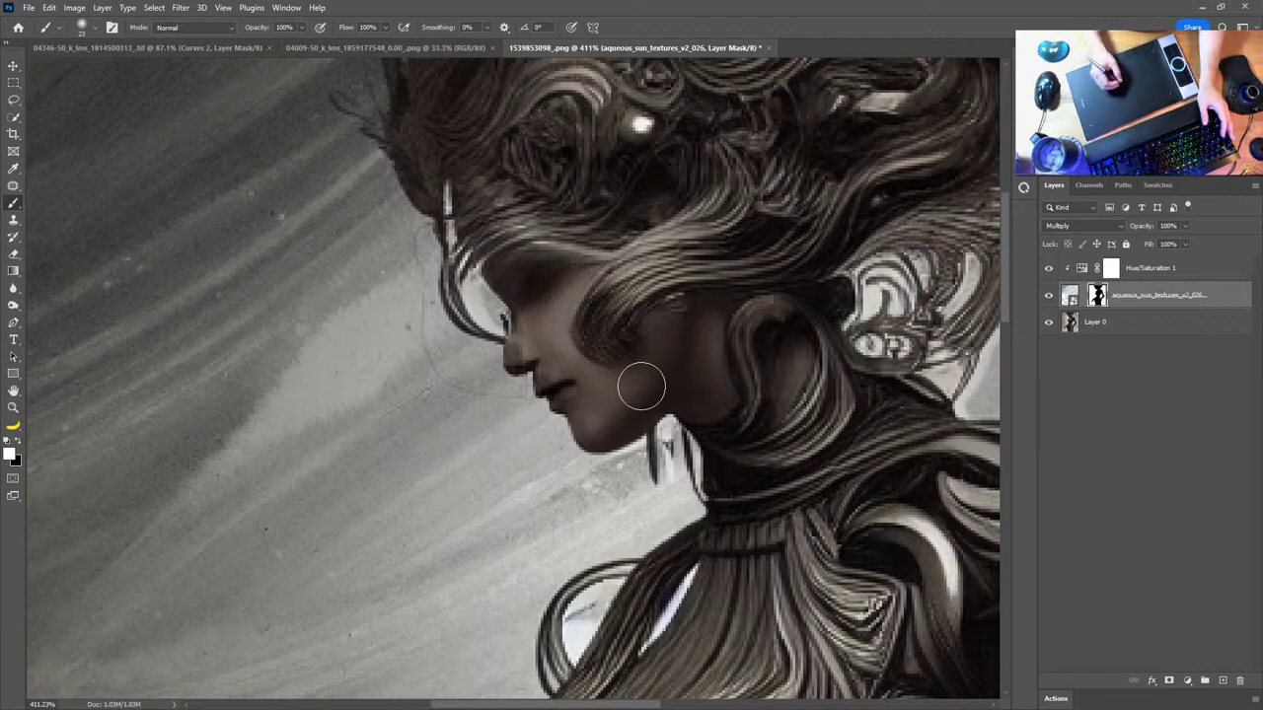
Paint the texture mask black around the face, neck and chest edges, resizing the brush as needed
right_click(700, 368)
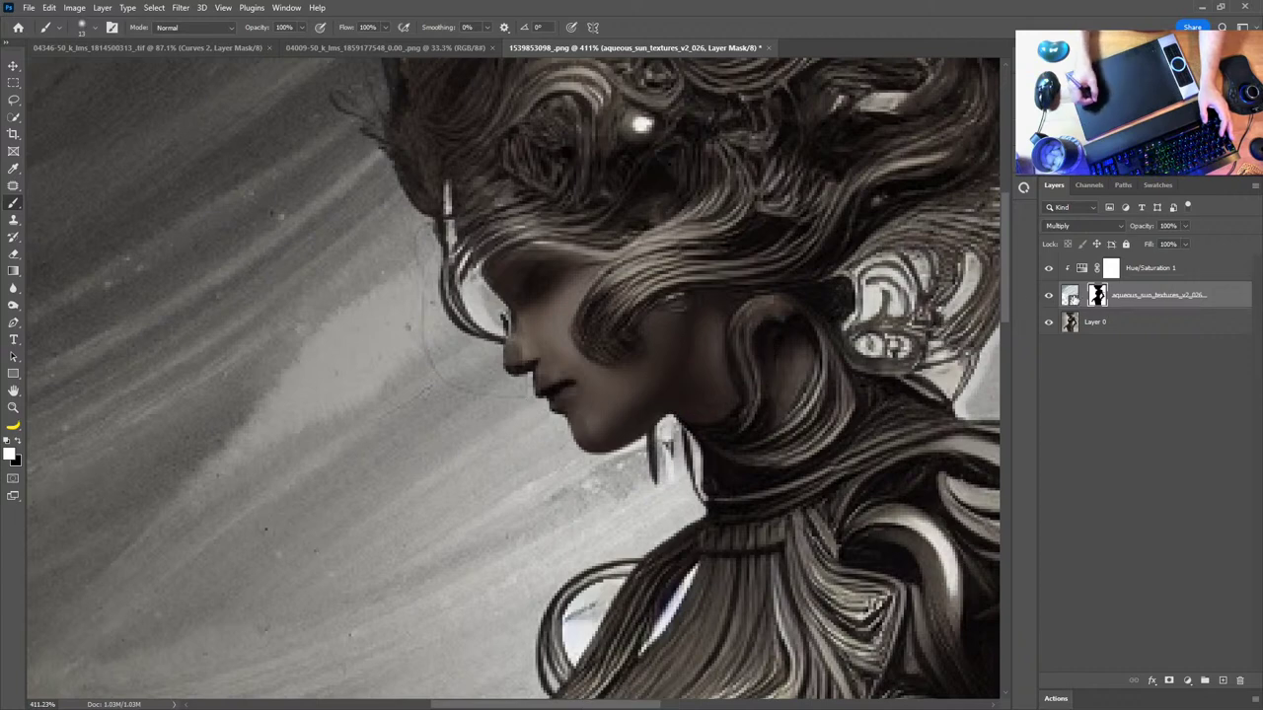
right_click(536, 346)
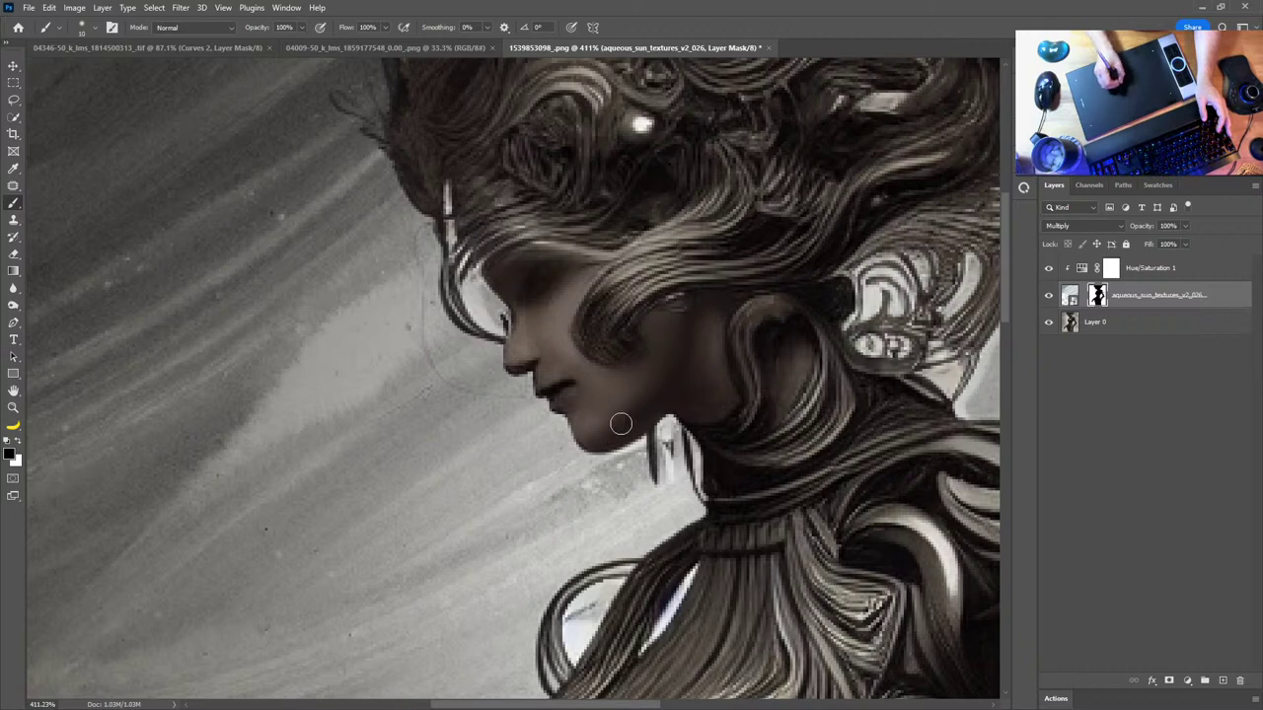
drag(721, 324, 719, 419)
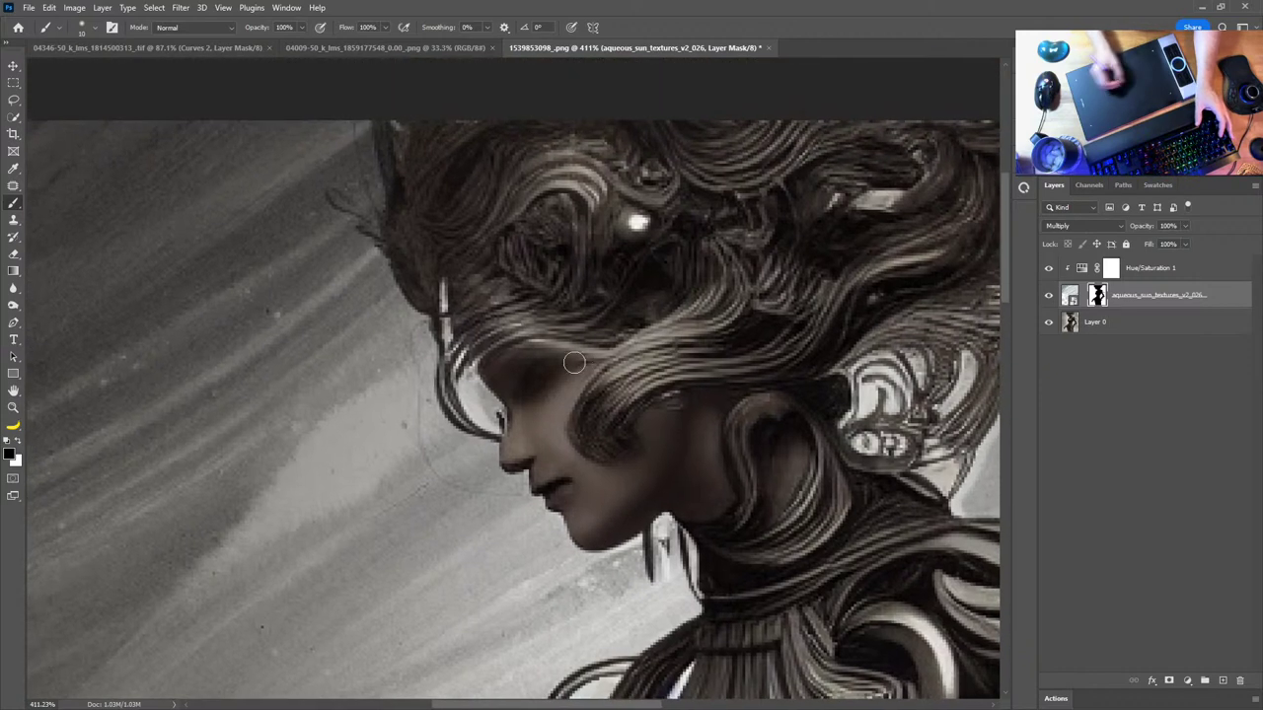
right_click(533, 413)
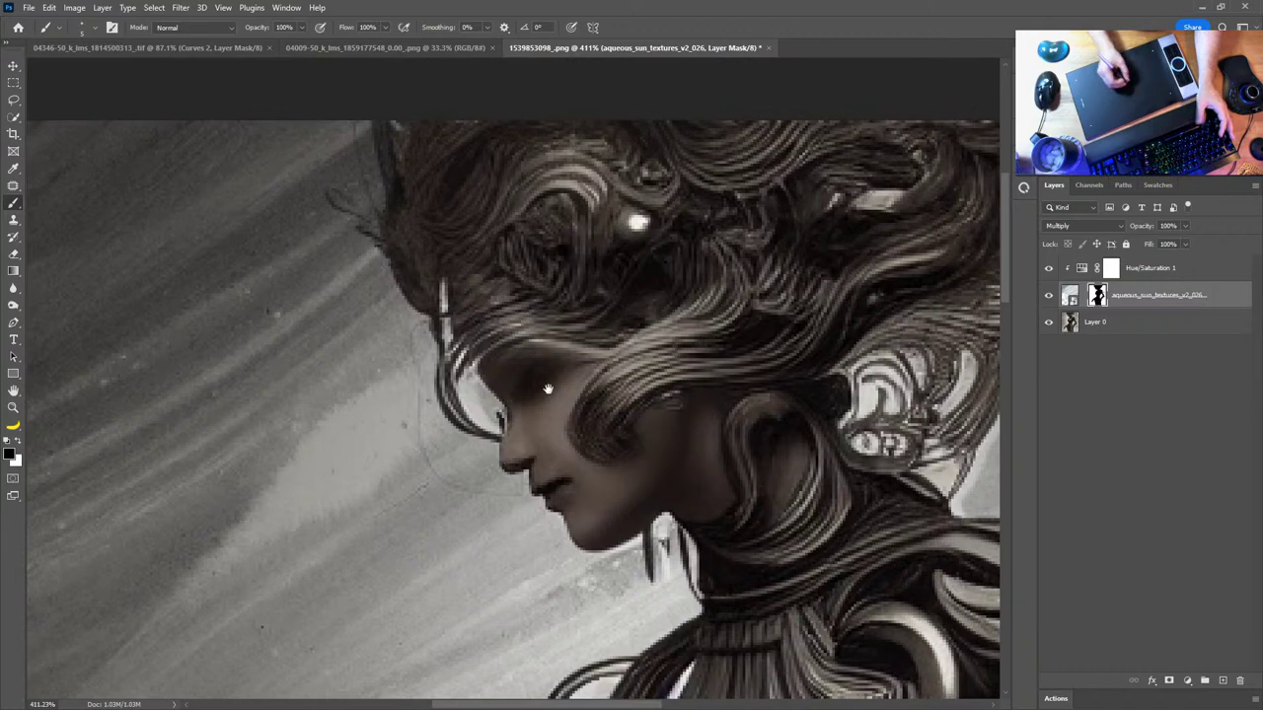
mouse_move(547, 388)
mouse_down()
mouse_move(534, 385)
mouse_move(580, 422)
mouse_up()
right_click(568, 319)
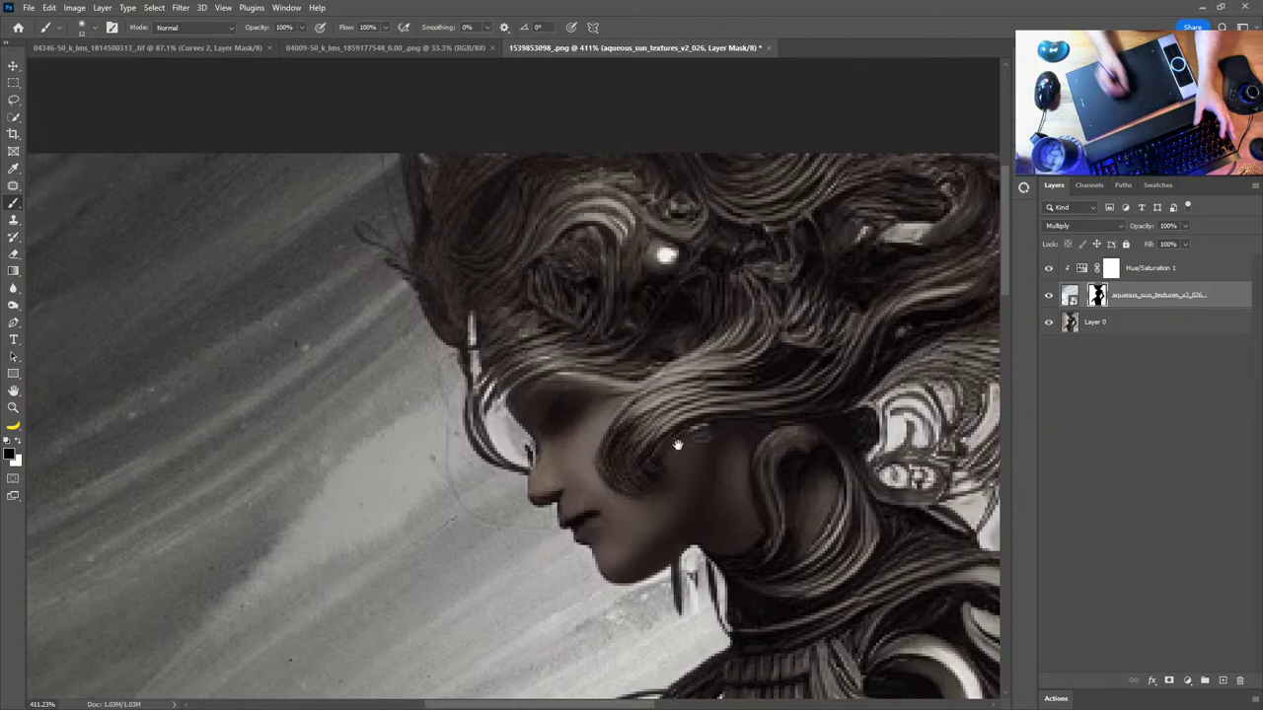
drag(677, 446, 600, 260)
scroll(585, 385, down, 2)
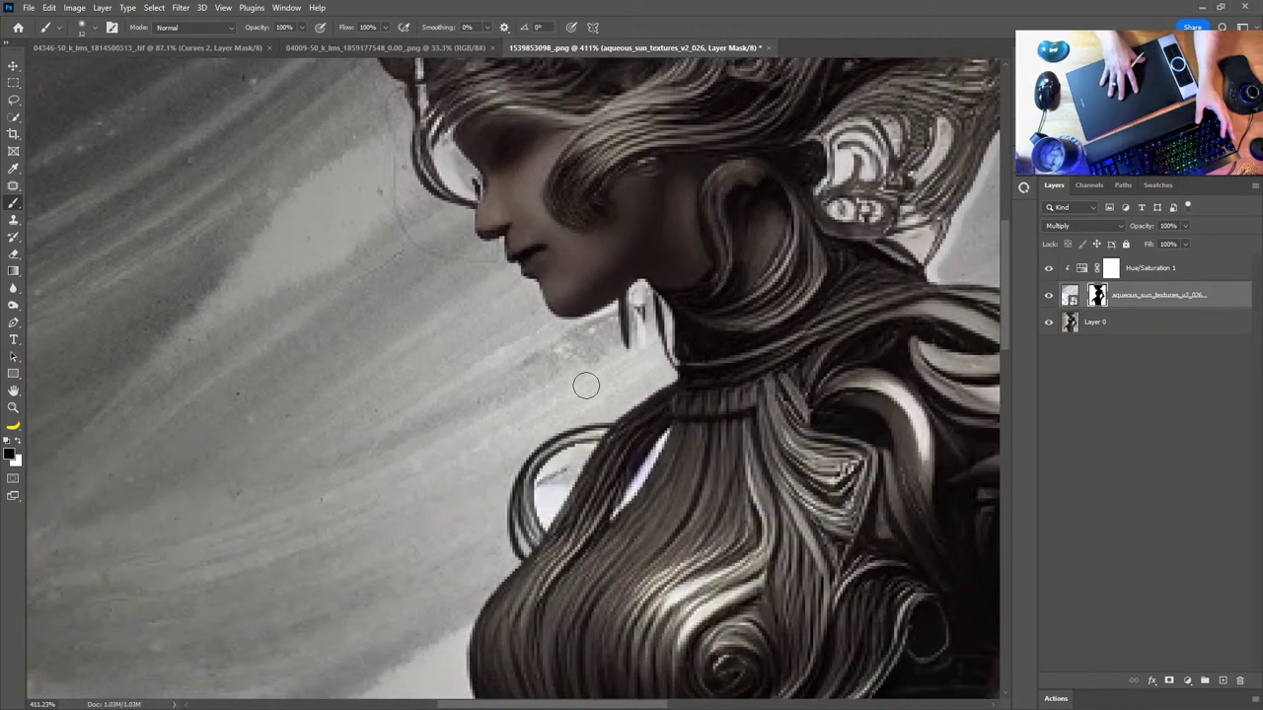
scroll(507, 358, down, 3)
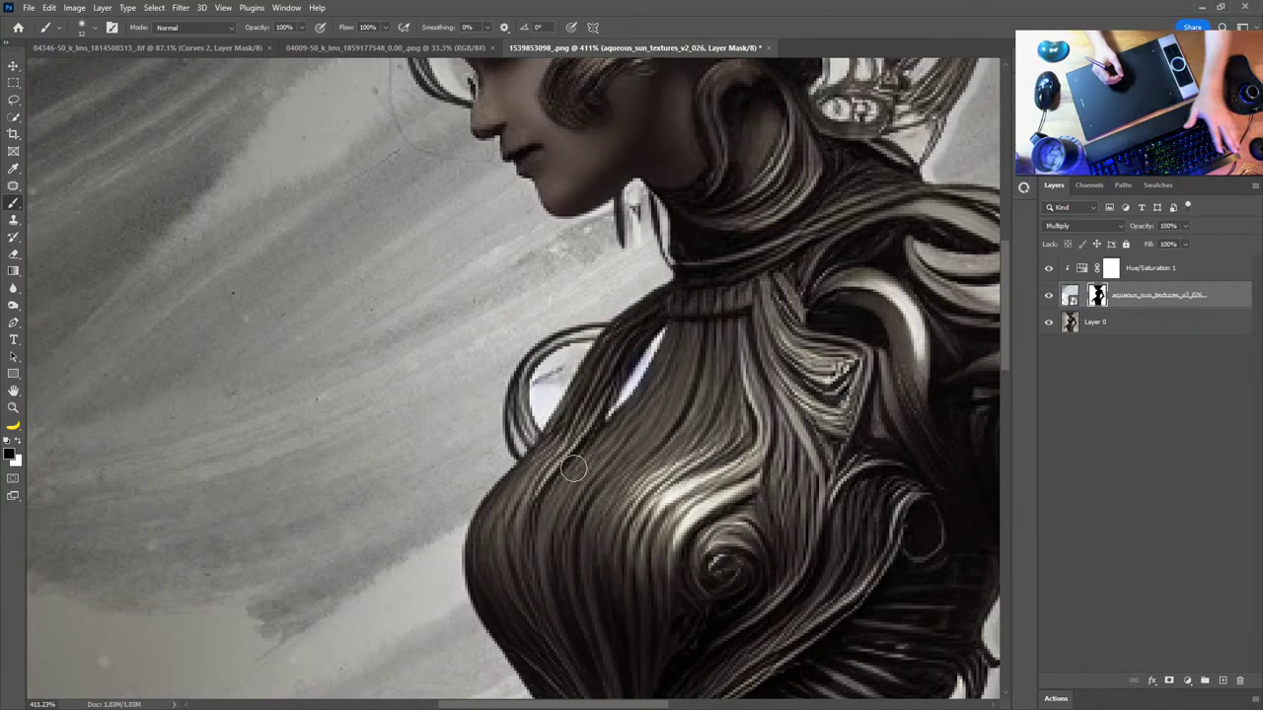
key(z)
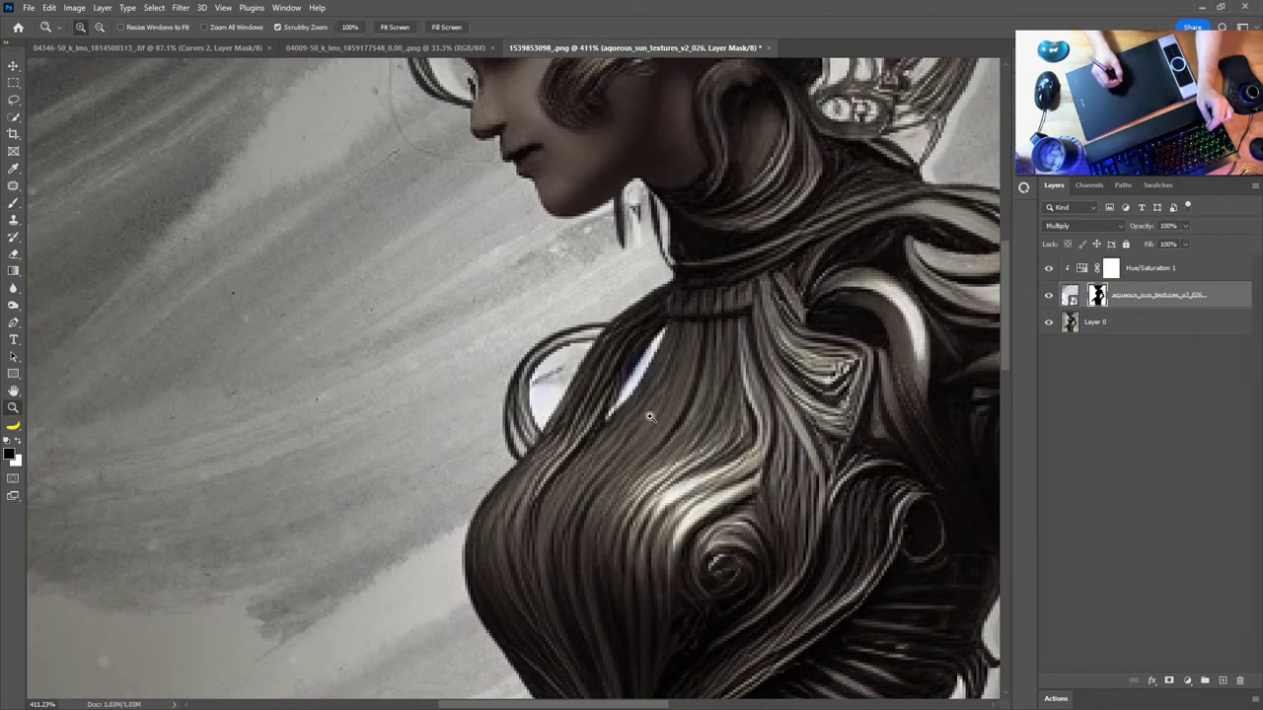
drag(650, 416, 560, 398)
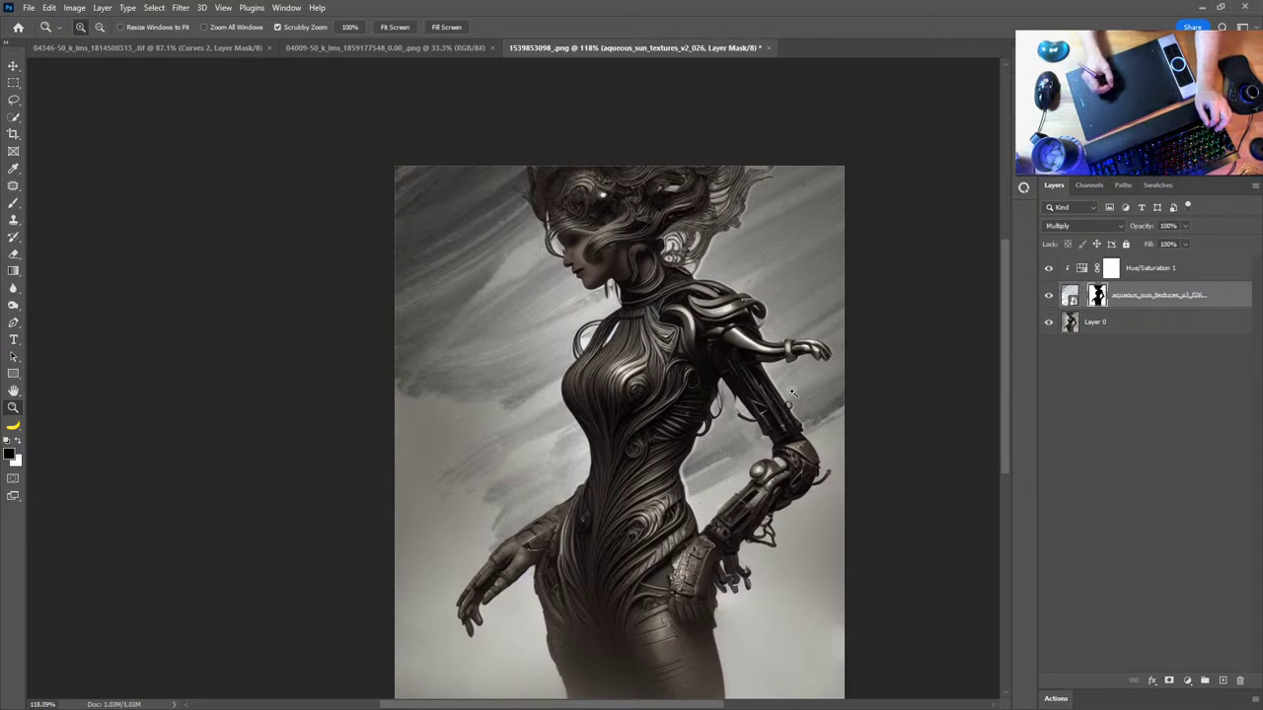
Rotate the texture further and move it up and right on the canvas
key(v)
mouse_move(549, 399)
mouse_down()
mouse_move(557, 423)
mouse_move(545, 422)
mouse_up()
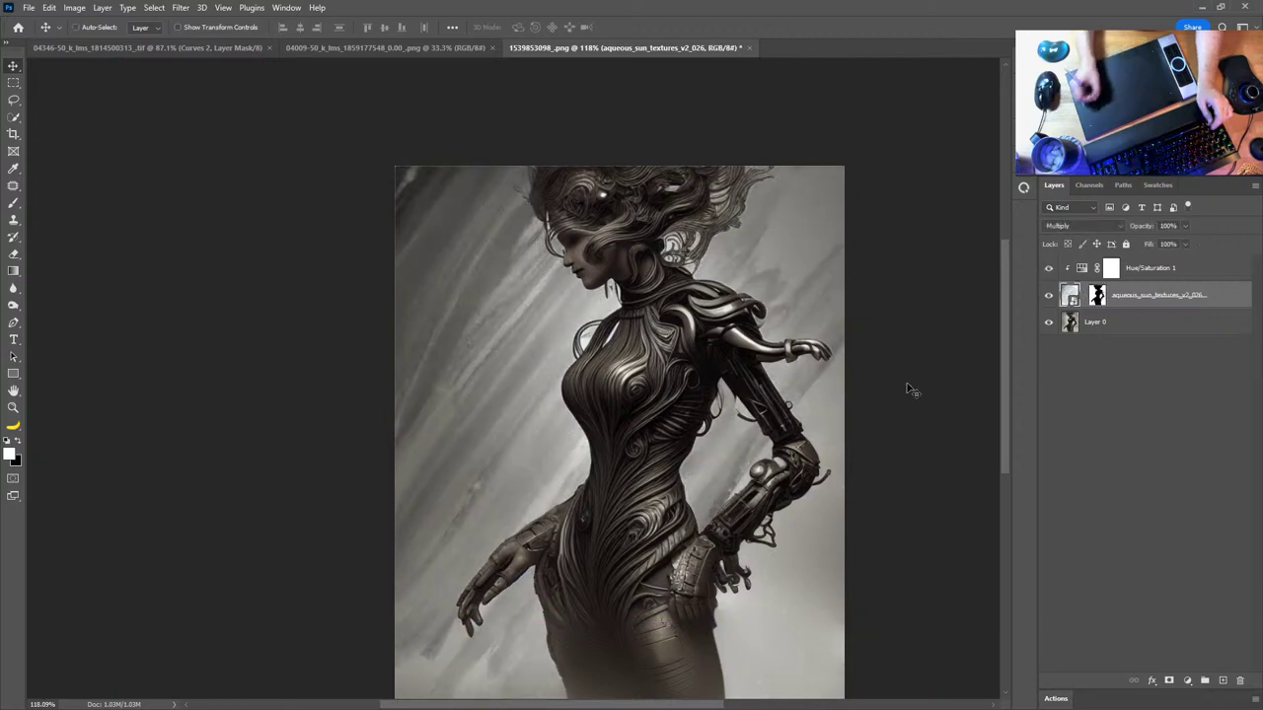
key(z)
drag(797, 425, 763, 459)
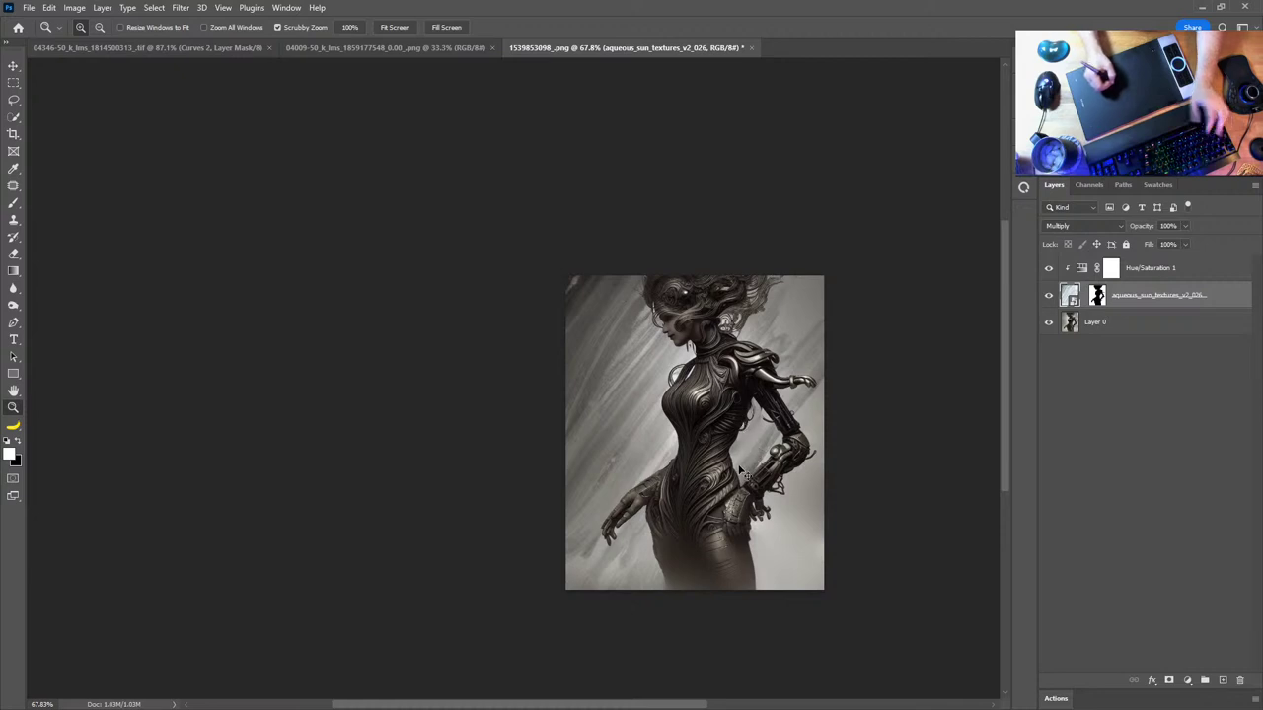
key(ctrl+t)
drag(877, 329, 865, 391)
drag(723, 454, 761, 328)
key(ctrl+h)
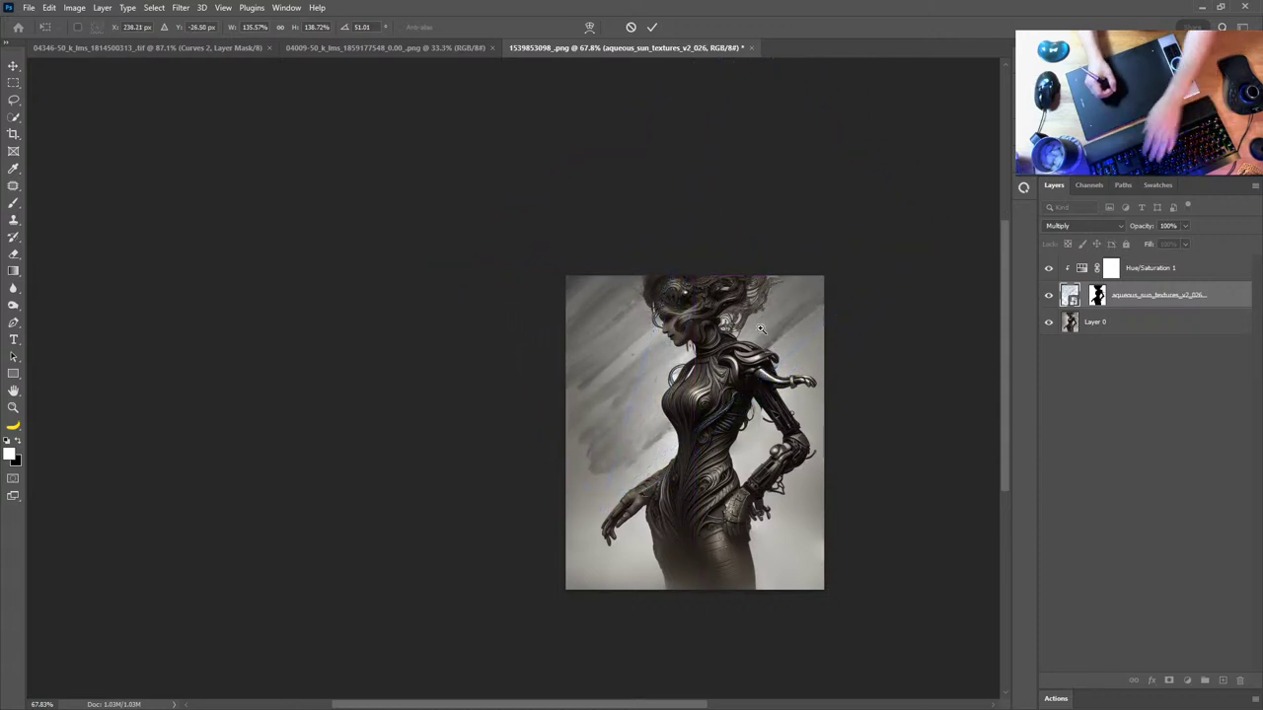
key(Return)
key(z)
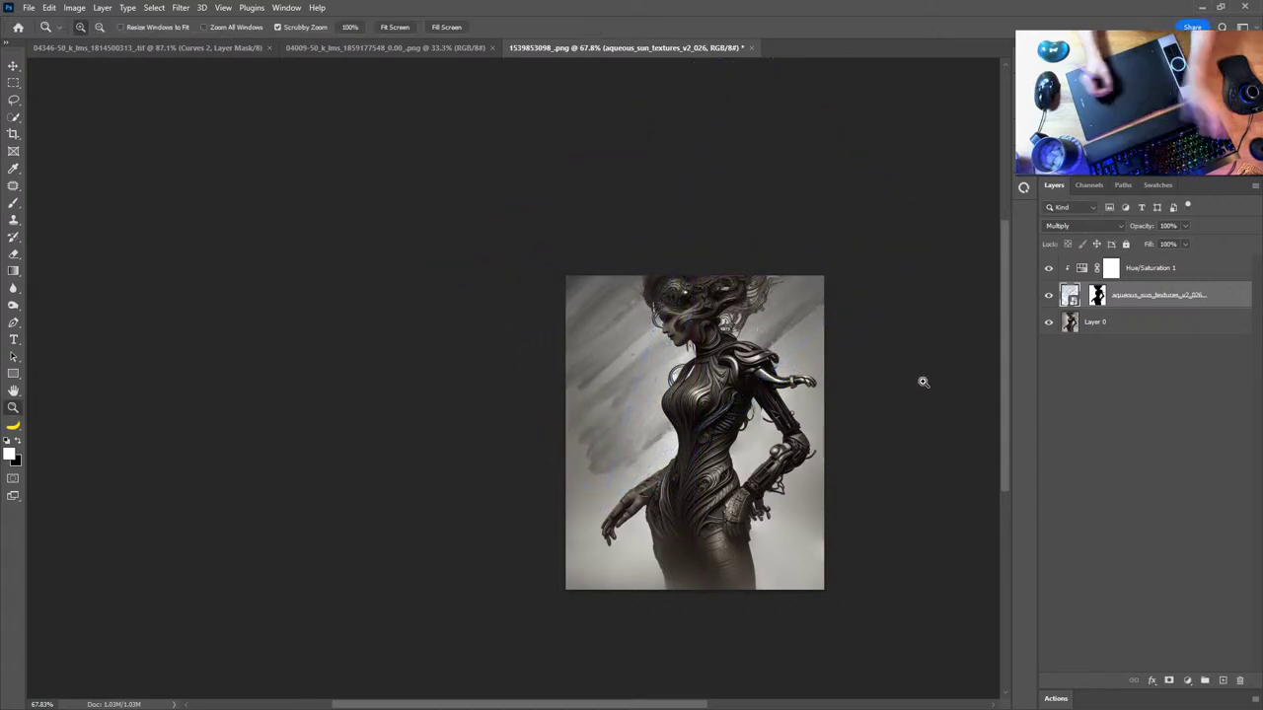
Group the texture and Hue/Saturation 1 into Group 1 and duplicate it as Group 1 copy
shift+click(1164, 268)
key(ctrl+e)
key(ctrl+z)
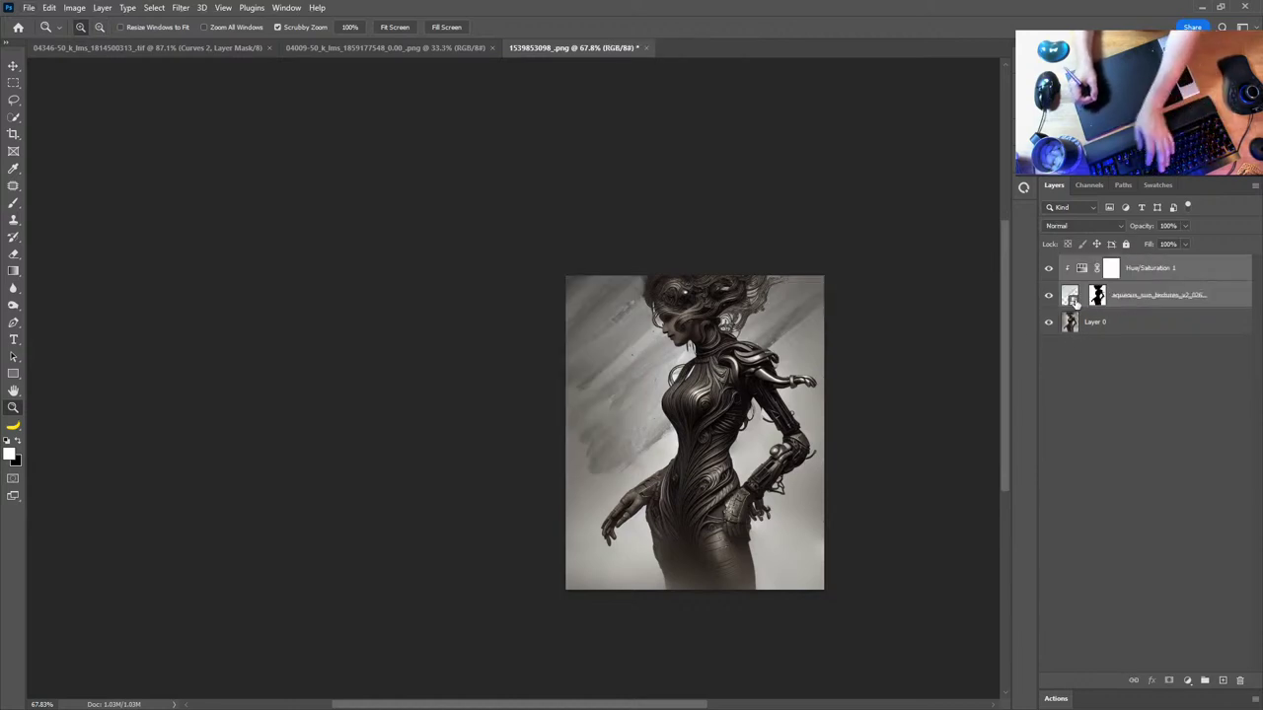
key(ctrl+g)
drag(1111, 264, 1115, 279)
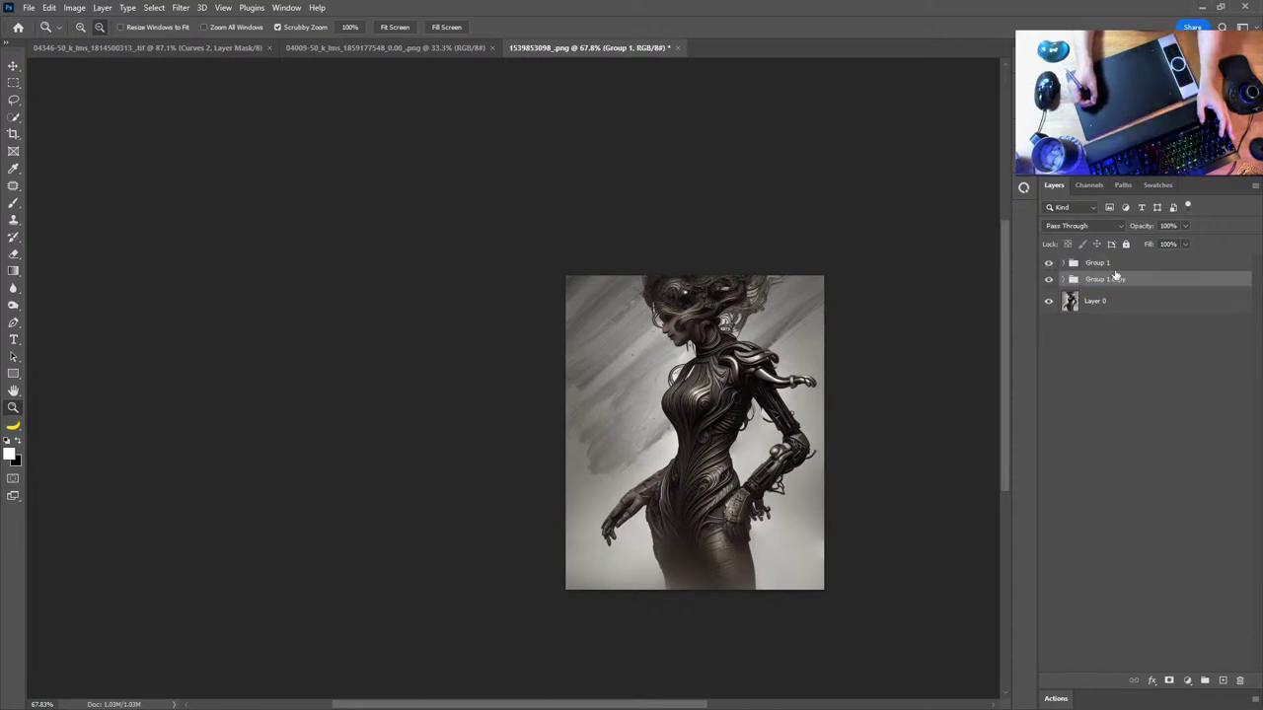
Slide Group 1 copy 141 px sideways, rotate it about 116° and shift it right and up
key(g)
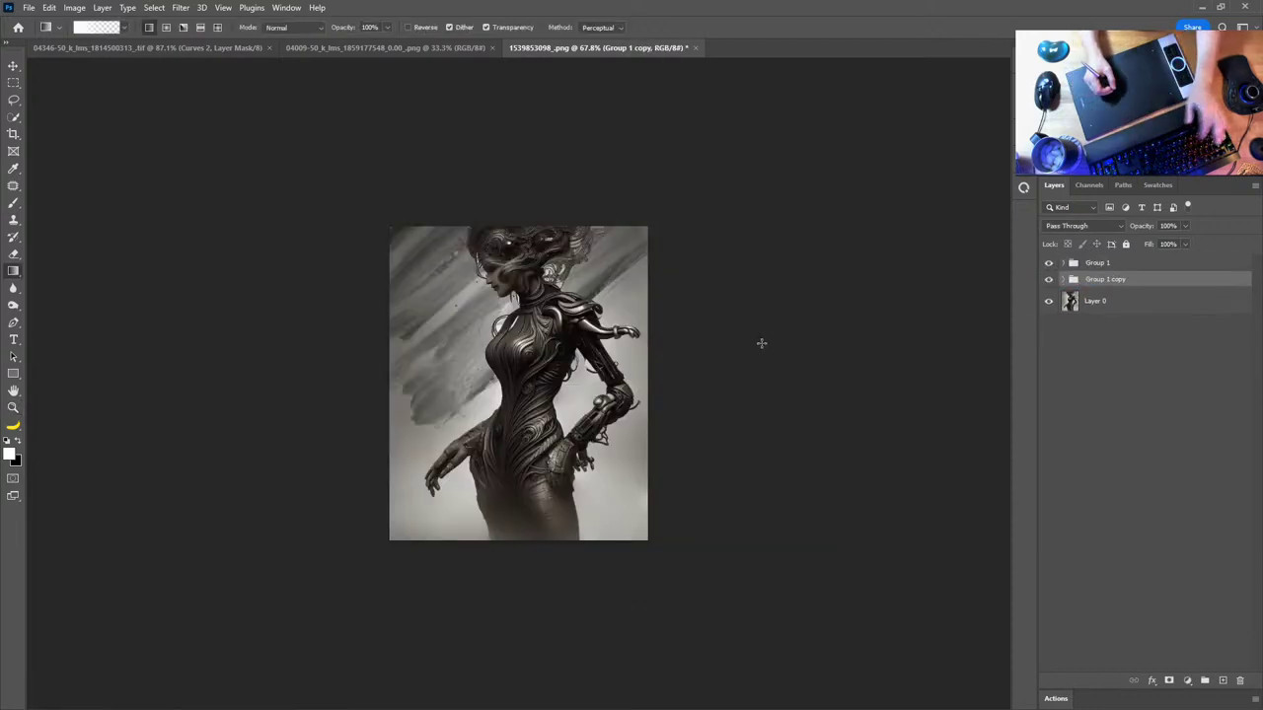
key(v)
key(f)
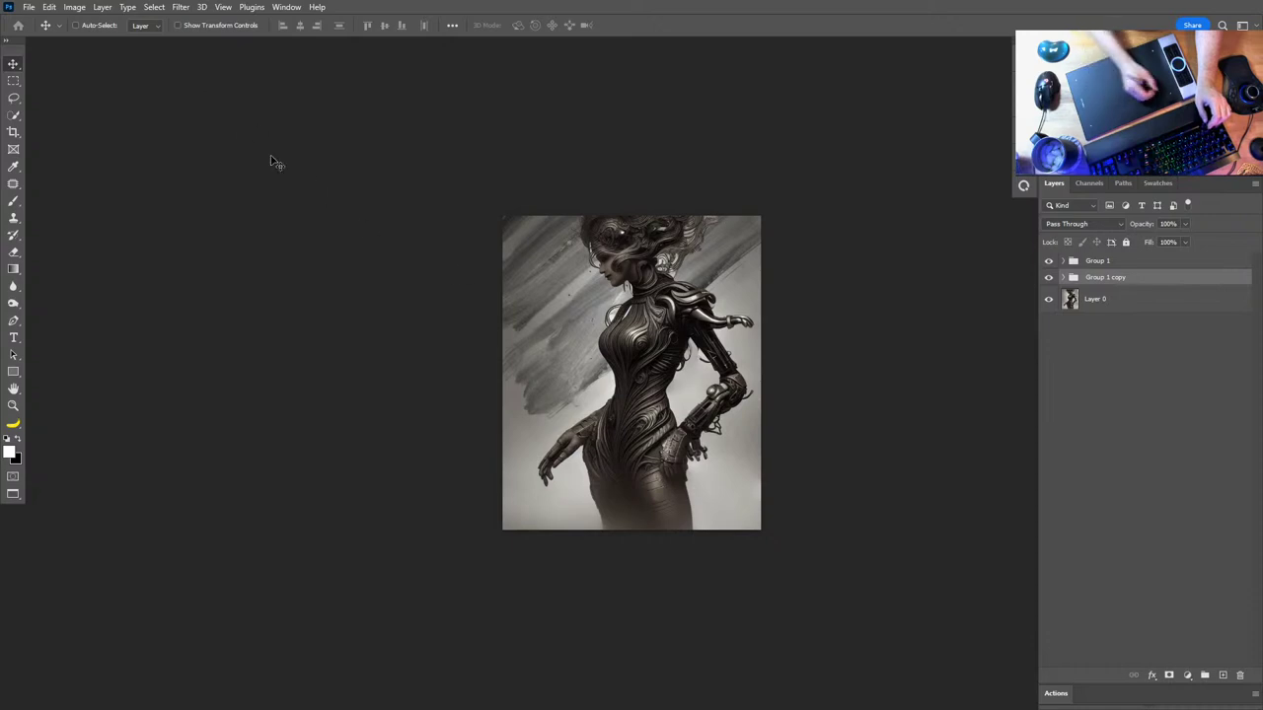
key(f)
key(f)
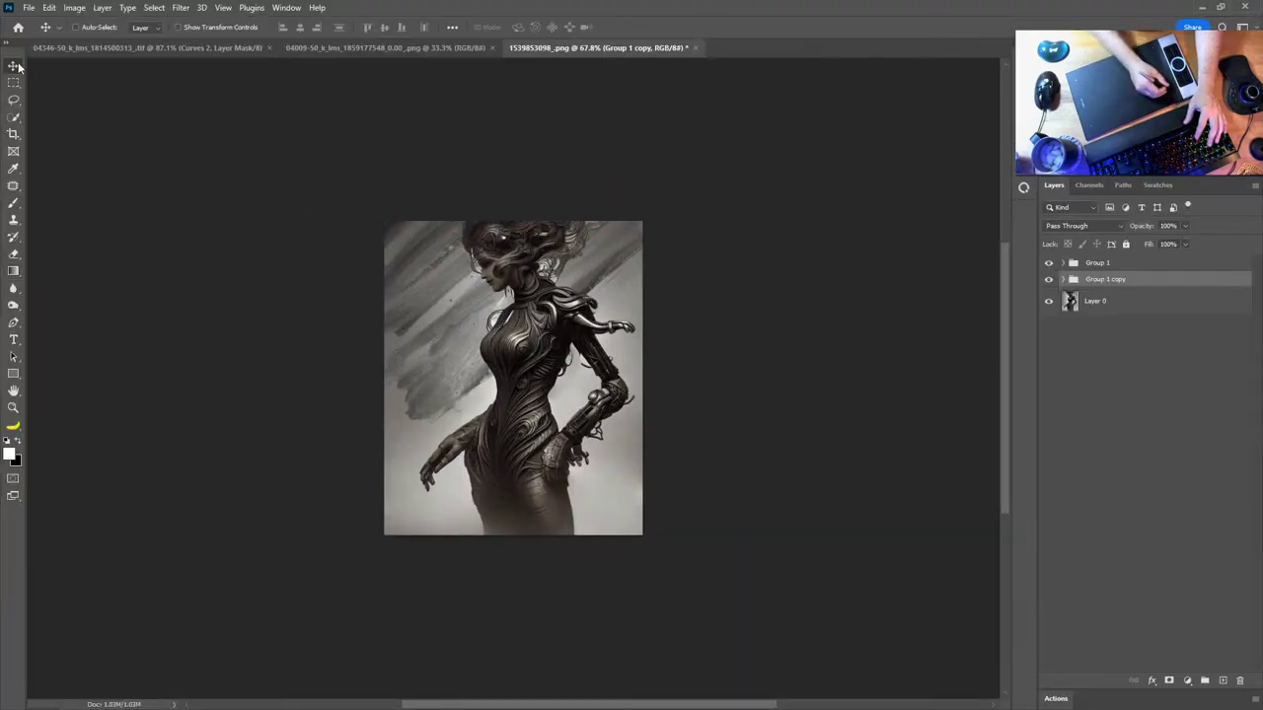
drag(506, 353, 613, 446)
key(ctrl+y)
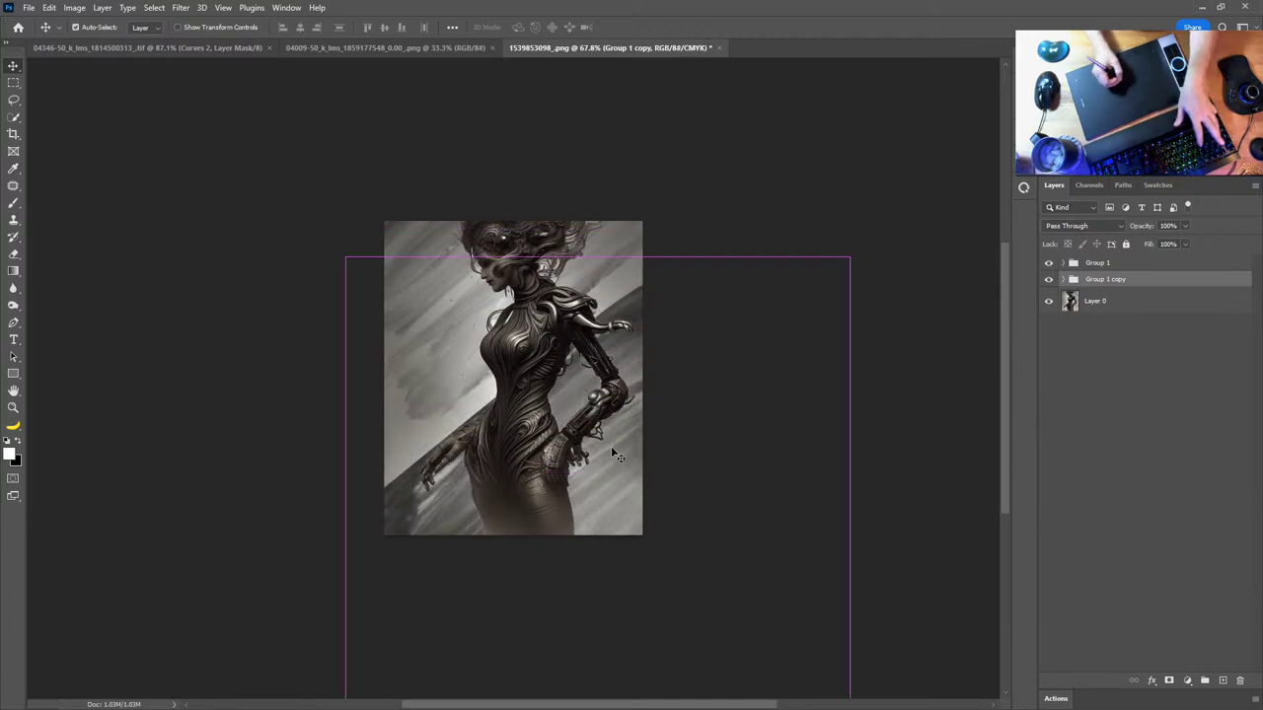
key(ctrl+t)
drag(858, 226, 538, 555)
drag(602, 440, 593, 482)
key(Return)
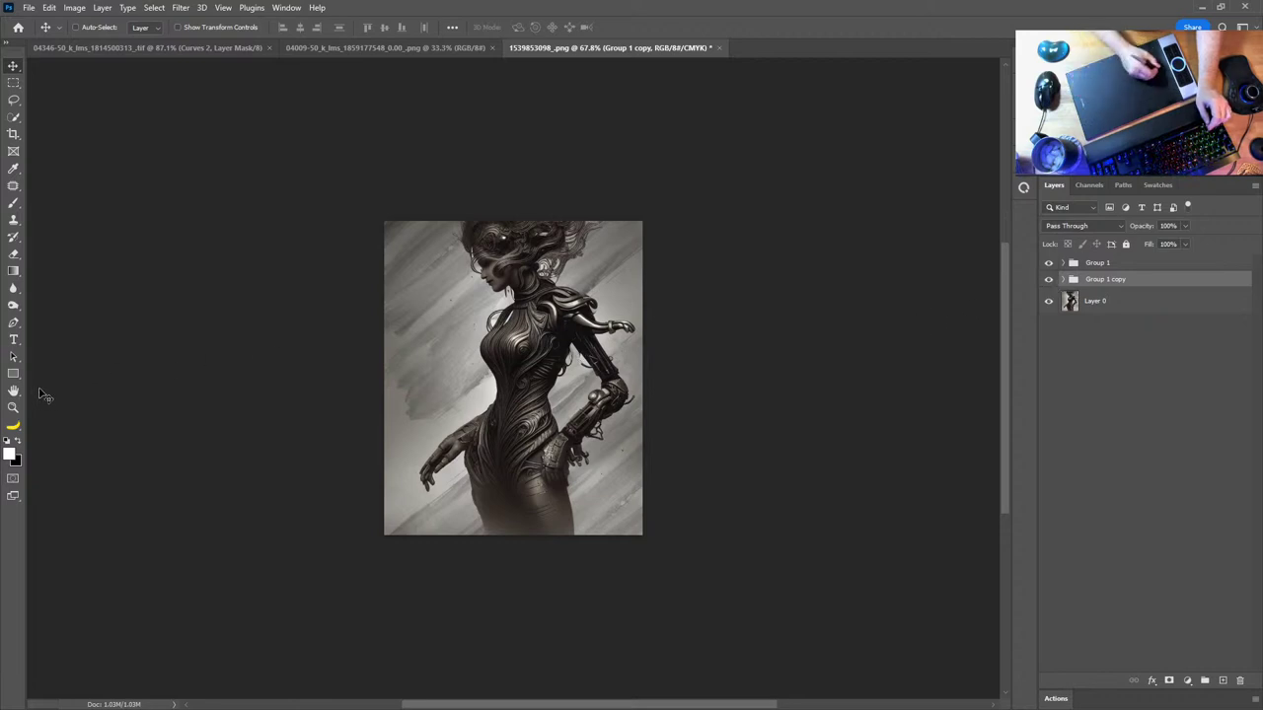
Nest Group 1 and Group 1 copy inside Group 2, zoom to 82.9% and expand the groups
double_click(14, 393)
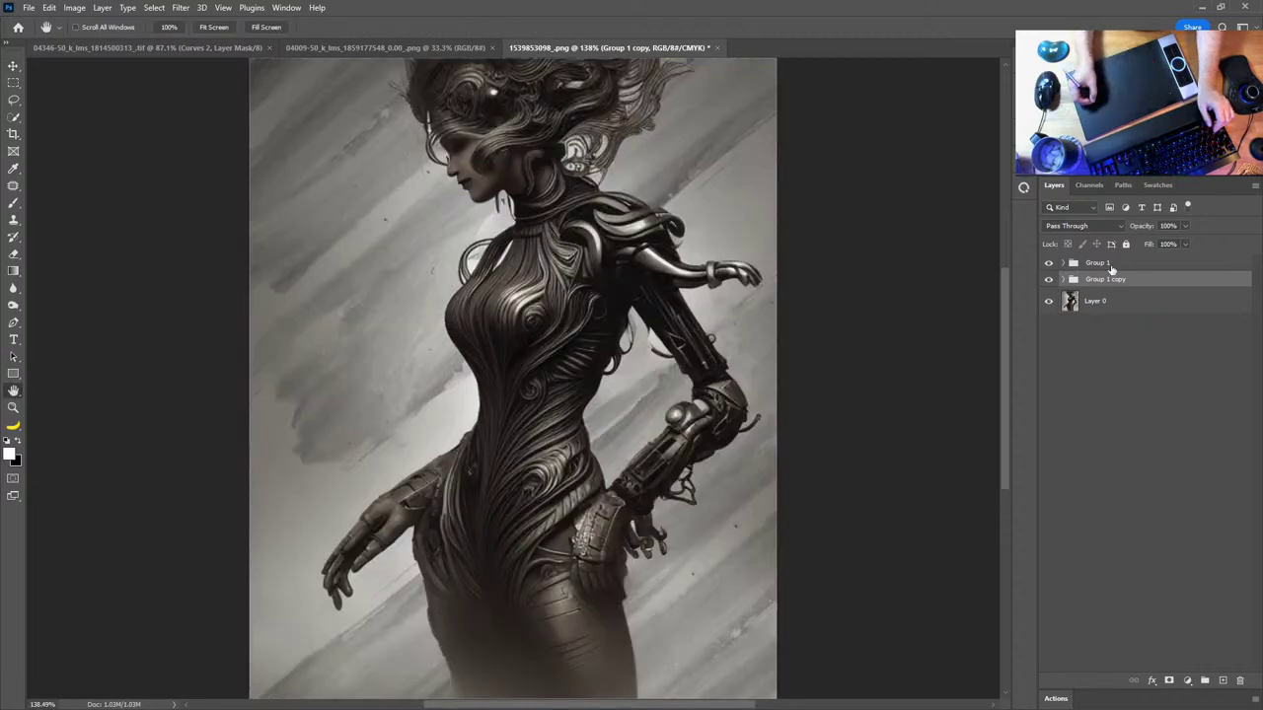
shift+click(1097, 262)
key(ctrl+g)
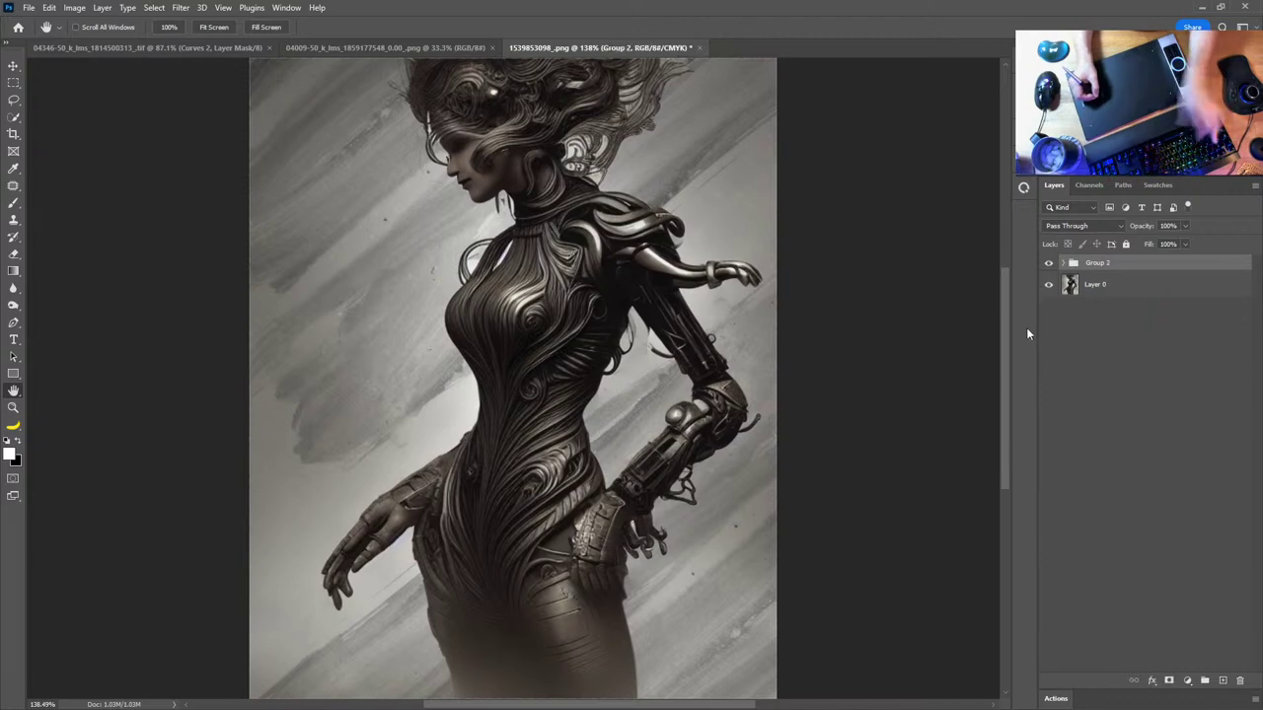
key(ctrl+j)
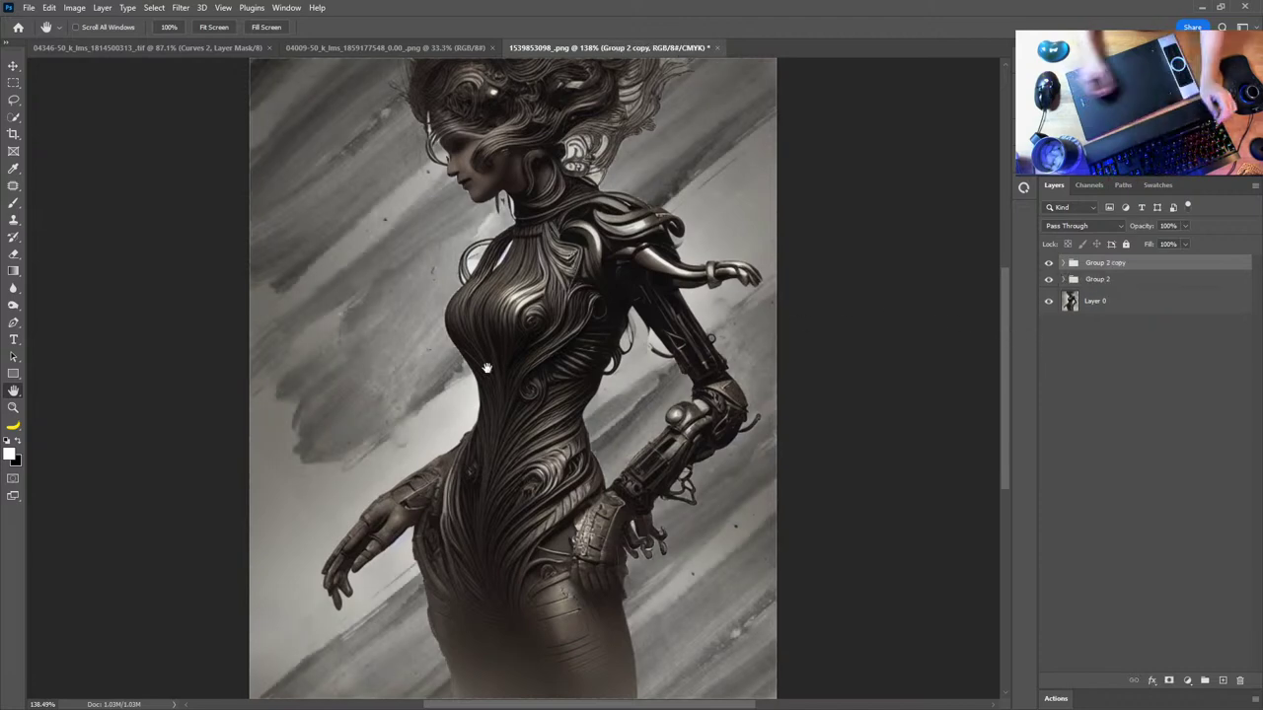
key(ctrl+z)
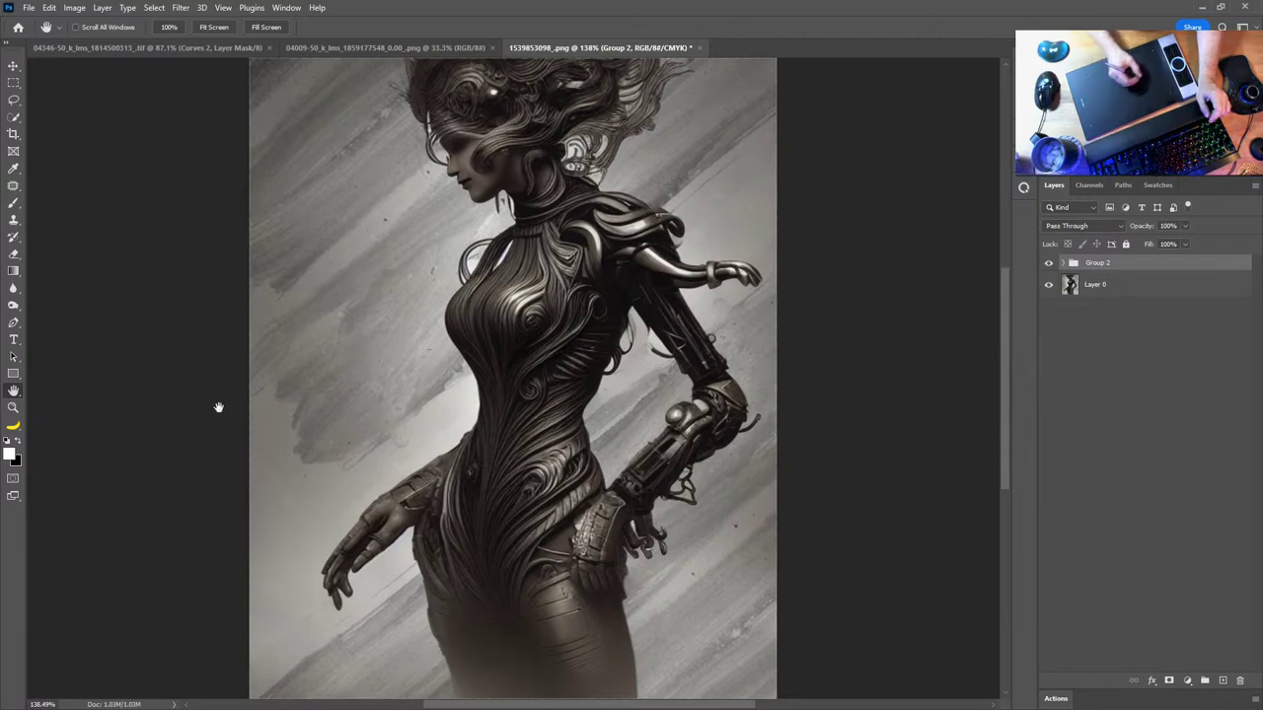
click(16, 410)
drag(412, 365, 562, 365)
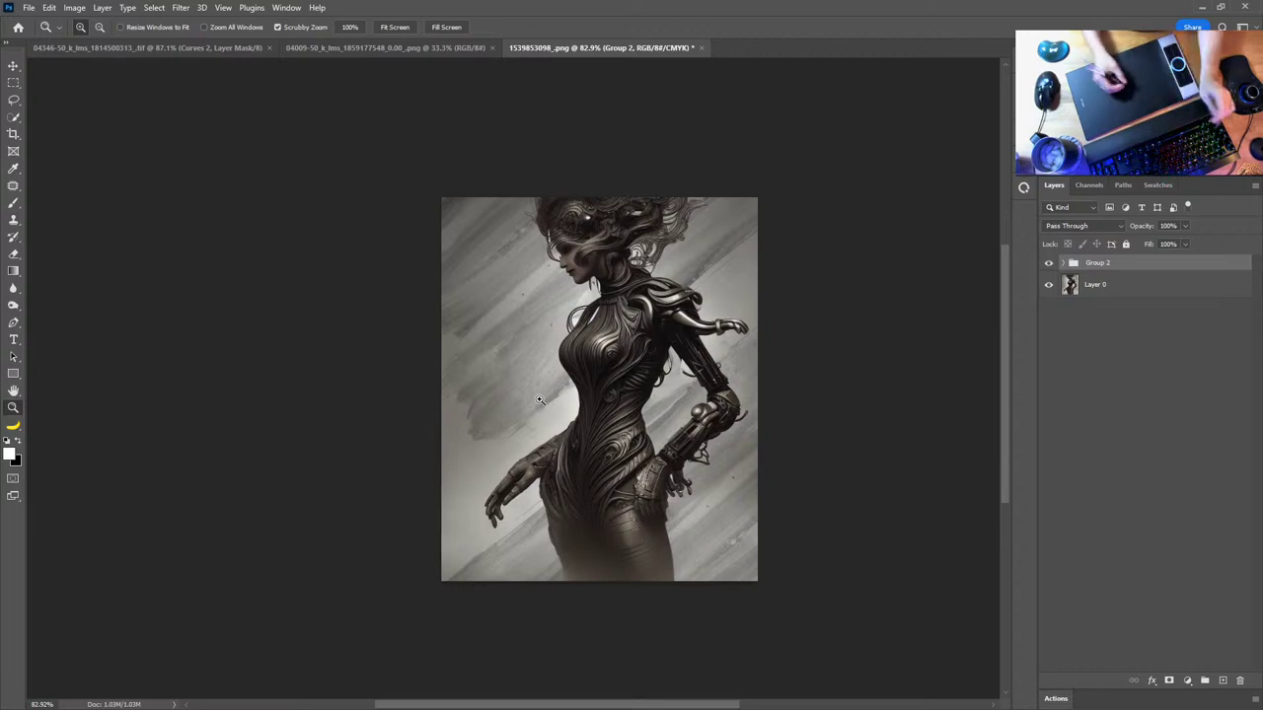
click(1062, 263)
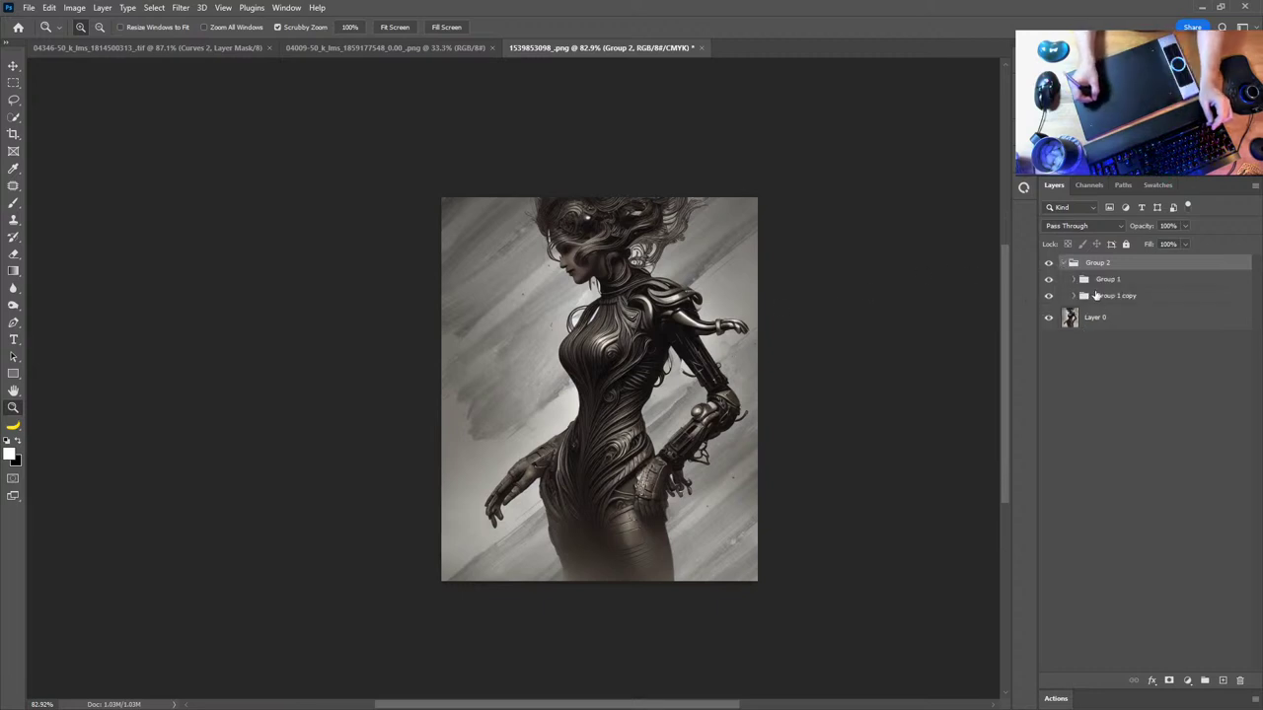
click(1075, 280)
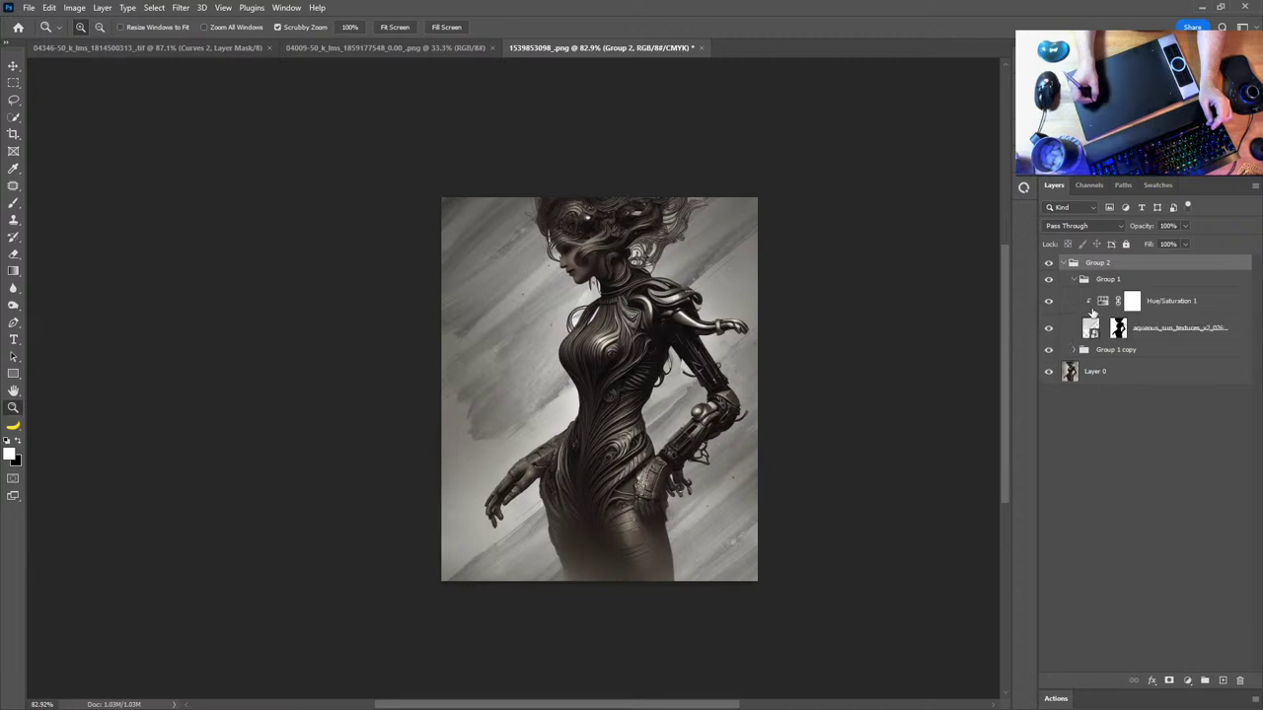
Apply a Gaussian Blur to the texture smart object's source, then close it without saving
double_click(1092, 329)
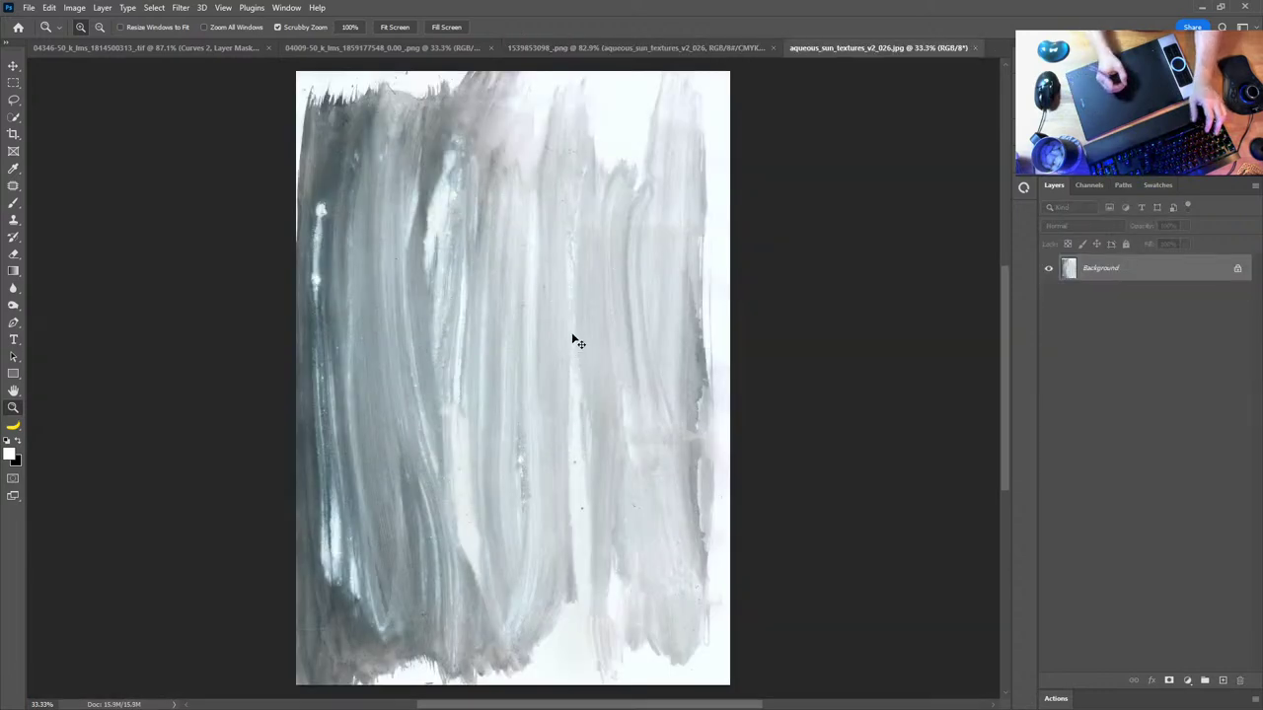
click(181, 9)
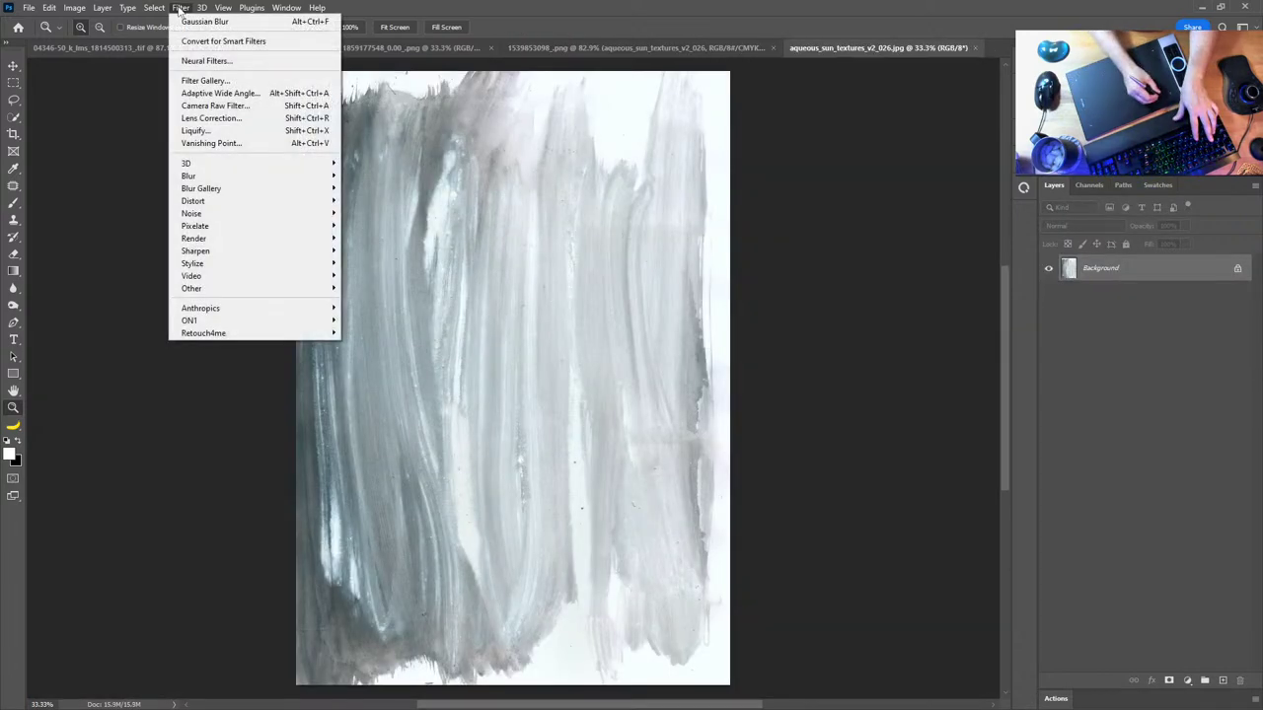
mouse_move(222, 177)
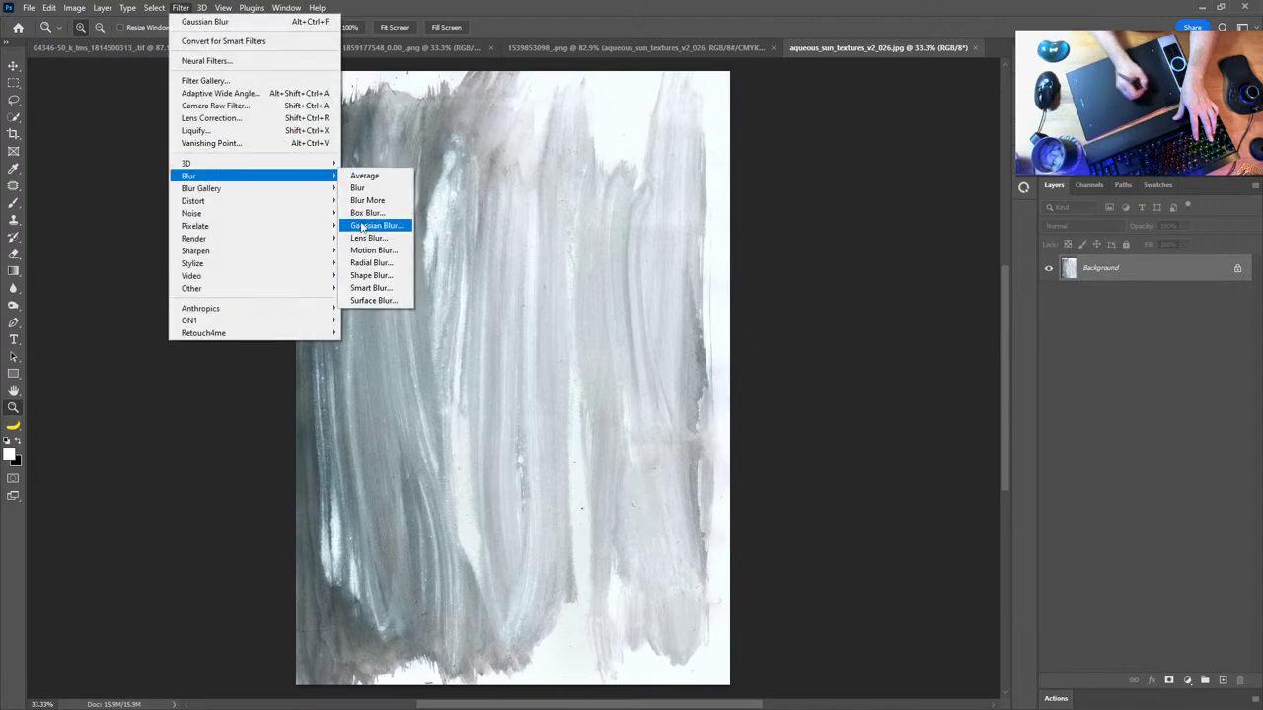
click(365, 226)
click(955, 151)
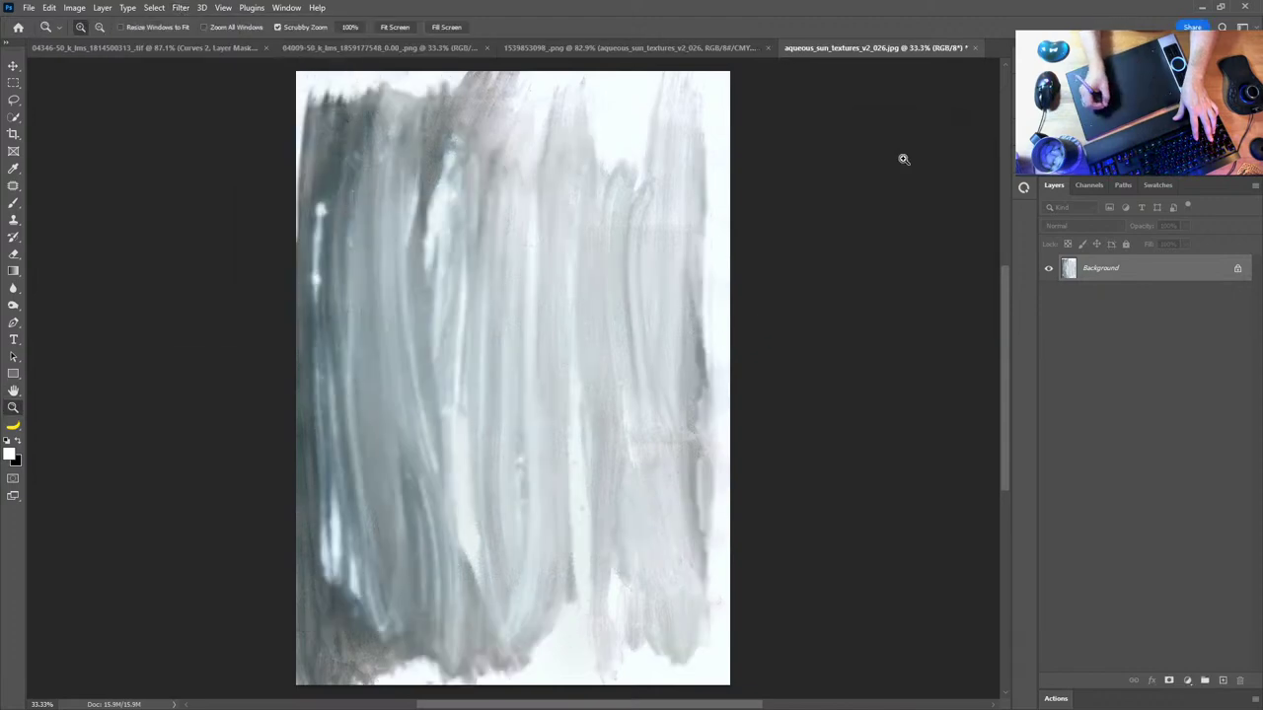
click(975, 47)
click(609, 280)
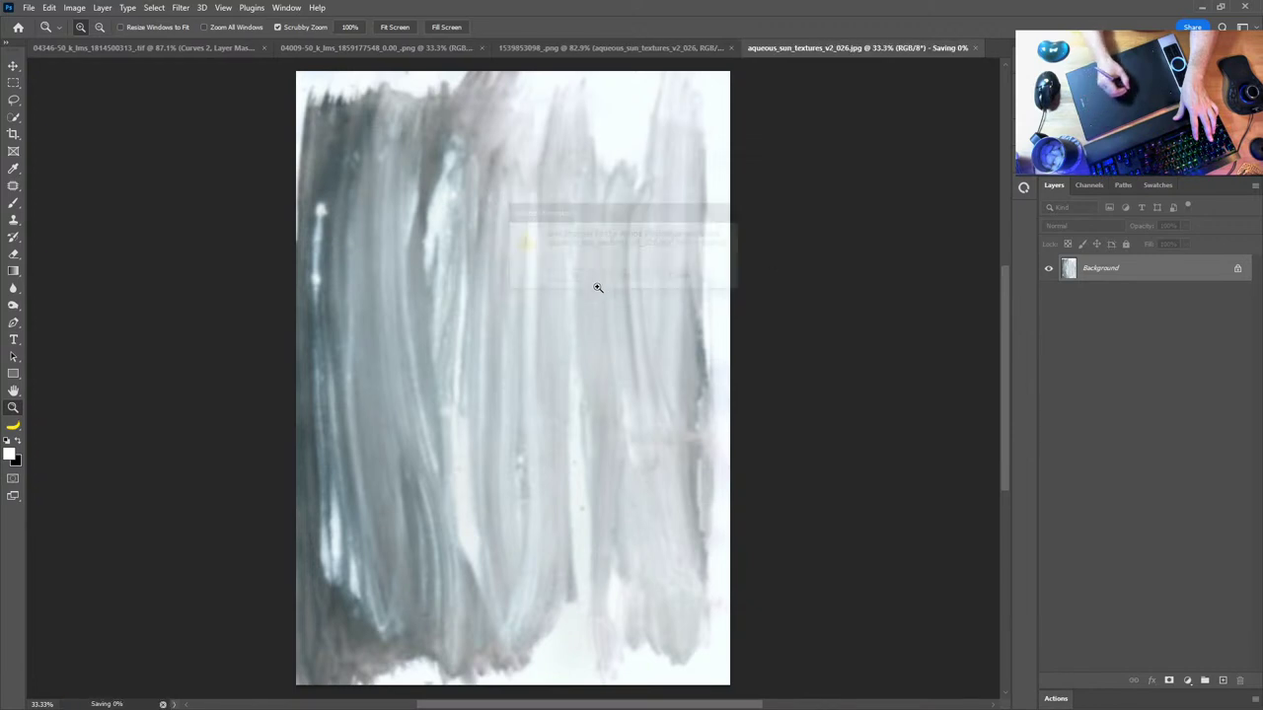
Step back and forward through history to compare the earlier darker version, then switch to Adobe Bridge
key(ctrl+z)
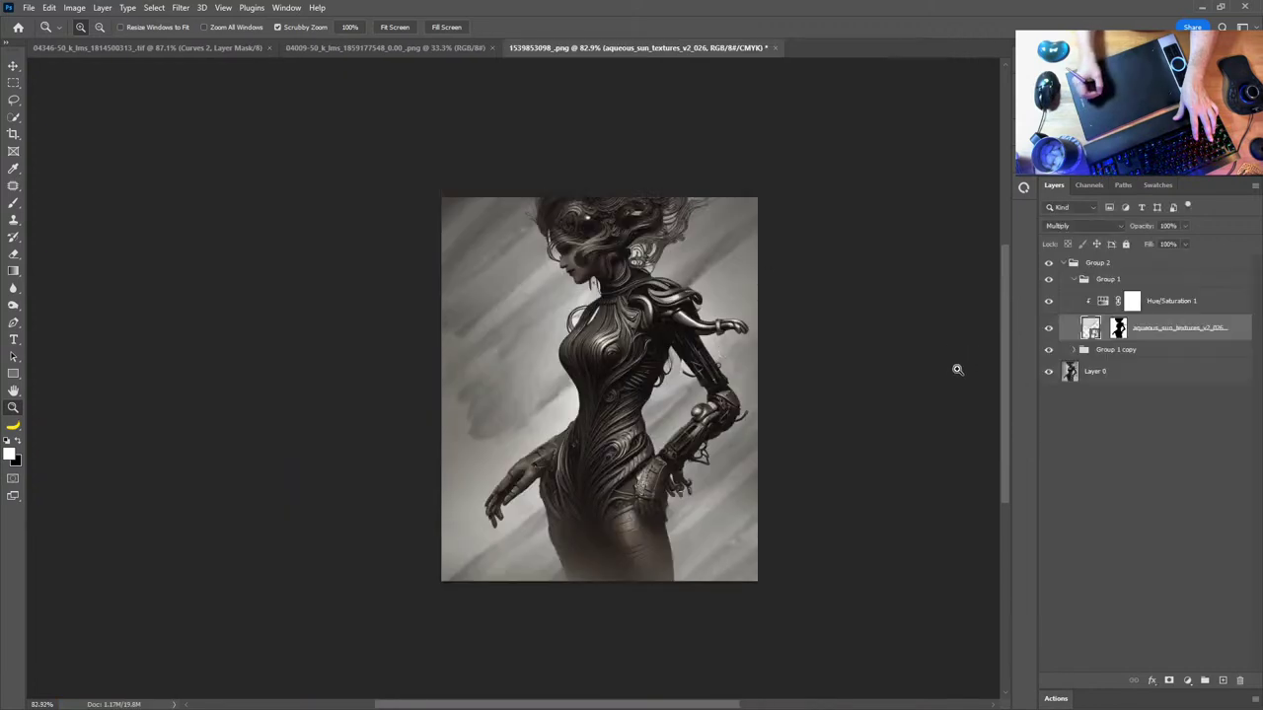
key(ctrl+shift+z)
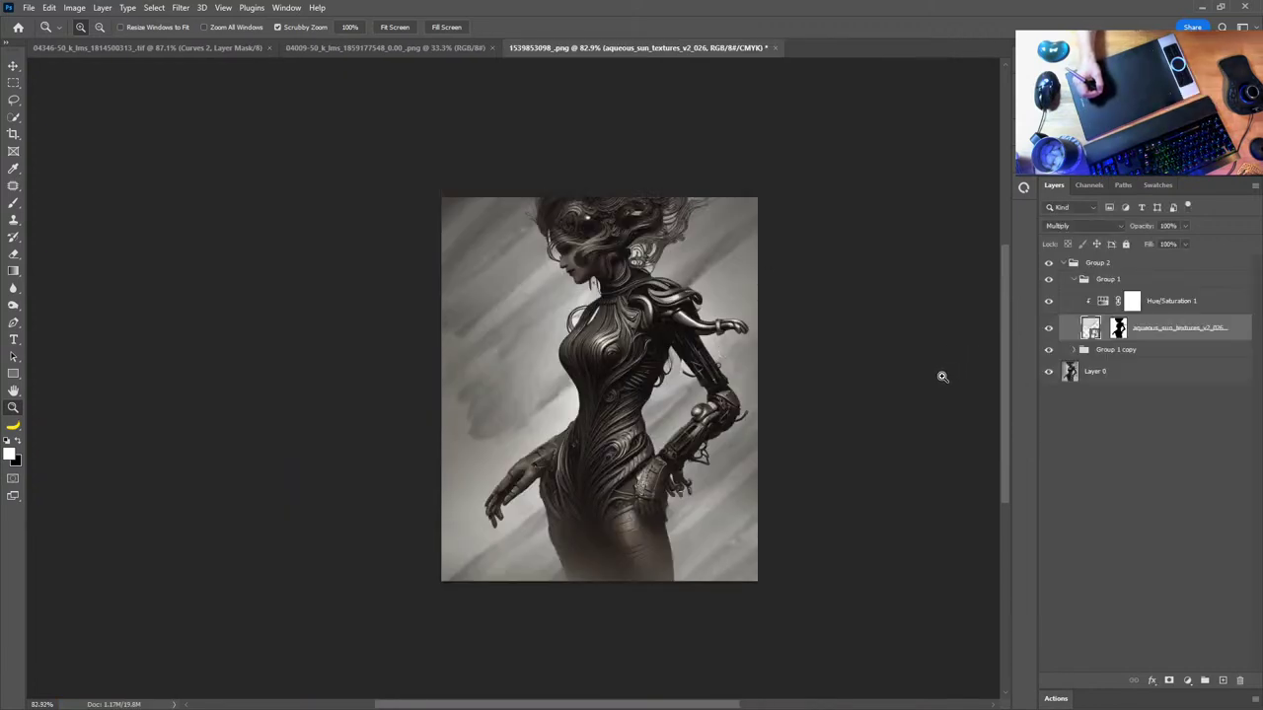
key(ctrl+z)
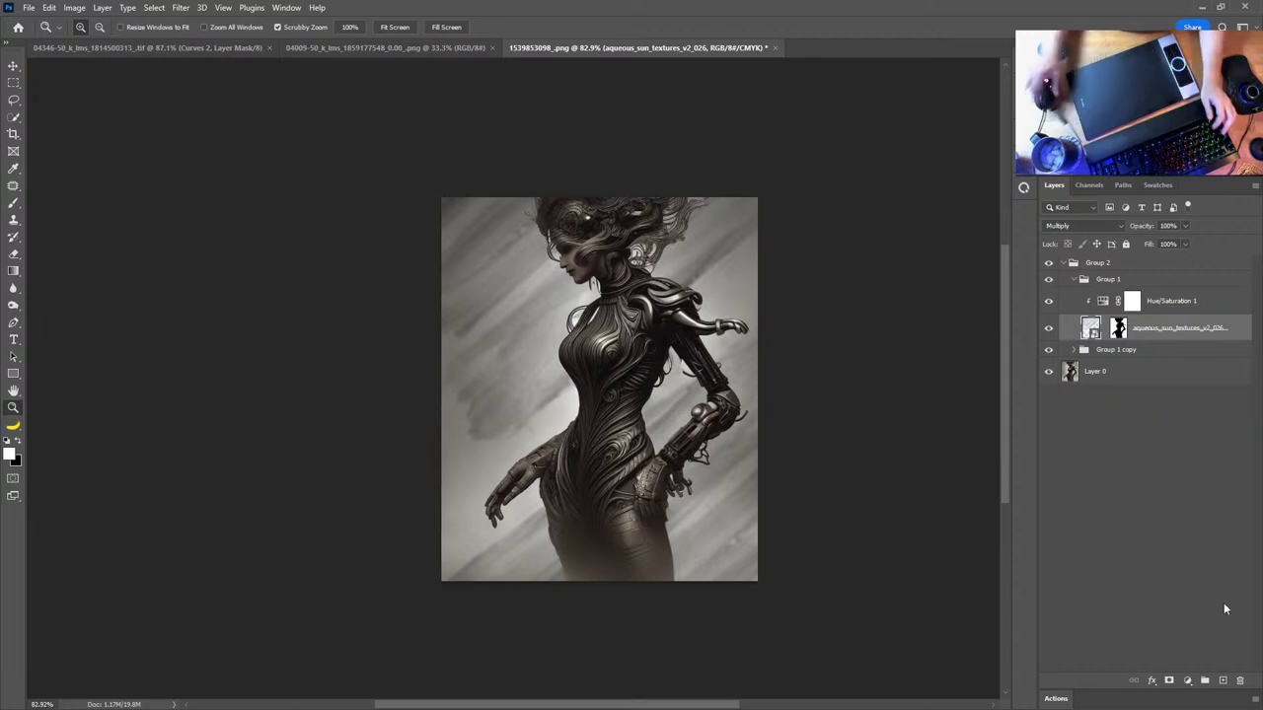
key(ctrl+shift+z)
key(ctrl+z)
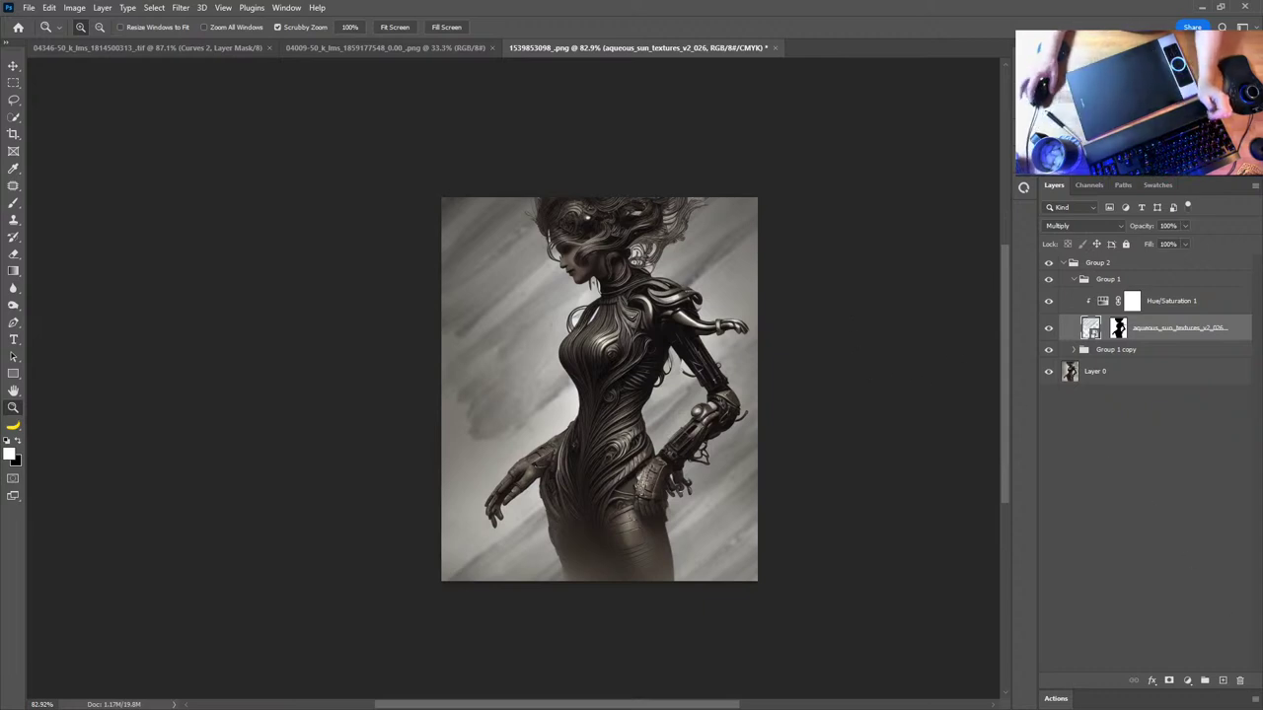
key(alt+Tab)
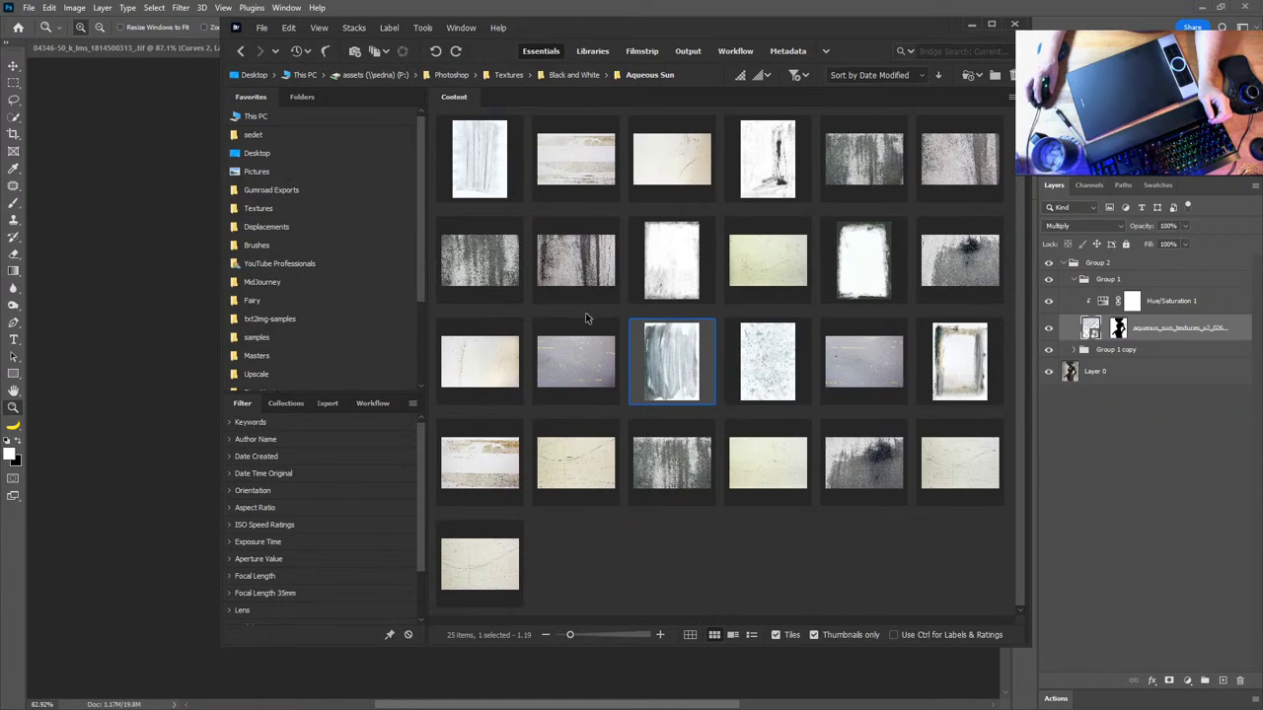
Browse from Aqueous Sun via Textures and Gumroad Exports to the YouTube Professionals › Textures folder
click(574, 361)
click(653, 294)
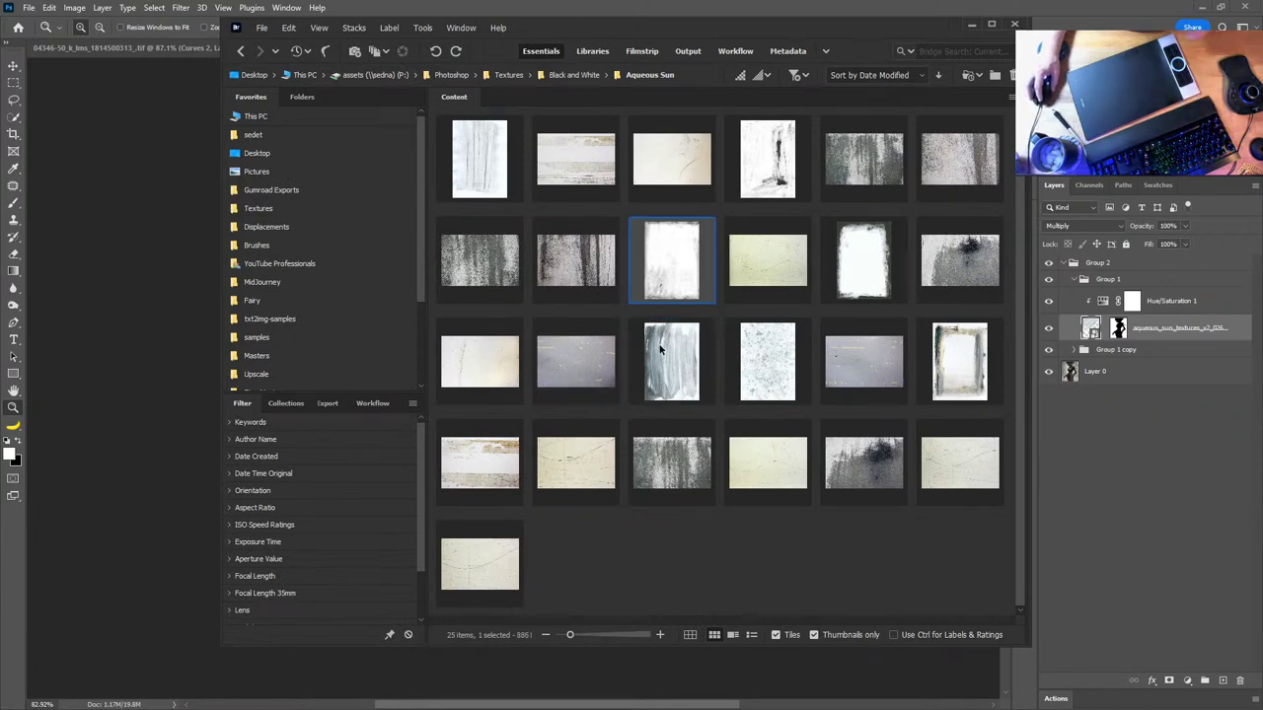
click(509, 75)
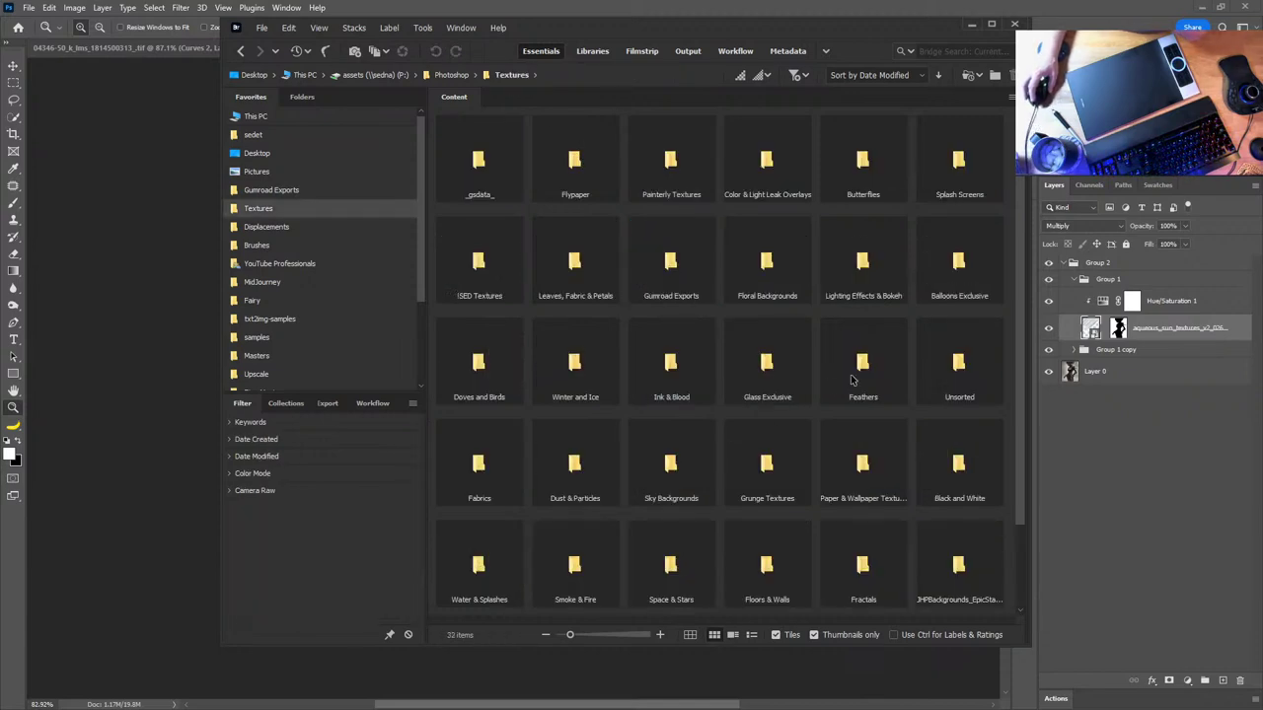
scroll(846, 385, down, 1)
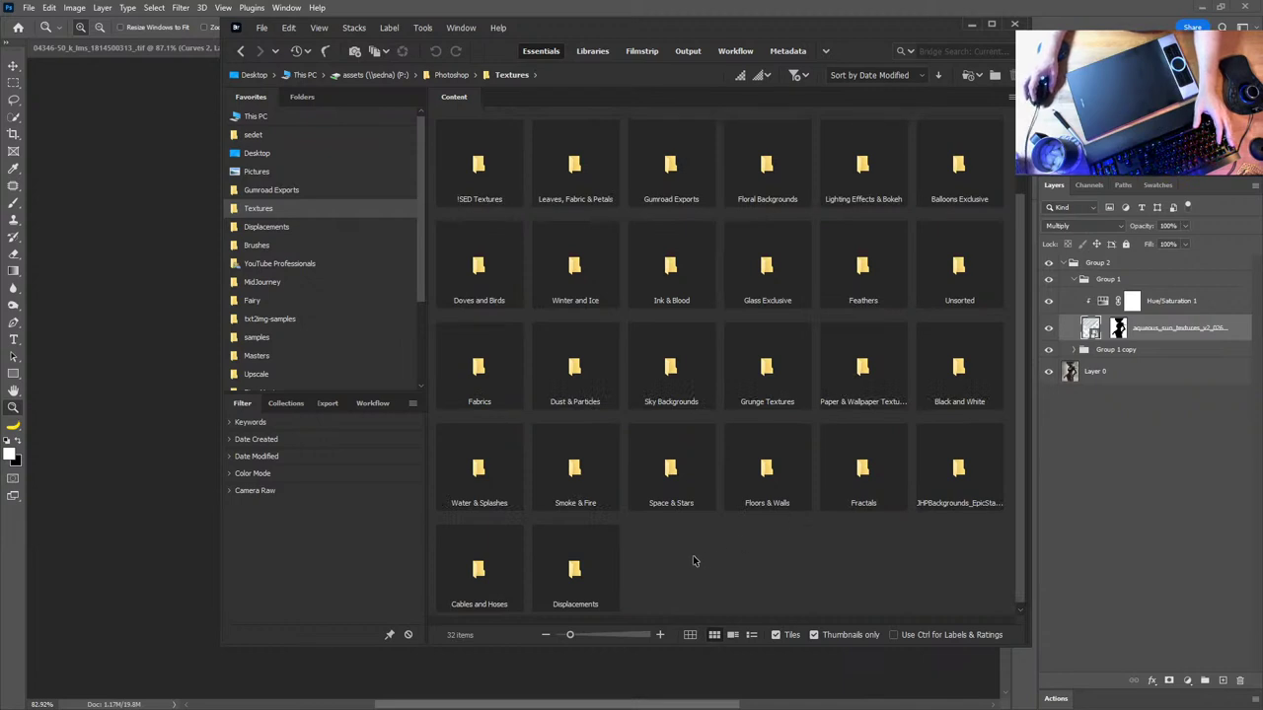
scroll(694, 562, down, 1)
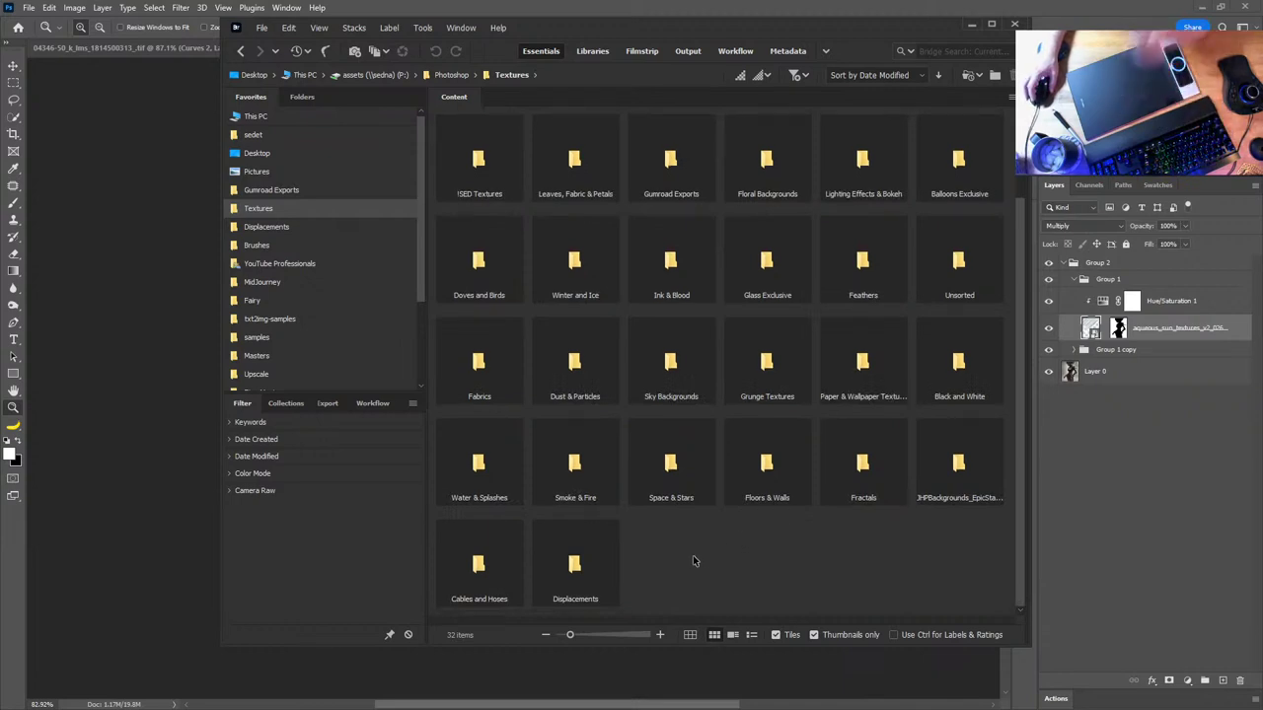
double_click(668, 163)
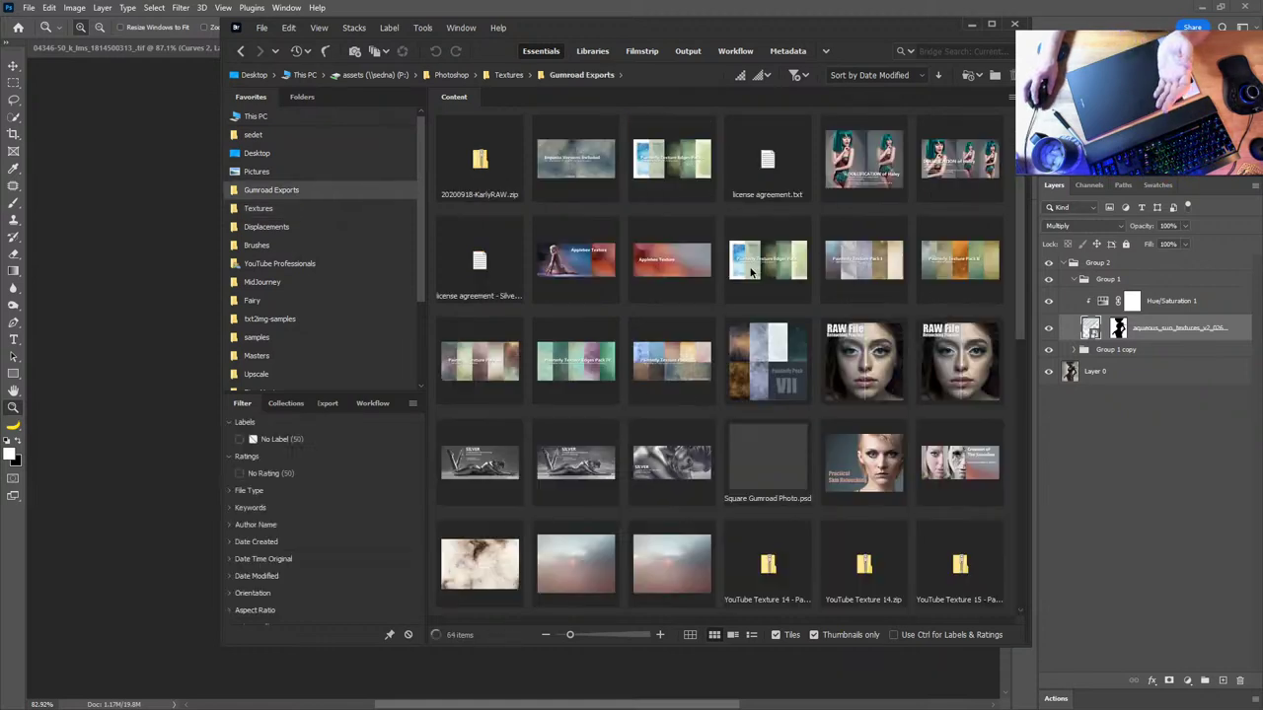
scroll(702, 403, down, 3)
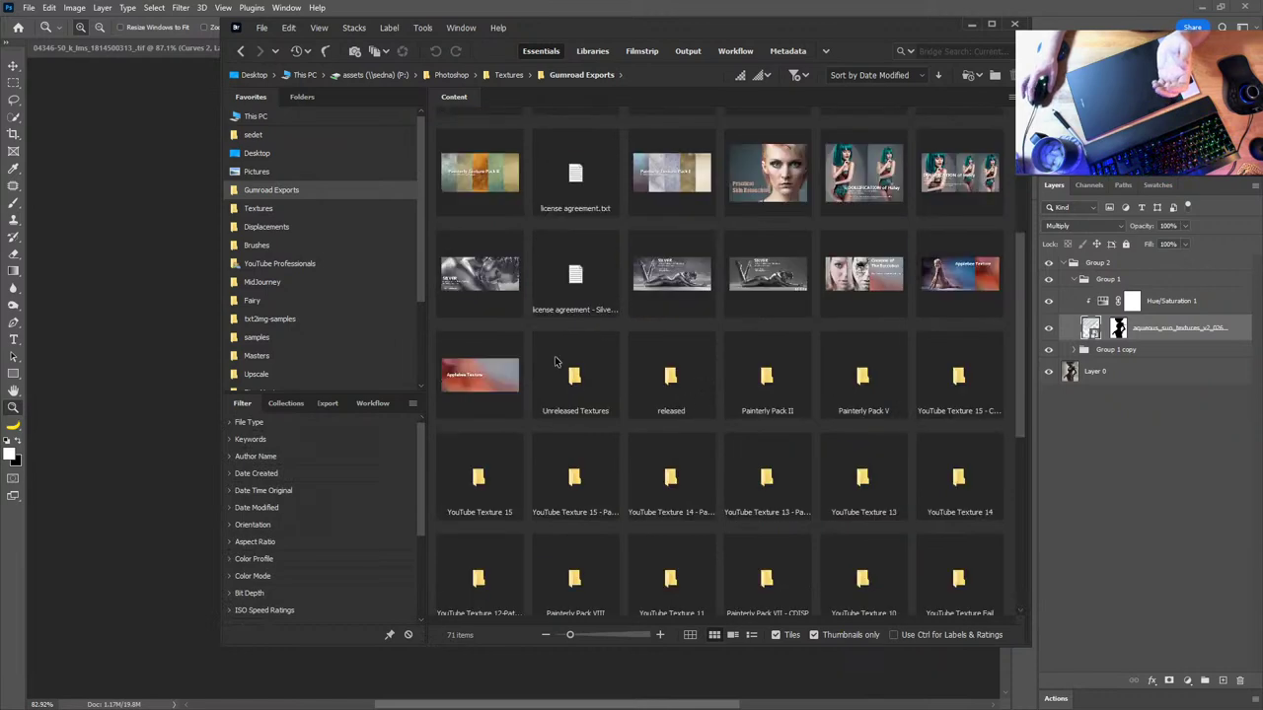
click(304, 268)
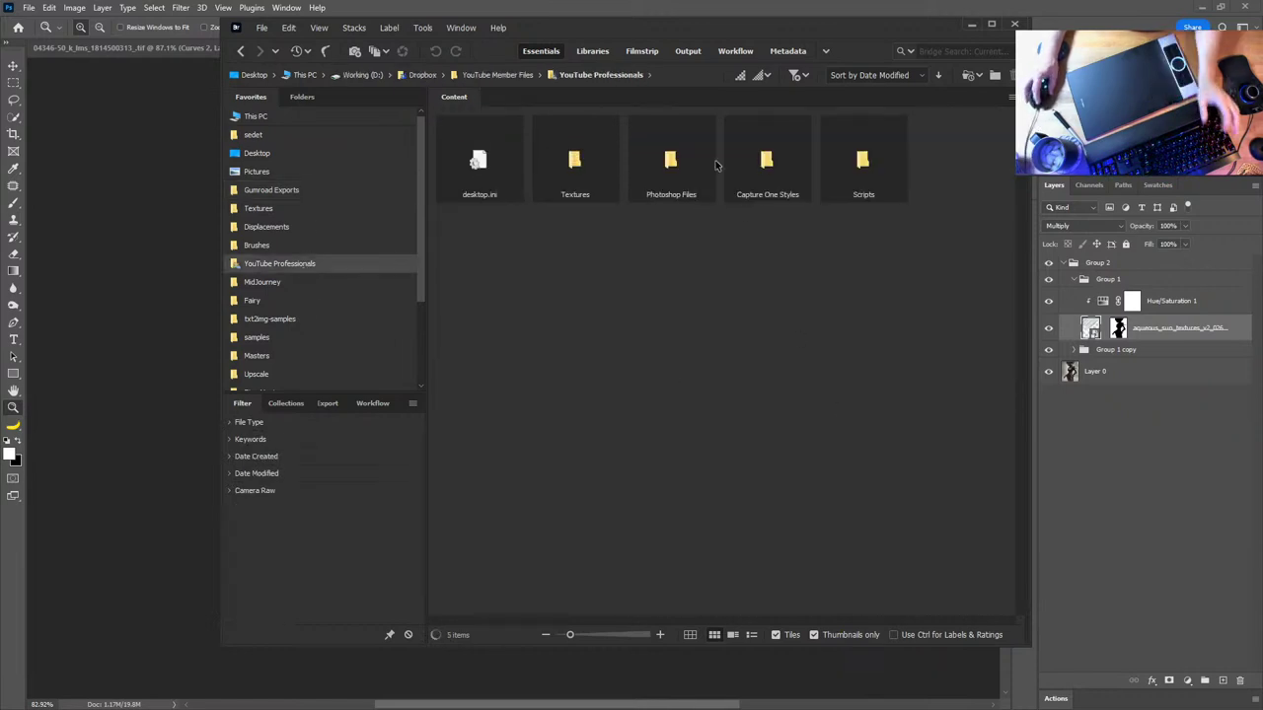
double_click(638, 200)
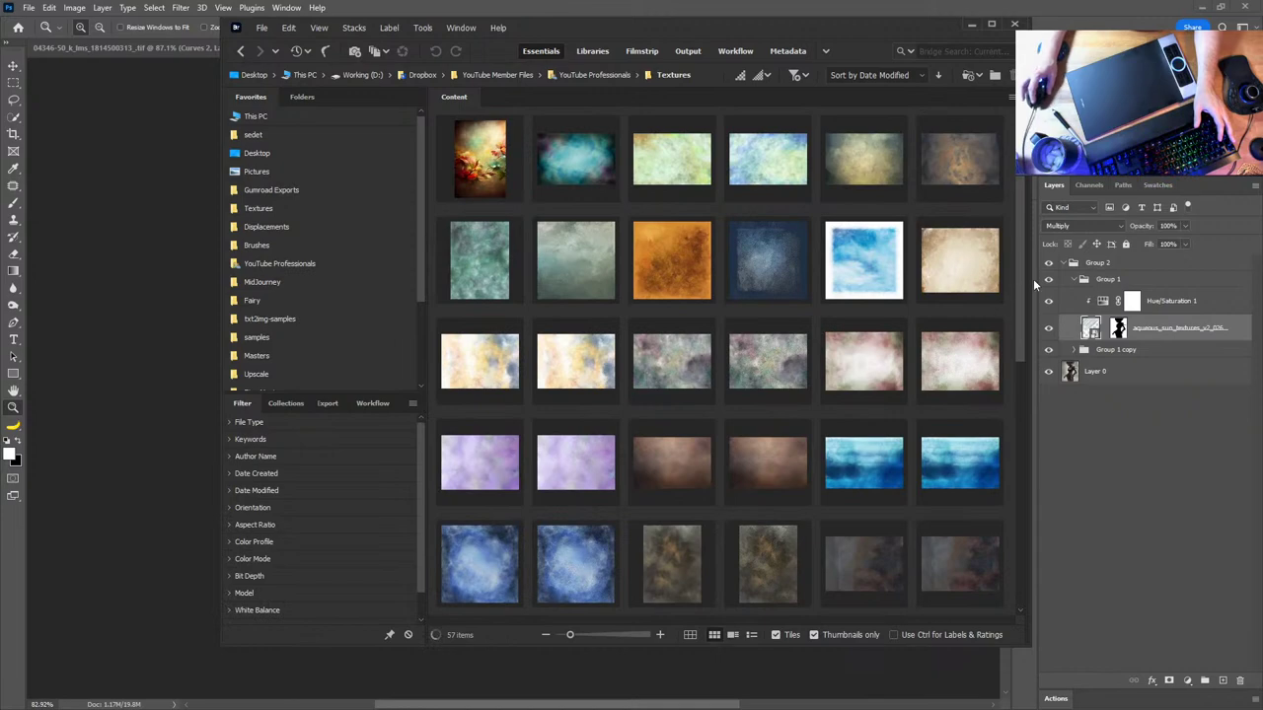
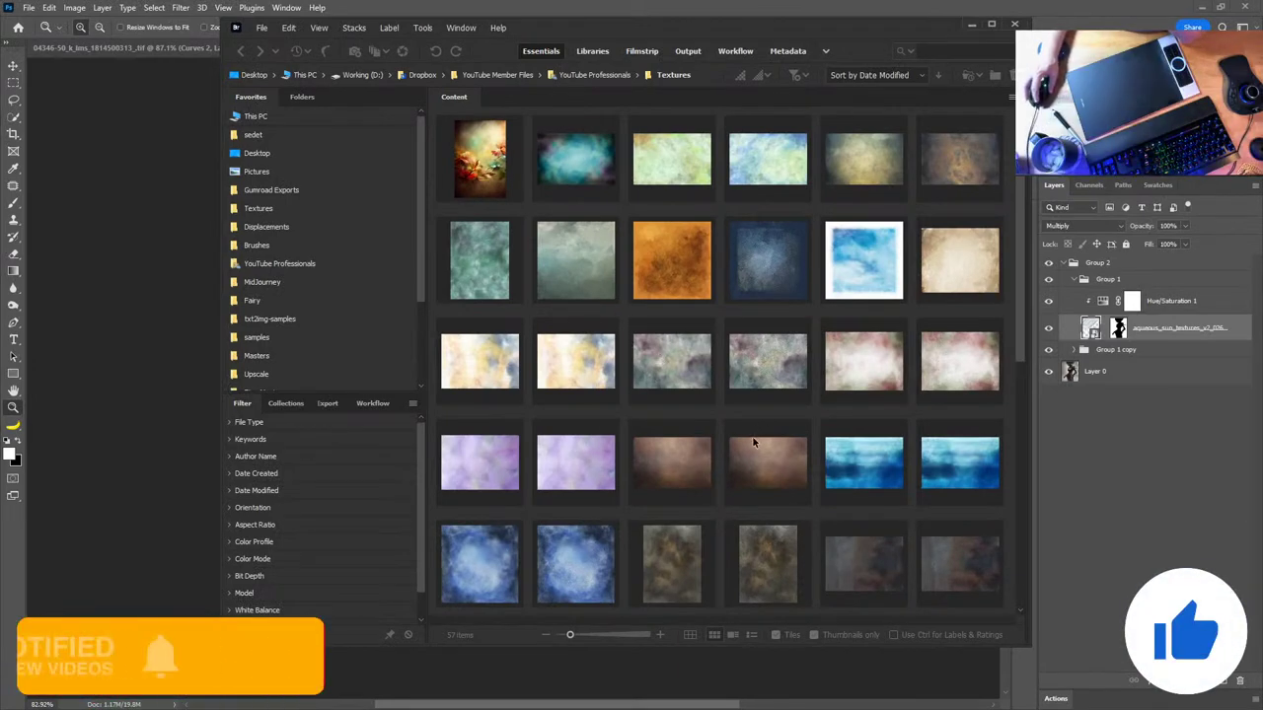
Pick the brown io.jpg texture in Bridge's Textures folder and drag it onto the portrait
click(750, 475)
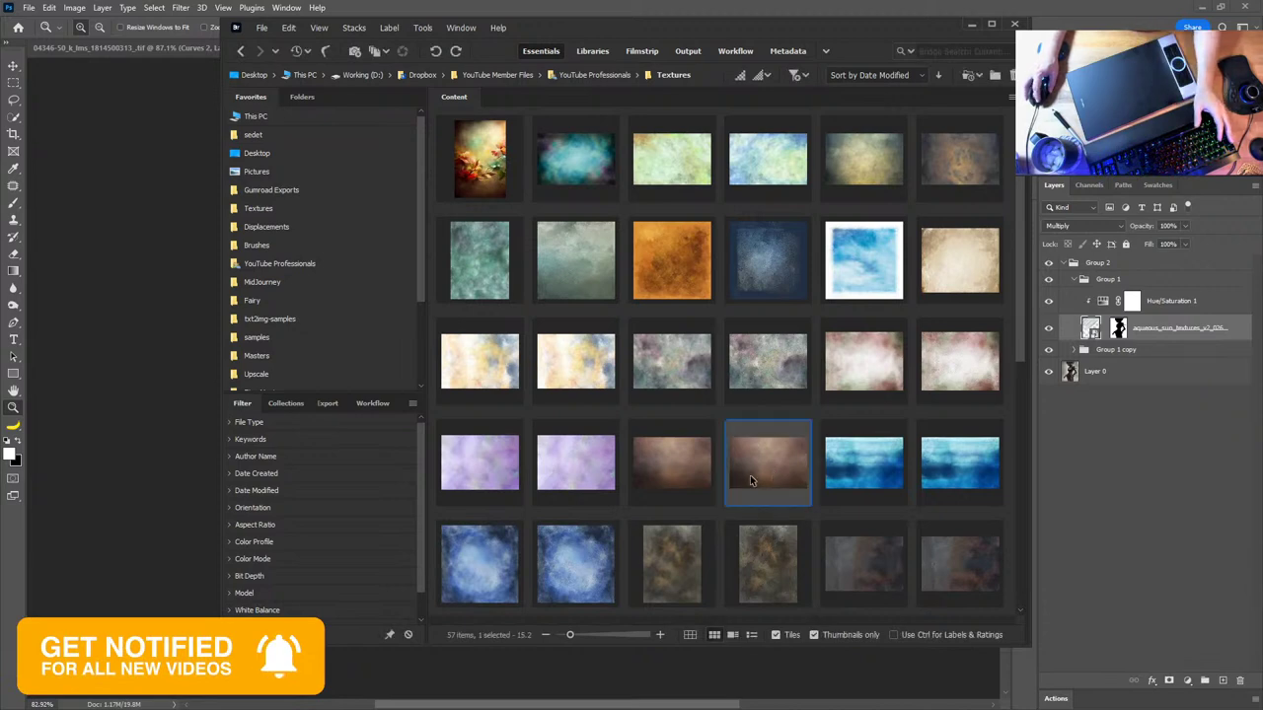
click(663, 470)
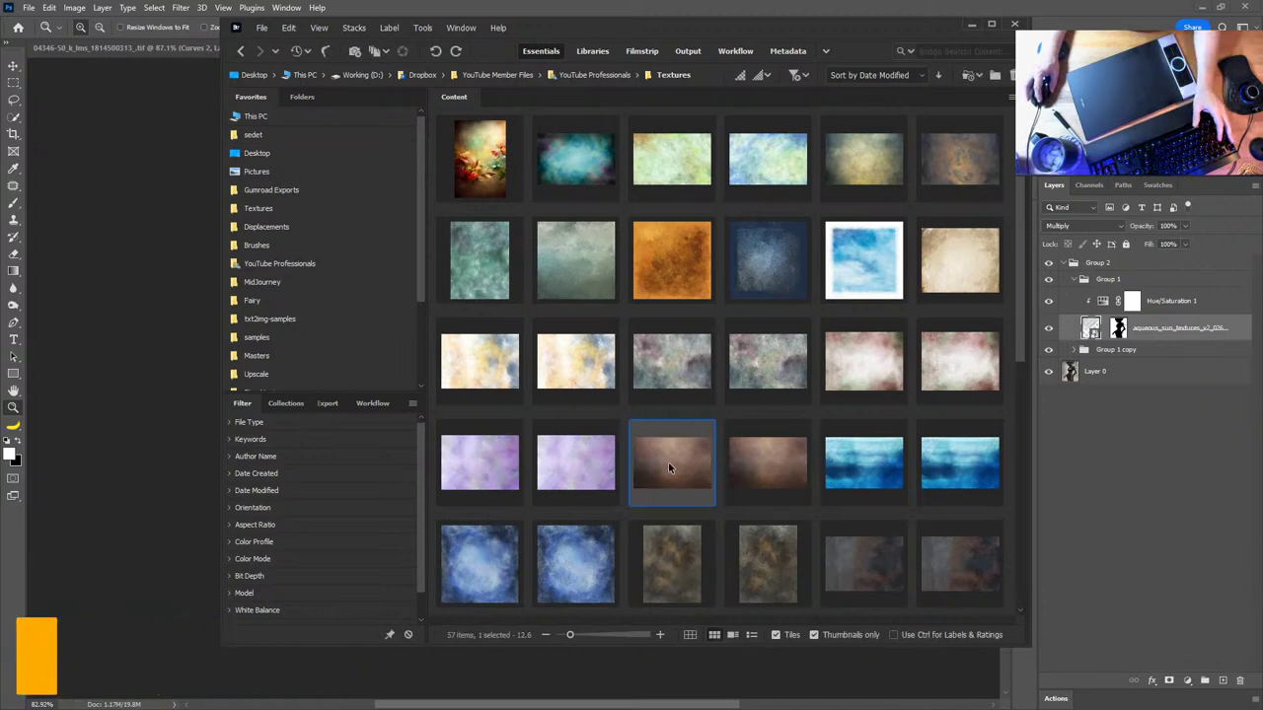
key(ctrl+t)
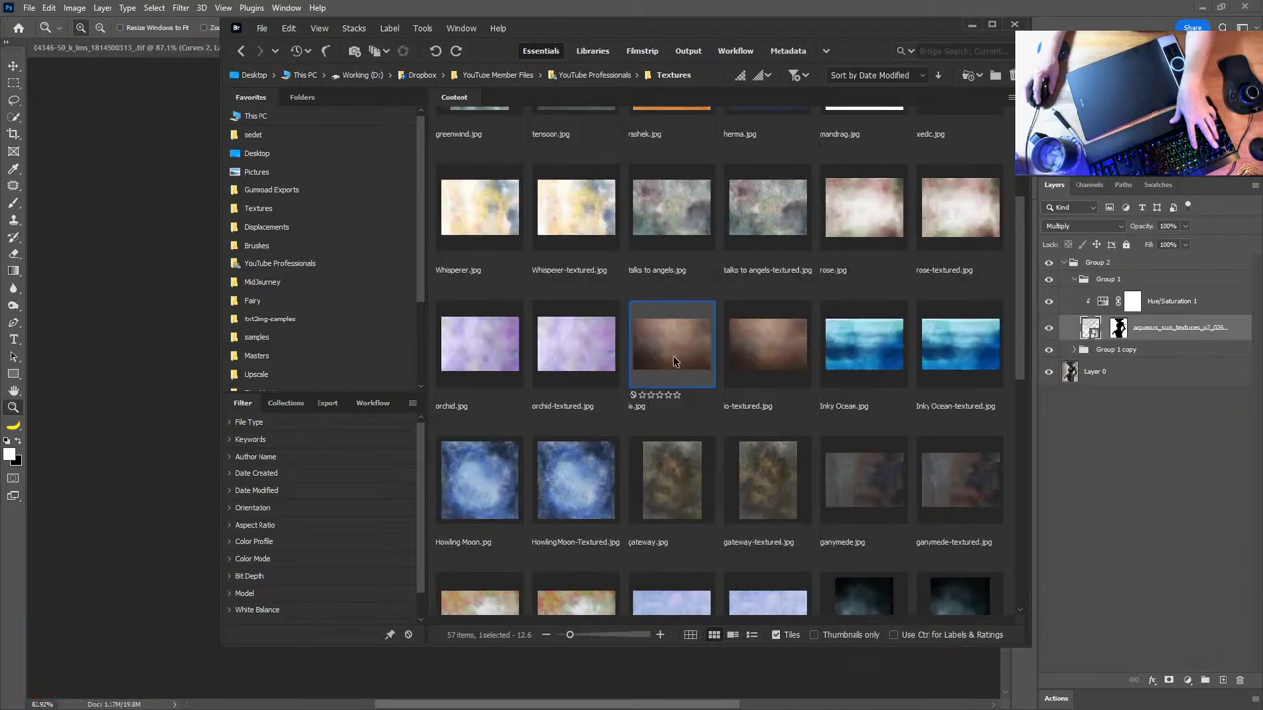
key(ctrl+t)
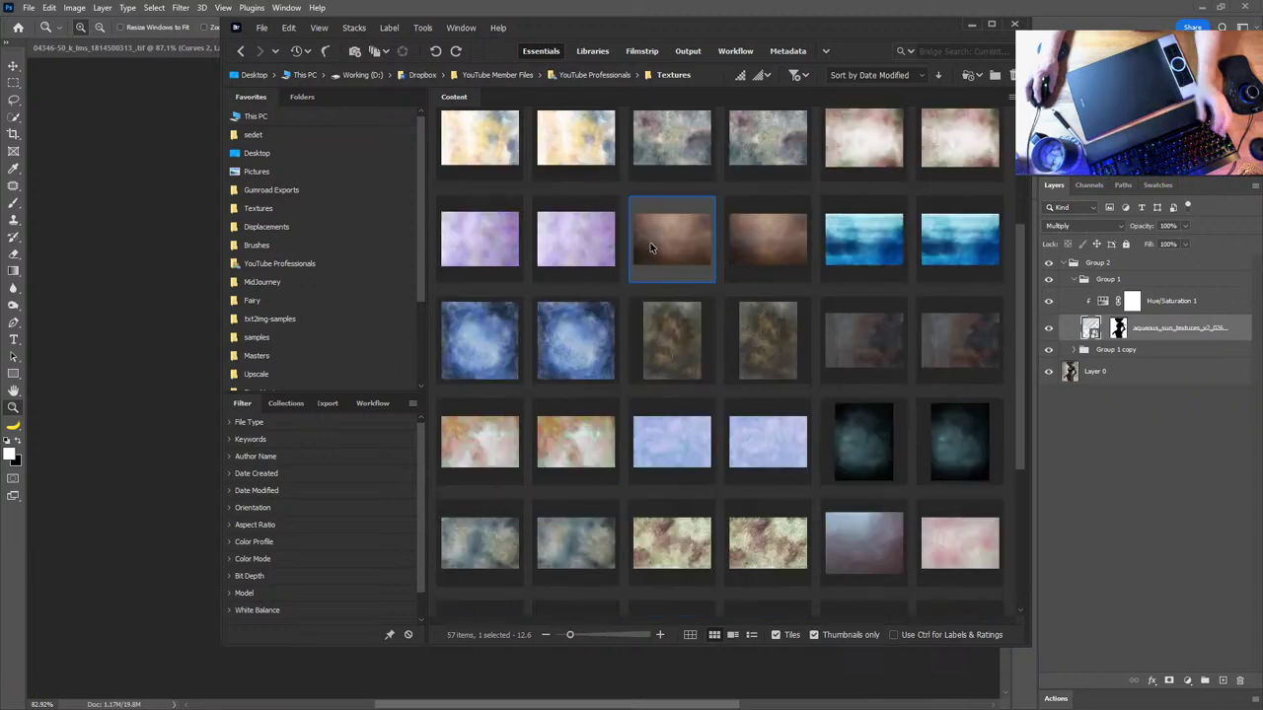
drag(643, 245, 157, 306)
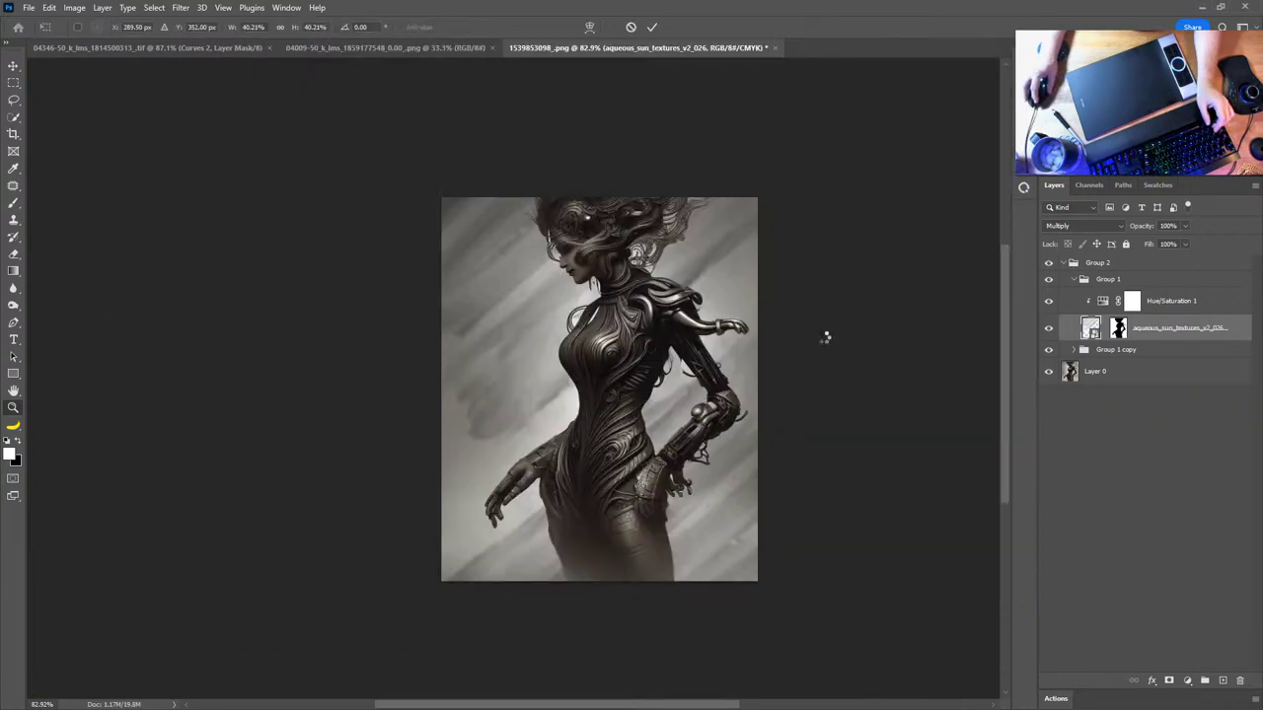
Stretch the placed io texture to the image's top and bottom edges and commit it
drag(806, 272, 819, 254)
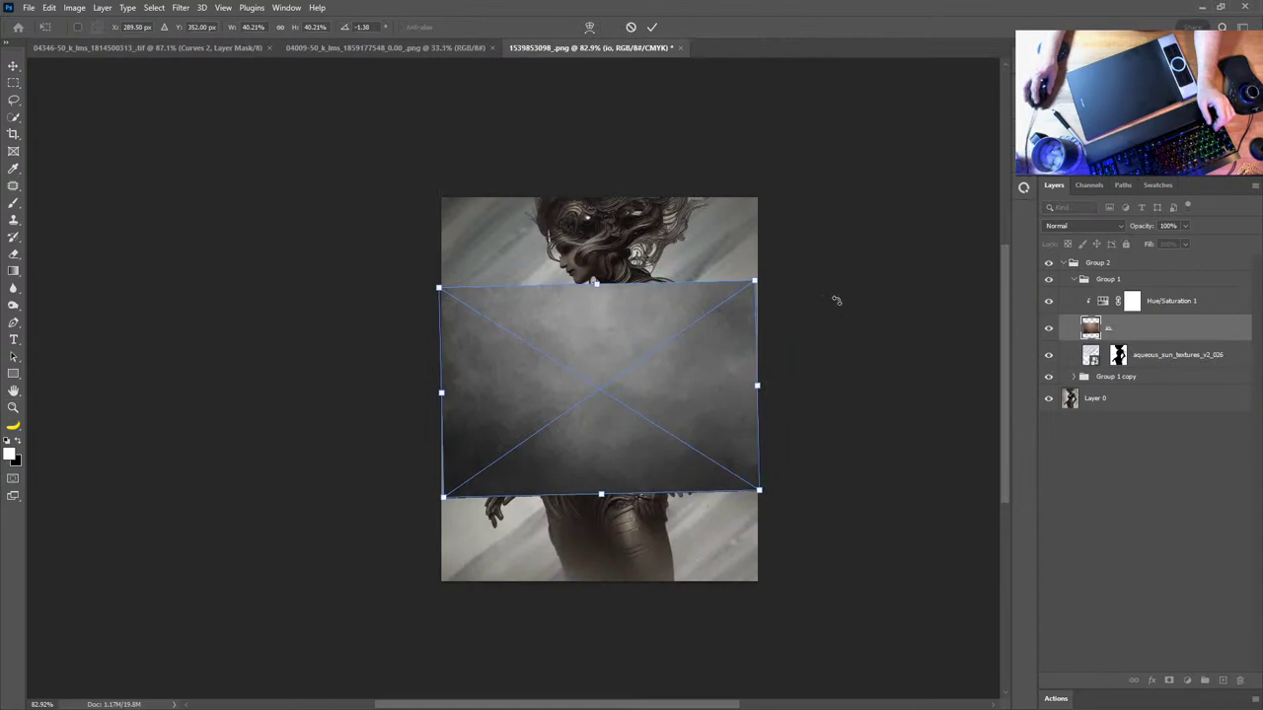
key(ctrl+z)
drag(595, 284, 599, 198)
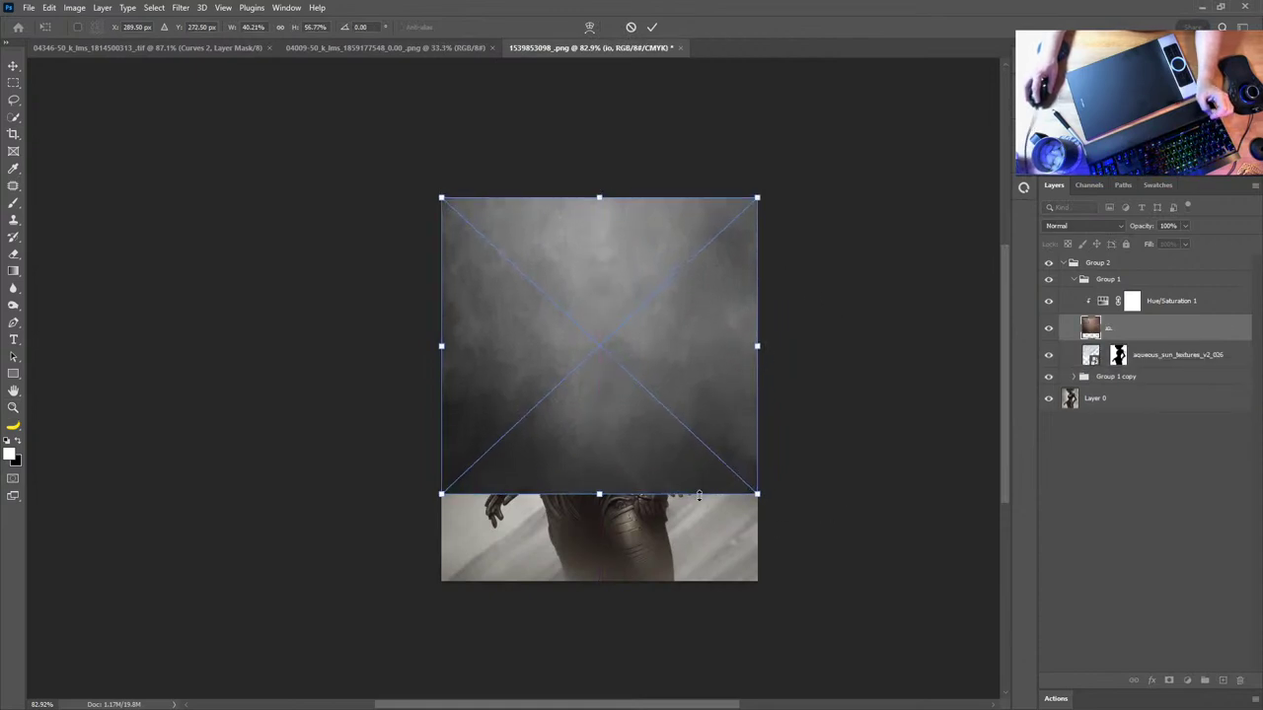
drag(599, 496, 598, 580)
key(Return)
Move the io layer above Group 2, clip Hue/Saturation 1 to it, and collapse Groups 1 and 2
key(z)
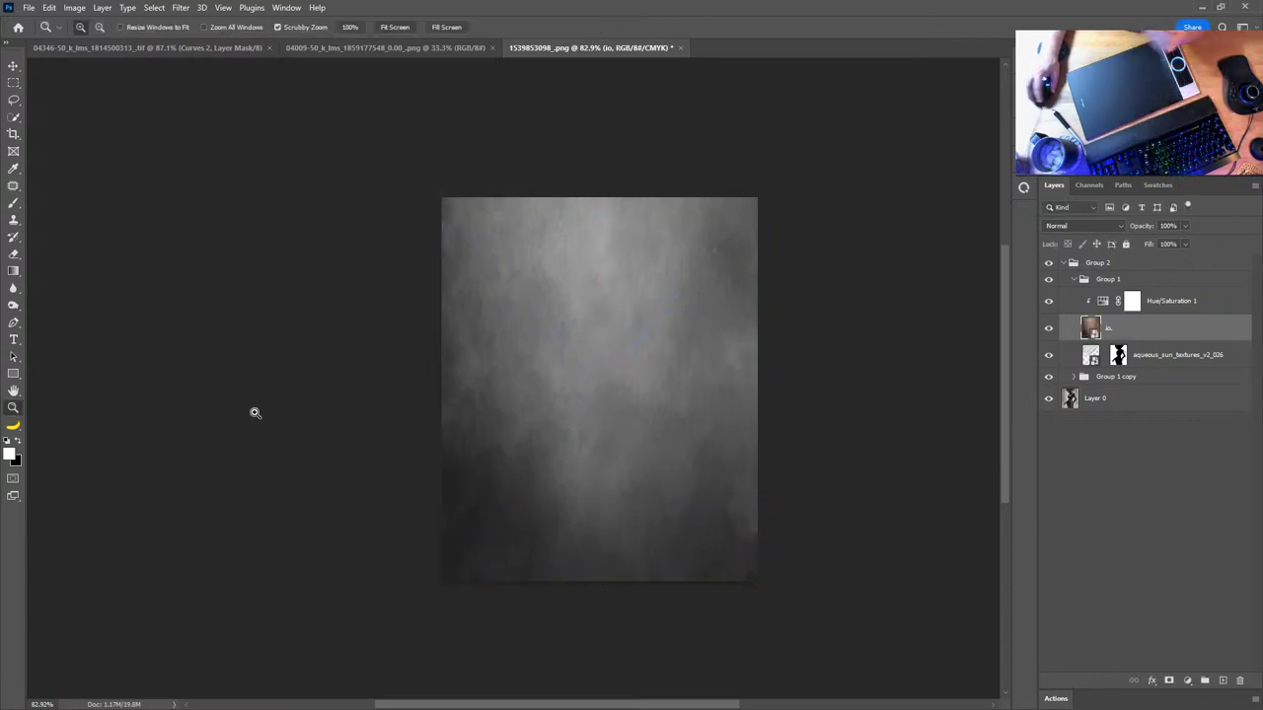
key(h)
scroll(730, 410, up, 3)
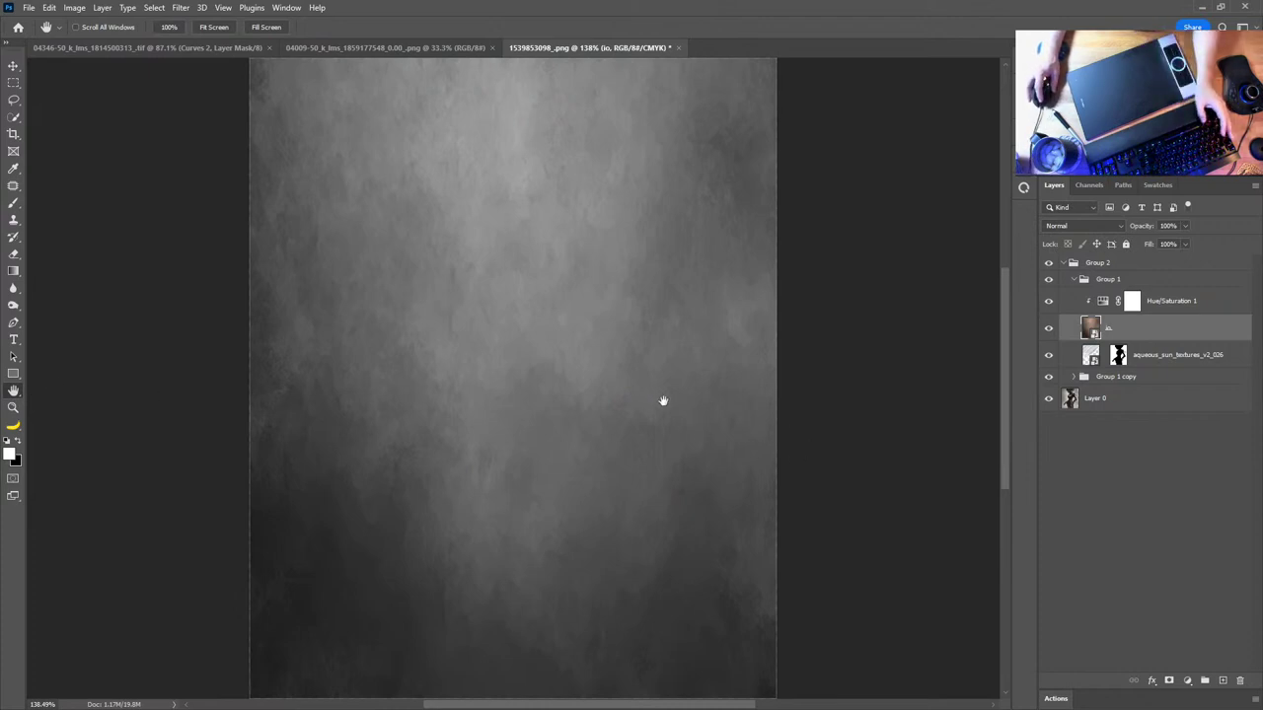
drag(1168, 326, 1163, 261)
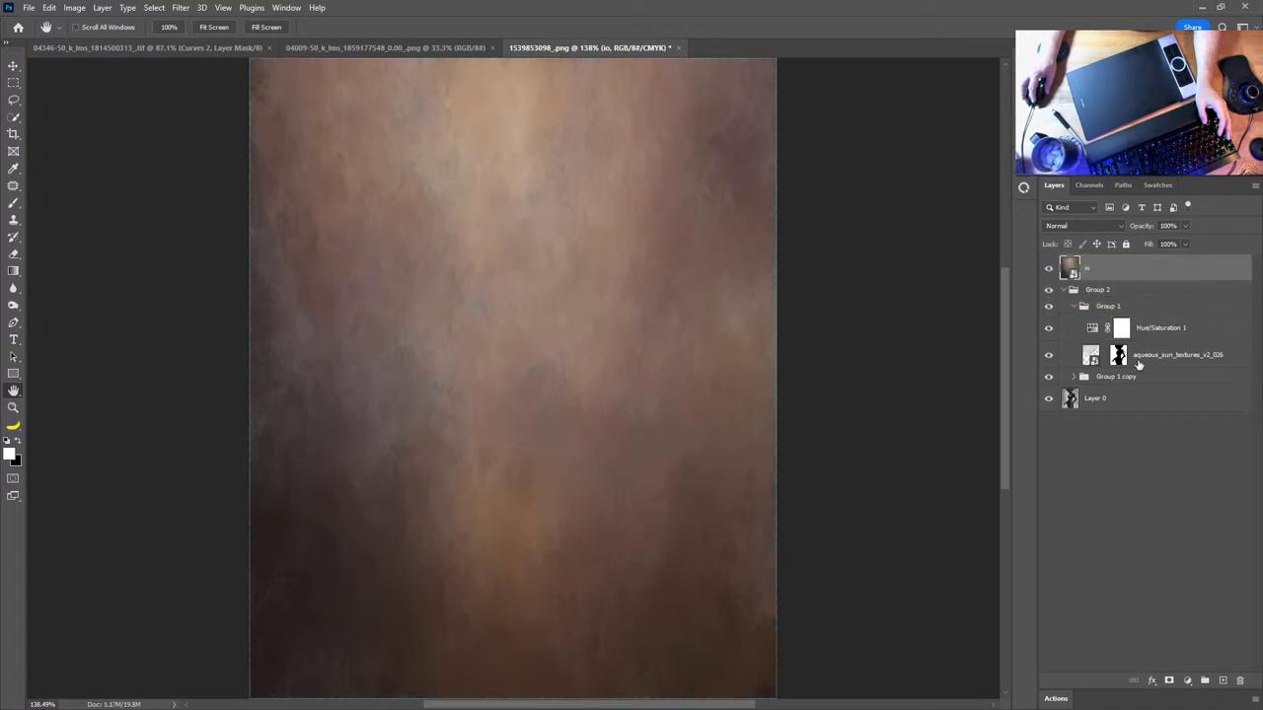
alt+click(1143, 338)
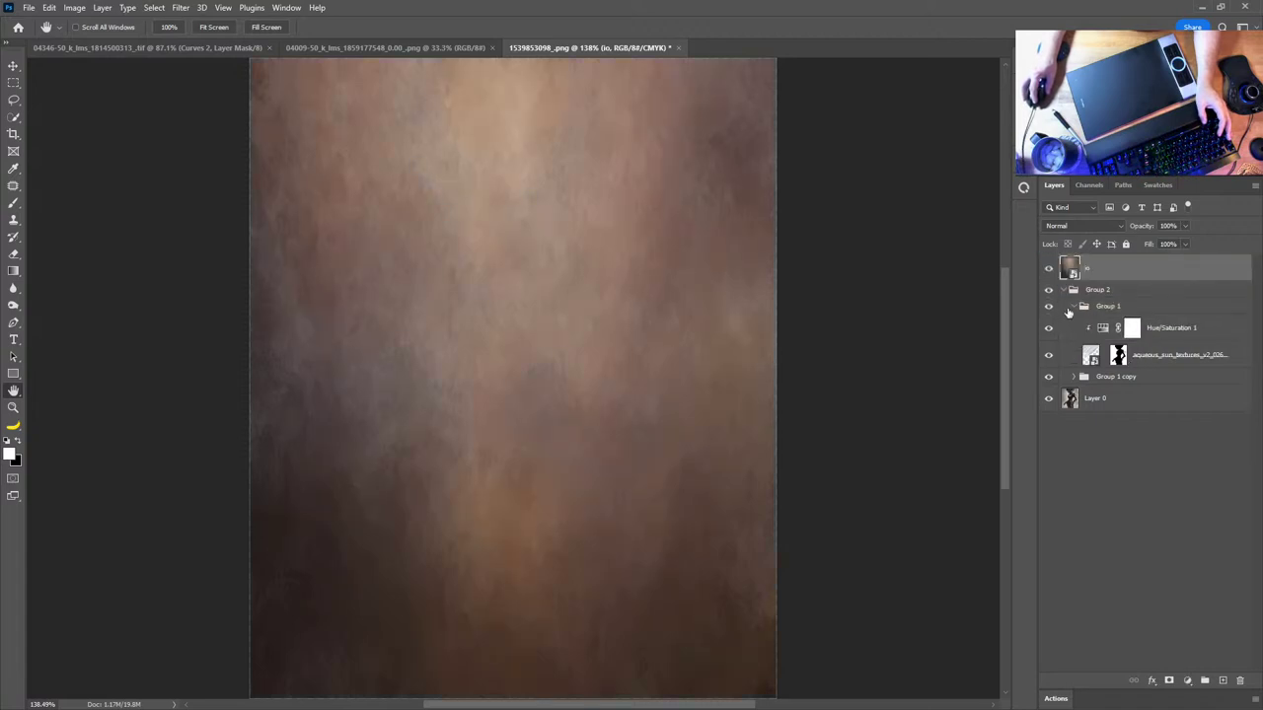
click(1071, 306)
click(1063, 289)
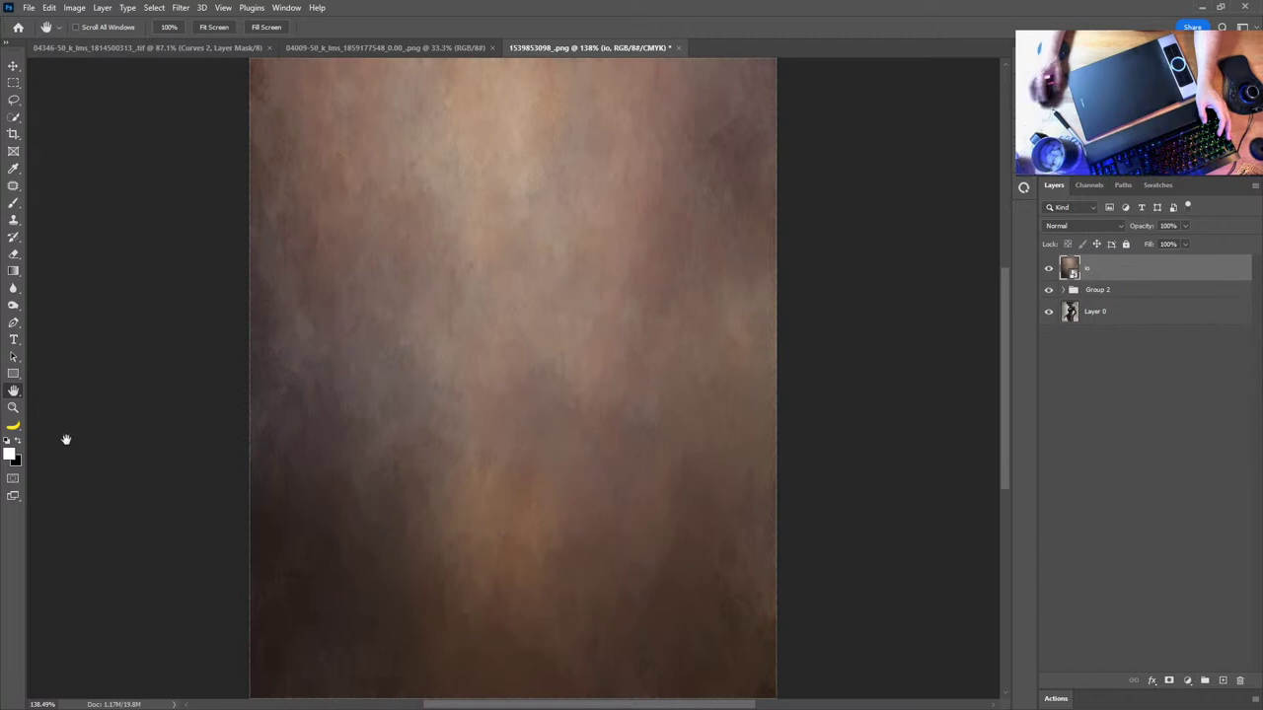
click(13, 408)
alt+click(440, 415)
drag(437, 420, 627, 408)
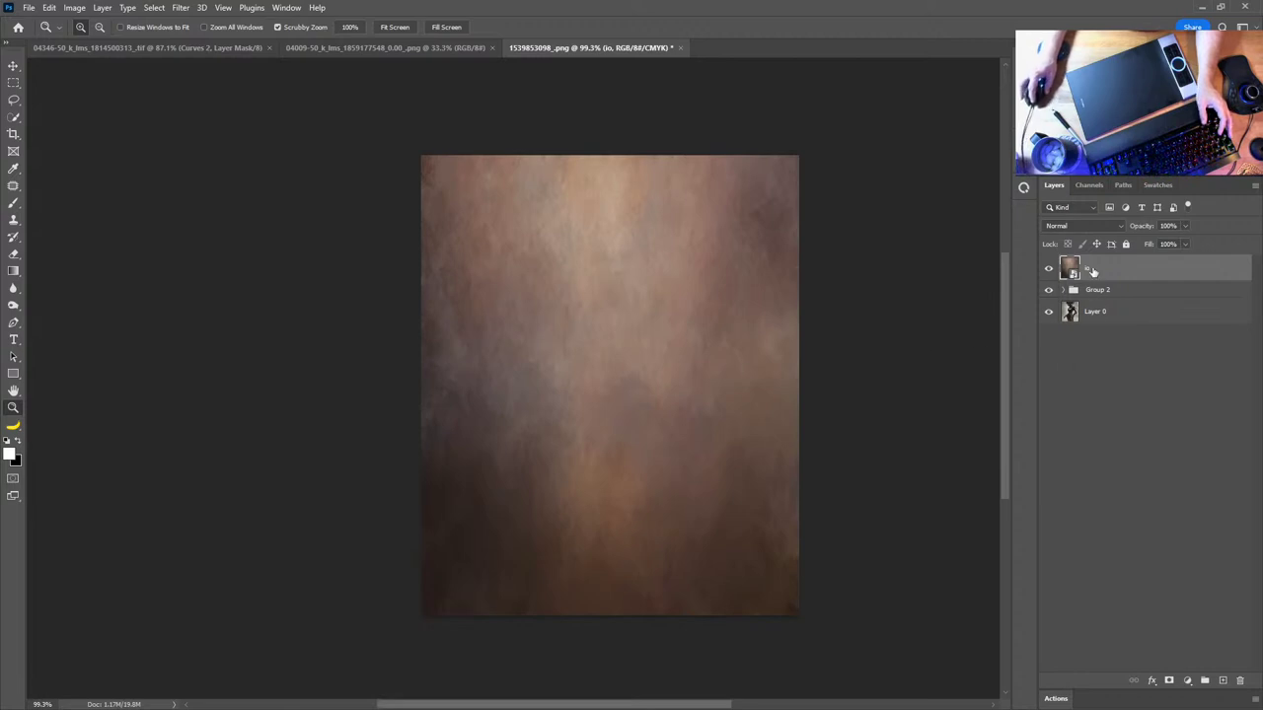
Set the io layer's blend mode to Overlay and open its io.jpg smart object source
click(1107, 225)
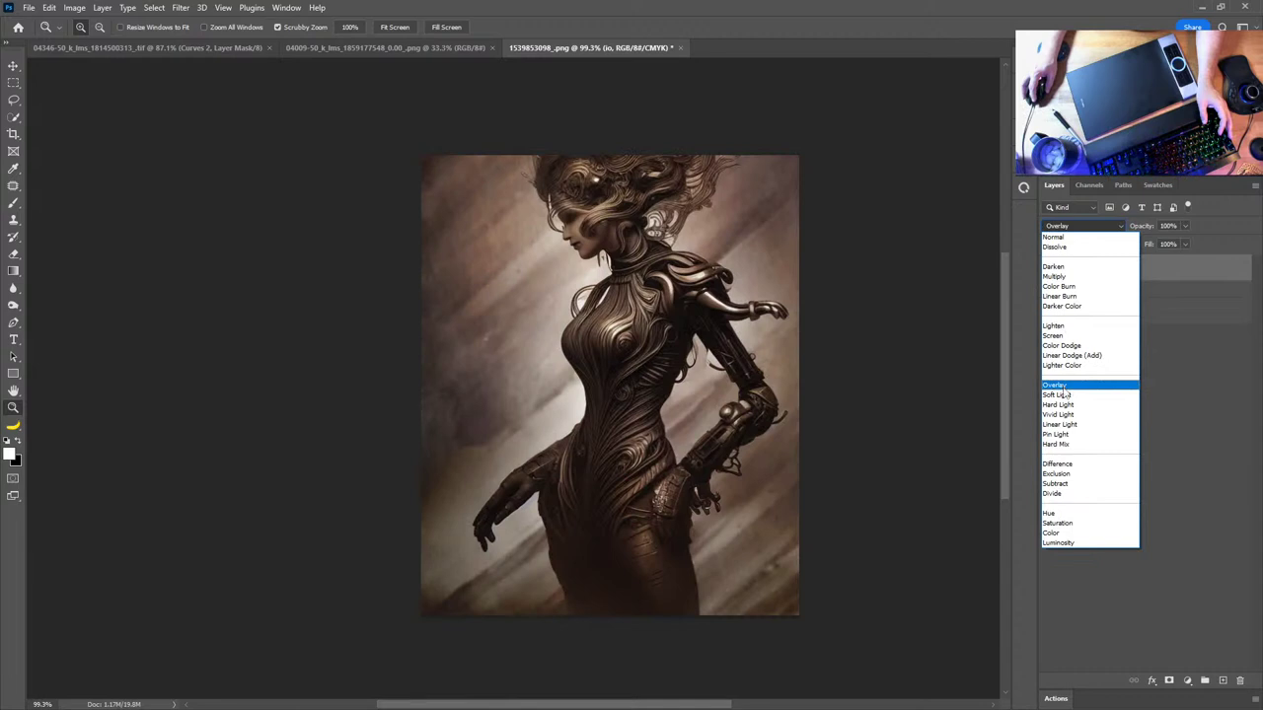
click(1058, 386)
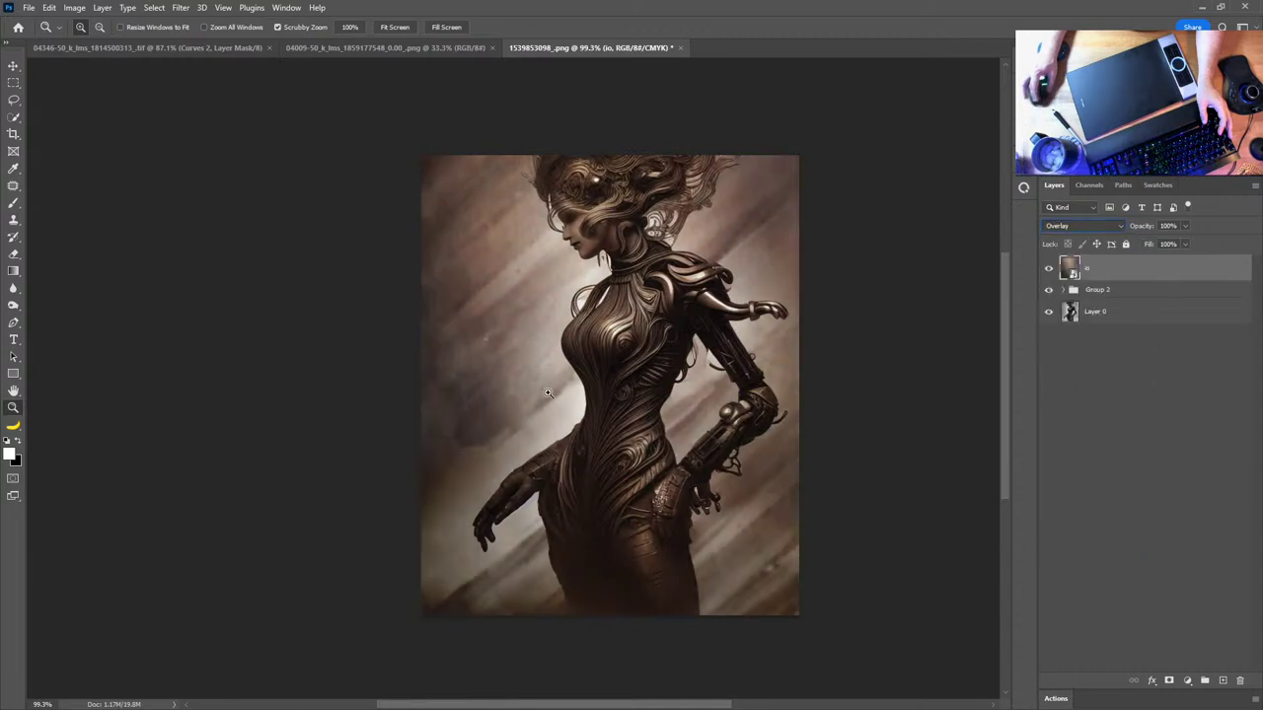
double_click(1074, 274)
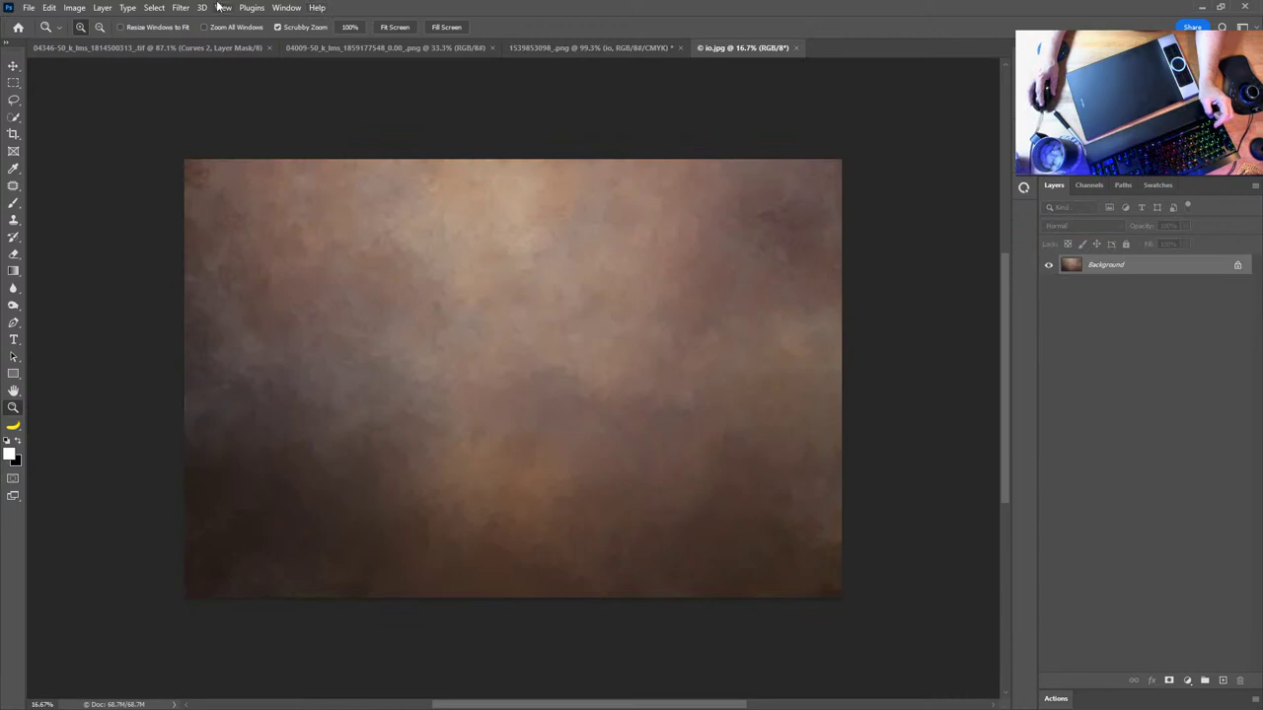
Apply a Gaussian Blur with a 6.0-pixel radius to the io.jpg texture
click(180, 8)
mouse_move(251, 176)
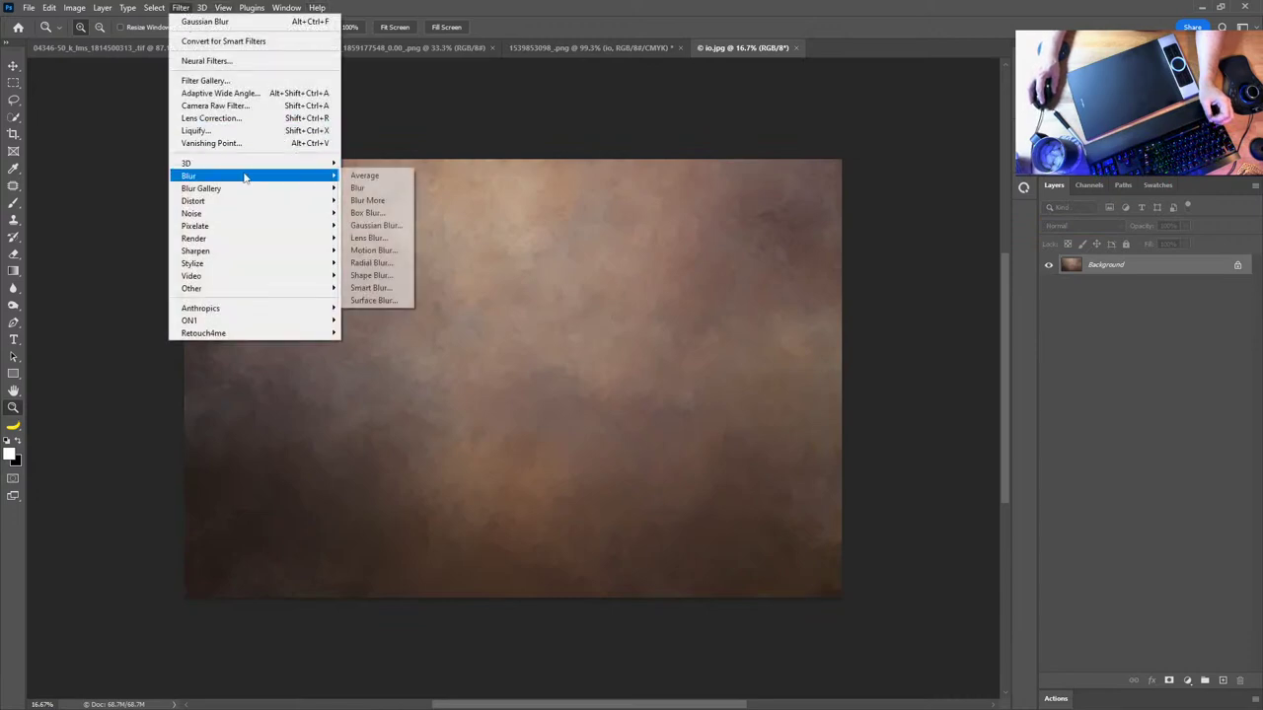
click(391, 227)
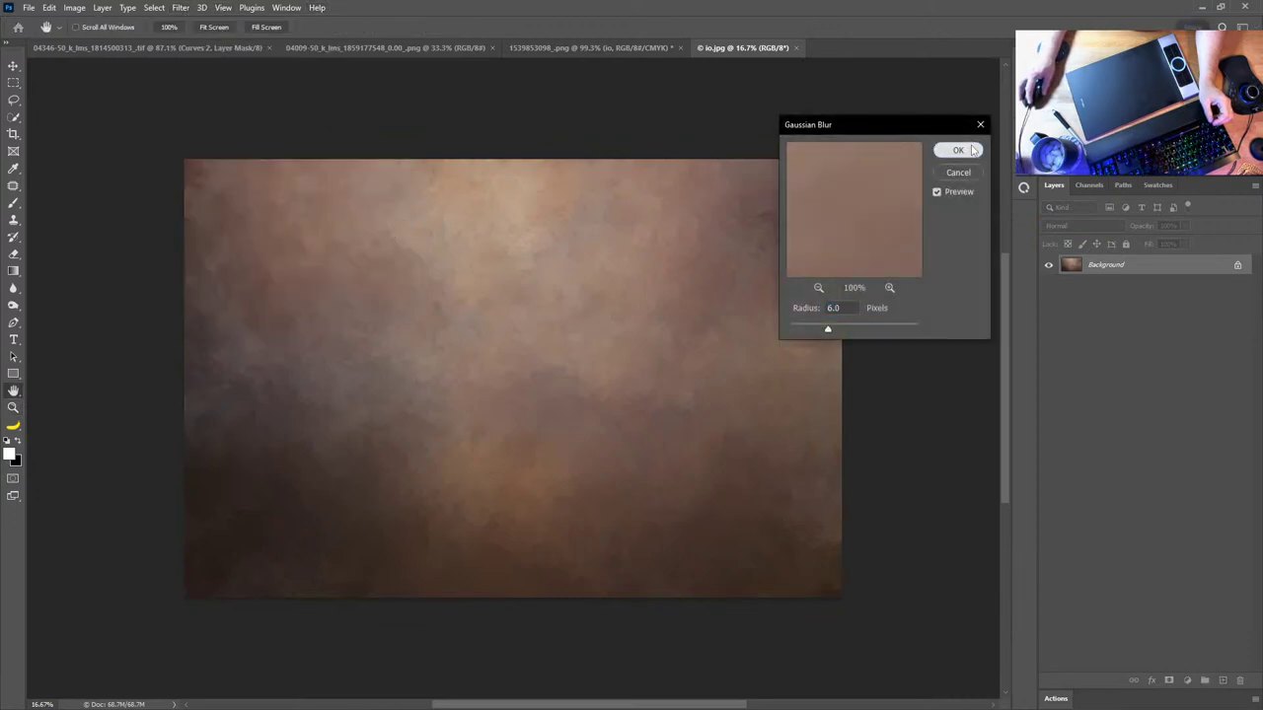
click(959, 150)
Save and close io.jpg, accepting the JPEG Options
click(801, 47)
click(565, 269)
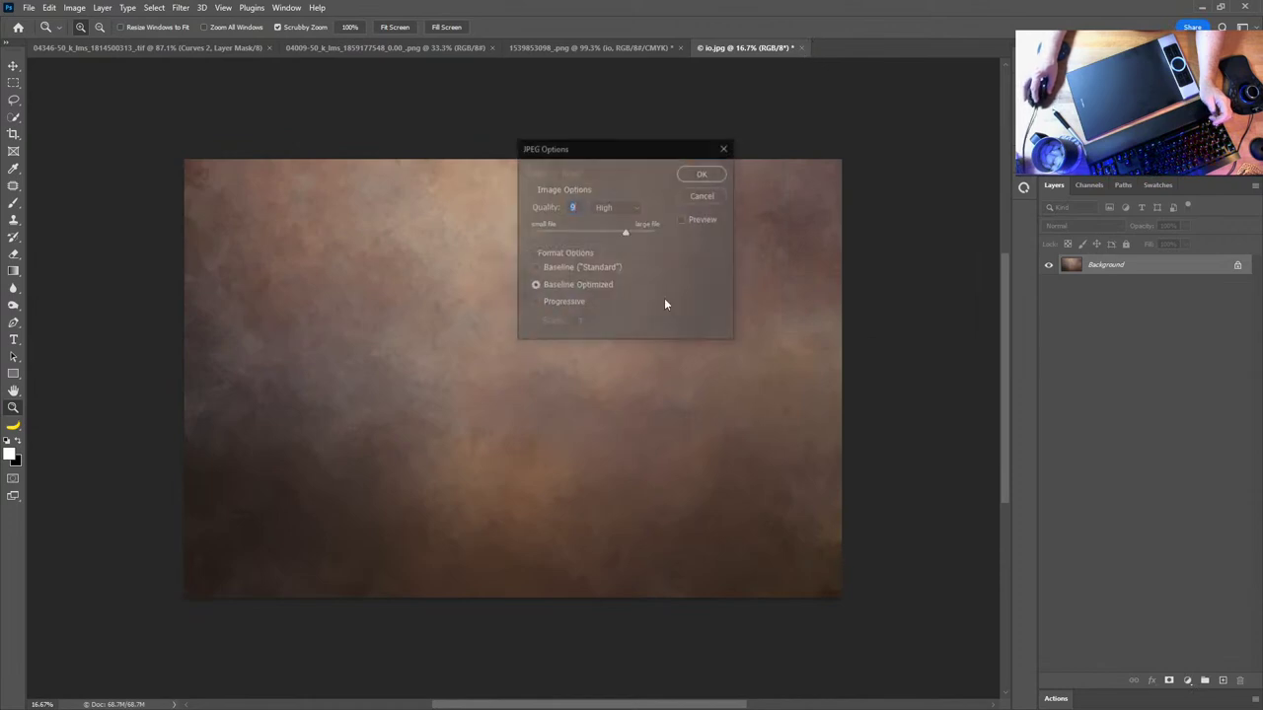
click(701, 174)
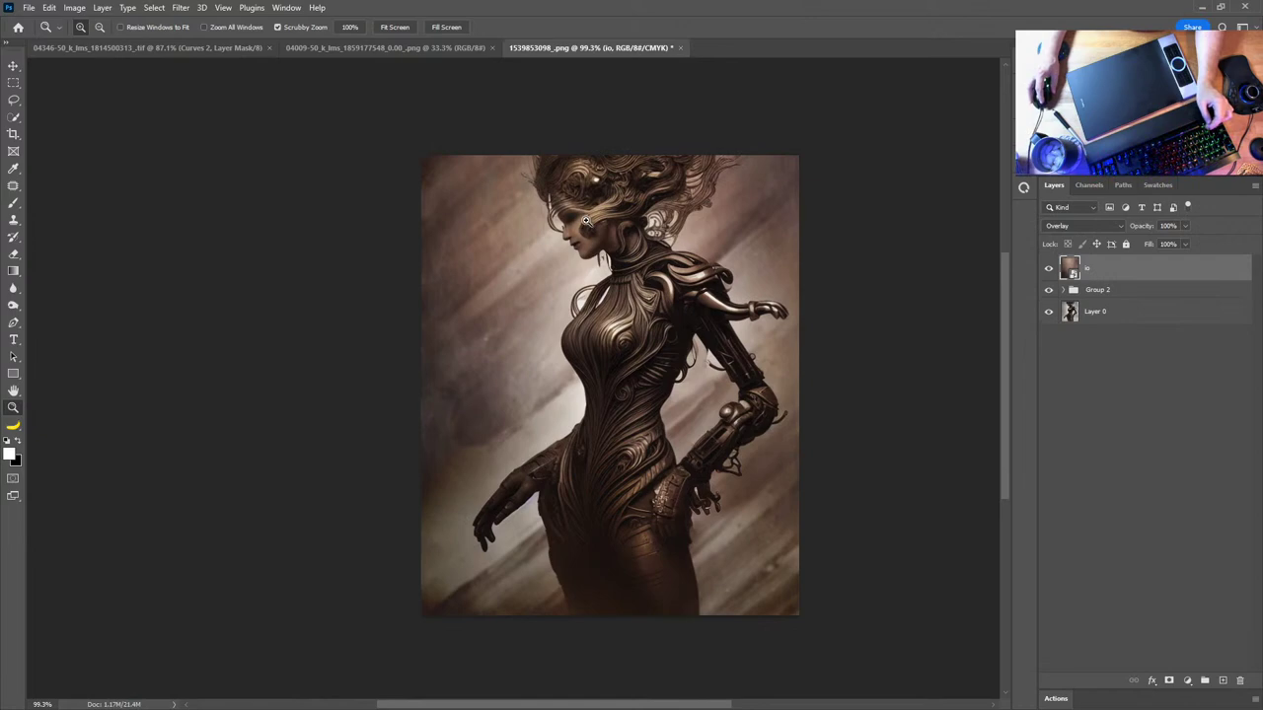
Add Curves 1, raising the black point and lifting the midtones from 138 to 172
drag(587, 221, 508, 365)
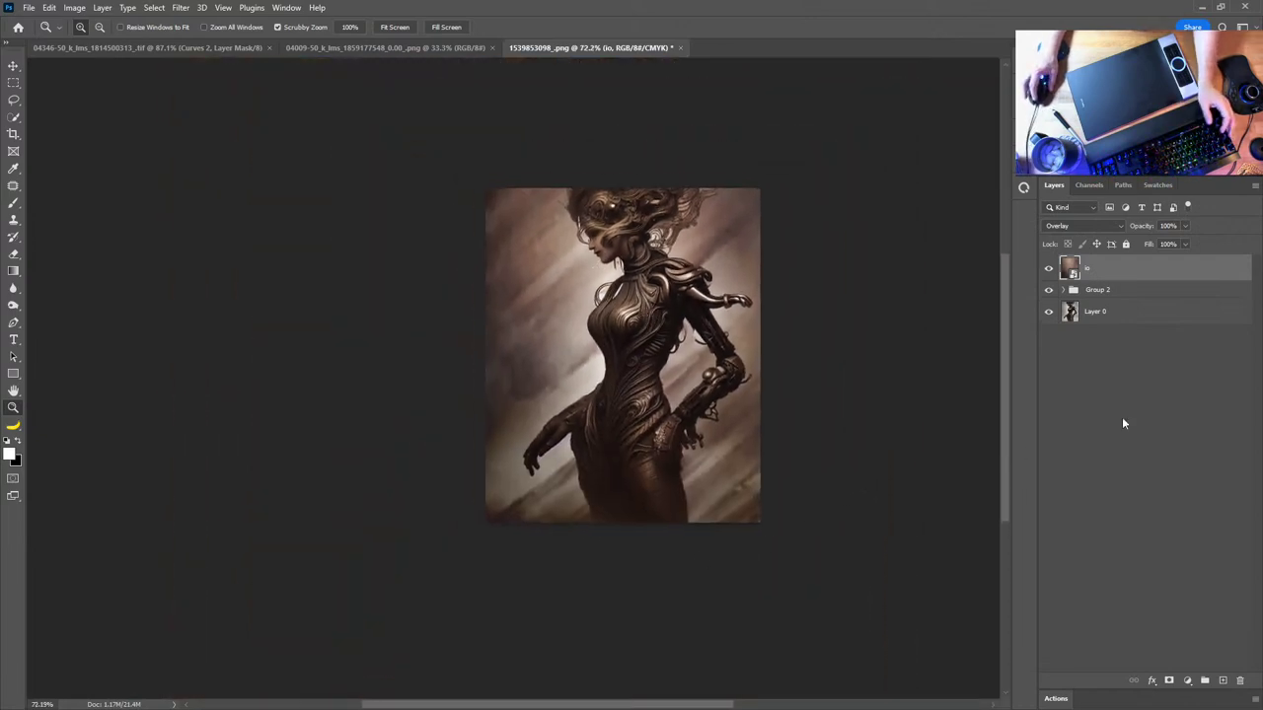
click(1188, 681)
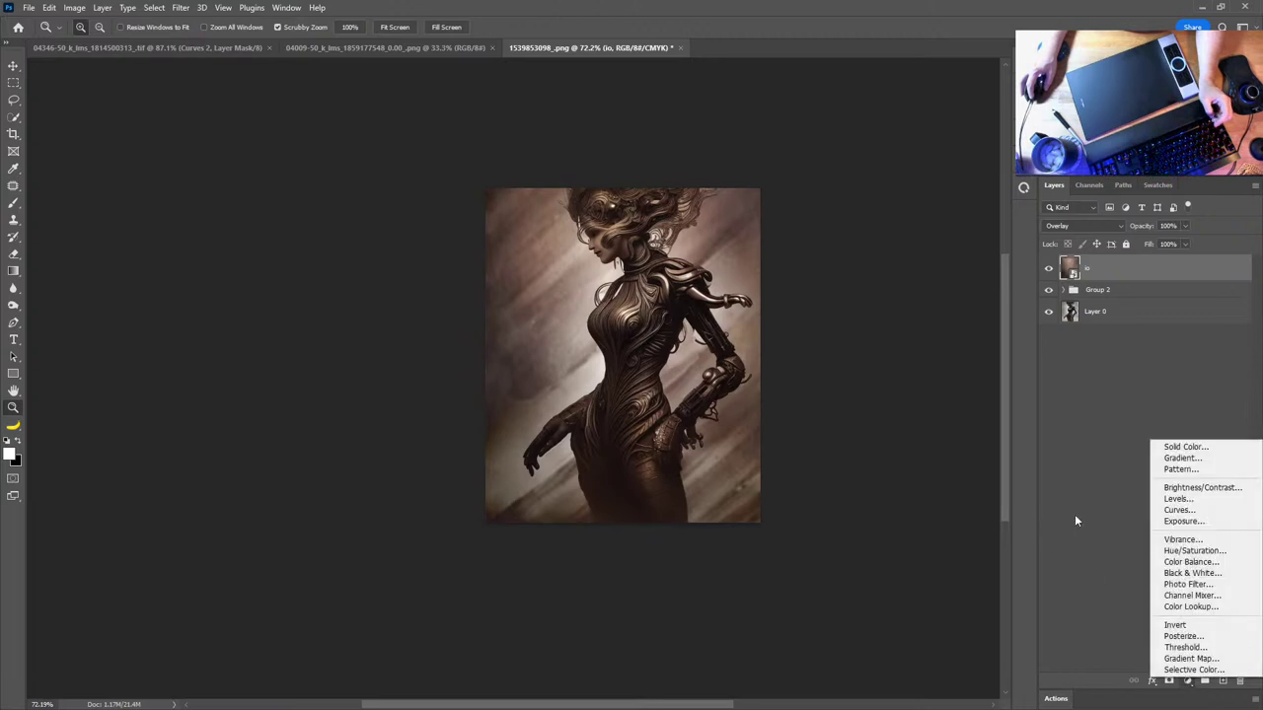
click(1174, 511)
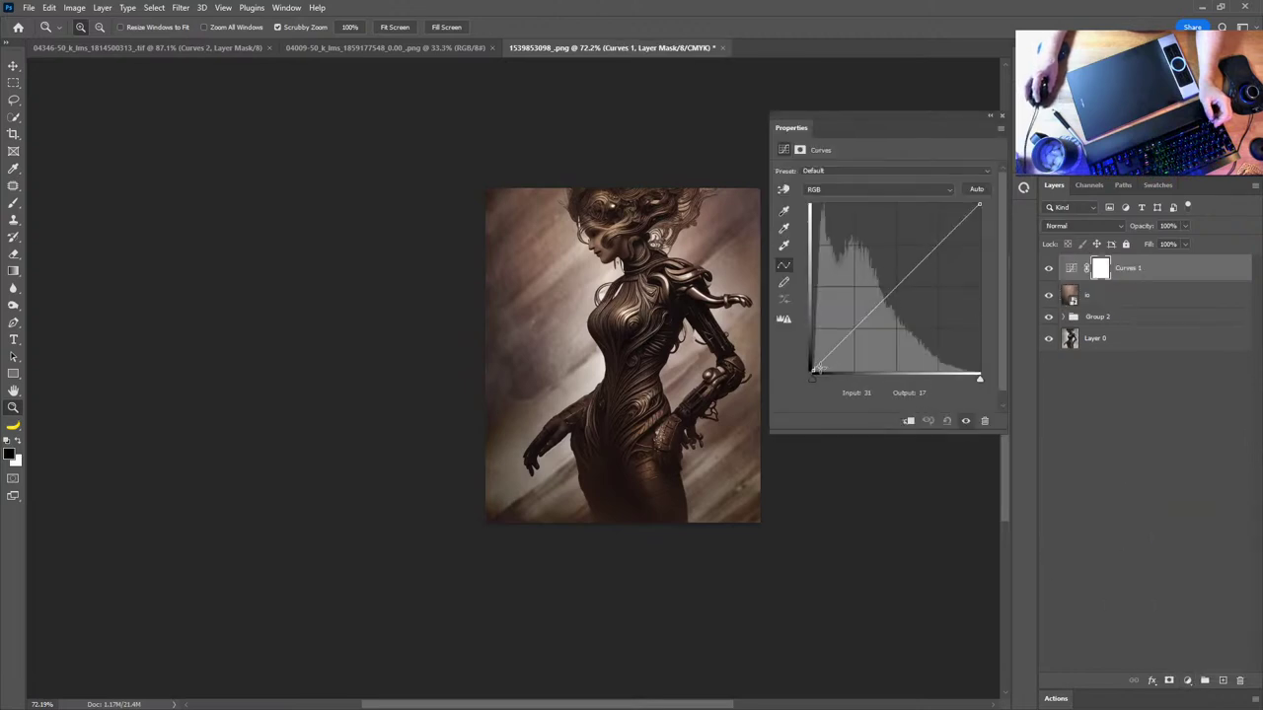
drag(811, 371, 786, 364)
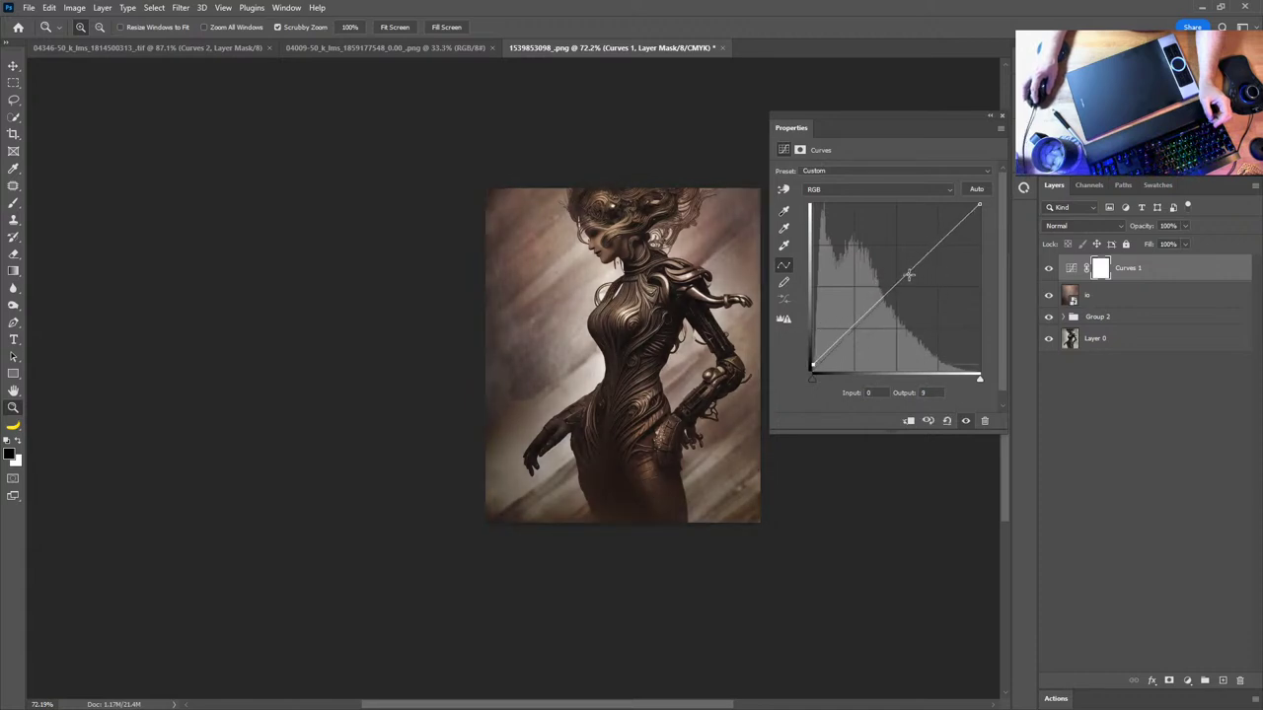
drag(909, 275, 903, 257)
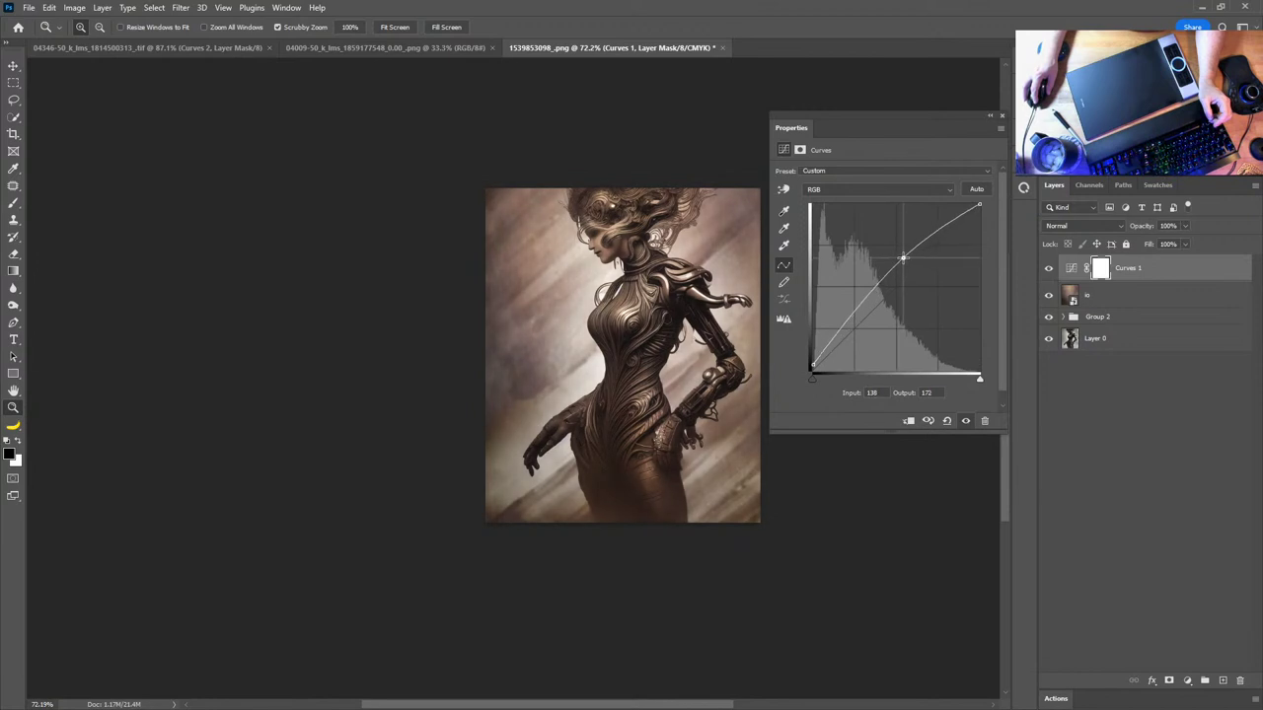
click(1002, 115)
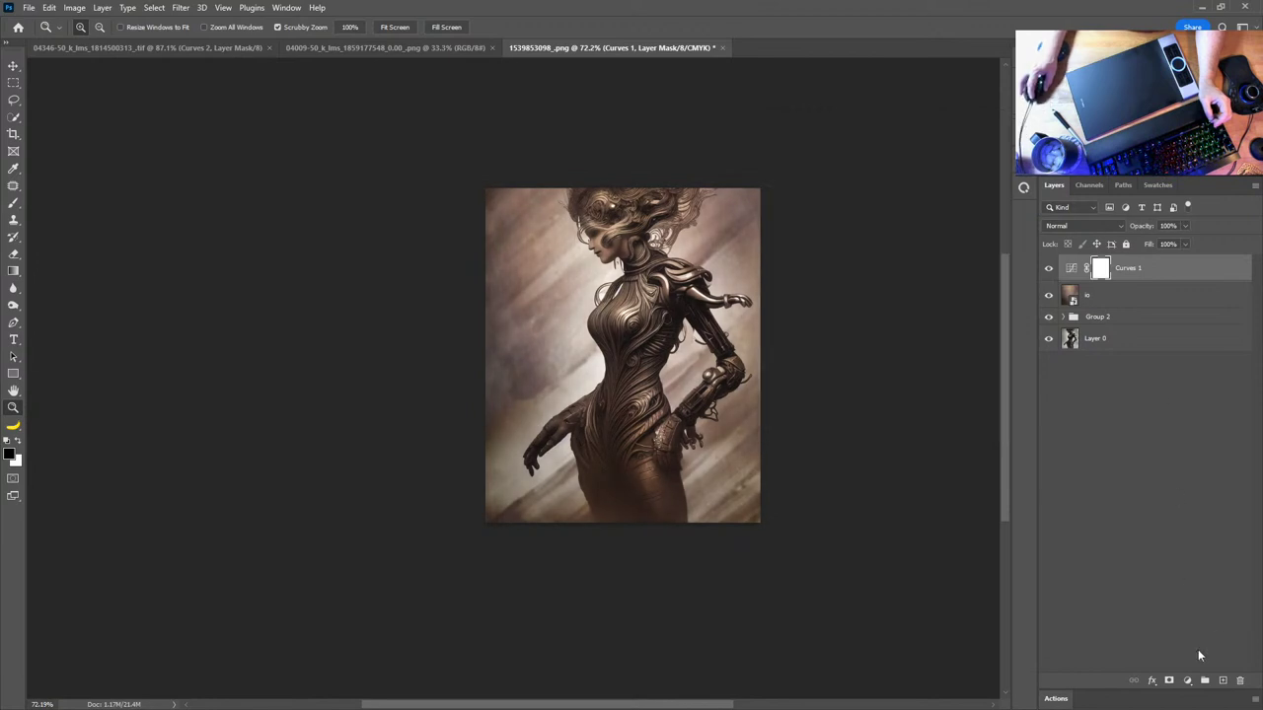
click(1188, 680)
Discard the second Curves adjustment by dragging Curves 2 to the trash
click(1181, 508)
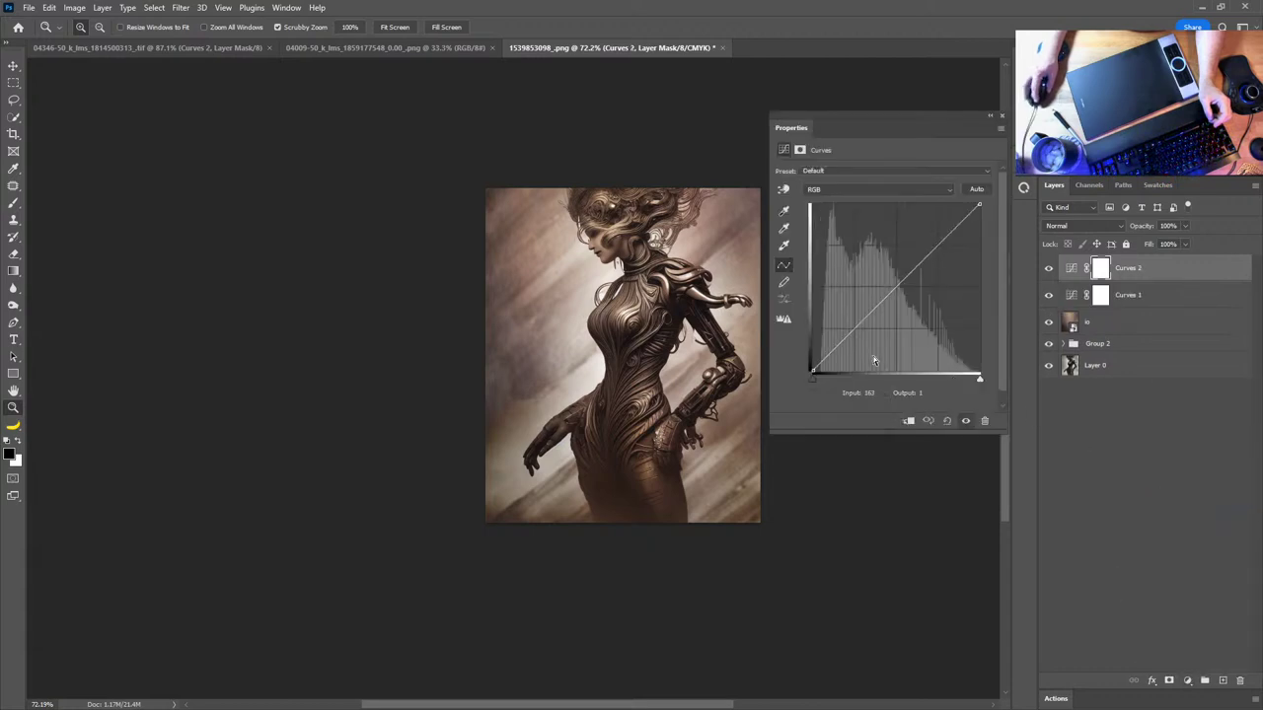
drag(857, 338, 864, 330)
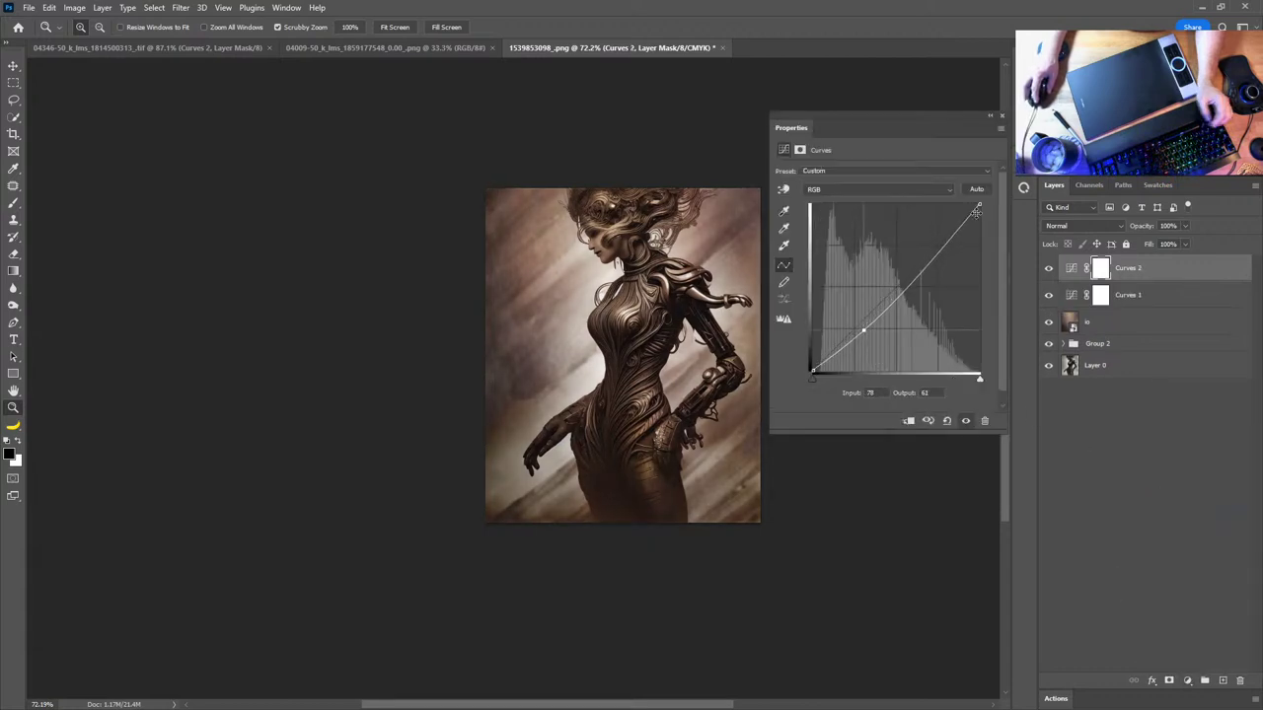
key(ctrl+z)
click(1002, 115)
drag(1204, 276, 1238, 680)
click(1091, 186)
Preview the Red, Green and Blue channels individually in the Channels panel
click(1095, 237)
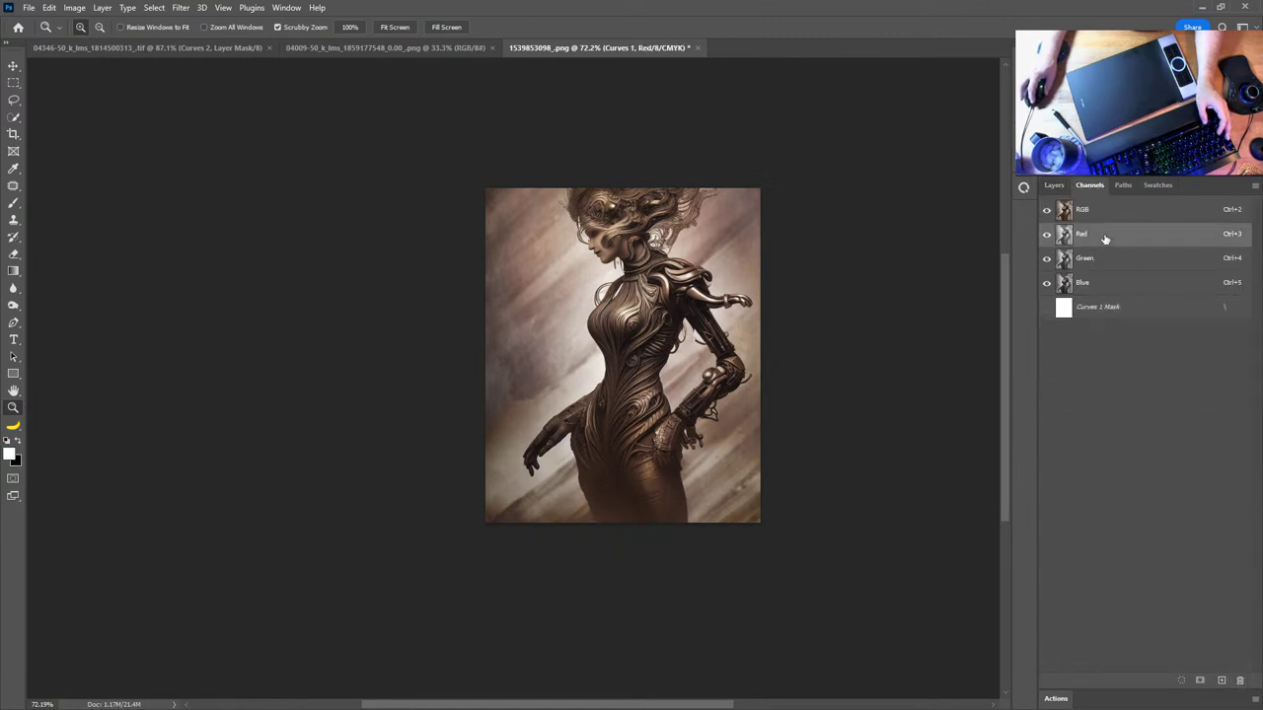
click(1047, 211)
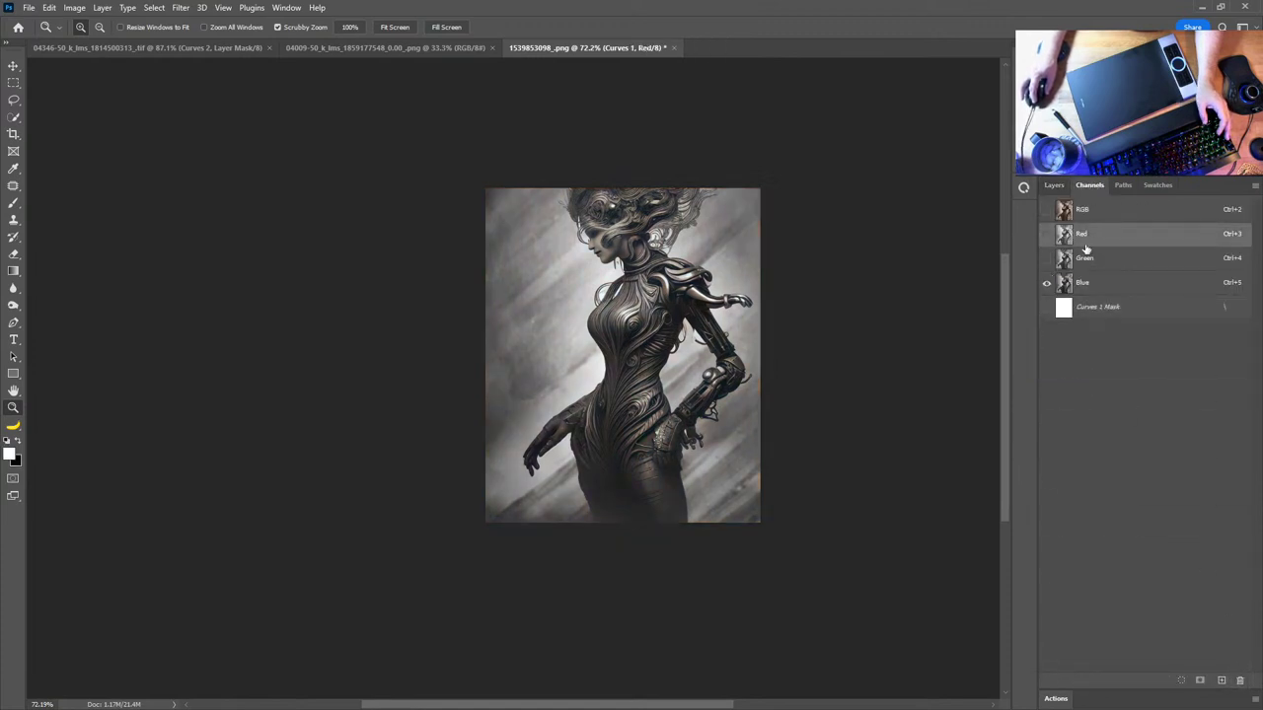
click(1101, 261)
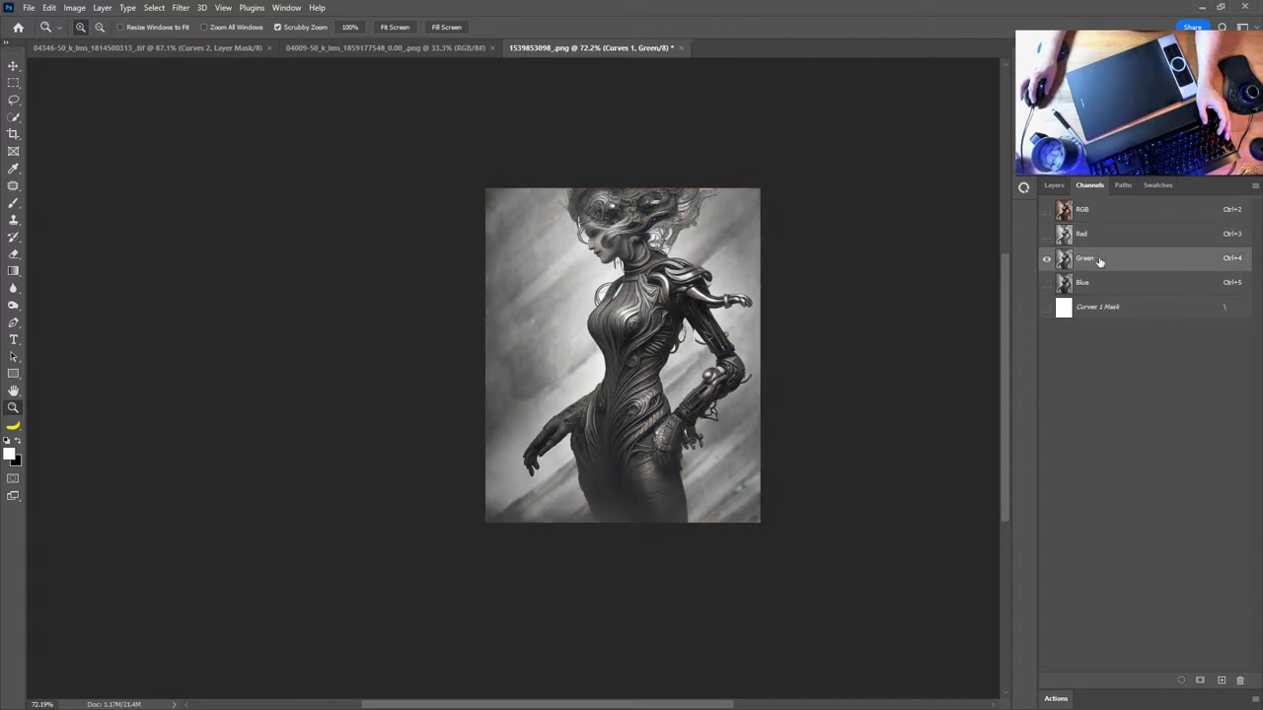
click(1102, 234)
click(1109, 282)
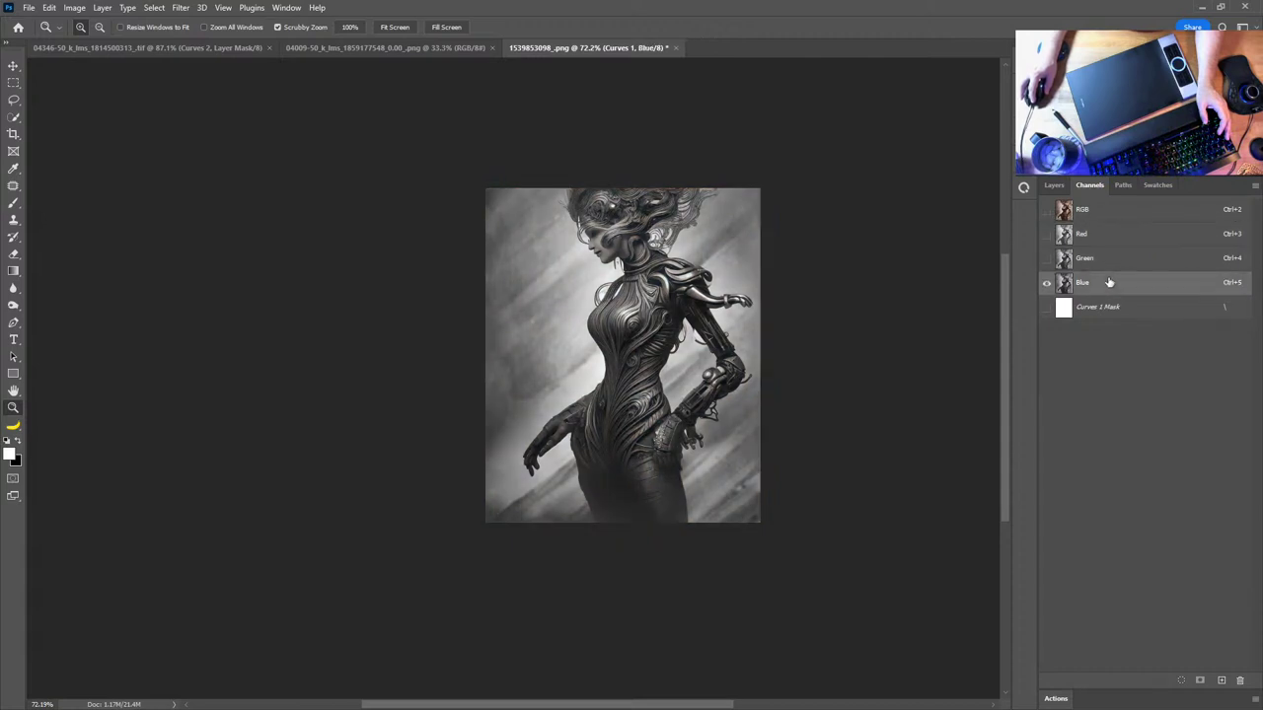
click(1123, 238)
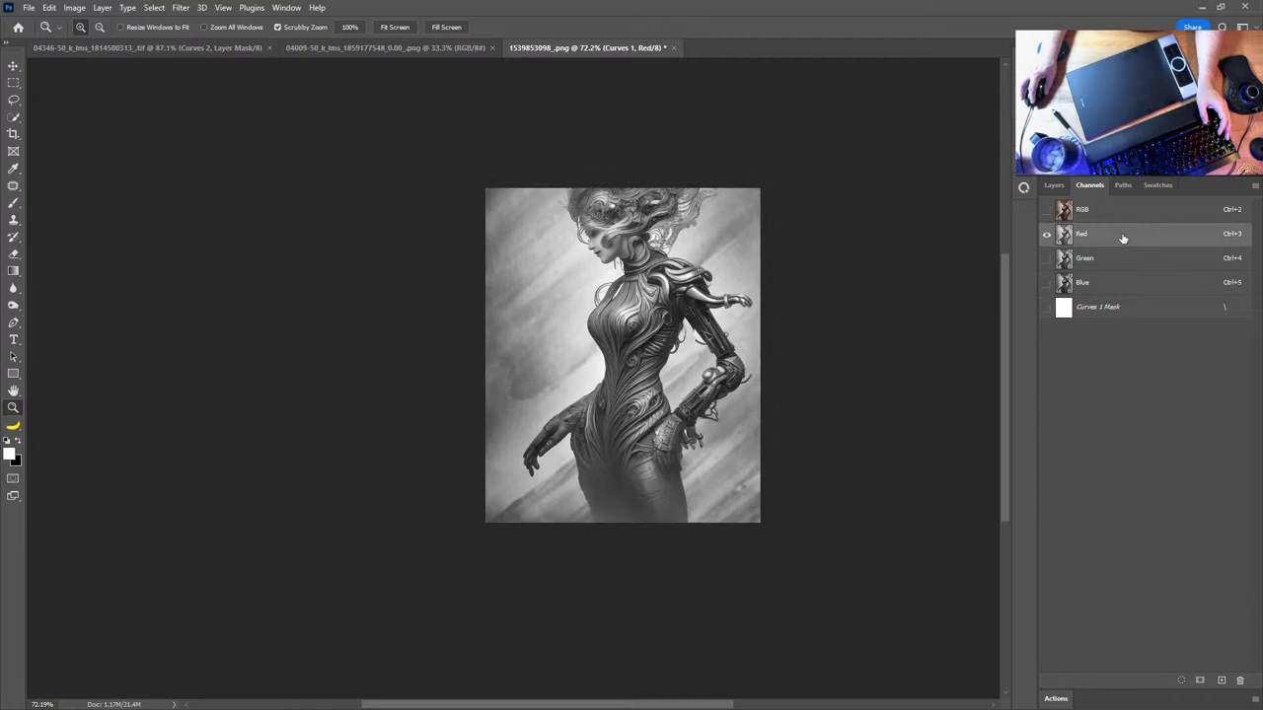
click(1122, 262)
click(1122, 283)
click(1121, 262)
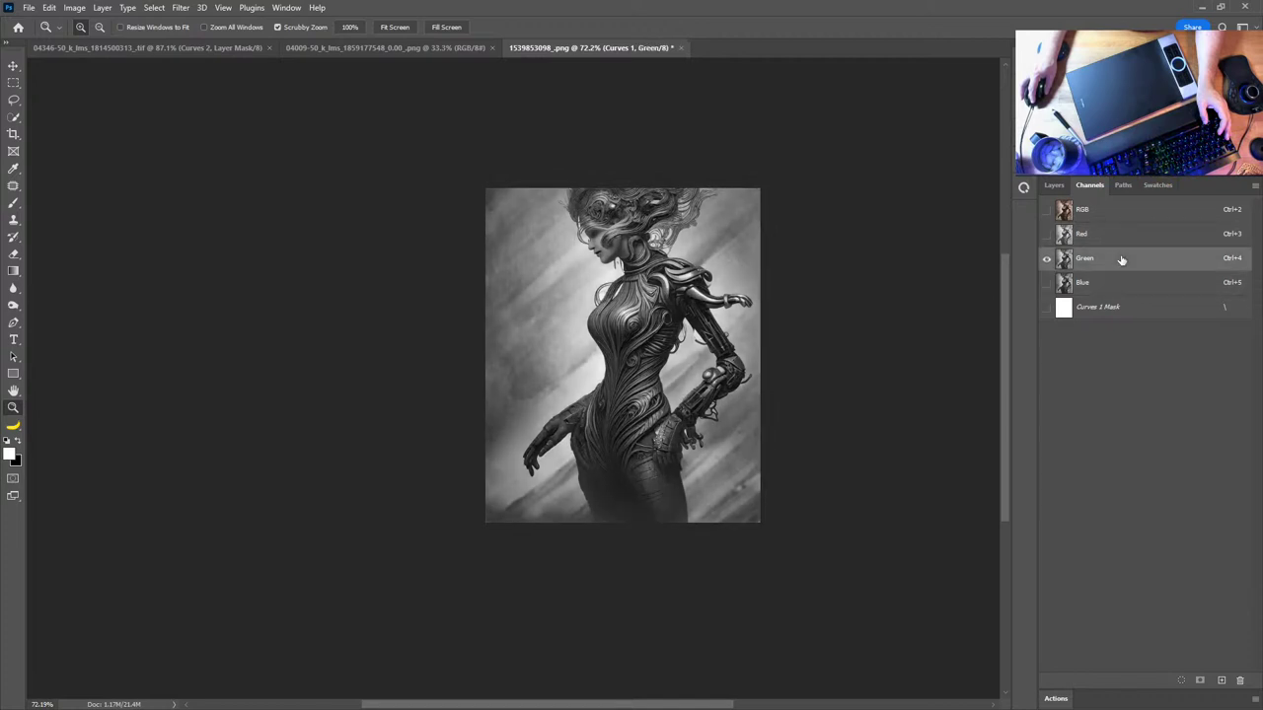
Load the Green channel's tones as a selection and return to the Layers panel
ctrl+click(1066, 267)
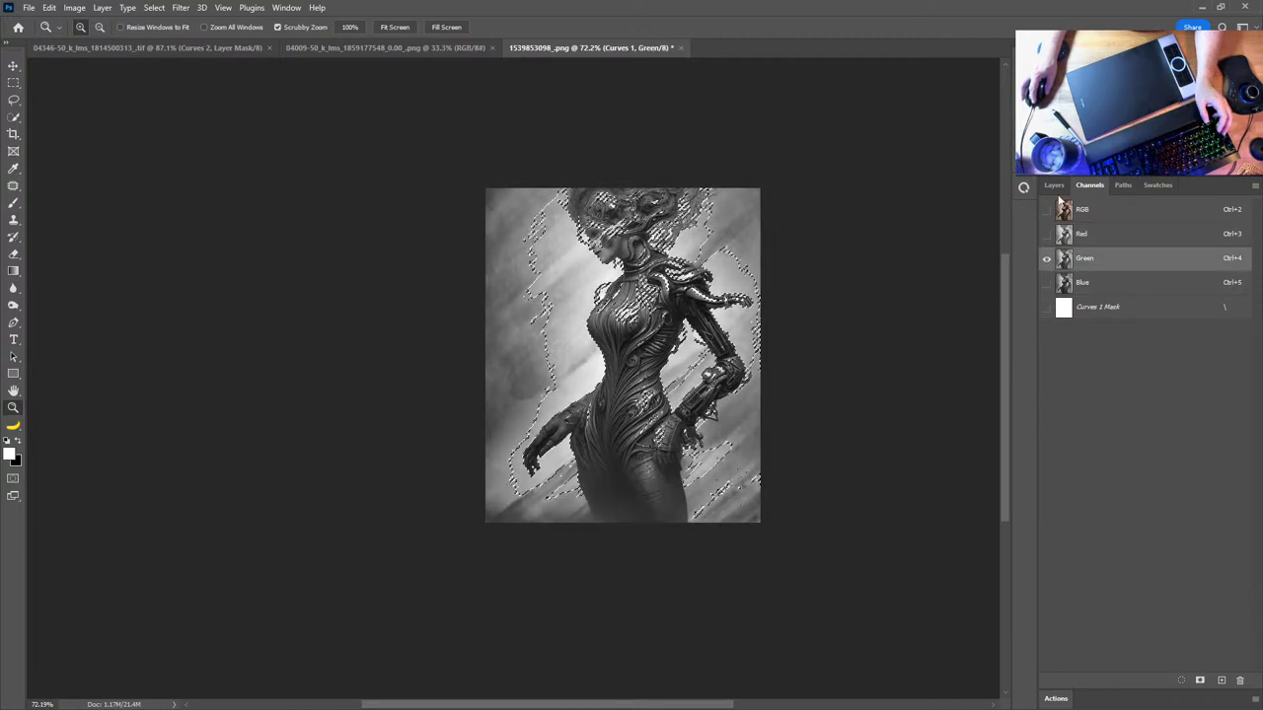
click(1054, 185)
click(1188, 681)
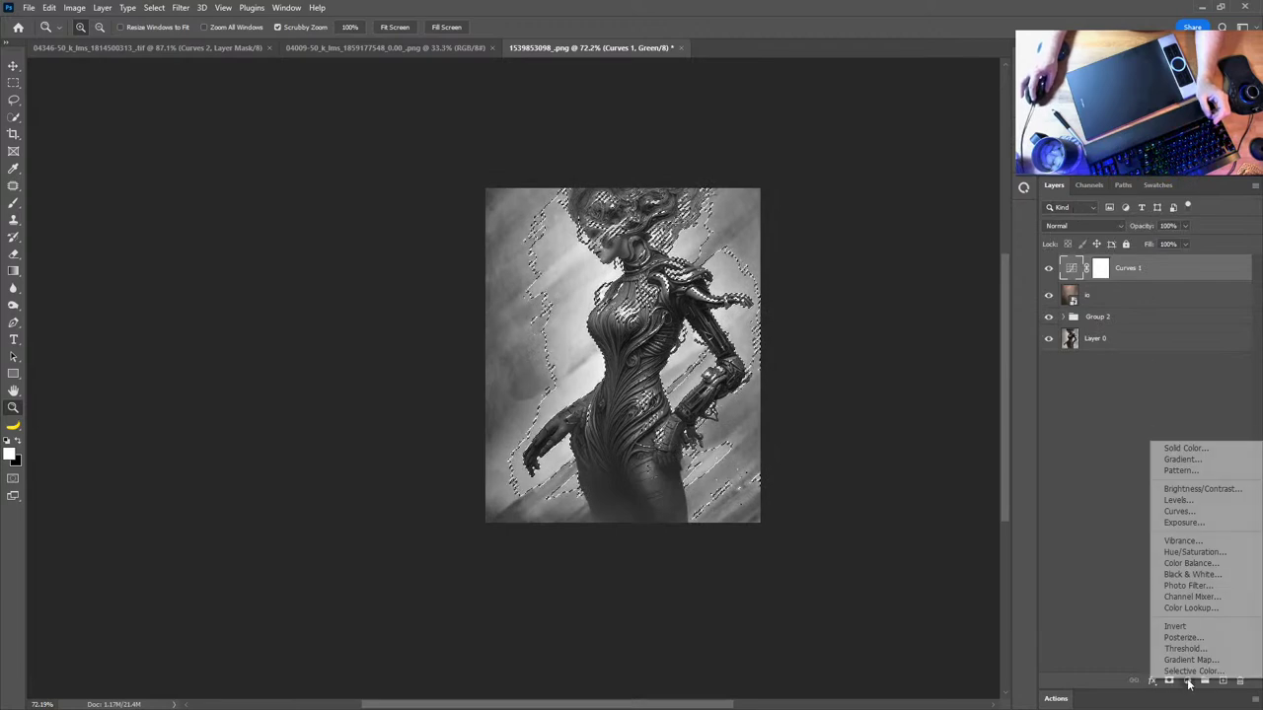
Add a Curves 2 layer masked by the Green selection and shape it into an S-curve
click(1179, 511)
drag(892, 293, 892, 312)
drag(942, 258, 927, 246)
drag(895, 320, 888, 309)
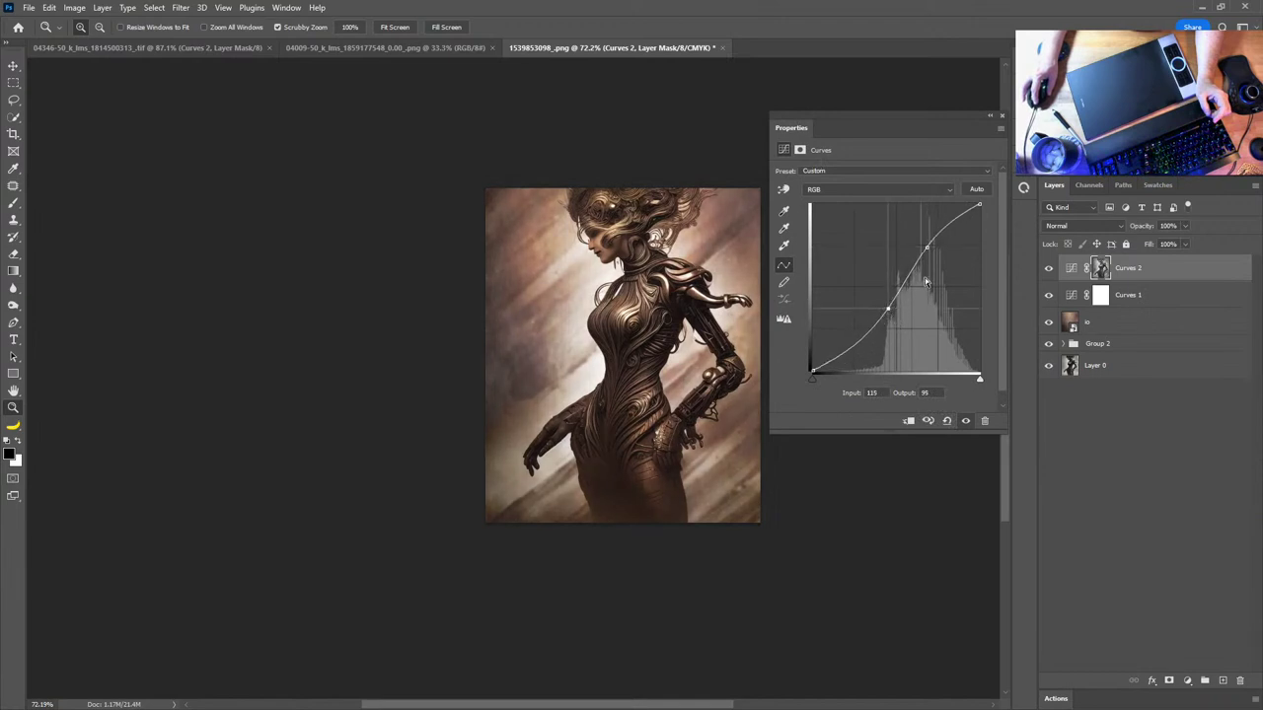
drag(928, 247, 923, 241)
drag(890, 314, 883, 307)
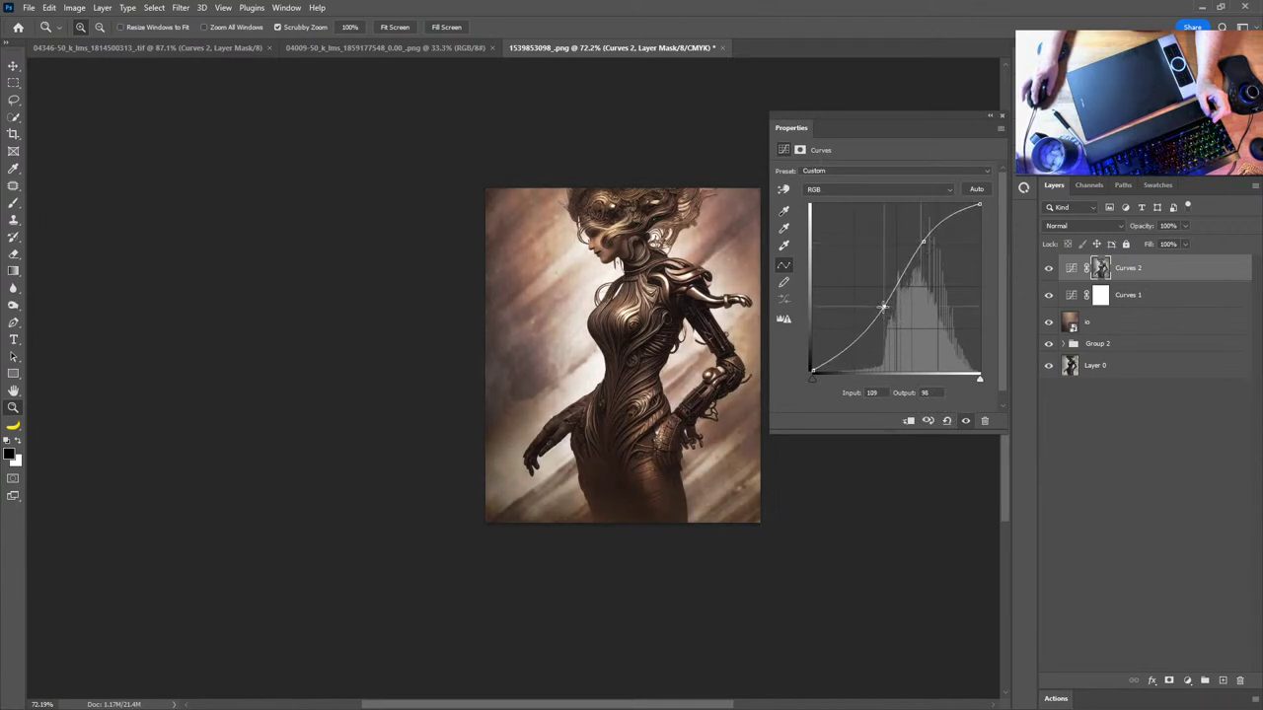
click(1004, 117)
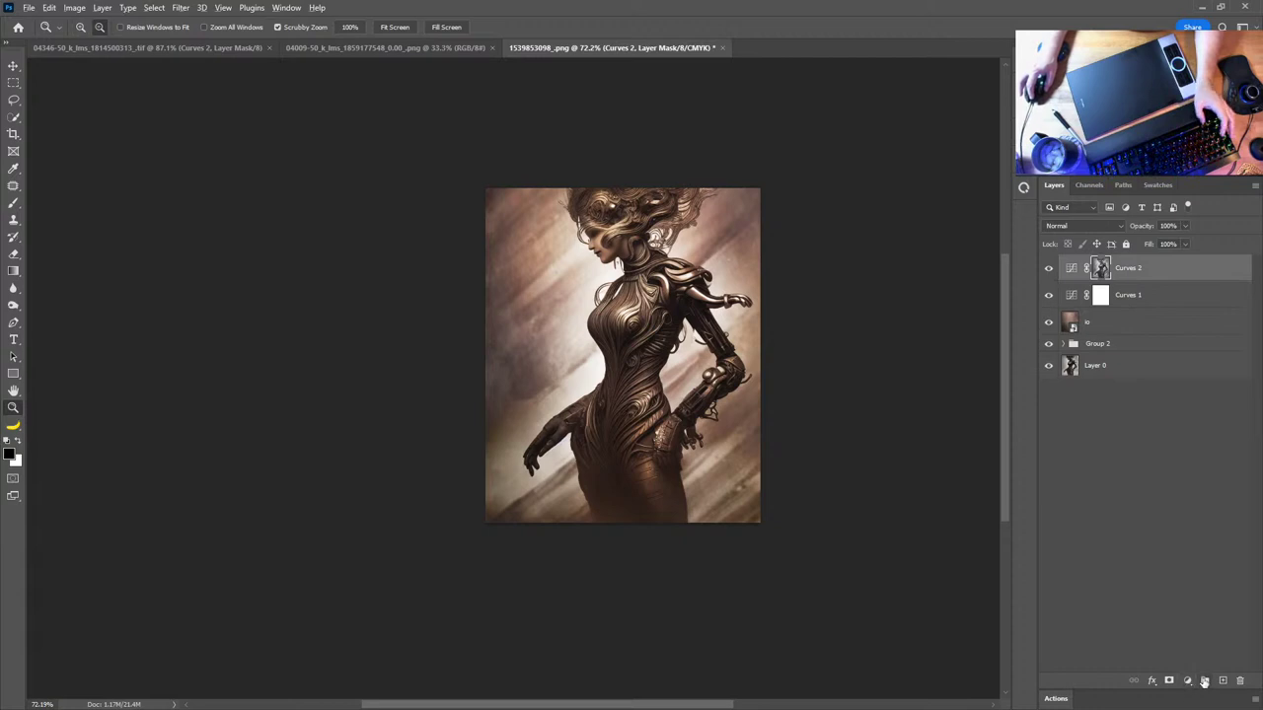
alt+click(1205, 681)
key(Escape)
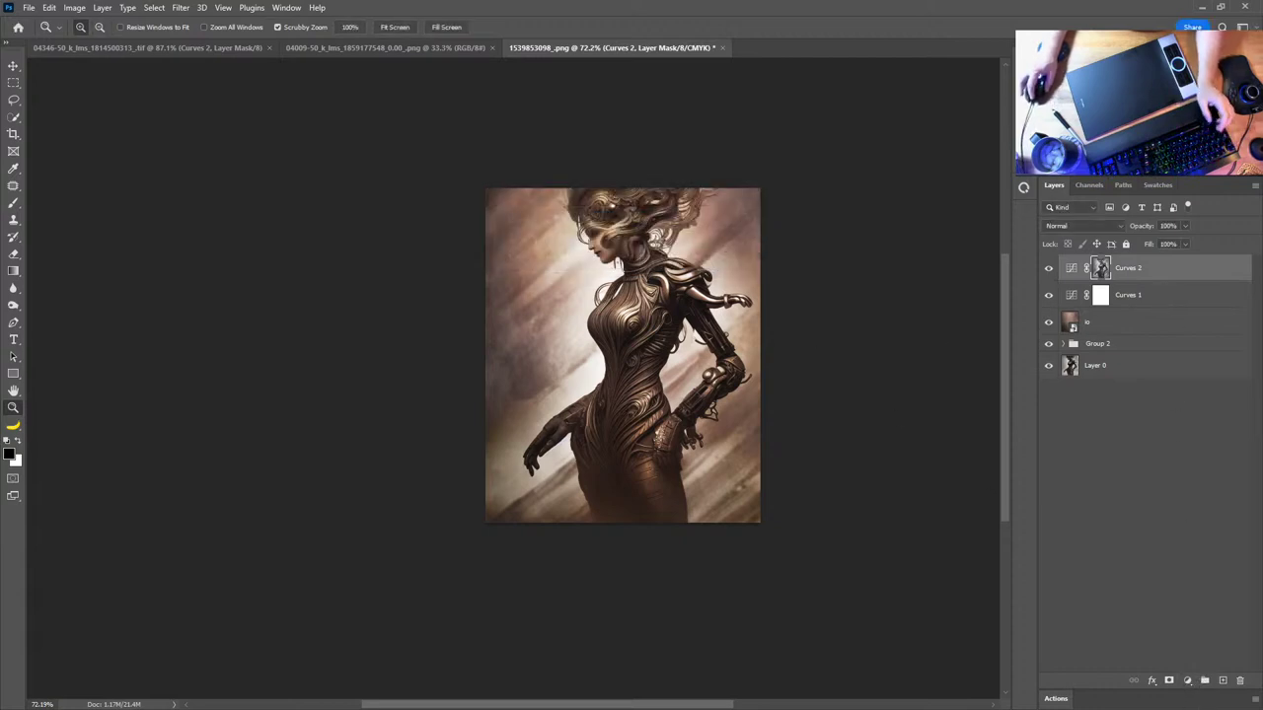
Group Curves 2 into Group 3 with a black hide-all mask and ready a white brush
click(1205, 681)
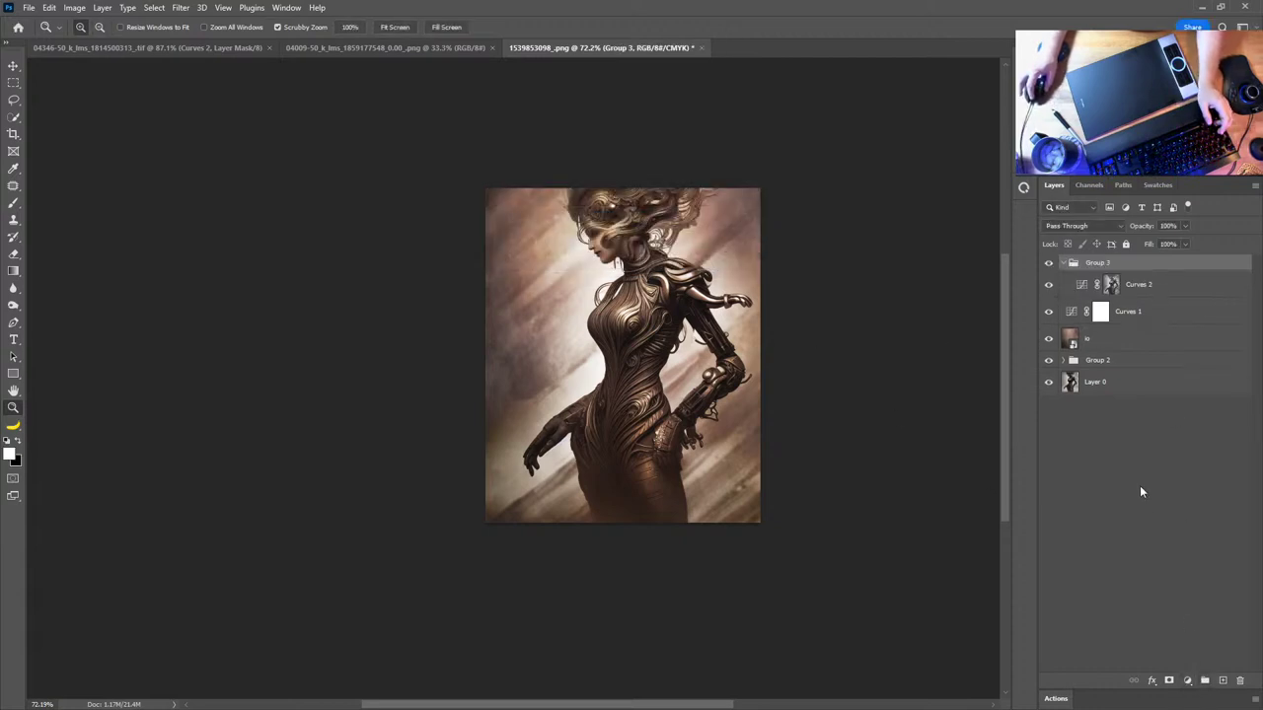
alt+click(1169, 681)
drag(689, 348, 721, 353)
key(b)
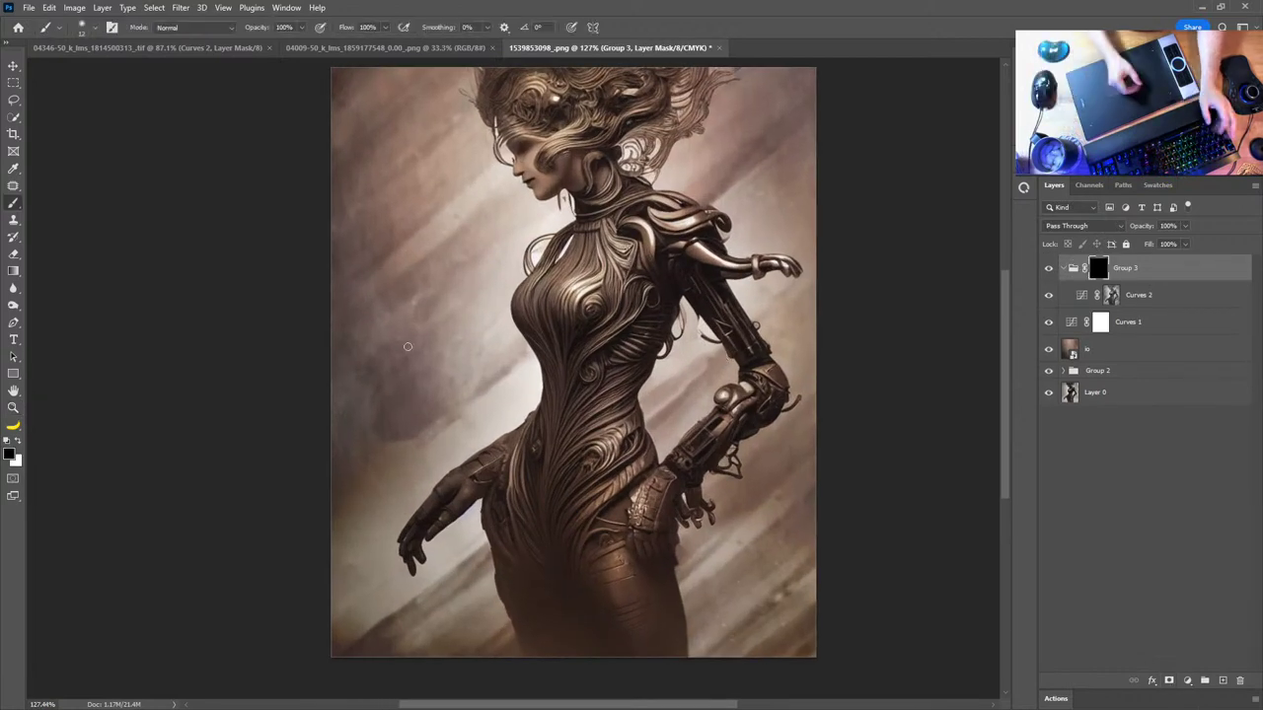
right_click(504, 266)
click(776, 41)
right_click(609, 273)
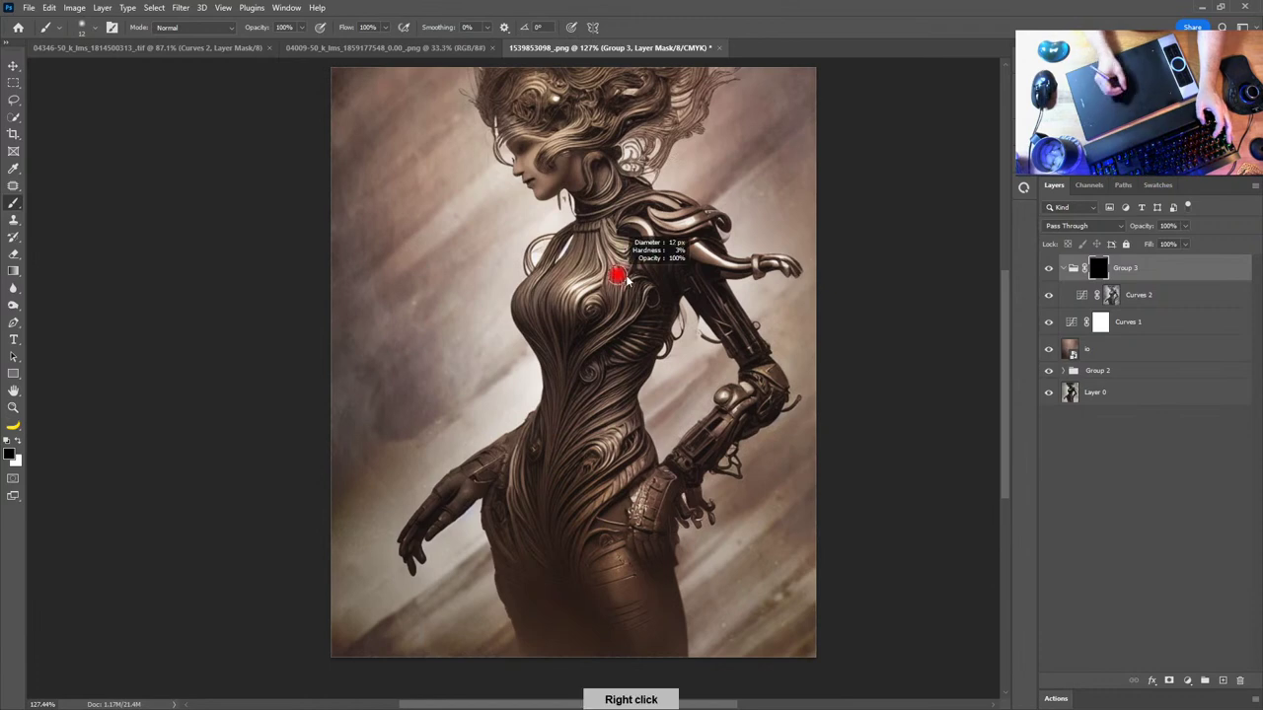
key(Escape)
key(x)
Paint white over the figure's chest, hip and arm to reveal the contrast boost
mouse_move(630, 257)
mouse_down()
mouse_move(586, 279)
mouse_move(637, 264)
mouse_move(653, 283)
mouse_move(696, 242)
mouse_move(715, 396)
mouse_move(750, 404)
mouse_move(612, 312)
mouse_move(577, 415)
mouse_up()
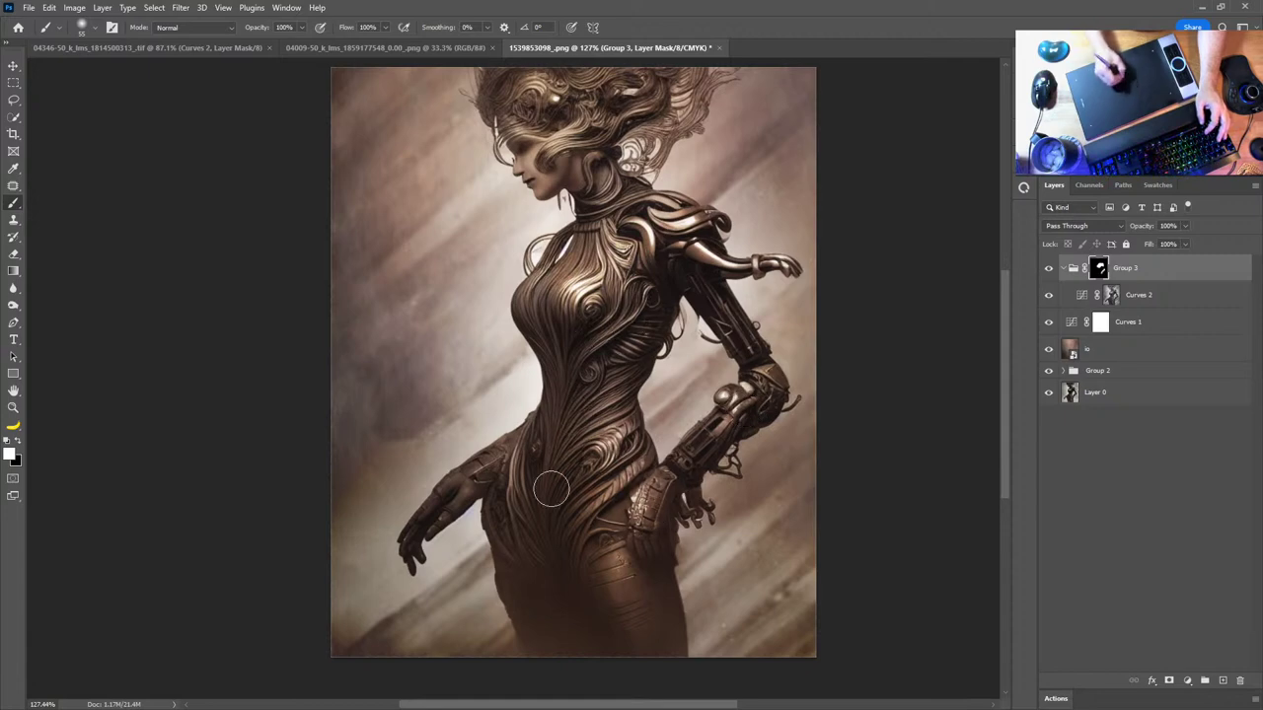
drag(482, 484, 564, 491)
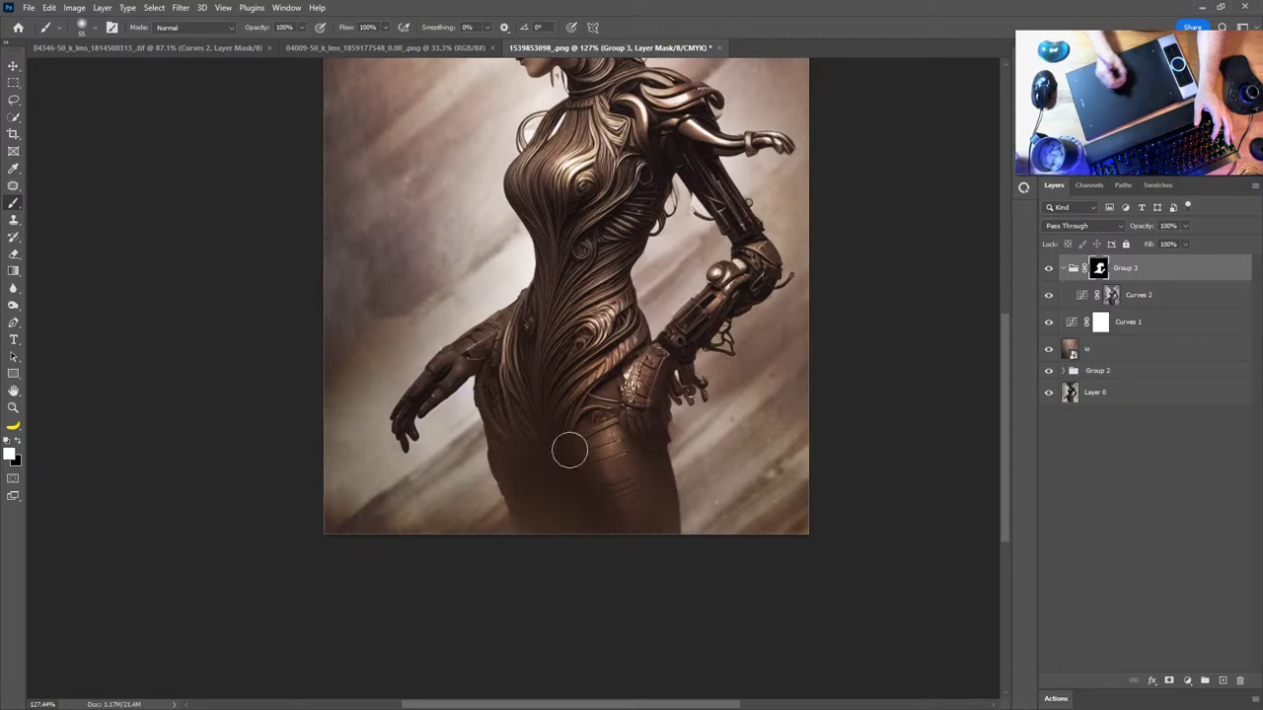
drag(597, 326, 584, 548)
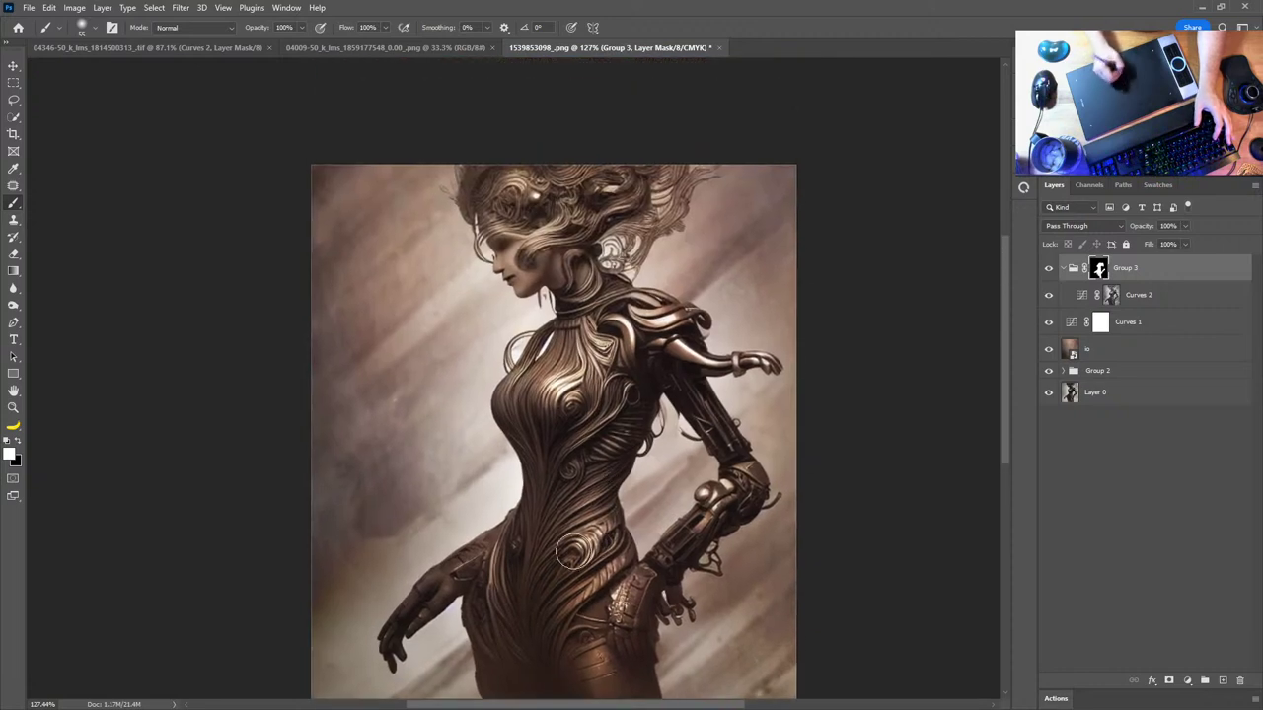
key(x)
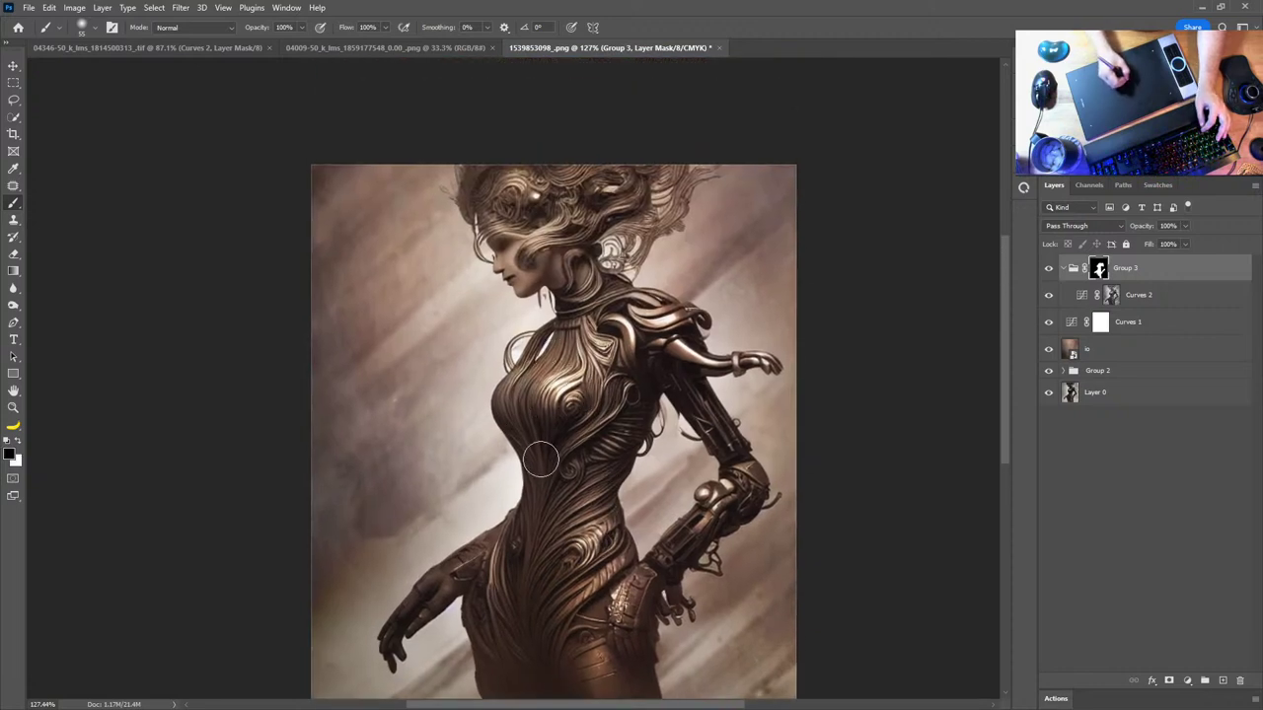
key(x)
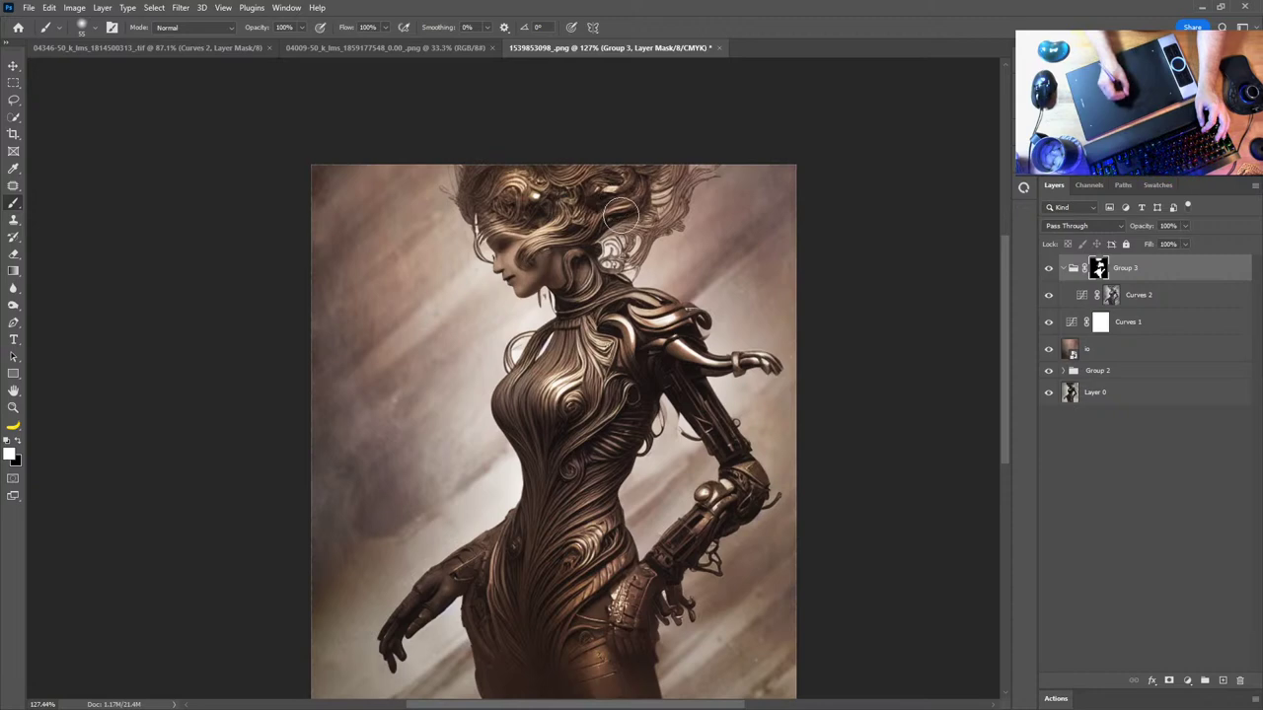
drag(630, 392, 635, 346)
drag(530, 491, 546, 436)
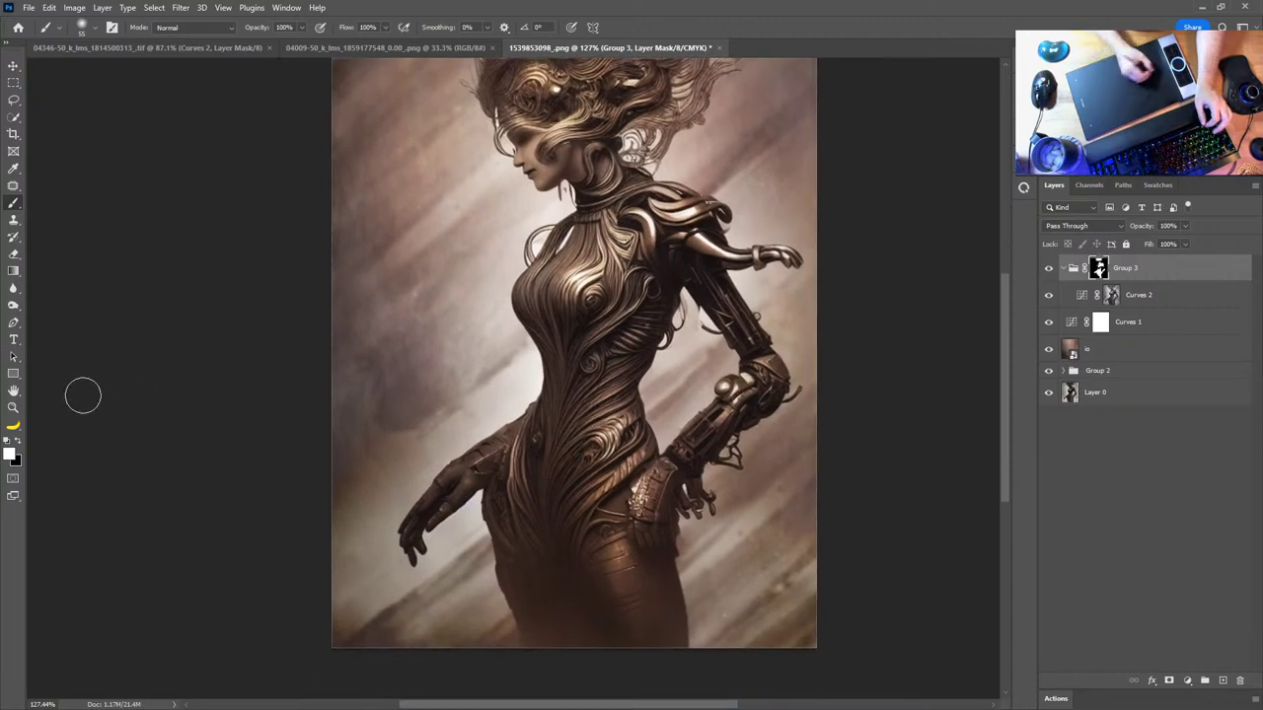
click(13, 391)
scroll(357, 277, up, 1)
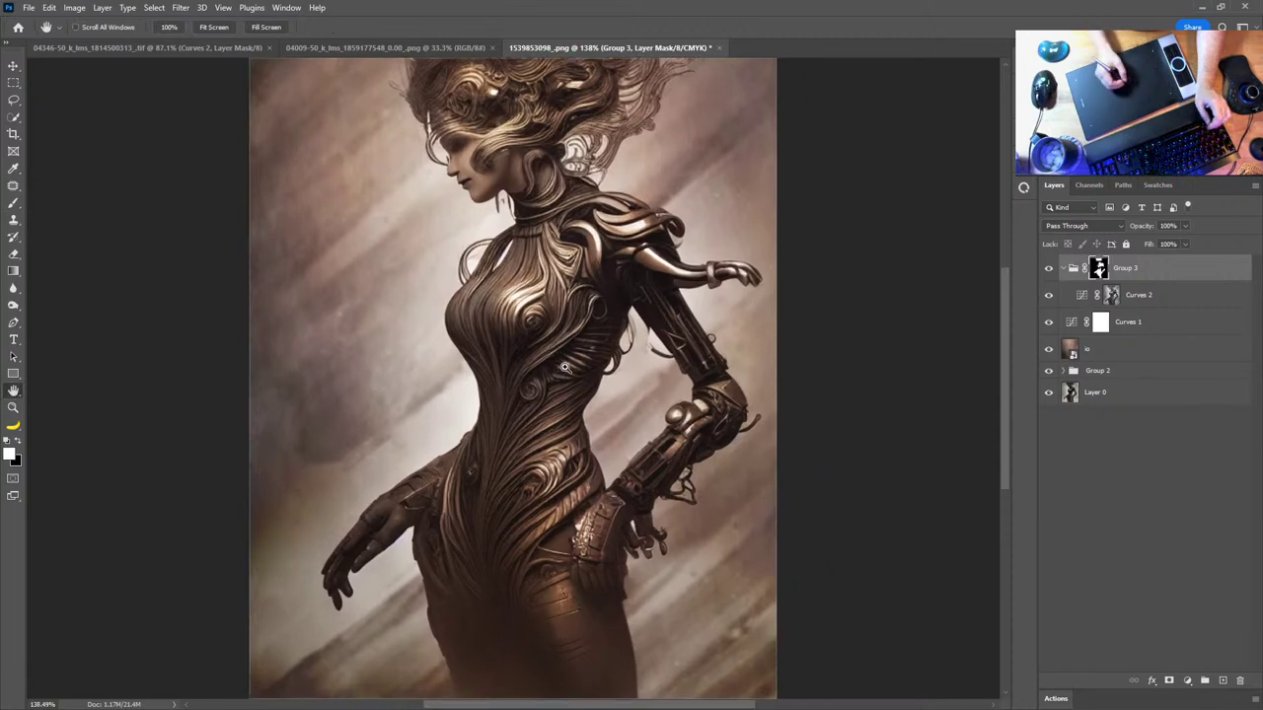
key(z)
scroll(564, 367, down, 3)
Save the artwork as a TIFF in the Pending folder with default compression
key(ctrl+shift+s)
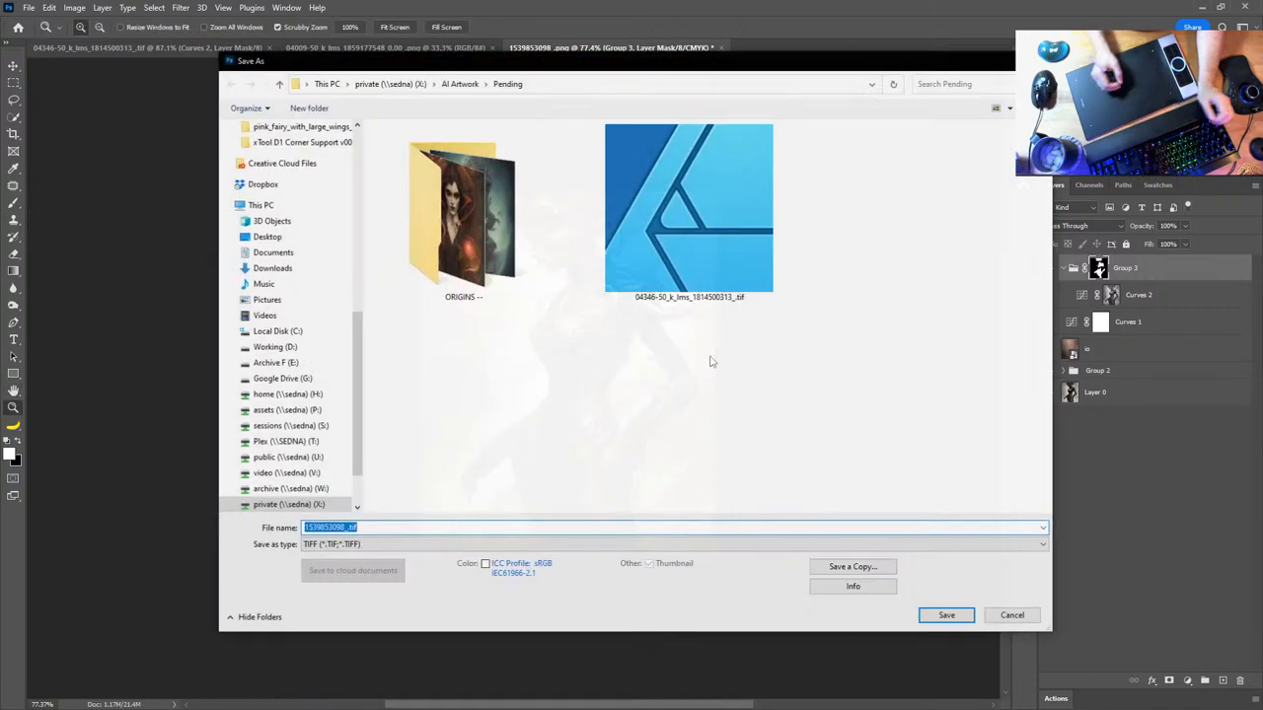
click(939, 620)
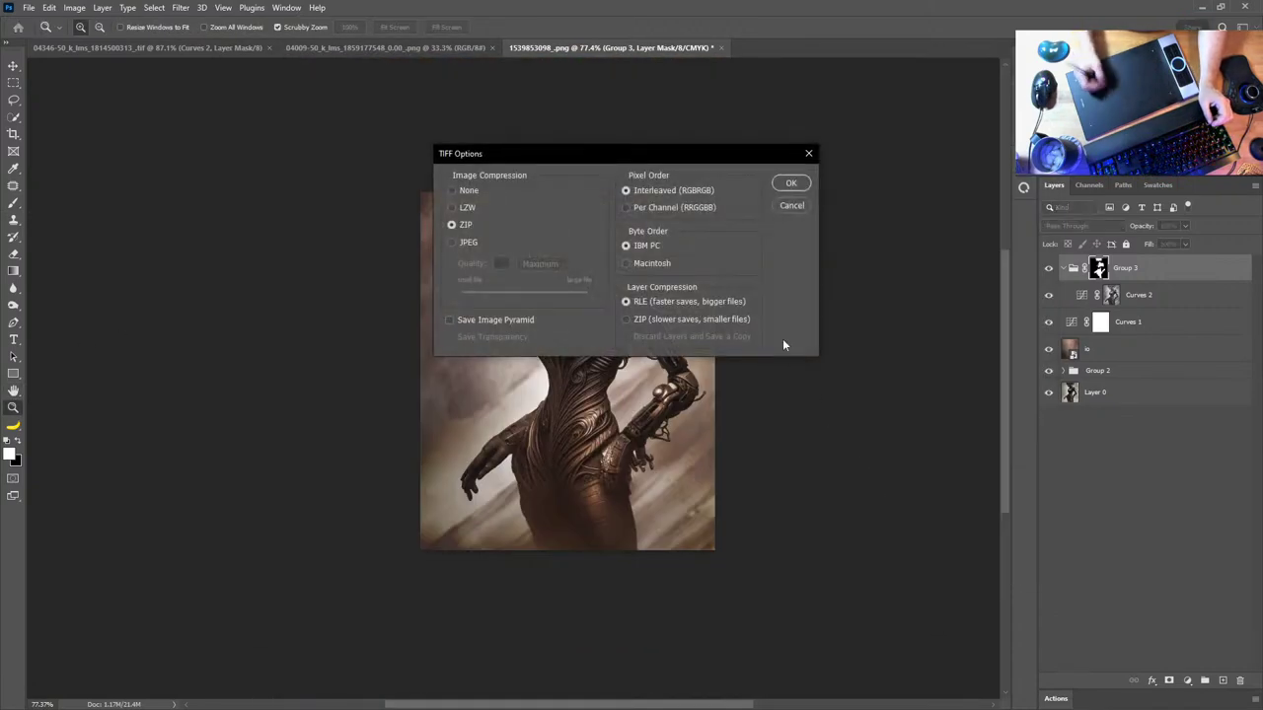
click(782, 184)
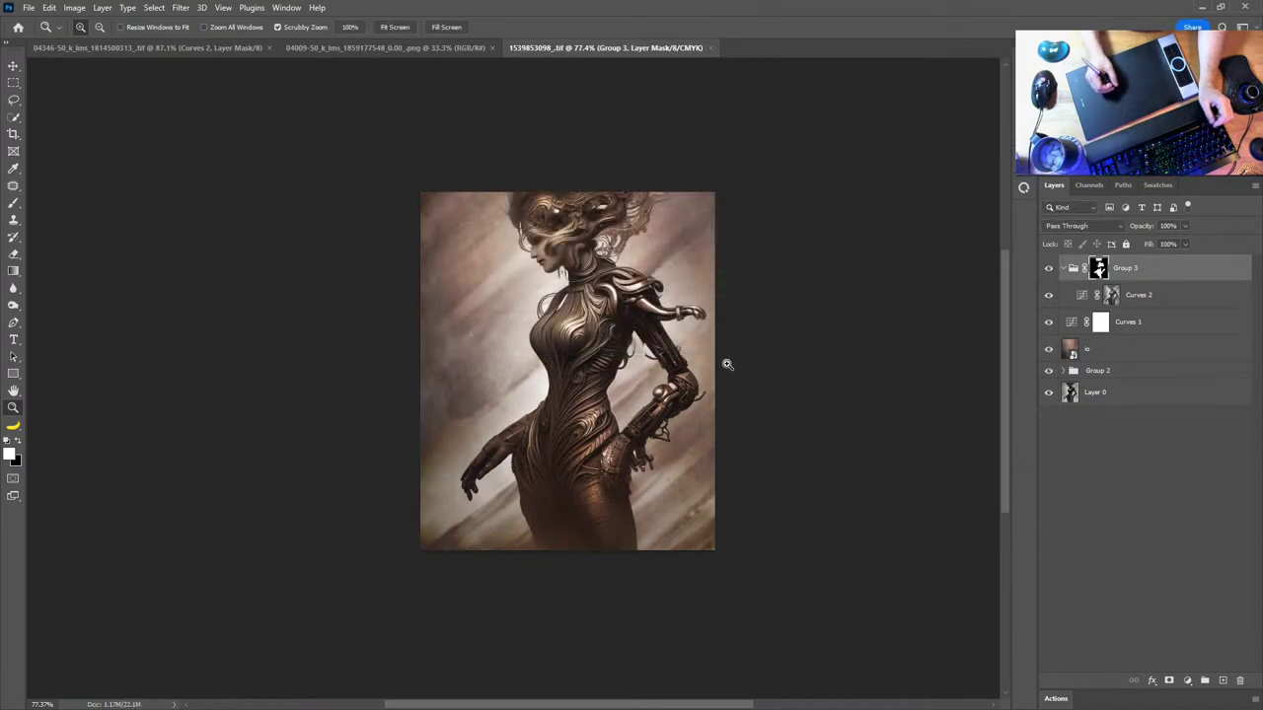
Compare the toned figure against bare Layer 0, then switch to the 04009 portrait document
alt+click(1049, 392)
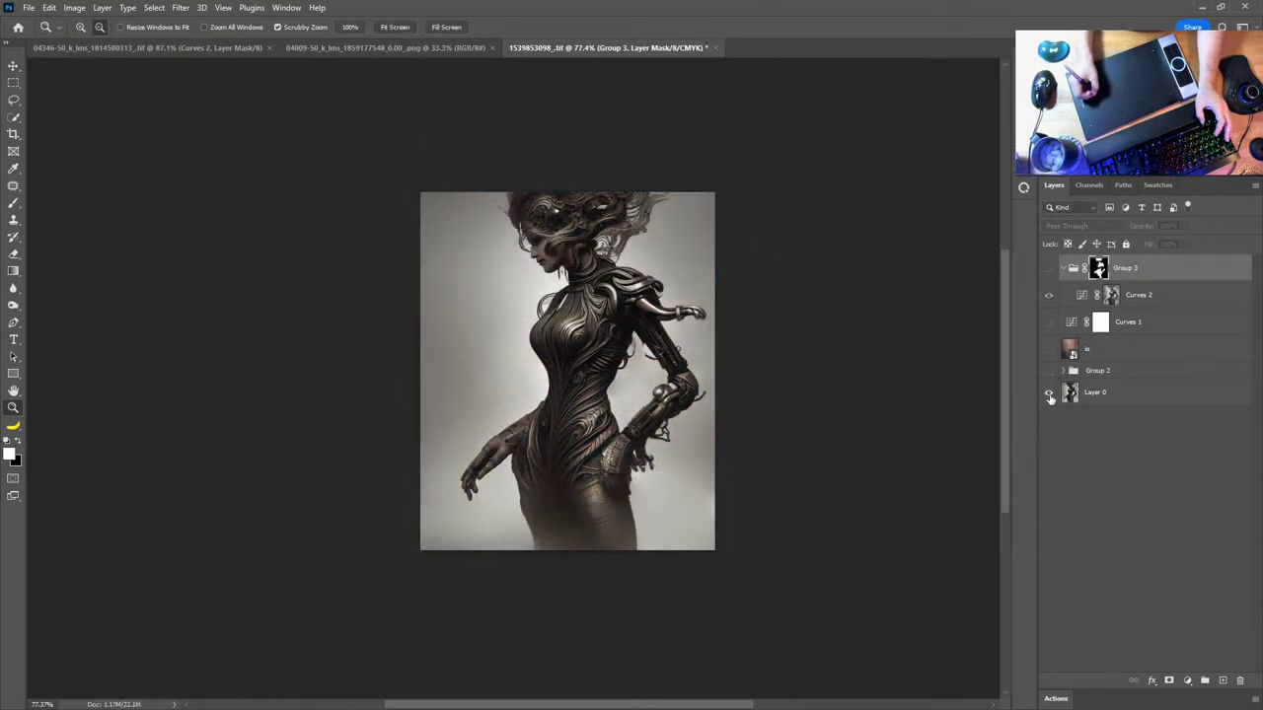
alt+click(1049, 393)
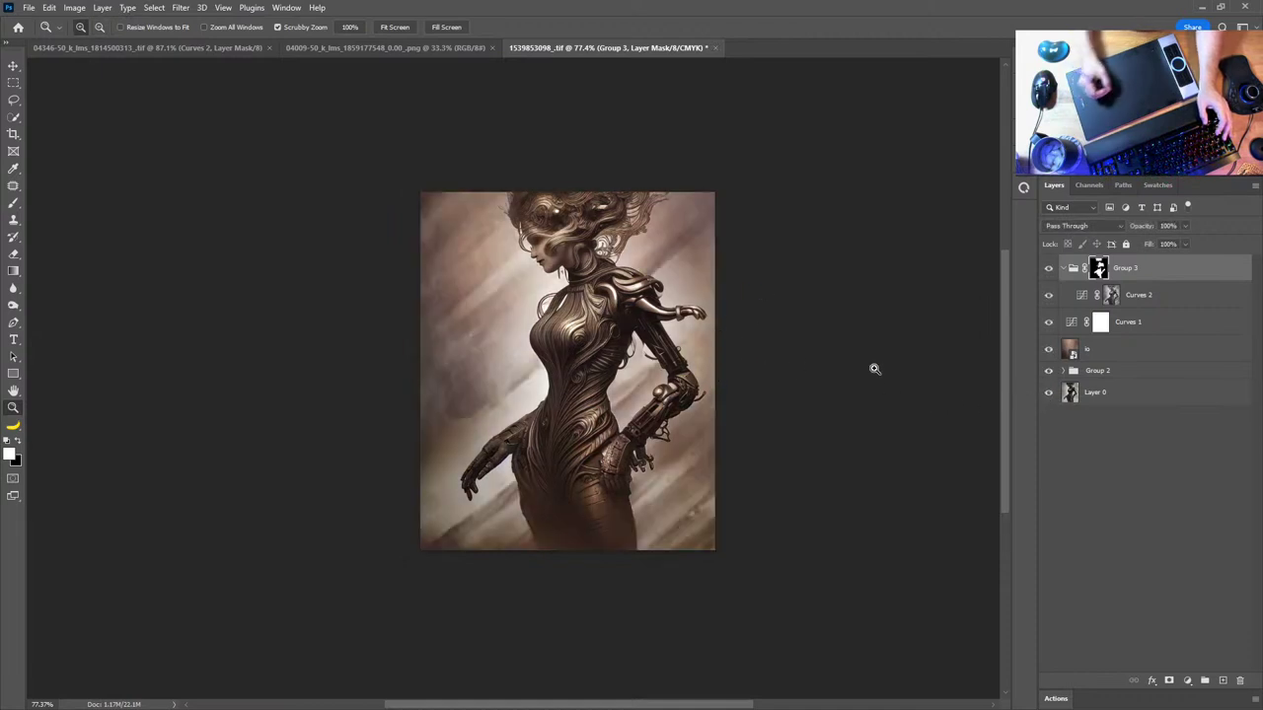
alt+click(1049, 393)
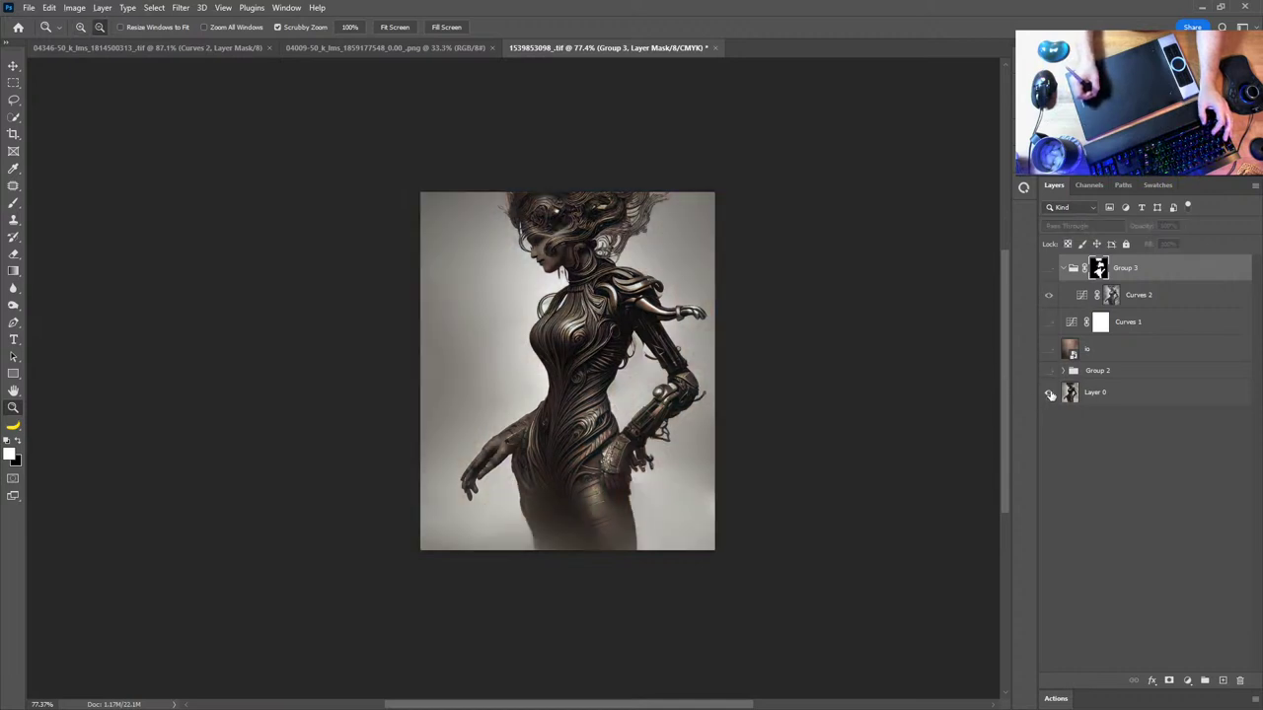
alt+click(1049, 393)
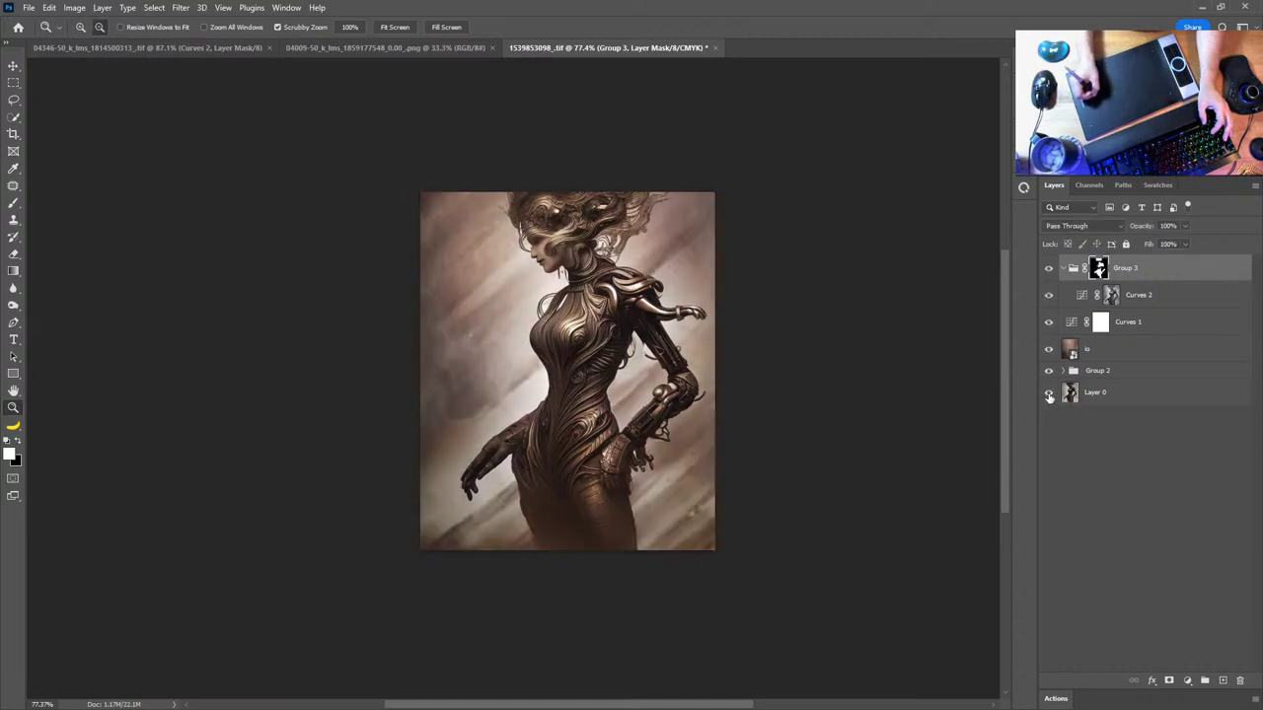
alt+click(1049, 393)
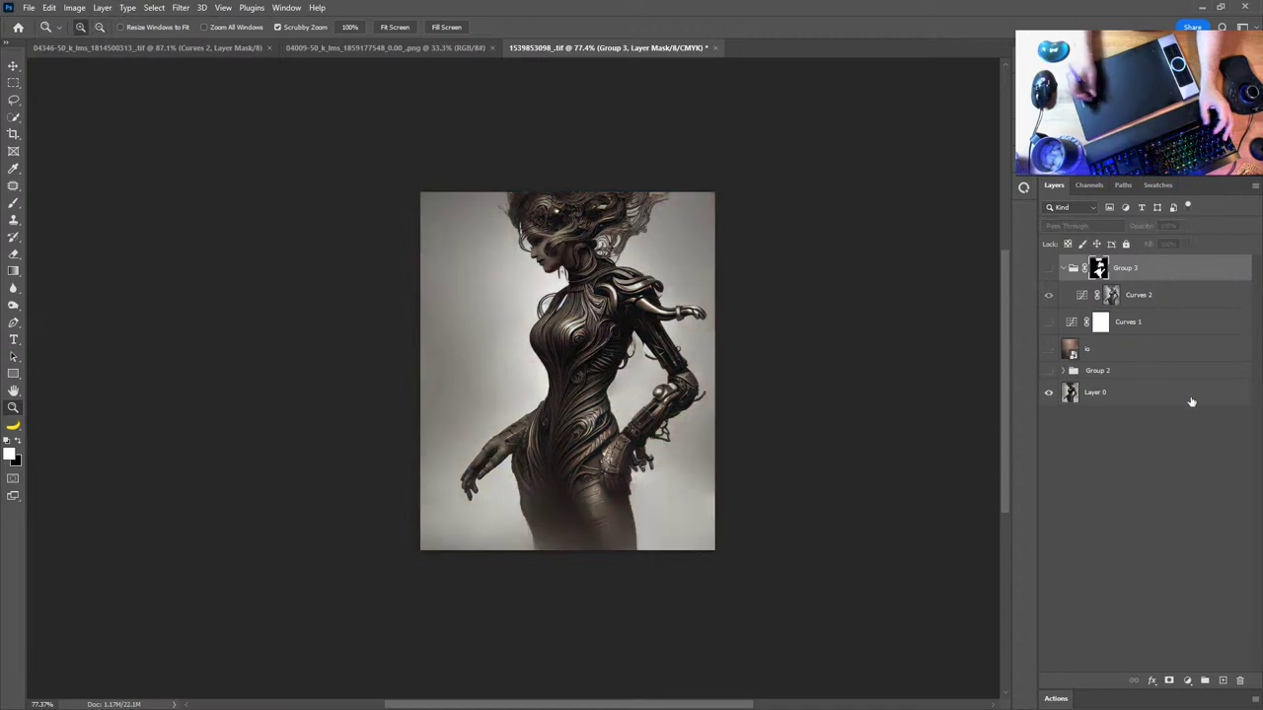
alt+click(1049, 392)
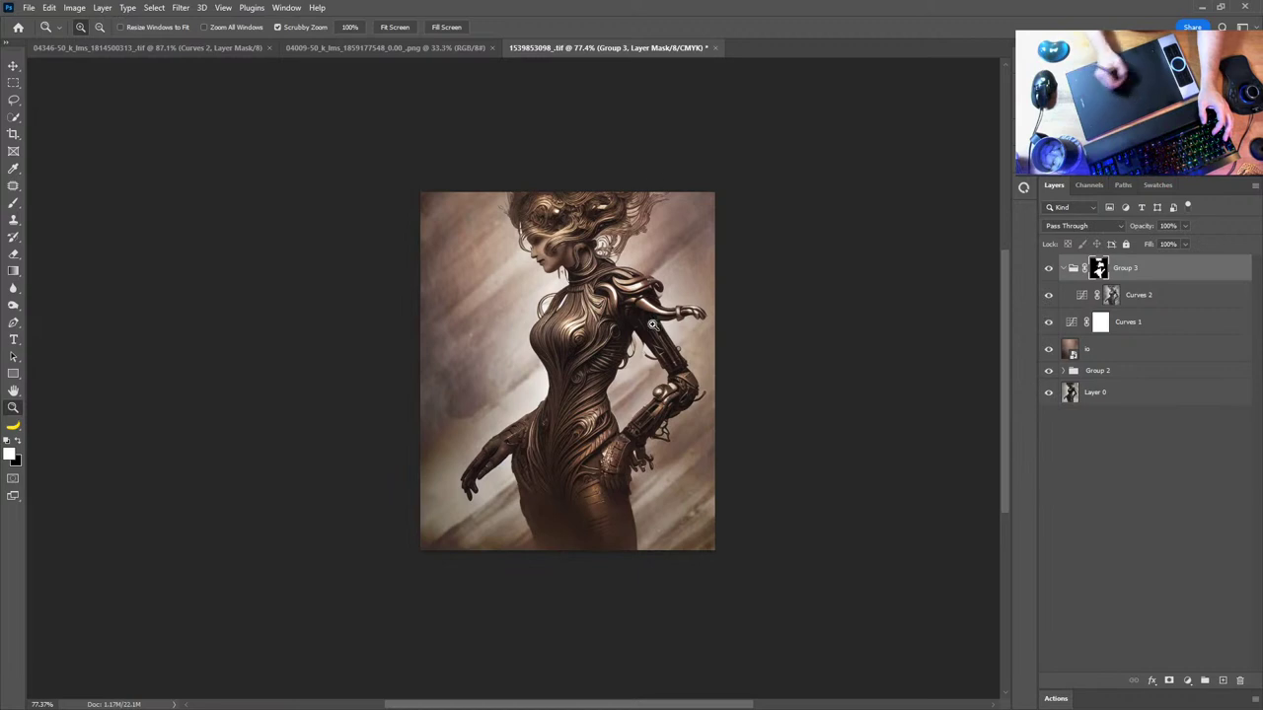
alt+click(1049, 393)
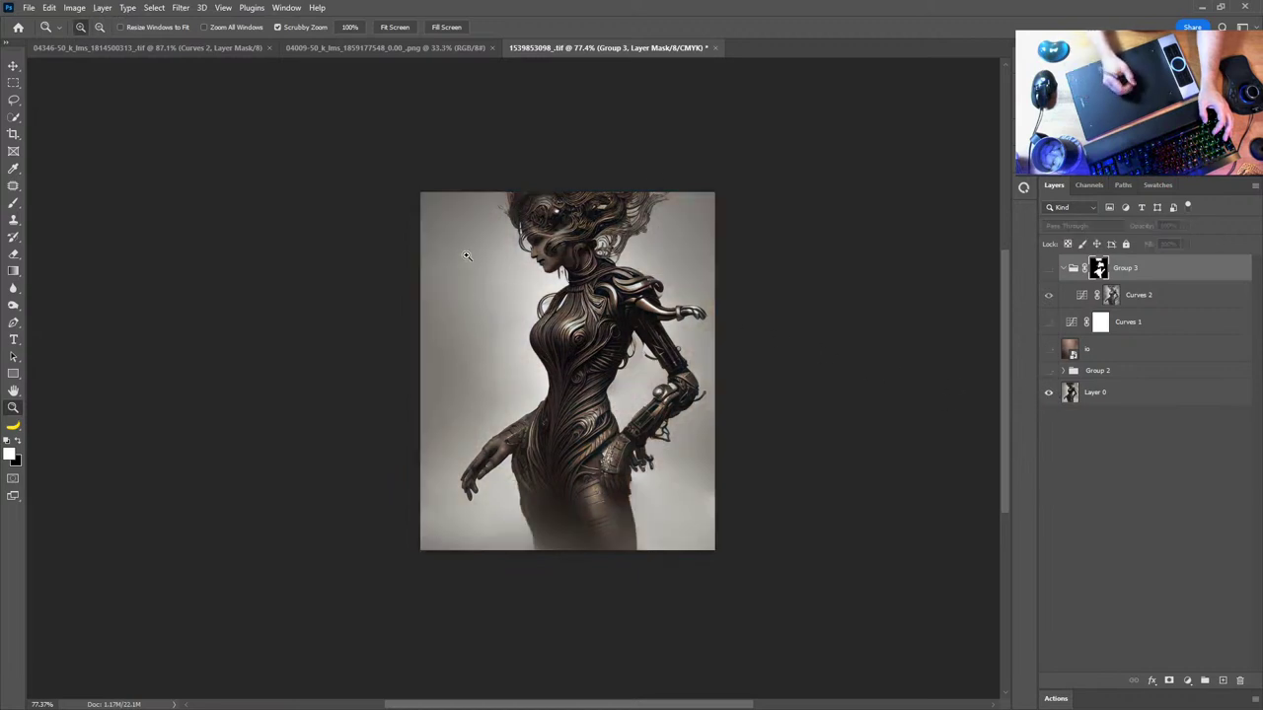
click(499, 339)
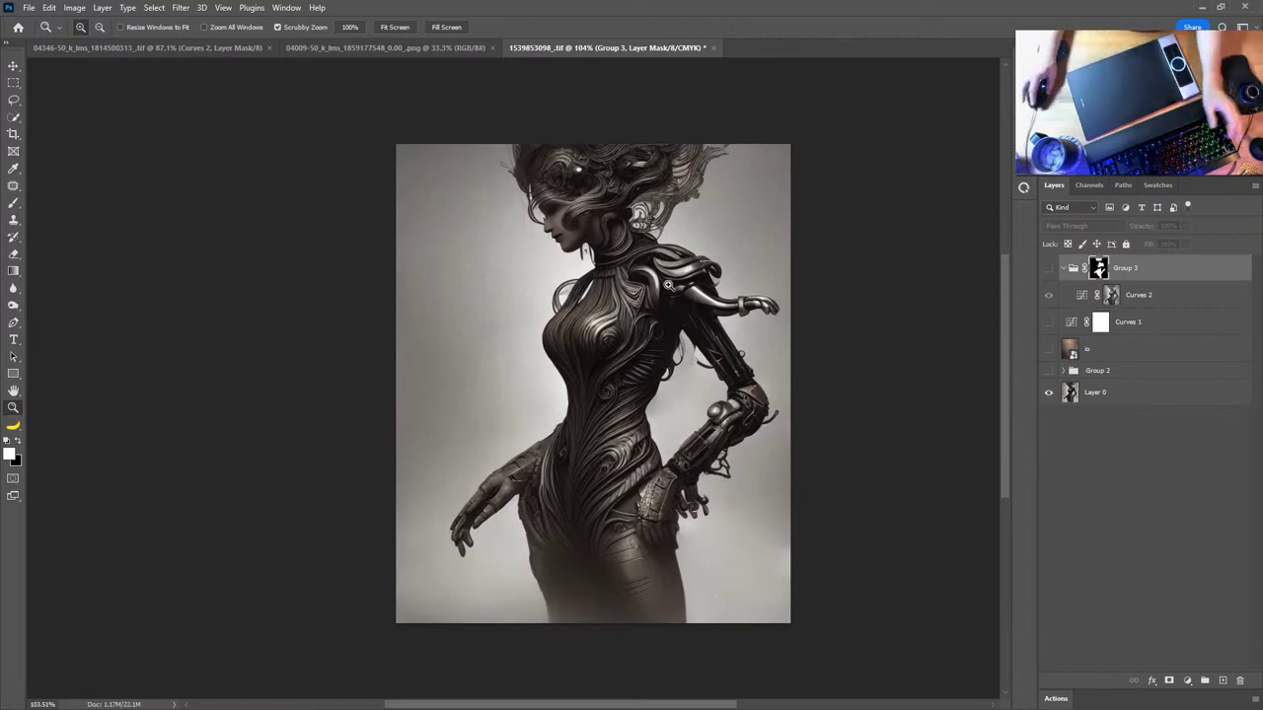
click(369, 50)
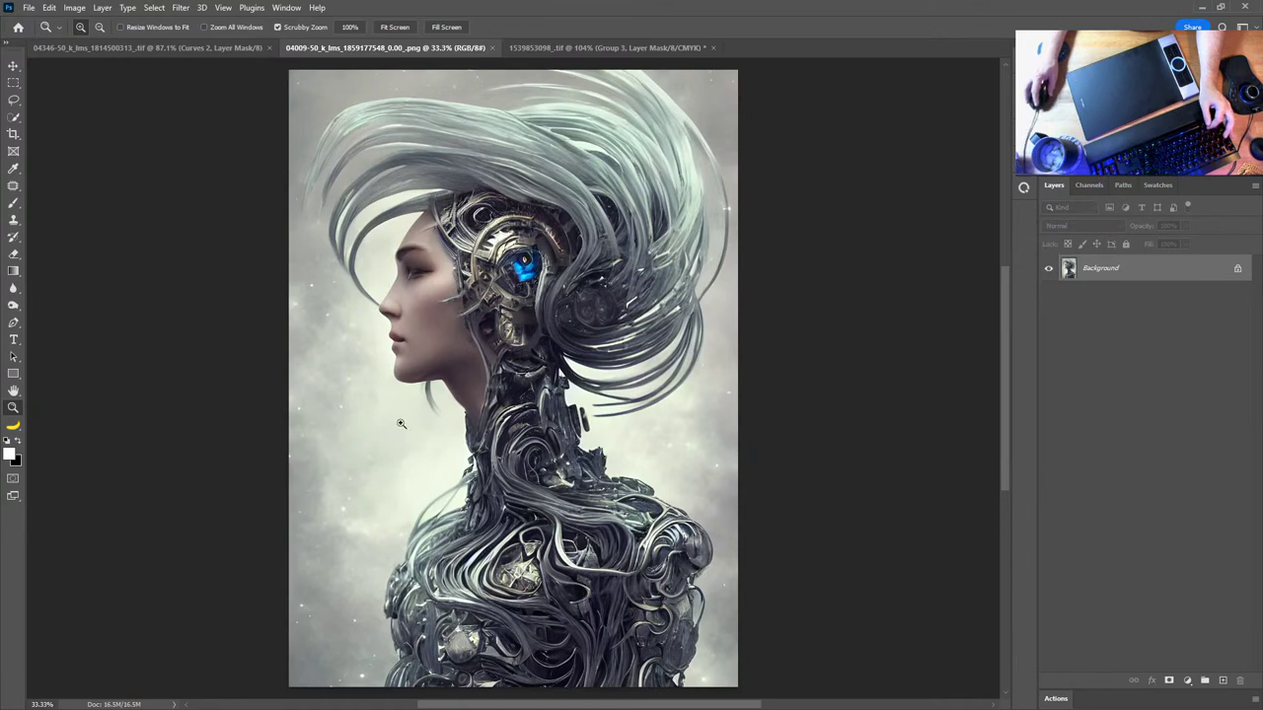
Add an empty Layer 1 above the background and frame the neck
scroll(602, 437, down, 3)
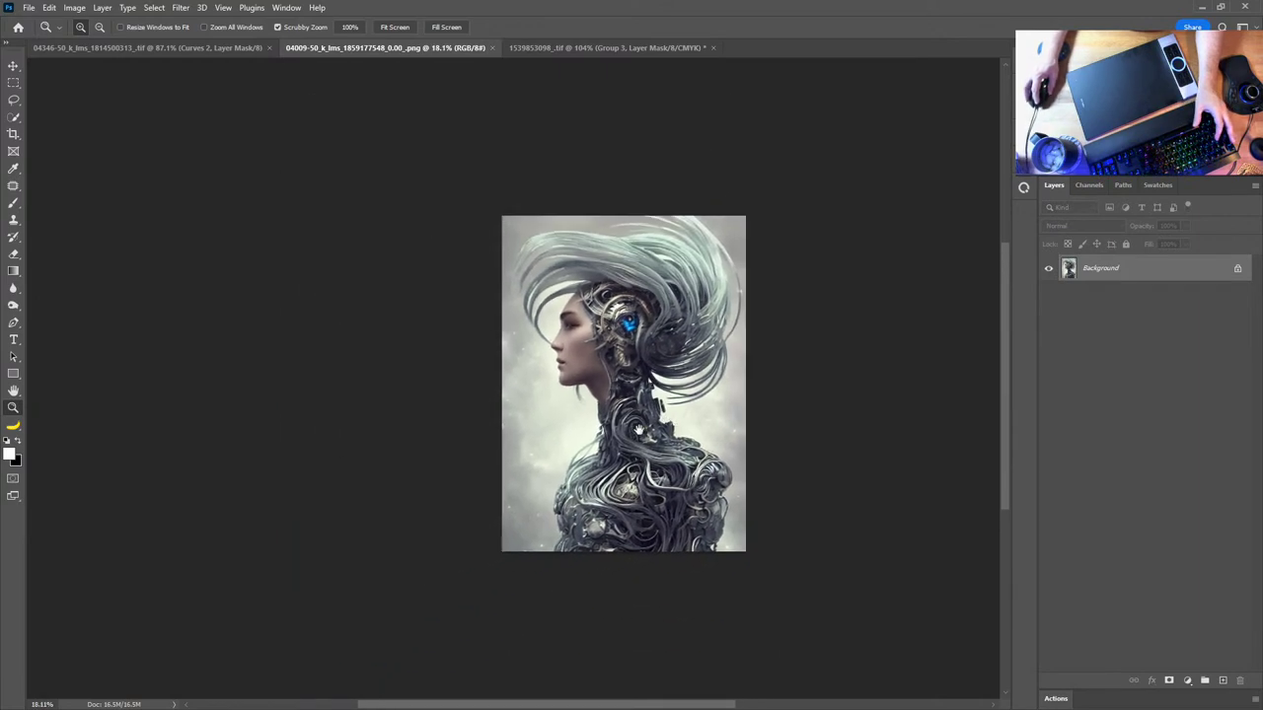
scroll(638, 350, up, 5)
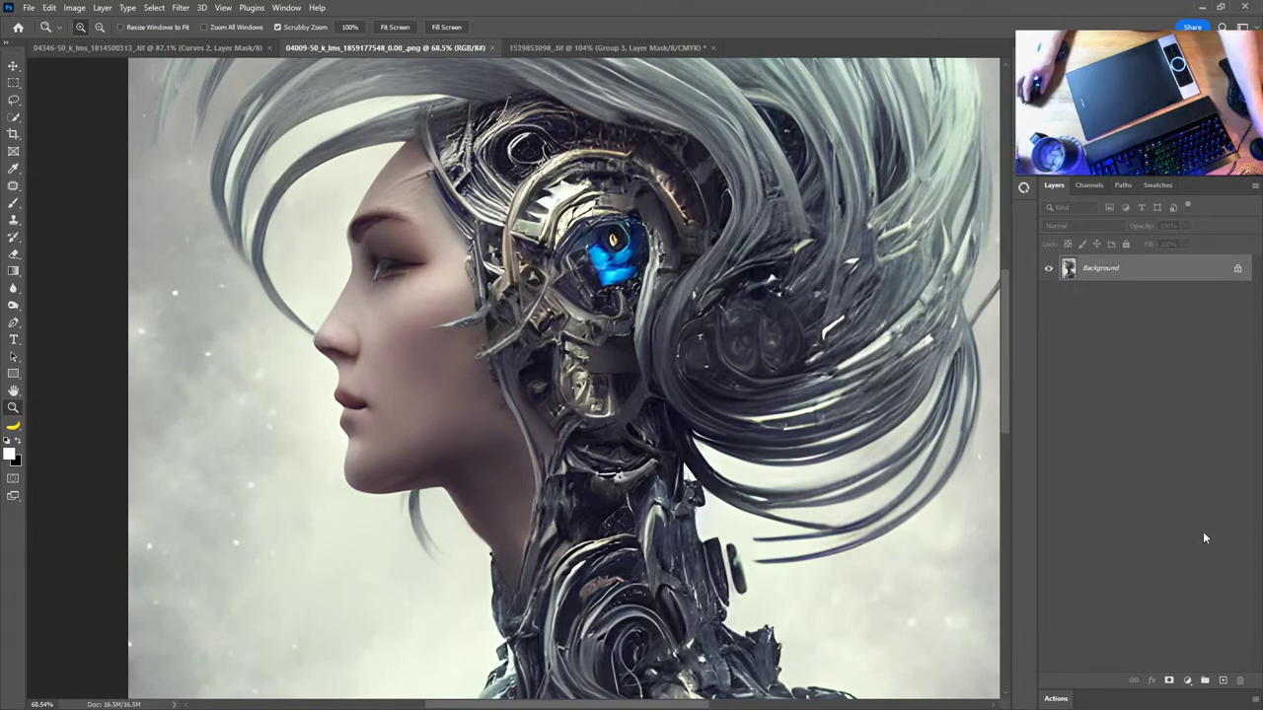
click(1223, 681)
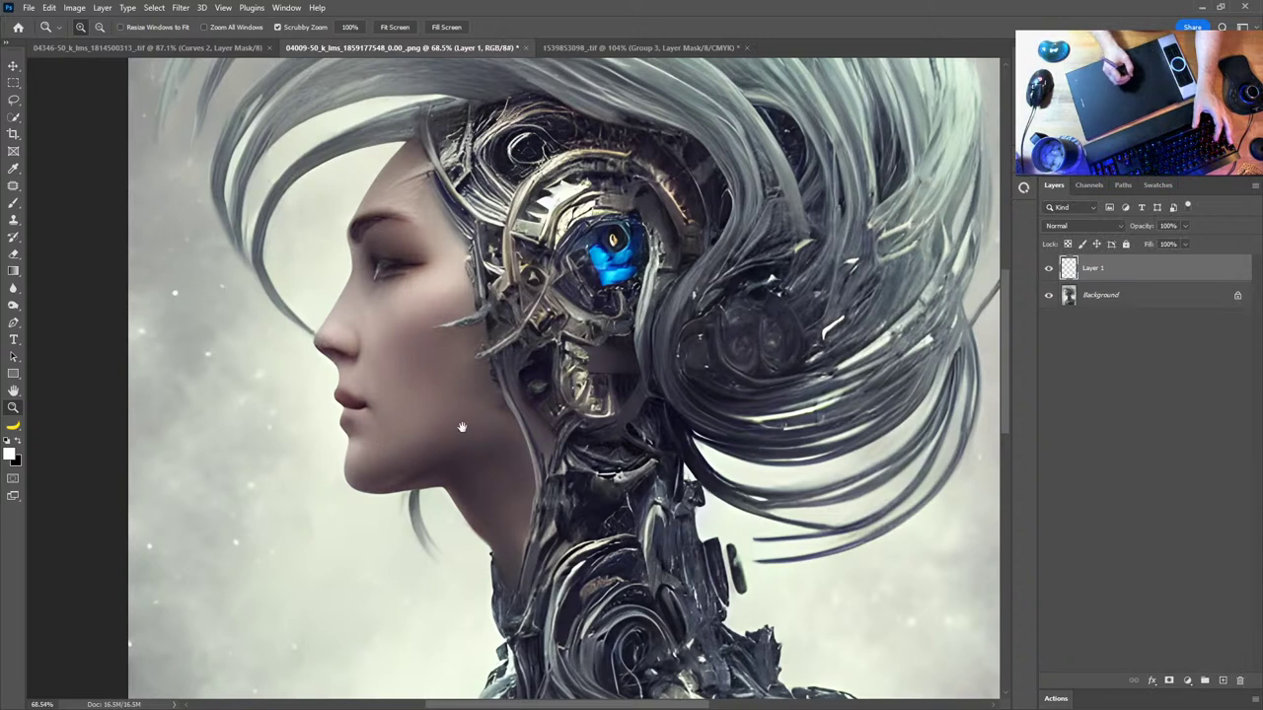
drag(490, 439, 464, 331)
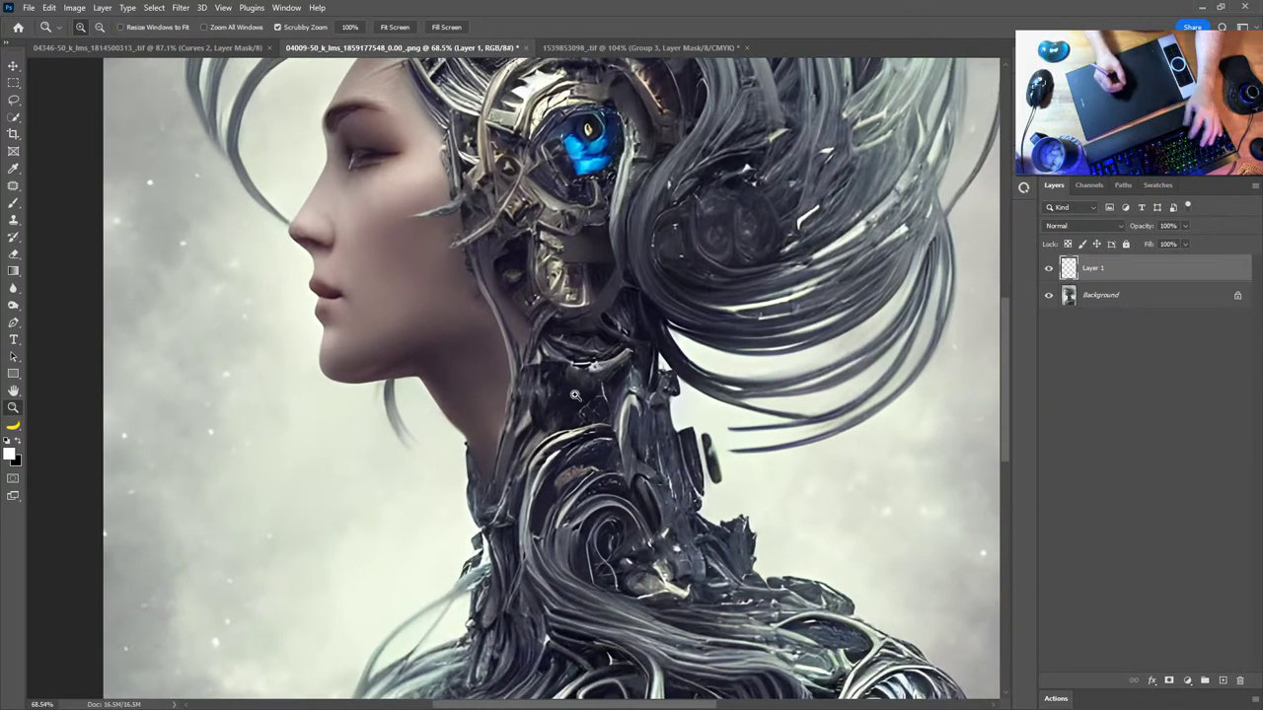
Sample the eye's cyan and paint a short stroke on the neck ornament with a small brush
key(b)
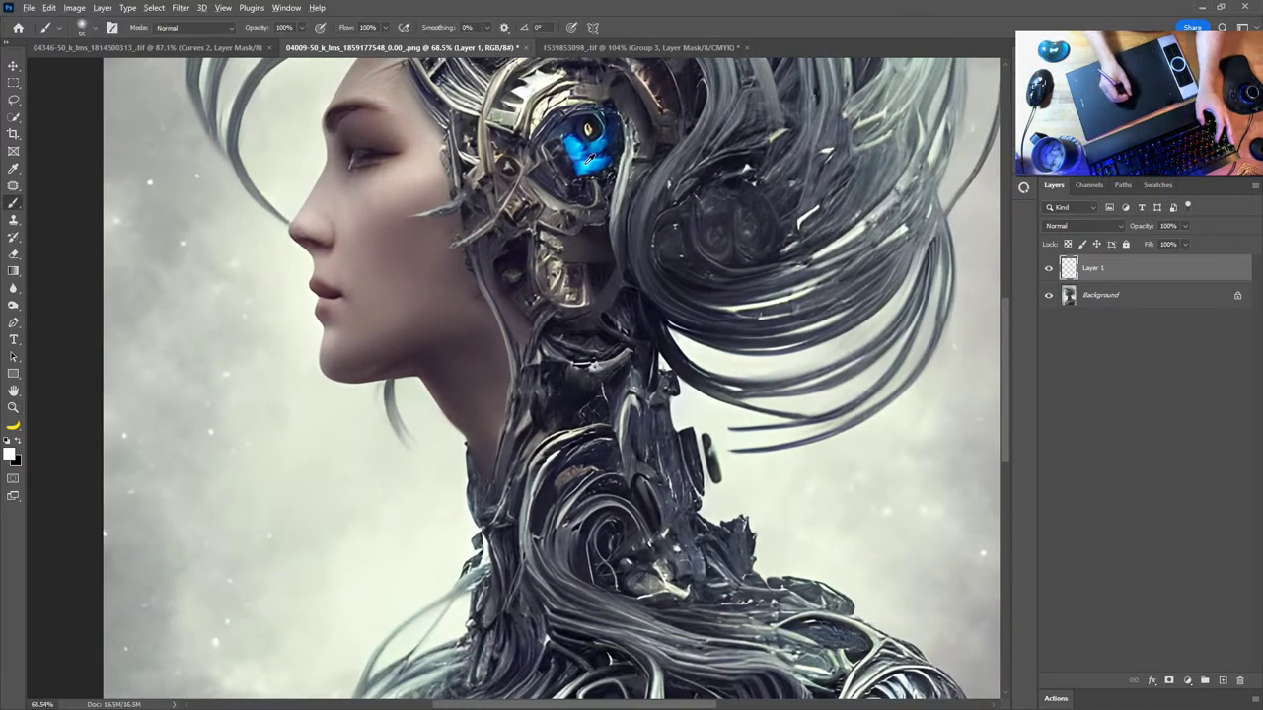
alt+click(600, 175)
alt+right_click(582, 469)
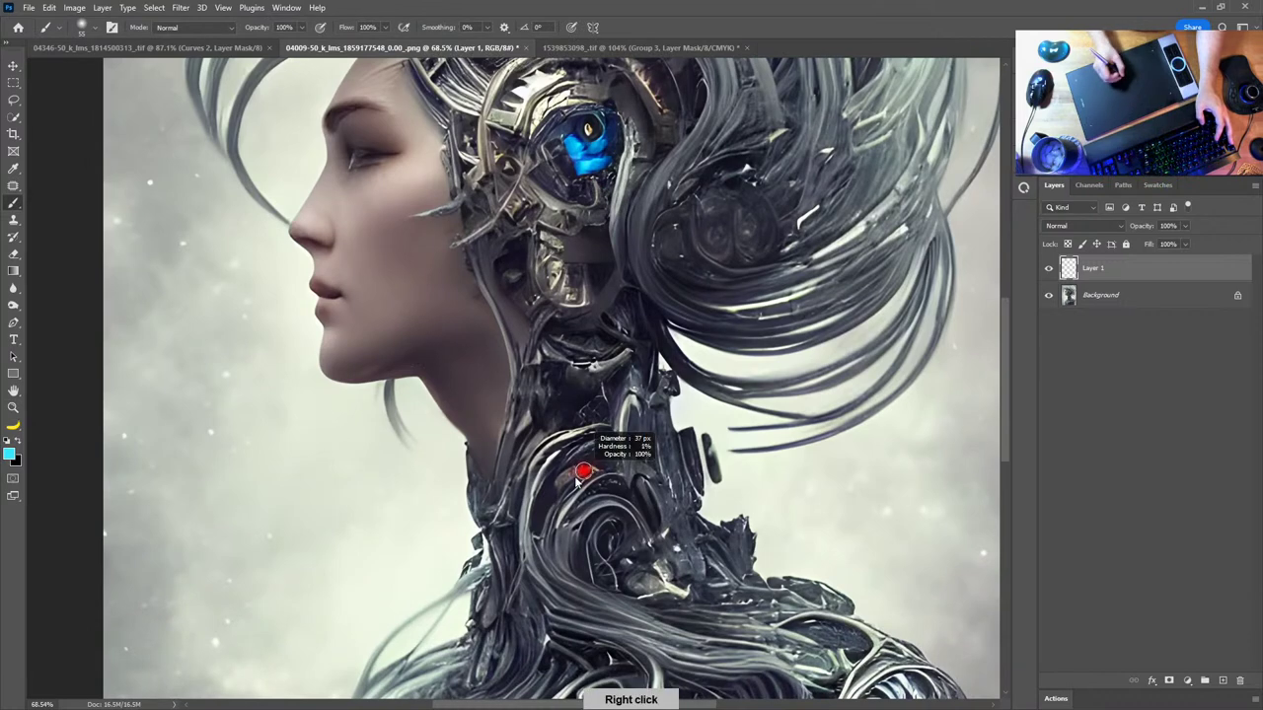
drag(590, 463, 596, 345)
alt+right_click(596, 343)
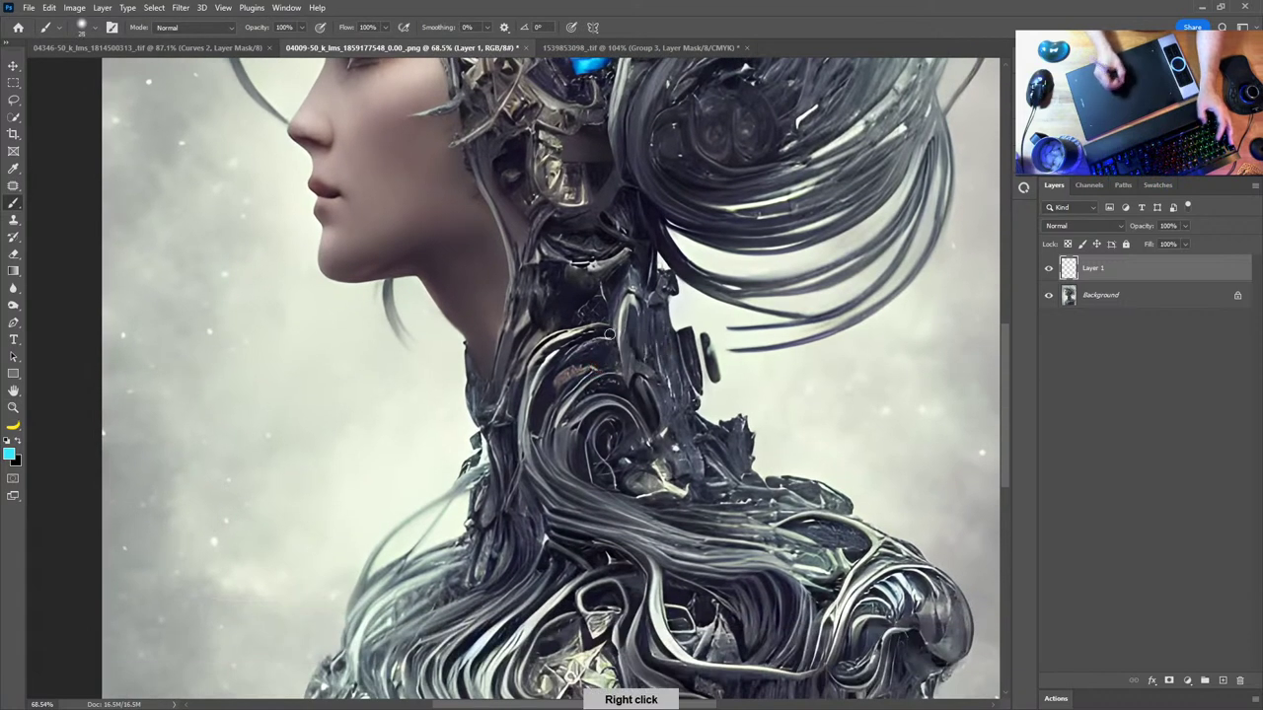
alt+right_click(596, 344)
alt+right_click(596, 344)
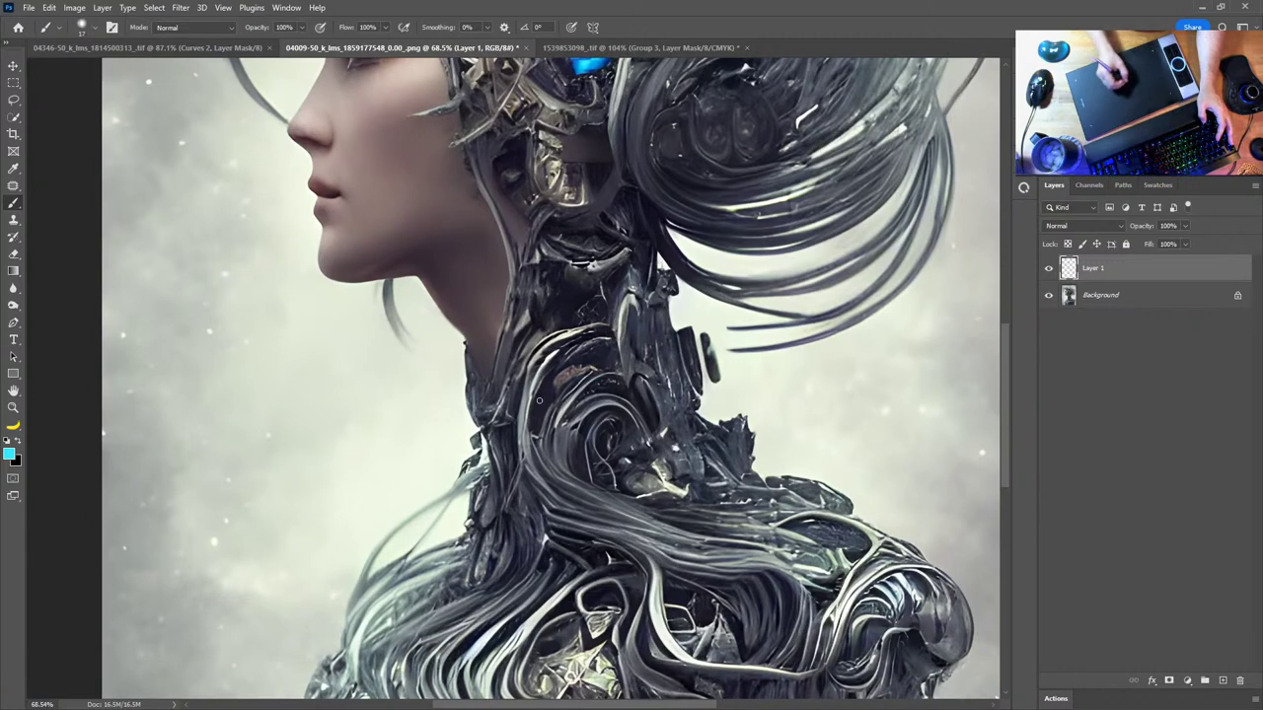
mouse_move(569, 373)
mouse_down()
mouse_move(557, 382)
mouse_move(599, 368)
mouse_up()
alt+right_click(572, 373)
drag(655, 247, 641, 319)
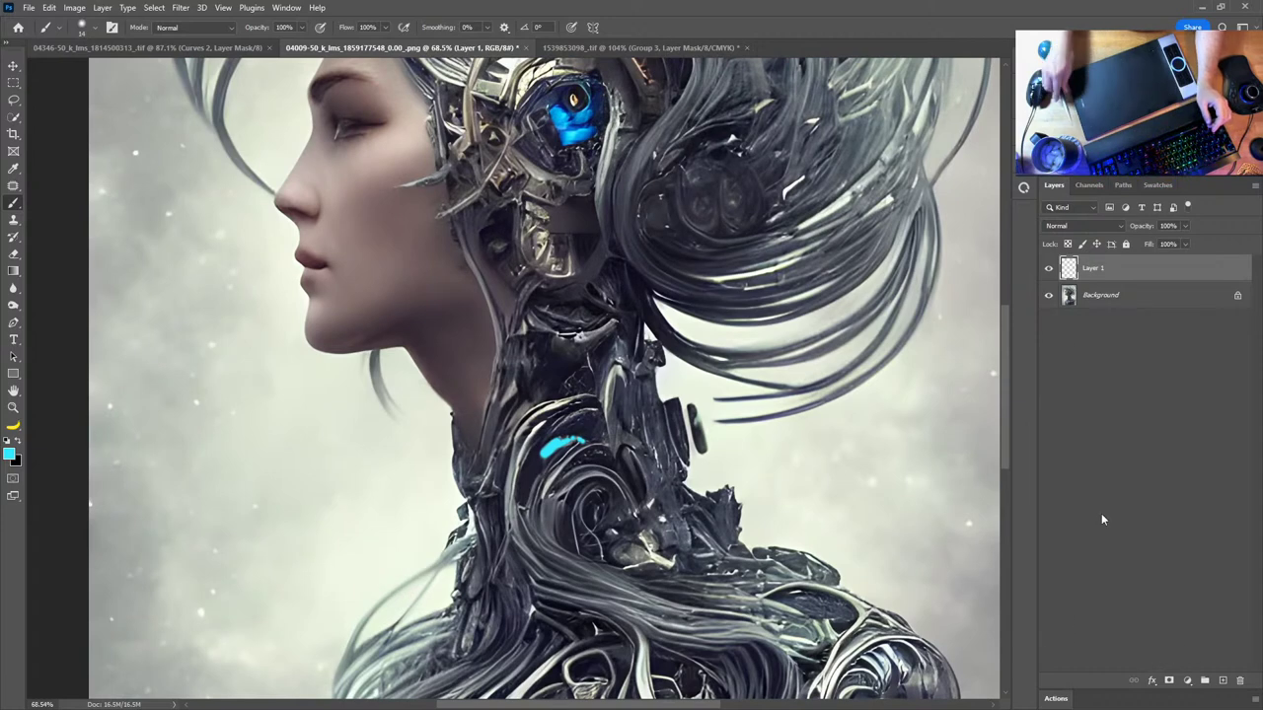
click(1187, 681)
Add a Hue/Saturation layer clipped to the cyan stroke: Saturation +69, Lightness -26, Hue +6
click(1192, 552)
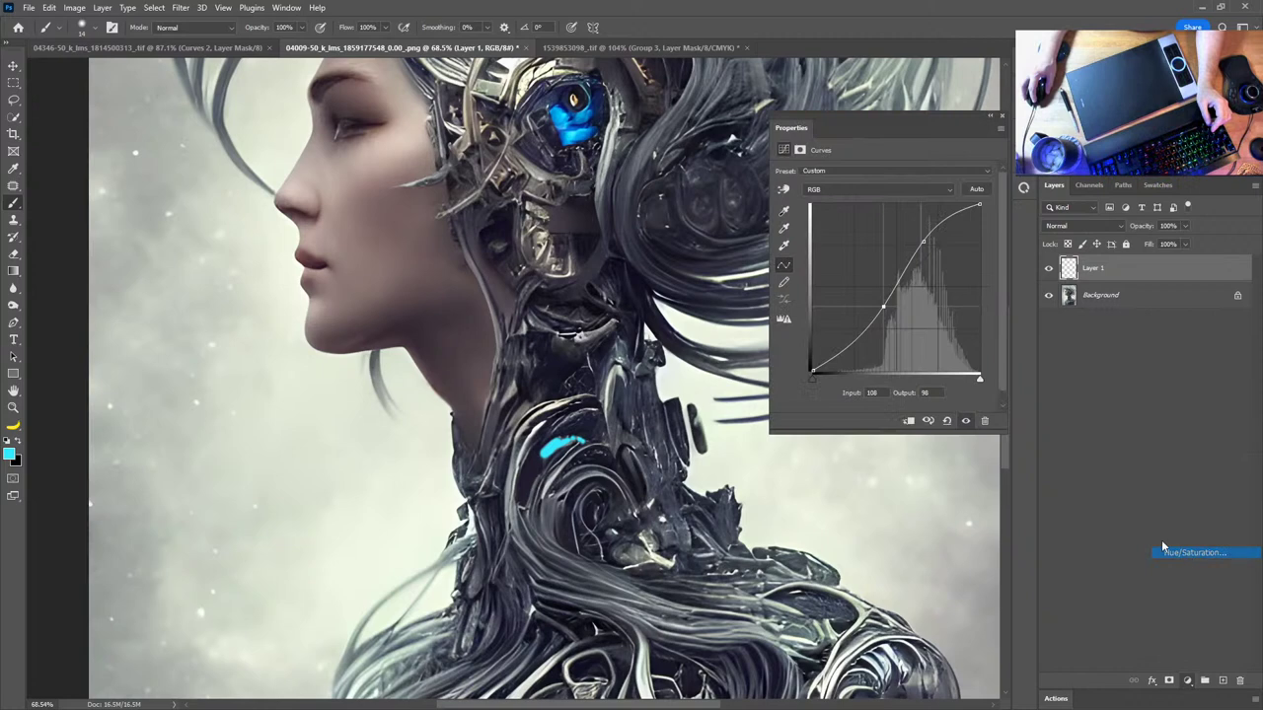
click(921, 425)
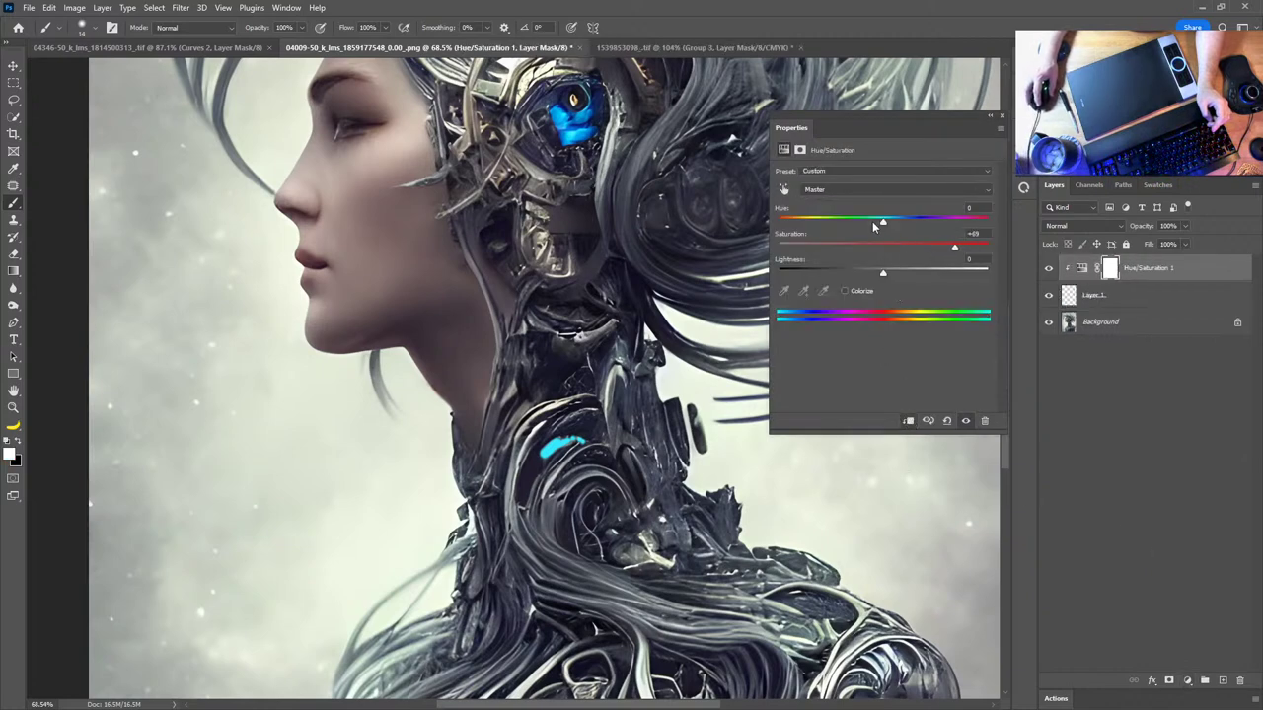
drag(883, 276, 856, 274)
drag(883, 220, 890, 227)
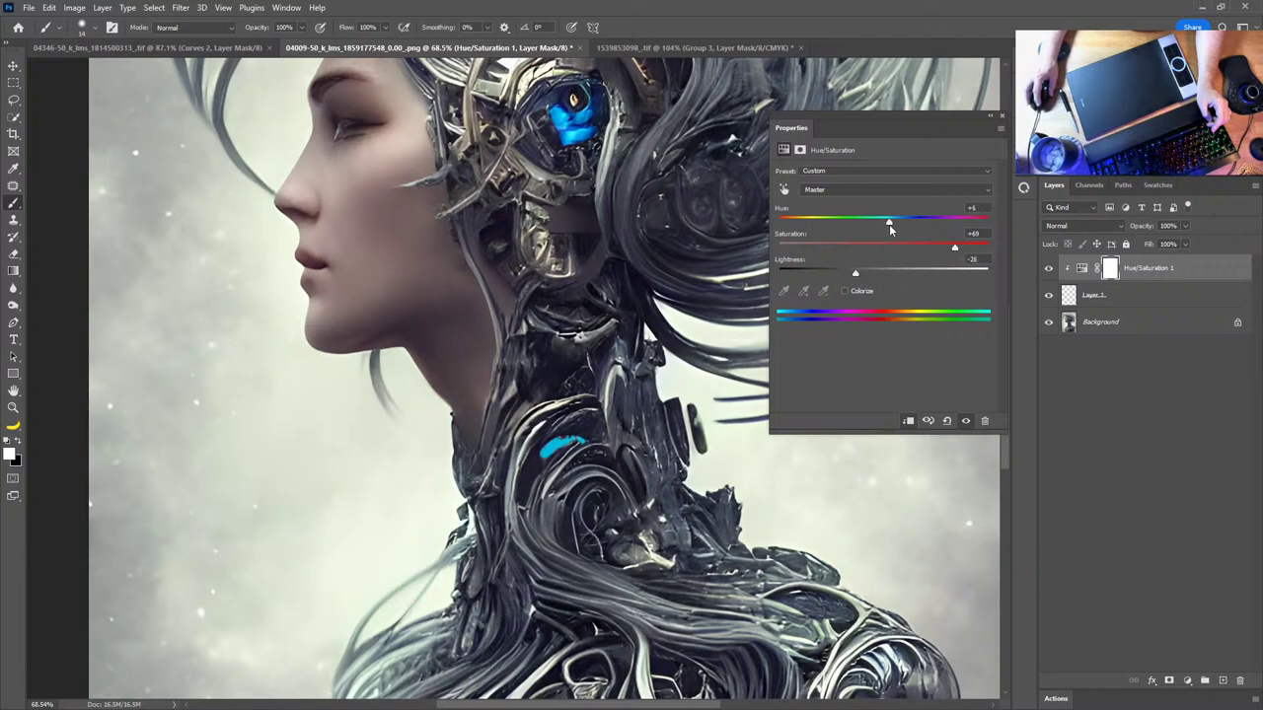
click(1001, 115)
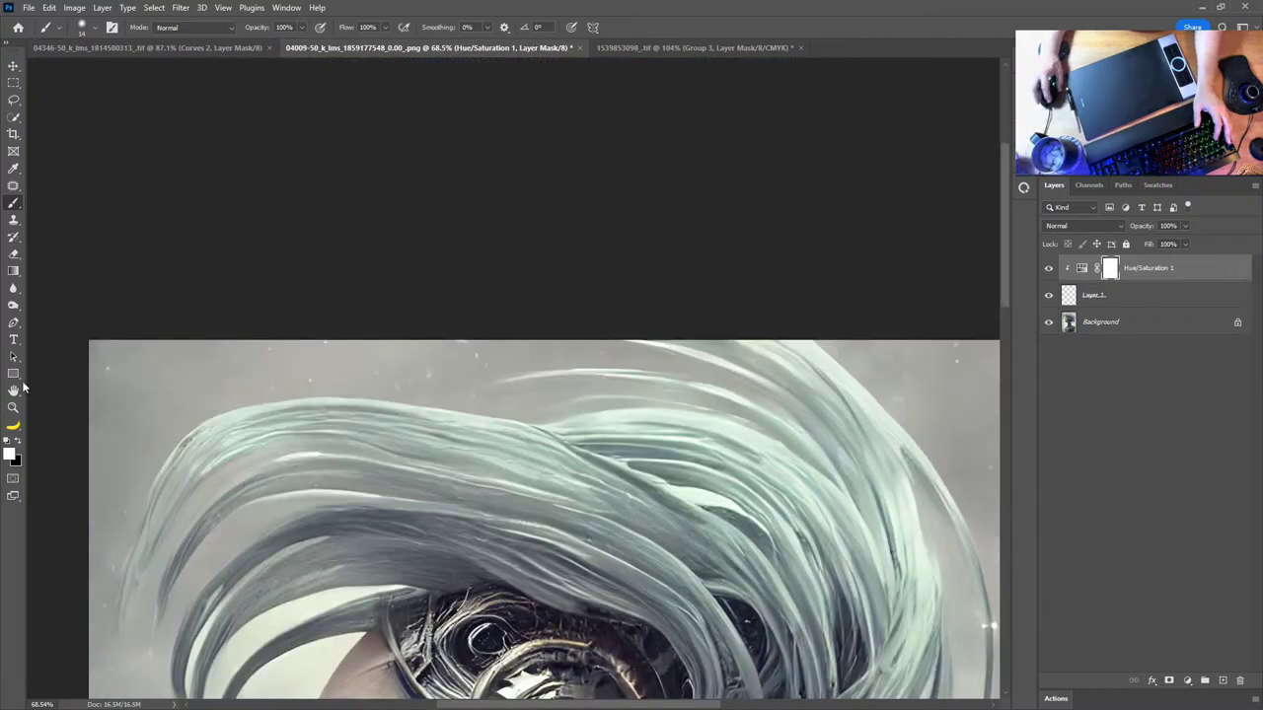
Merge the stroke and its Hue/Saturation adjustment into one layer, then duplicate it
key(z)
key(ctrl+0)
drag(504, 435, 678, 289)
shift+click(1187, 294)
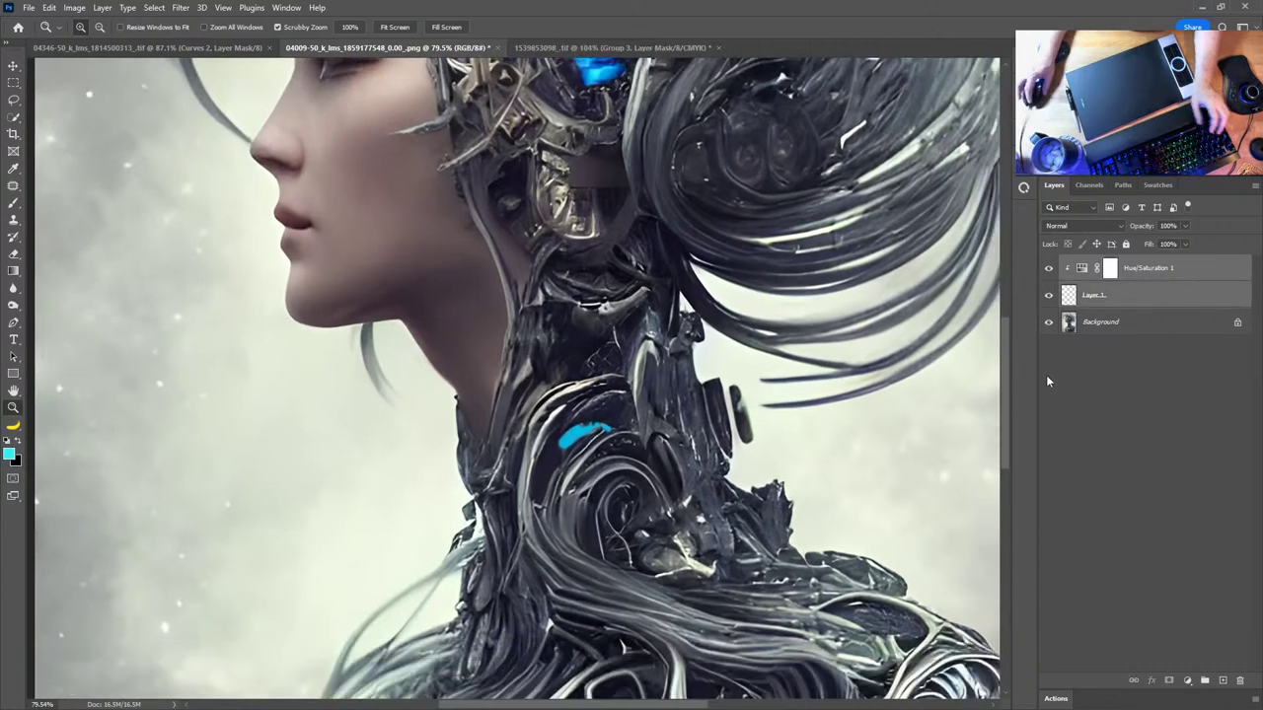
key(ctrl+g)
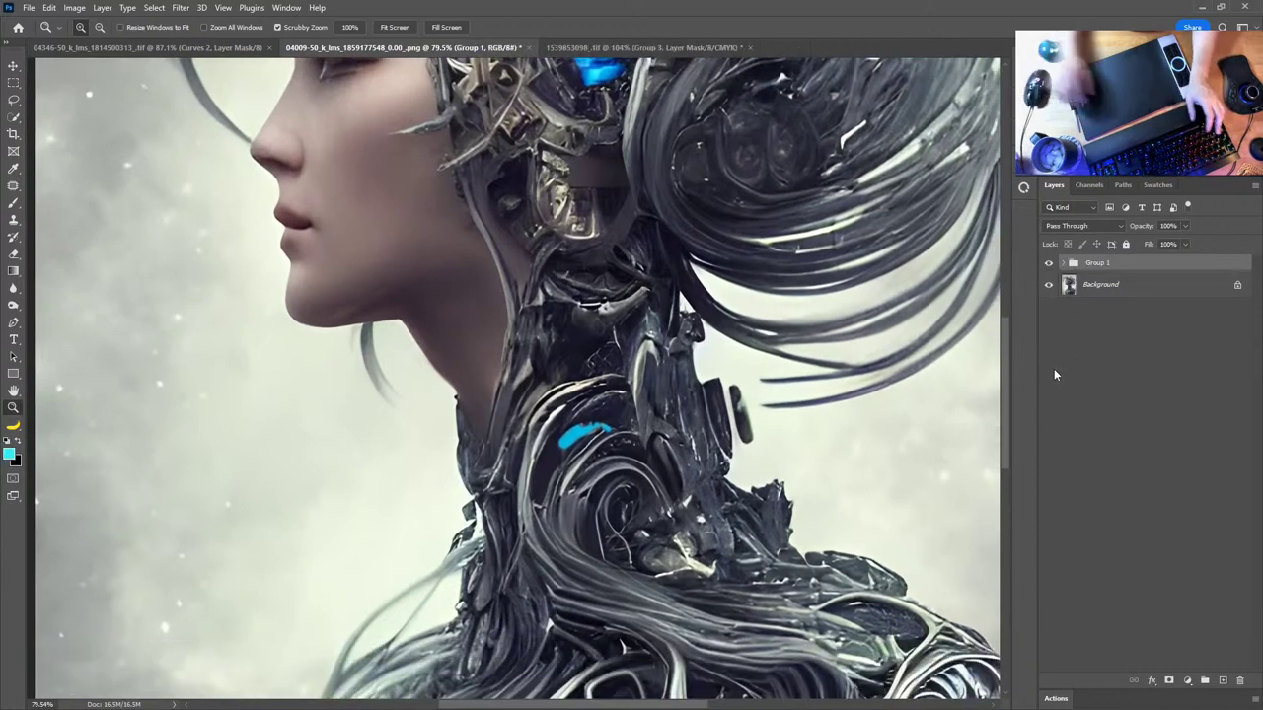
key(ctrl+z)
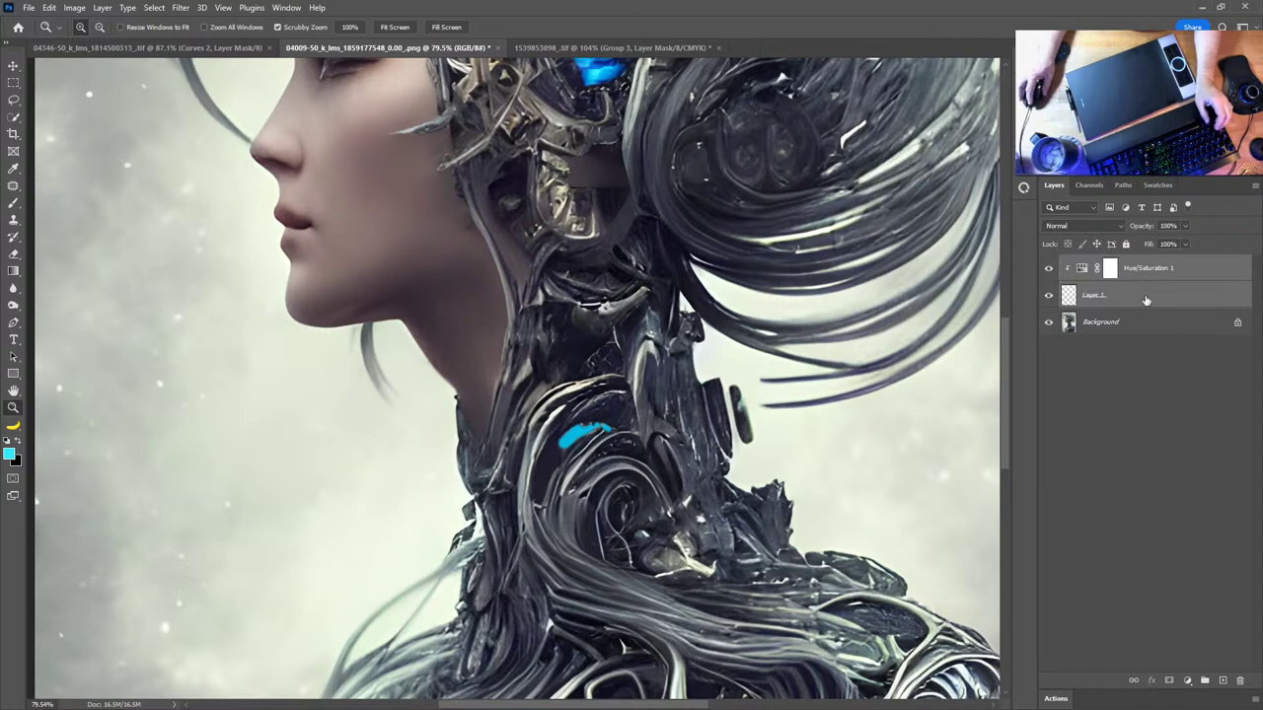
key(ctrl+e)
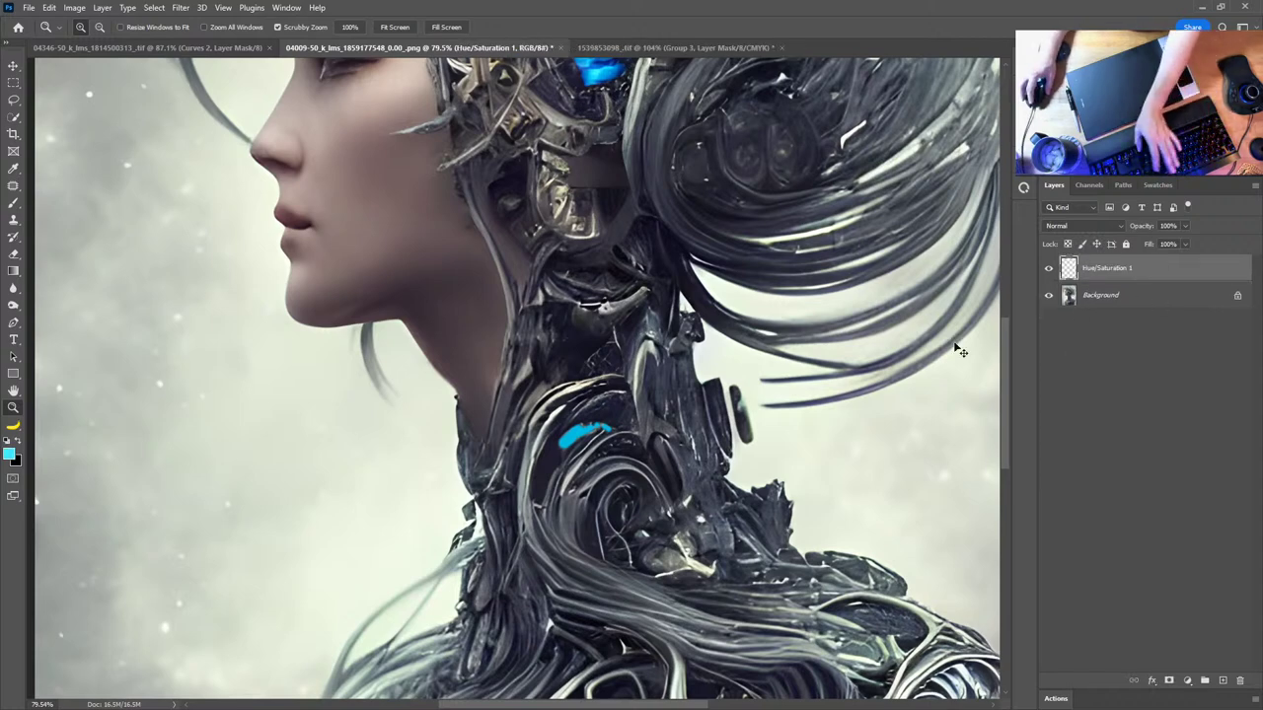
key(ctrl+j)
click(1115, 226)
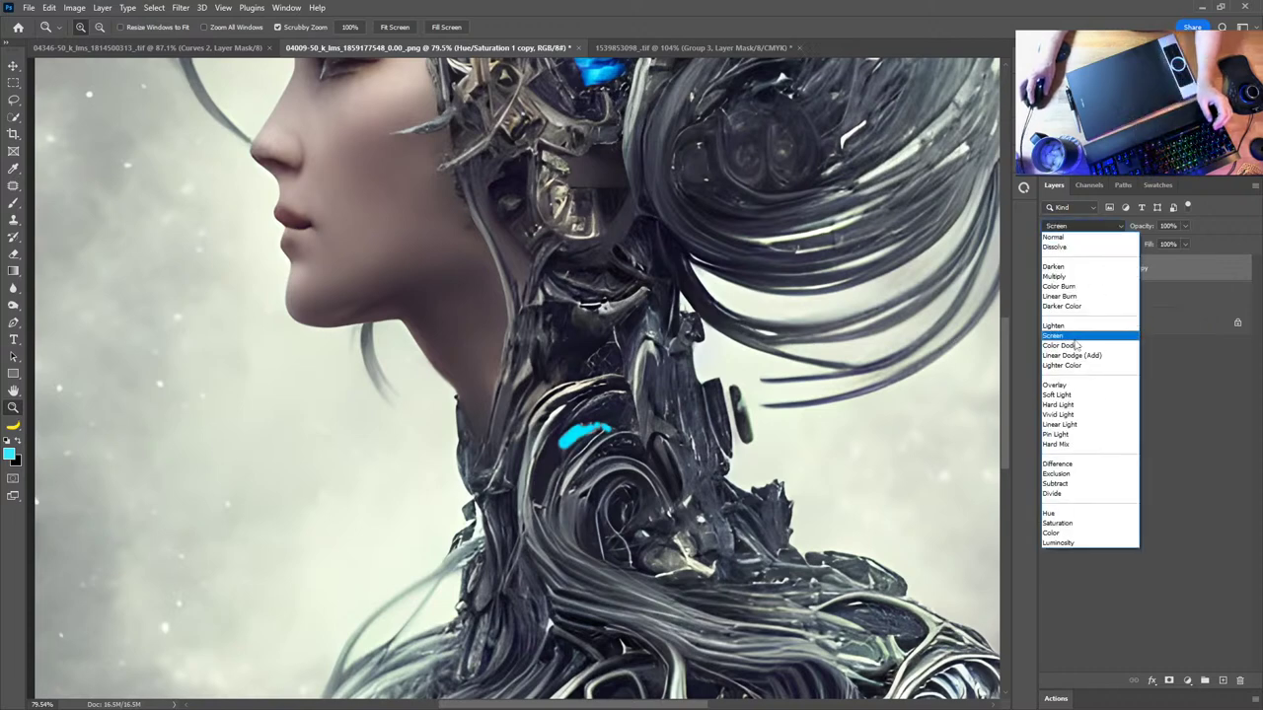
Set the stroke copy to Screen blend mode and soften it with a Gaussian Blur
click(1076, 339)
key(ctrl+t)
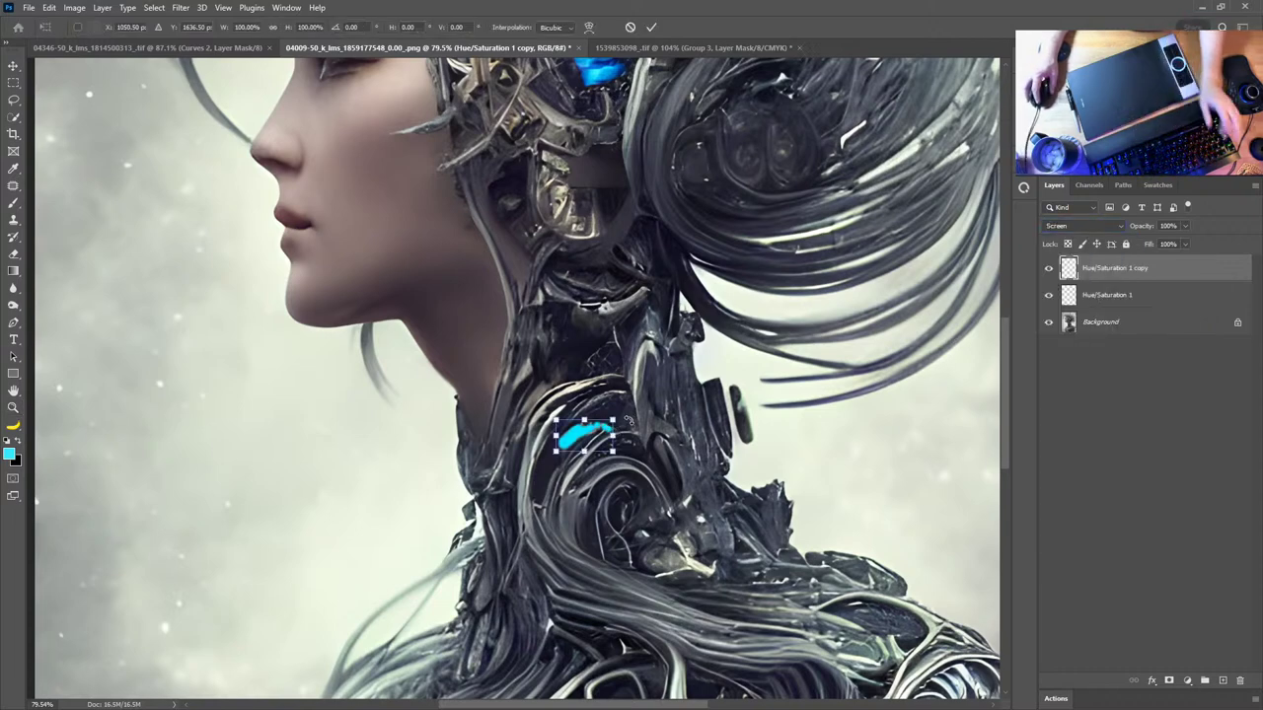
key(Return)
click(180, 7)
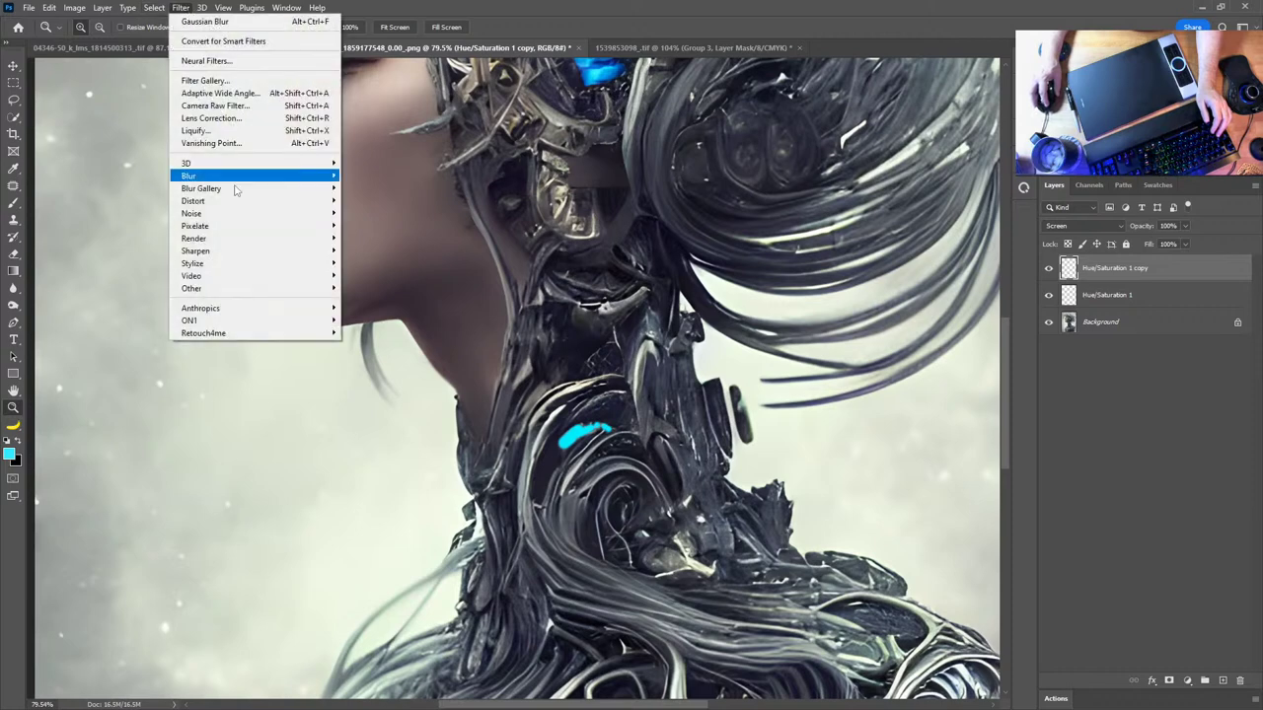
mouse_move(237, 177)
click(375, 226)
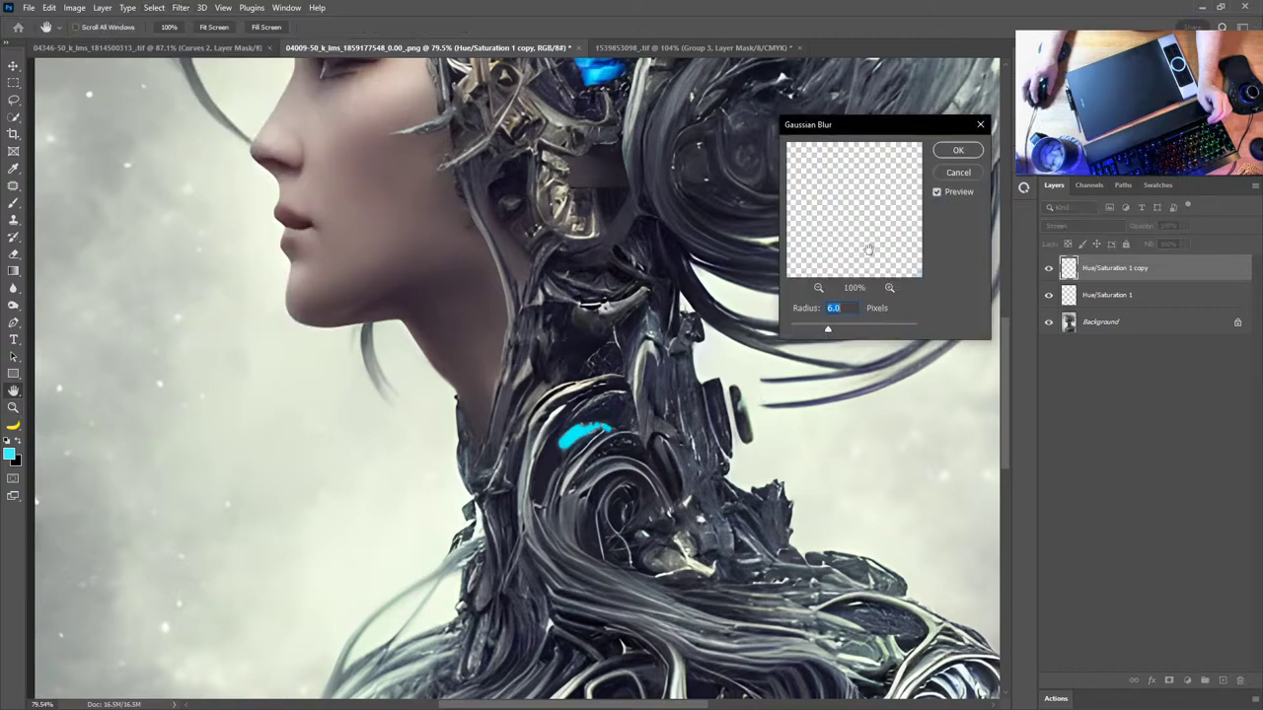
click(959, 151)
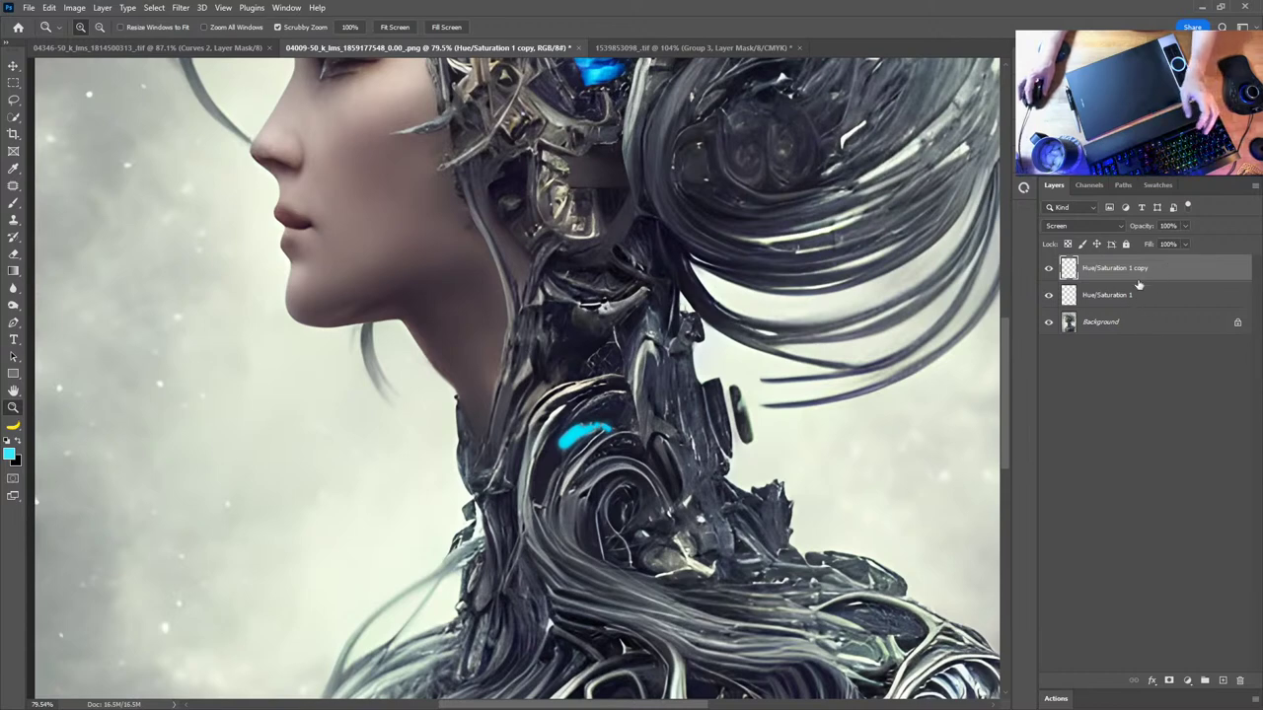
Duplicate the blurred stroke copy and set the new copy to Pin Light
drag(1145, 276, 1149, 284)
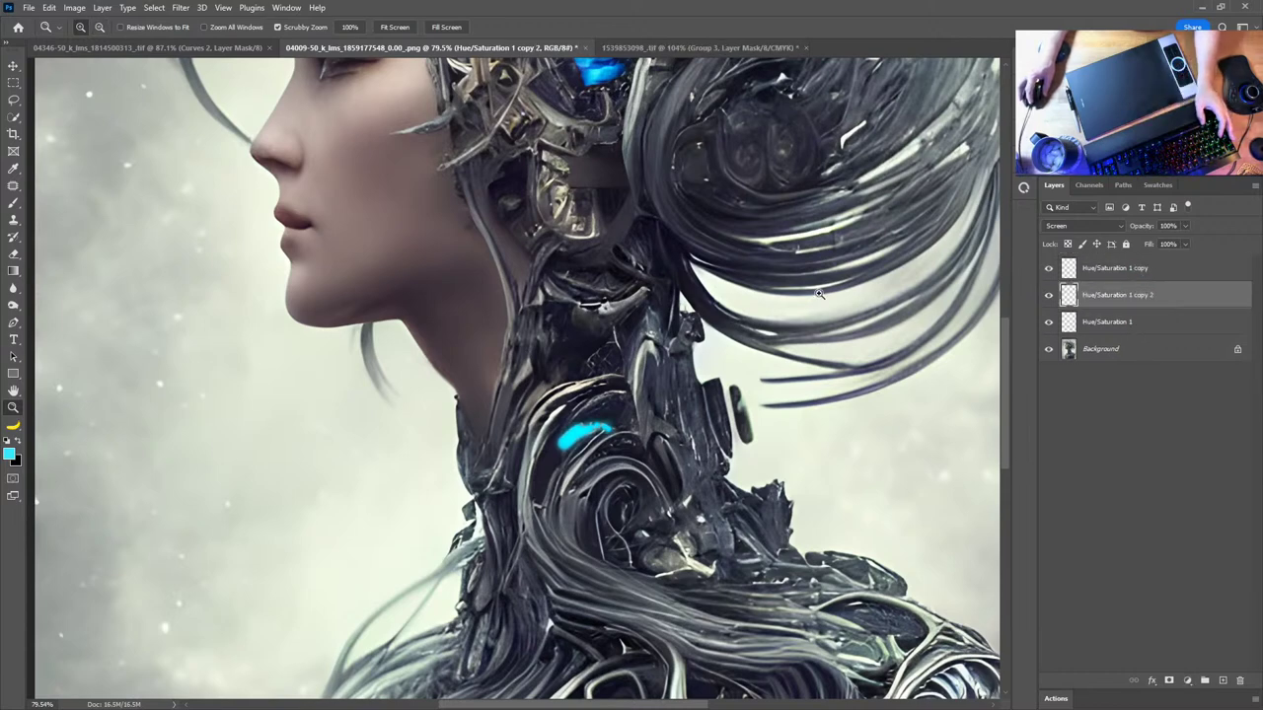
click(178, 8)
mouse_move(223, 8)
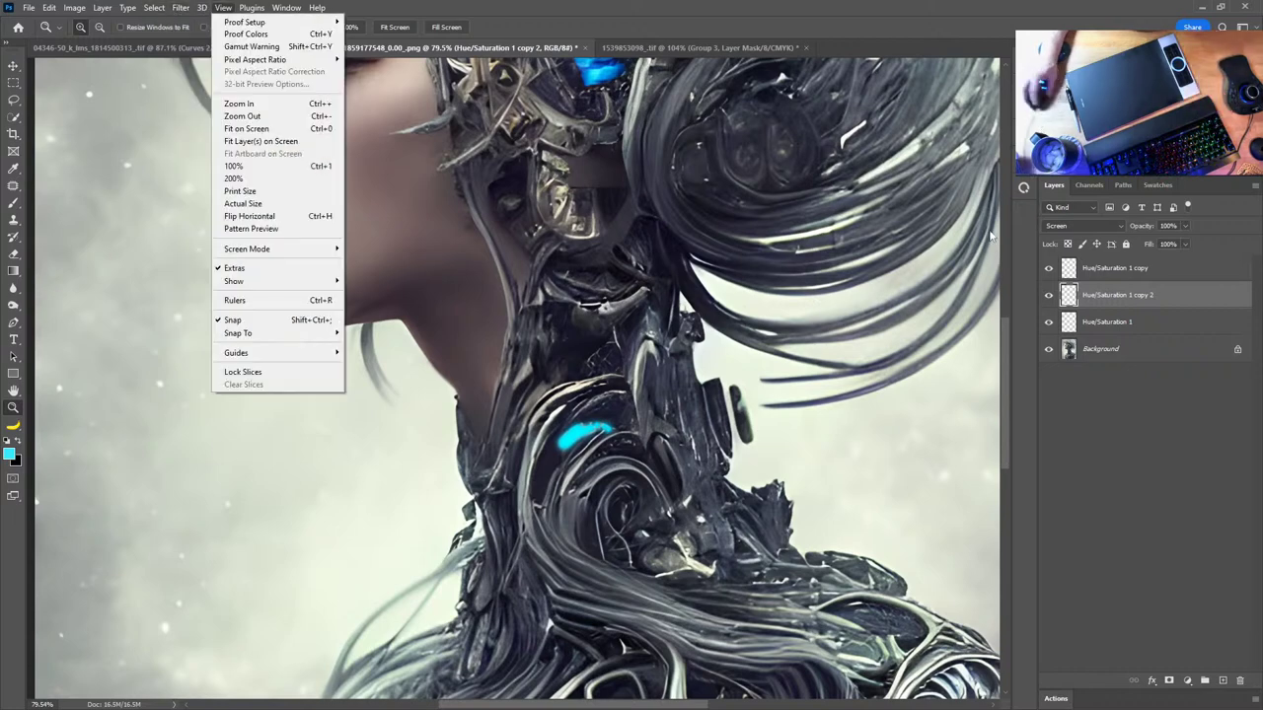
click(1062, 227)
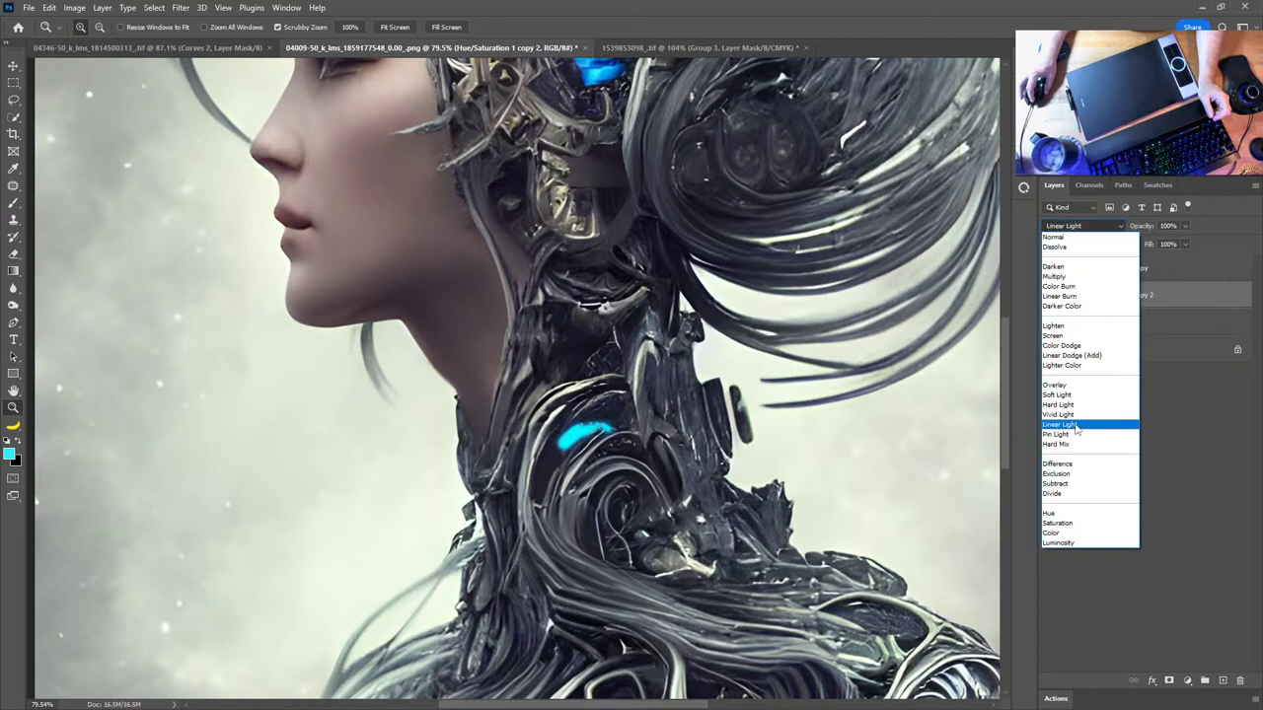
click(1073, 437)
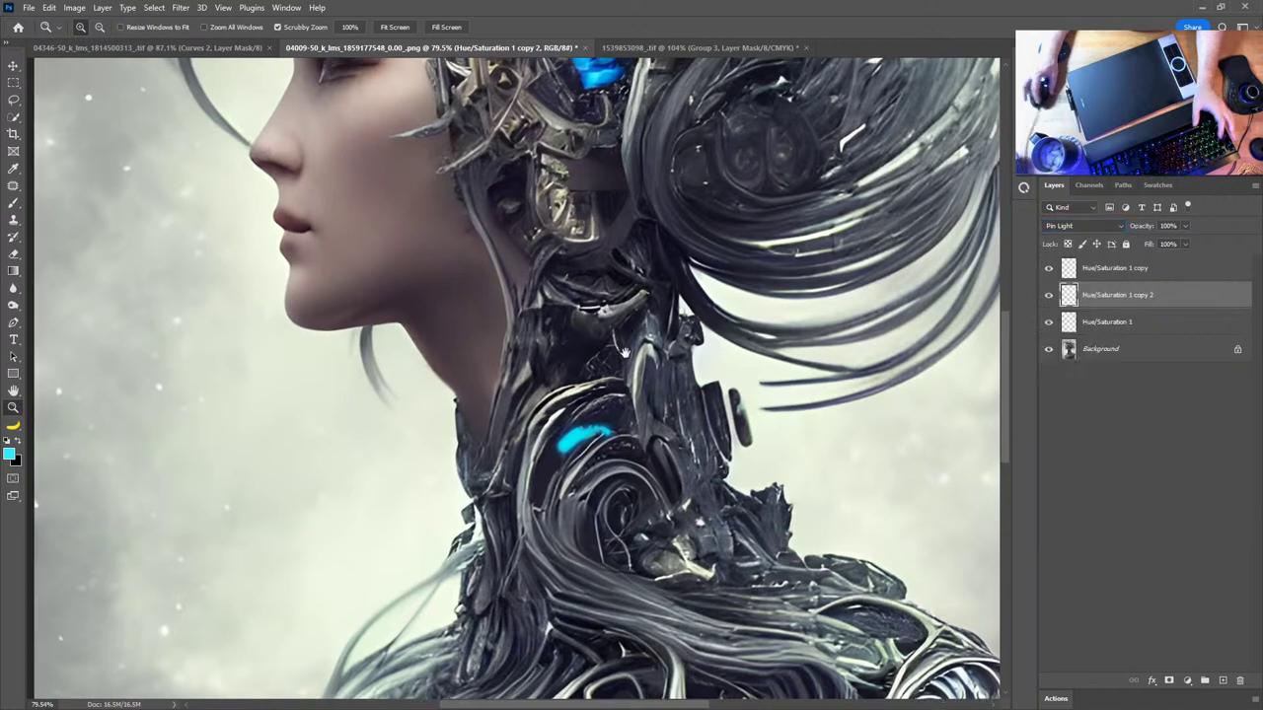
Add a Hue/Saturation 2 adjustment shifting the blue accents' hue +36, then add an empty Layer 1
click(1171, 329)
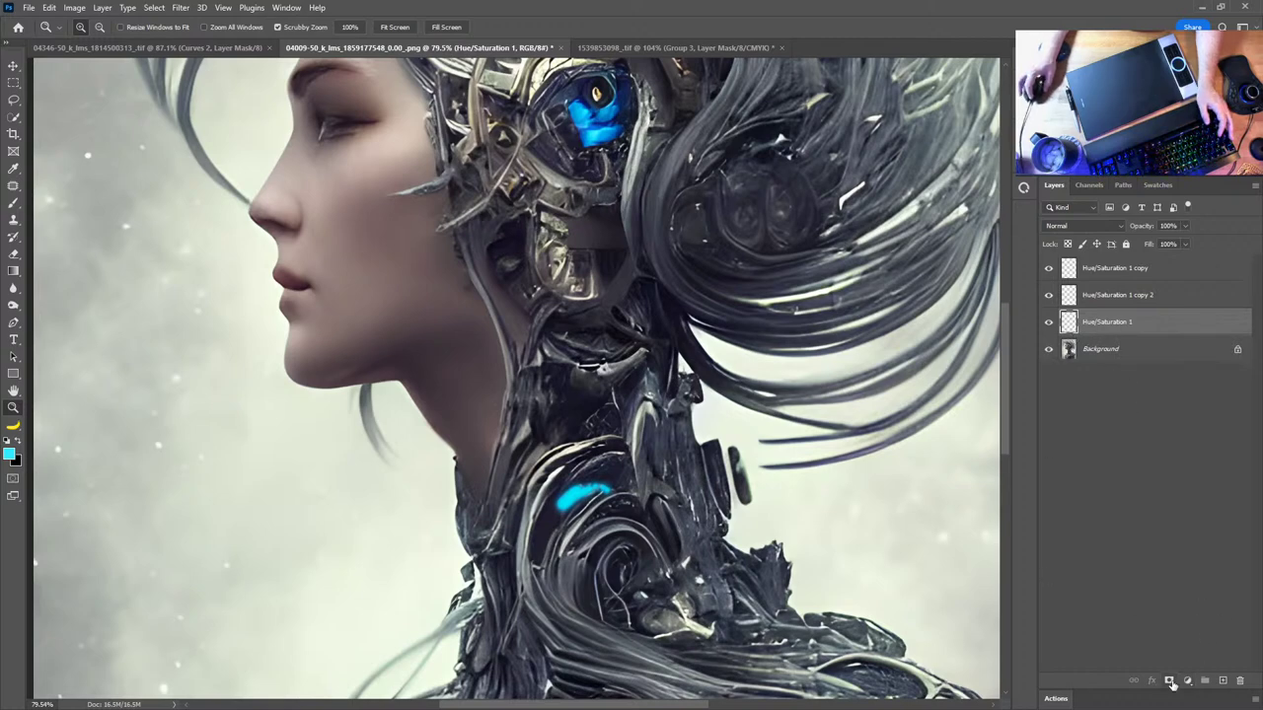
click(1187, 681)
click(1177, 553)
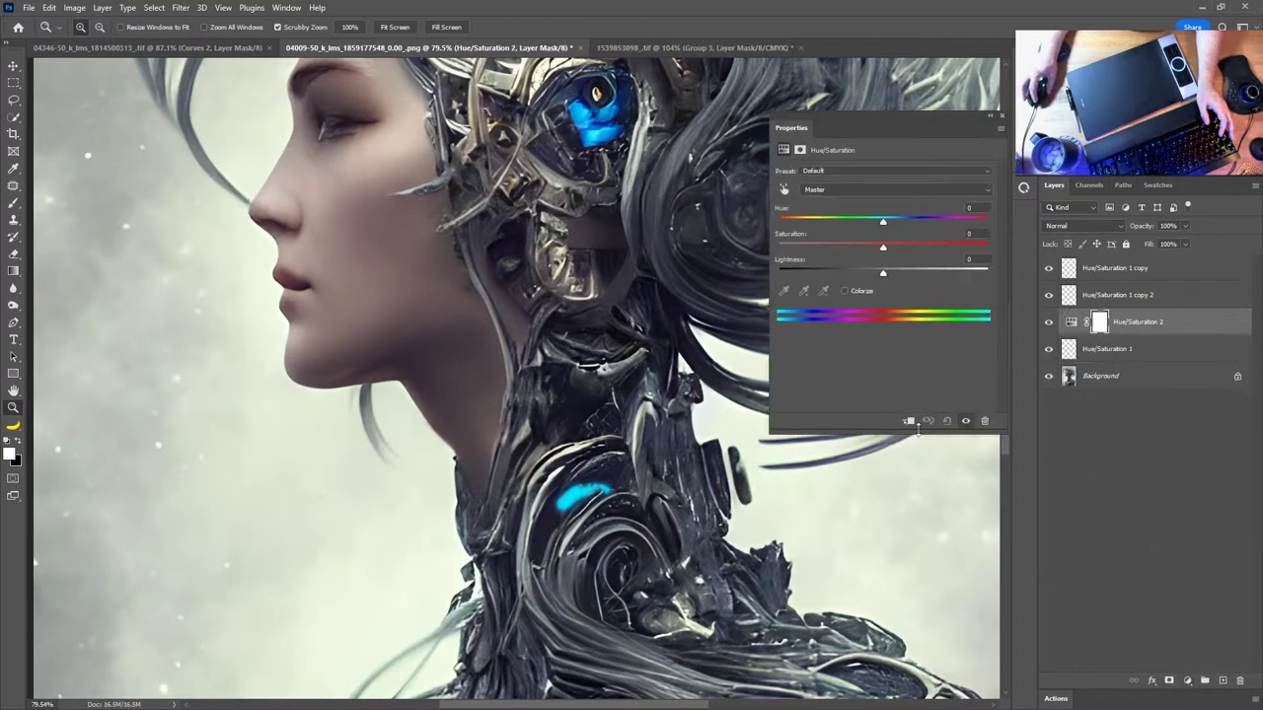
drag(882, 226, 925, 224)
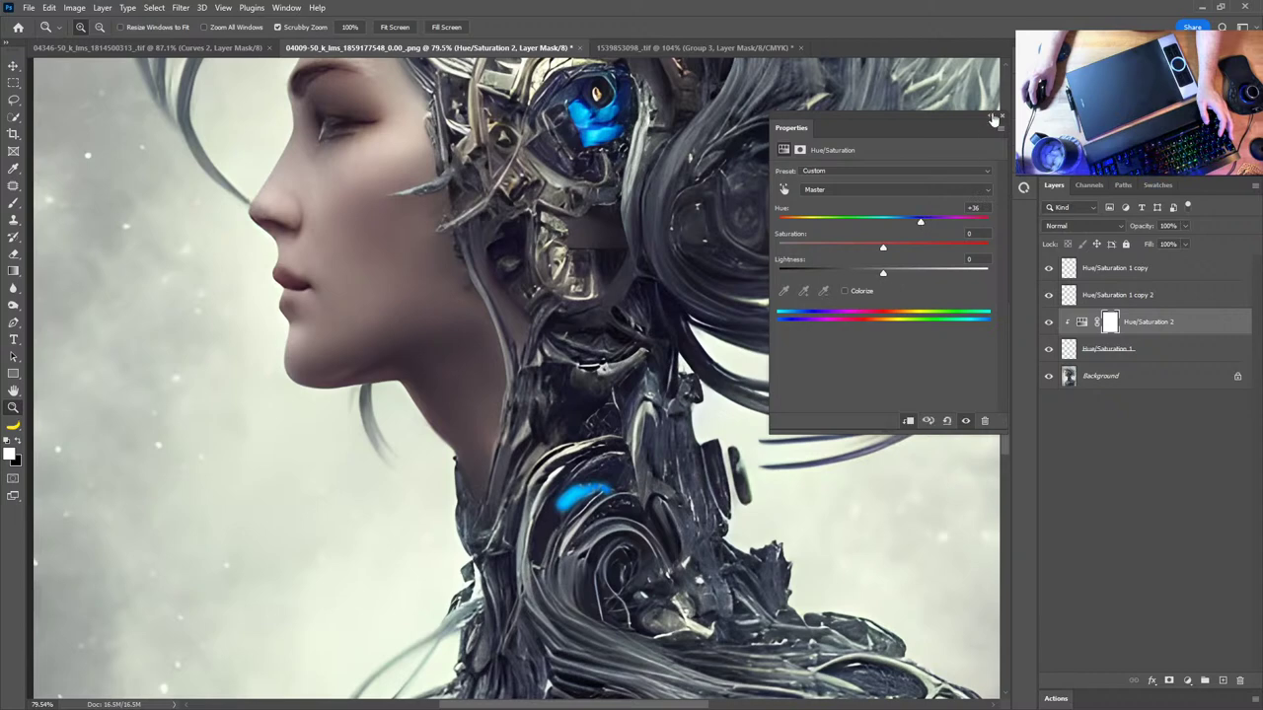
click(994, 120)
click(1135, 267)
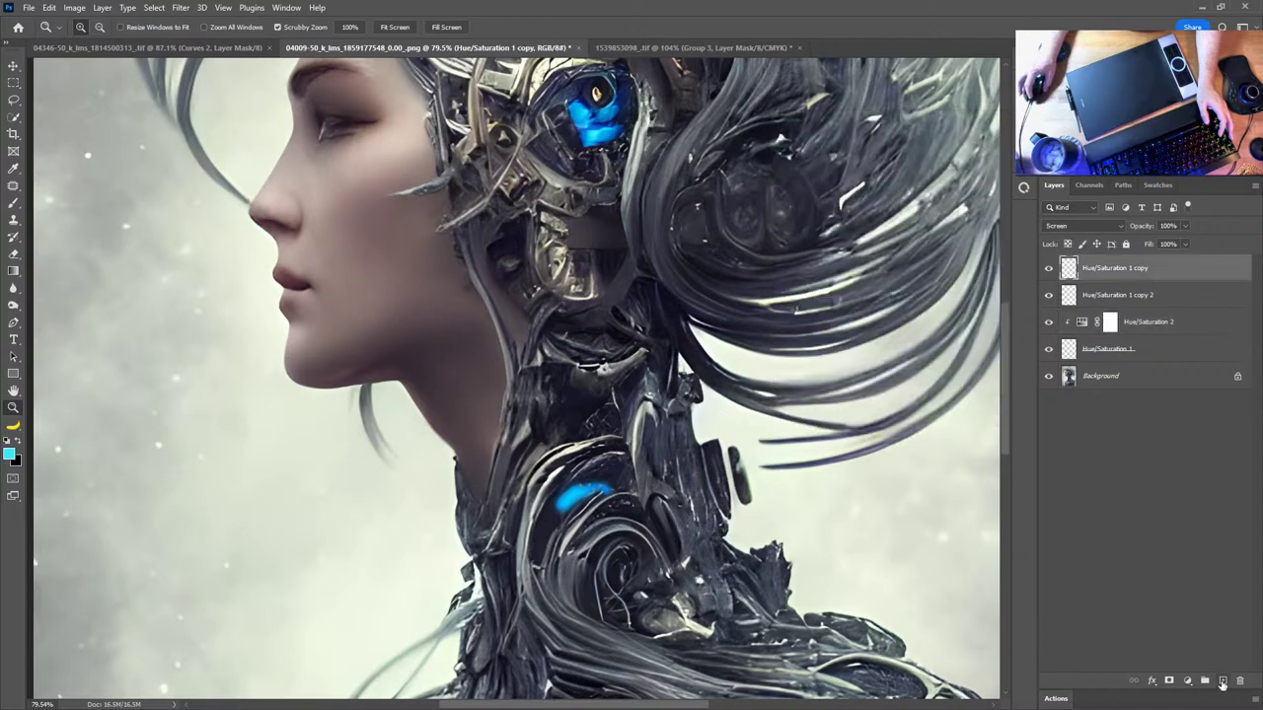
click(1222, 681)
Pick a light cyan brush colour in Coolorus
key(b)
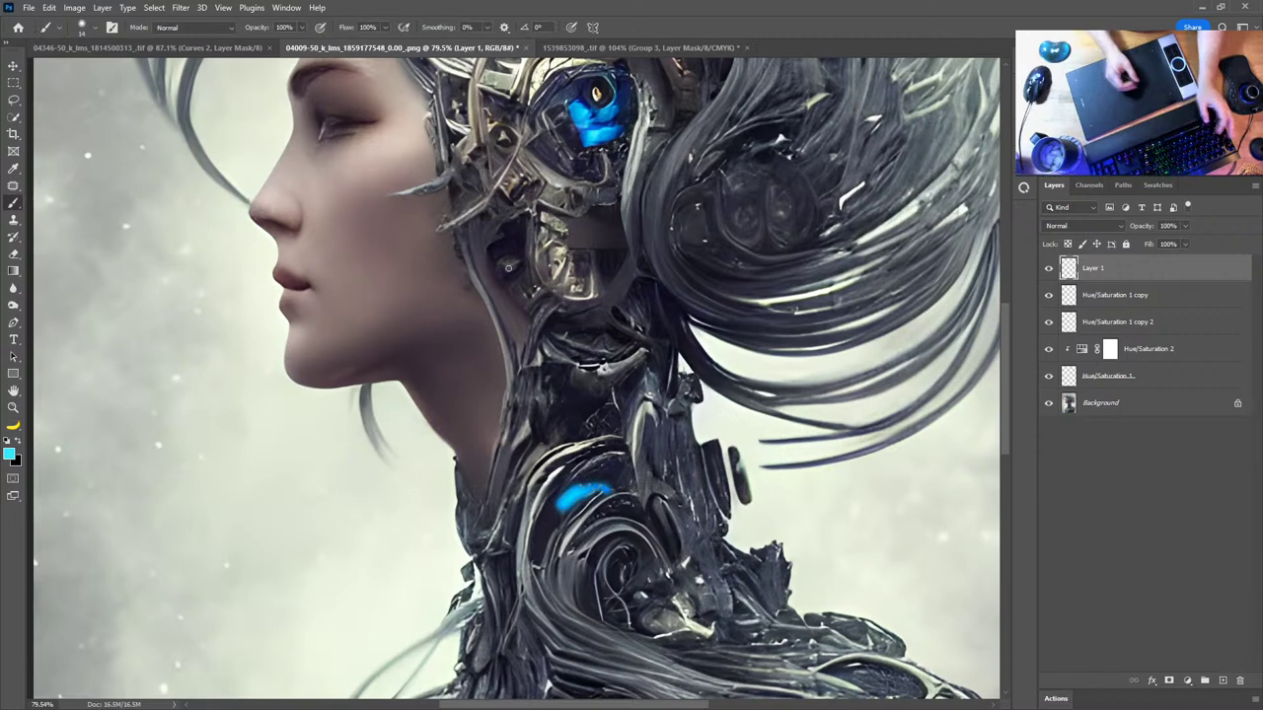
click(596, 132)
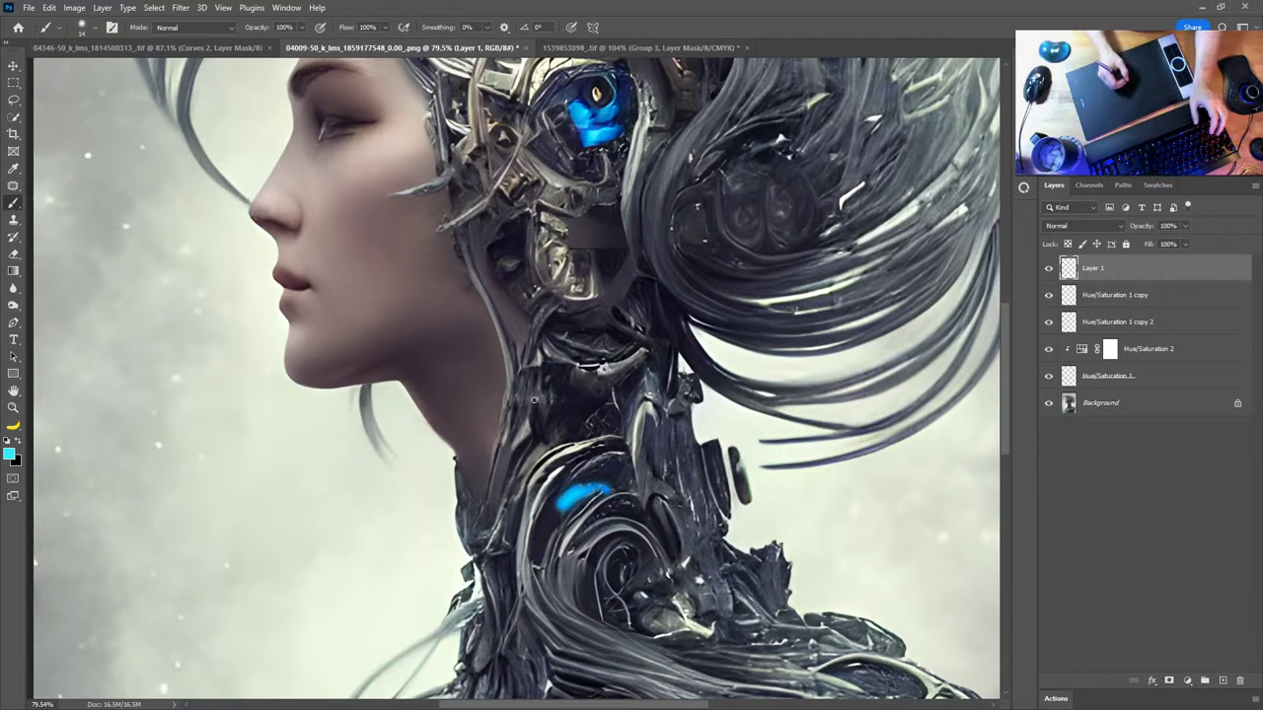
click(9, 454)
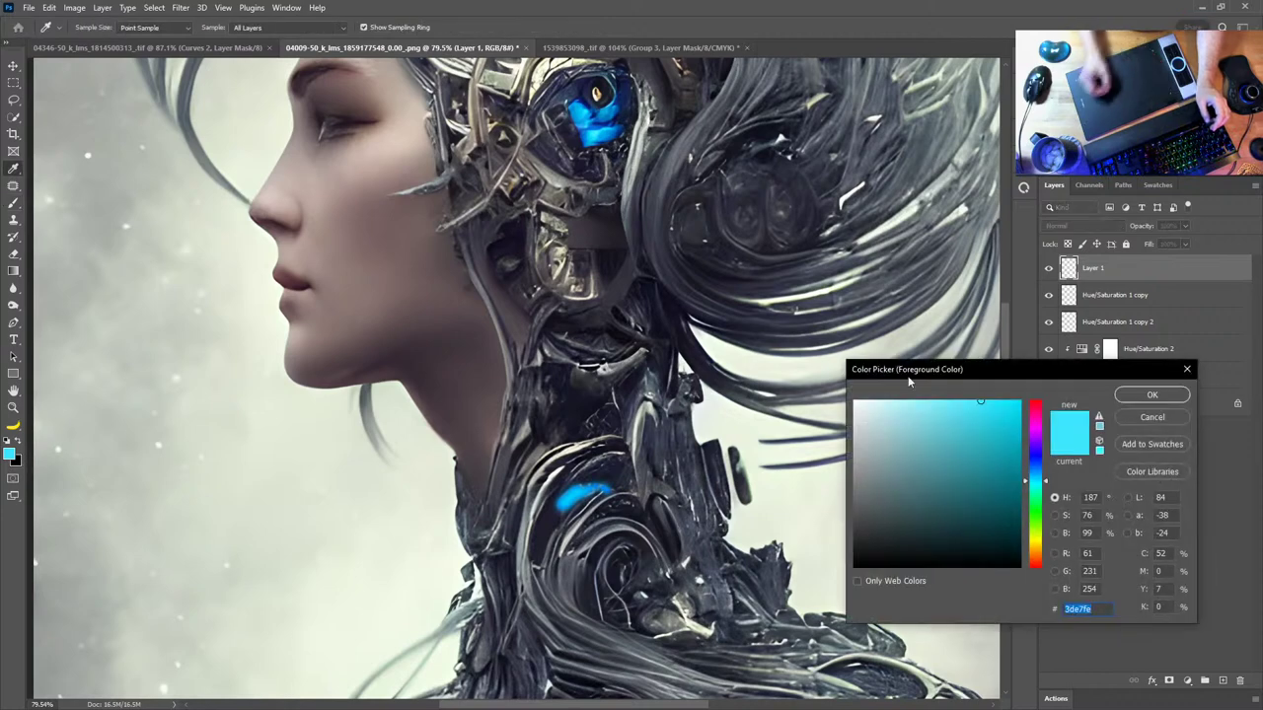
key(Return)
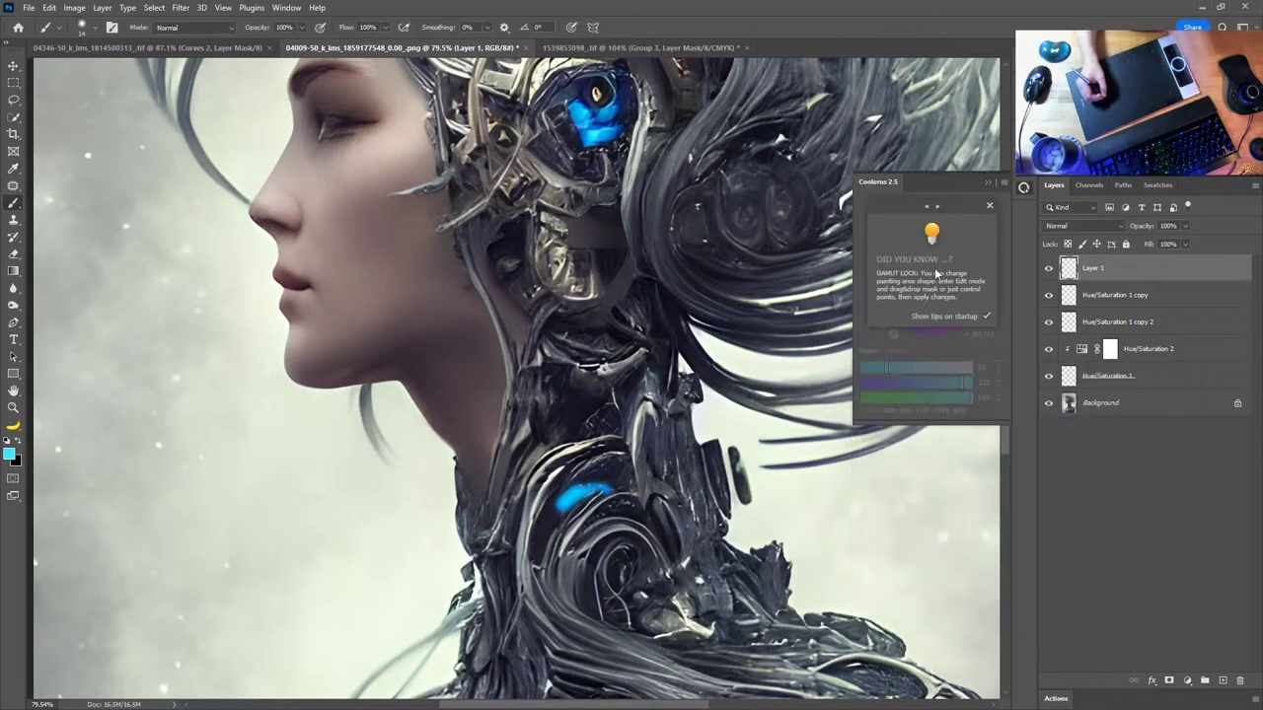
click(931, 305)
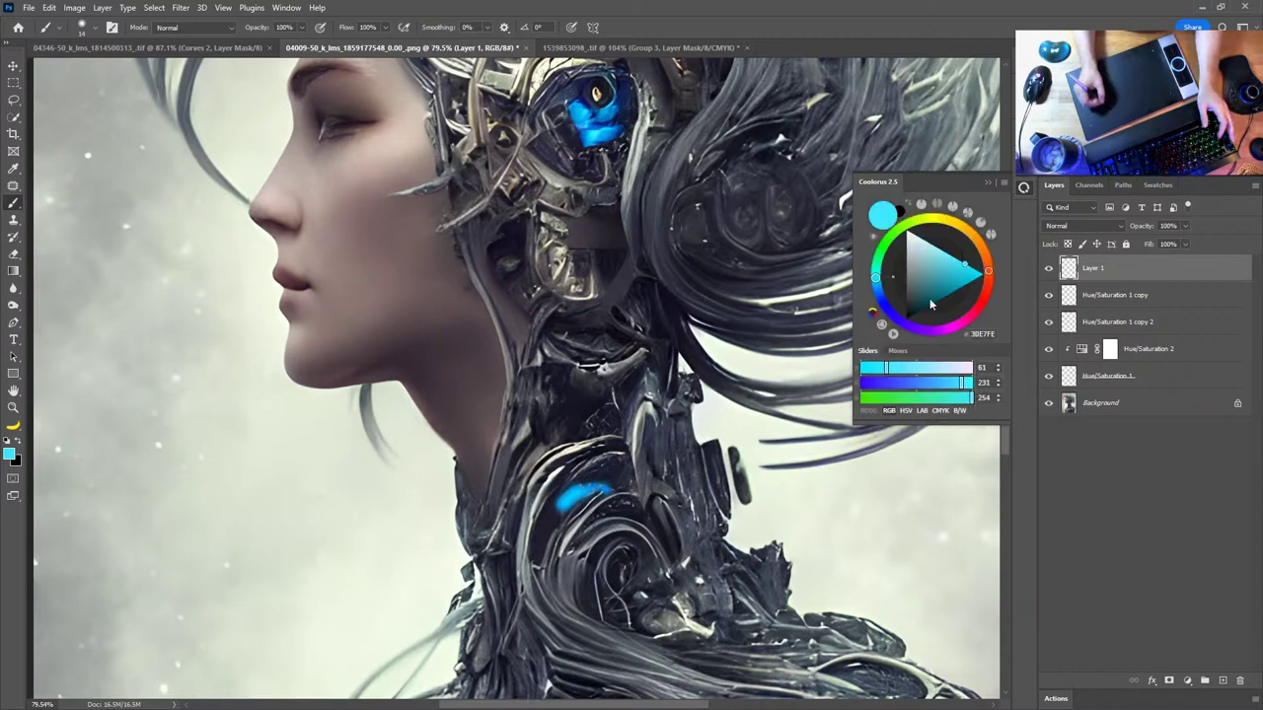
click(939, 251)
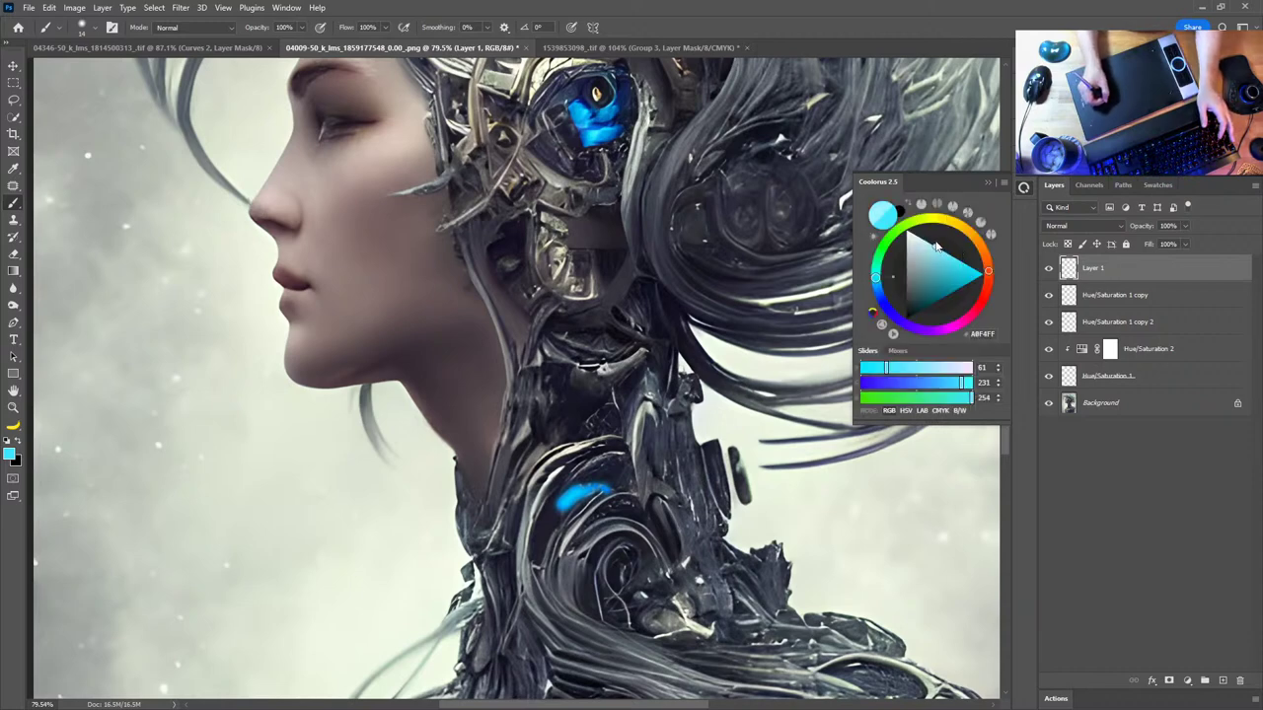
click(937, 250)
Paint a pale cyan glow over the neck light on Layer 1
click(591, 497)
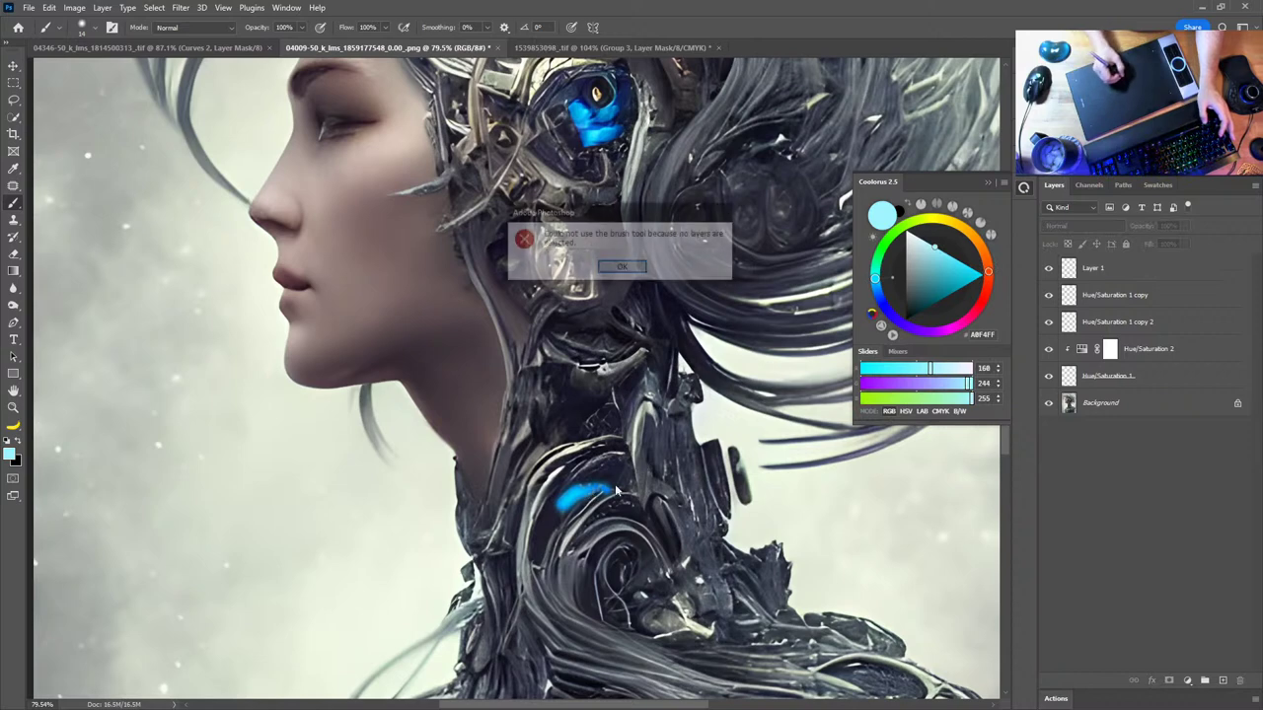
key(Return)
click(1096, 275)
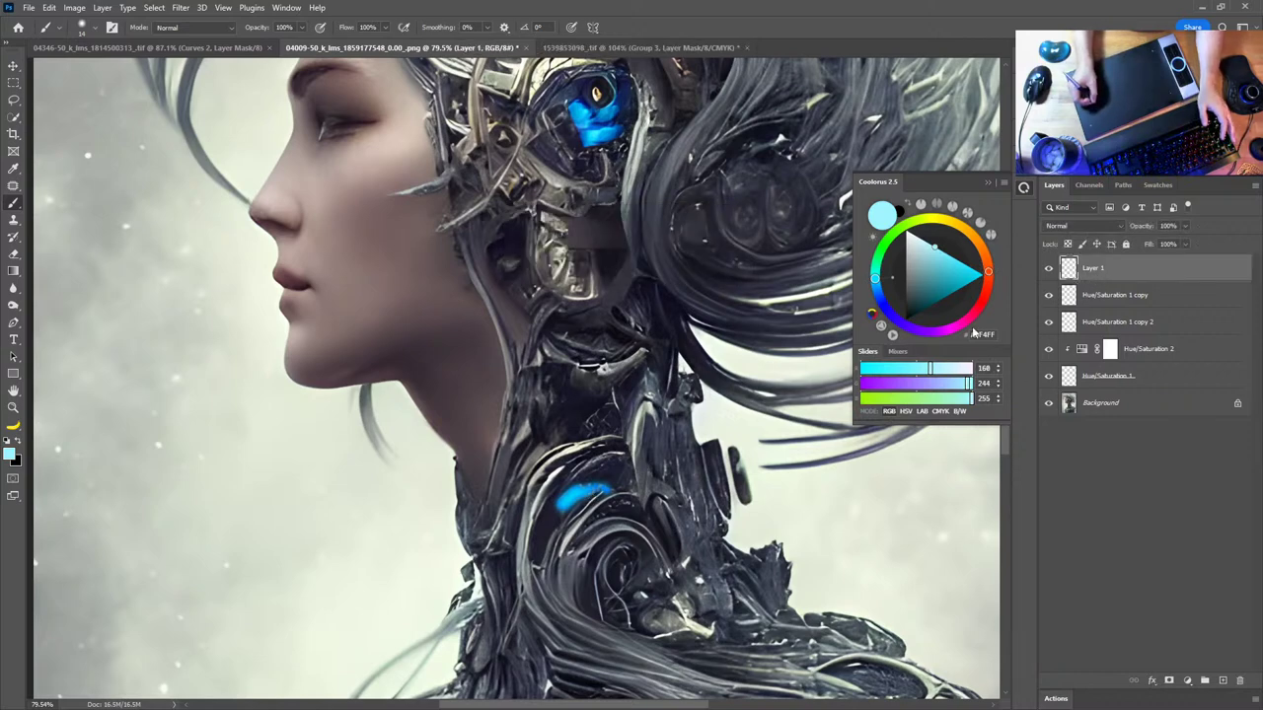
drag(566, 501, 582, 490)
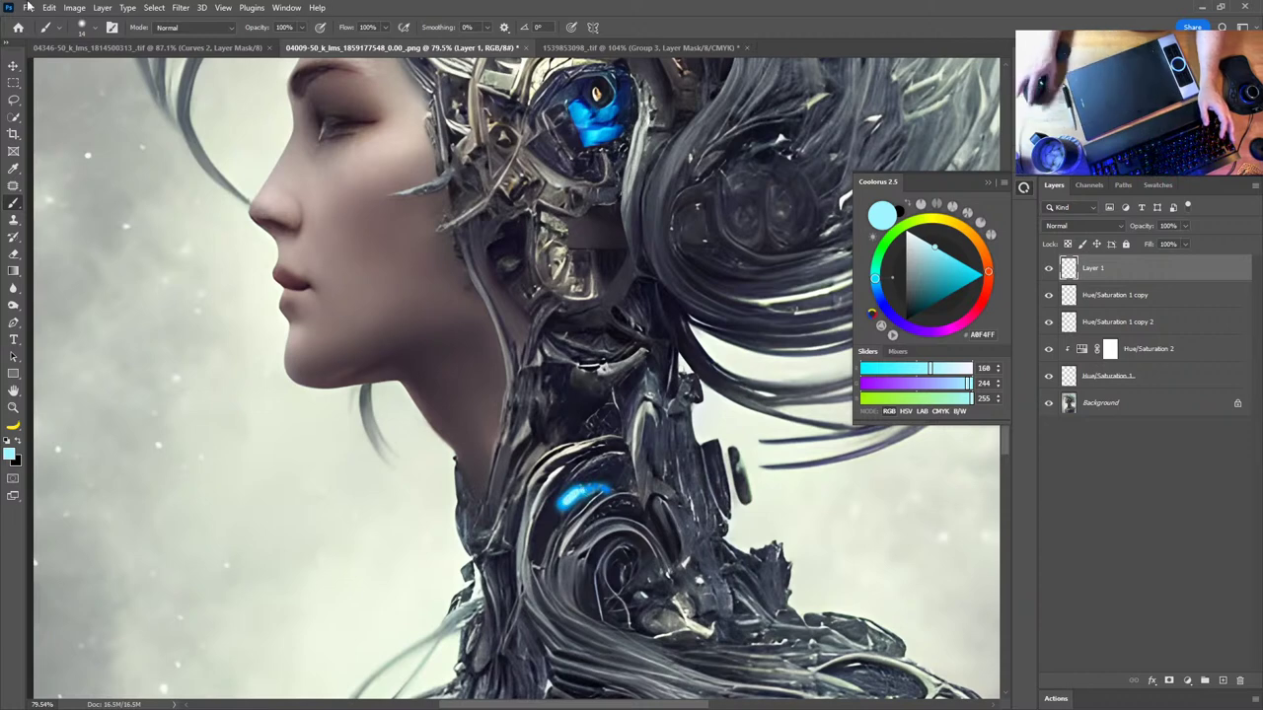
Soften Layer 1 with a 3-pixel Gaussian Blur
click(180, 7)
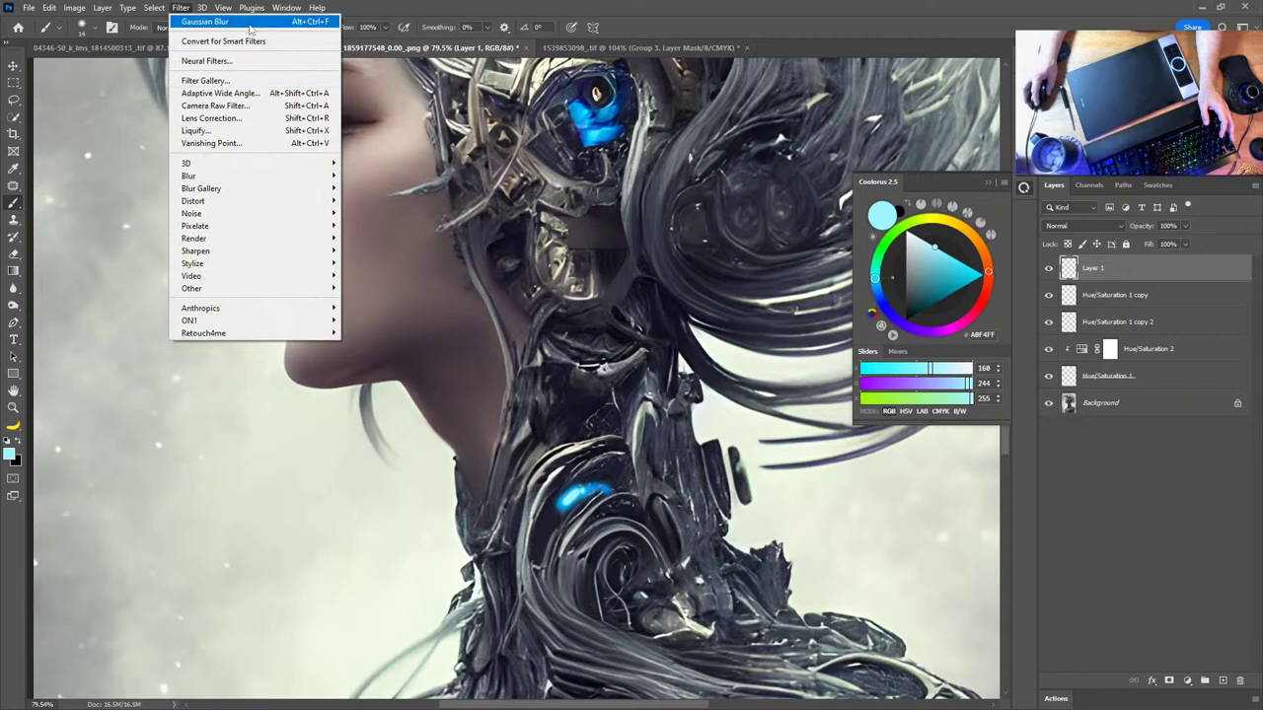
click(211, 22)
click(181, 7)
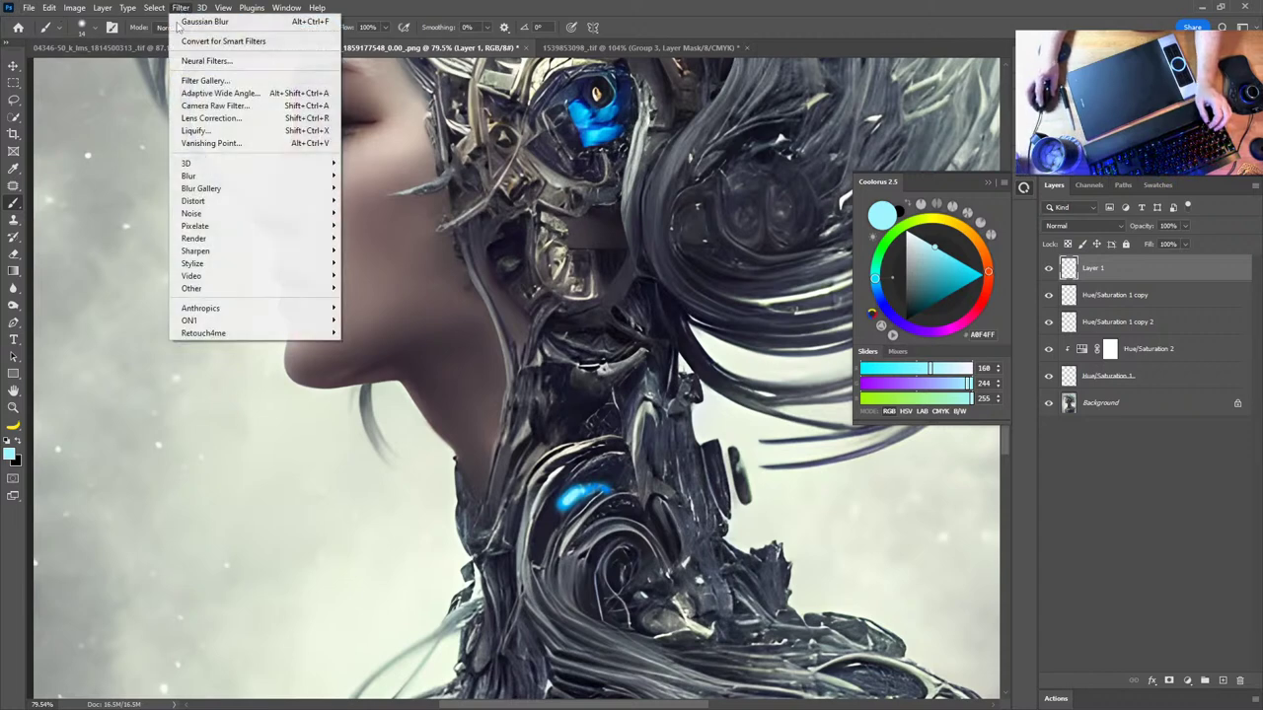
mouse_move(296, 175)
click(374, 225)
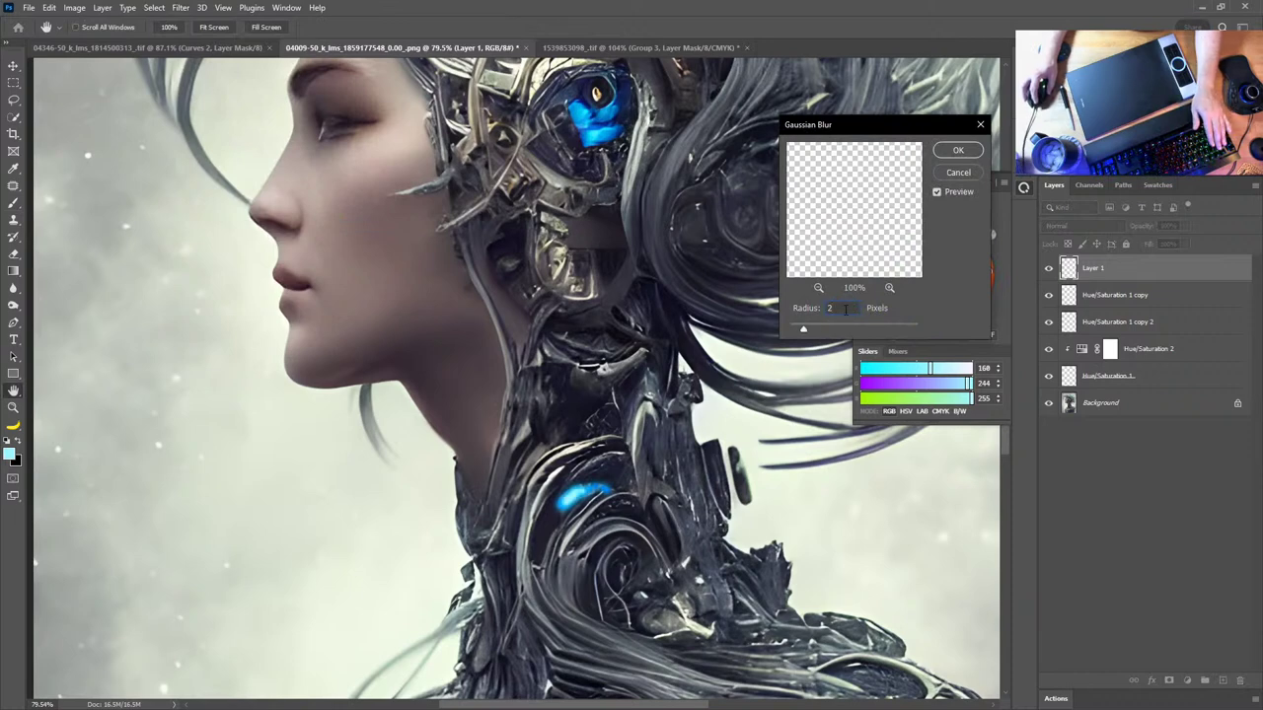
click(957, 149)
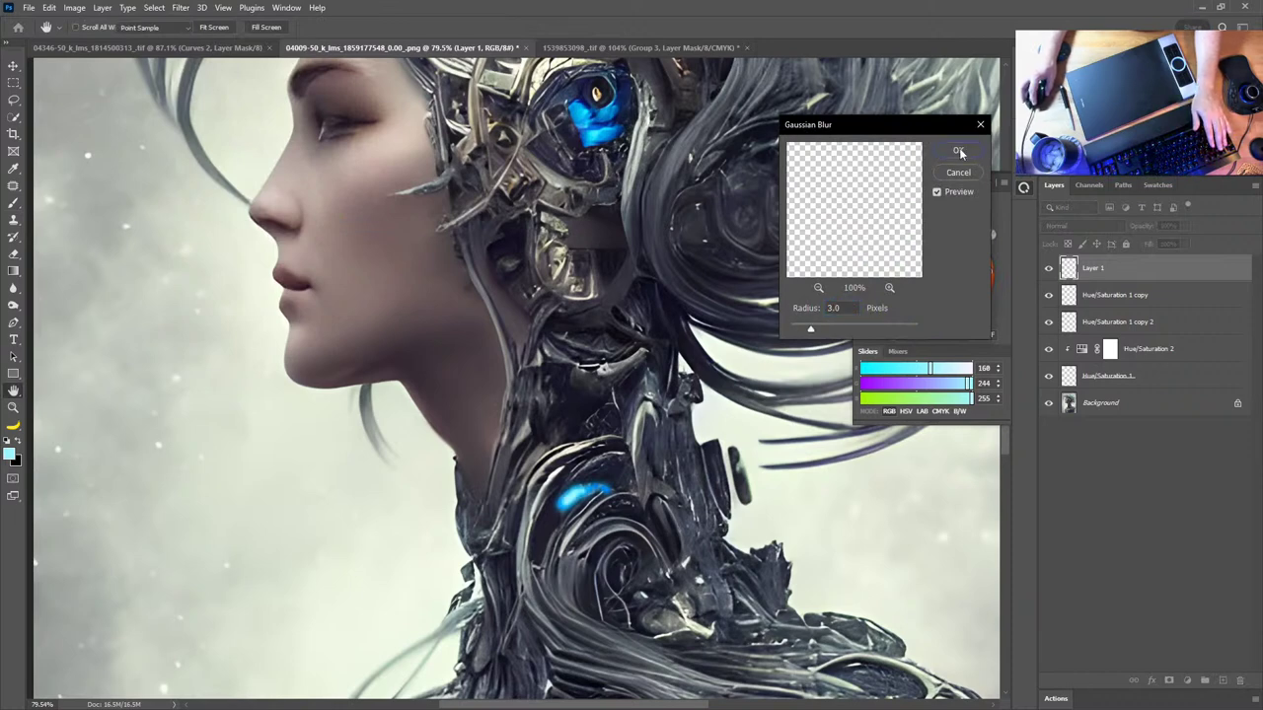
drag(290, 434, 261, 437)
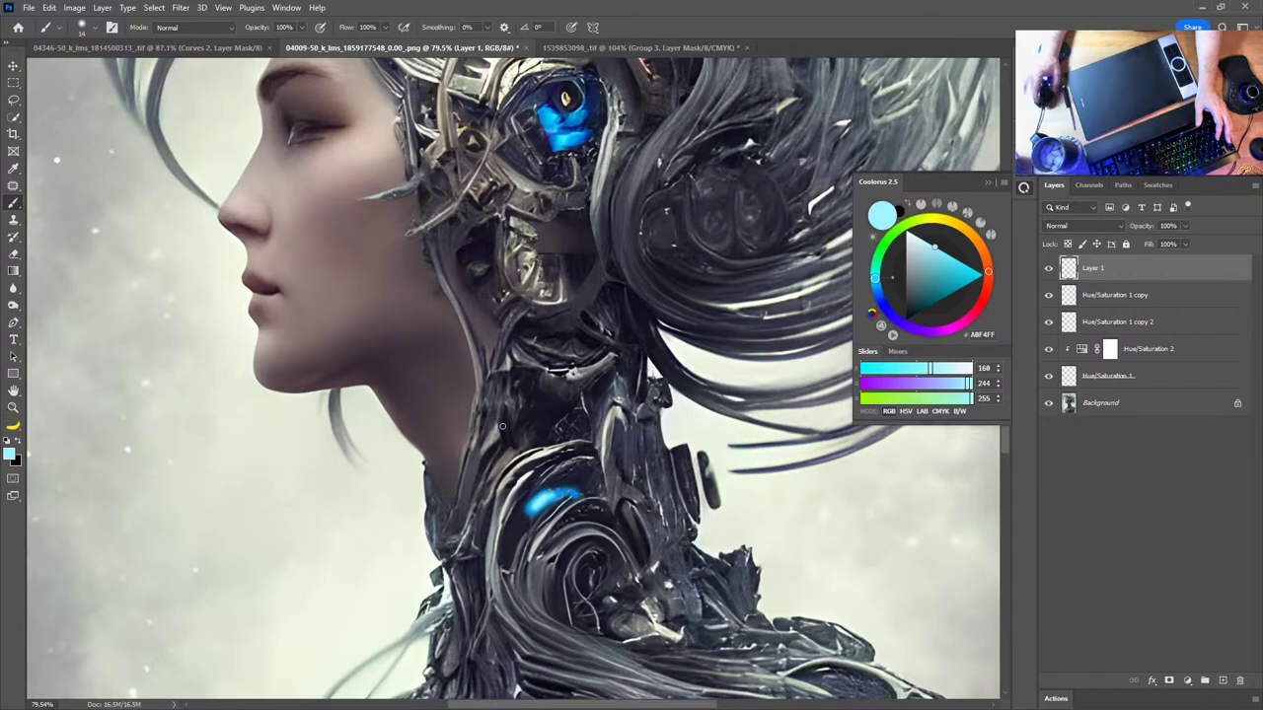
drag(600, 473, 560, 330)
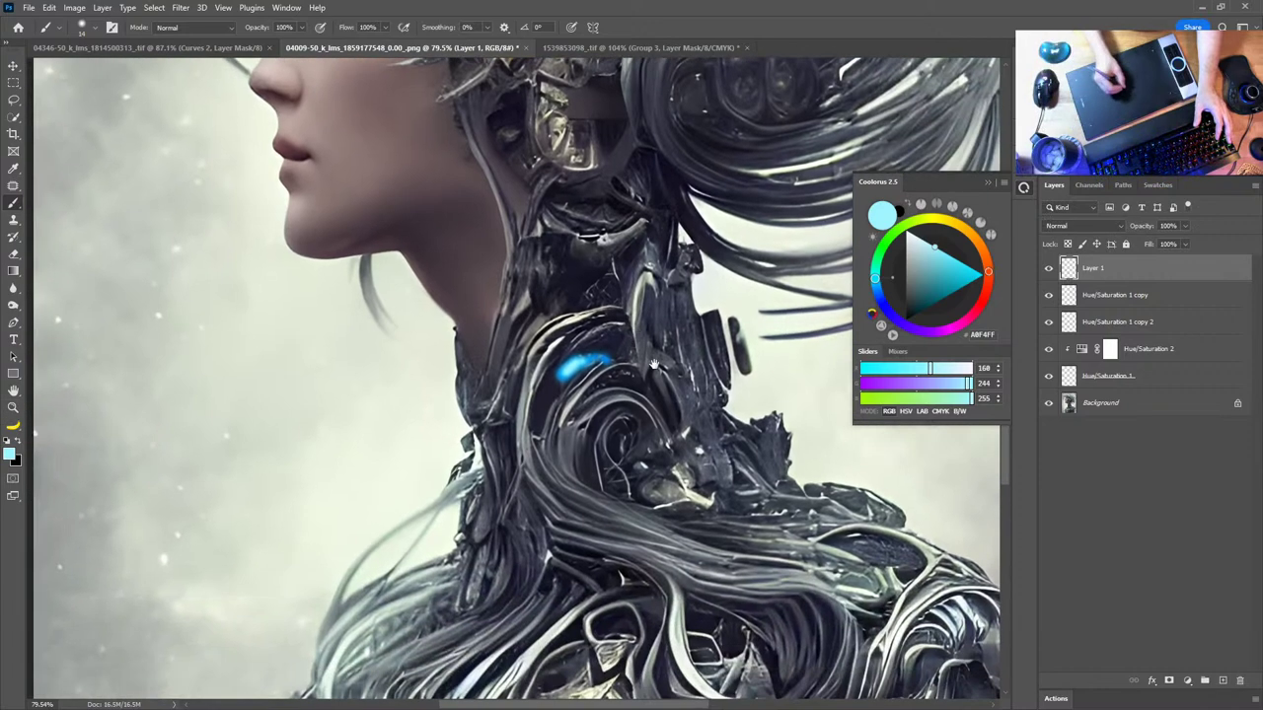
mouse_move(529, 523)
mouse_down()
mouse_move(557, 418)
mouse_move(562, 463)
mouse_move(434, 464)
mouse_up()
key(z)
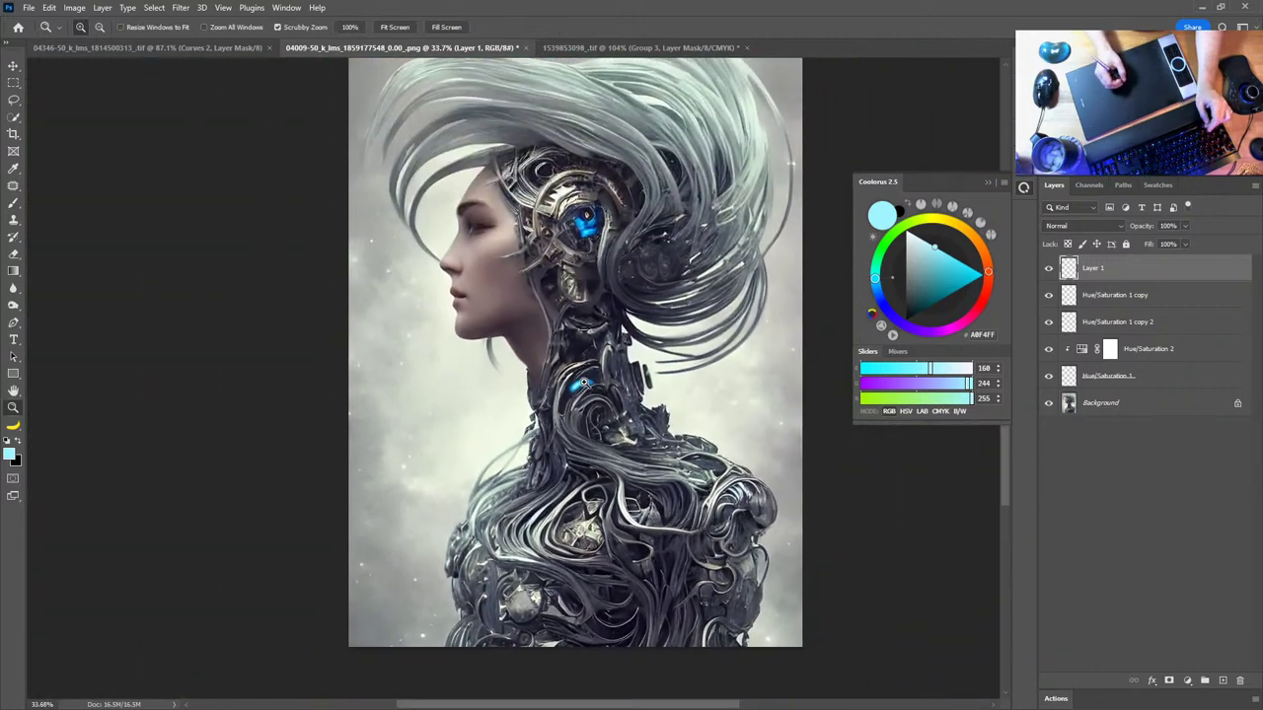
Inspect the neck light up close, then merge every layer into the single Background layer
drag(583, 382, 650, 429)
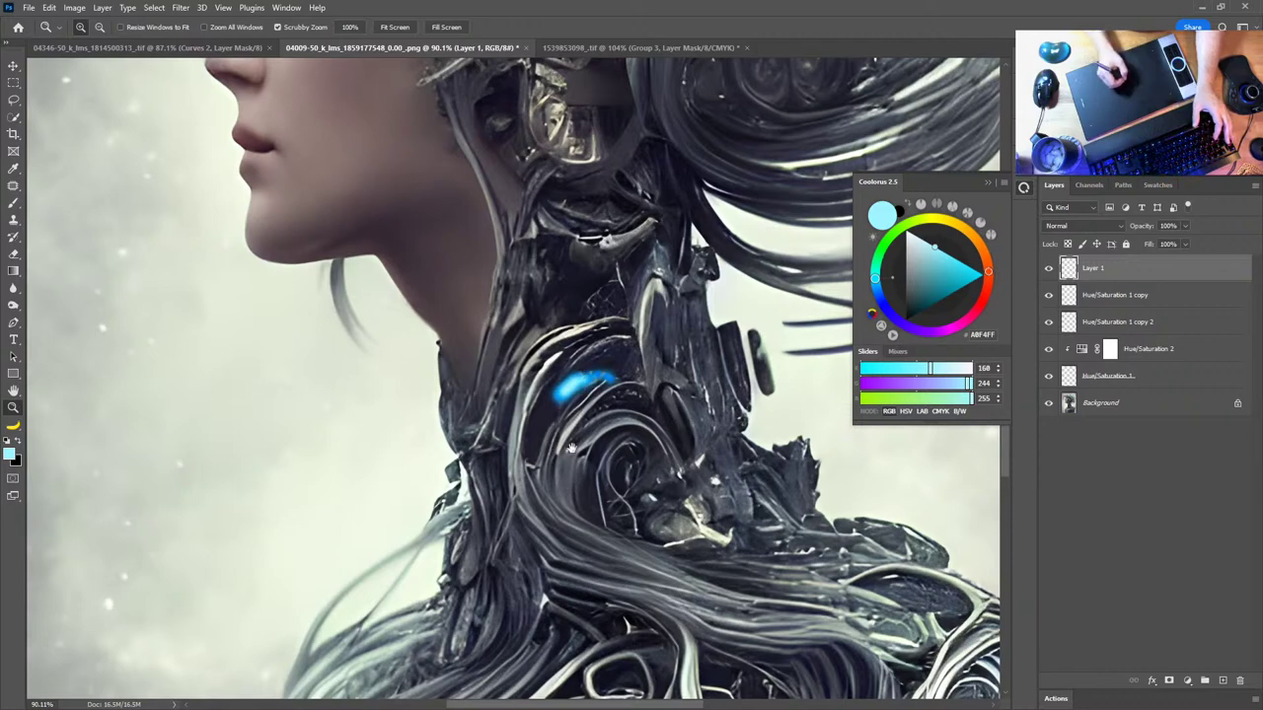
drag(570, 449, 511, 435)
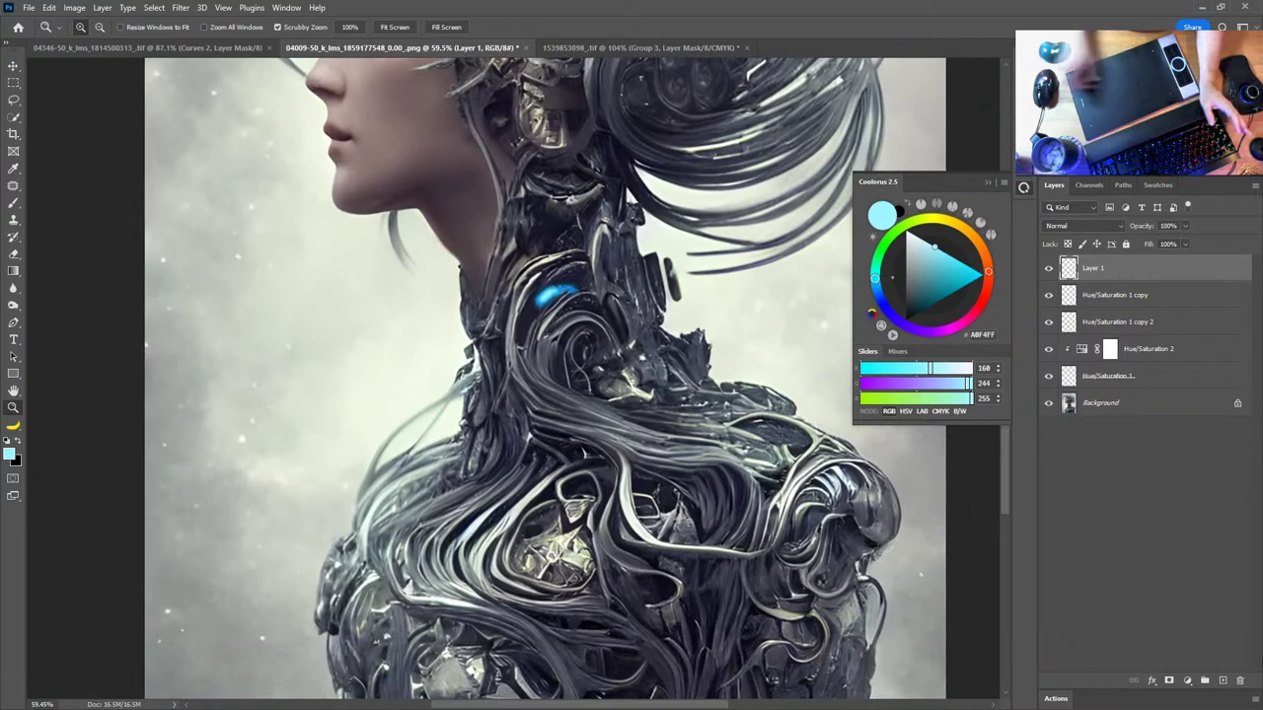
key(ctrl+shift+e)
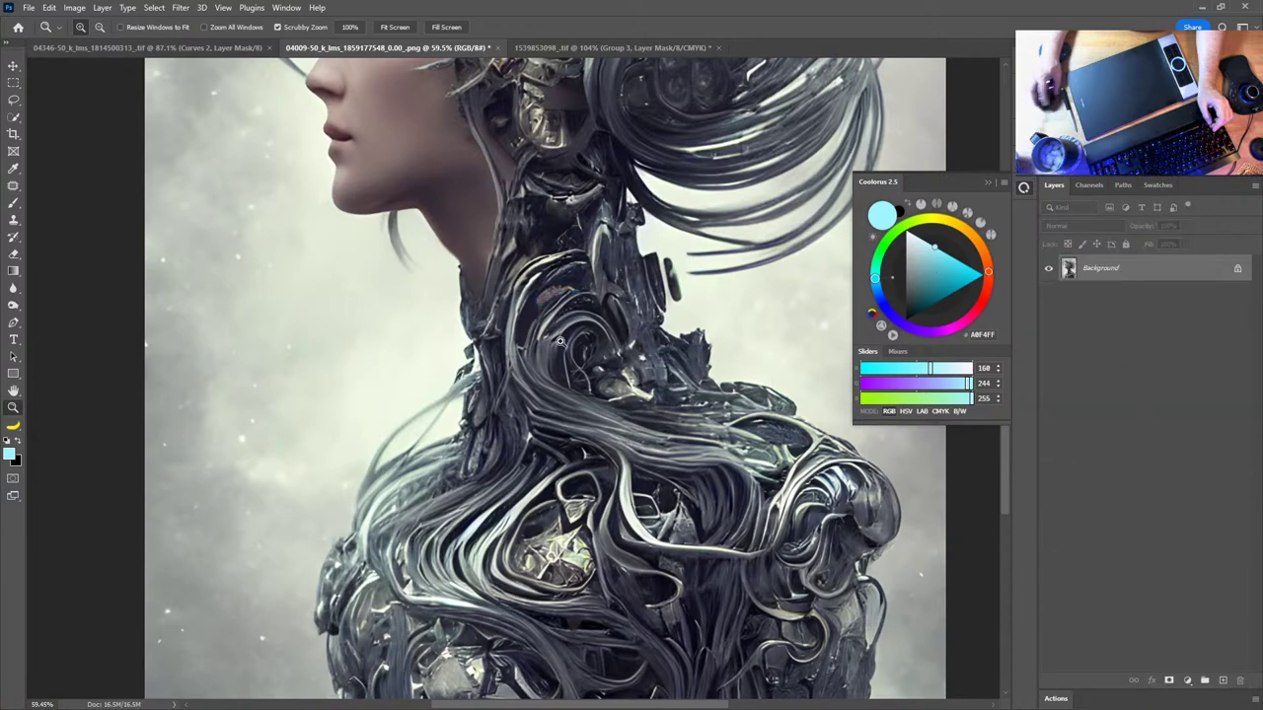
scroll(576, 206, up, 4)
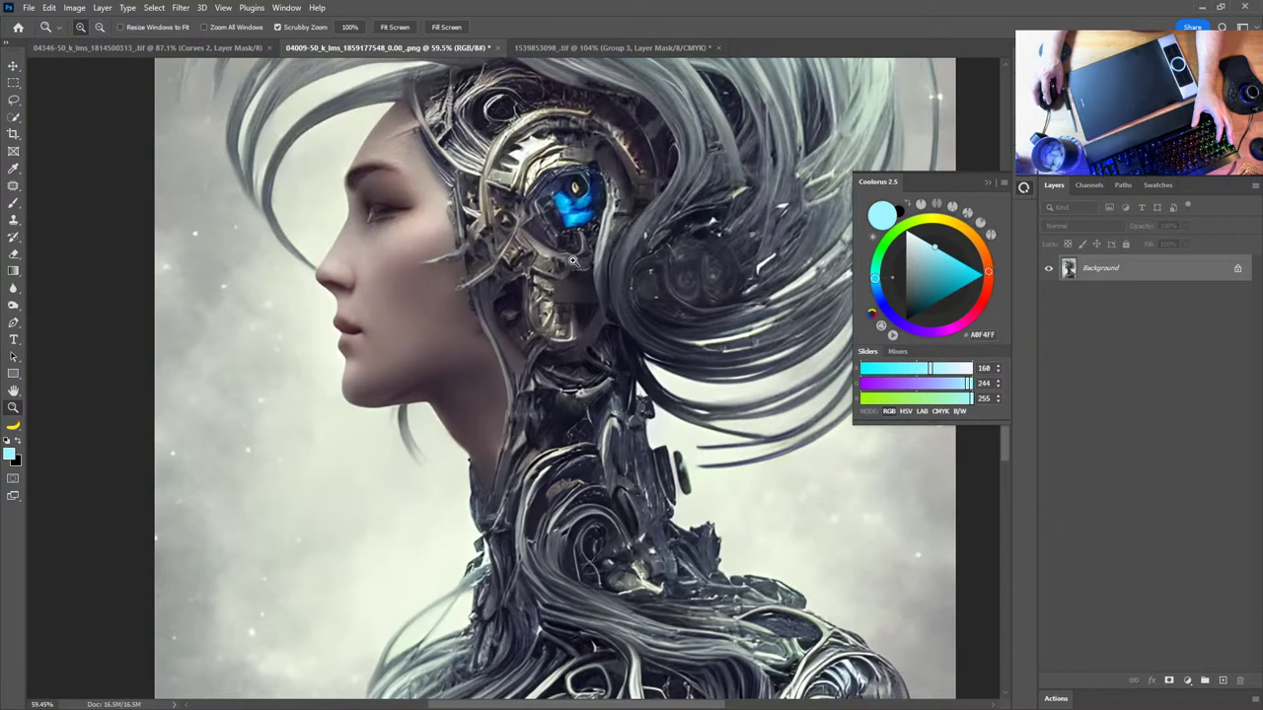
key(alt+i)
Sample the eye's blue 00BCED and add a Color Fill layer with it
key(Escape)
key(i)
click(569, 198)
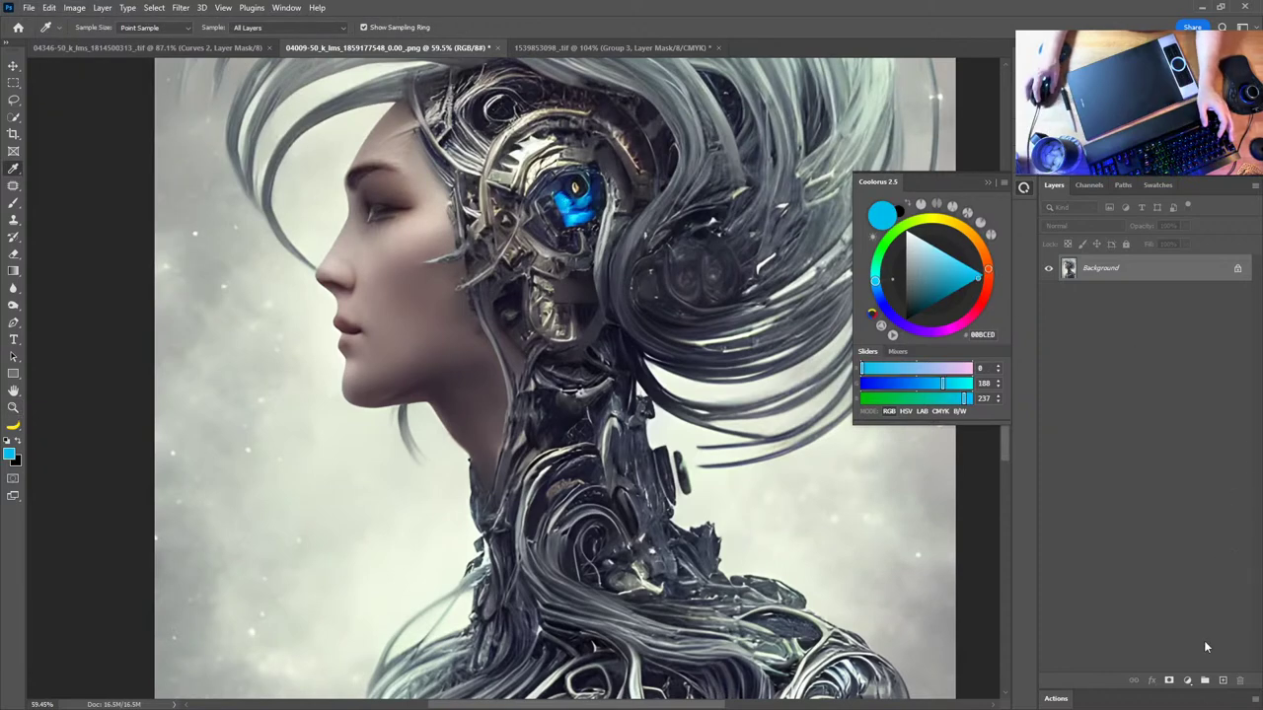
click(1187, 681)
click(1186, 451)
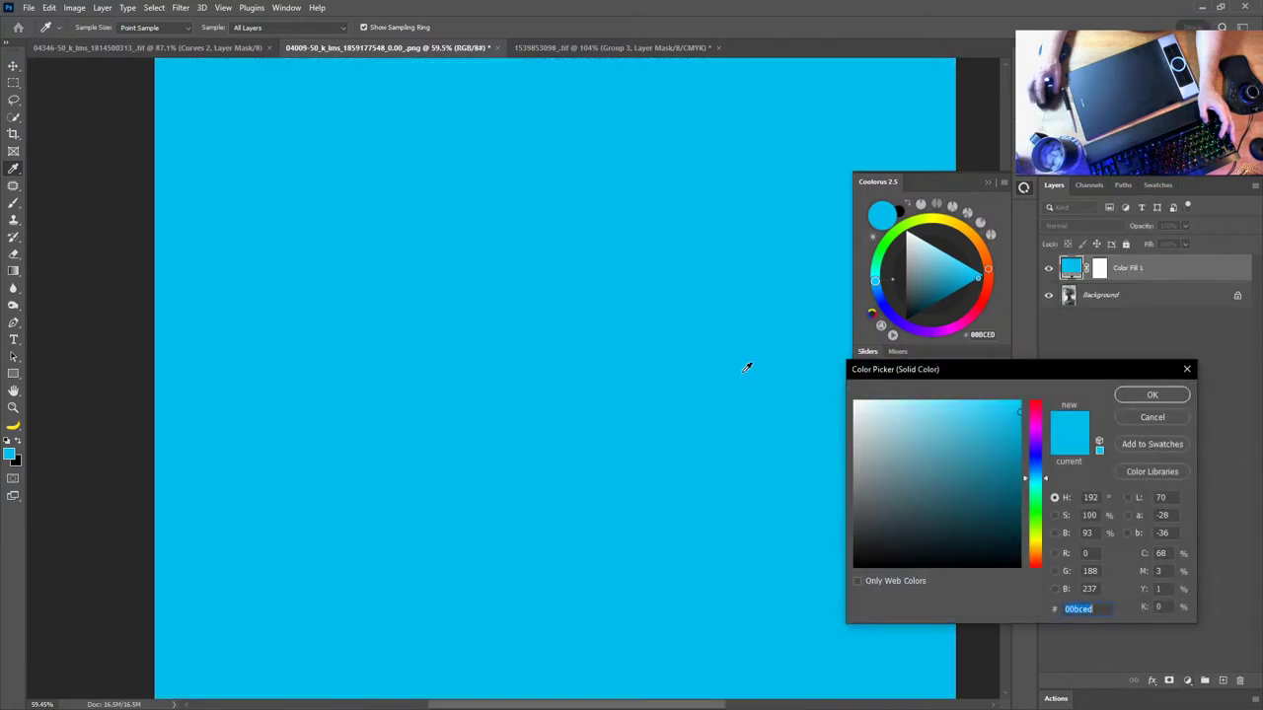
click(1153, 394)
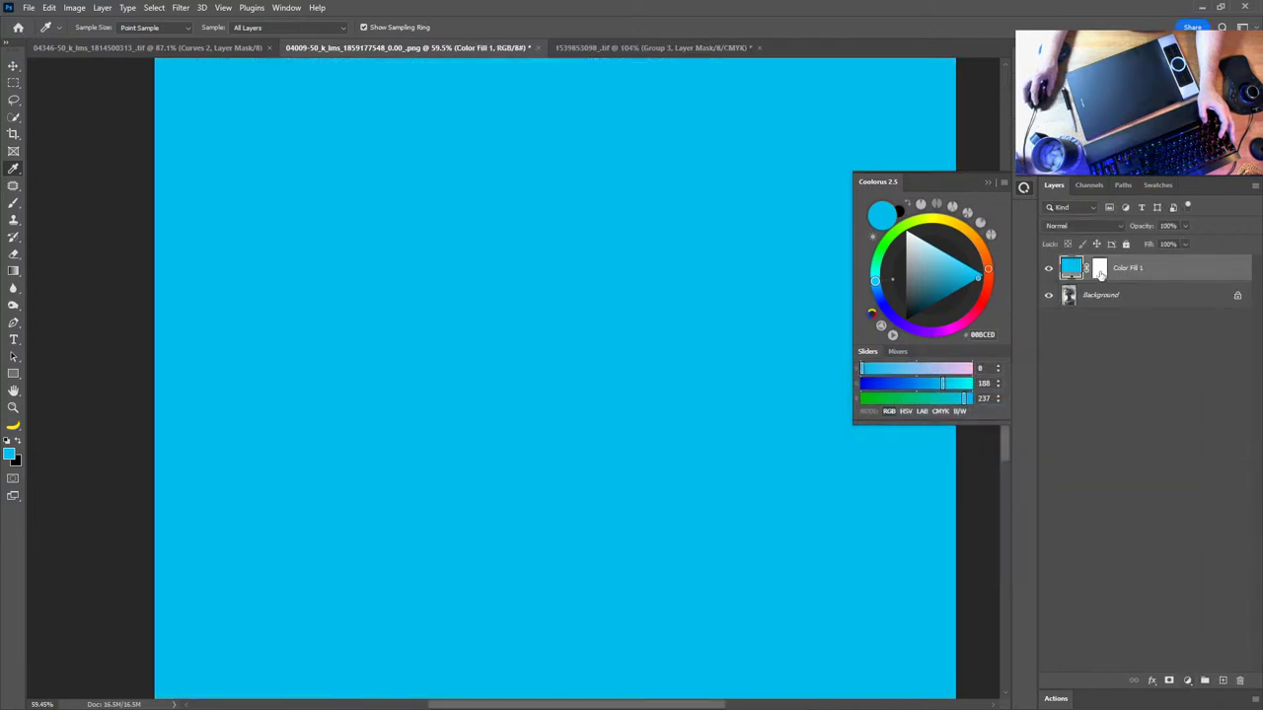
Set Color Fill 1 to Overlay and invert its mask to black
click(1100, 273)
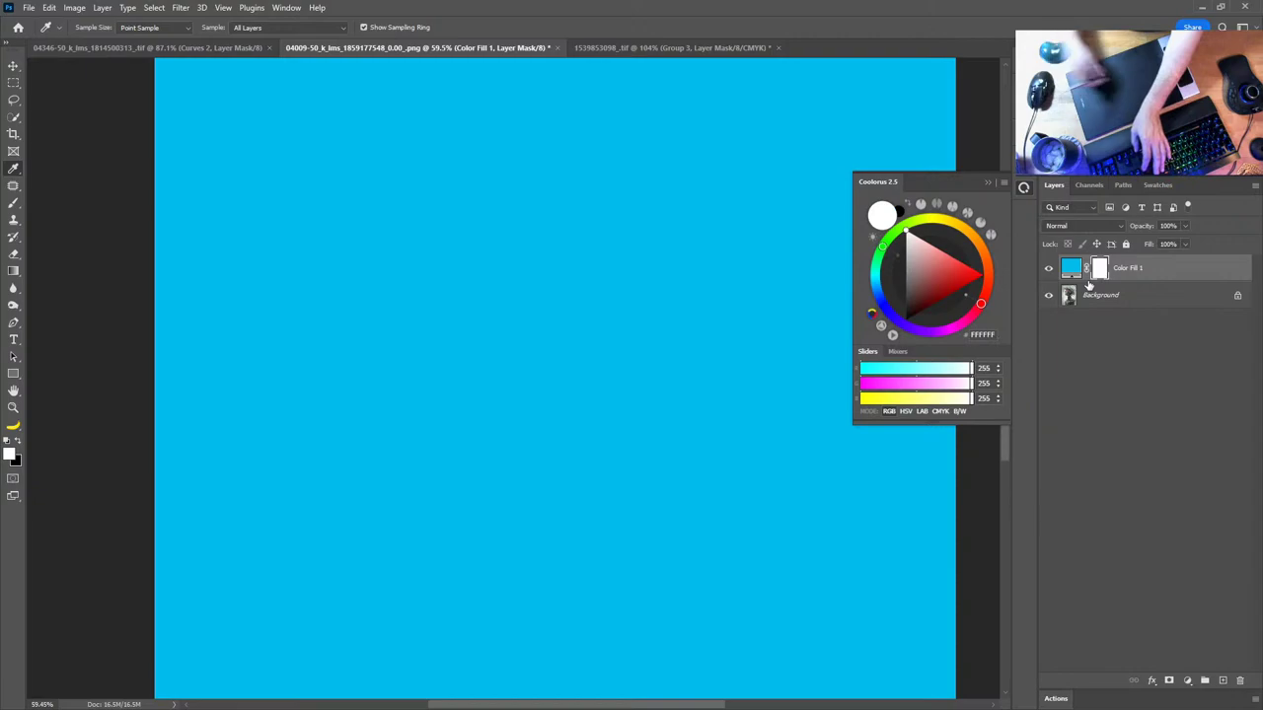
click(1085, 226)
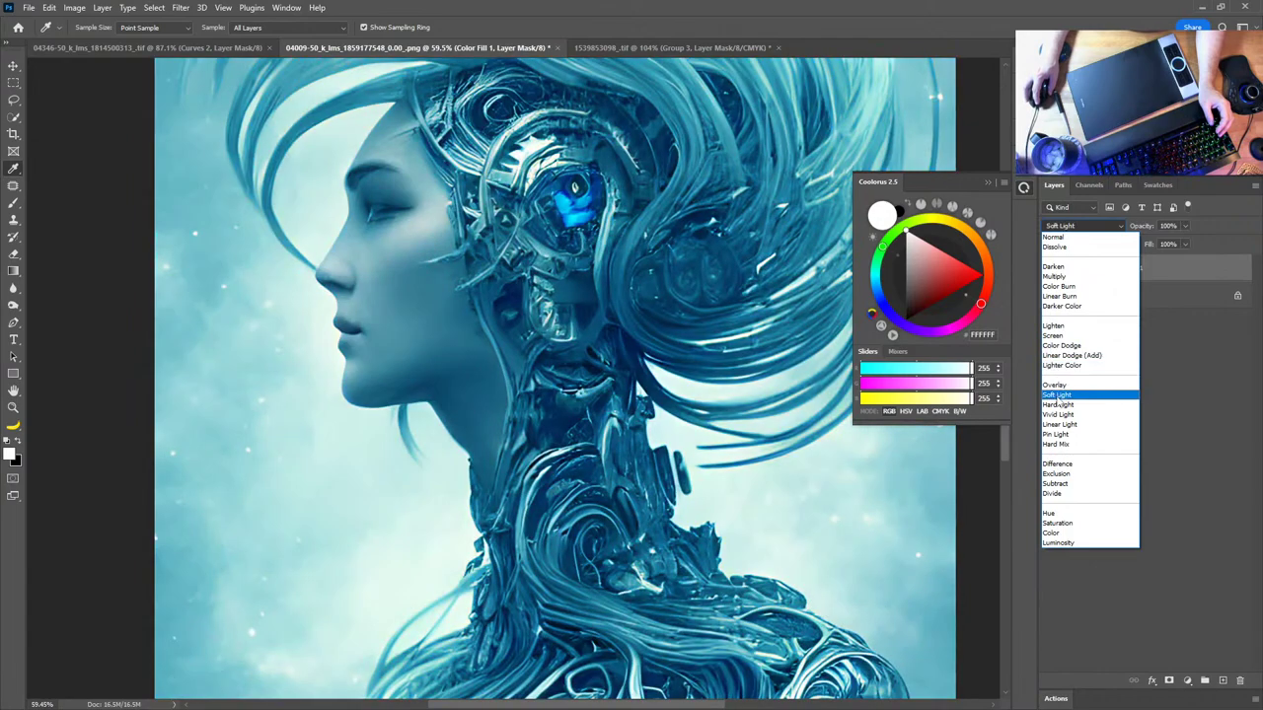
click(1056, 385)
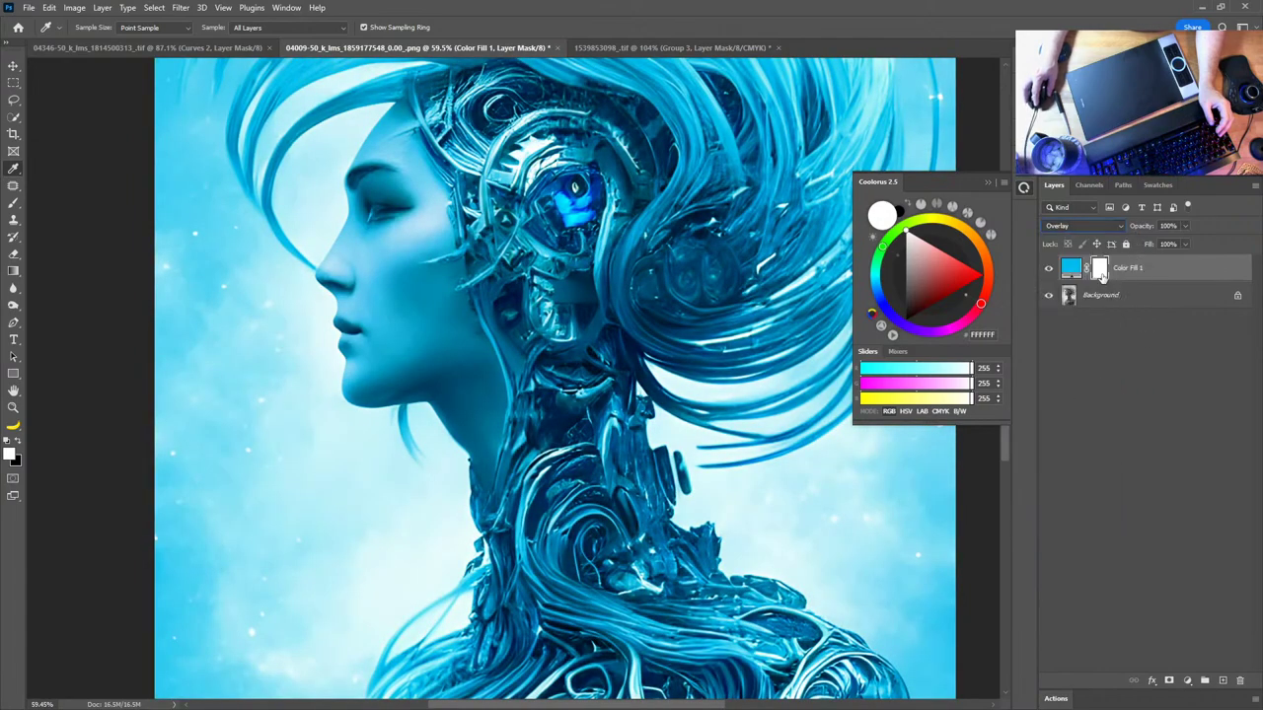
key(ctrl+i)
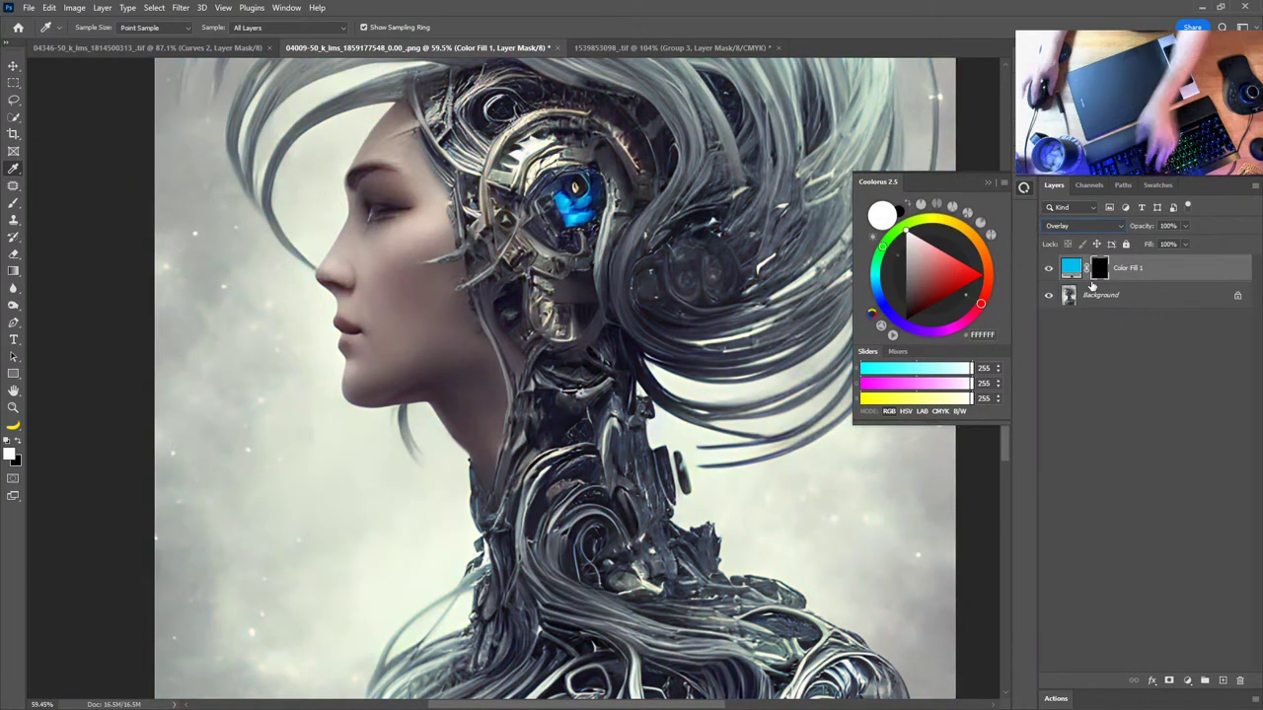
Preview the blue overlay by inverting the mask, then hide it again
click(592, 472)
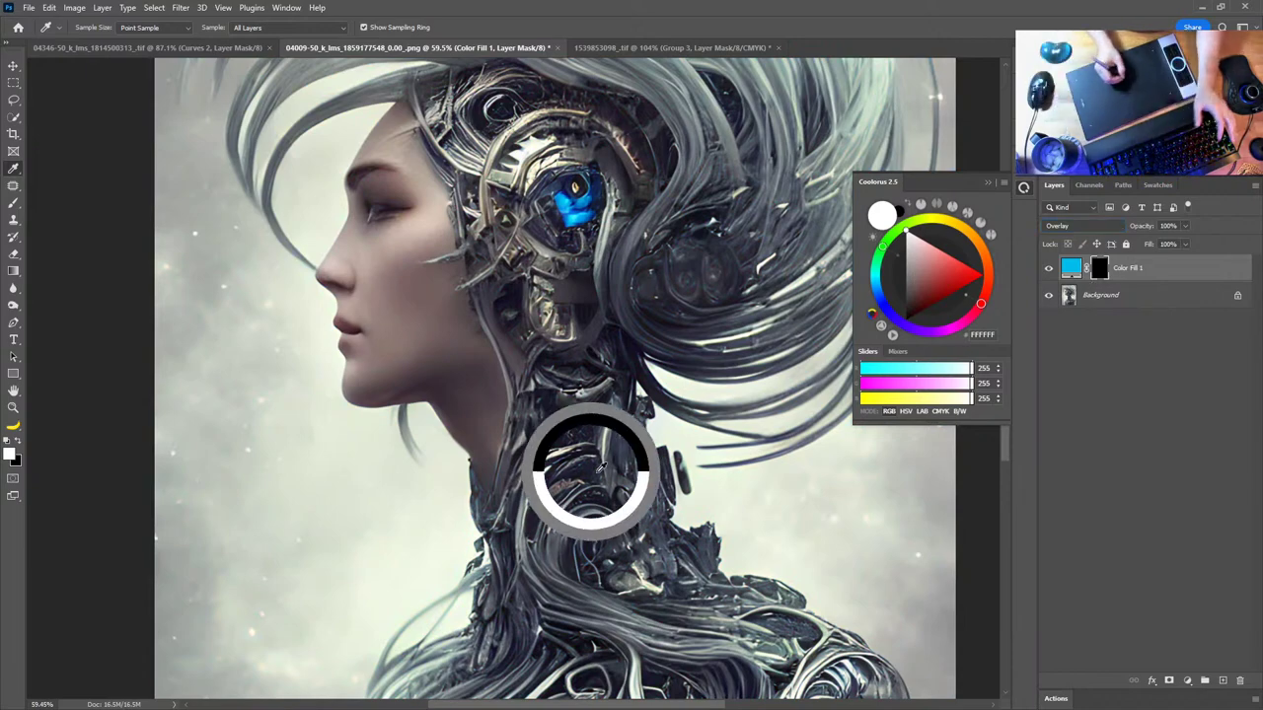
key(ctrl+i)
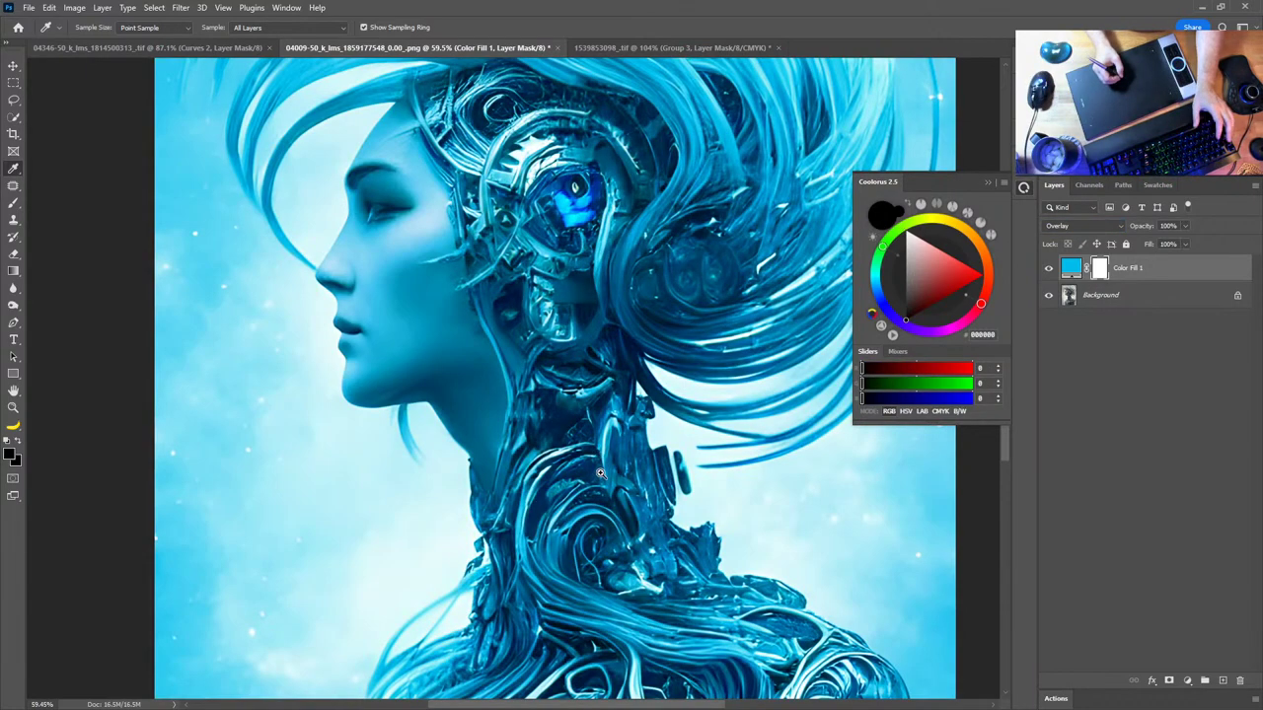
key(z)
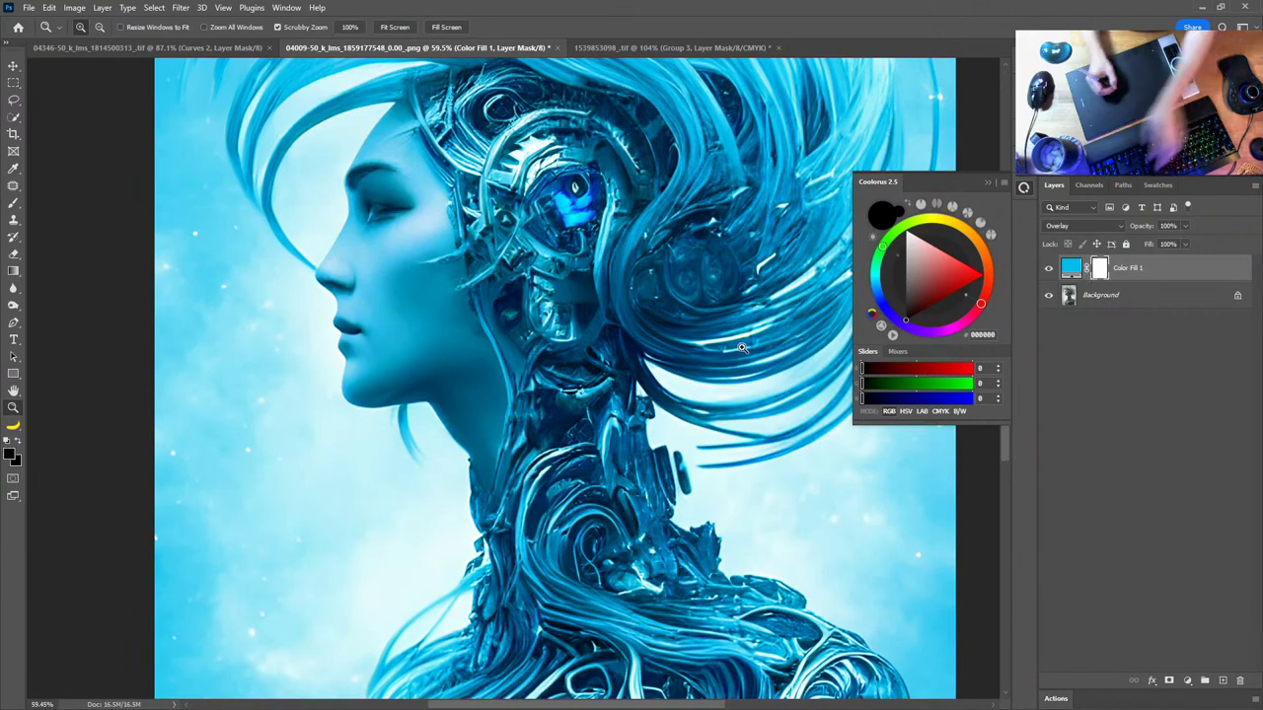
key(ctrl+i)
drag(609, 437, 590, 378)
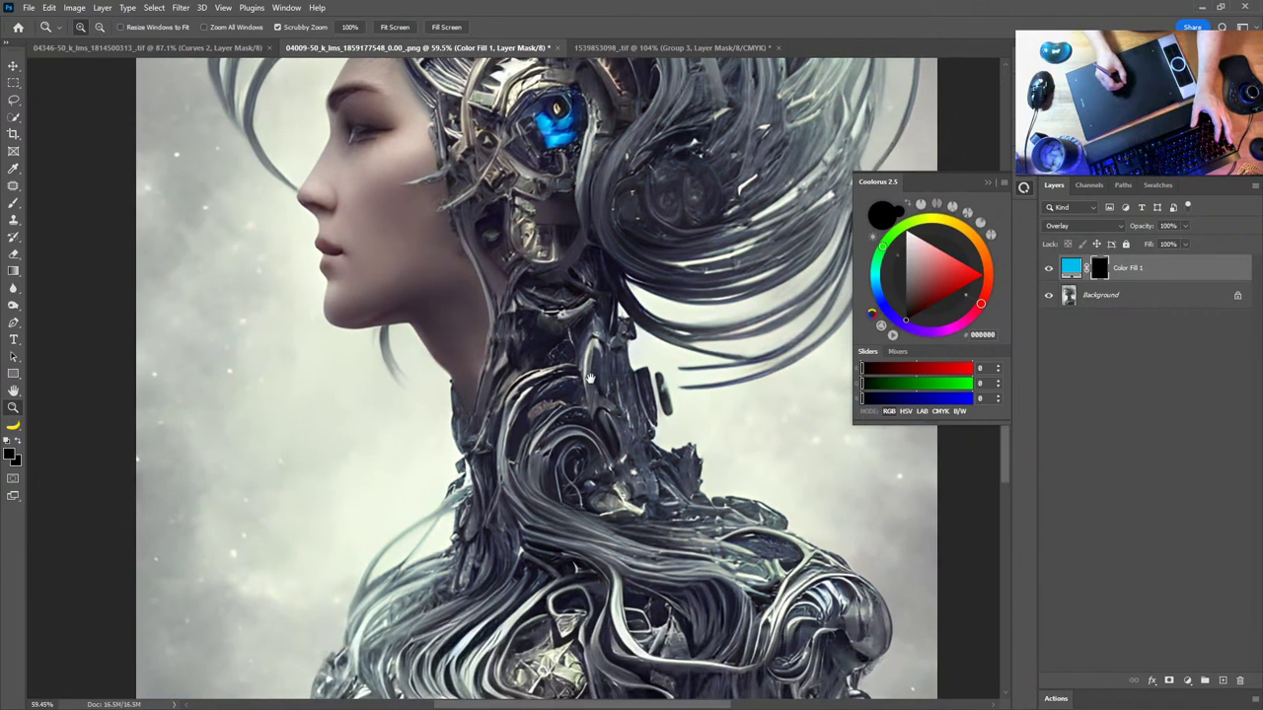
Set up a white brush at 10% flow with a 17 px, 28% hardness tip
key(x)
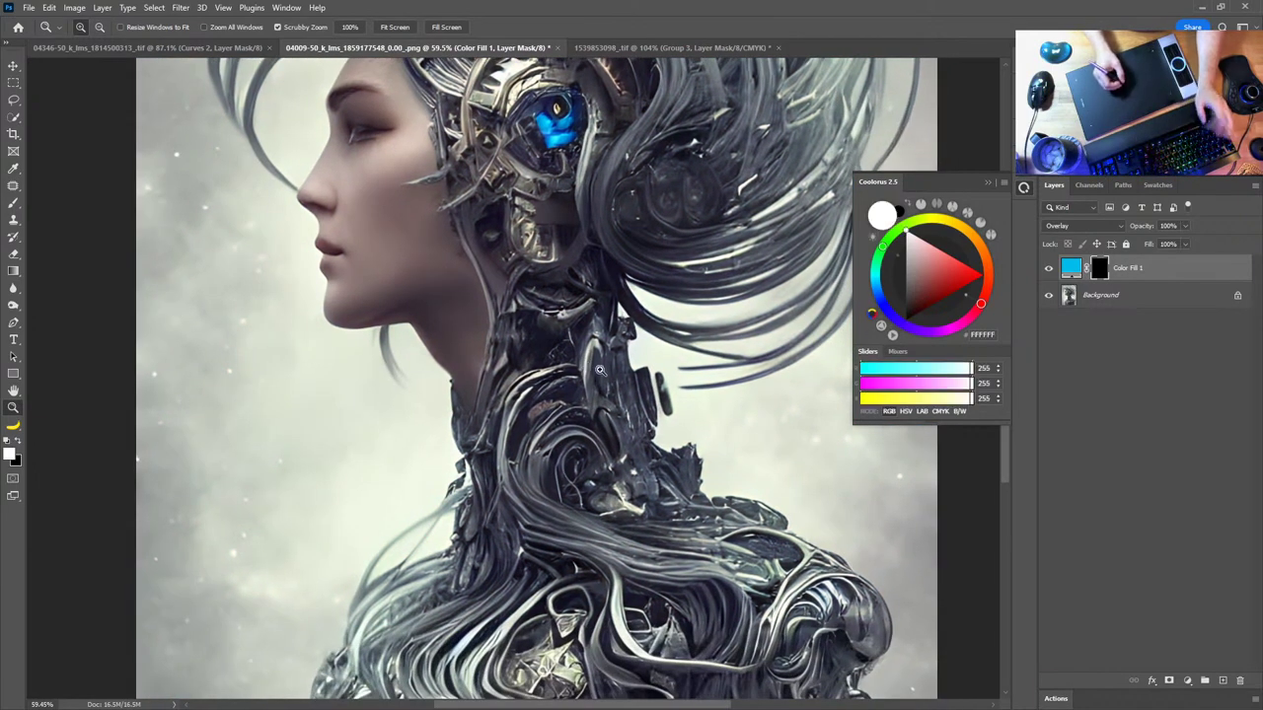
key(b)
right_click(597, 363)
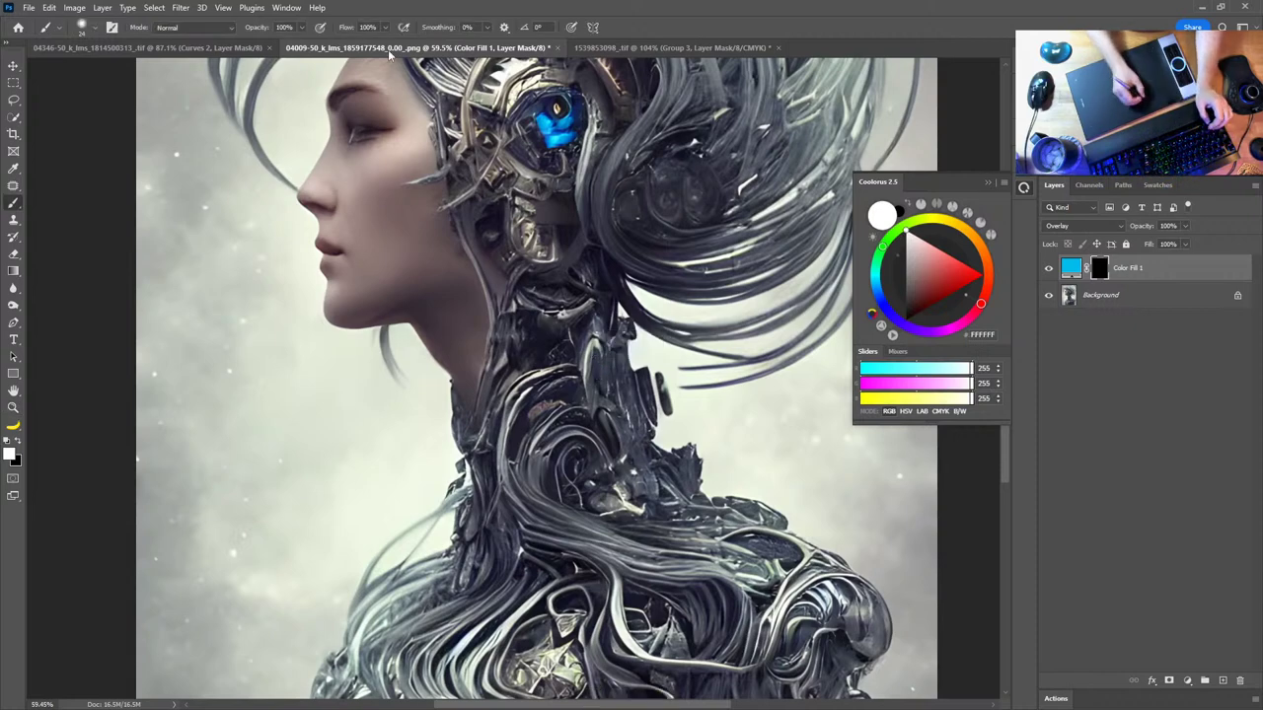
drag(341, 28, 286, 37)
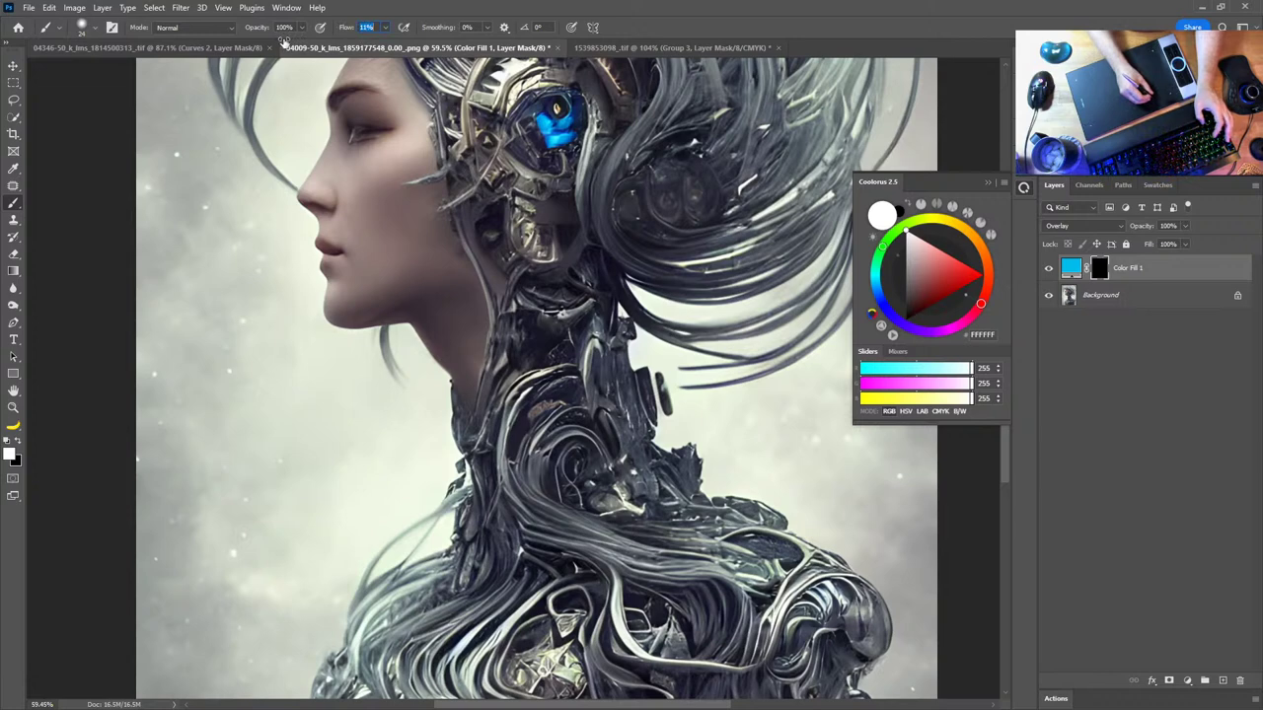
alt+right_click(558, 408)
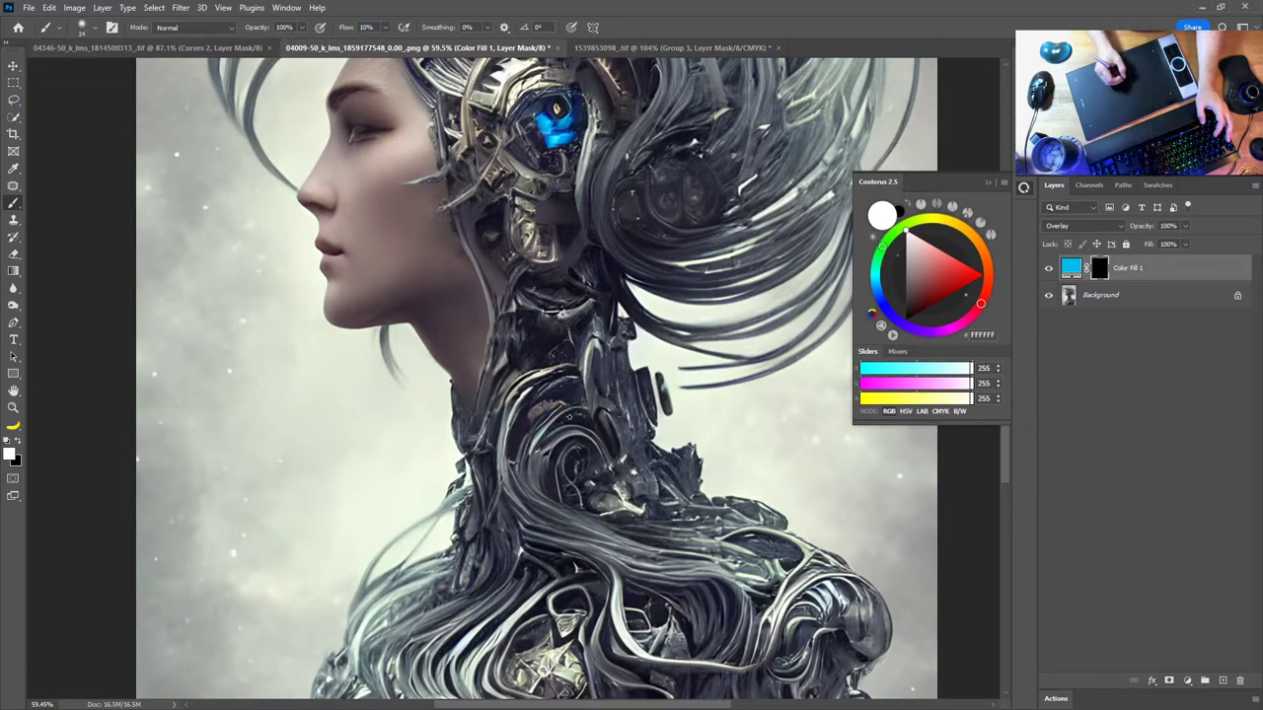
drag(592, 288, 592, 421)
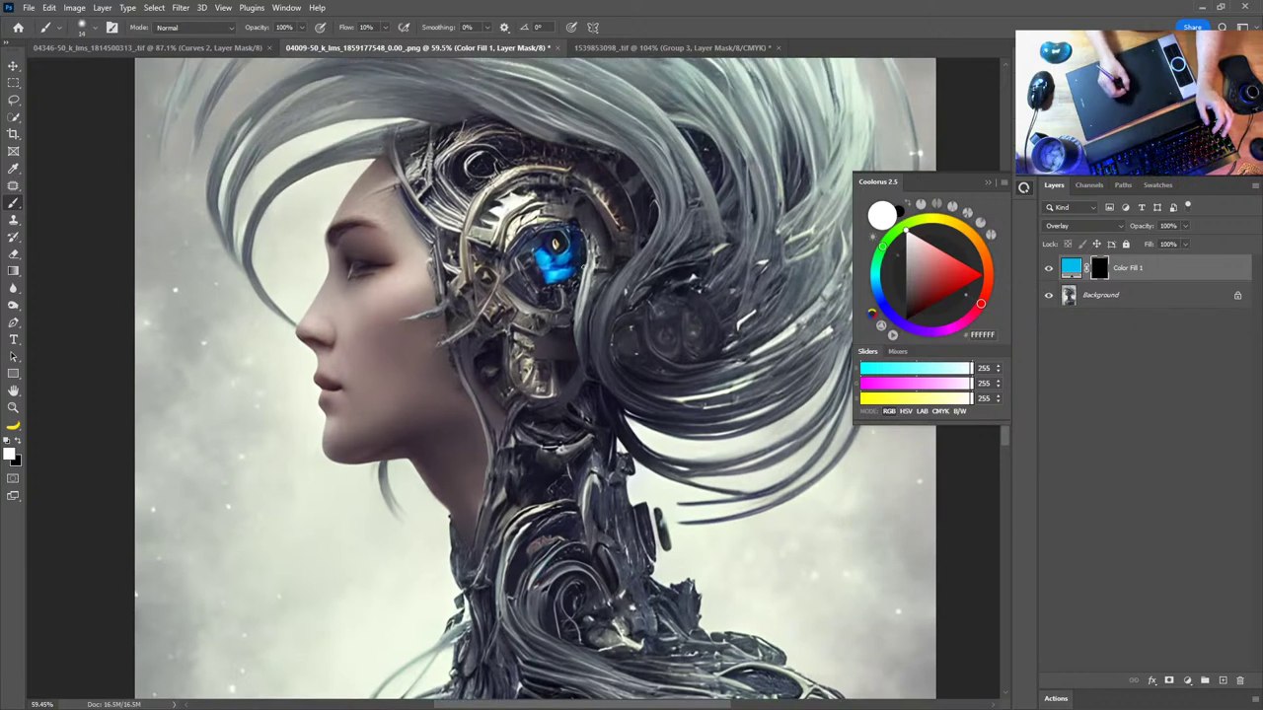
alt+right_click(585, 241)
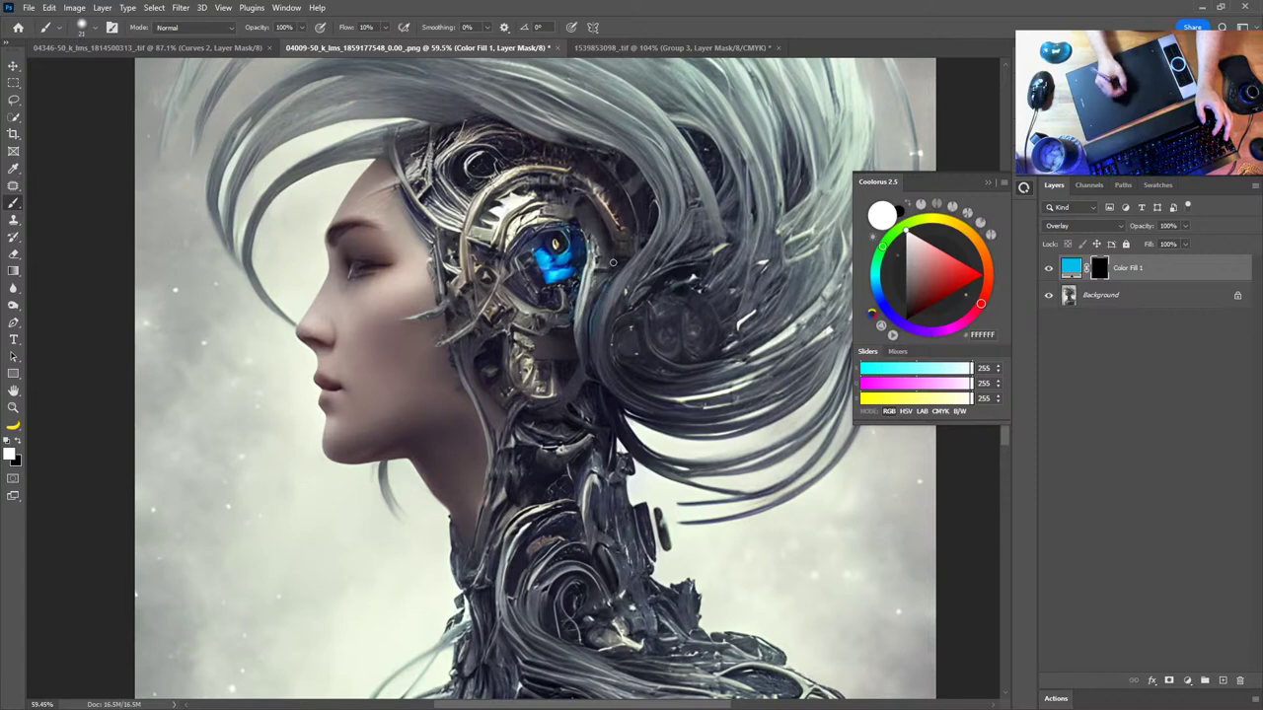
Paint teal tint along the eye mechanism's right edge, resizing the brush around the eye
mouse_move(588, 194)
mouse_down()
mouse_move(616, 228)
mouse_move(602, 281)
mouse_up()
alt+right_click(602, 282)
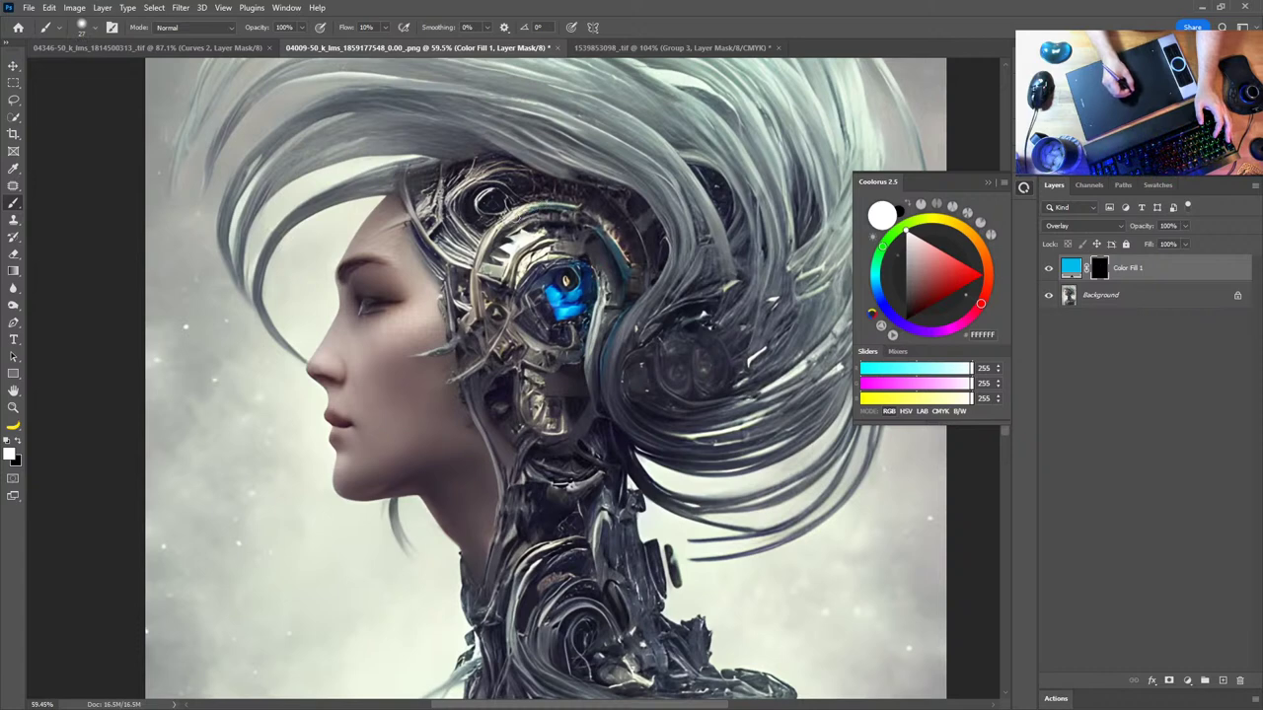
alt+right_click(538, 236)
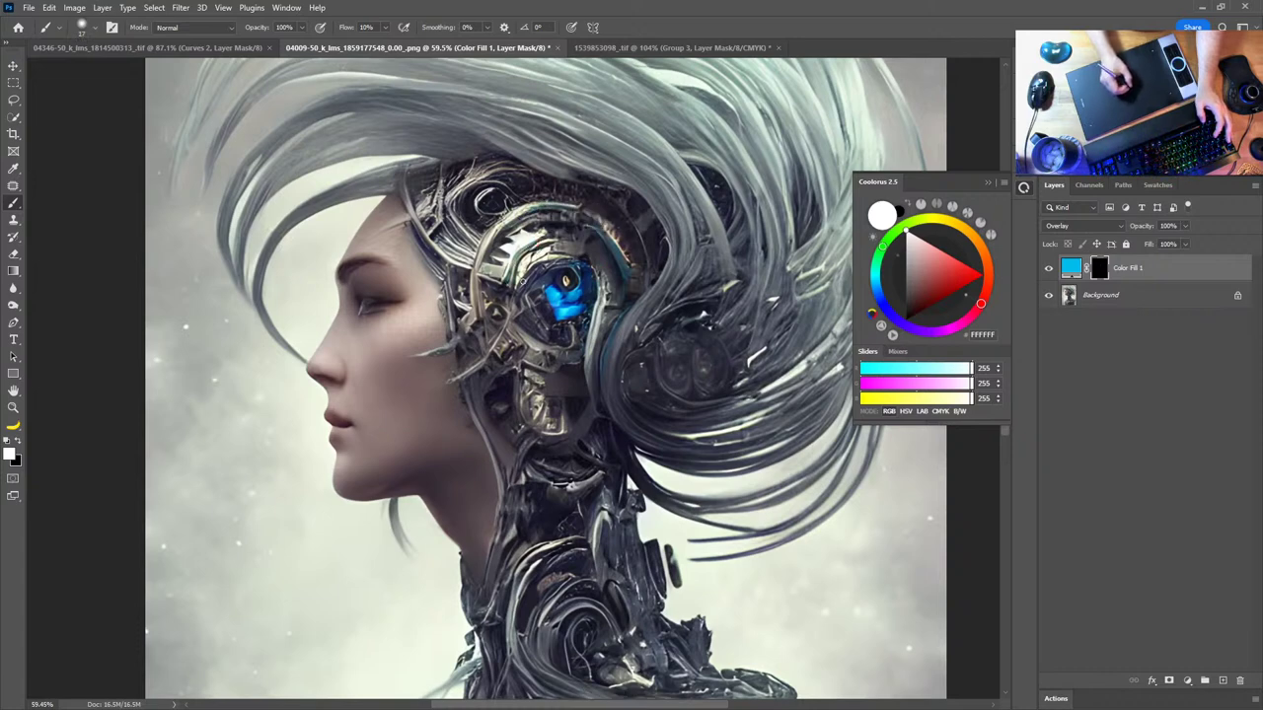
drag(547, 322, 557, 310)
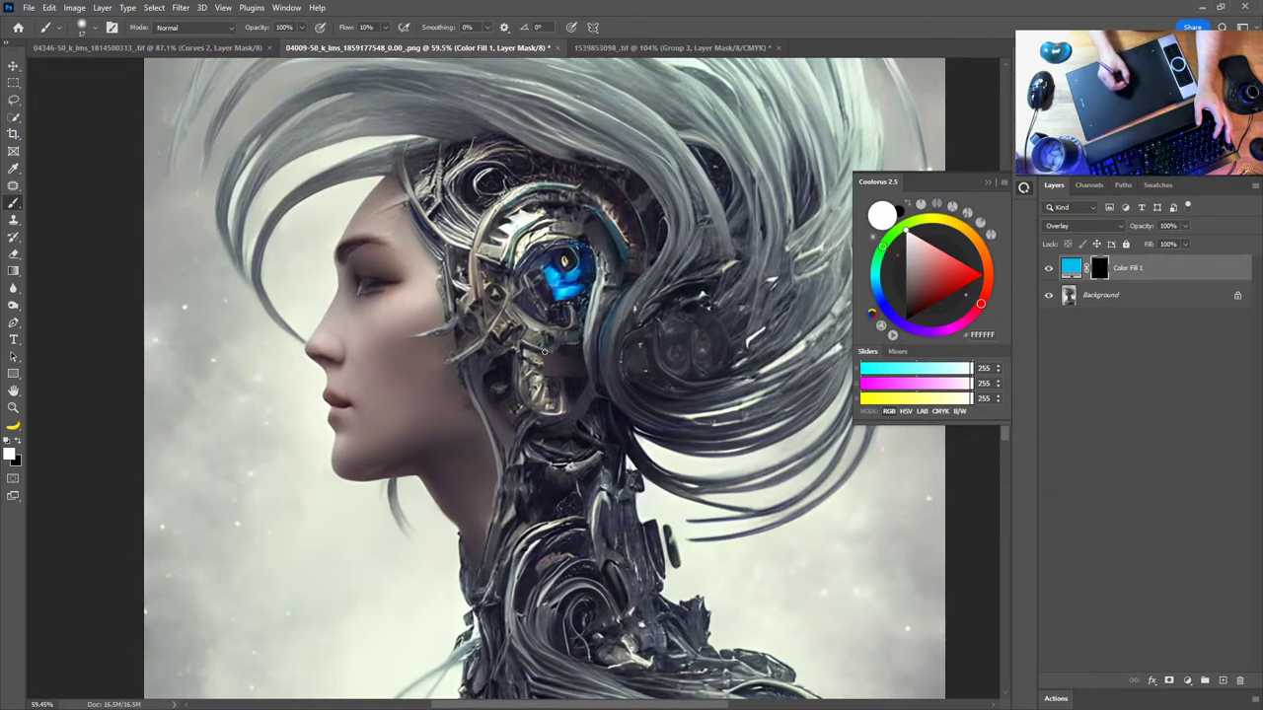
drag(594, 430, 556, 392)
alt+right_click(604, 359)
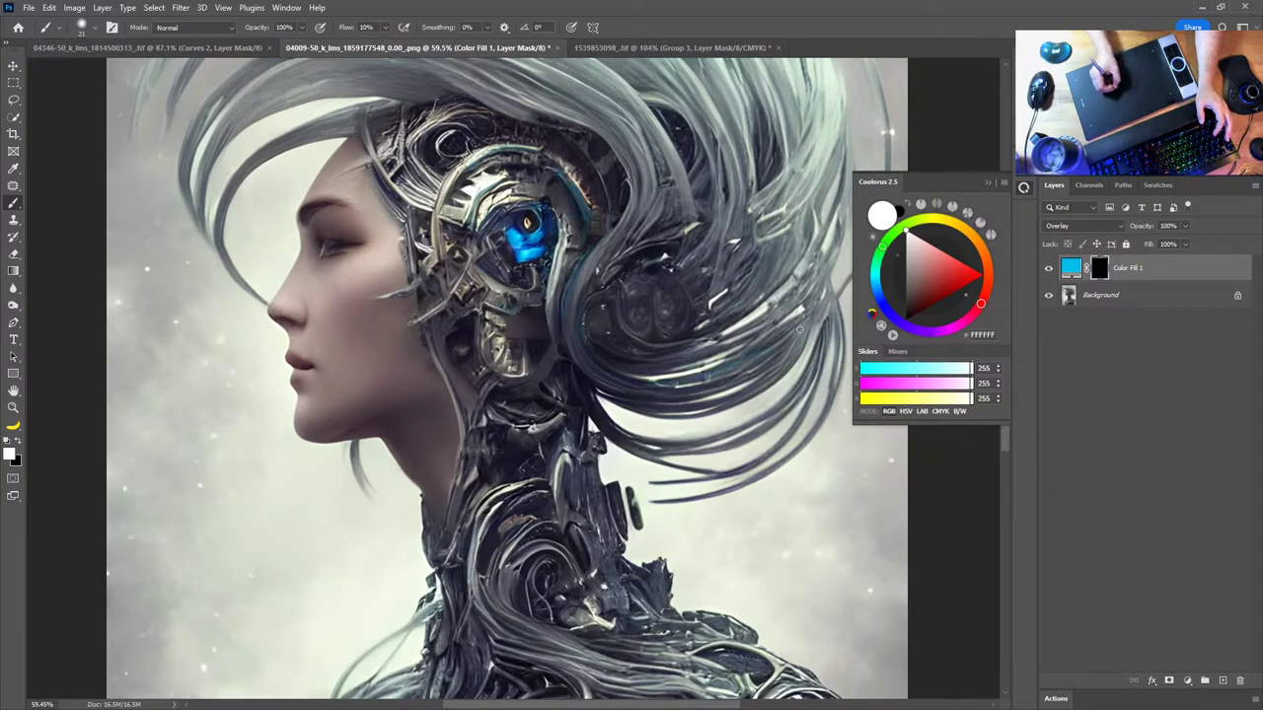
Zoom out to 25% and ready the brush for teal accents on the neck and chest armour
scroll(801, 329, down, 3)
key(z)
alt+click(599, 456)
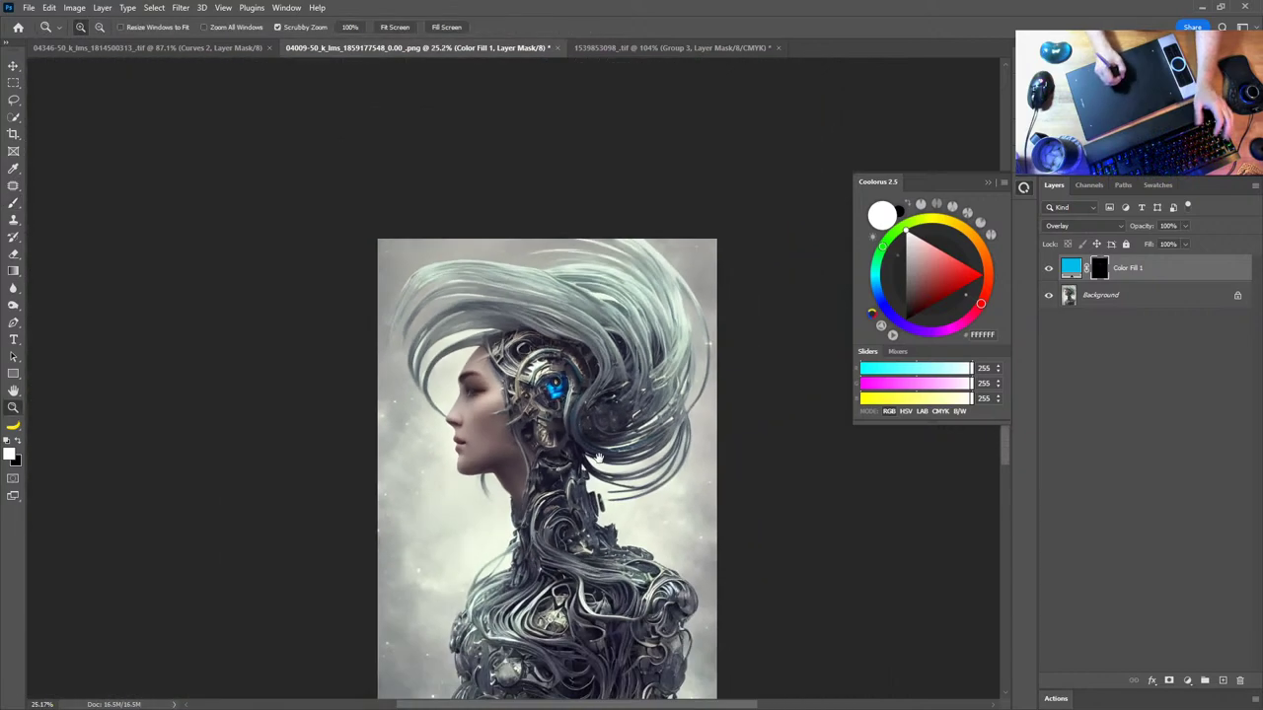
drag(598, 458, 623, 433)
key(b)
alt+right_click(586, 486)
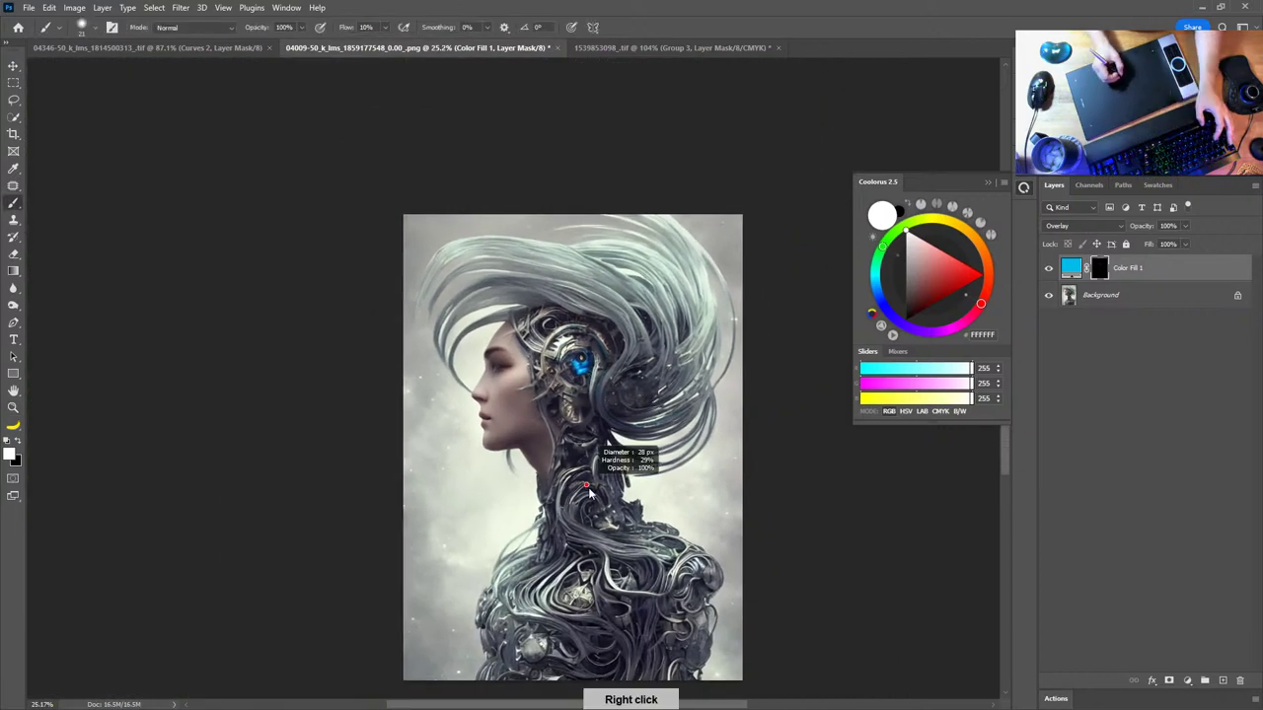
alt+right_click(590, 498)
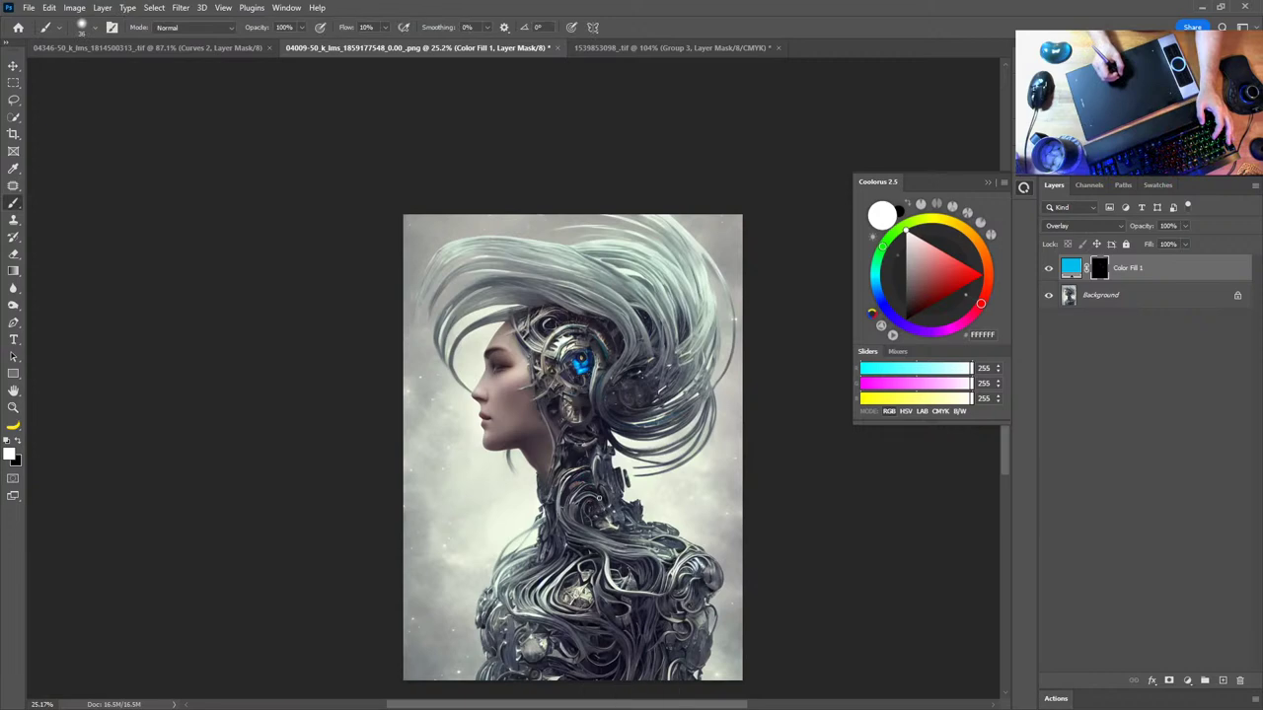
drag(617, 528, 642, 422)
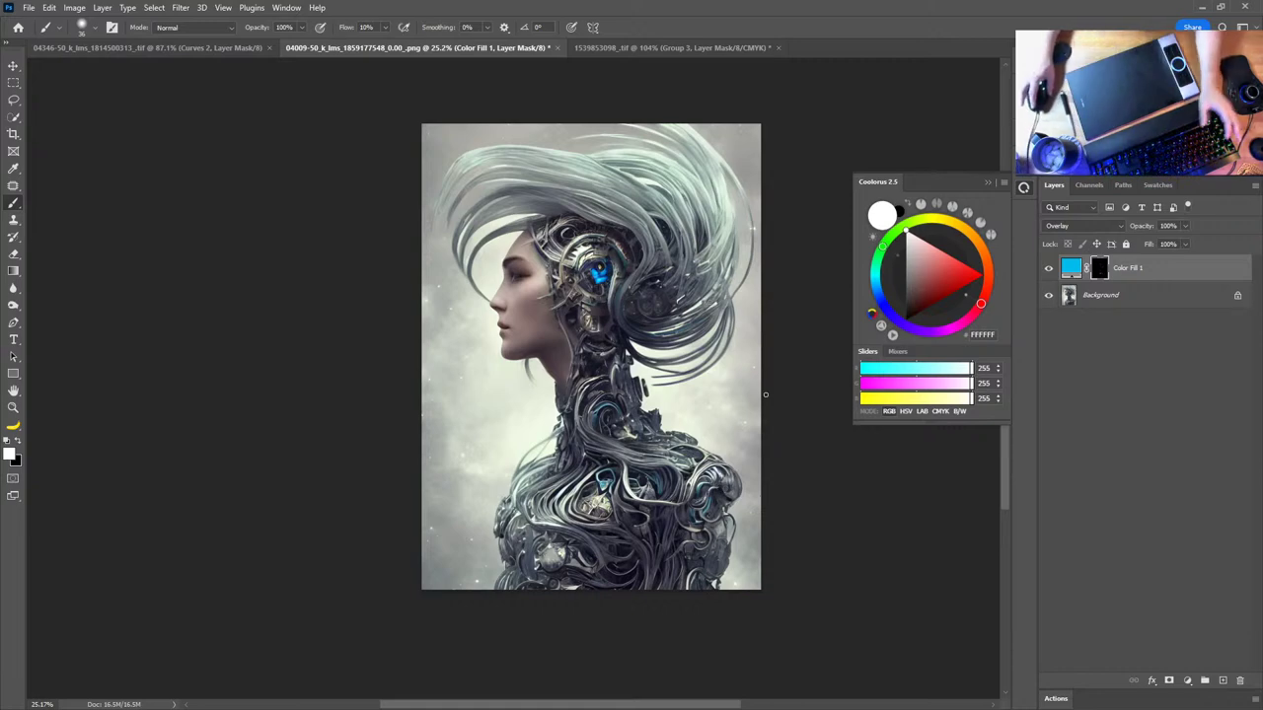
Browse the bronze figure document, zooming in on its face and fitting it to the window
key(ctrl+Tab)
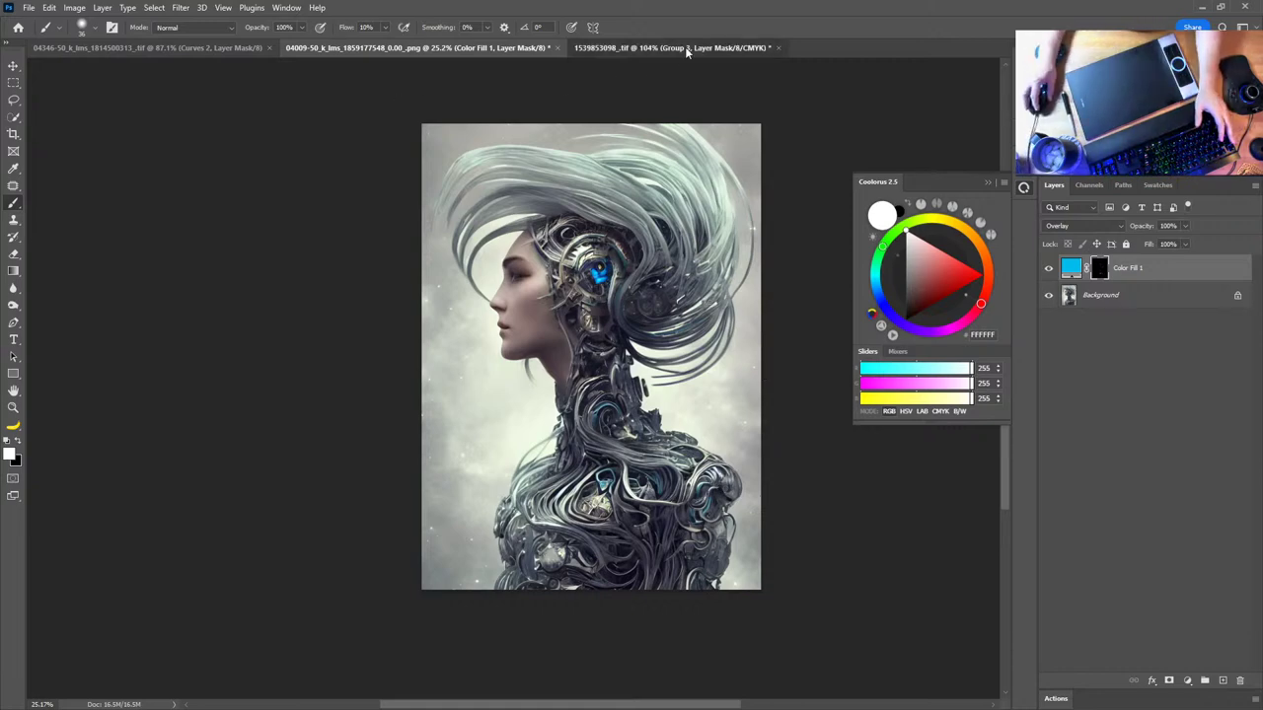
key(ctrl+Tab)
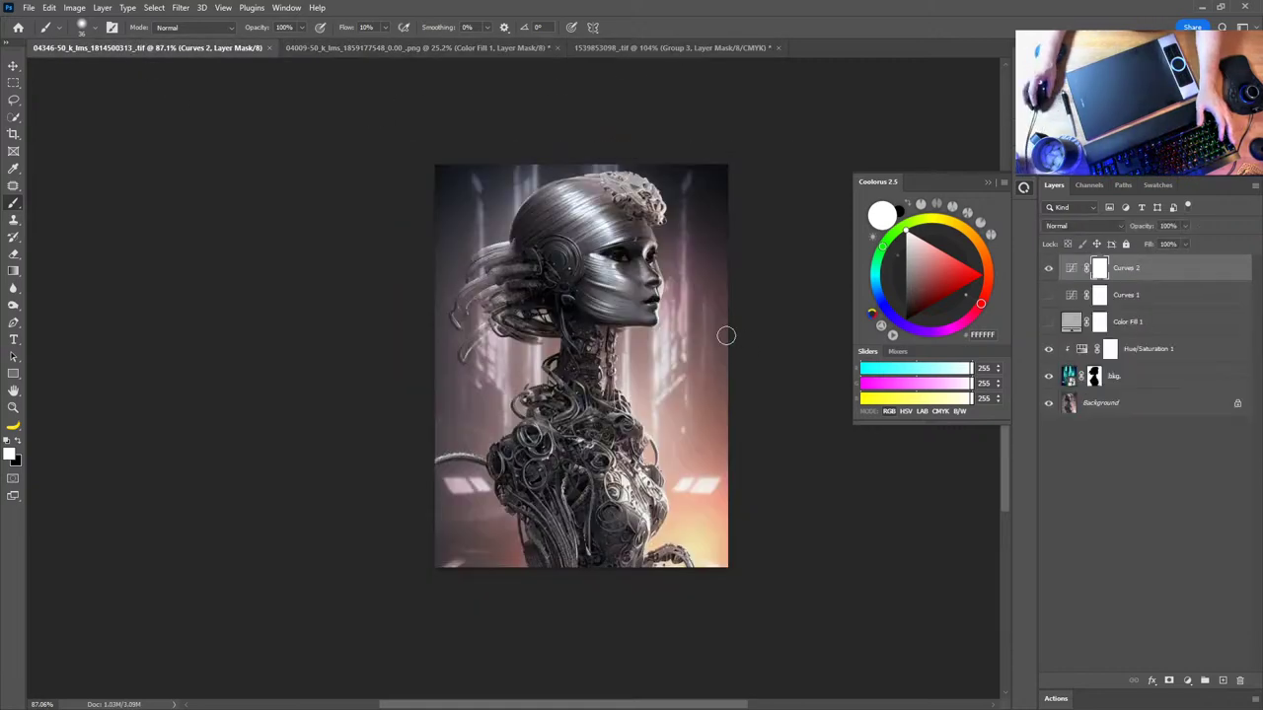
click(685, 45)
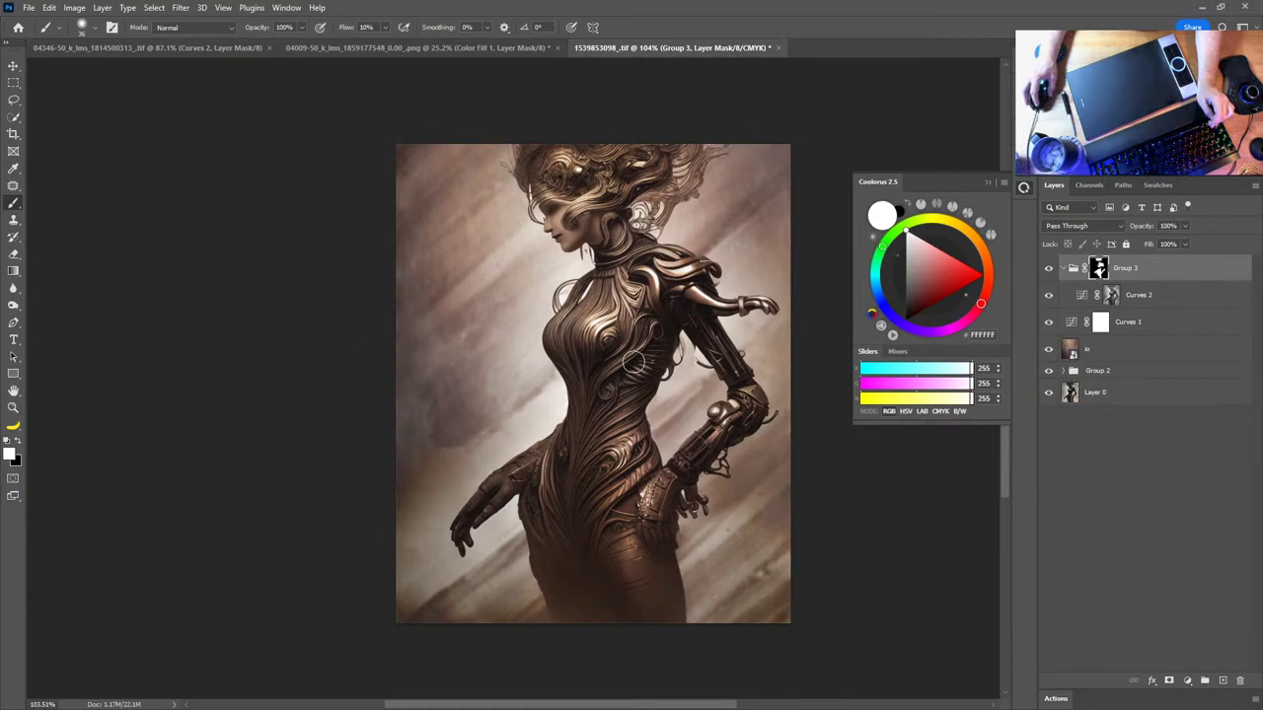
key(z)
mouse_move(557, 193)
mouse_down()
mouse_move(643, 266)
mouse_move(579, 342)
mouse_up()
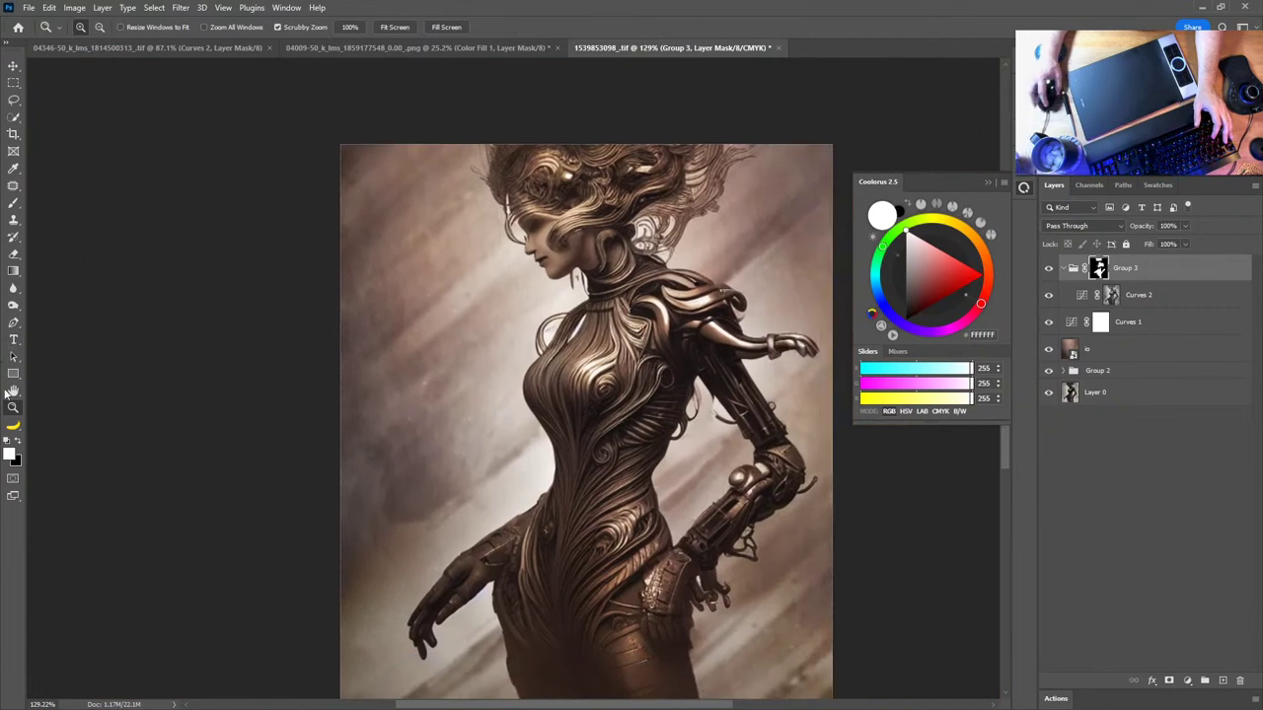
double_click(14, 391)
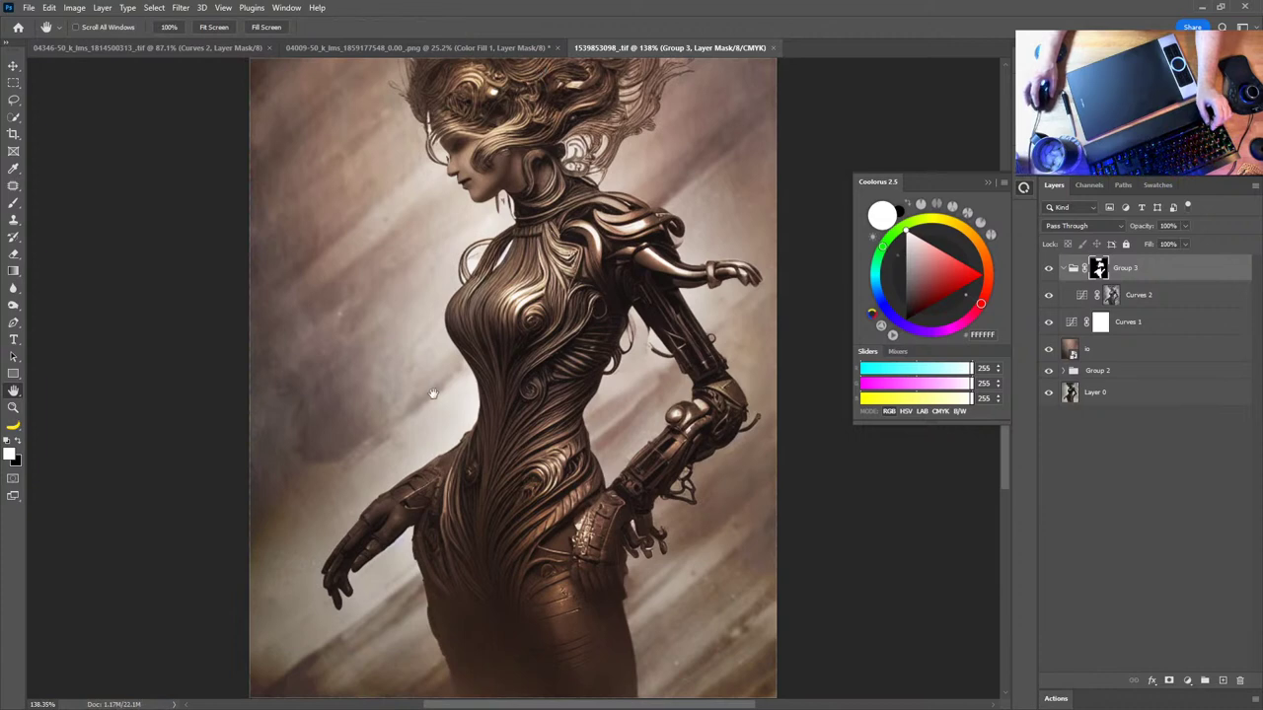
key(ctrl+r)
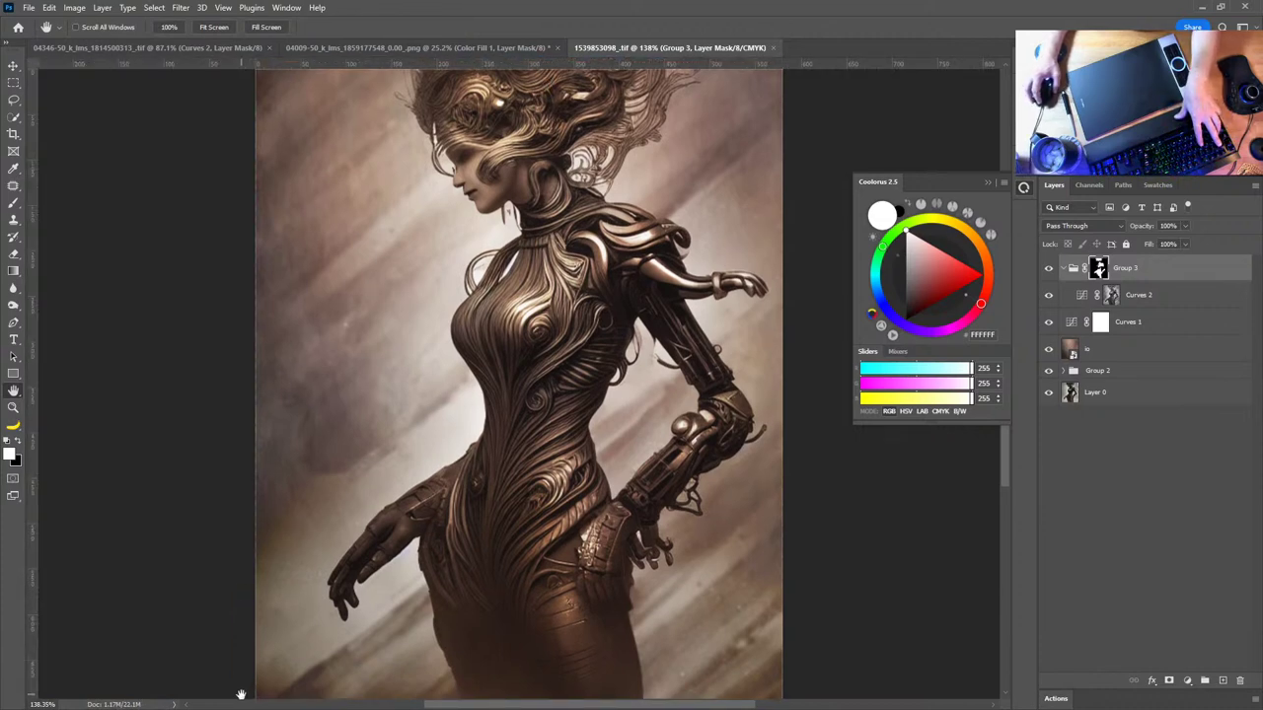
key(ctrl+r)
scroll(551, 373, down, 3)
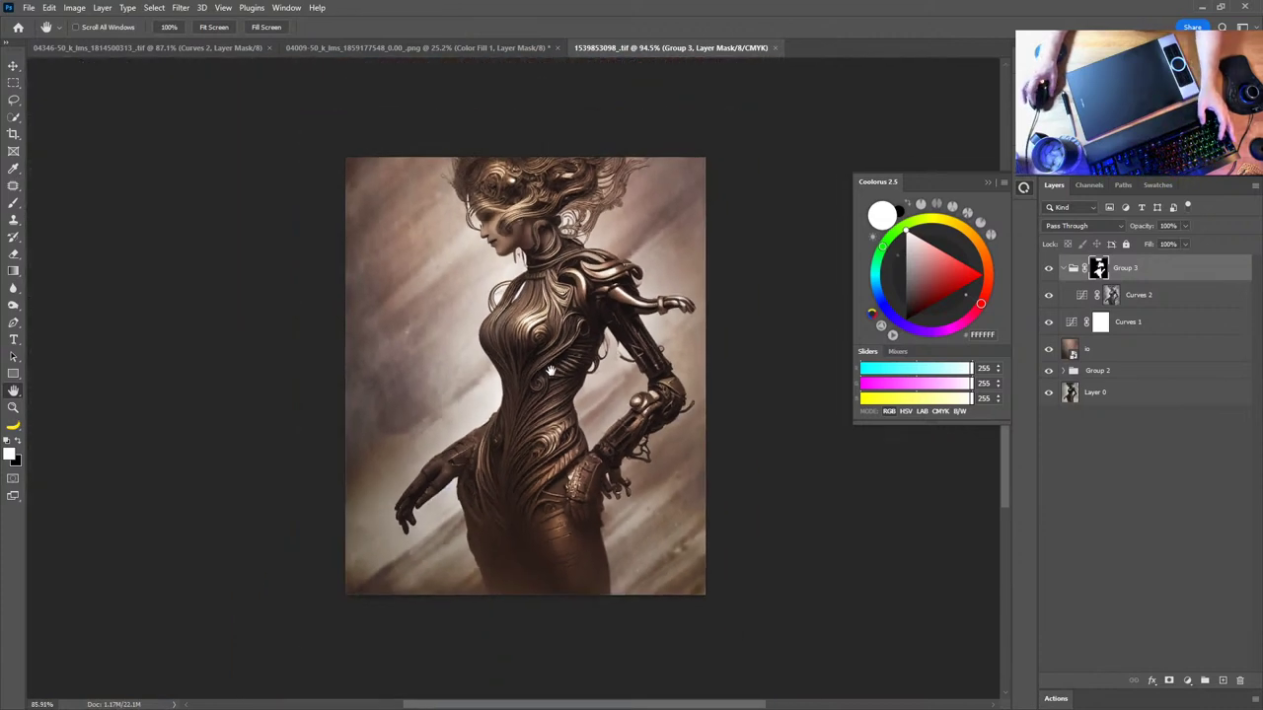
scroll(553, 287, up, 1)
drag(513, 291, 644, 284)
Switch to the pink-lit 04346-50 cyborg portrait document
click(471, 47)
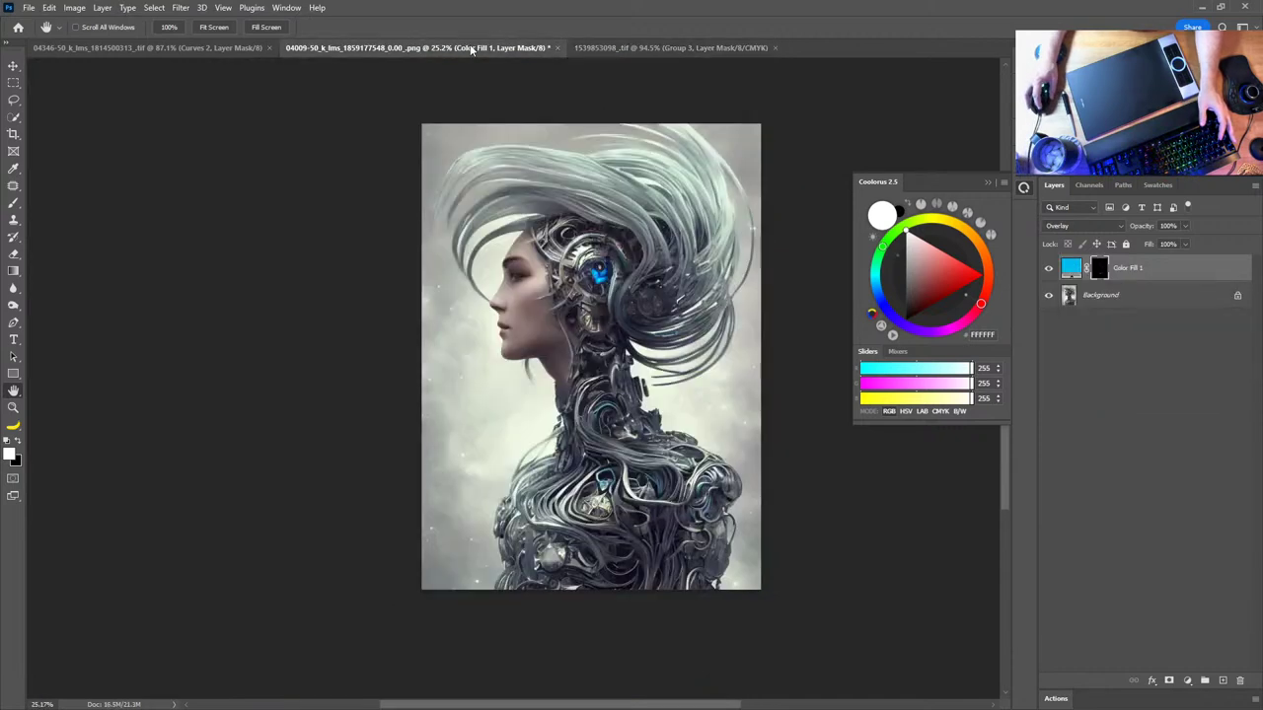
click(135, 47)
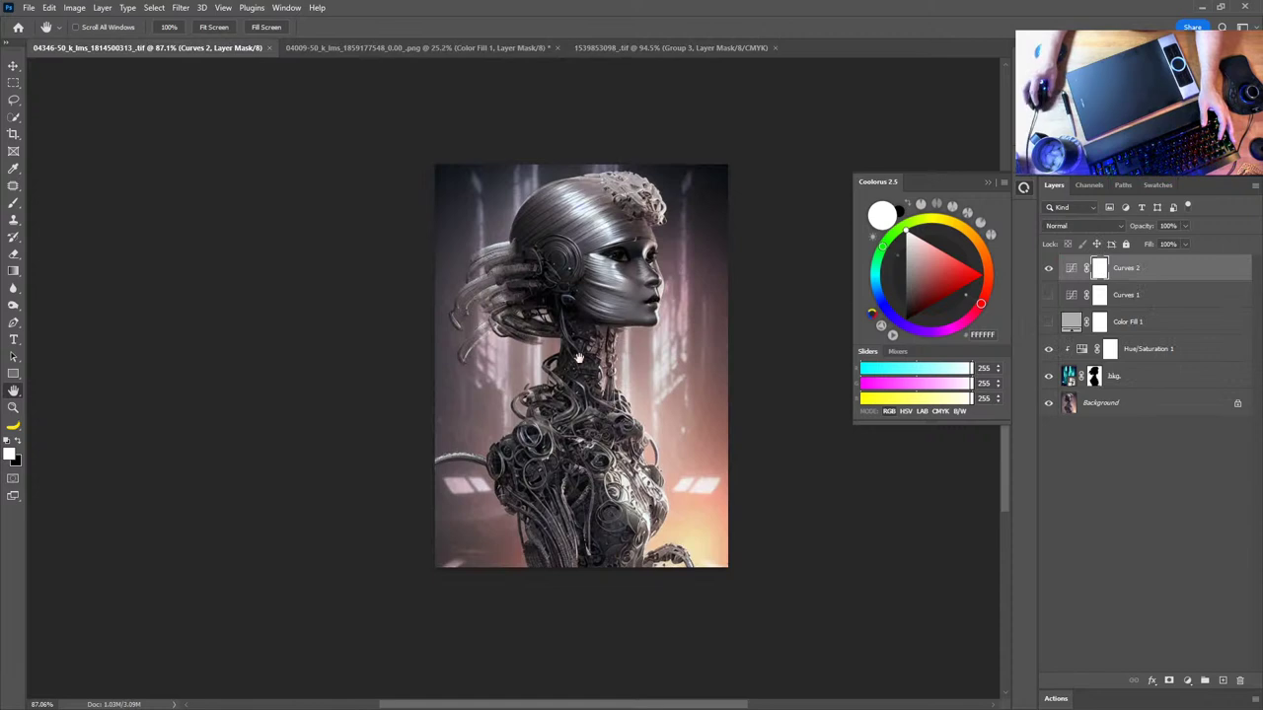
scroll(324, 448, right, 2)
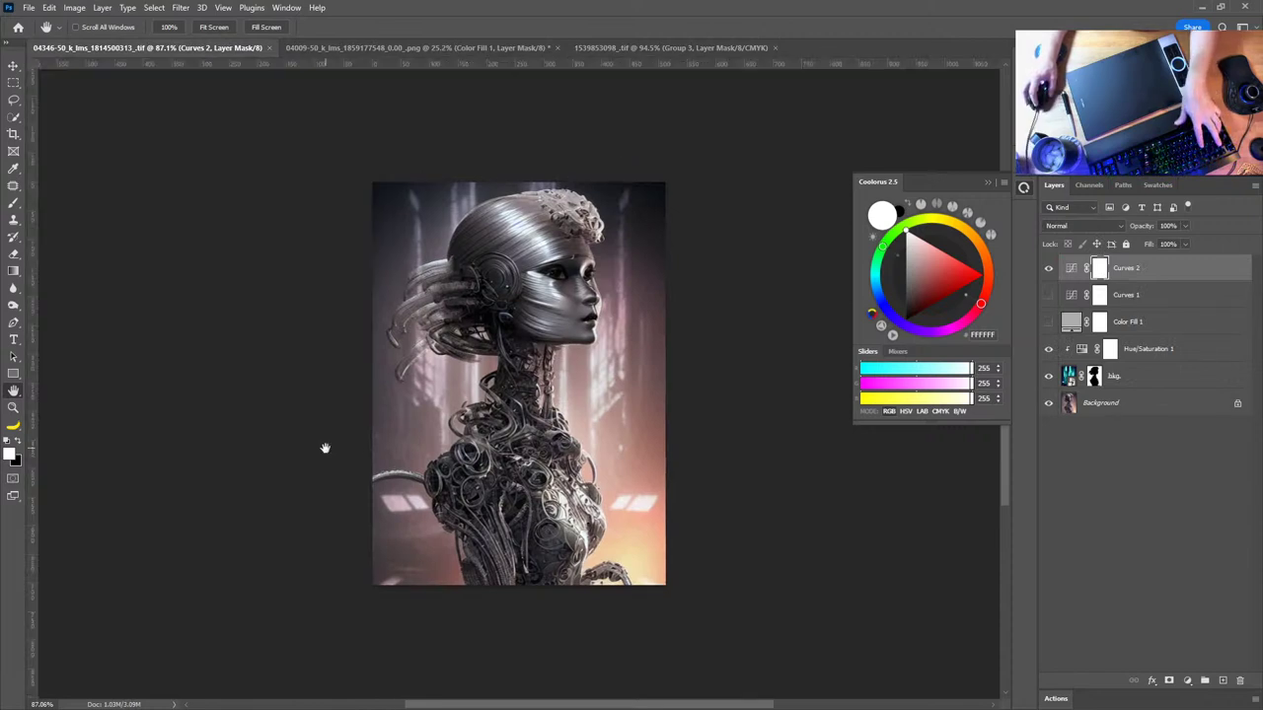
scroll(325, 448, up, 1)
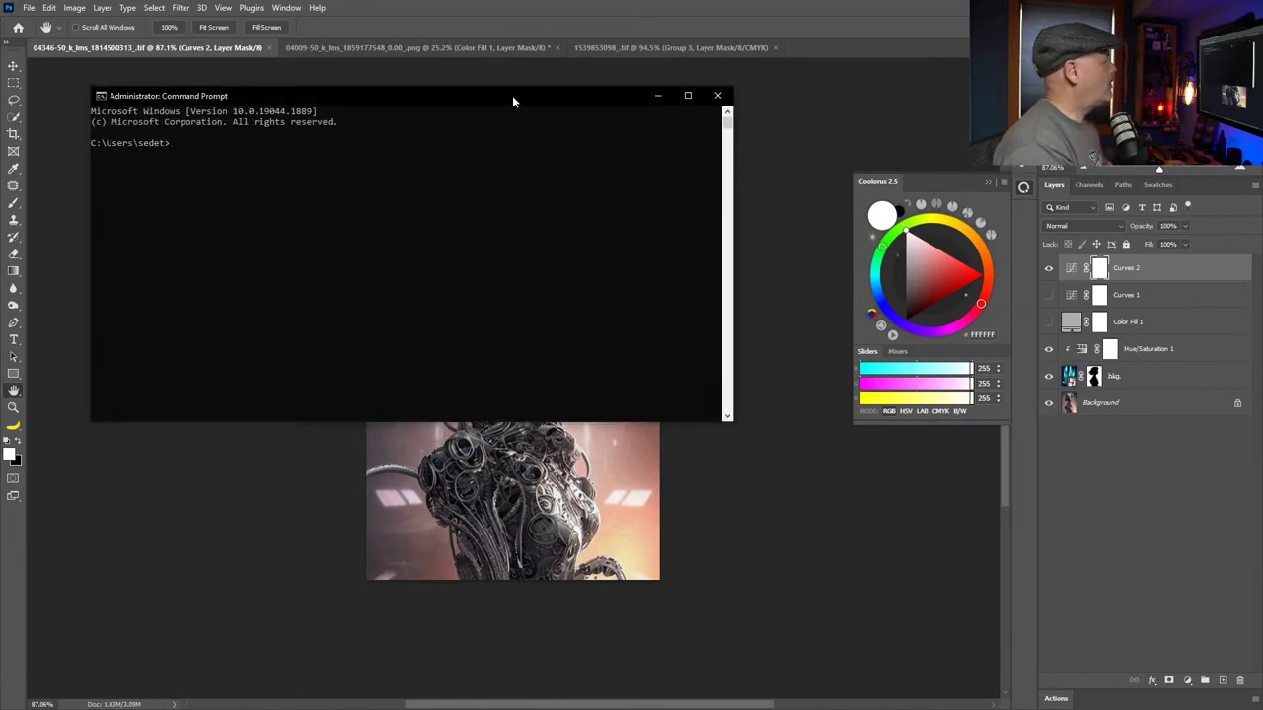
Run git pull in D:\stable-diffusion, which is already up to date
drag(513, 102, 684, 188)
key(Return)
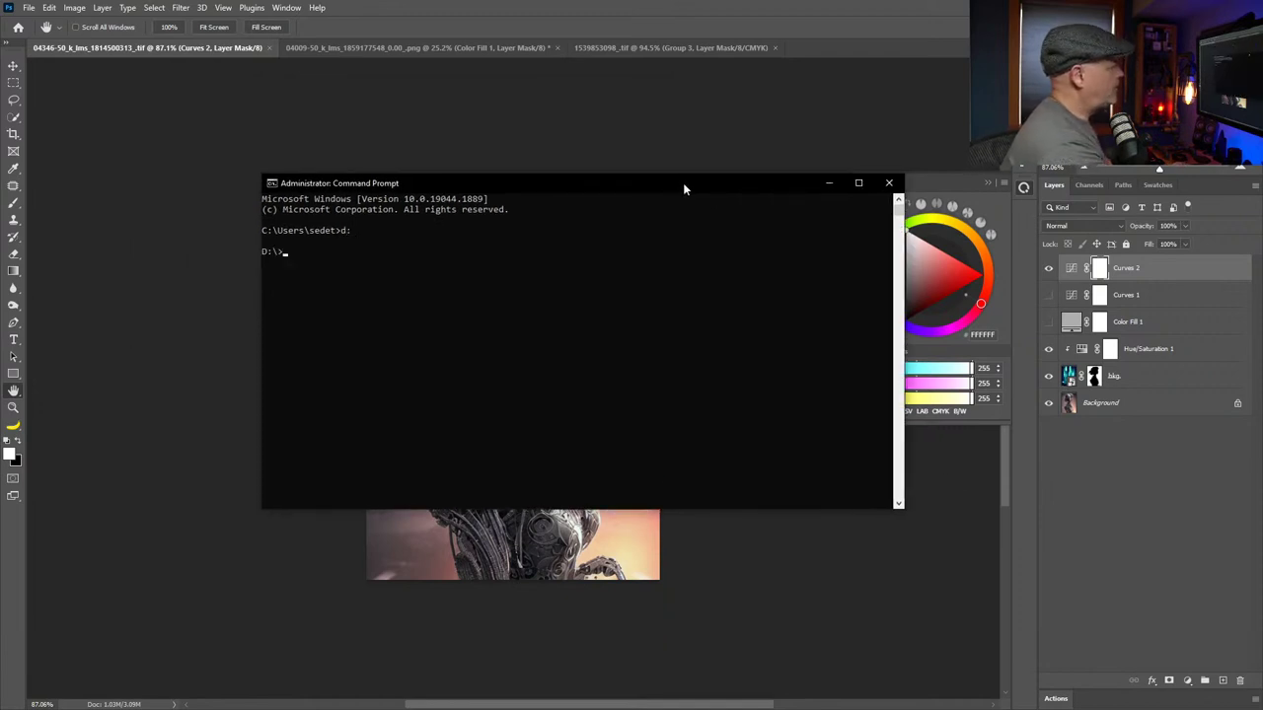
text(cd)
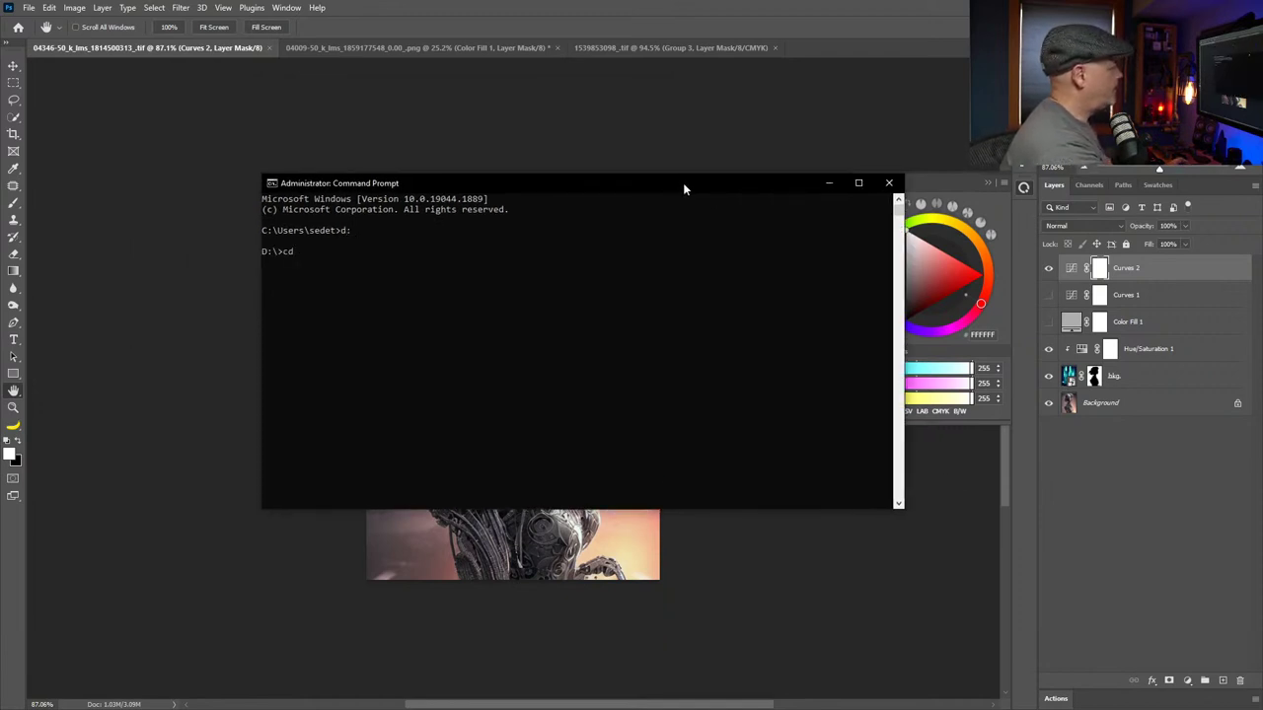
text( Shareable)
key(Tab)
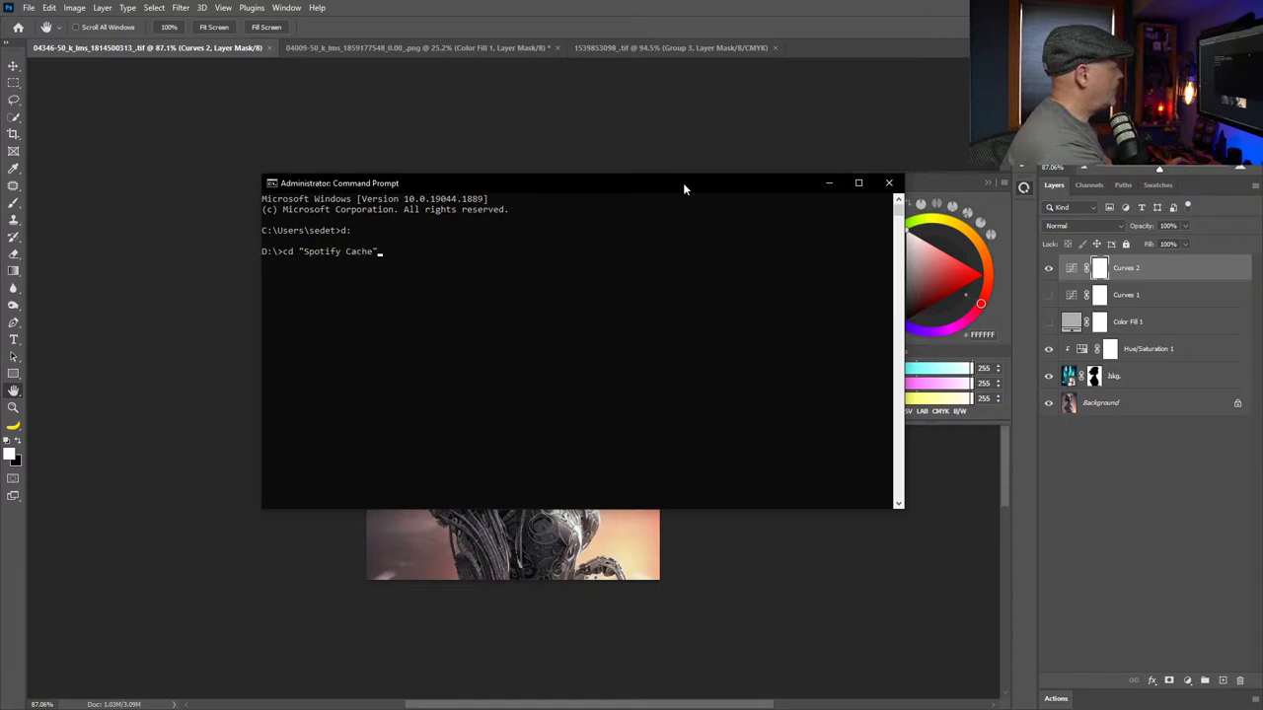
key(Tab)
key(Return)
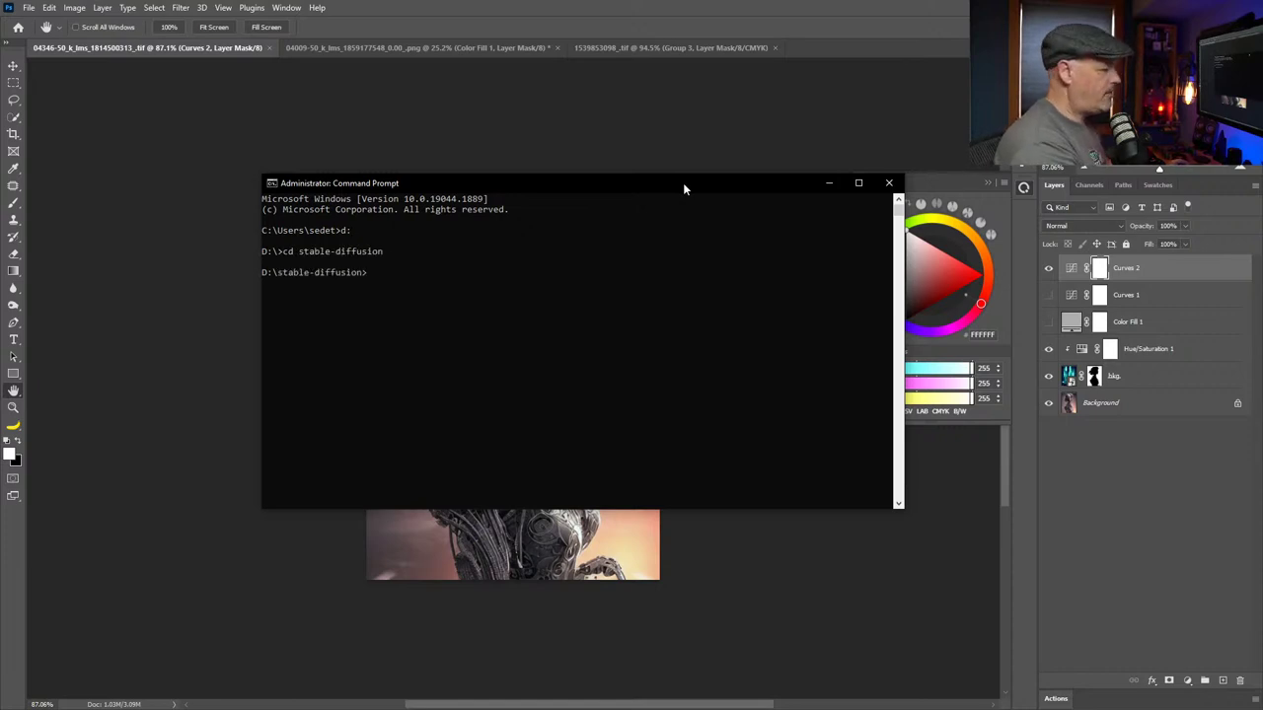
text(g)
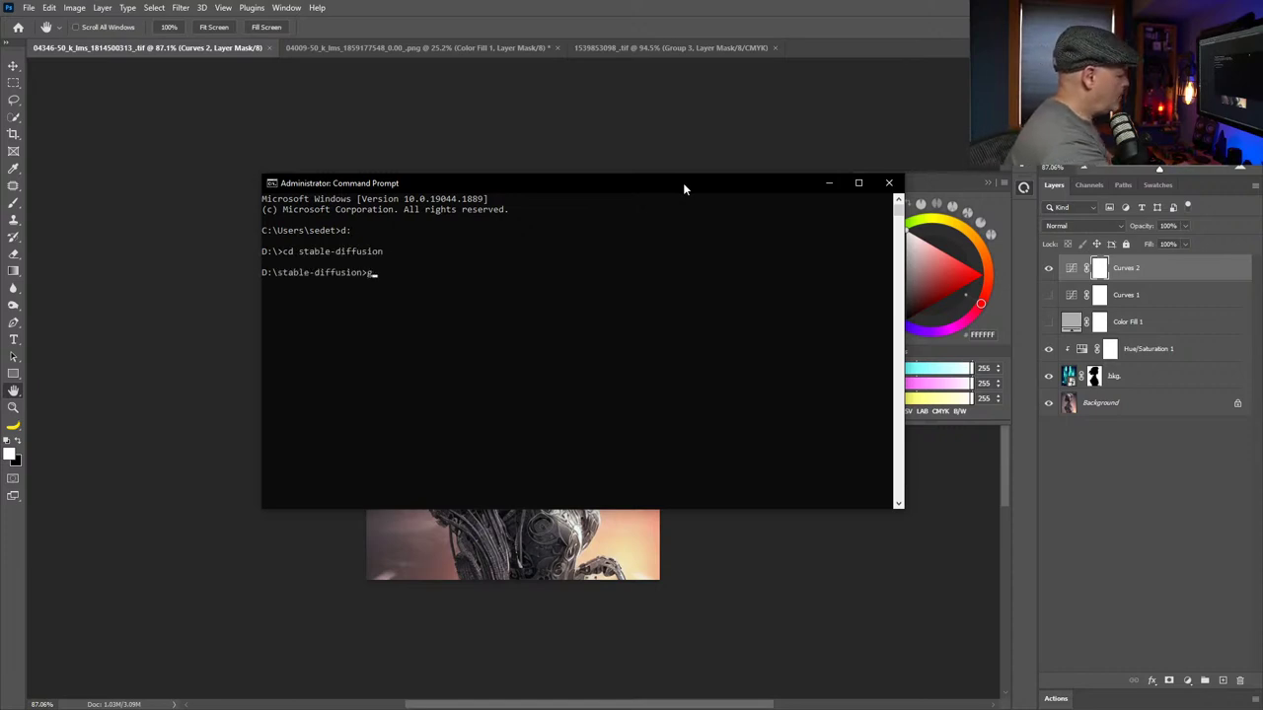
text(it pull)
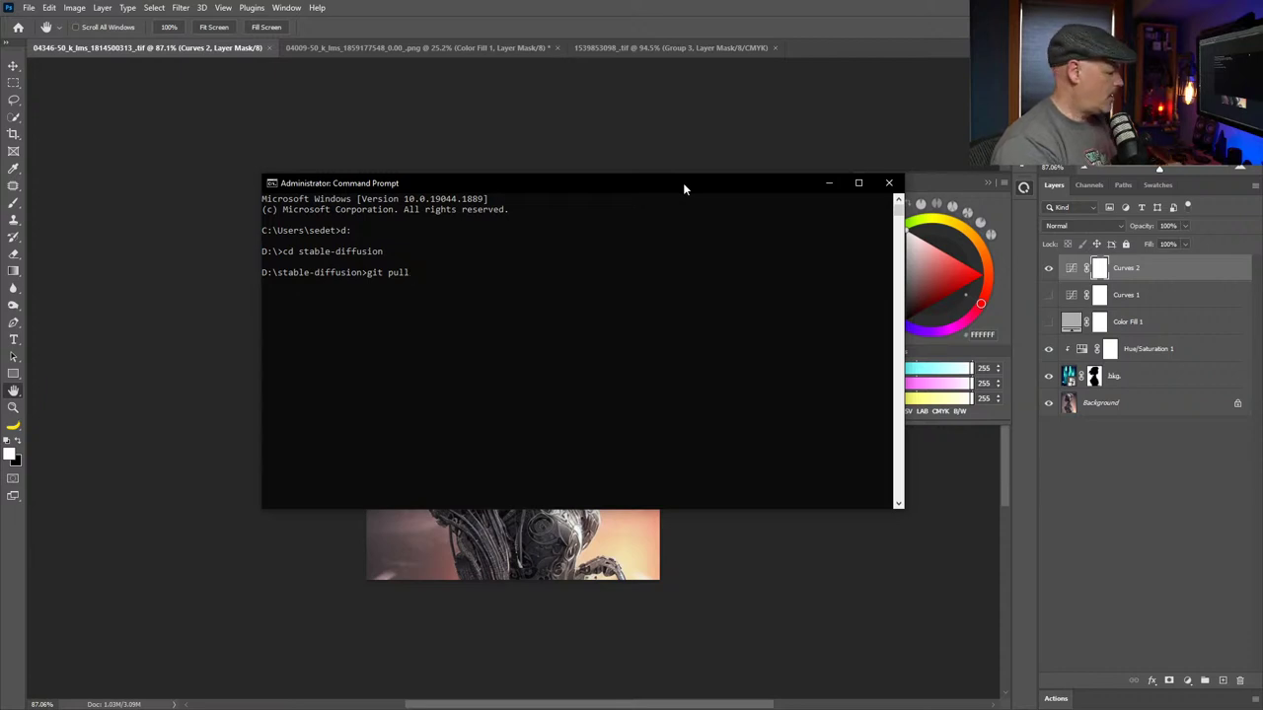
key(Return)
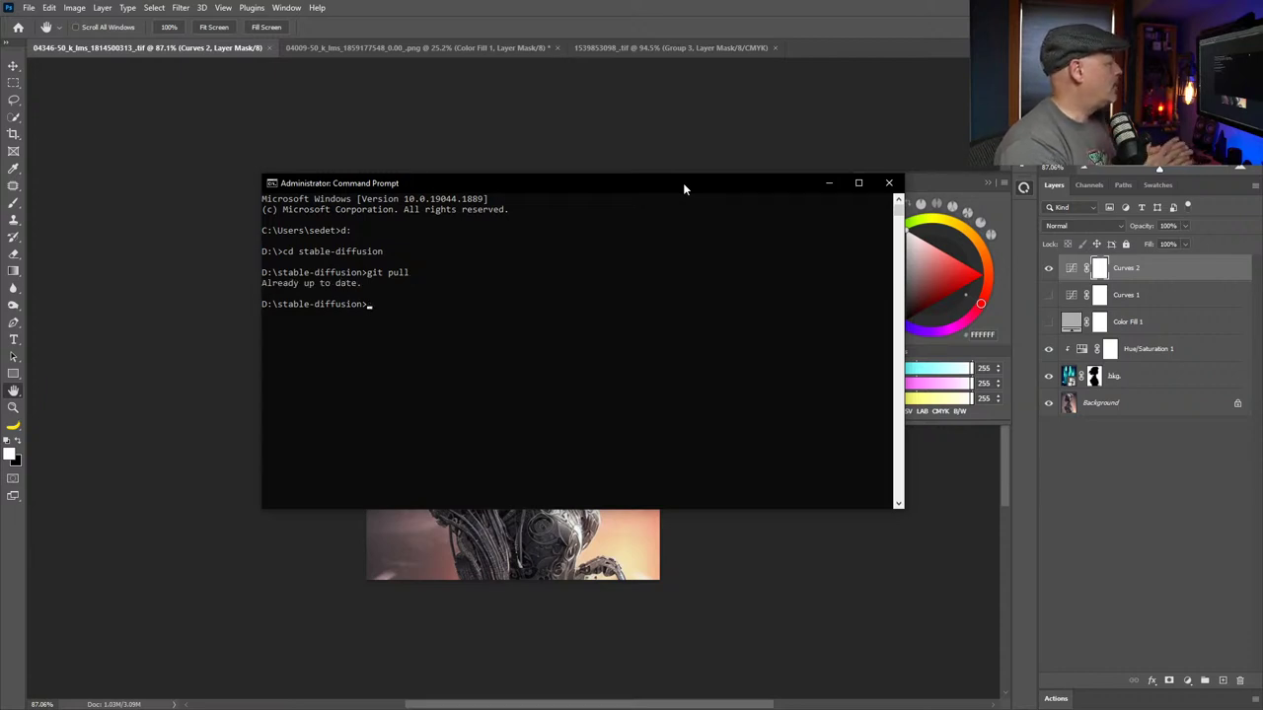
Run git pull in stable-diffusion-webui, then bring up its GitHub page
text(cd)
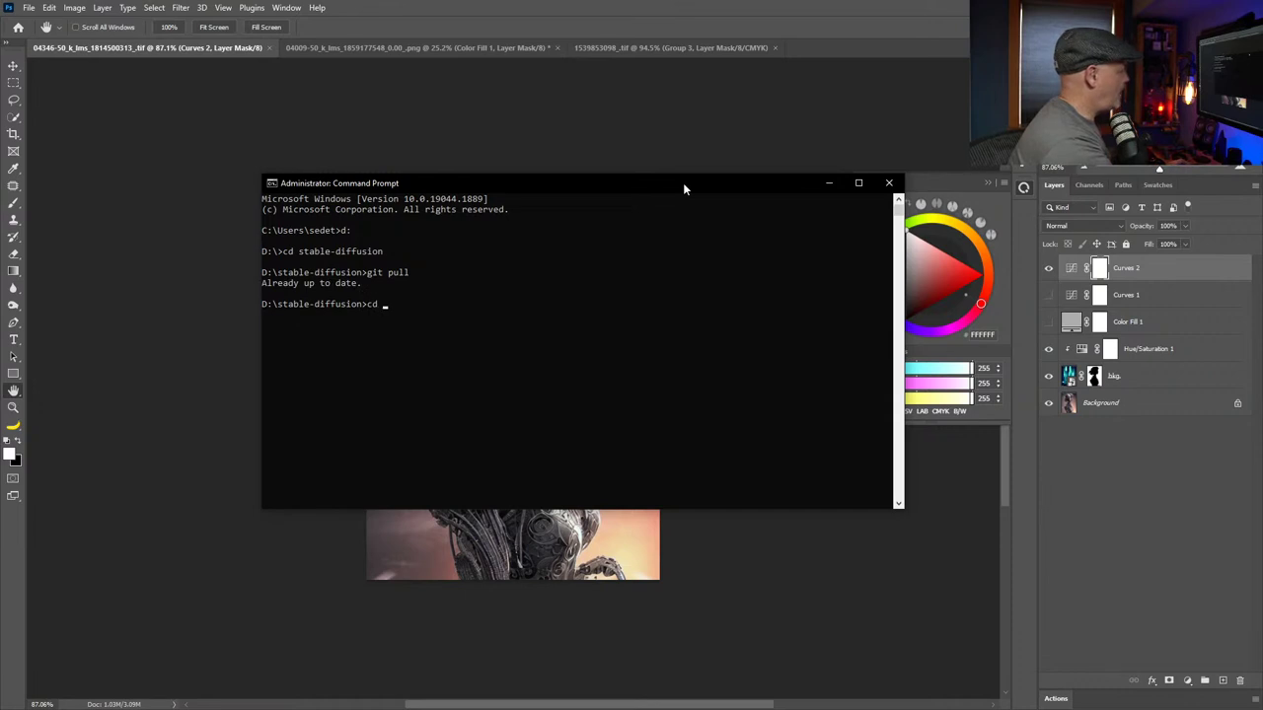
text( s)
key(Tab)
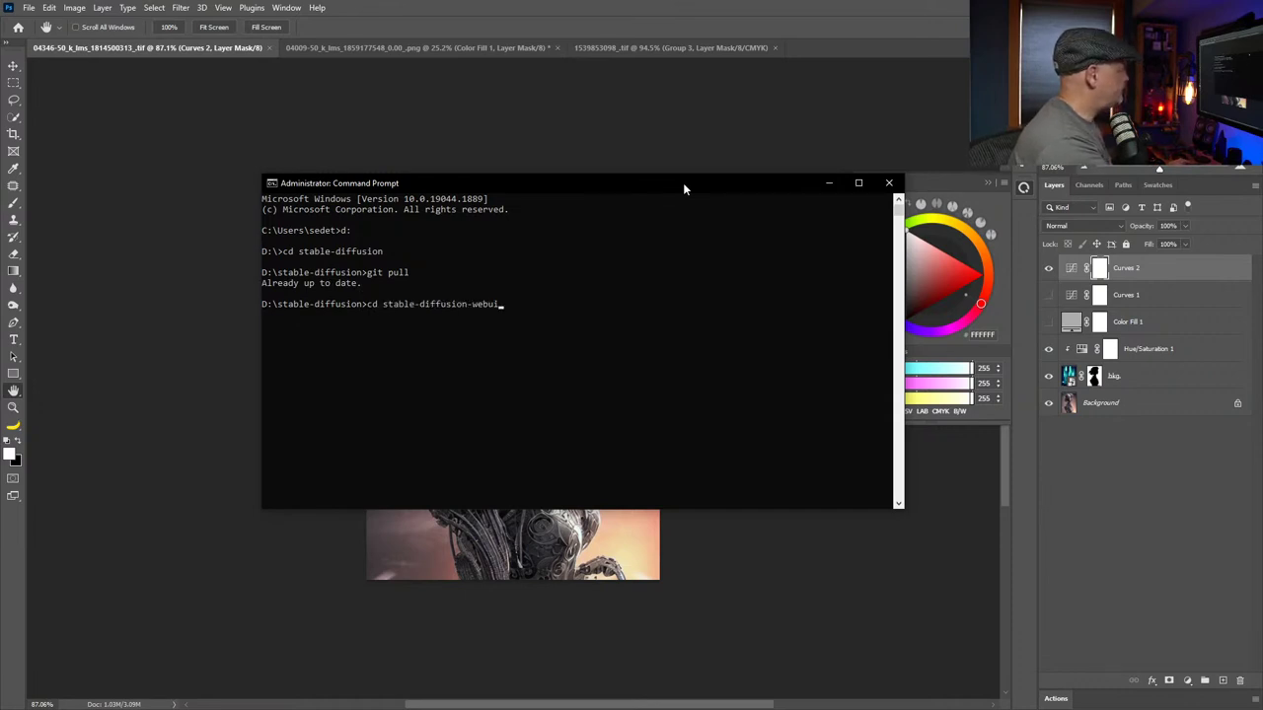
key(Return)
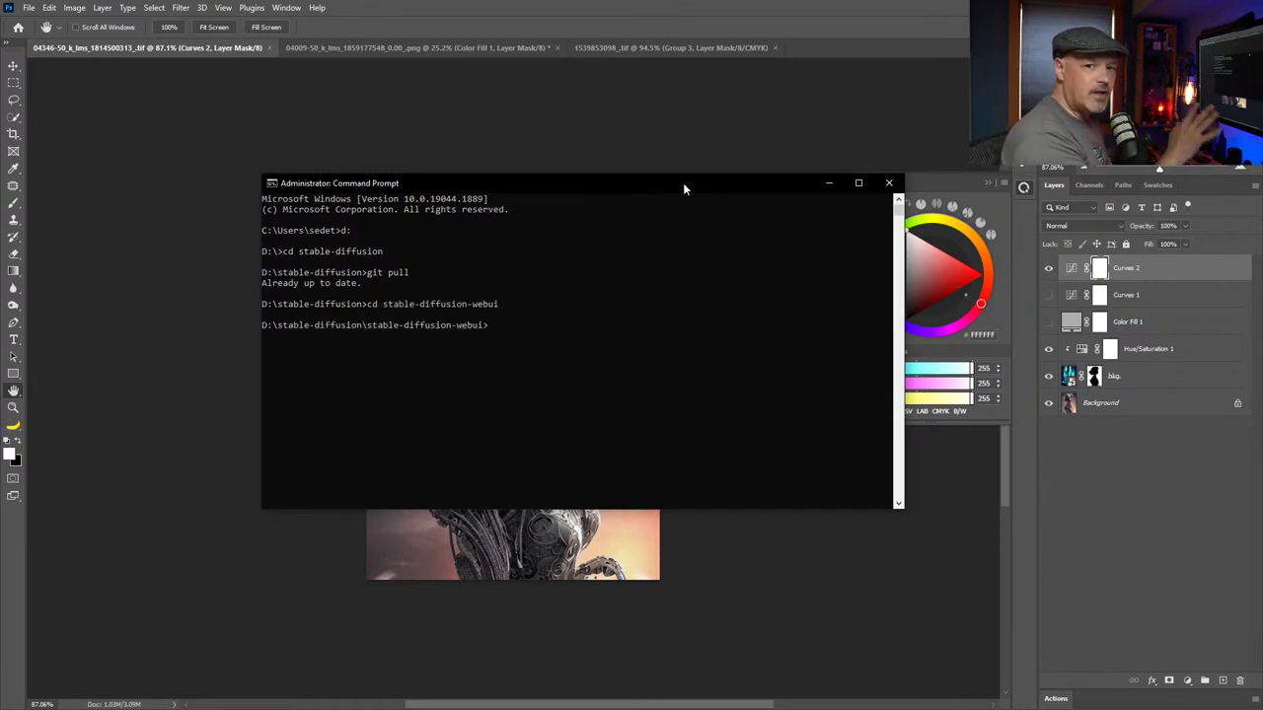
text(git pull)
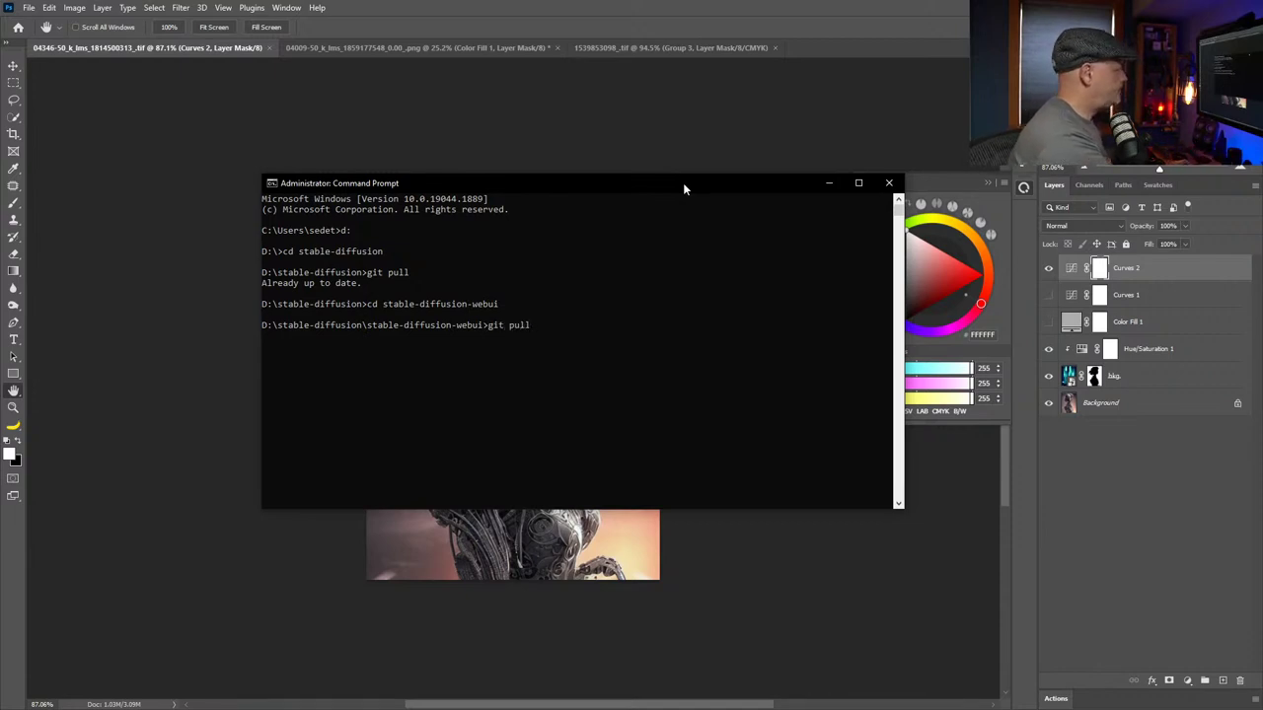
key(Return)
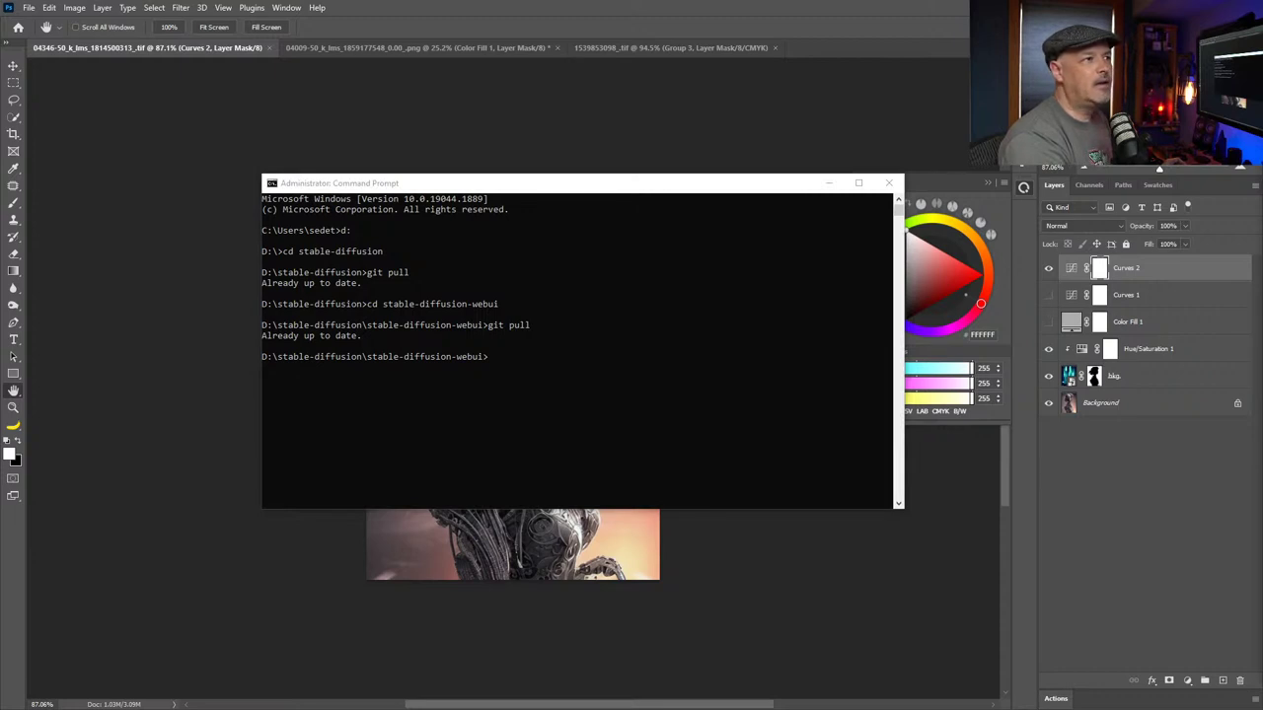
key(alt+Tab)
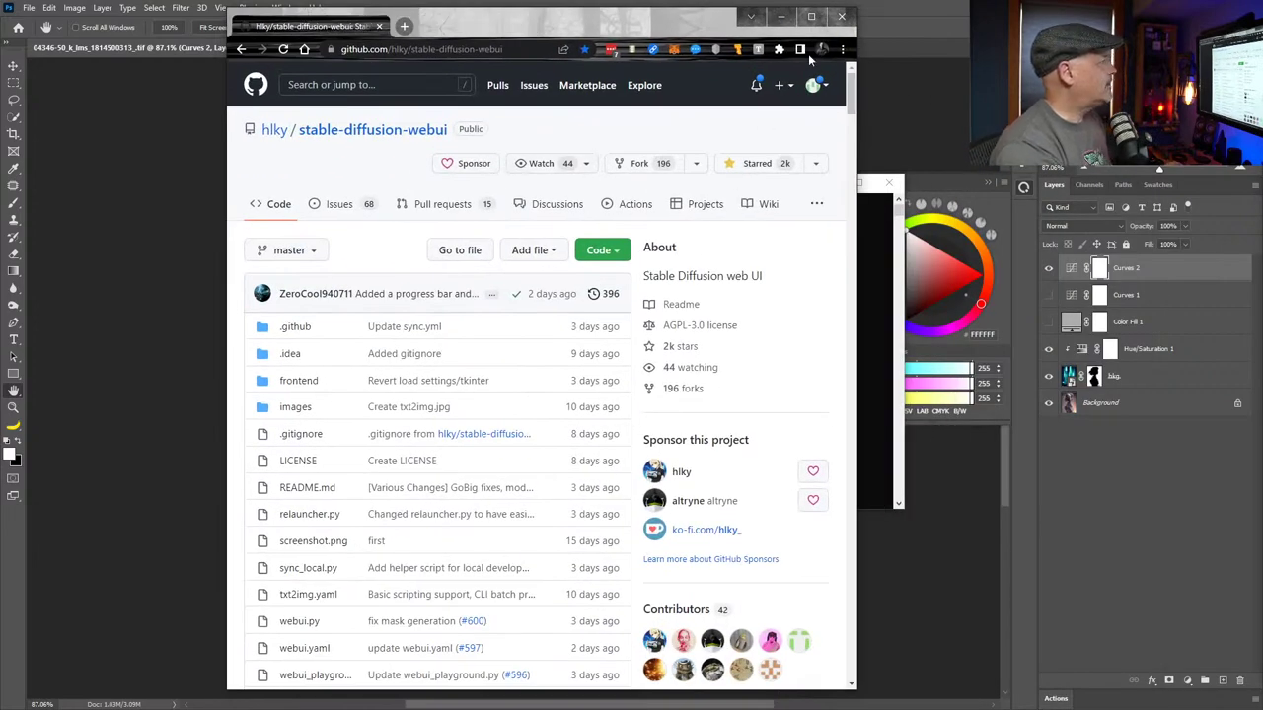
Copy the hlky/stable-diffusion-webui HTTPS clone URL from GitHub's Code menu
click(573, 50)
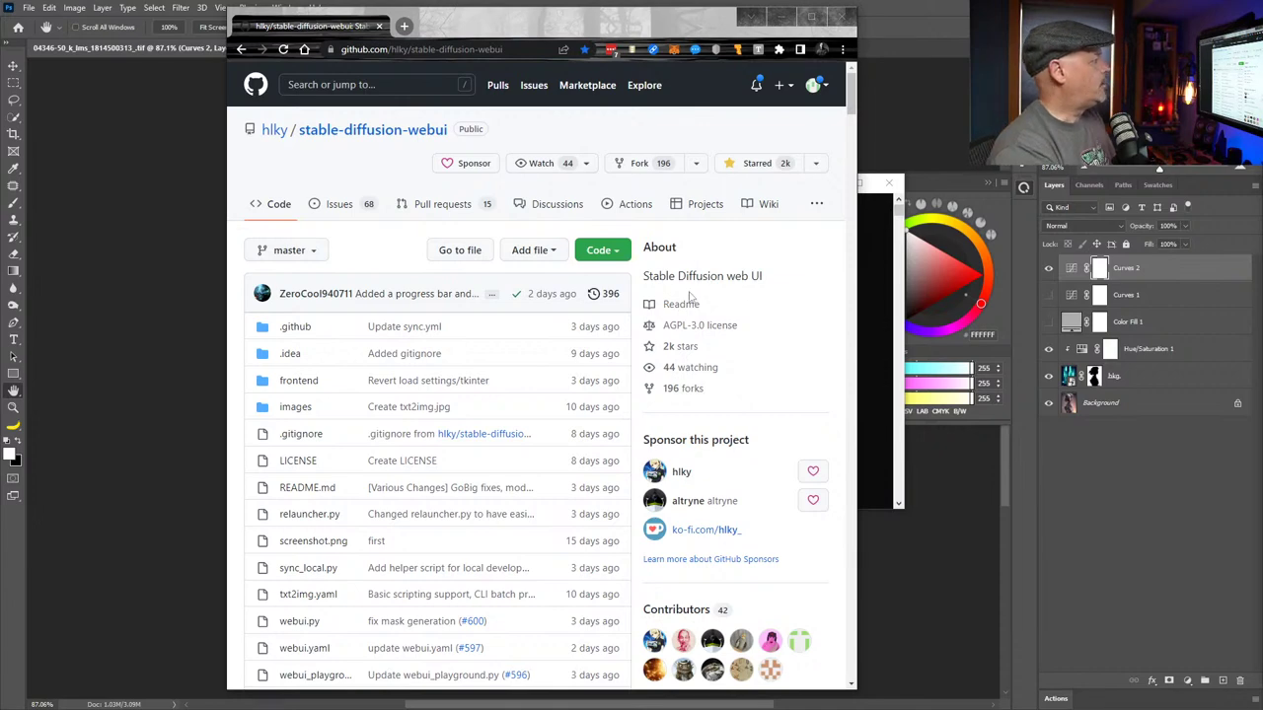
click(604, 252)
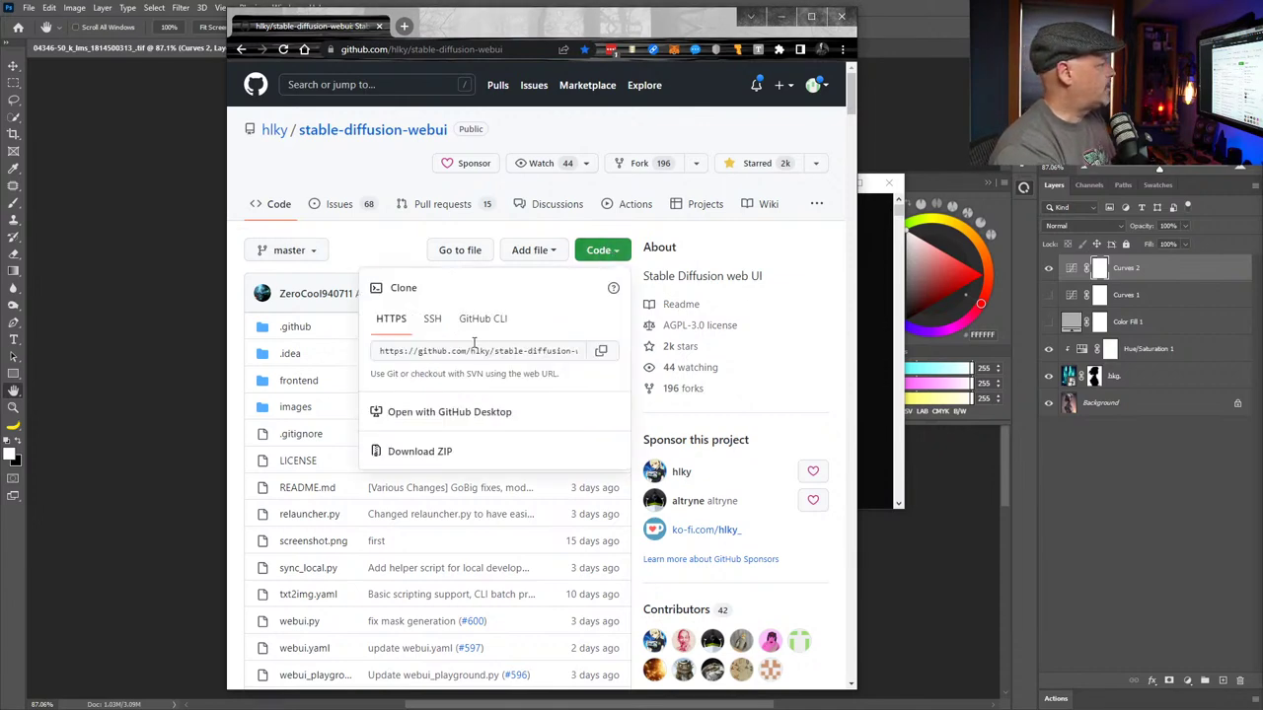
click(601, 351)
click(597, 259)
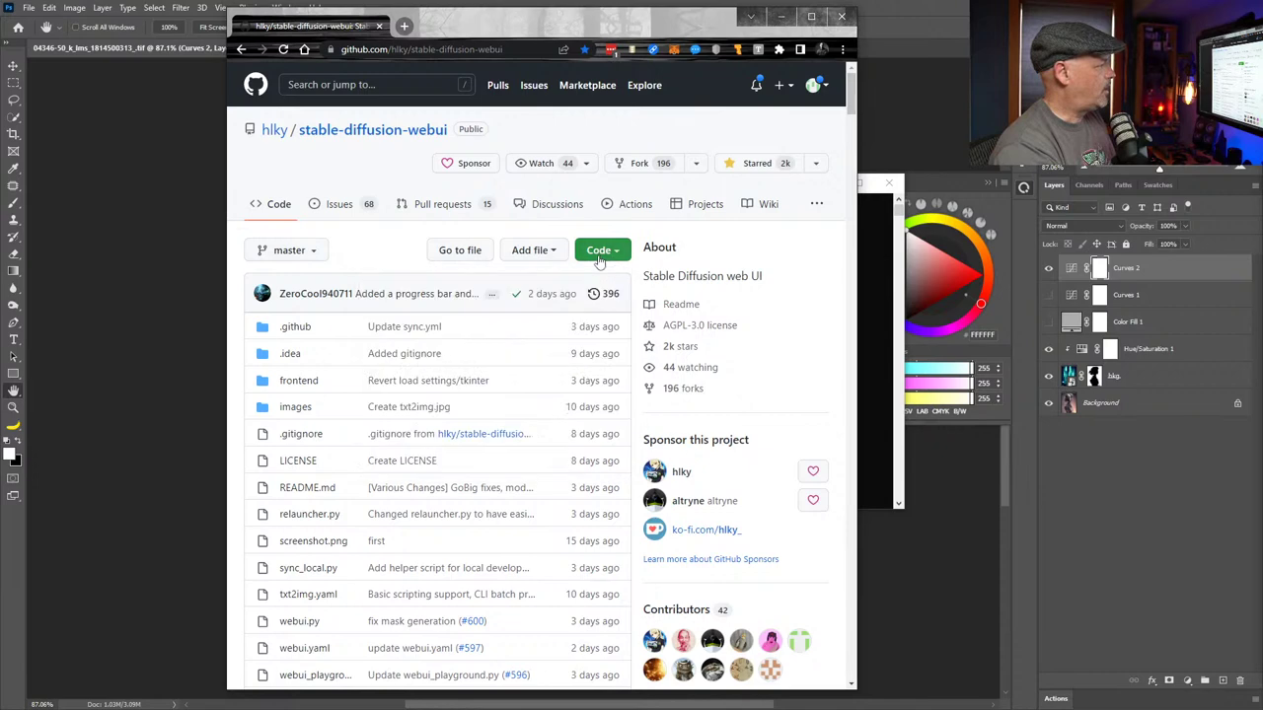
click(601, 256)
click(602, 355)
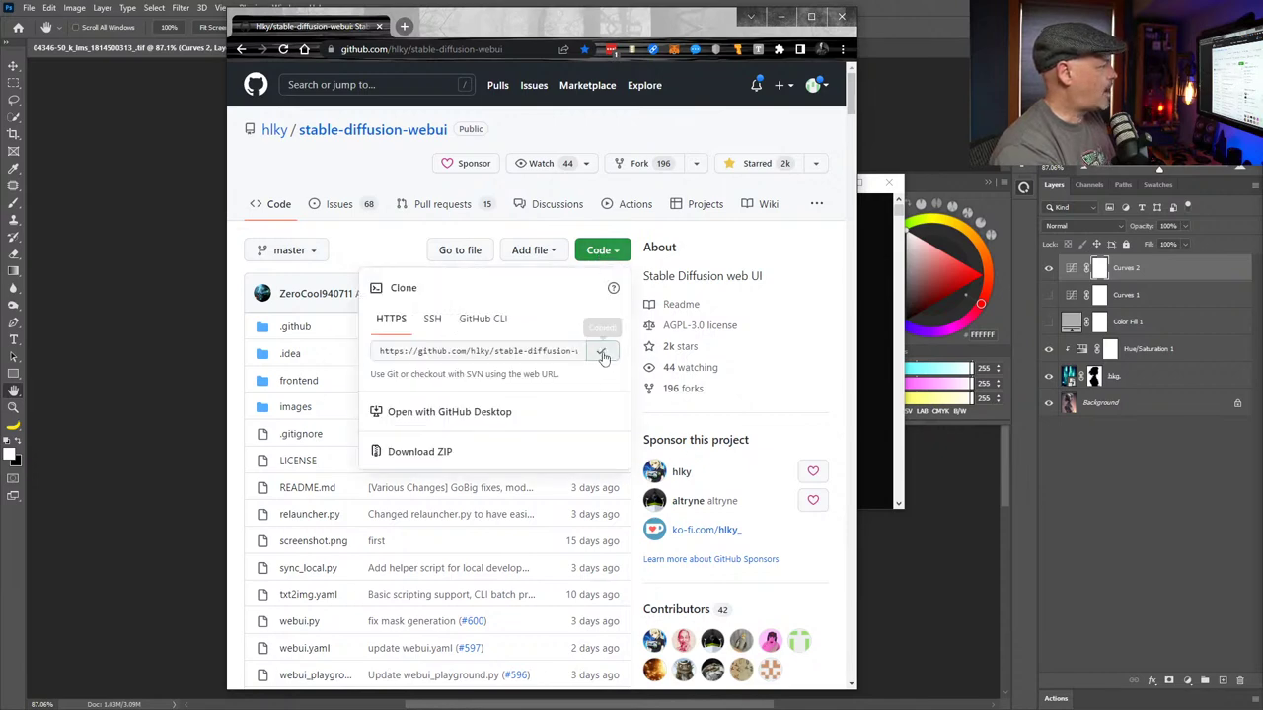
In Command Prompt, go up two folders with cd .. to the D:\ root
click(876, 293)
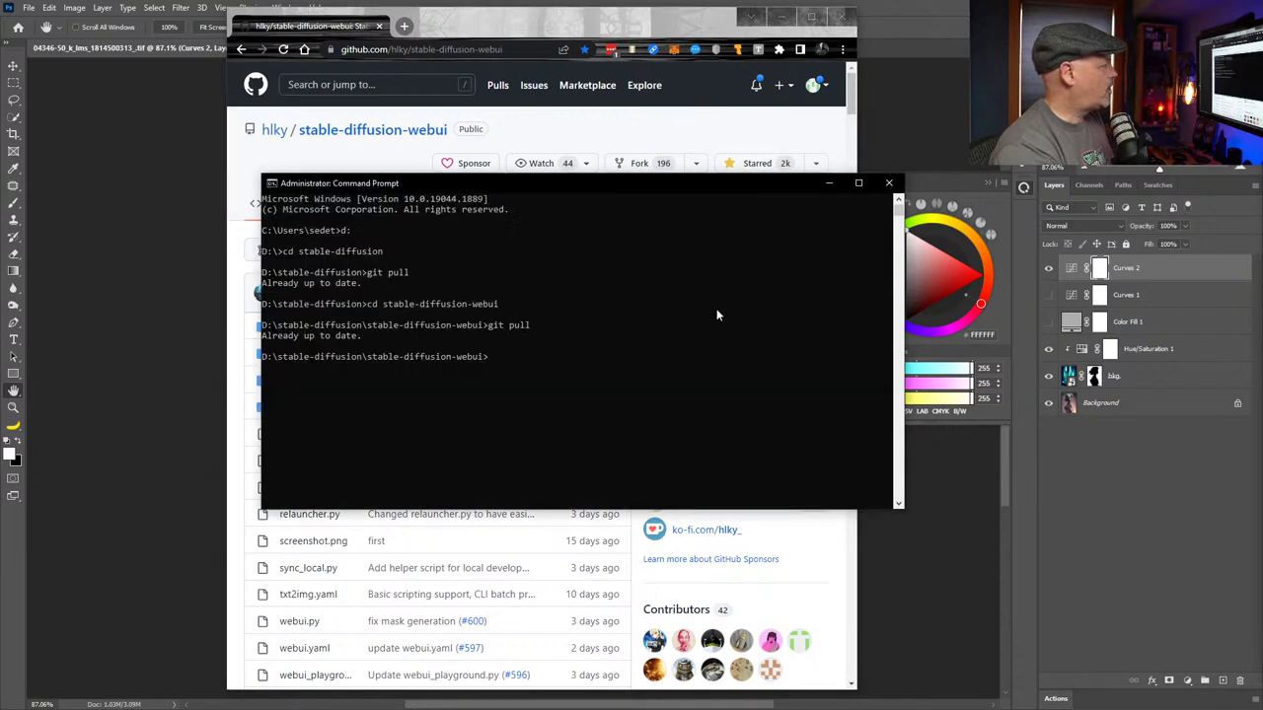
text(cd)
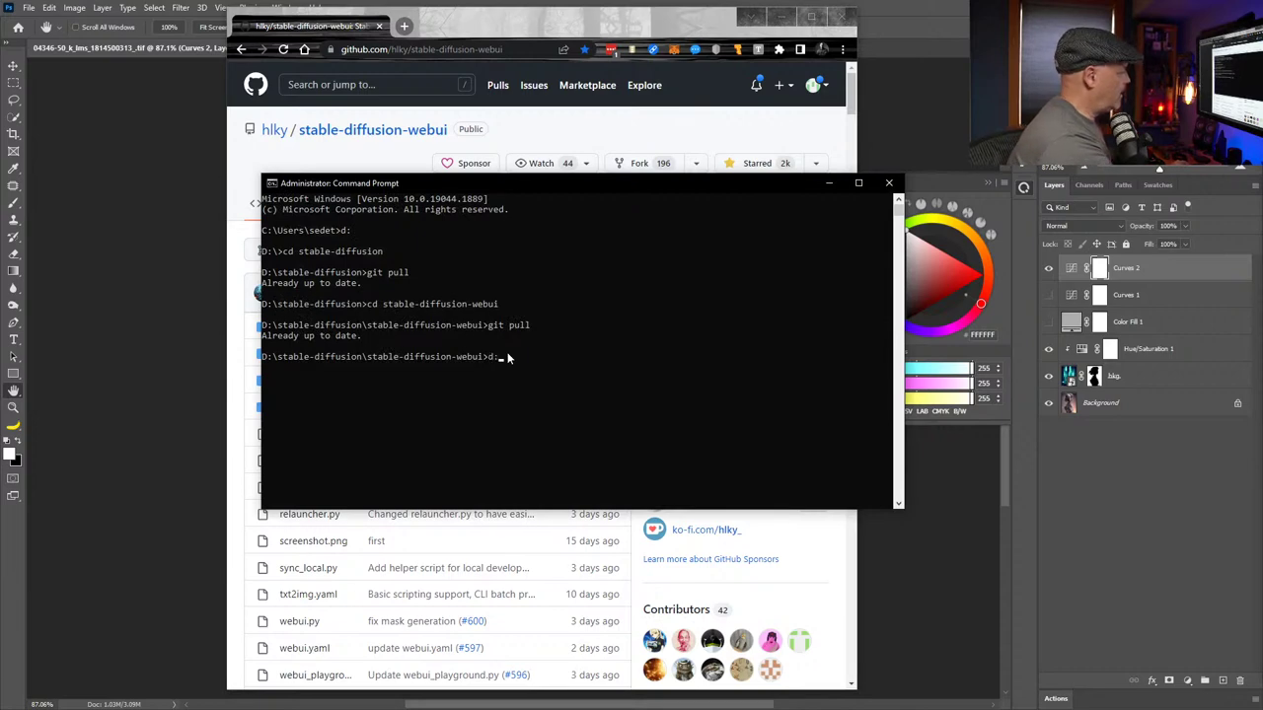
text( ..)
key(Return)
text(c)
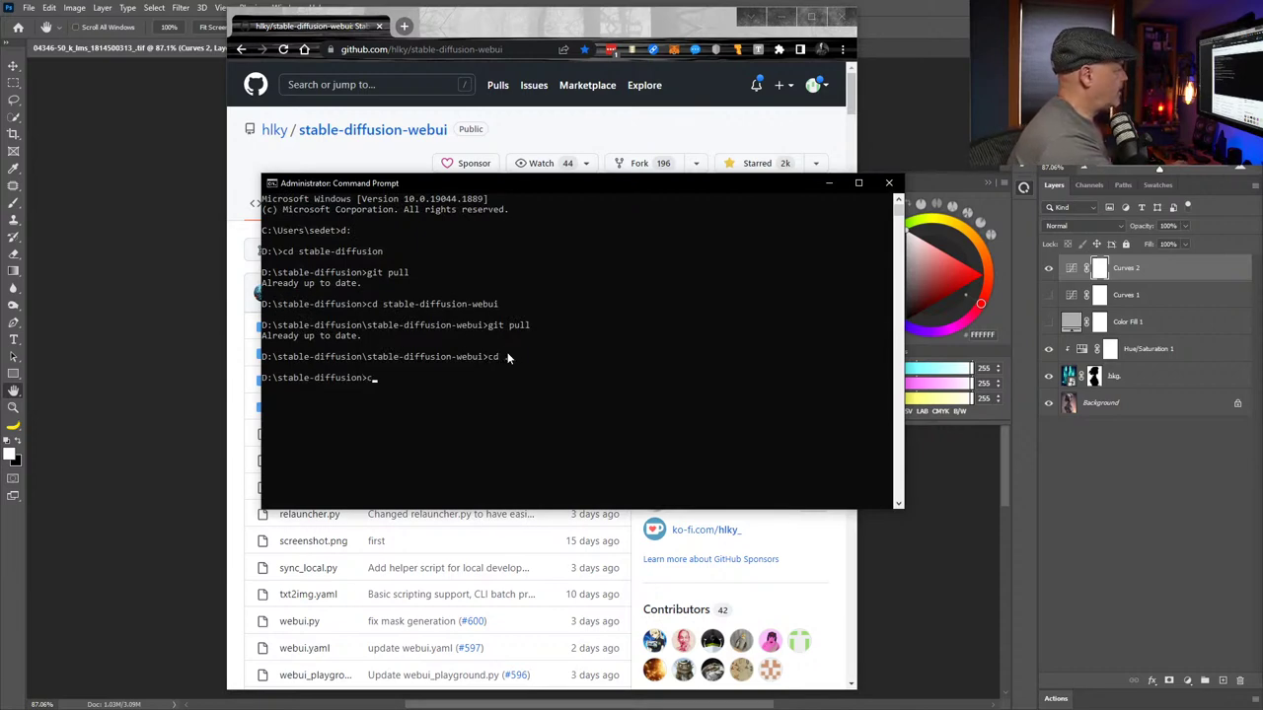
text(d ..)
key(Return)
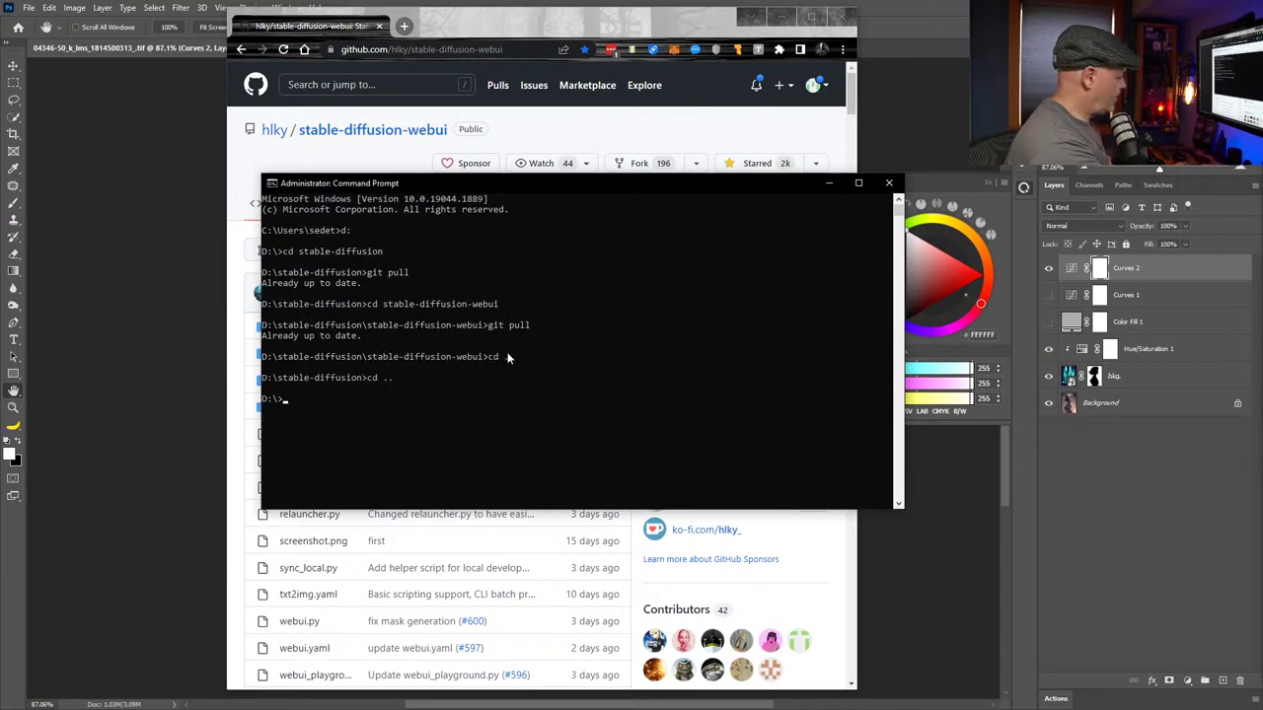
text(git clone)
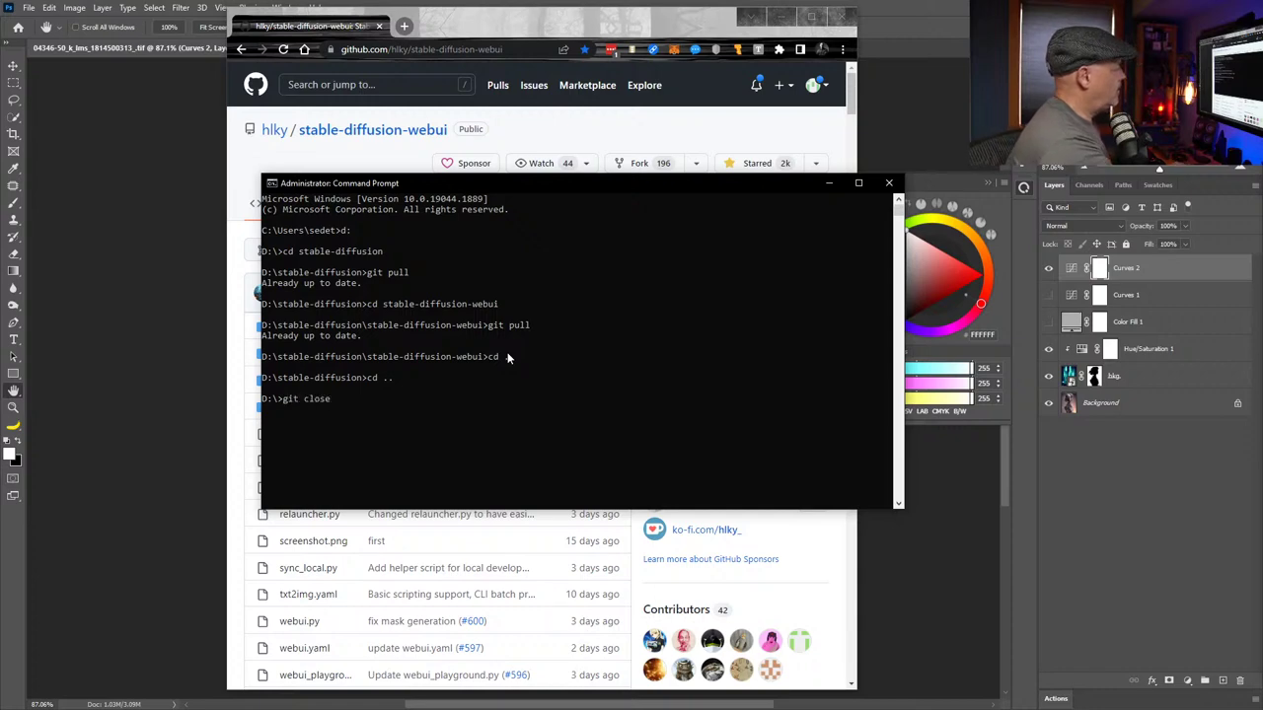
key(BackSpace)
key(BackSpace)
text(ne)
key(ctrl+v)
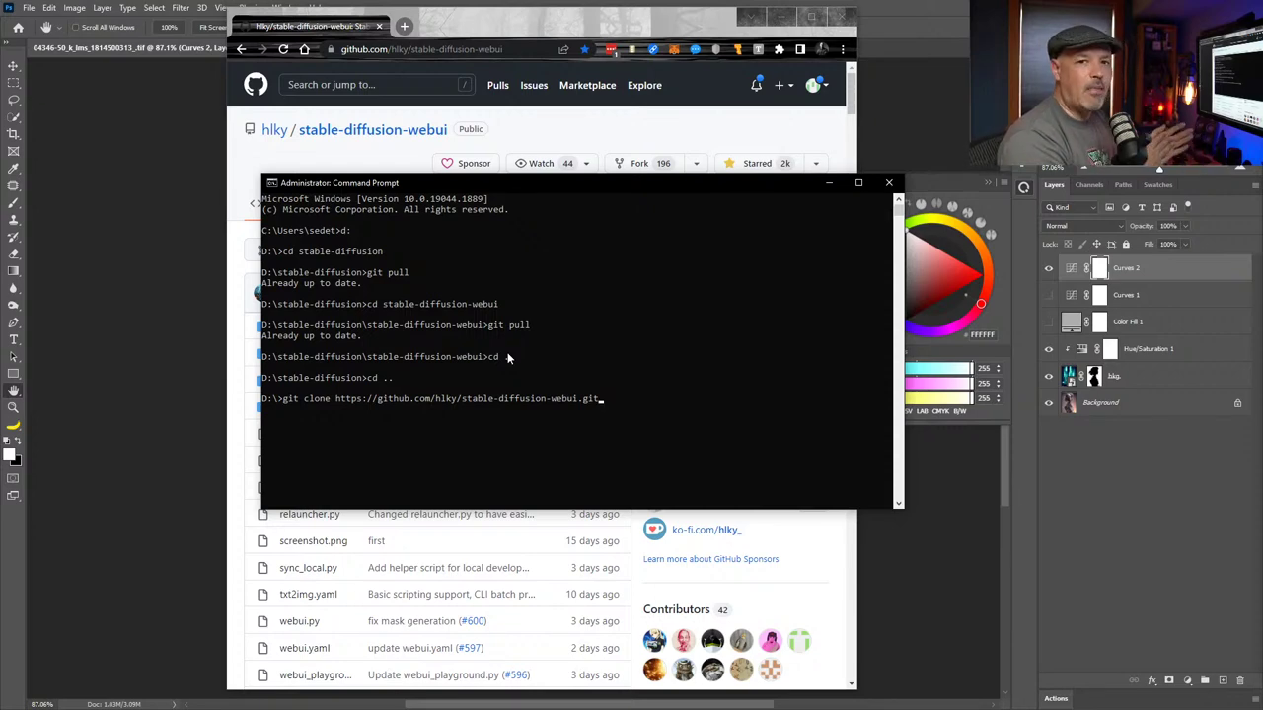
Scroll the GitHub README to the web UI screenshots and open txt2img.jpg in a new tab
click(560, 19)
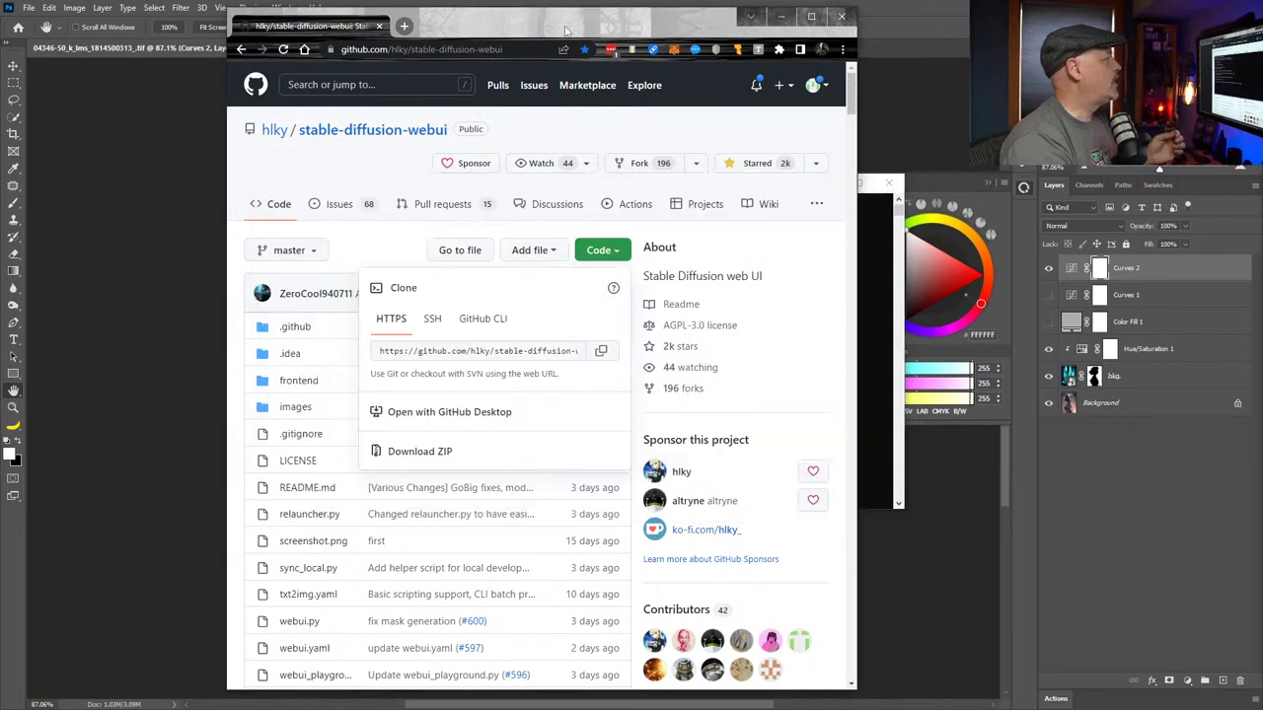
scroll(573, 414, down, 2)
scroll(637, 554, down, 10)
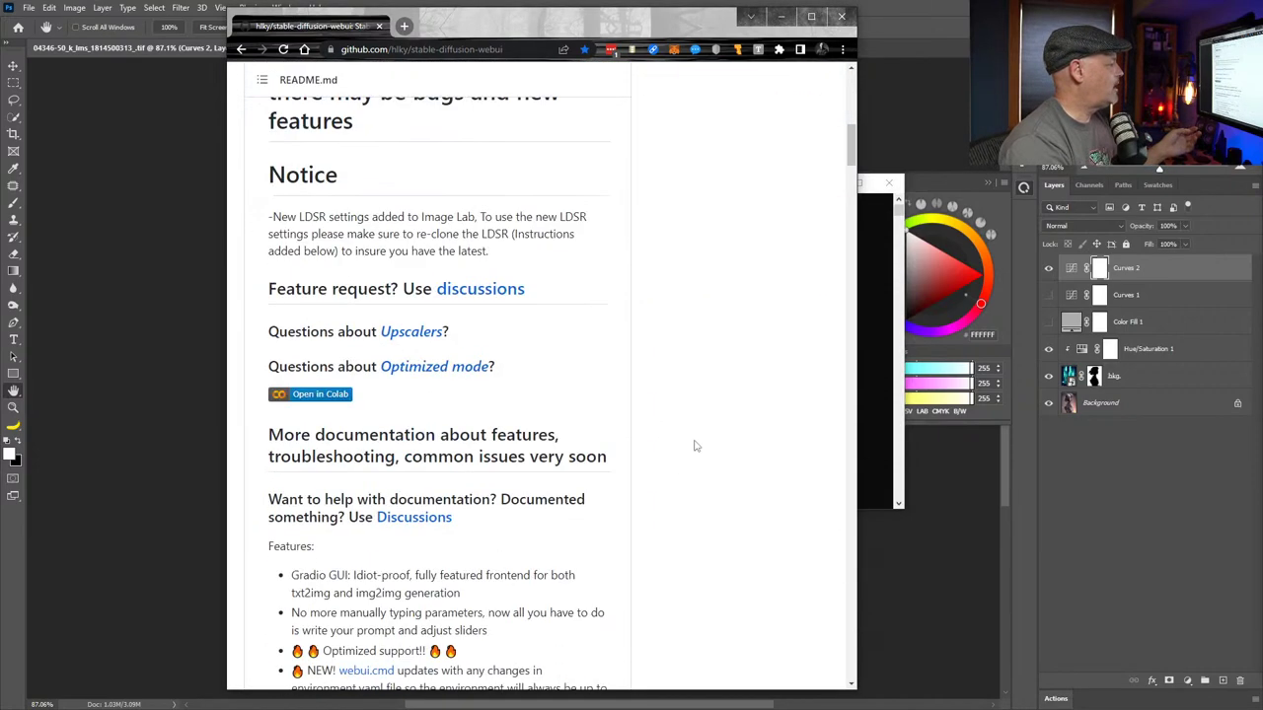
scroll(713, 438, down, 3)
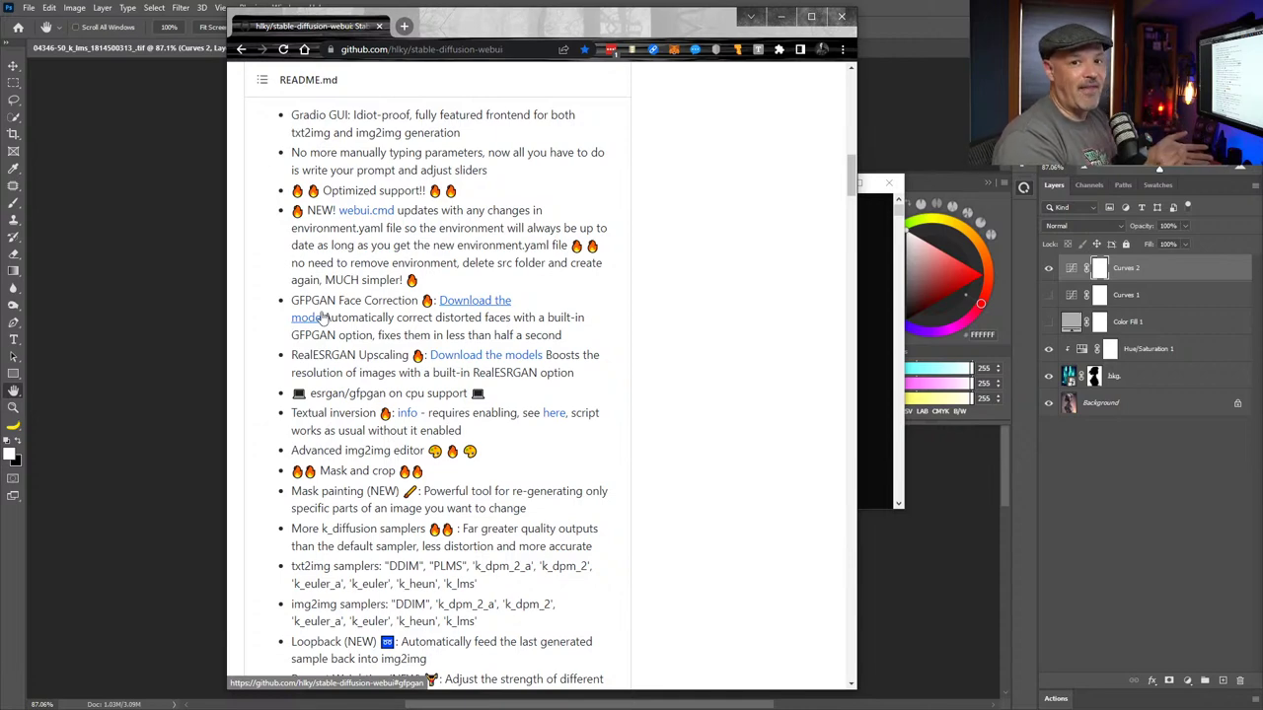
scroll(659, 394, down, 1)
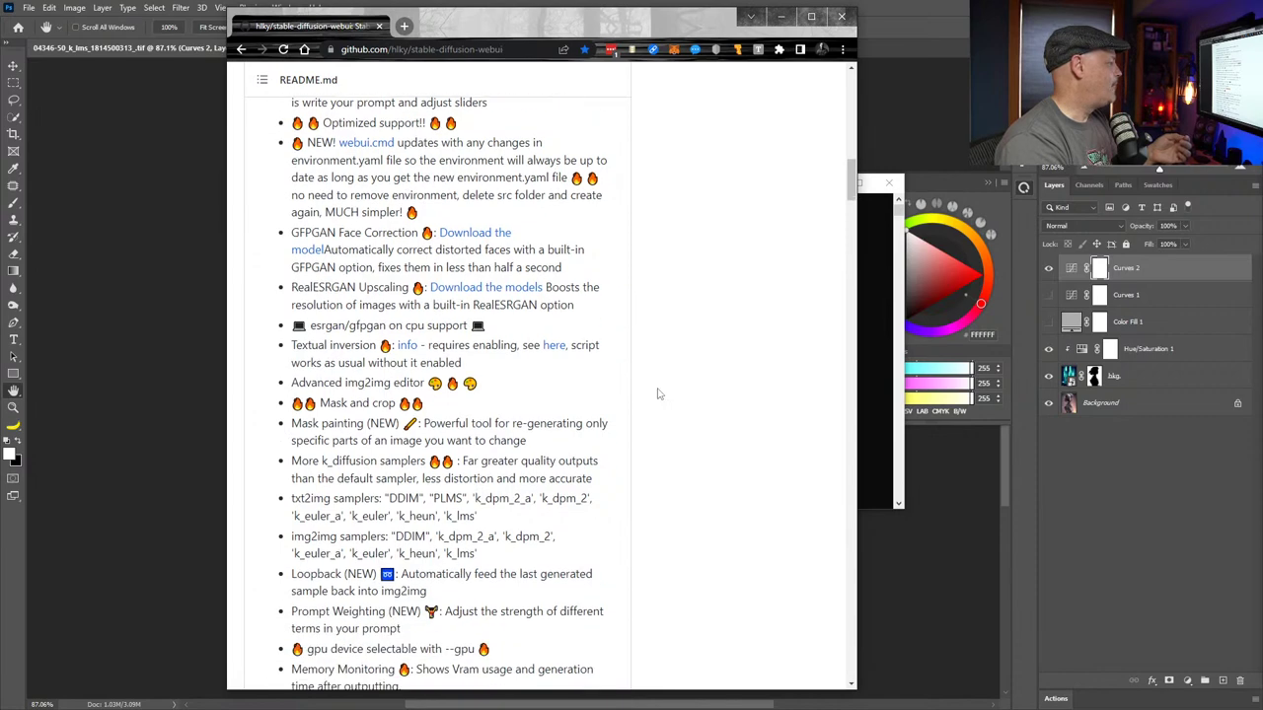
scroll(659, 394, down, 4)
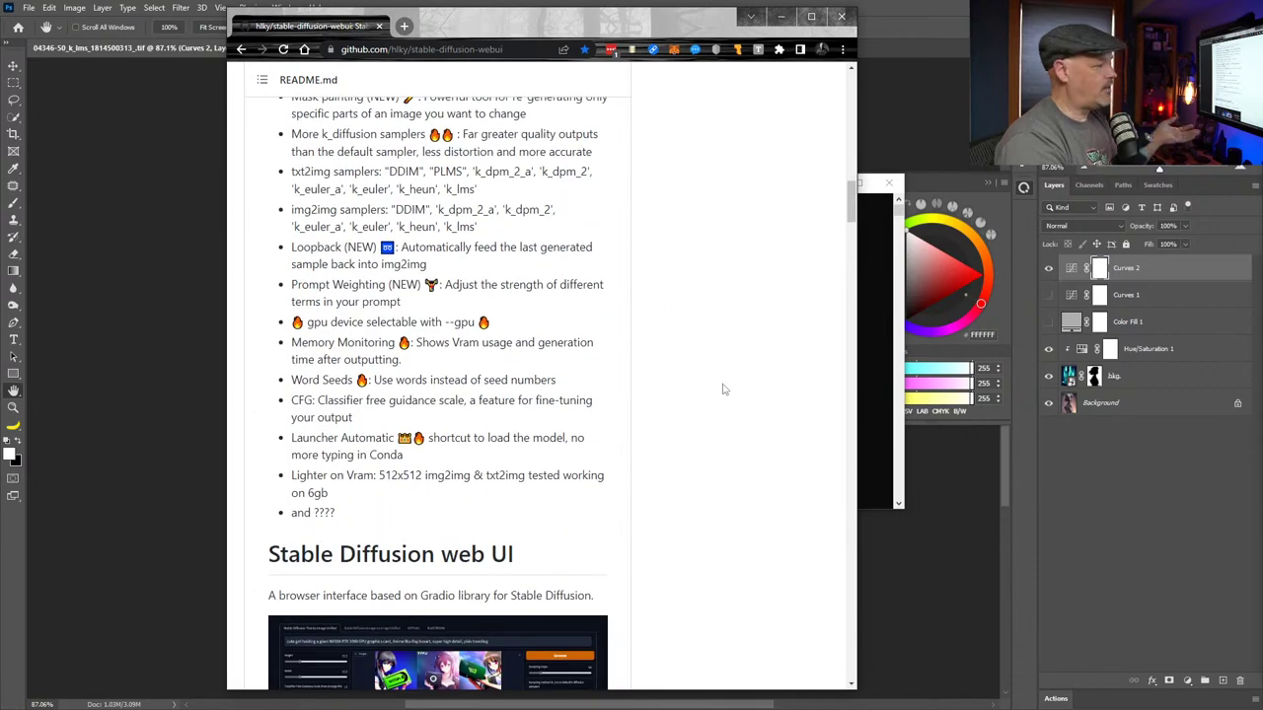
scroll(723, 390, down, 4)
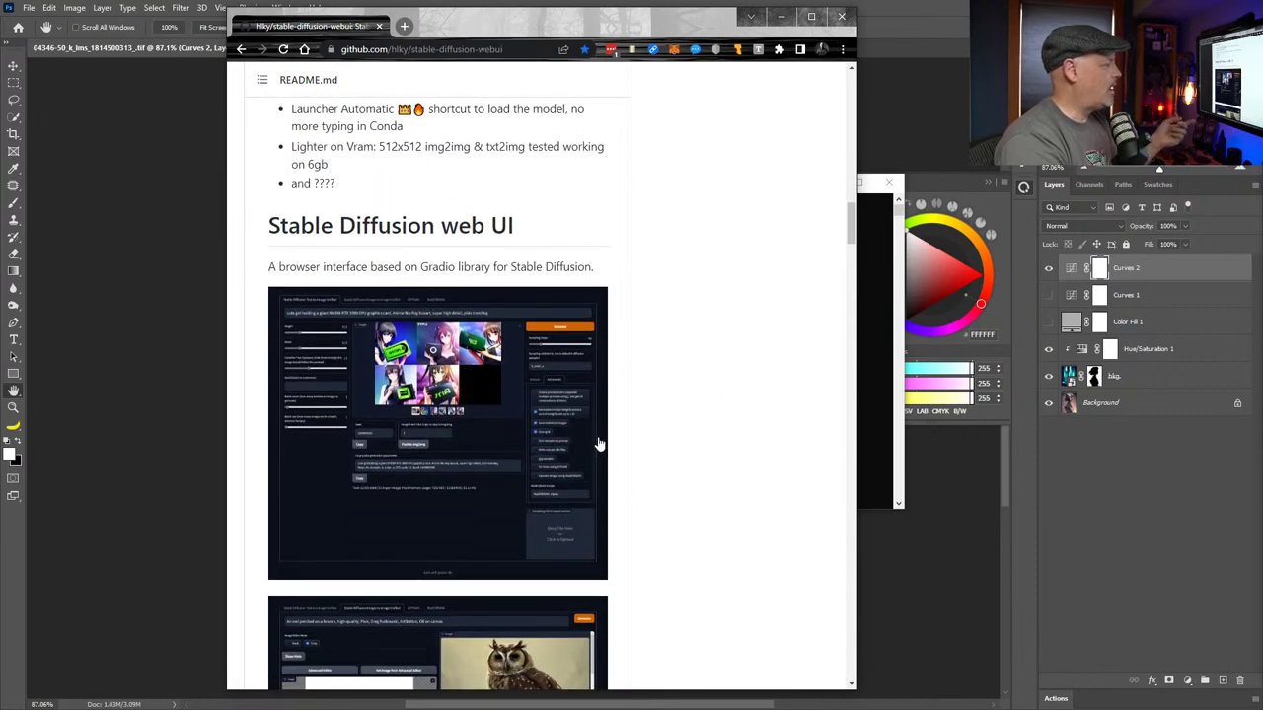
click(467, 426)
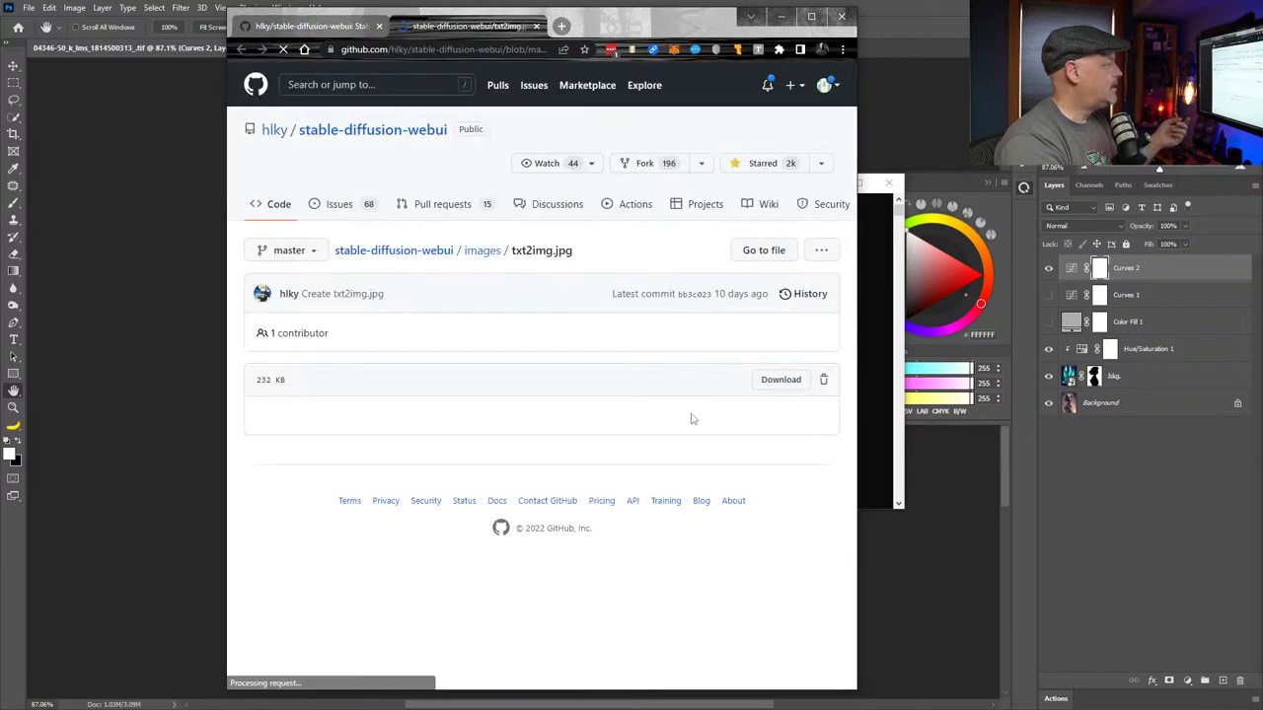
Glance over the txt2img.jpg page, then close that tab
scroll(692, 419, down, 3)
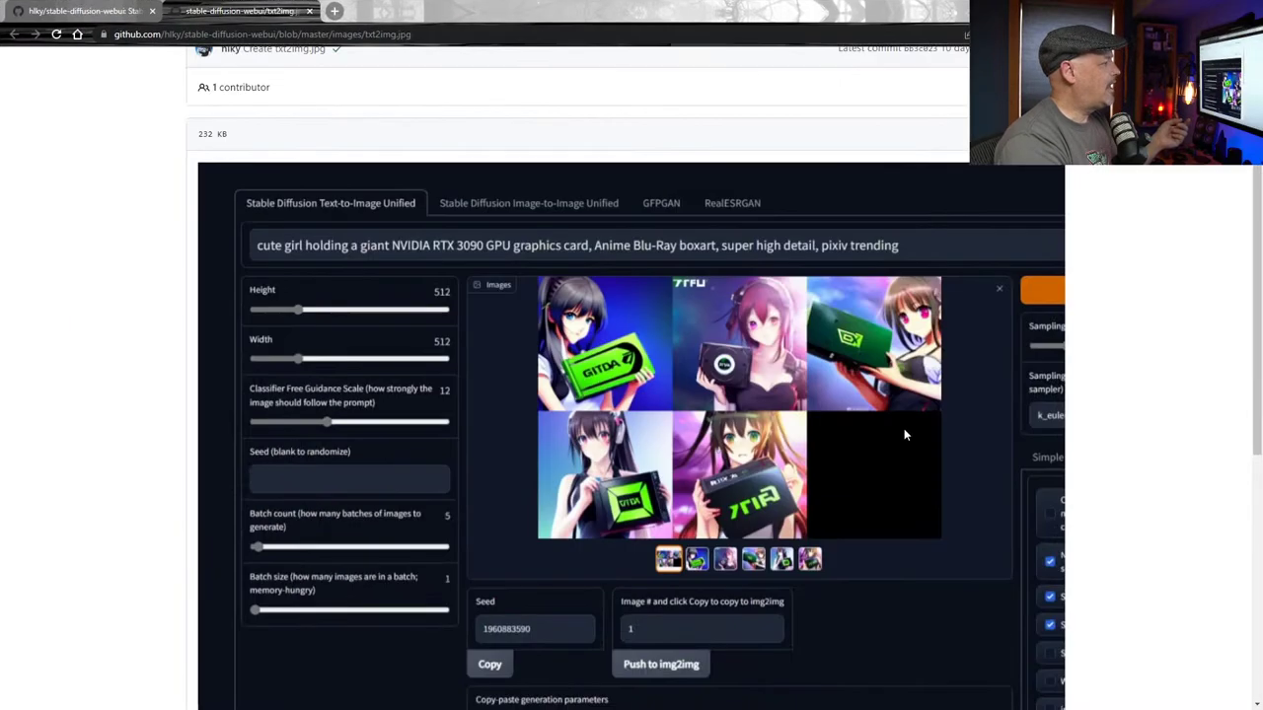
scroll(904, 434, down, 3)
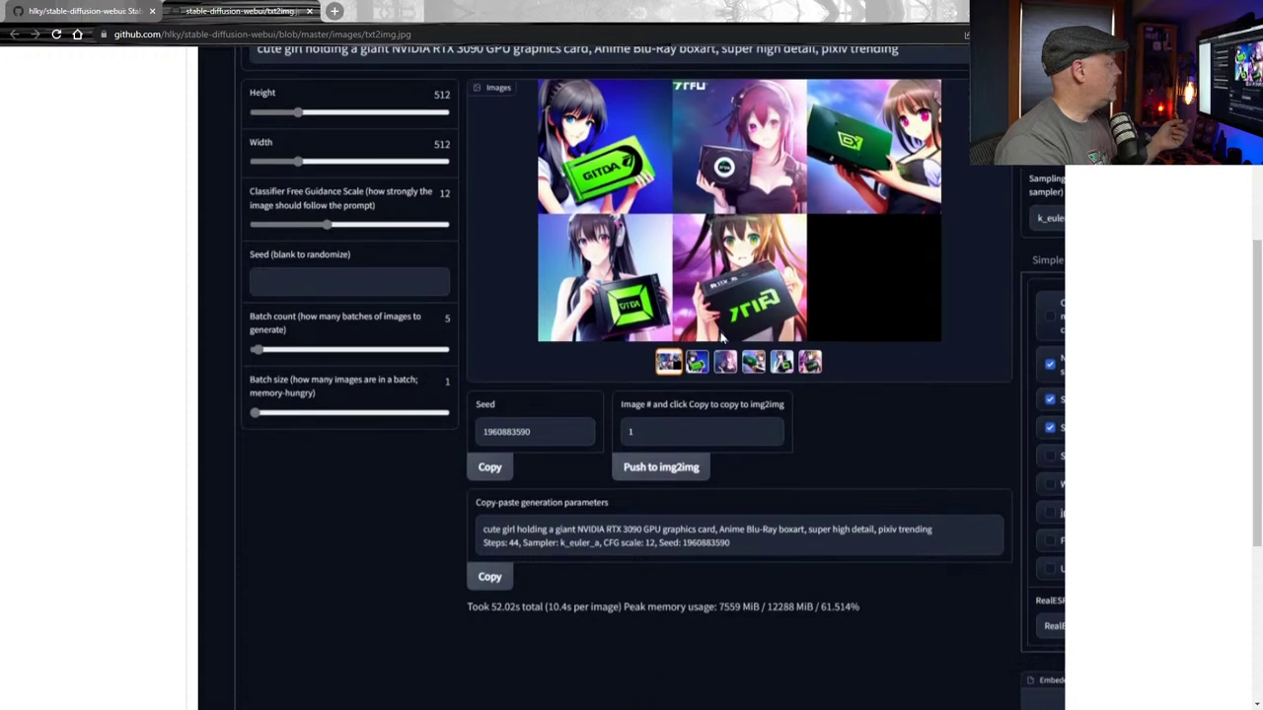
scroll(722, 337, up, 2)
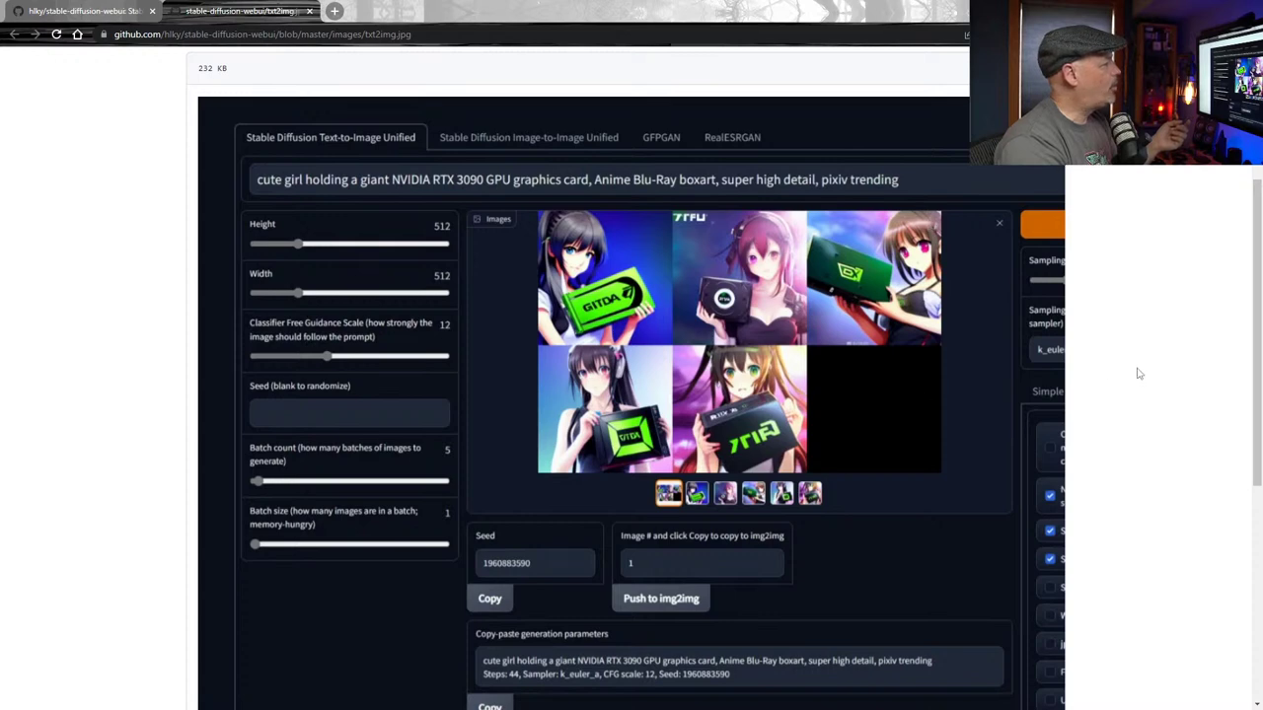
click(309, 10)
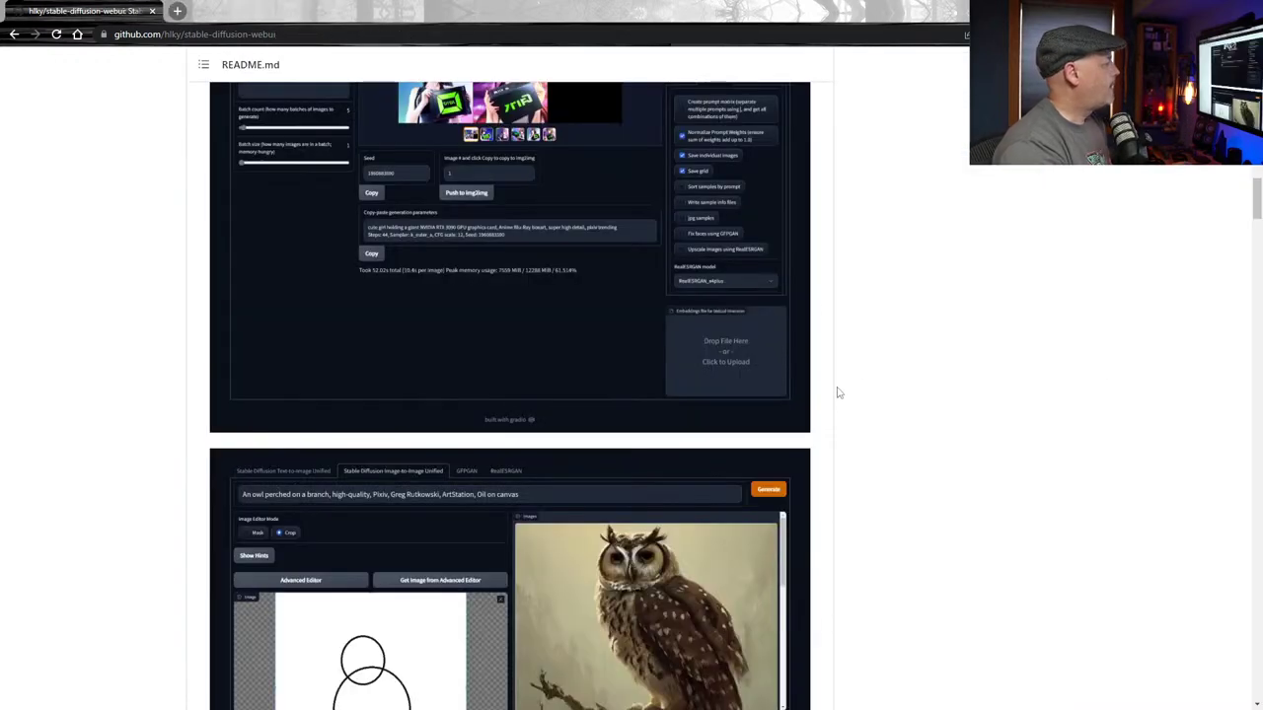
Browse the README screenshots, zoom the page out, and scroll back to the repository file list
scroll(834, 390, up, 2)
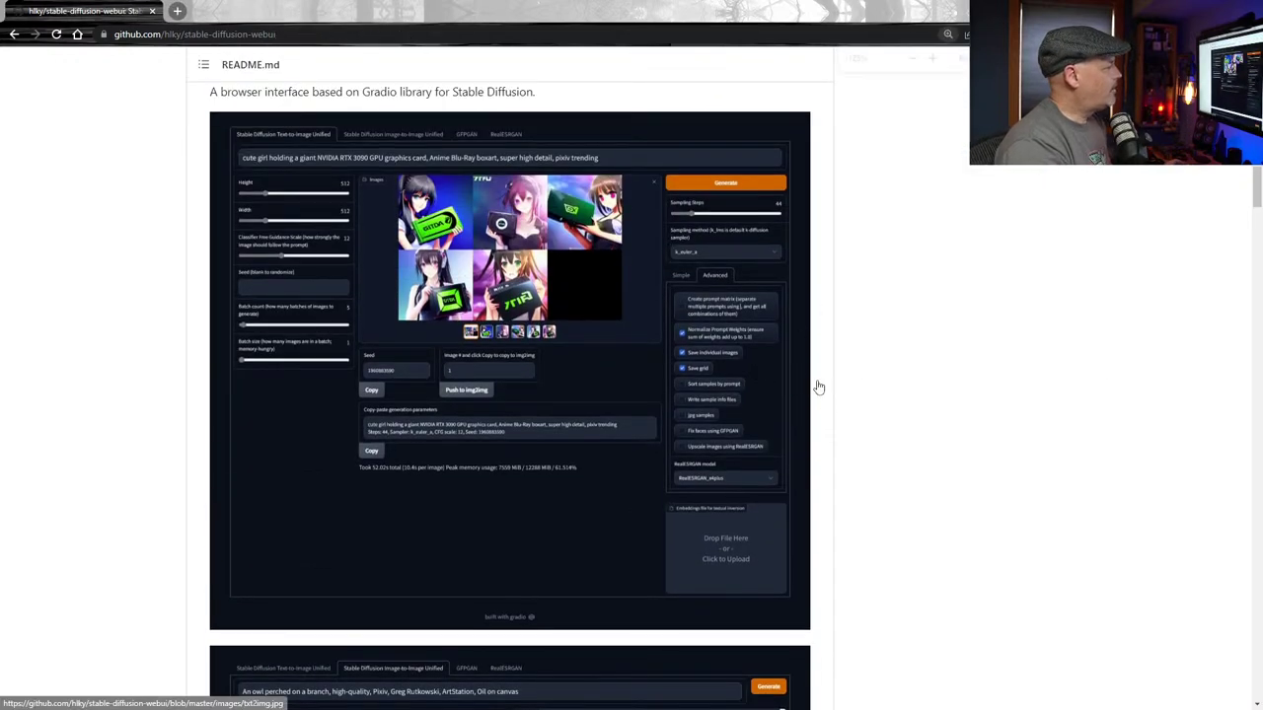
ctrl+scroll(834, 399, up, 4)
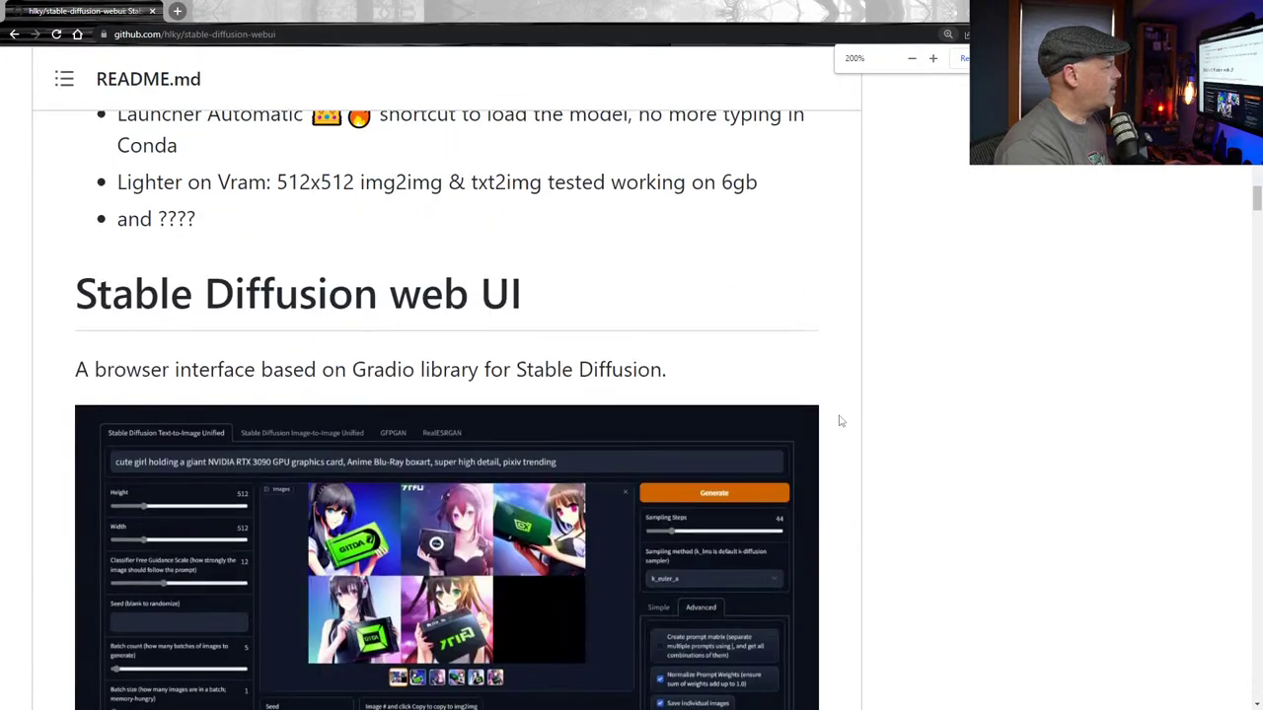
scroll(838, 421, down, 4)
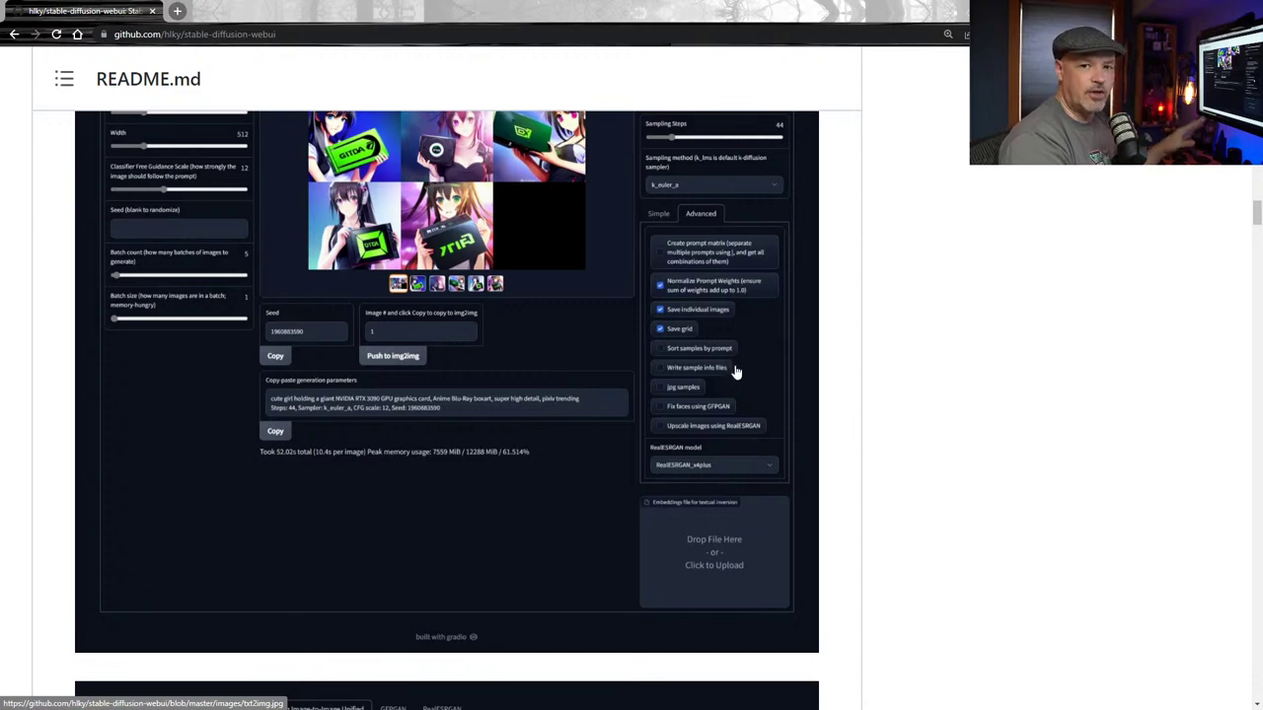
scroll(832, 381, up, 1)
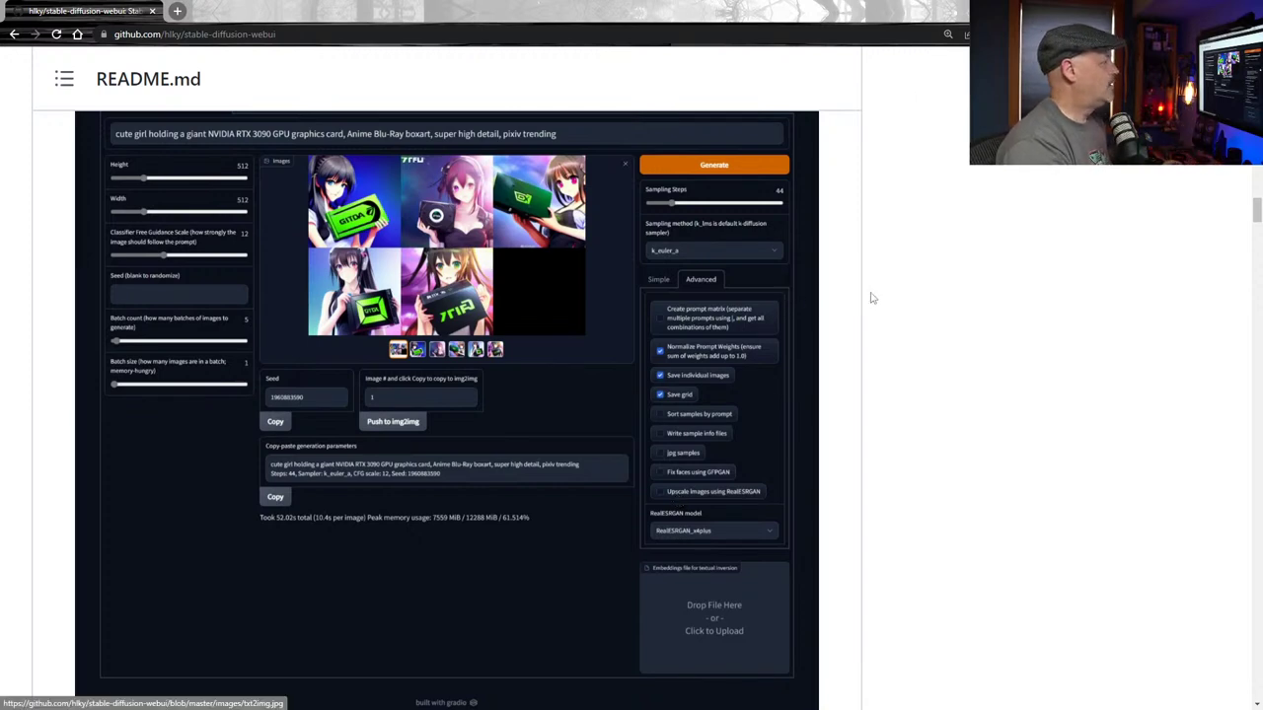
scroll(863, 311, down, 3)
key(ctrl+minus)
key(ctrl+minus)
key(ctrl+minus)
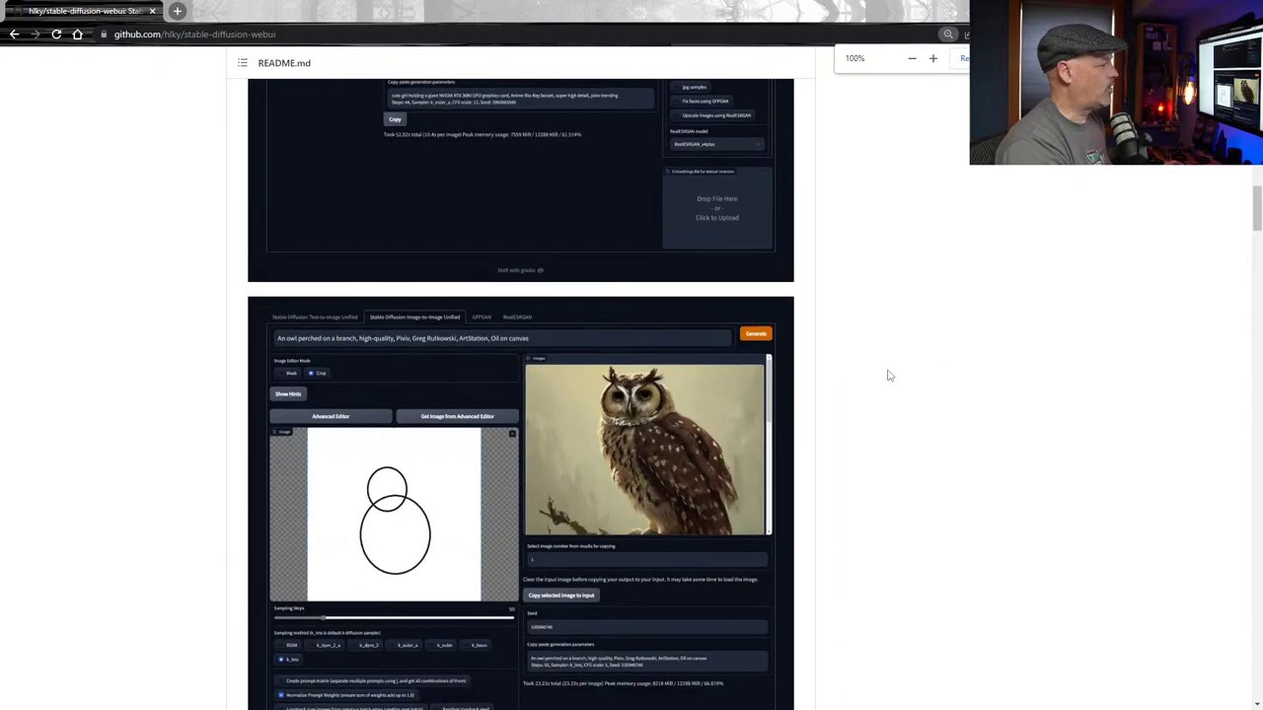
scroll(886, 369, up, 20)
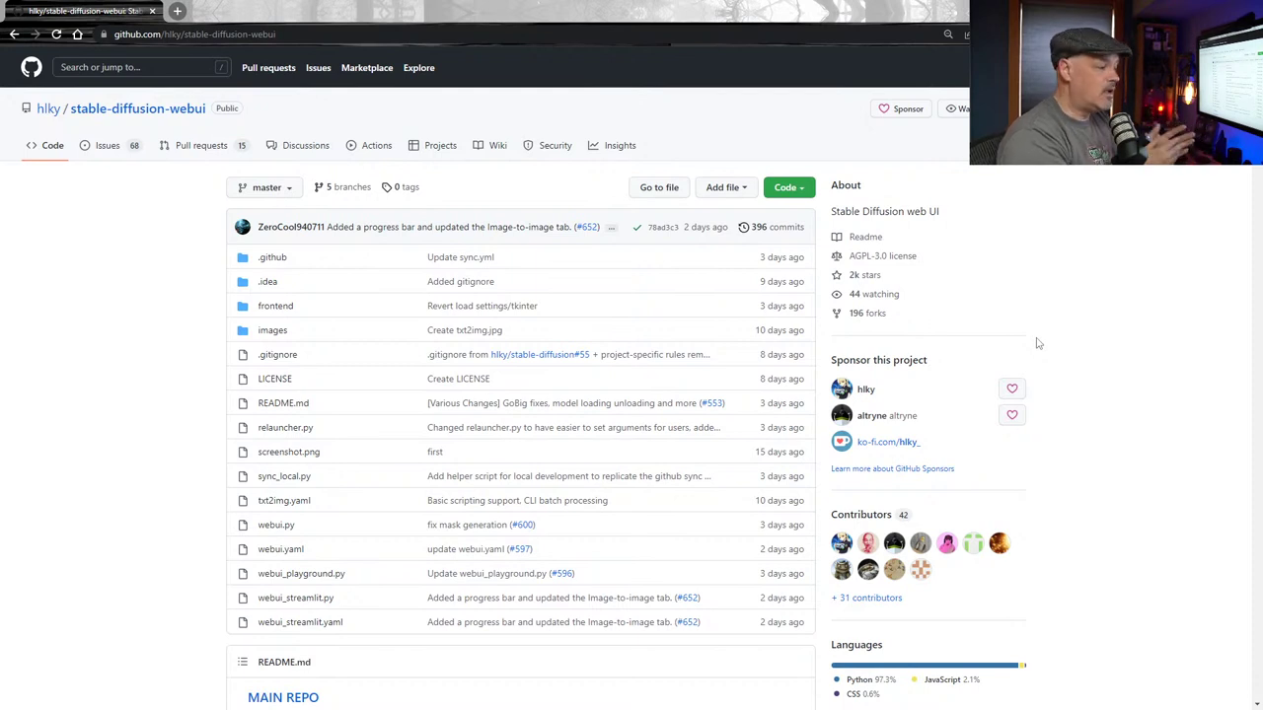
In Bridge, open the Pending folder and filter to the 79 Select-labelled portraits
key(alt+Tab)
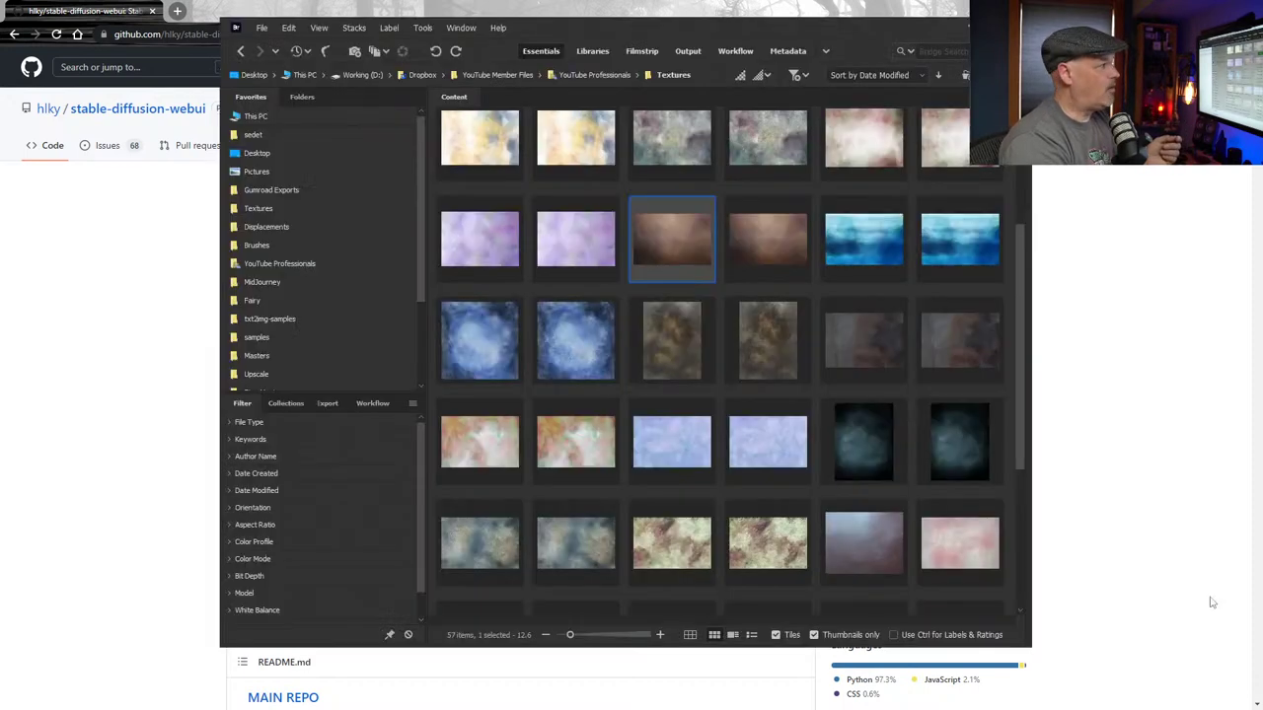
scroll(291, 343, down, 3)
click(269, 357)
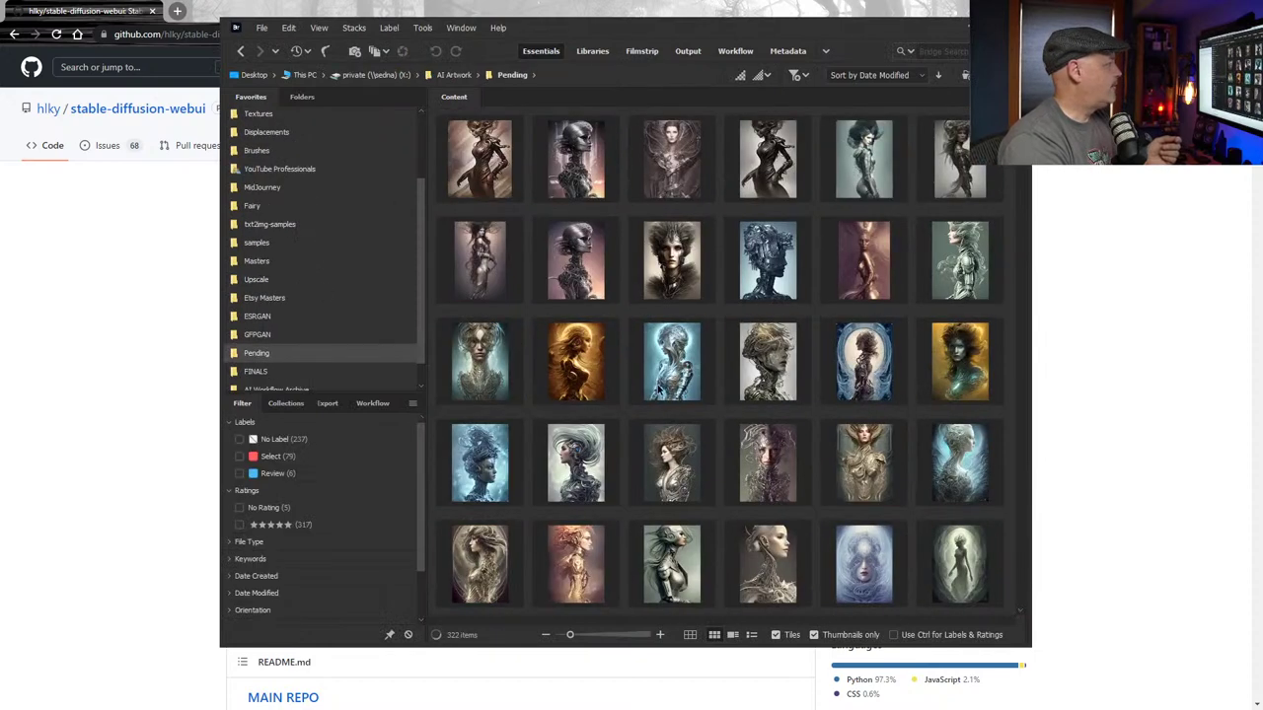
click(266, 456)
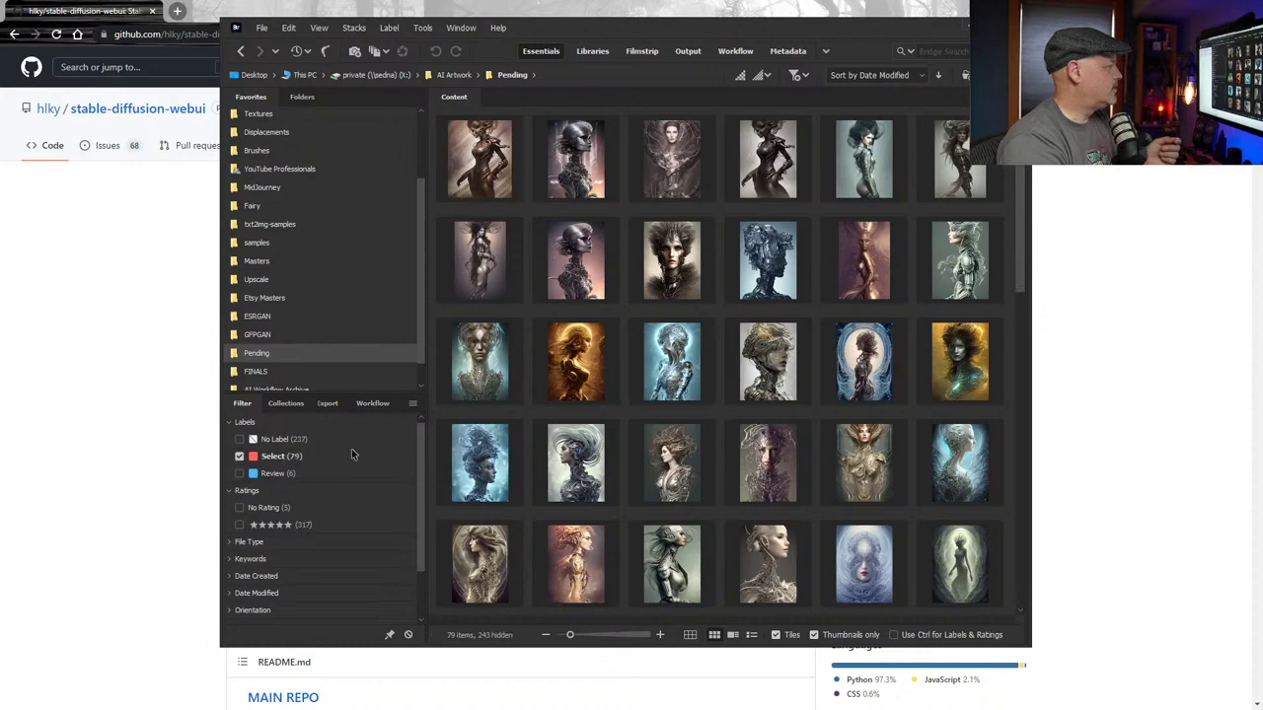
scroll(946, 316, down, 5)
scroll(946, 319, down, 1)
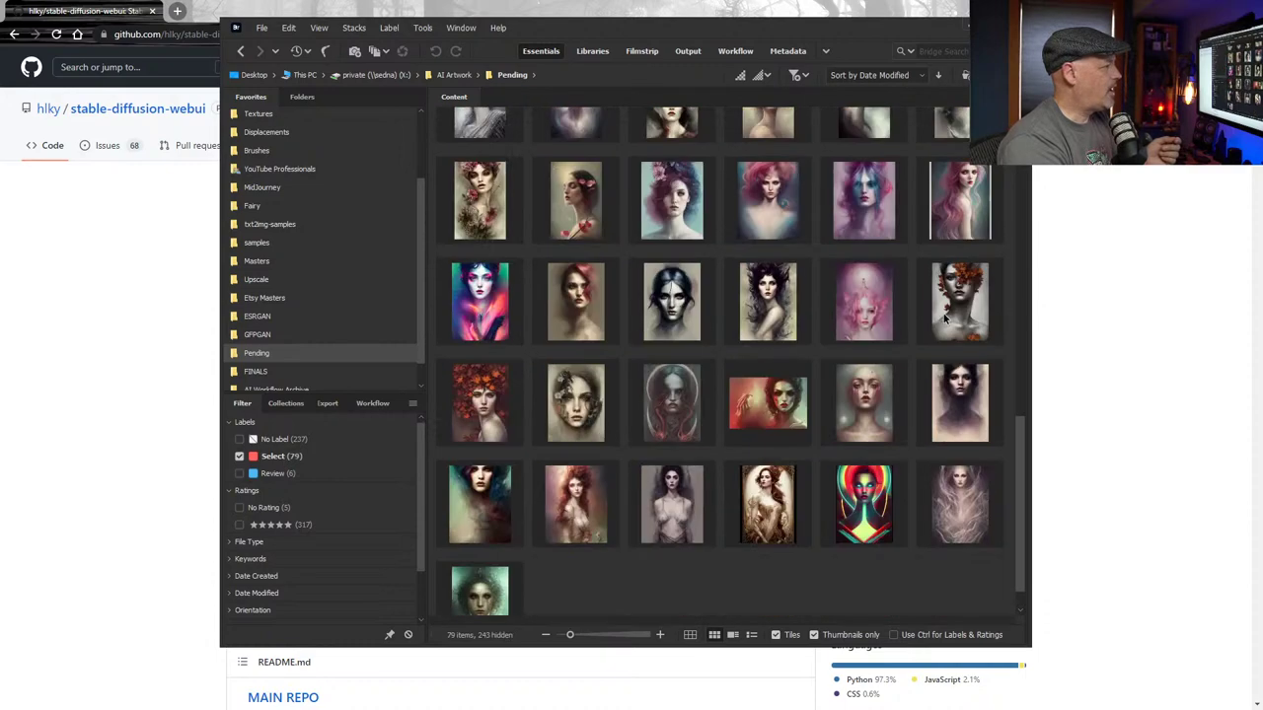
Preview the blue and pink-haired portrait and the dark halo portrait full screen
click(884, 222)
key(space)
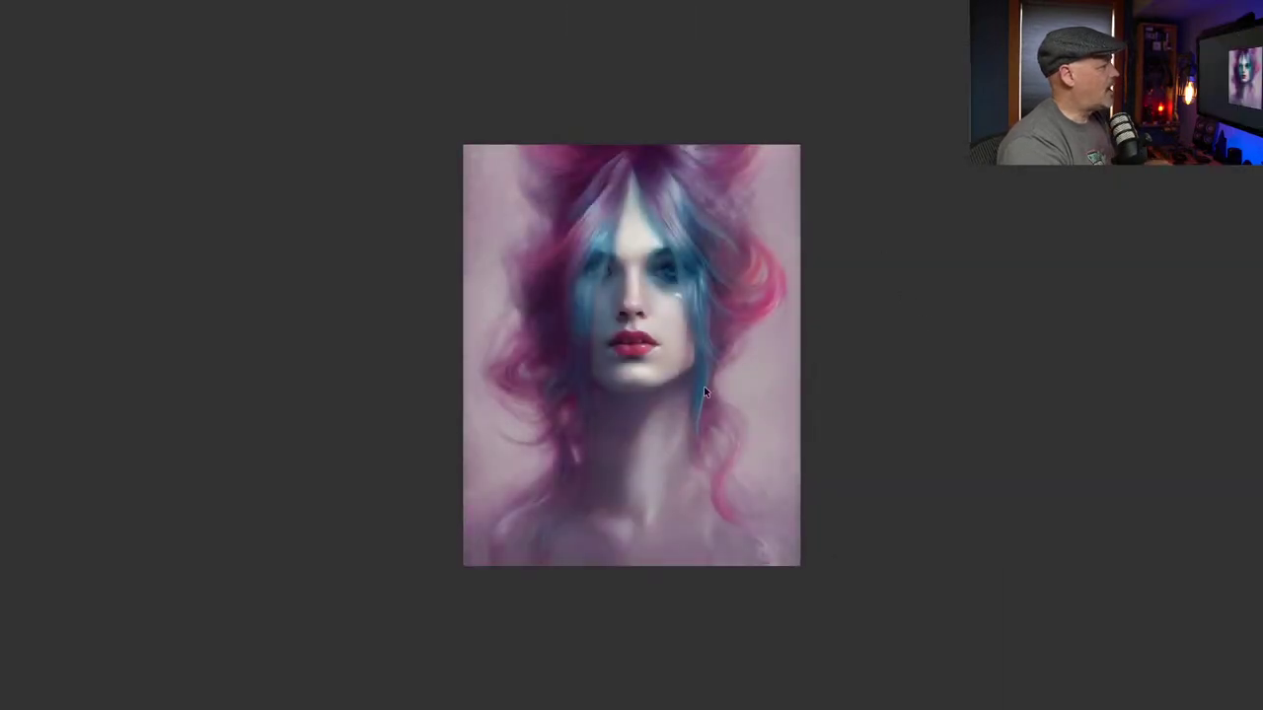
key(space)
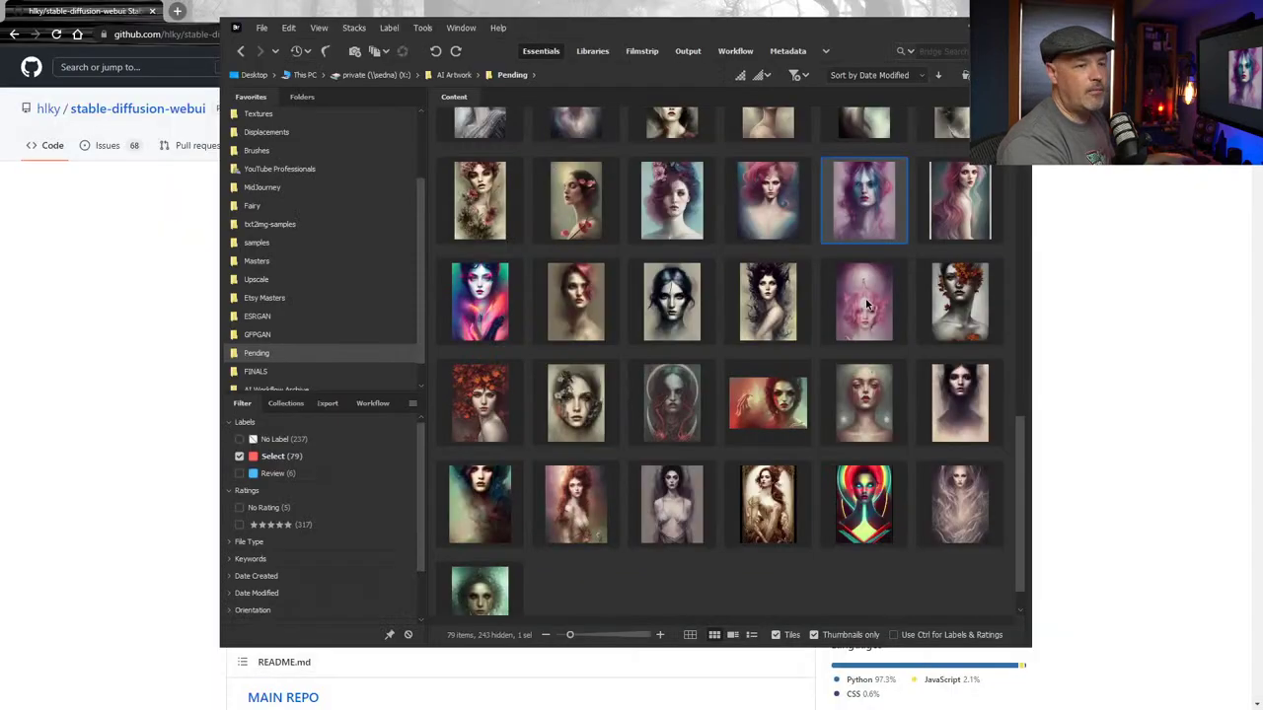
scroll(753, 336, down, 1)
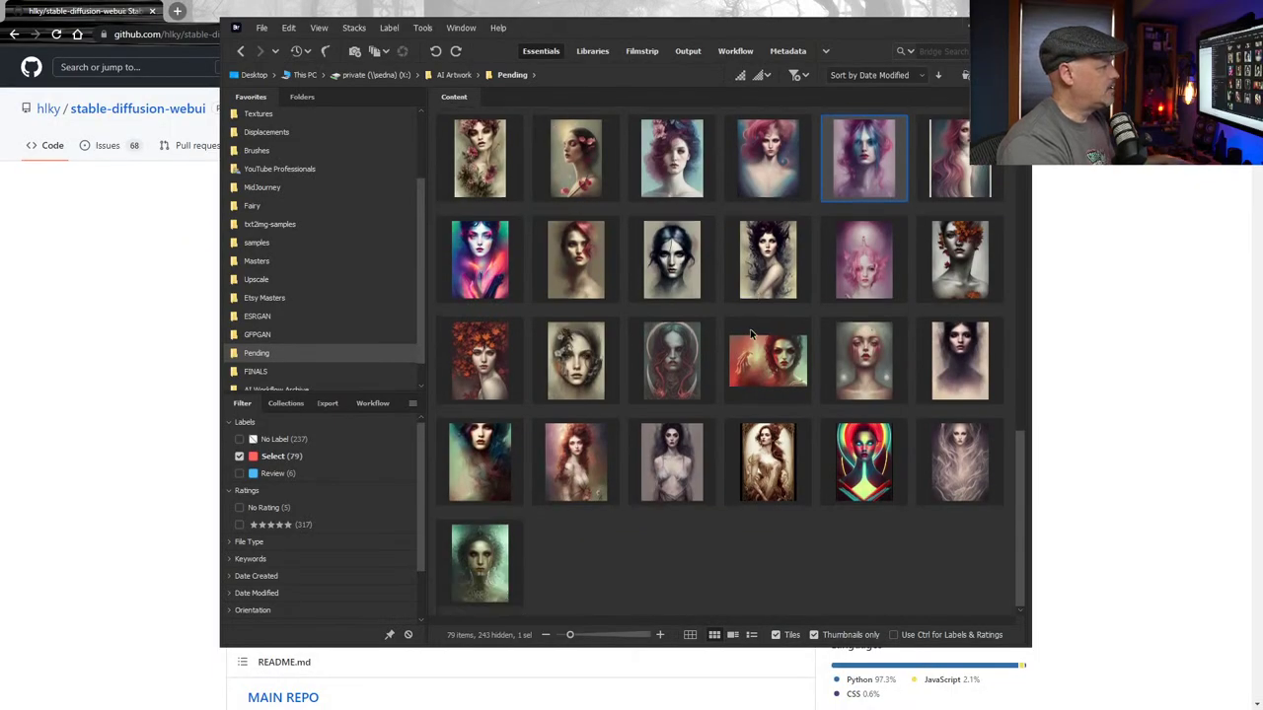
click(668, 353)
key(space)
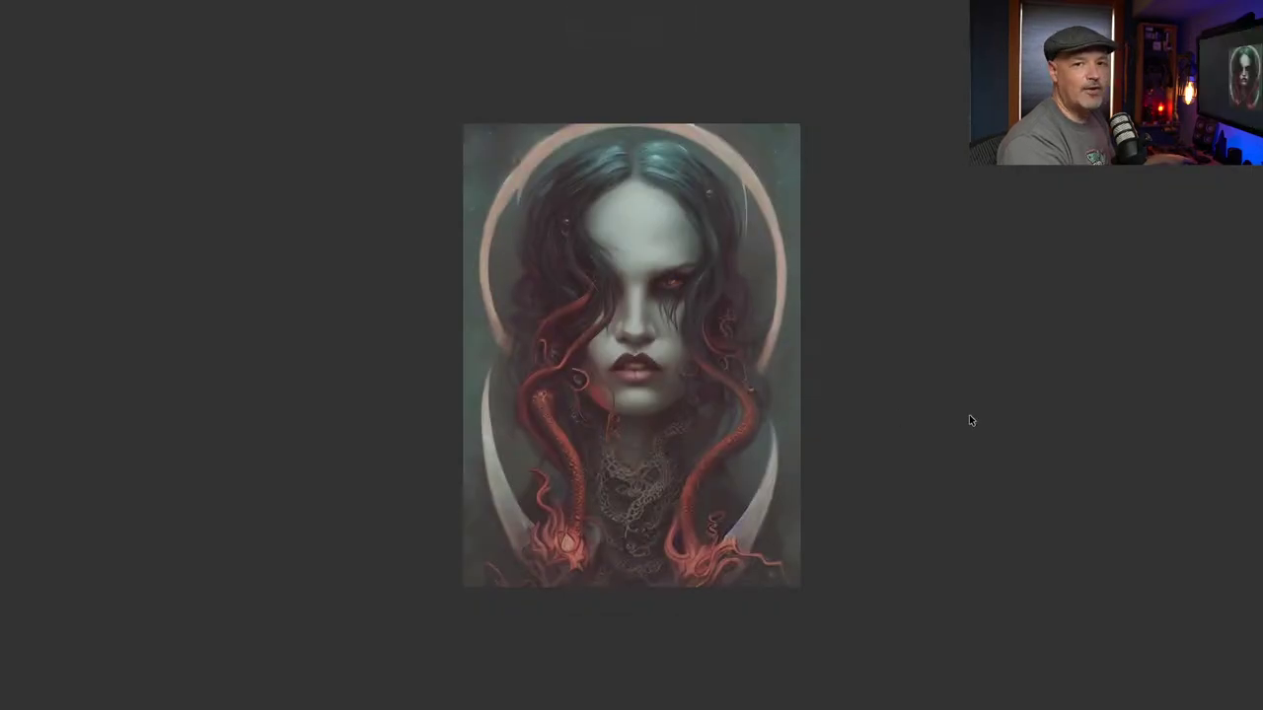
key(space)
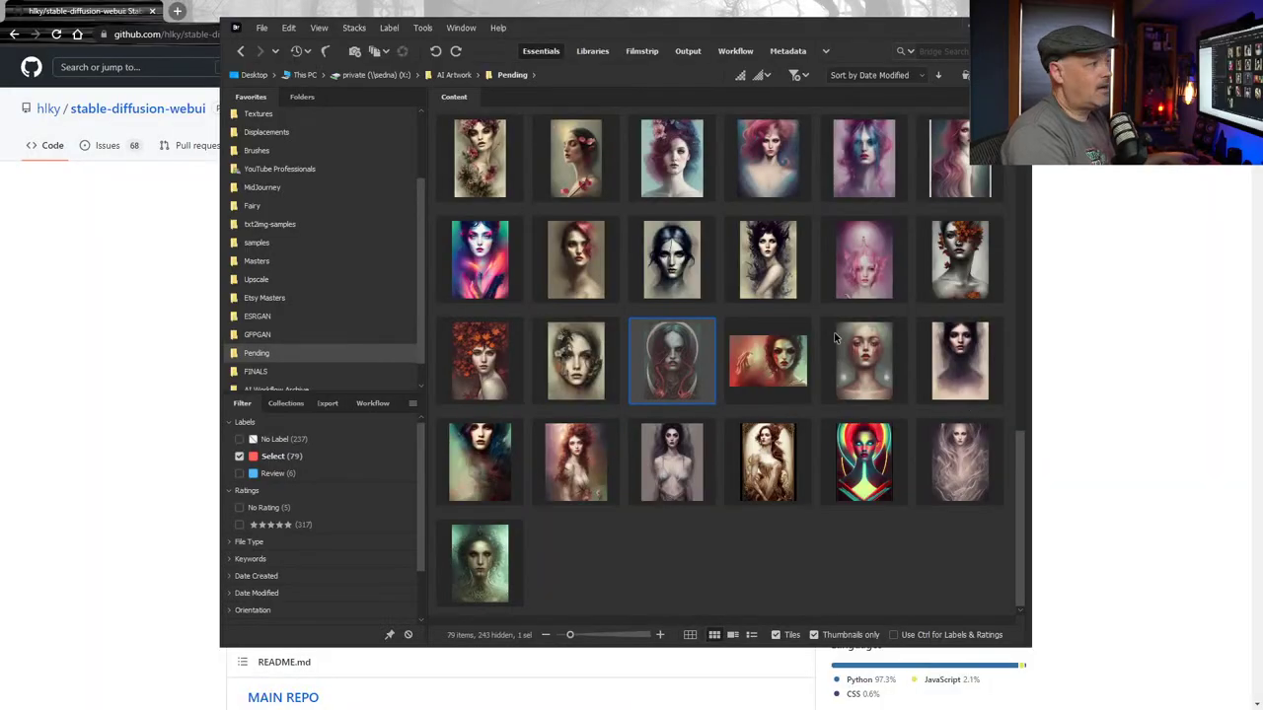
scroll(811, 351, up, 1)
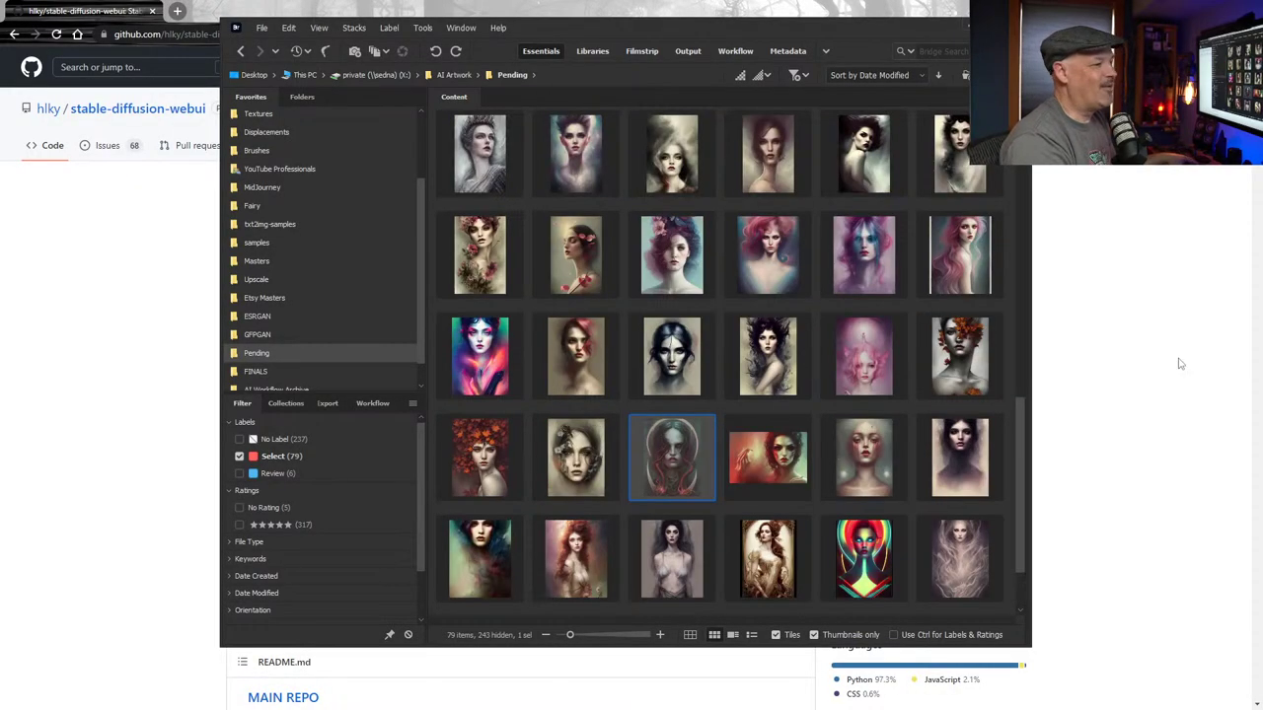